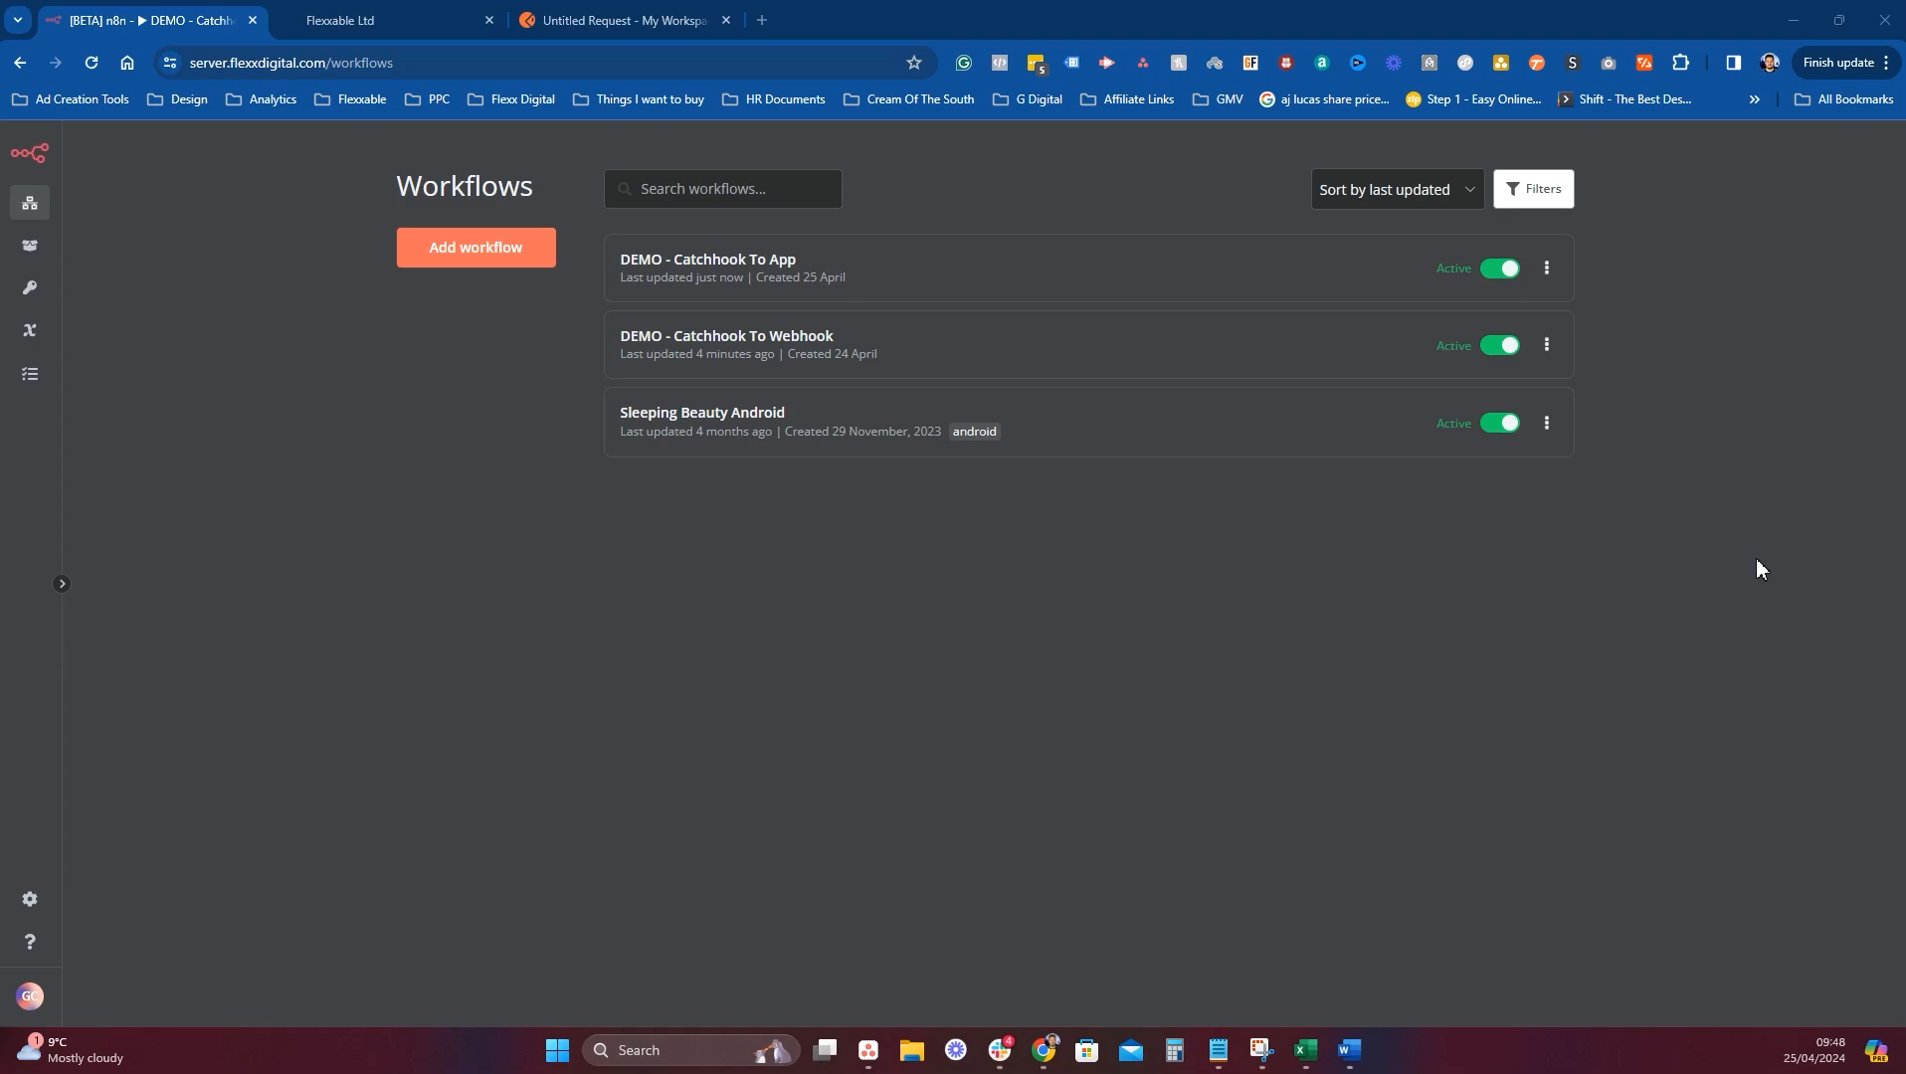
Bring the browser forward and switch to the GoHighLevel Test Webhook workflow tab.
left_click(1042, 1051)
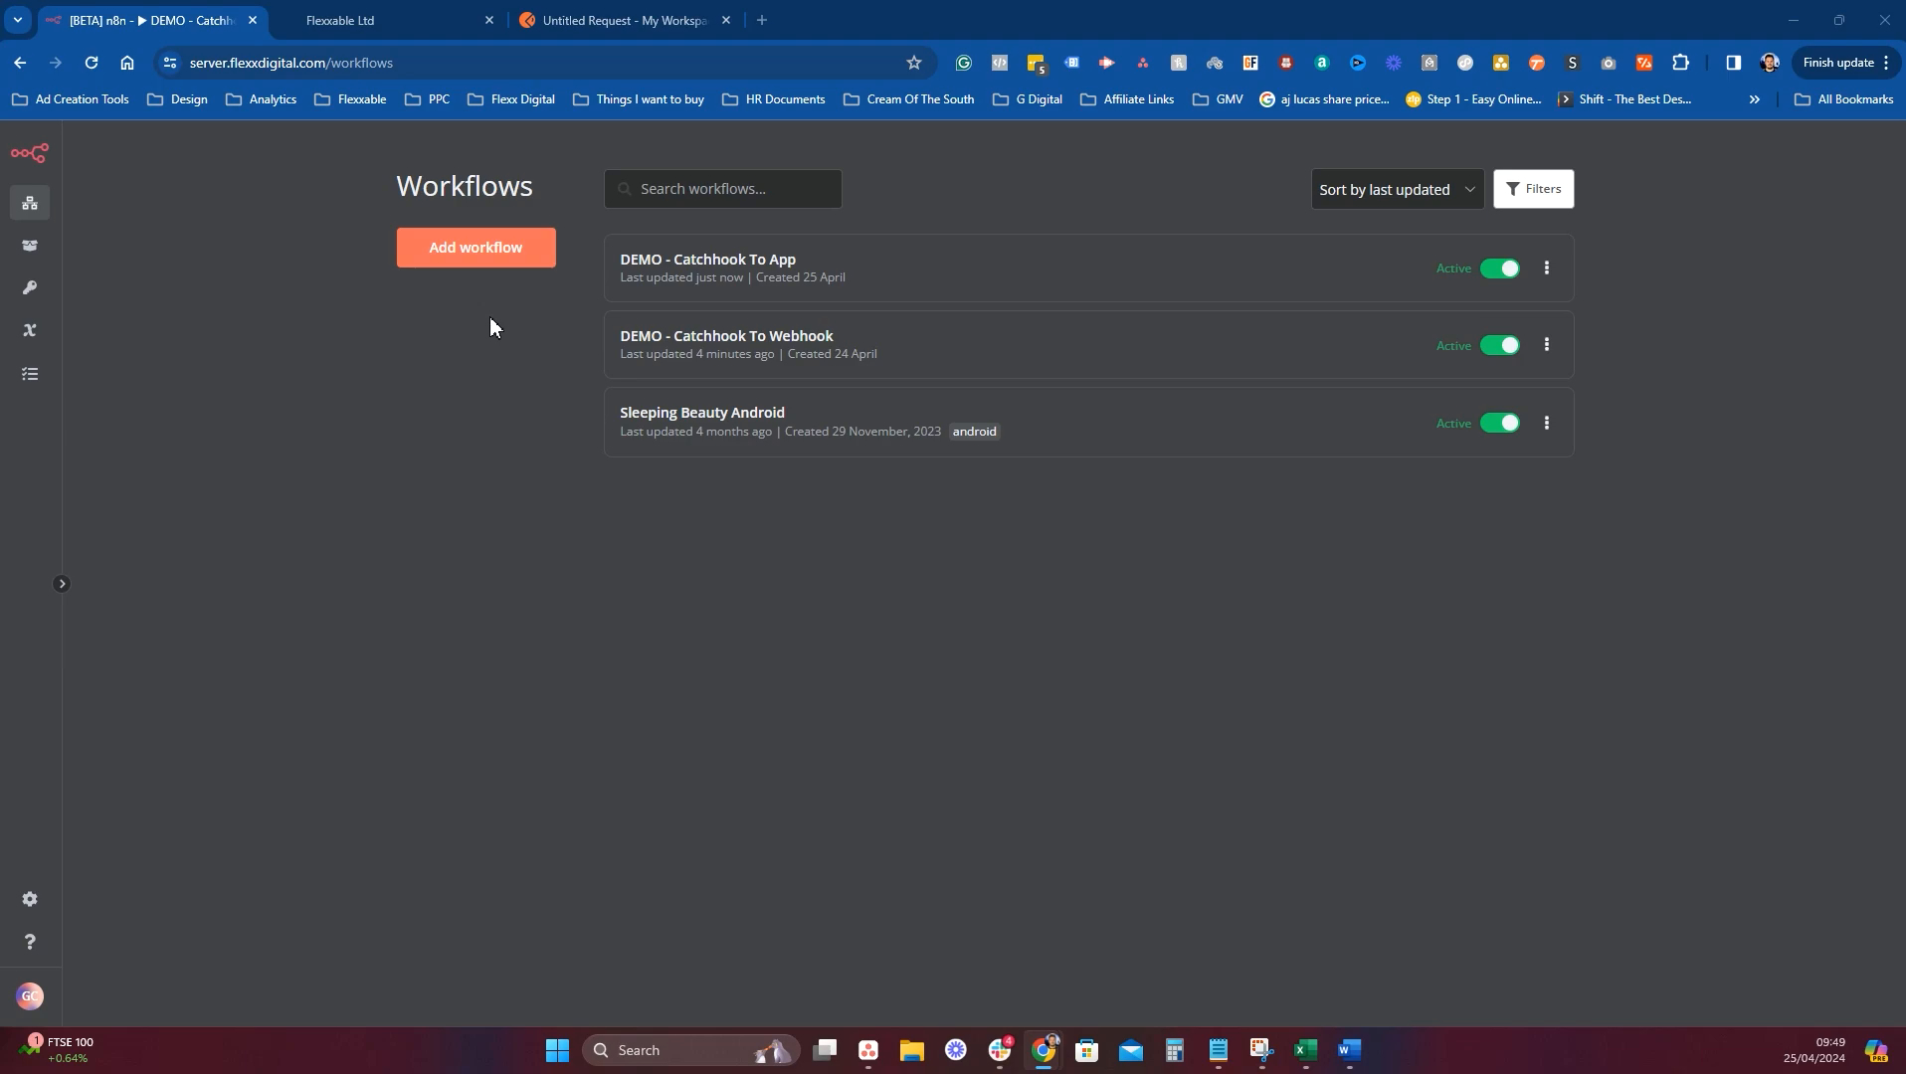
left_click(400, 18)
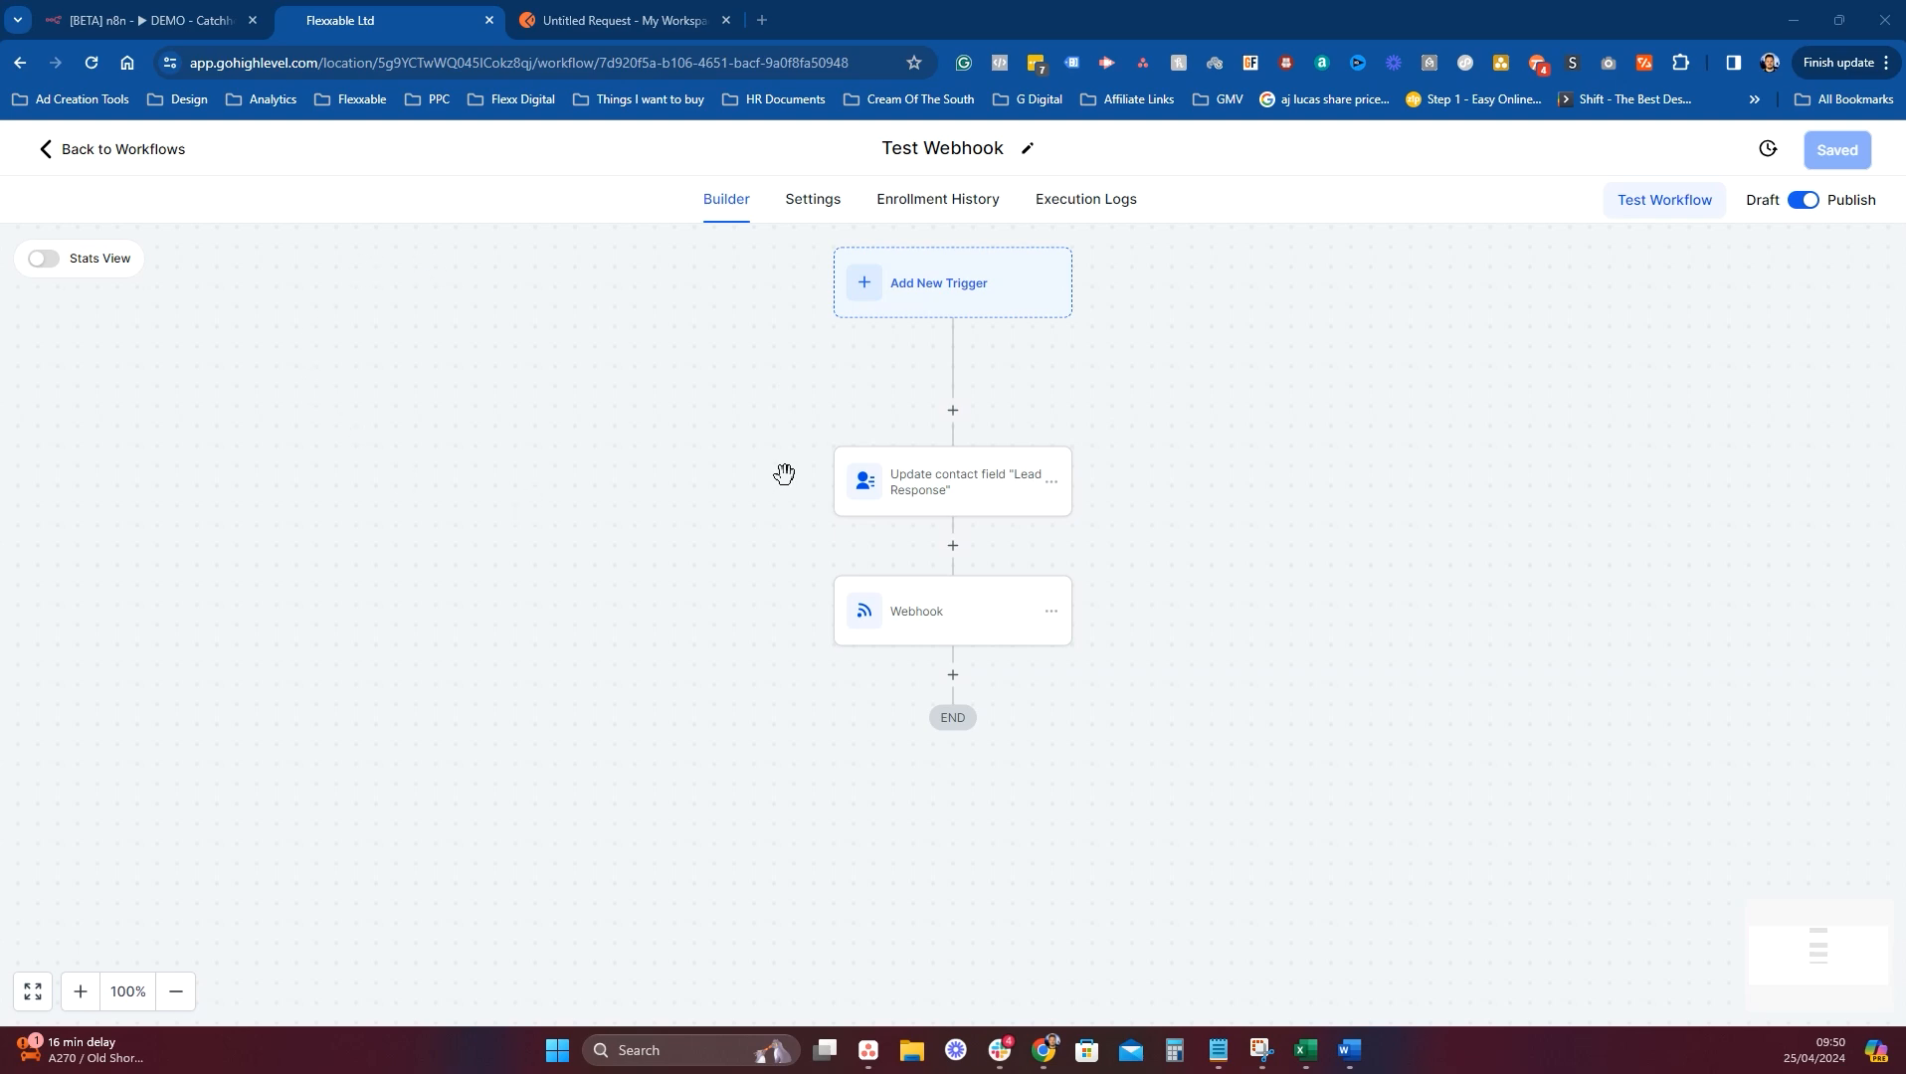
Inspect the existing Webhook action's POST settings, then return to the n8n Workflows list.
left_click(918, 627)
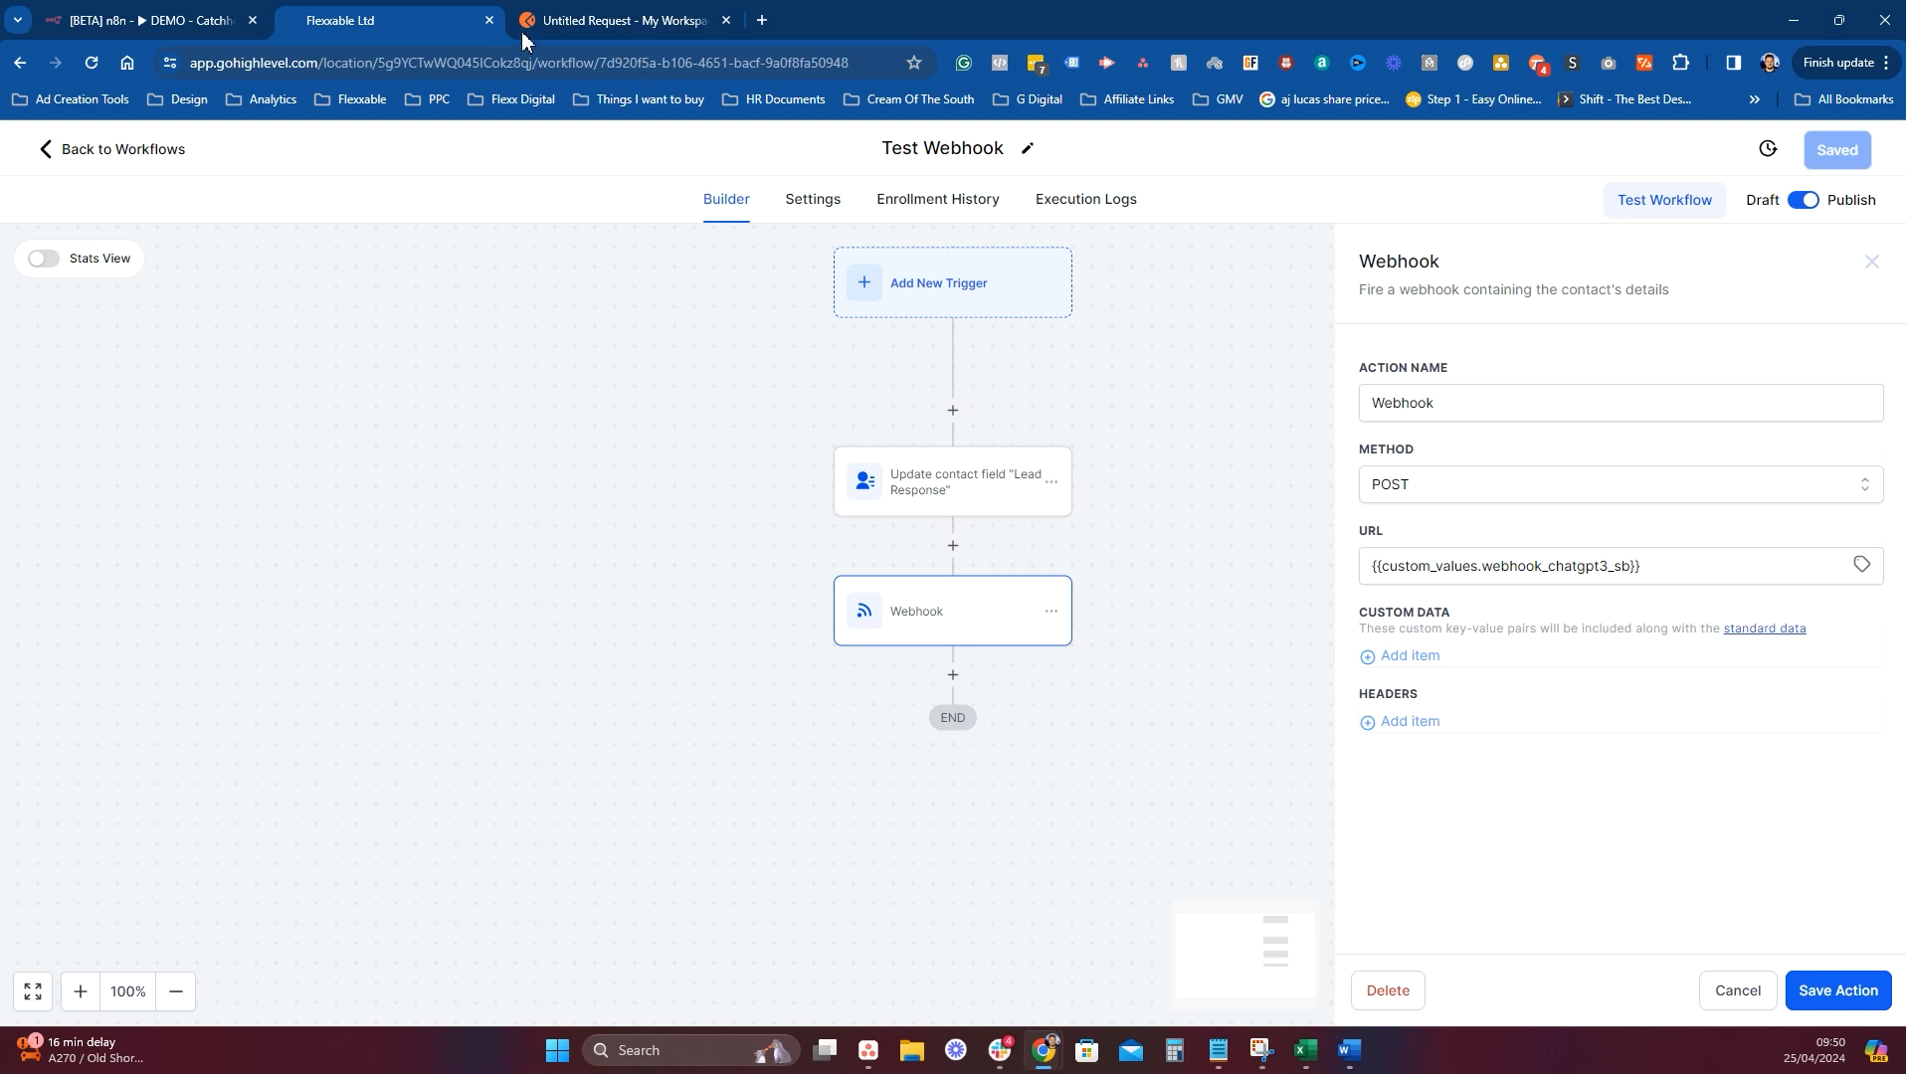
left_click(96, 23)
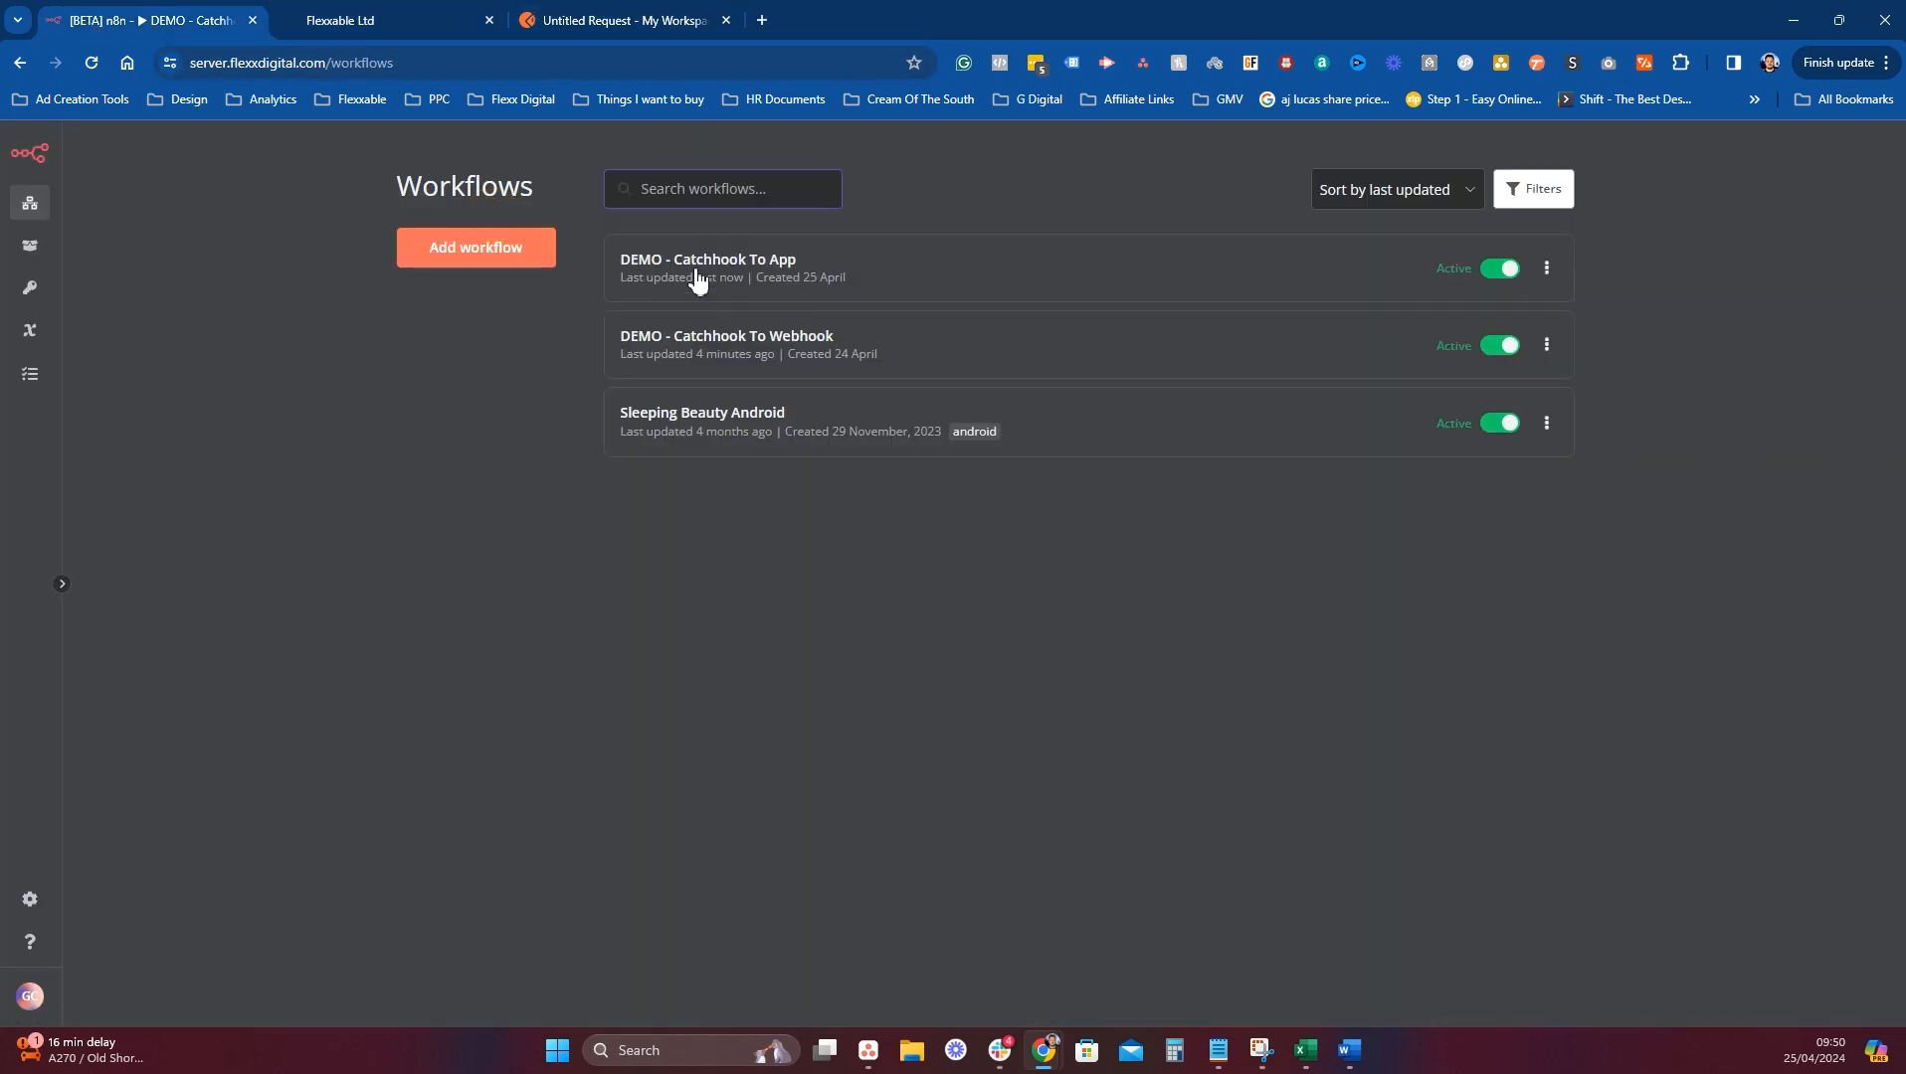
Start a new n8n workflow triggered by an incoming webhook call.
left_click(491, 251)
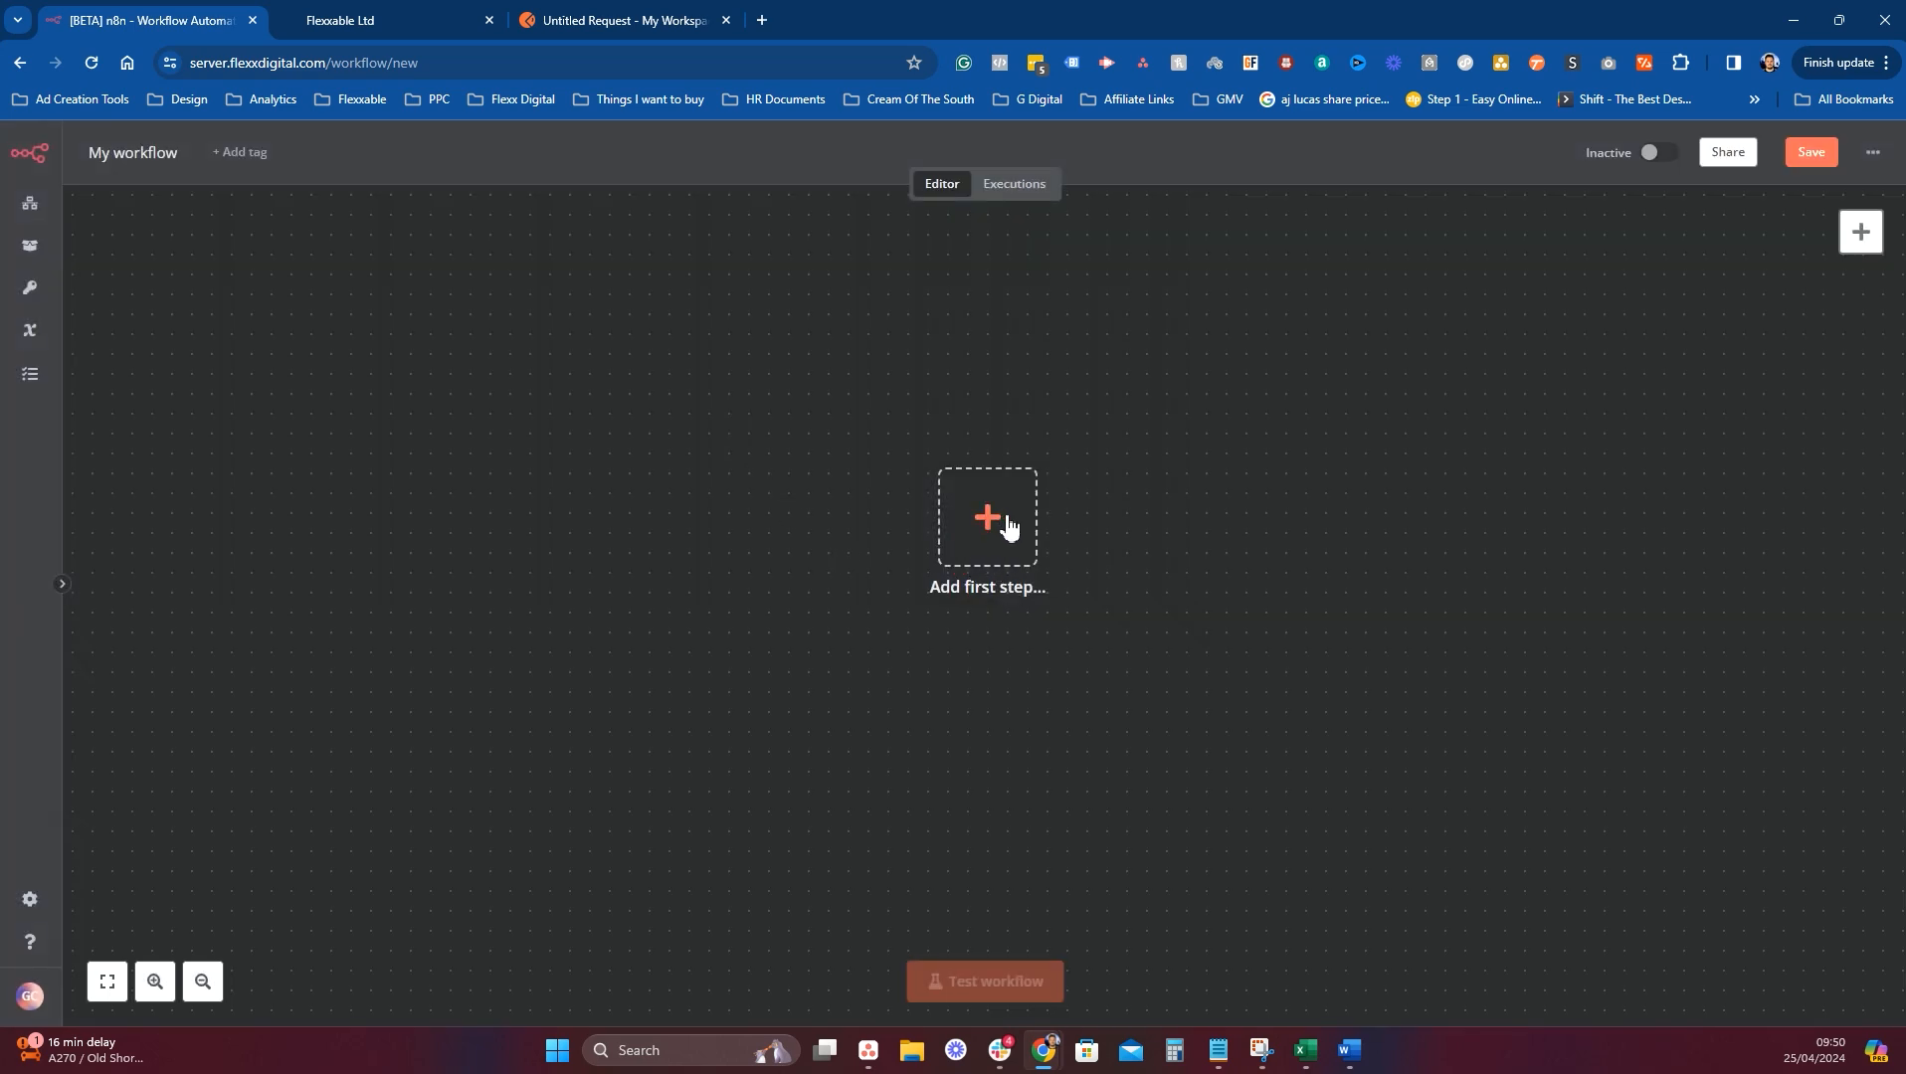
left_click(1007, 527)
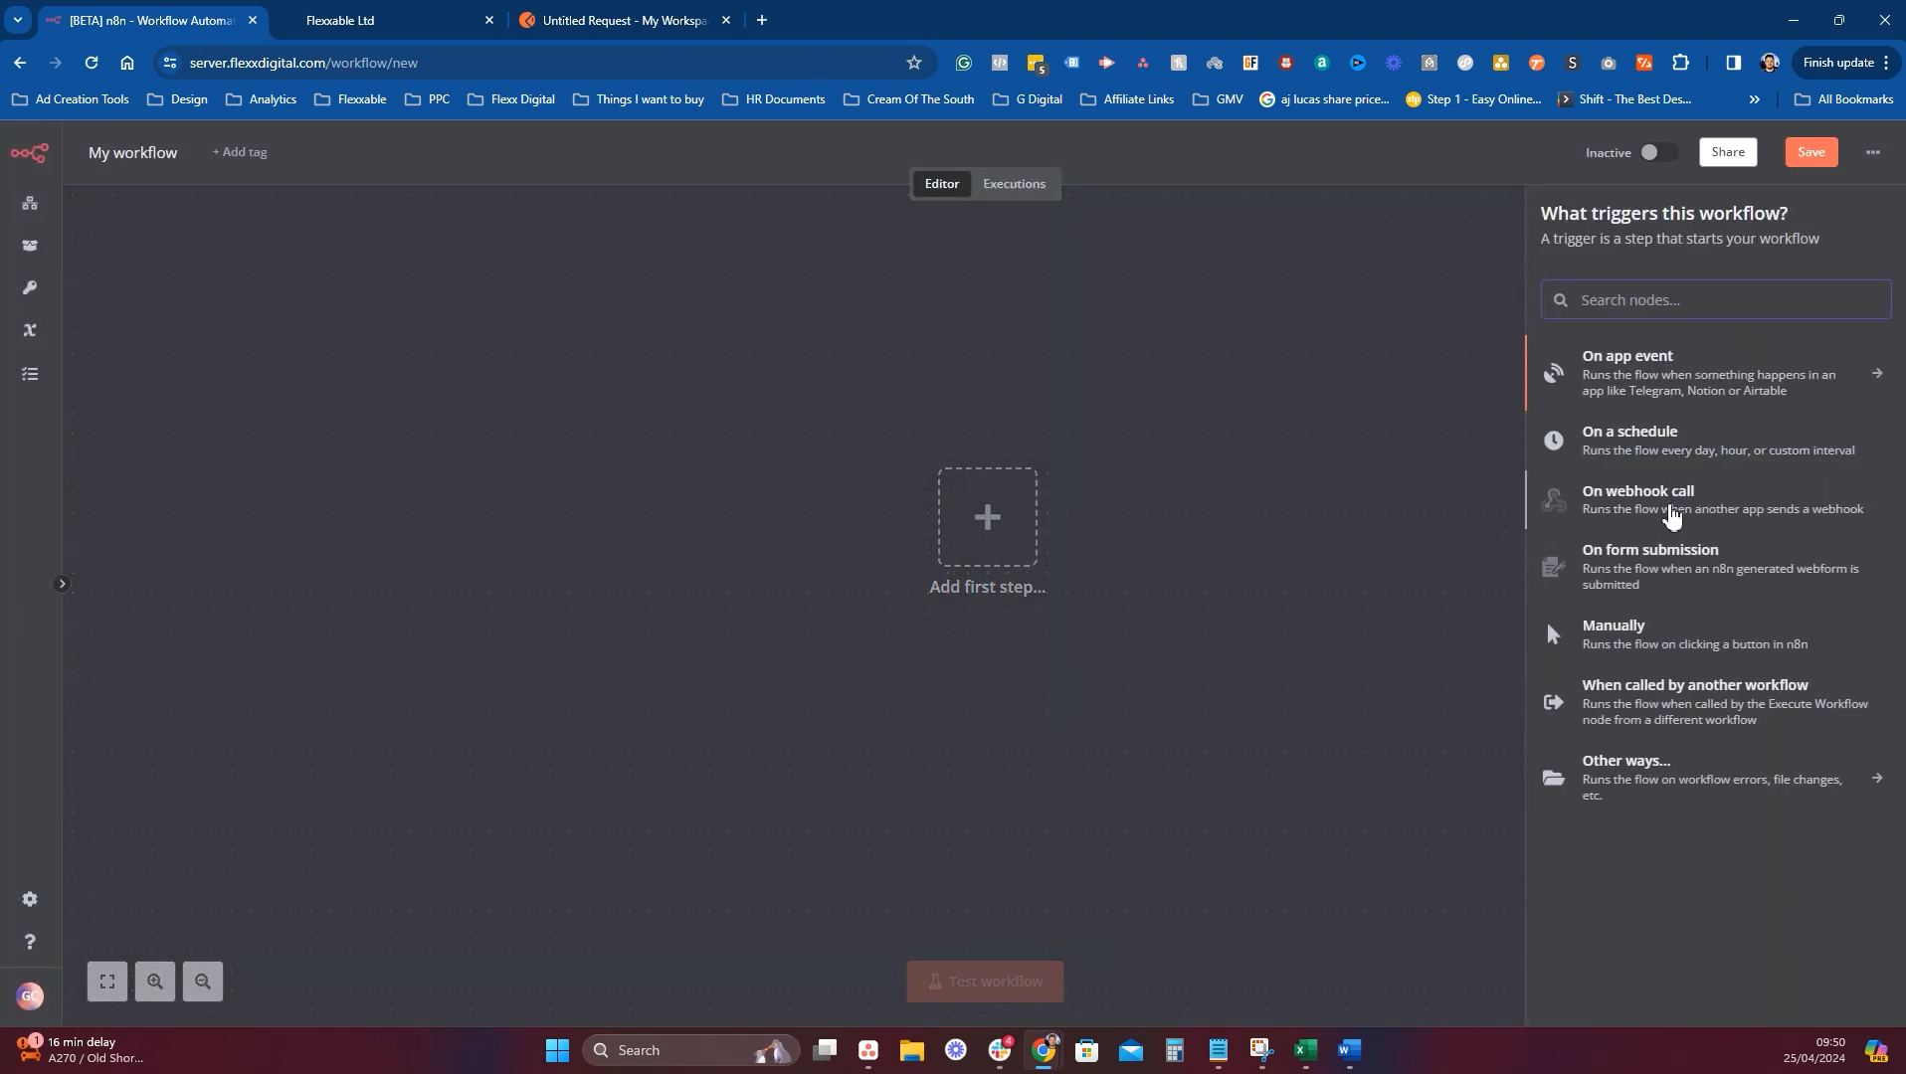
left_click(1685, 510)
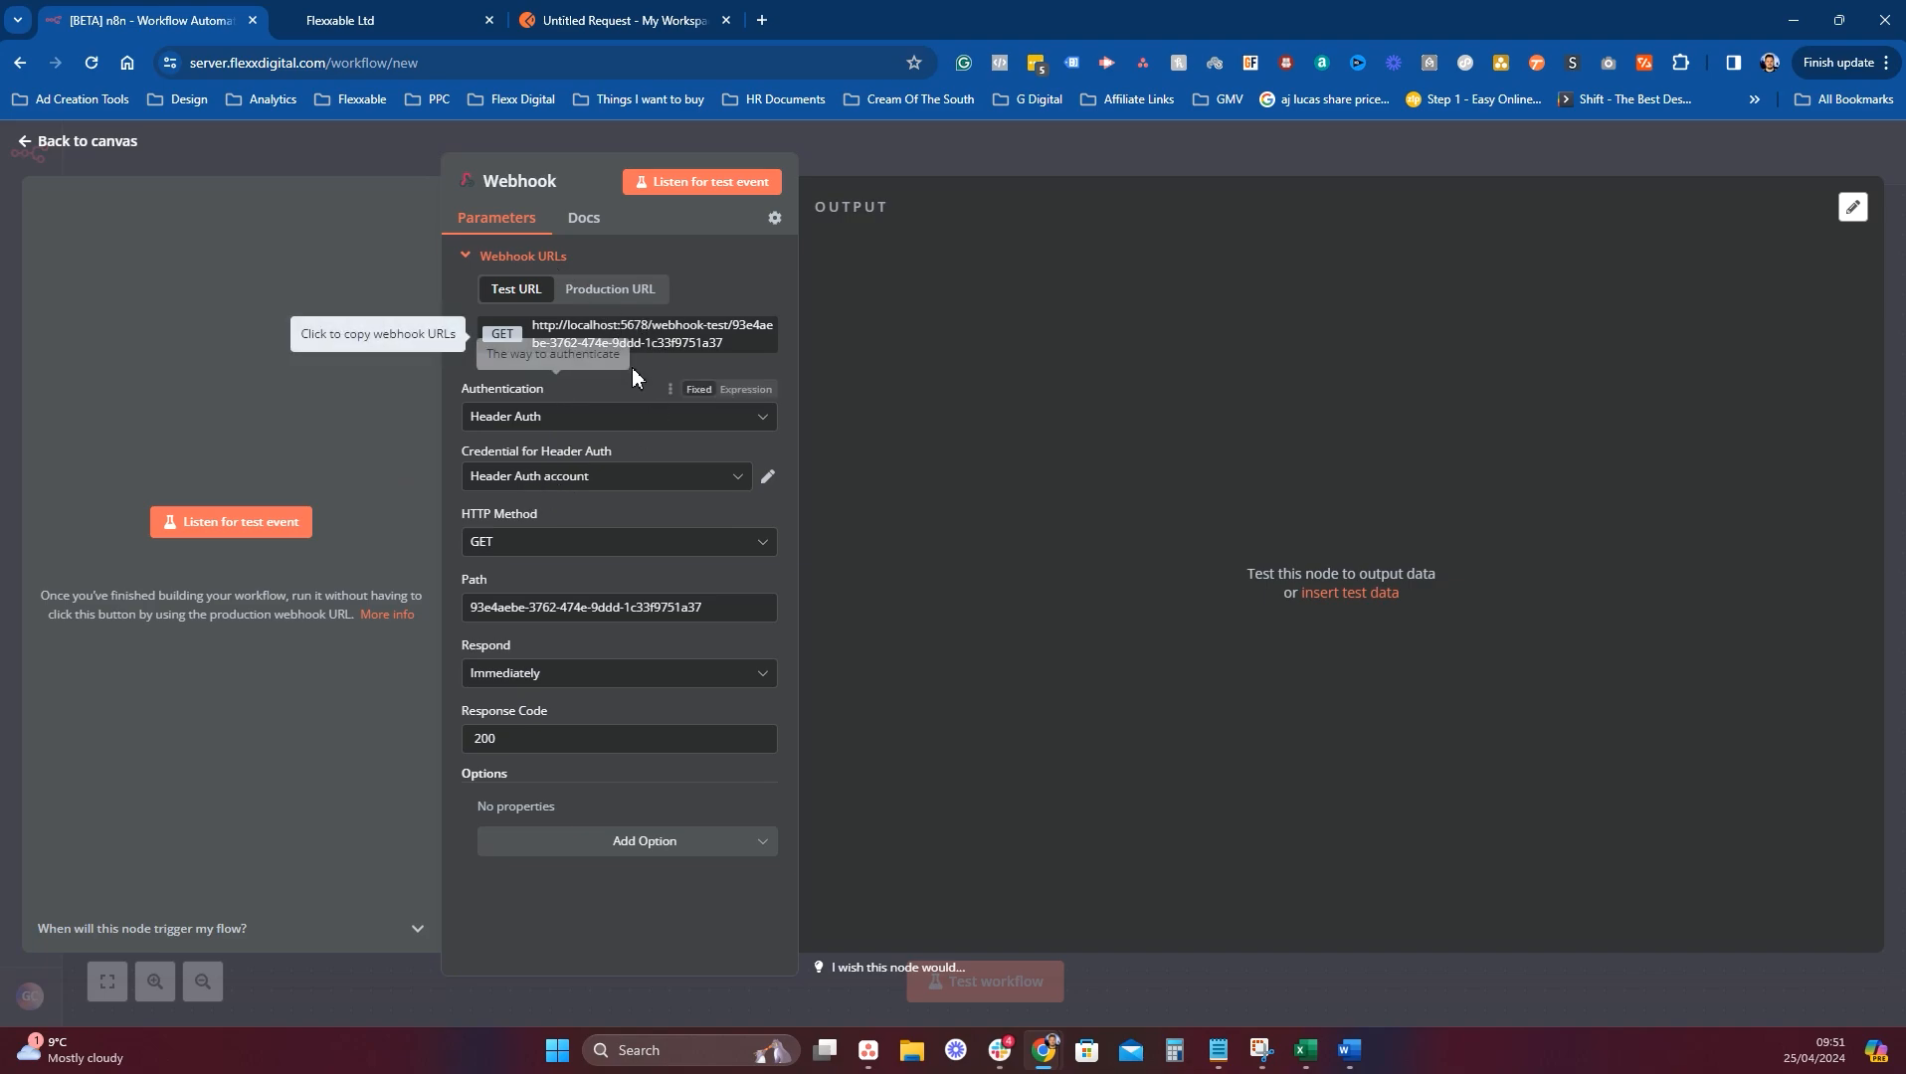
Set the webhook's Authentication to None and its HTTP Method to POST.
left_click(597, 416)
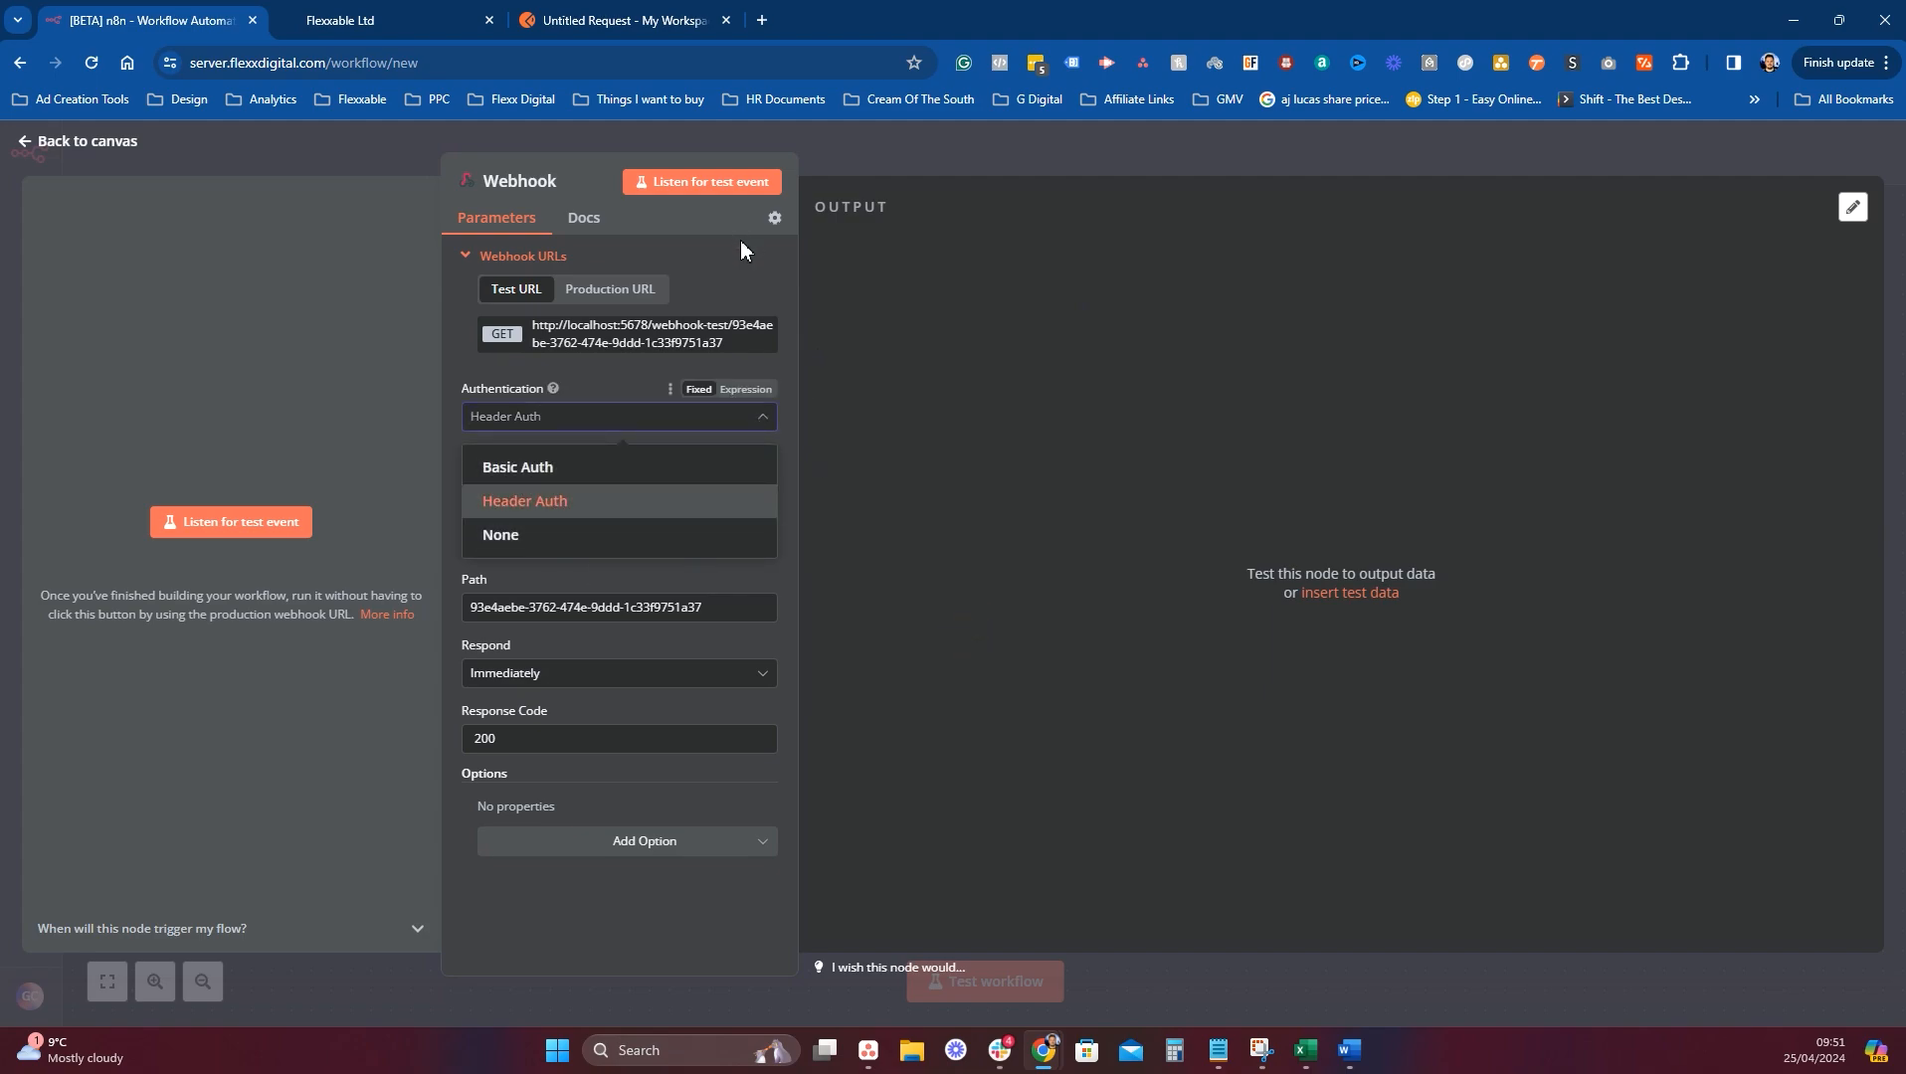
left_click(546, 535)
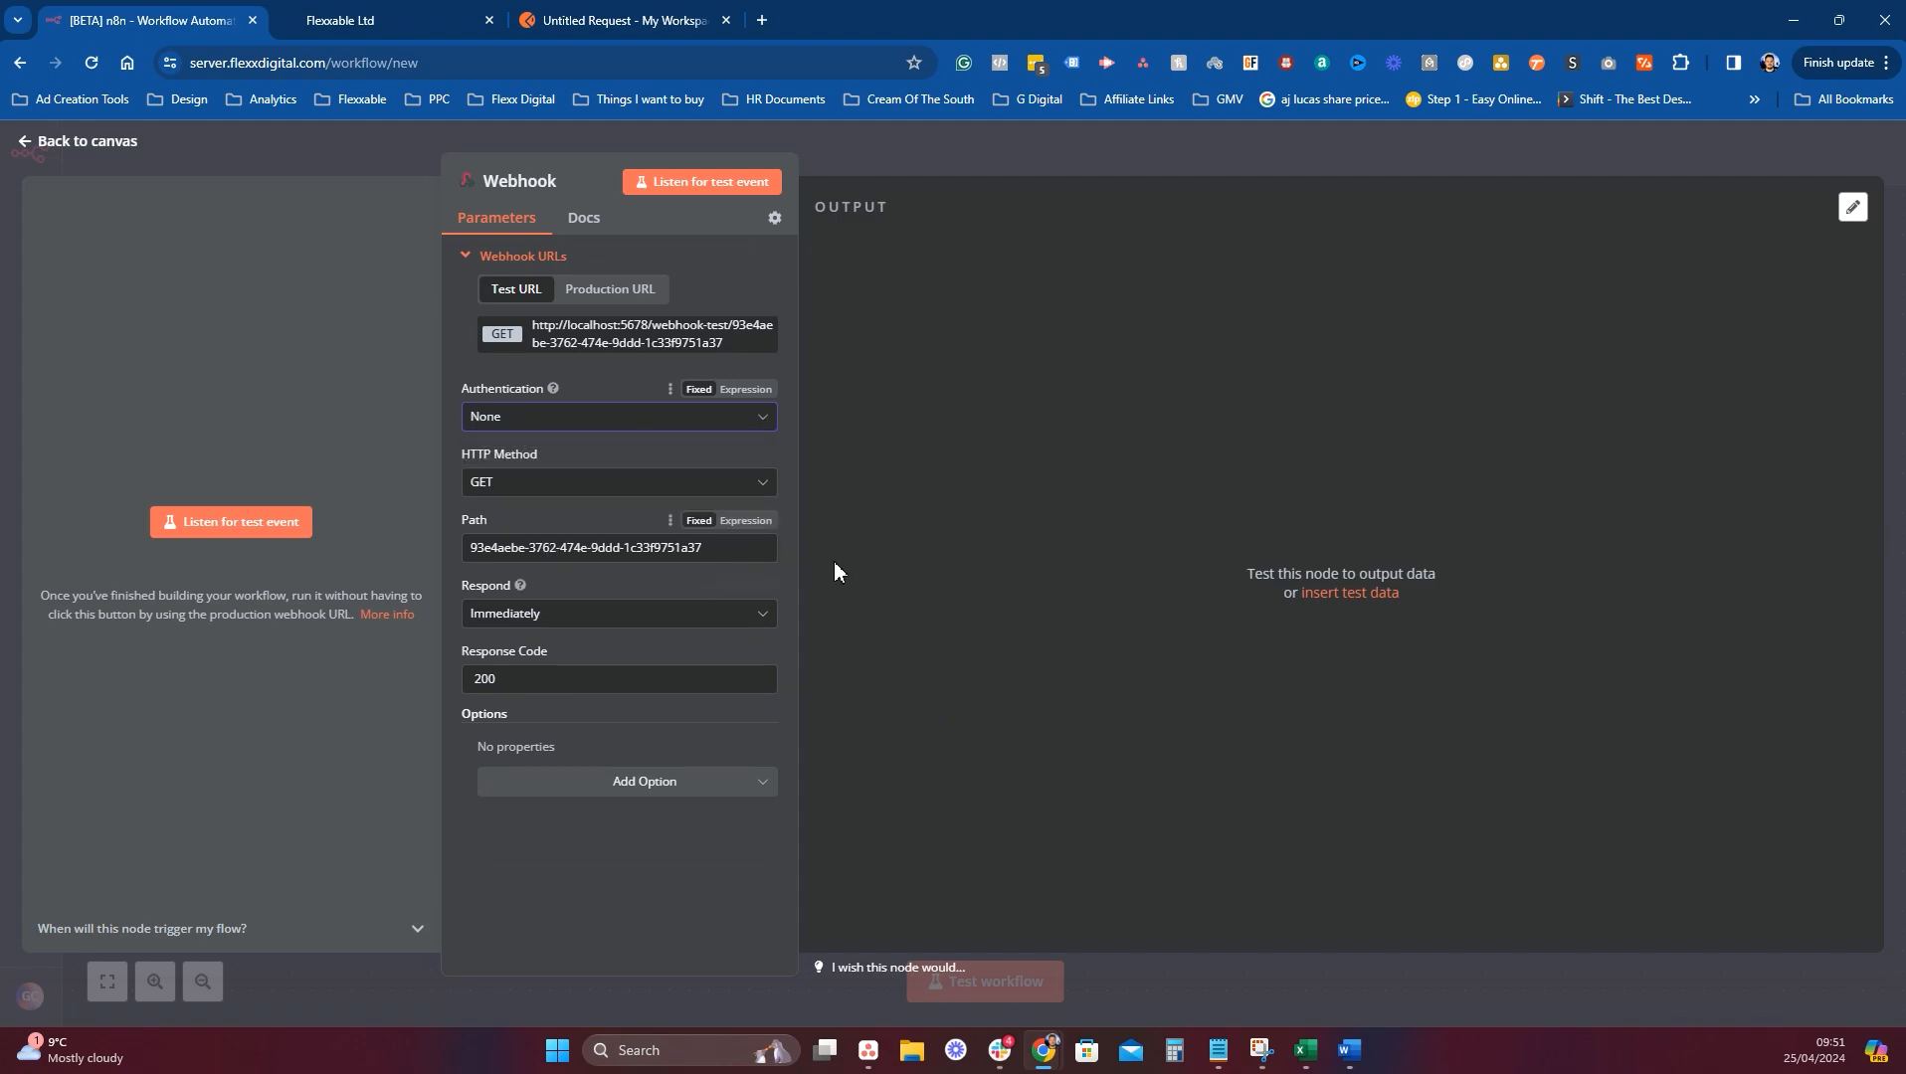
left_click(603, 483)
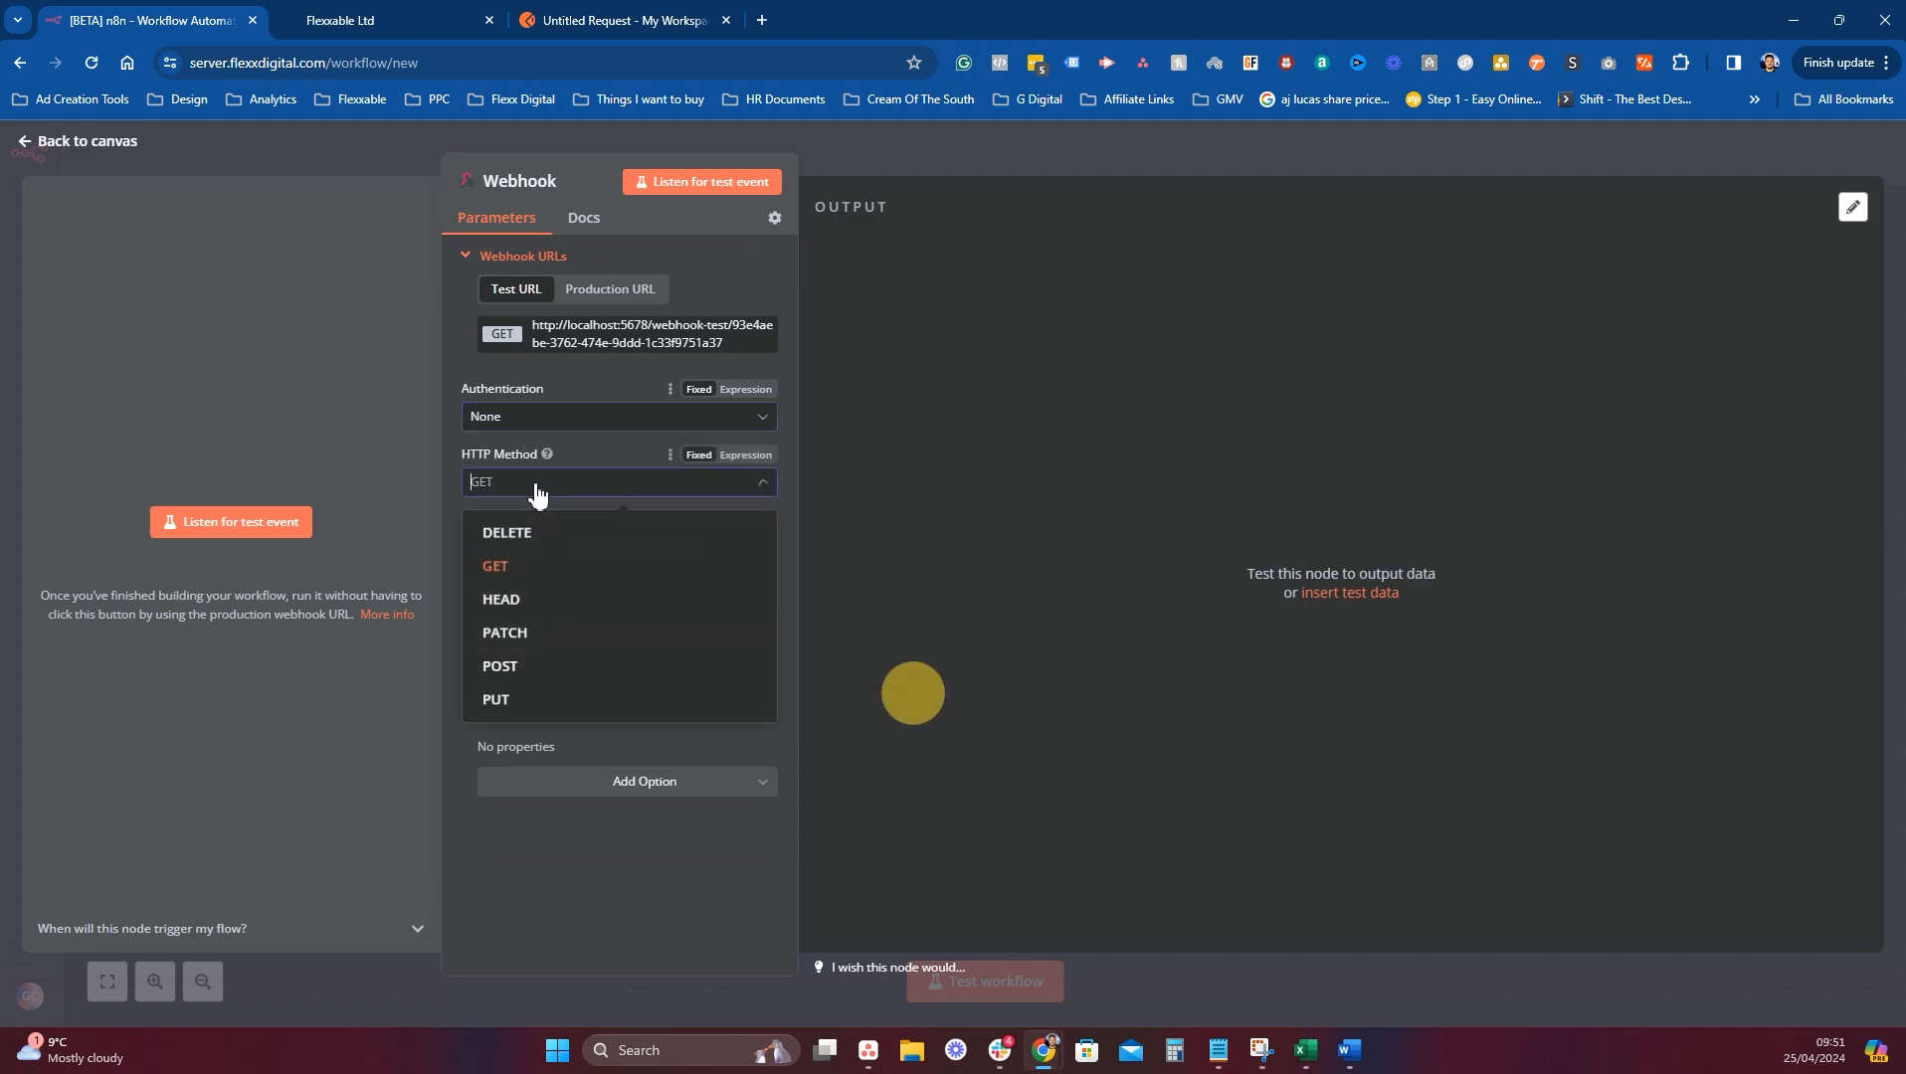
left_click(532, 667)
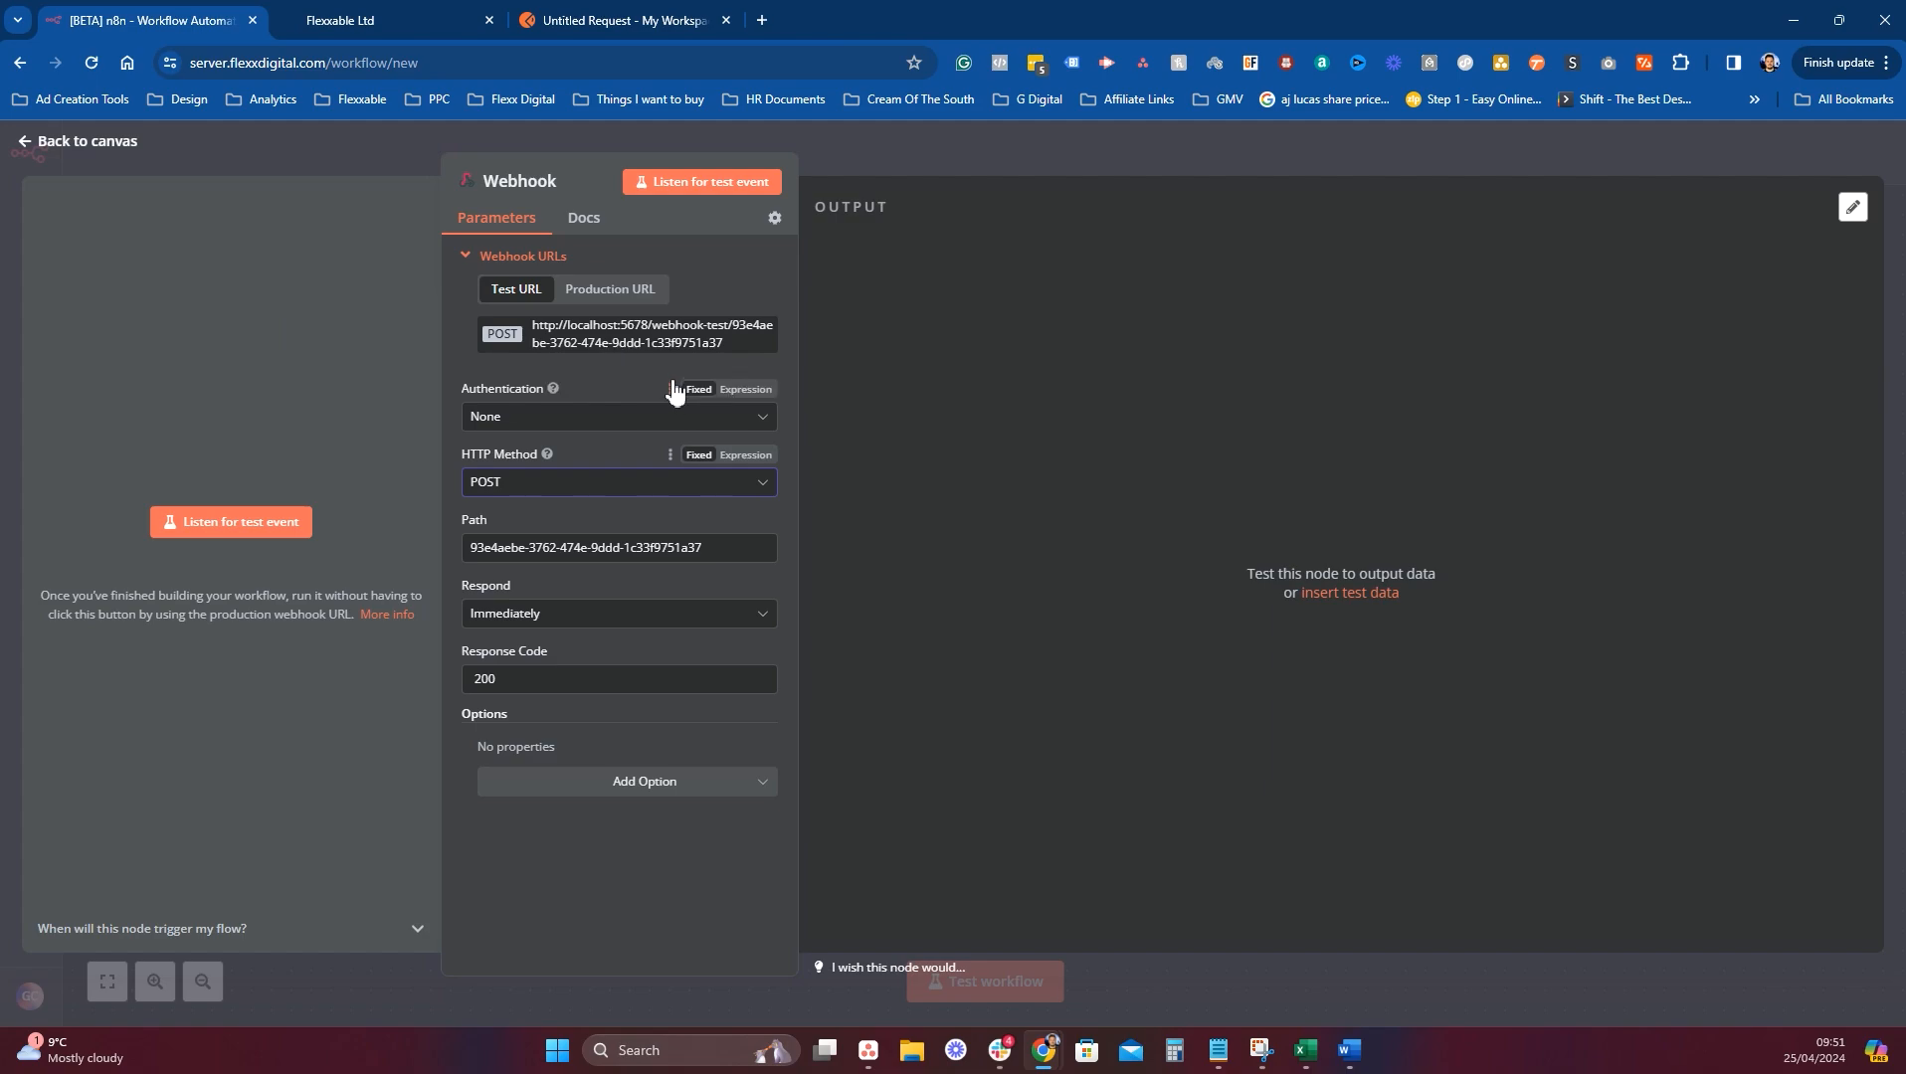
Copy the webhook's test URL and go back to the GoHighLevel workflow list.
left_click(593, 341)
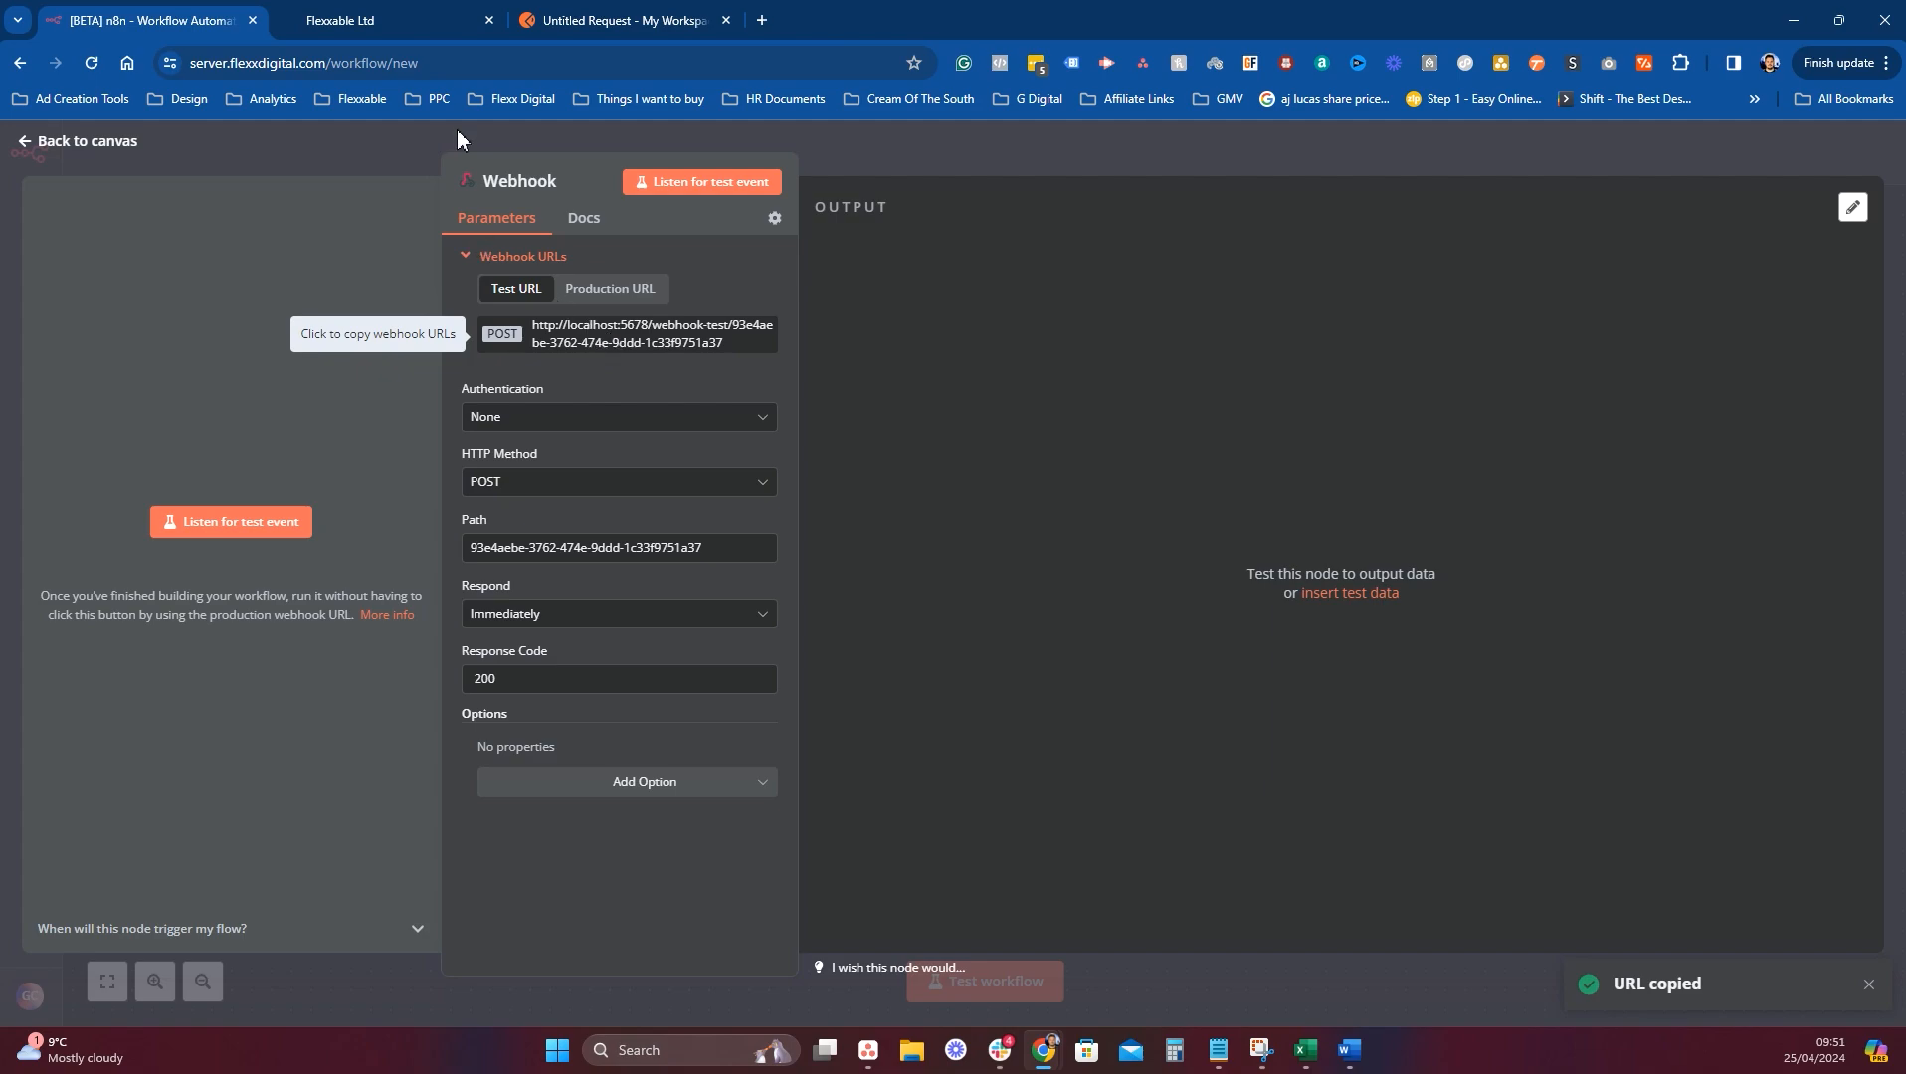
left_click(426, 22)
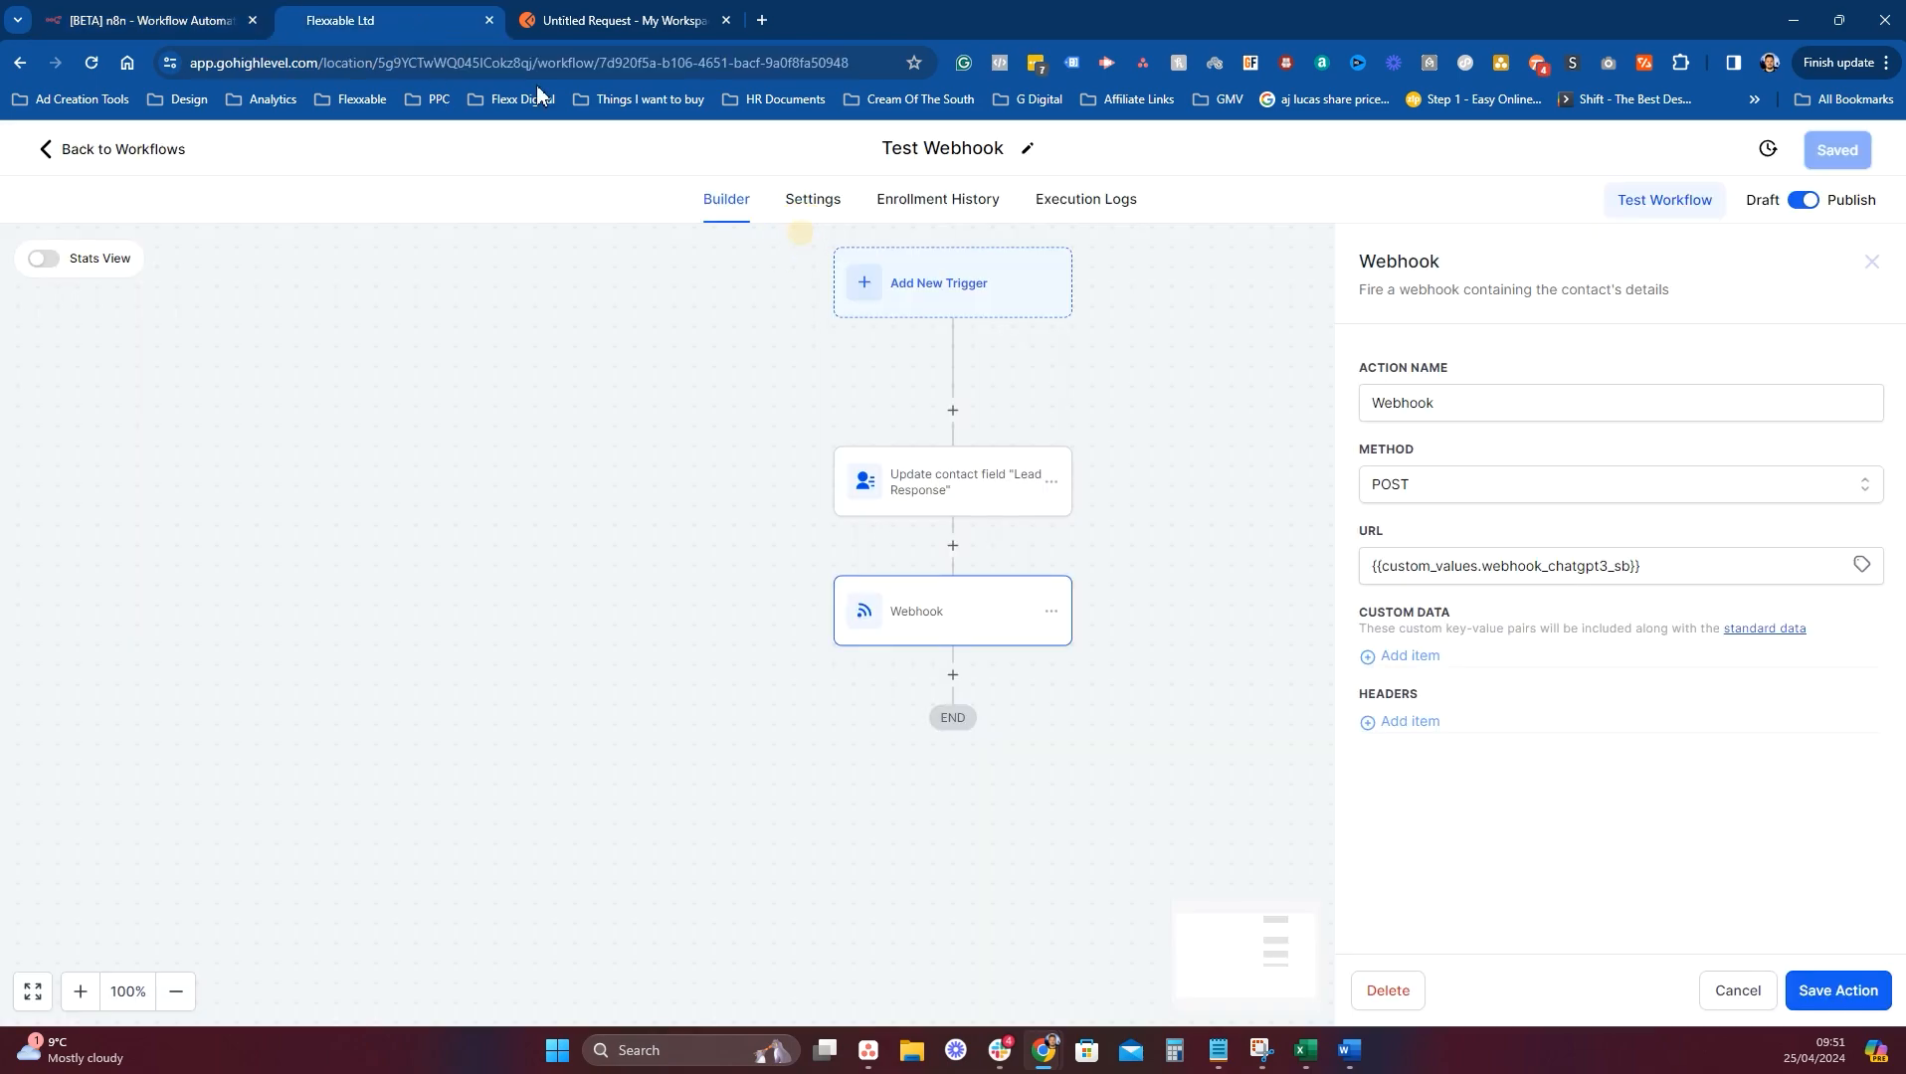
left_click(142, 149)
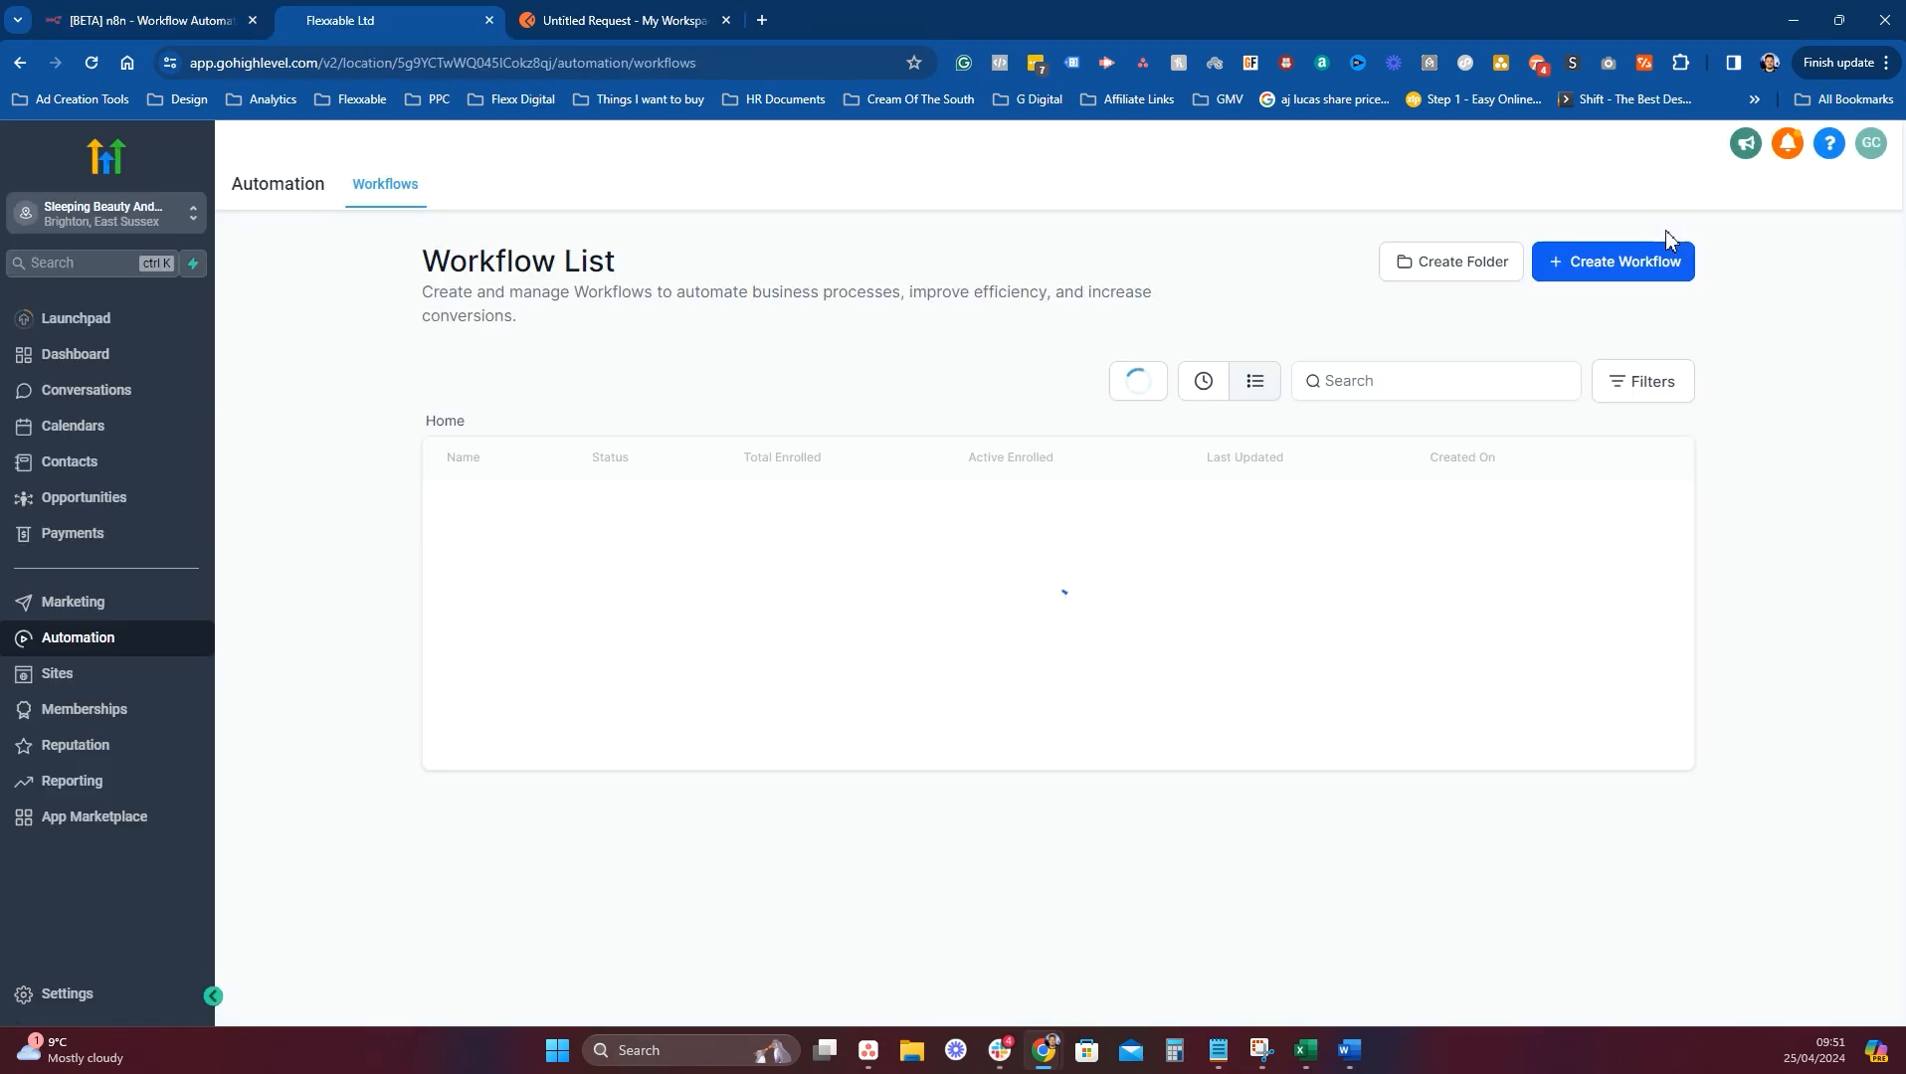
Create a new GoHighLevel workflow from scratch named 'Test N8N'.
left_click(1643, 265)
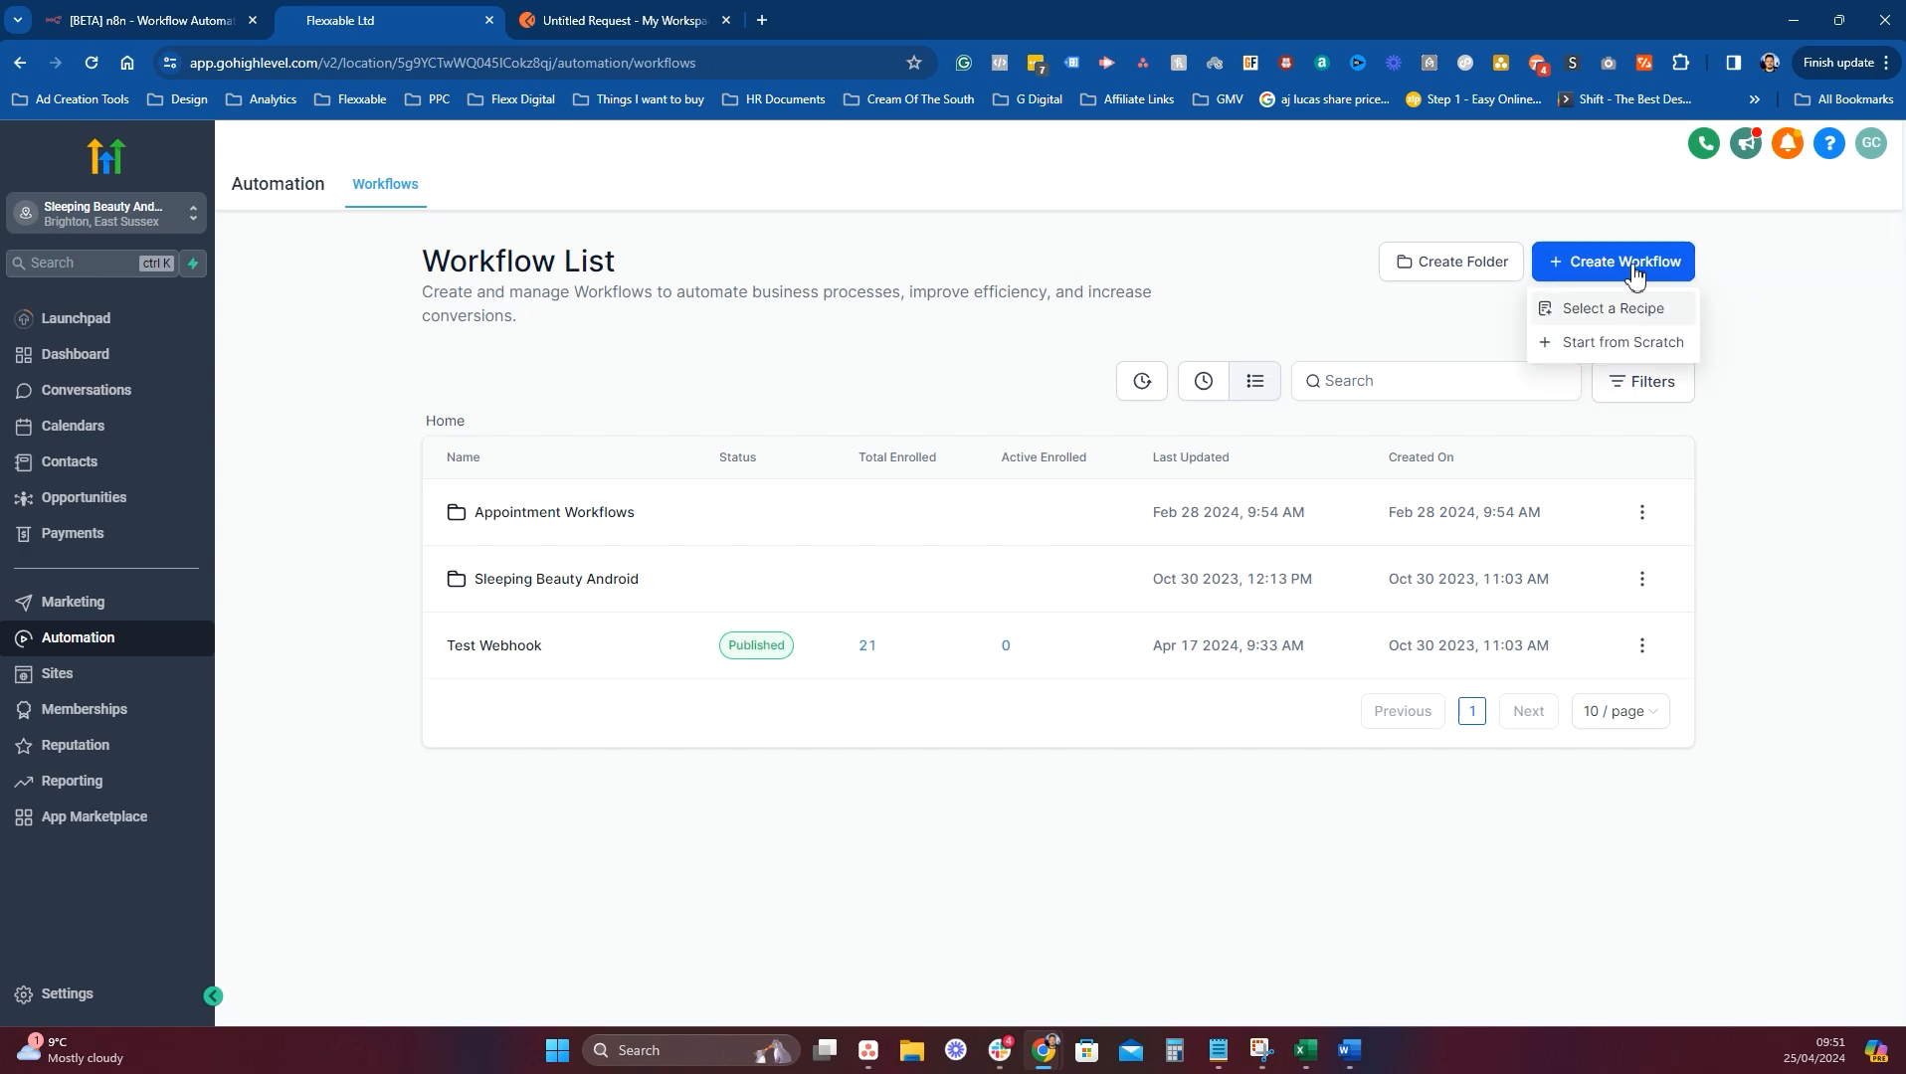
left_click(1626, 342)
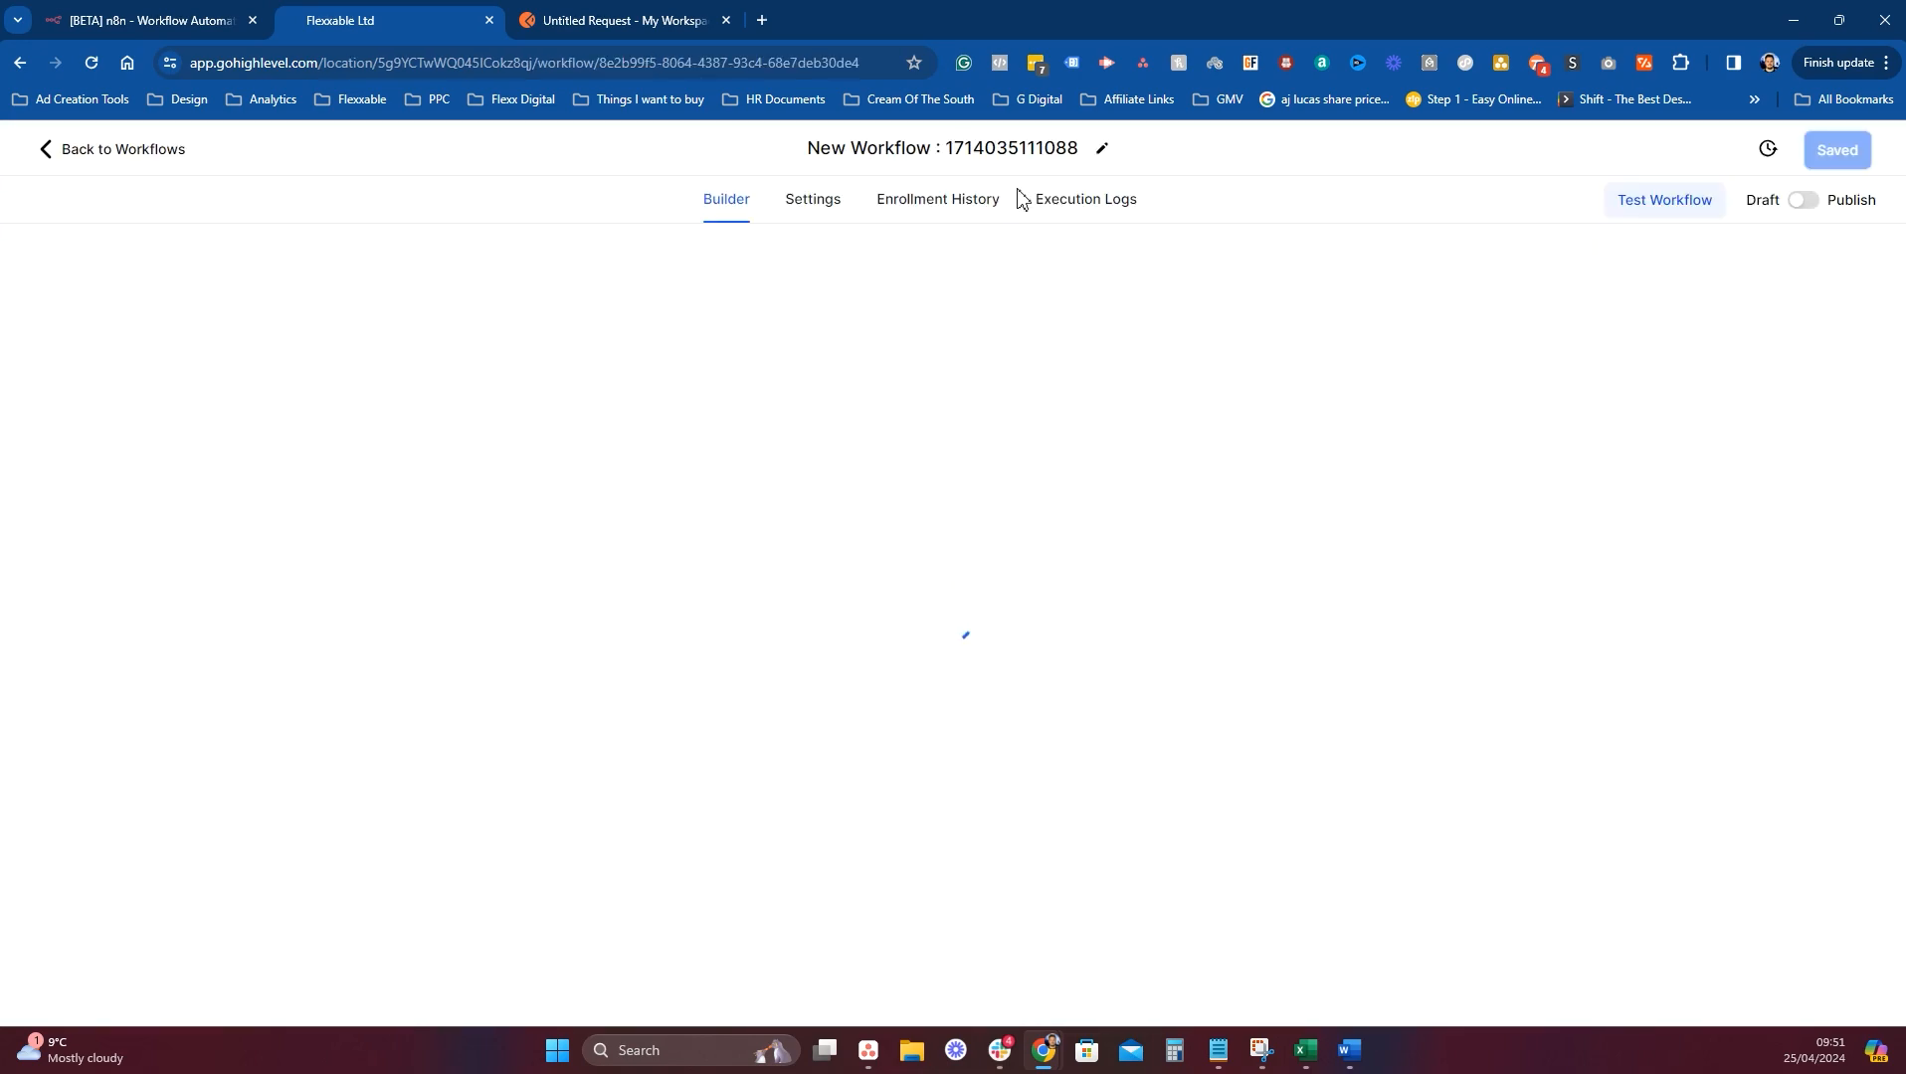
left_click(987, 152)
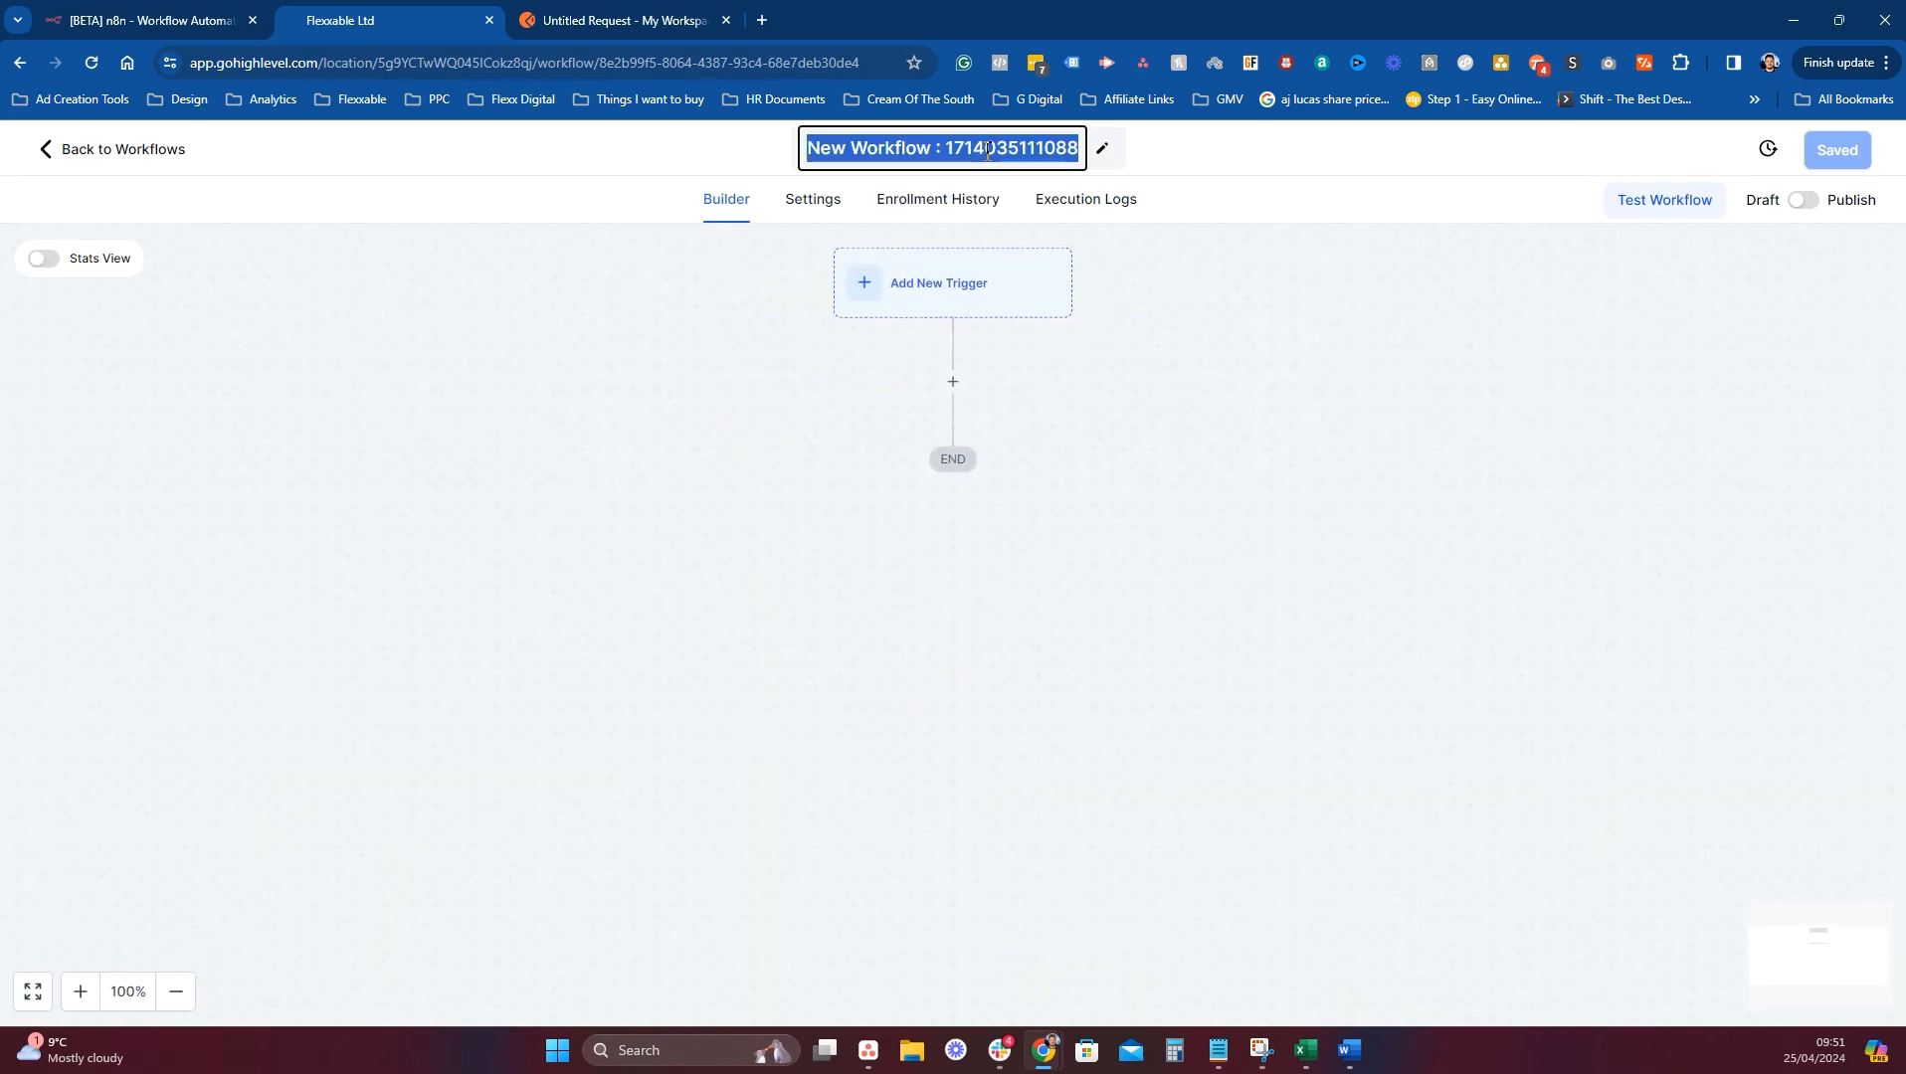
type("Test N8n")
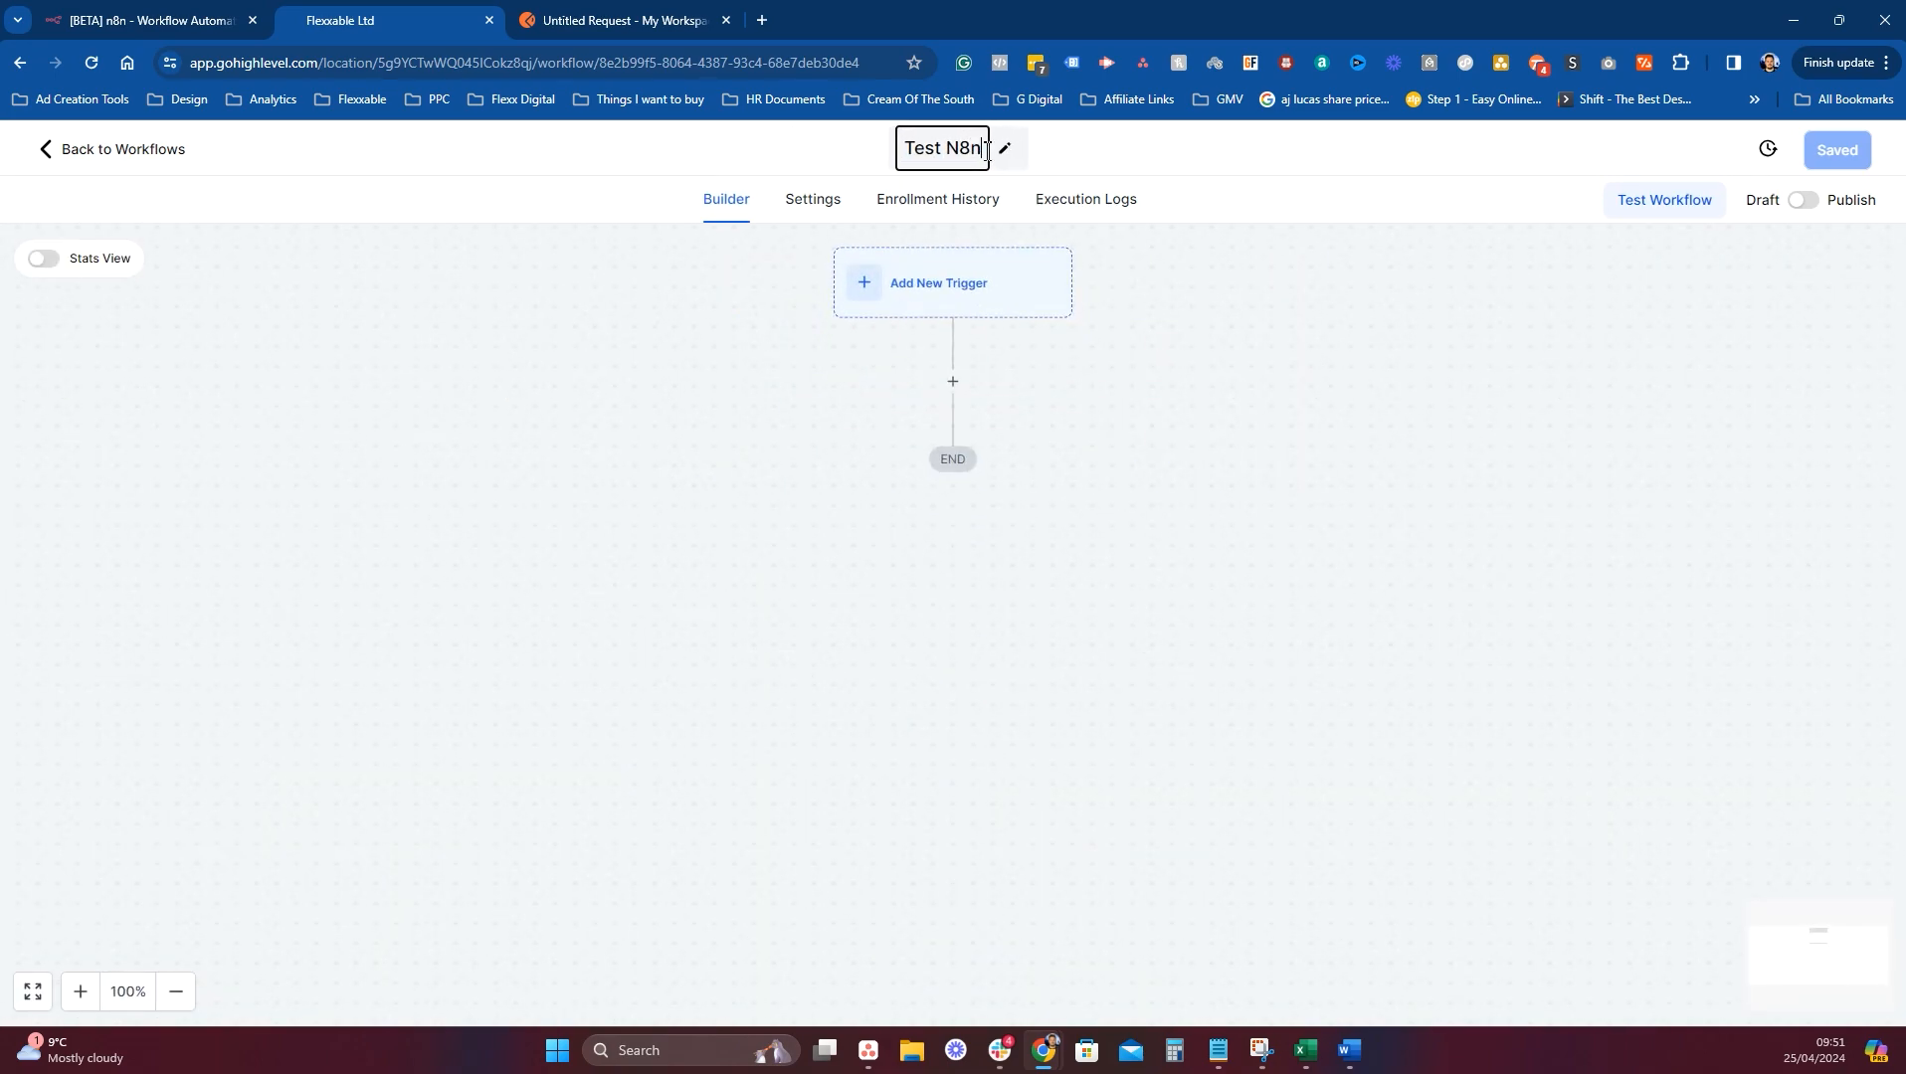
key("BackSpace")
type("N")
key("Return")
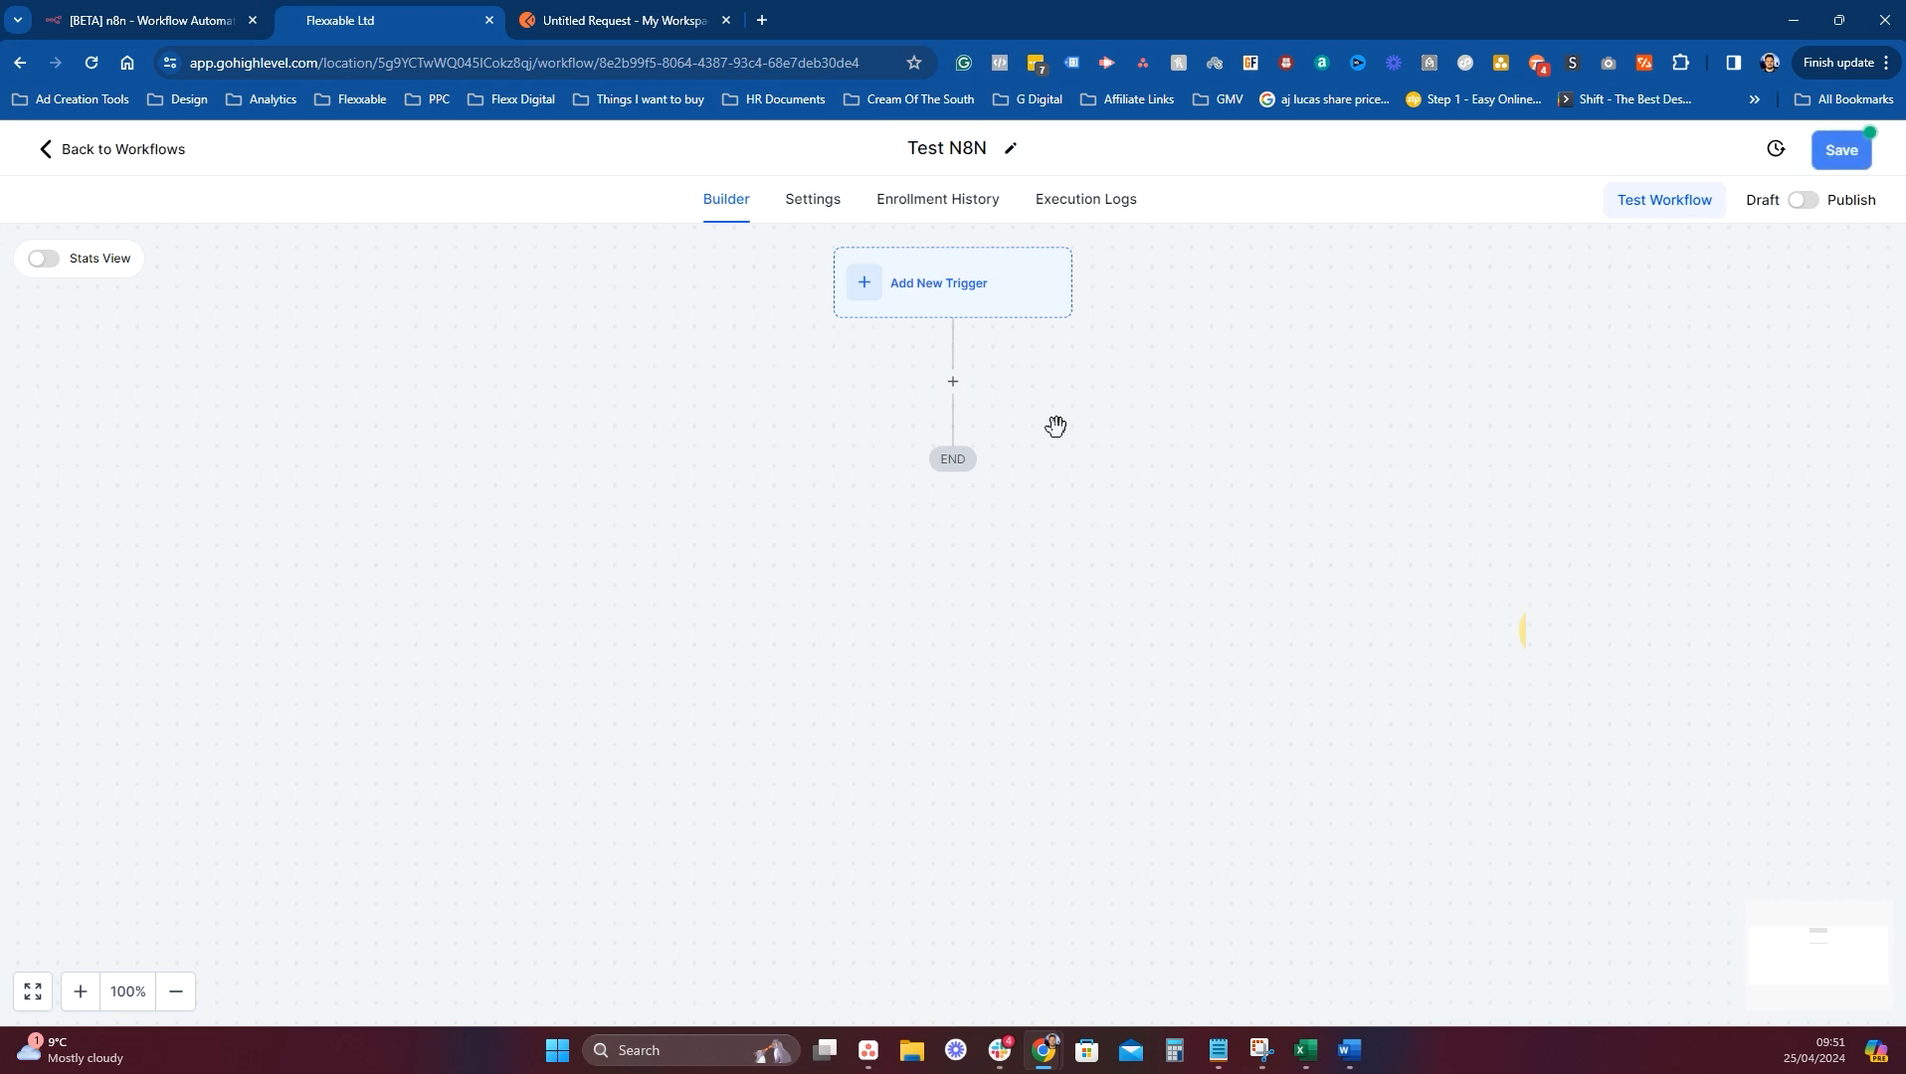
left_click(953, 383)
type("Webh")
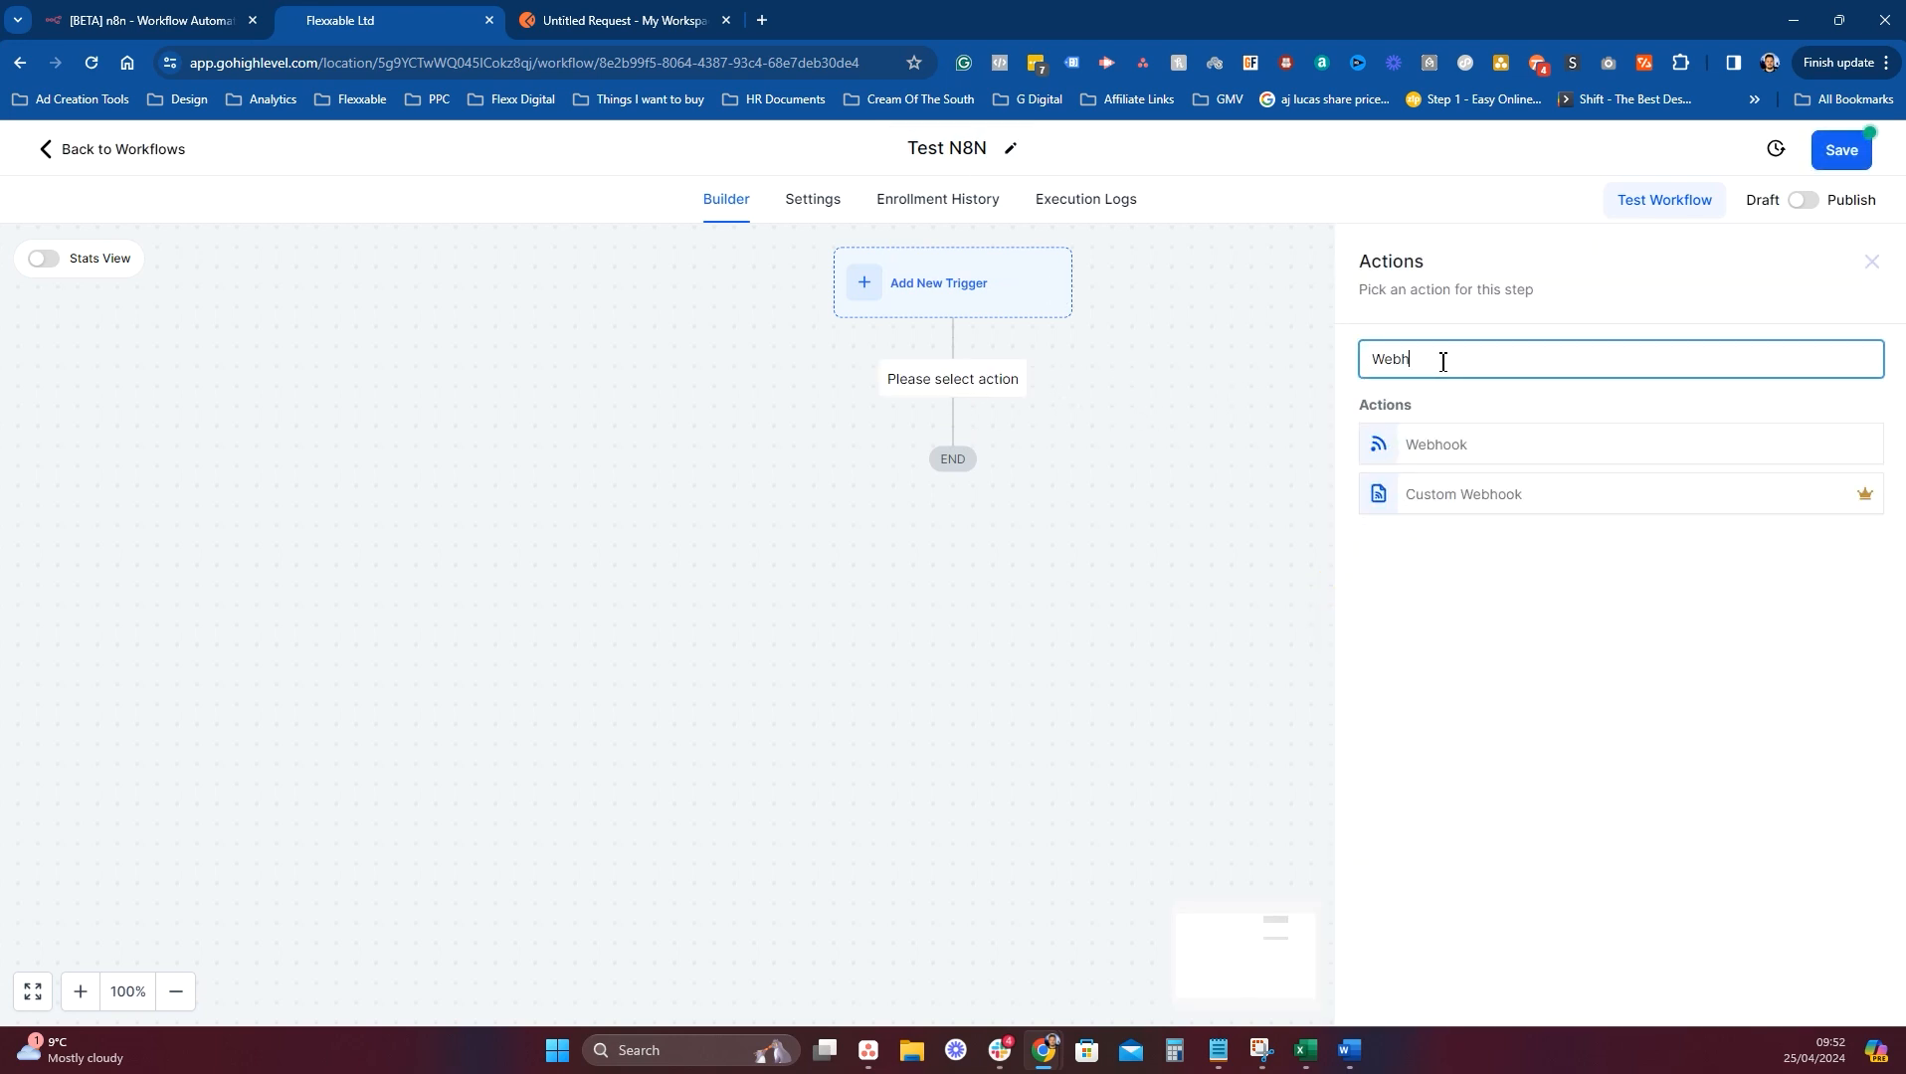
left_click(1440, 449)
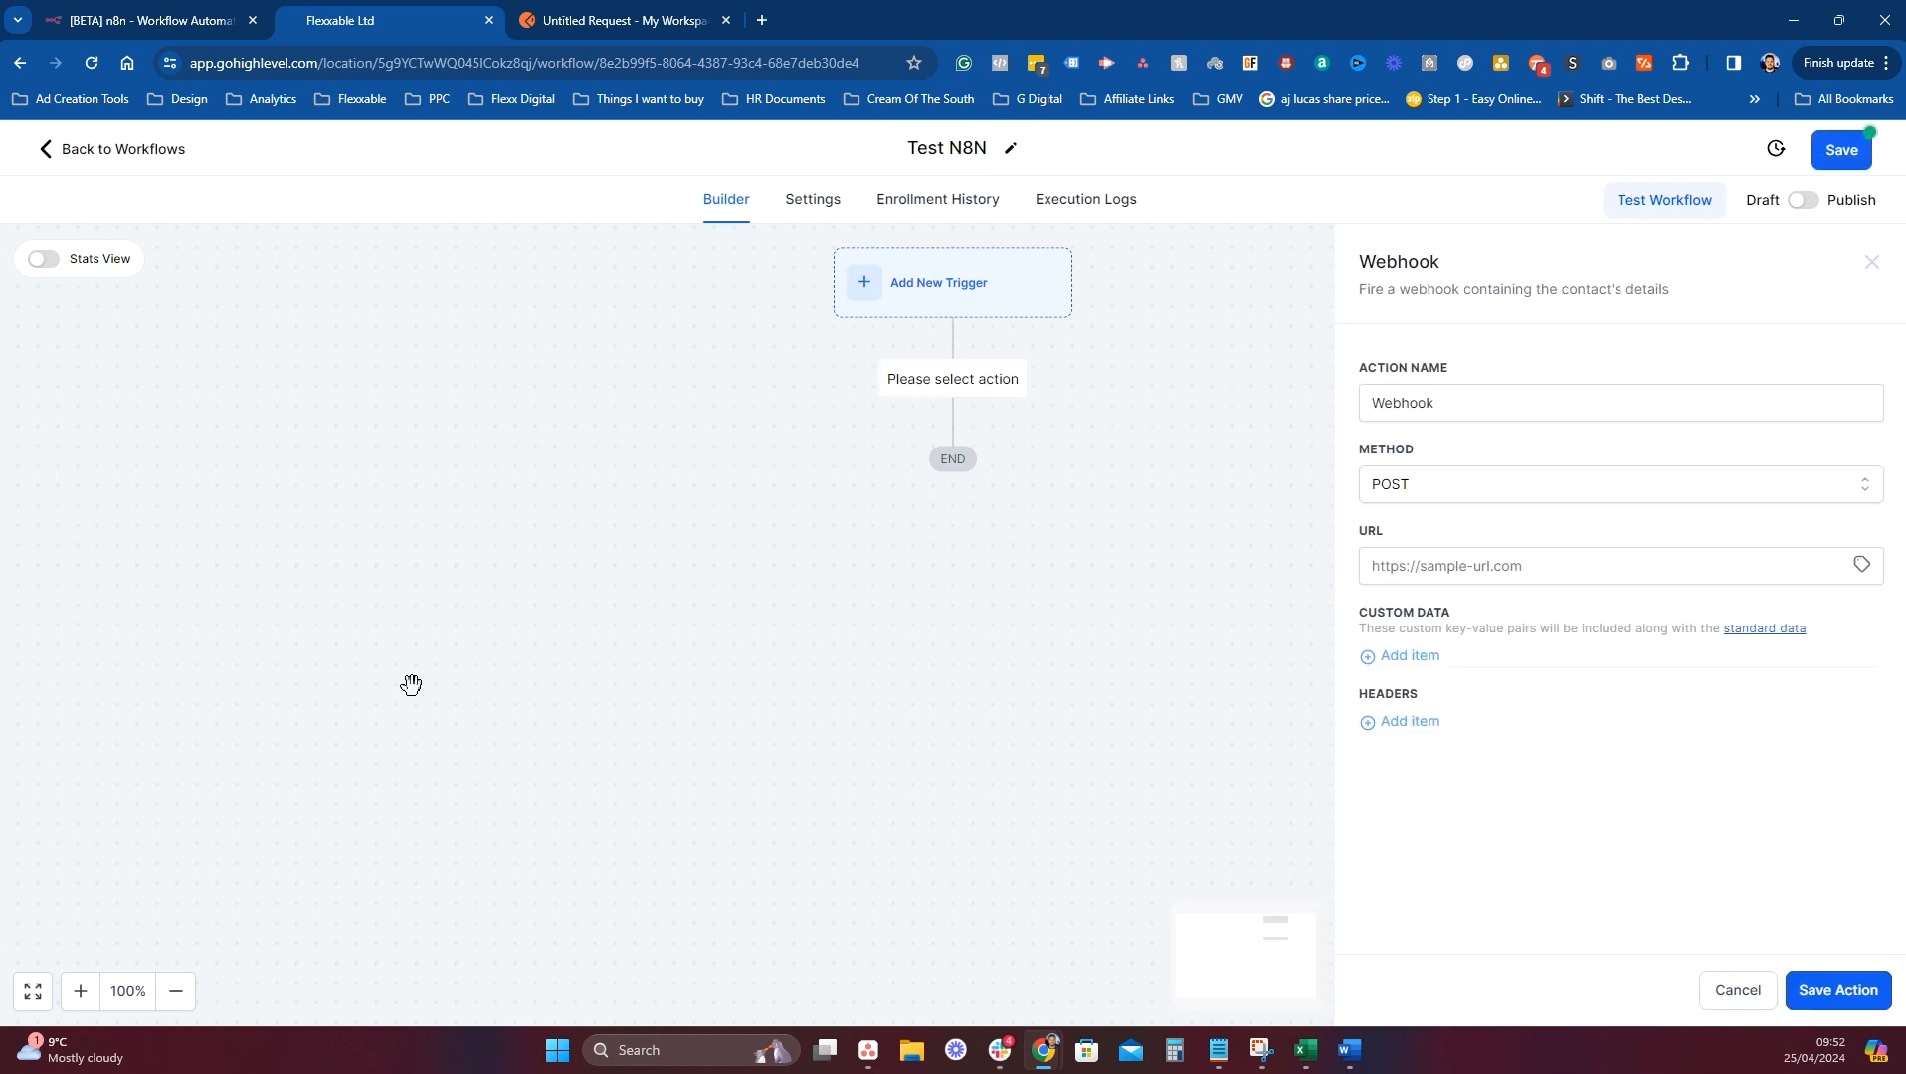
left_click(1537, 564)
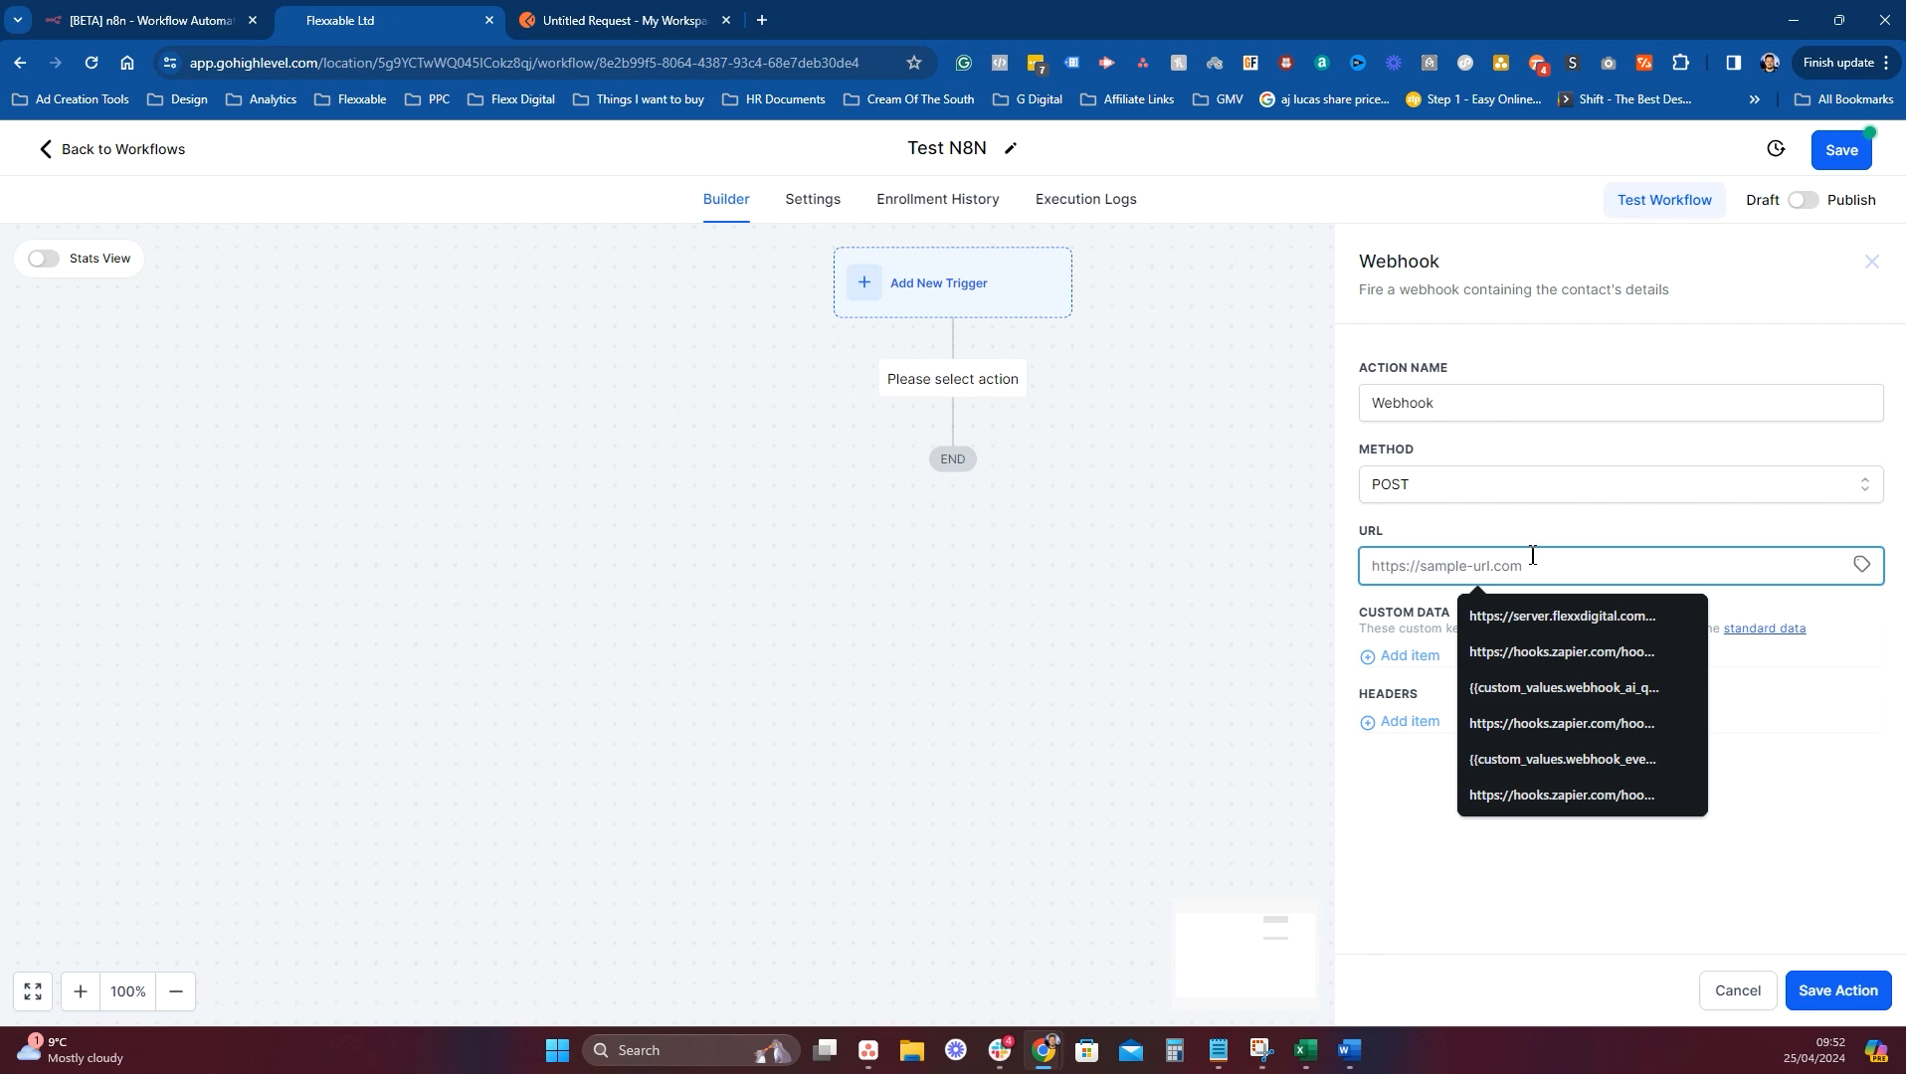
key("ctrl+v")
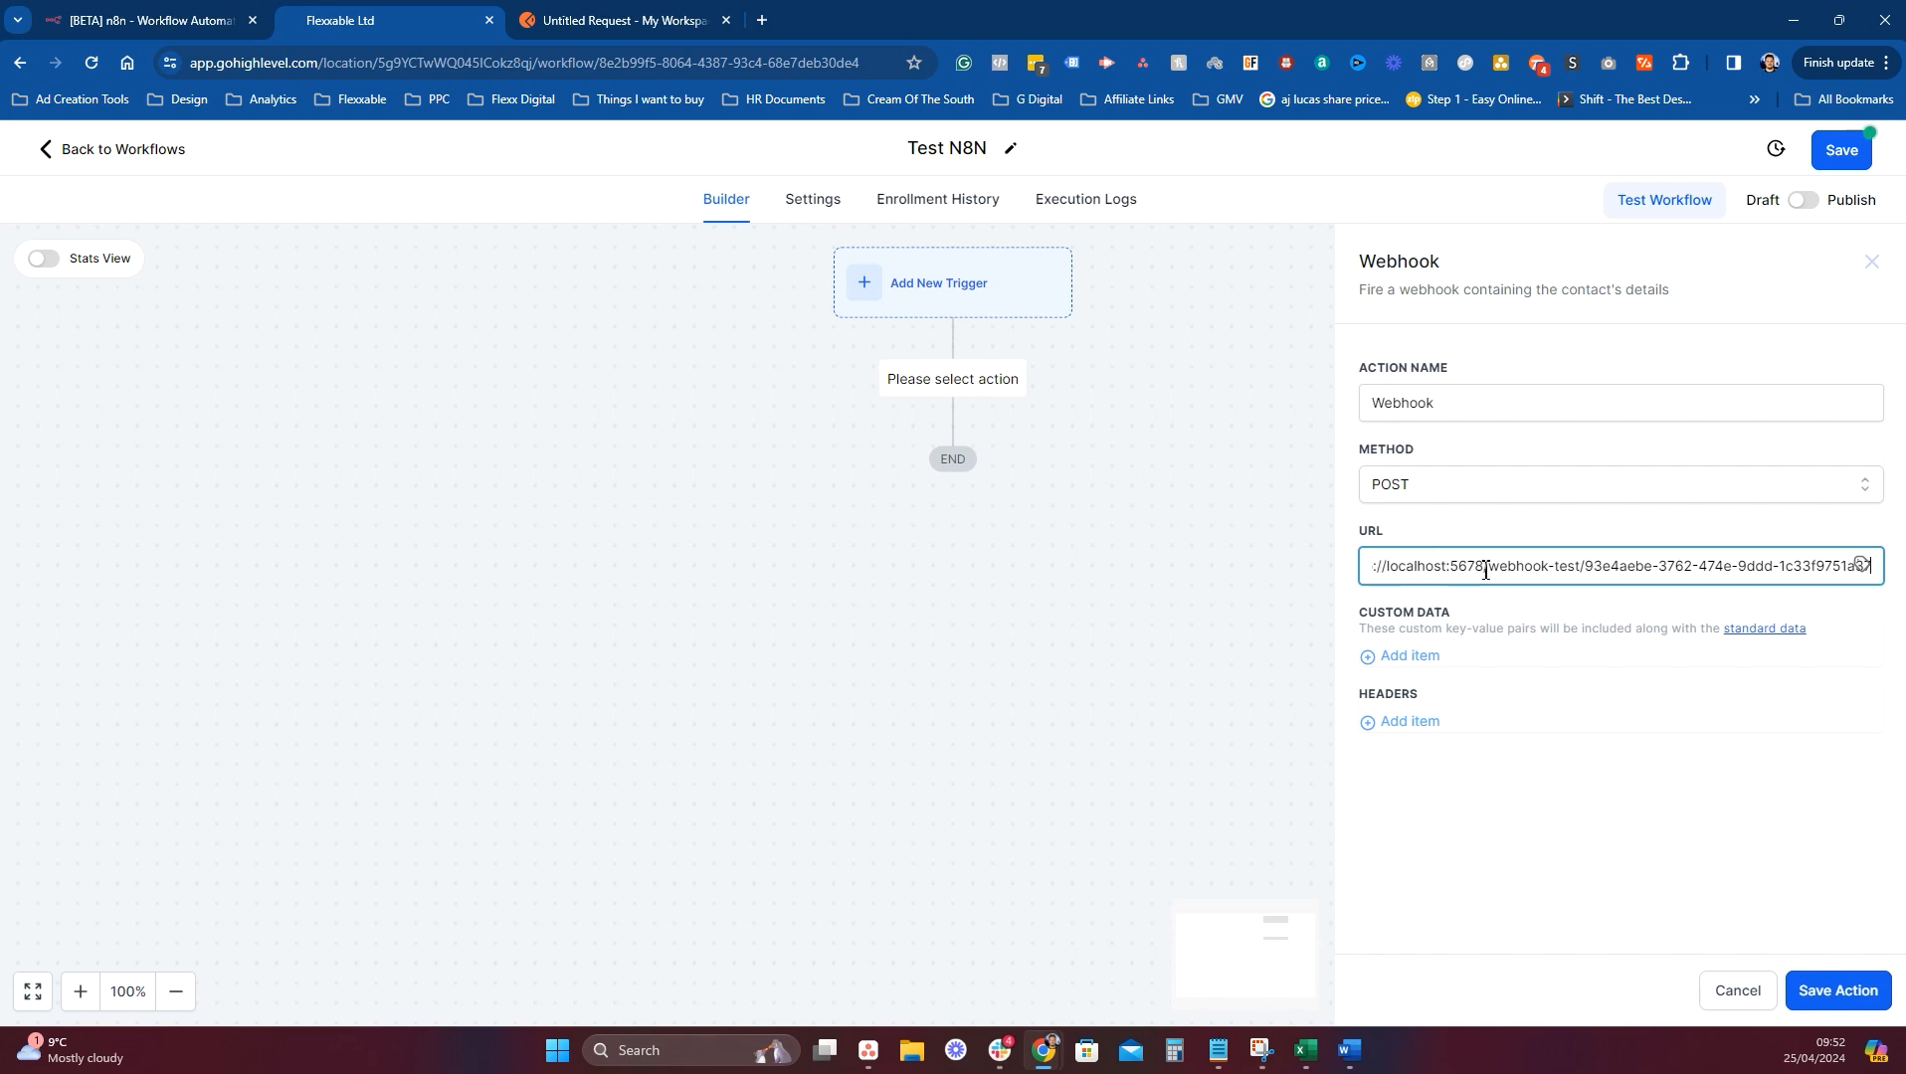
left_click_drag(1485, 571, 1417, 582)
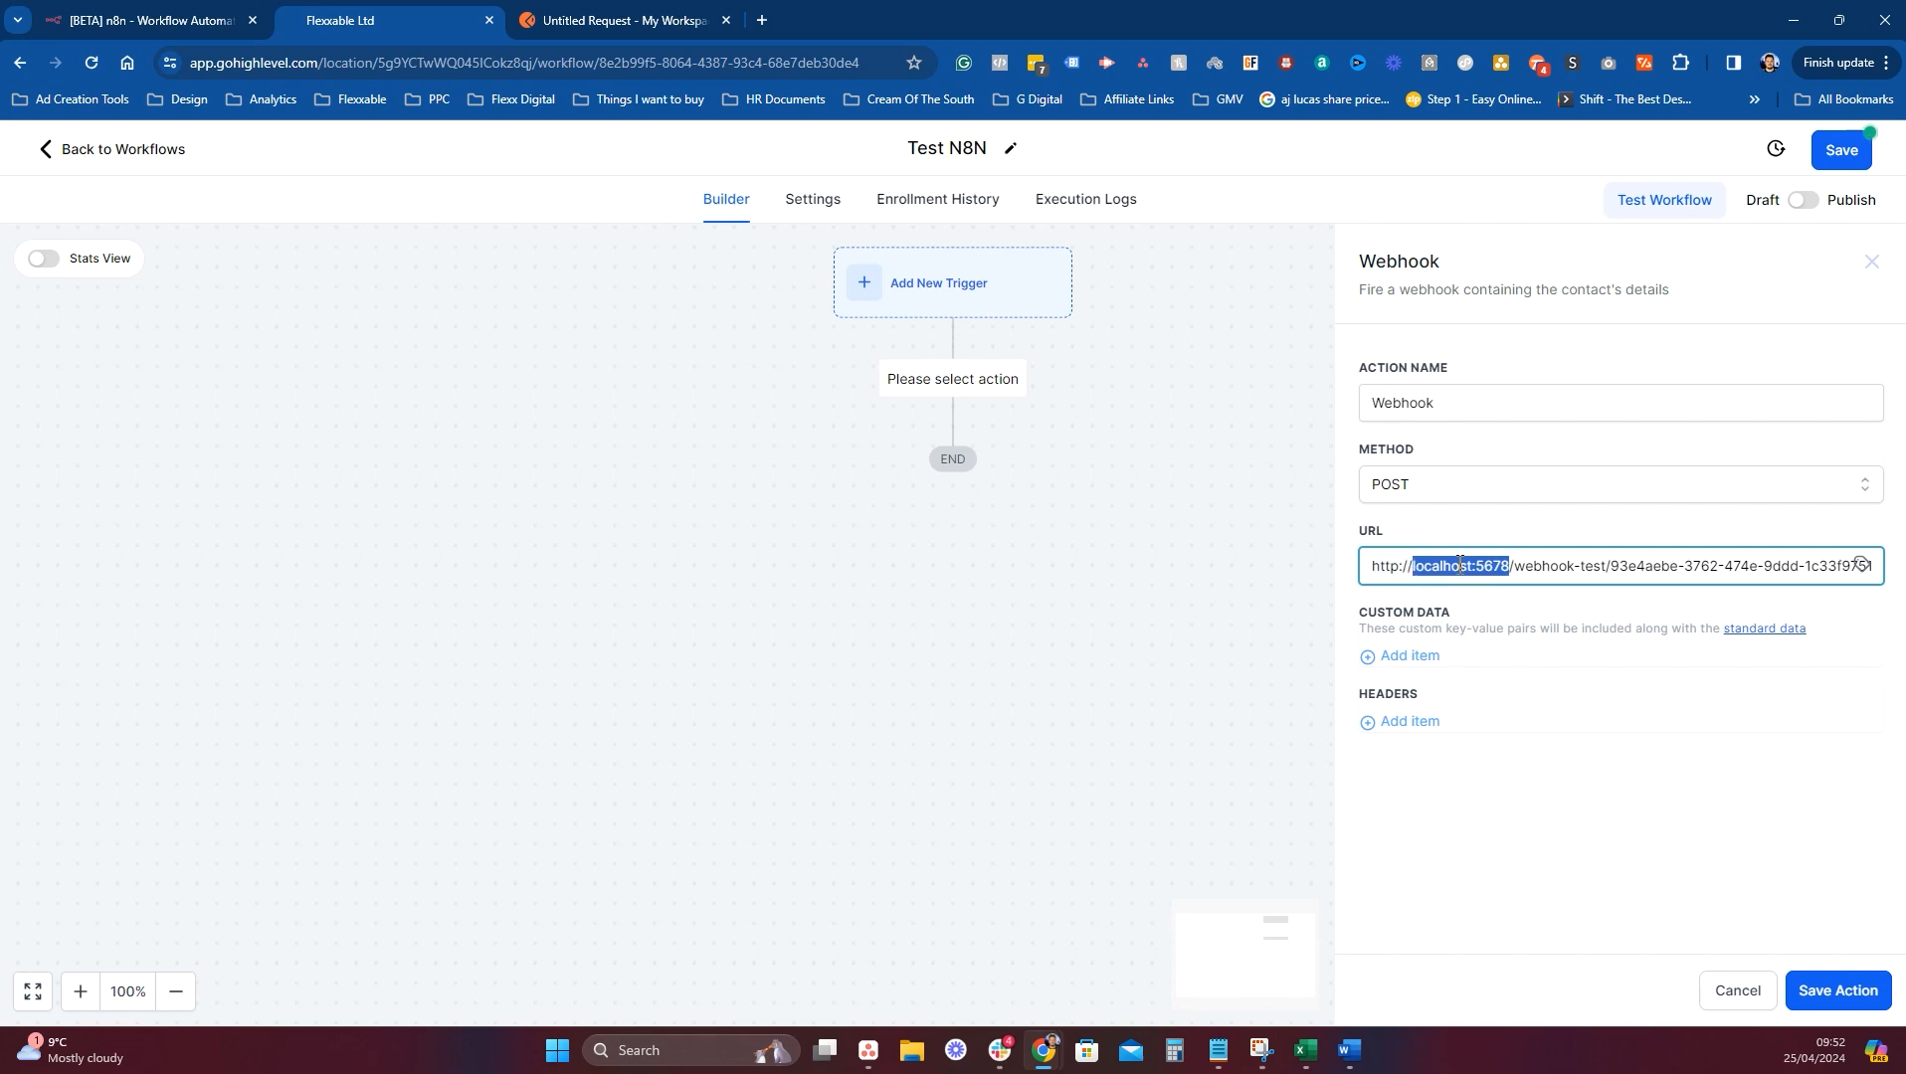
key("BackSpace")
type("serv")
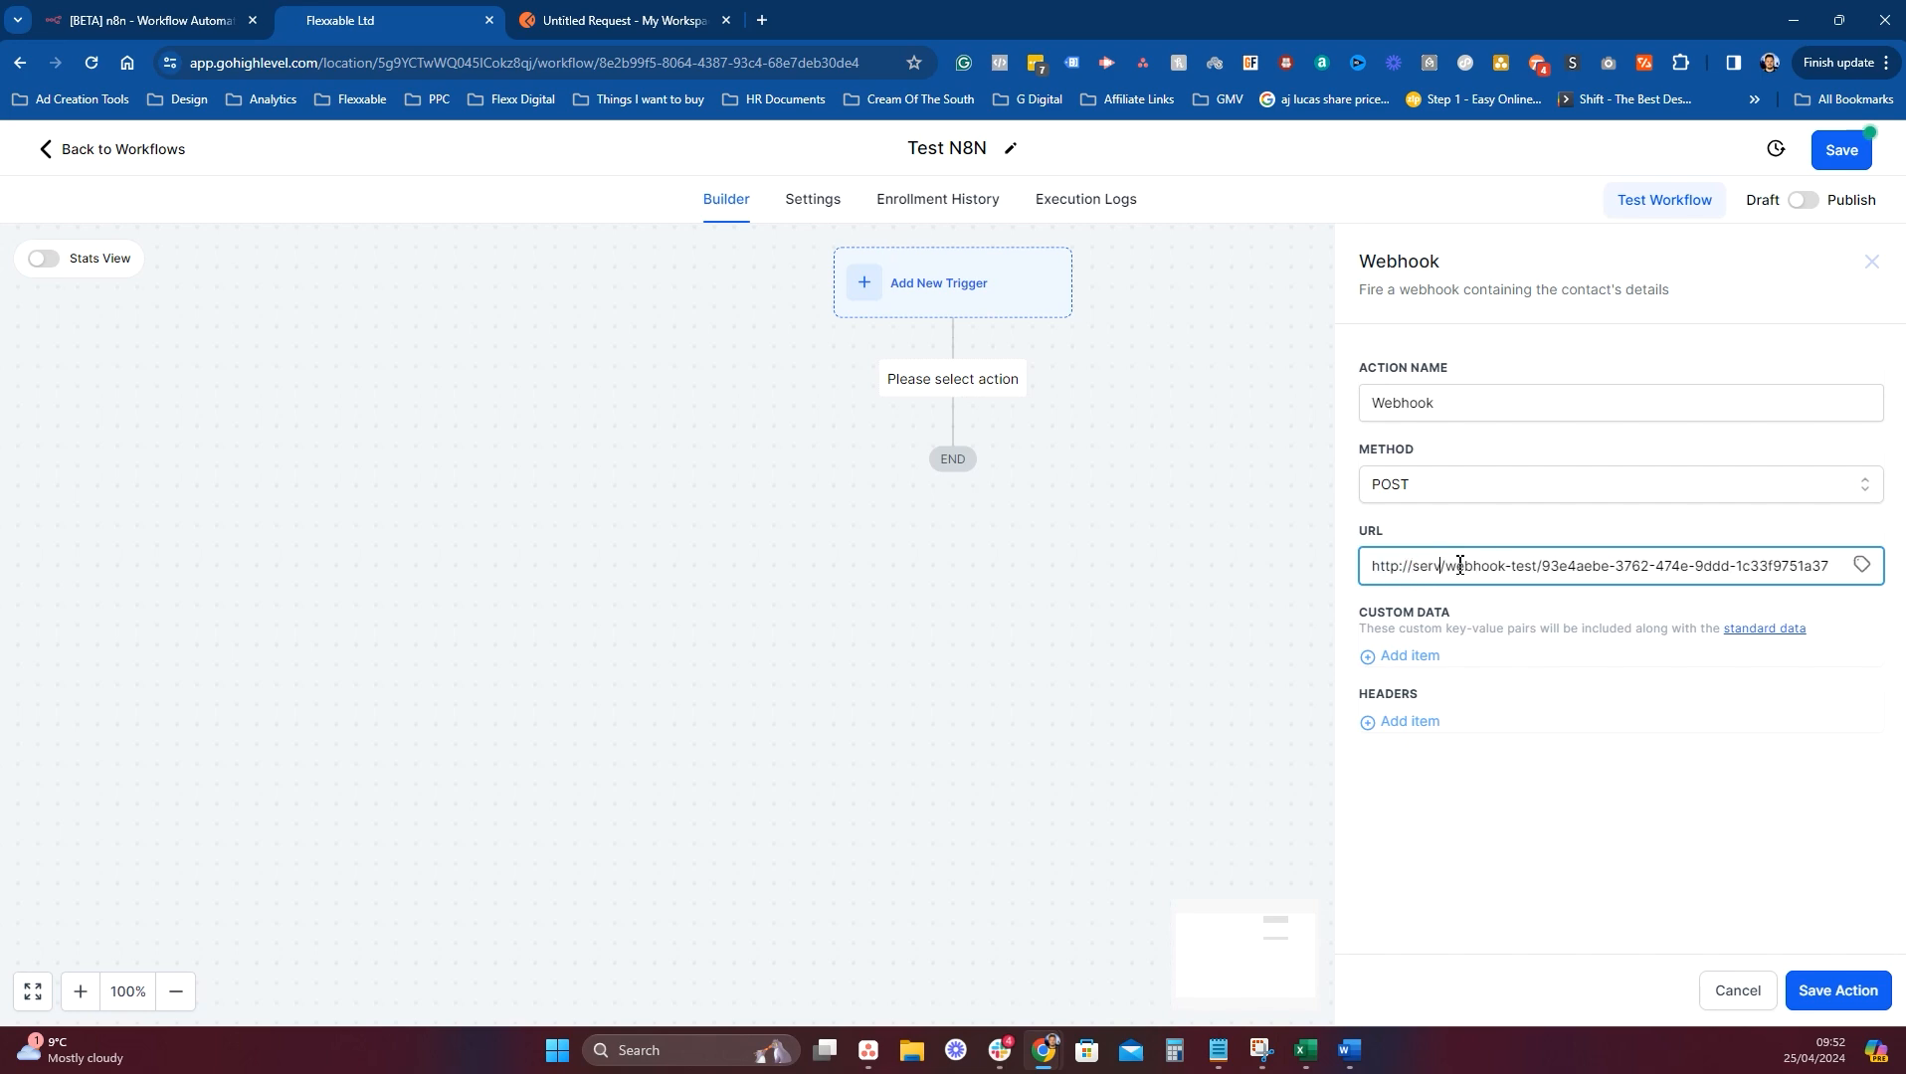
type("er.flexxd")
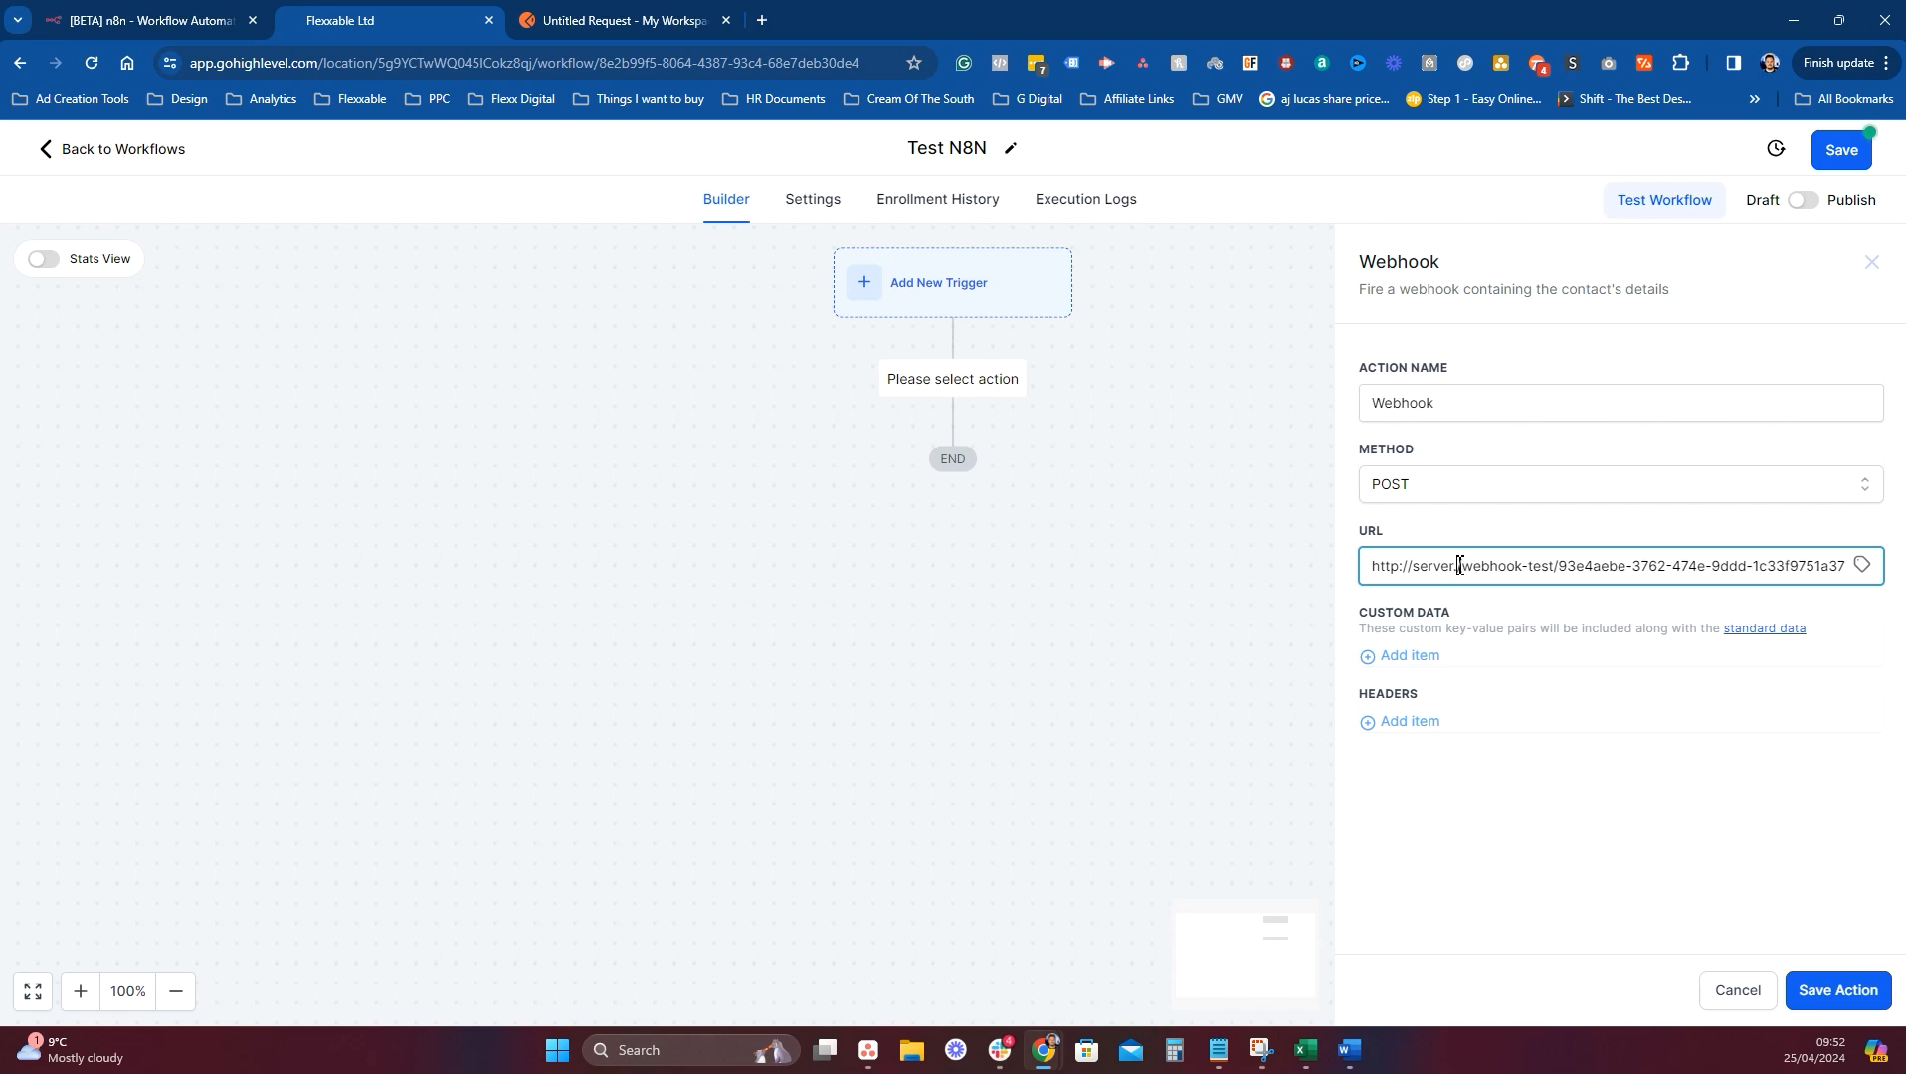
type("igital")
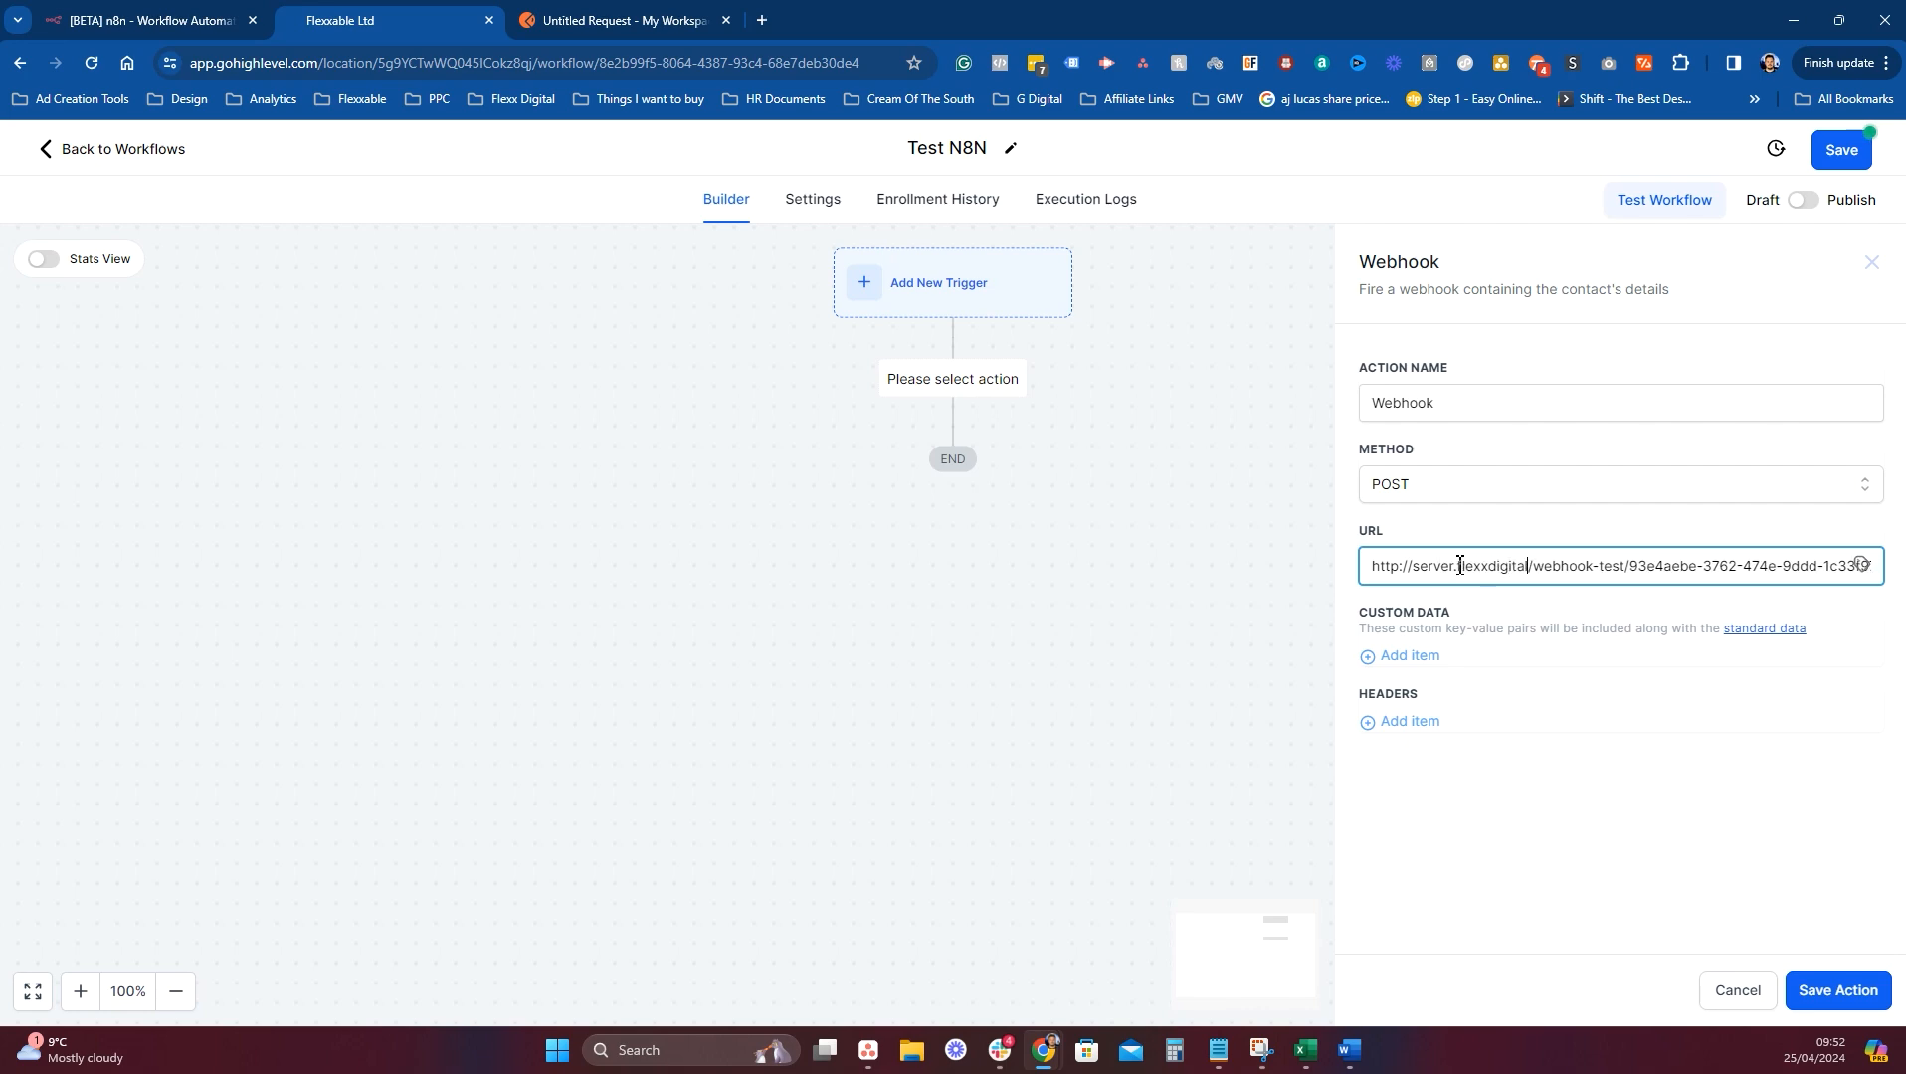
type(".com")
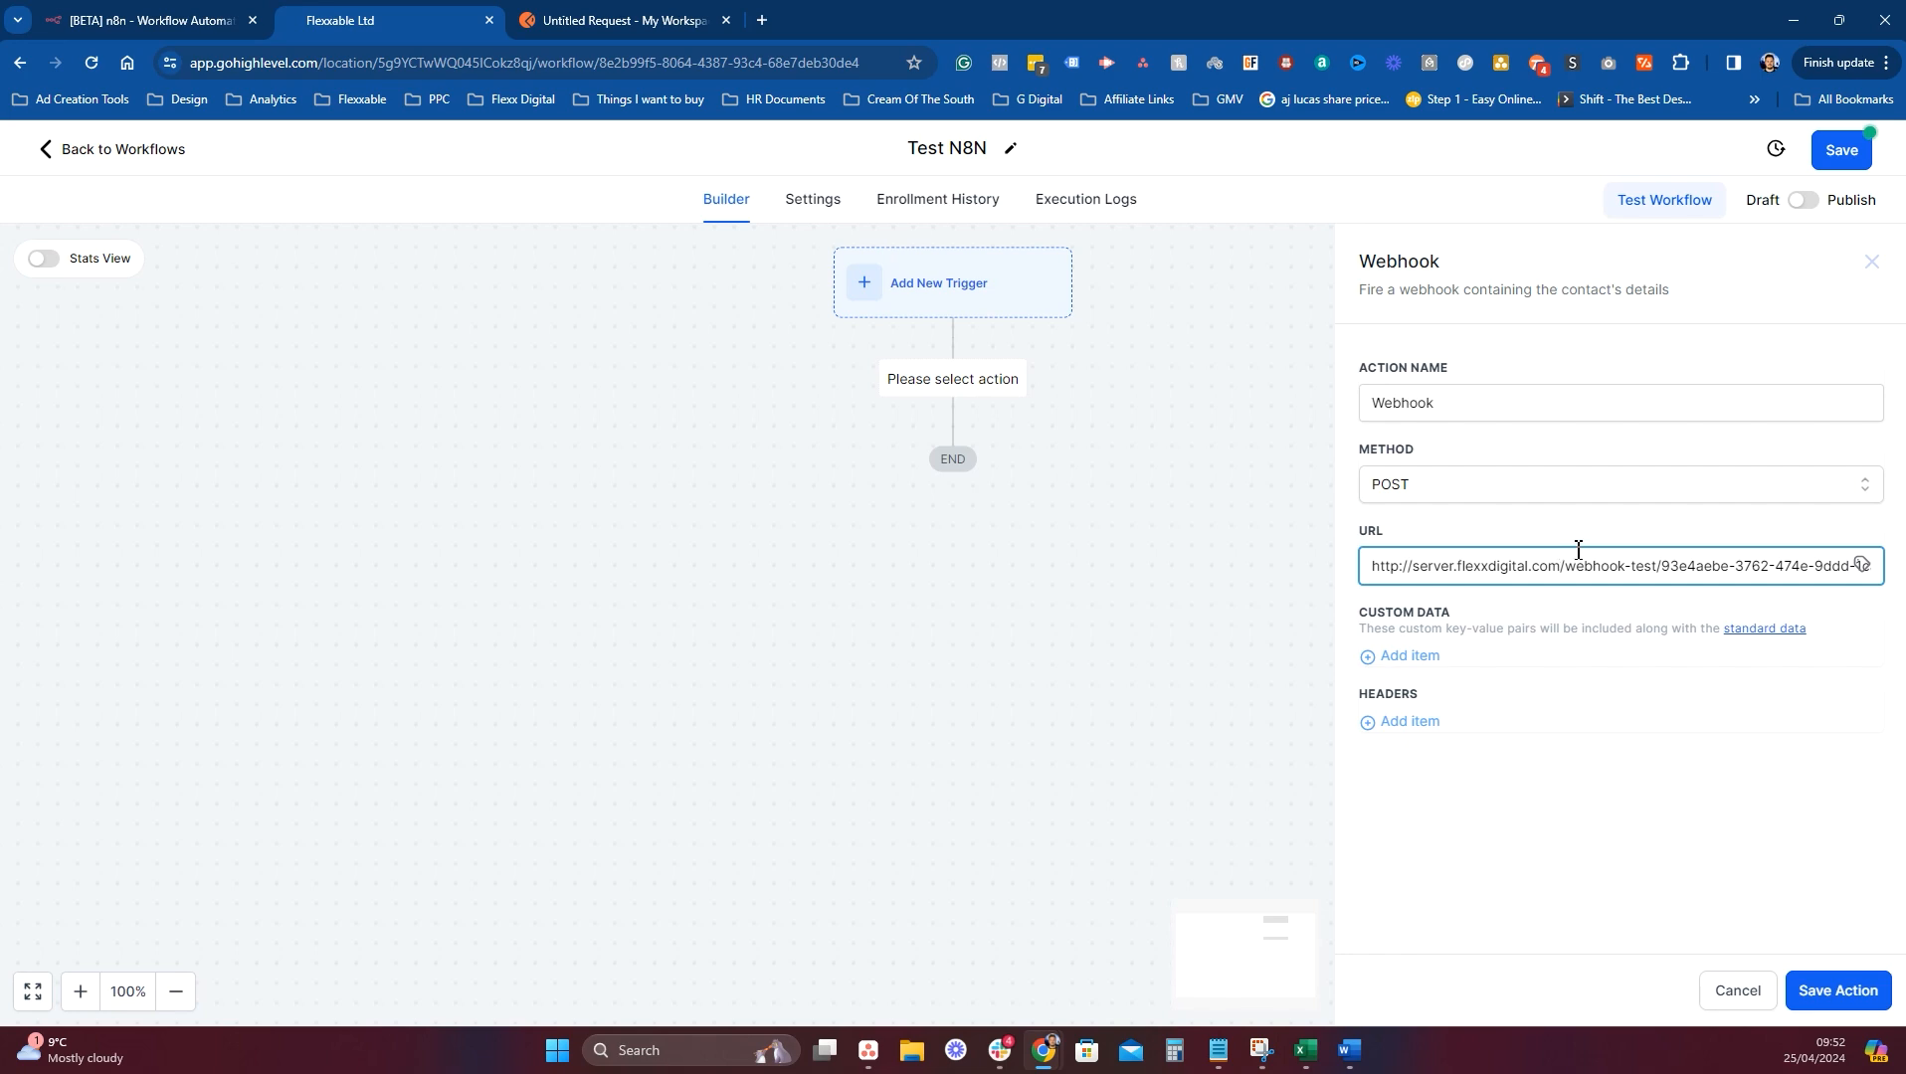
left_click(1398, 565)
type("s")
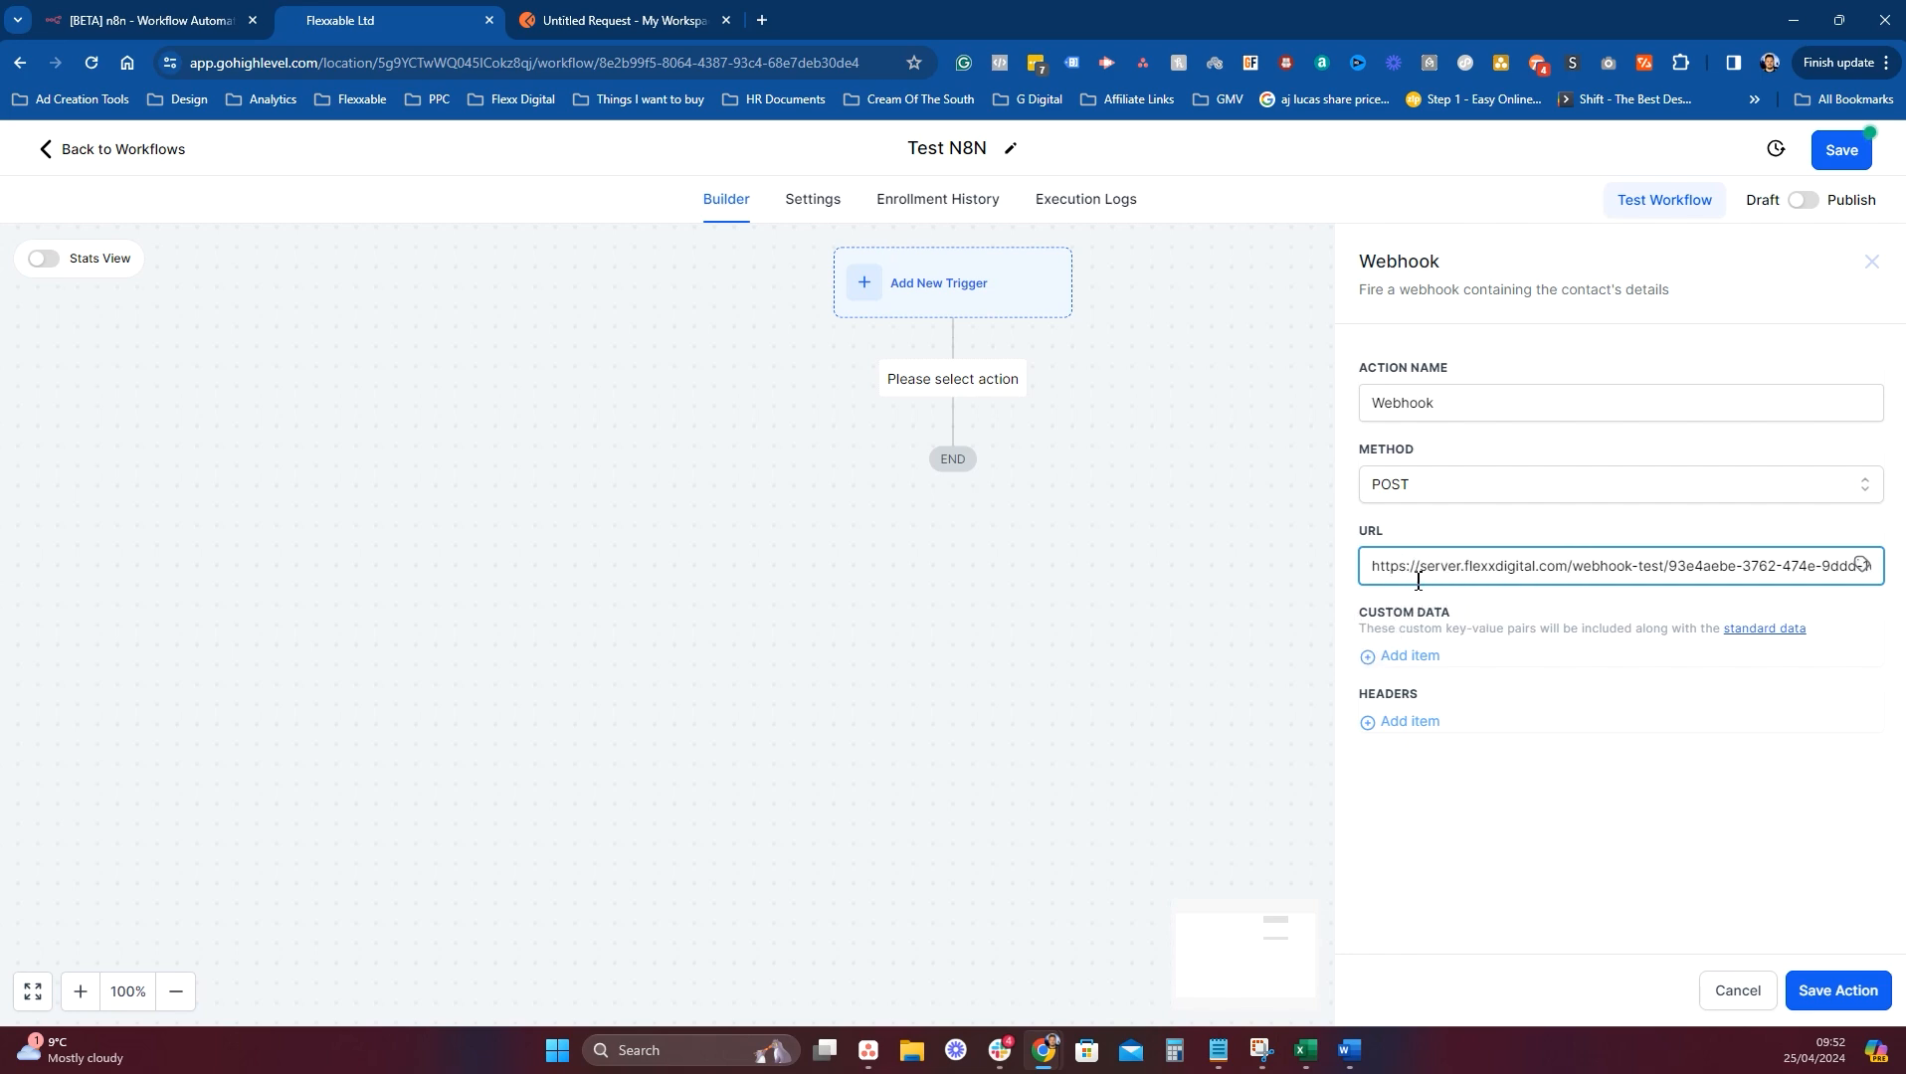
left_click_drag(1376, 574, 1830, 579)
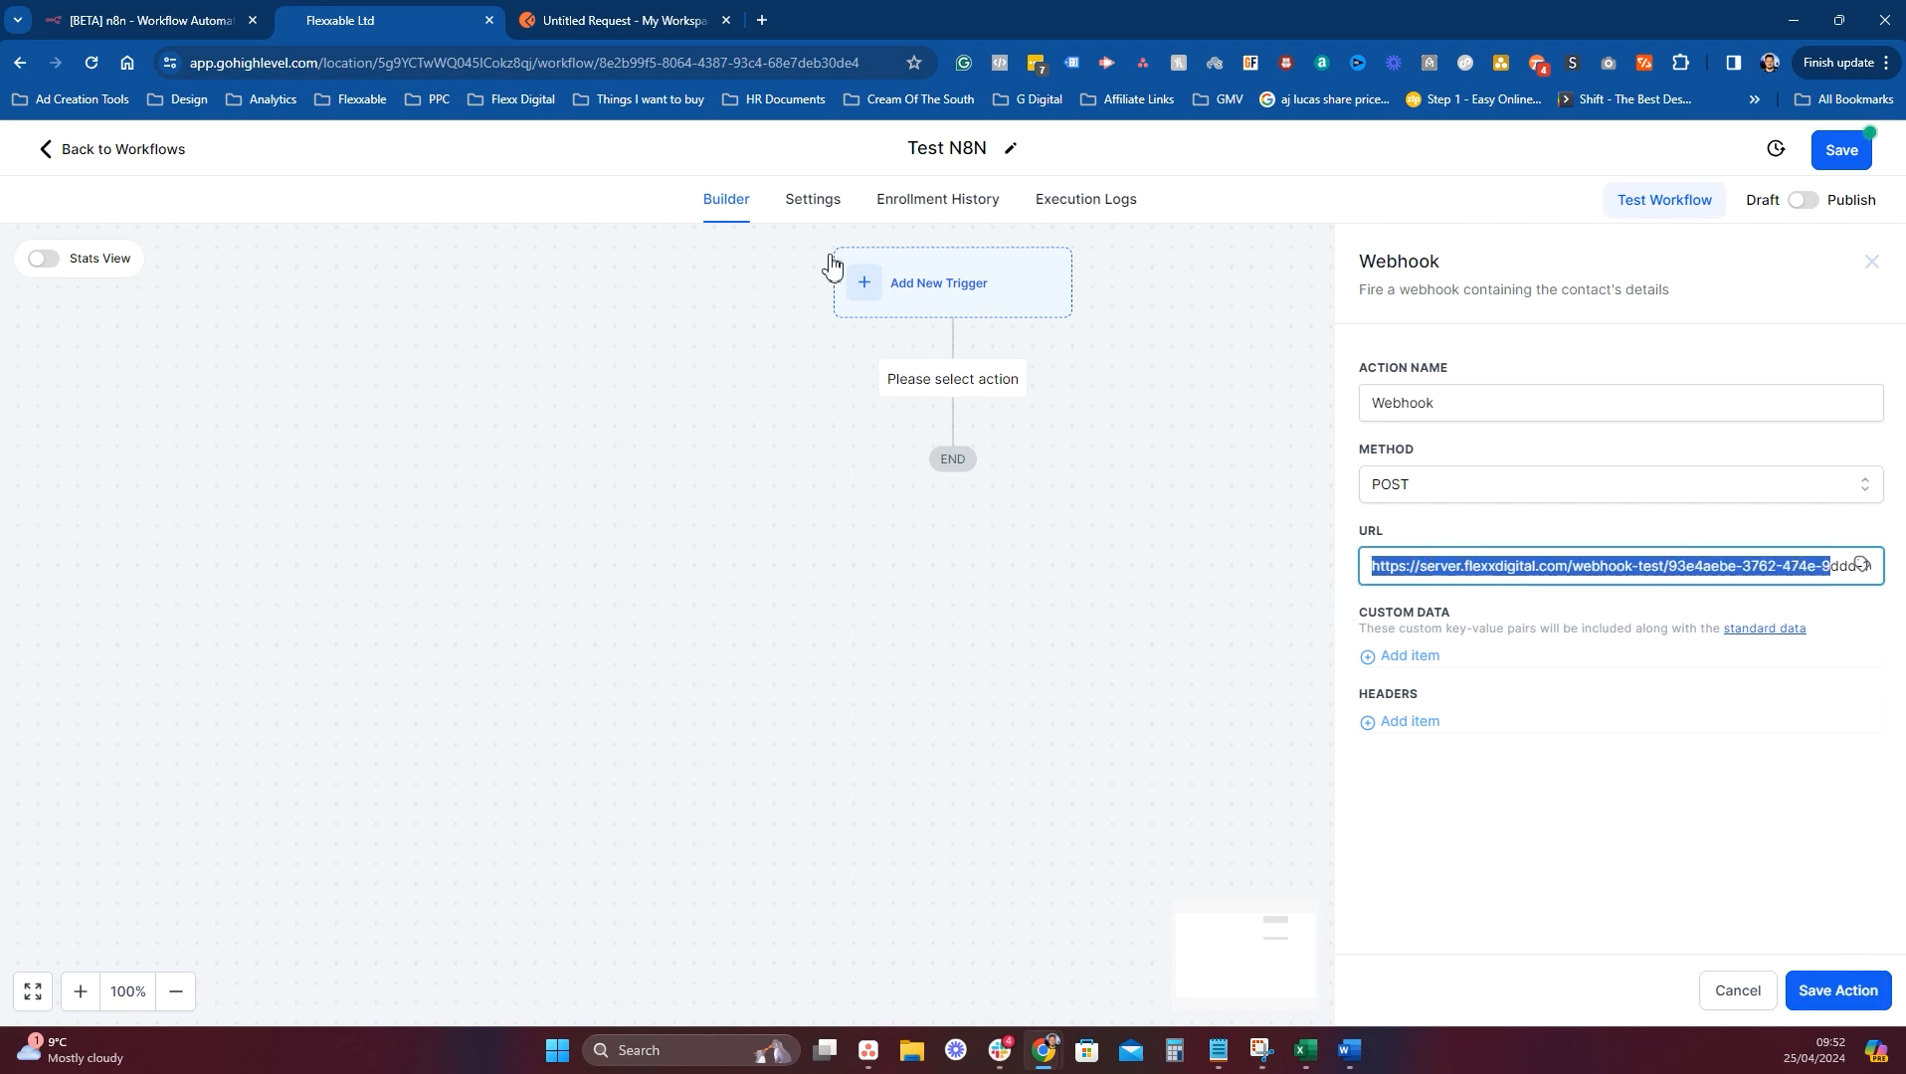
Check the URL against n8n and save the Webhook action.
left_click(199, 20)
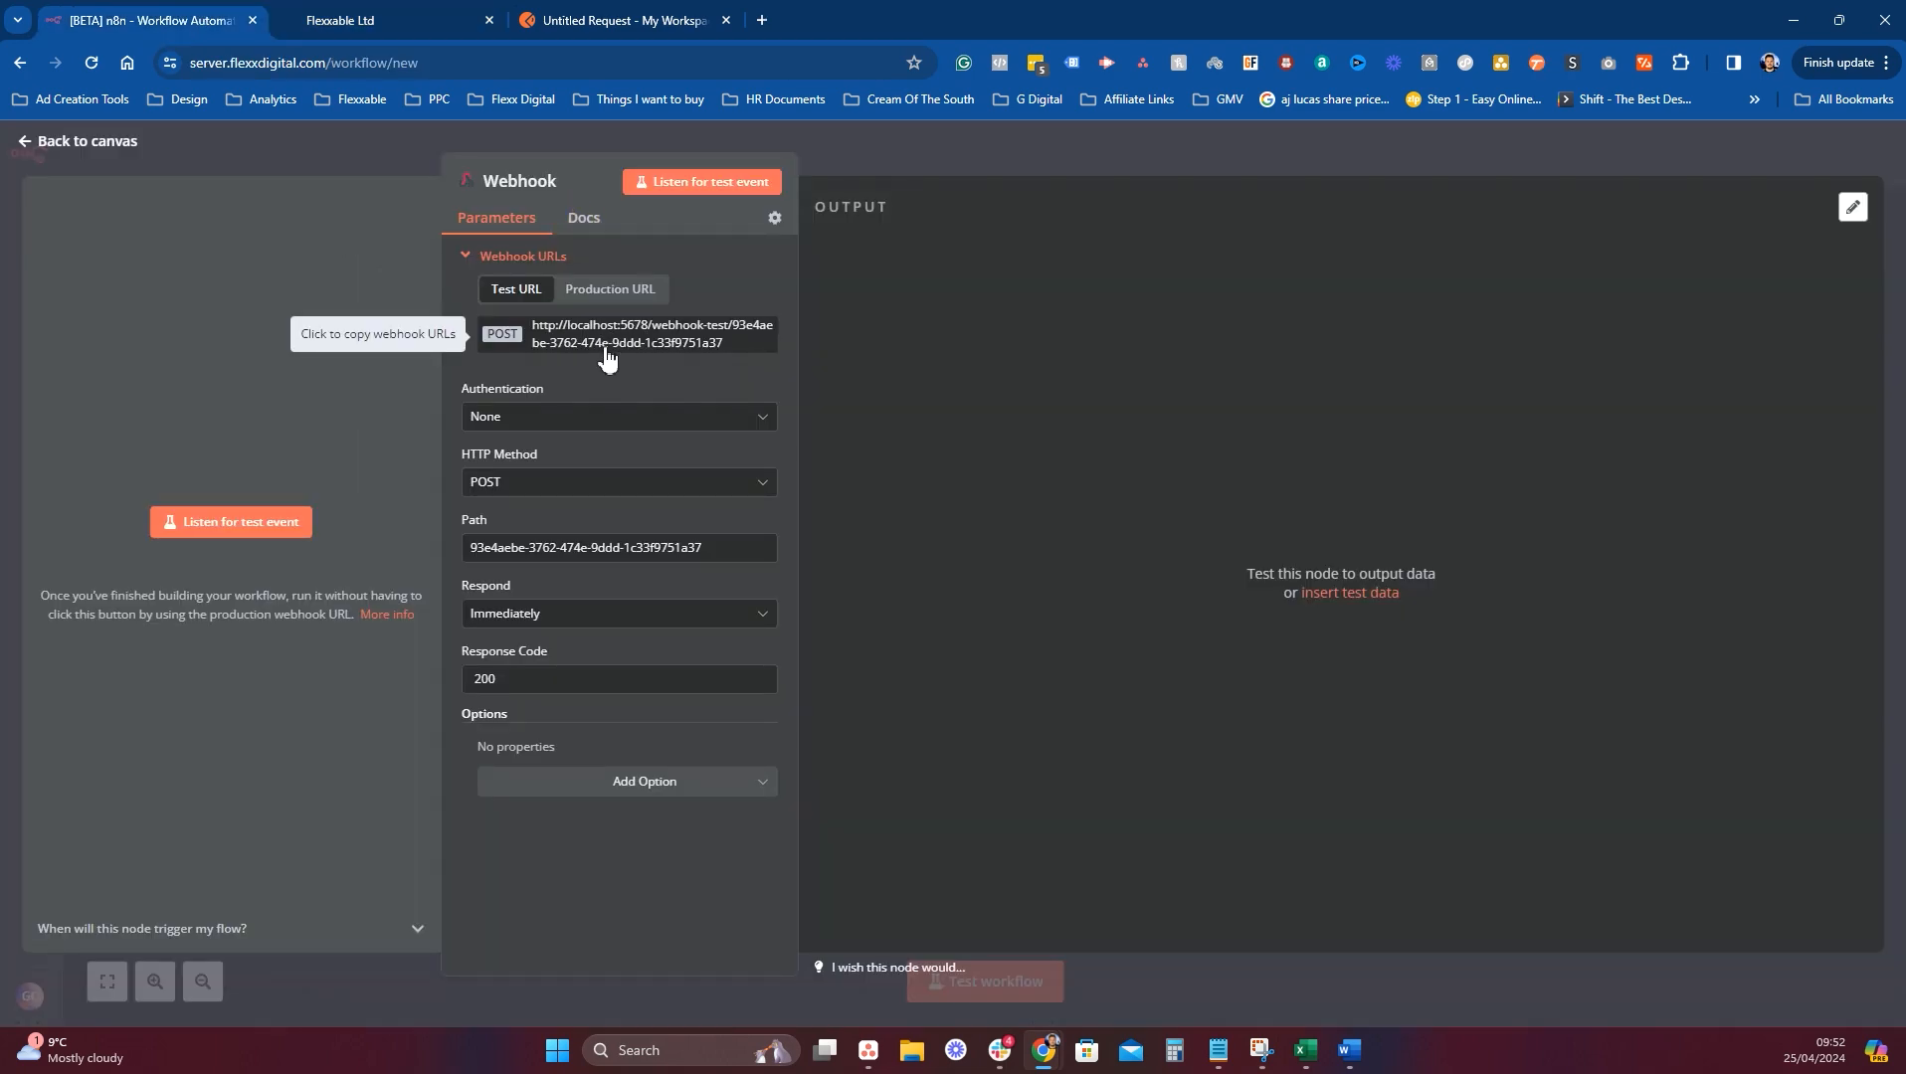
left_click(378, 22)
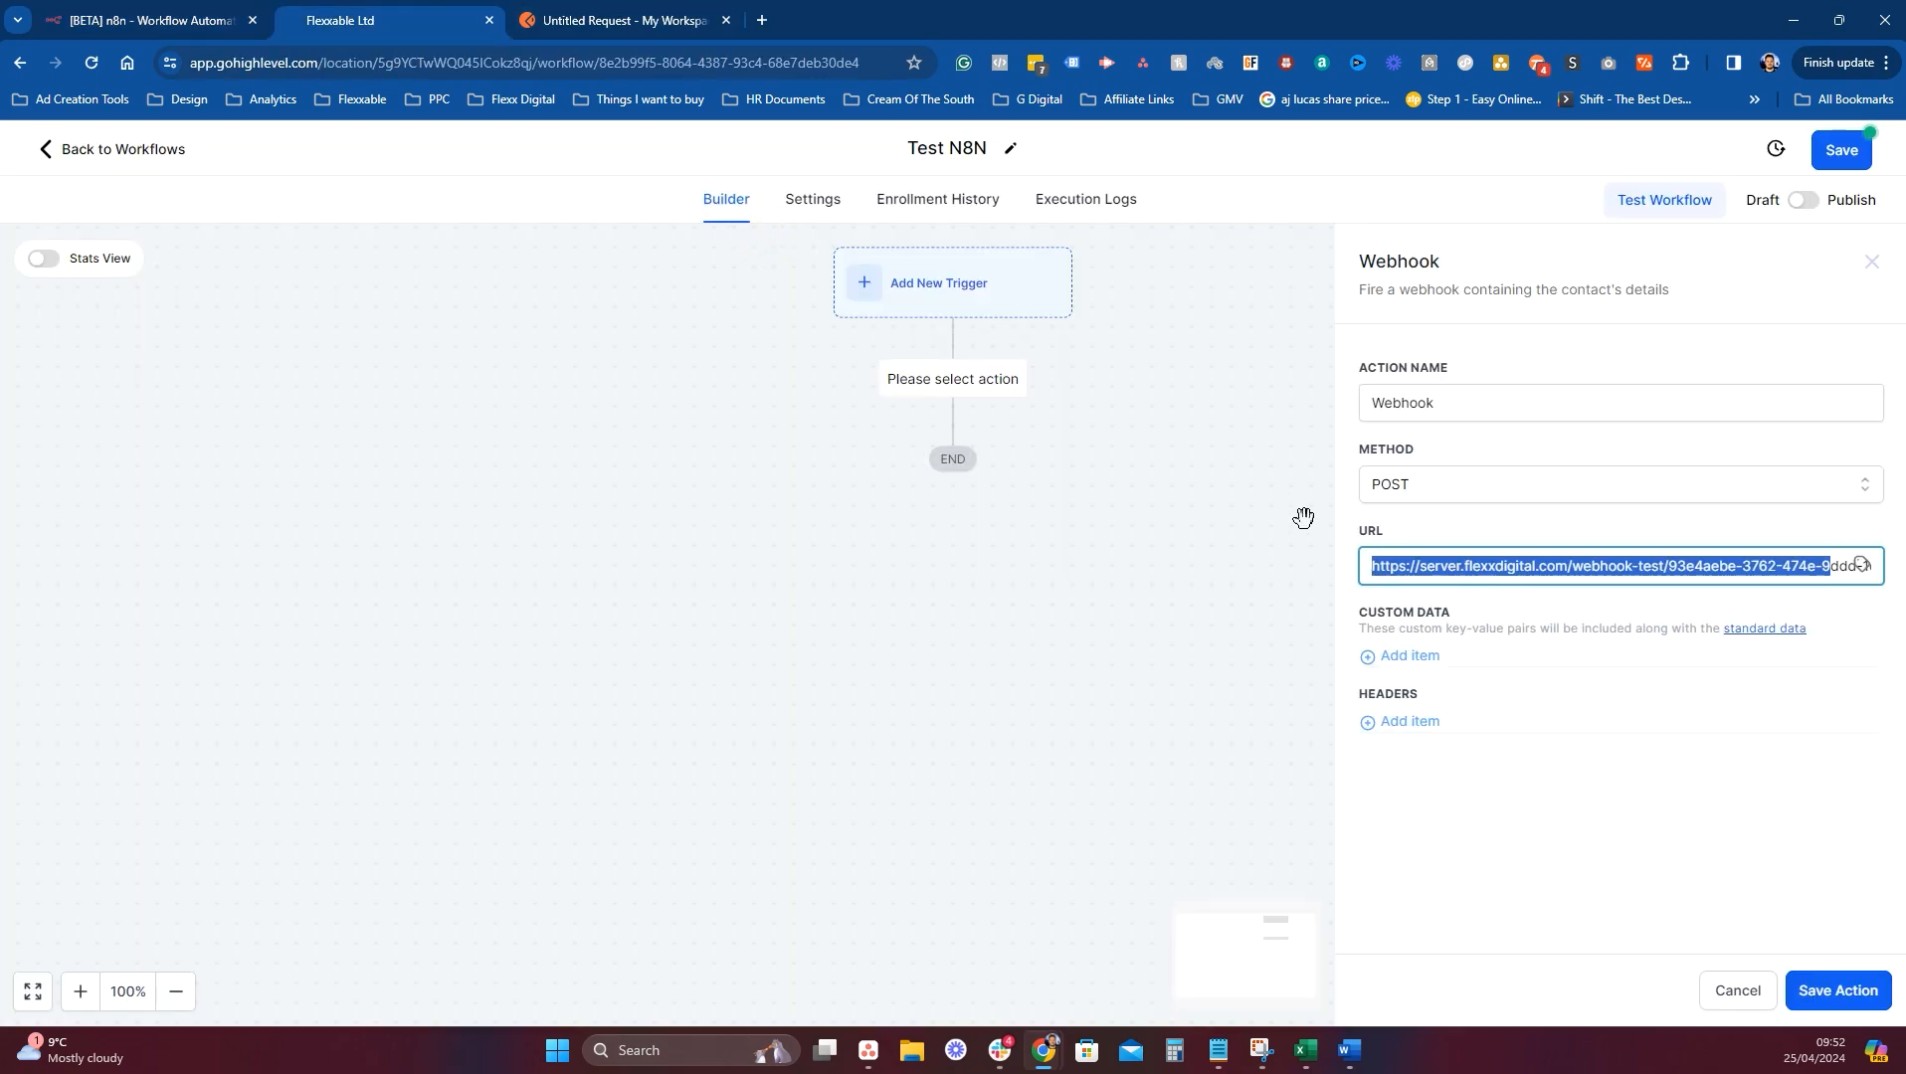
left_click(1852, 992)
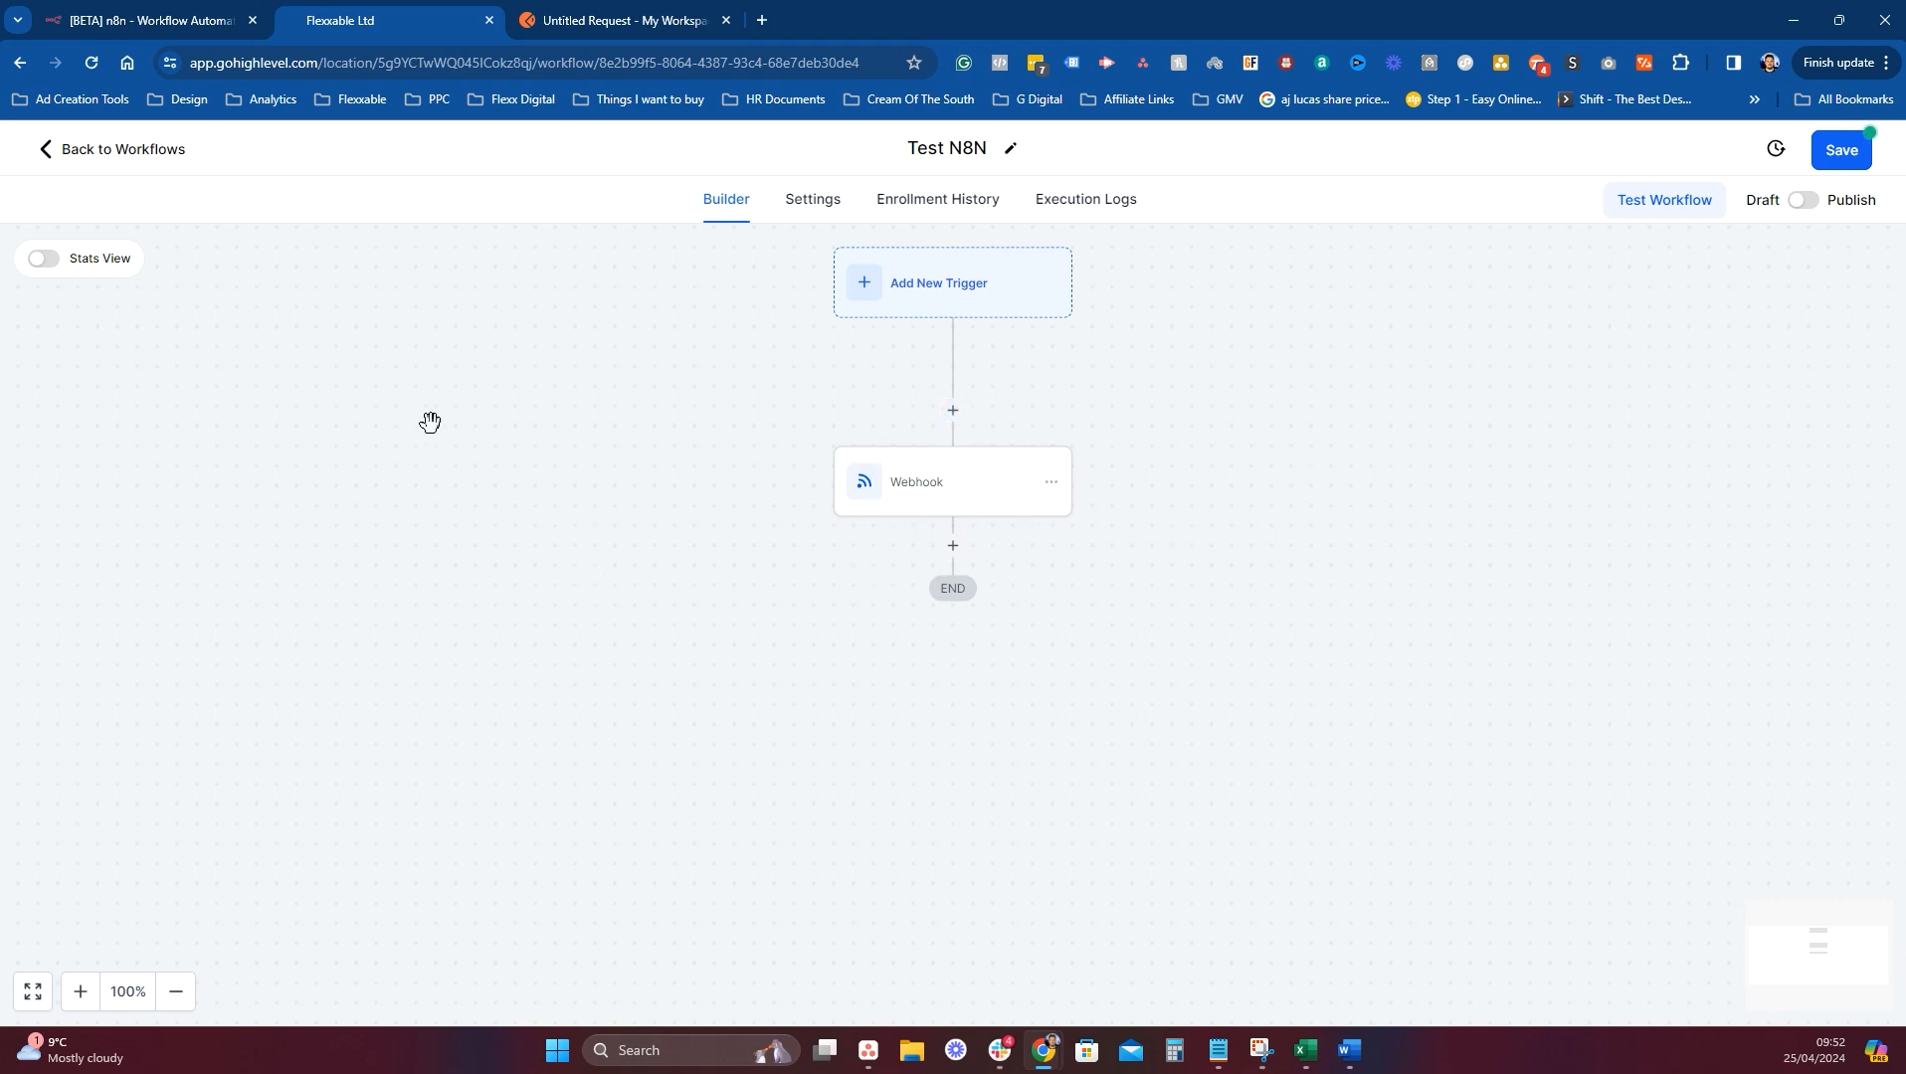
Copy the n8n test webhook URL again and reselect the URL in the Webhook action.
left_click(139, 20)
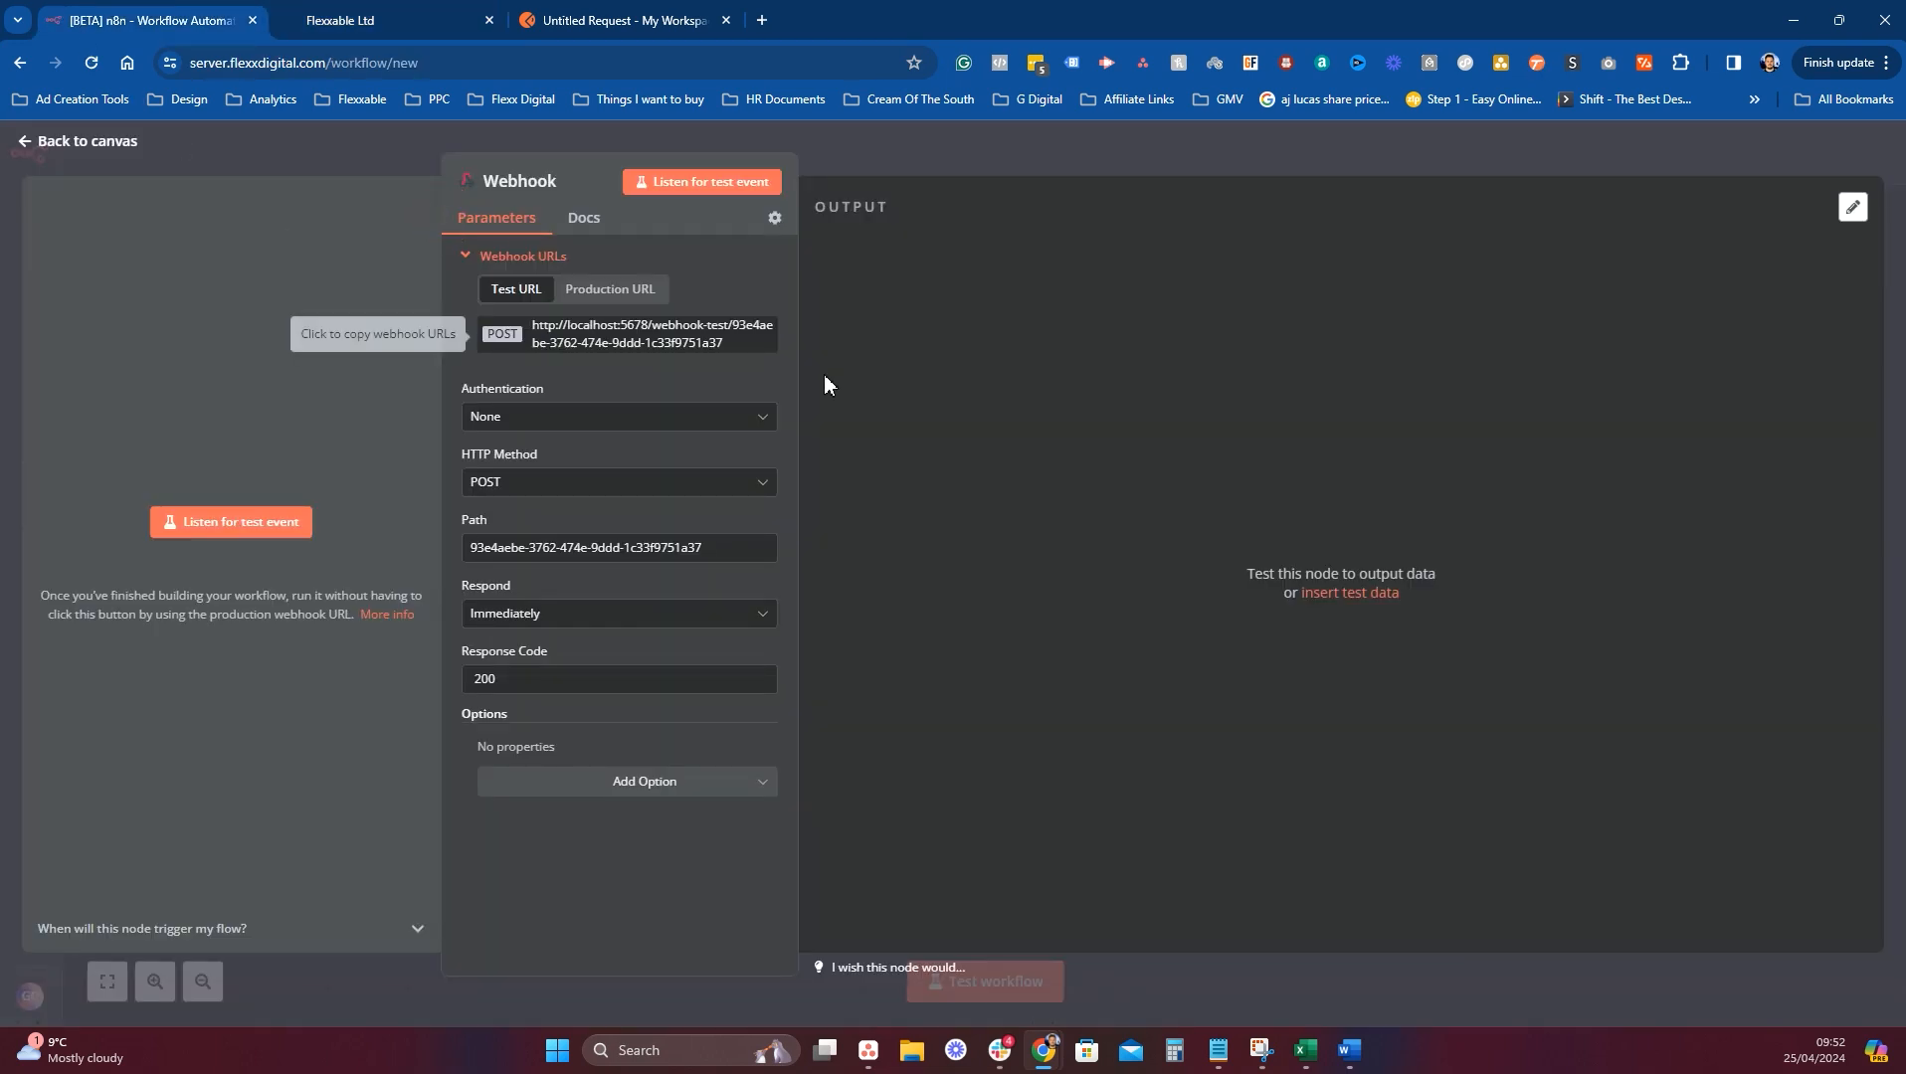
left_click(677, 345)
left_click(616, 20)
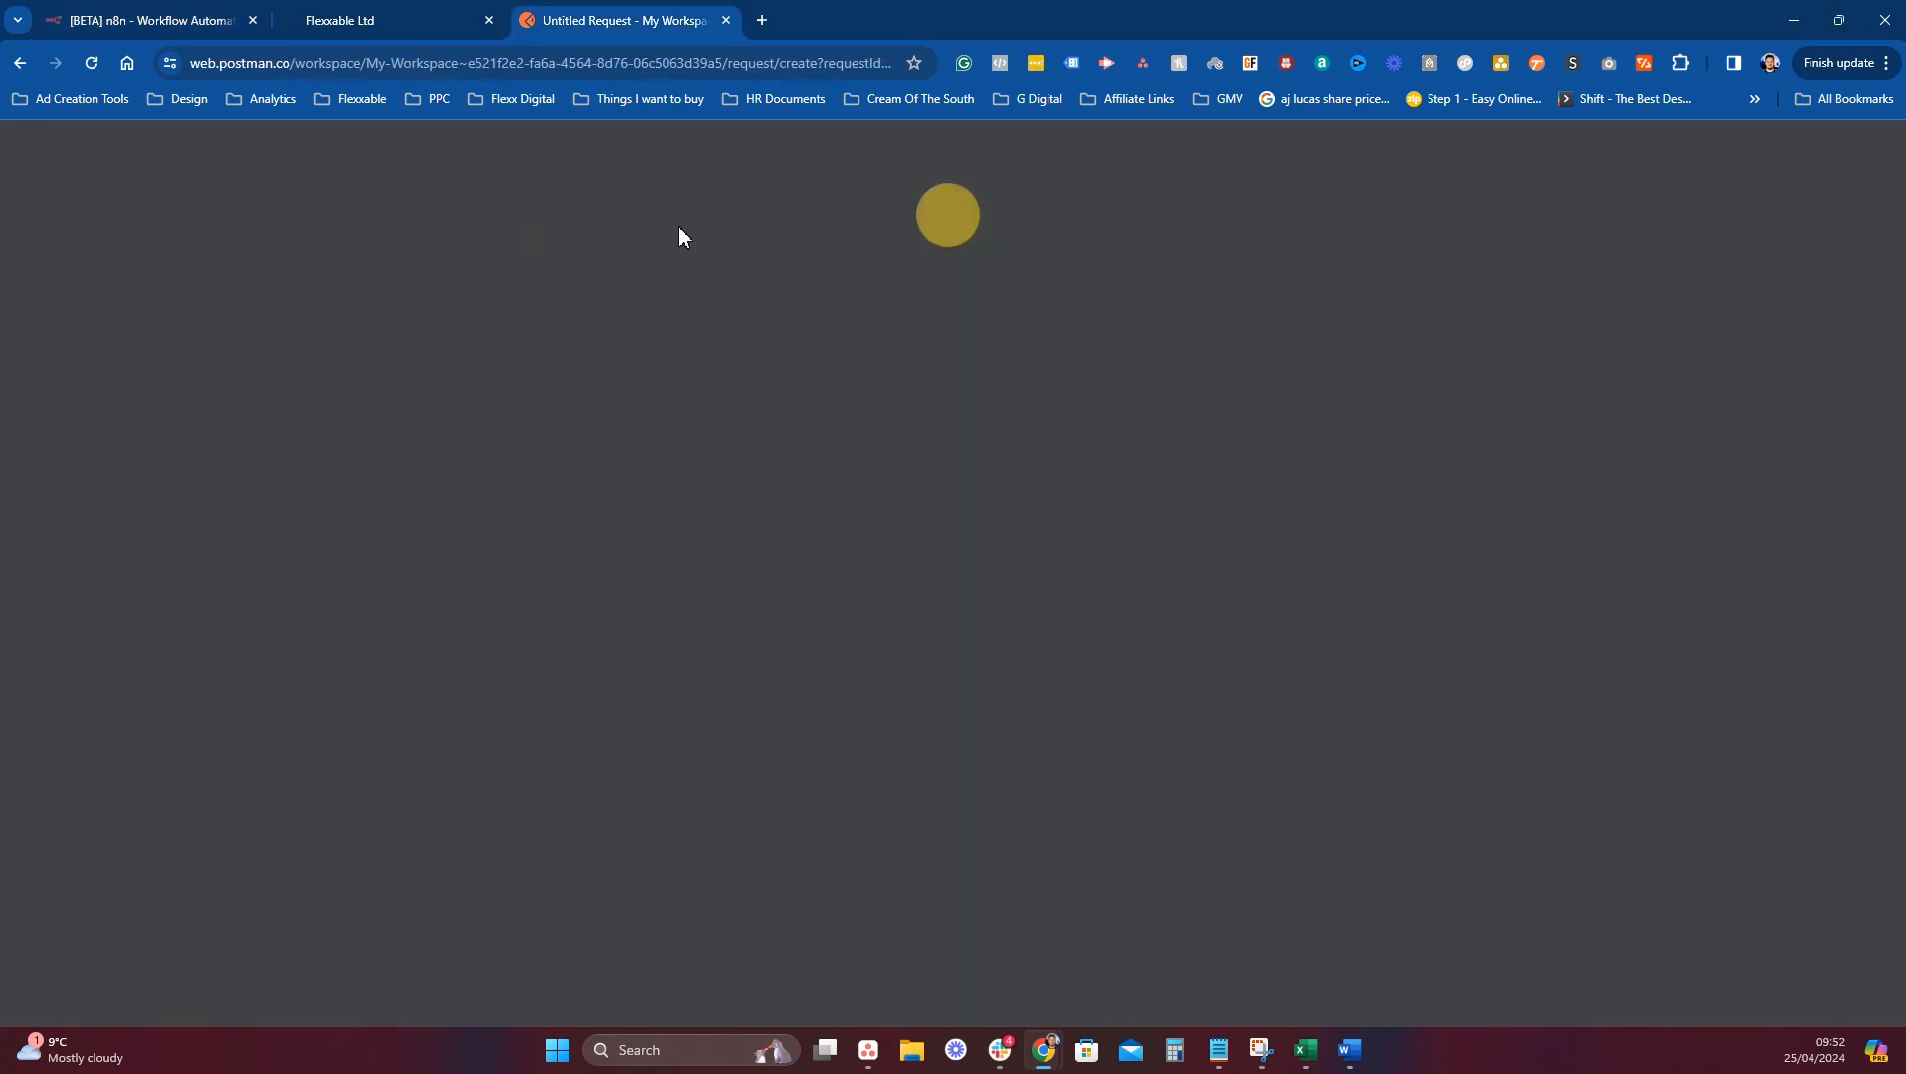
left_click(139, 20)
left_click(383, 22)
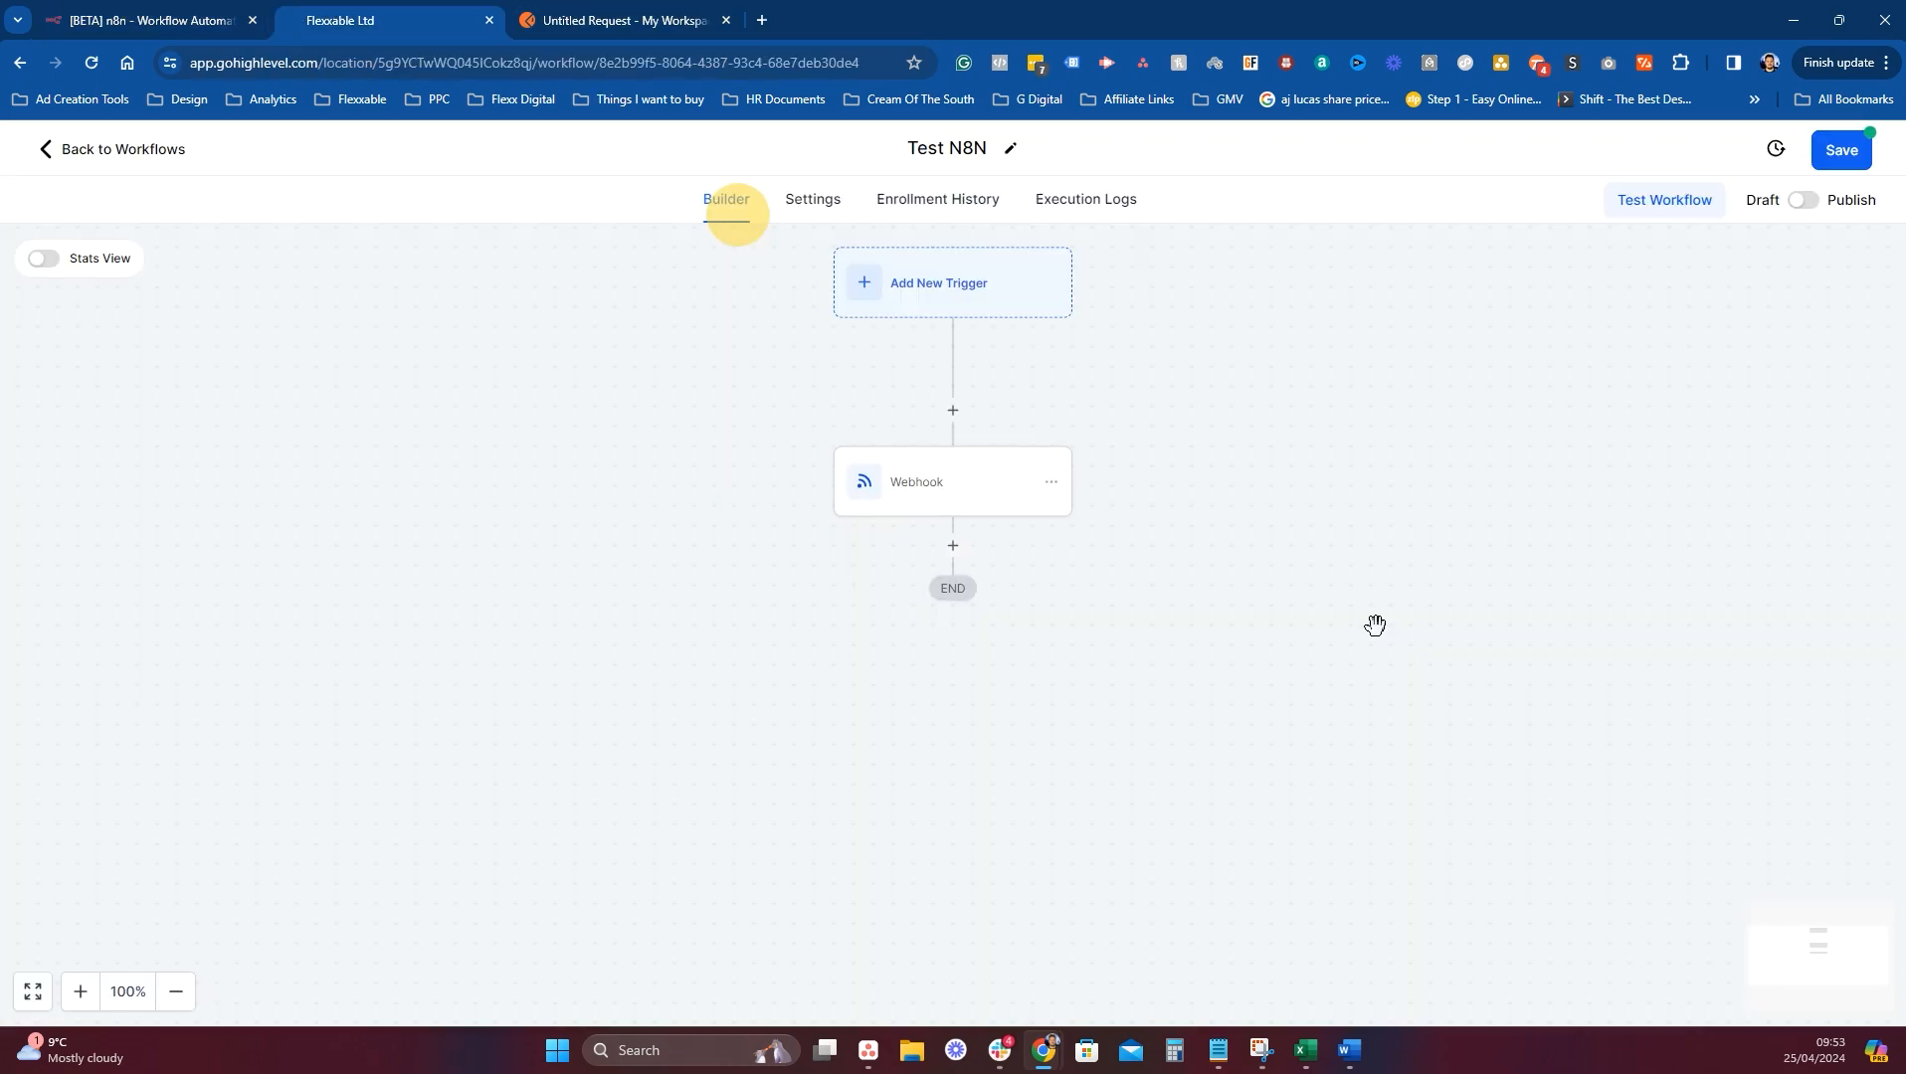
left_click(883, 497)
left_click(1520, 575)
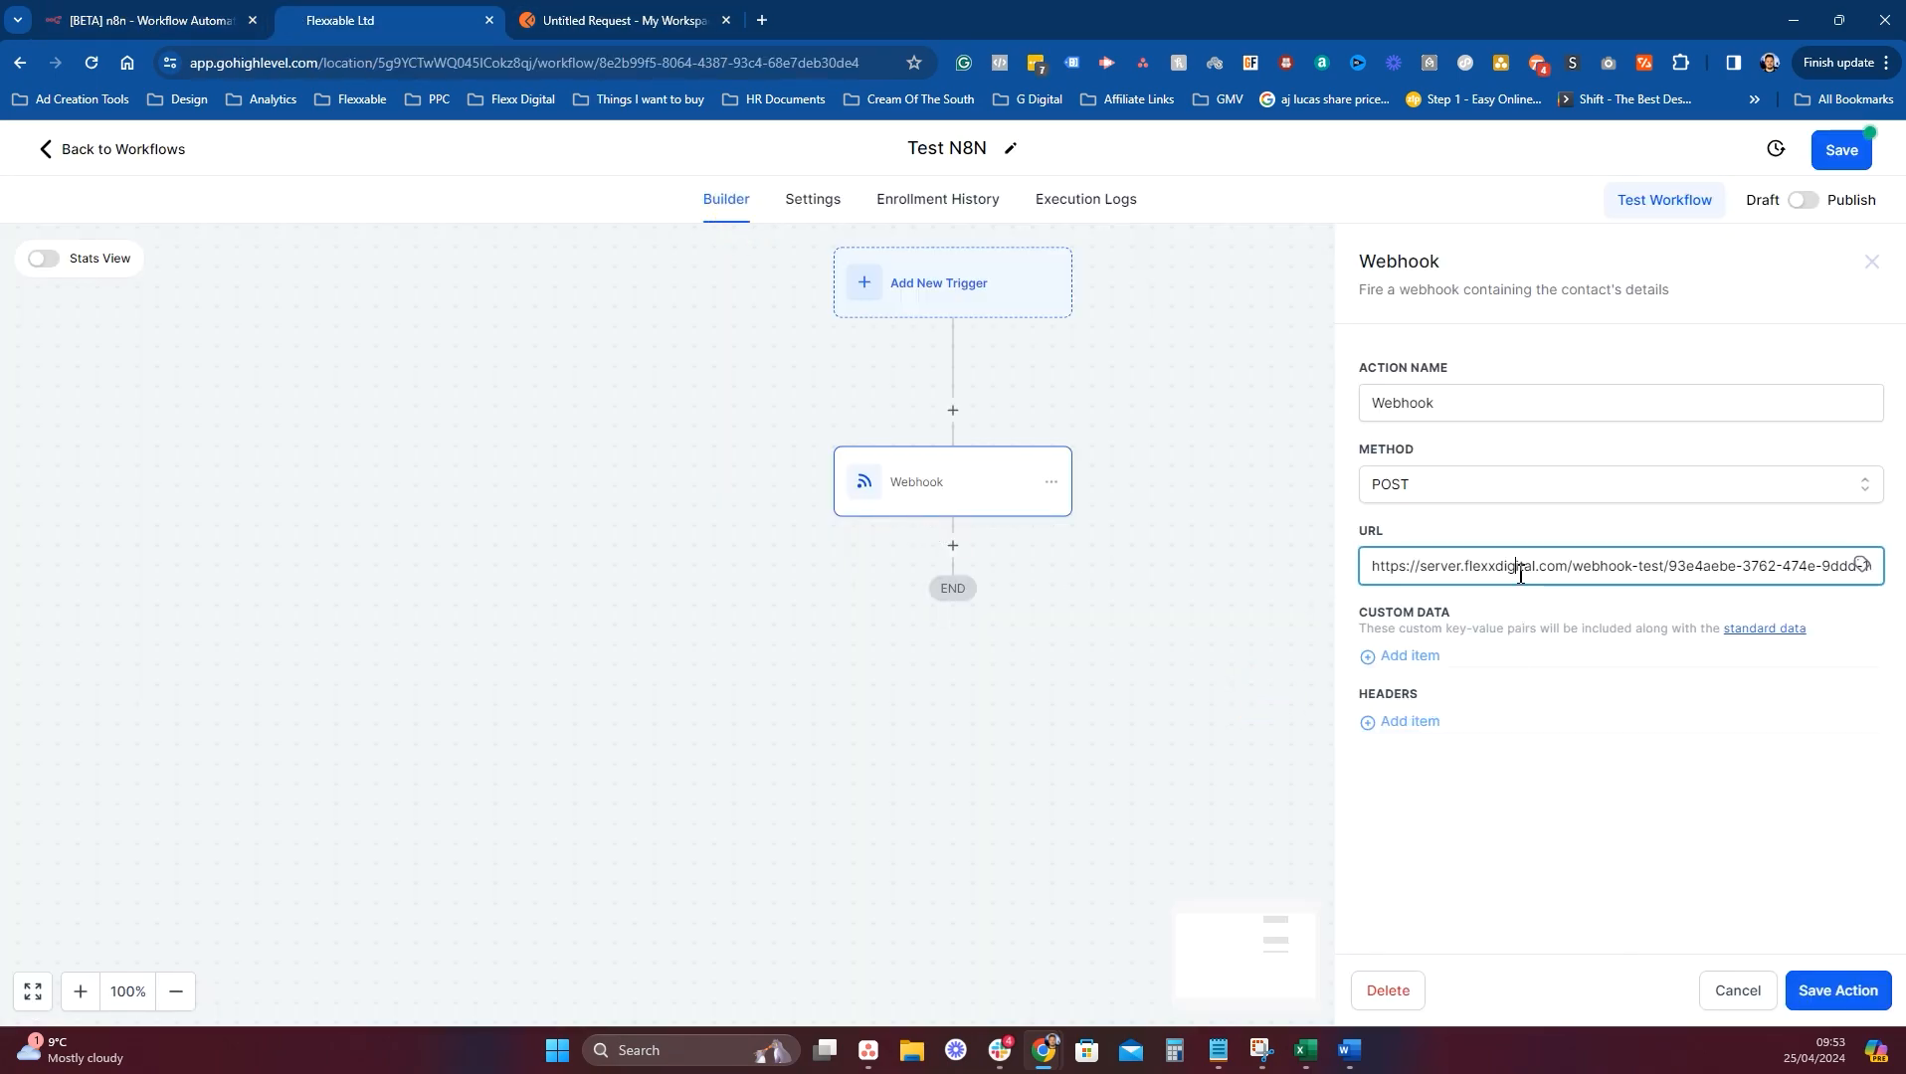
key("ctrl+a")
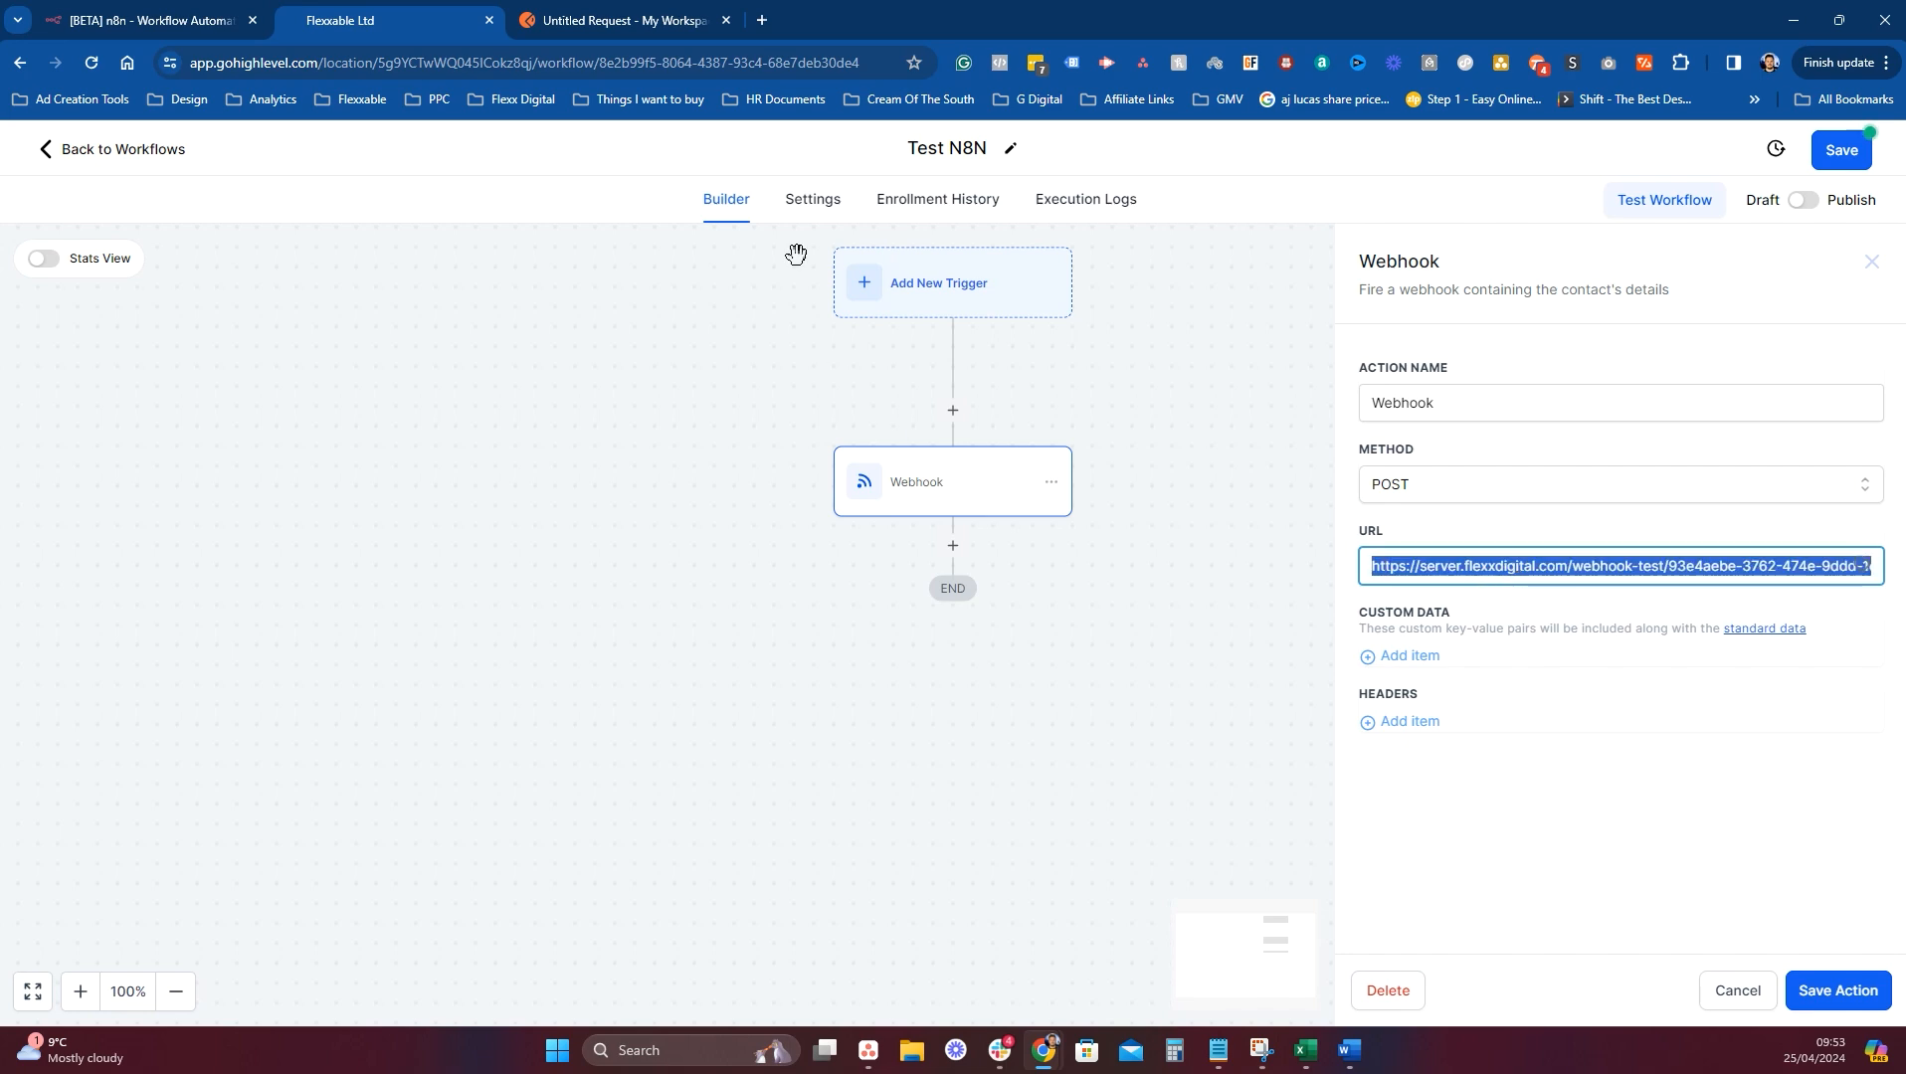
left_click(636, 21)
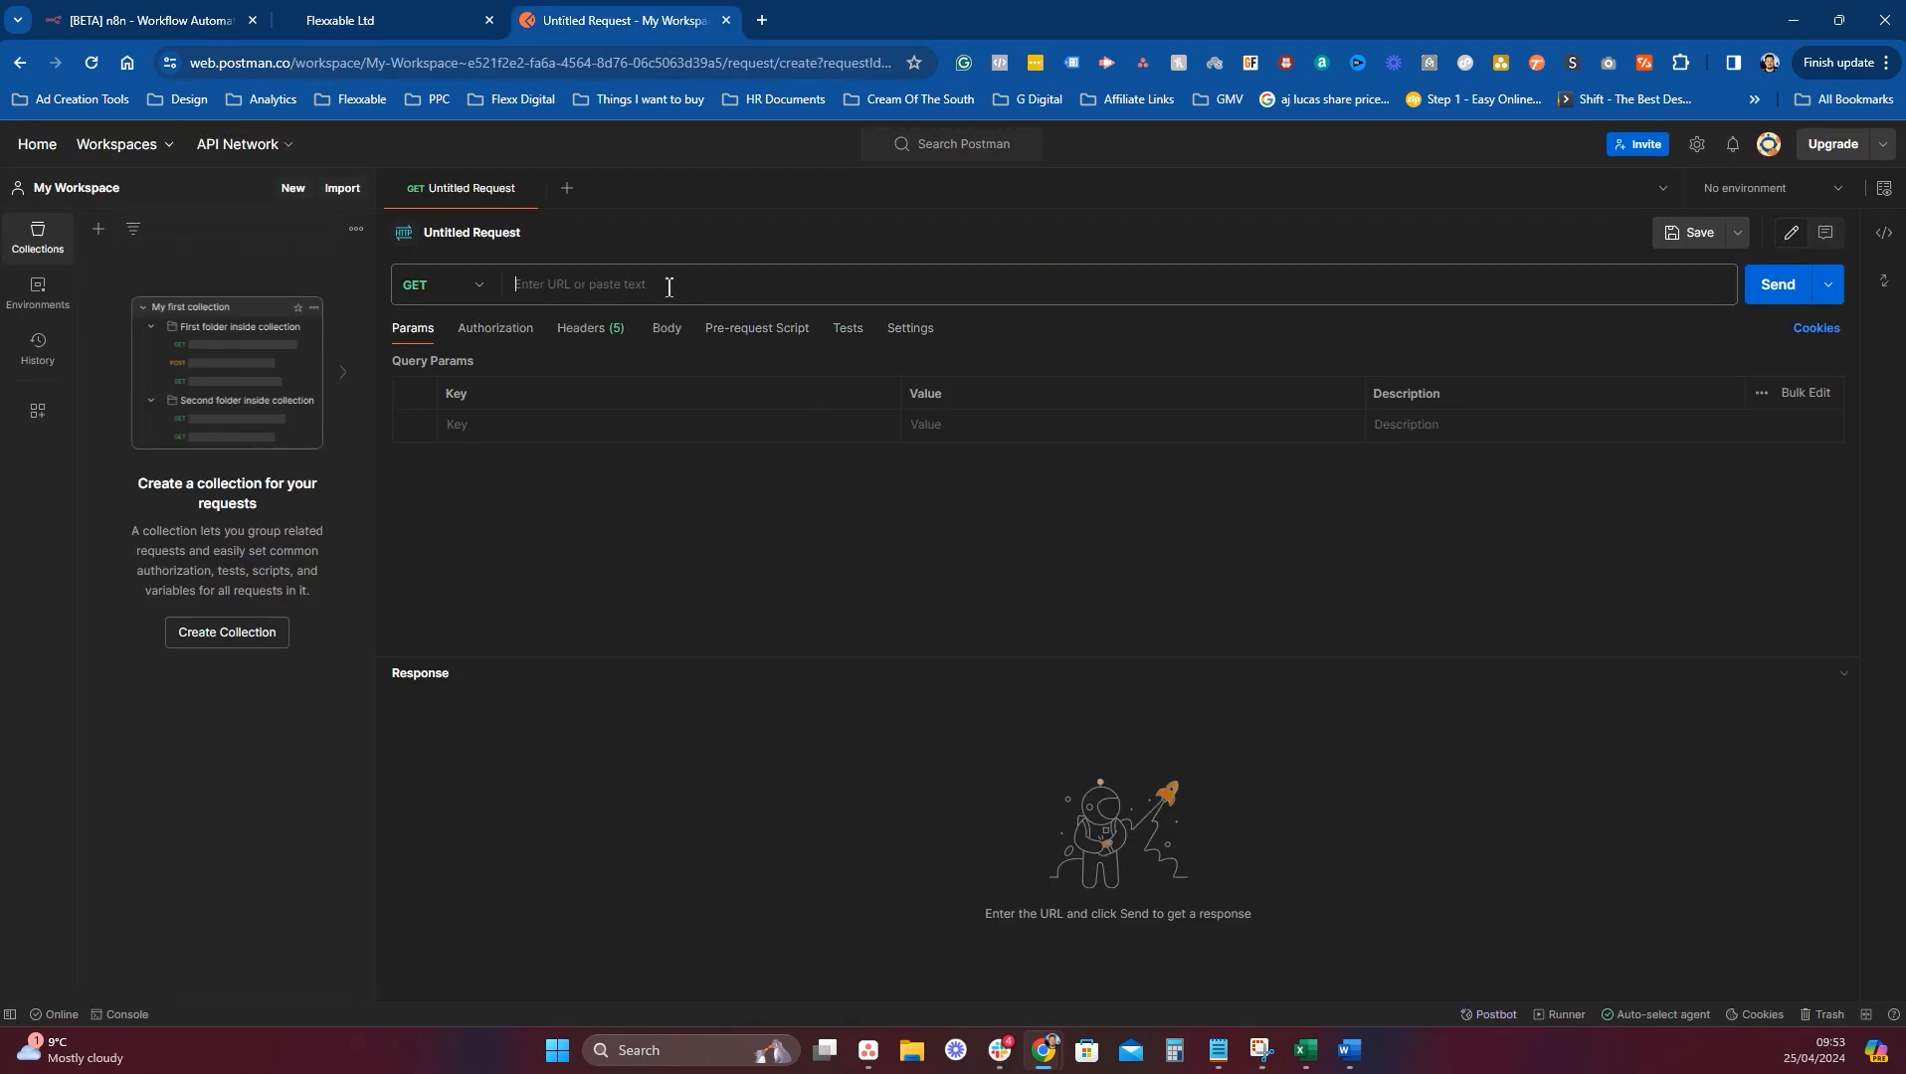
Make the Postman request a POST to the pasted n8n test webhook URL.
left_click(436, 287)
left_click(460, 364)
left_click(638, 288)
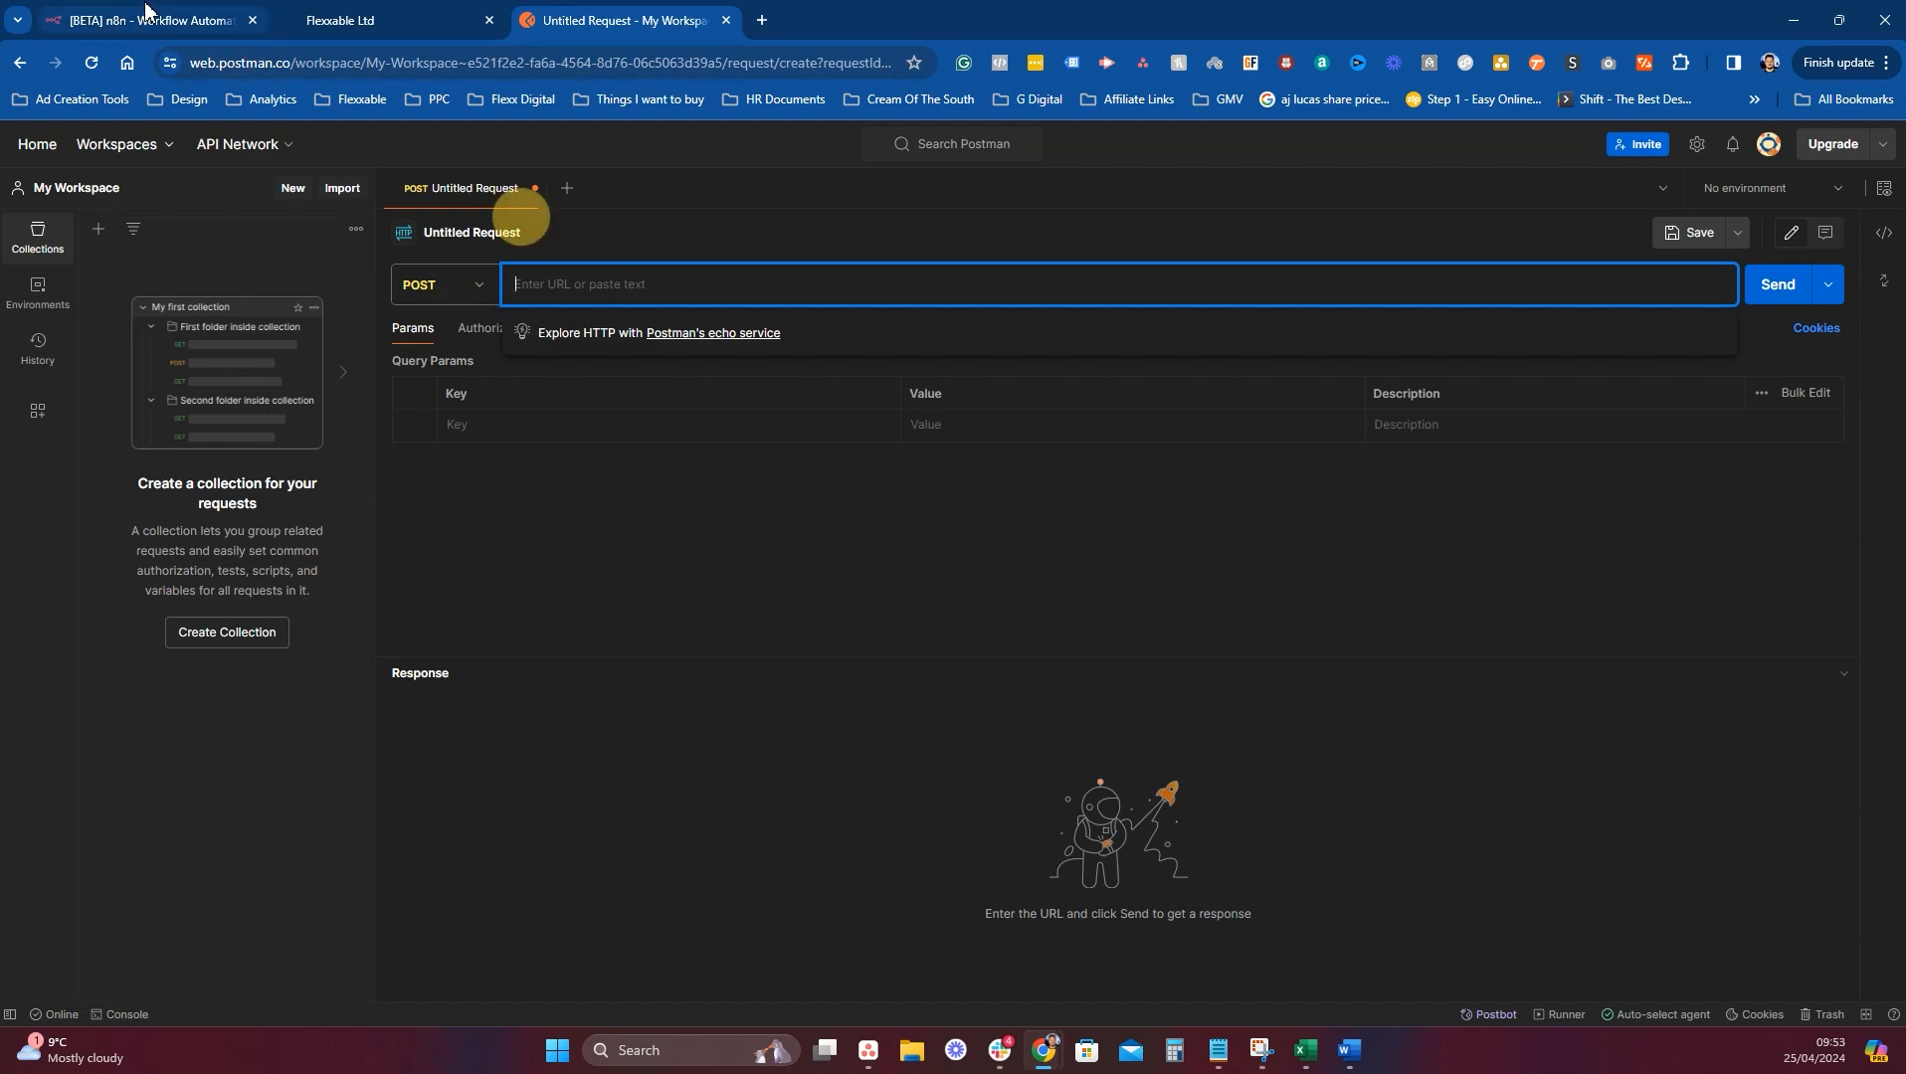
left_click(189, 28)
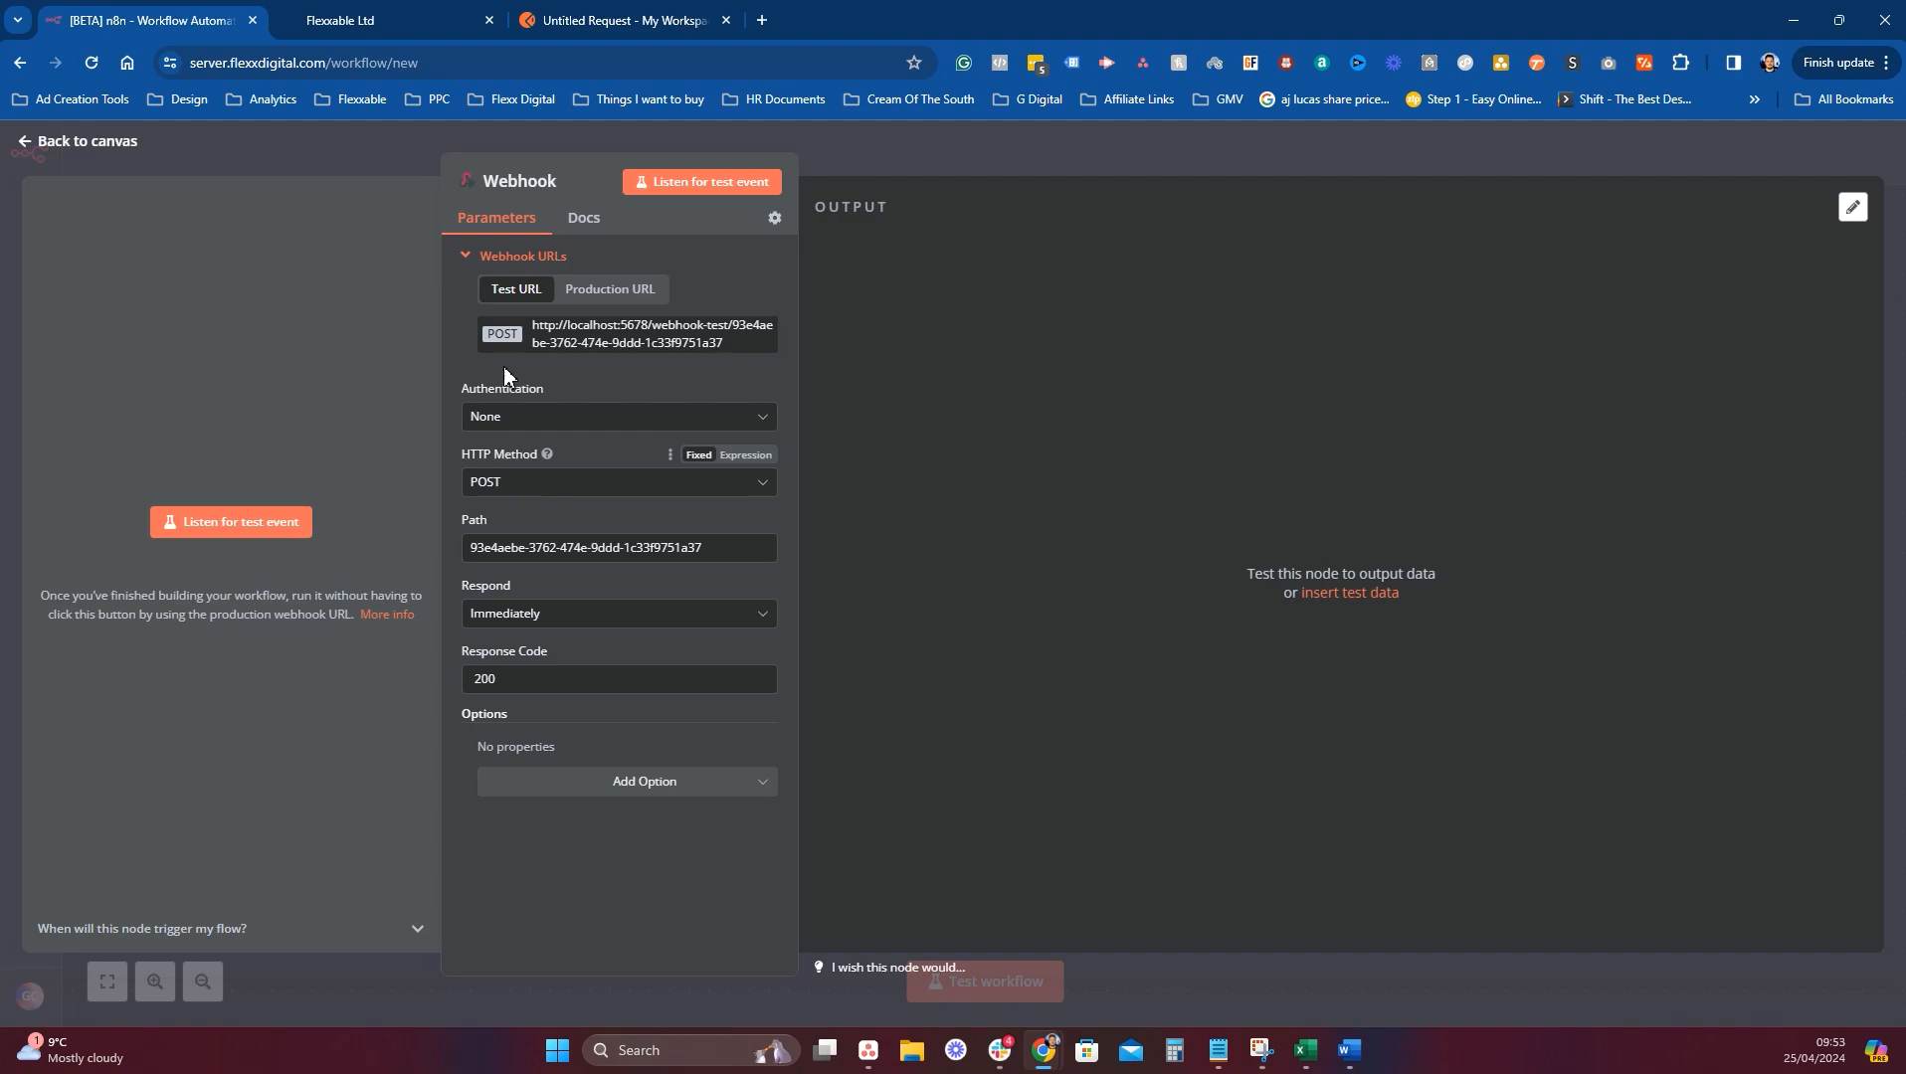
left_click(622, 20)
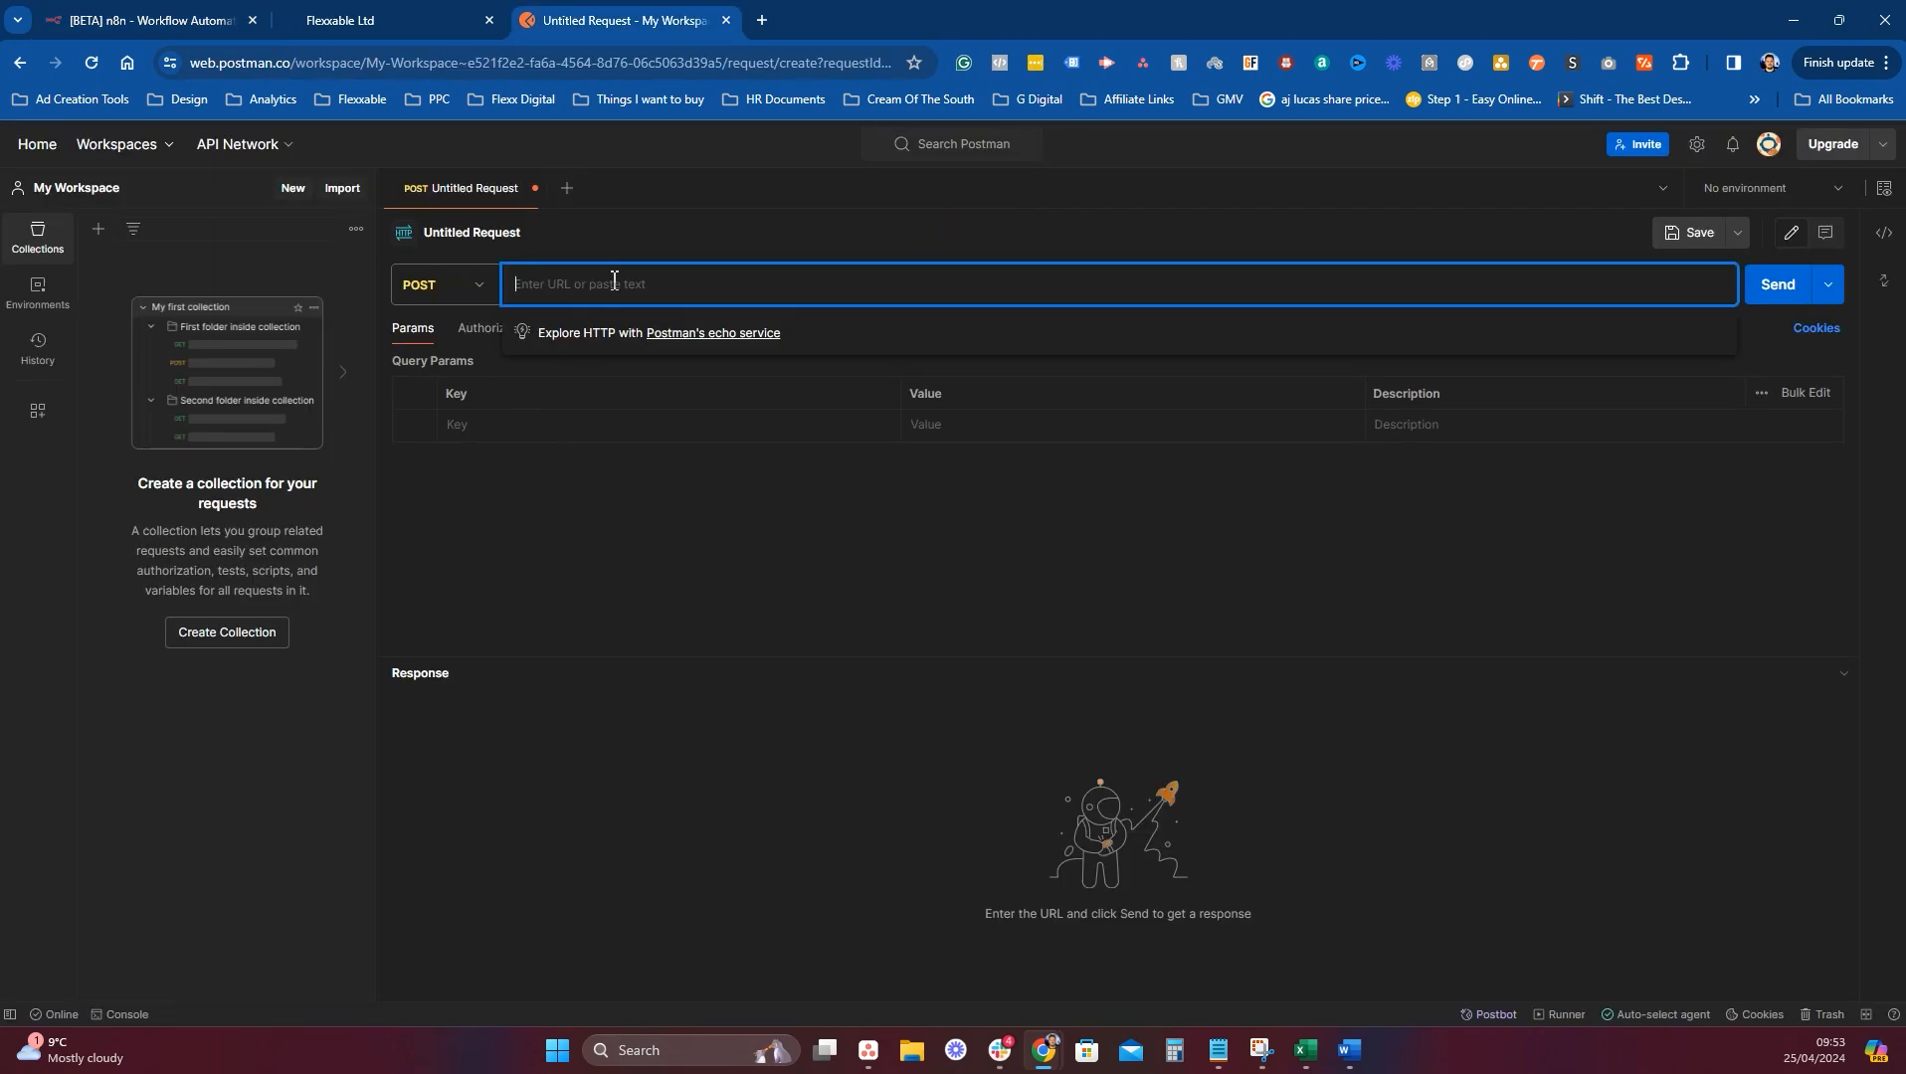
key("ctrl+v")
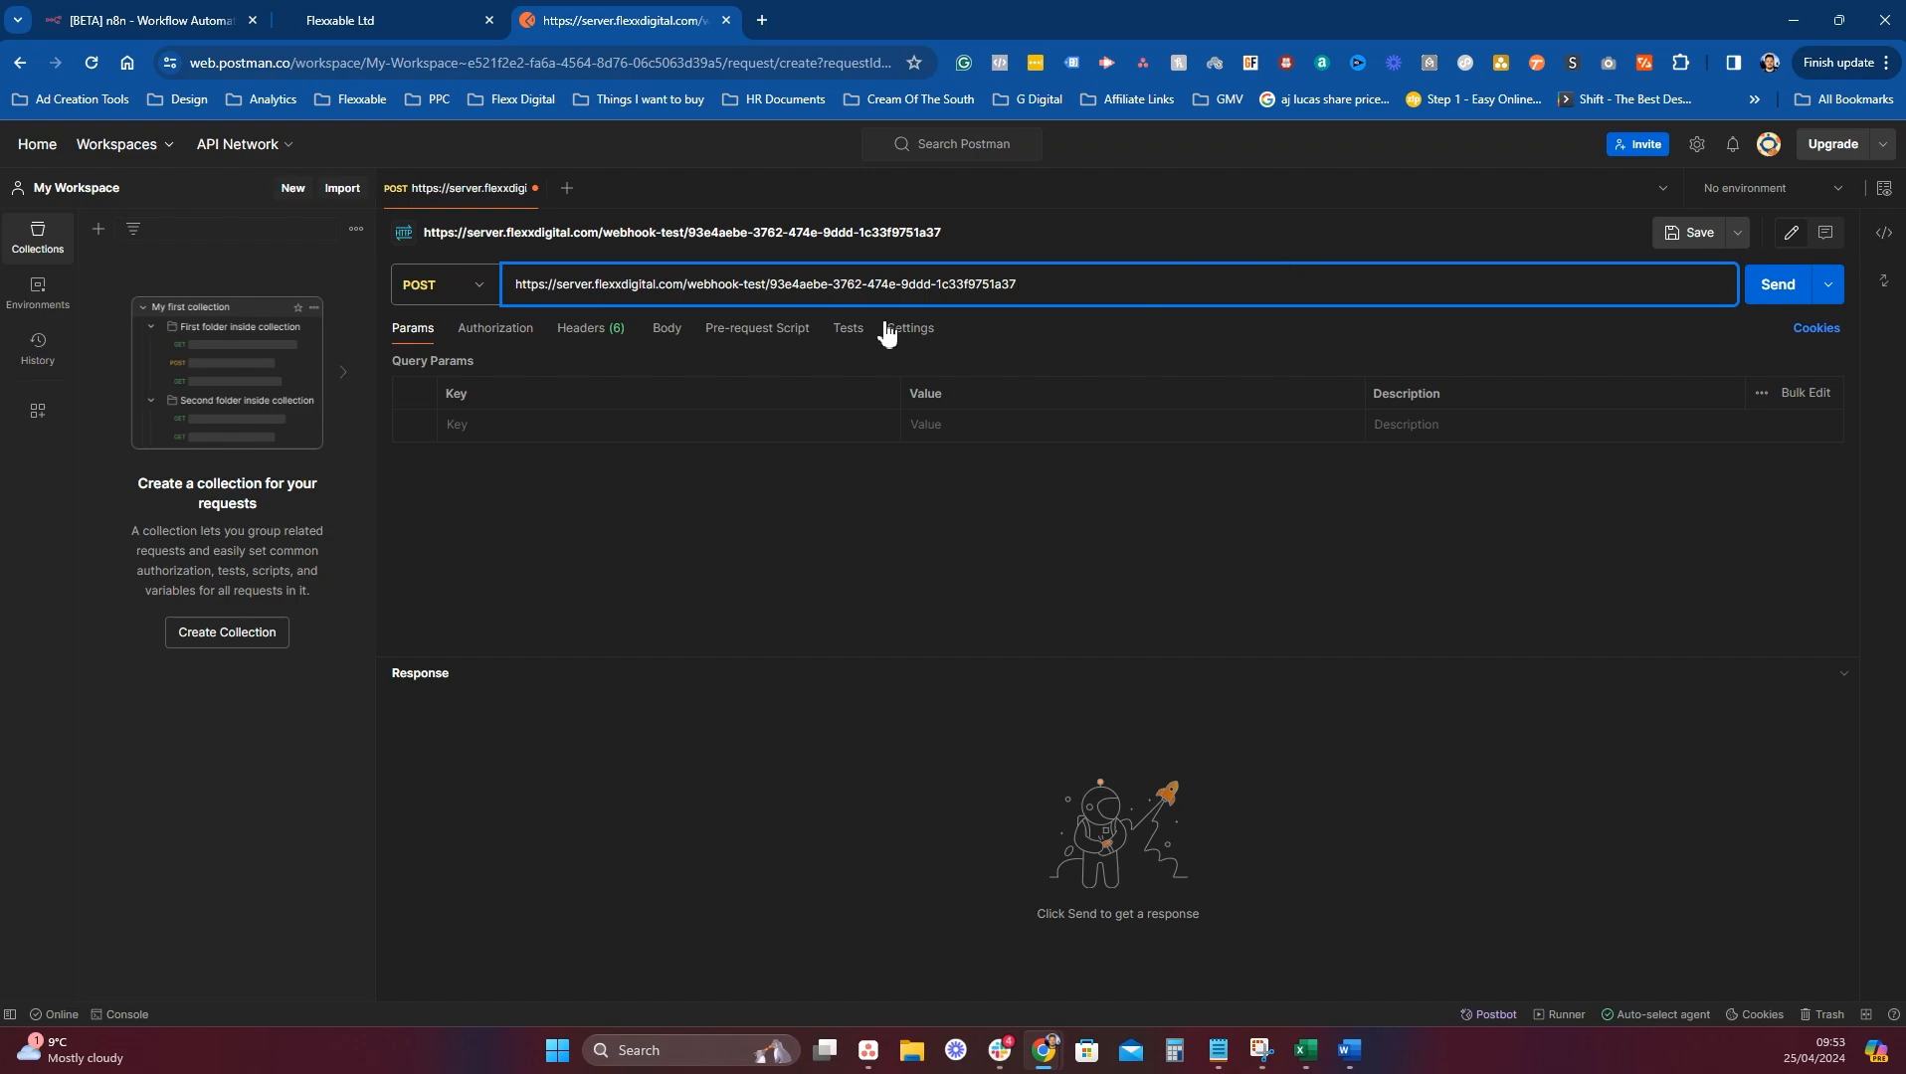
Add a form-data body field named email with a test value.
left_click(665, 334)
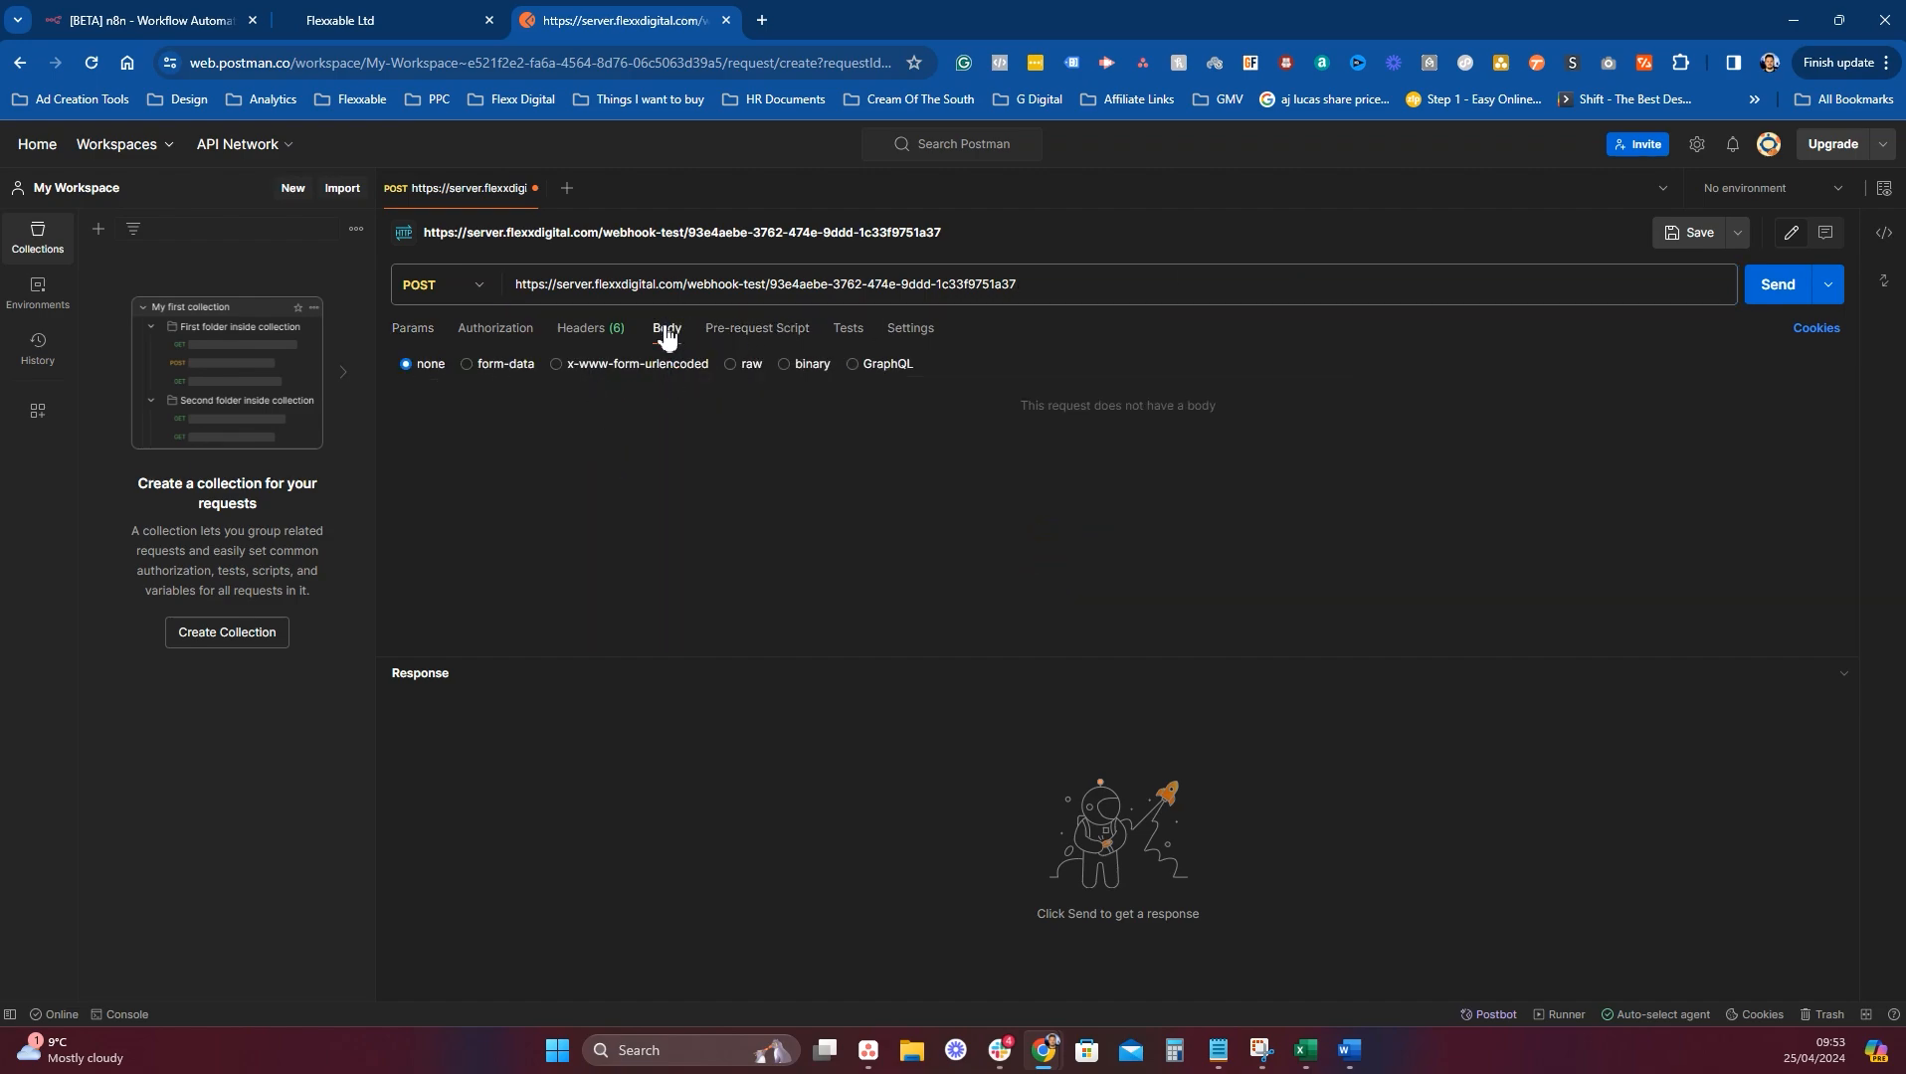
left_click(497, 364)
left_click(504, 430)
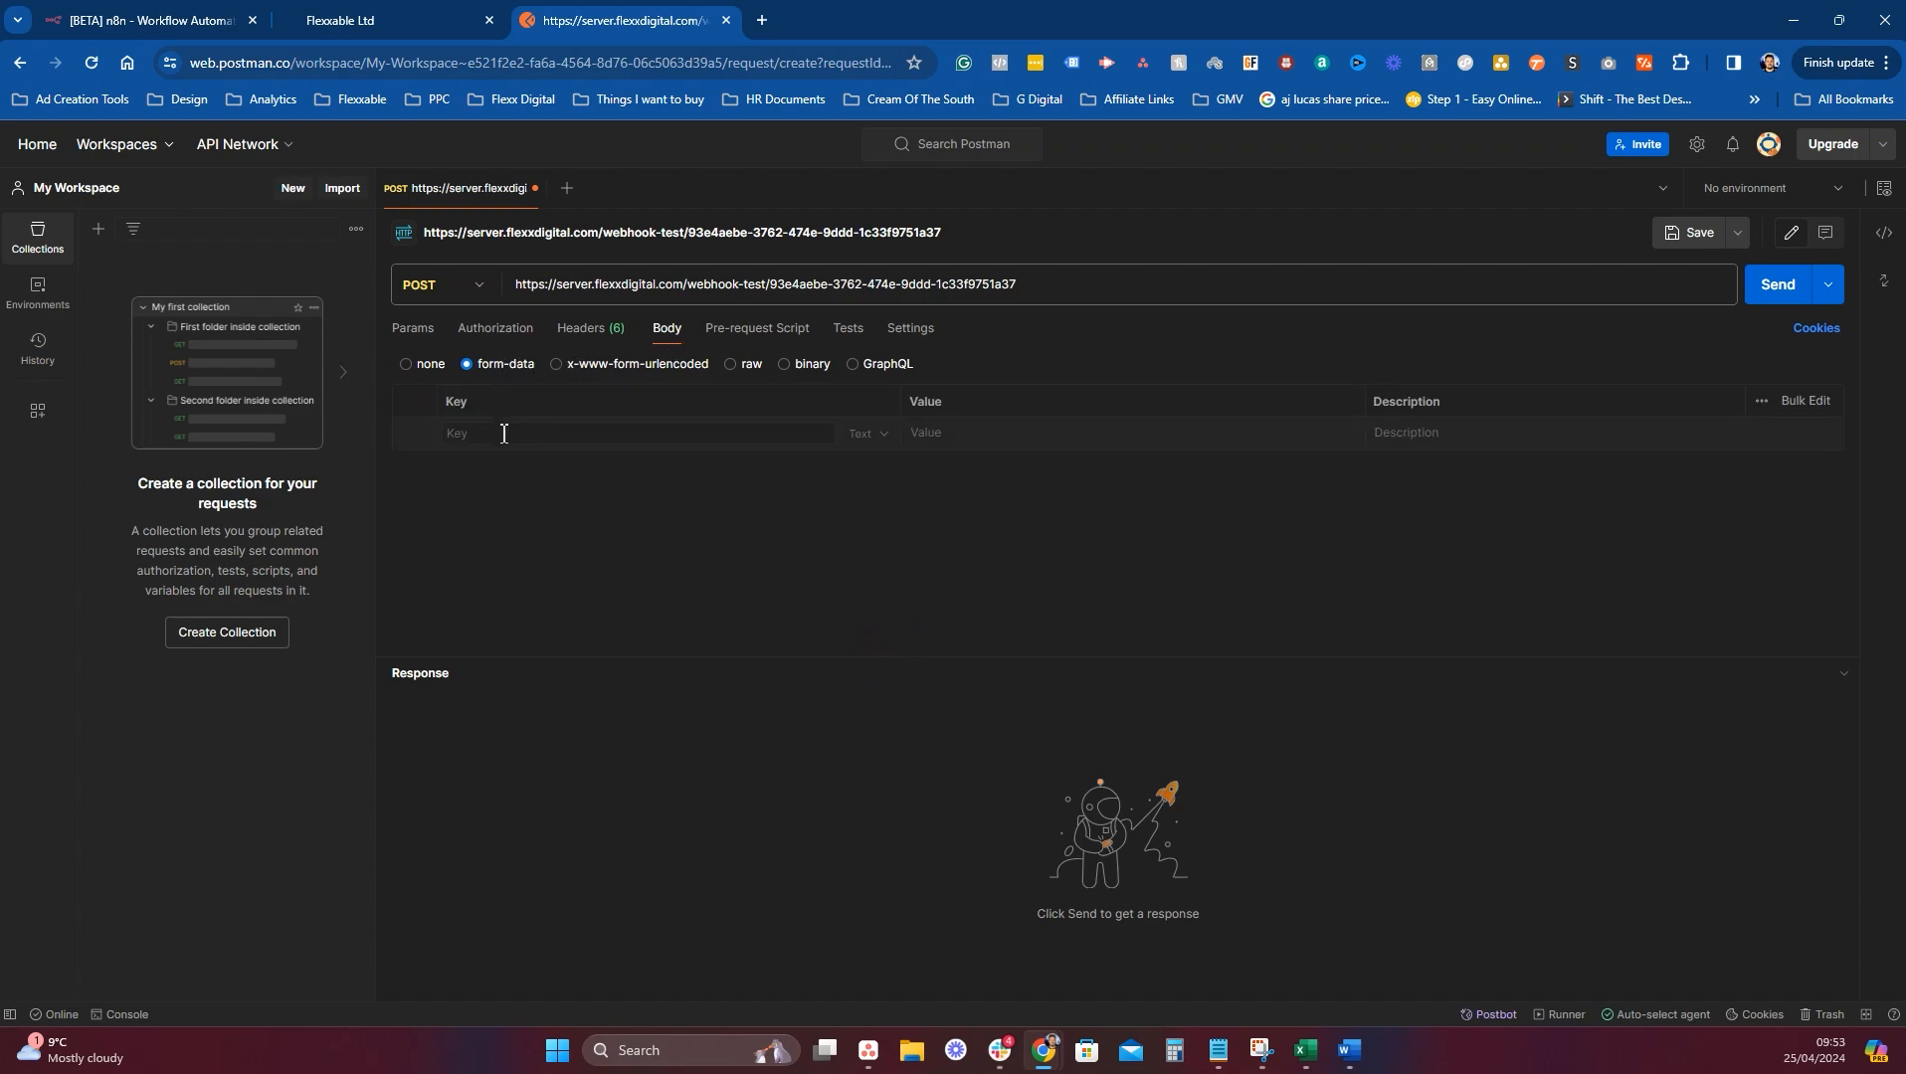
type("email")
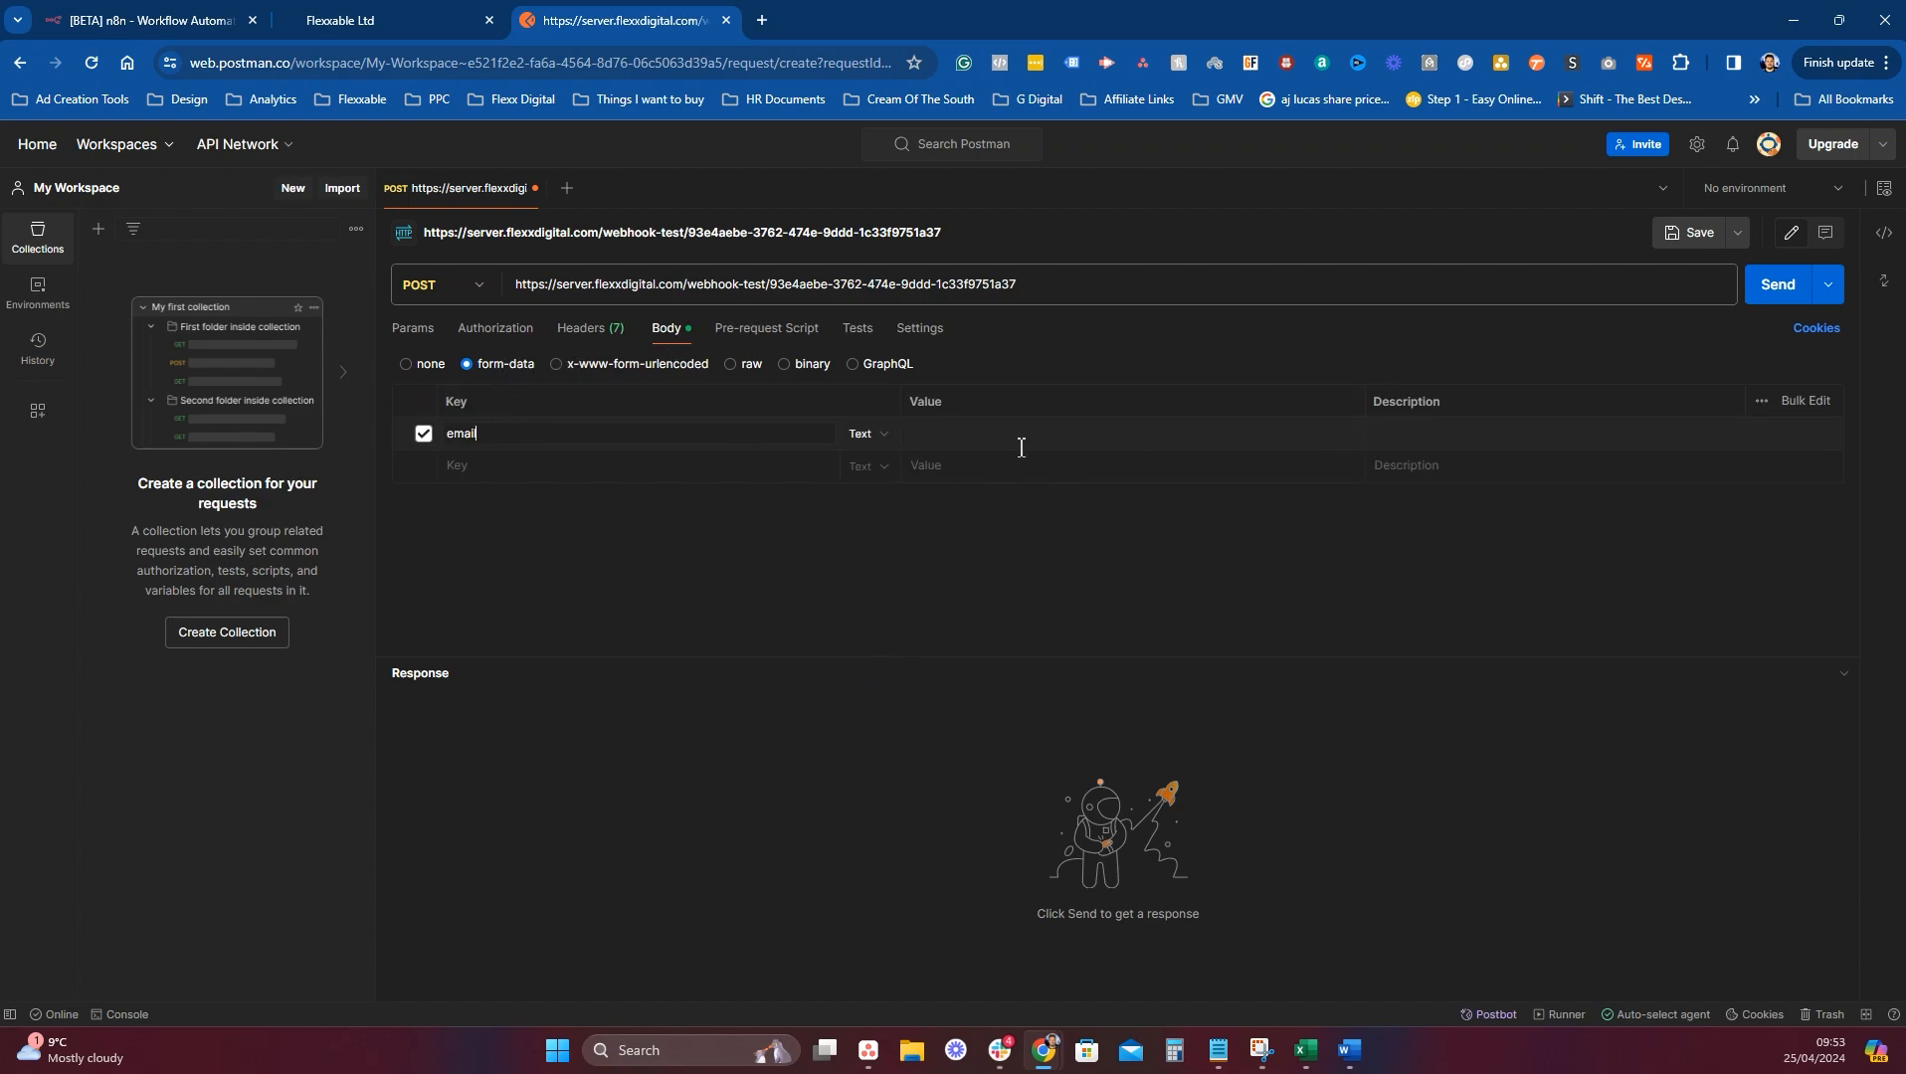
left_click(1019, 443)
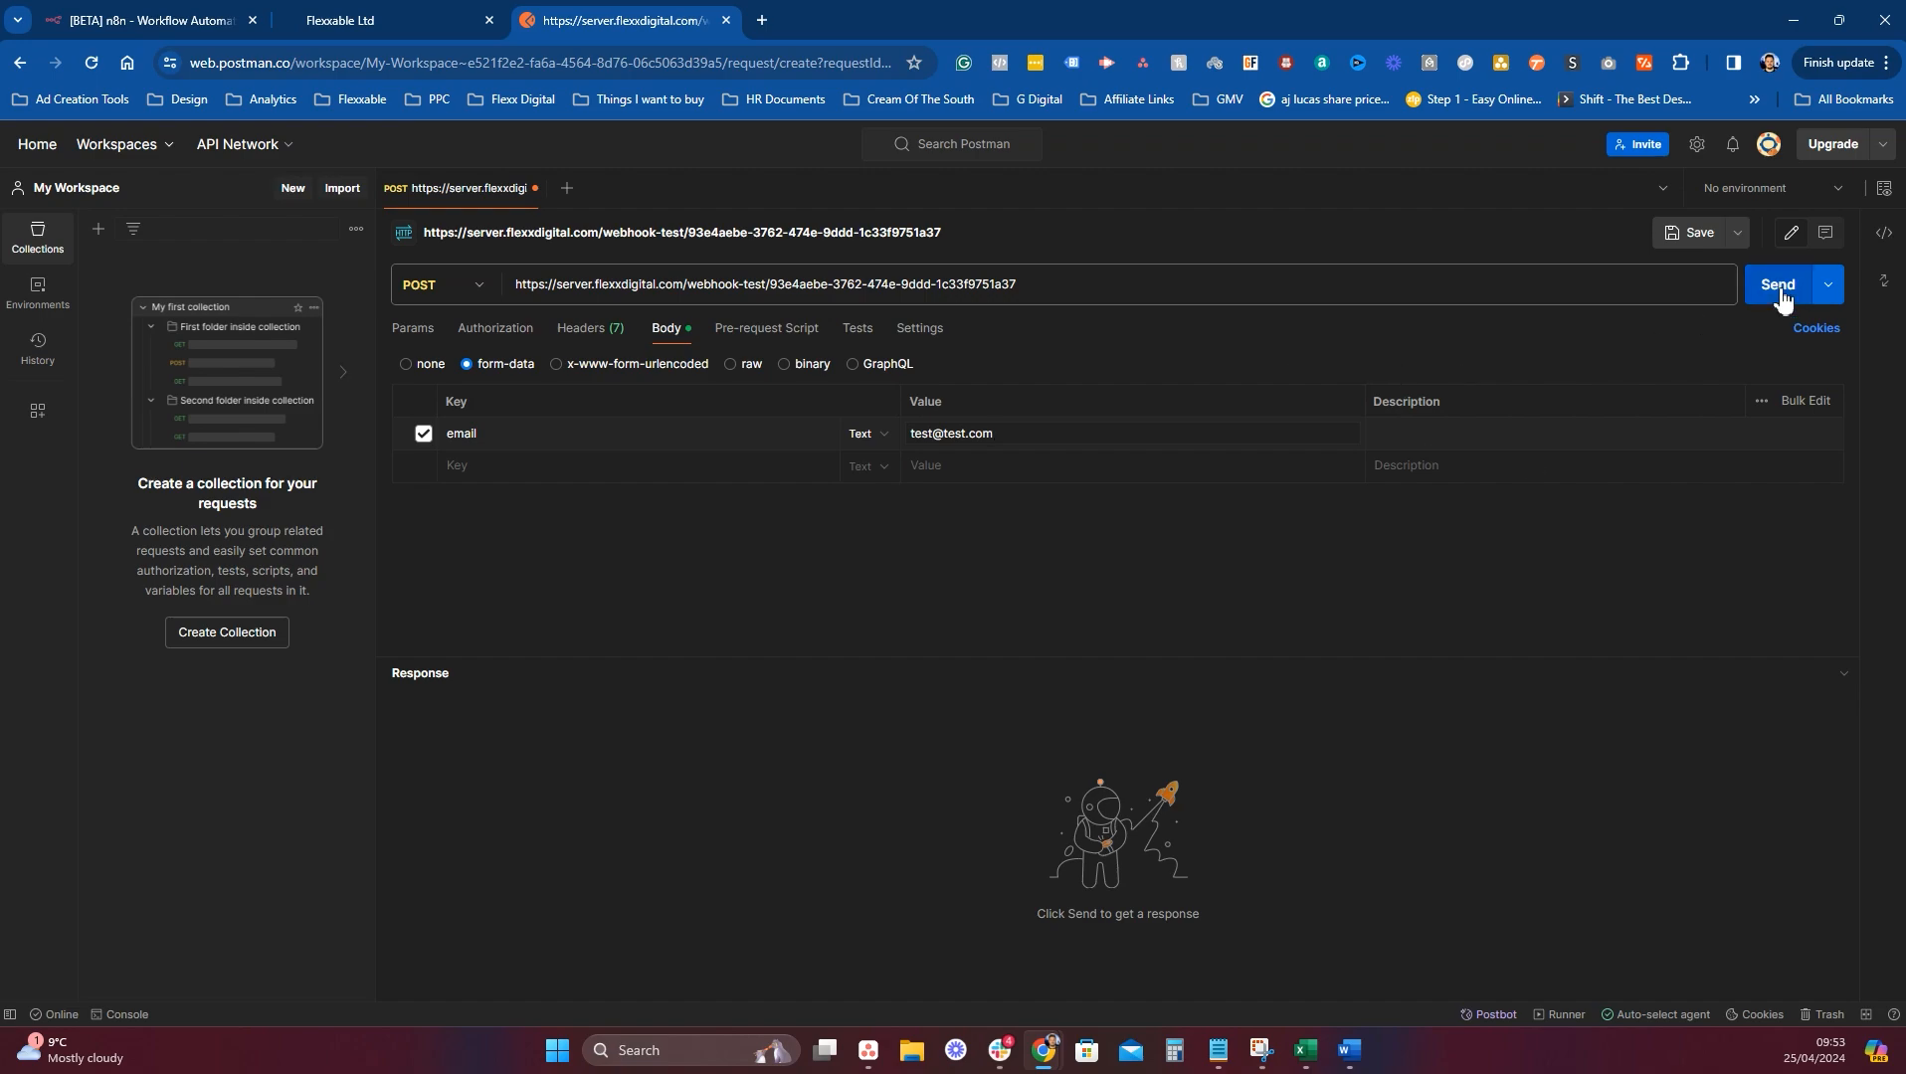
Have n8n listen for a test event, send the request, and confirm n8n received it.
left_click(189, 16)
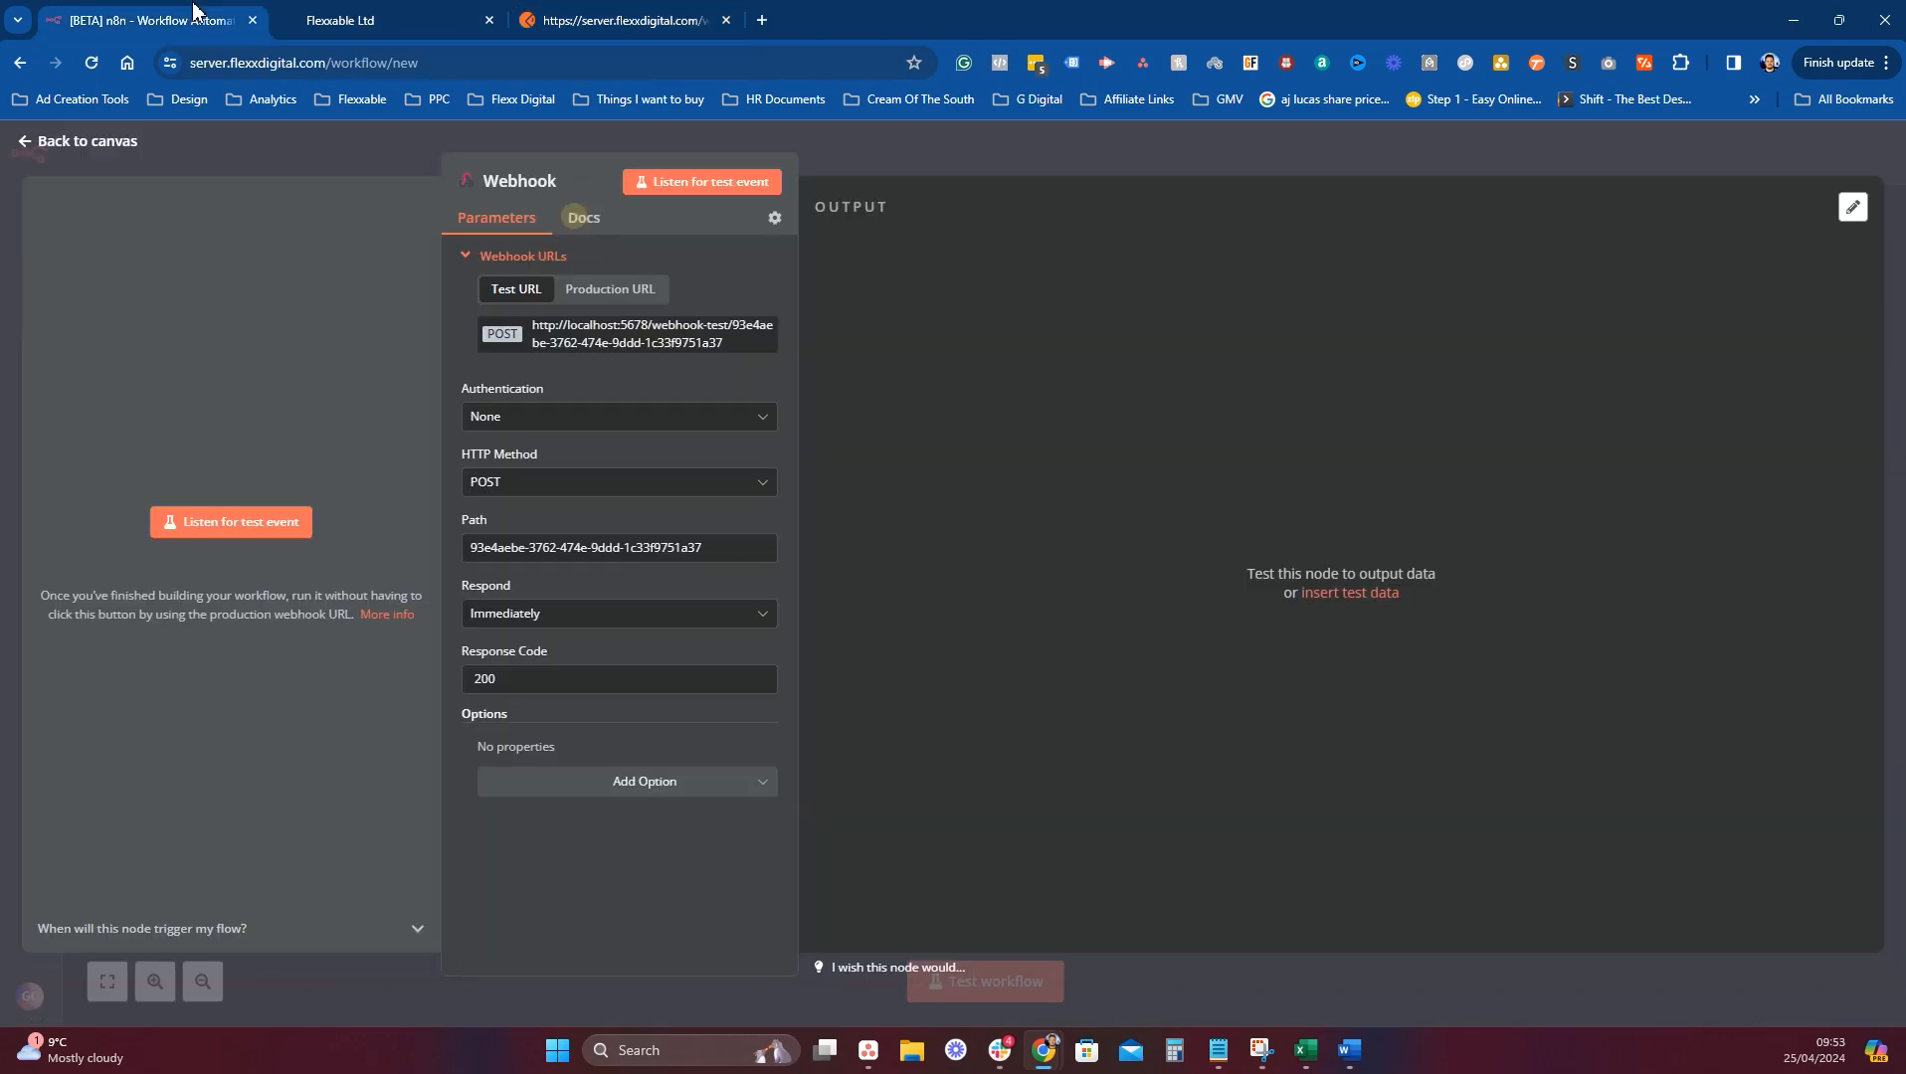
left_click(236, 537)
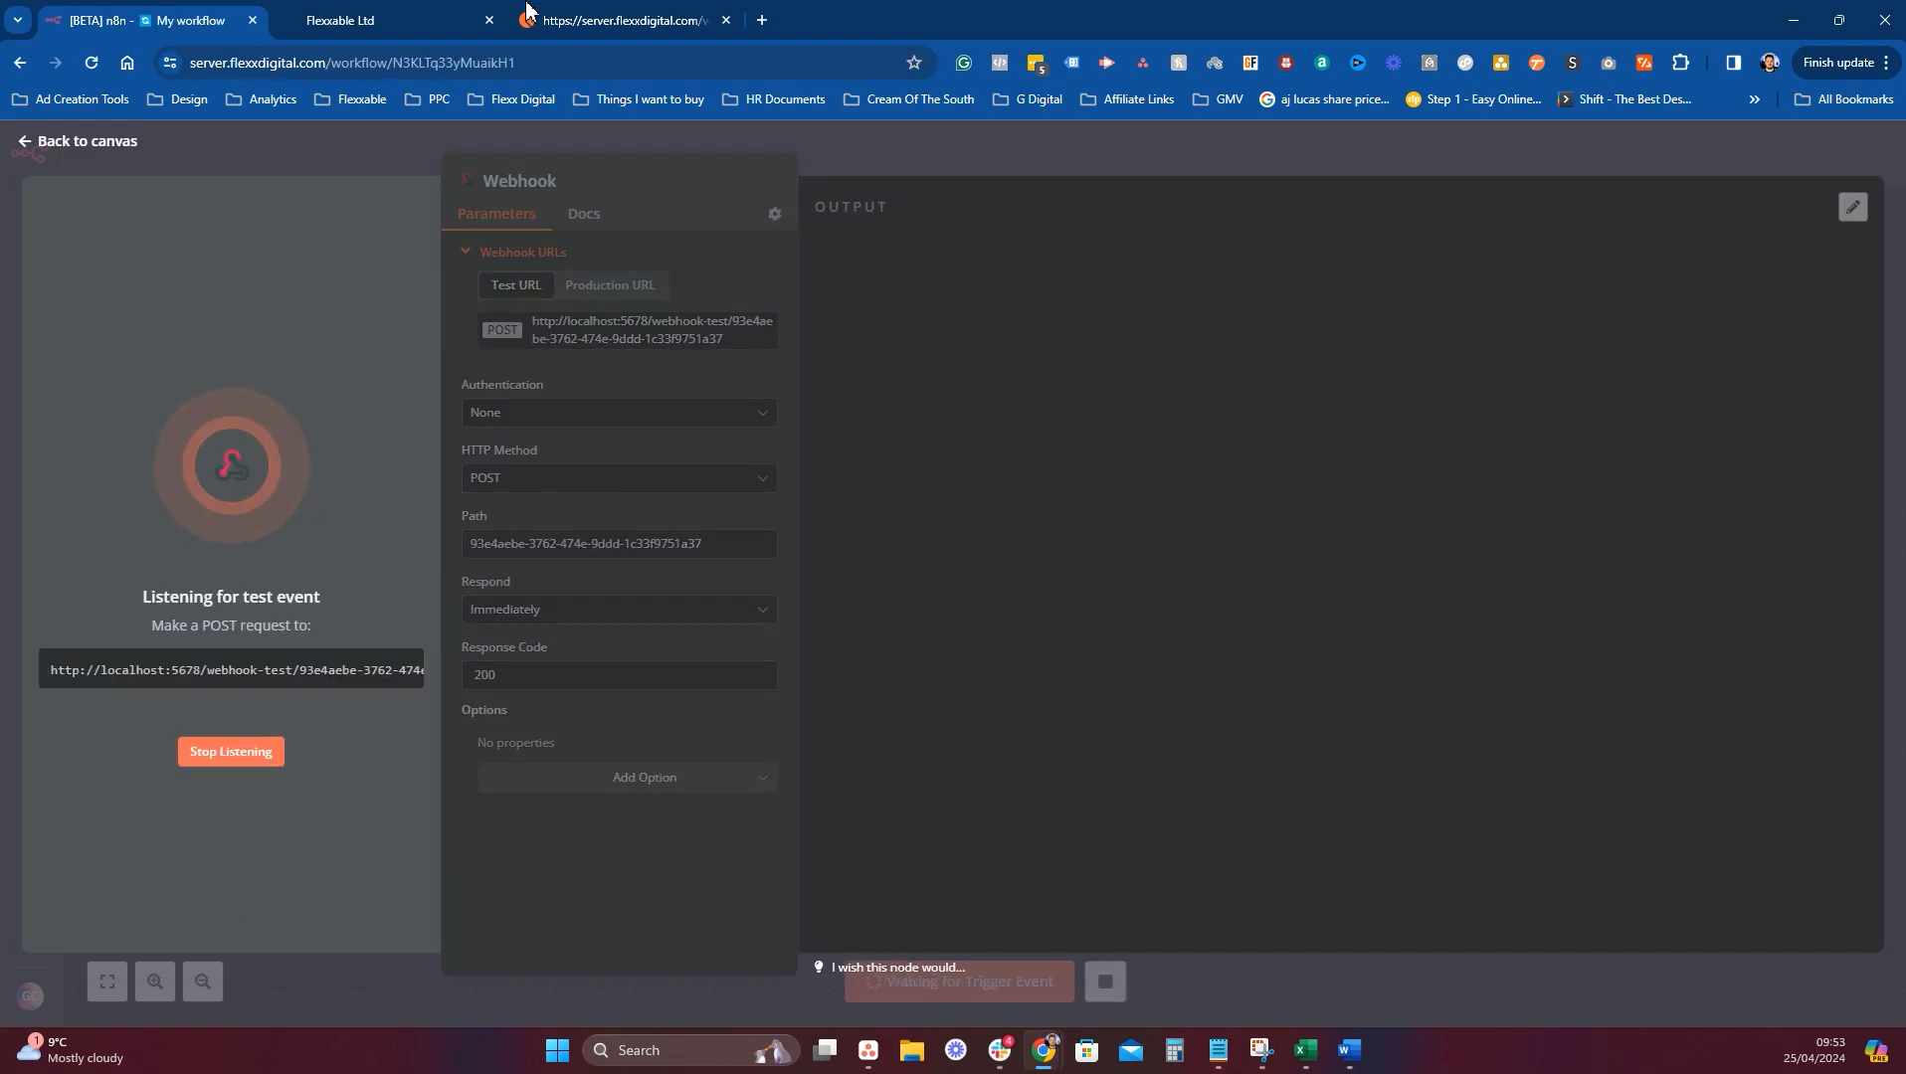
left_click(622, 20)
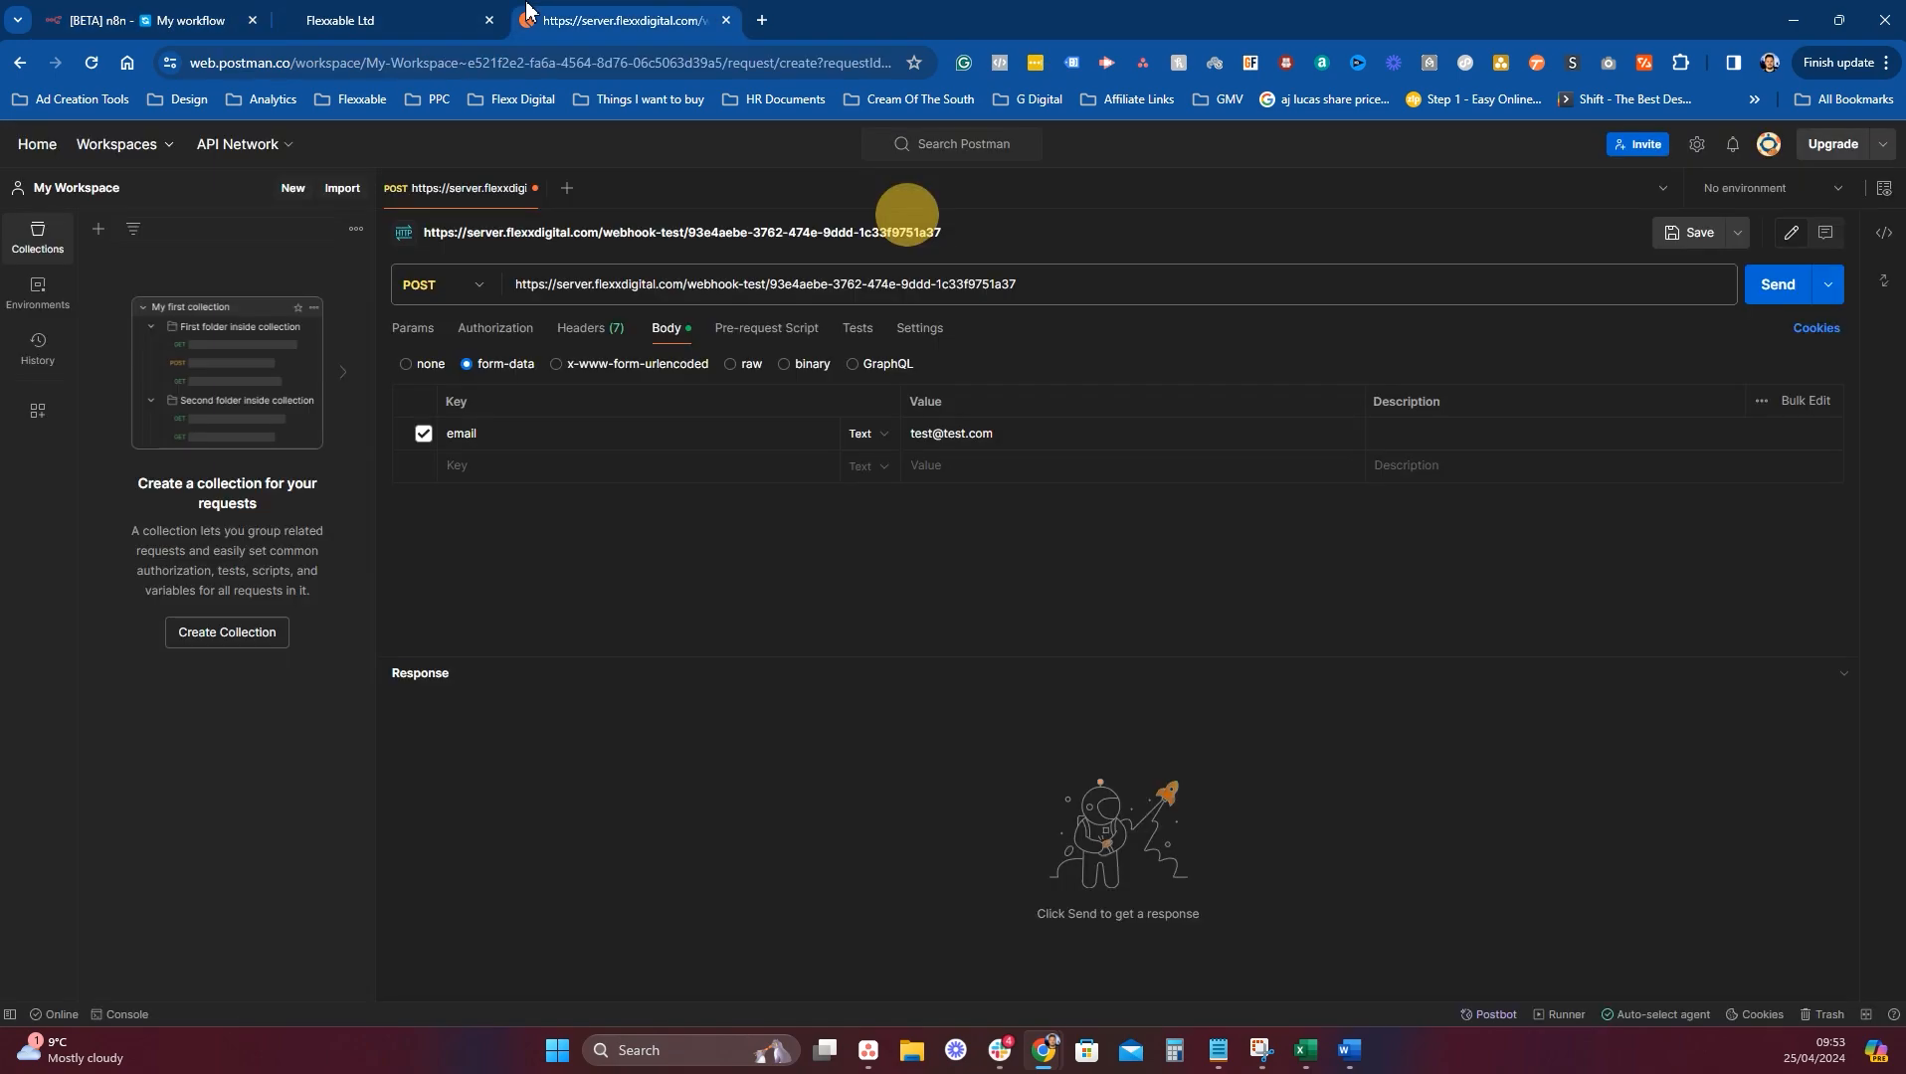
left_click(1780, 287)
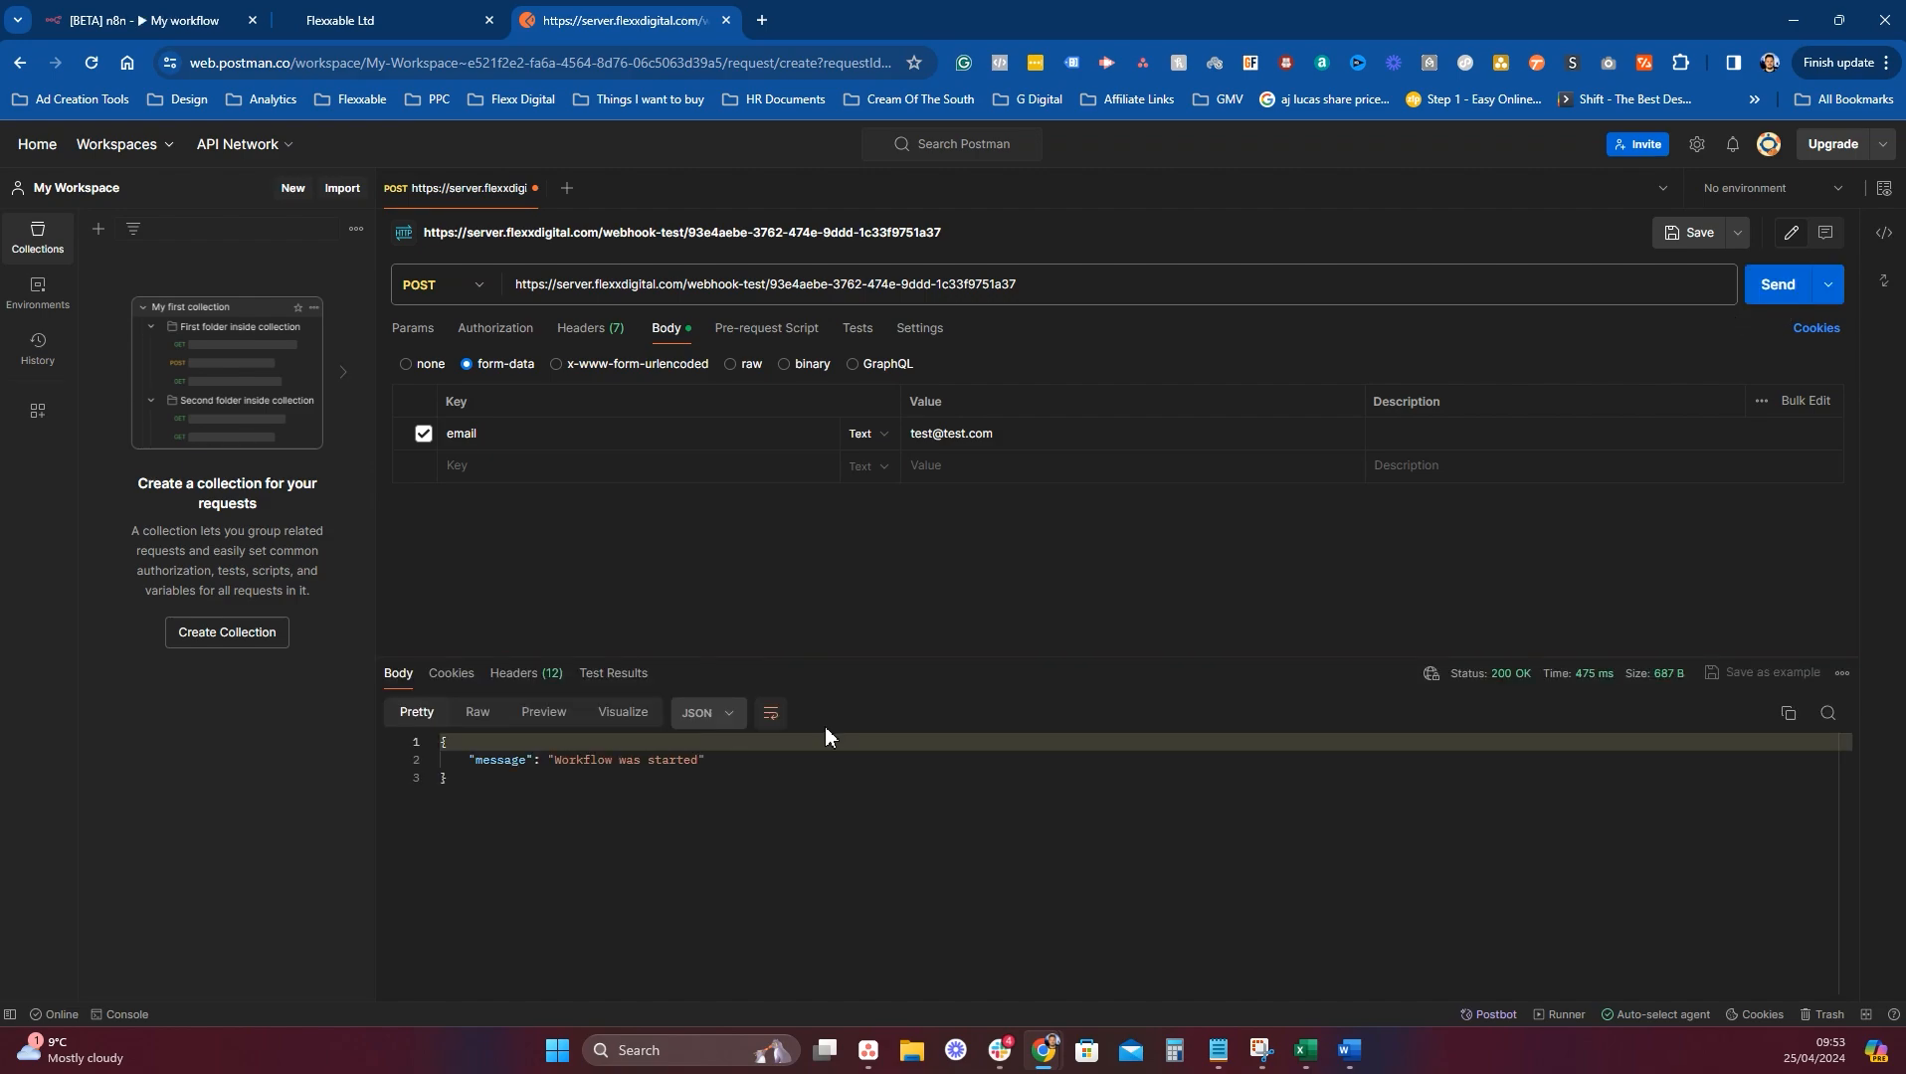
left_click(222, 15)
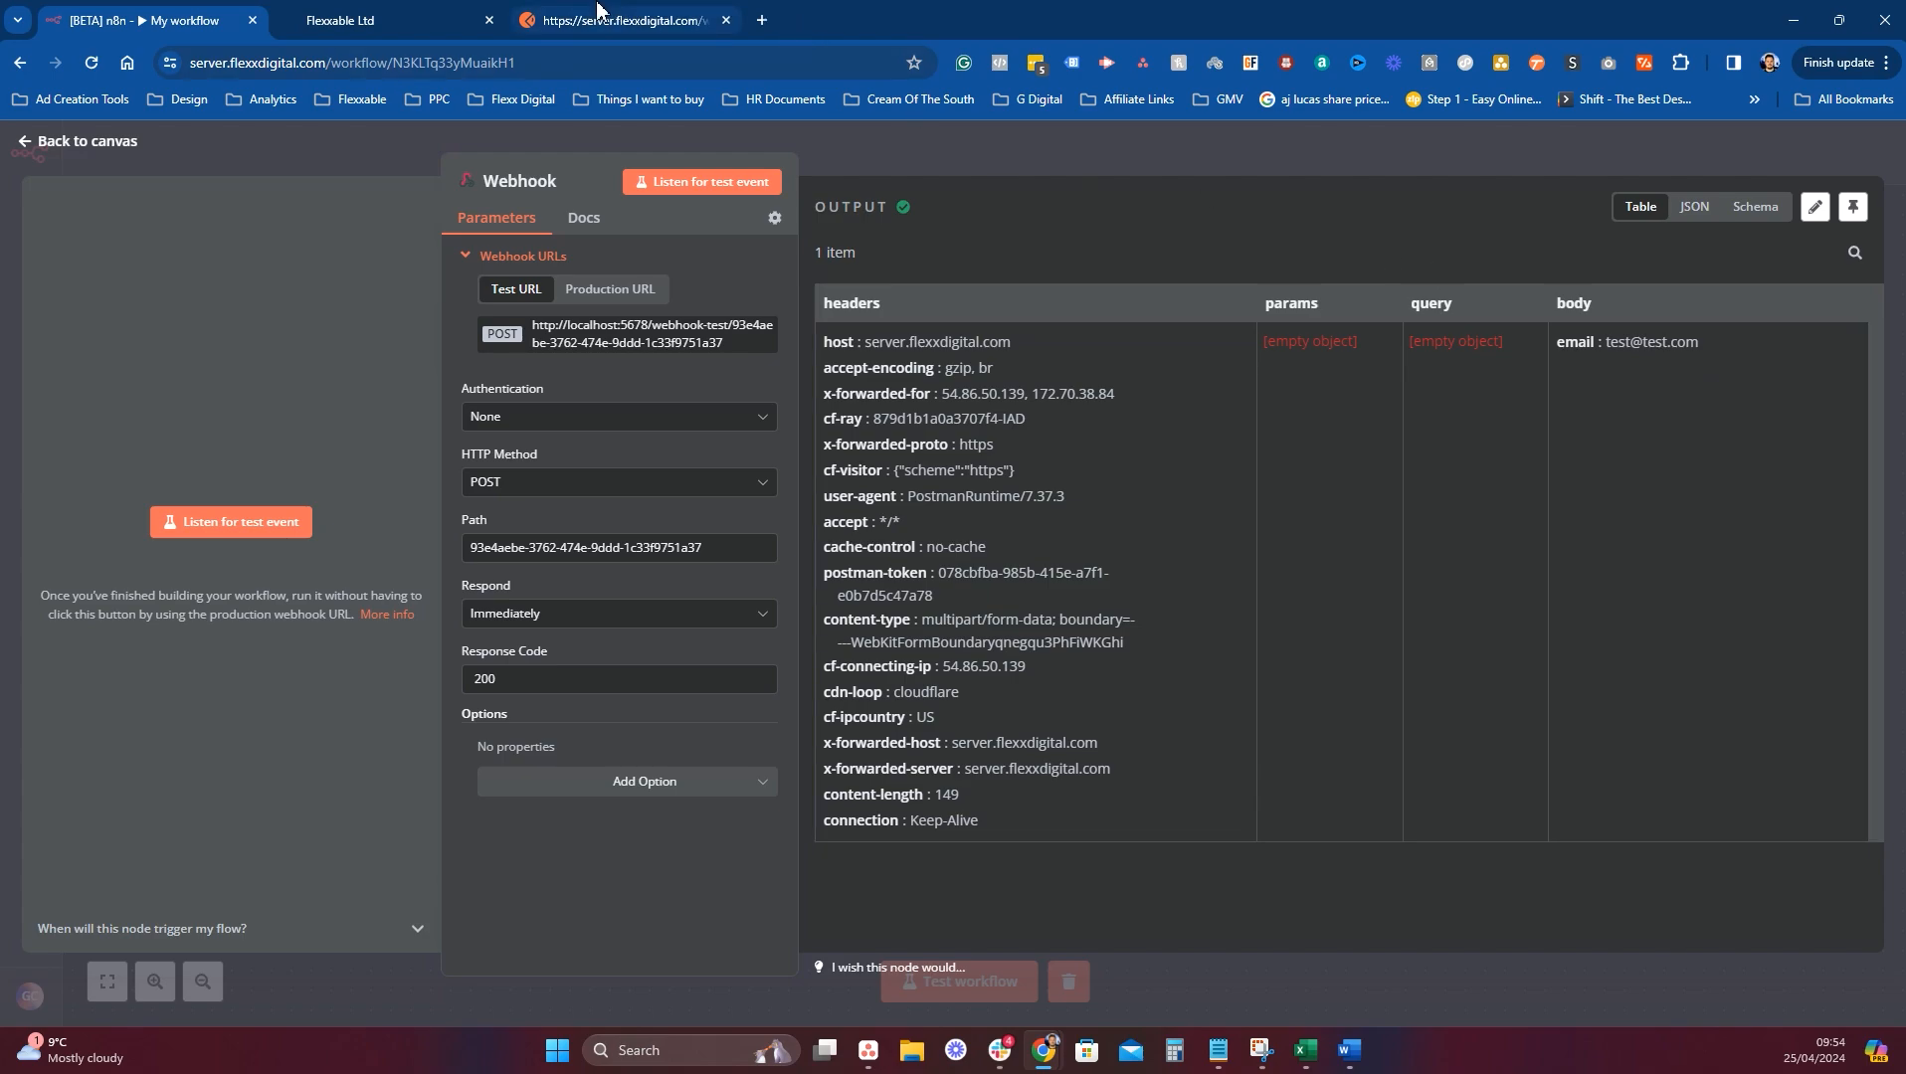
Publish Test N8N with Allow re-entry enabled, save it, and return to the workflows list.
left_click(355, 12)
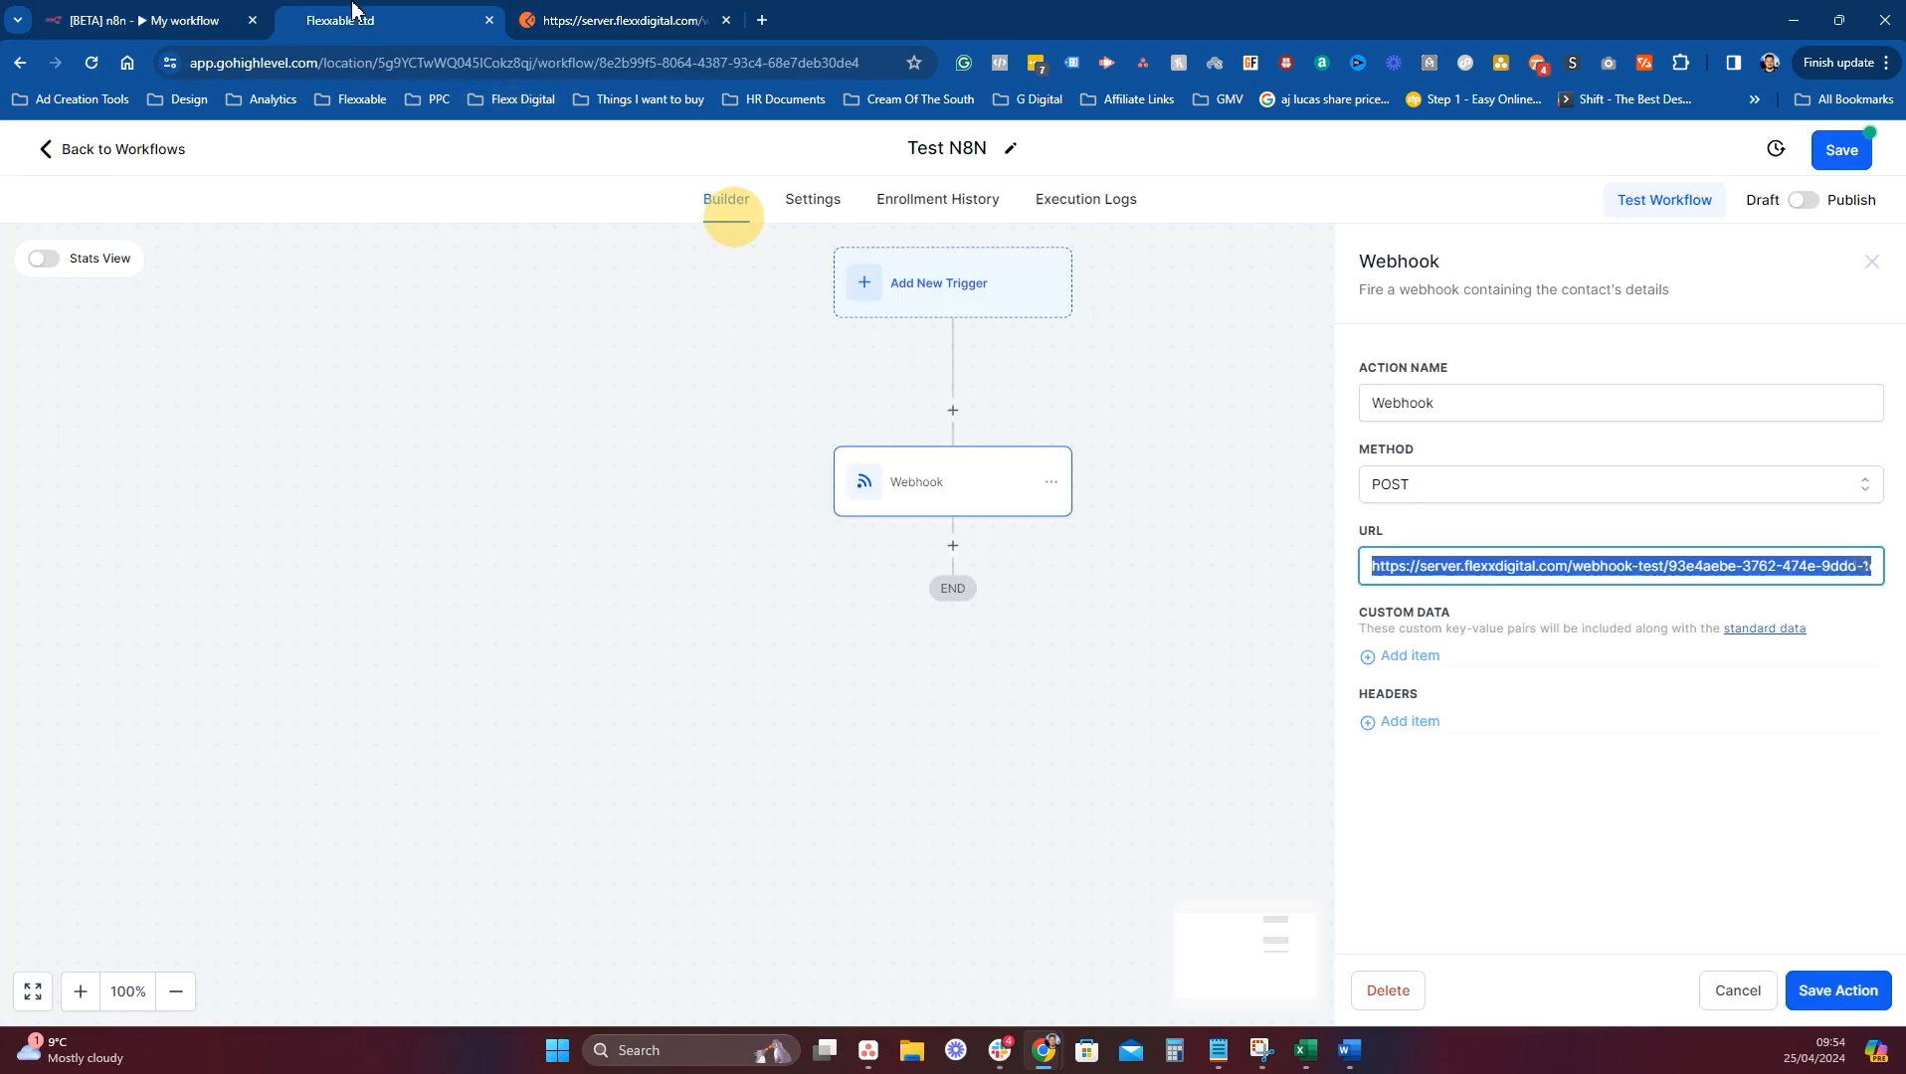
left_click(1502, 577)
left_click(1122, 361)
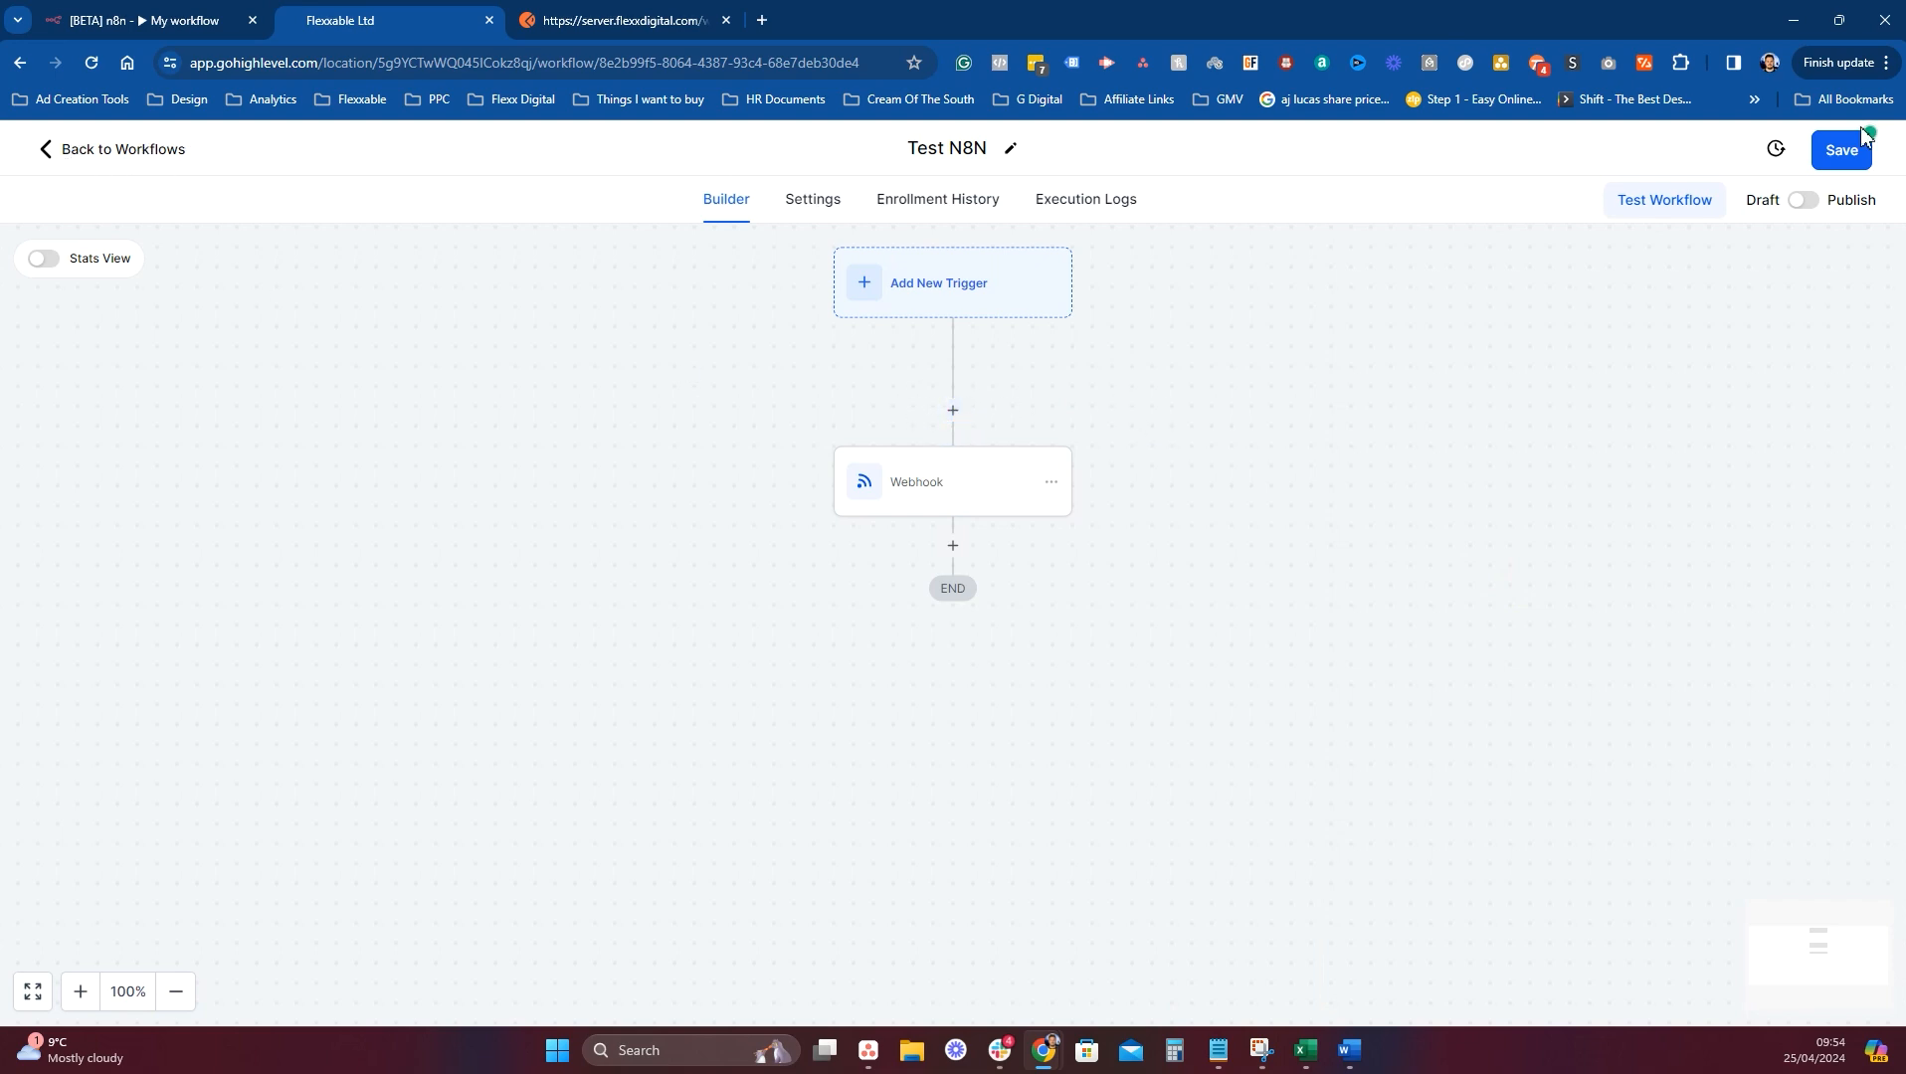
left_click(1804, 200)
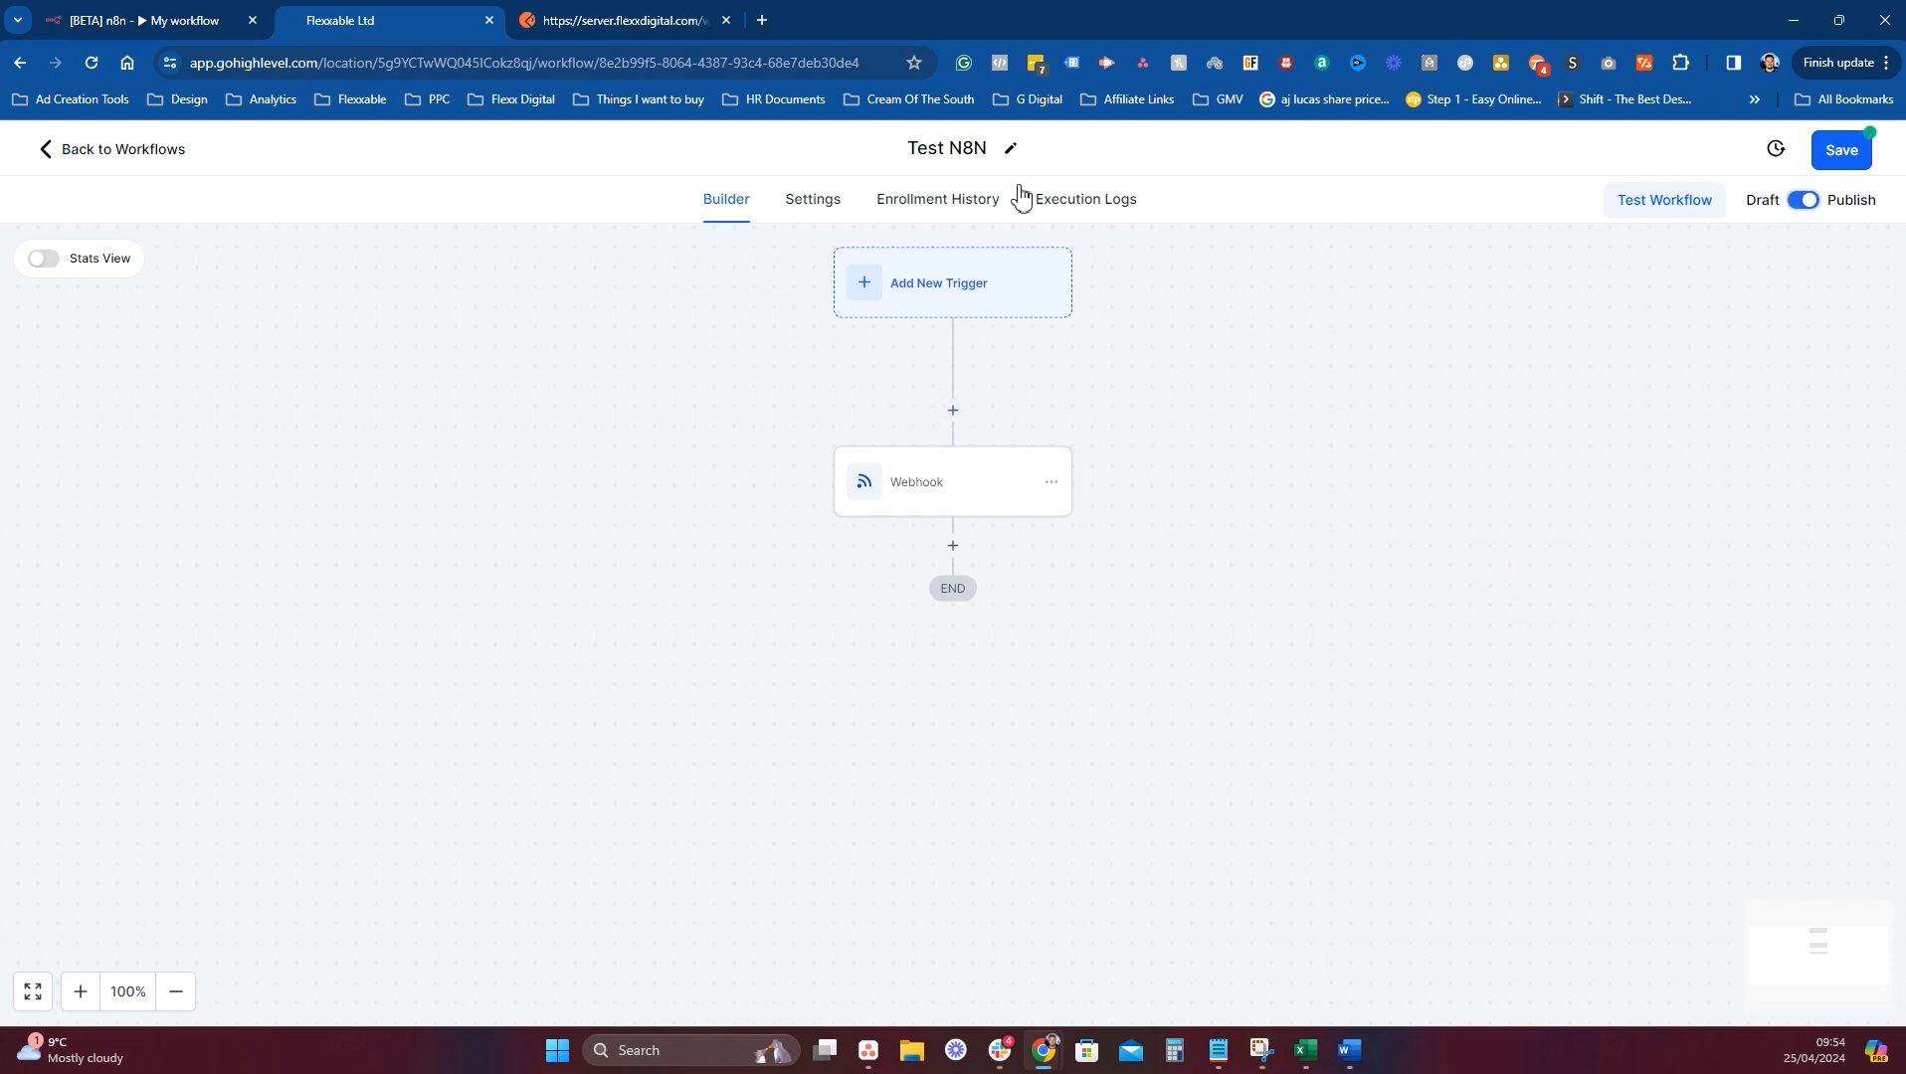
left_click(814, 201)
left_click(349, 449)
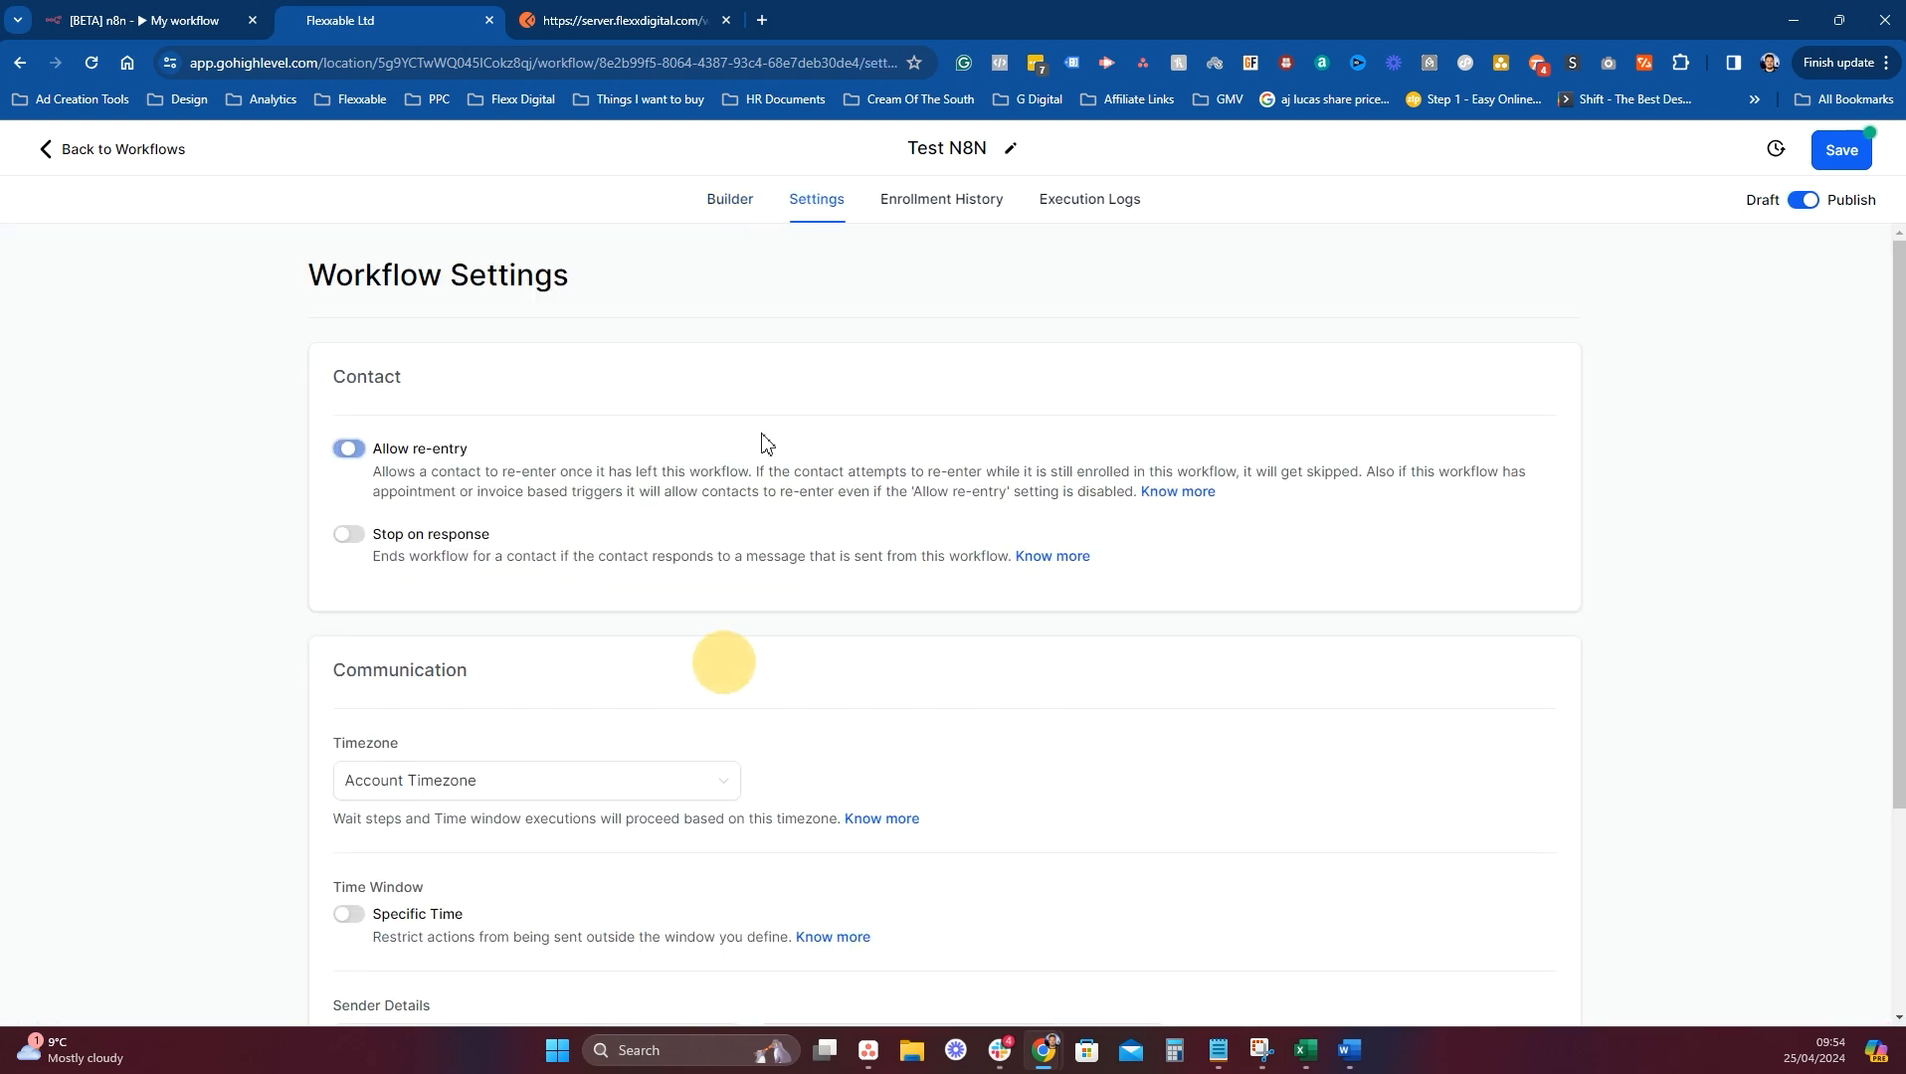
left_click(1852, 151)
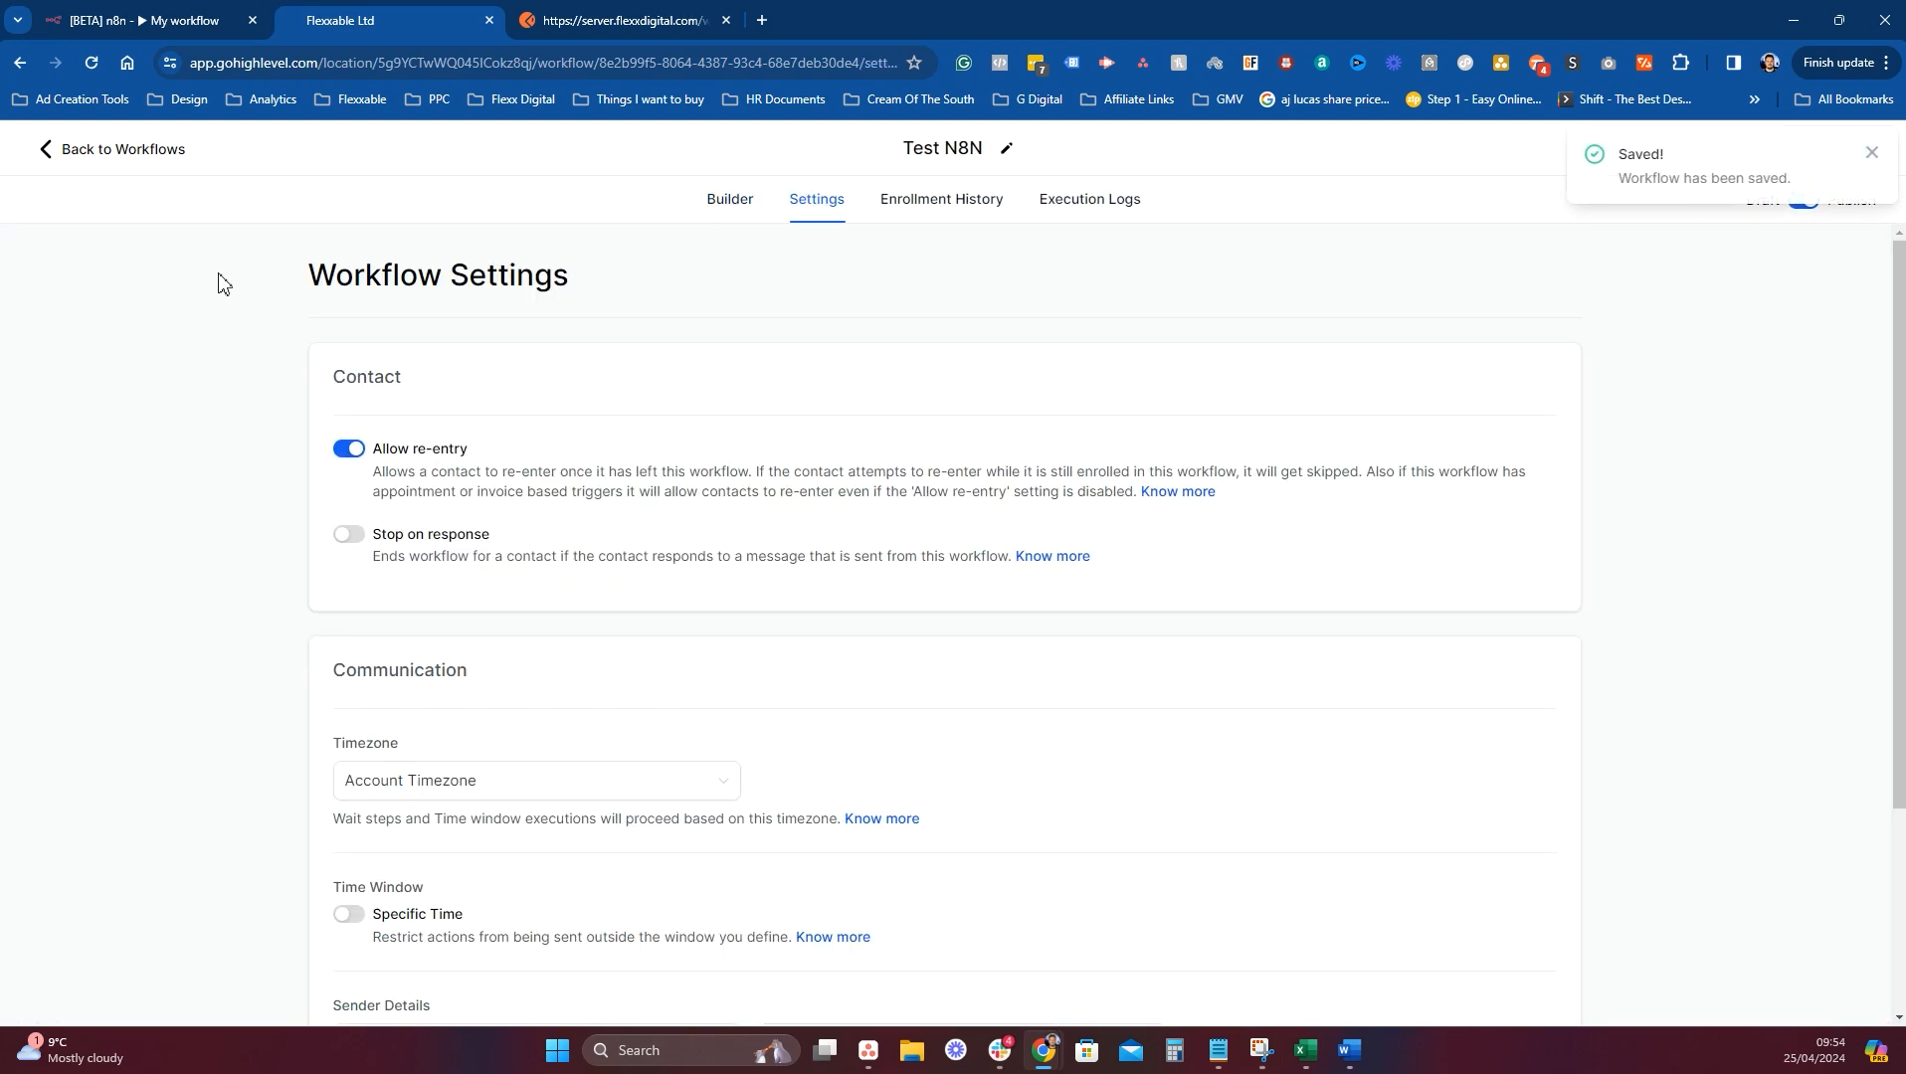
left_click(72, 151)
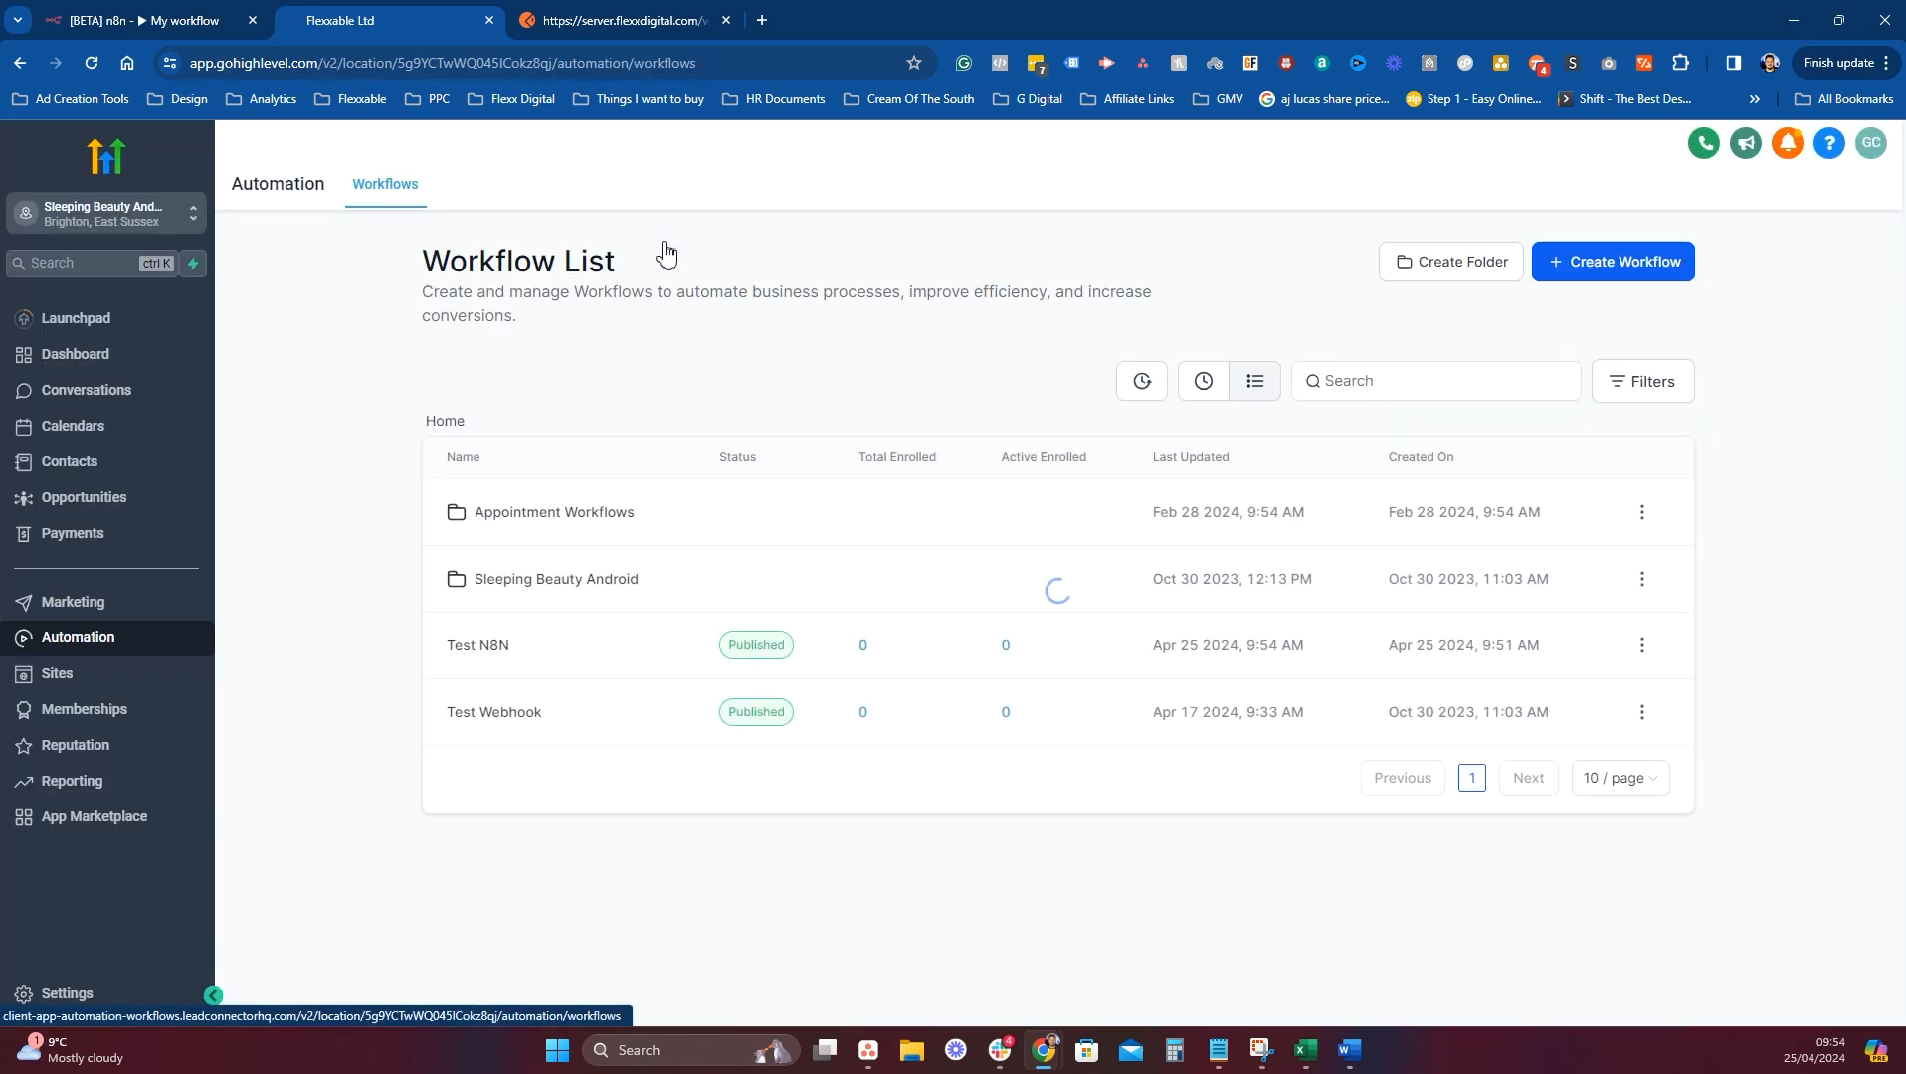
Select the contact created Feb 28 2024 and set n8n's Webhook listening for a test event.
left_click(170, 464)
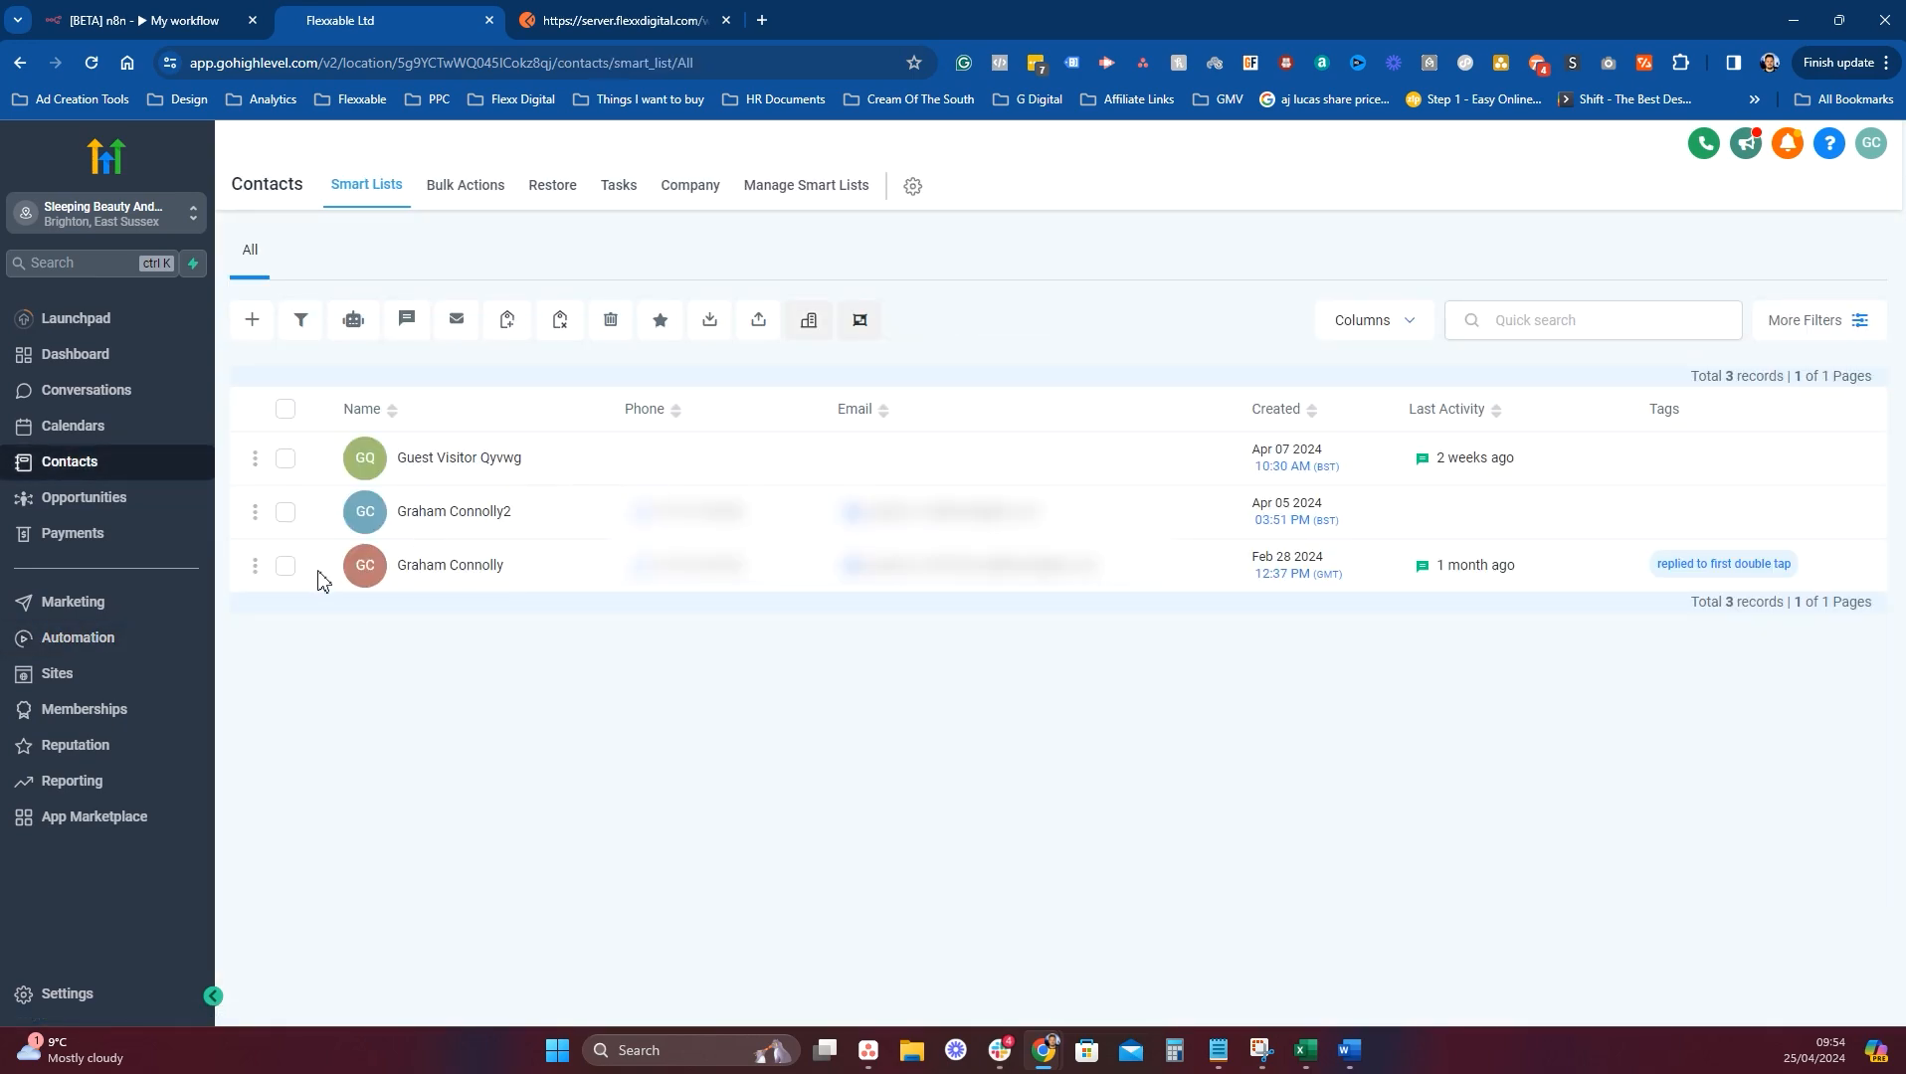
left_click(285, 568)
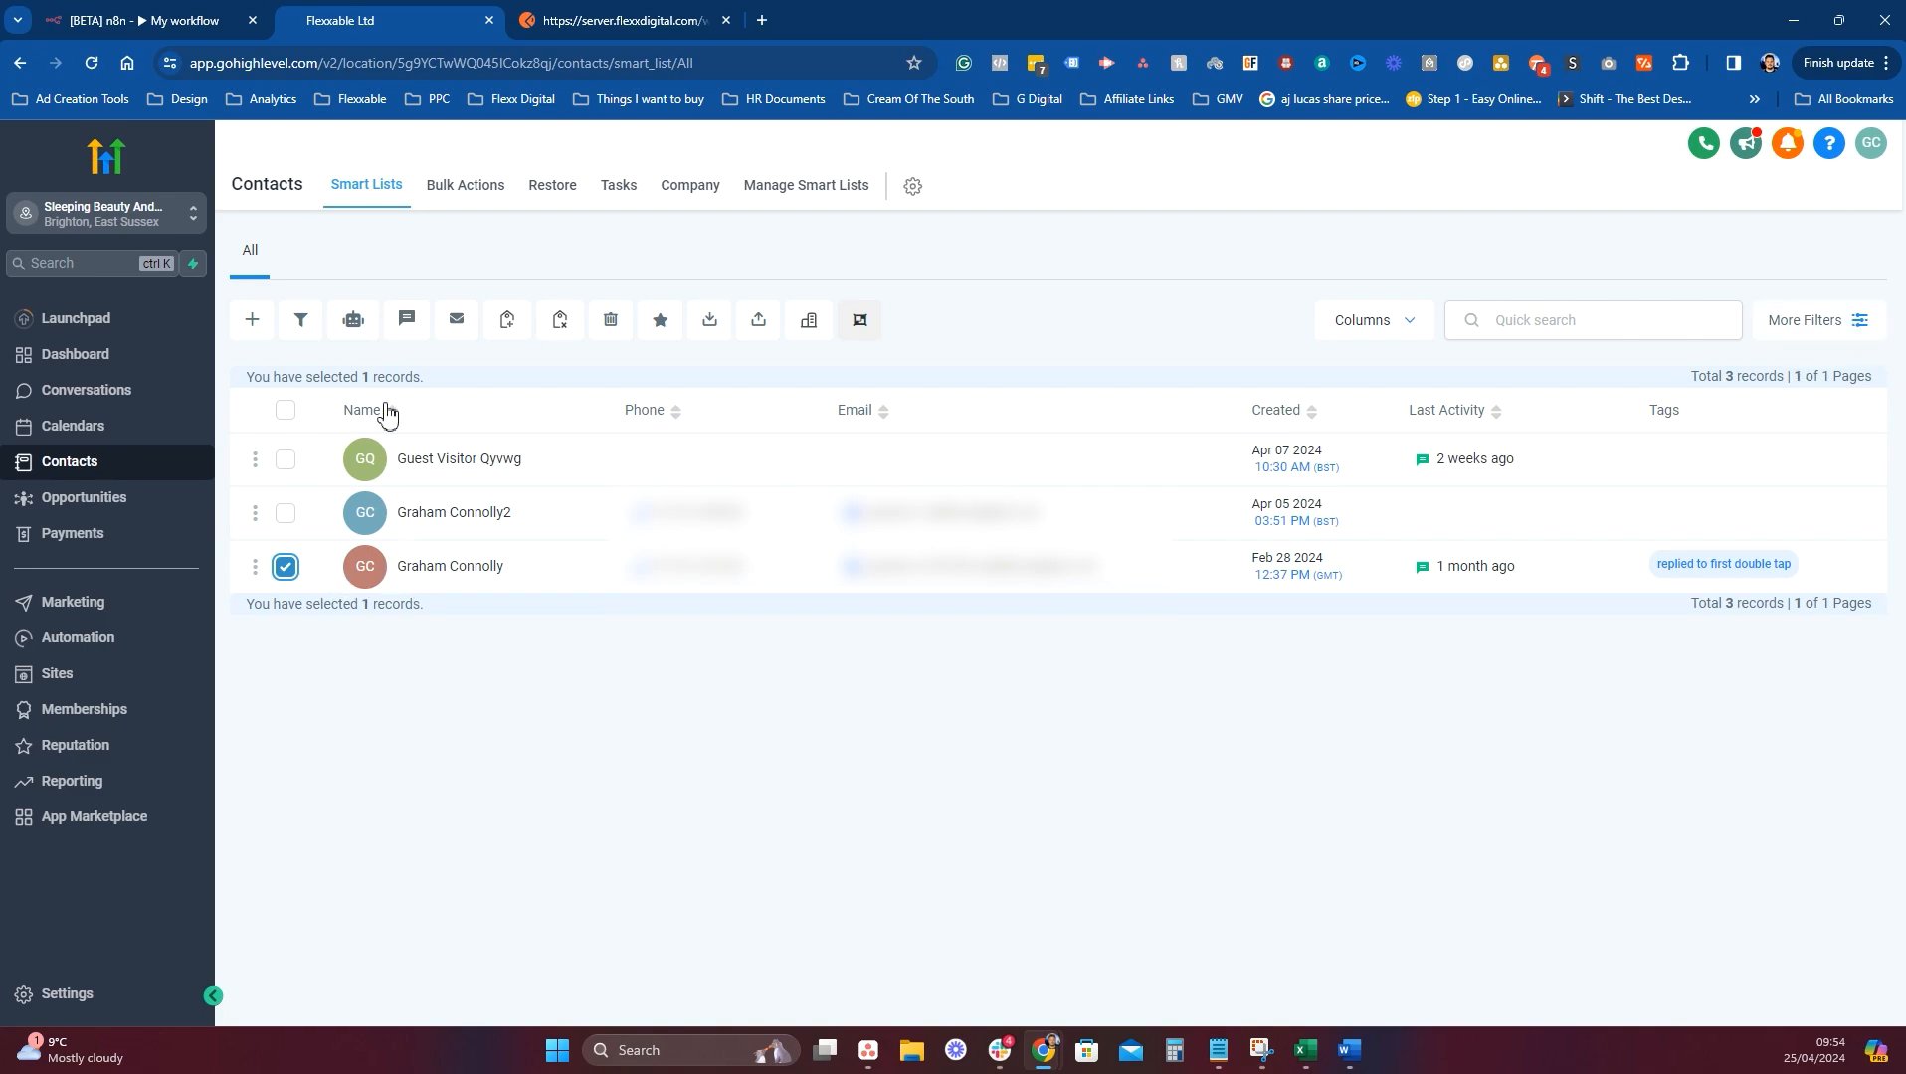
left_click(404, 326)
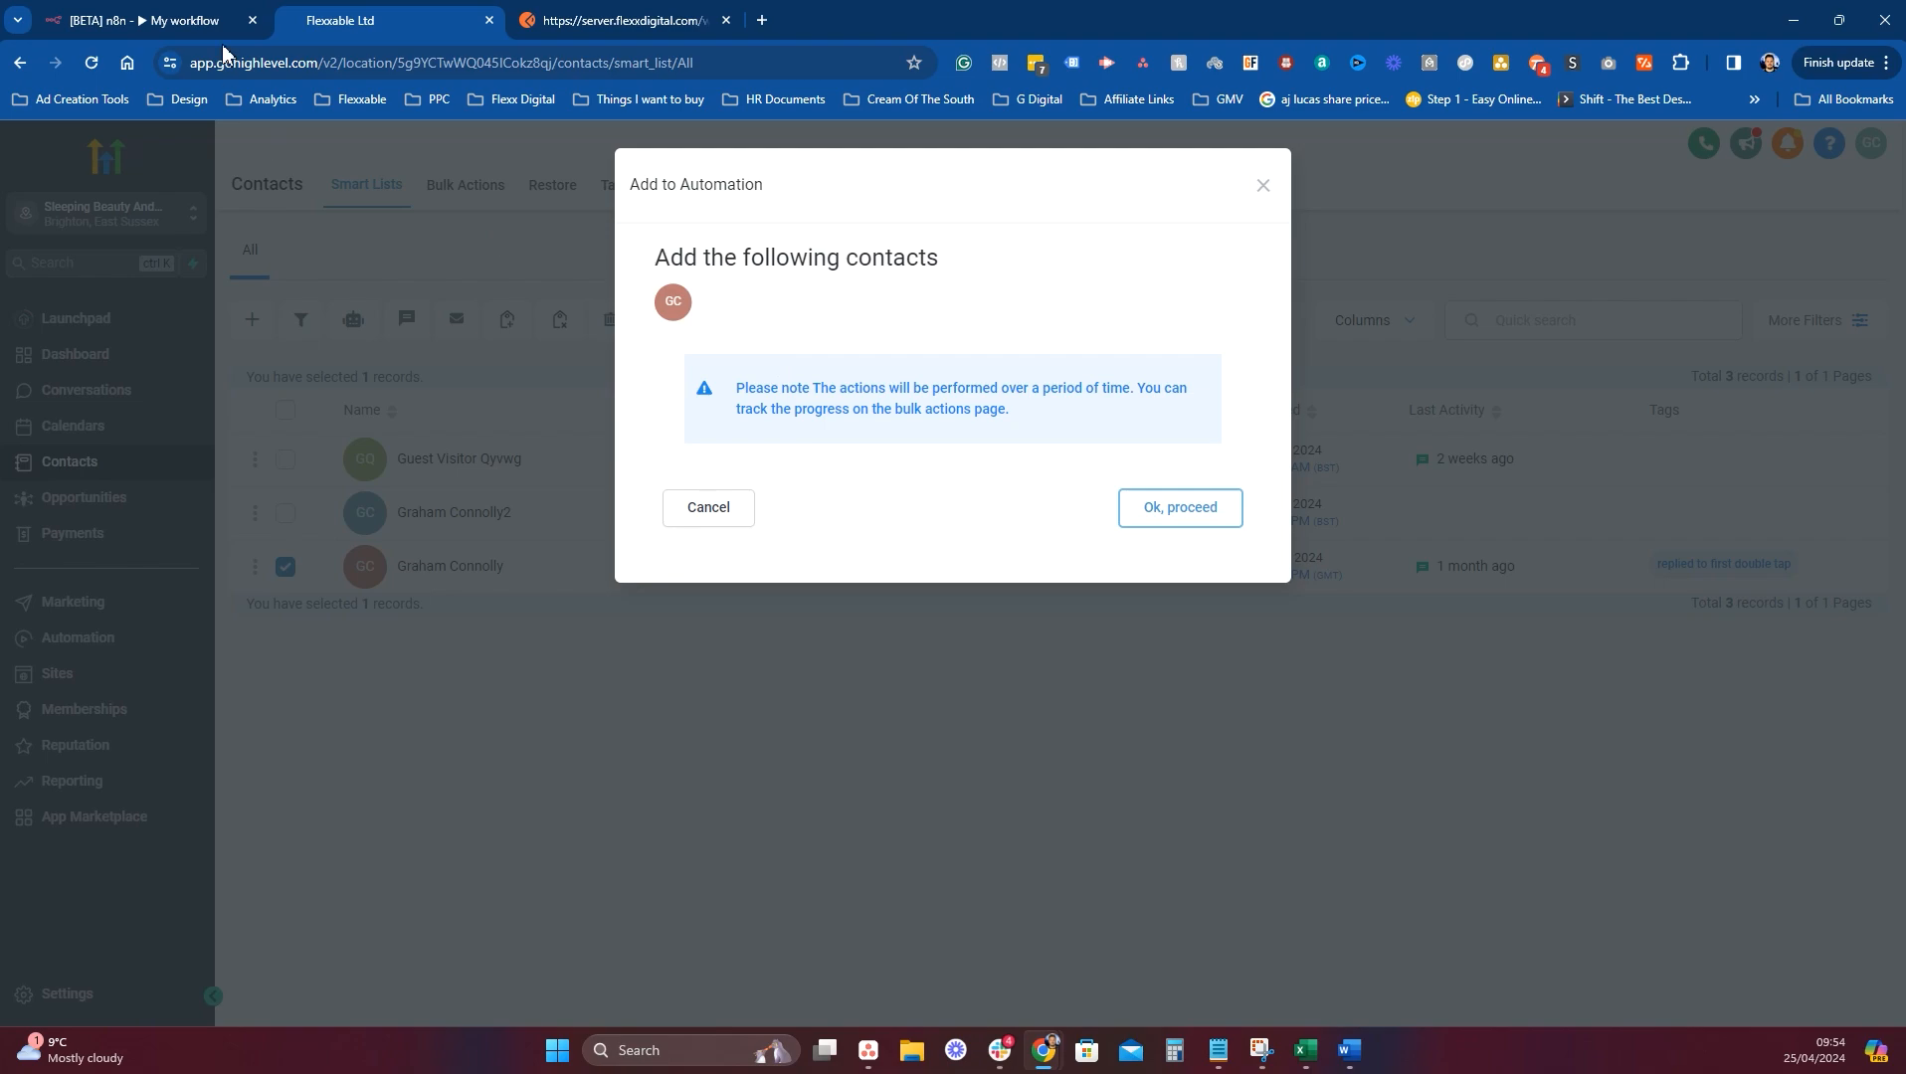
left_click(108, 16)
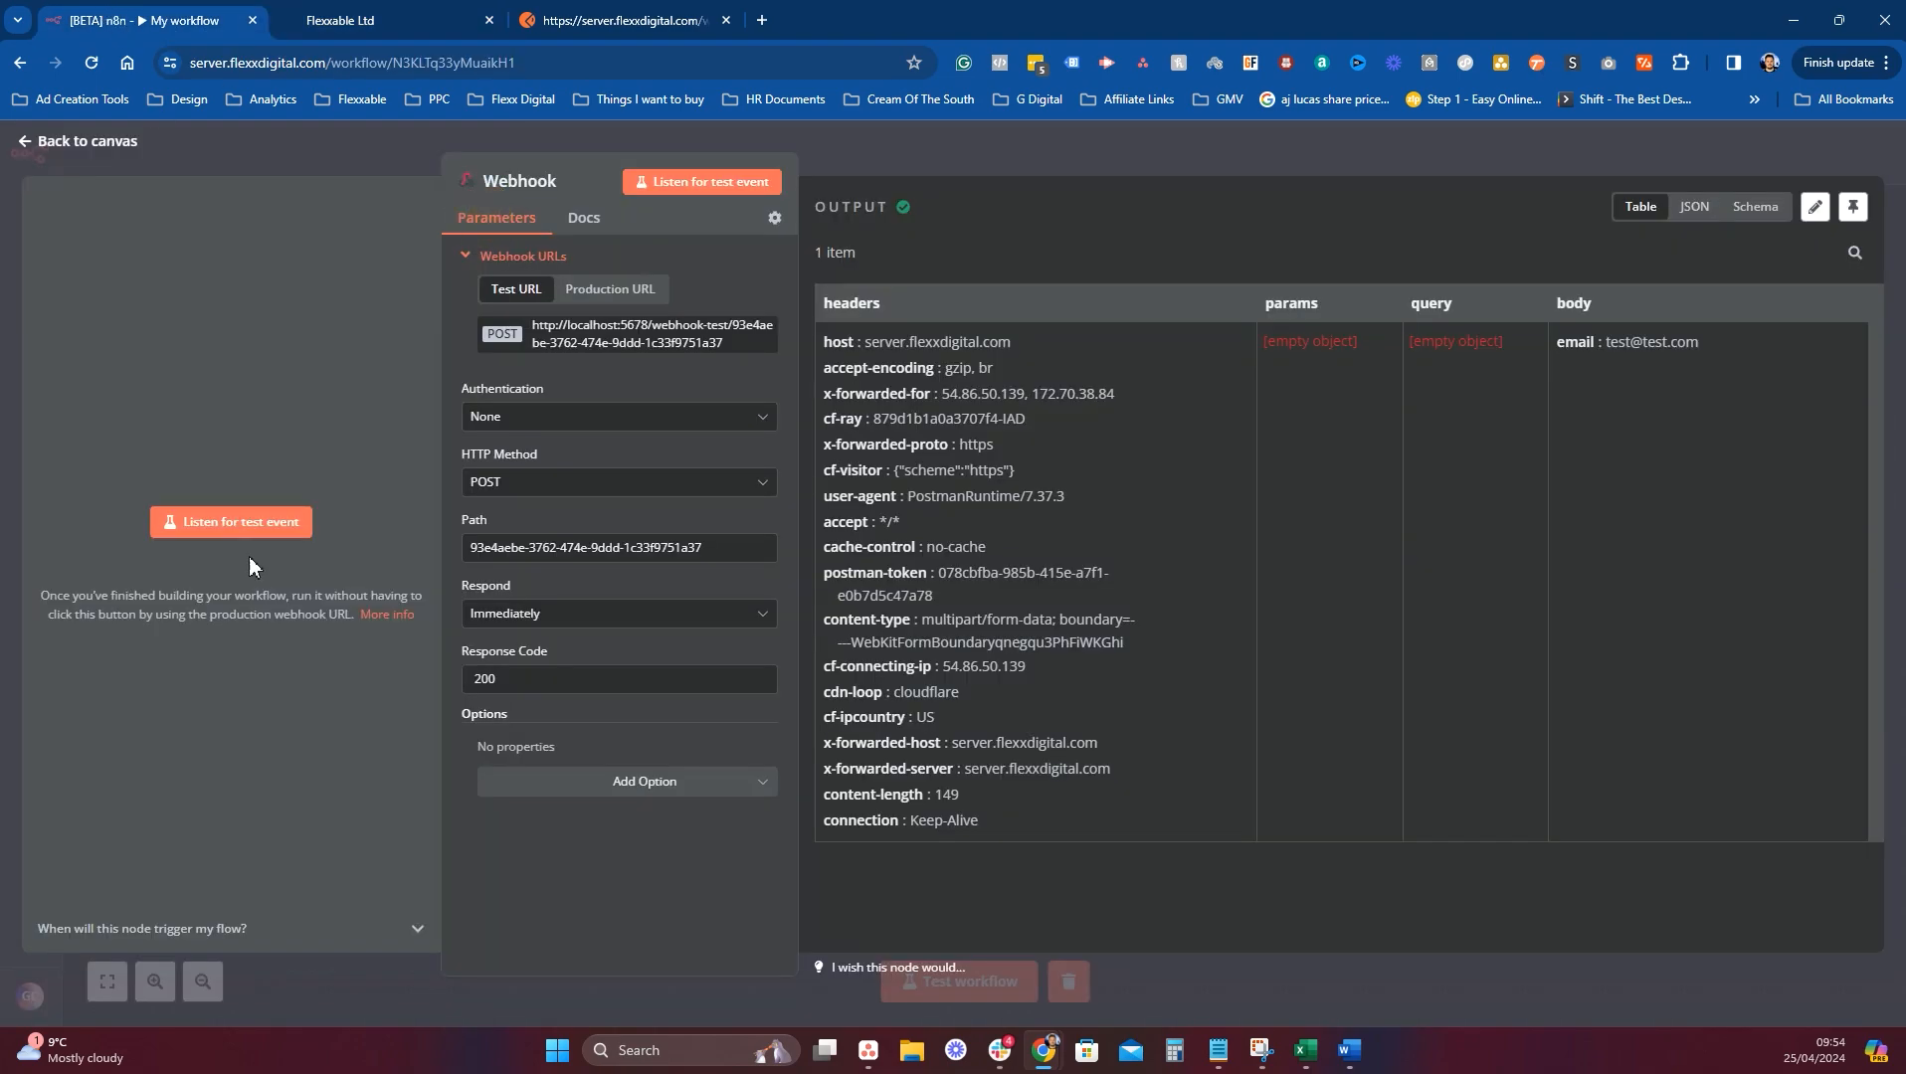
left_click(231, 521)
left_click(358, 20)
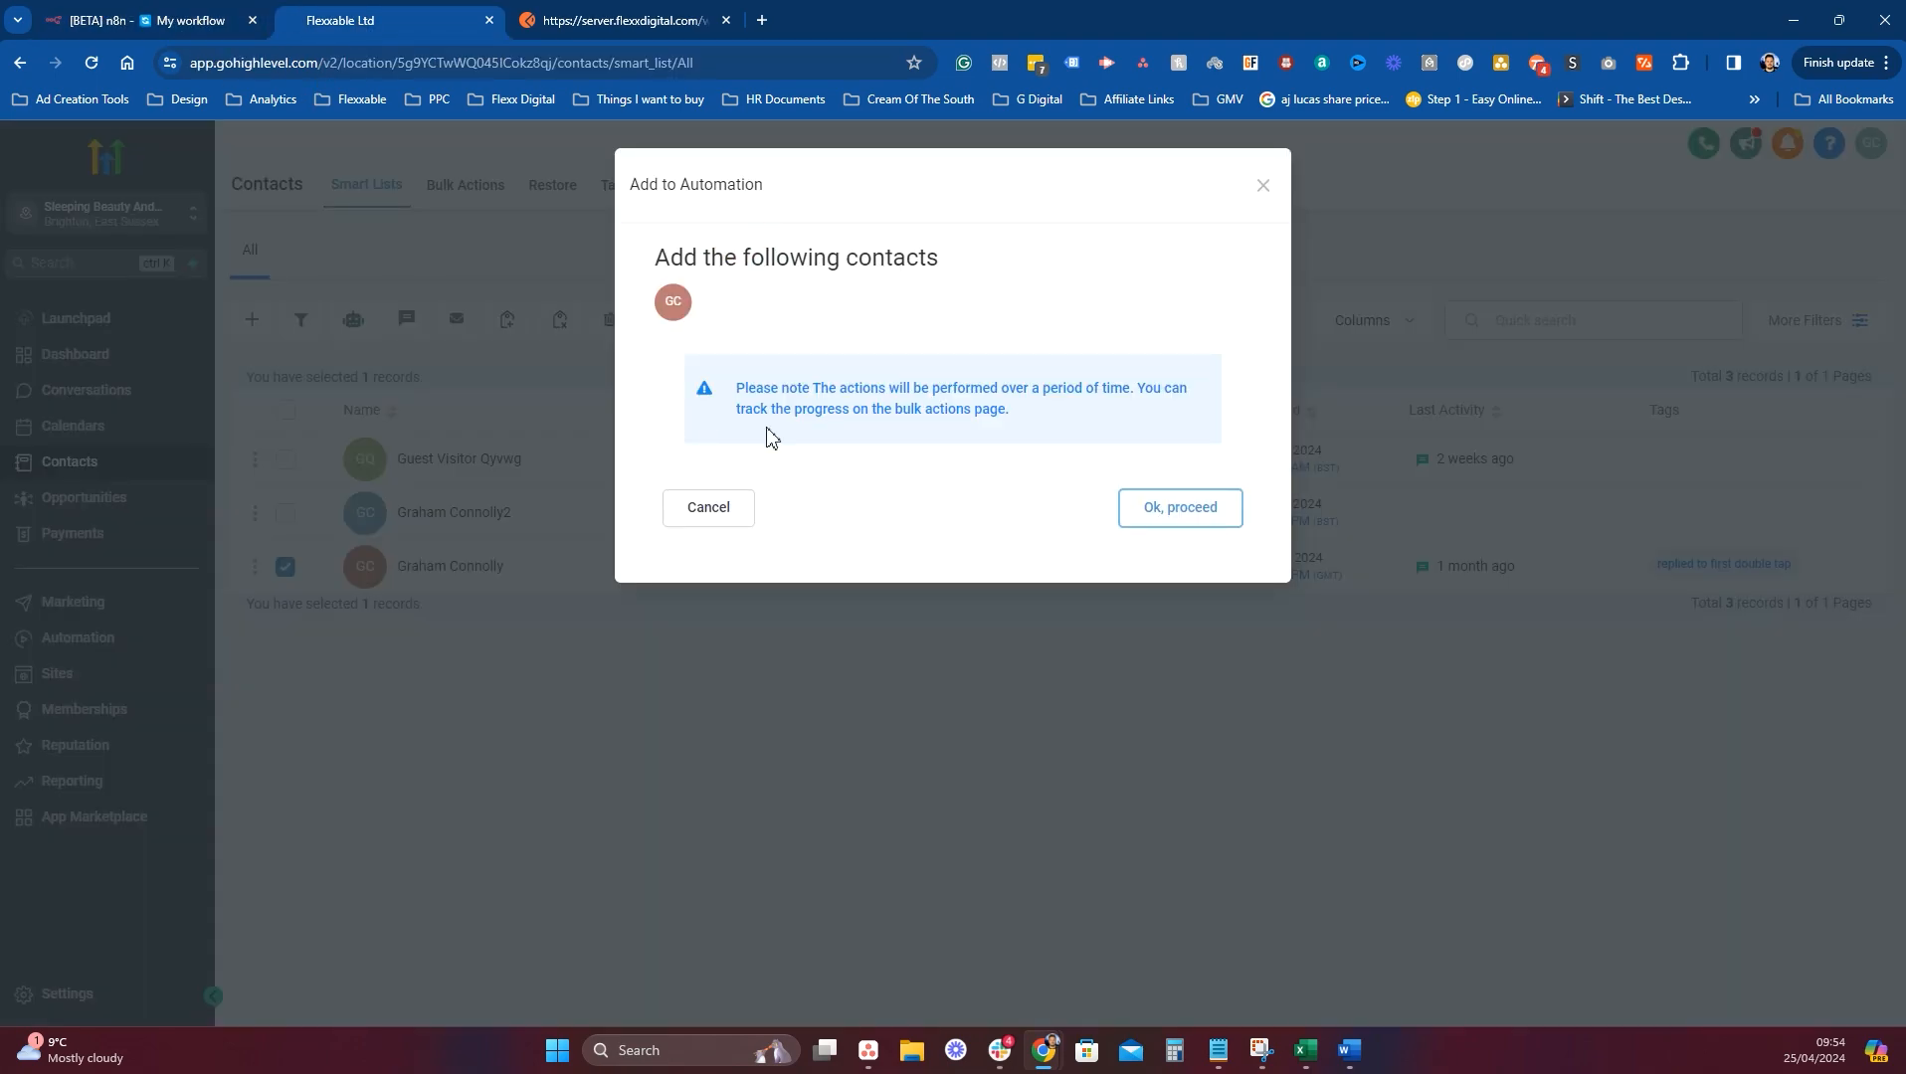
Enroll the contact in the Test N8N automation and view the received data in n8n.
left_click(1158, 530)
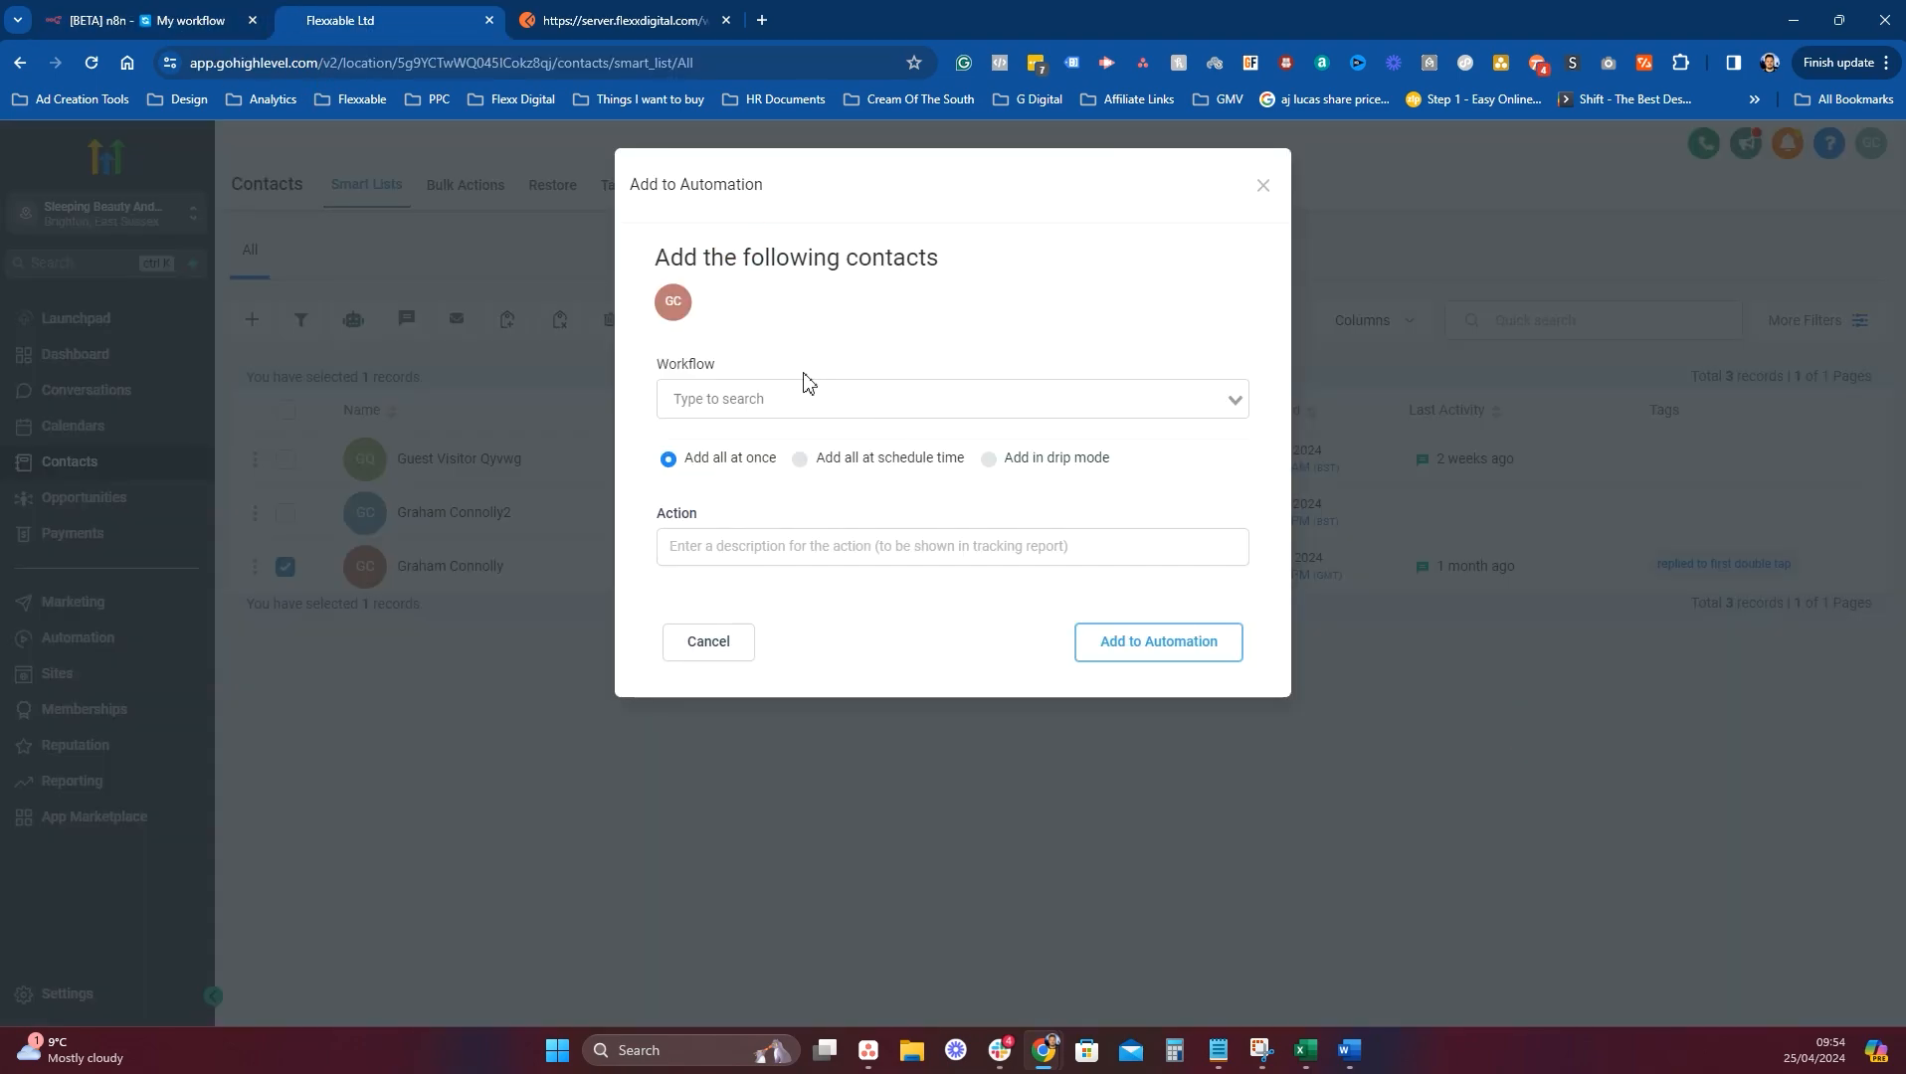
left_click(800, 396)
left_click(776, 642)
left_click(1046, 550)
type("w")
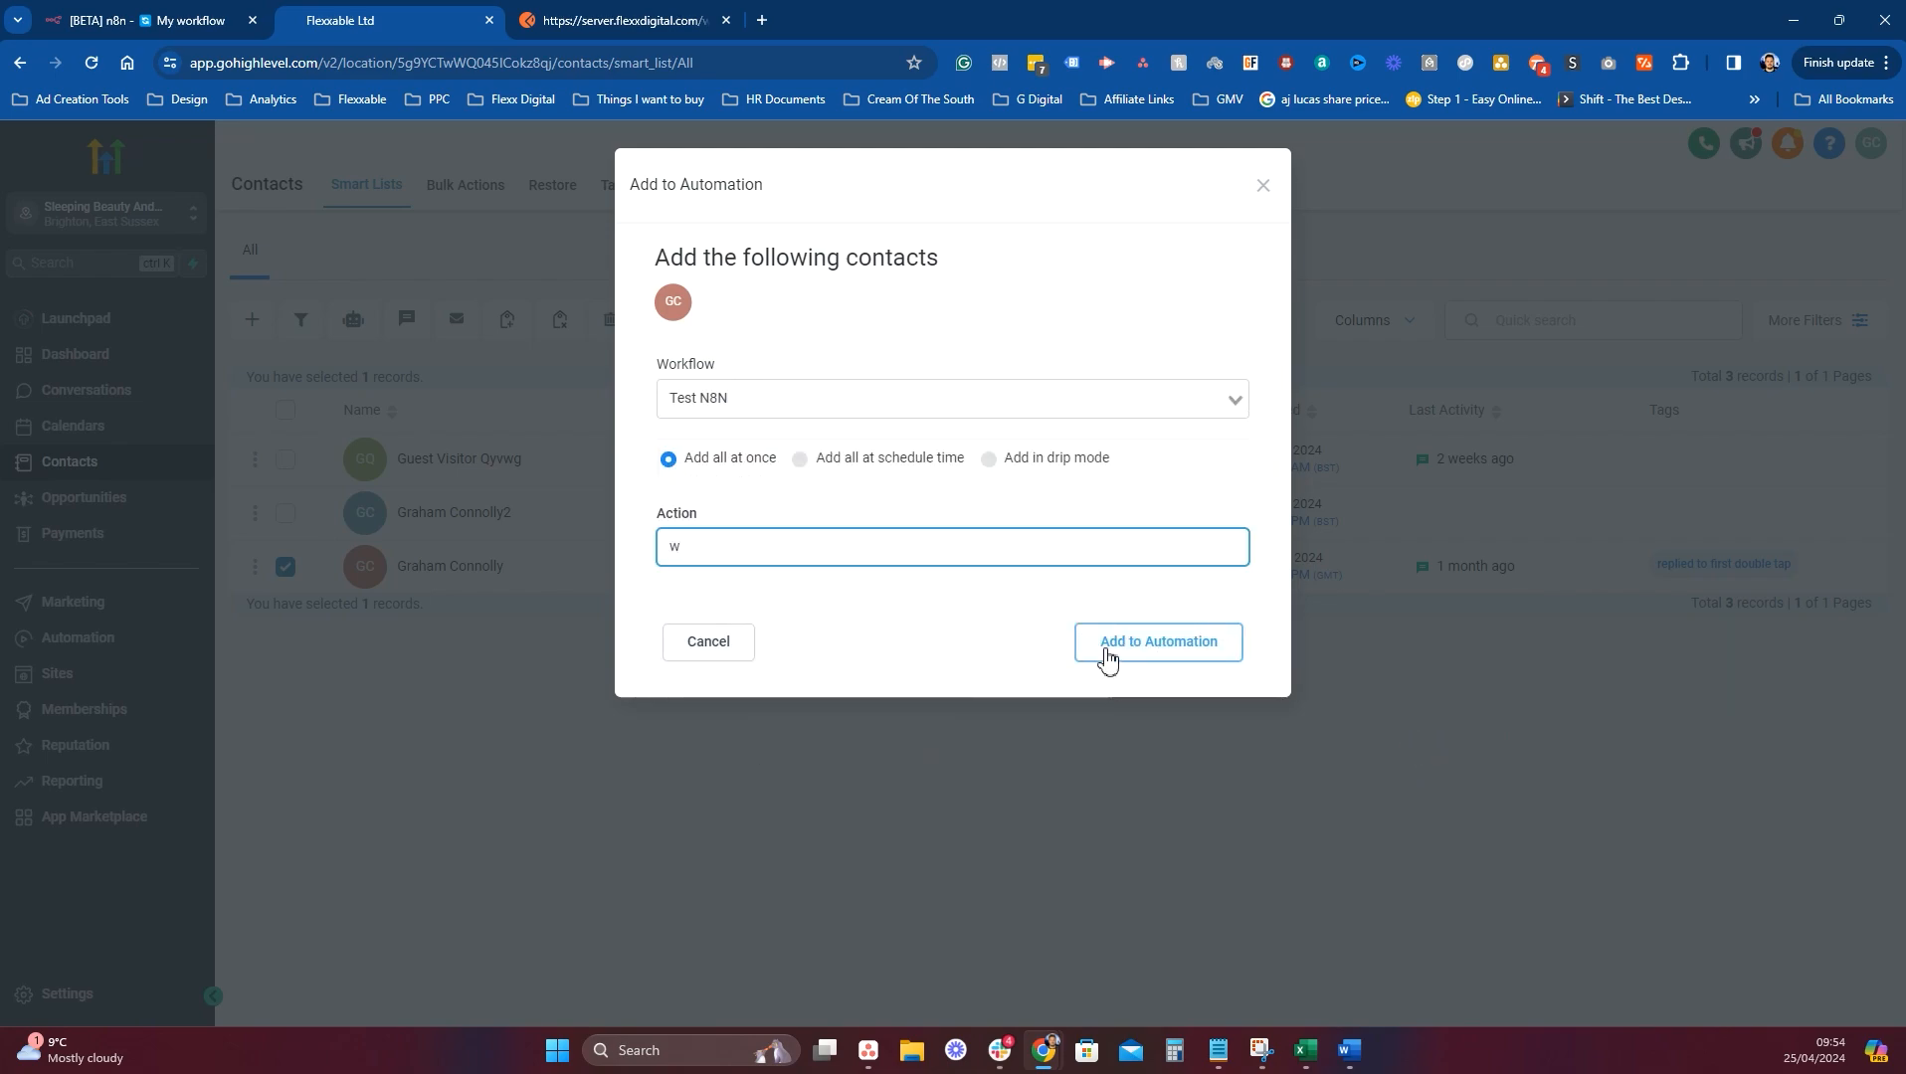
left_click(1106, 652)
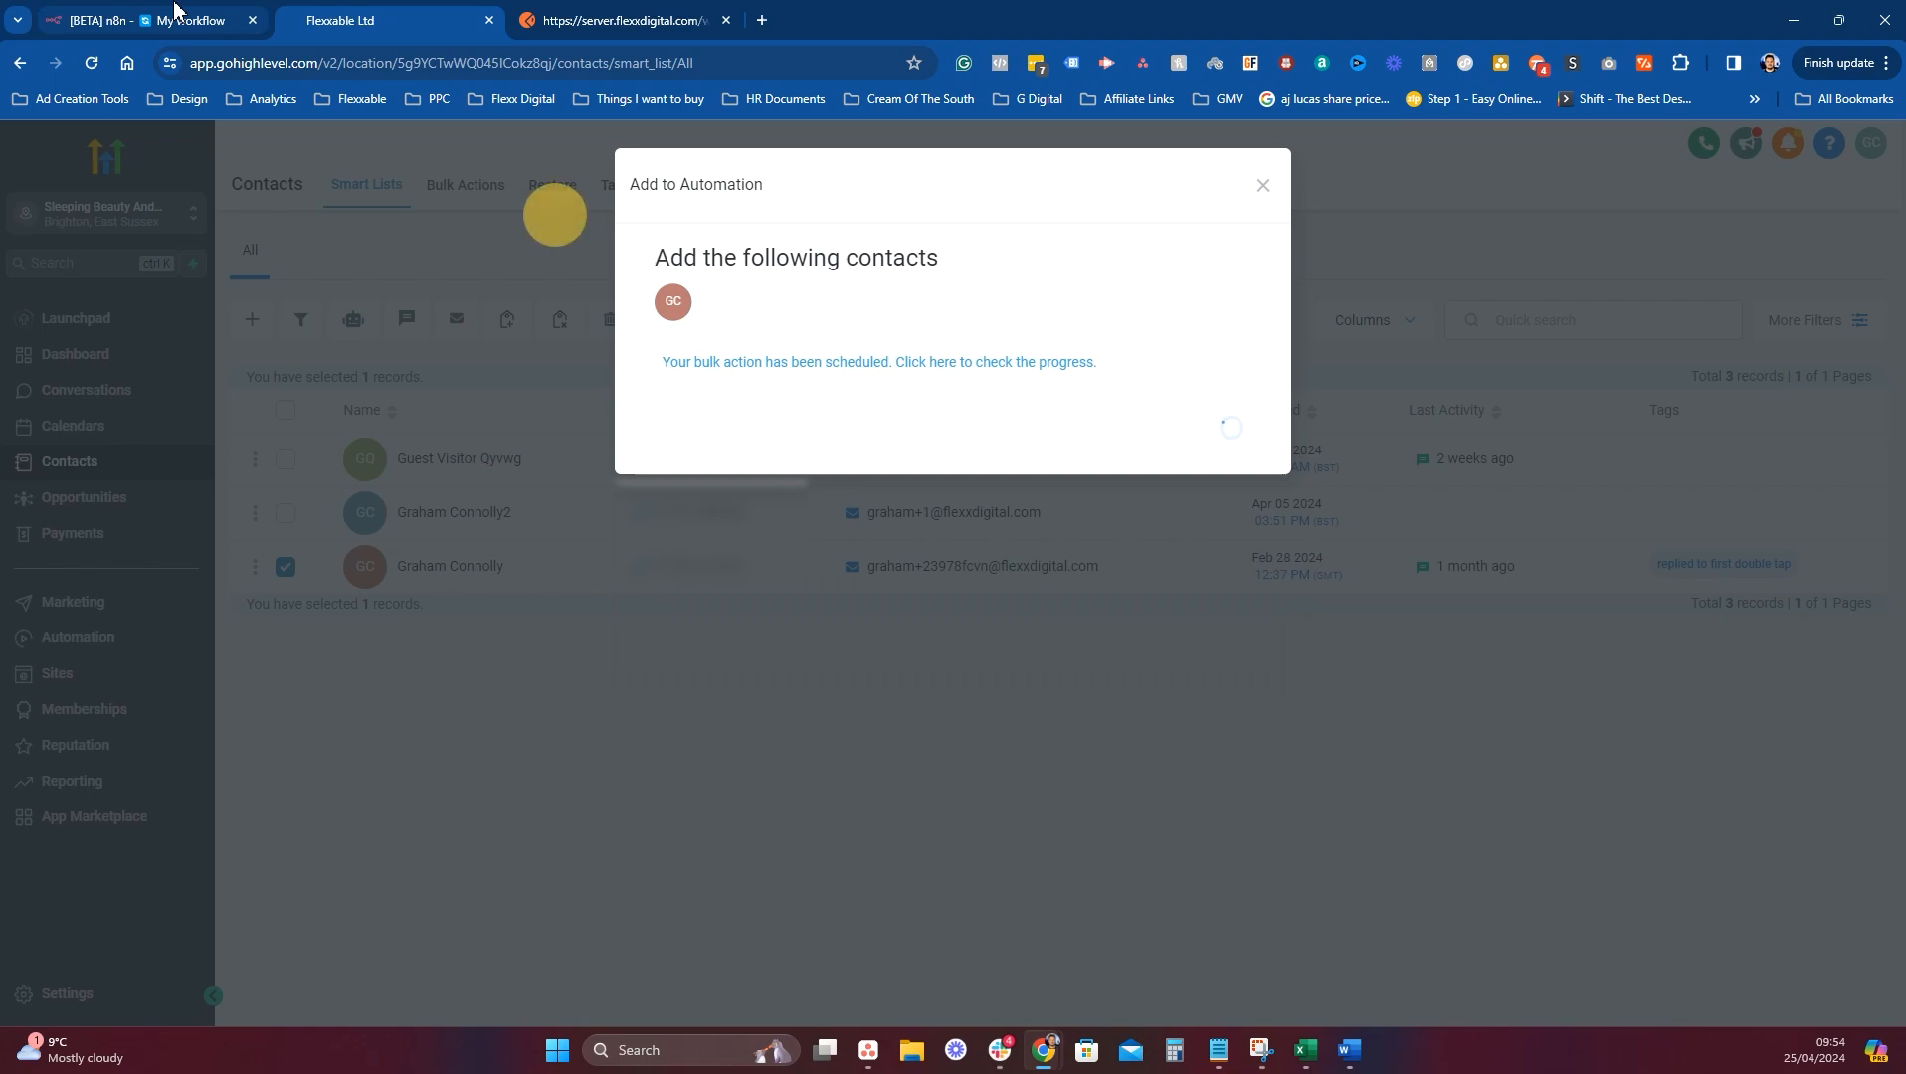
left_click(217, 12)
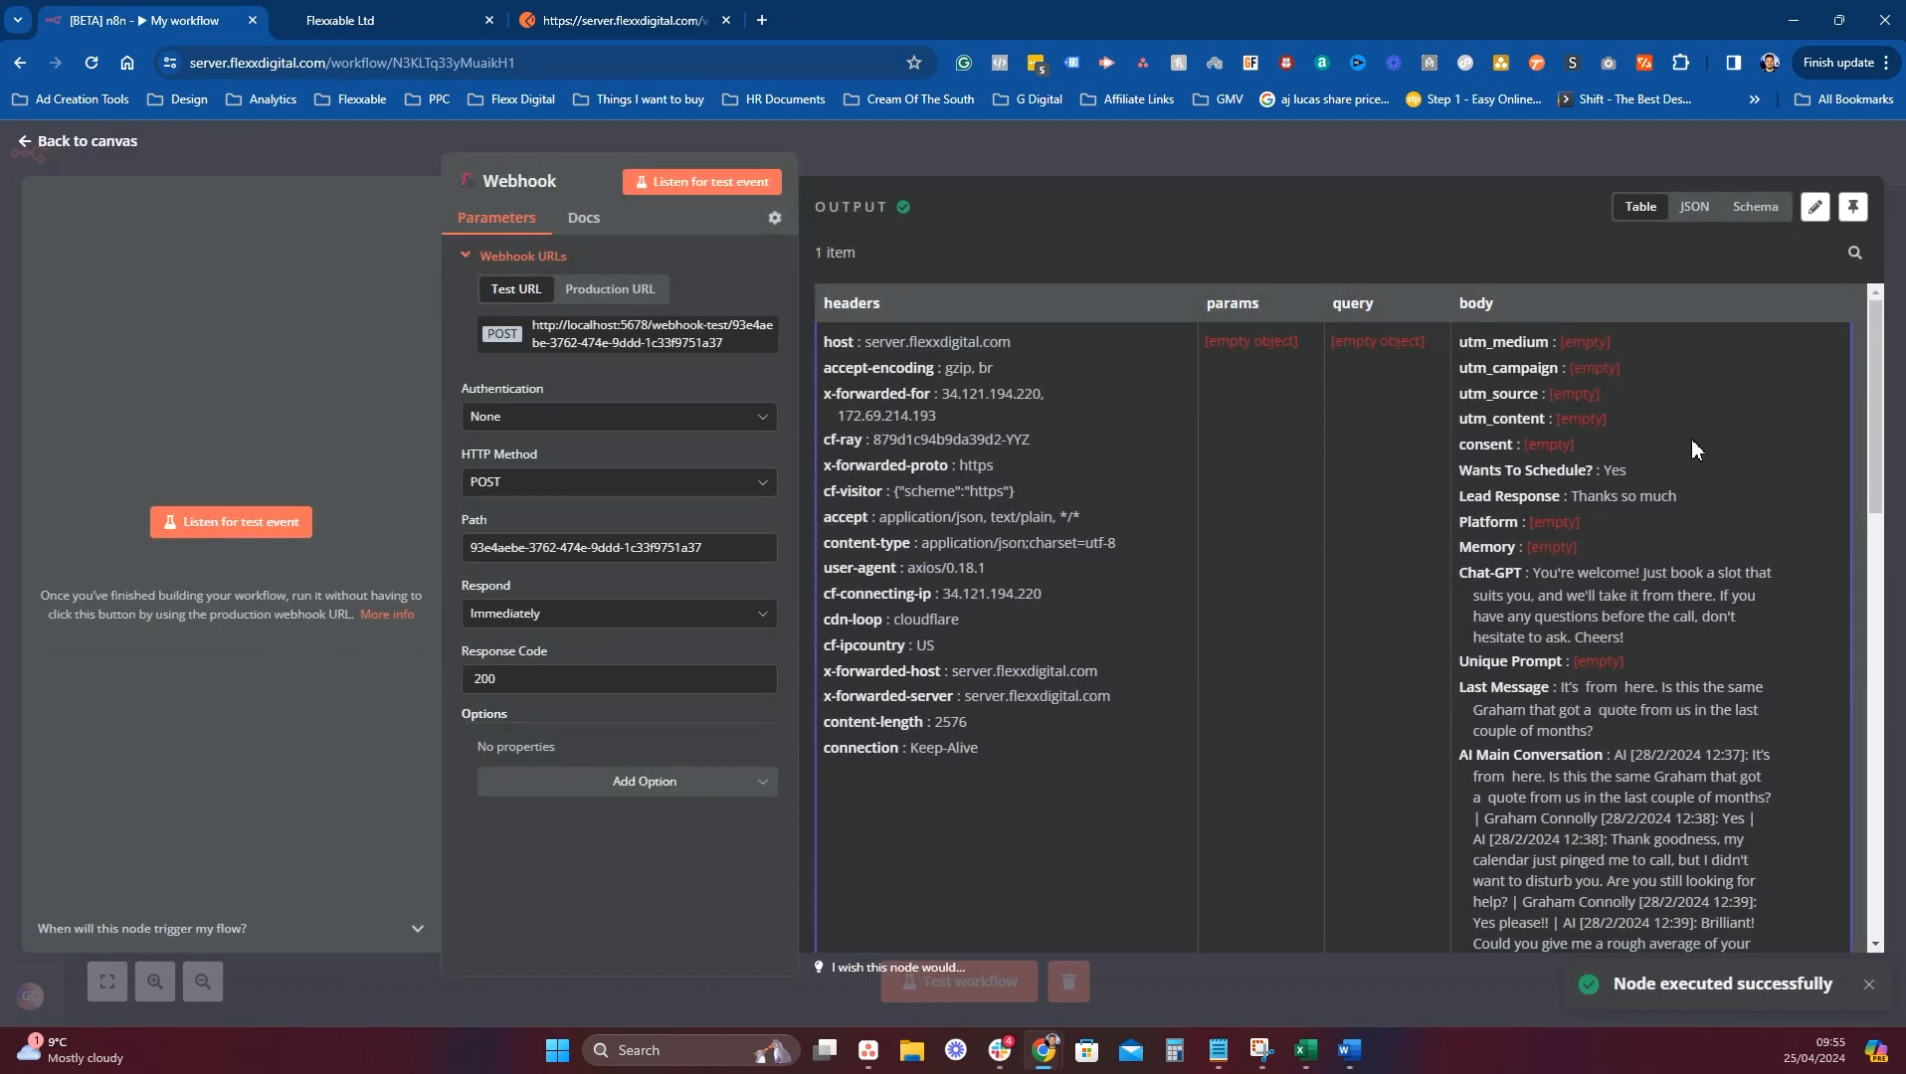
Review the Webhook's output table, then close the node back to the canvas.
scroll(1643, 386, "down", 15)
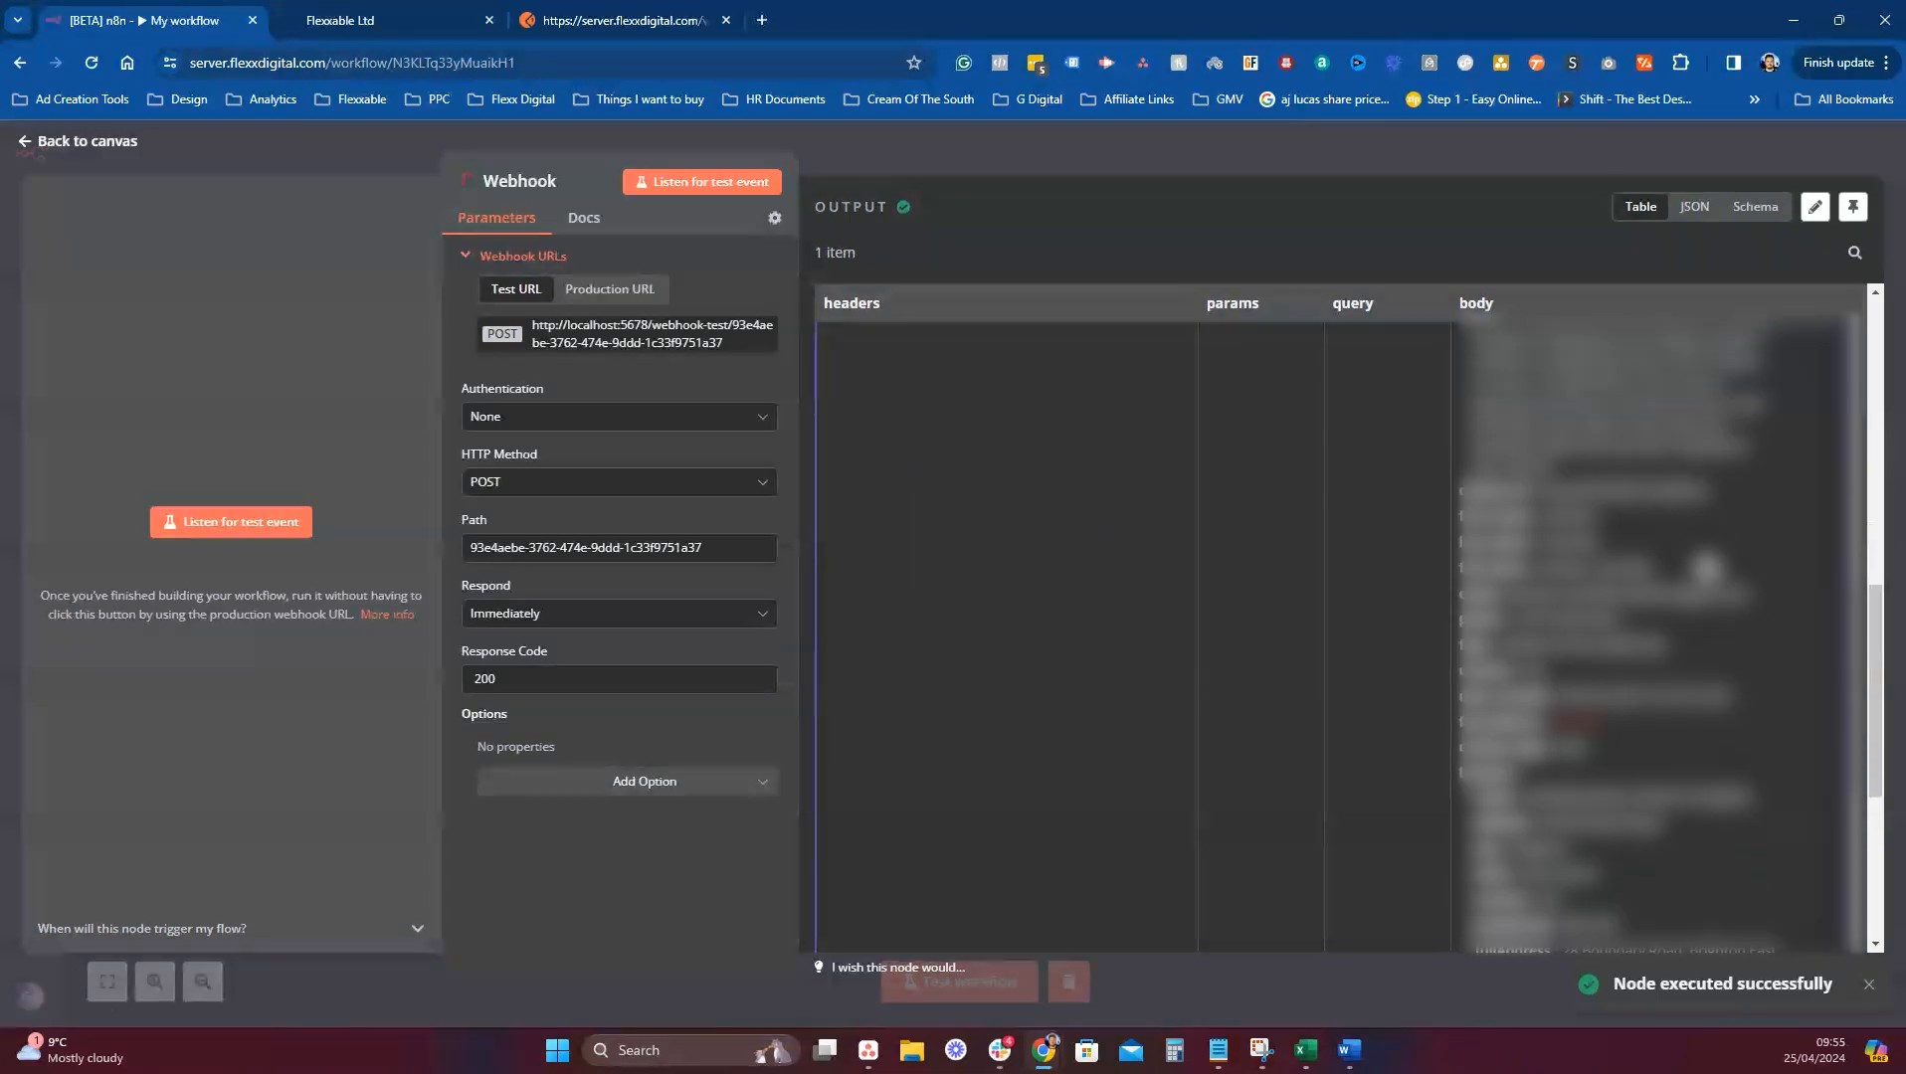
scroll(1675, 734, "up", 15)
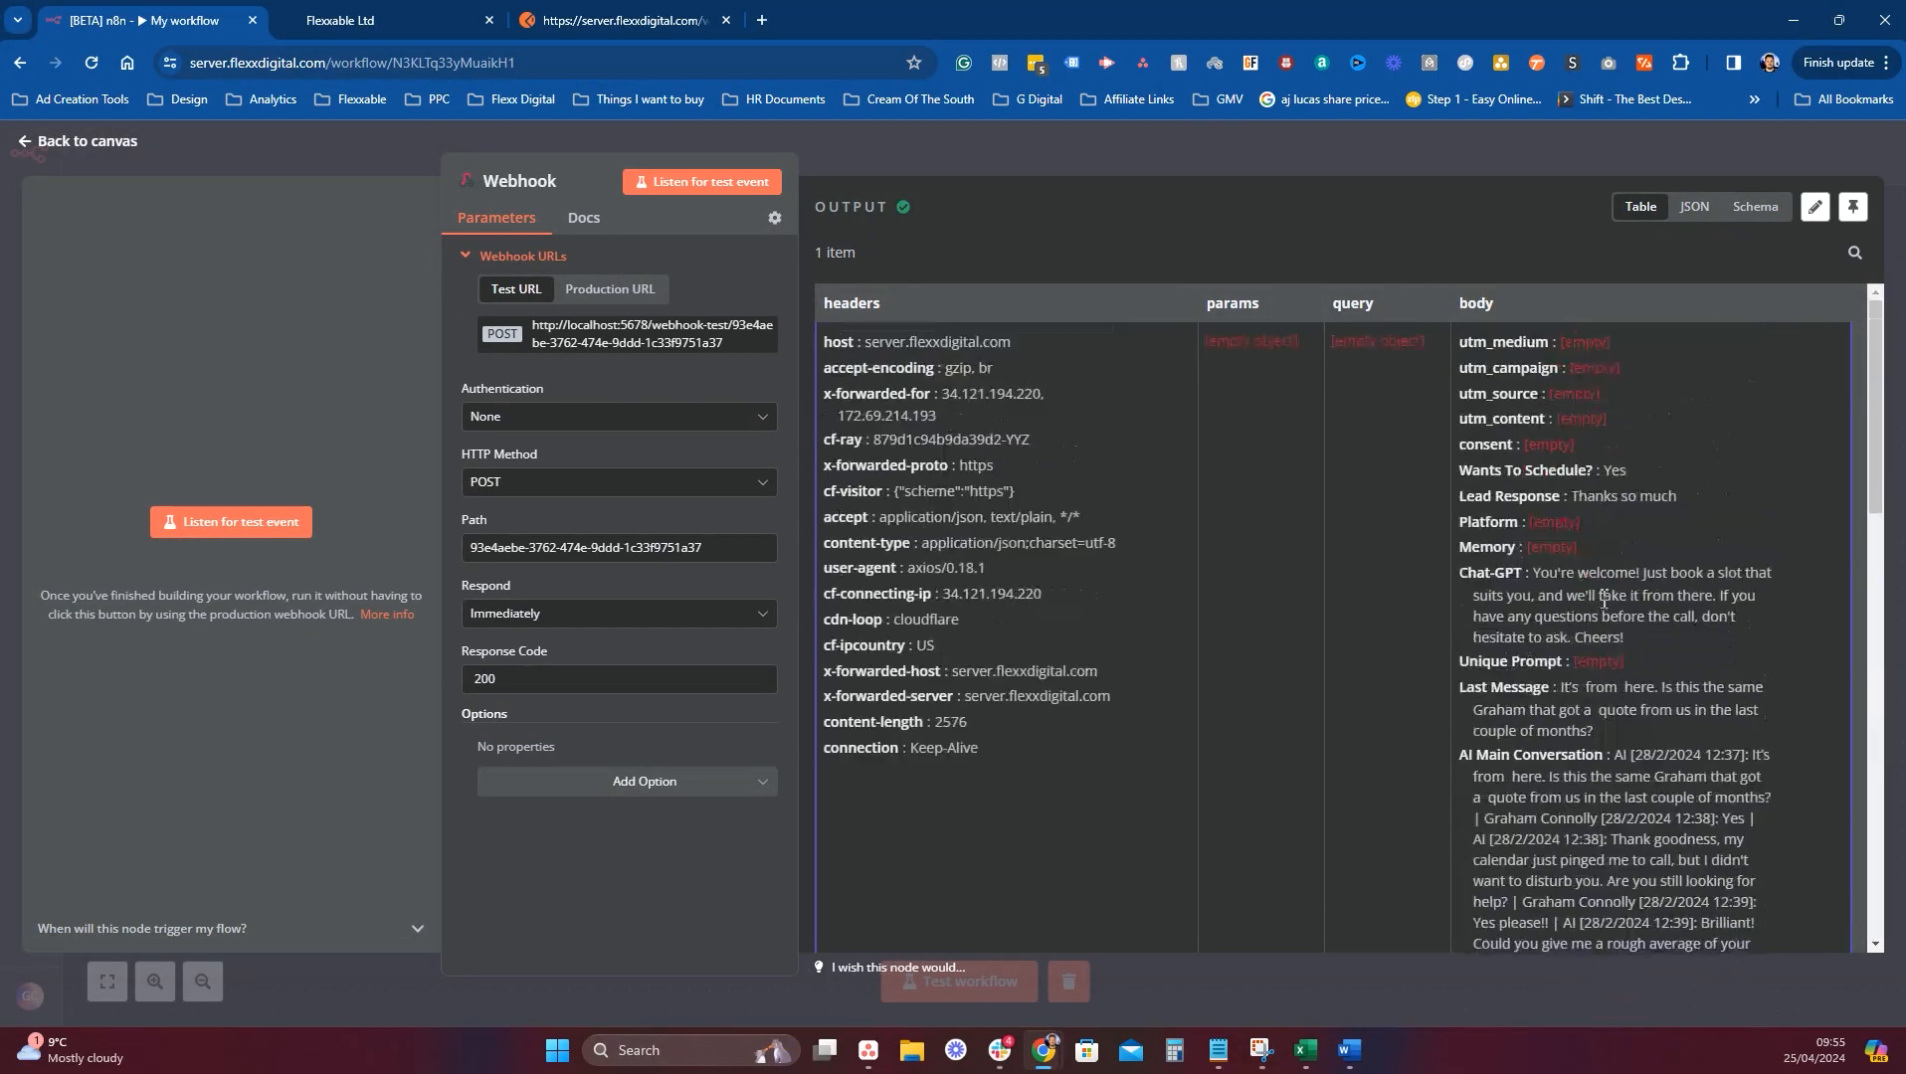
scroll(1727, 888, "down", 12)
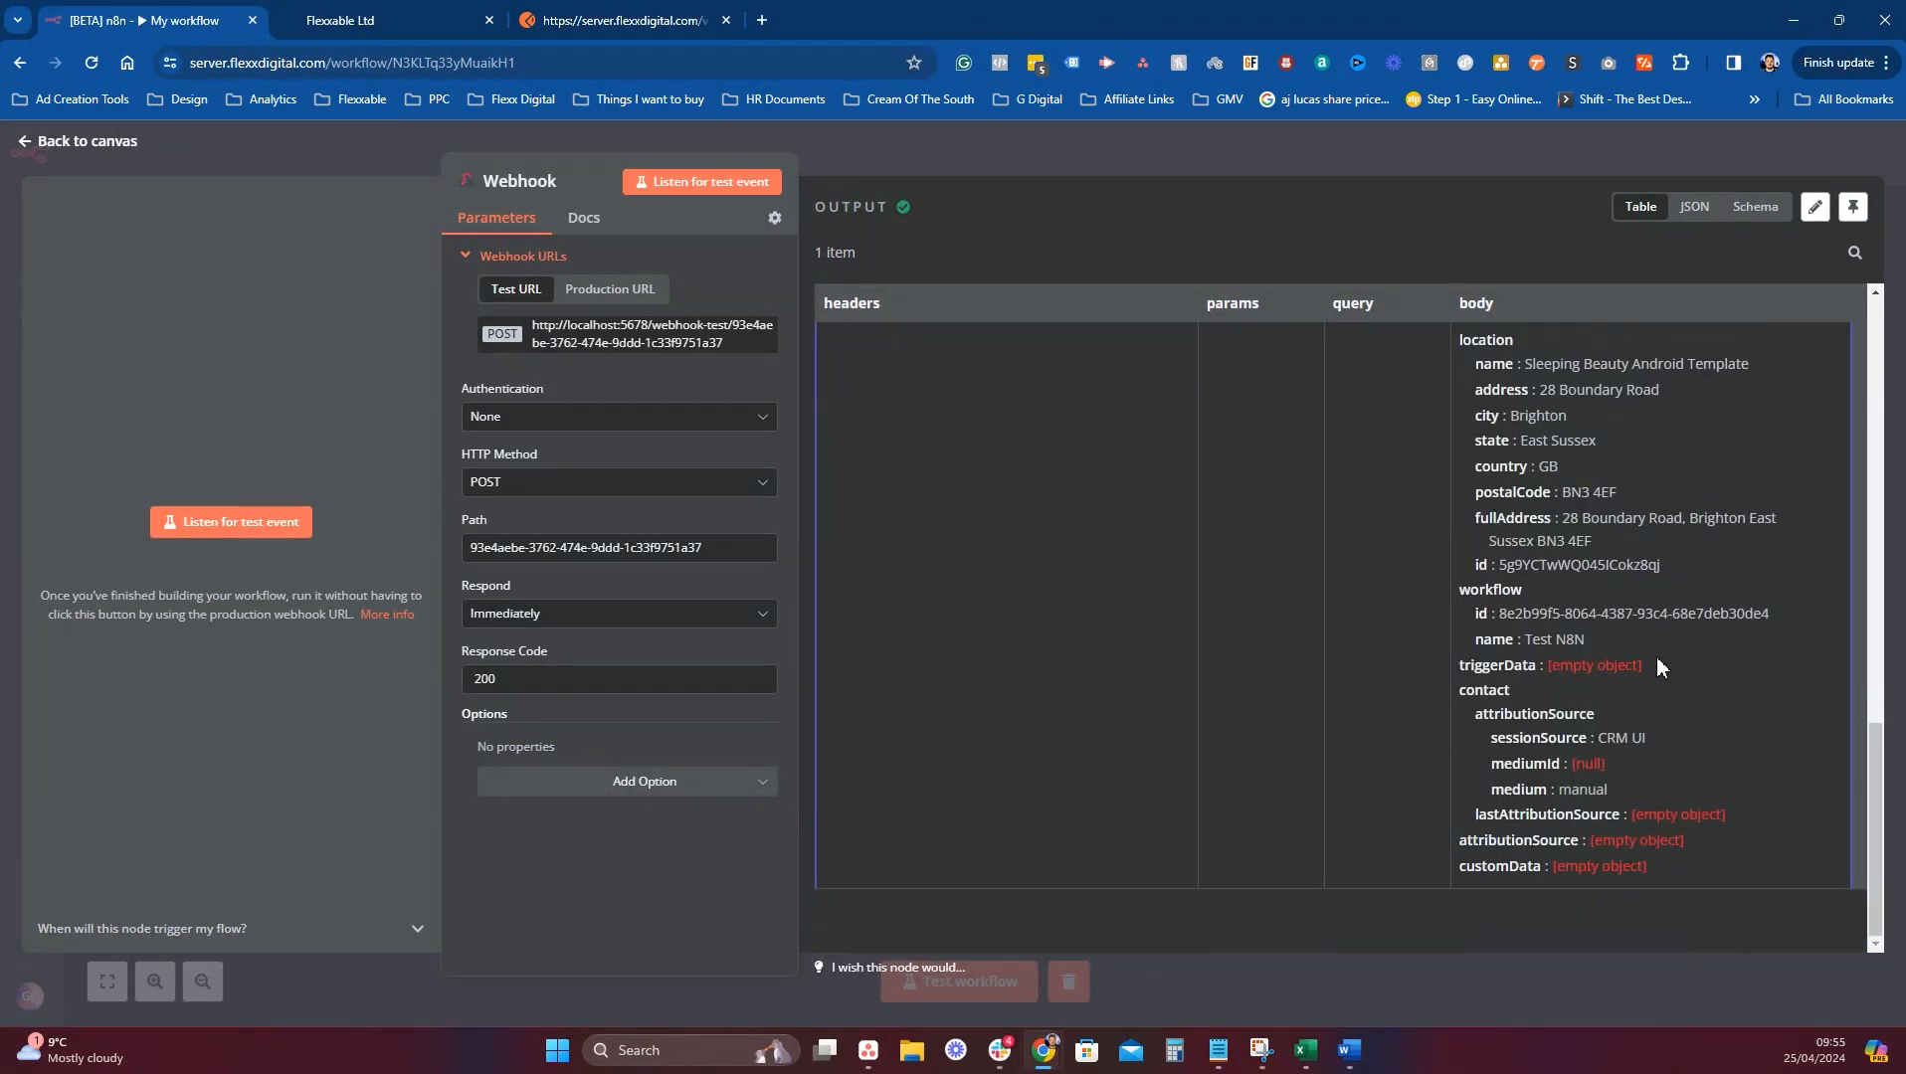
scroll(1656, 652, "up", 12)
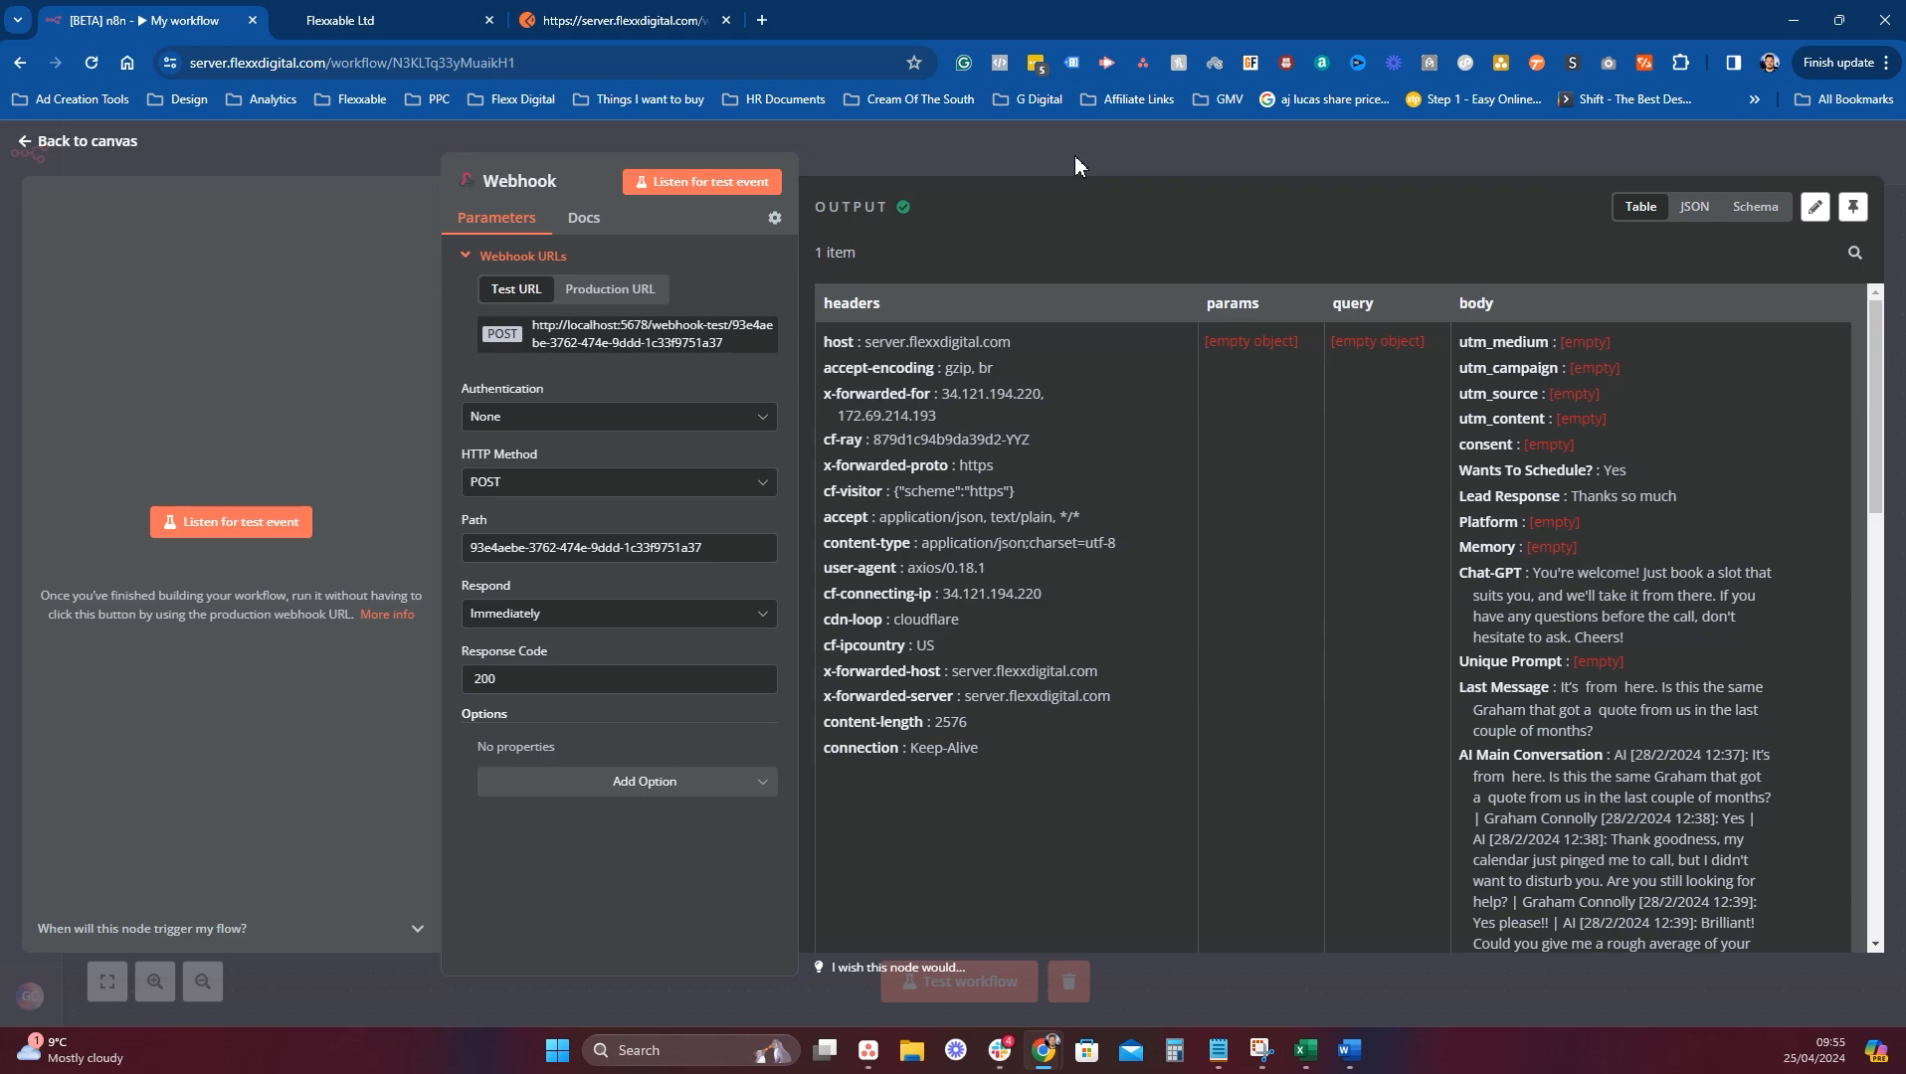
left_click(1231, 146)
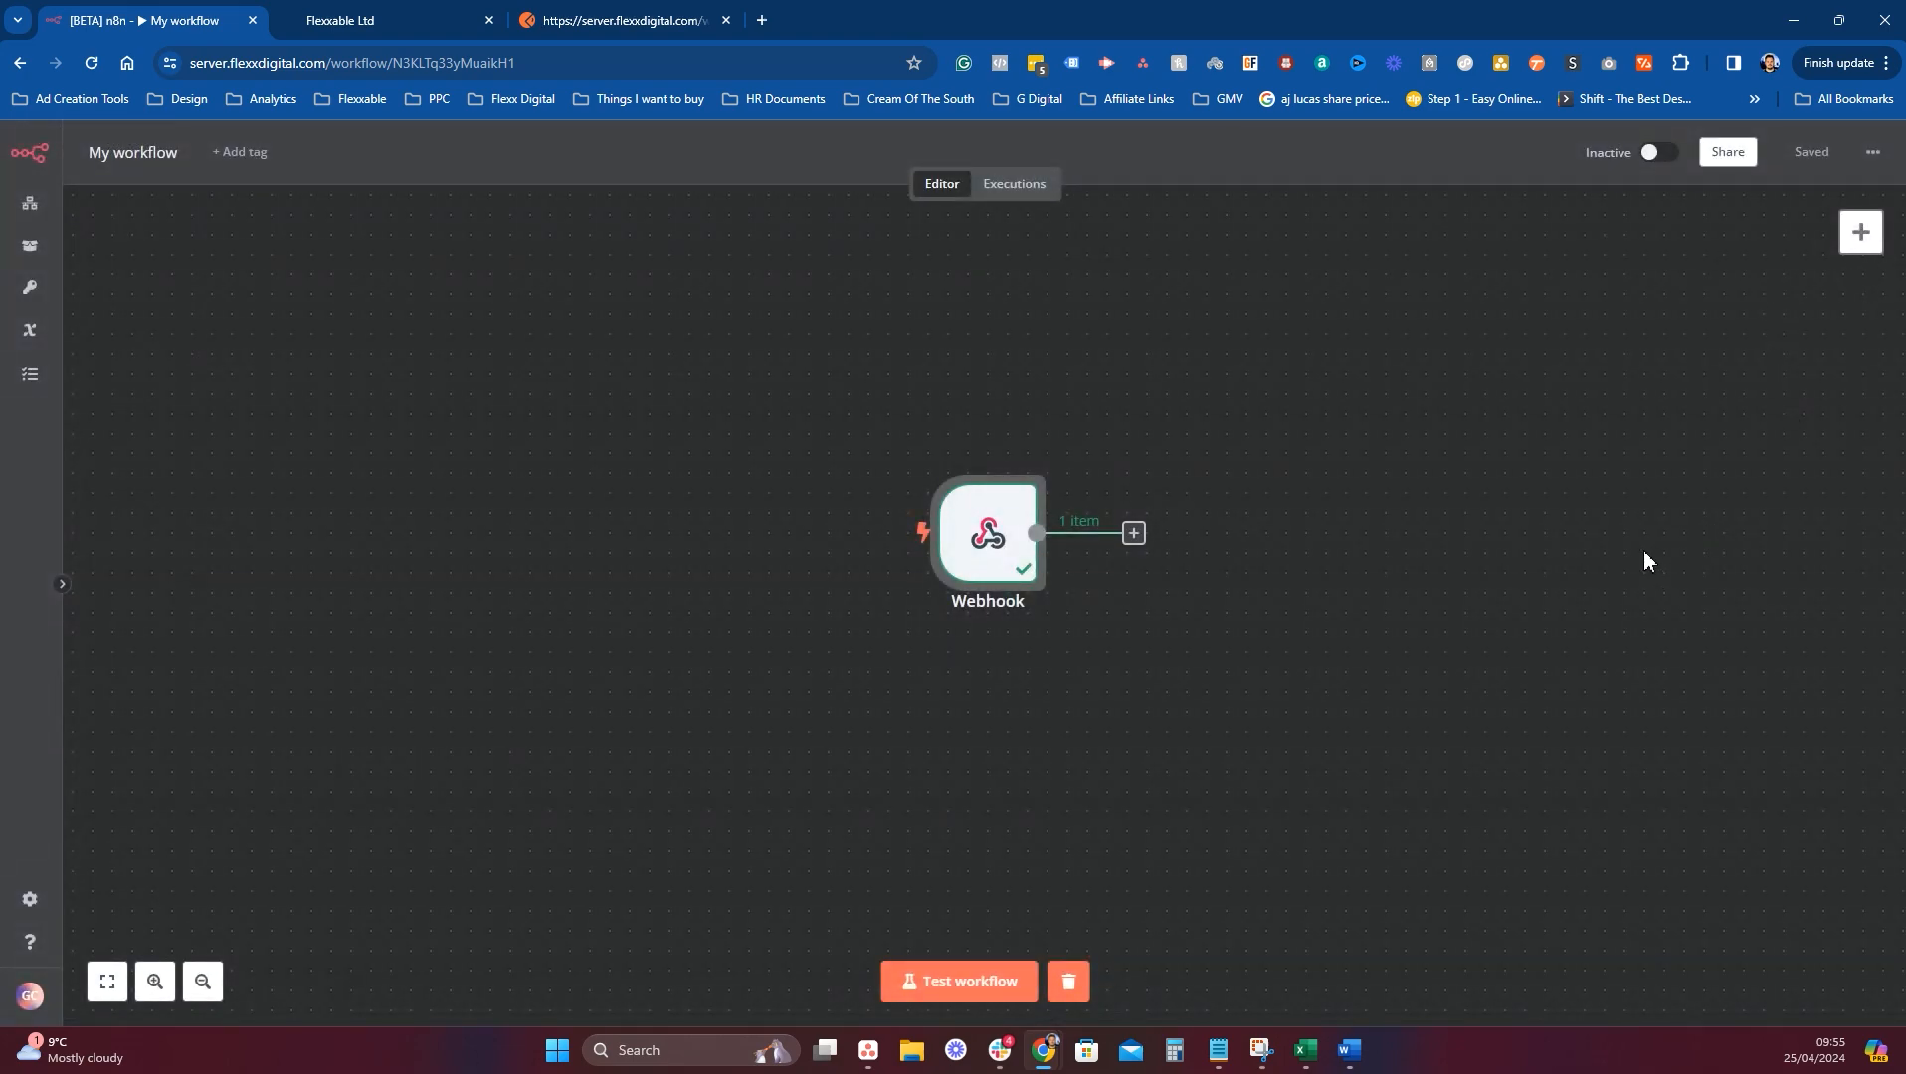
Add an HTTP Request node after the Webhook trigger by searching 'http'.
left_click(1133, 535)
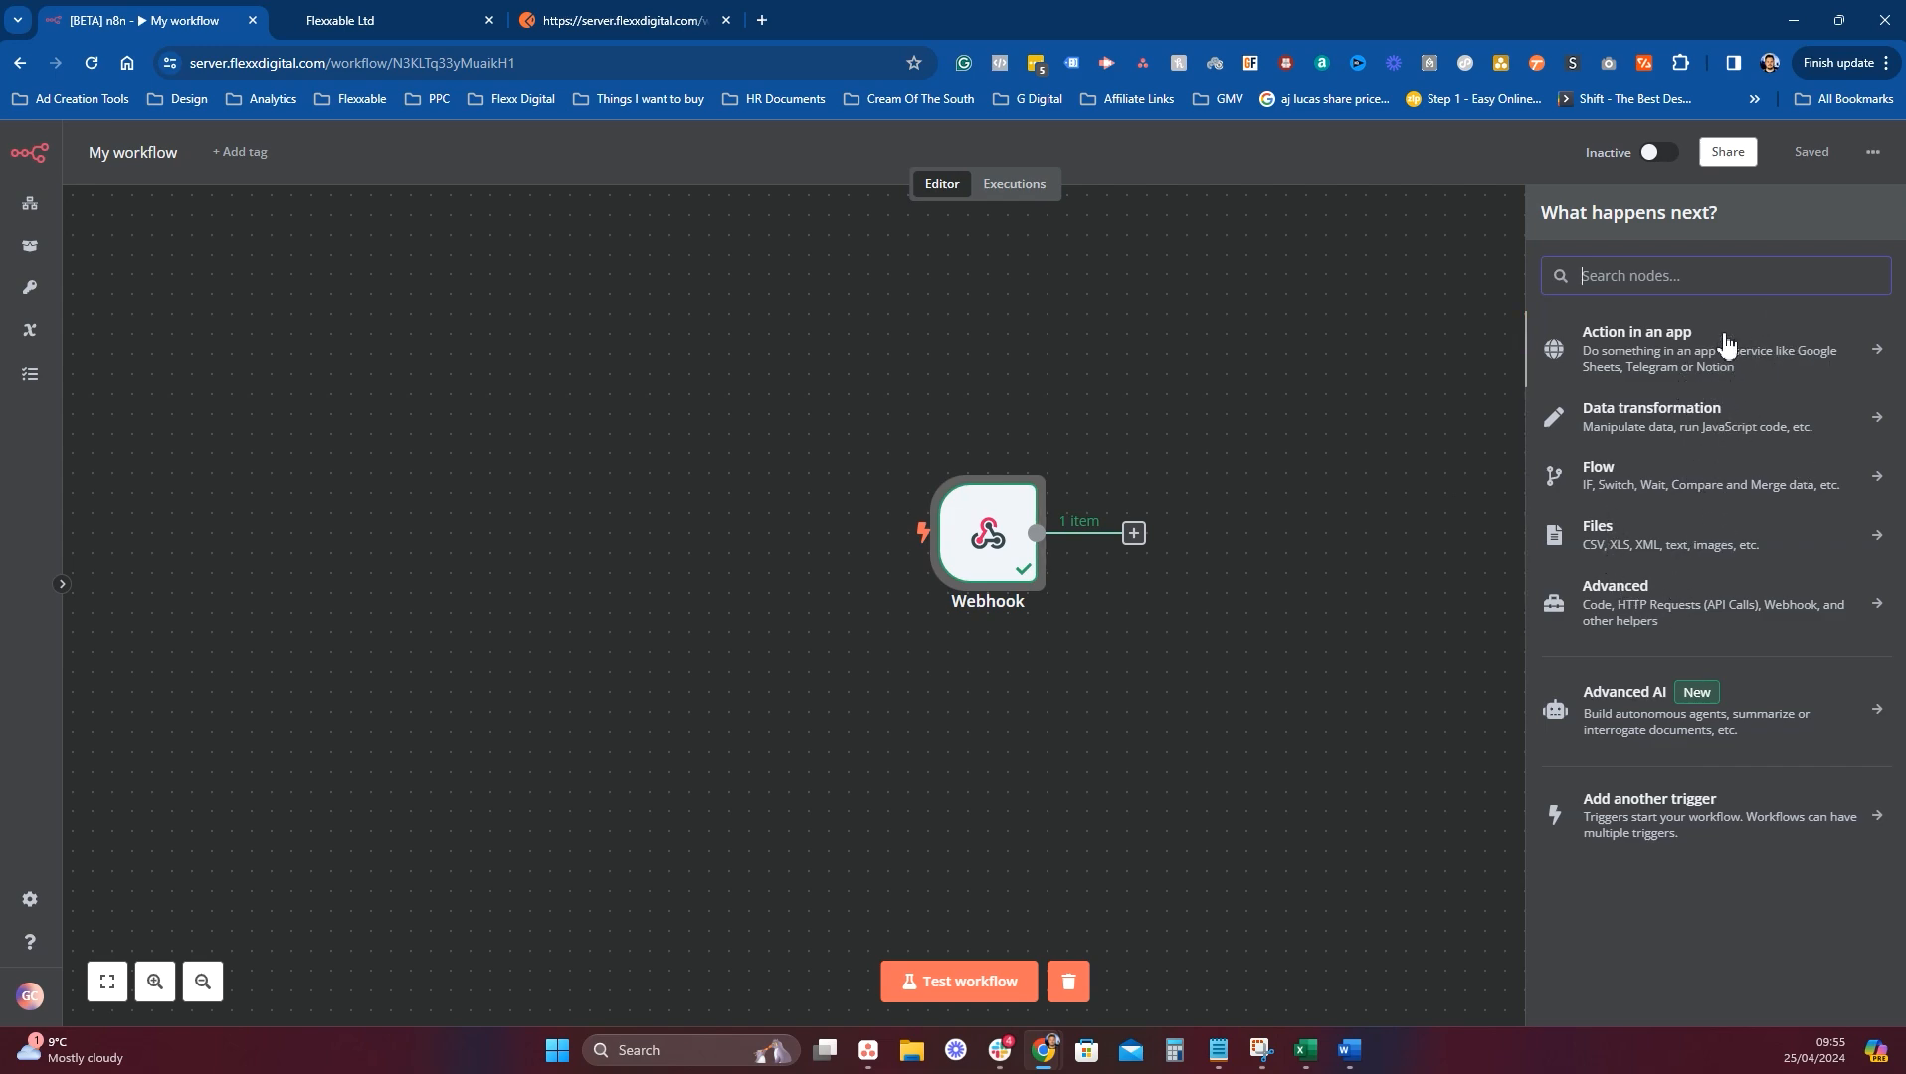
type("http")
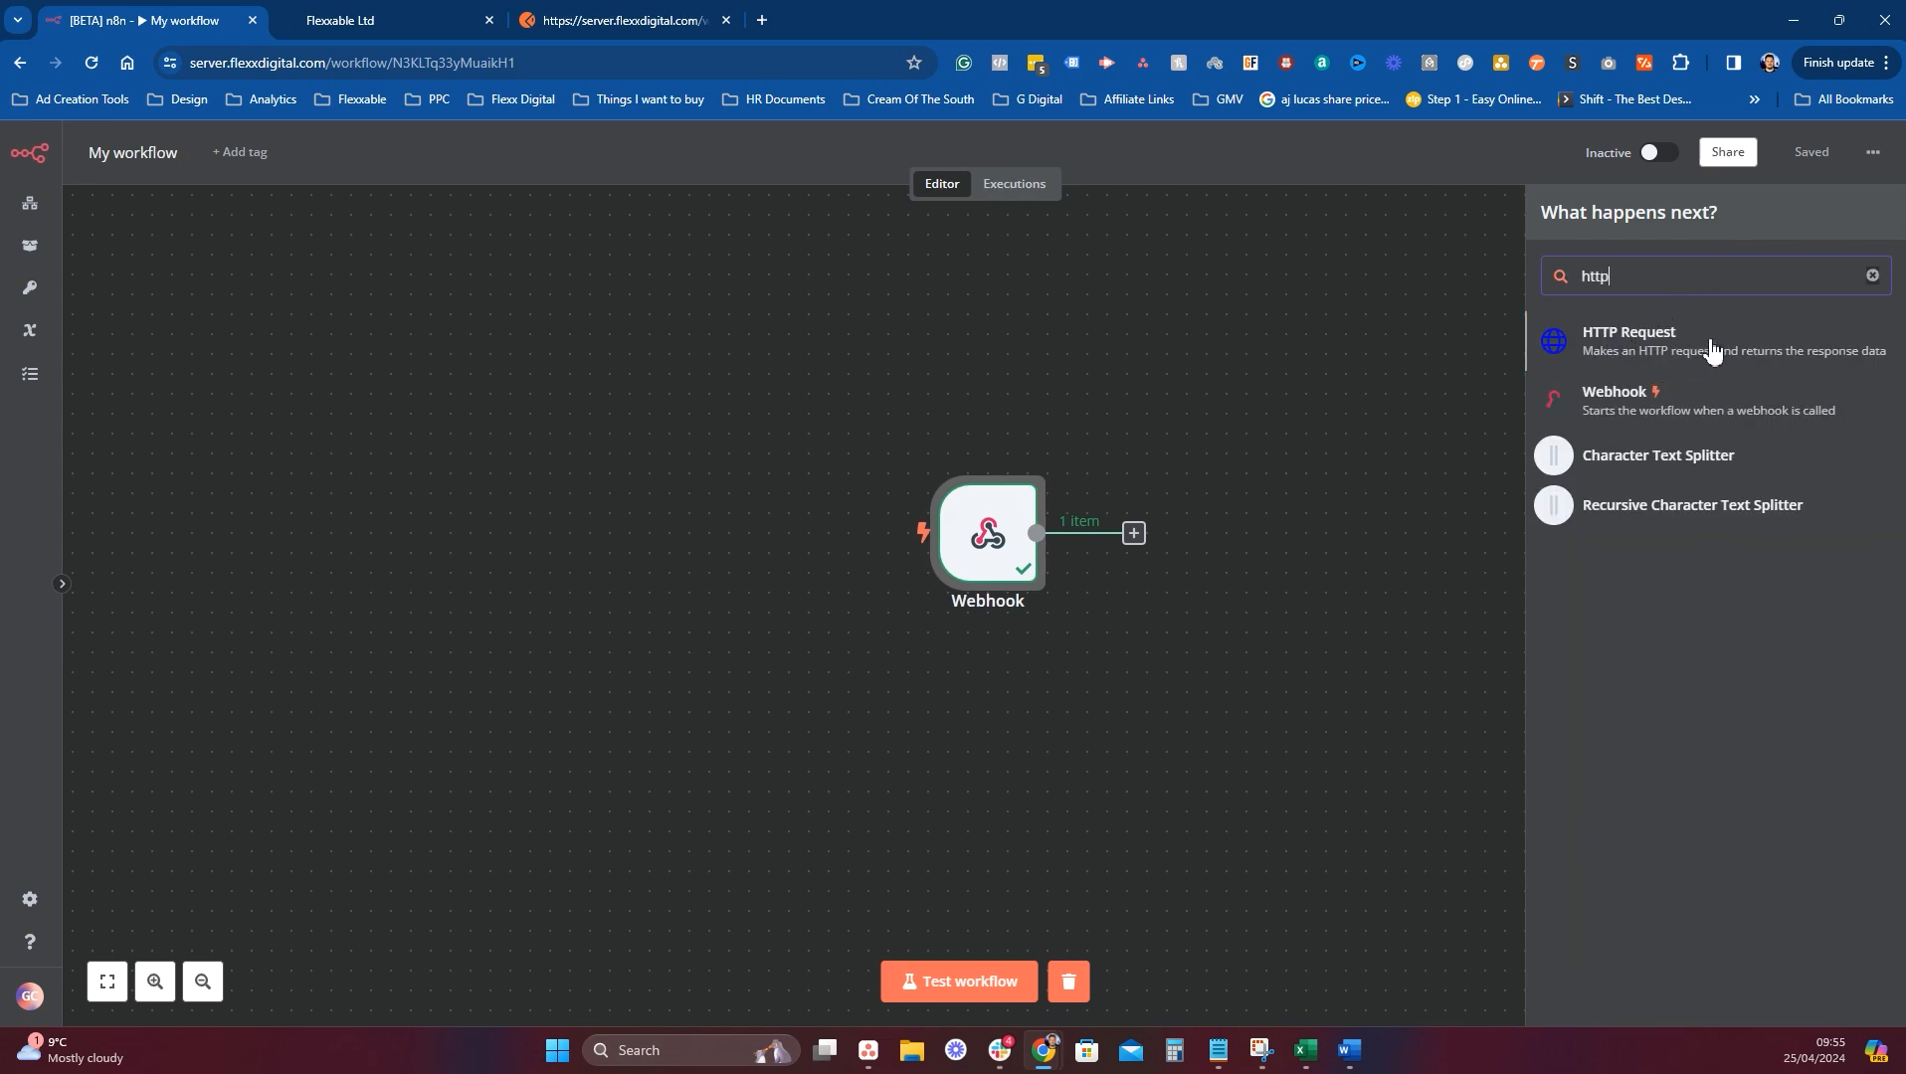
left_click(1672, 353)
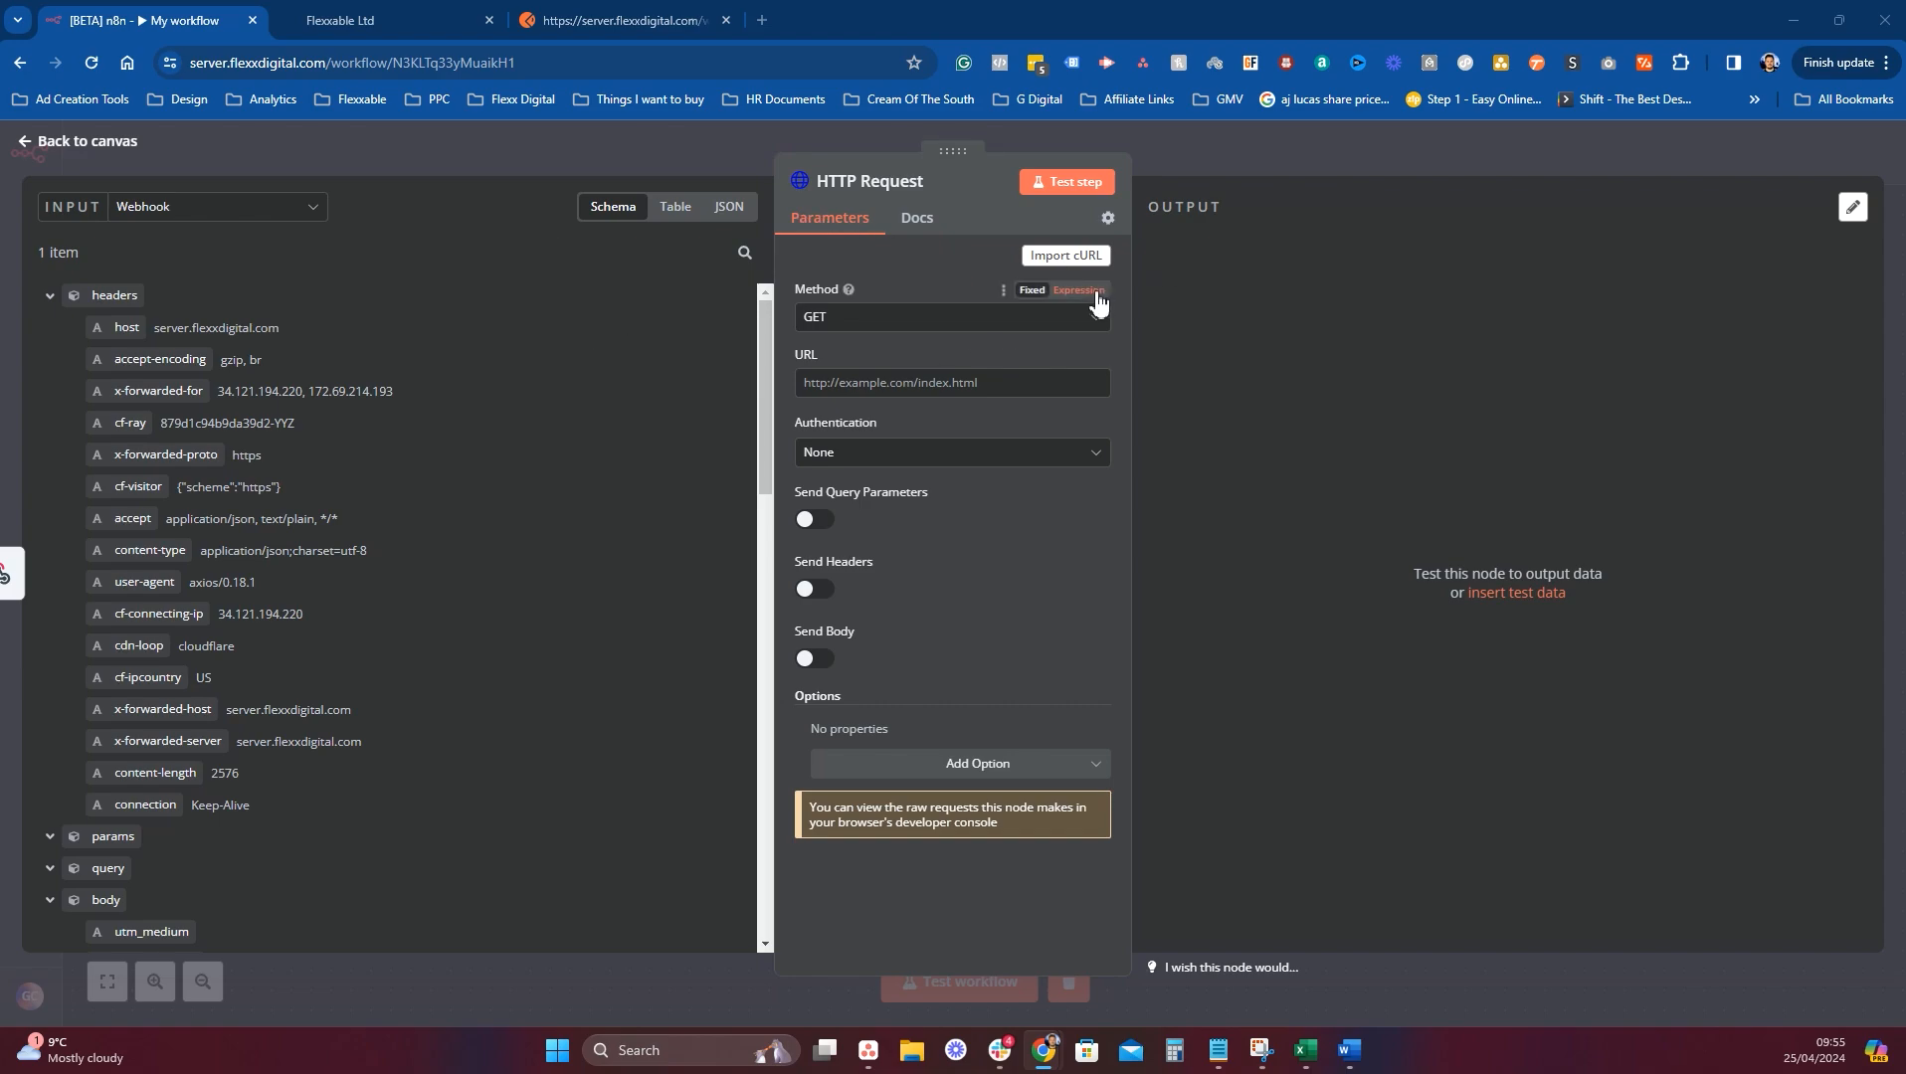
left_click(900, 335)
left_click(850, 537)
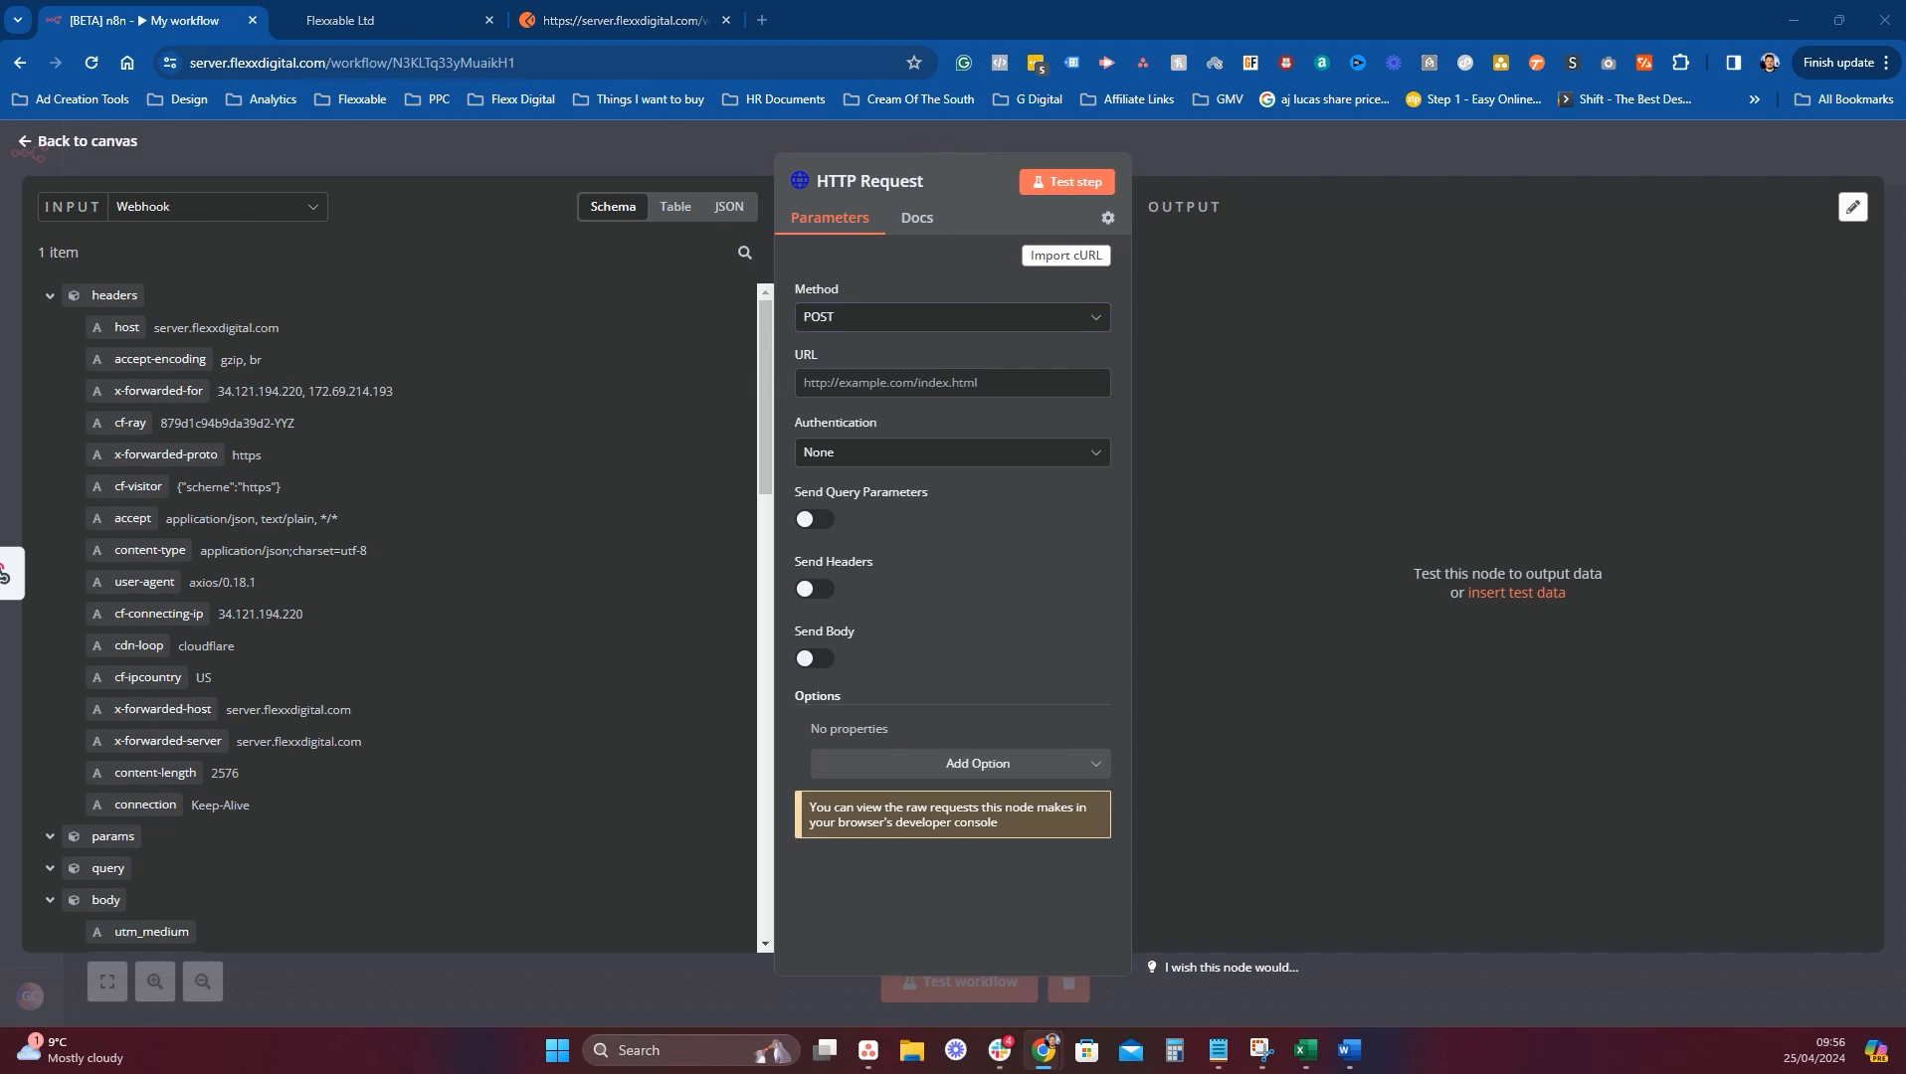
left_click(953, 383)
type("https://rest.gohighlevel.com/v1/contacts")
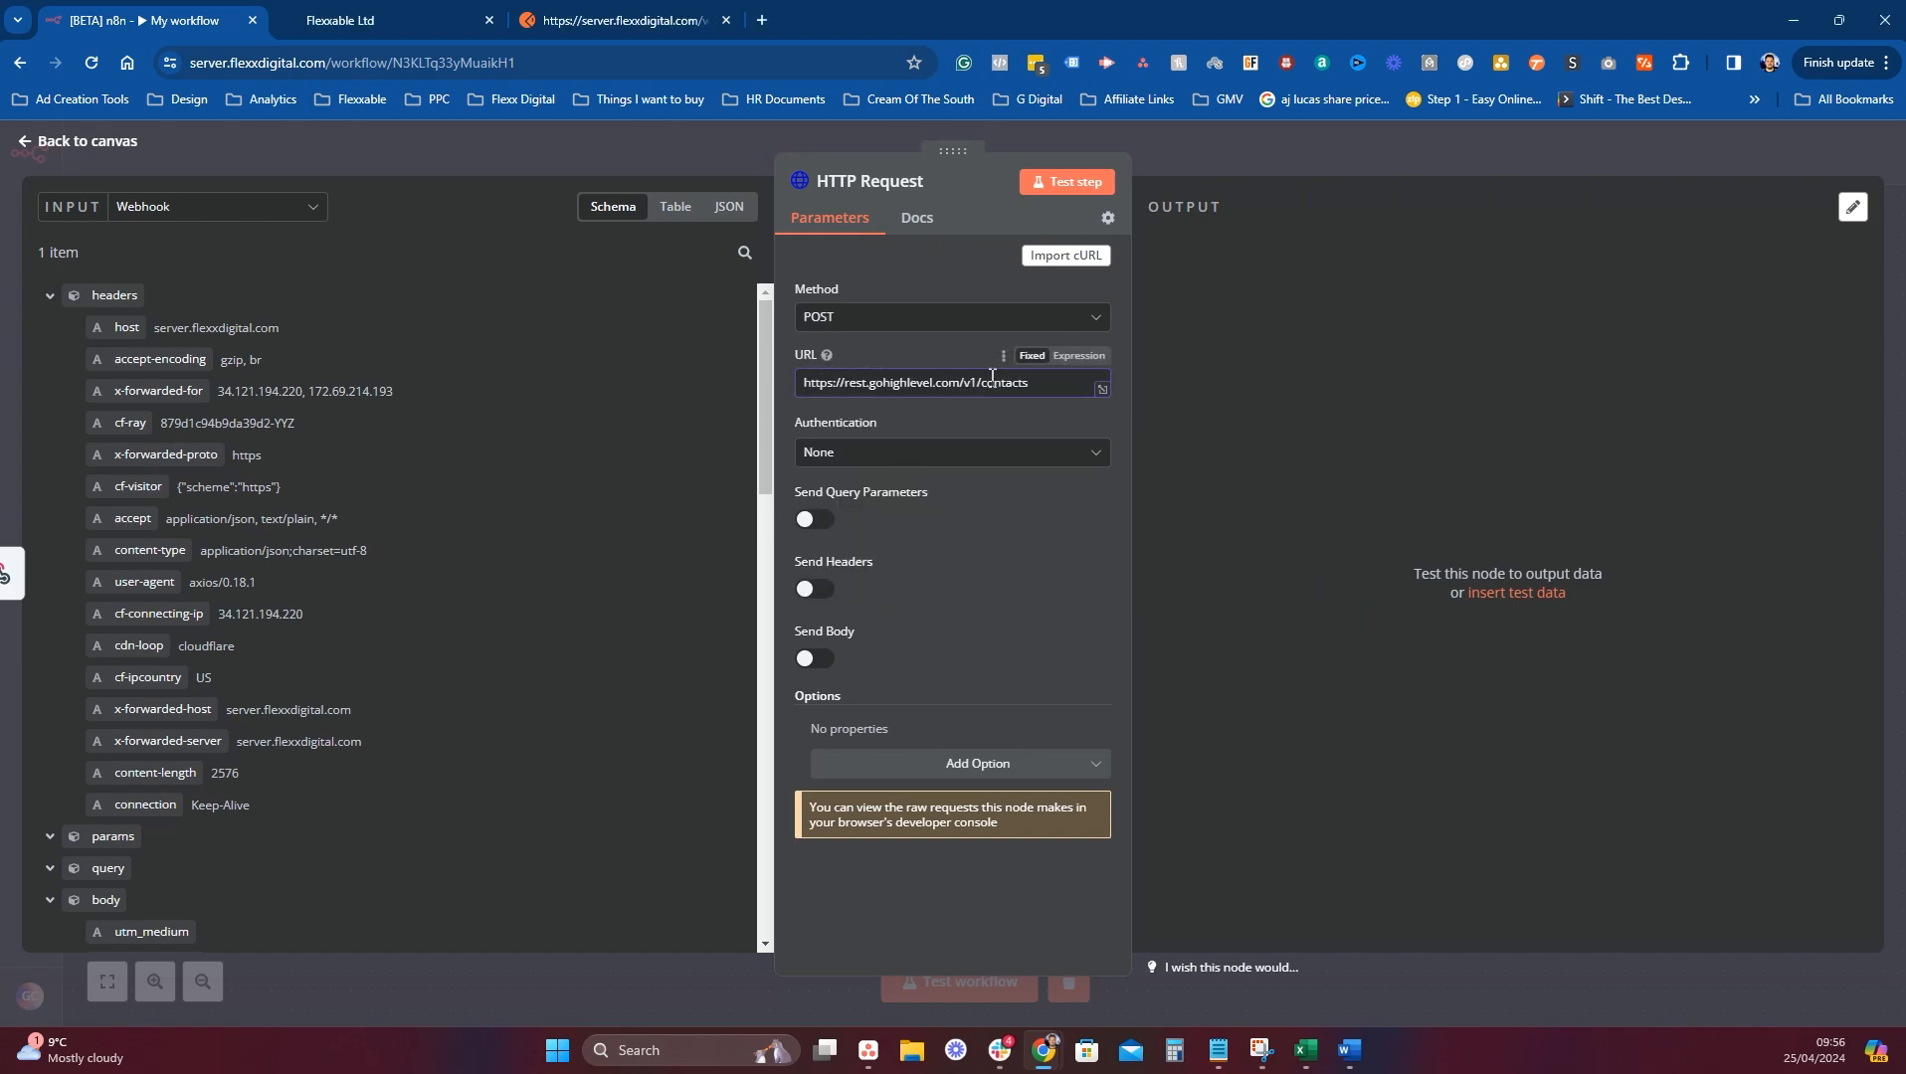
left_click(963, 454)
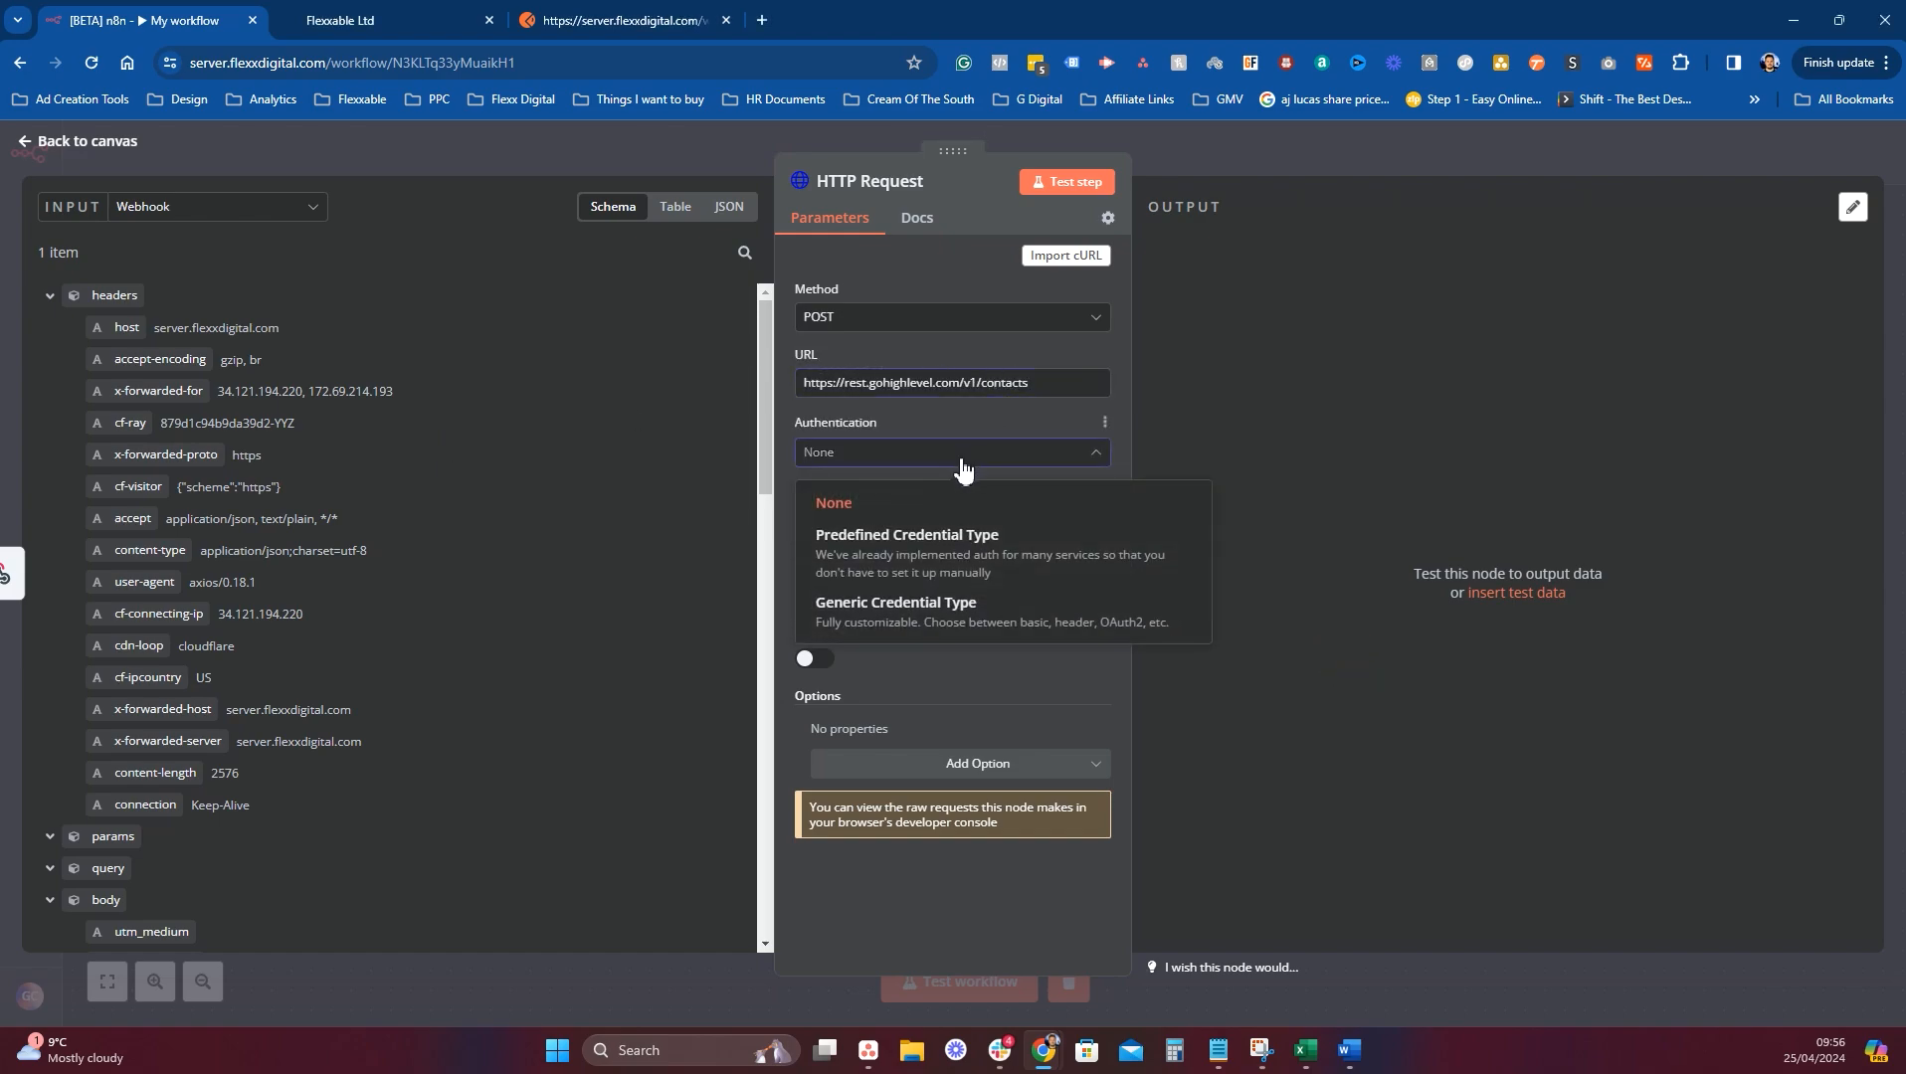
left_click(1359, 636)
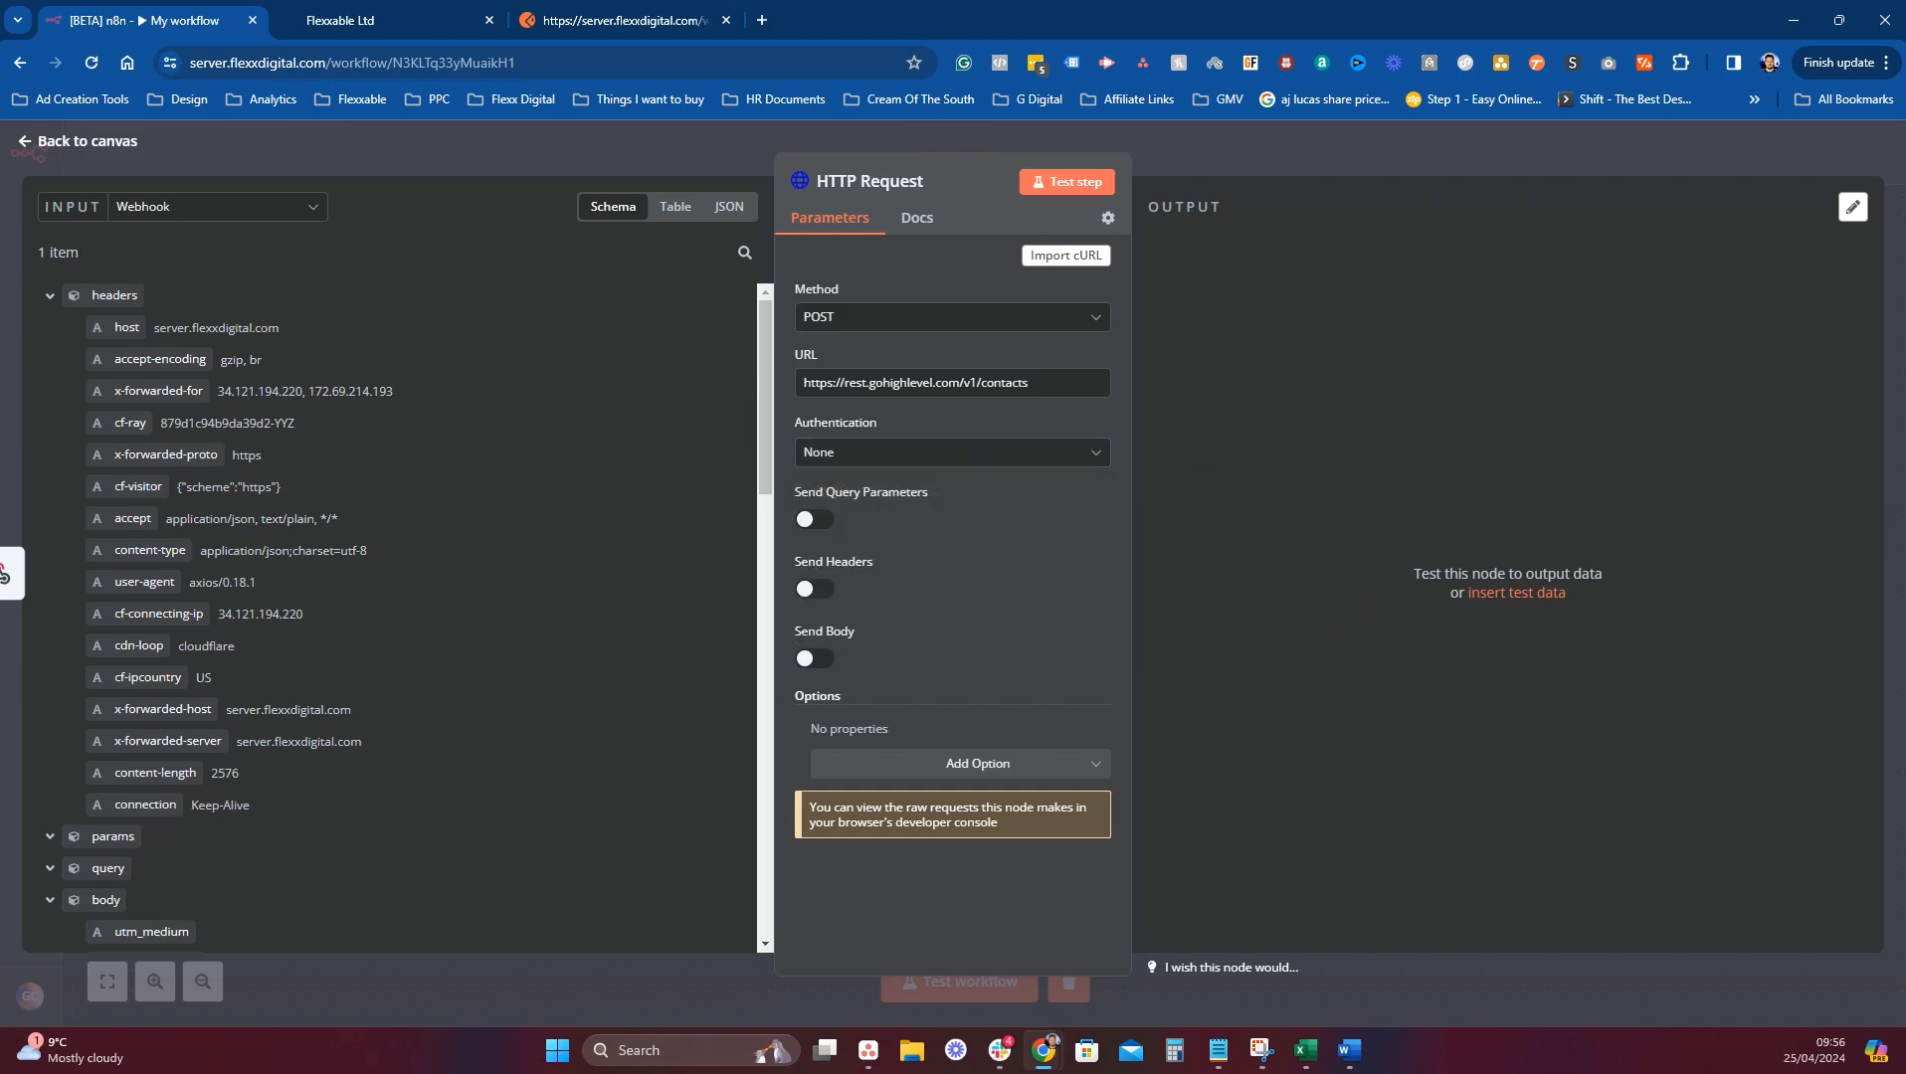
Enable headers and add an Authorization header whose value begins with 'Bearer'.
left_click(812, 589)
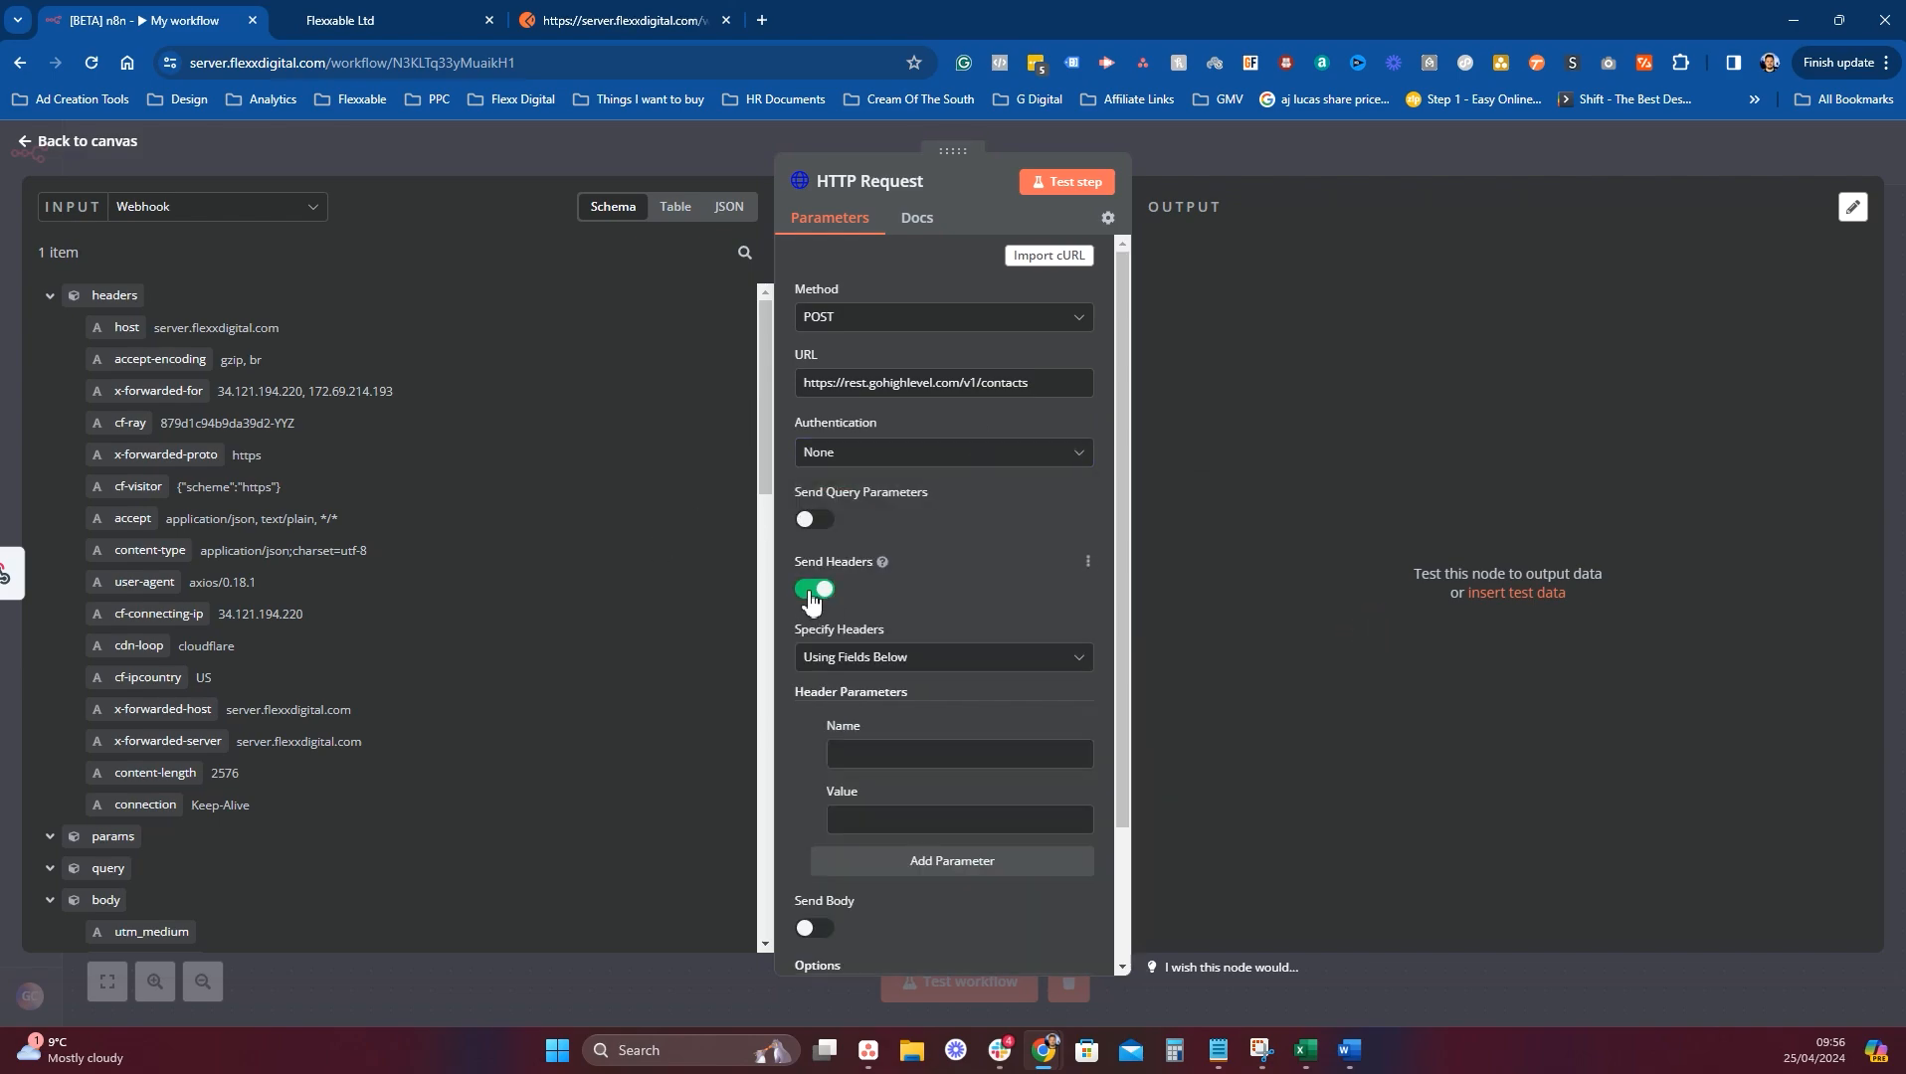
scroll(836, 657, "down", 2)
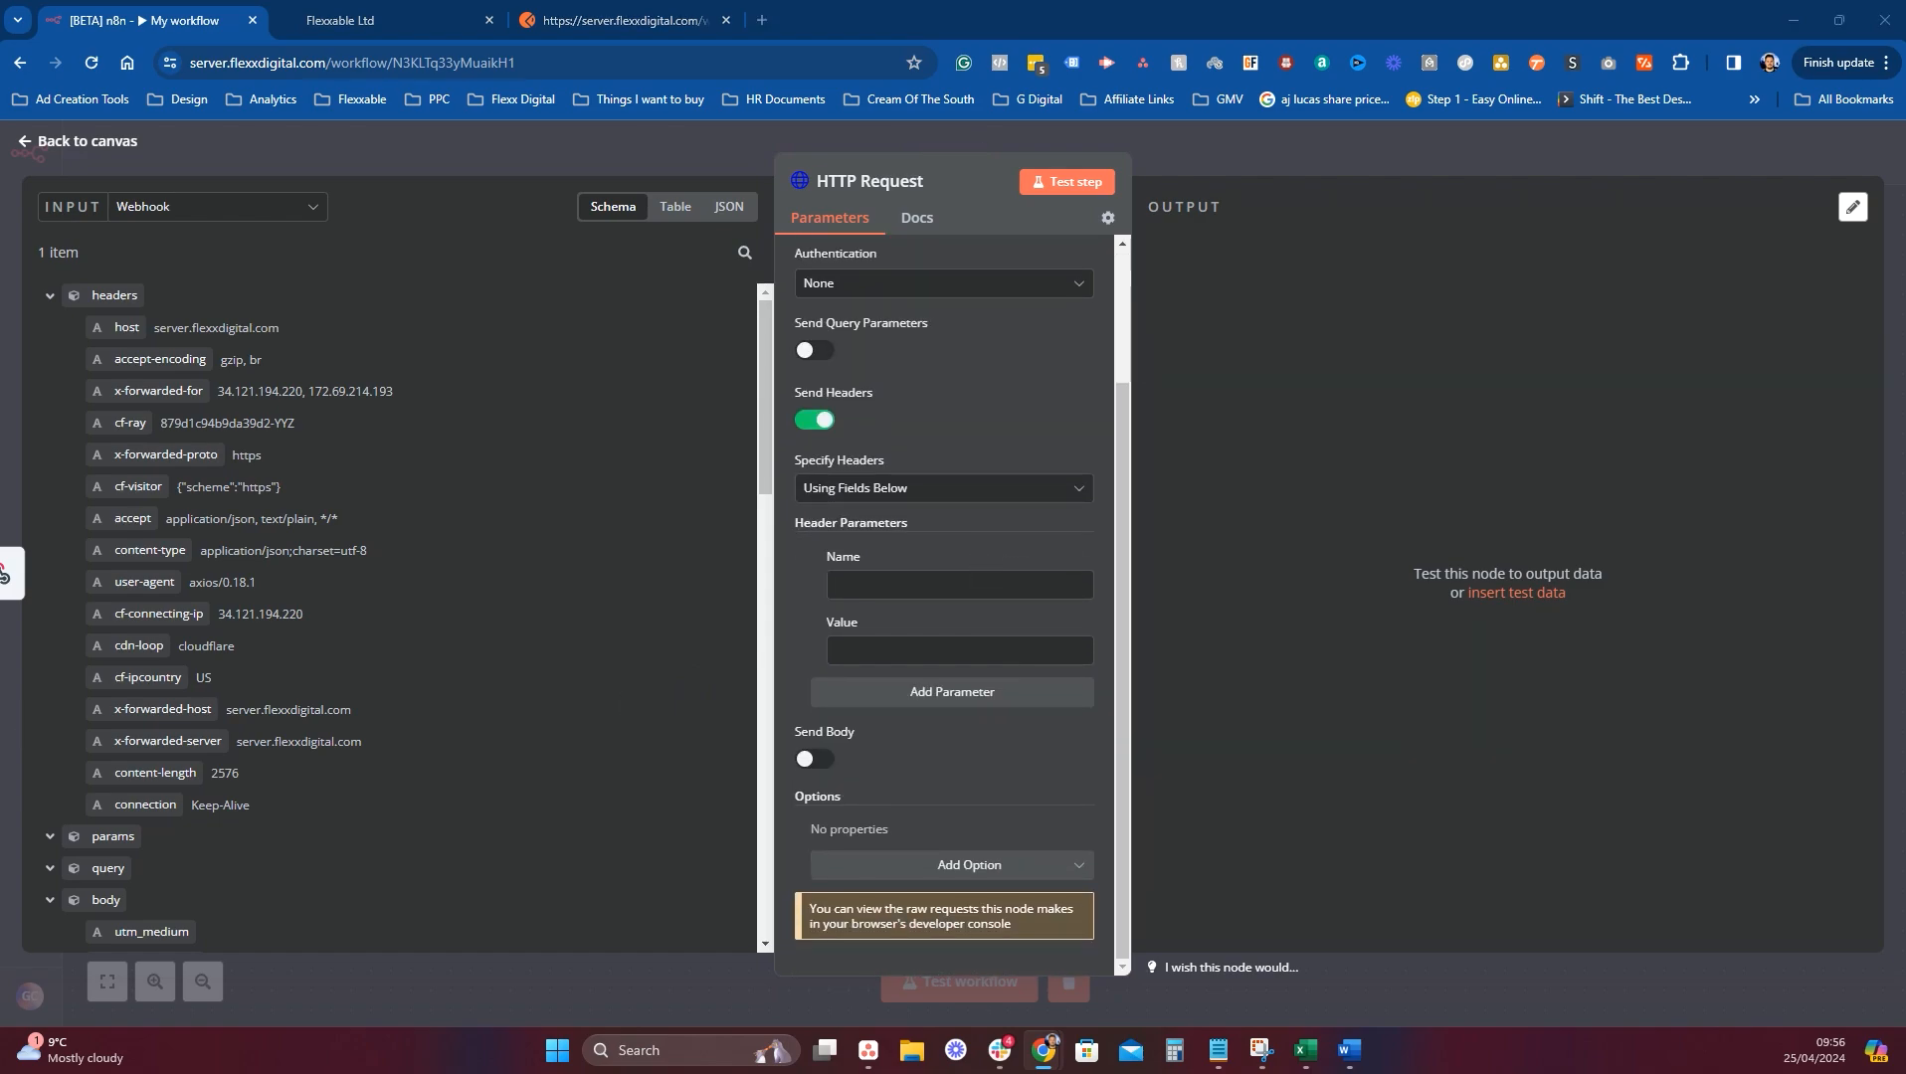
left_click(841, 585)
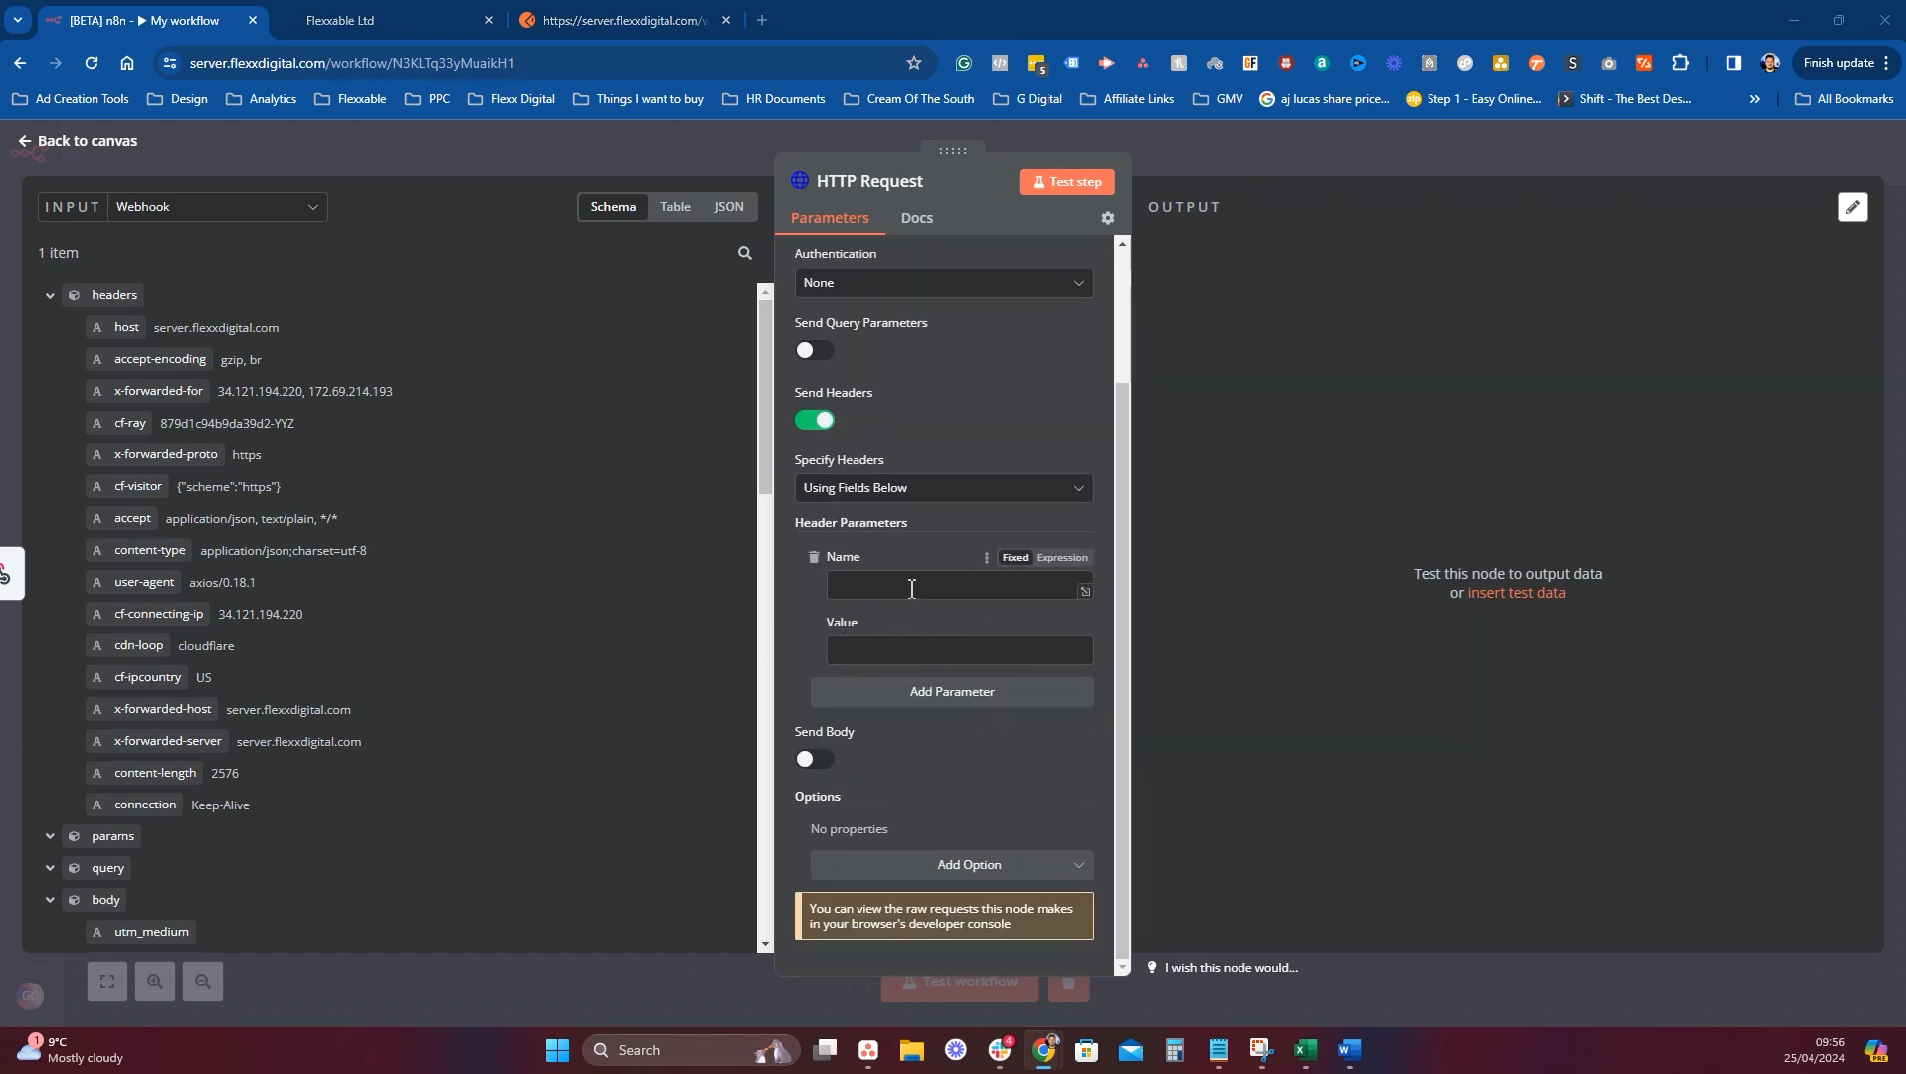
type("Authorization")
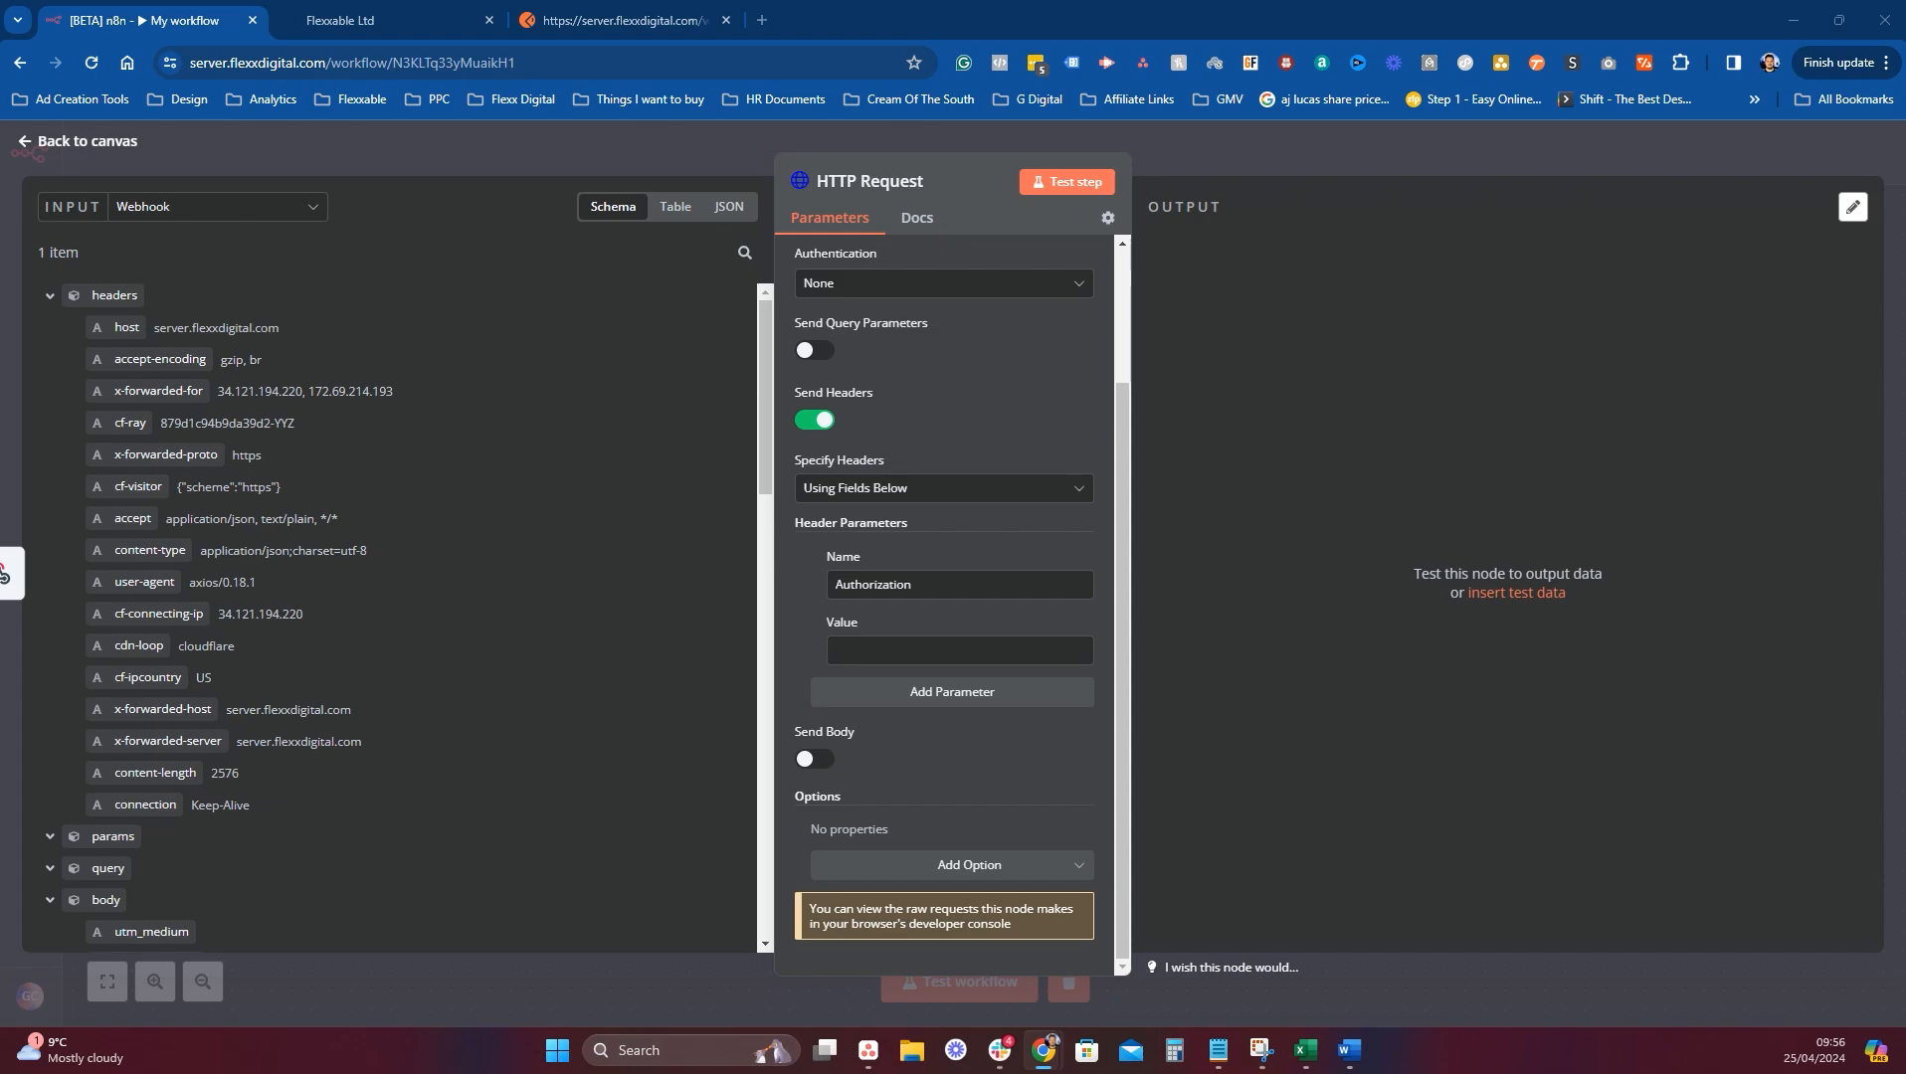
left_click(923, 658)
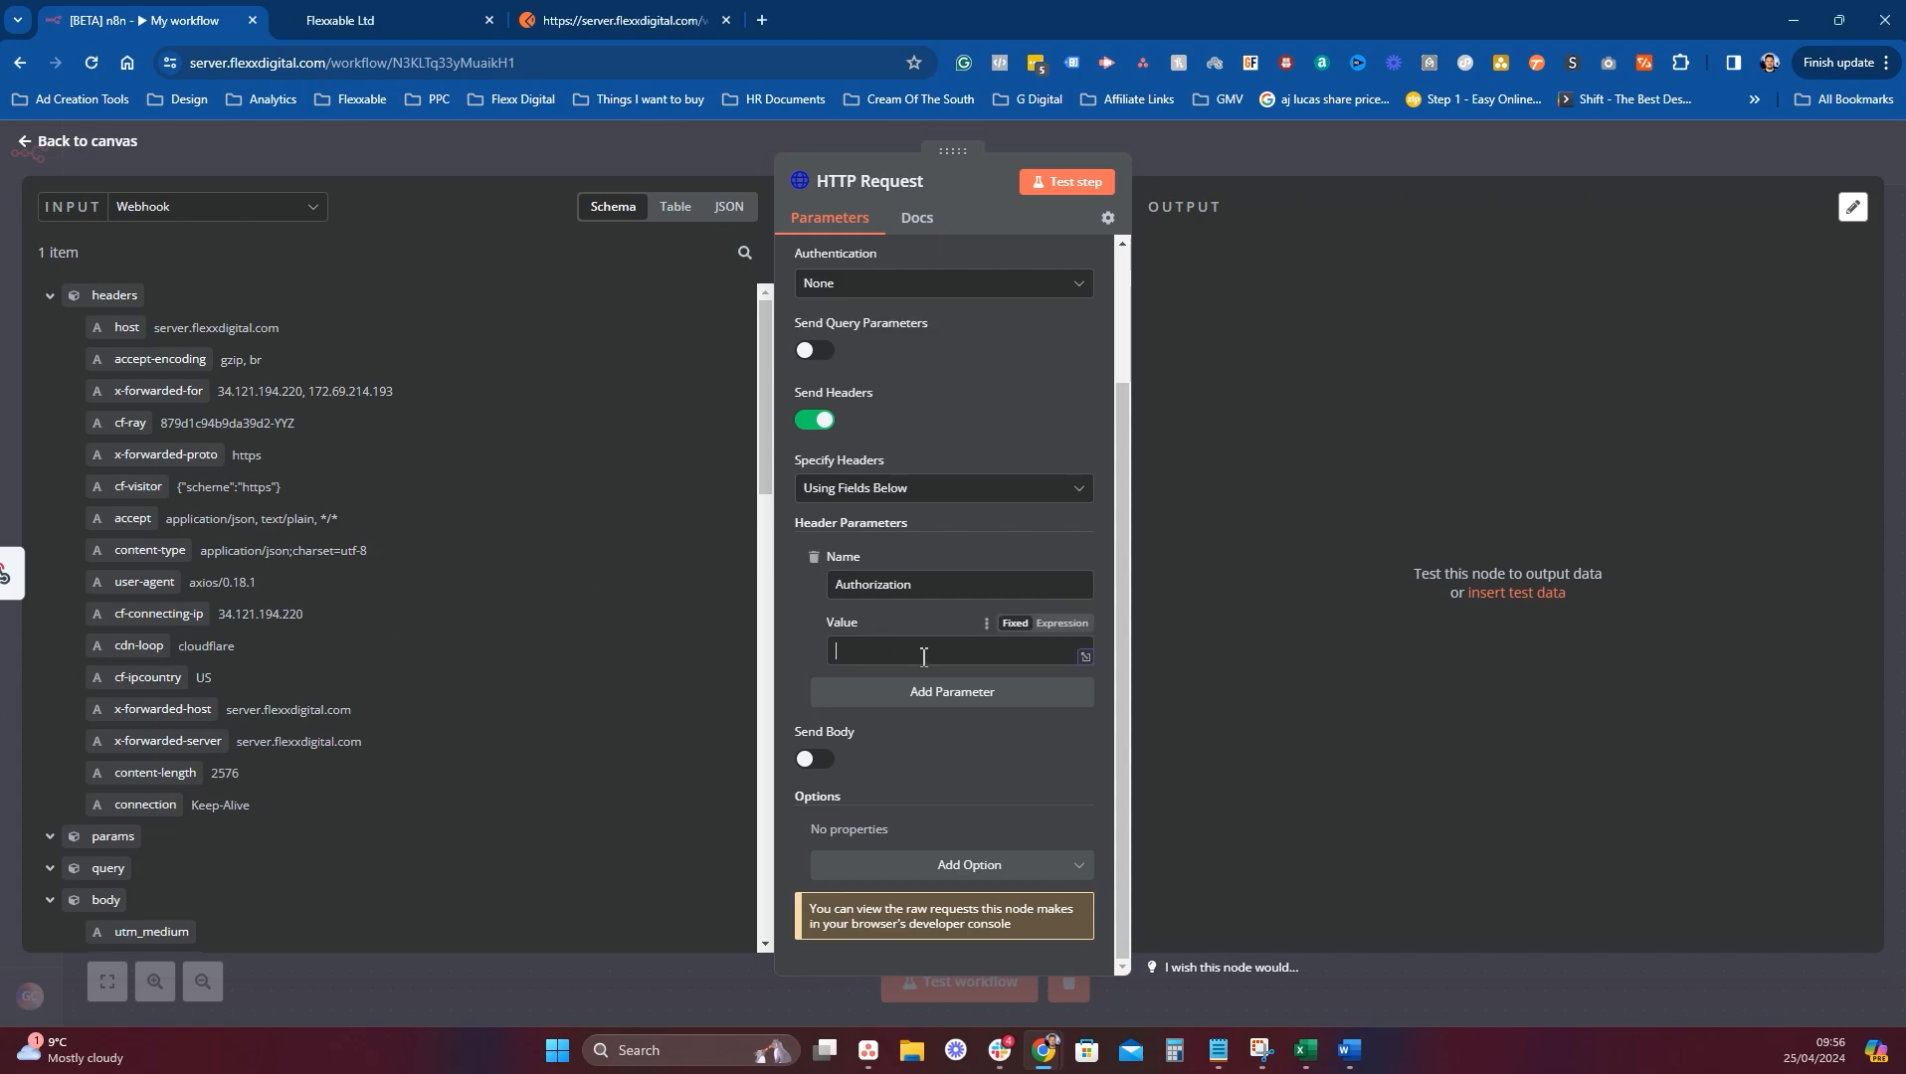
type("Bearer")
In GoHighLevel, dismiss the automation prompt and copy the location API key from Business Profile settings.
left_click(353, 22)
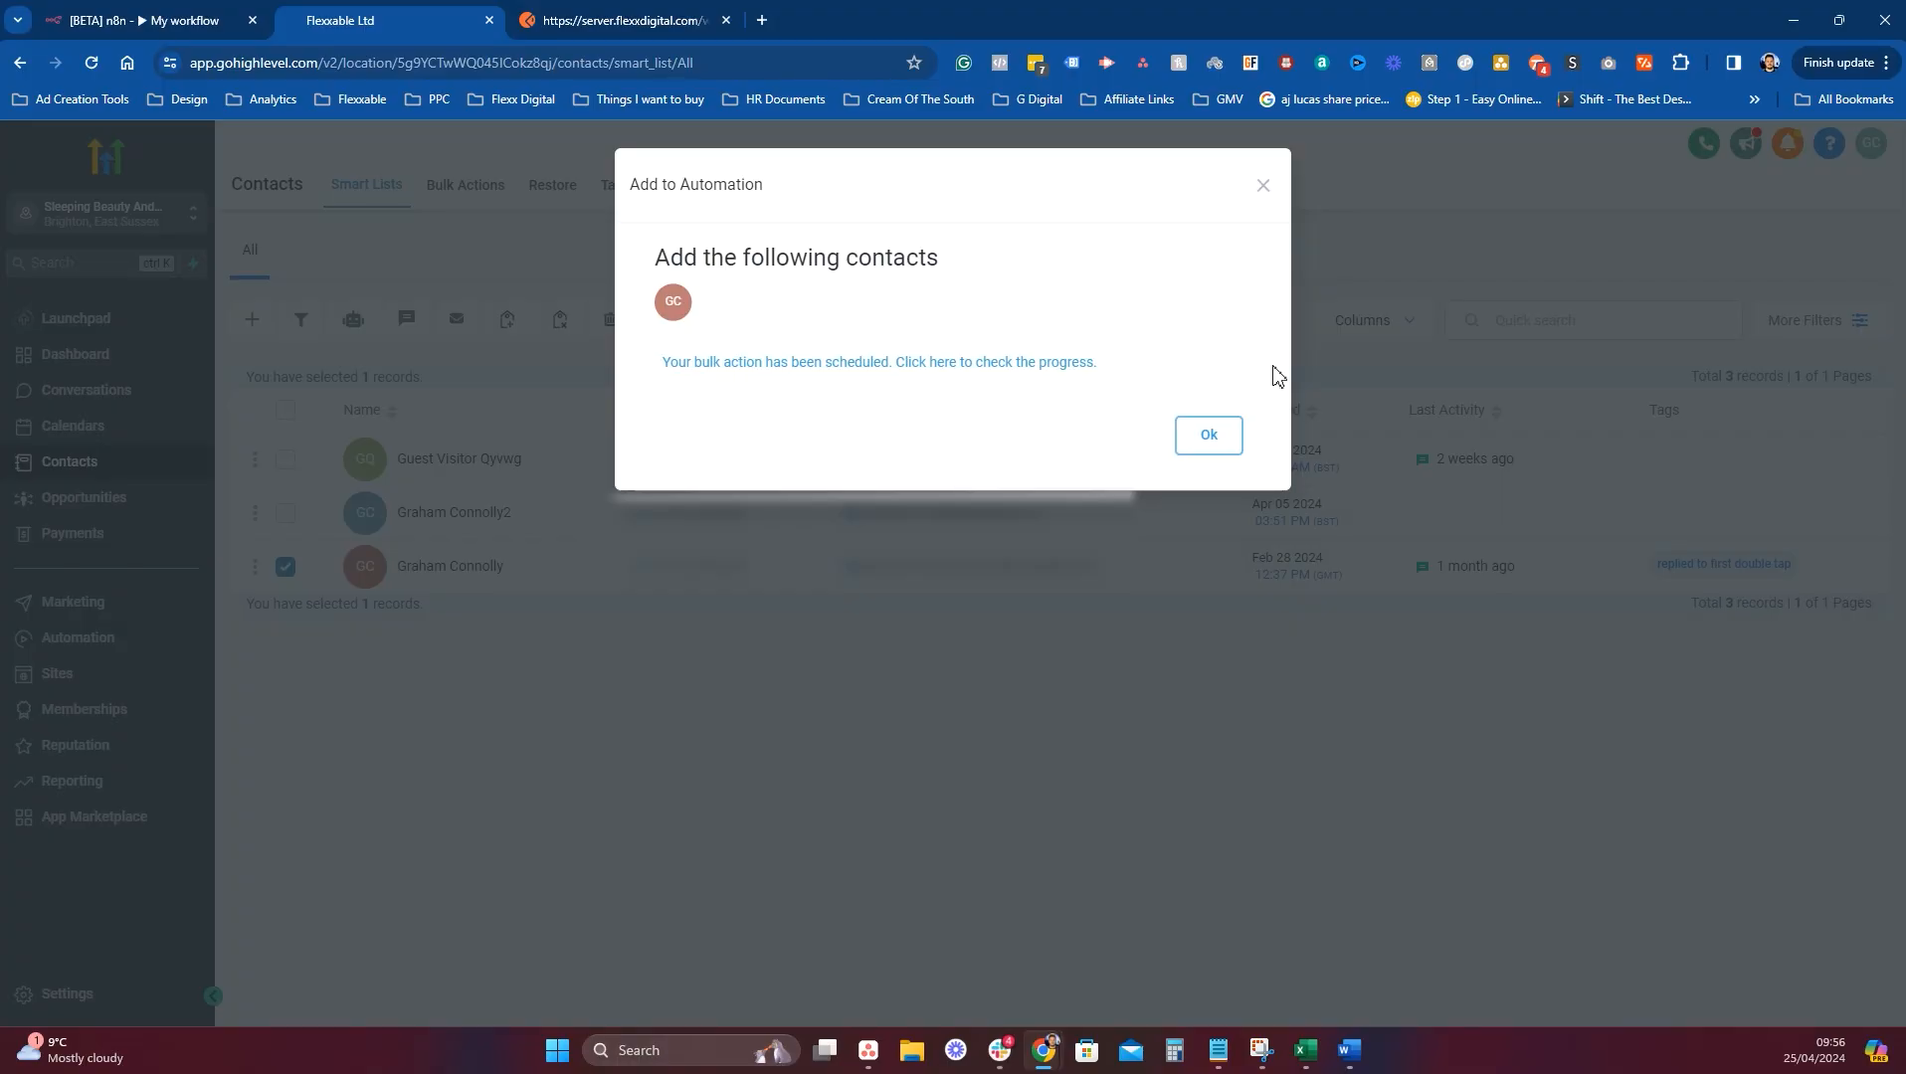
left_click(1209, 435)
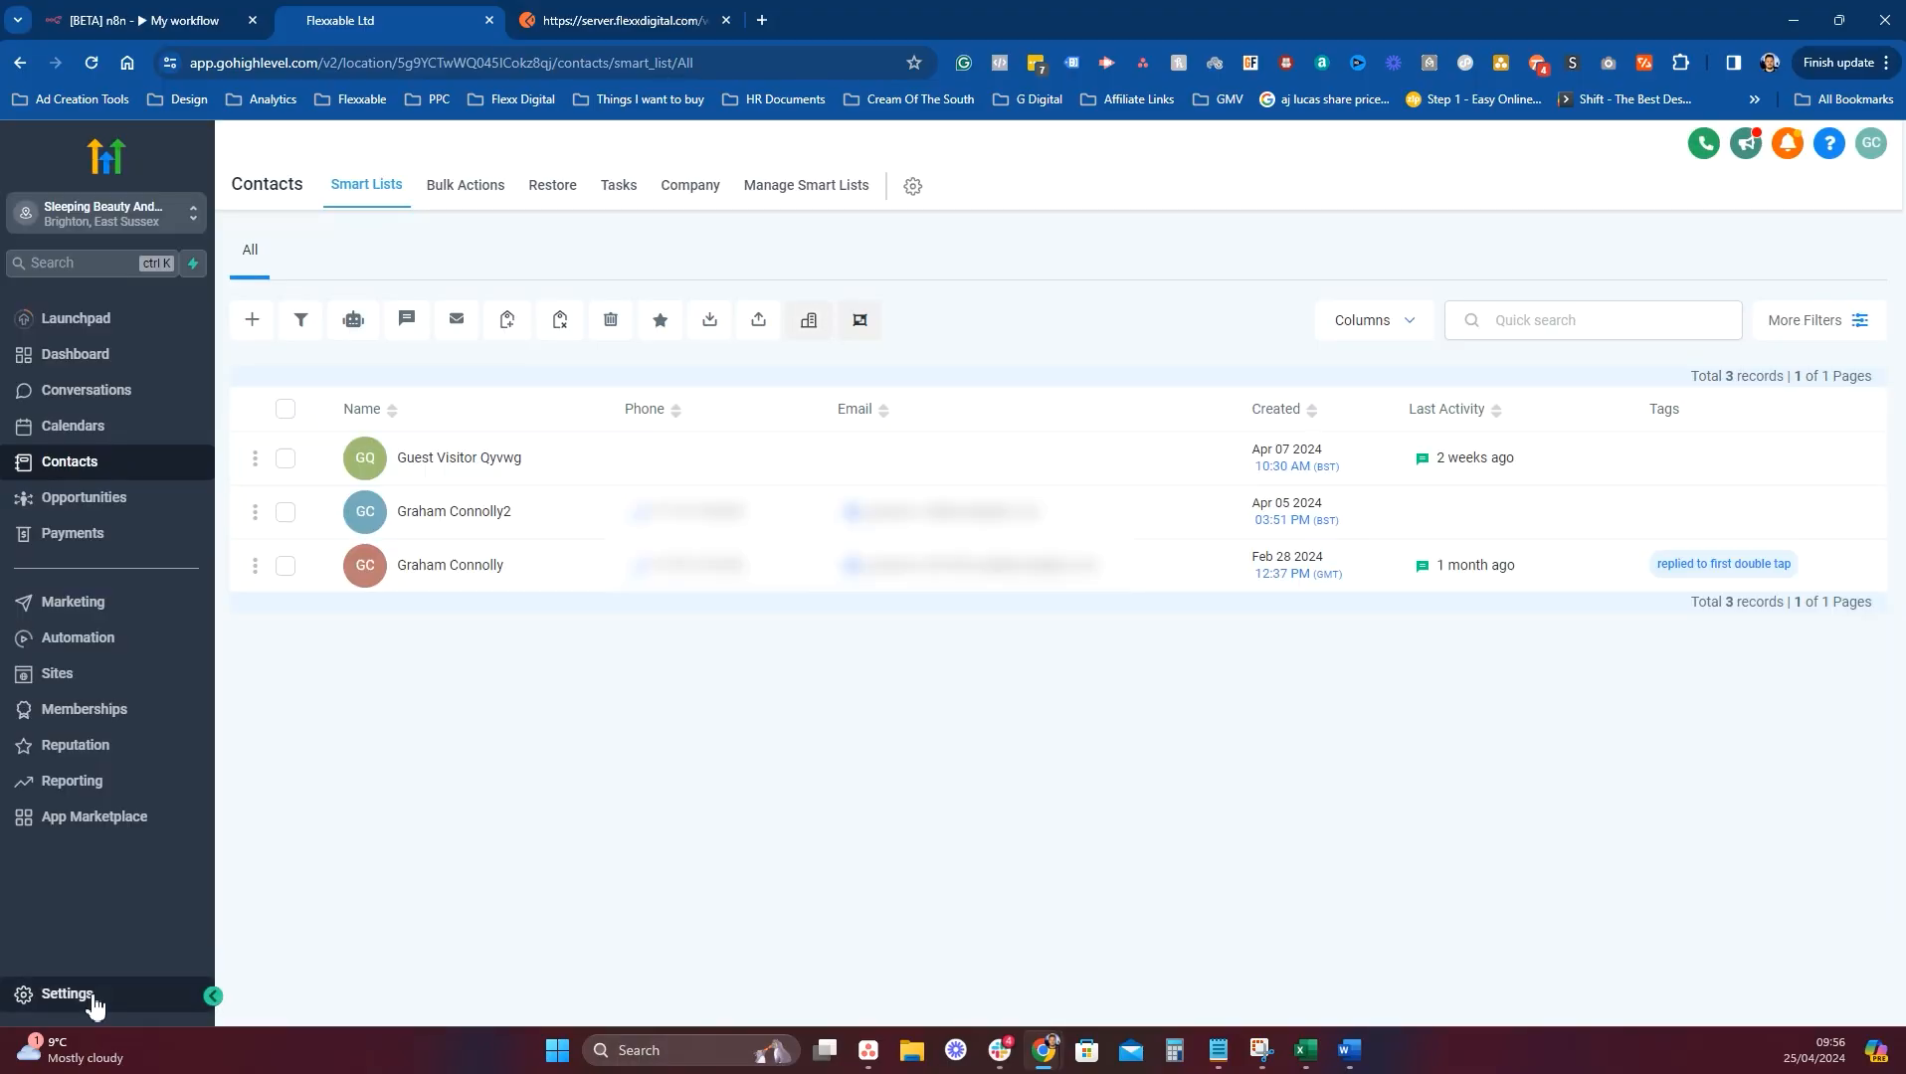
left_click(67, 993)
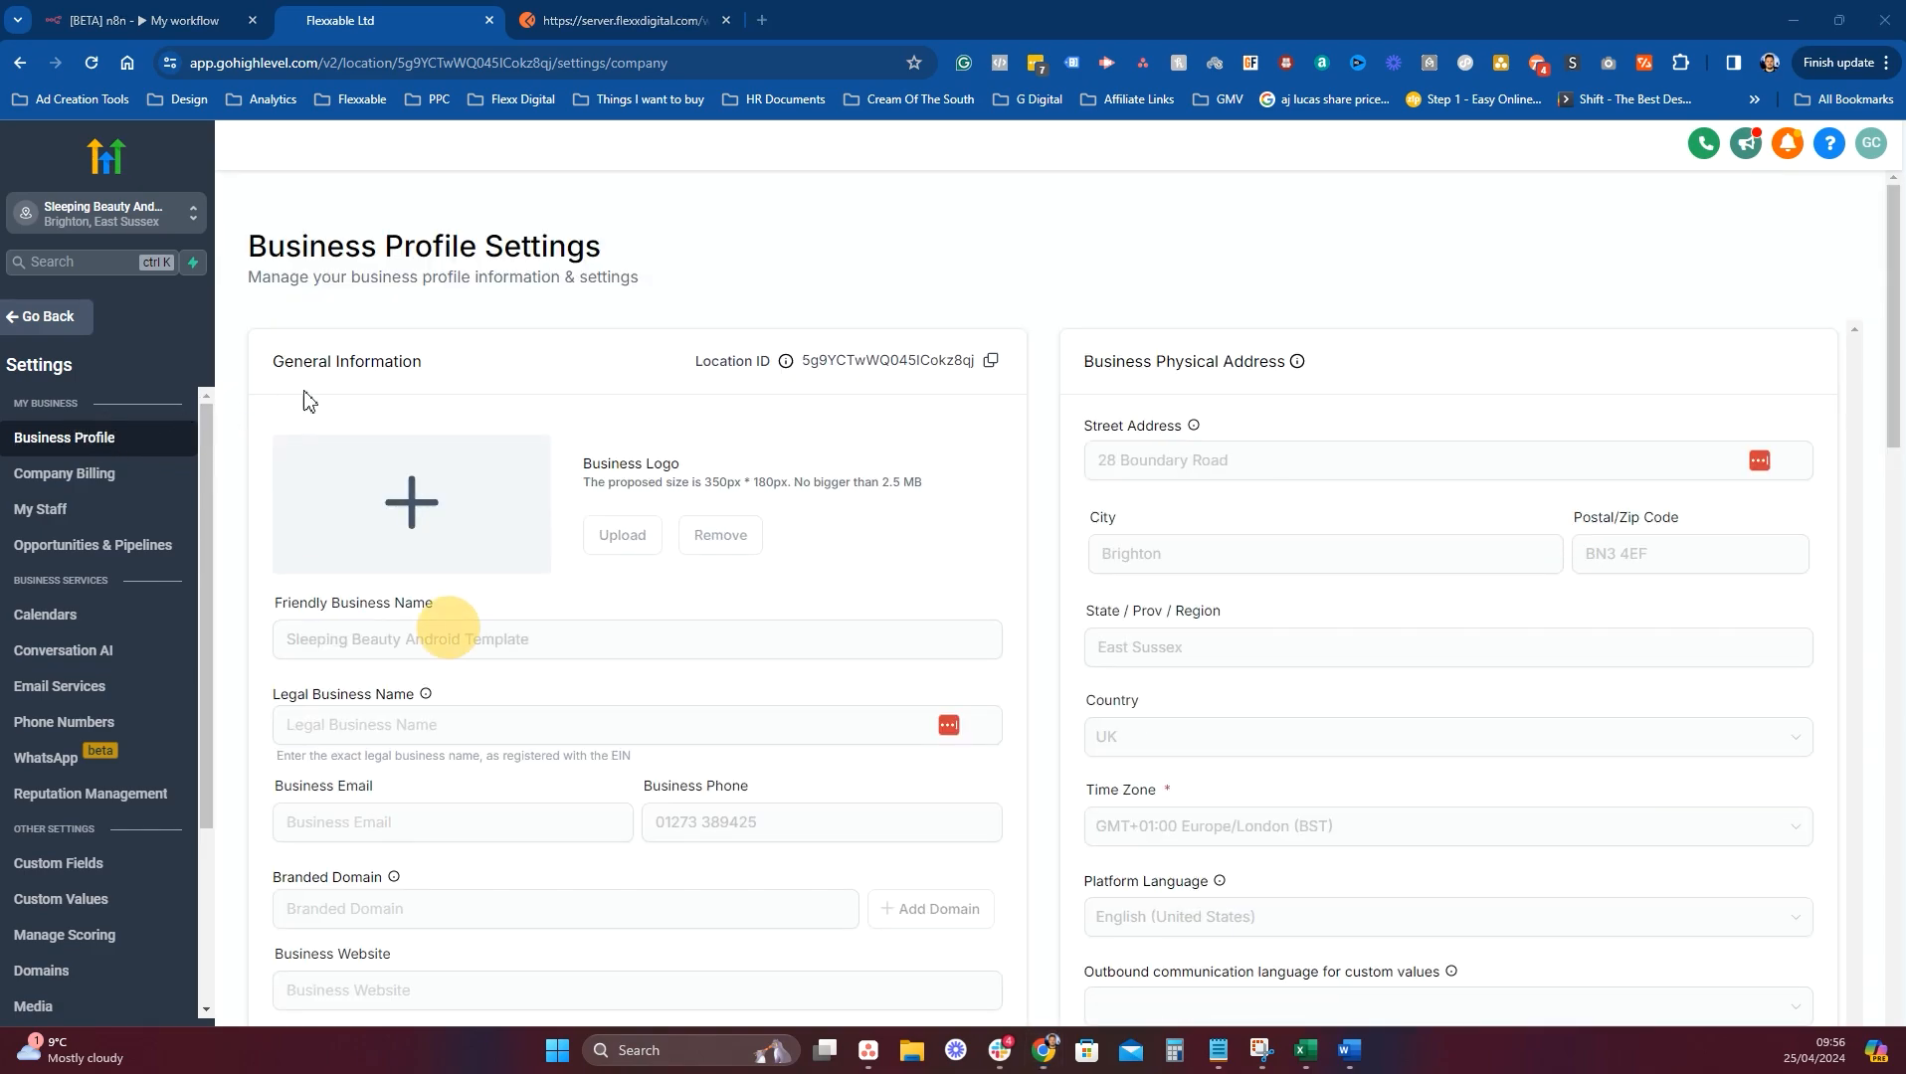
scroll(736, 746, "down", 3)
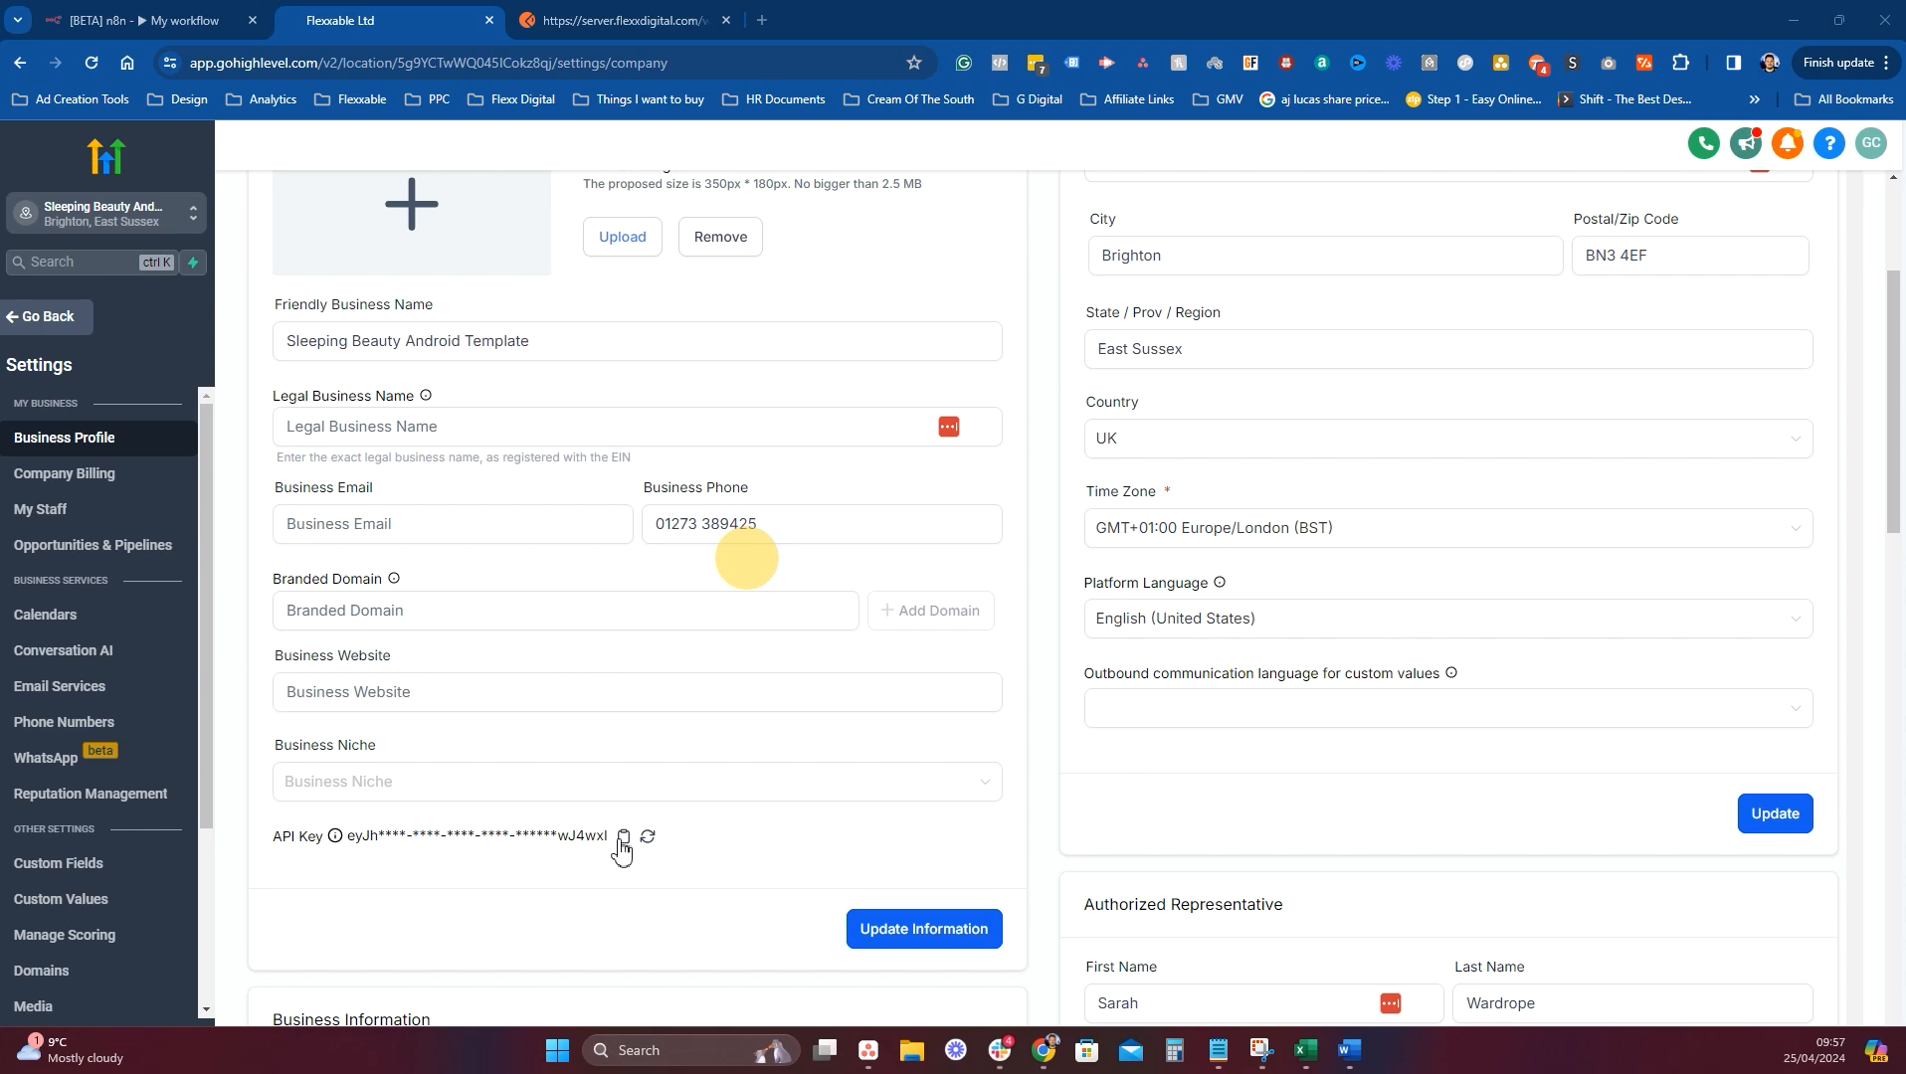
left_click(623, 844)
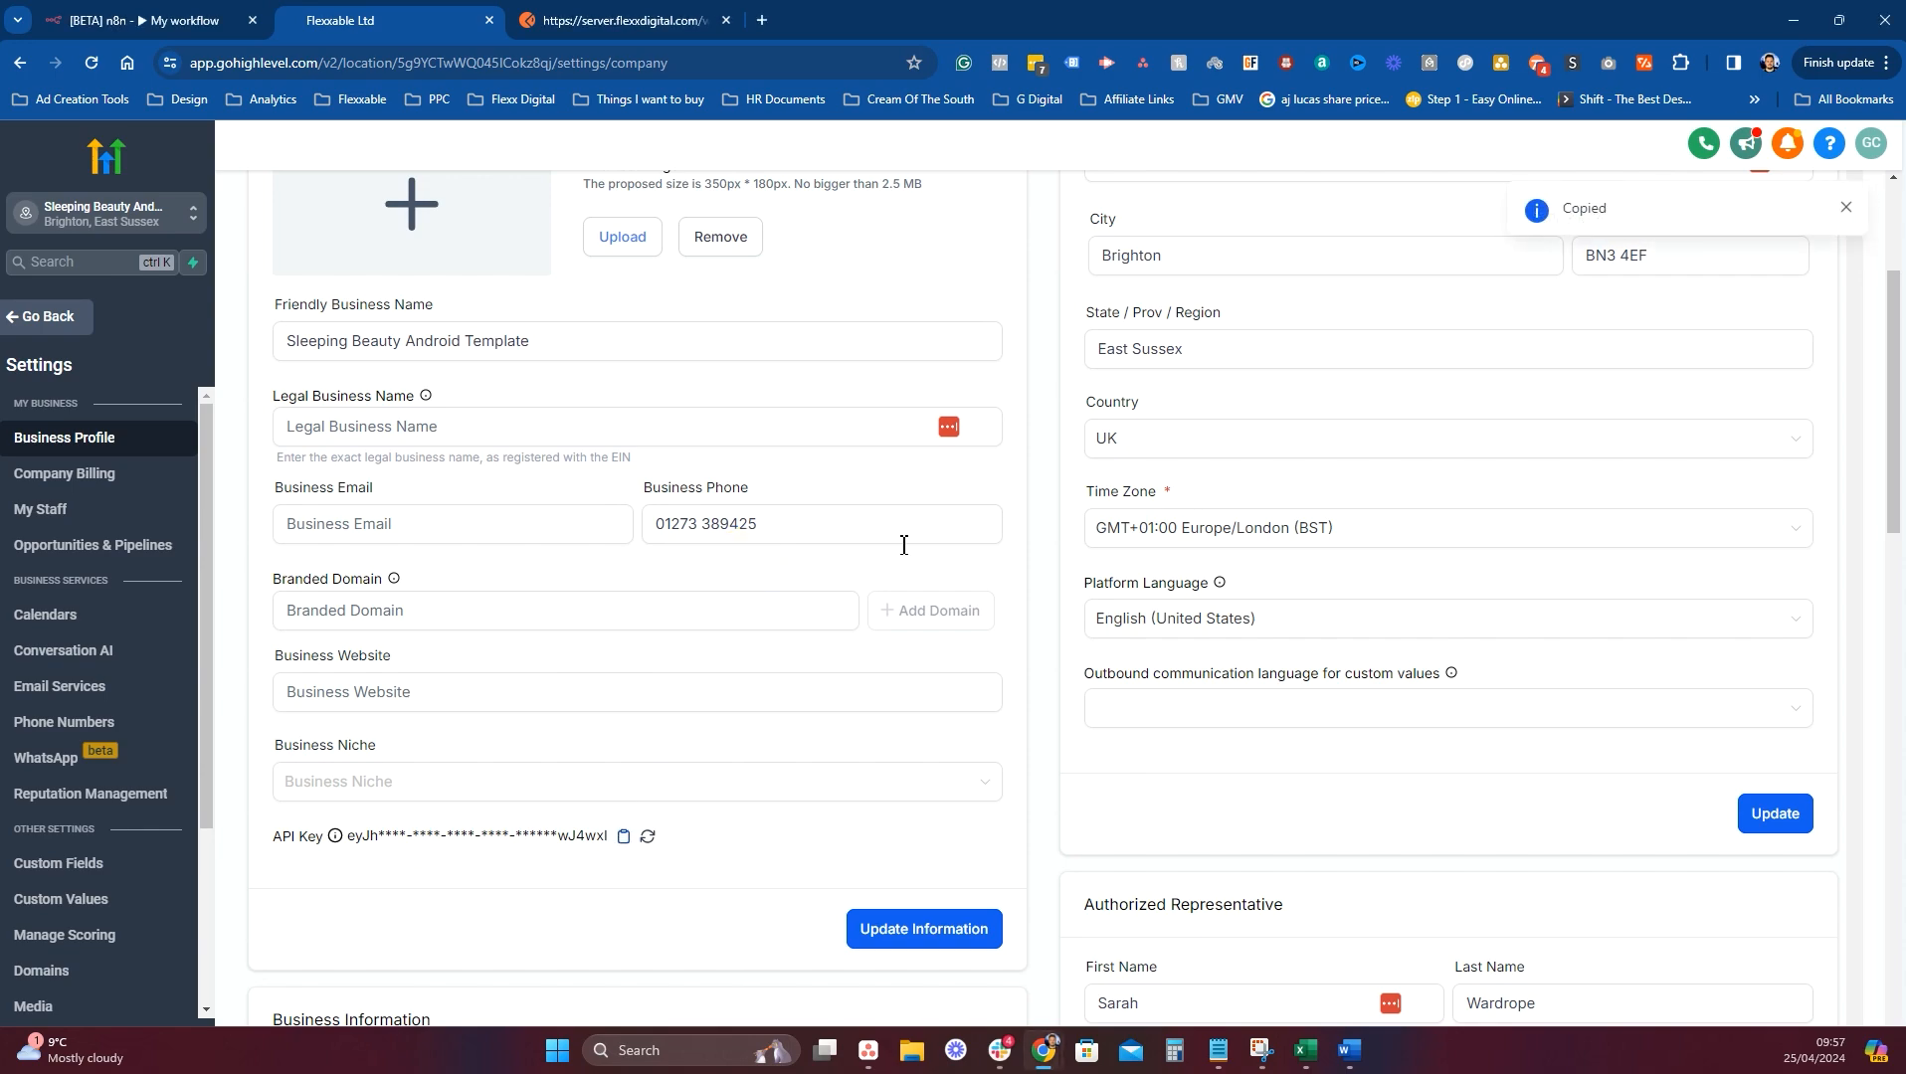
left_click(91, 12)
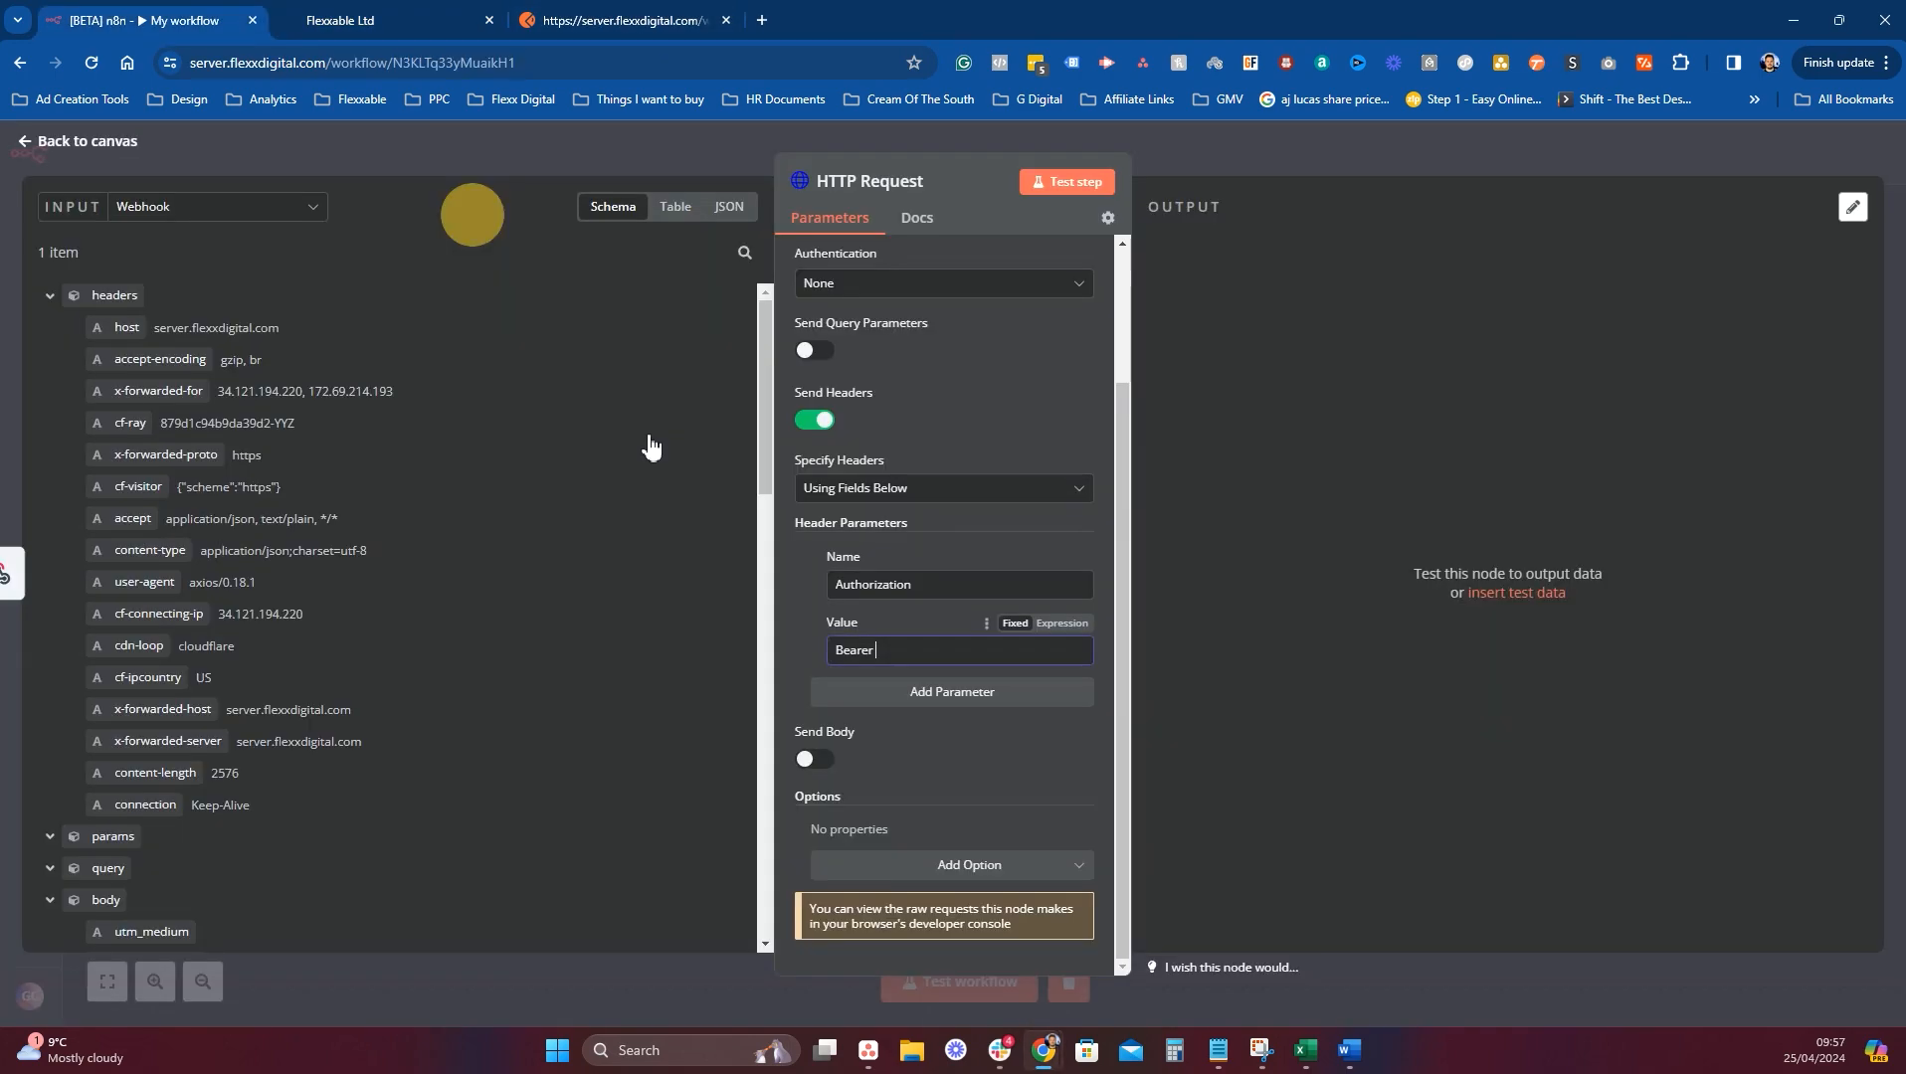
Paste the API key after 'Bearer ' in the Authorization header value and add a second header row.
left_click(964, 650)
key("ctrl+v")
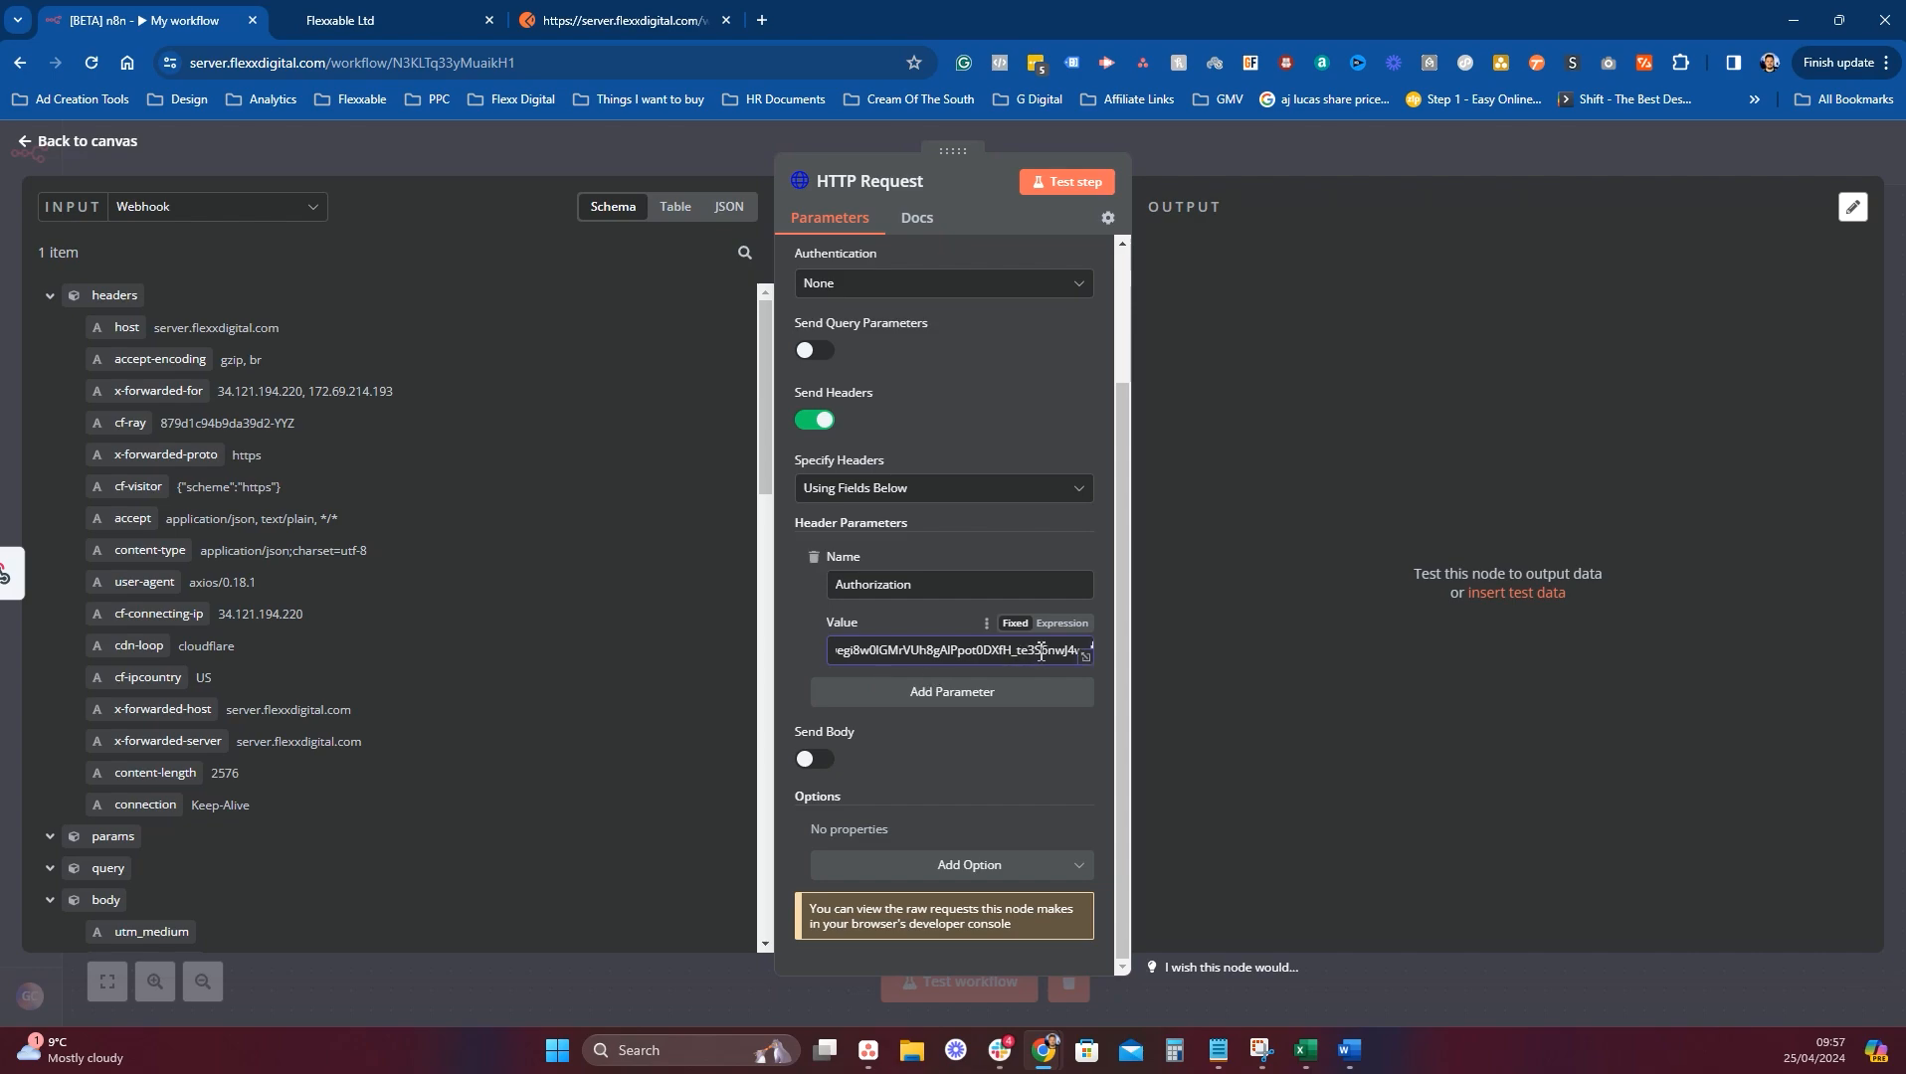
left_click_drag(1037, 652, 784, 653)
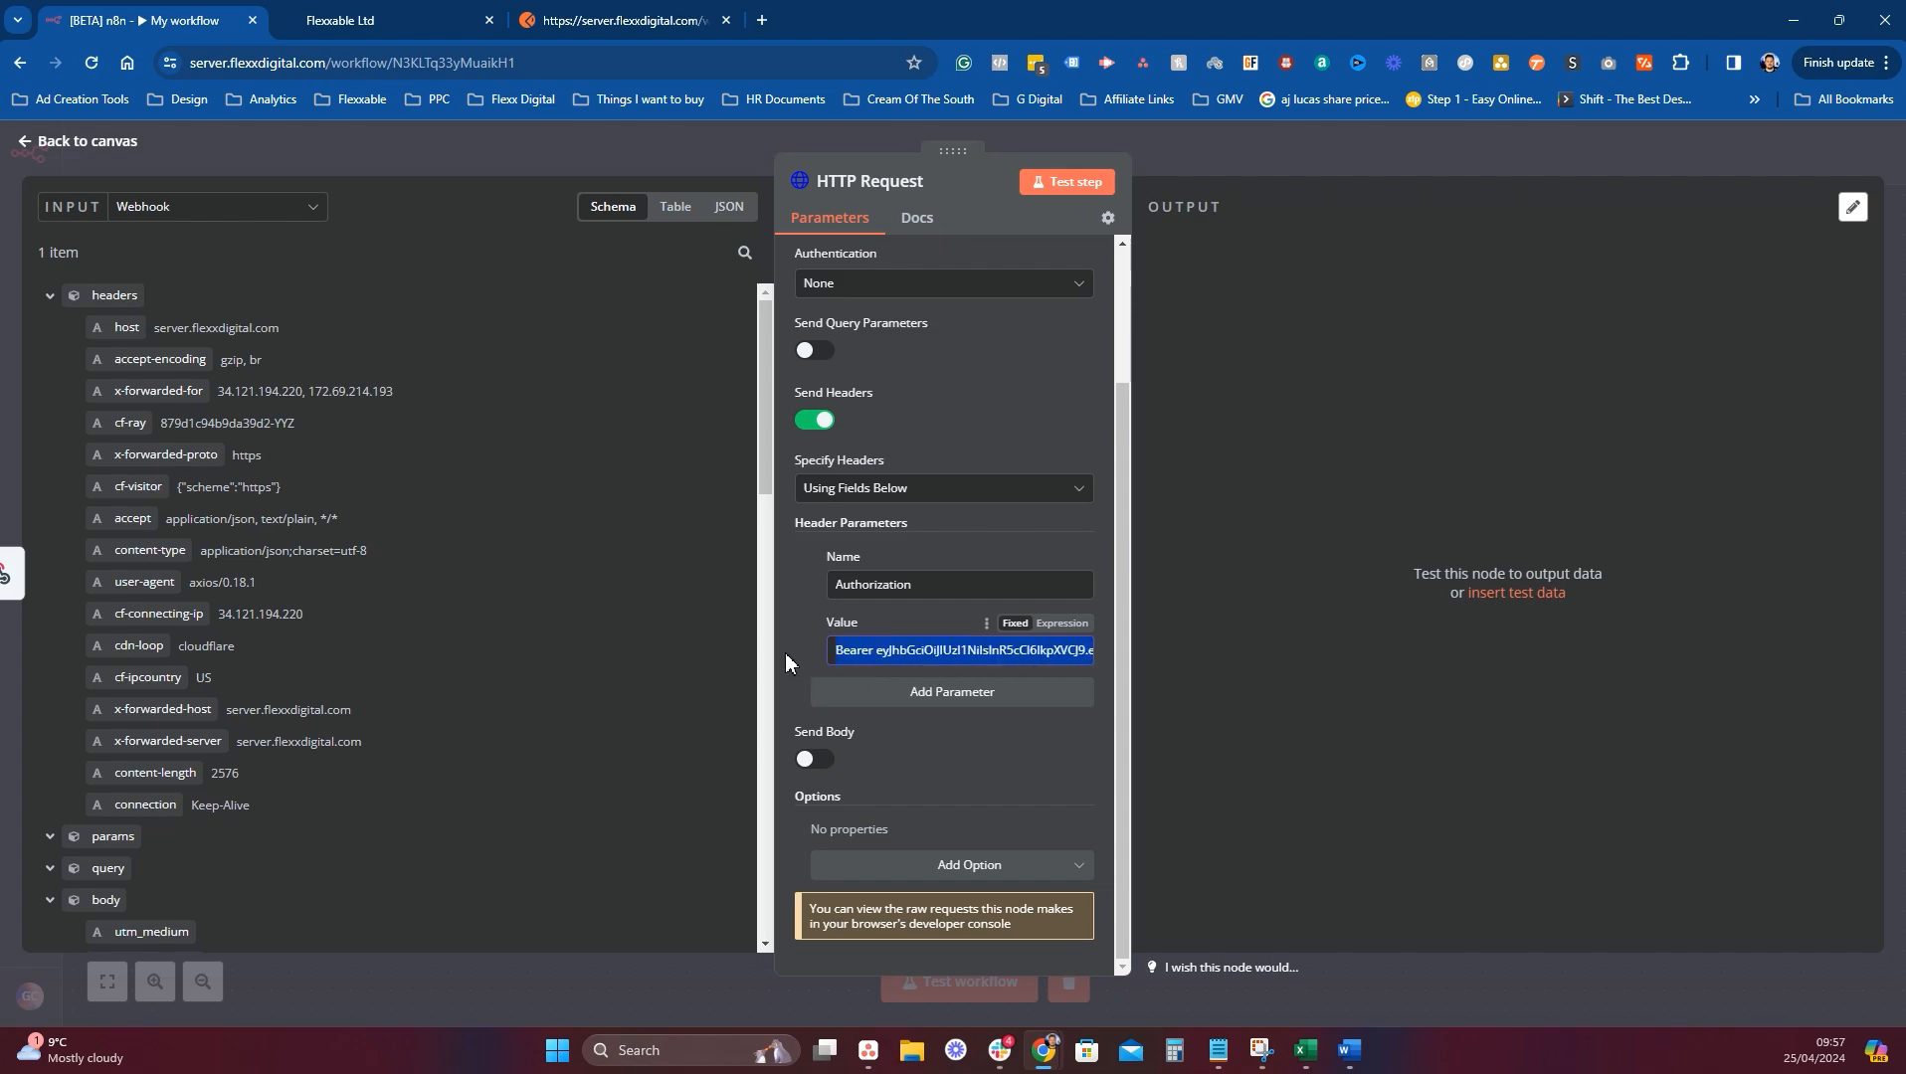
left_click(890, 651)
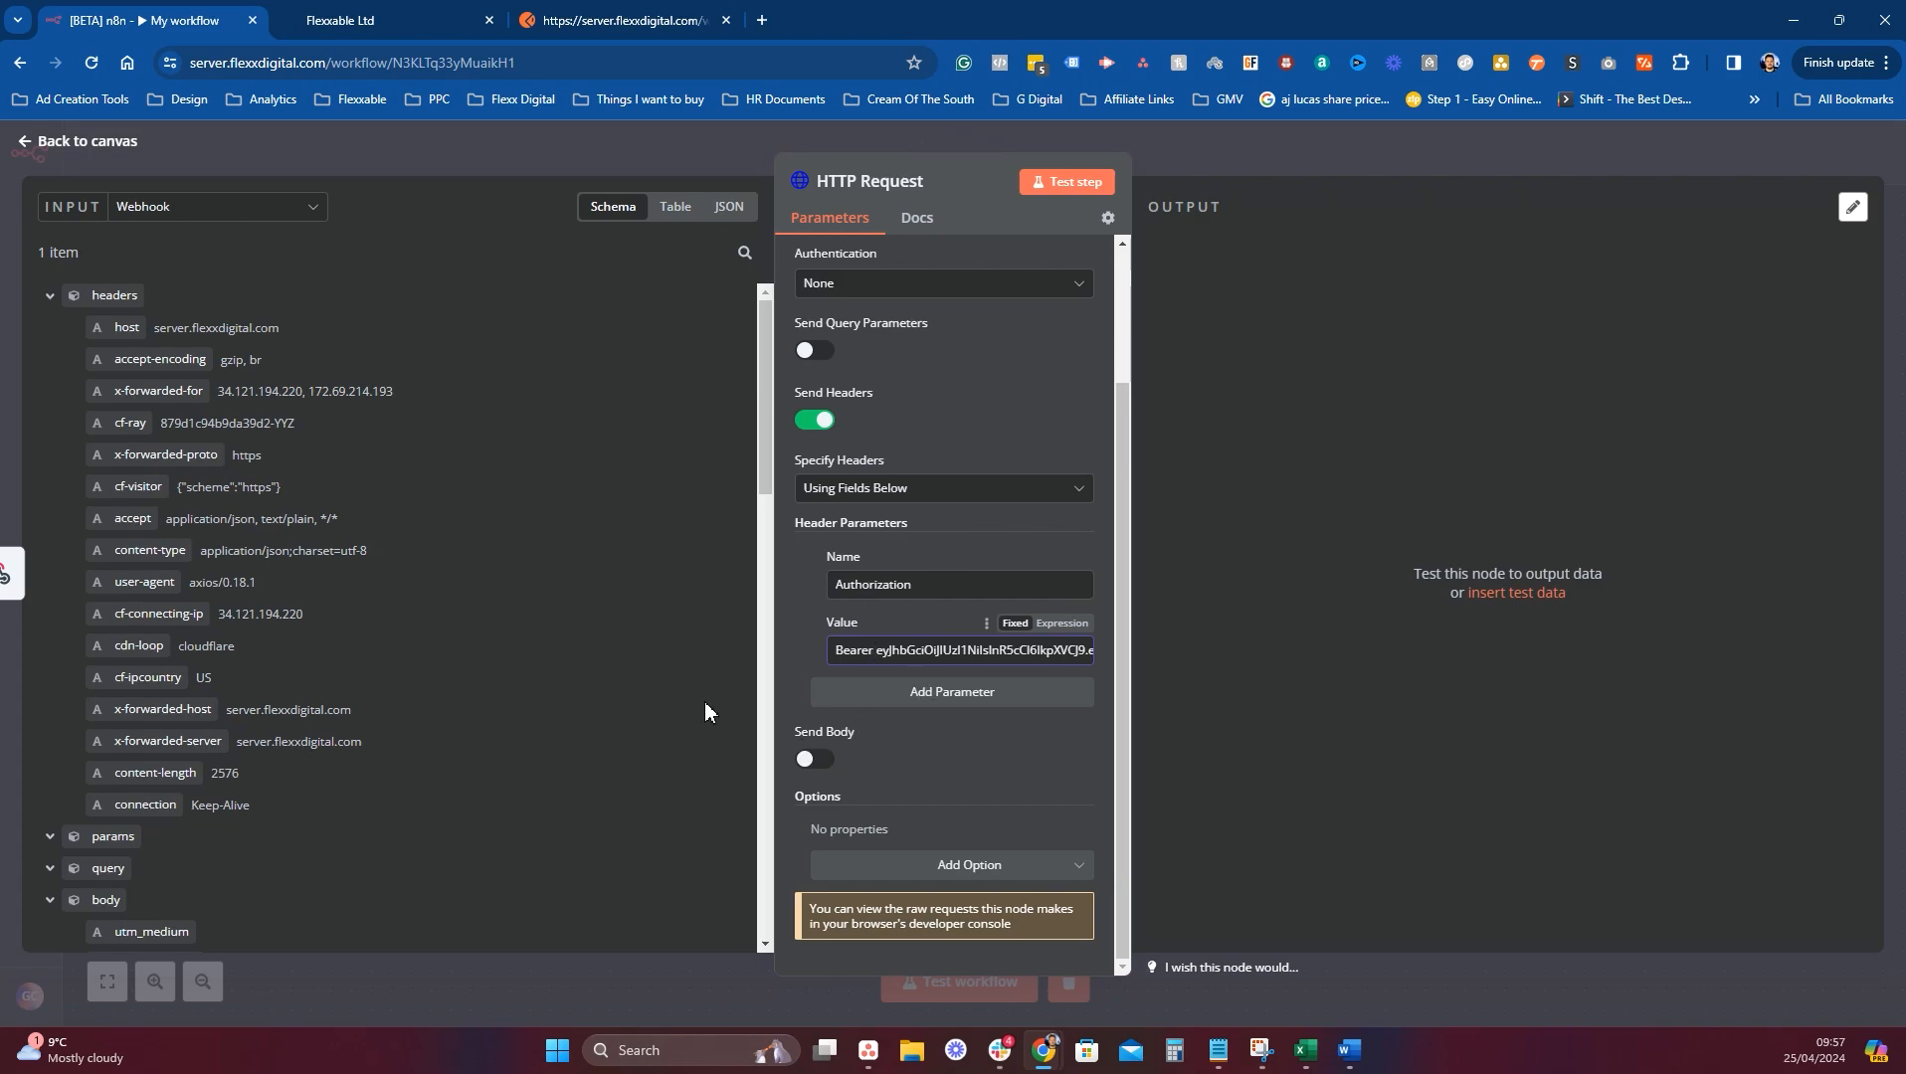
left_click(977, 693)
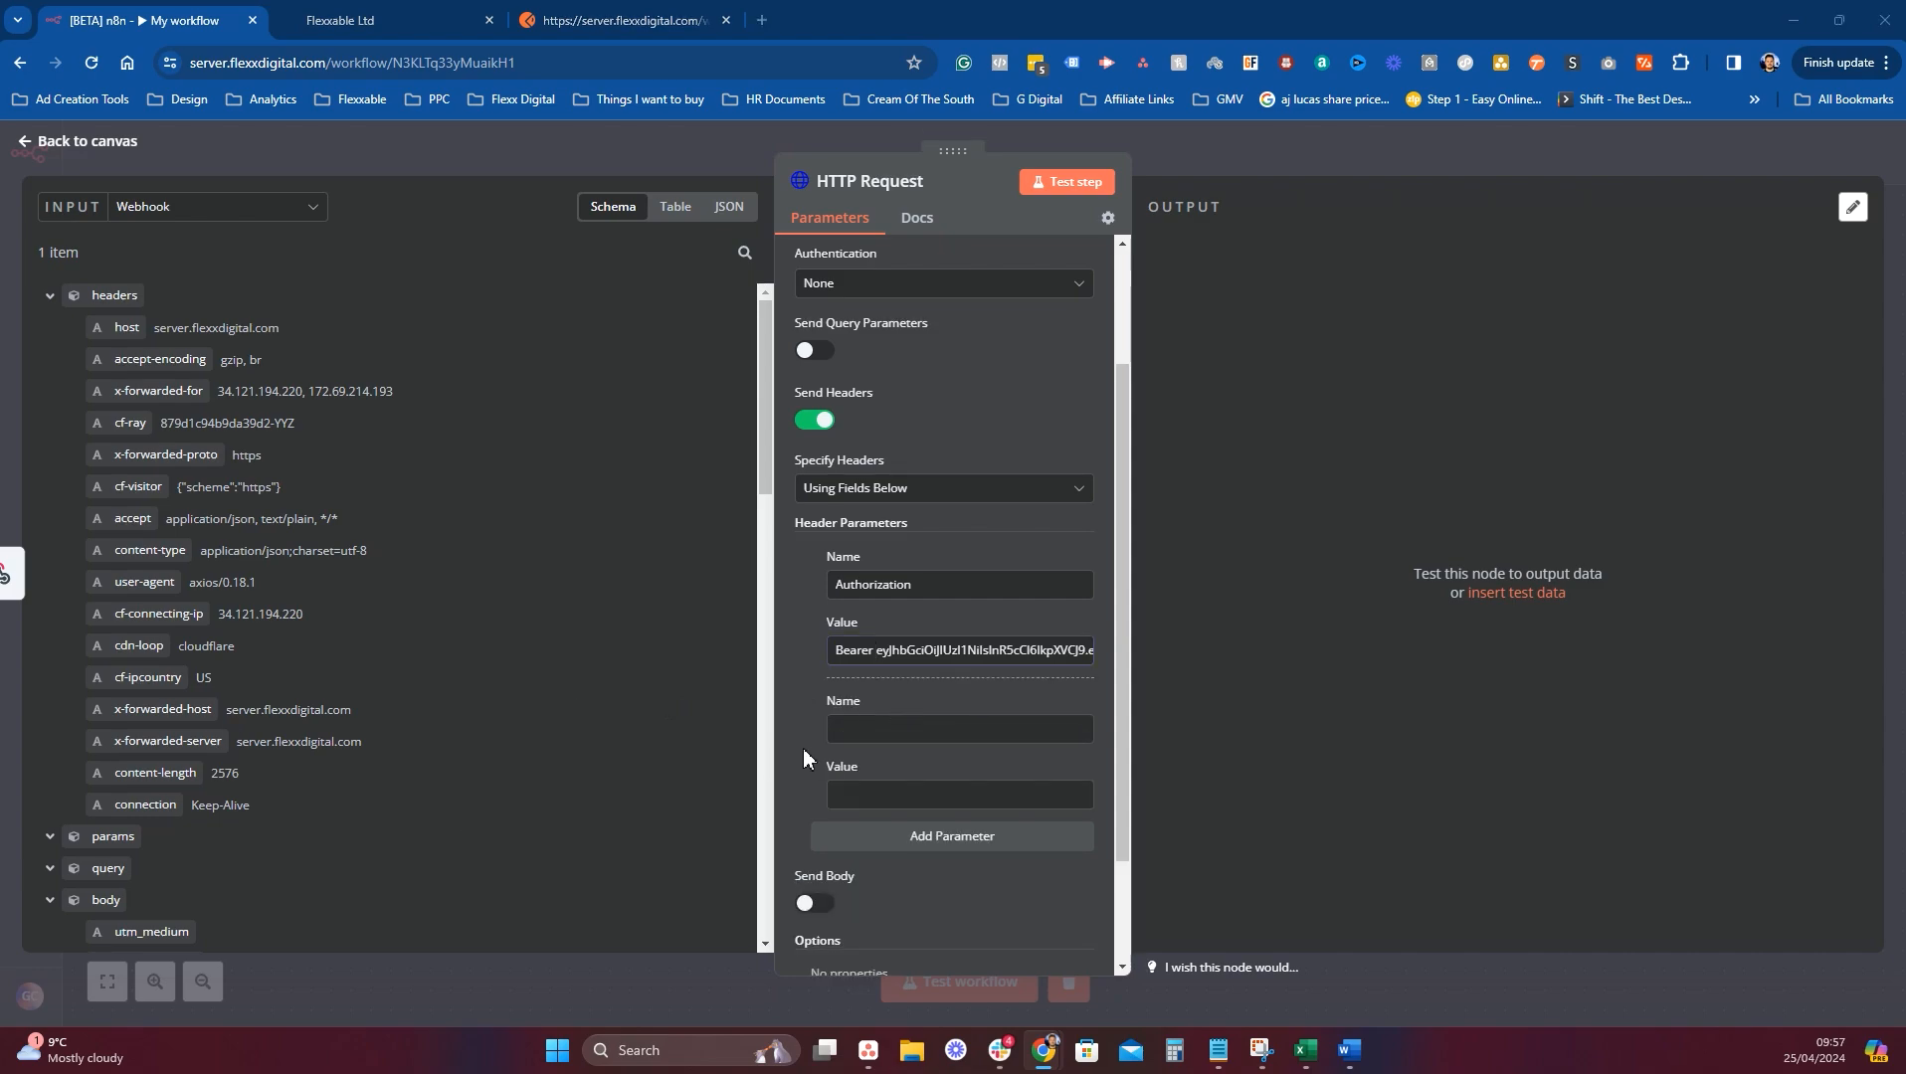
Fill the new header with name Content-Type and value application/json.
left_click(920, 731)
key("ctrl+v")
left_click(887, 793)
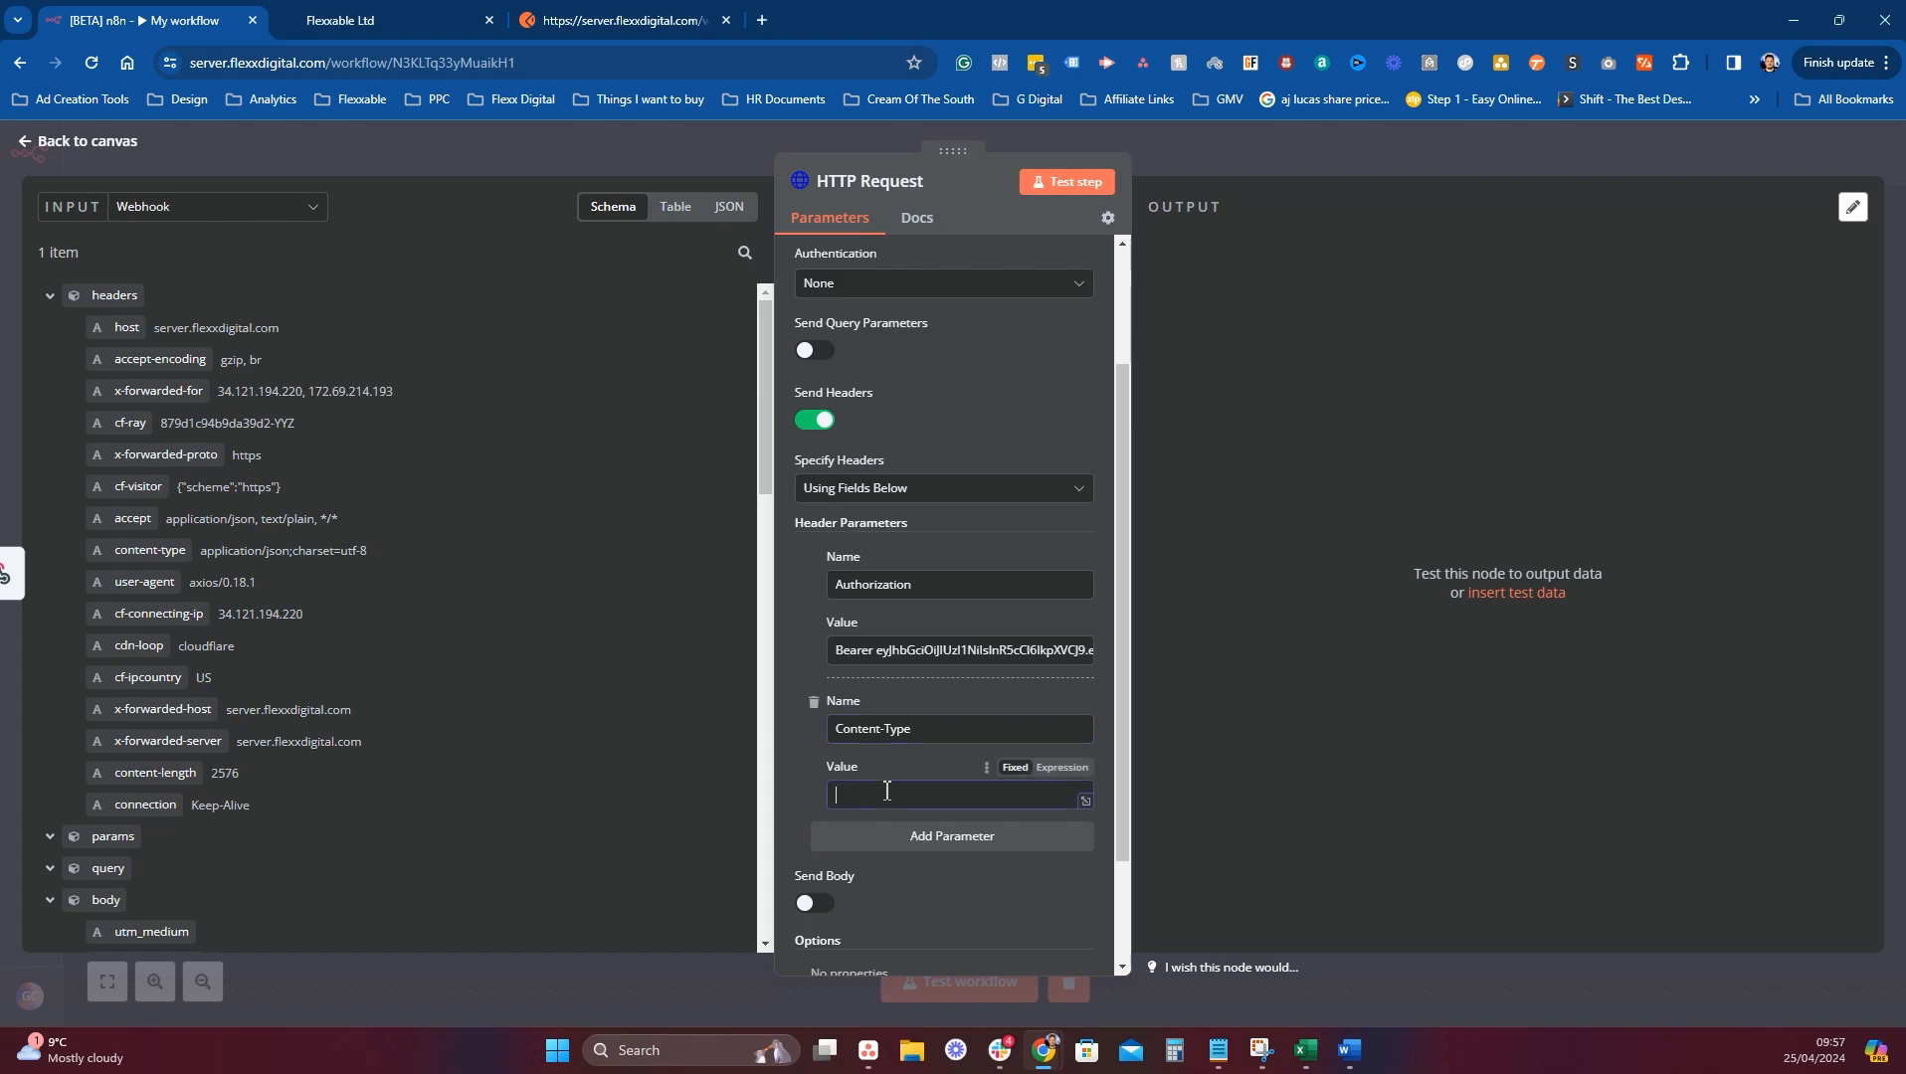
key("ctrl+v")
scroll(990, 771, "down", 2)
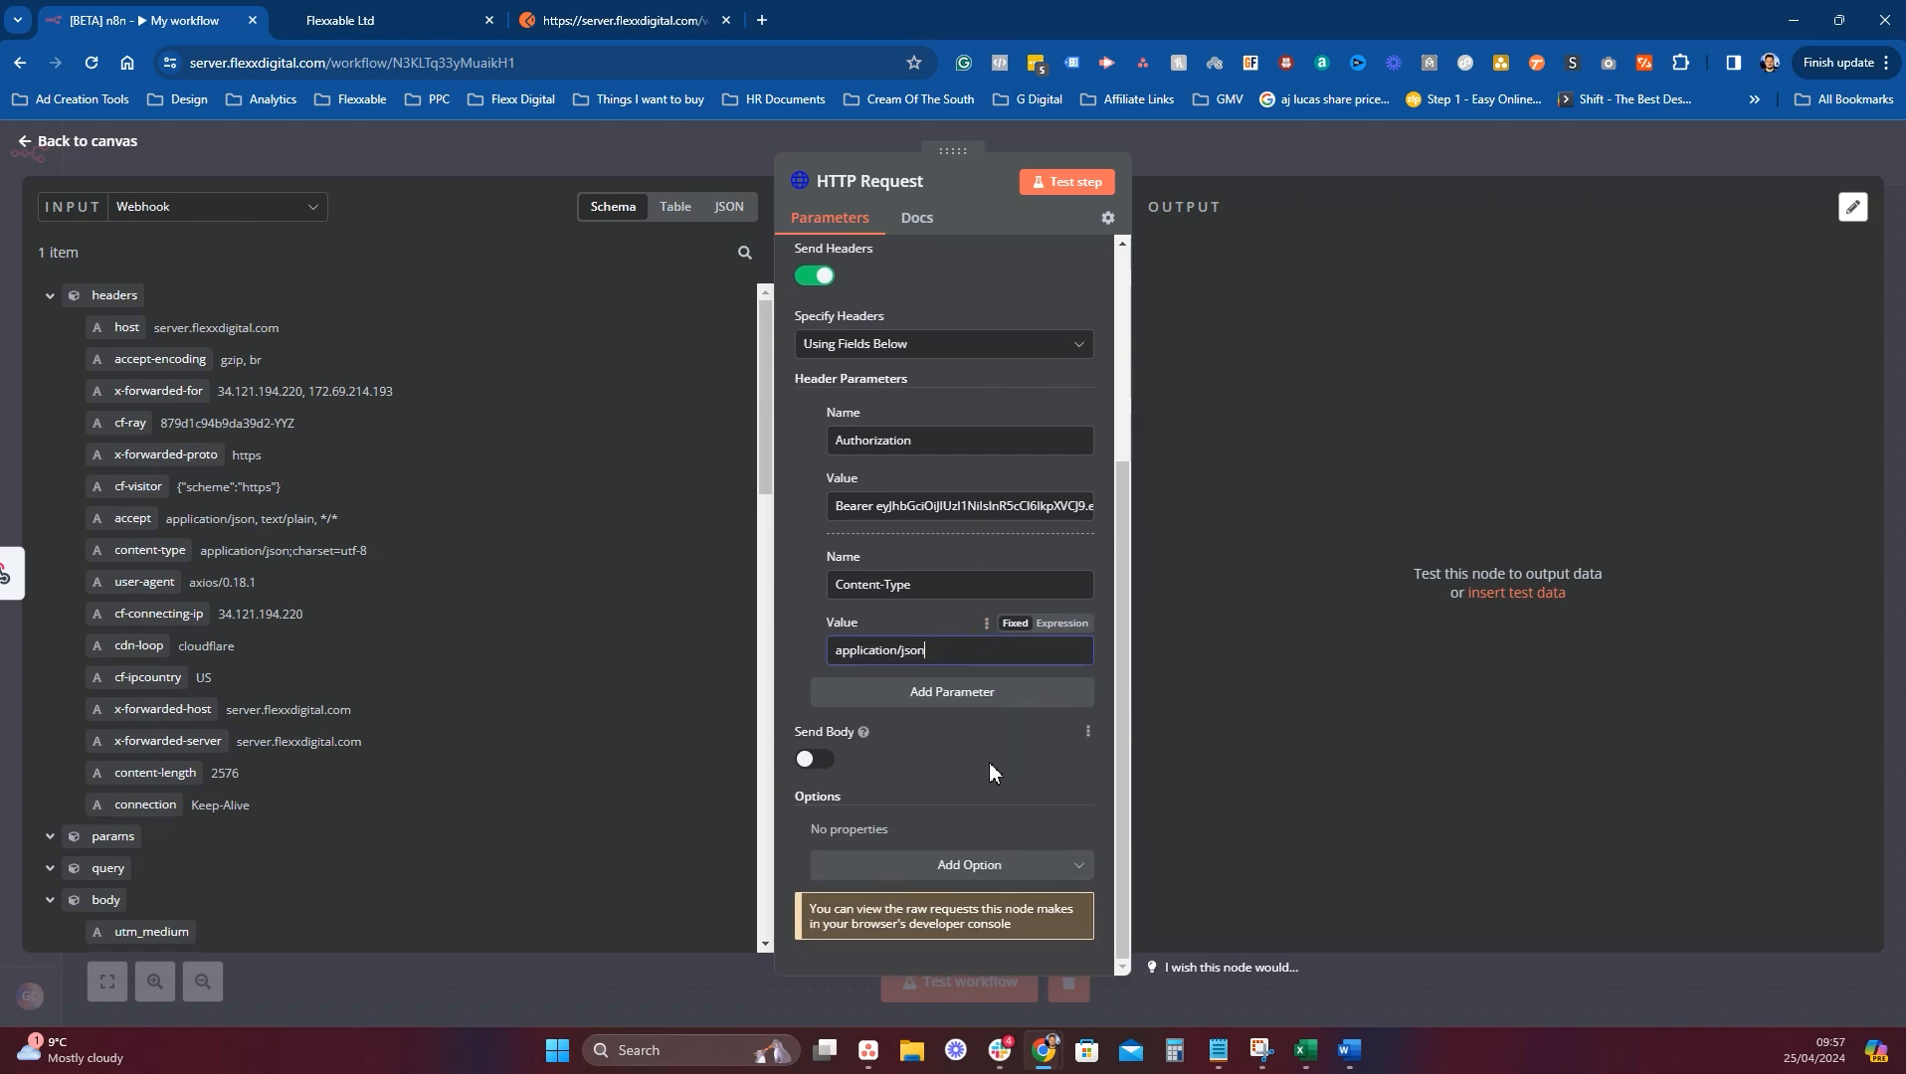
Turn on Send Body and set the Body Content Type to JSON.
left_click(809, 761)
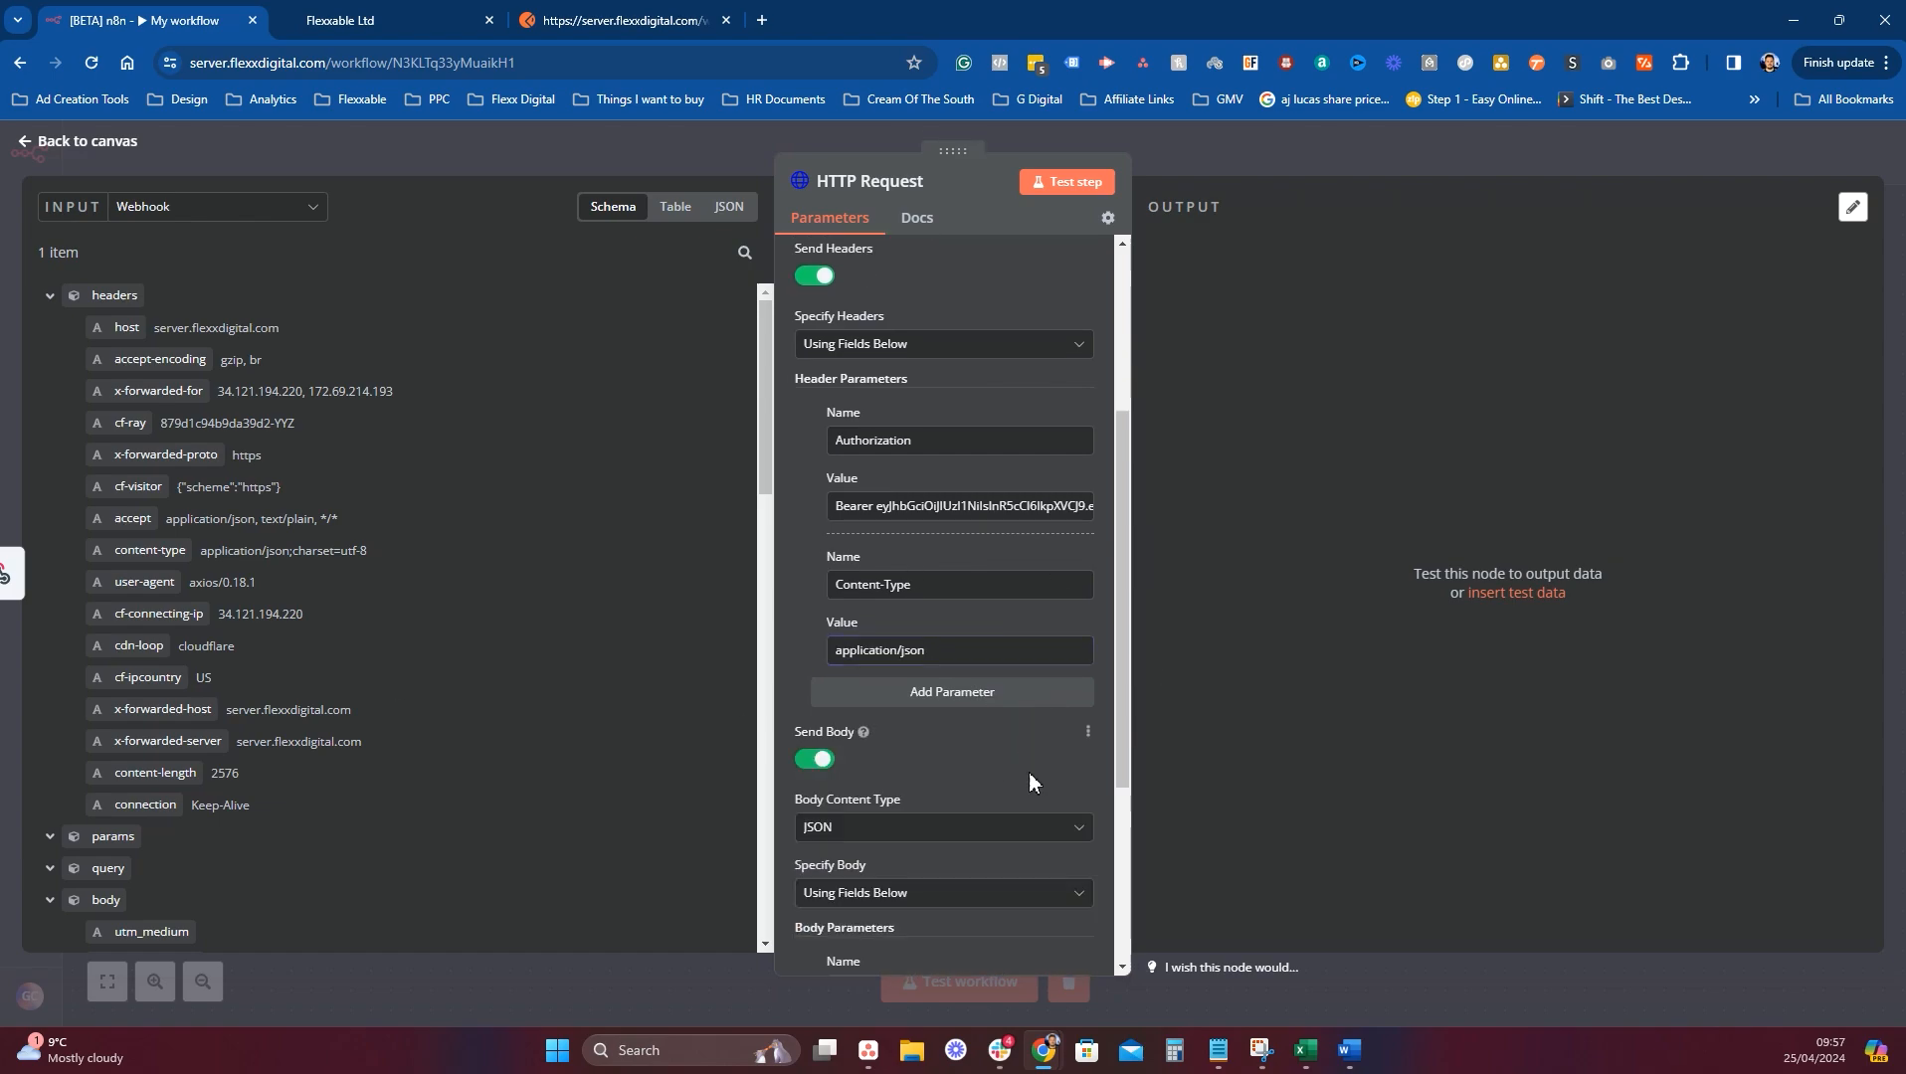
scroll(1026, 778, "down", 2)
left_click(876, 629)
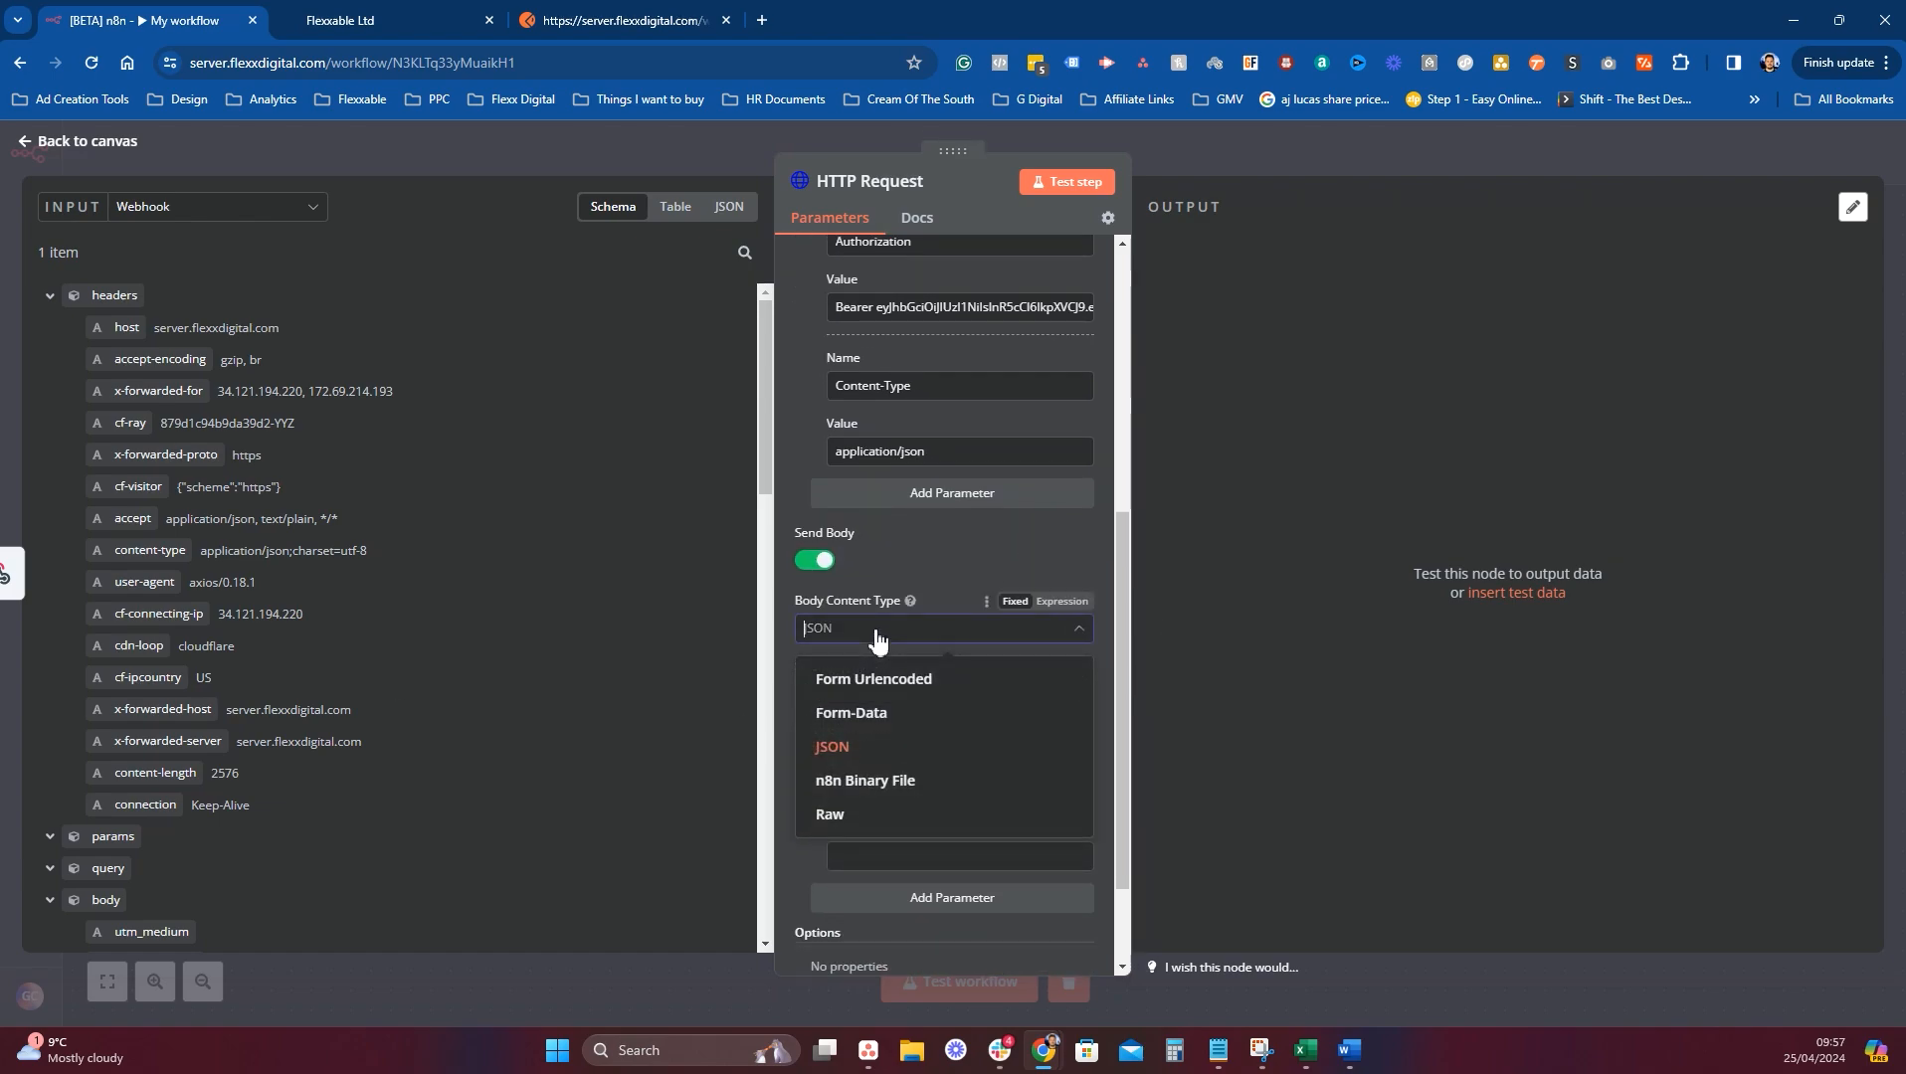
left_click(916, 679)
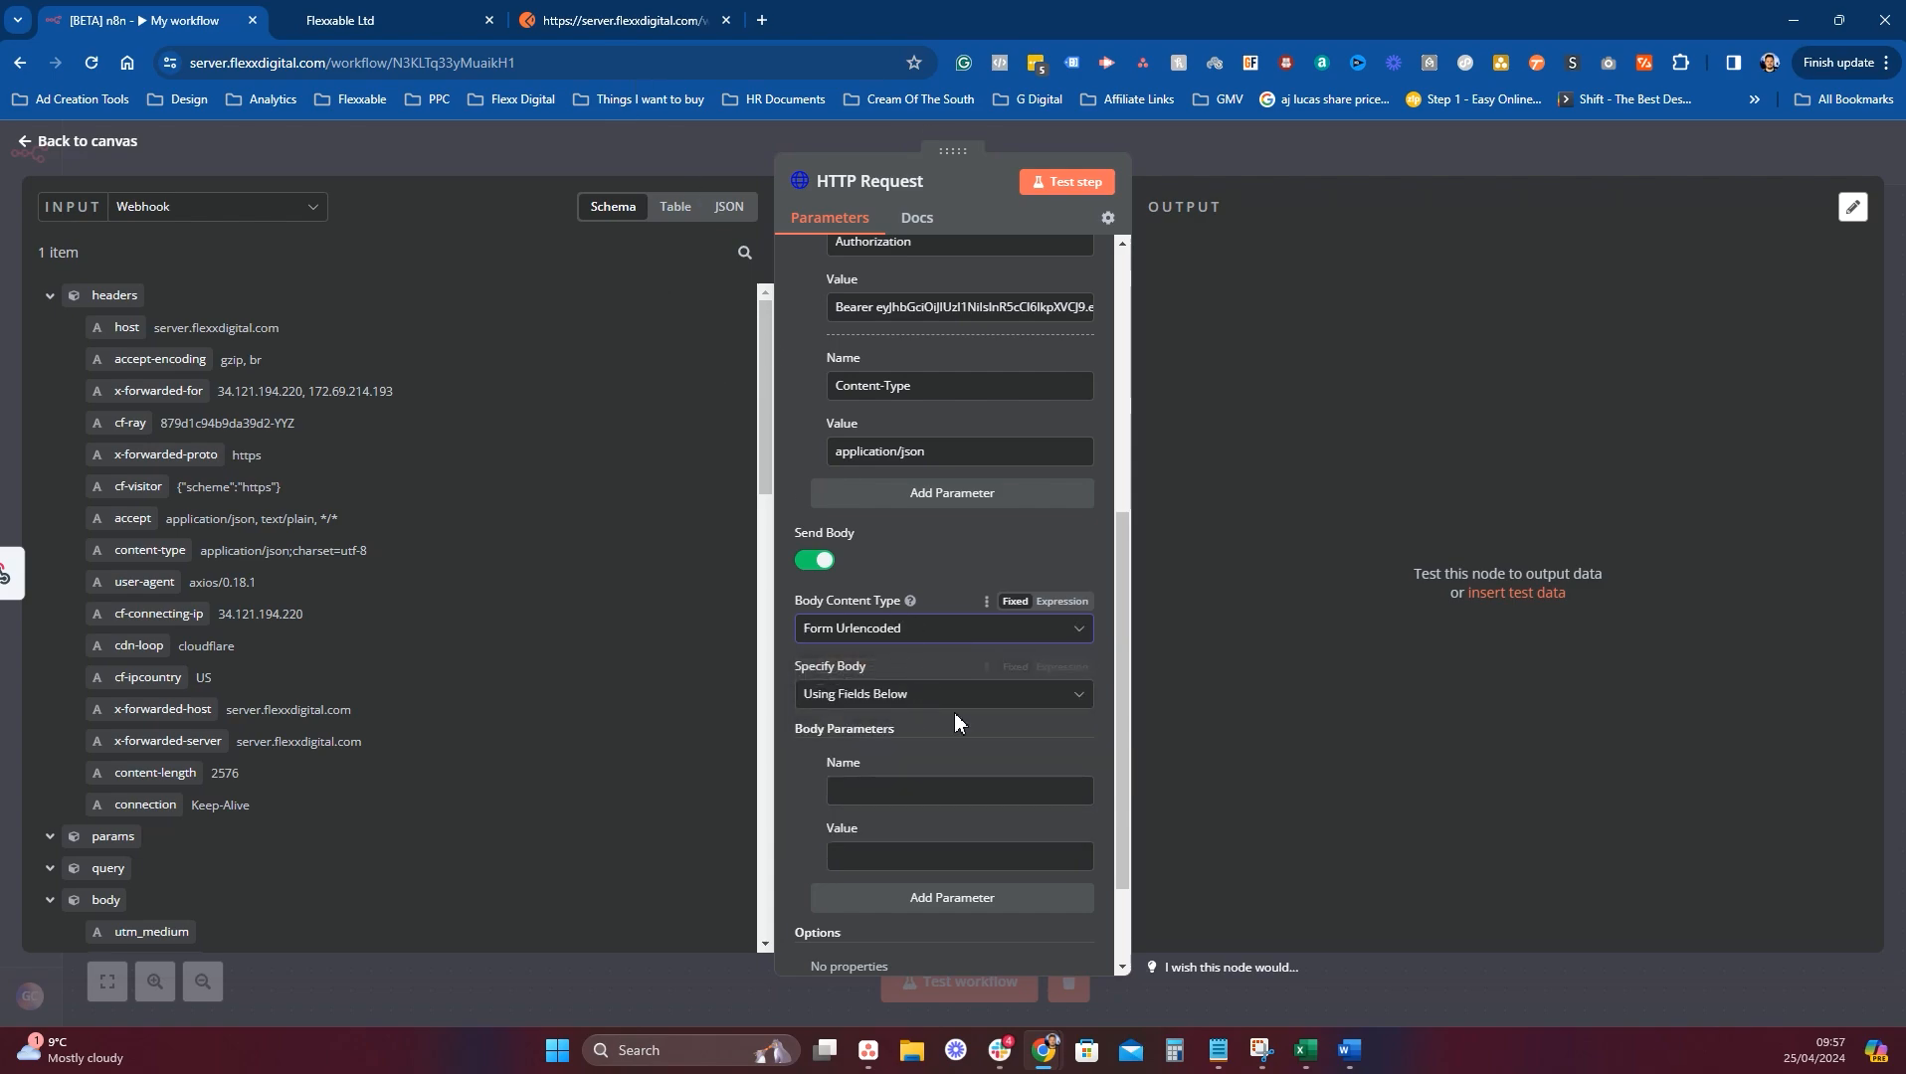
left_click(925, 628)
left_click(873, 715)
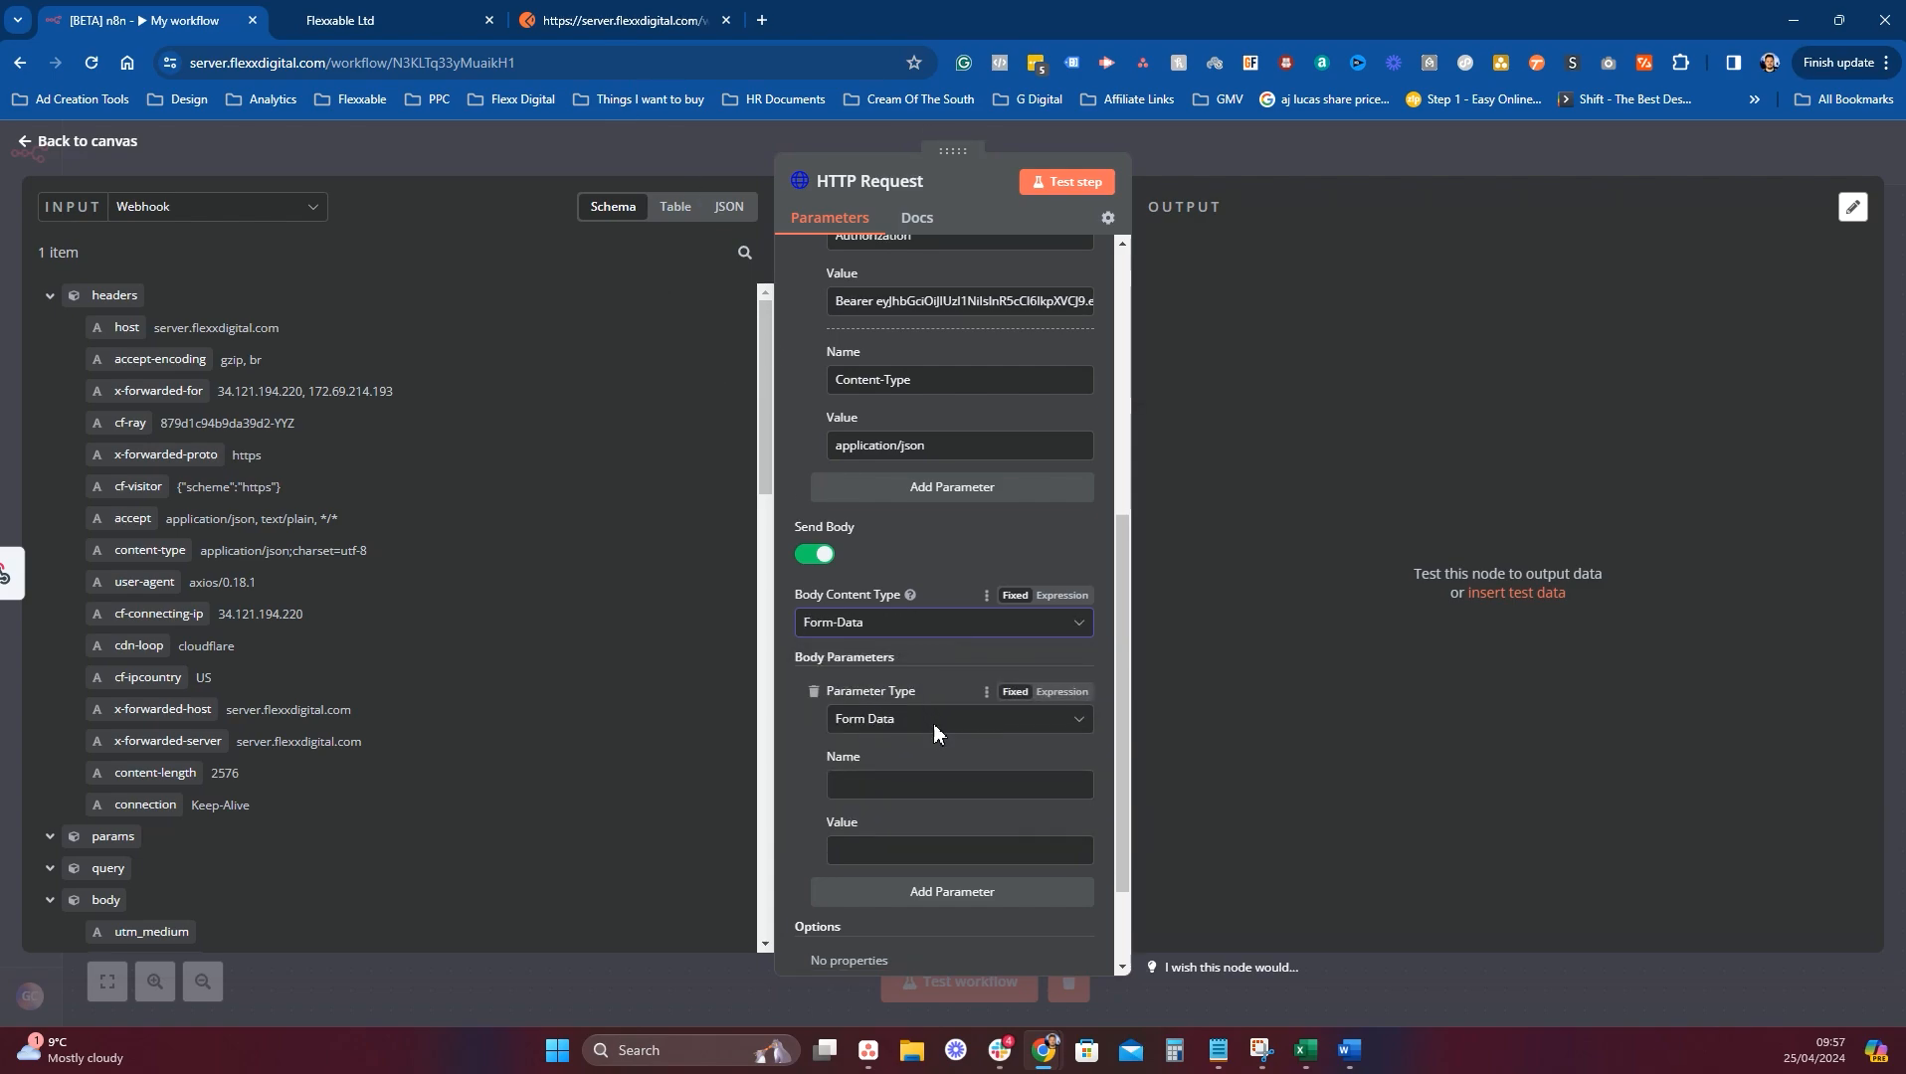
scroll(934, 723, "down", 2)
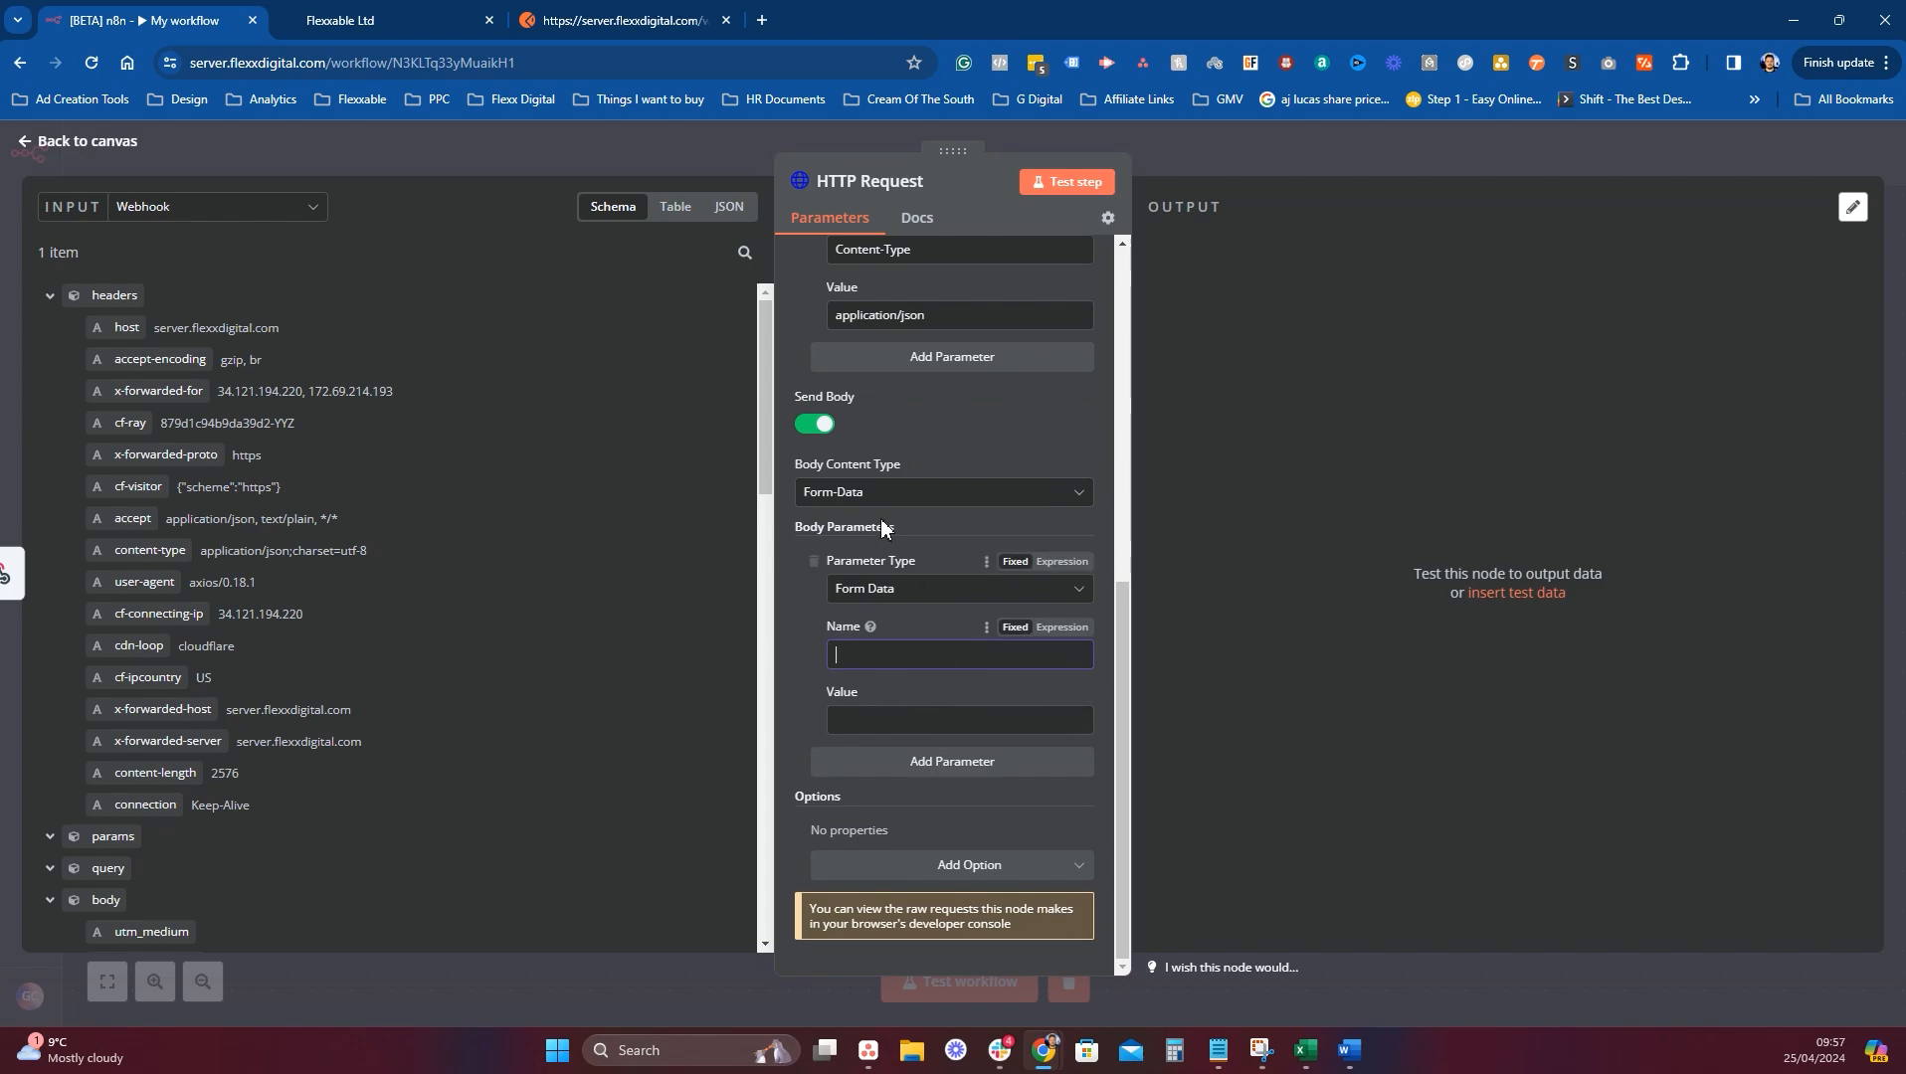
left_click(895, 497)
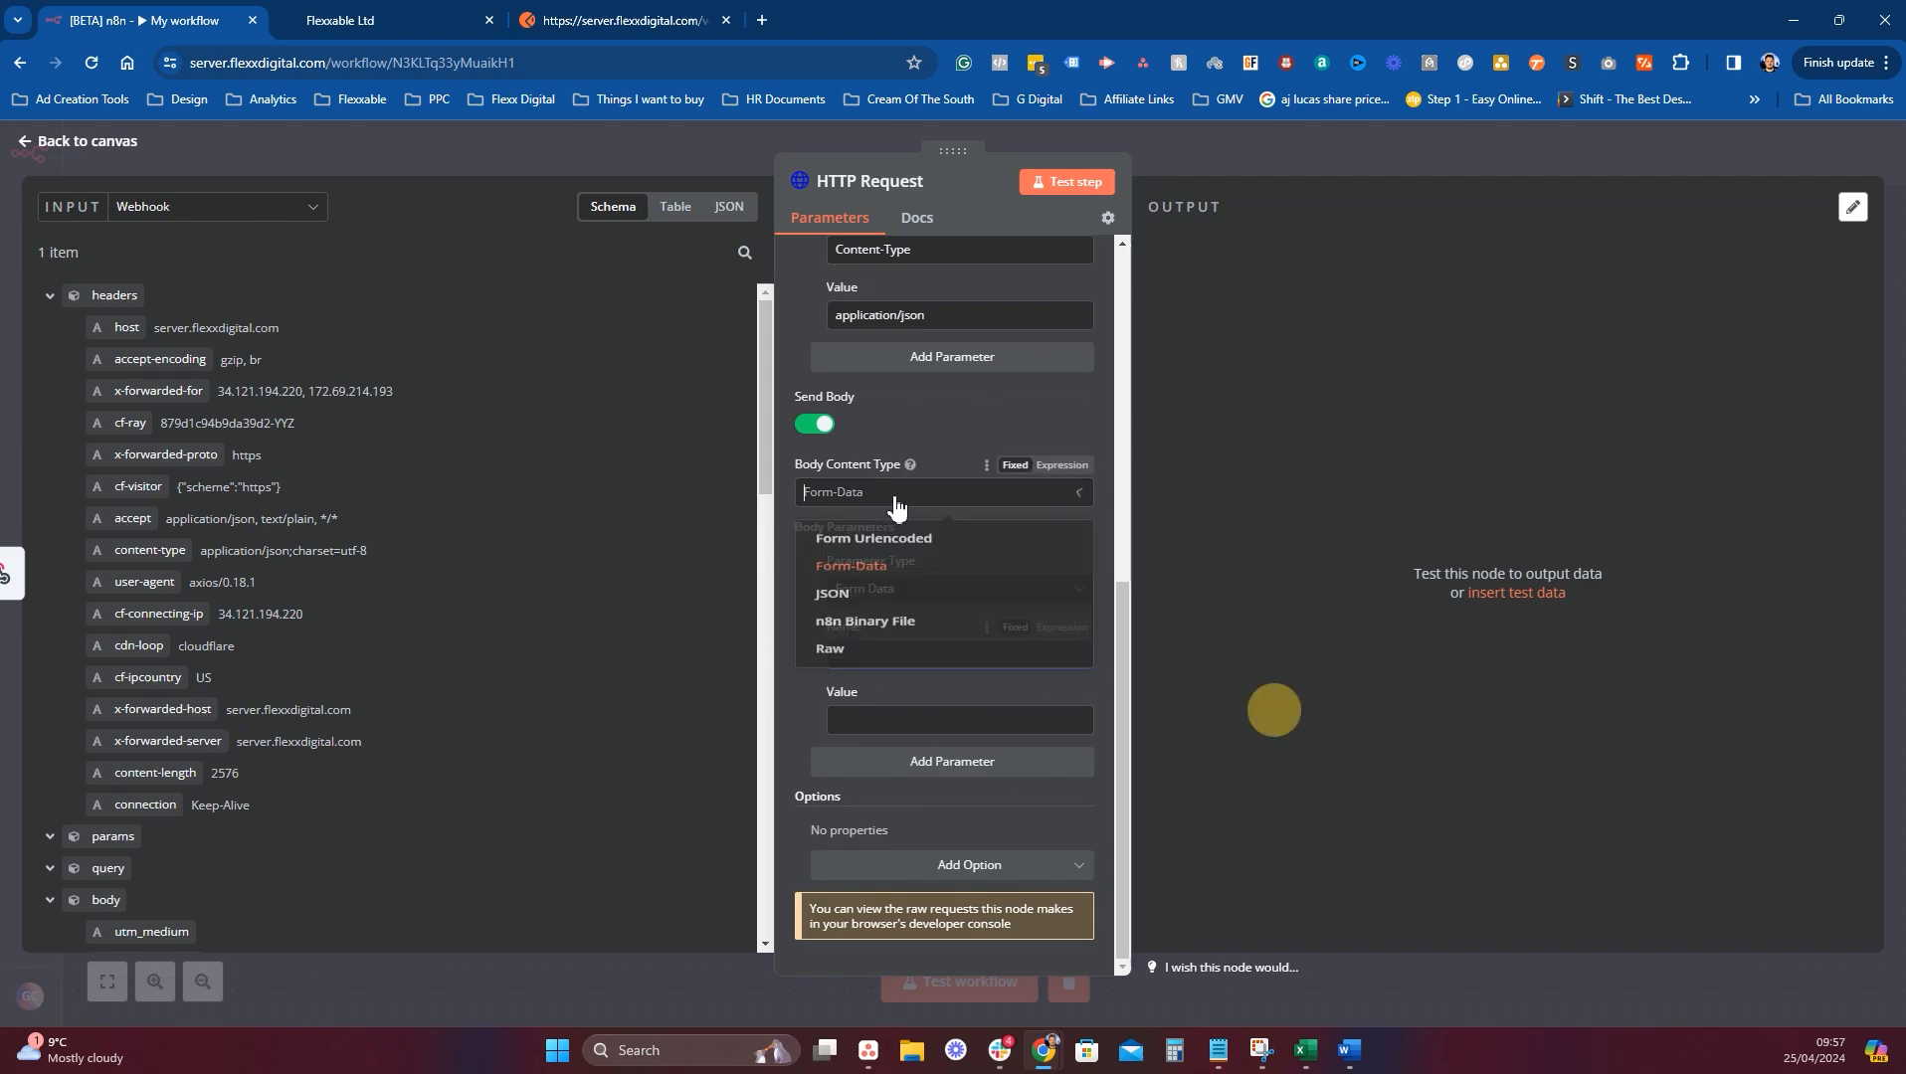
left_click(845, 619)
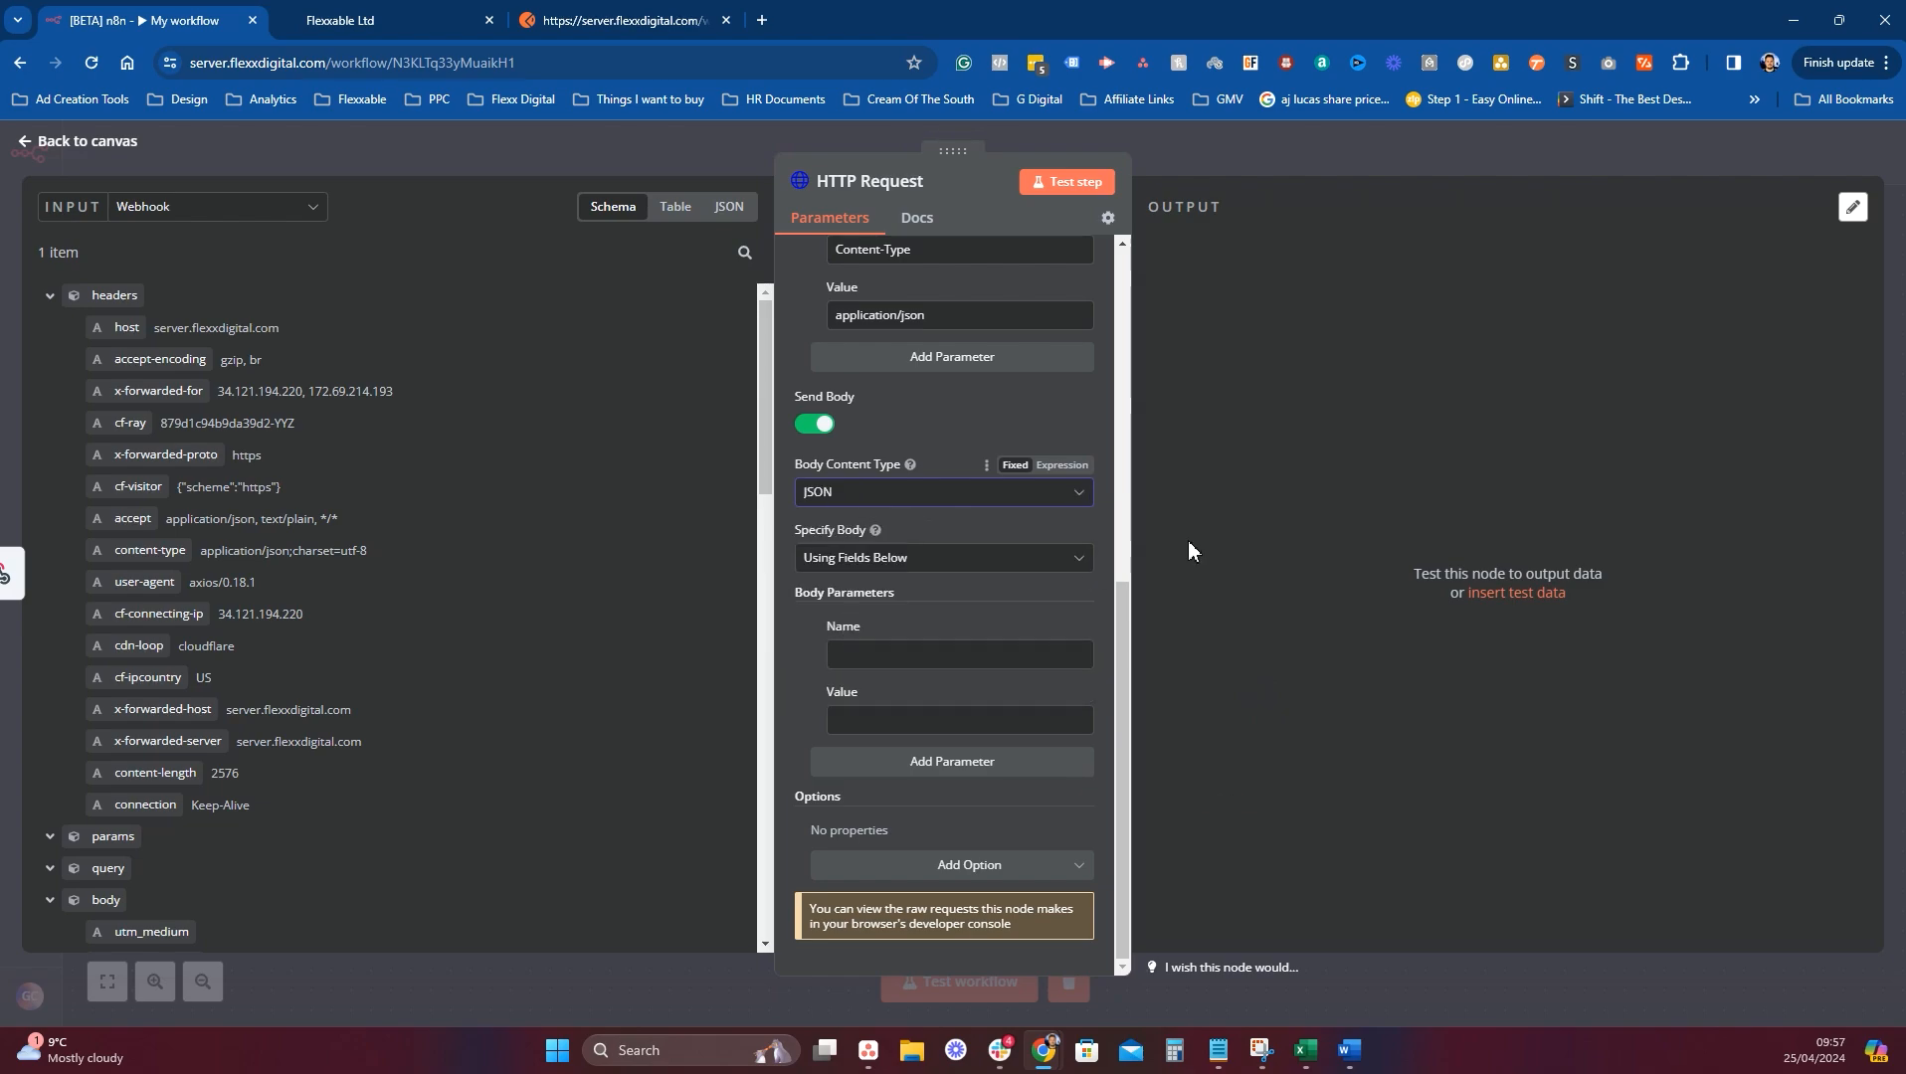
Set Specify Body to Using JSON and switch the JSON field to Expression mode.
left_click(916, 559)
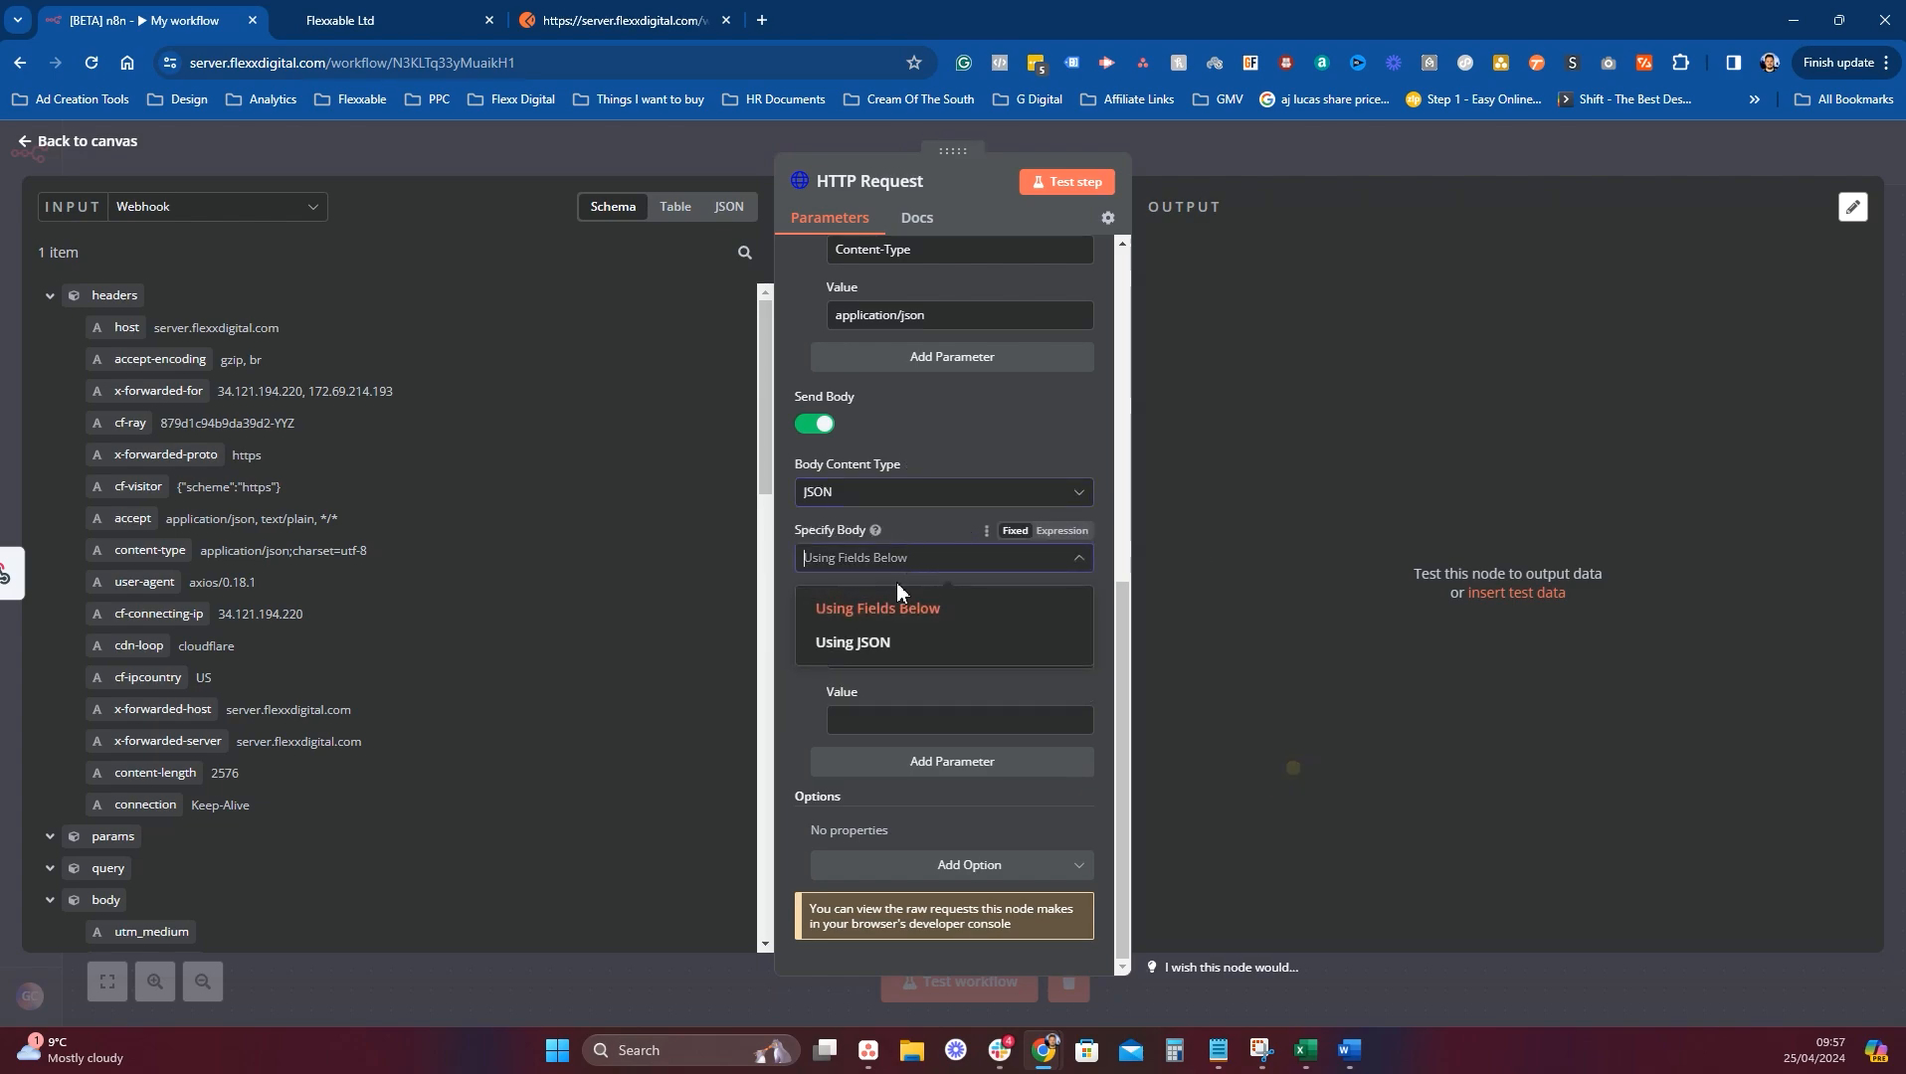
left_click(879, 645)
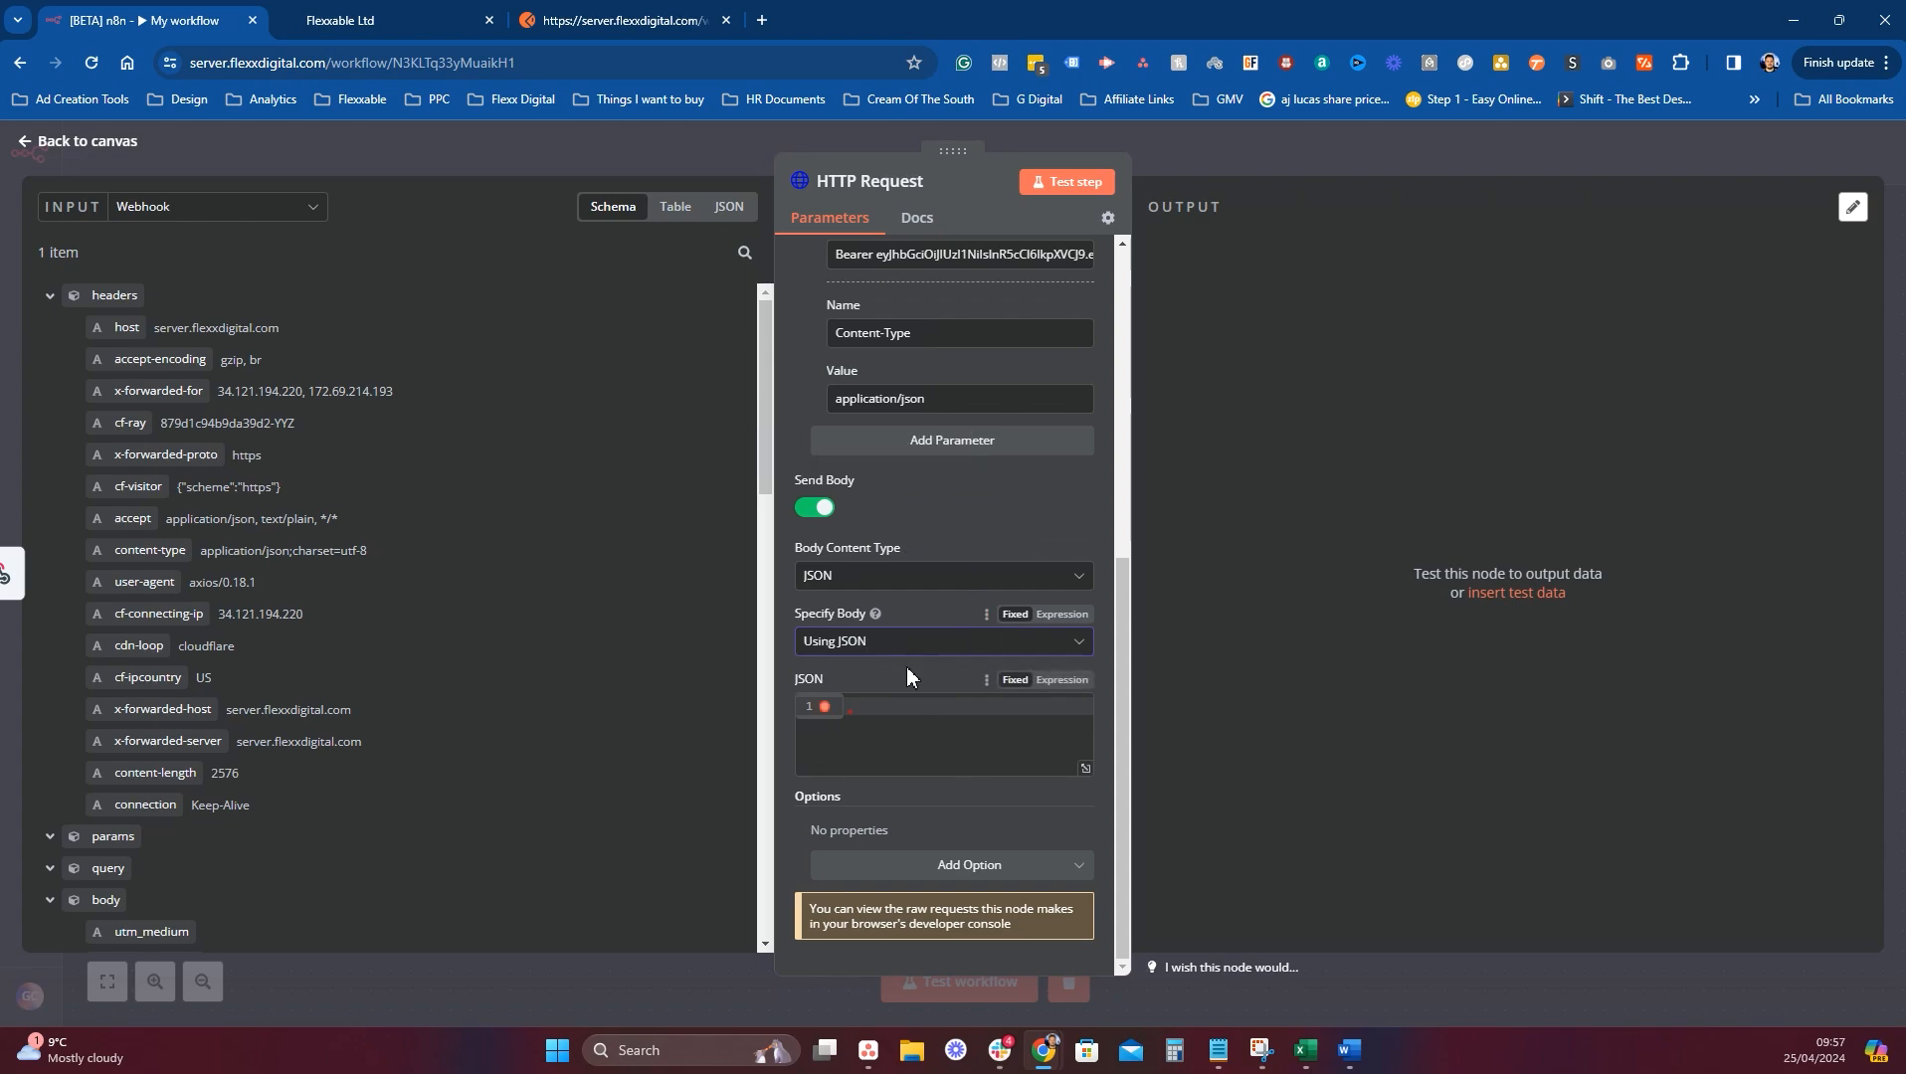
left_click(1062, 680)
left_click(1067, 738)
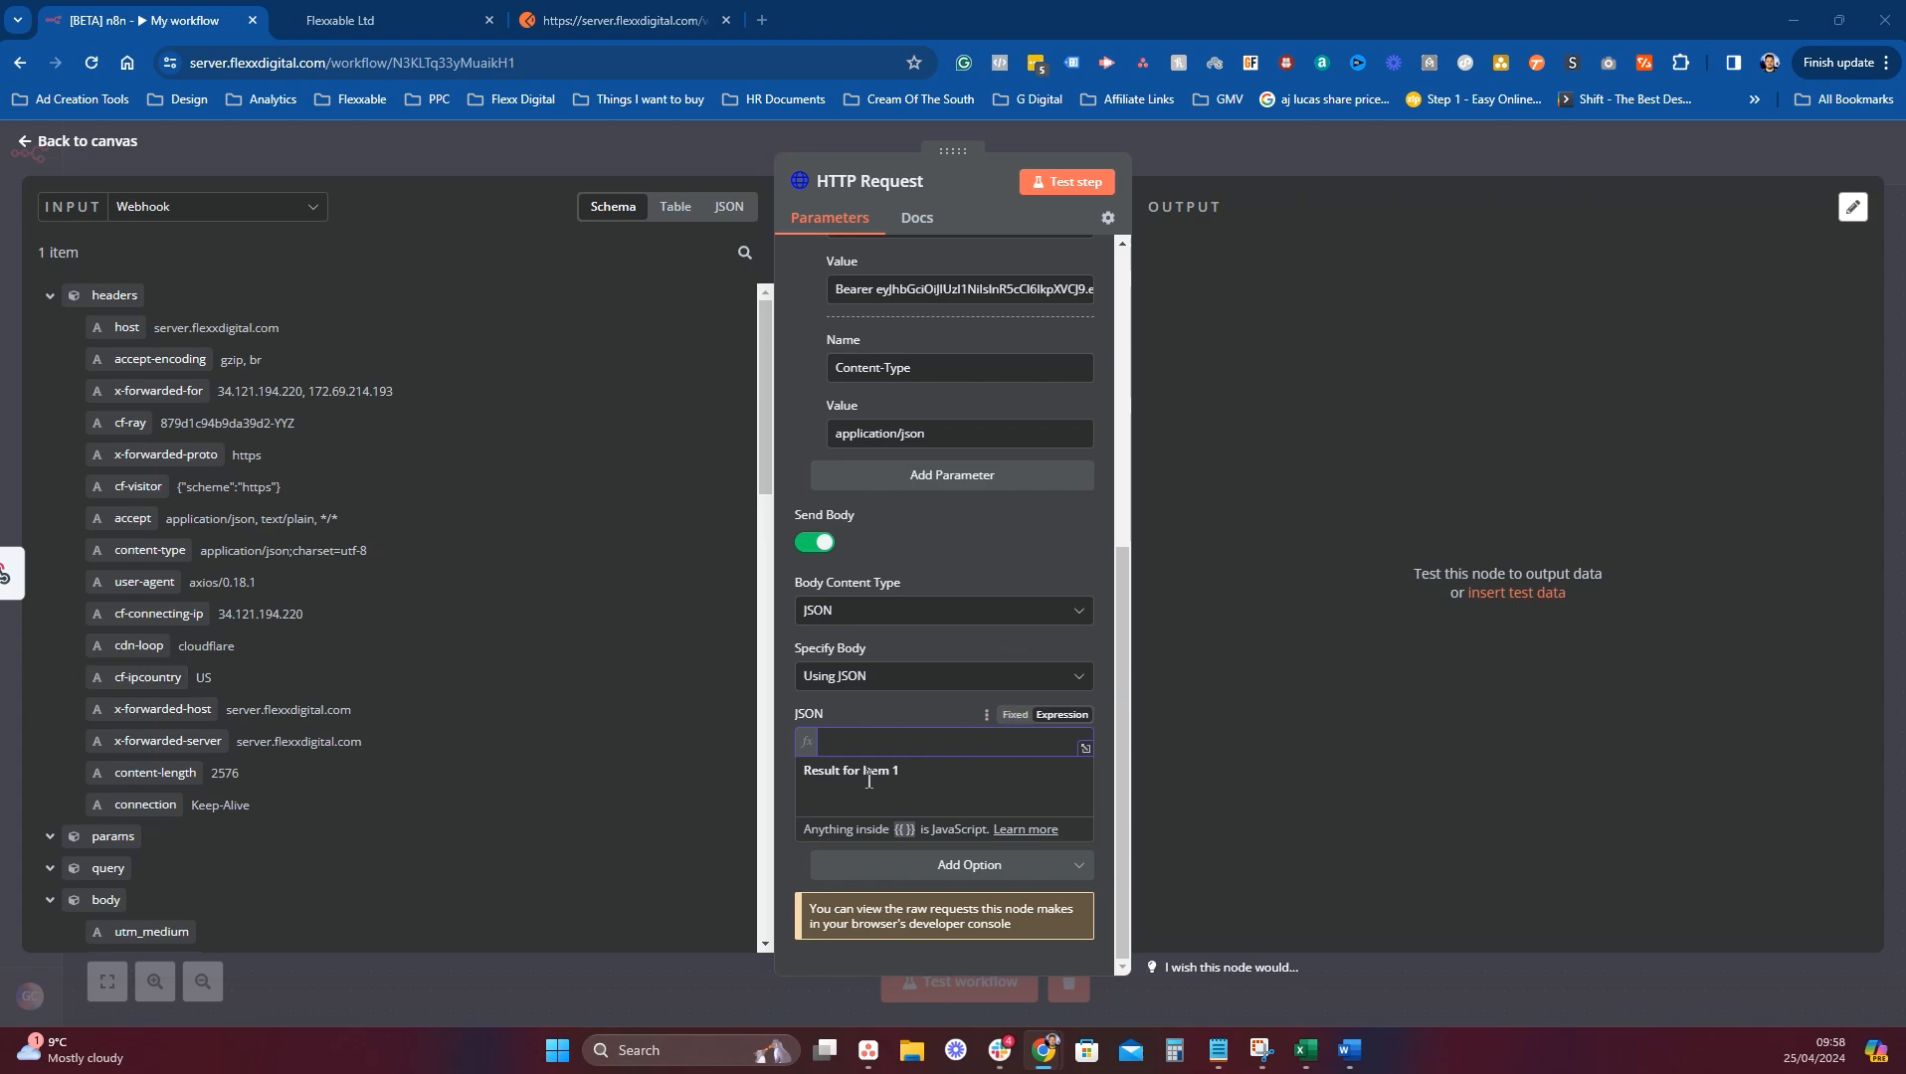
Paste the prepared JSON body with email, source N8NAPI and customField mappings, then expand it in the editor.
left_click(925, 714)
key("ctrl+v")
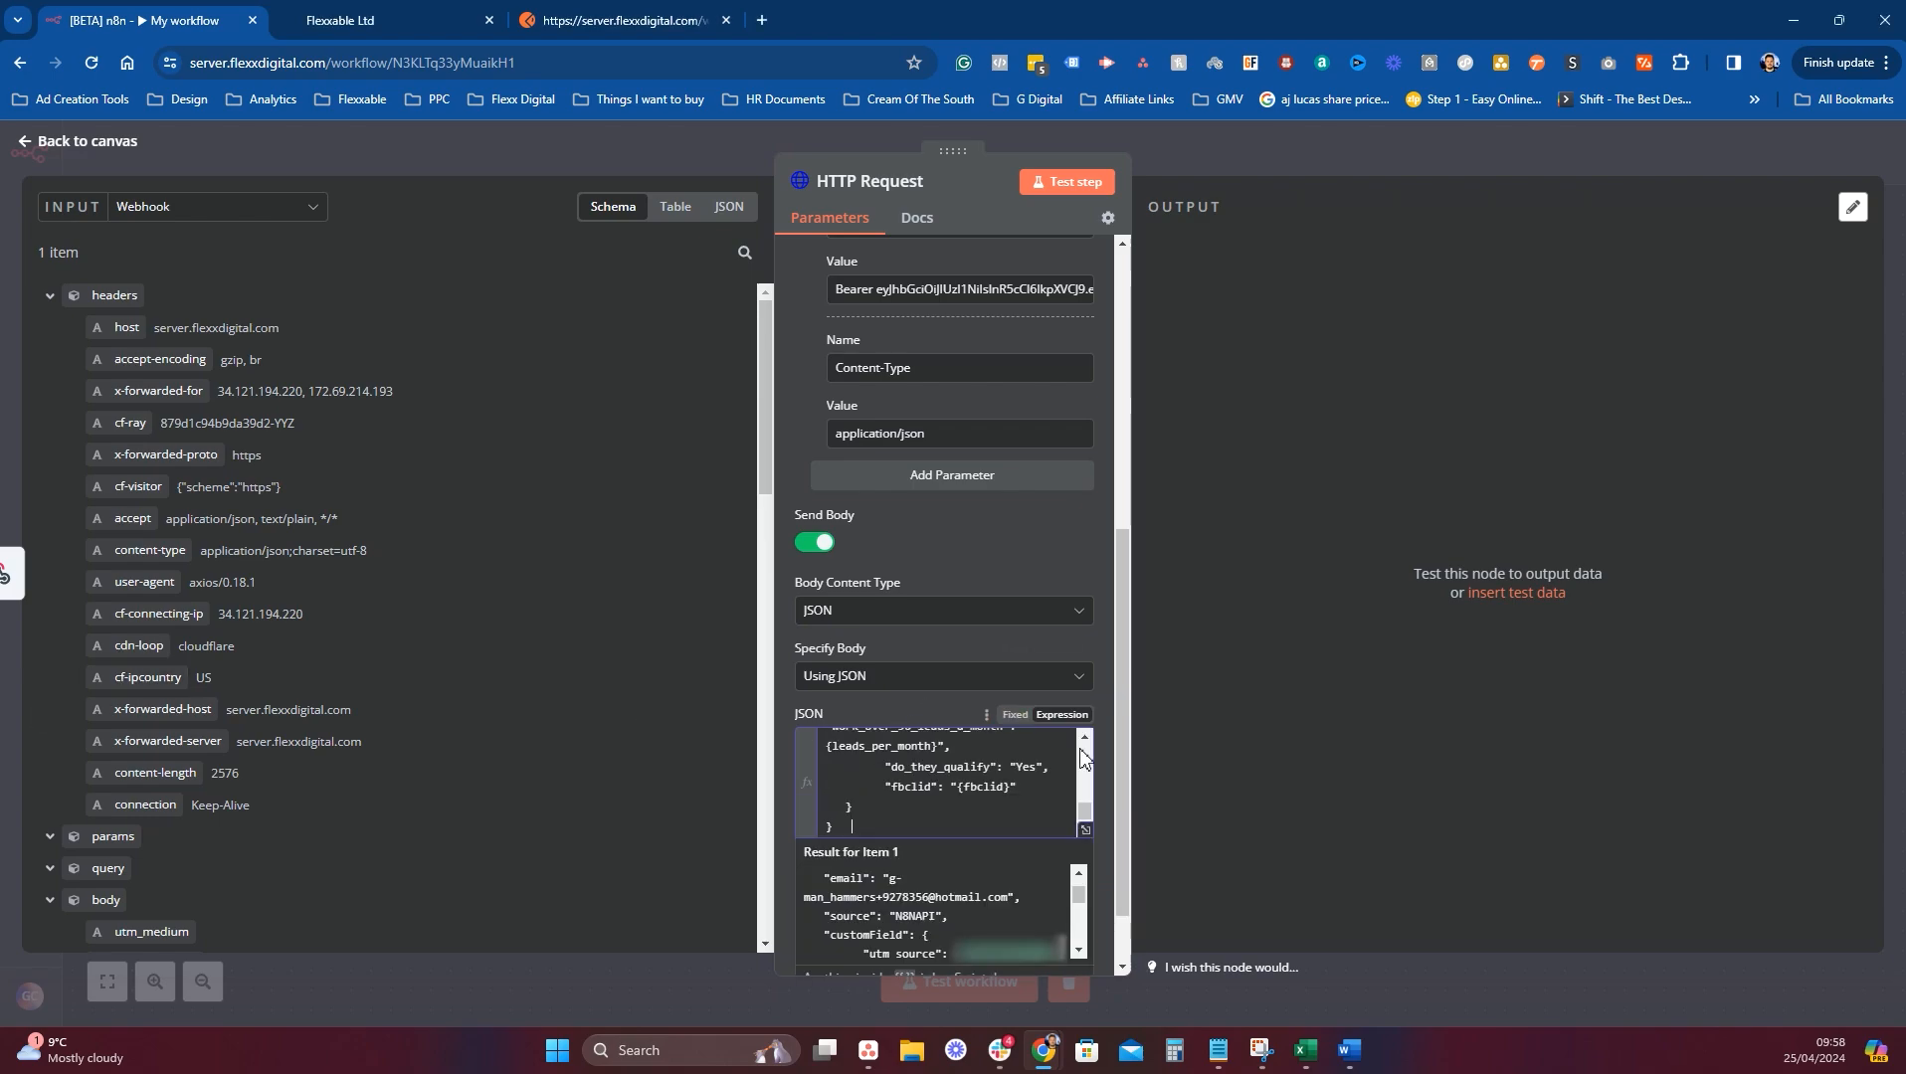
scroll(944, 781, "down", 3)
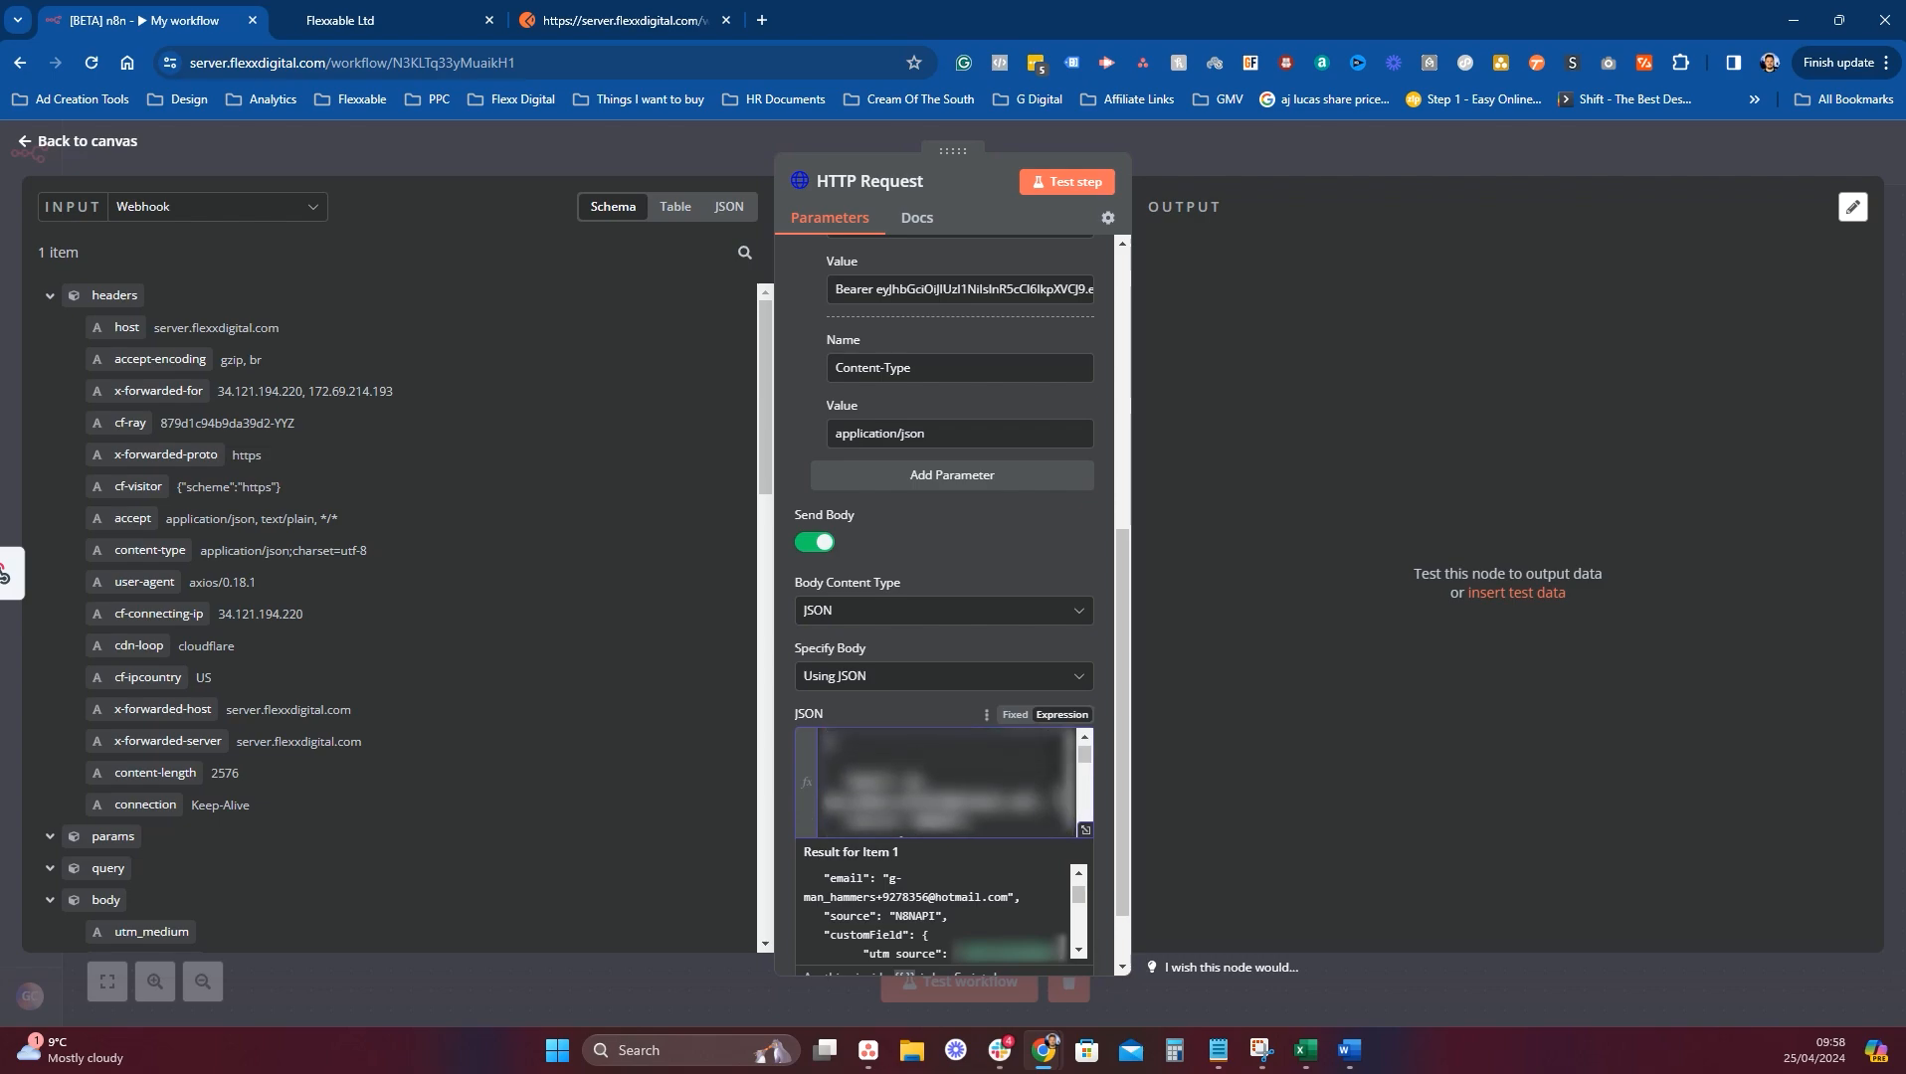
scroll(945, 781, "up", 5)
left_click(1242, 693)
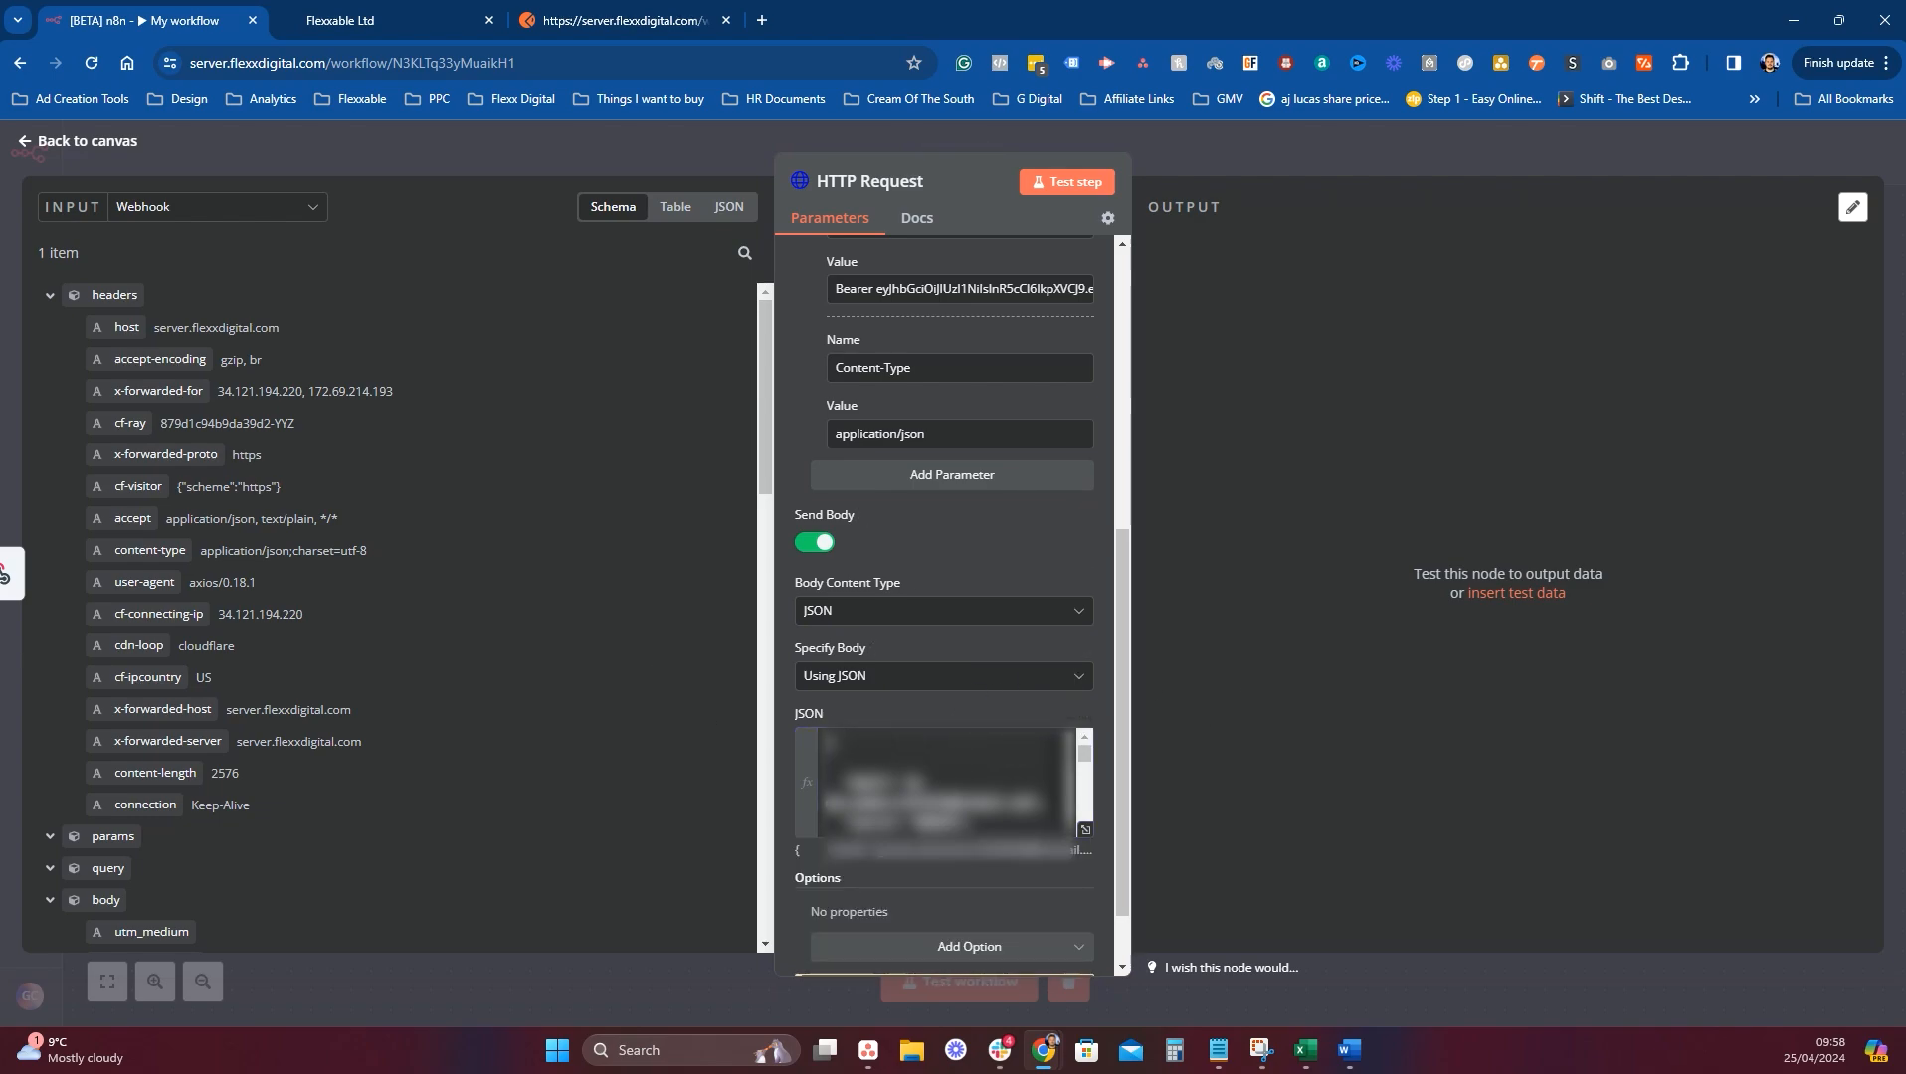
scroll(955, 545, "down", 2)
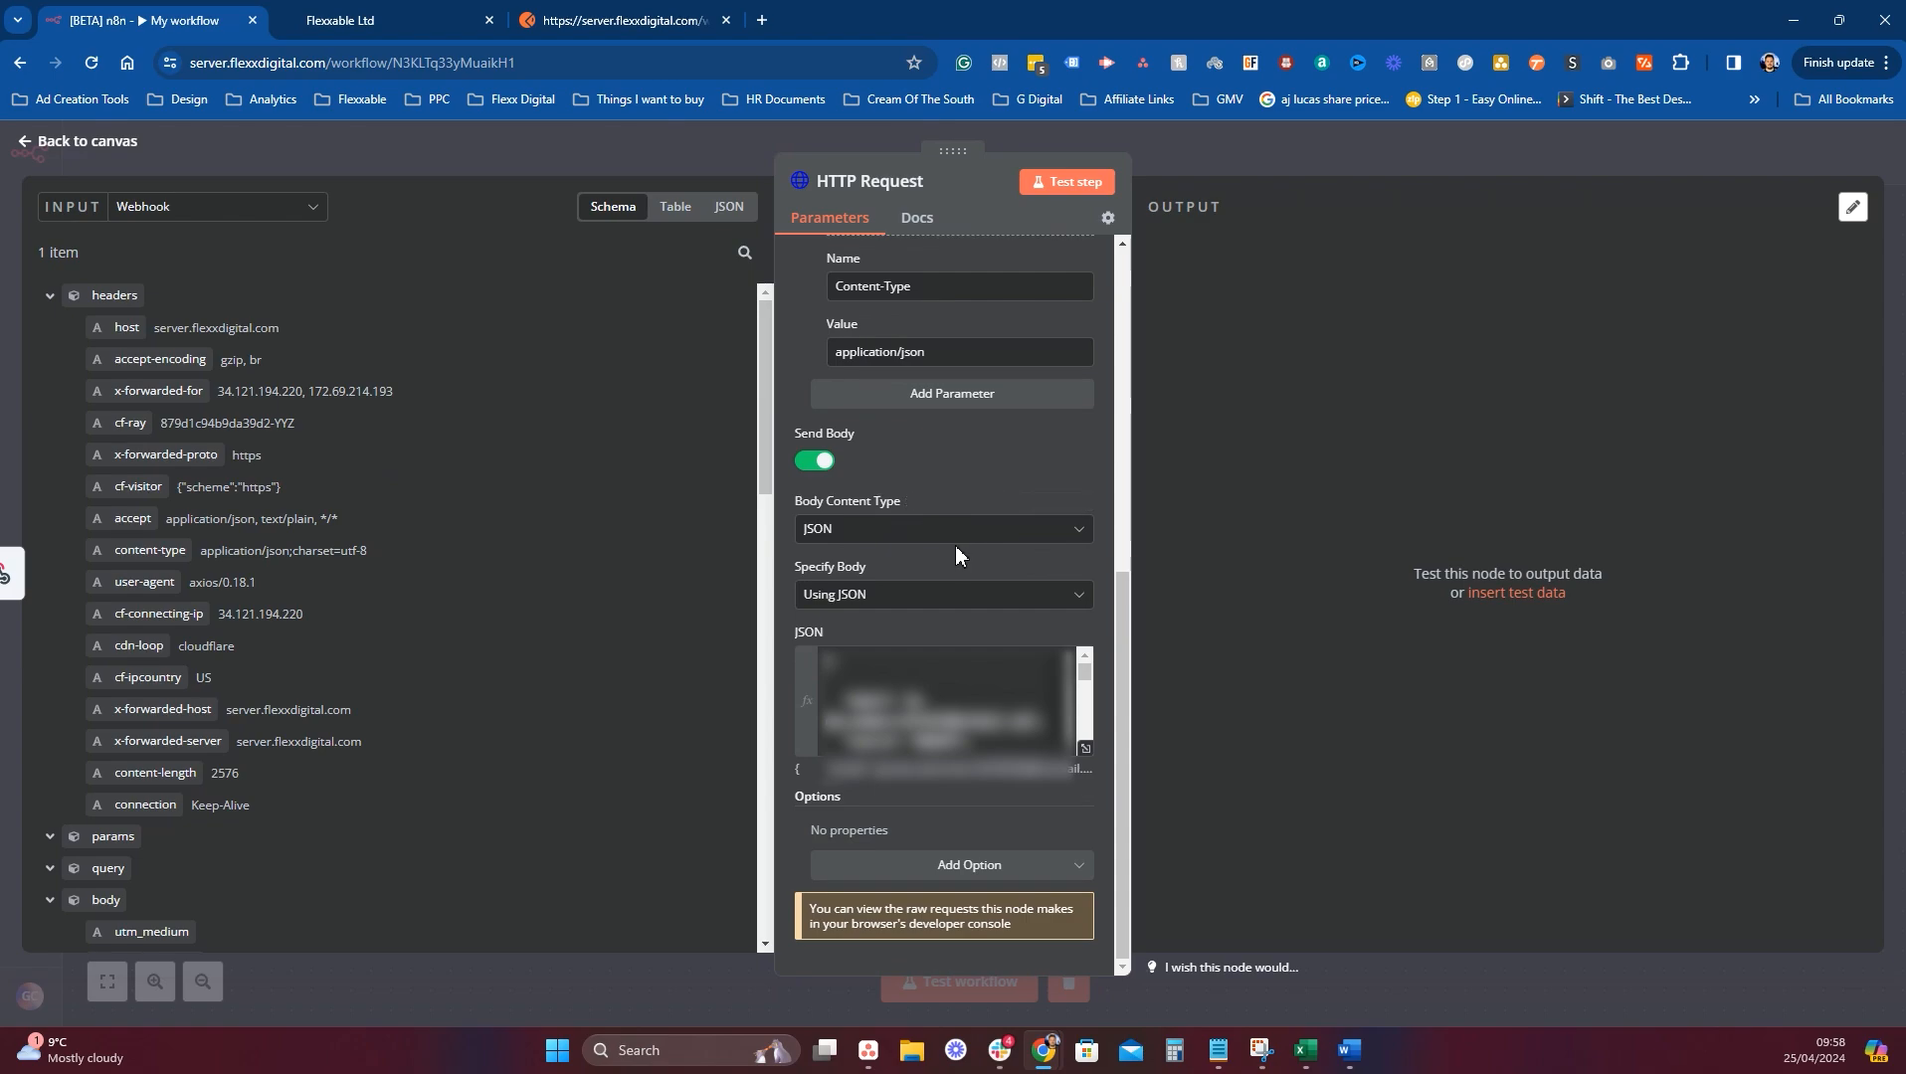
scroll(952, 498, "up", 2)
scroll(953, 497, "down", 2)
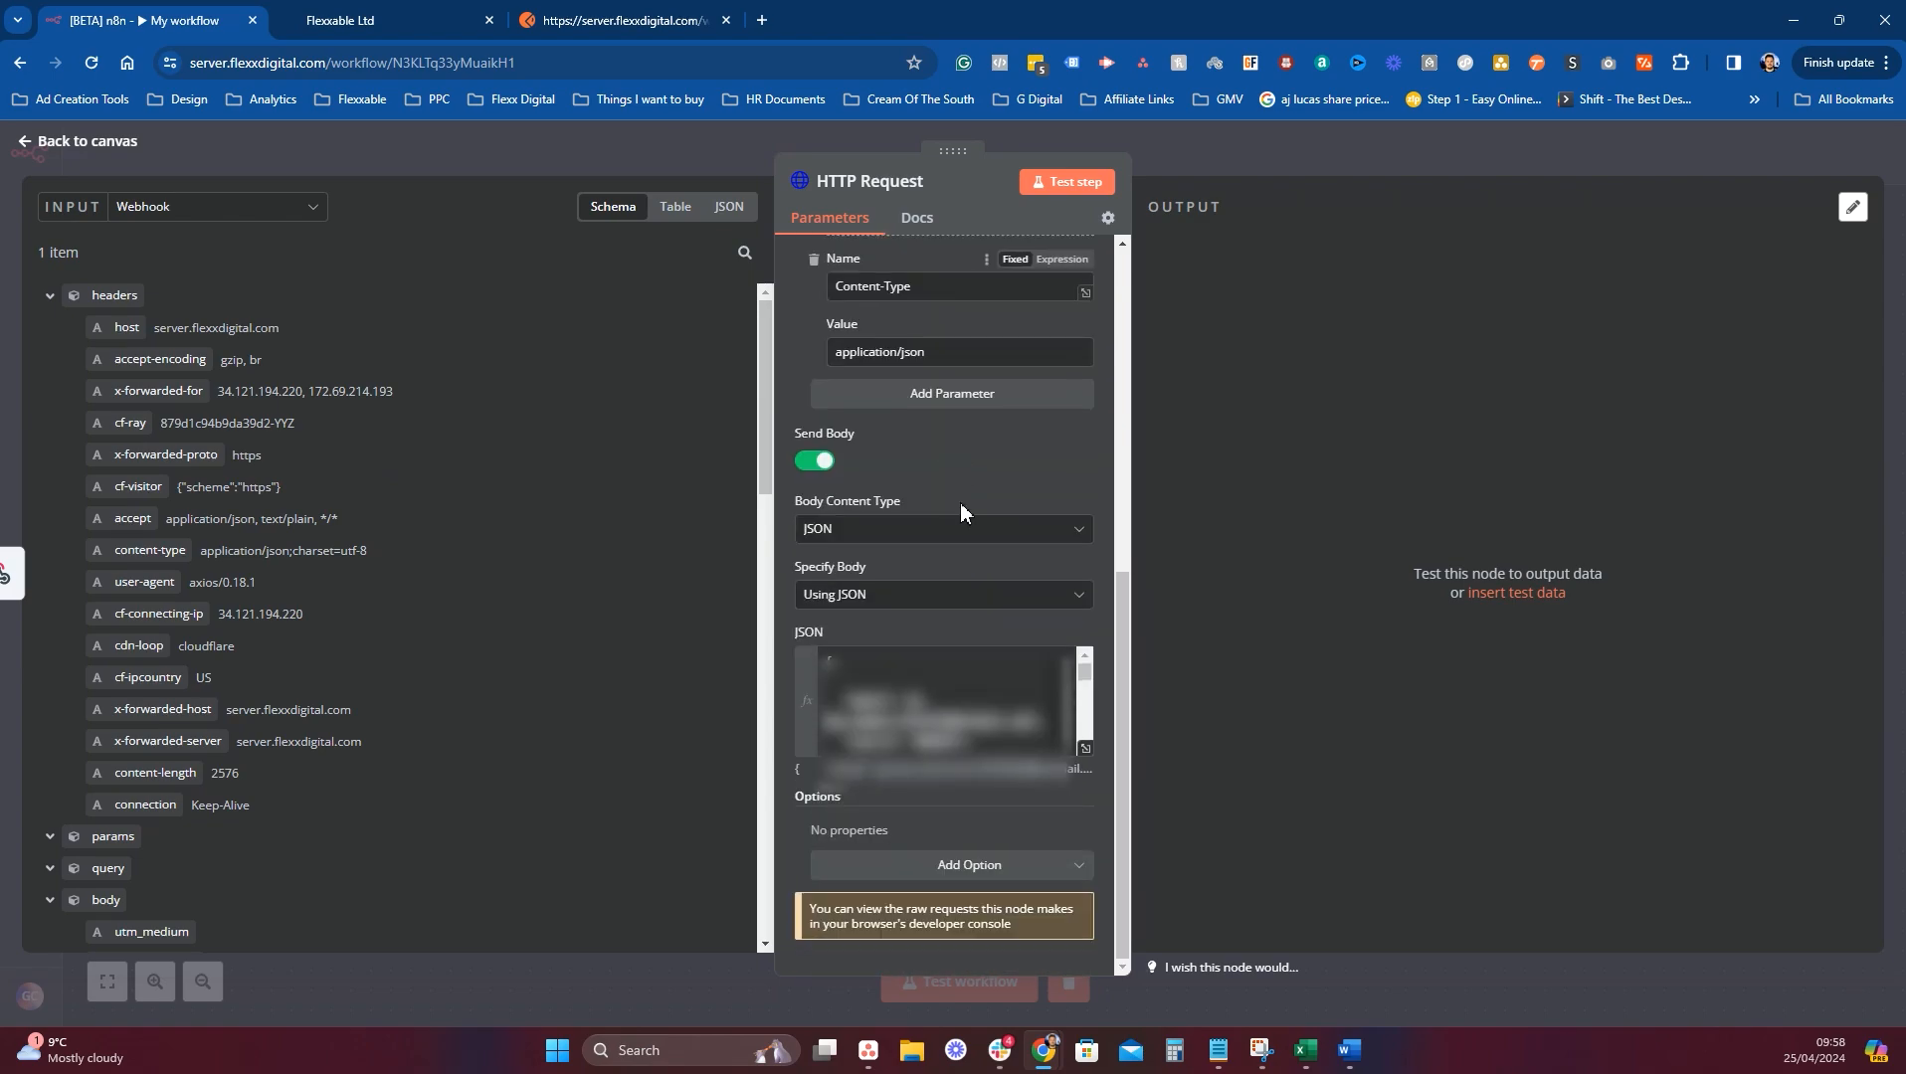
left_click(1085, 748)
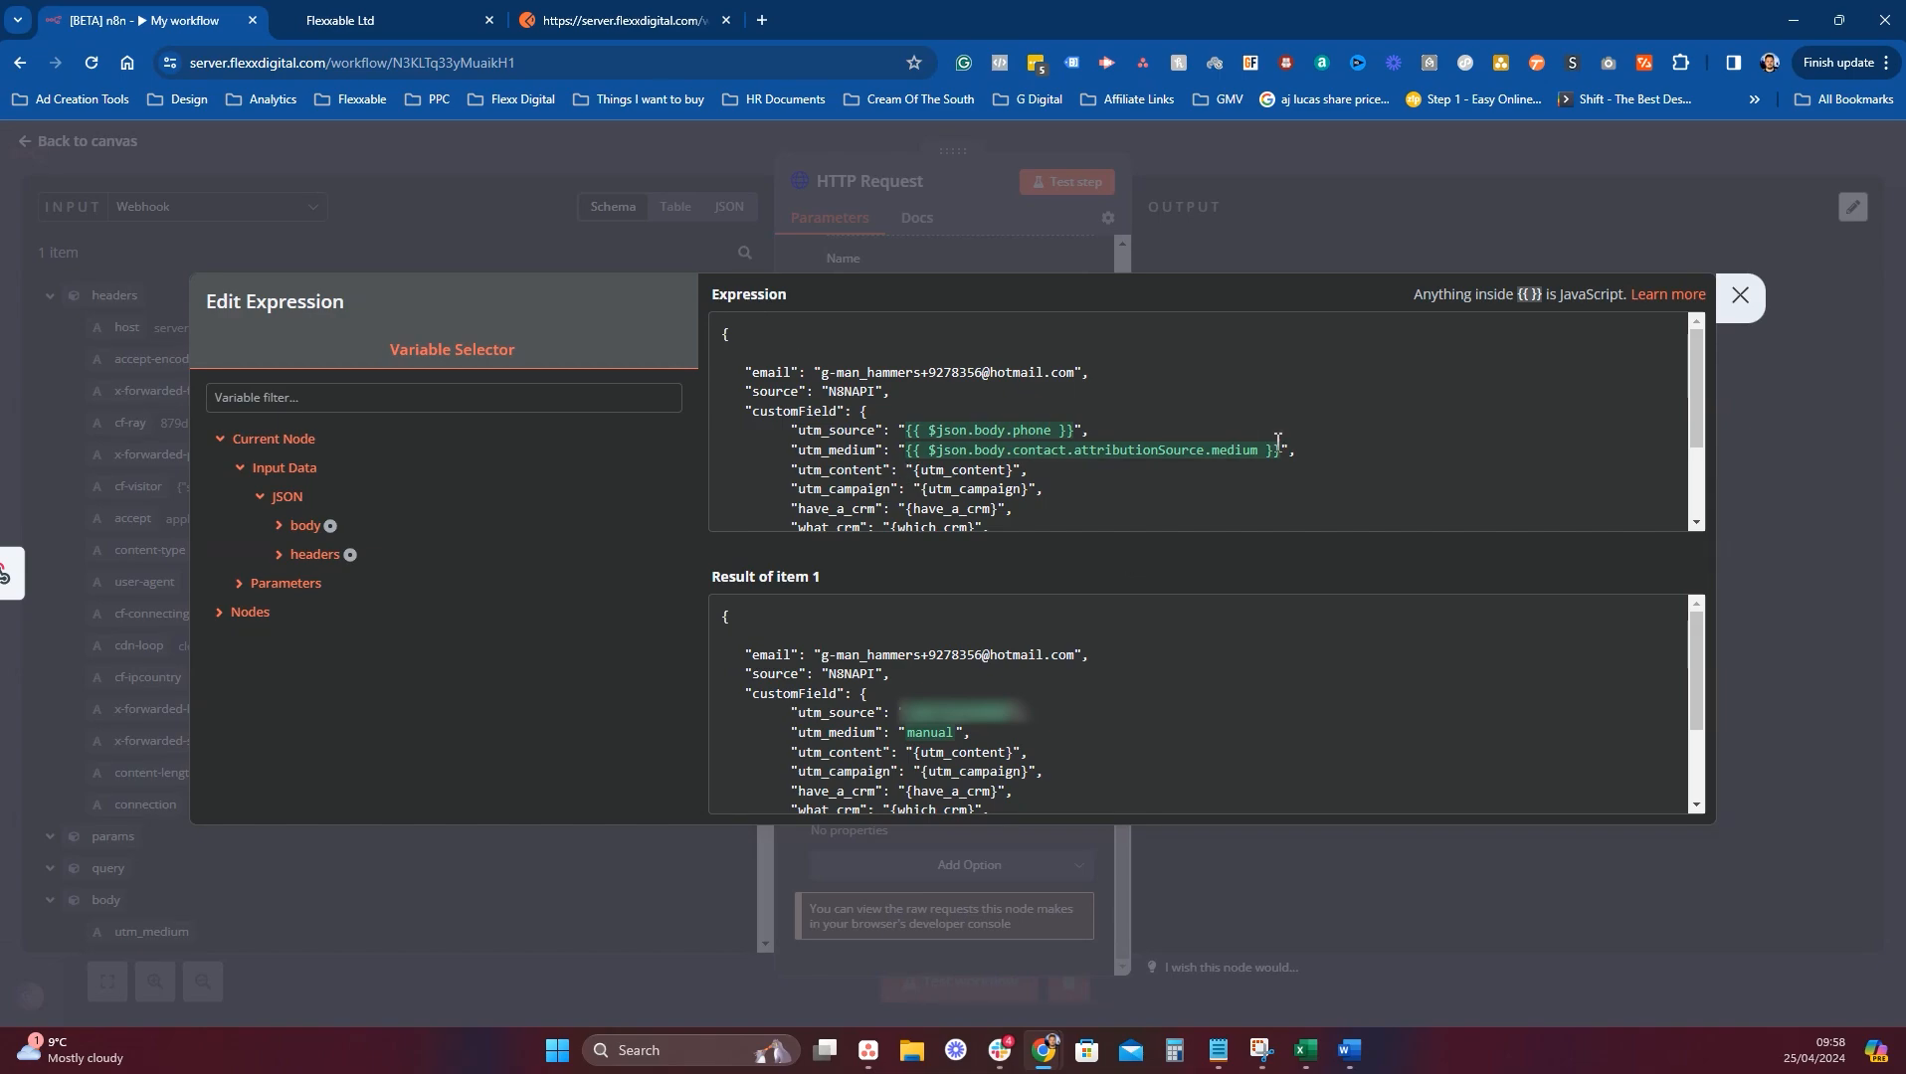
Clear the utm_medium, utm_source, utm_content and utm_campaign values to empty strings.
left_click_drag(1282, 450, 908, 453)
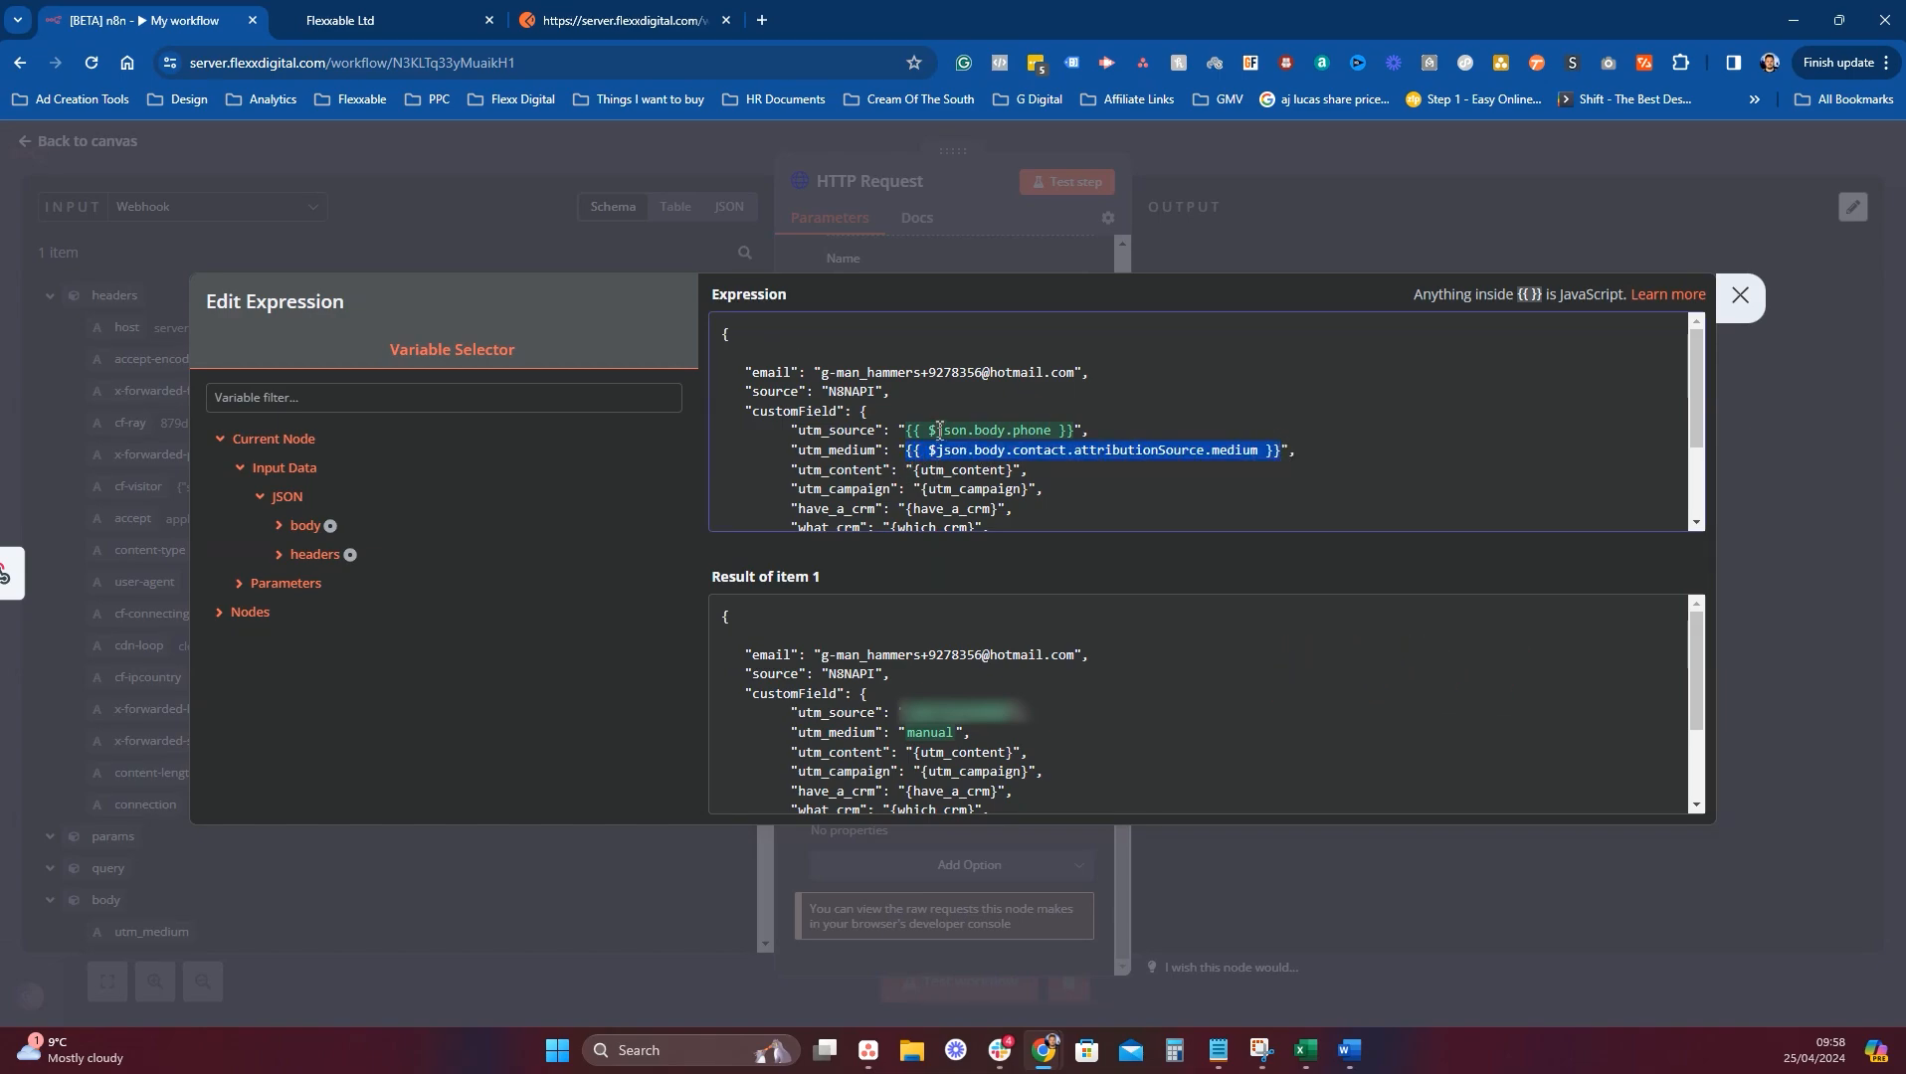
key("BackSpace")
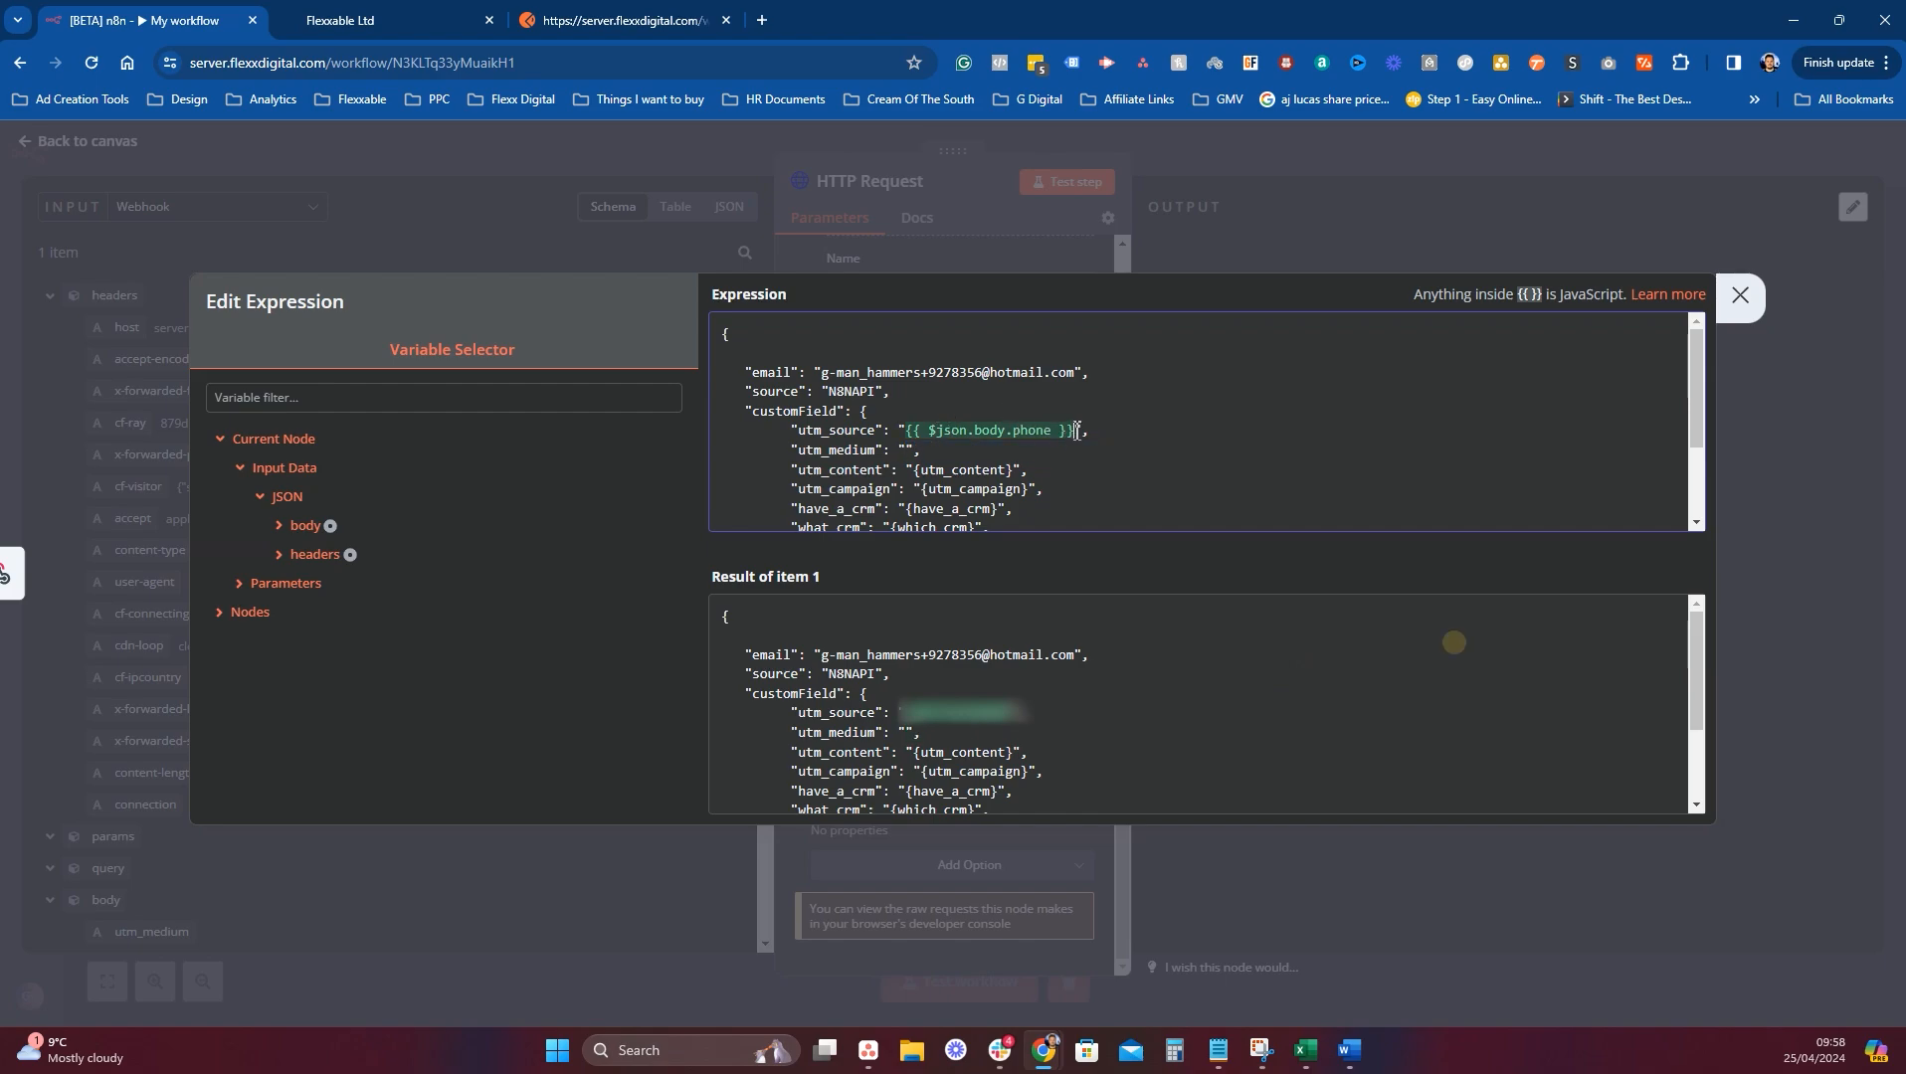
left_click_drag(1077, 430, 908, 429)
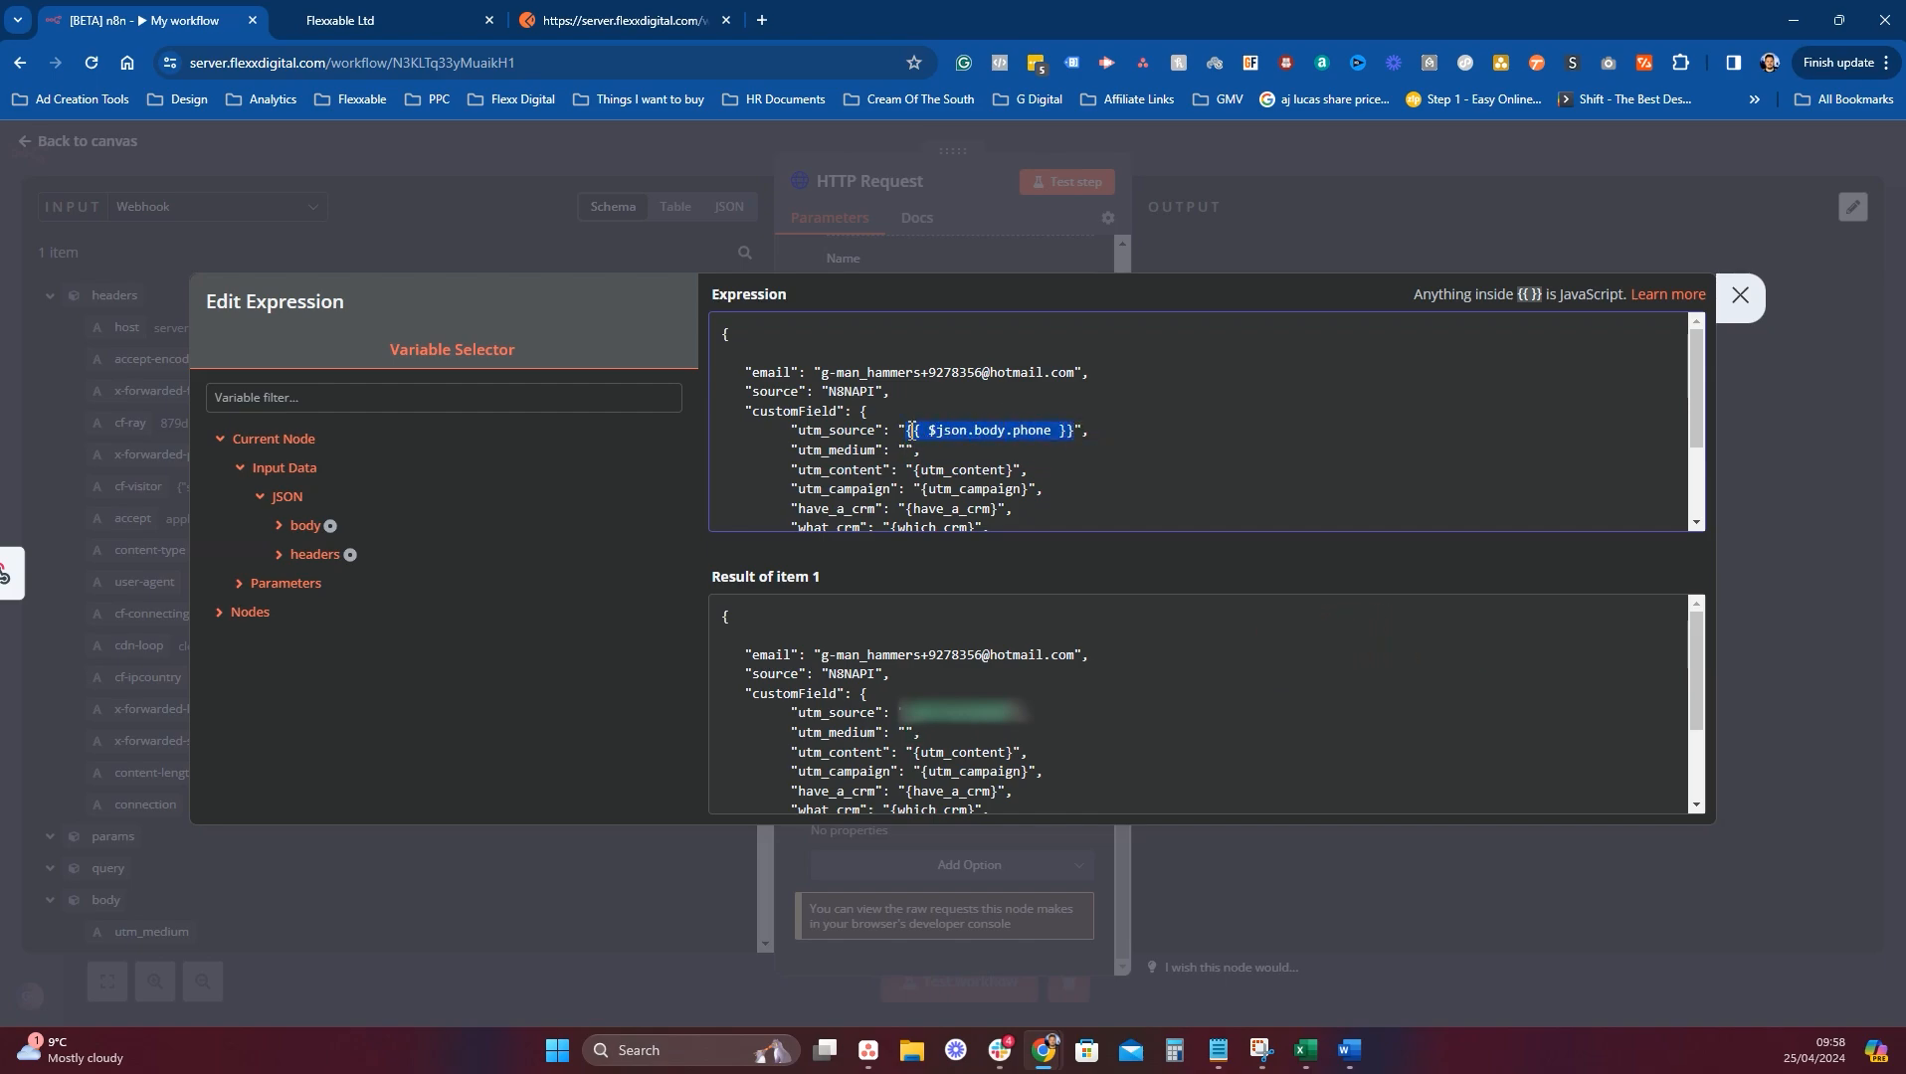
key("BackSpace")
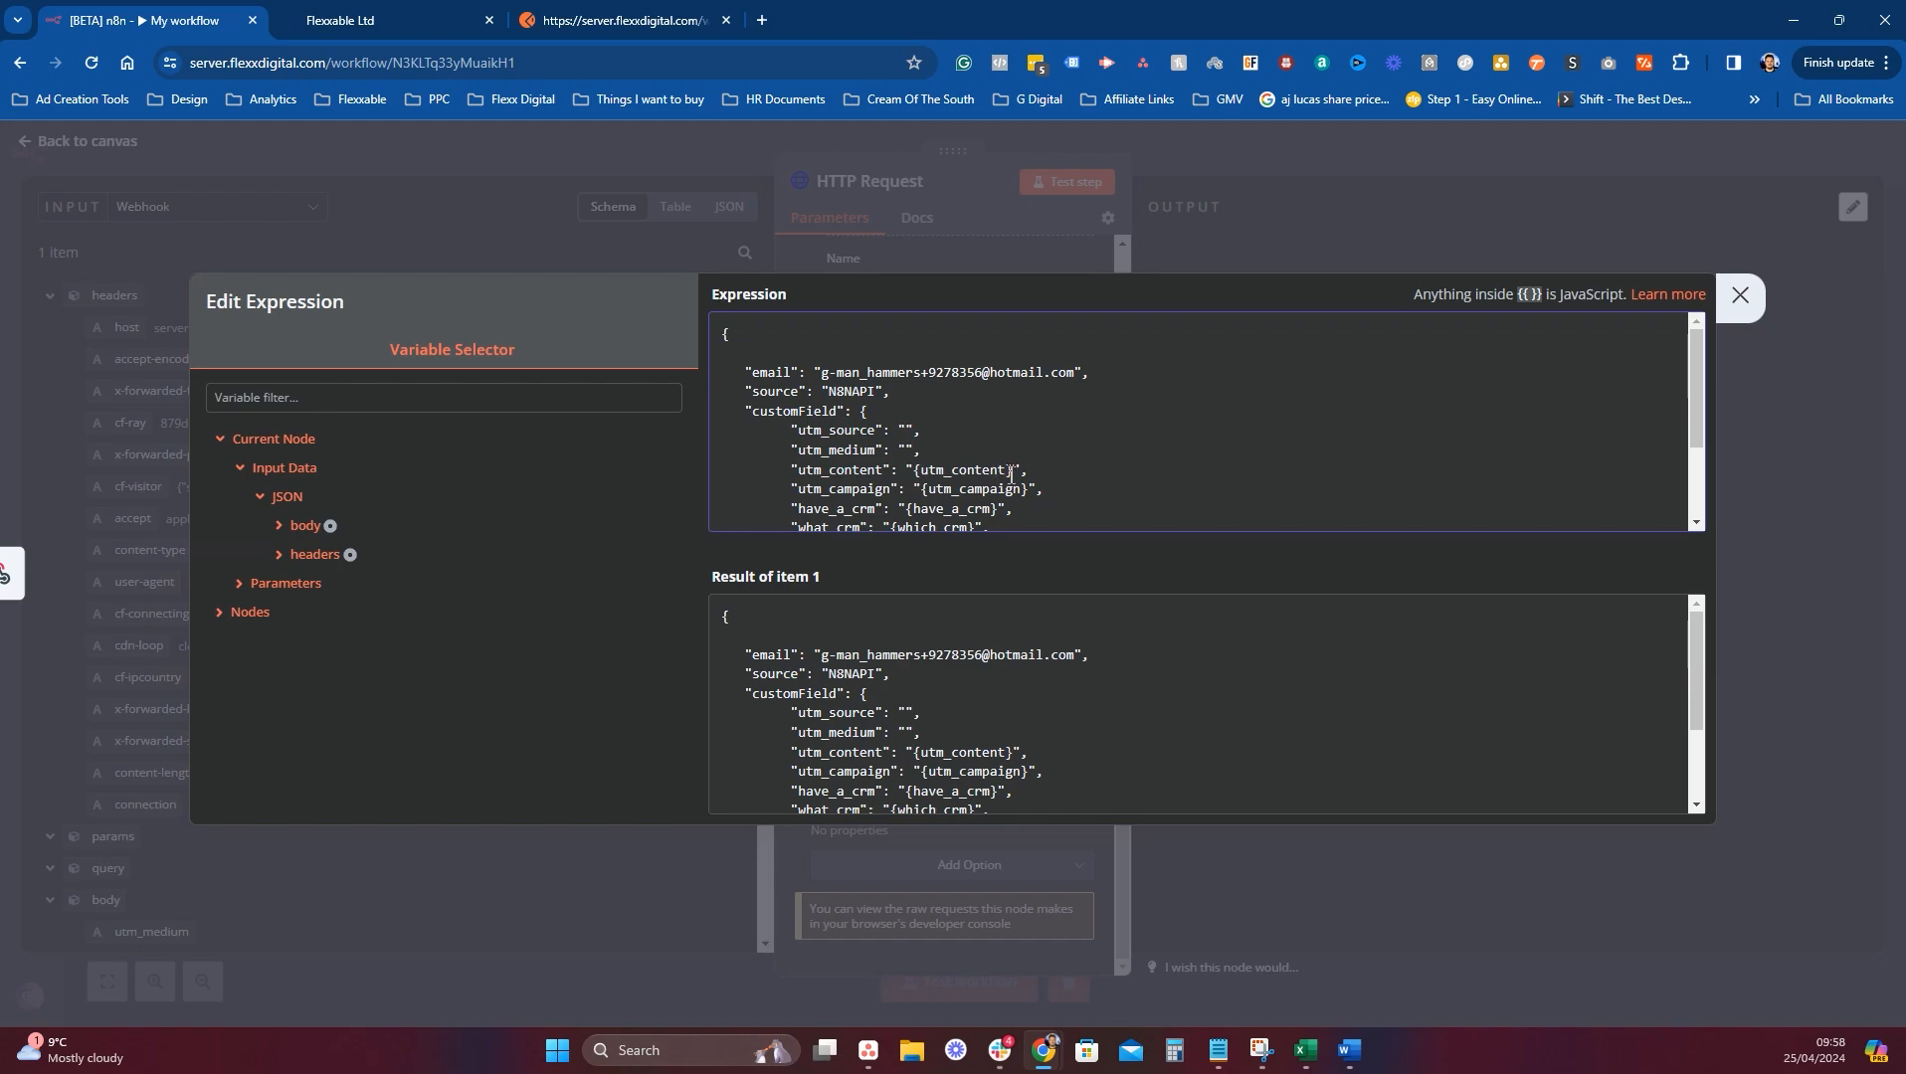
left_click_drag(1017, 469, 913, 470)
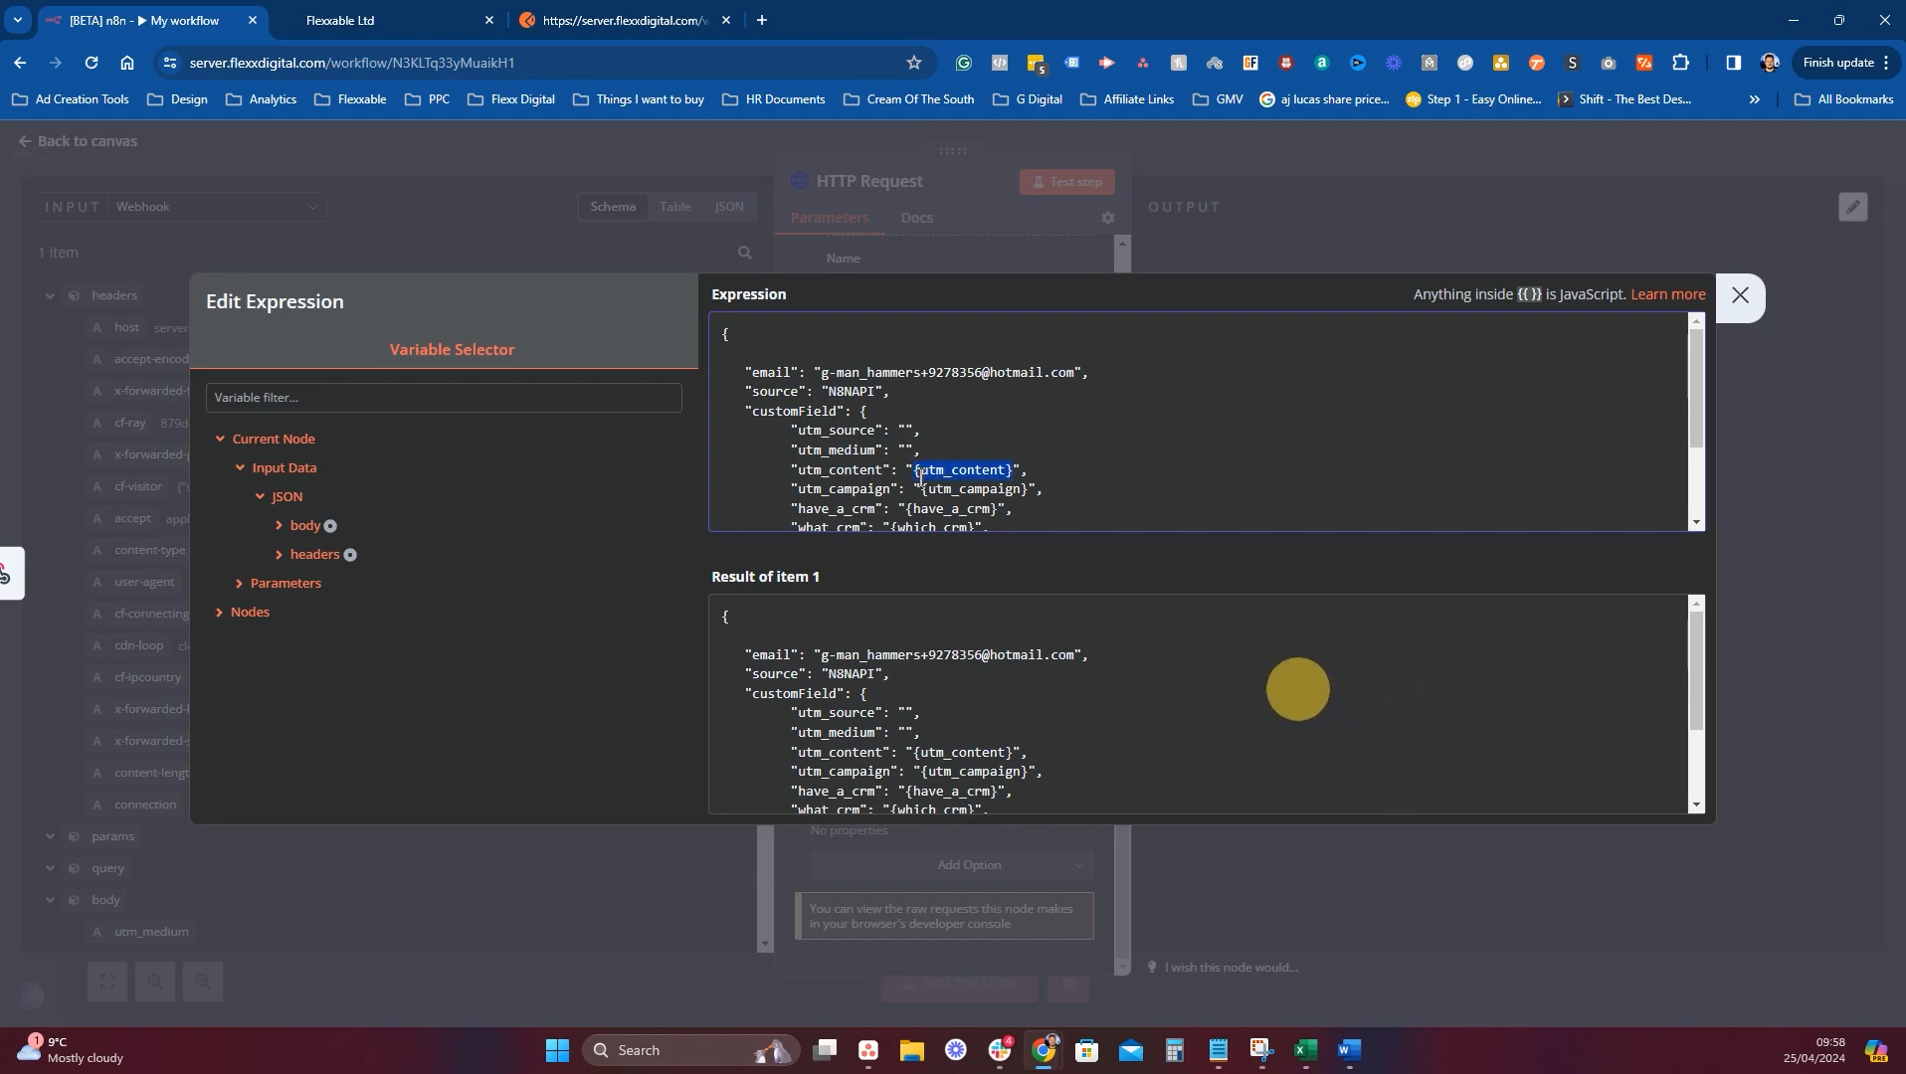
left_click(1012, 469)
left_click_drag(1015, 469, 913, 470)
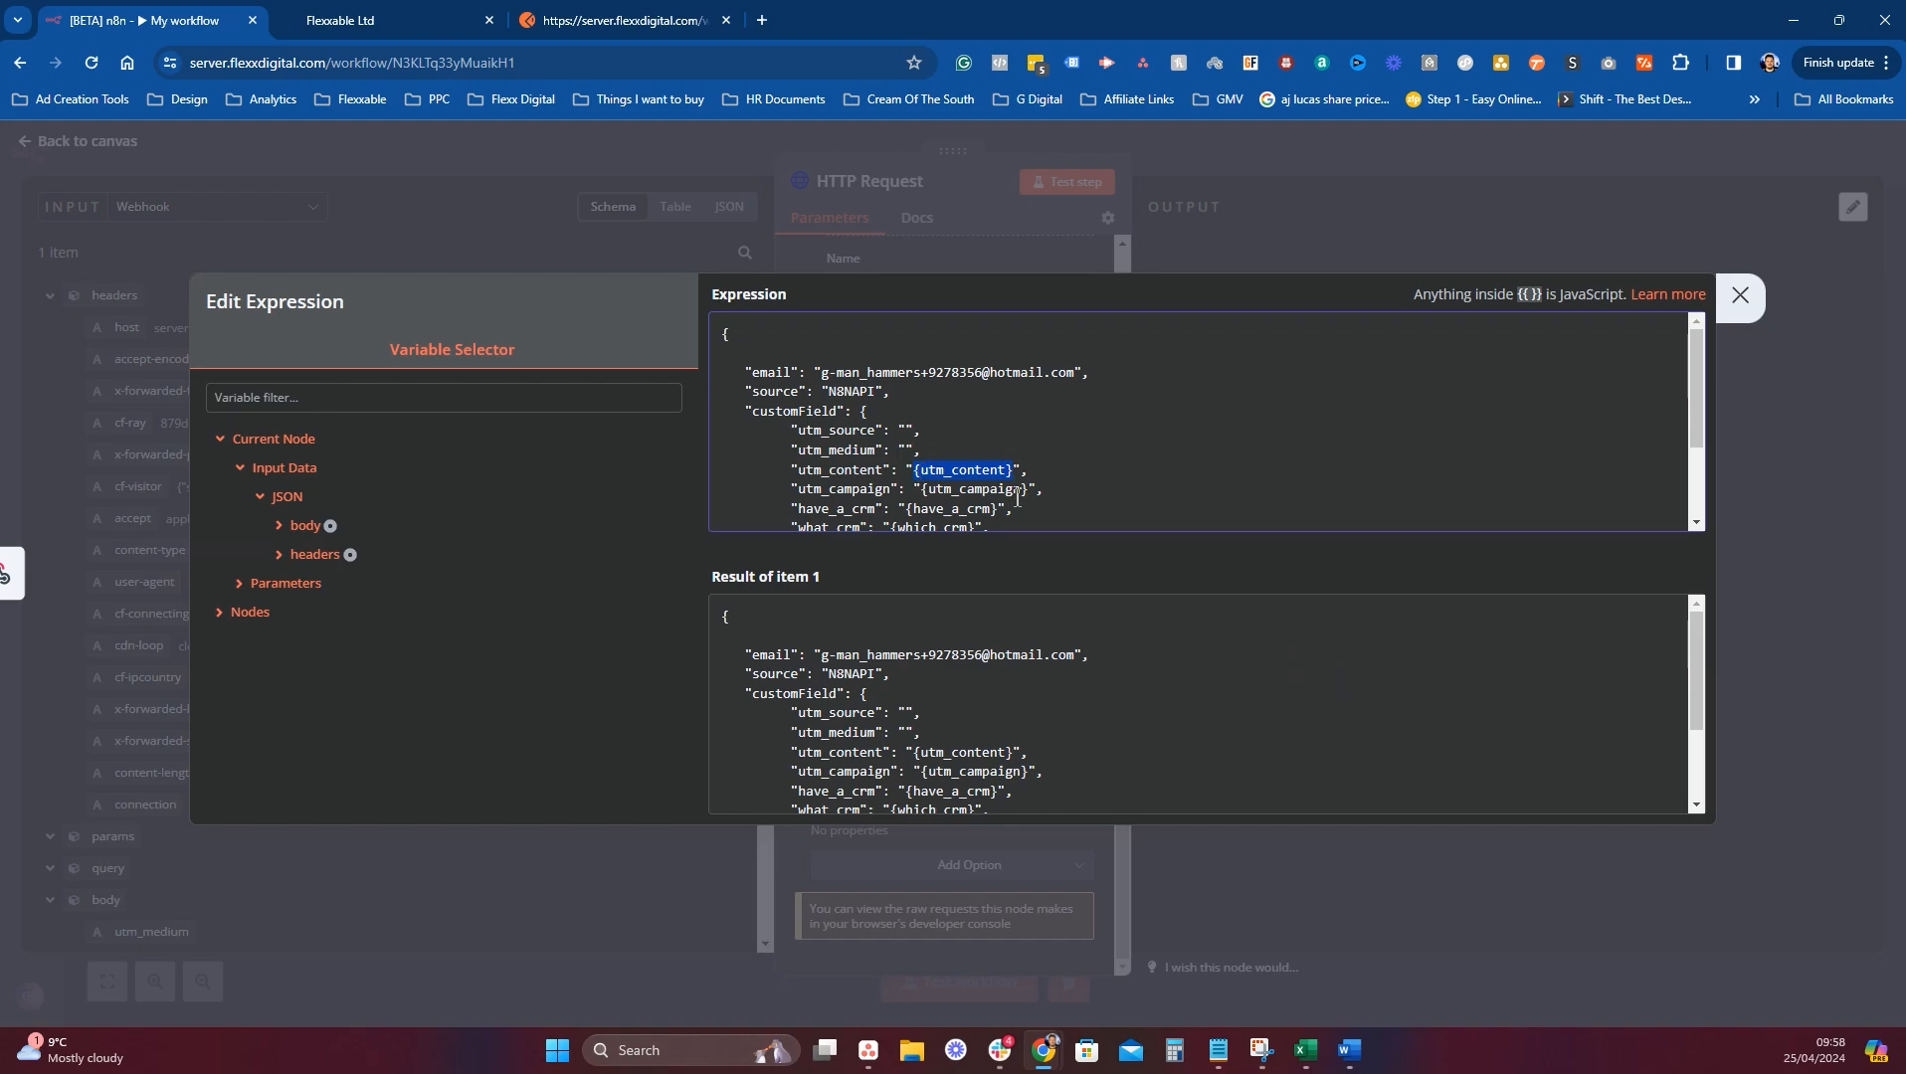
key("BackSpace")
left_click_drag(1024, 489, 923, 488)
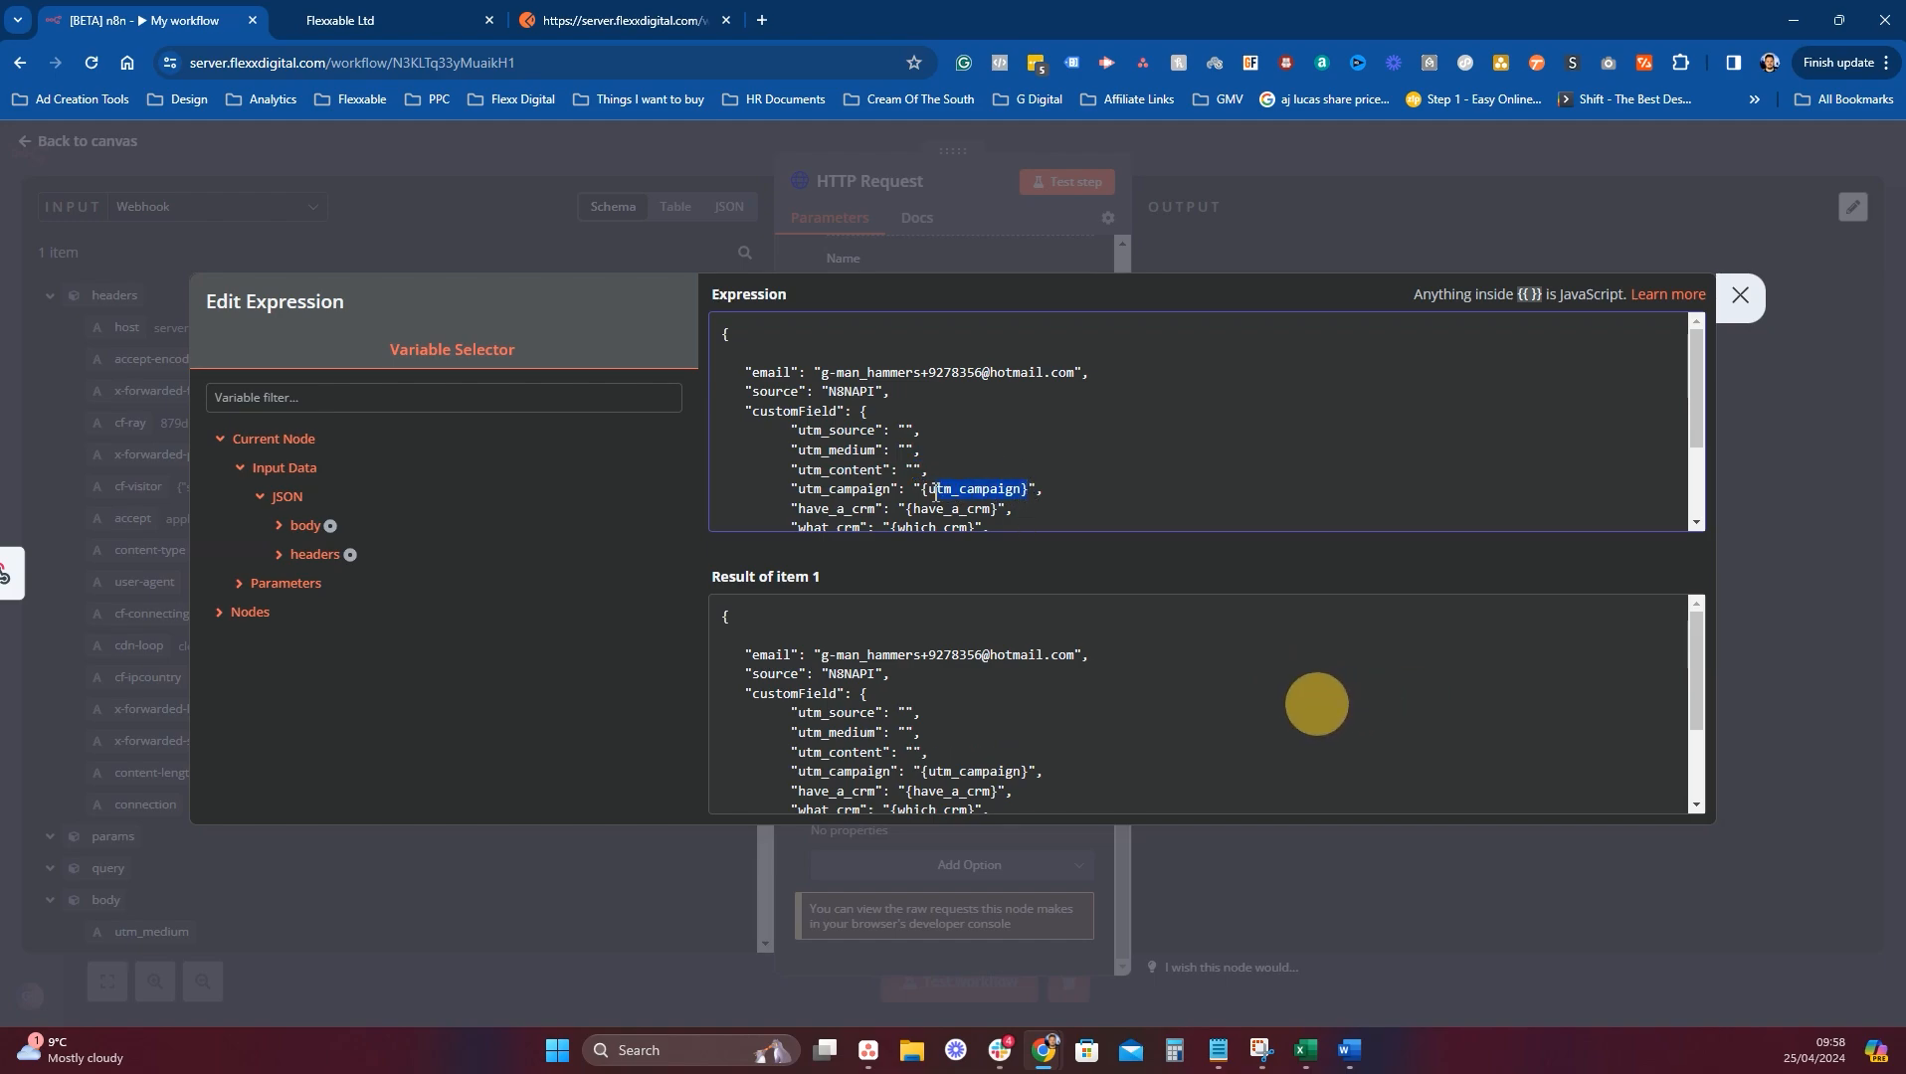
key("BackSpace")
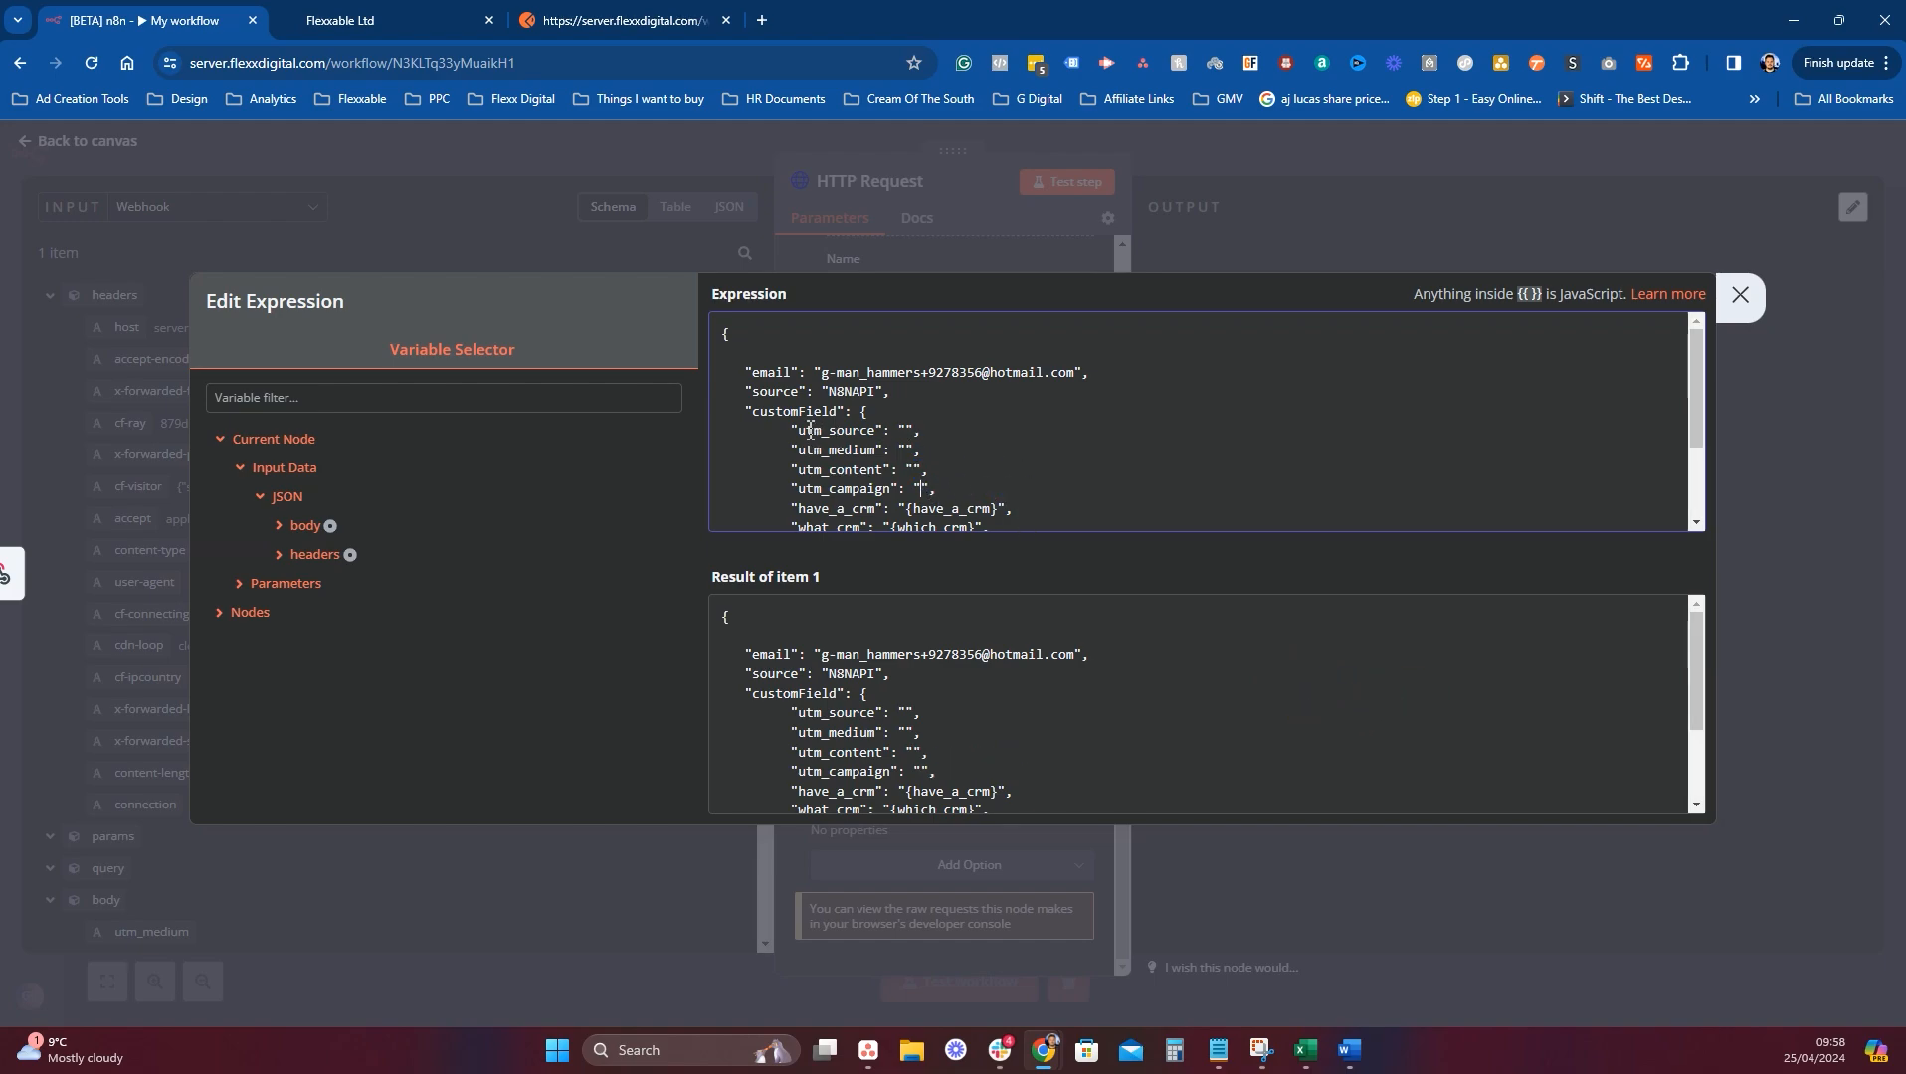
Clear the have_a_crm placeholder and select the leftover custom field lines after utm_campaign.
left_click_drag(799, 429, 876, 429)
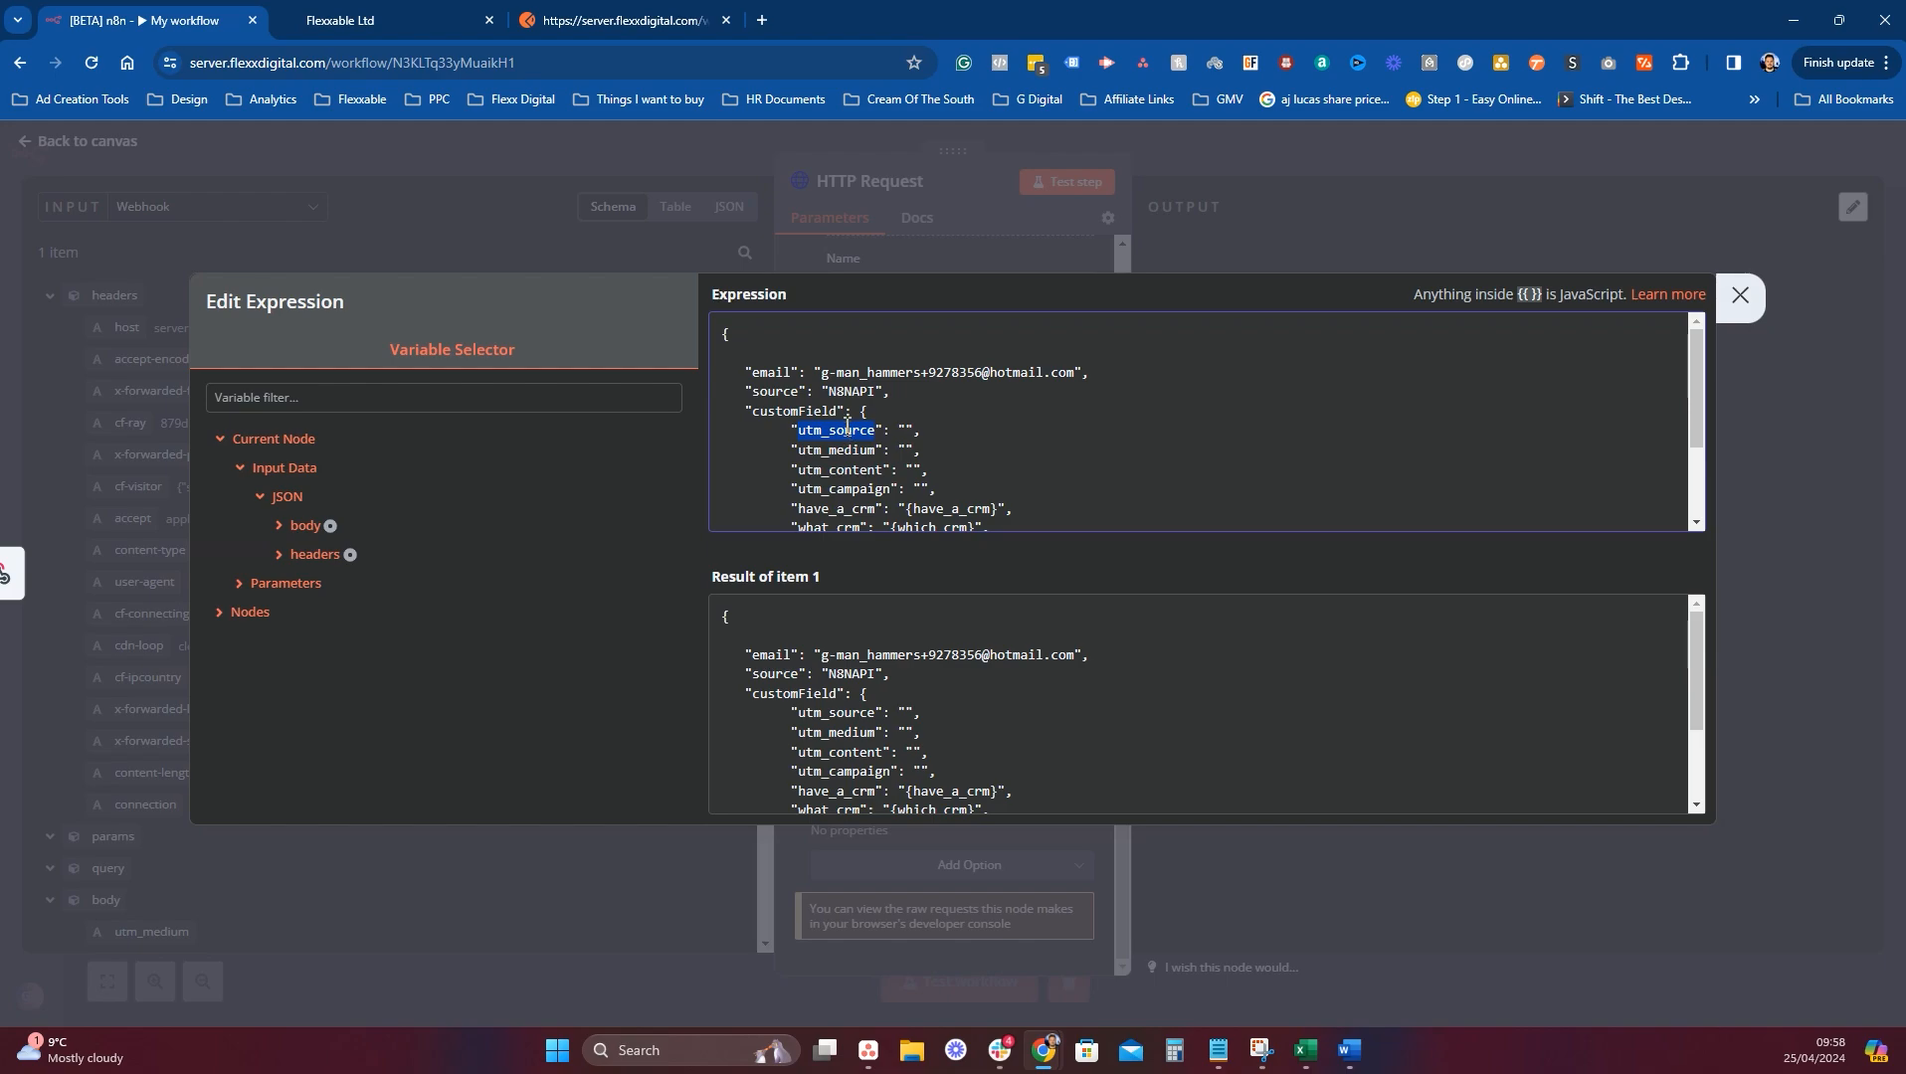
scroll(885, 435, "down", 1)
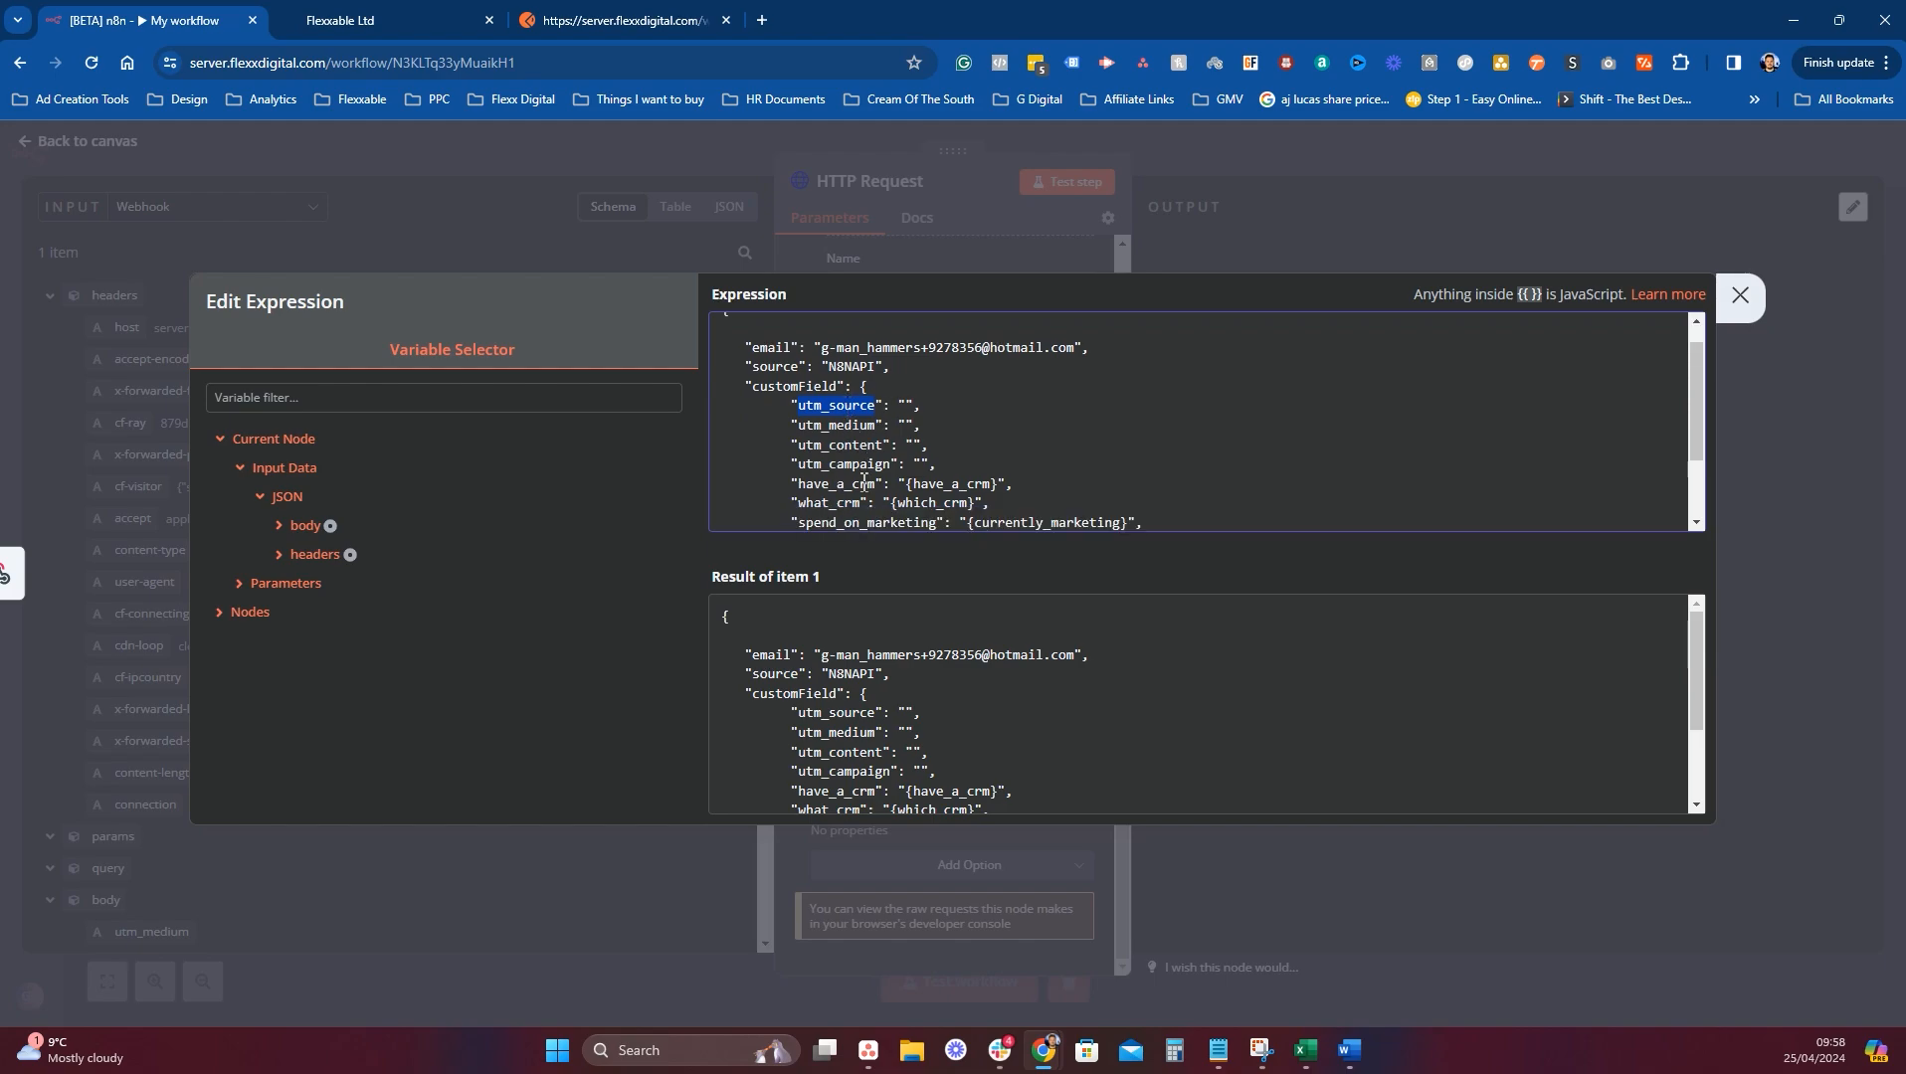
double_click(813, 484)
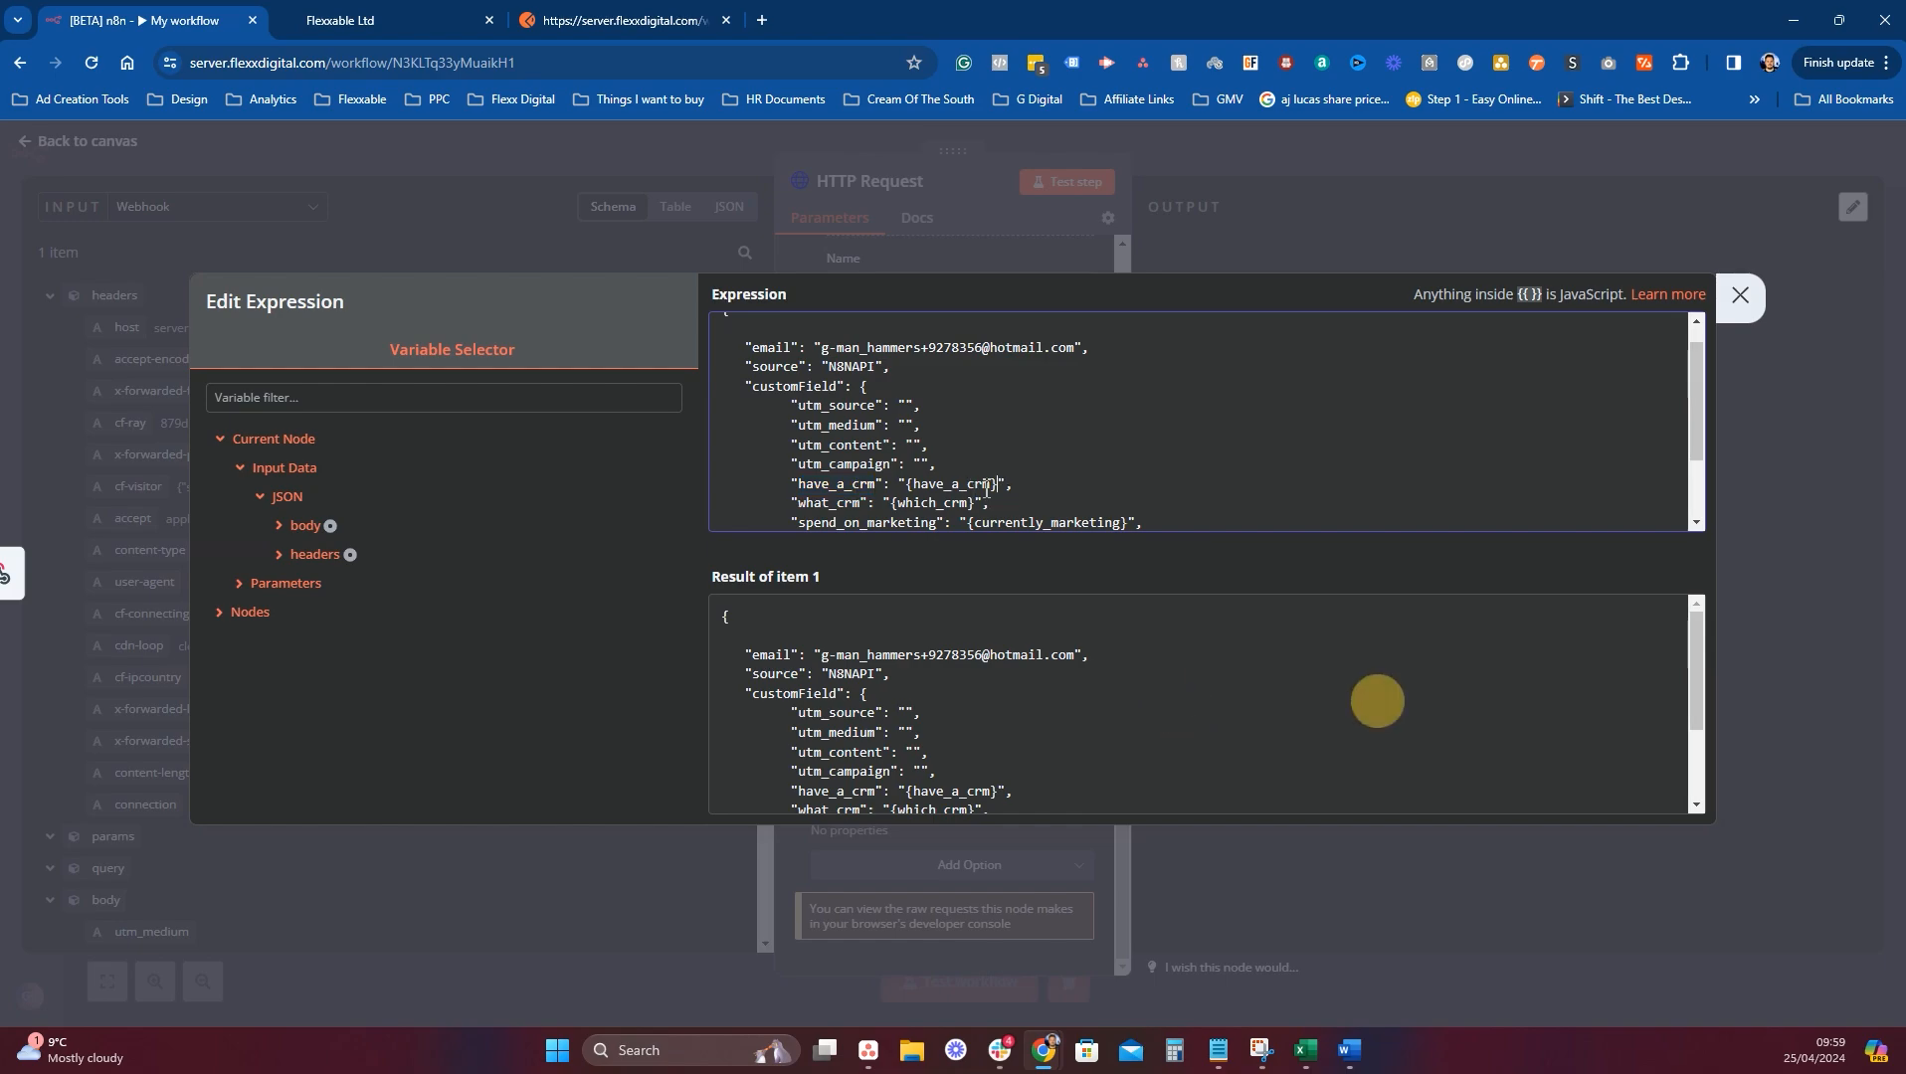
left_click_drag(998, 485, 905, 484)
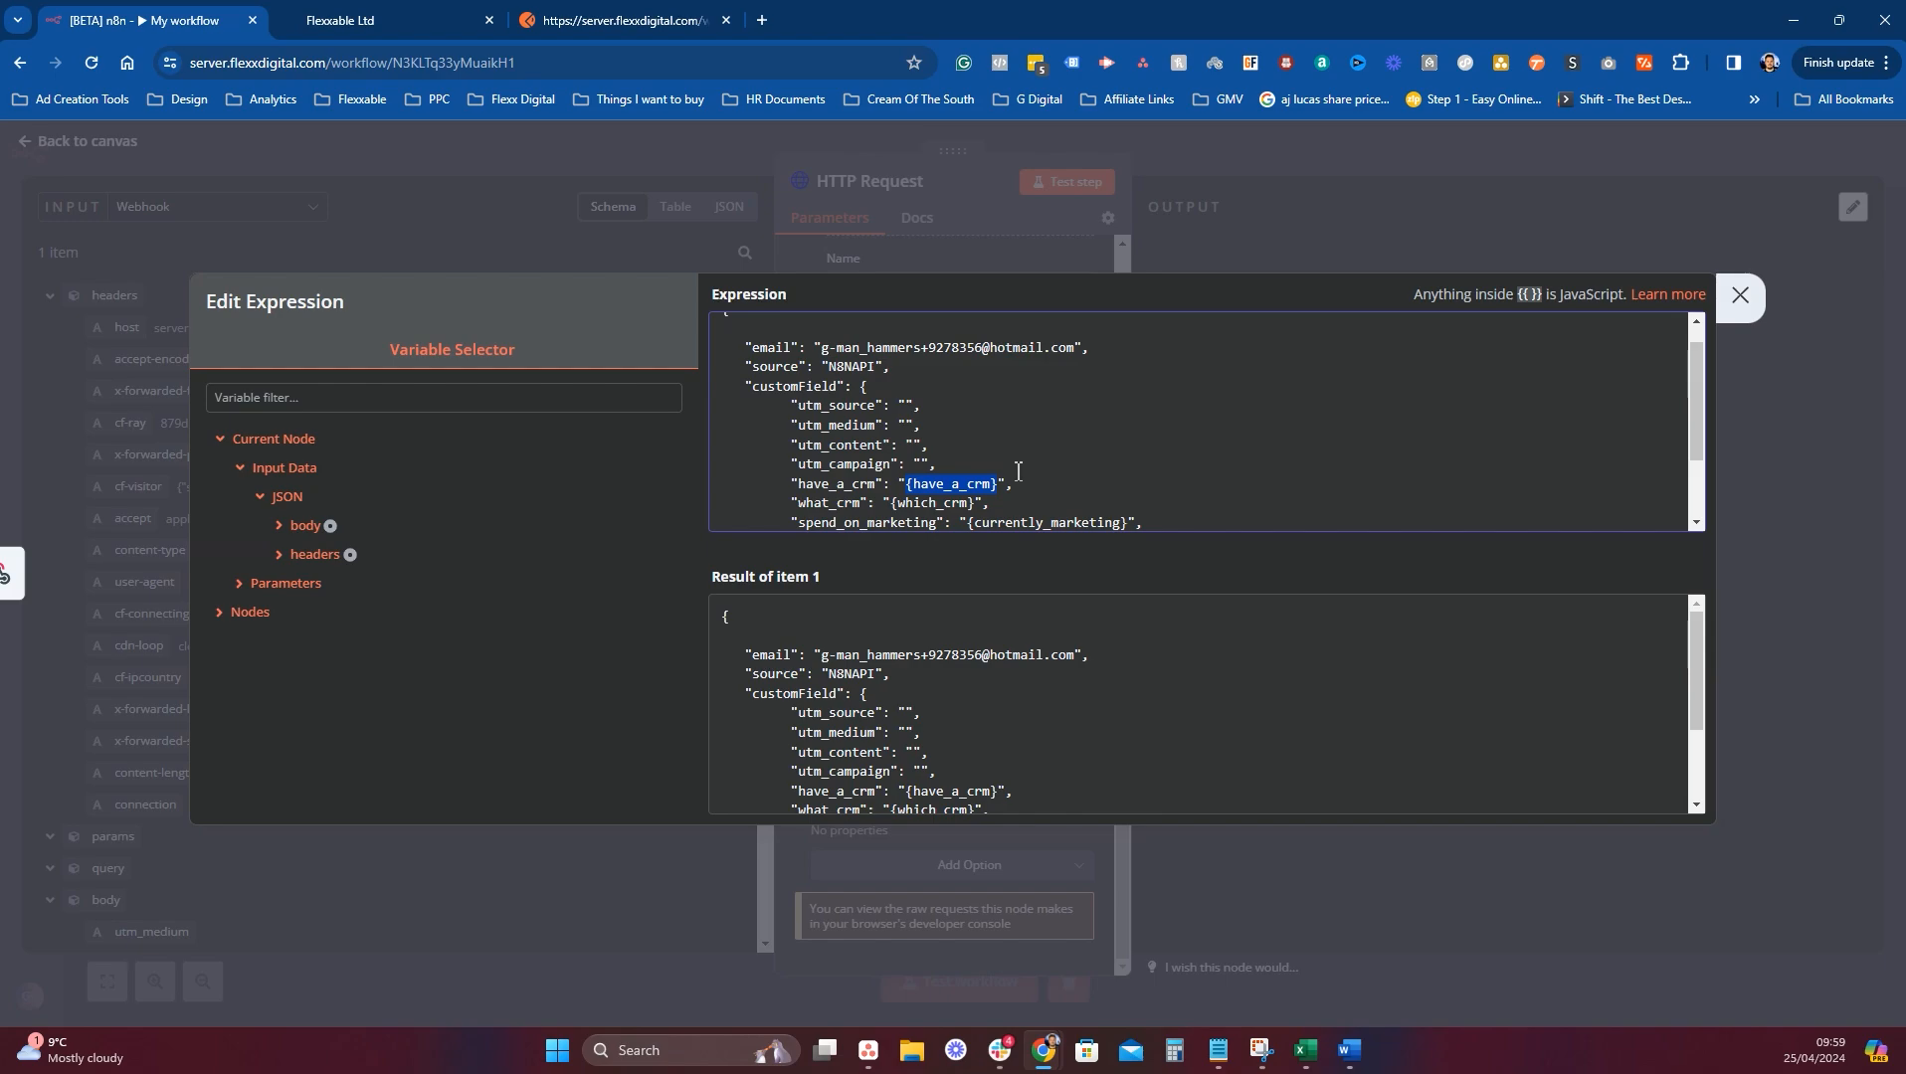
key("BackSpace")
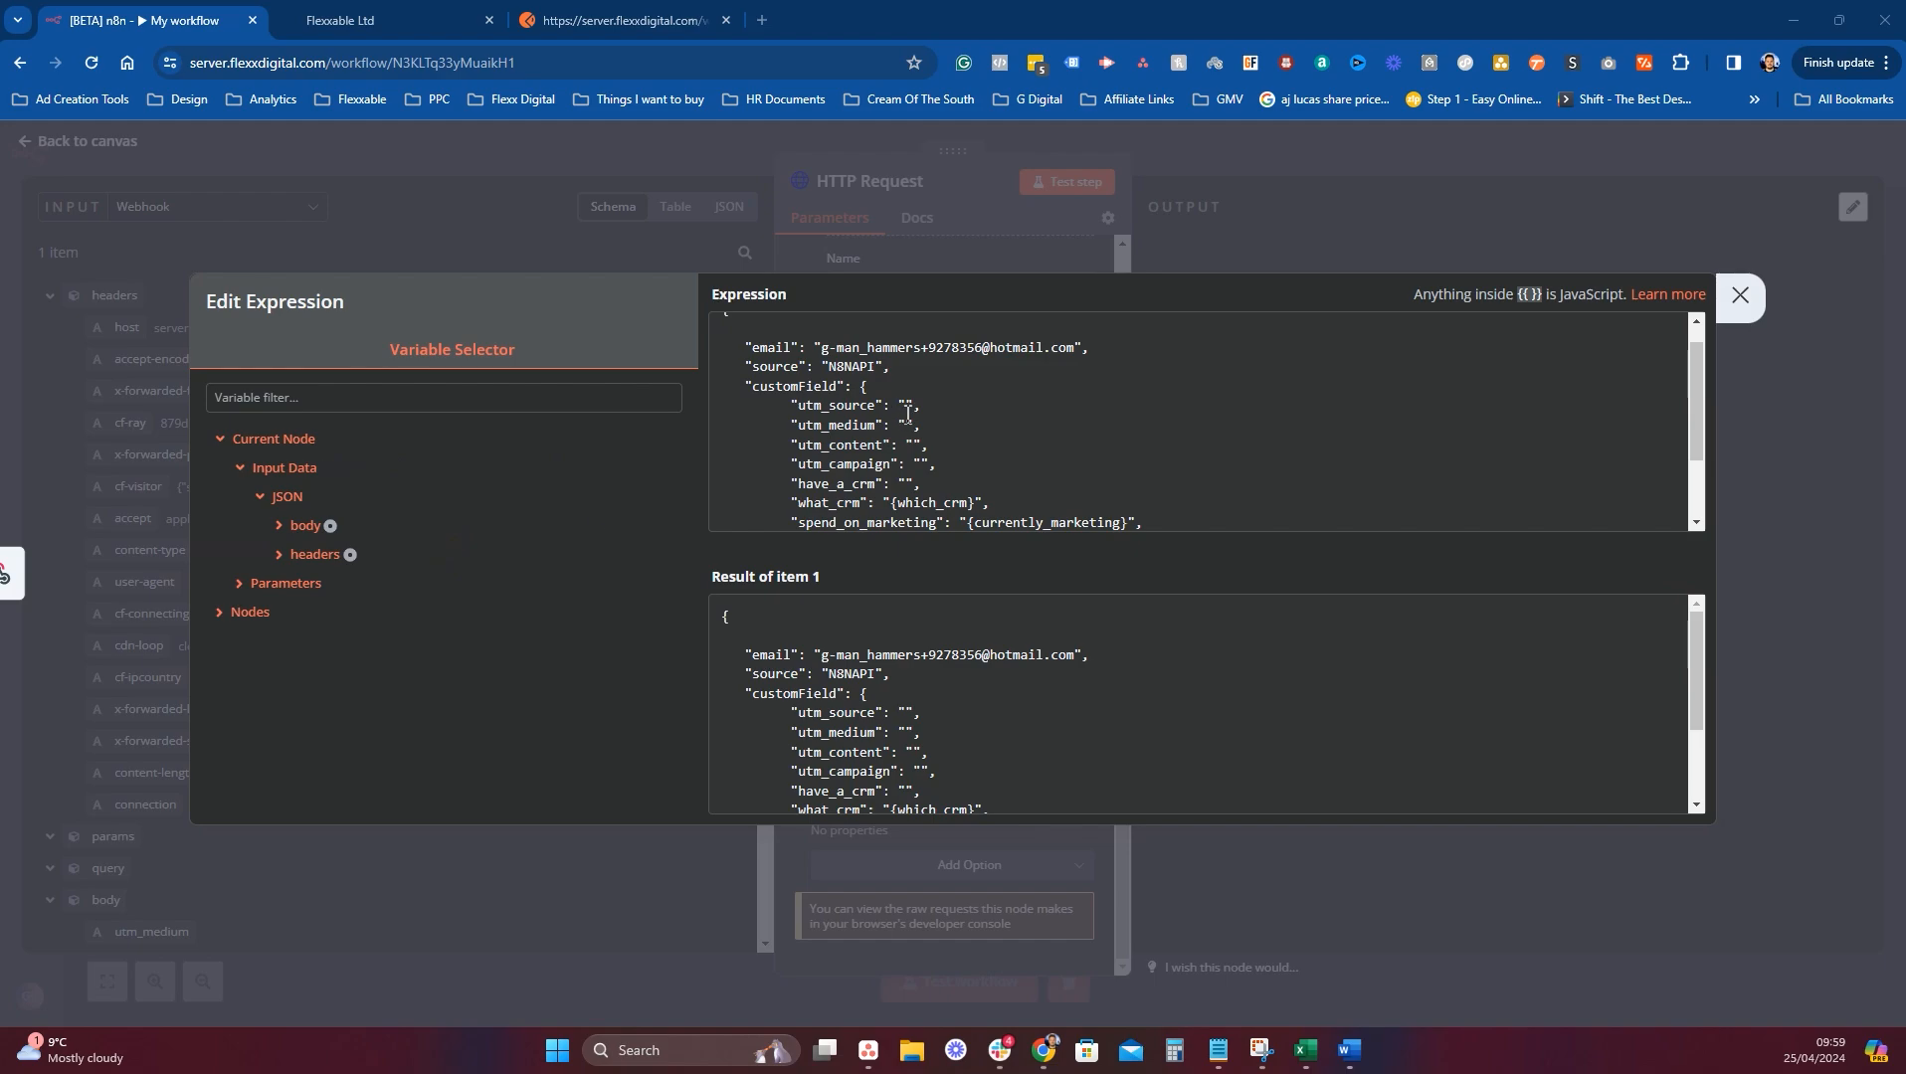
scroll(1032, 492, "down", 1)
left_click_drag(723, 384, 968, 482)
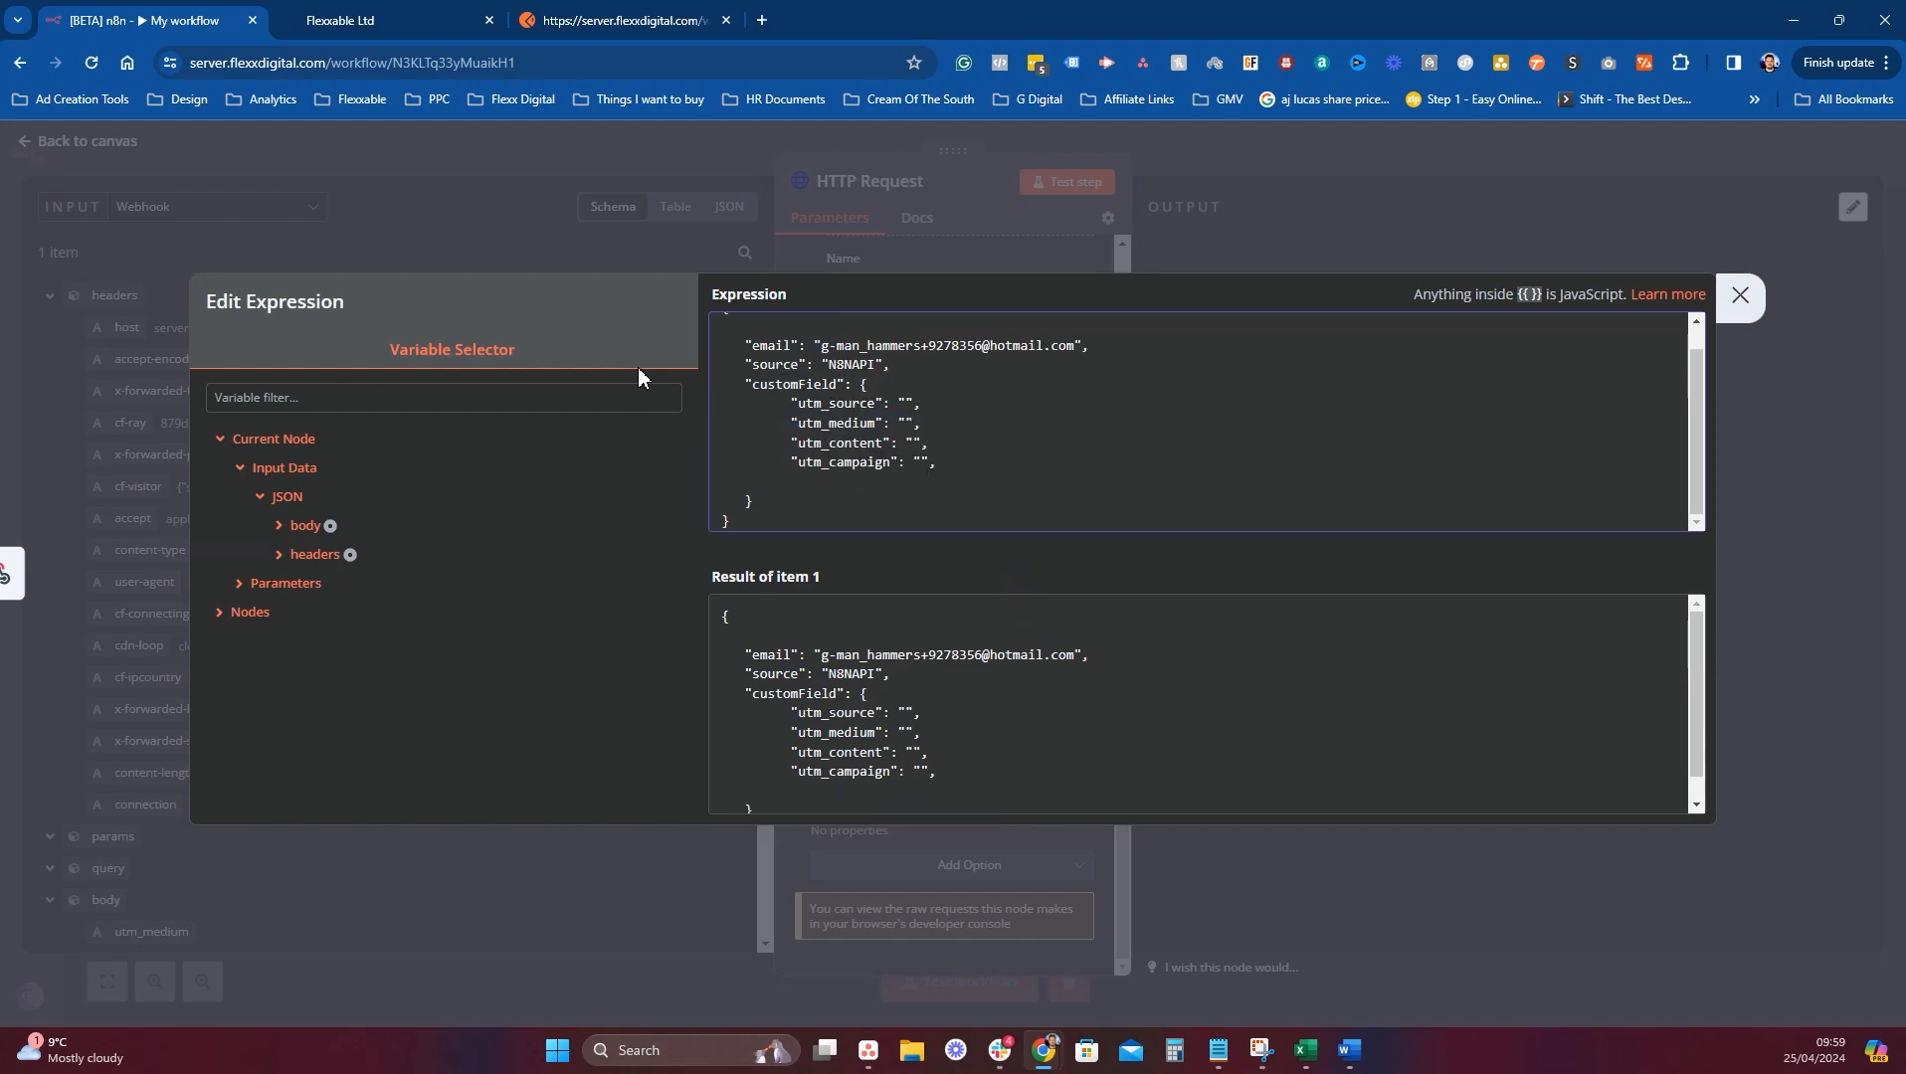
Remove the trailing comma after utm_campaign and add a phone line with the contact's +44 number below email.
key("BackSpace")
key("BackSpace")
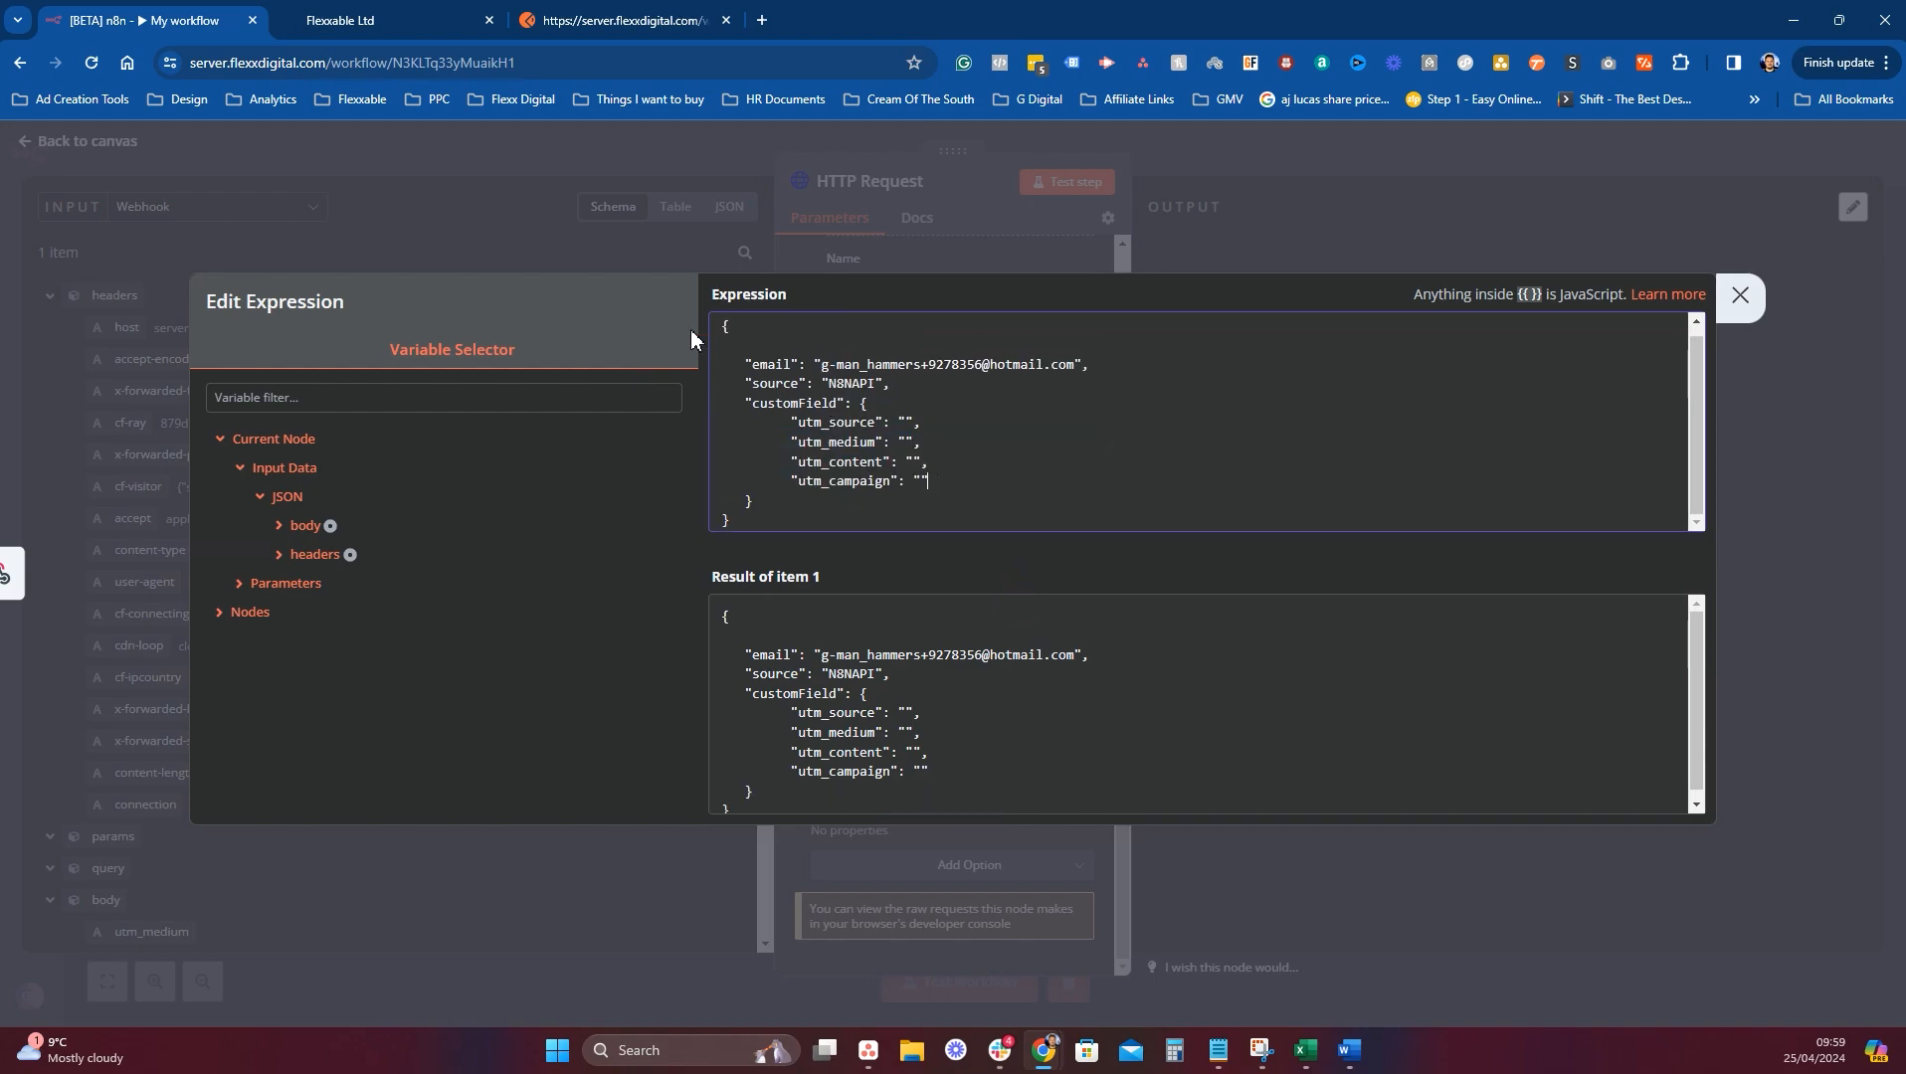
left_click(1096, 373)
key("Return")
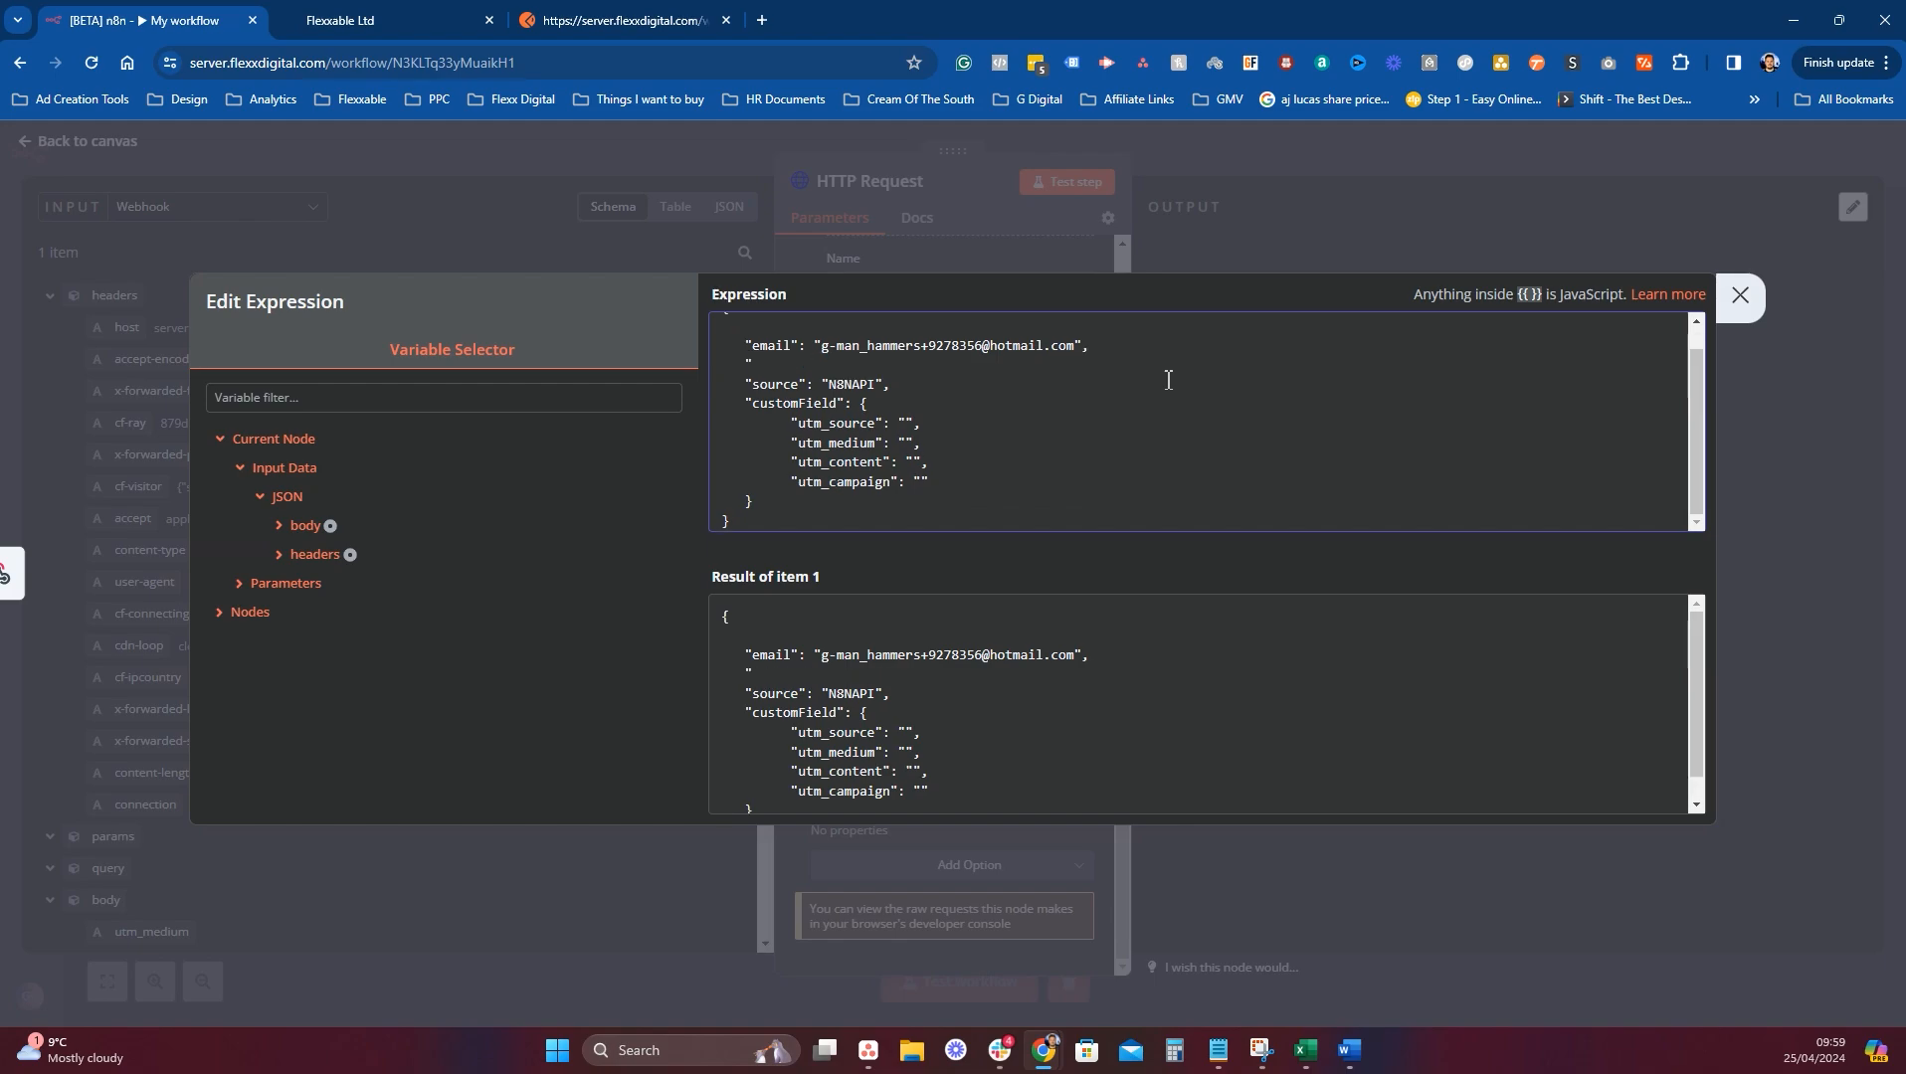
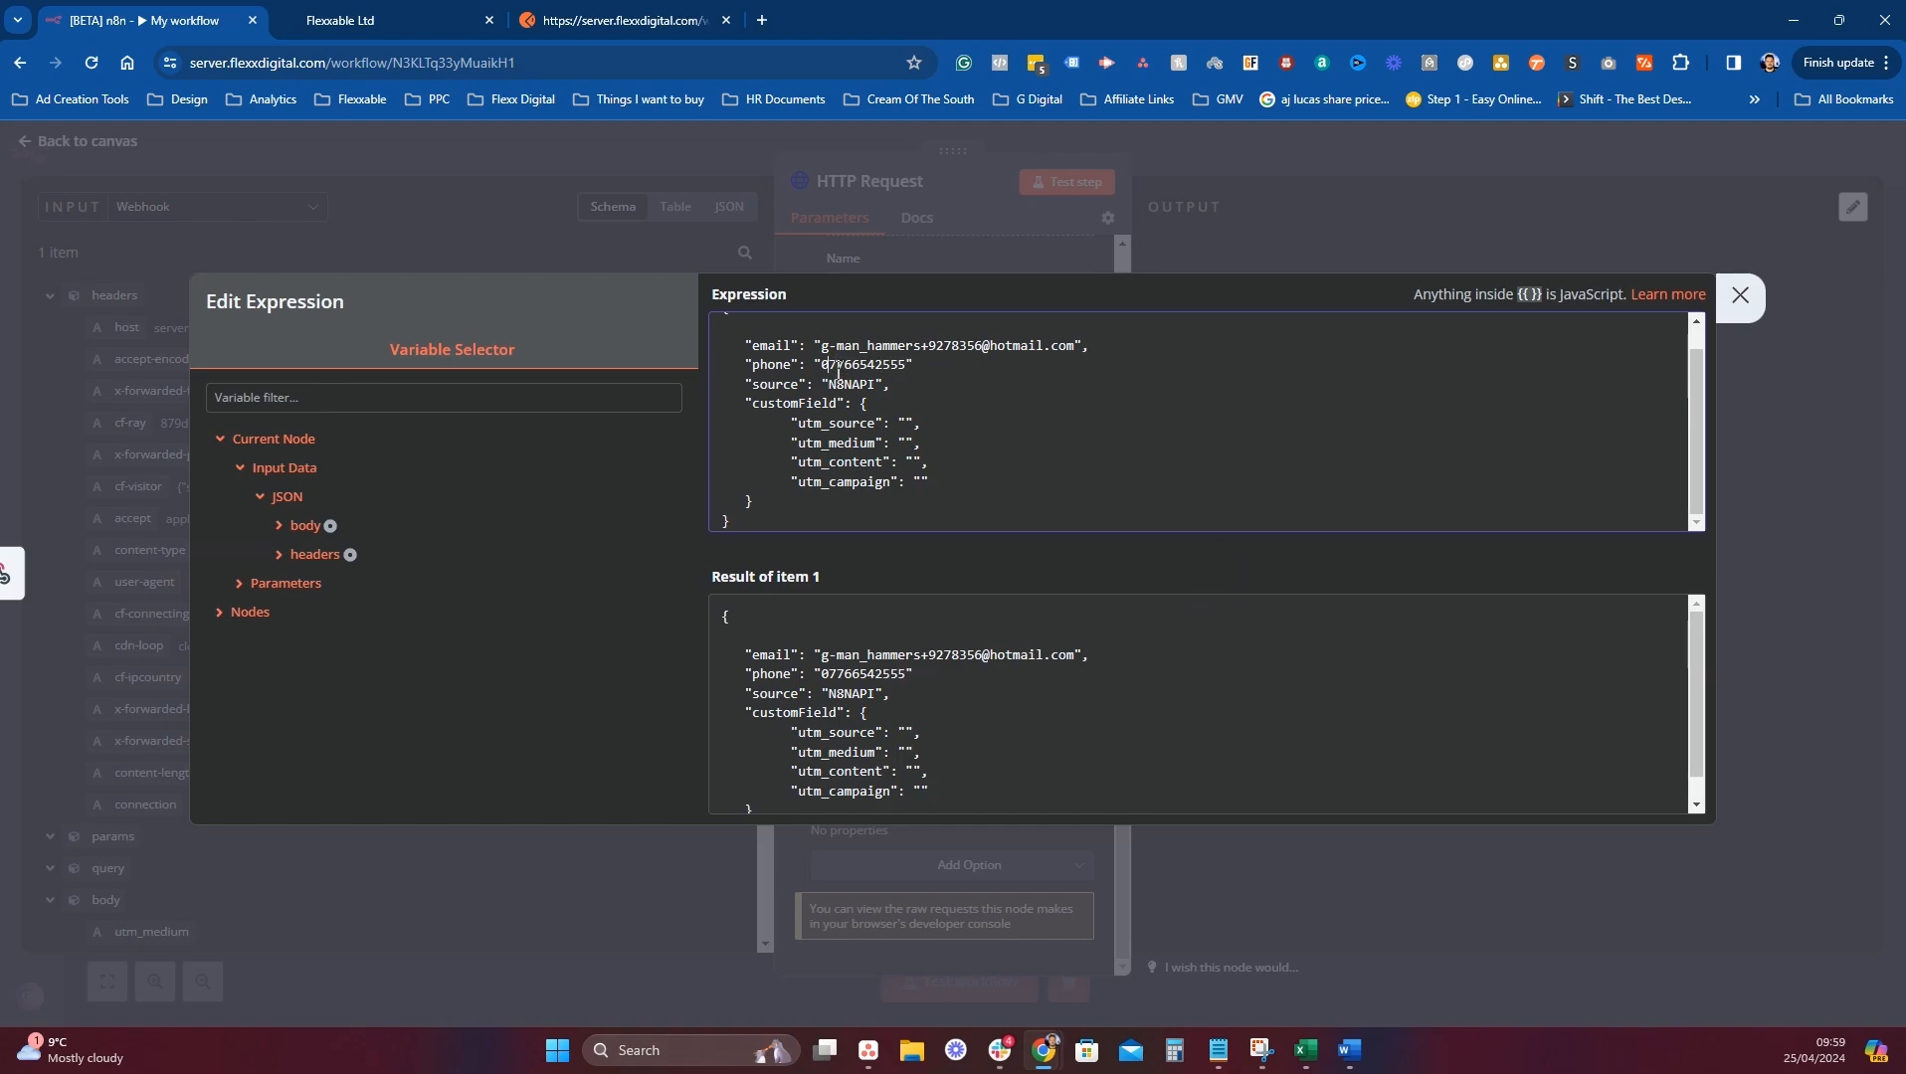
type("+44")
double_click(855, 365)
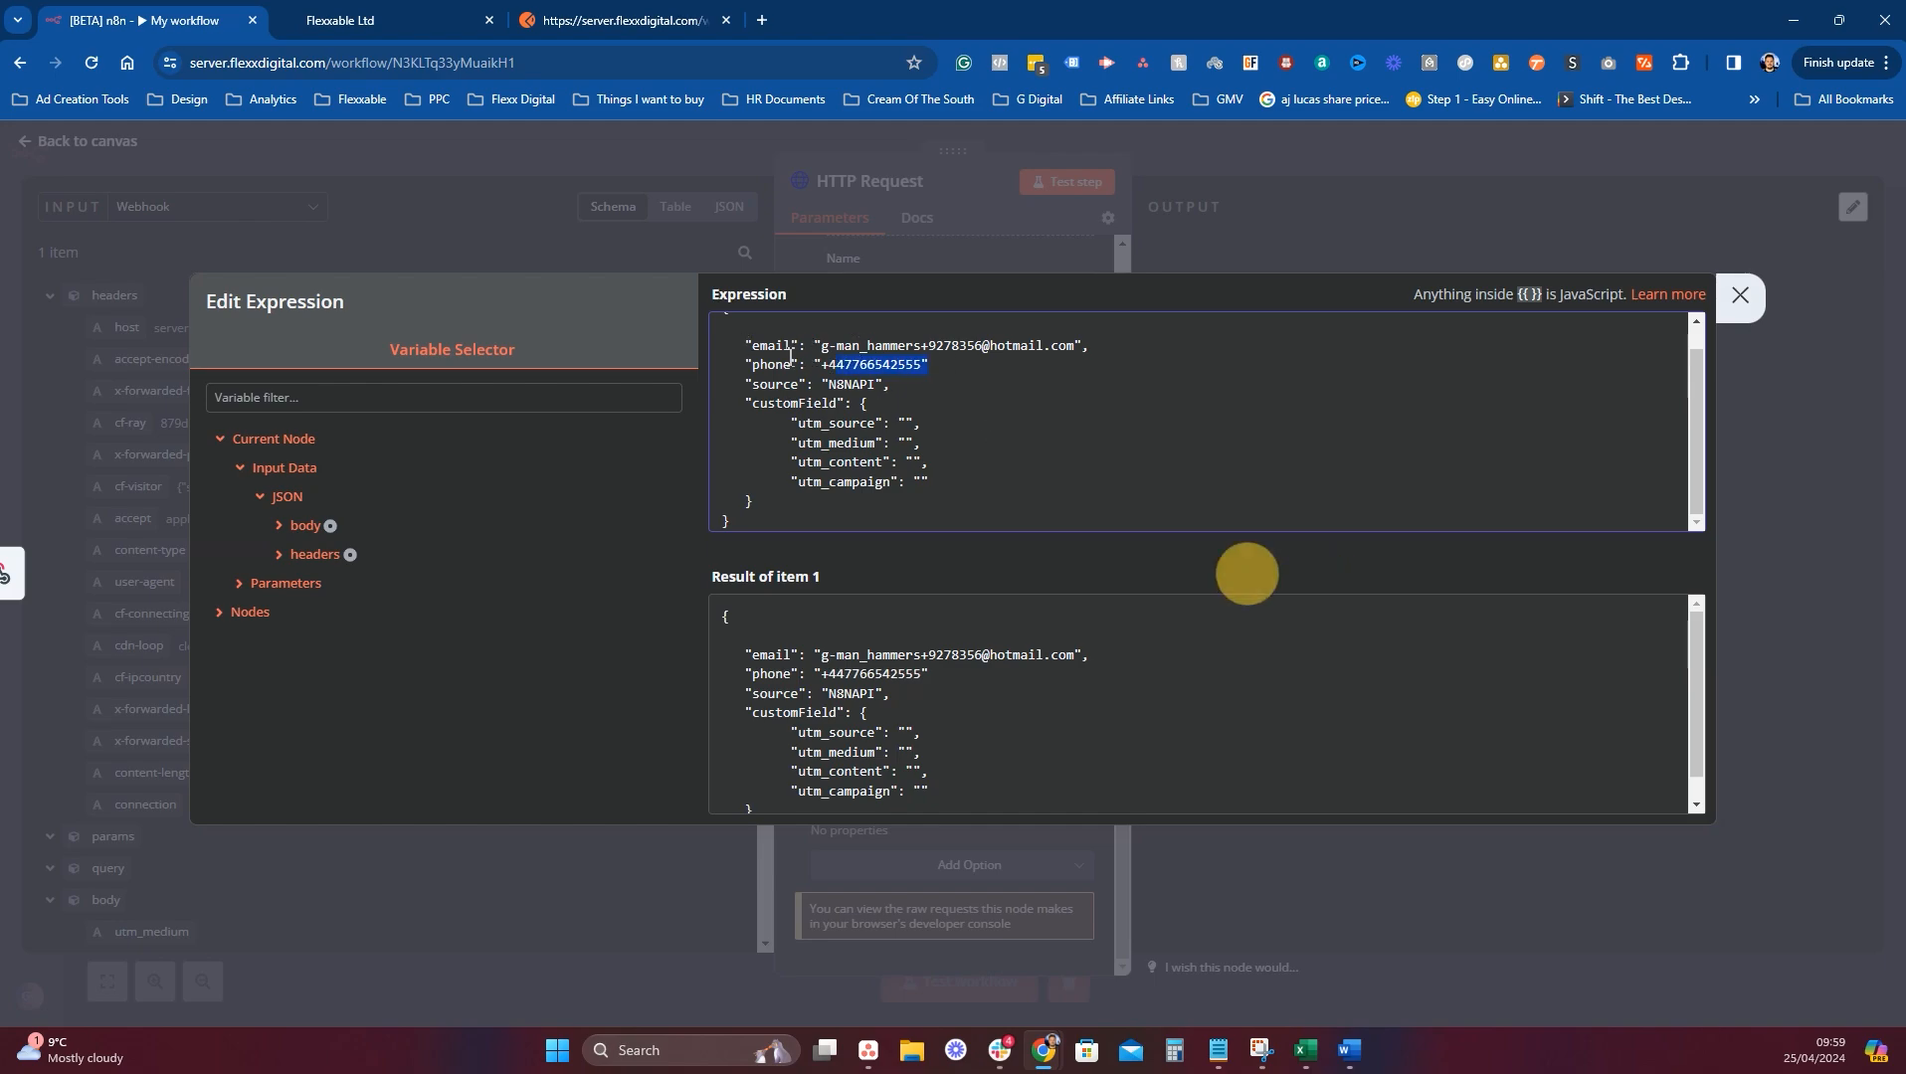
left_click(987, 345)
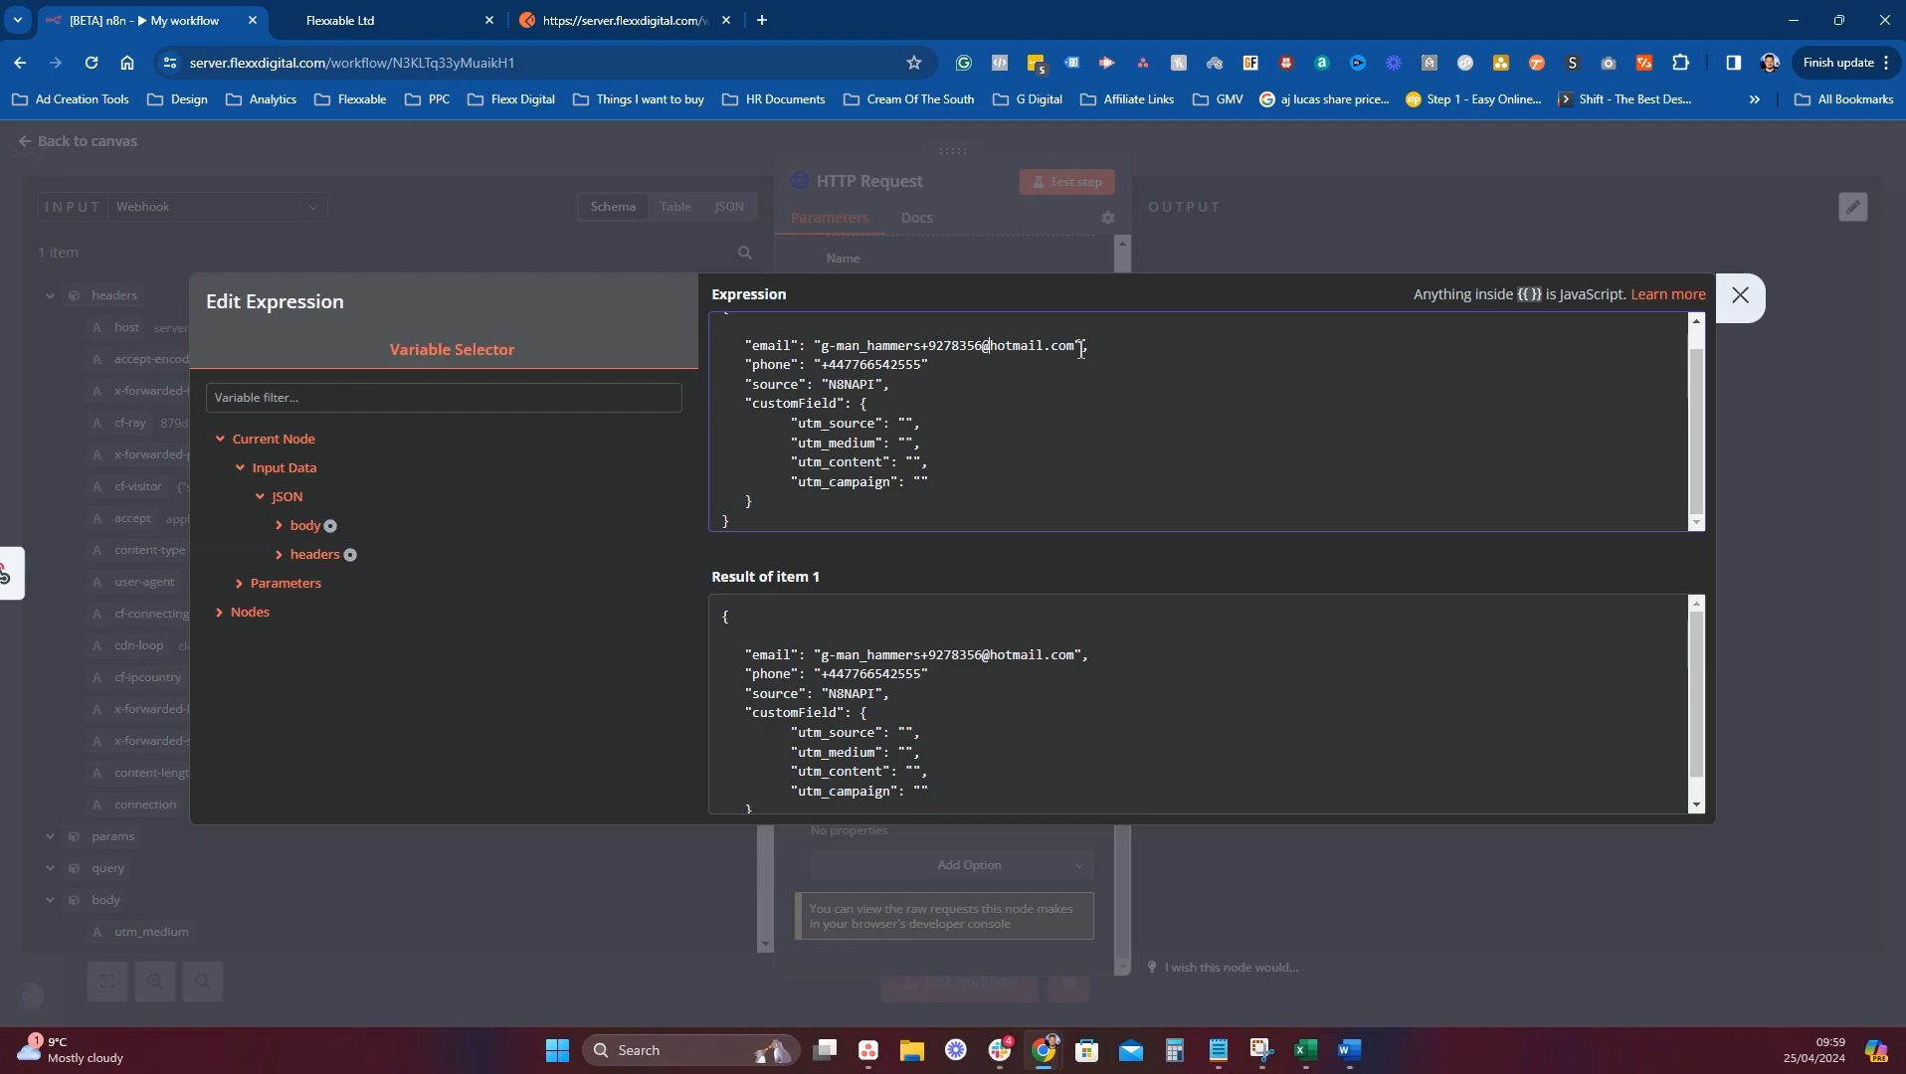
left_click_drag(1075, 345, 821, 346)
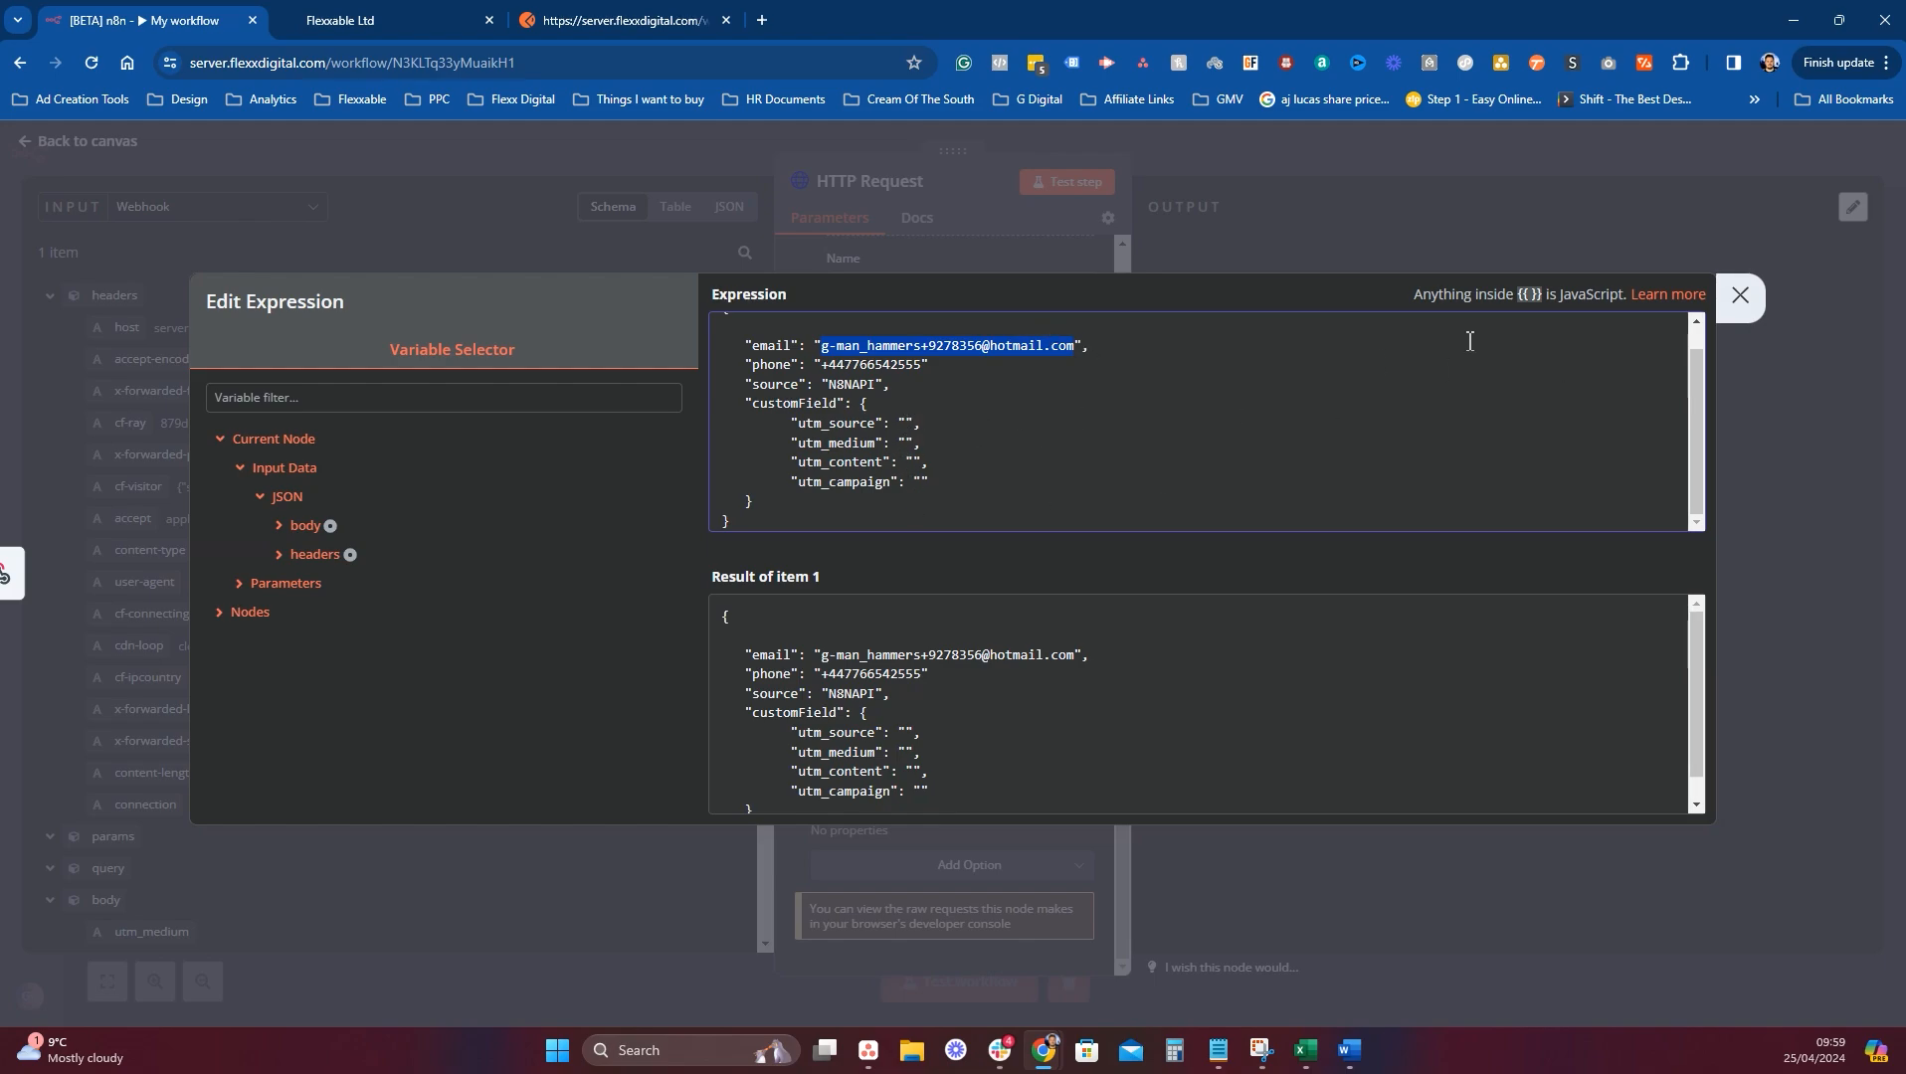
With Webhook as the input source, map the Chat-GPT field into utm_source's value.
left_click(1740, 296)
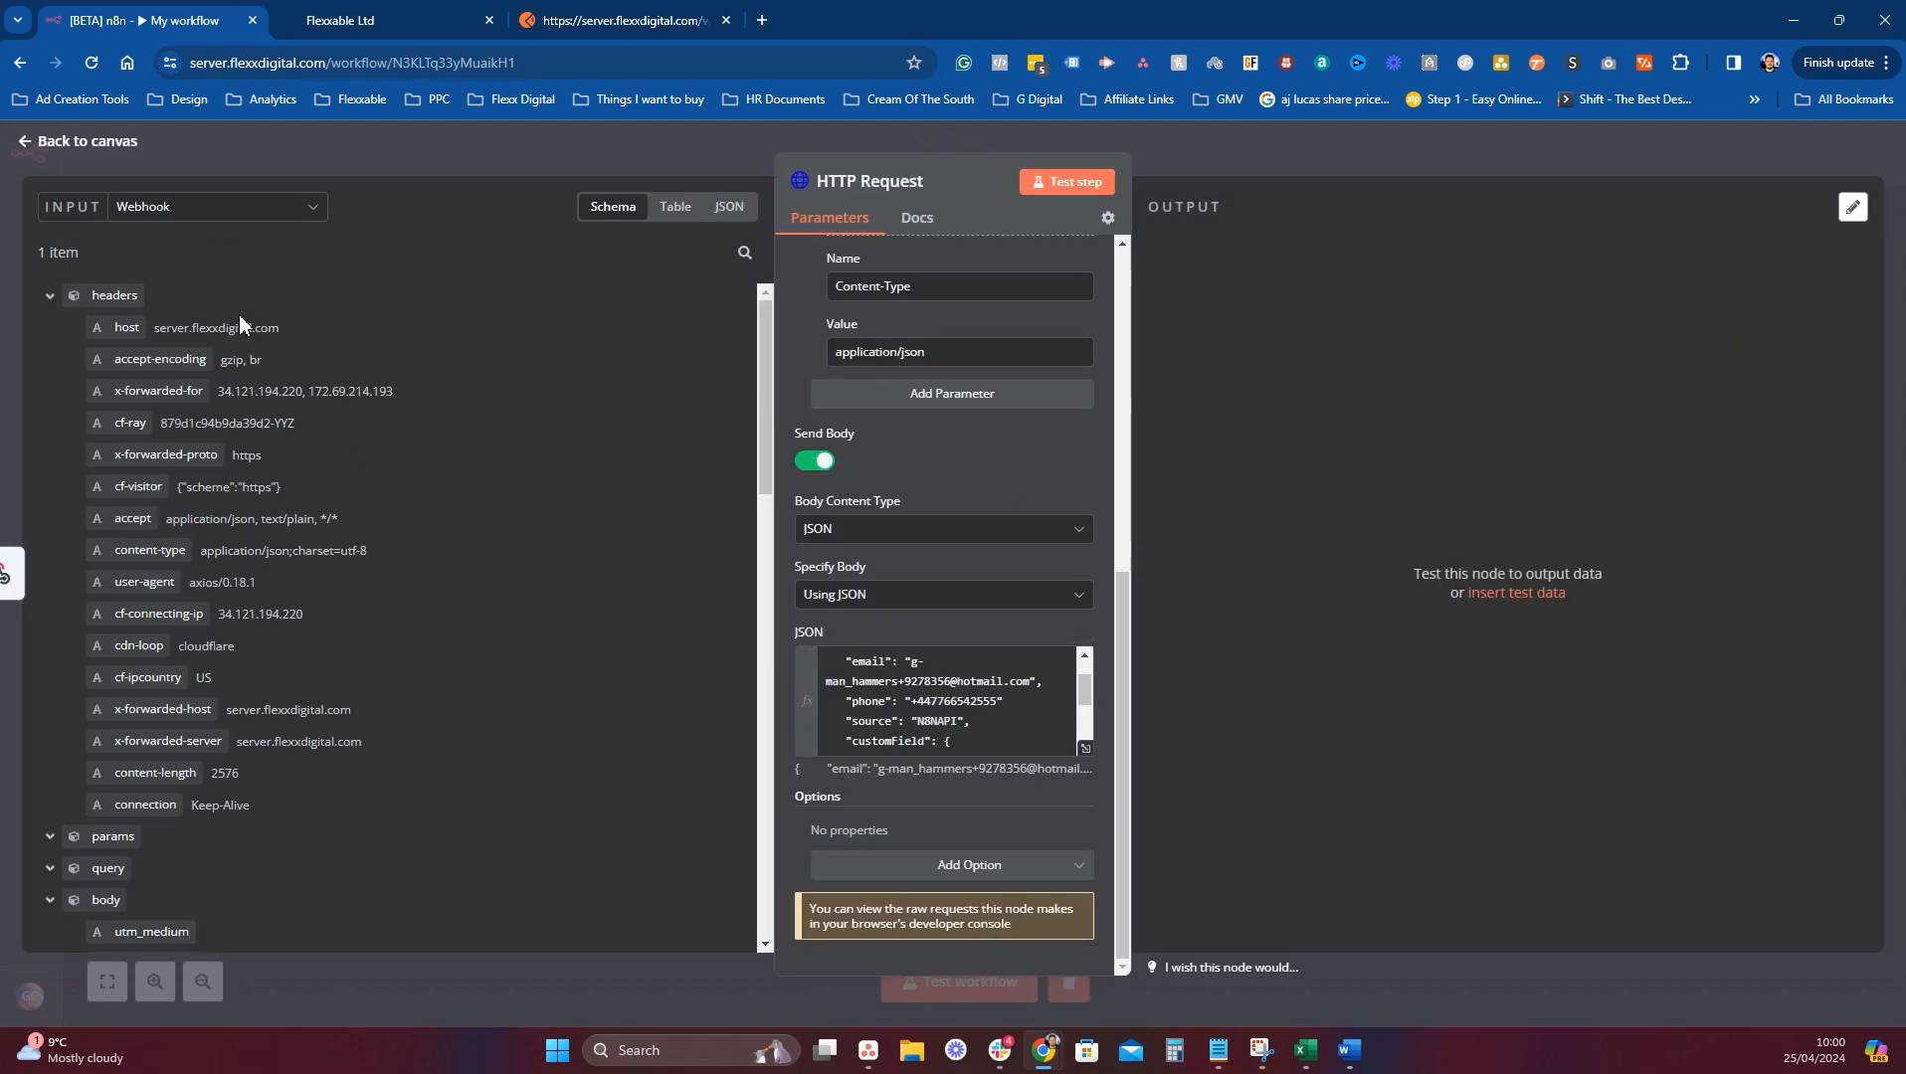
left_click(199, 206)
left_click(214, 261)
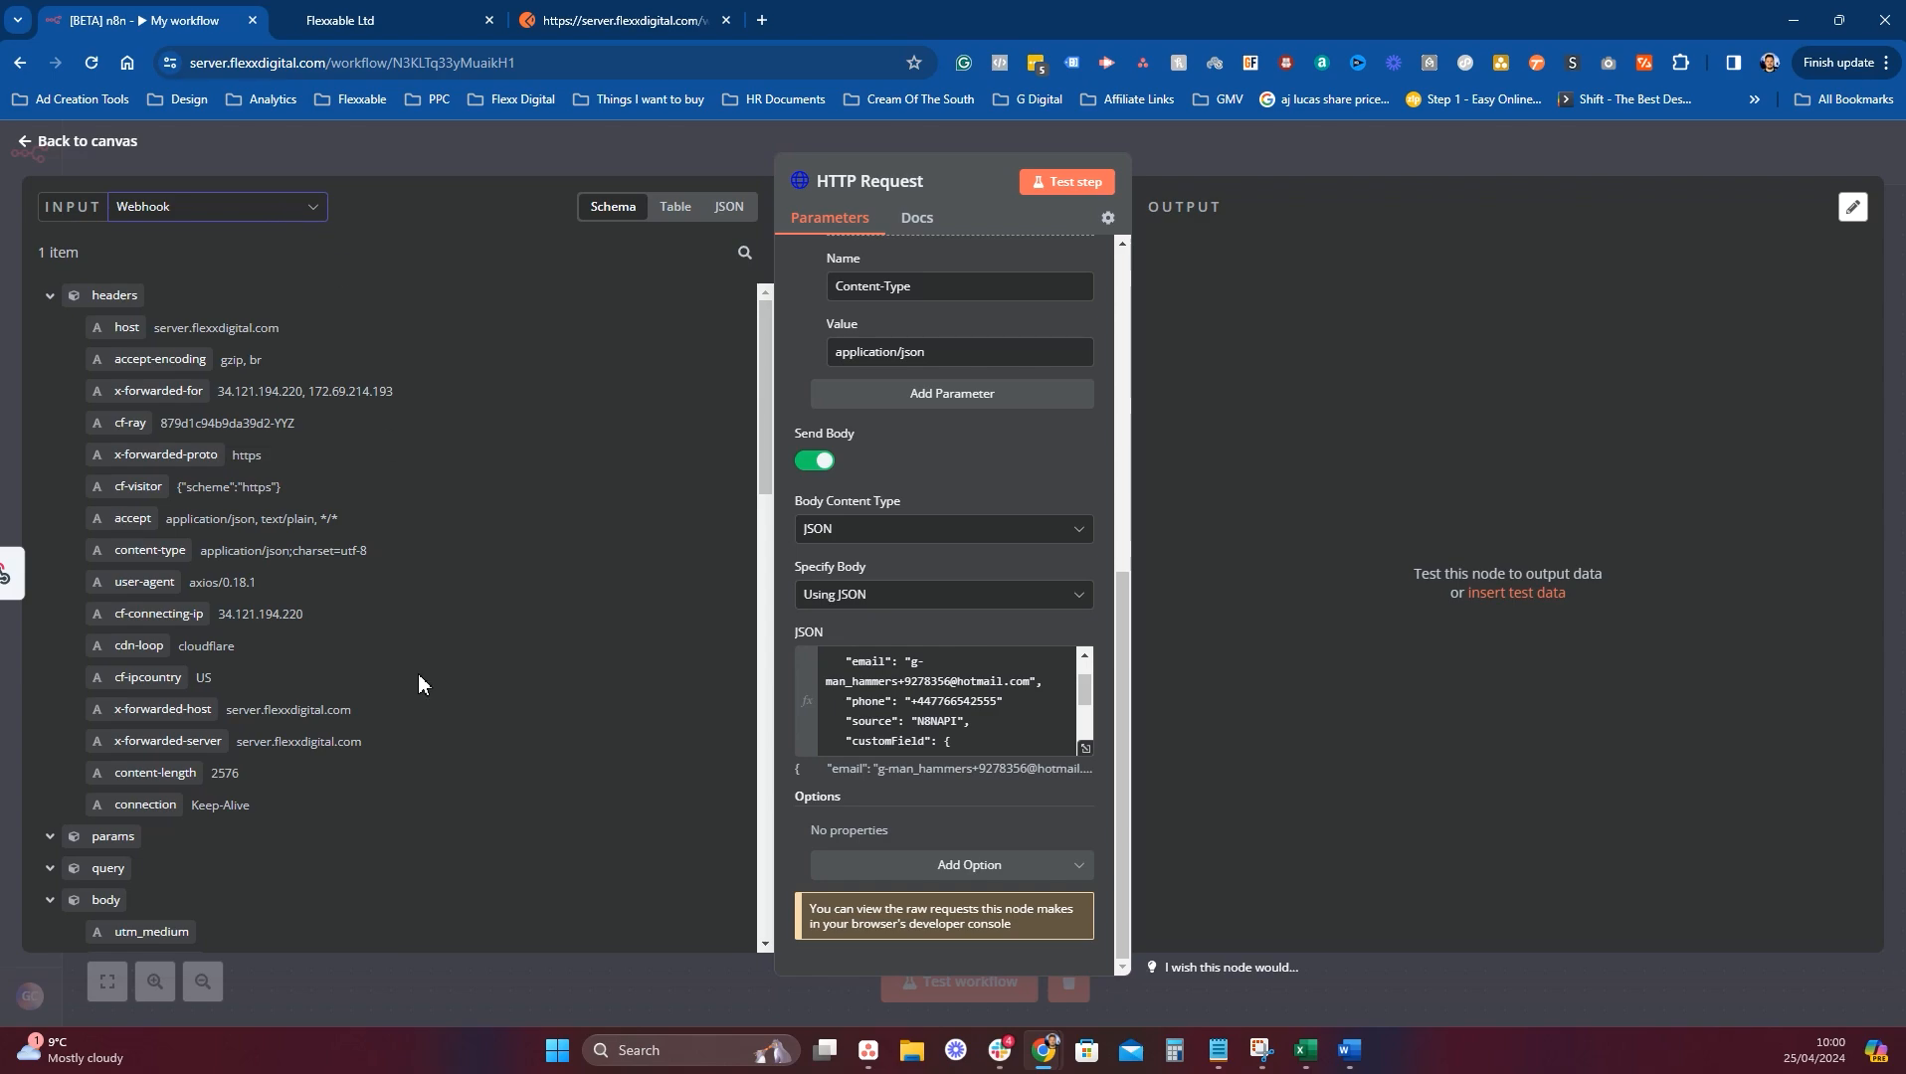
scroll(407, 657, "down", 3)
scroll(347, 637, "down", 1)
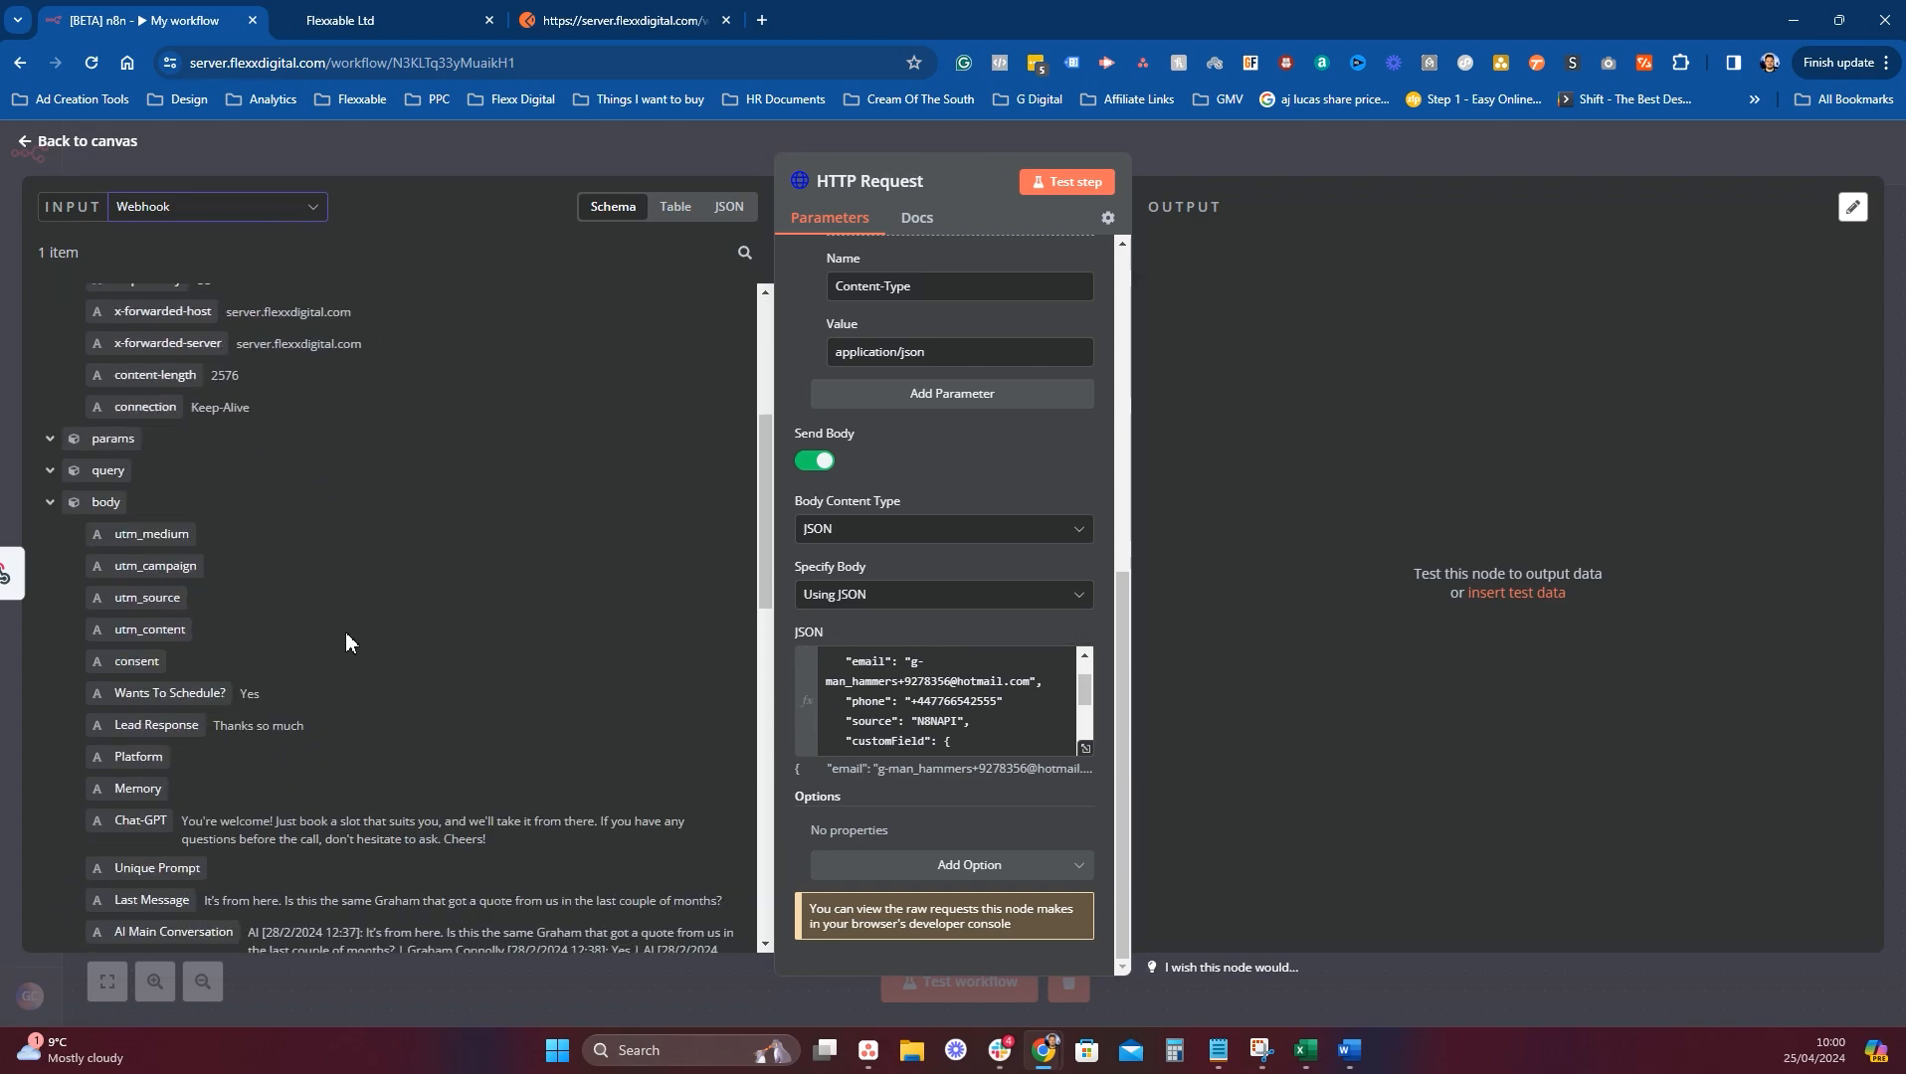
scroll(348, 636, "down", 1)
scroll(517, 652, "down", 1)
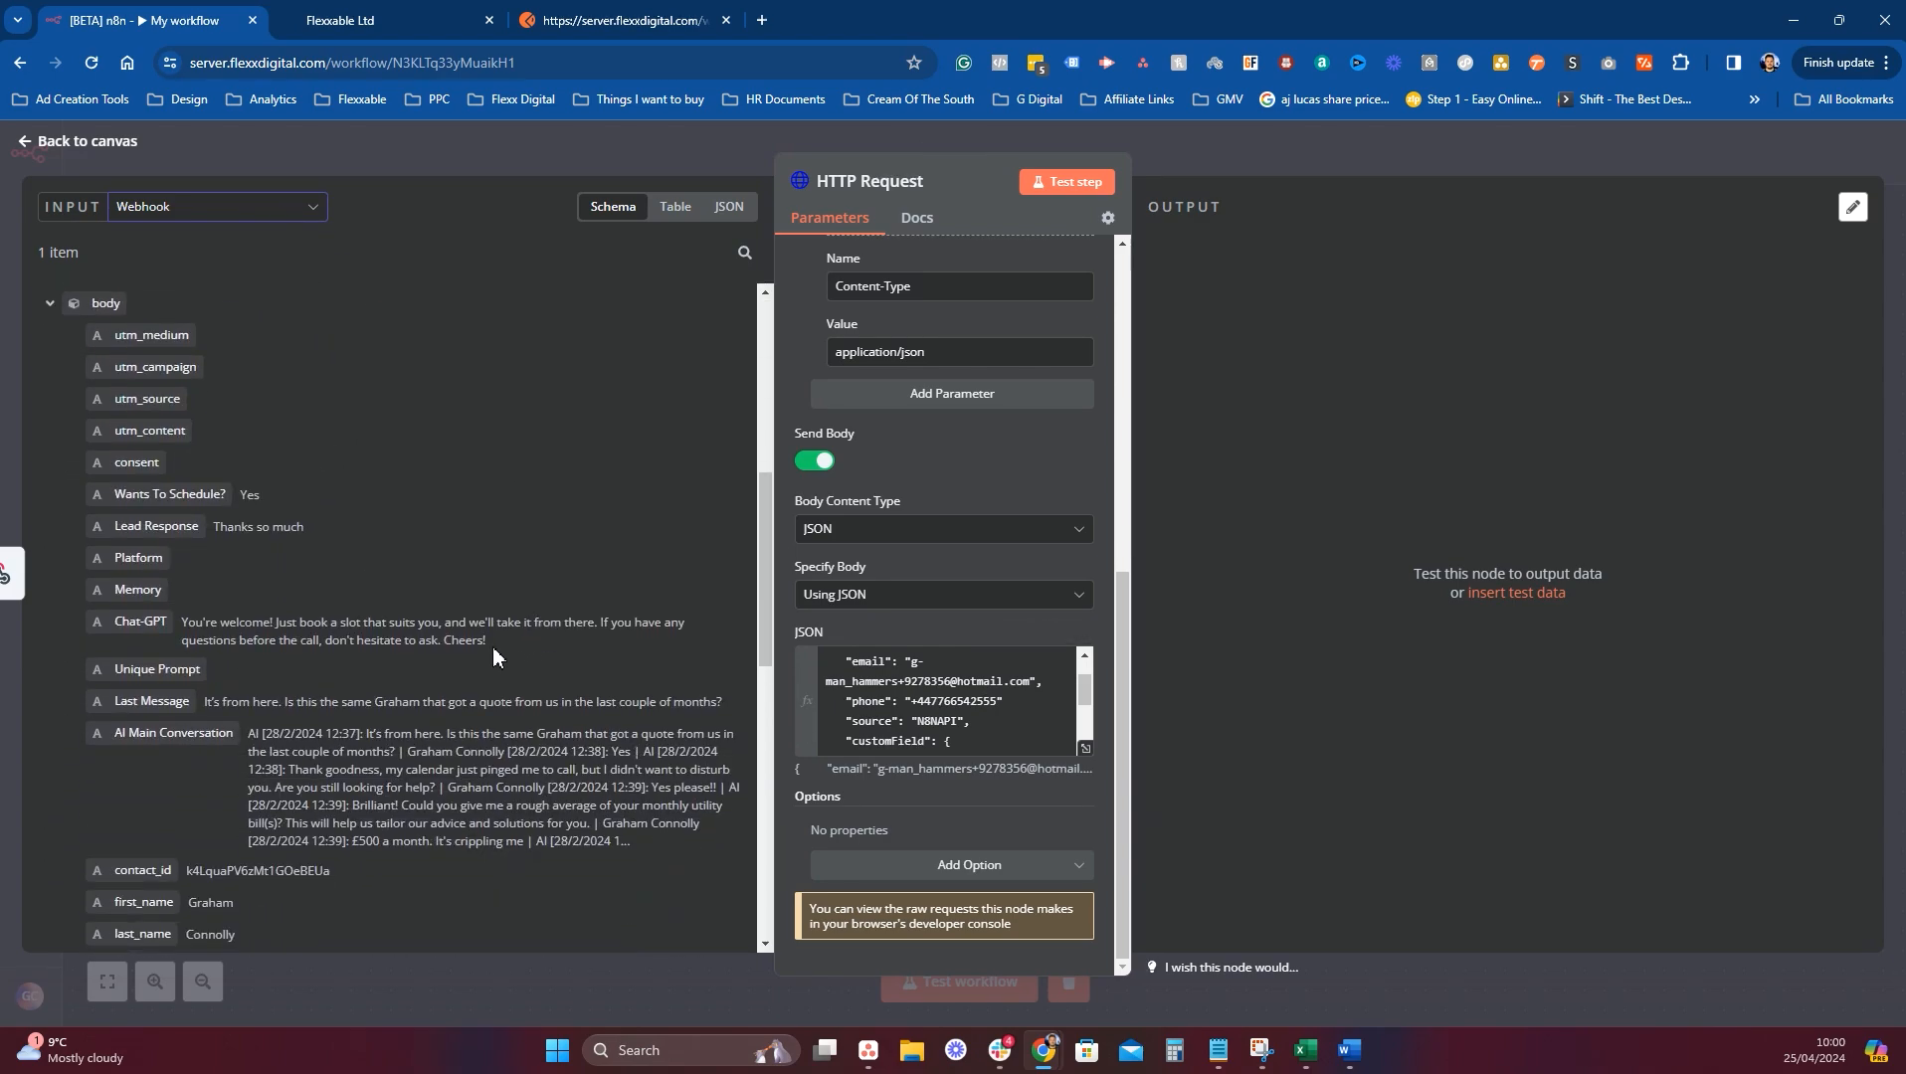
left_click_drag(146, 623, 858, 746)
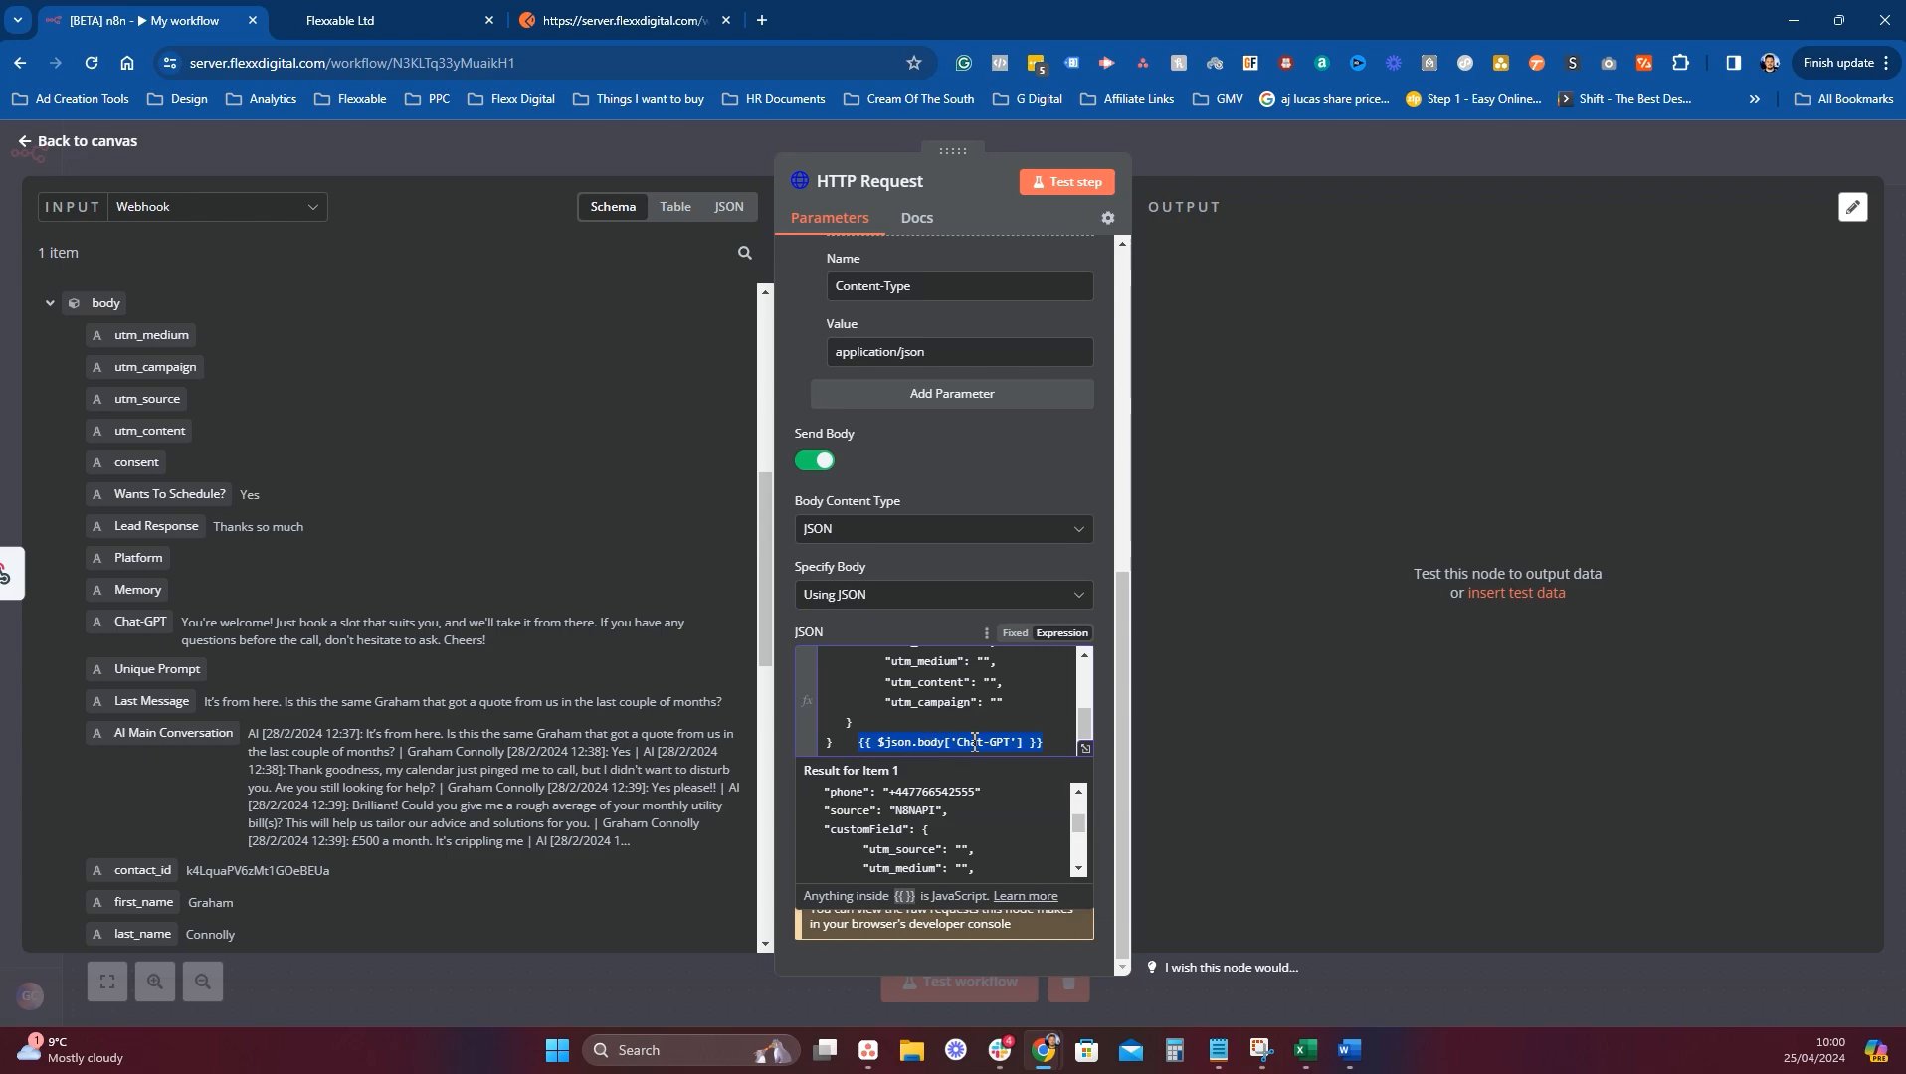
key("ctrl+x")
scroll(975, 722, "up", 3)
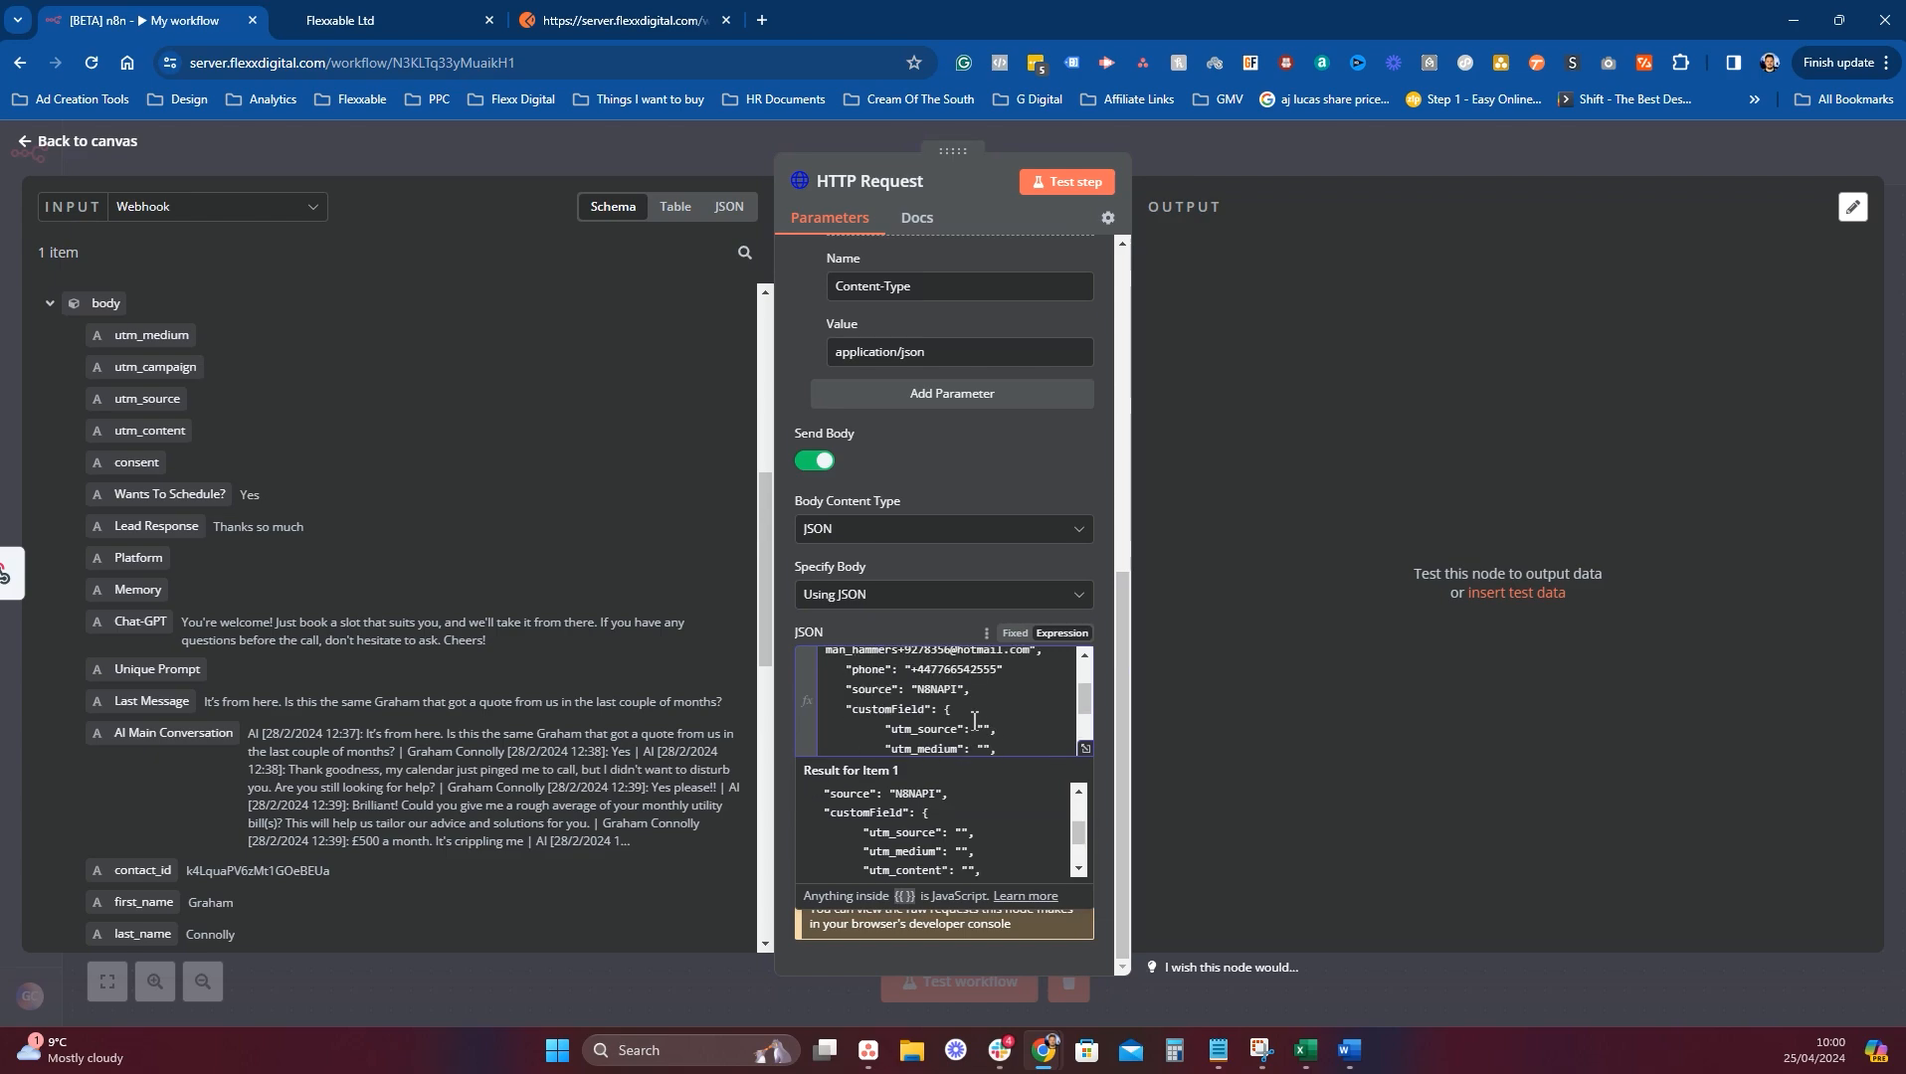
scroll(975, 722, "down", 2)
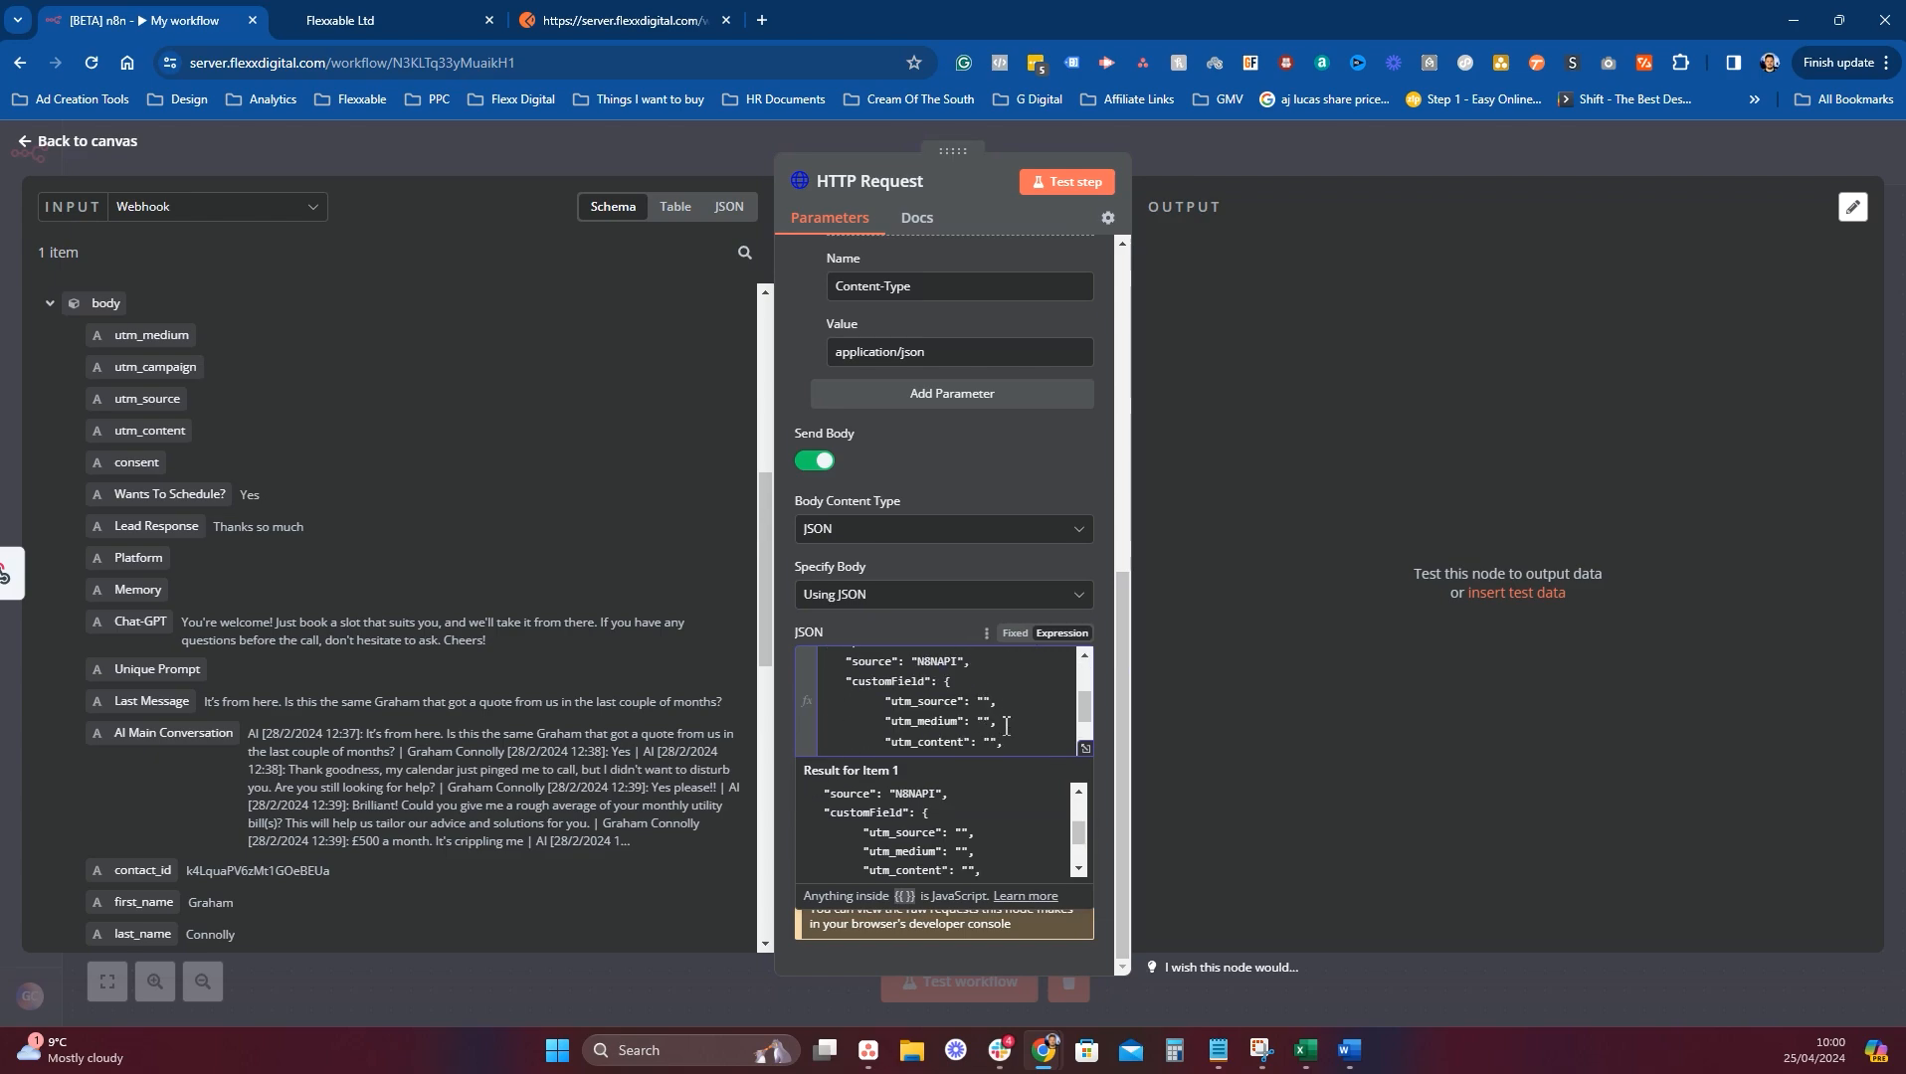
key("ctrl+v")
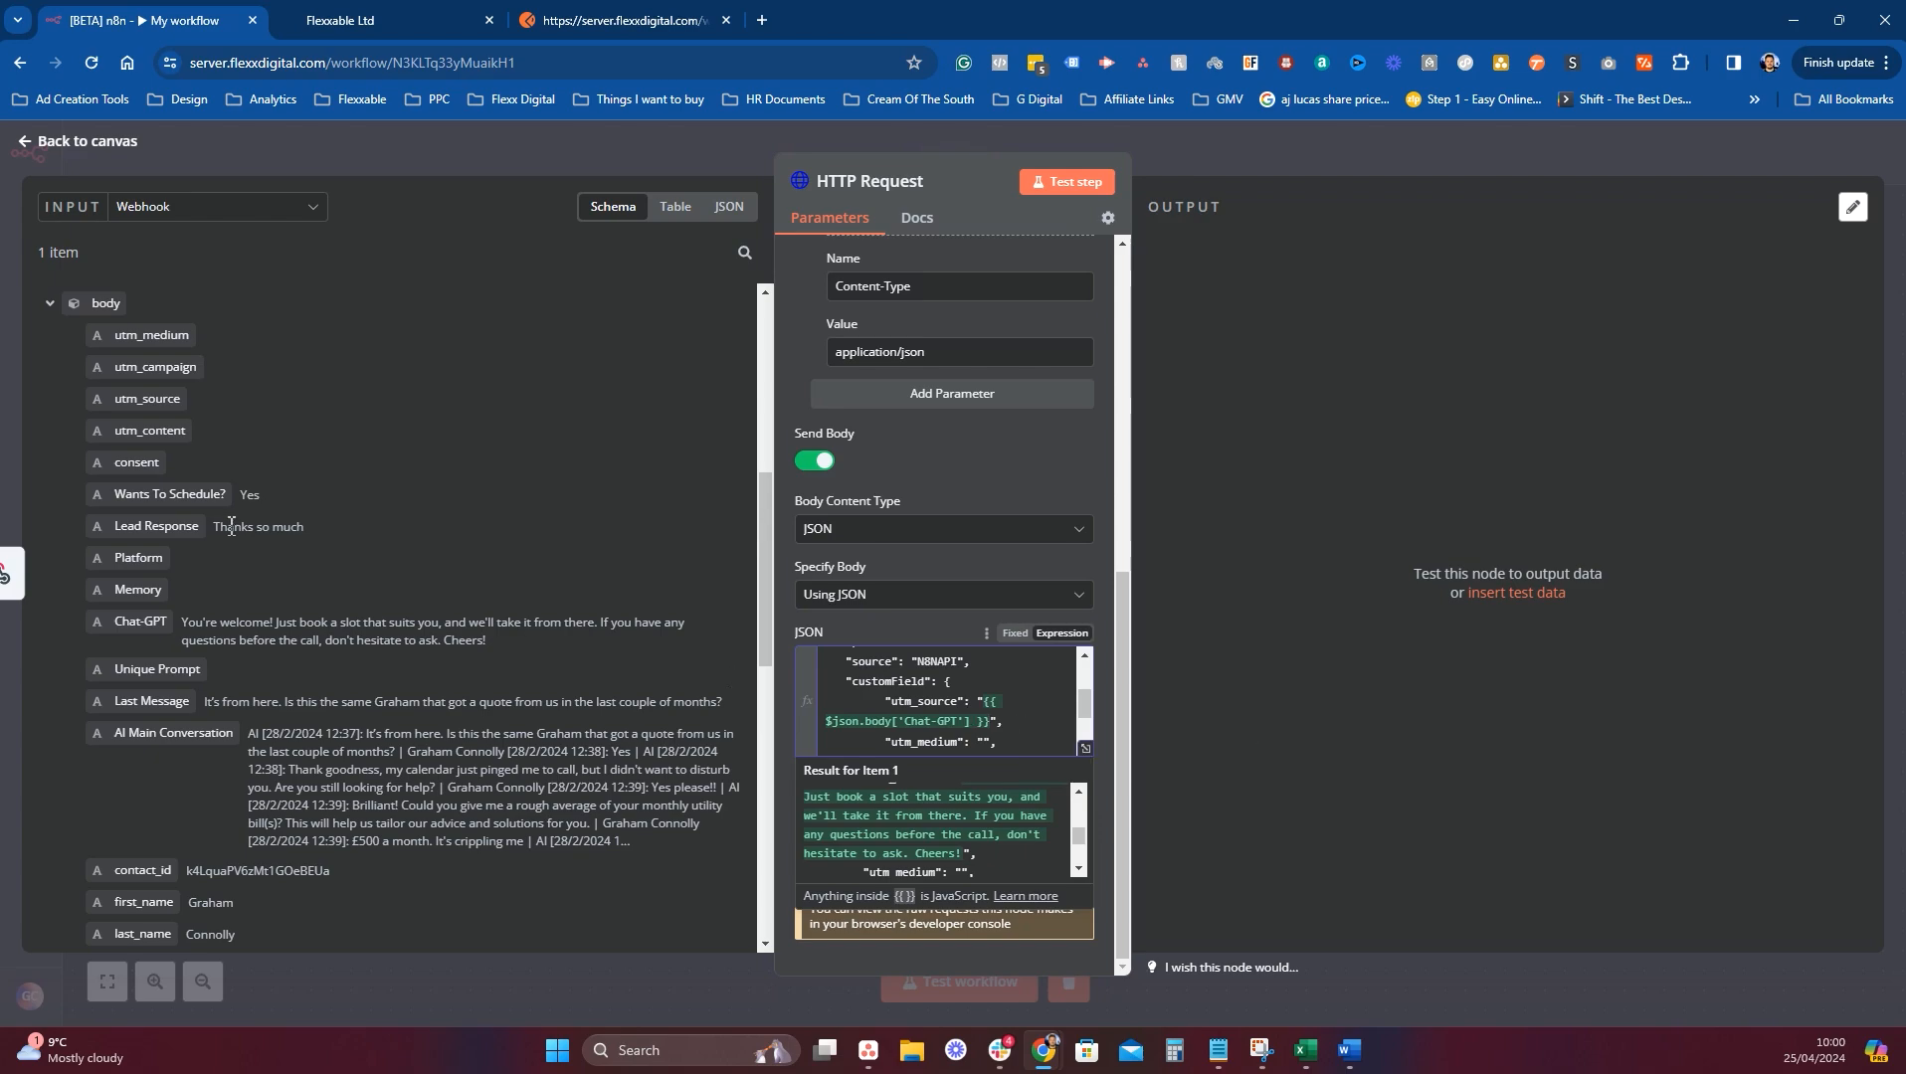
Map the Lead Response field into utm_medium's value.
left_click_drag(183, 531, 994, 725)
scroll(985, 716, "down", 3)
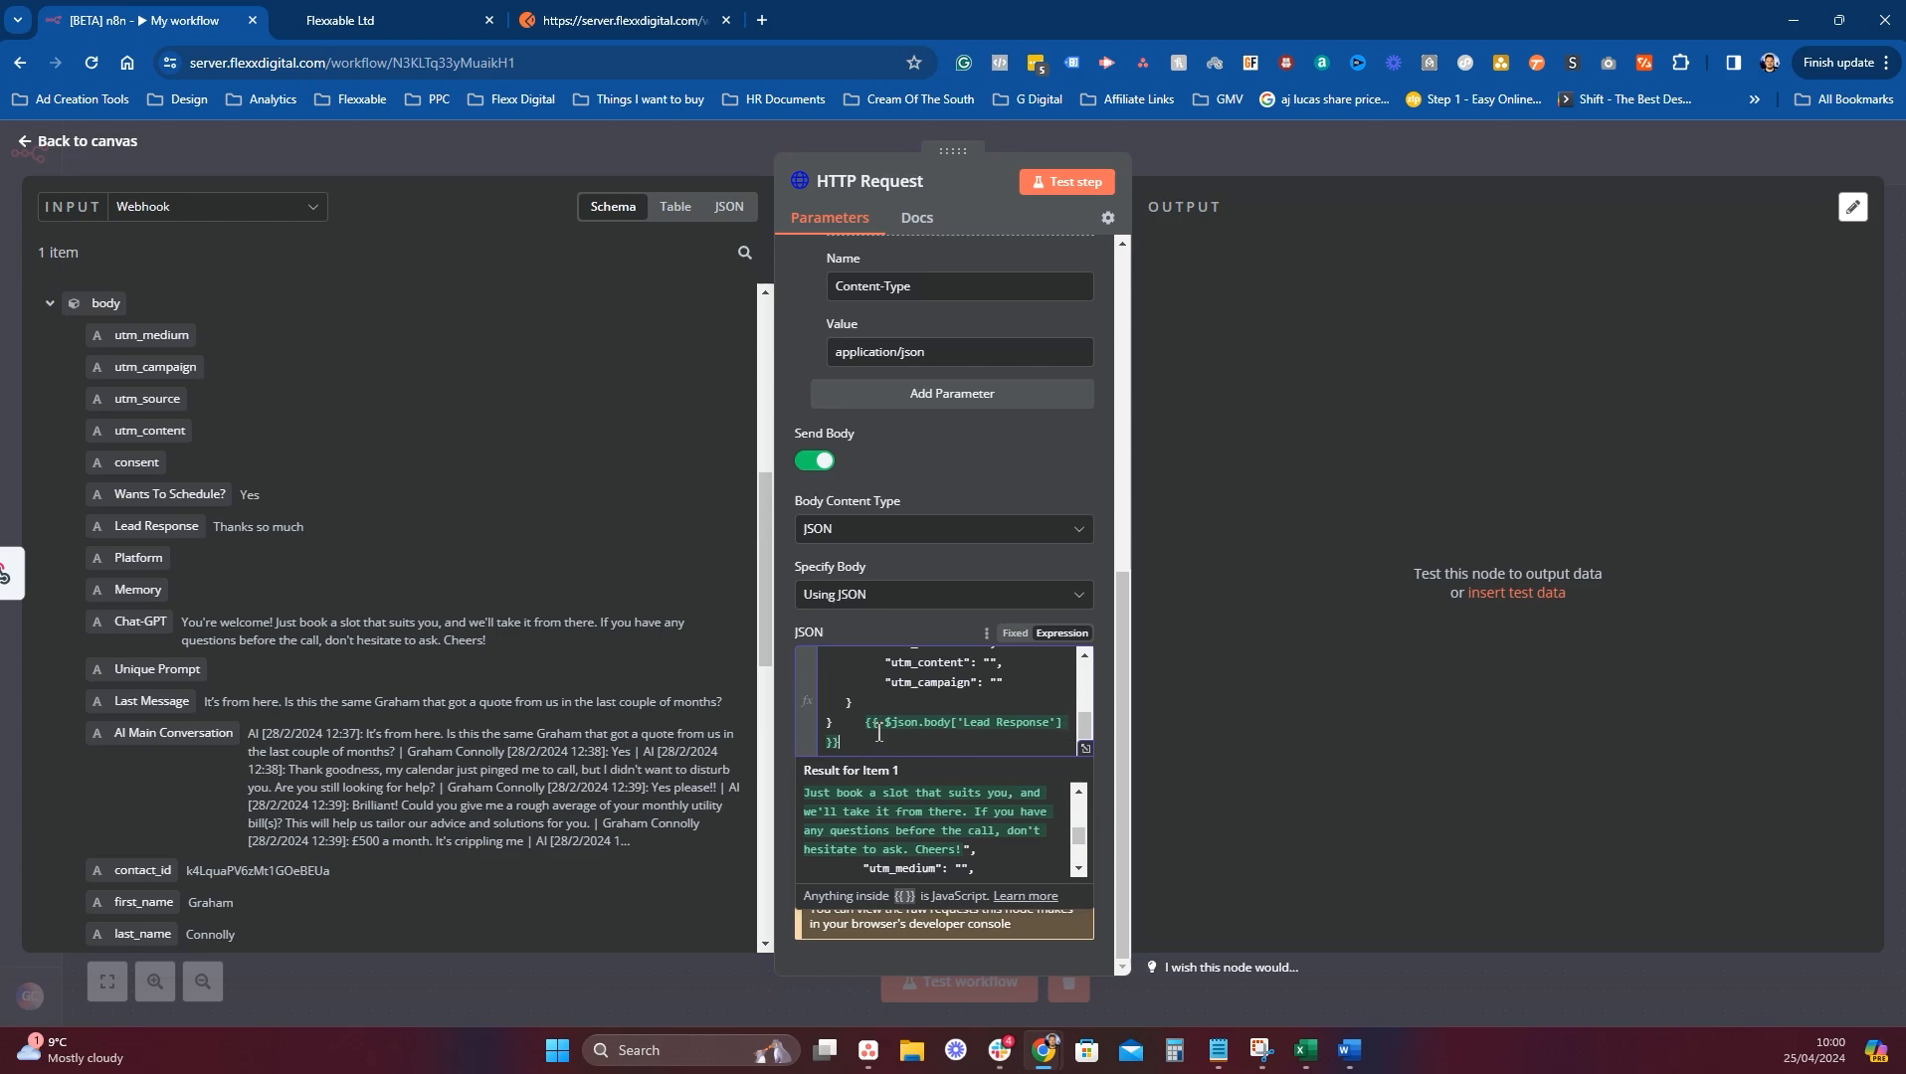
left_click_drag(887, 748, 875, 733)
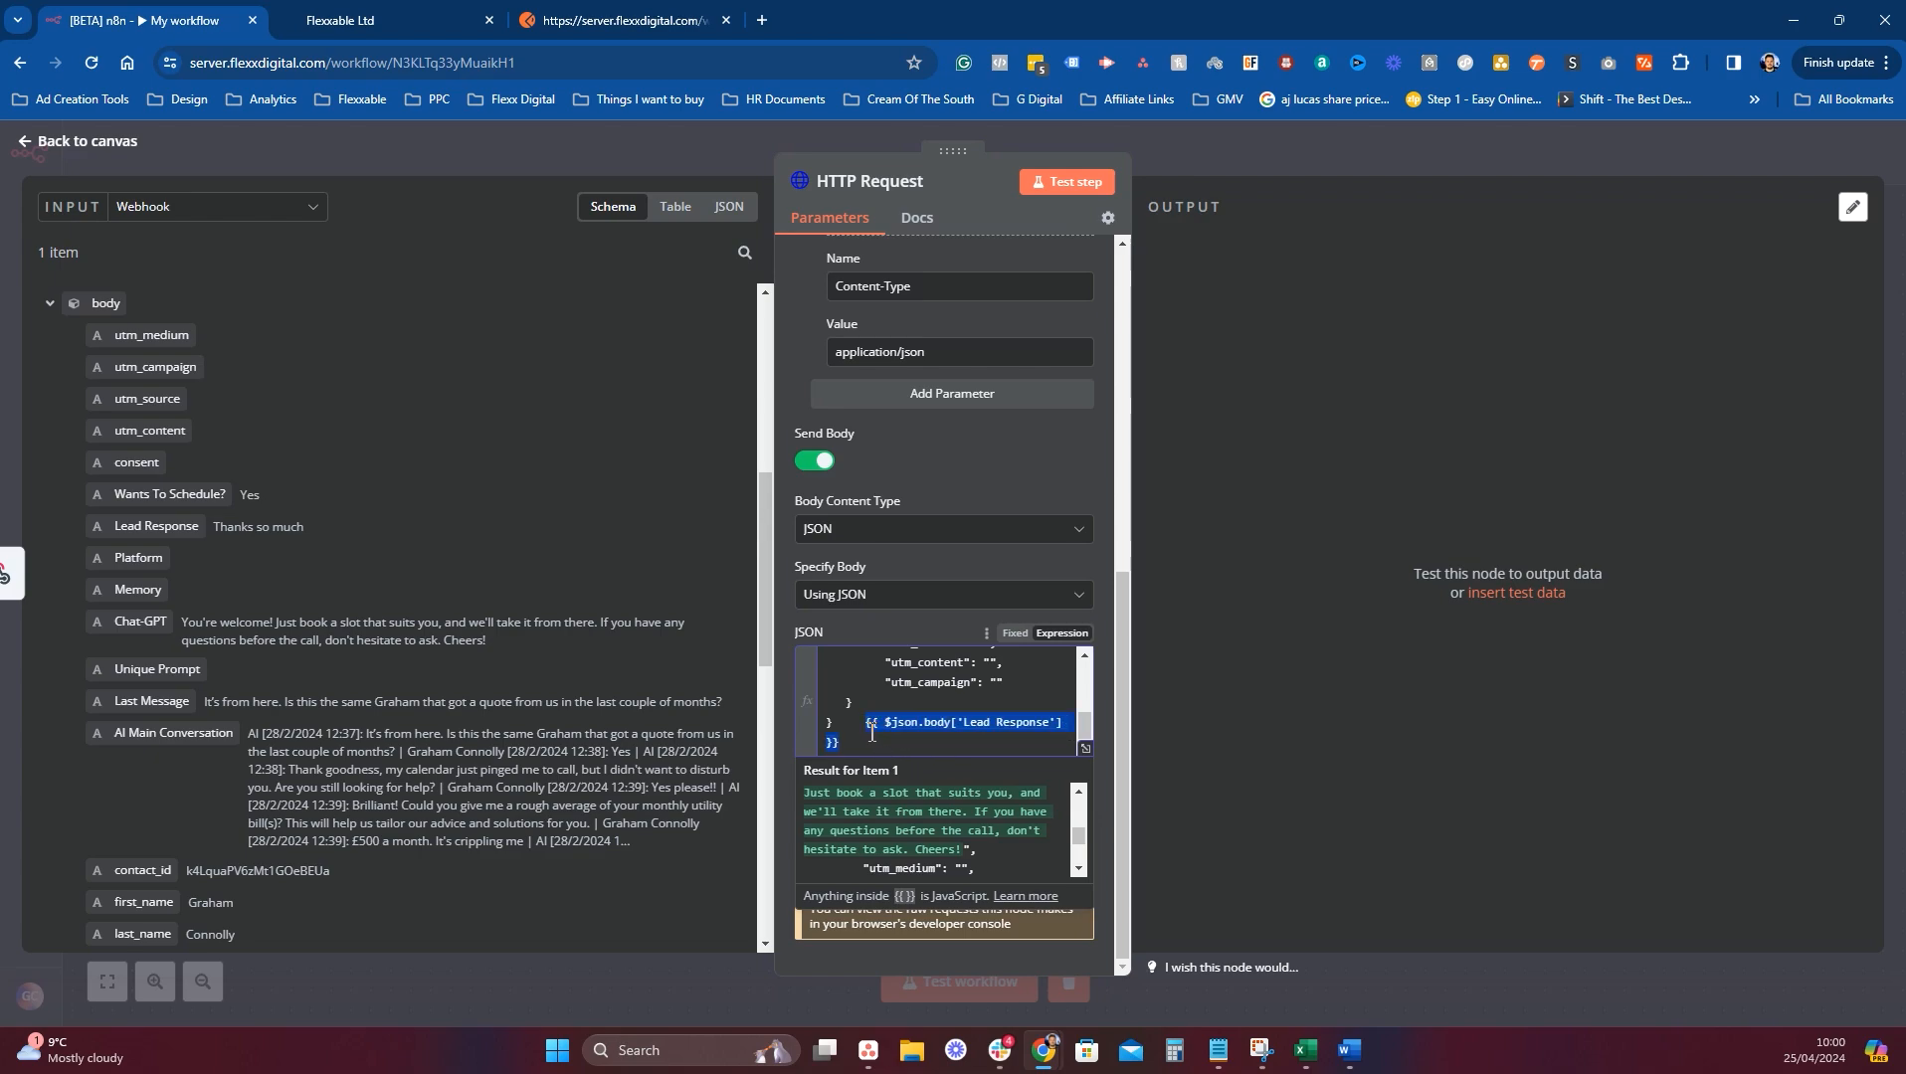
key("BackSpace")
scroll(964, 741, "up", 3)
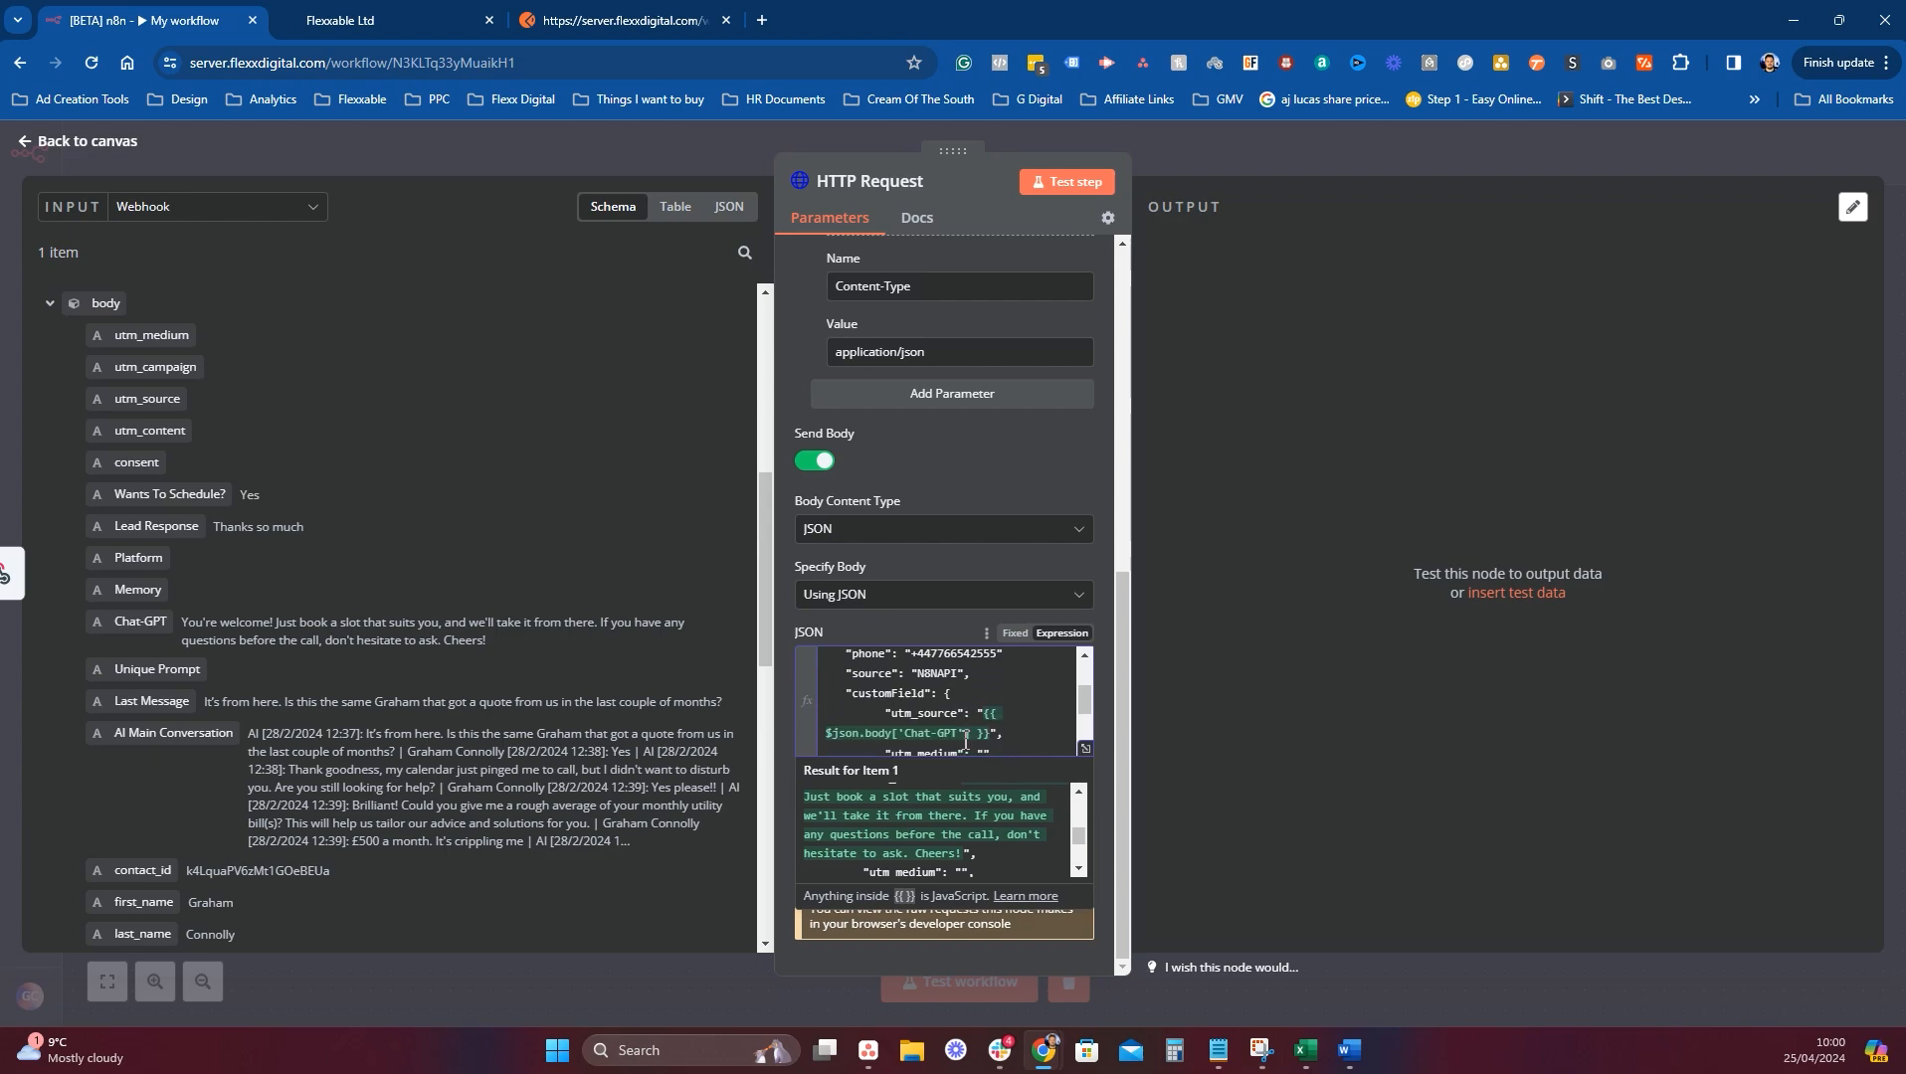
scroll(965, 741, "down", 3)
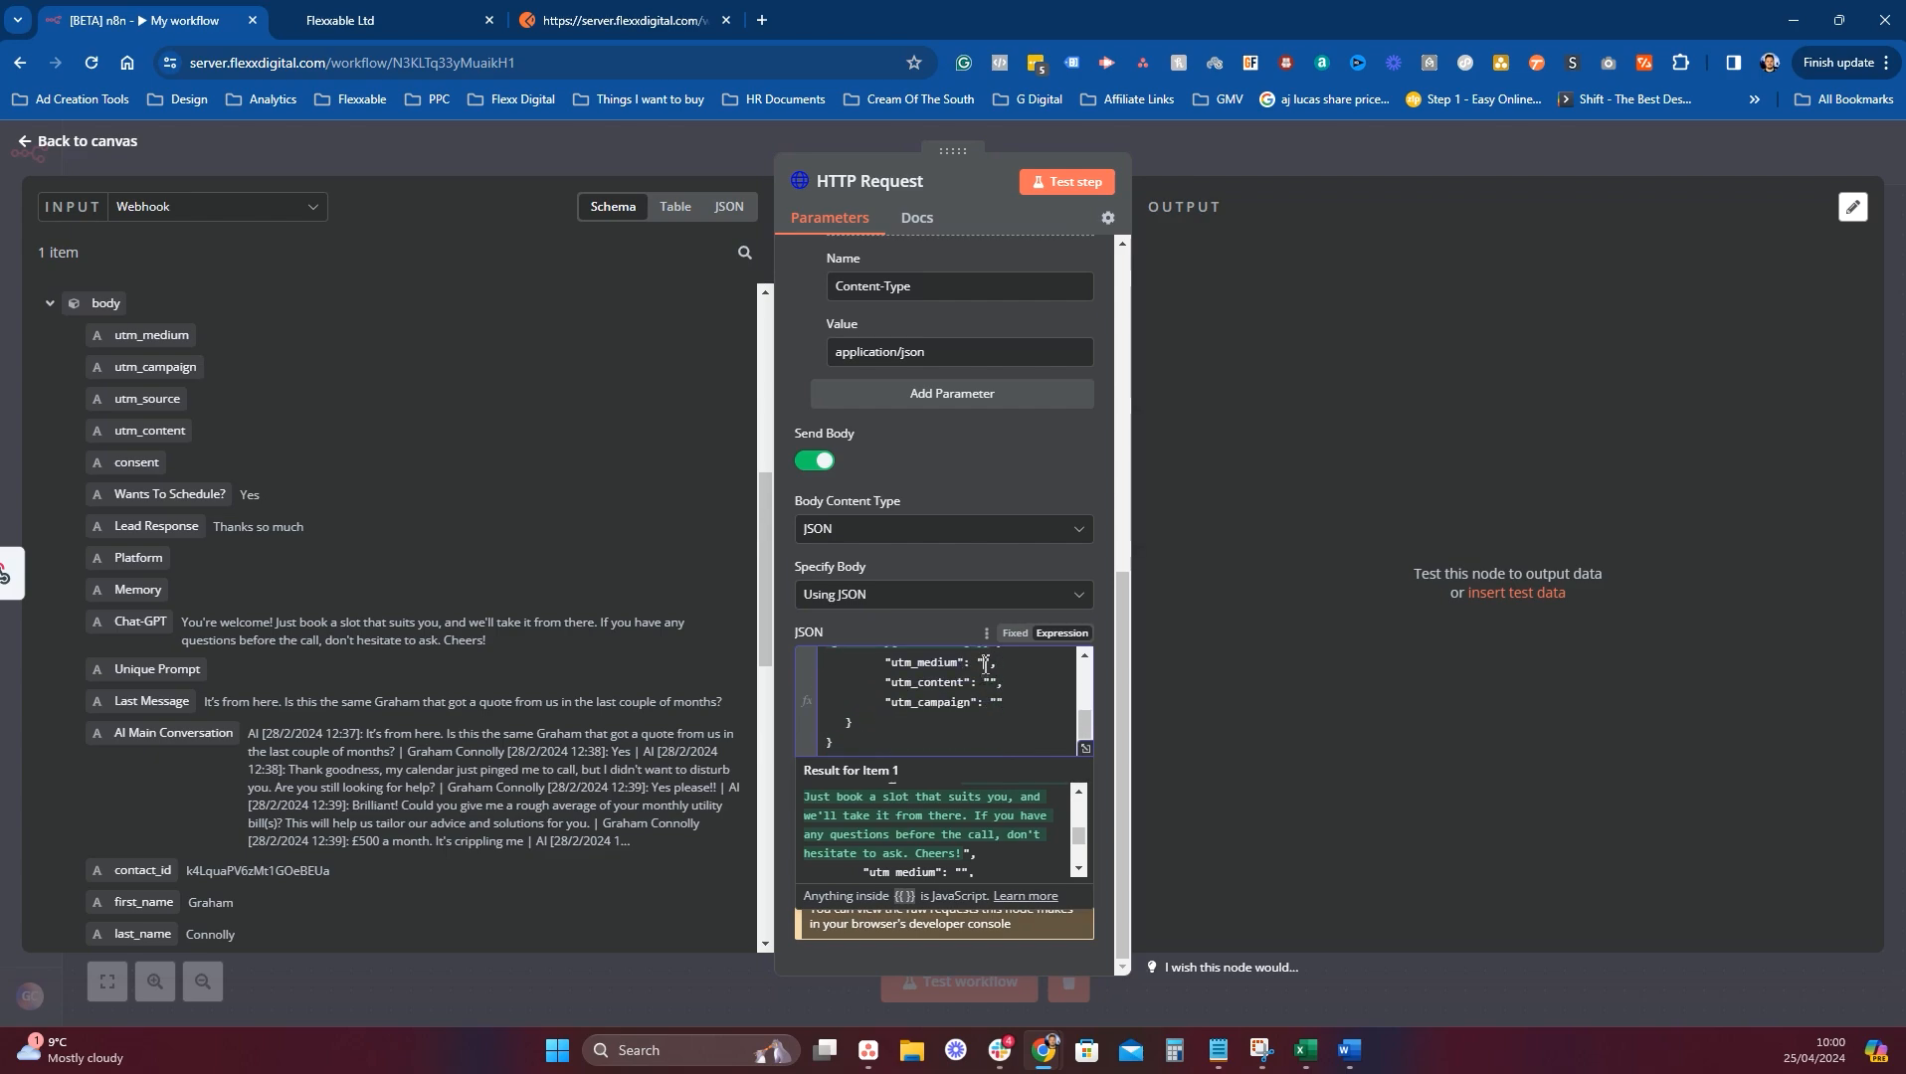
key("ctrl+v")
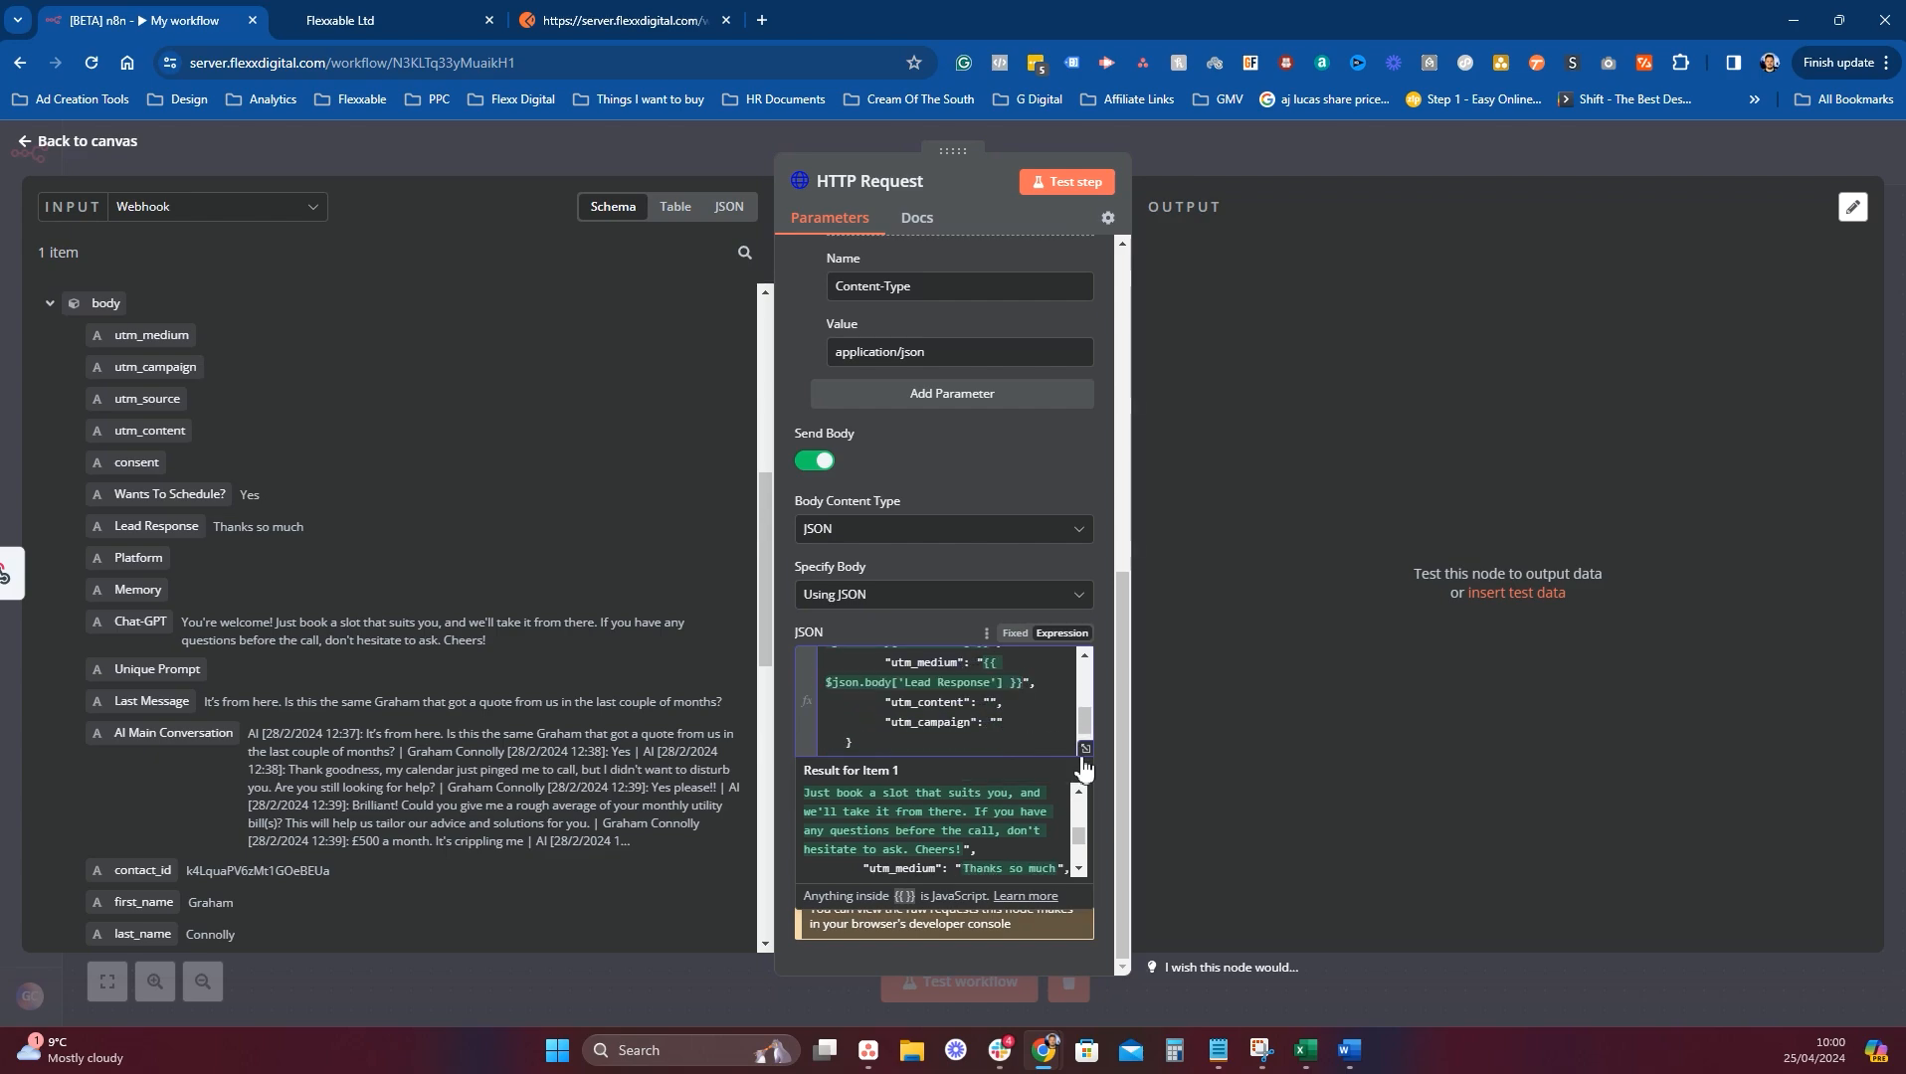
Map the webhook's location city into utm_content.
scroll(309, 785, "down", 1)
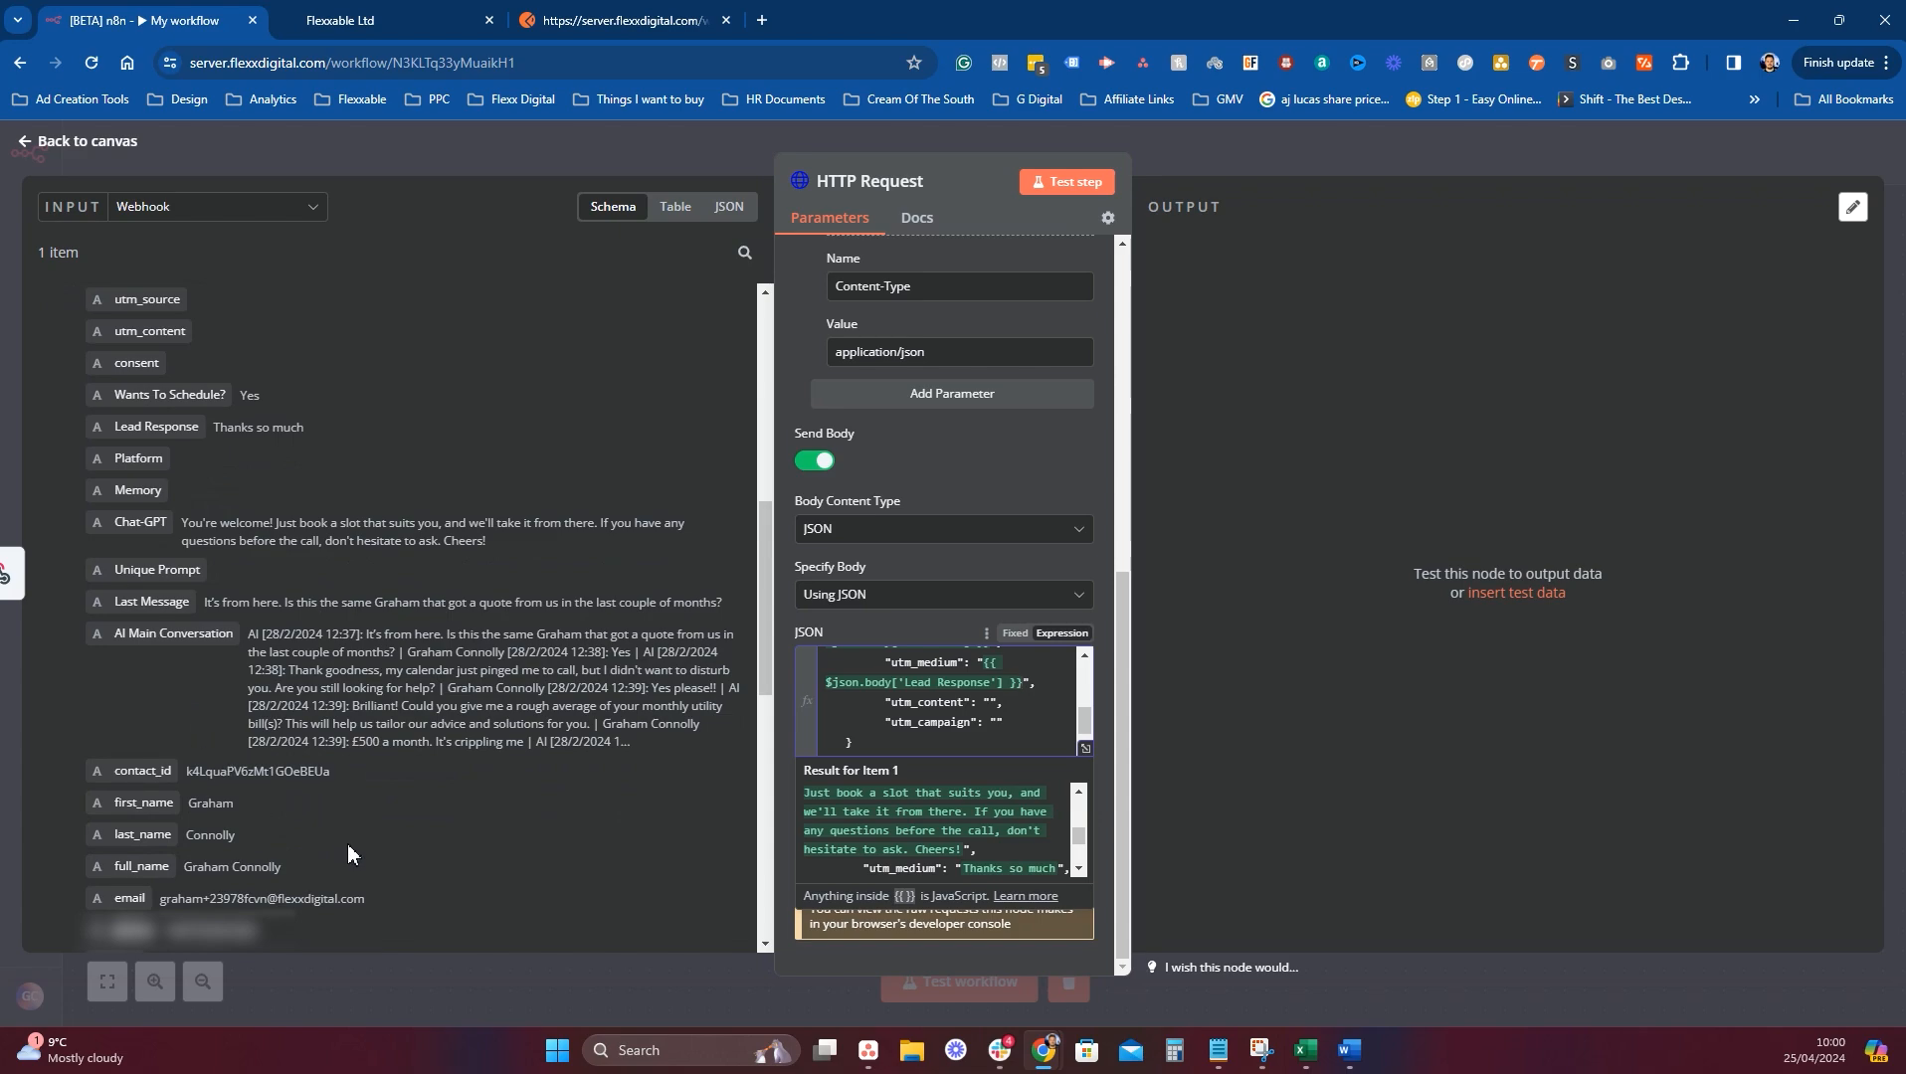
scroll(386, 825, "down", 1)
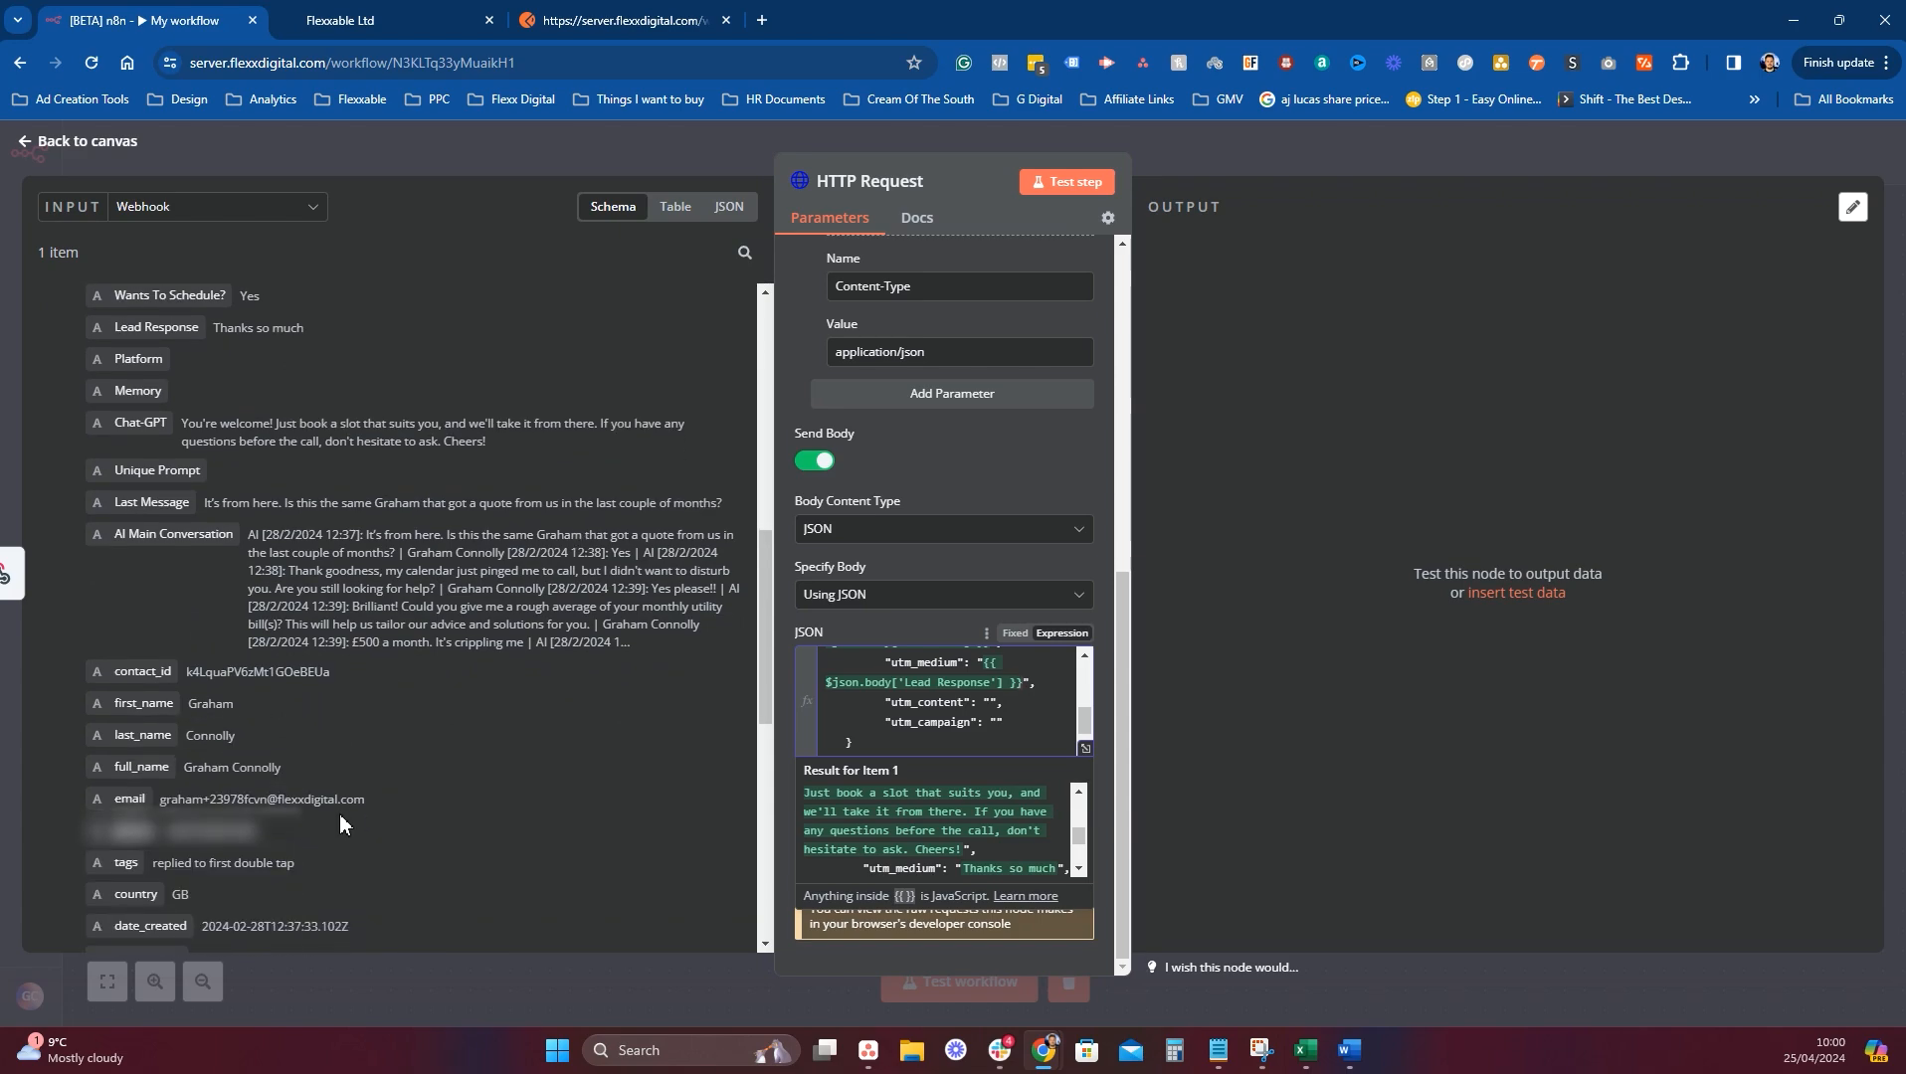
scroll(339, 813, "down", 1)
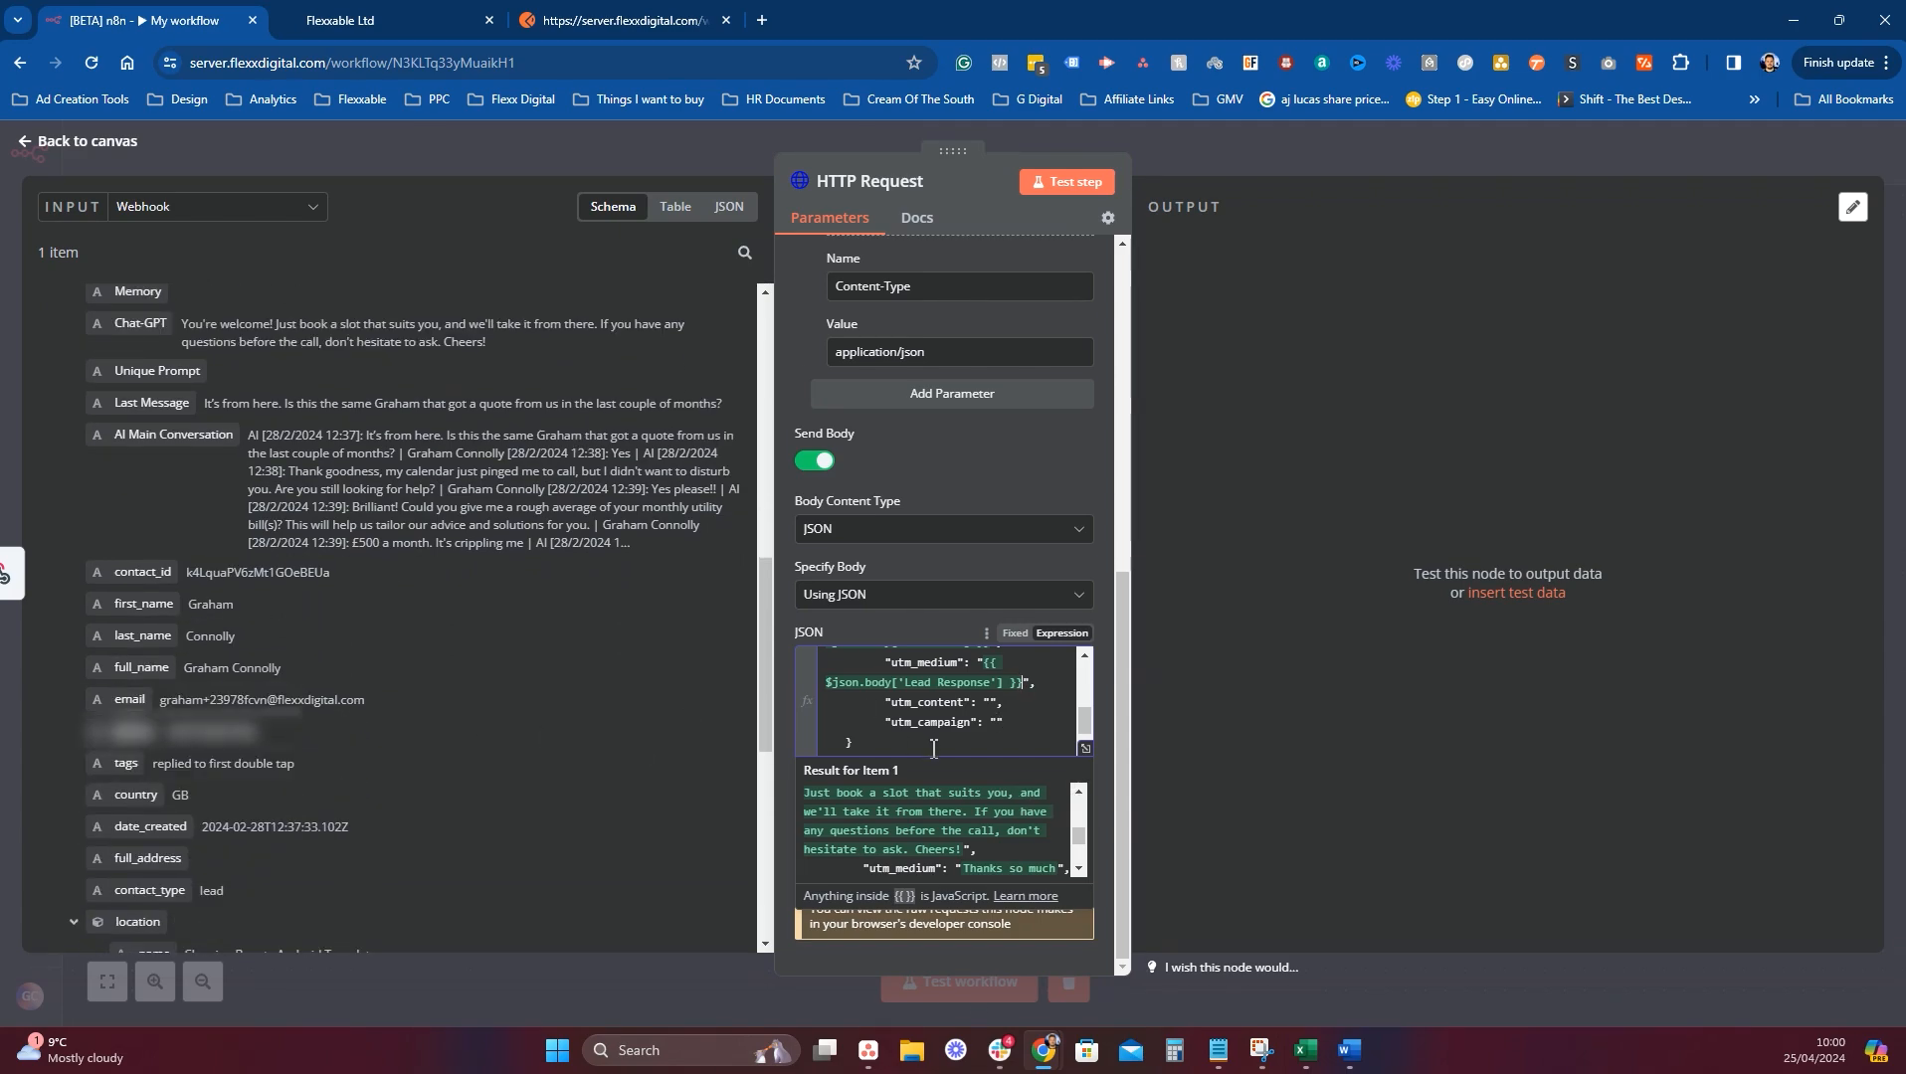
scroll(933, 748, "up", 1)
scroll(995, 702, "down", 1)
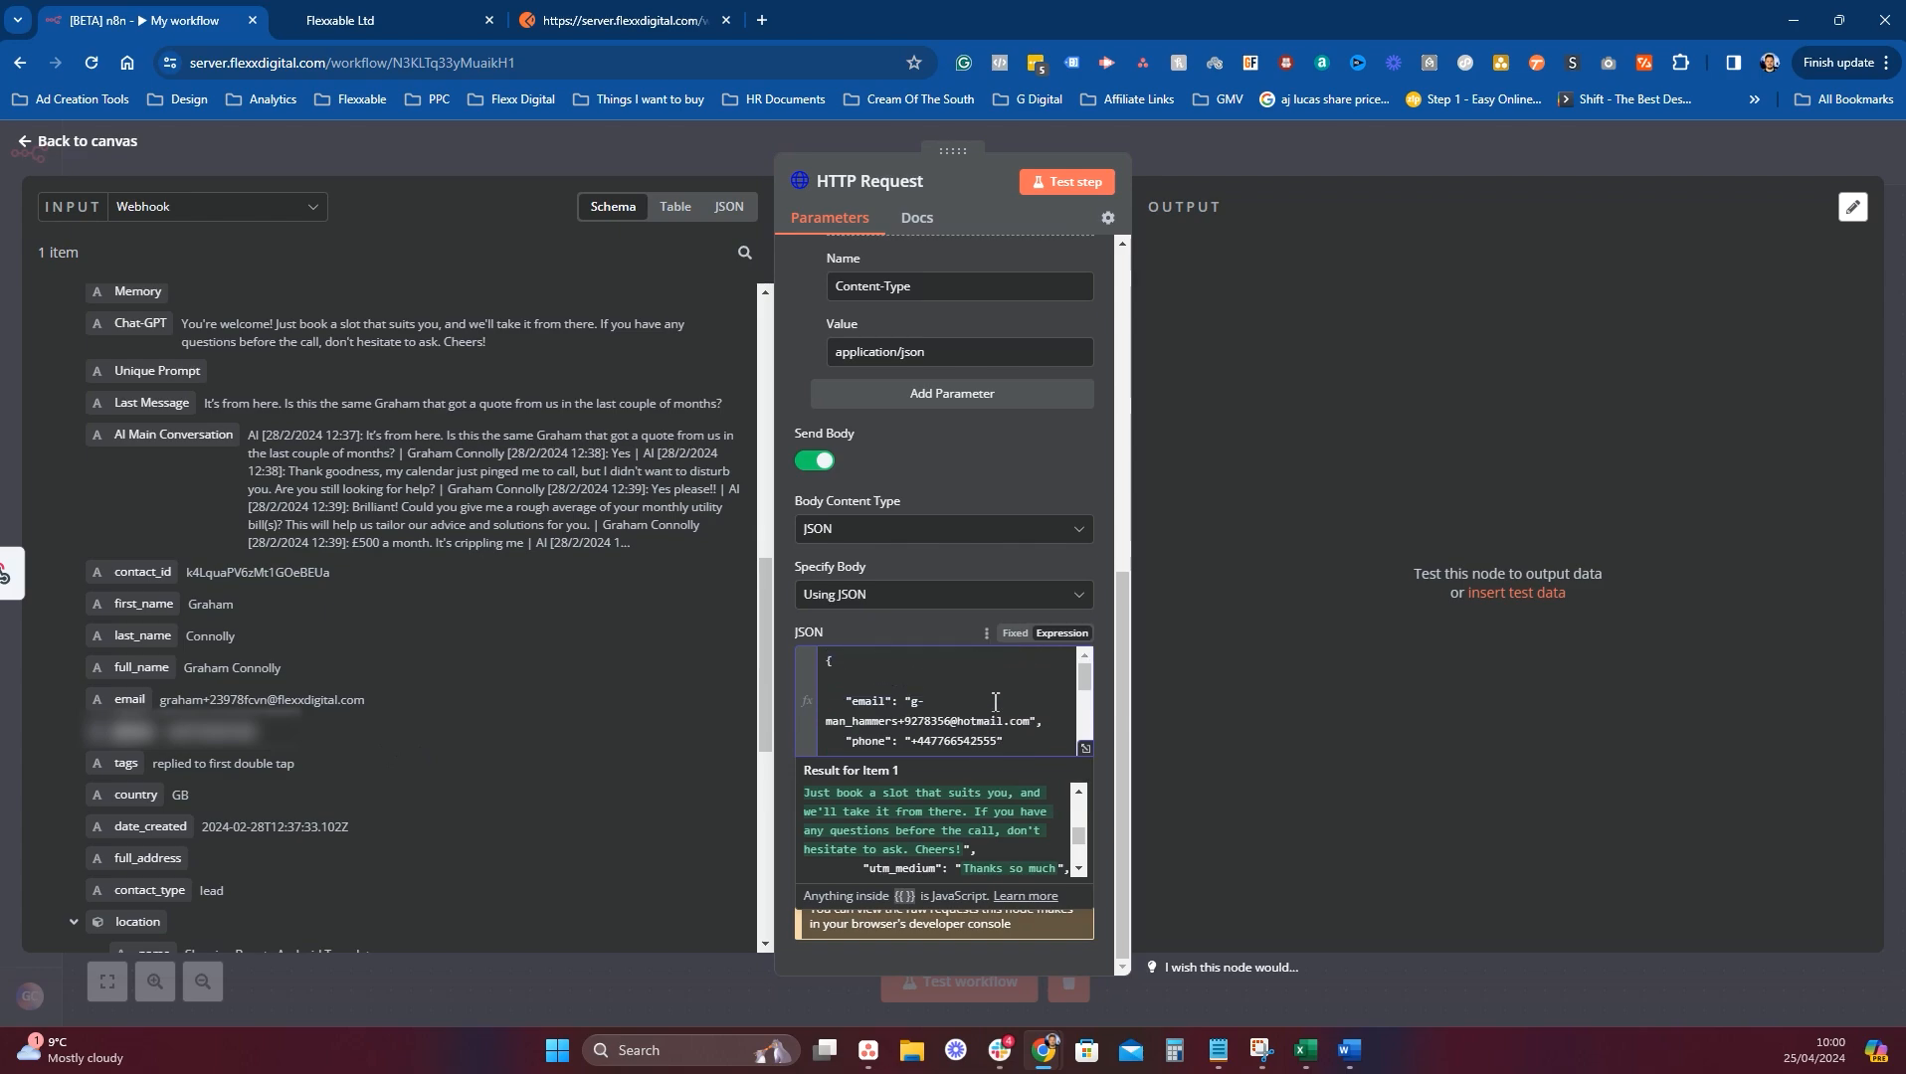
scroll(994, 702, "down", 4)
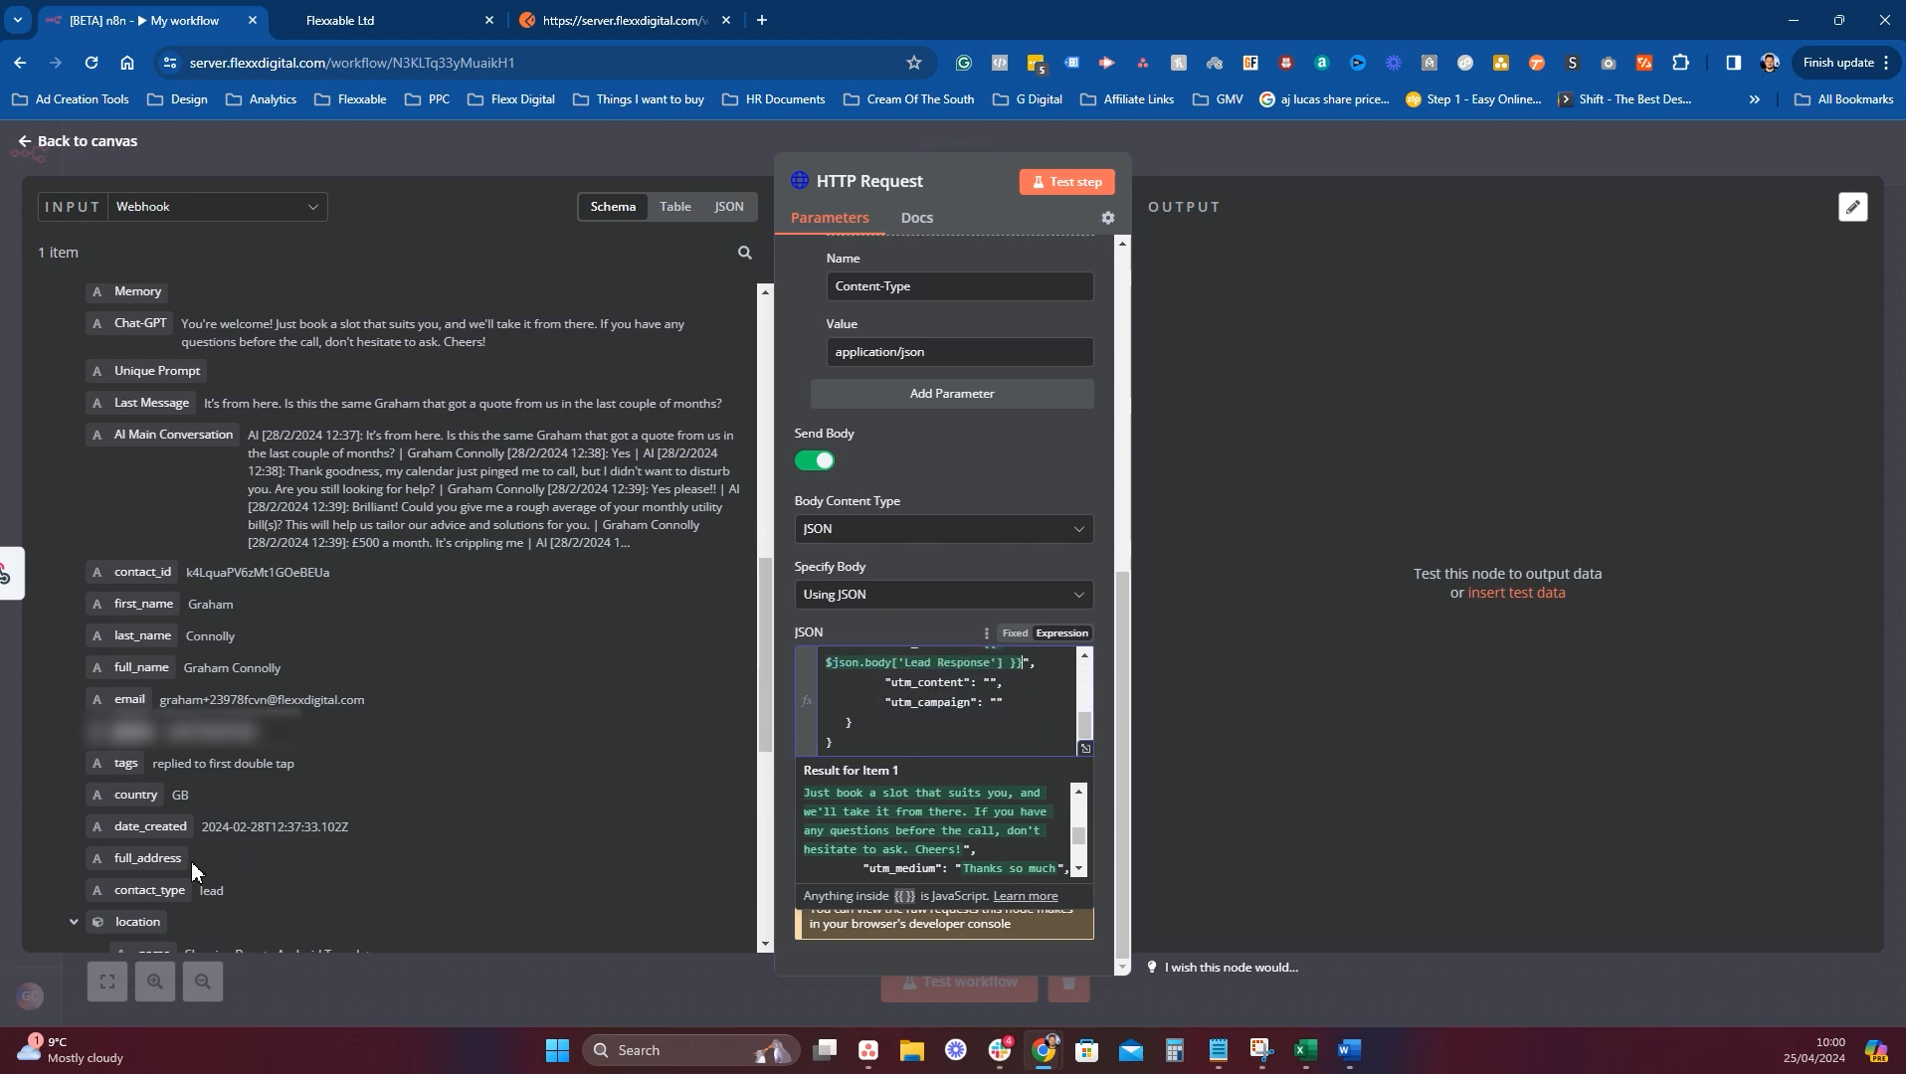
scroll(189, 863, "down", 2)
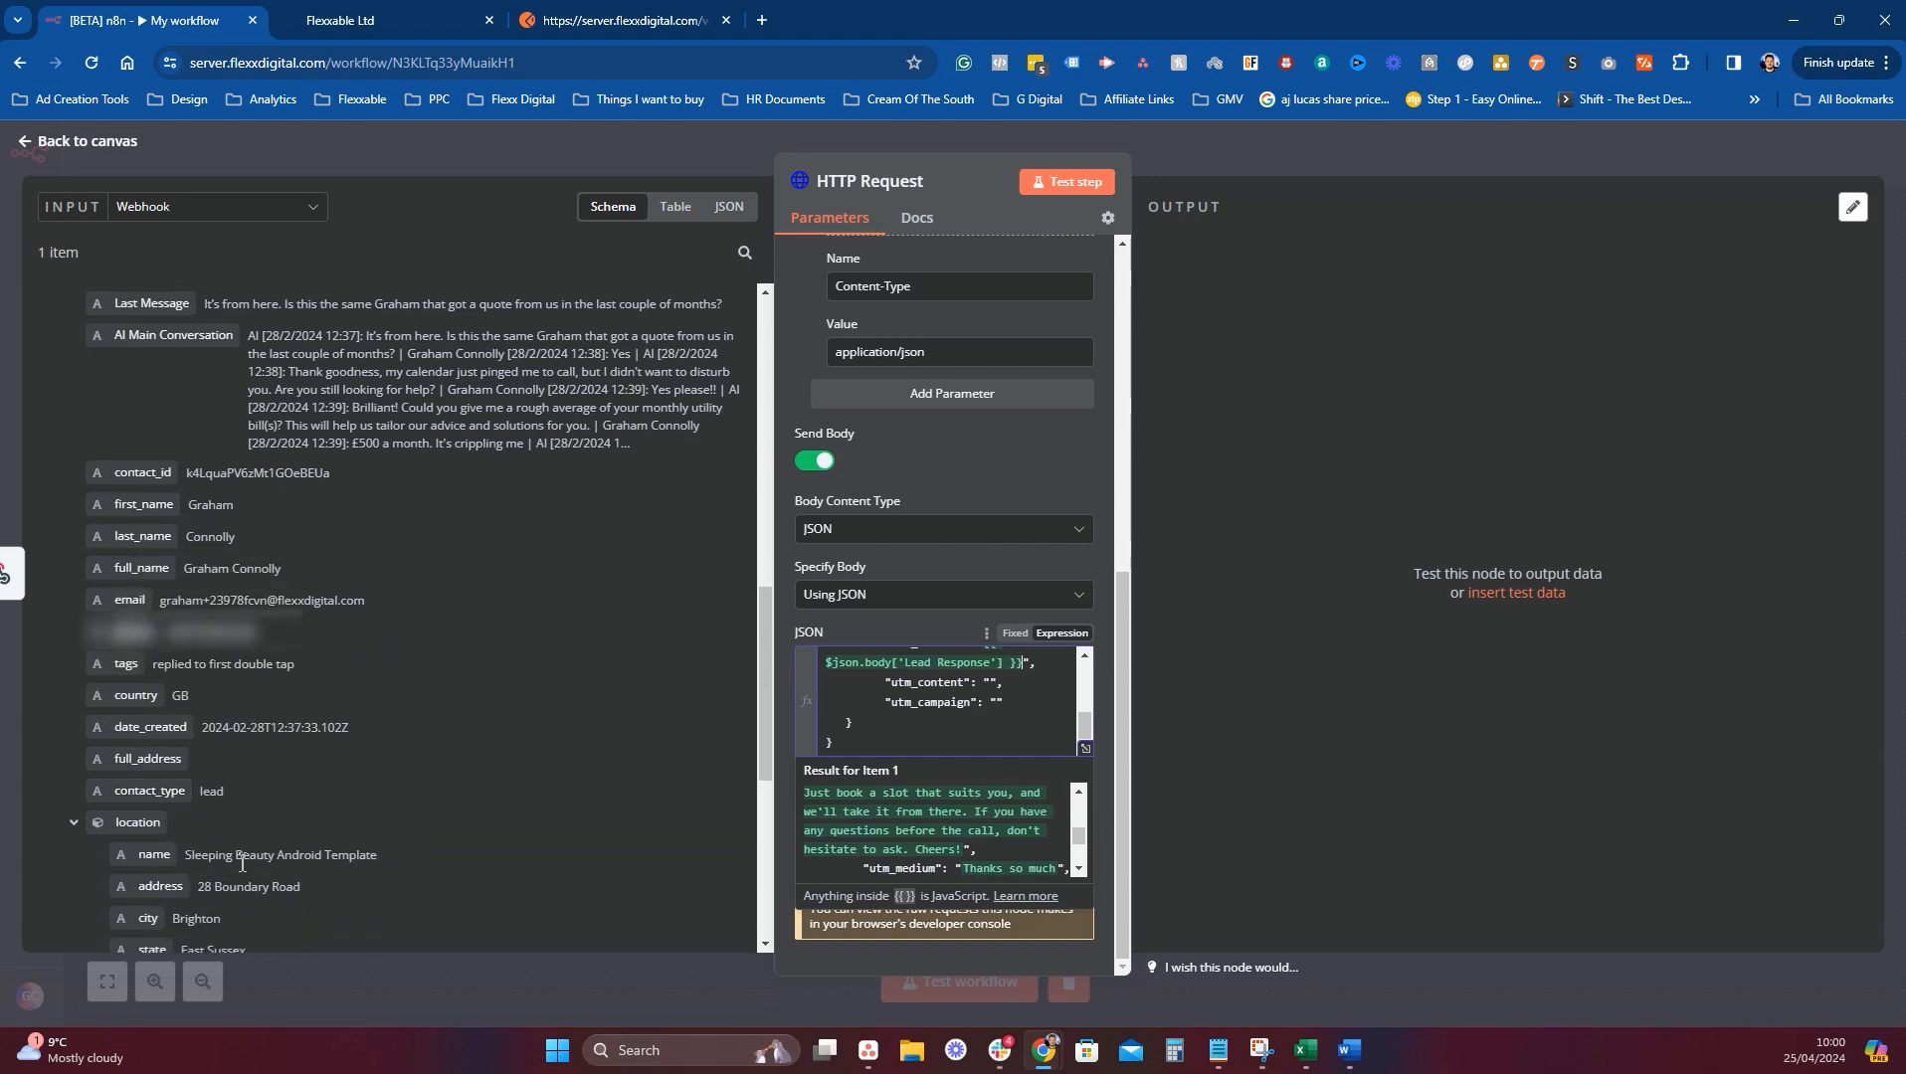
scroll(242, 863, "down", 1)
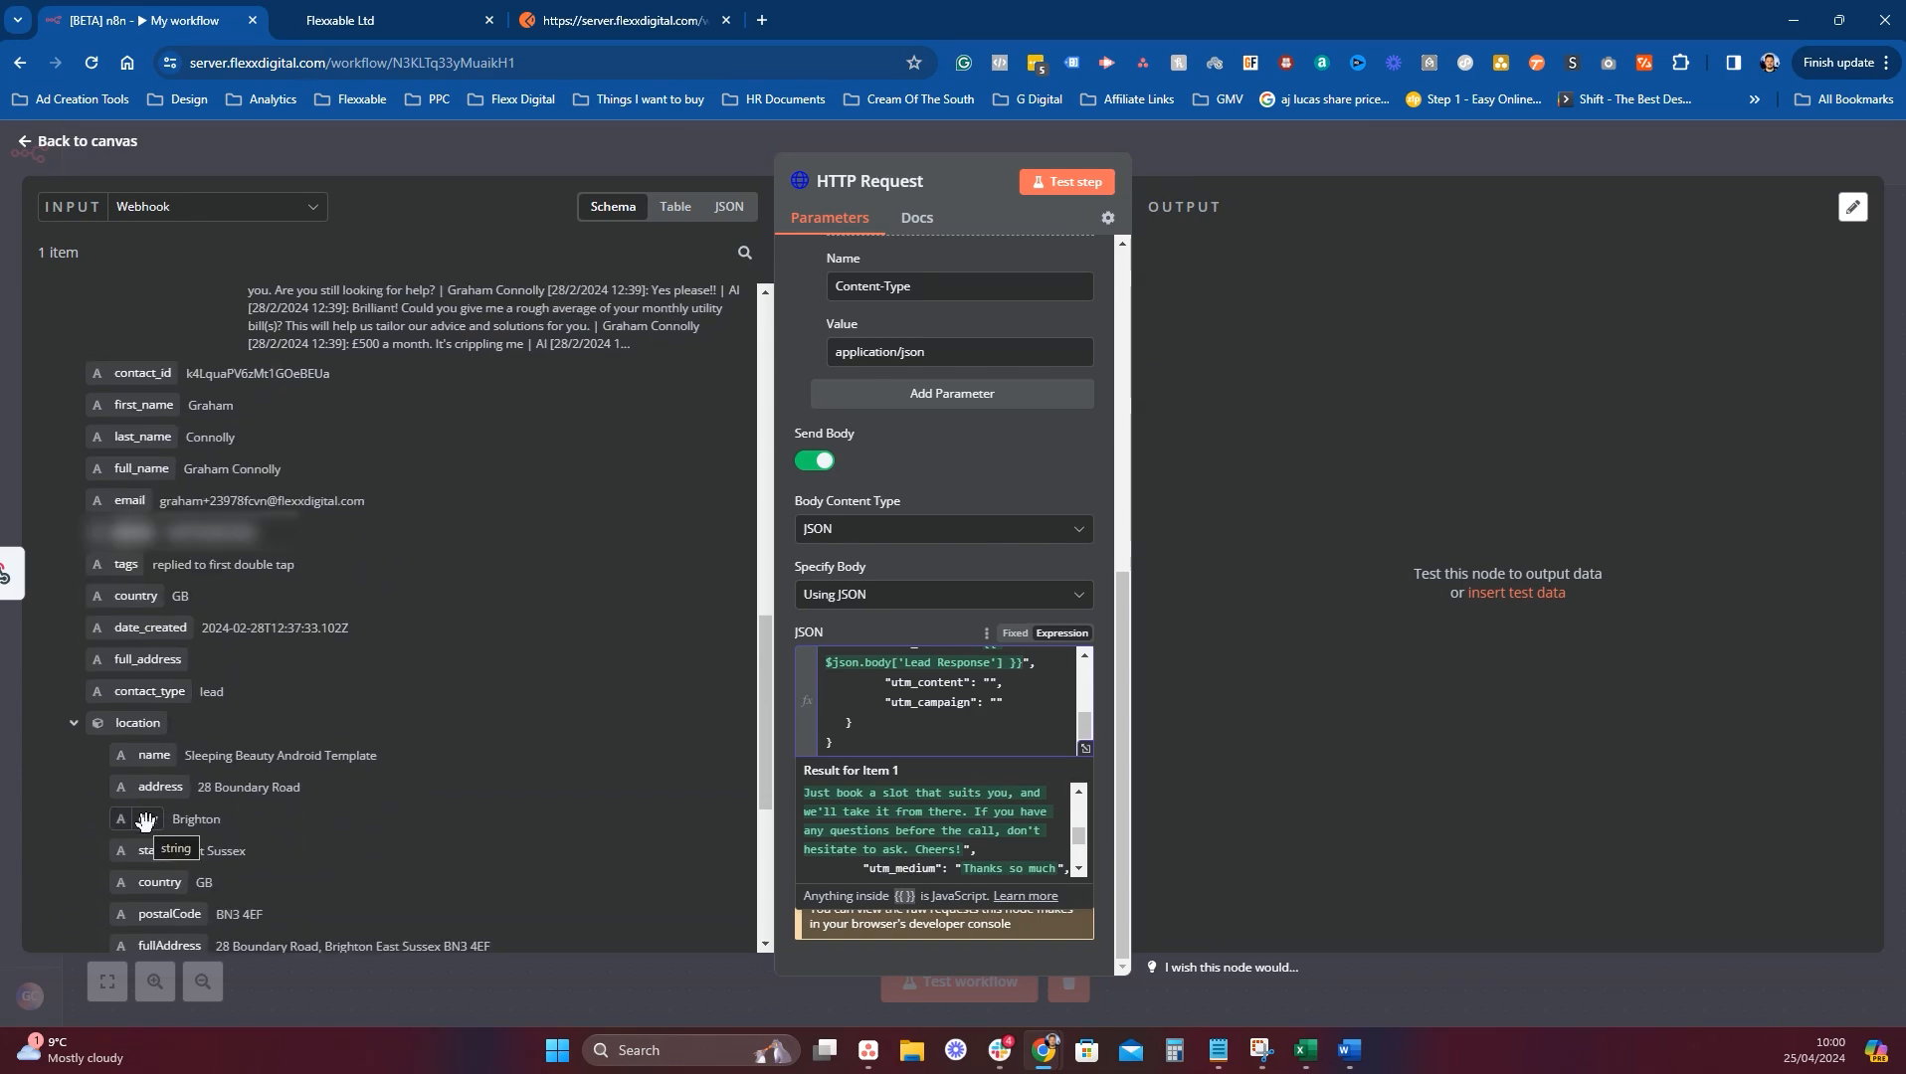
scroll(985, 731, "up", 5)
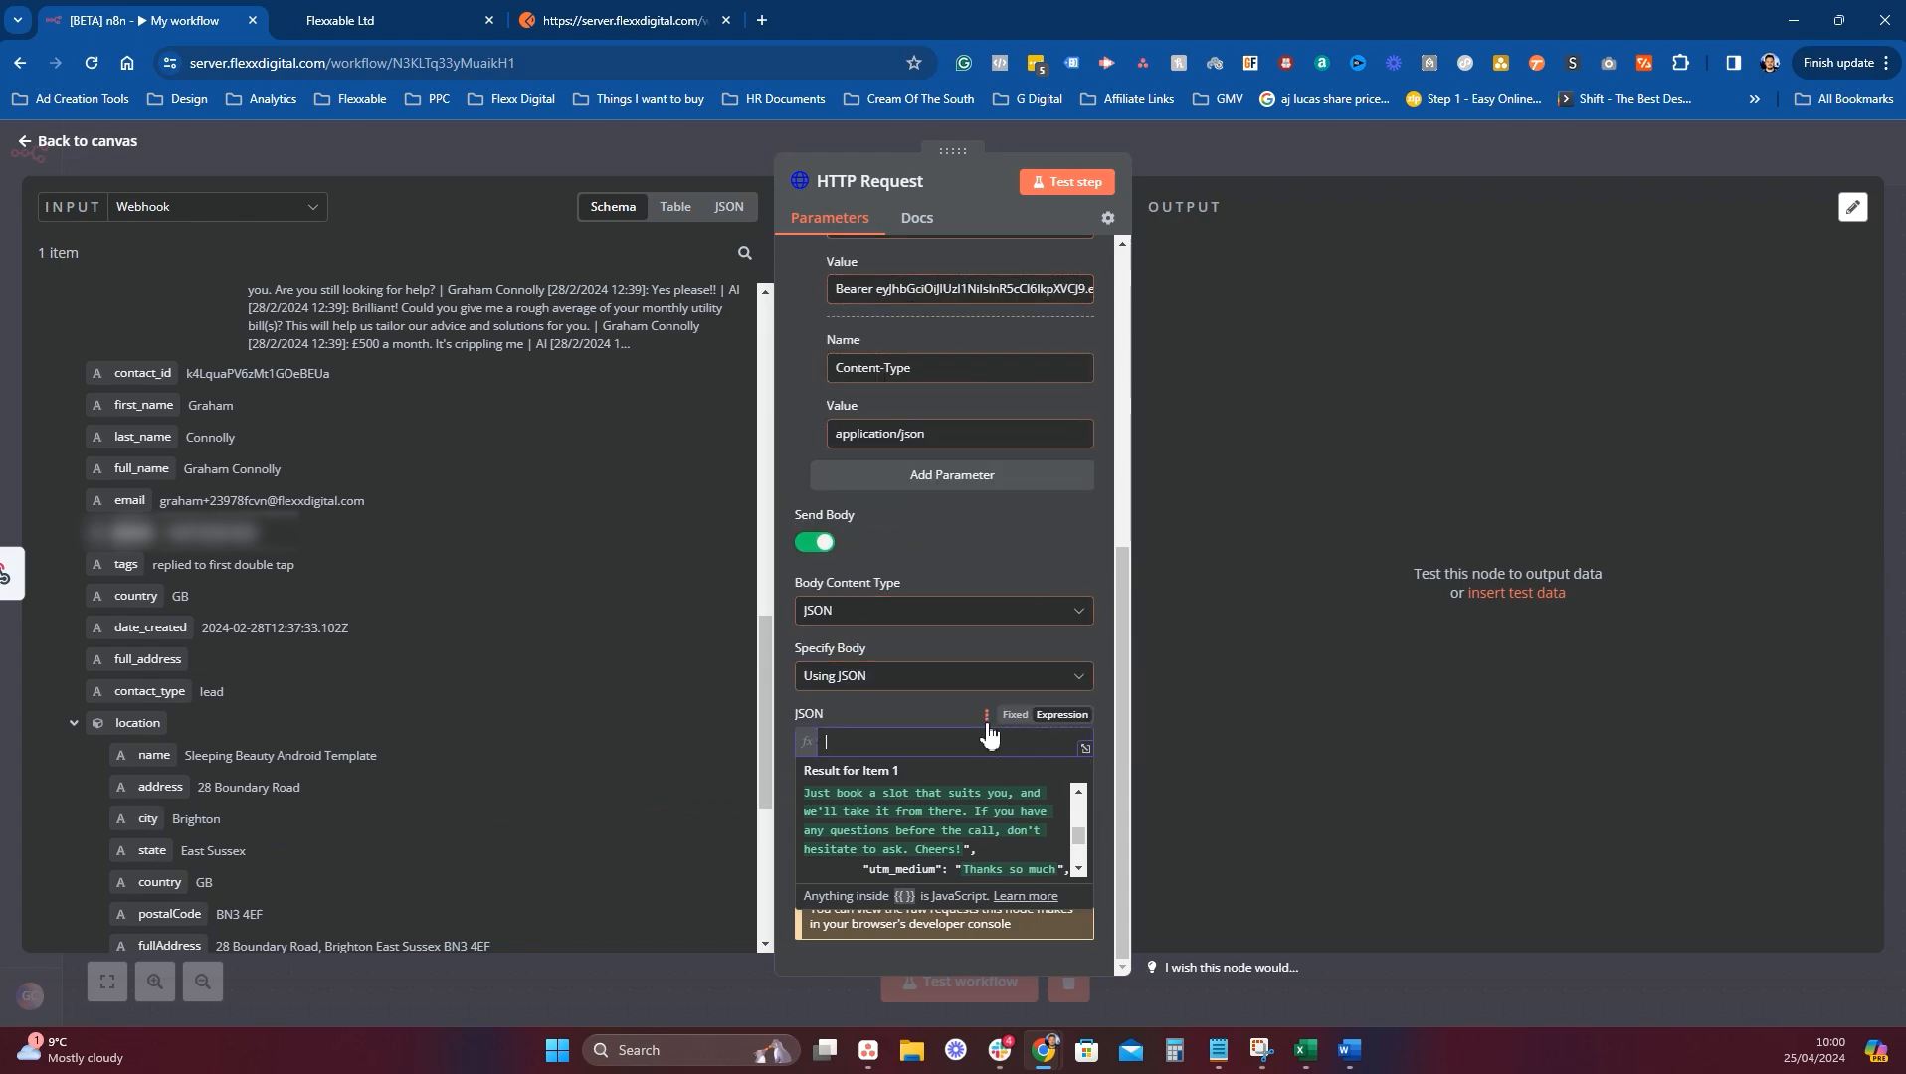
scroll(897, 751, "down", 5)
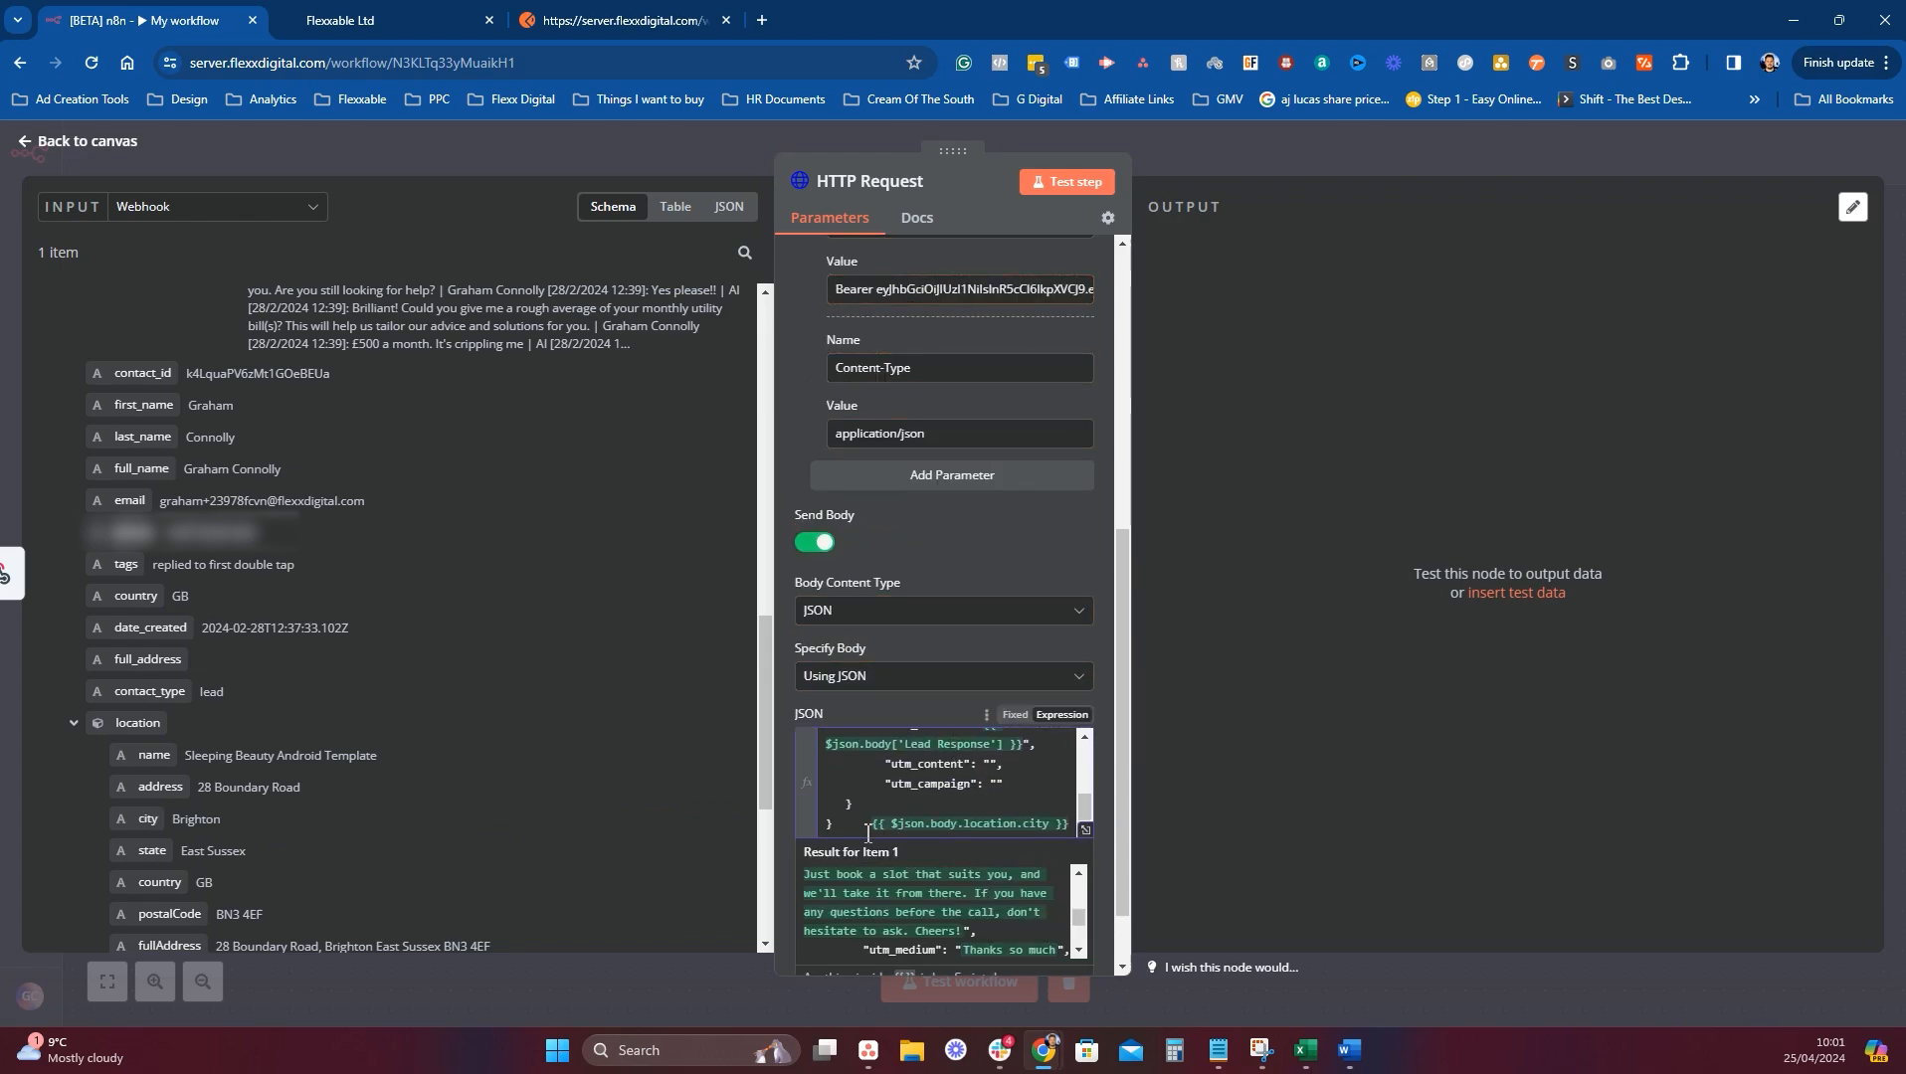
left_click_drag(868, 833, 1093, 837)
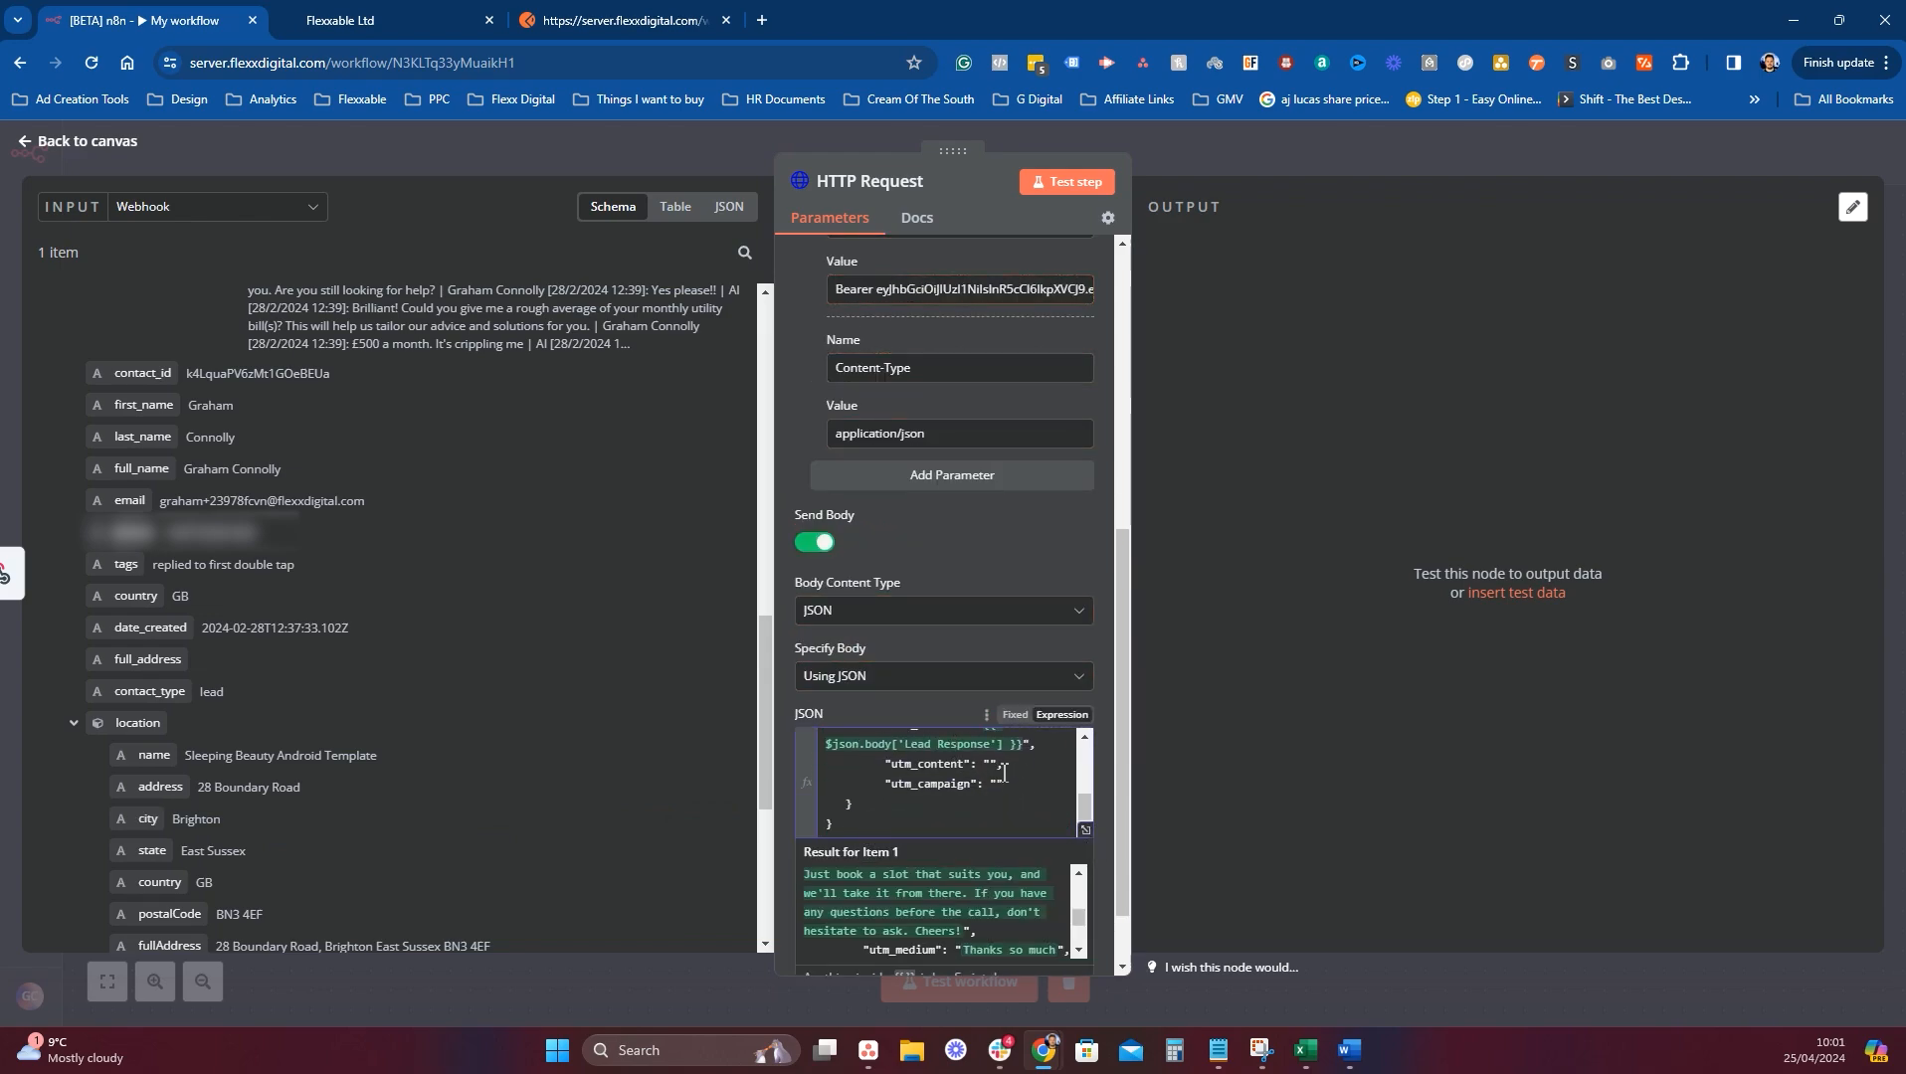
left_click_drag(1014, 759, 1013, 759)
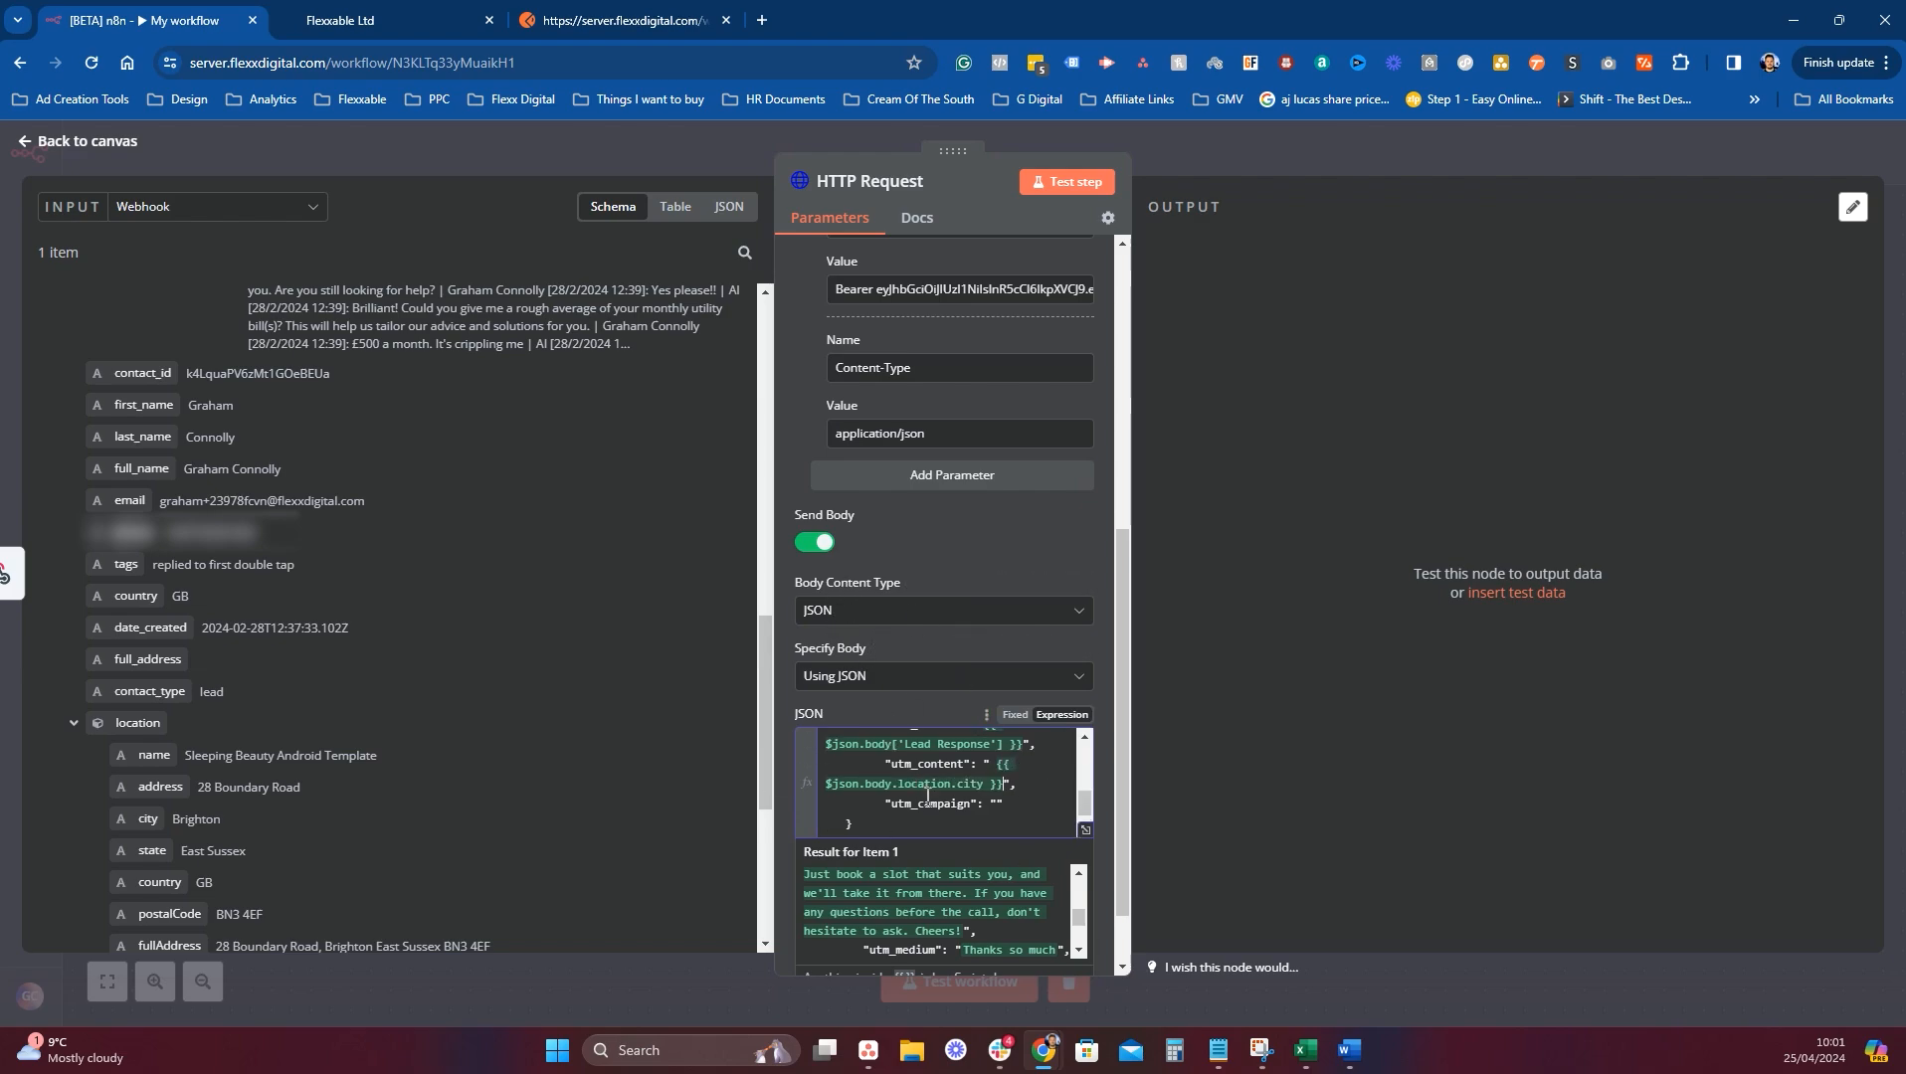
Map the webhook's location postalCode into utm_campaign.
scroll(243, 645, "down", 2)
left_click_drag(171, 718, 970, 756)
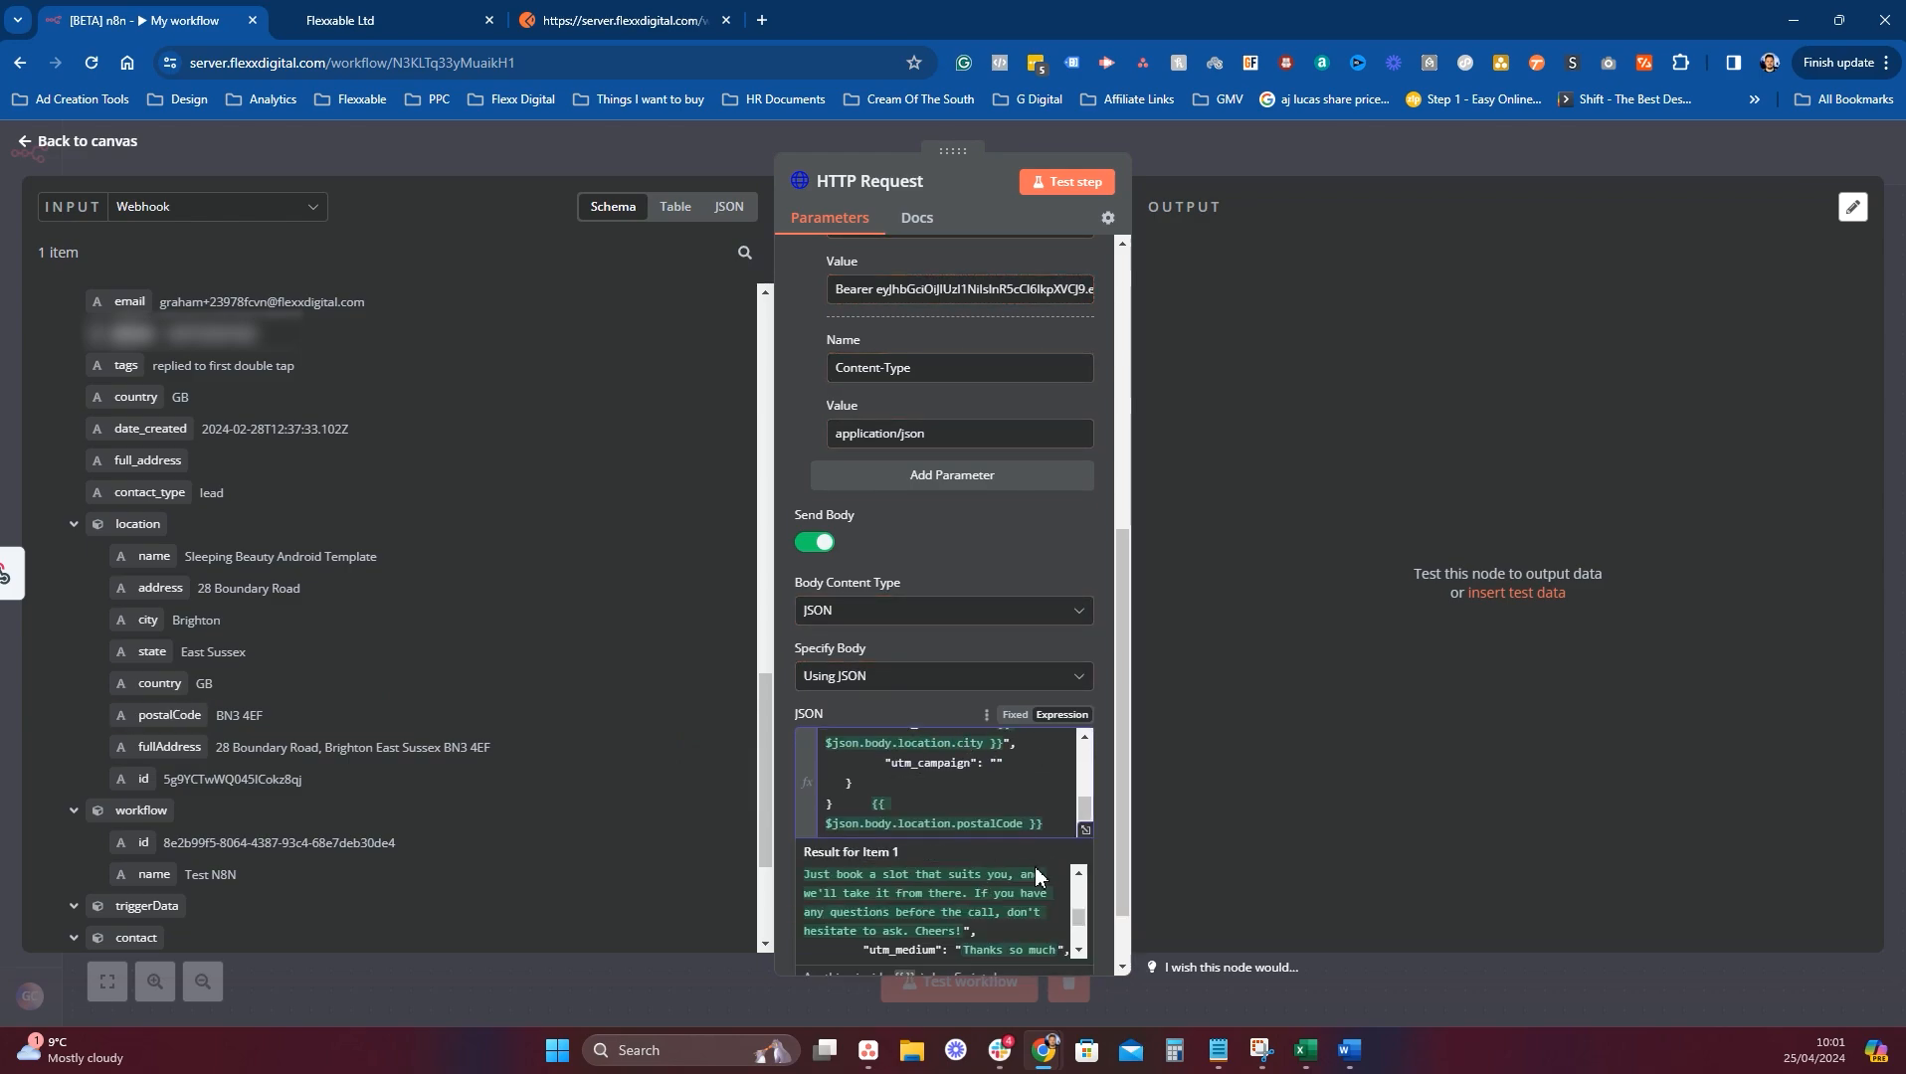
left_click_drag(902, 811, 878, 811)
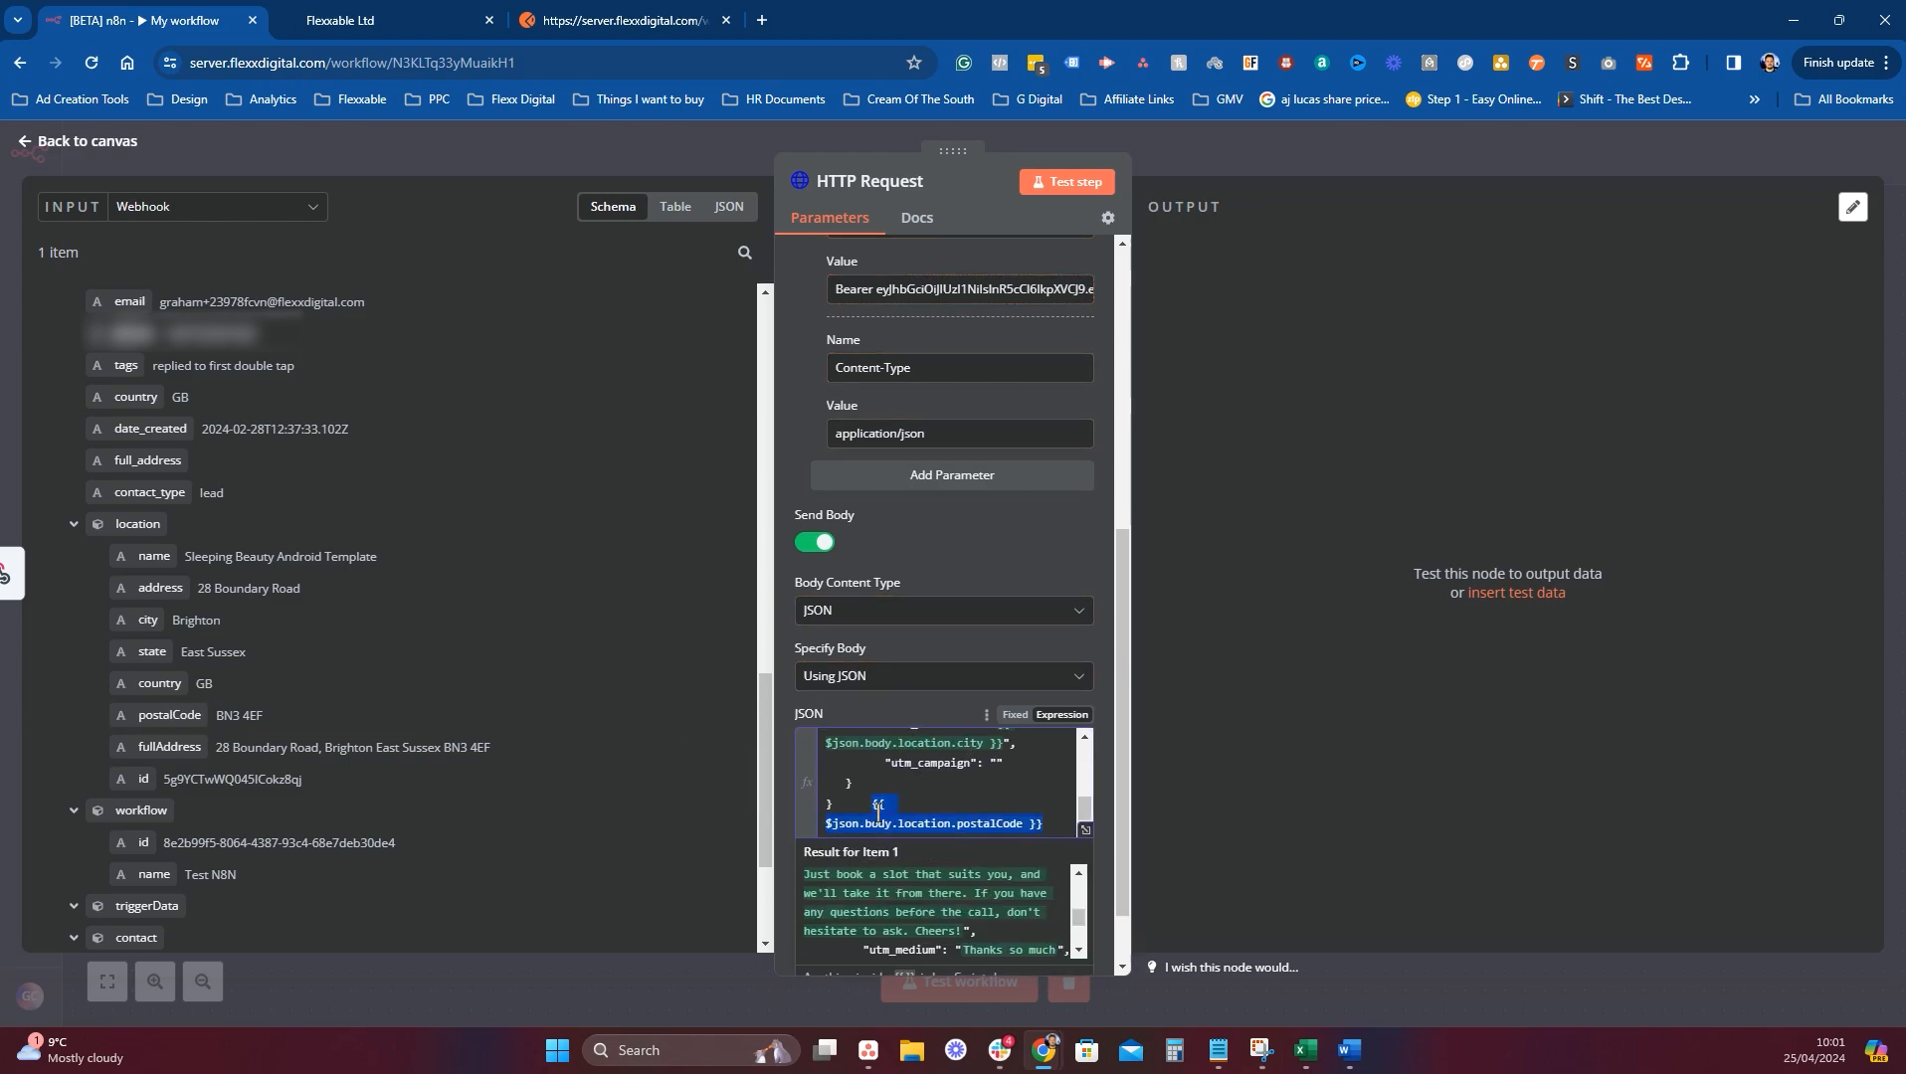
key("BackSpace")
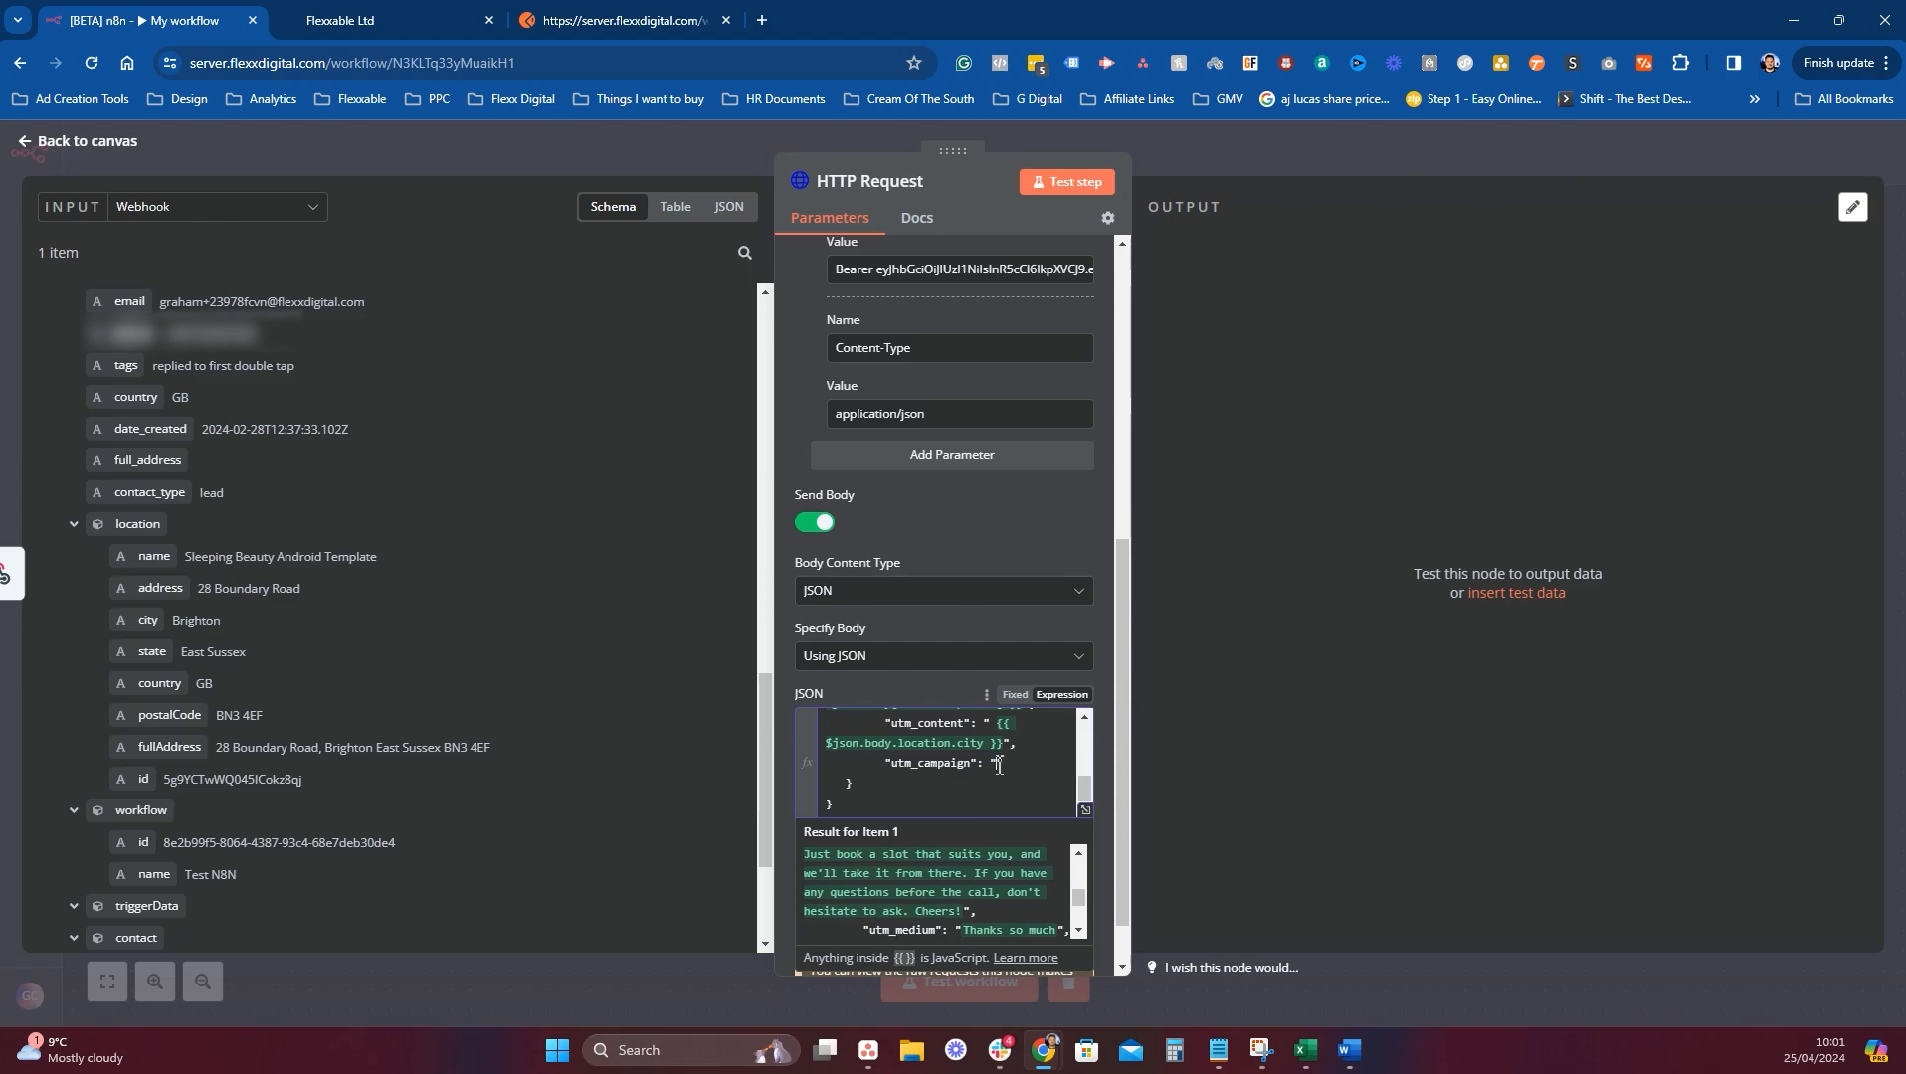
scroll(1011, 764, "up", 2)
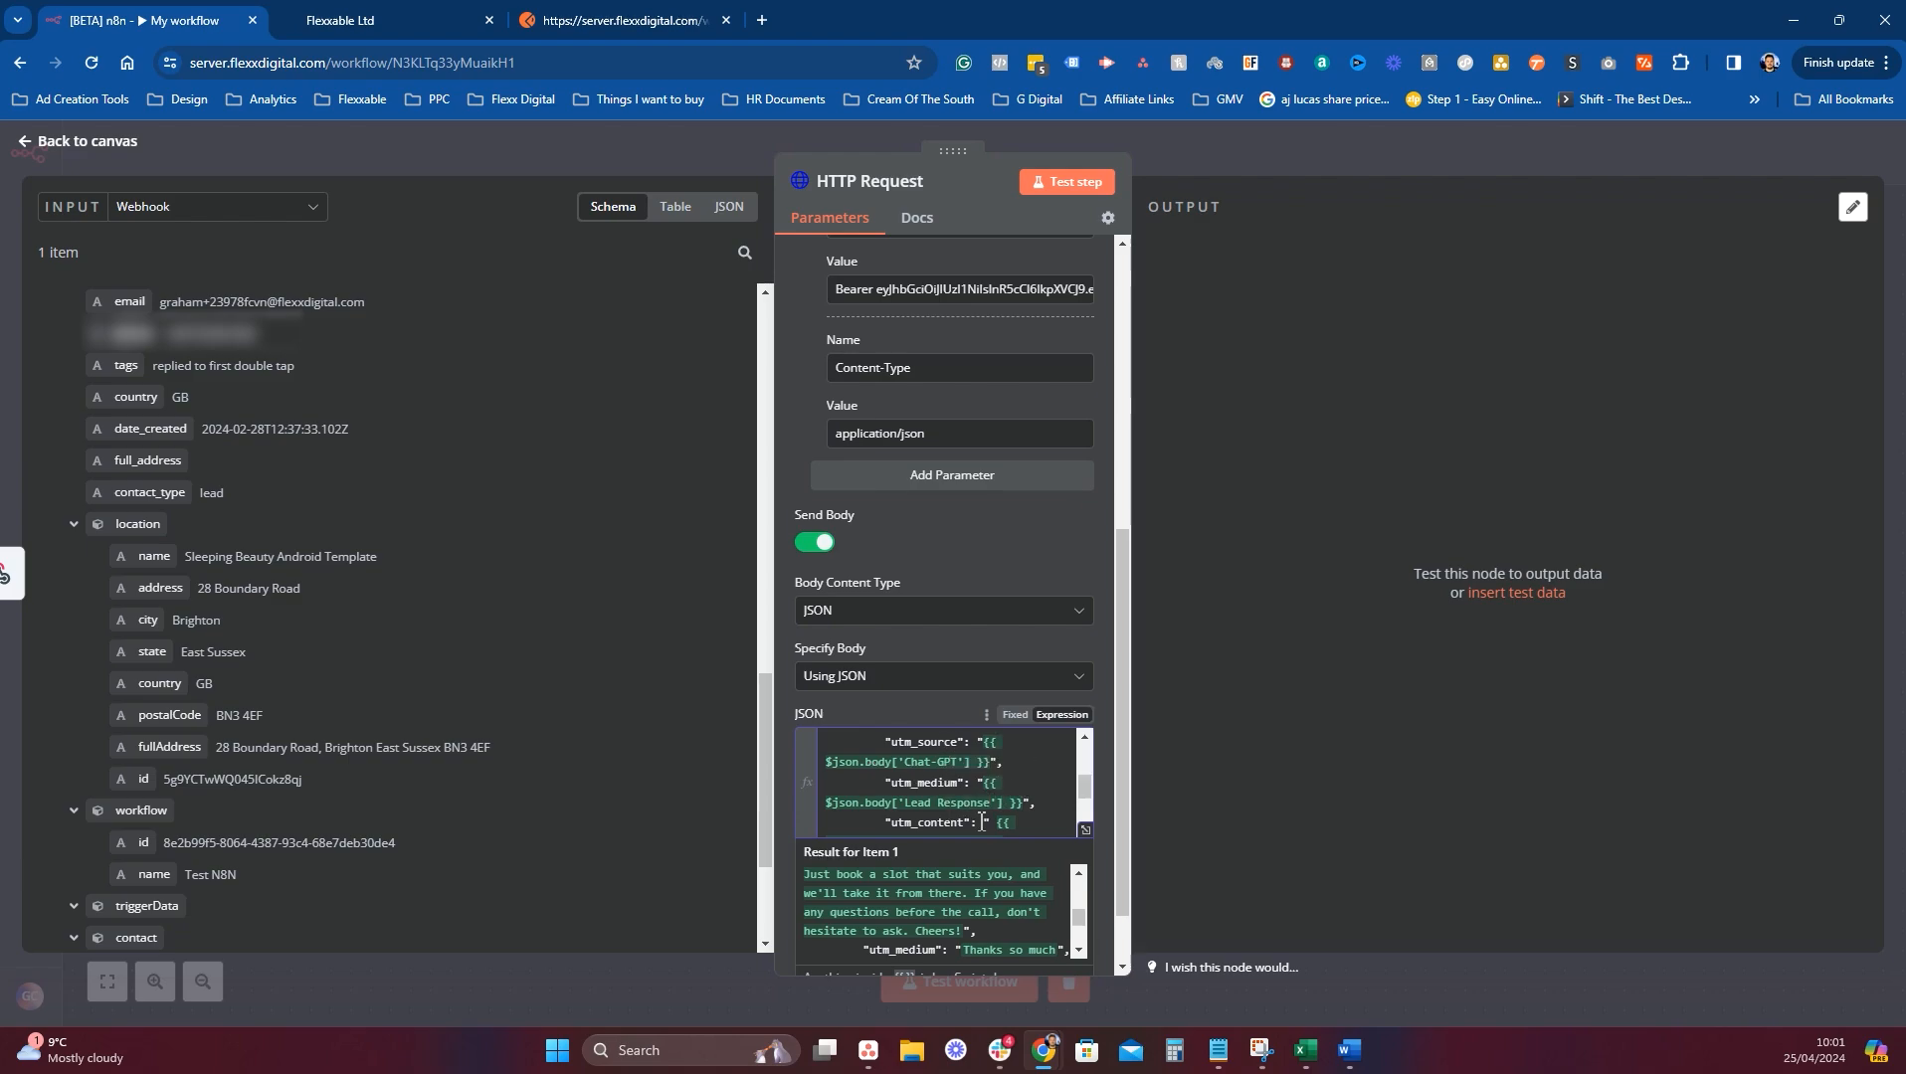
scroll(909, 774, "down", 4)
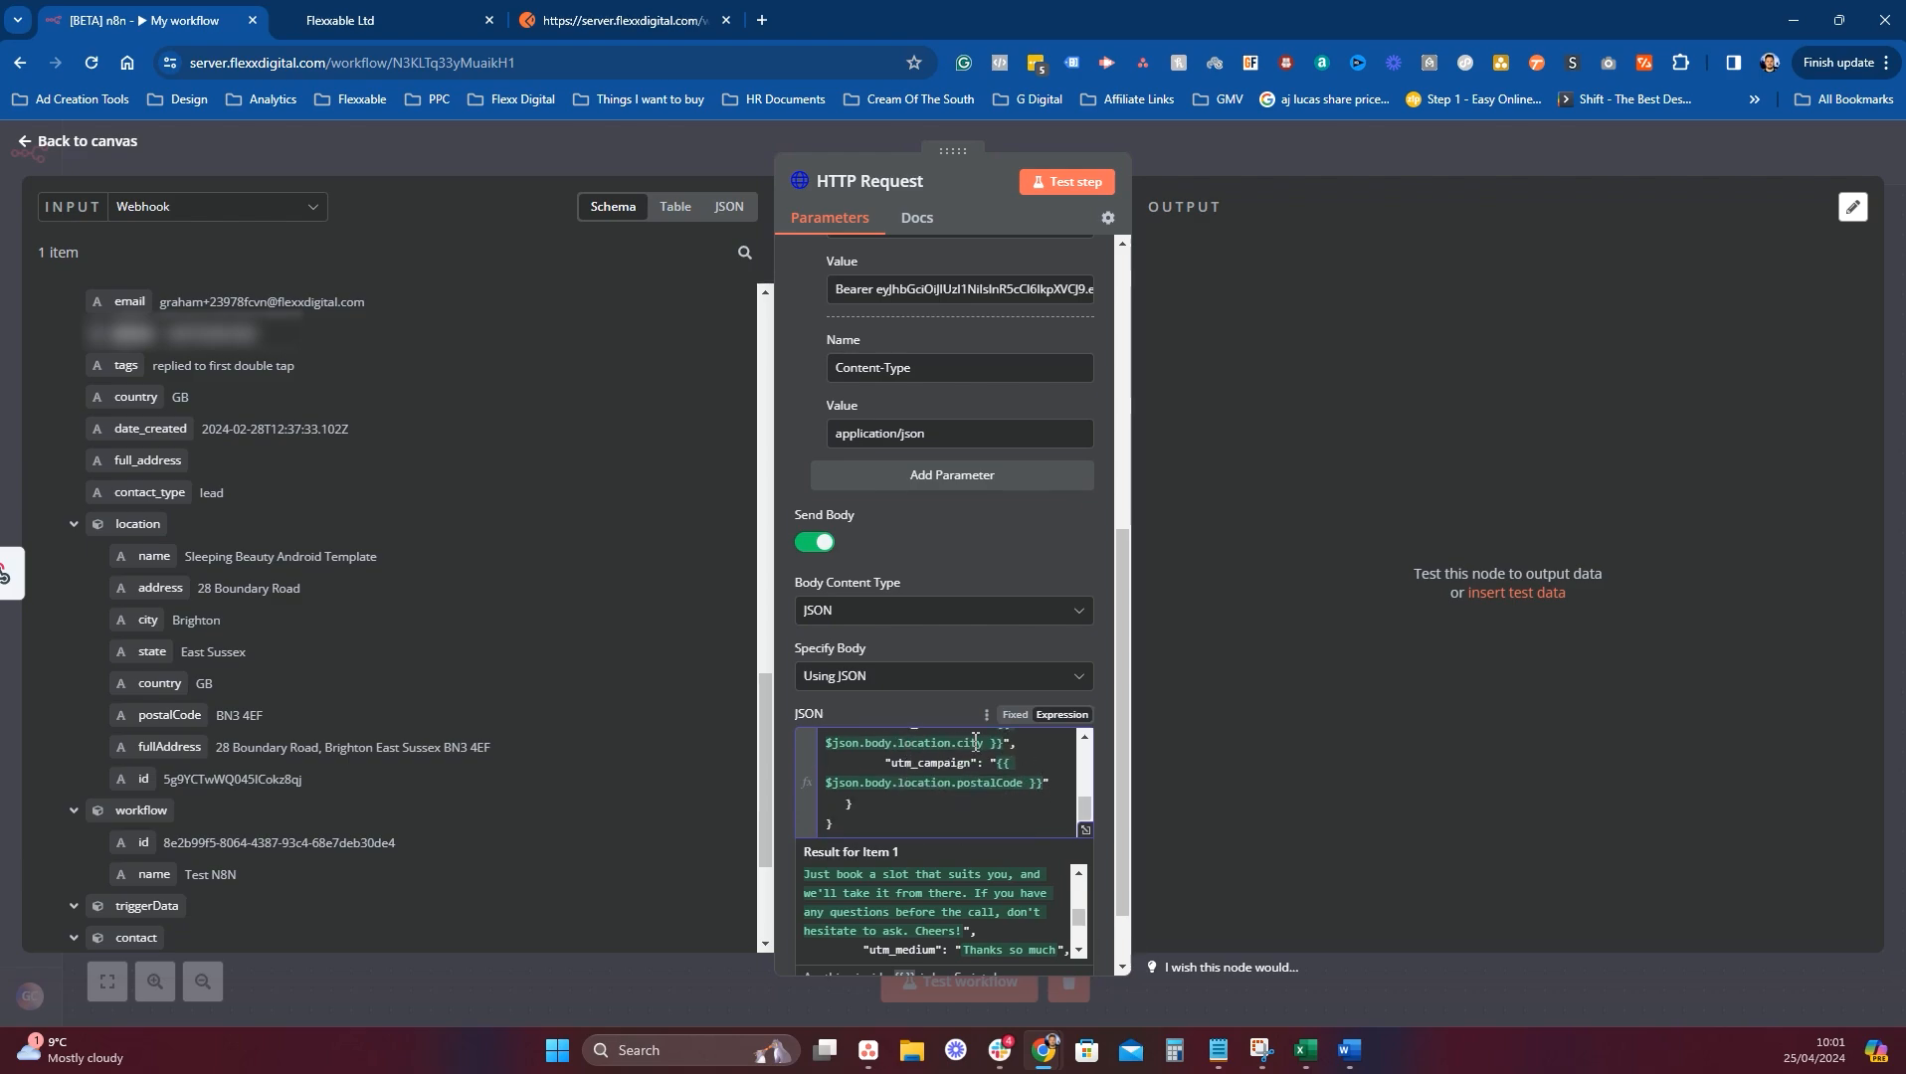
scroll(976, 740, "up", 3)
scroll(976, 803, "down", 3)
scroll(964, 771, "down", 1)
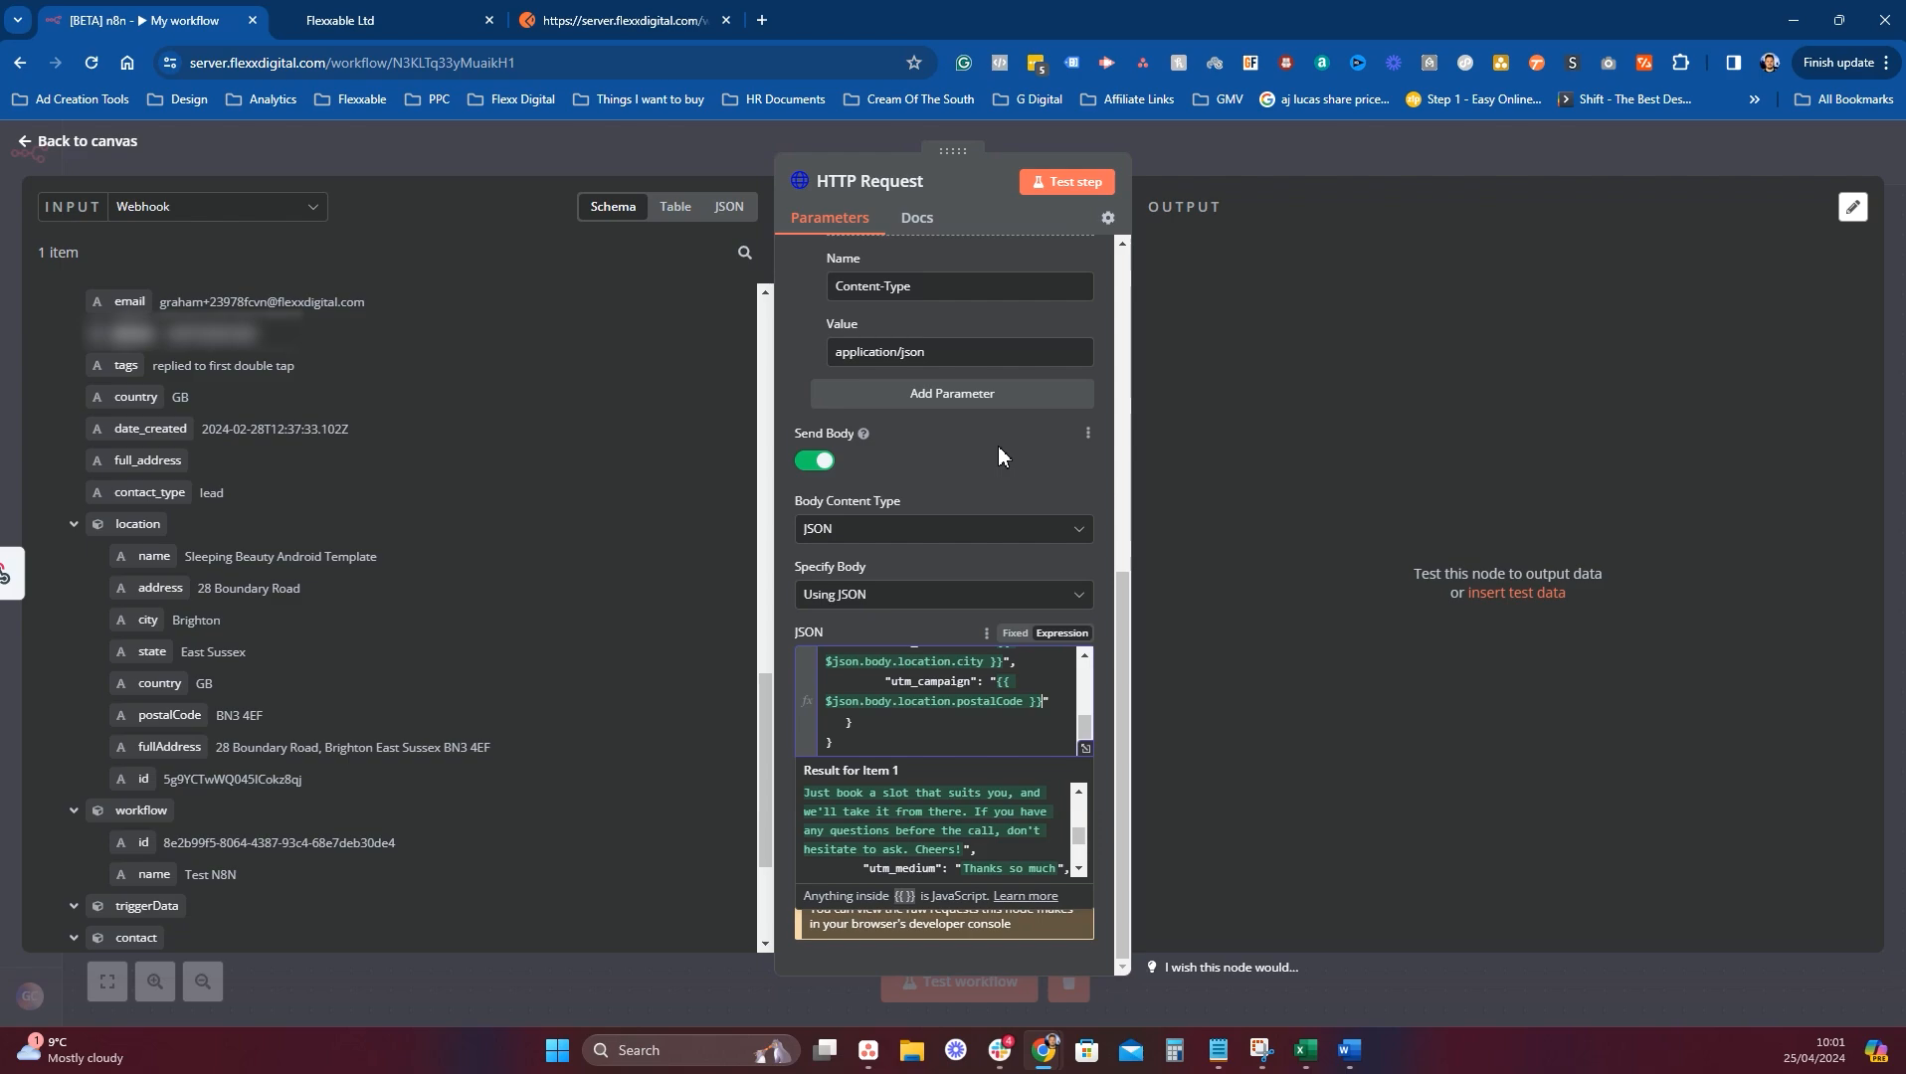
left_click(1376, 686)
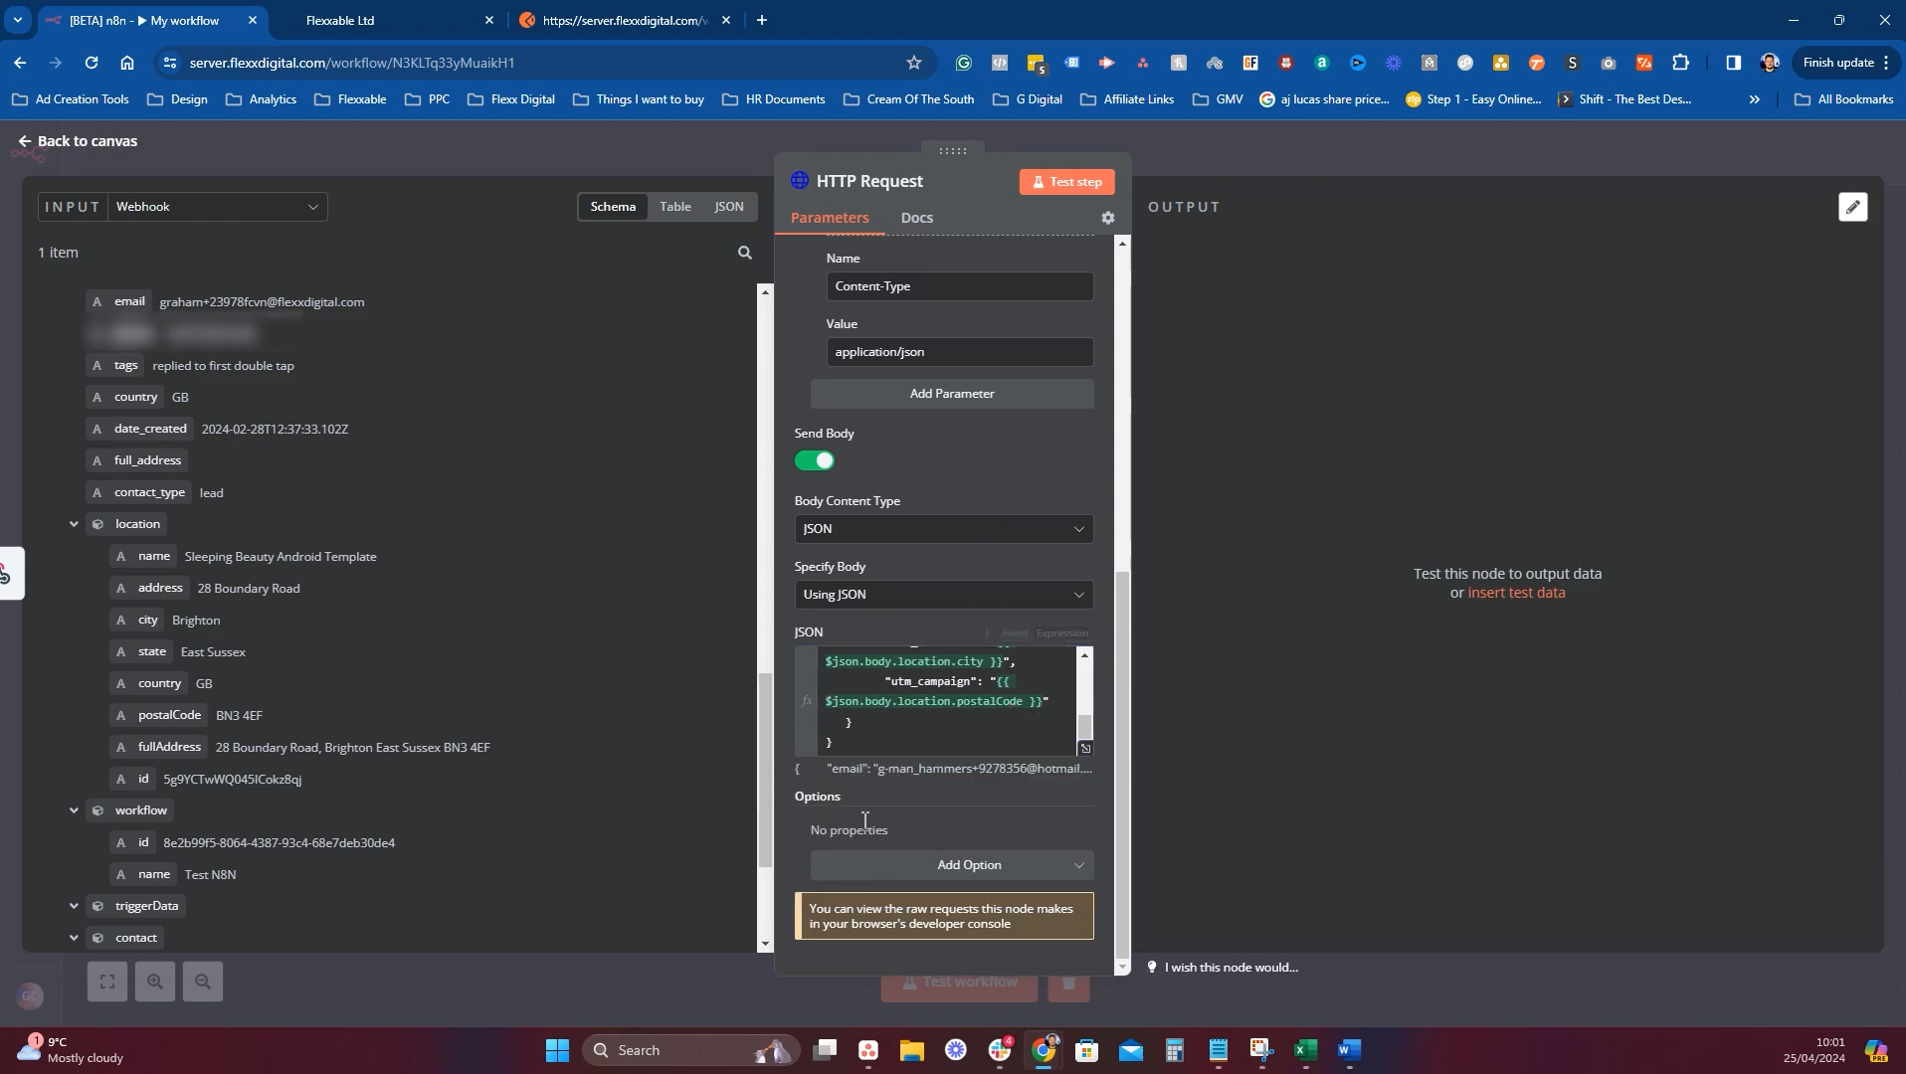
Add a comma after the utm_campaign line and reopen the JSON body in the full expression editor.
scroll(260, 764, "down", 3)
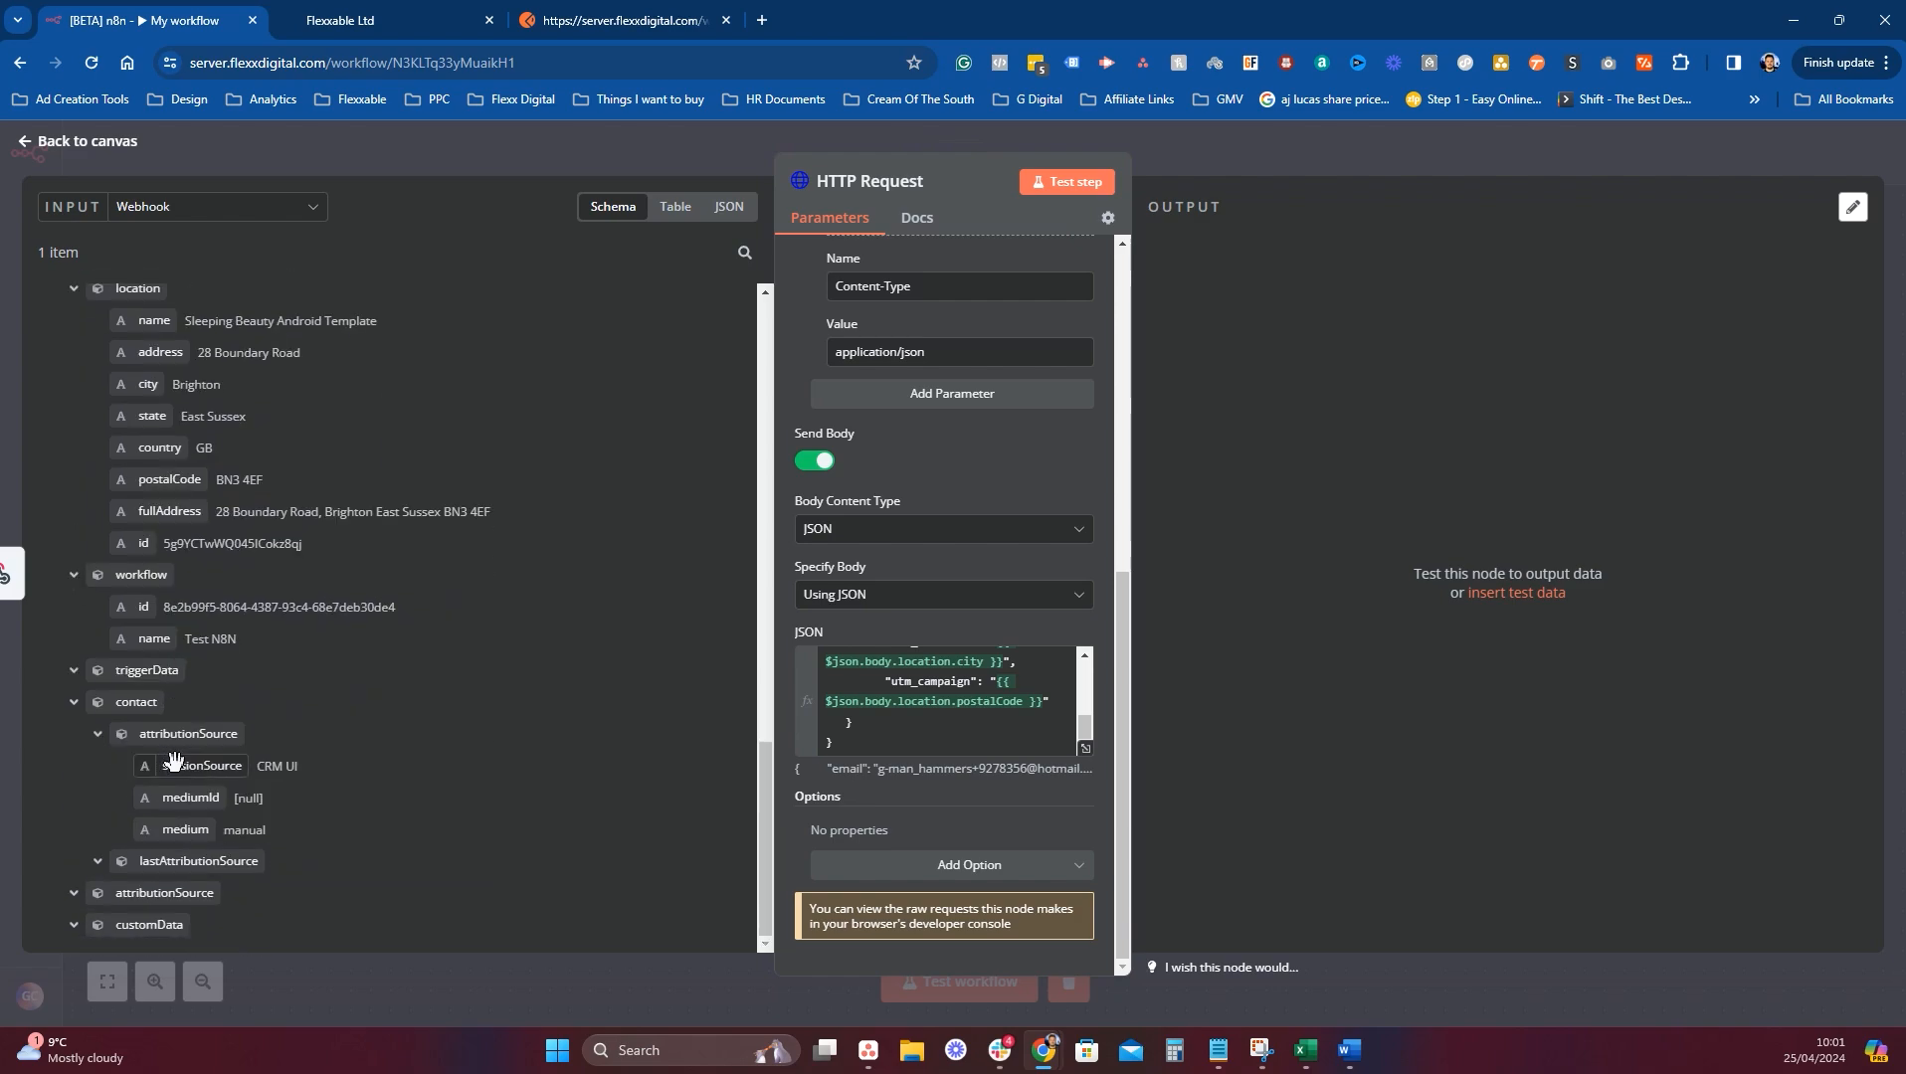
scroll(261, 765, "up", 1)
scroll(261, 765, "down", 1)
scroll(298, 702, "up", 10)
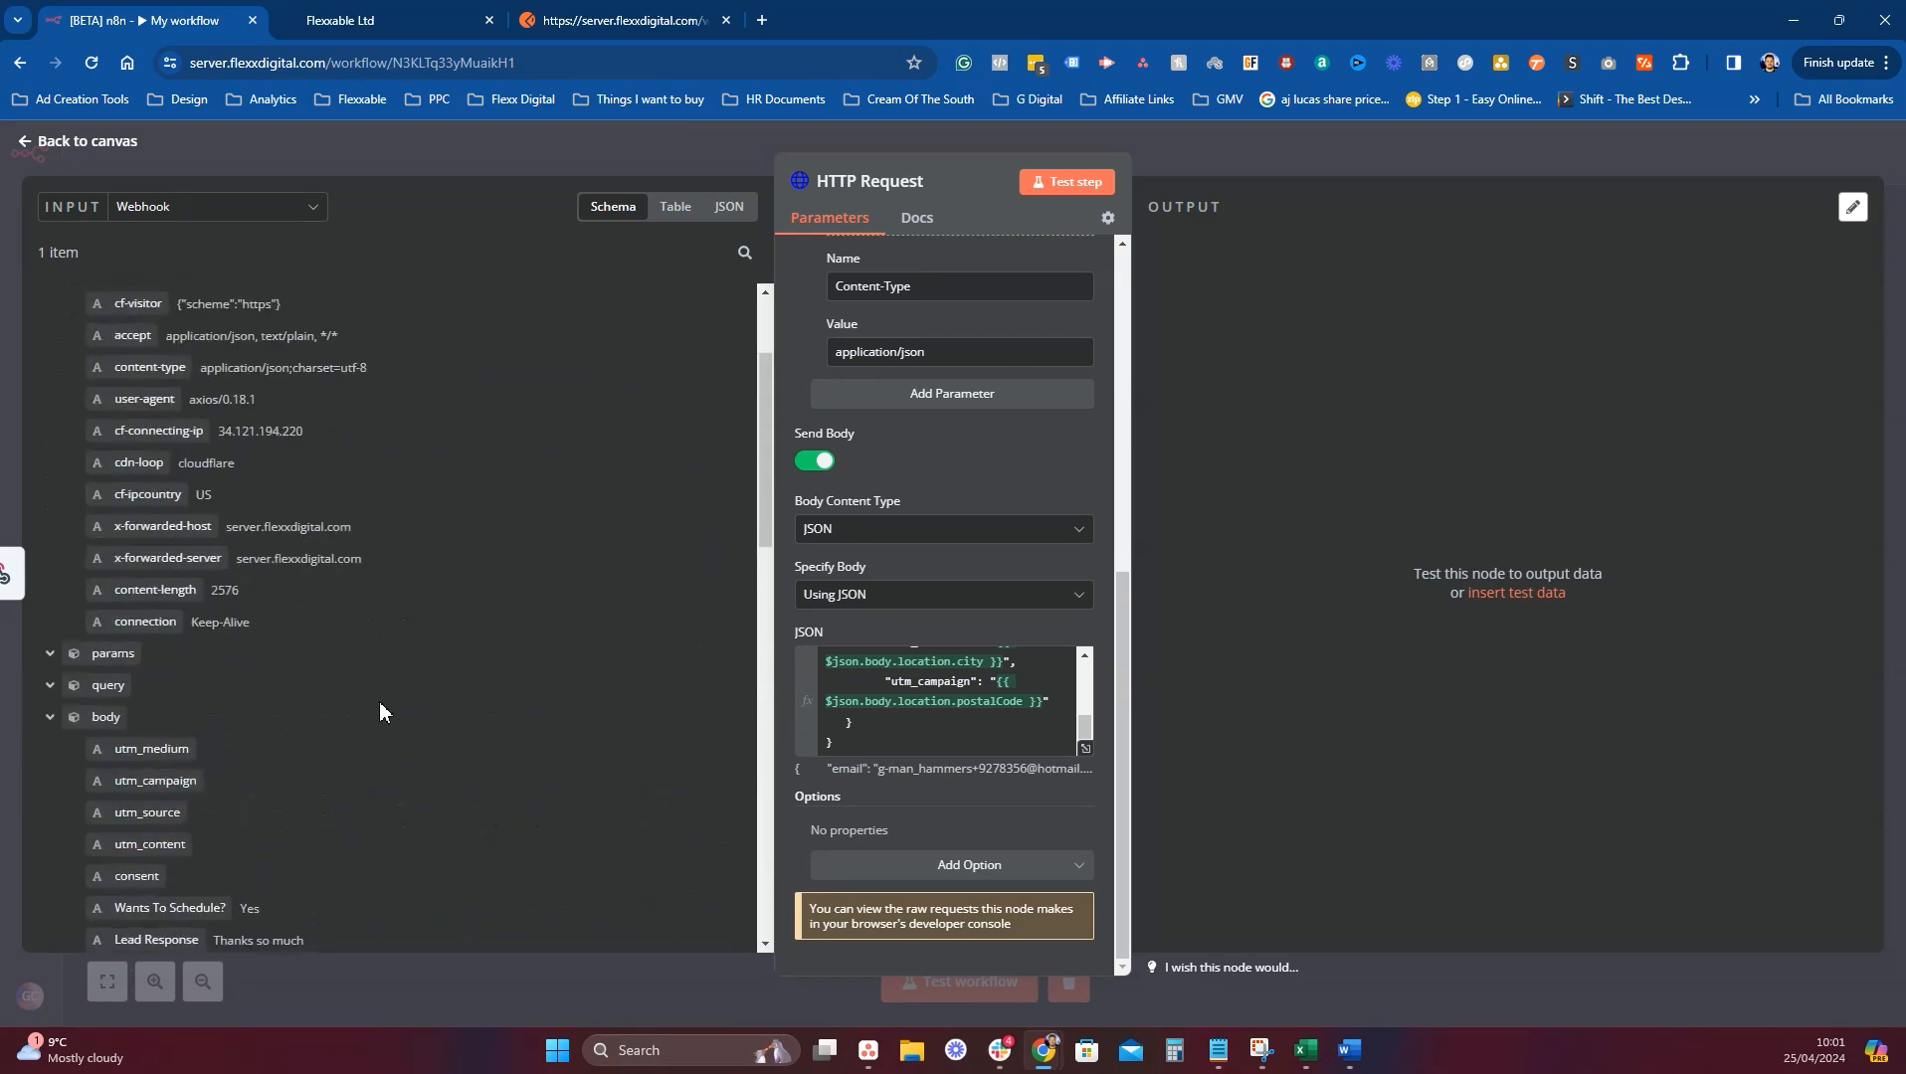
scroll(386, 702, "down", 1)
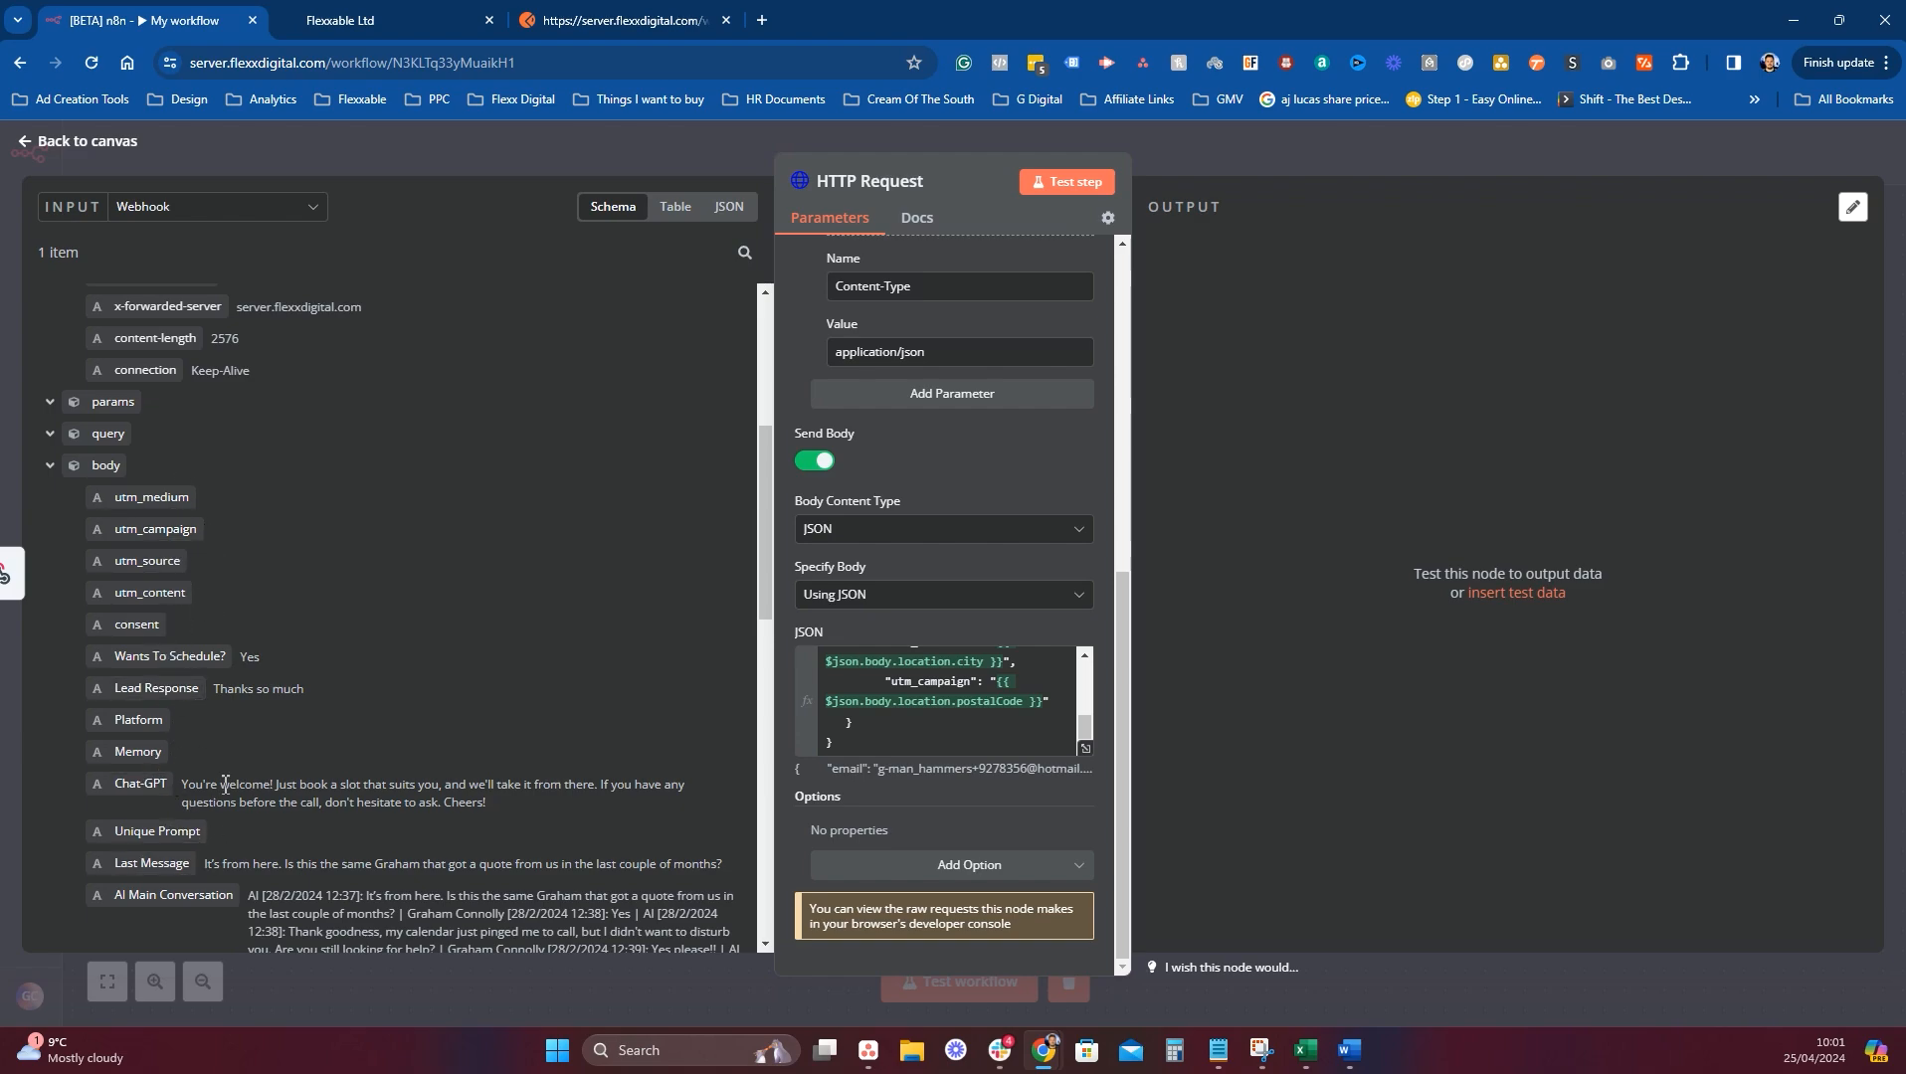
left_click(1052, 706)
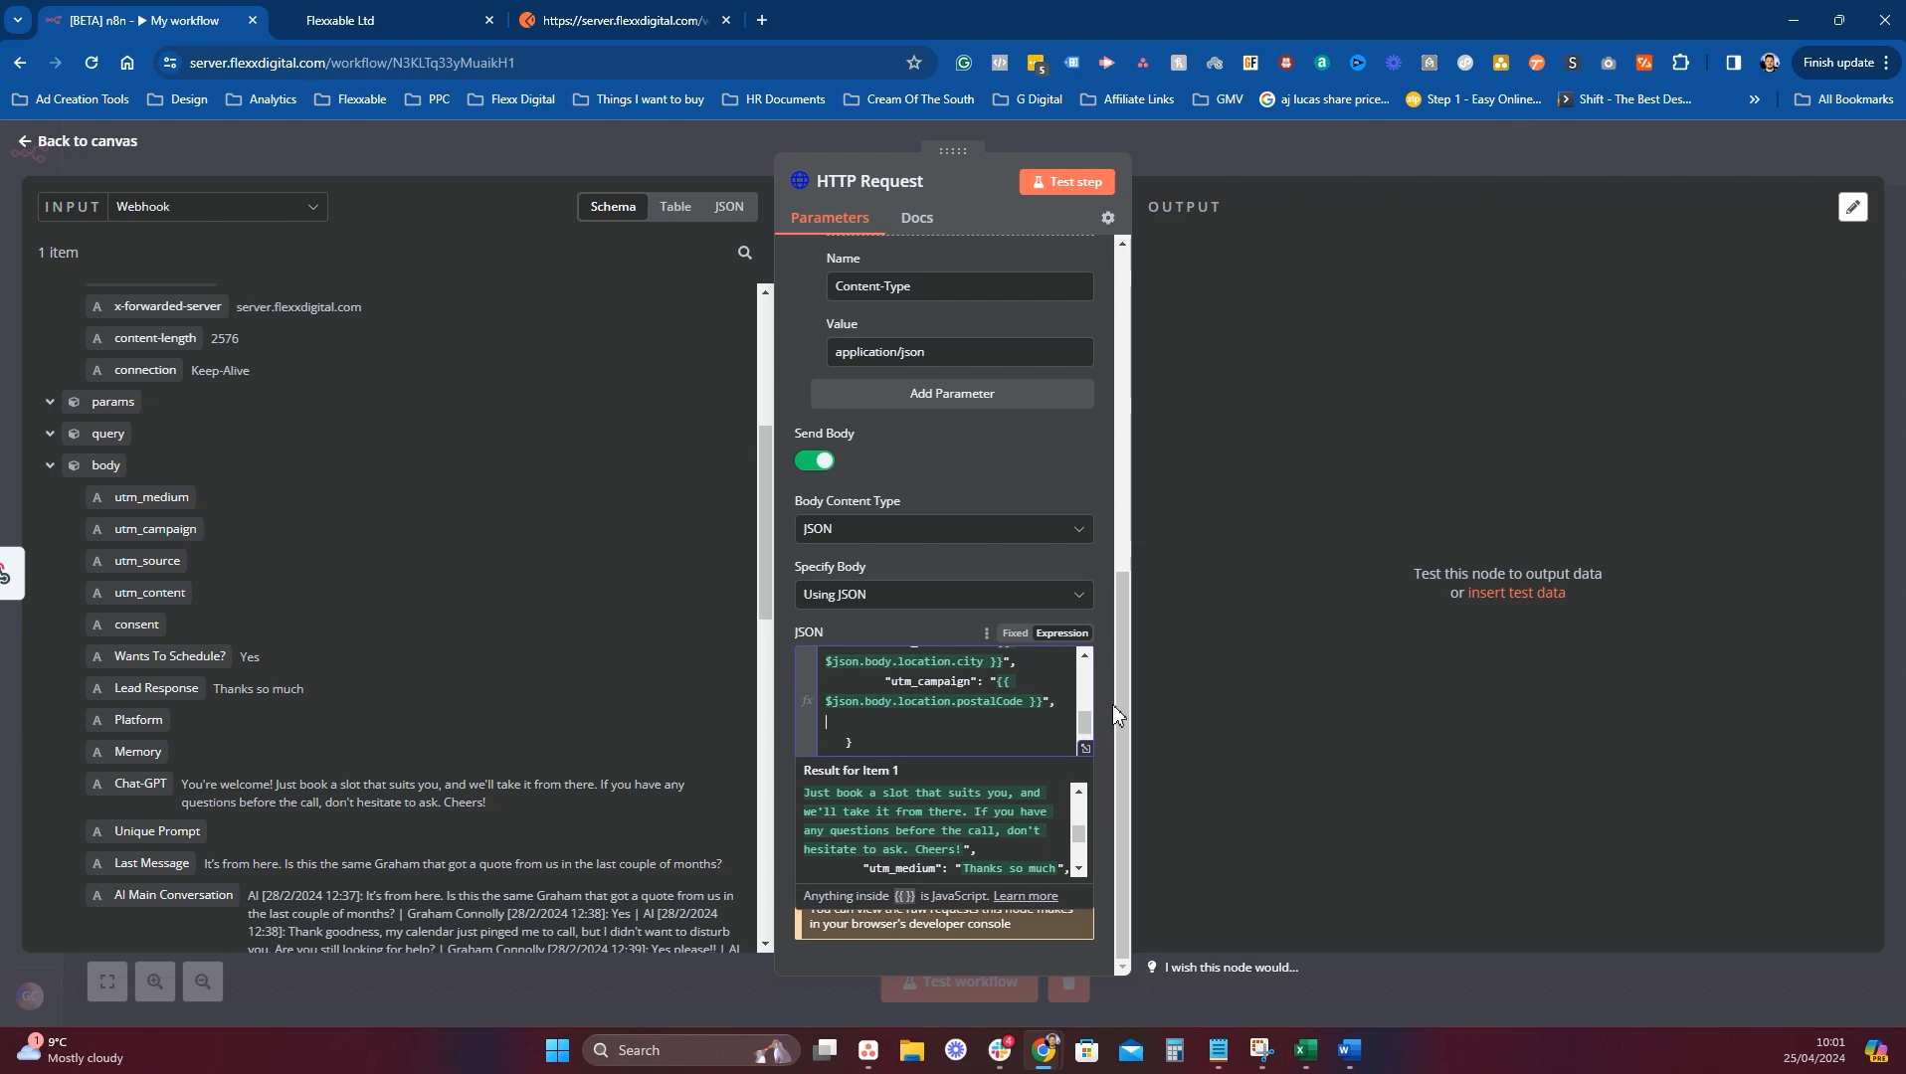
key("Tab")
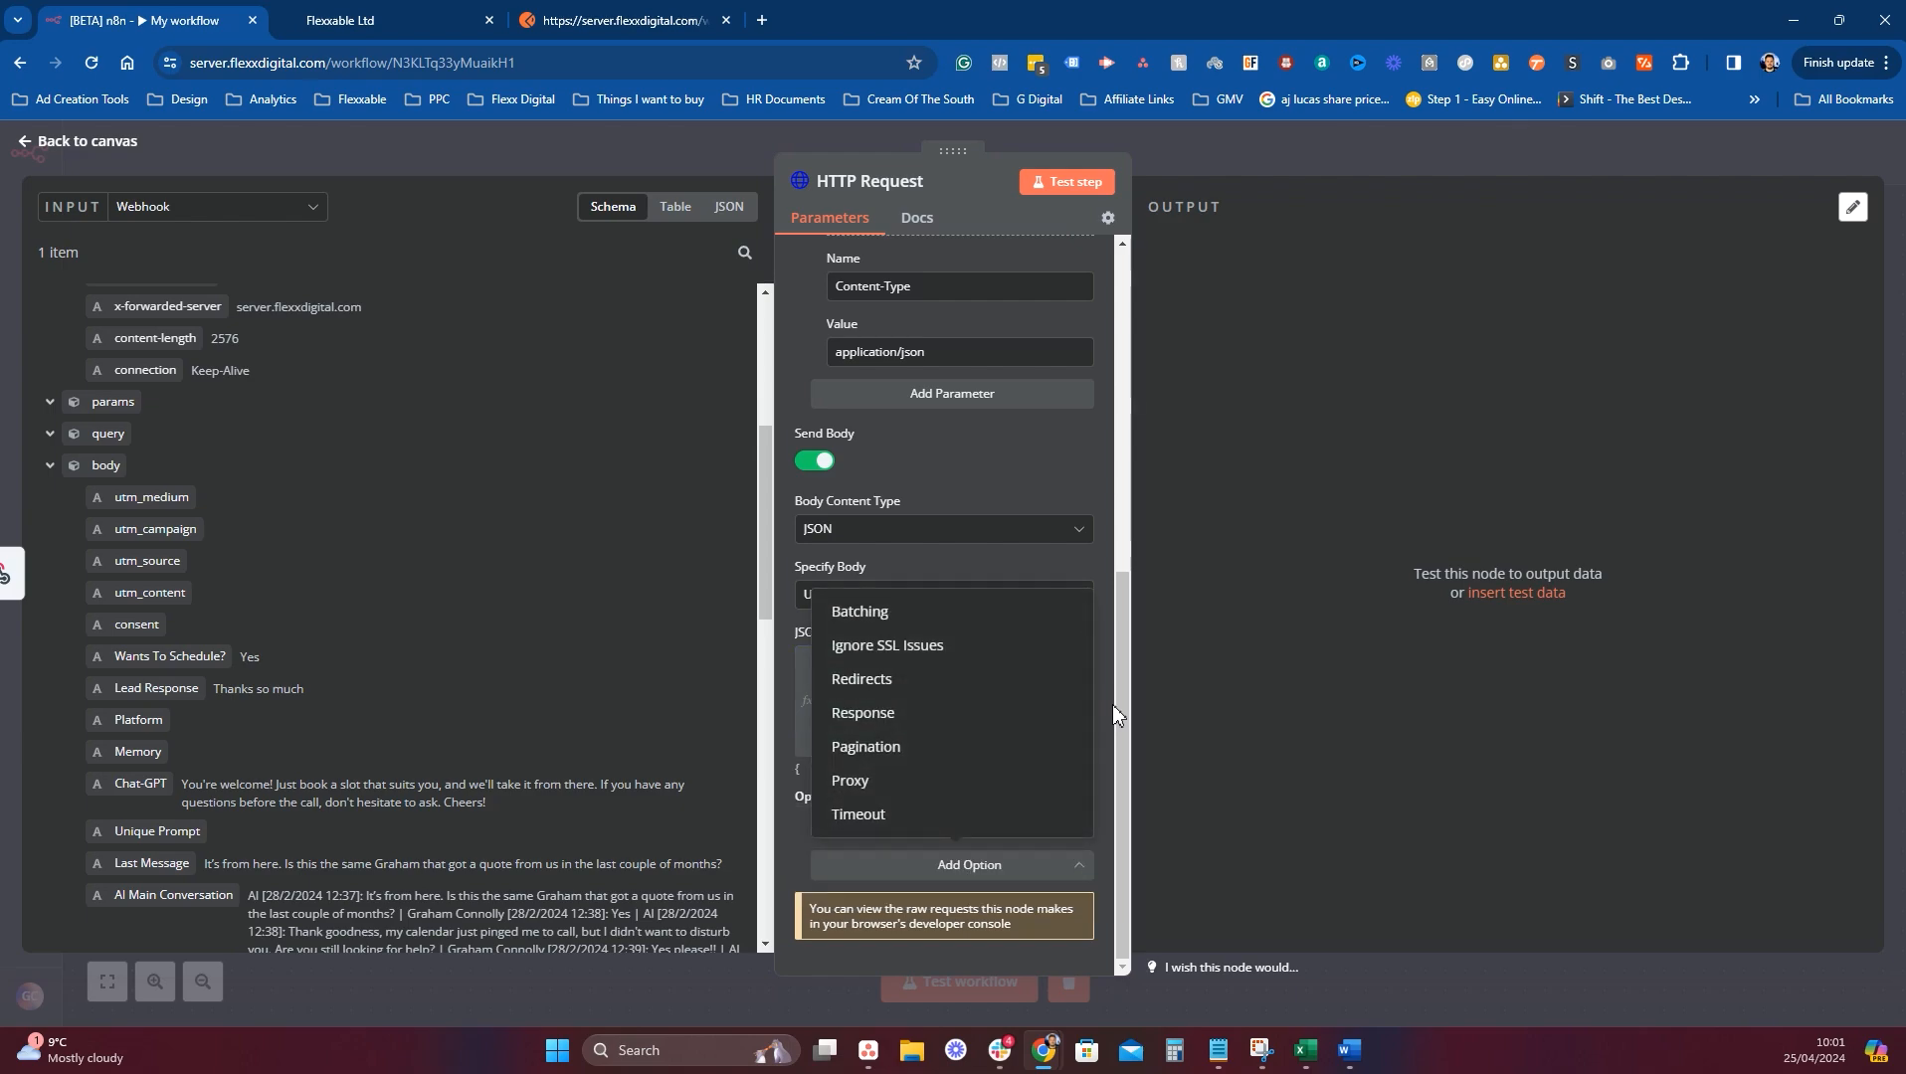
left_click(1416, 777)
left_click(1062, 567)
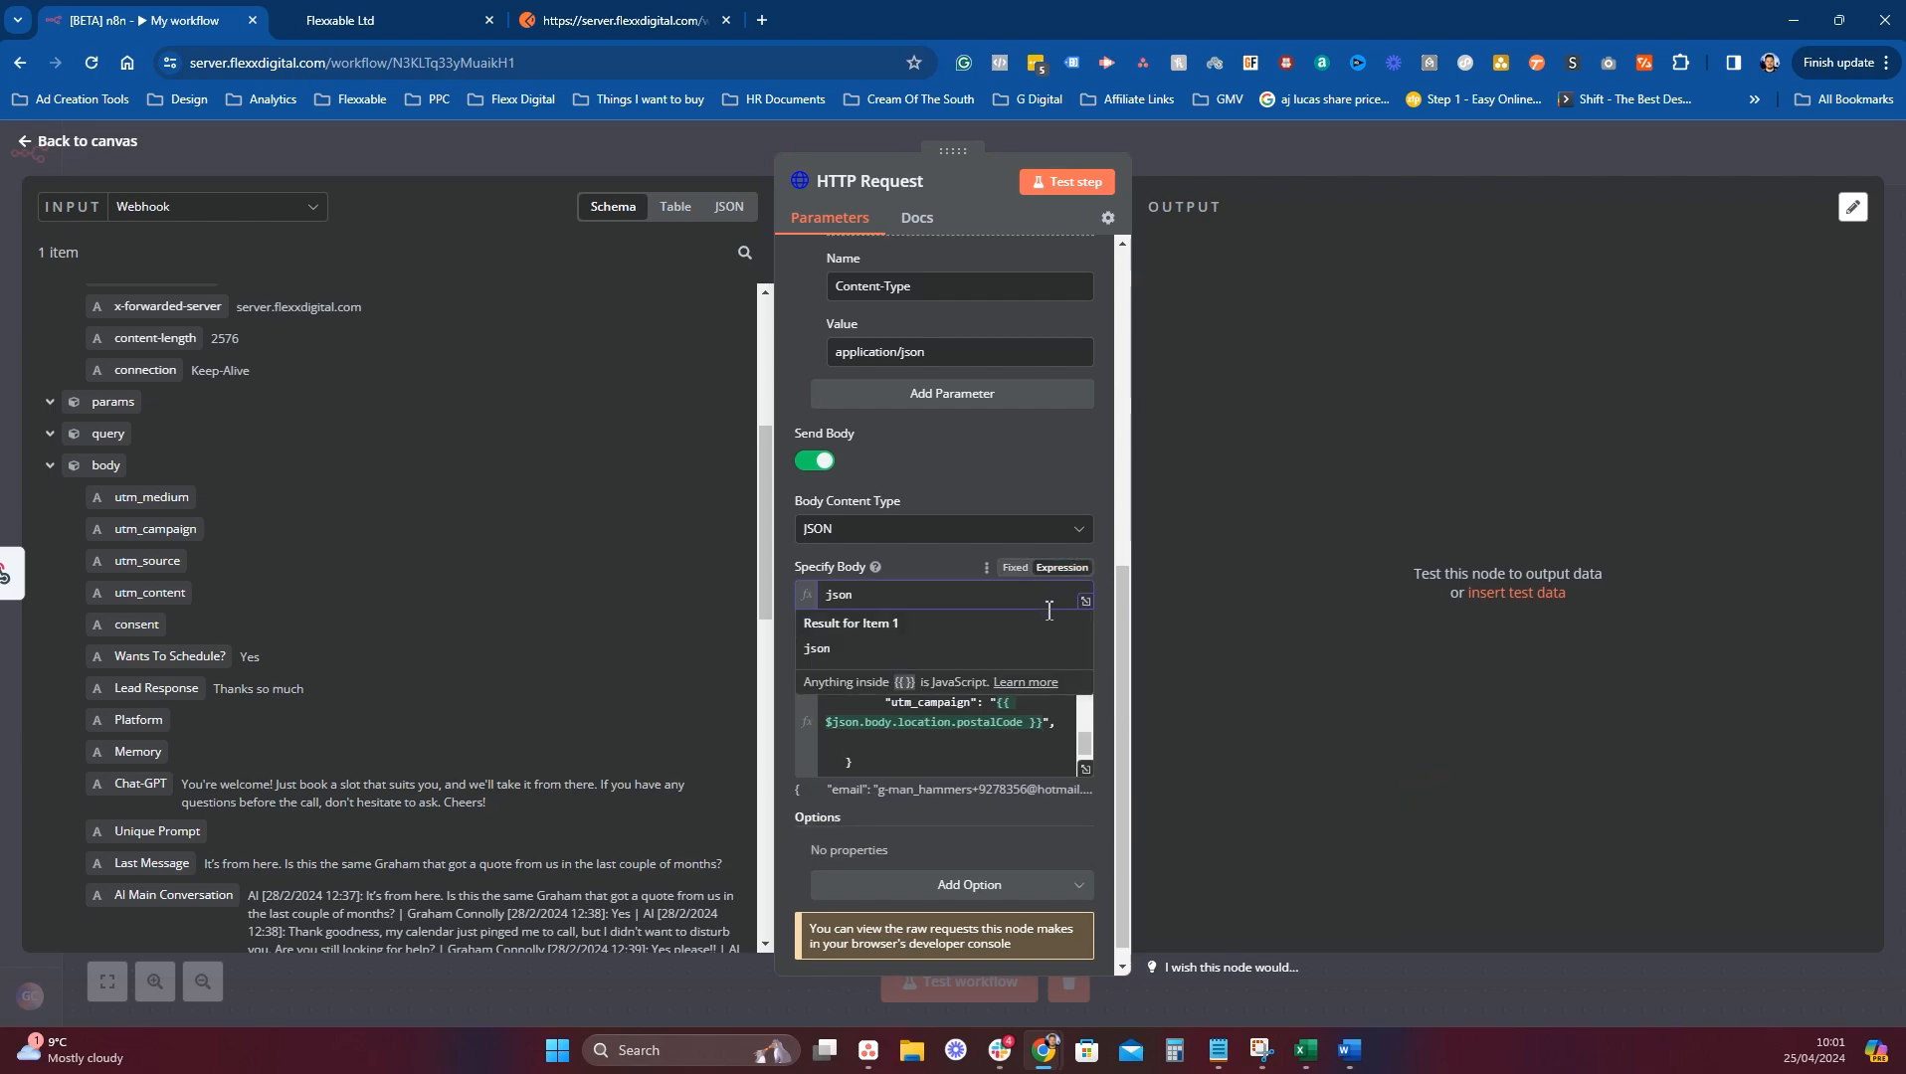
left_click(983, 790)
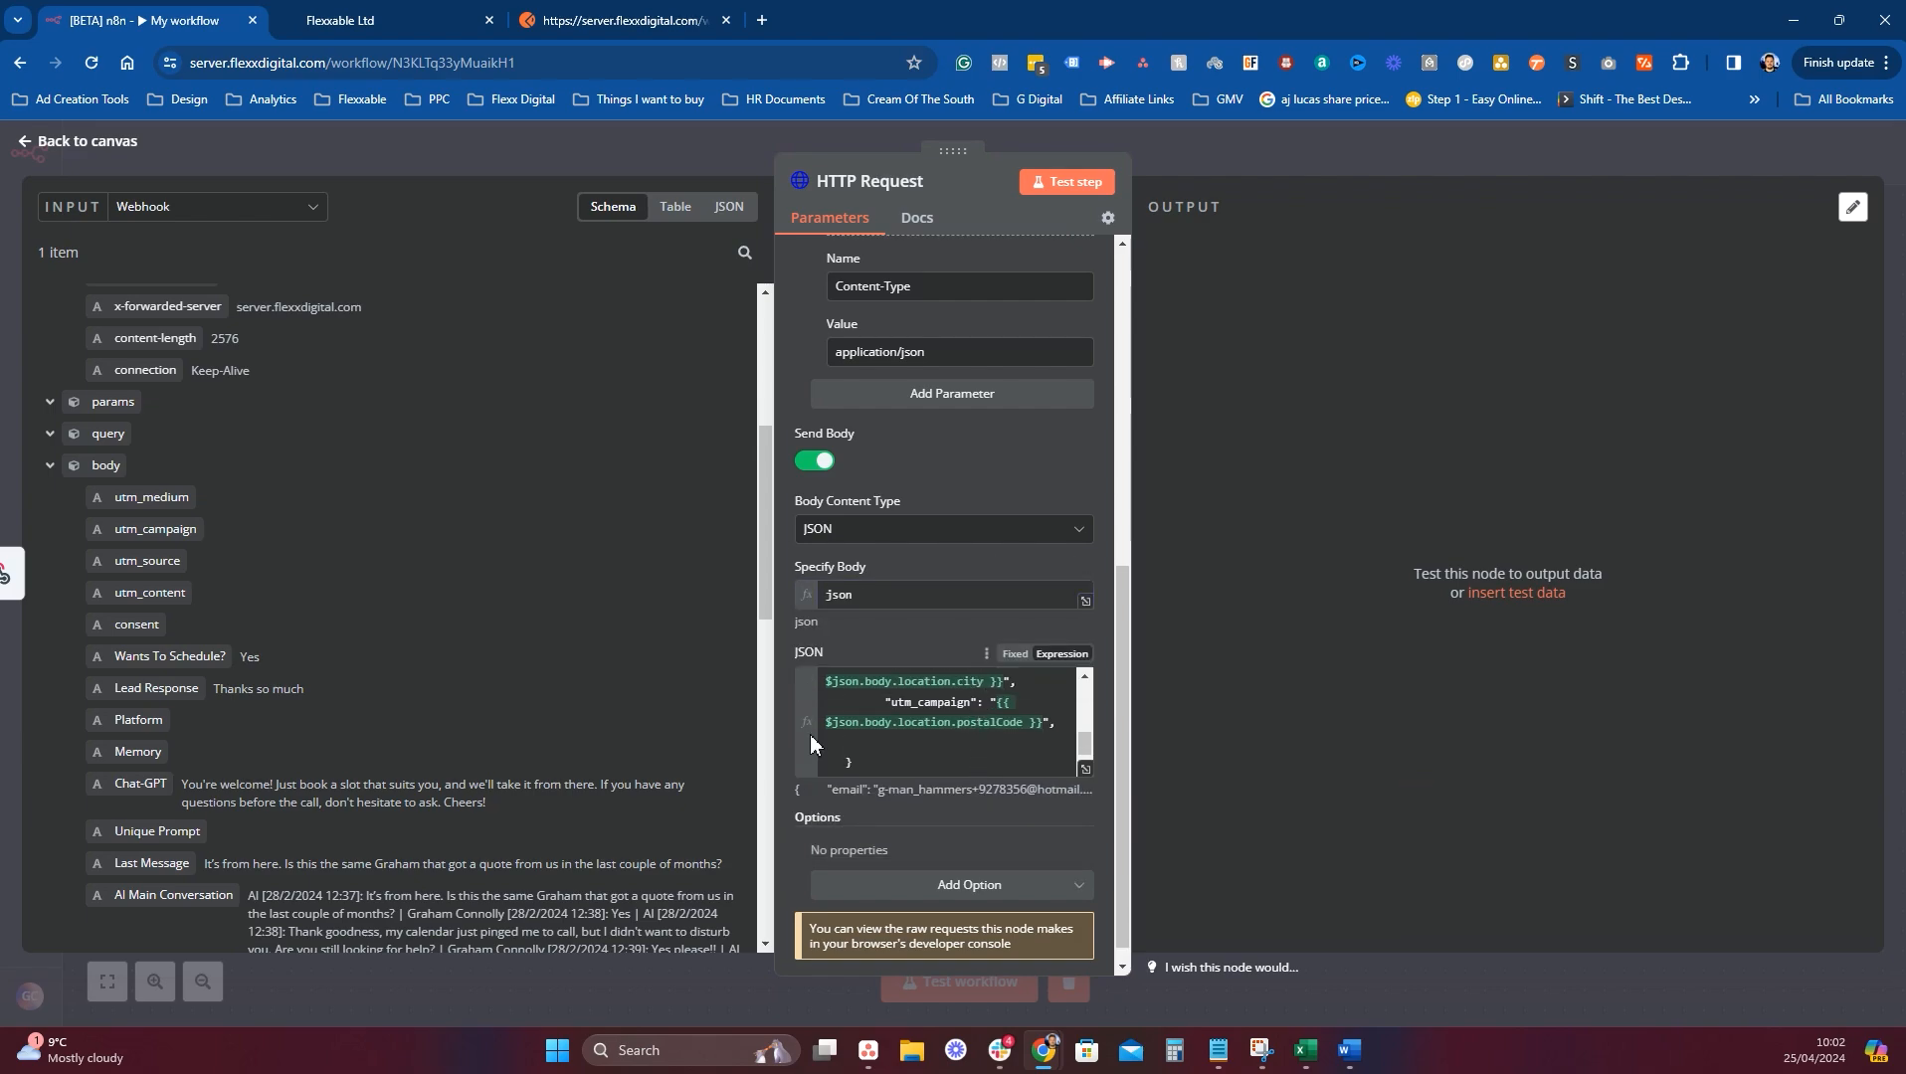
left_click(861, 746)
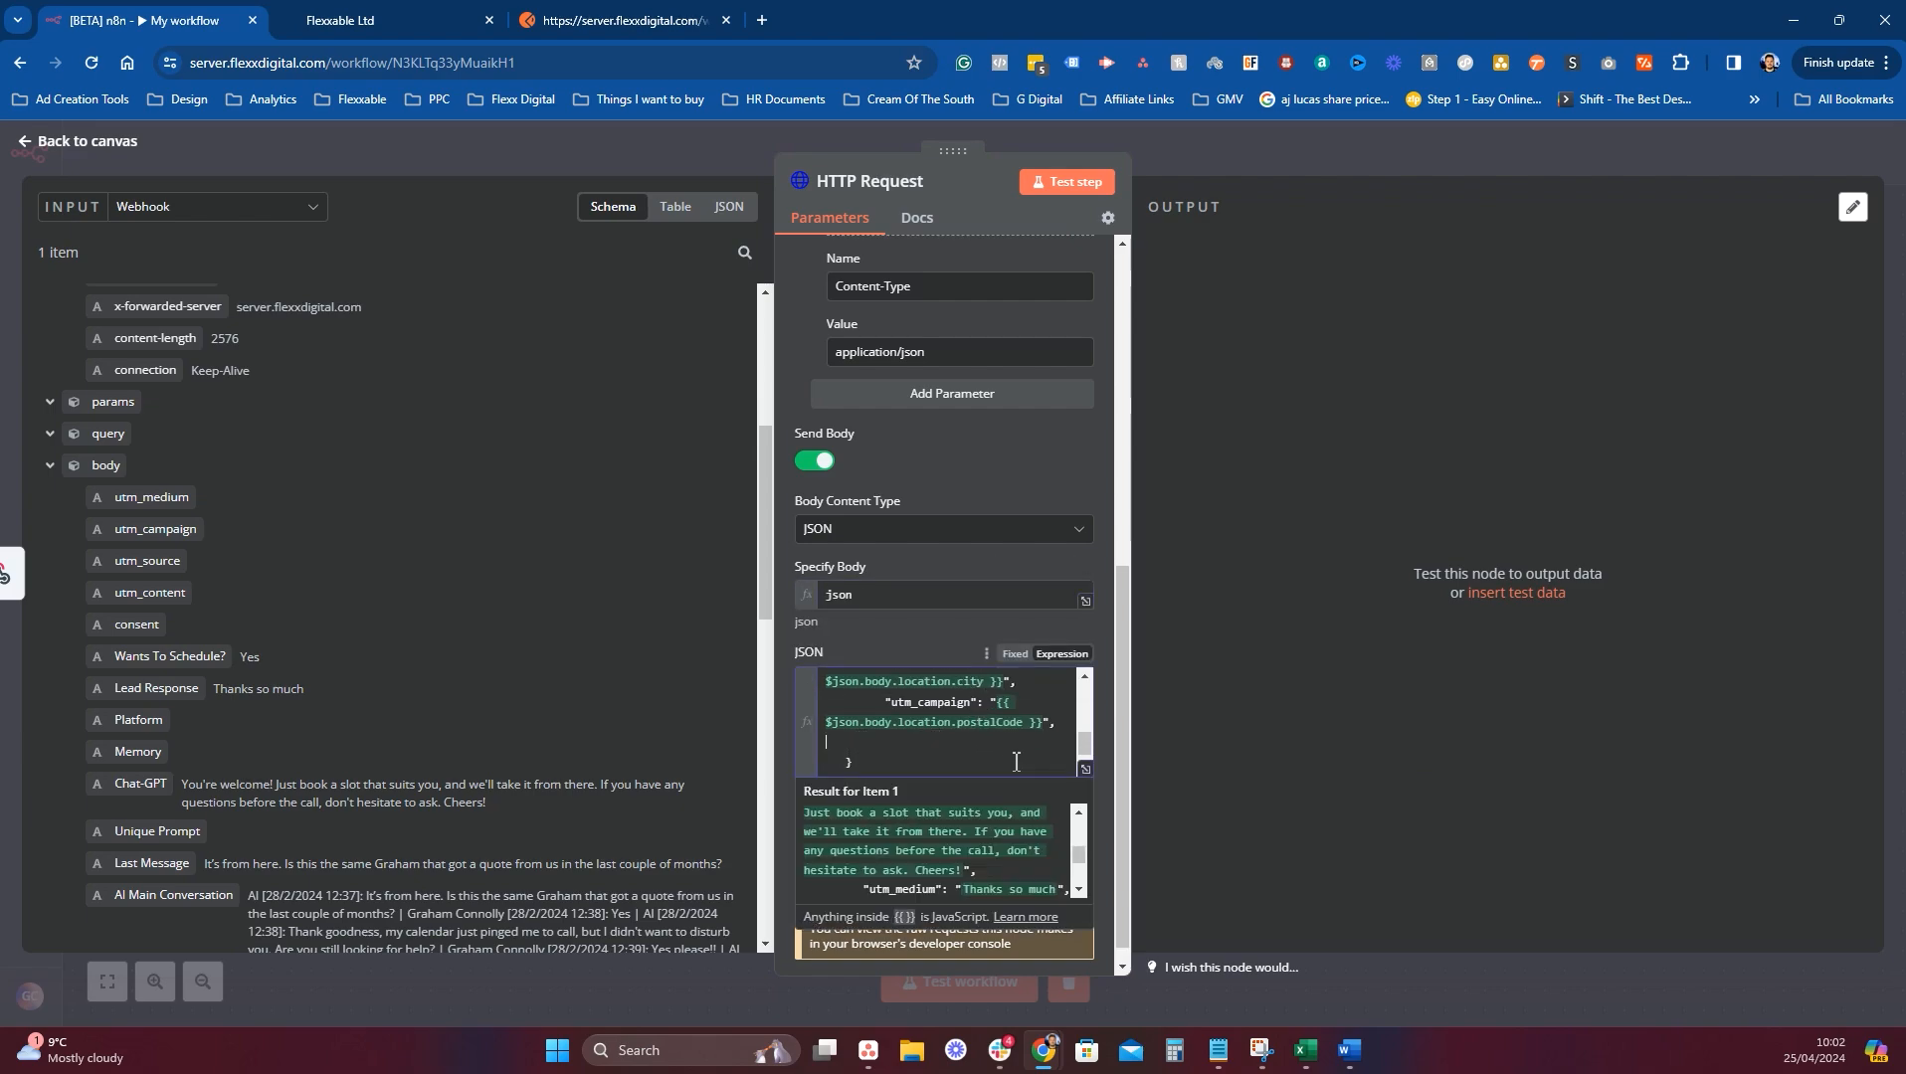
left_click(1086, 769)
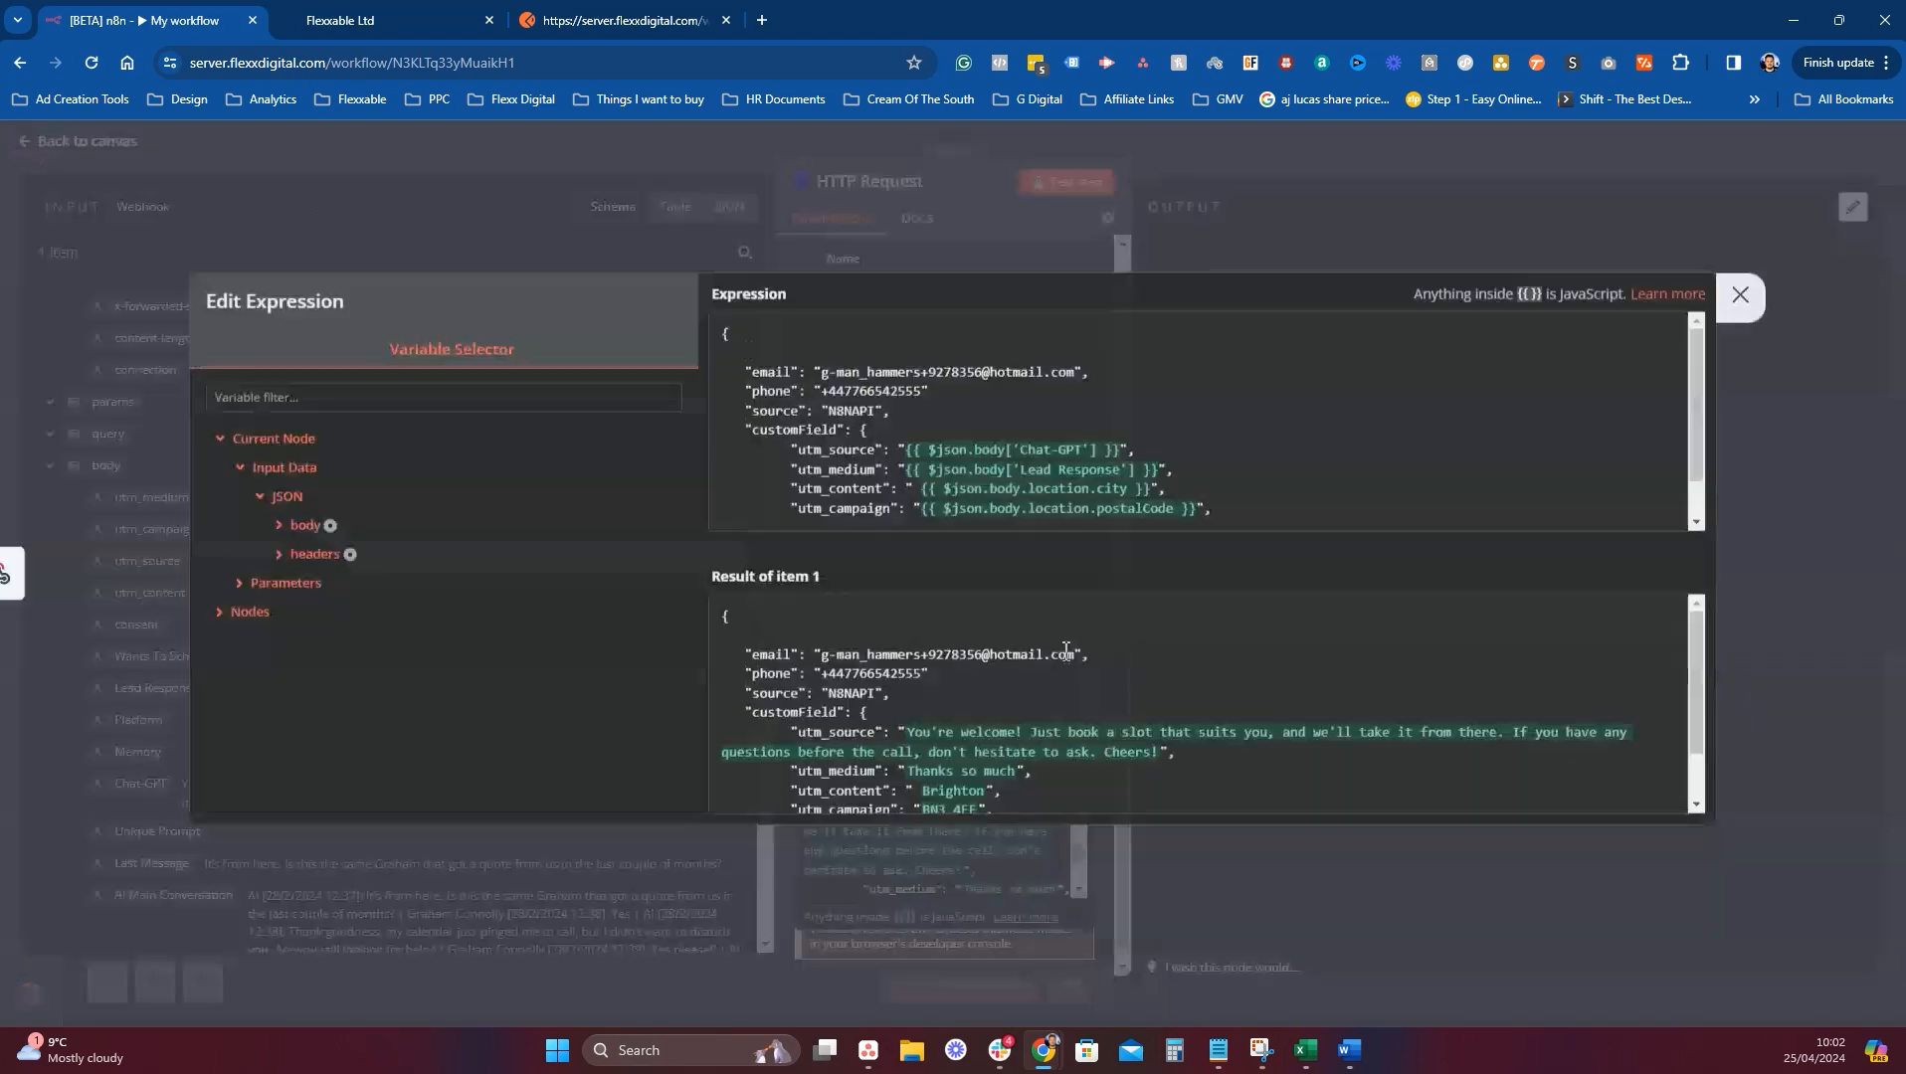
Add an empty "last_message" entry after utm_campaign in customField and close the editor.
left_click(1238, 463)
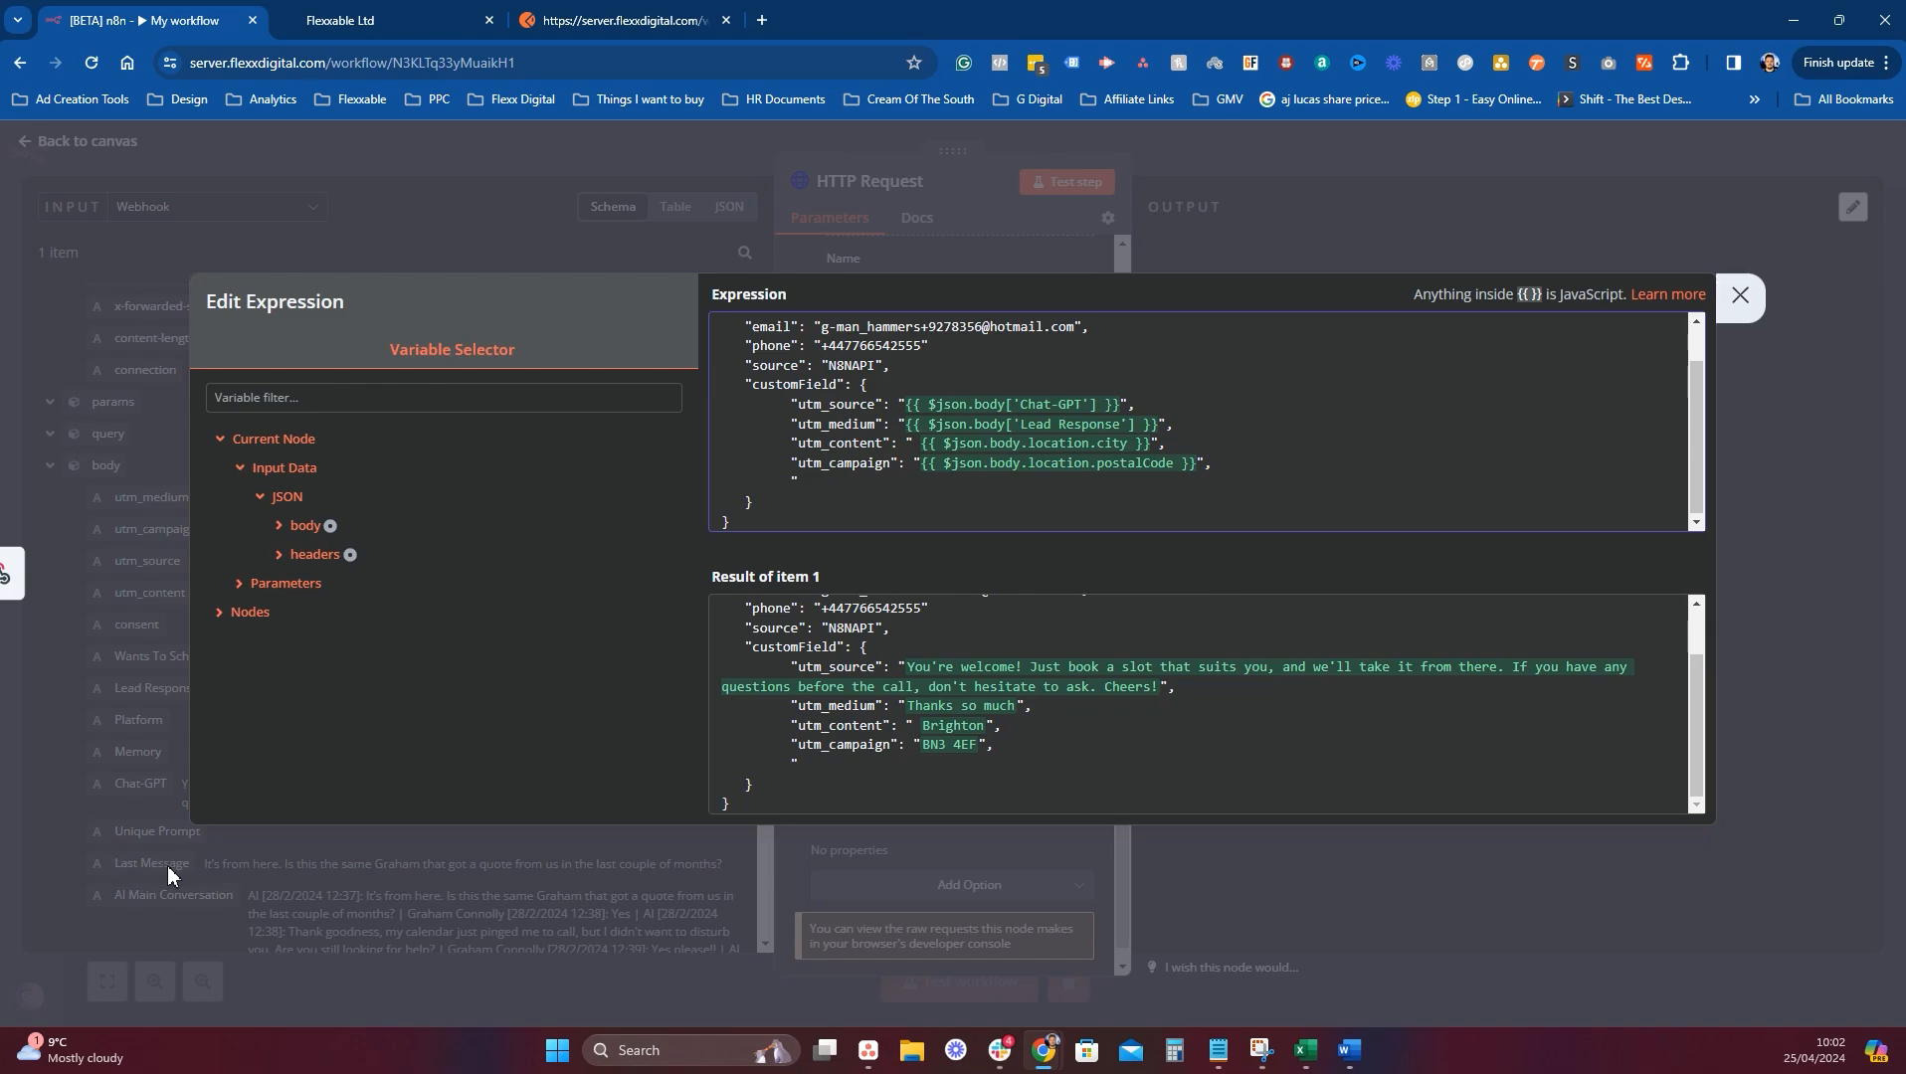
type("last_message")
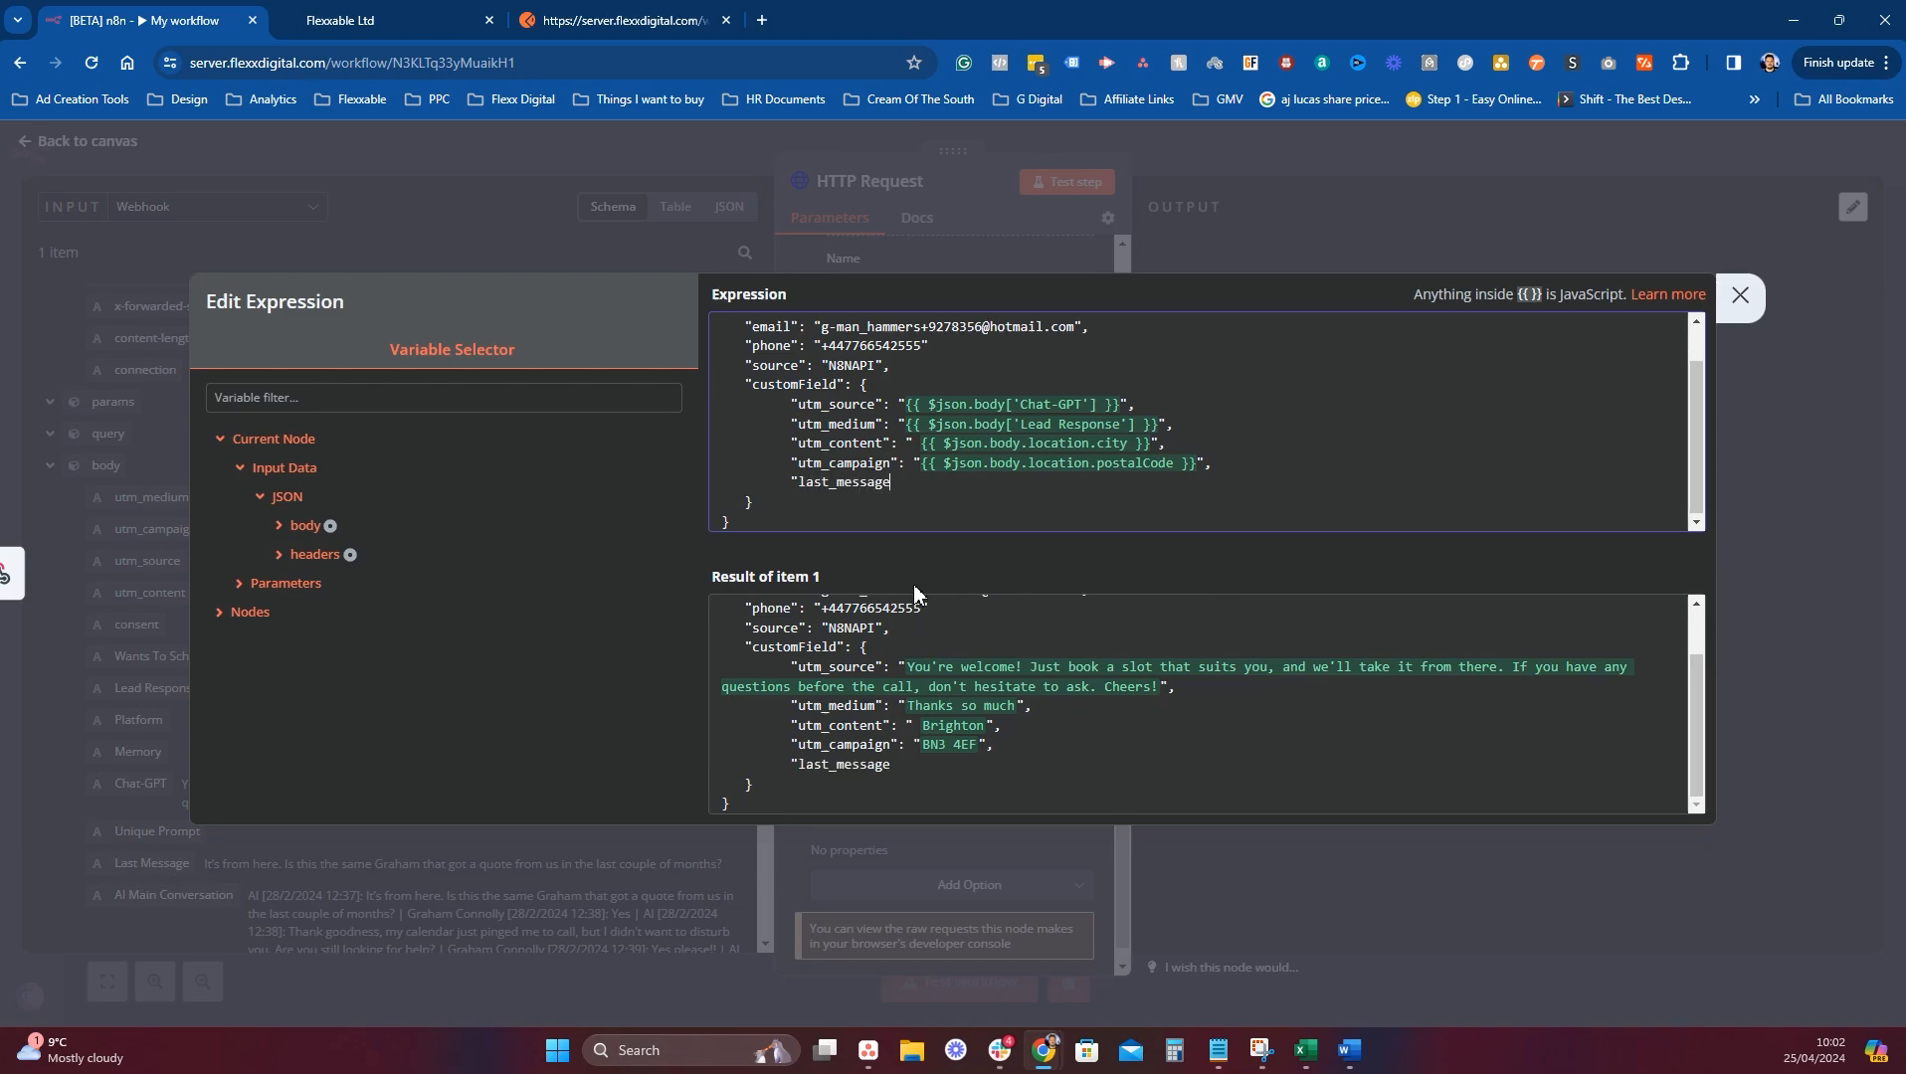
type("\":")
left_click(1736, 304)
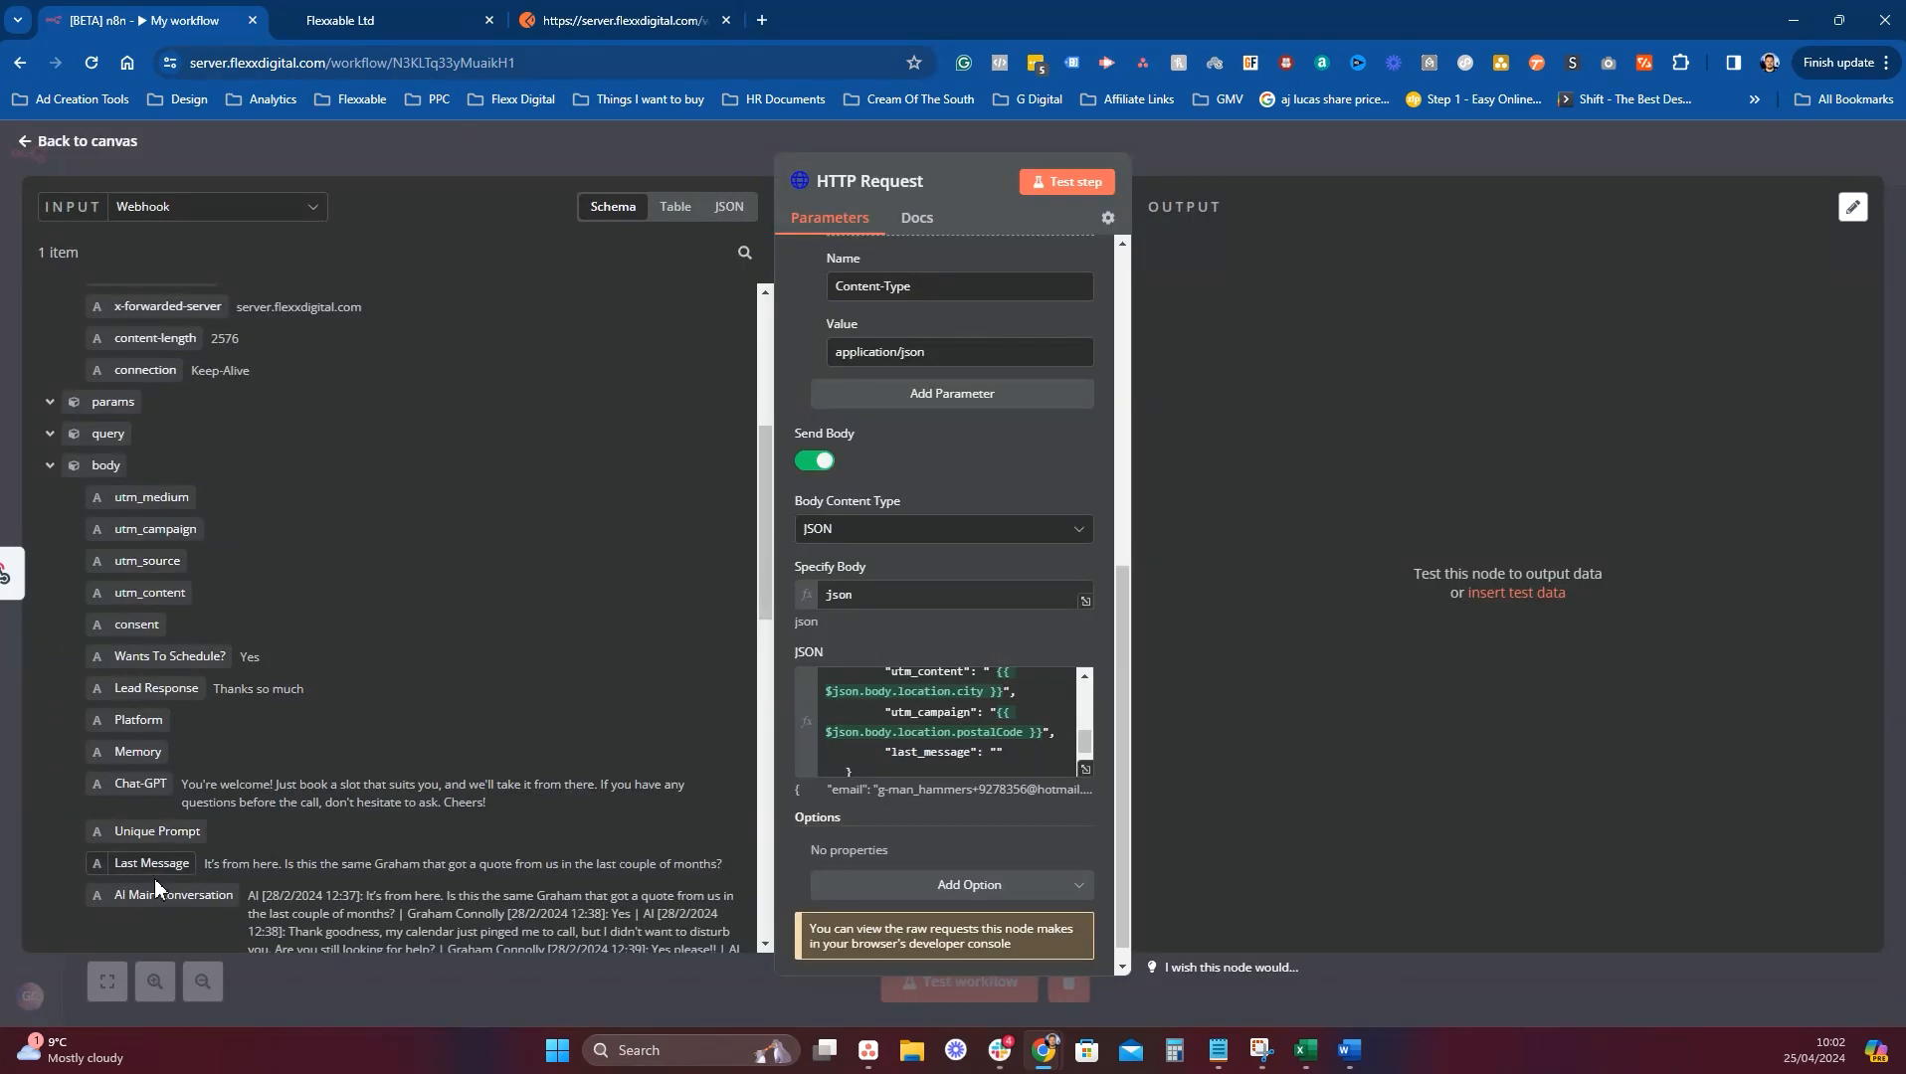
Map the webhook's Last Message field into the last_message key of the JSON body.
left_click_drag(167, 861, 876, 696)
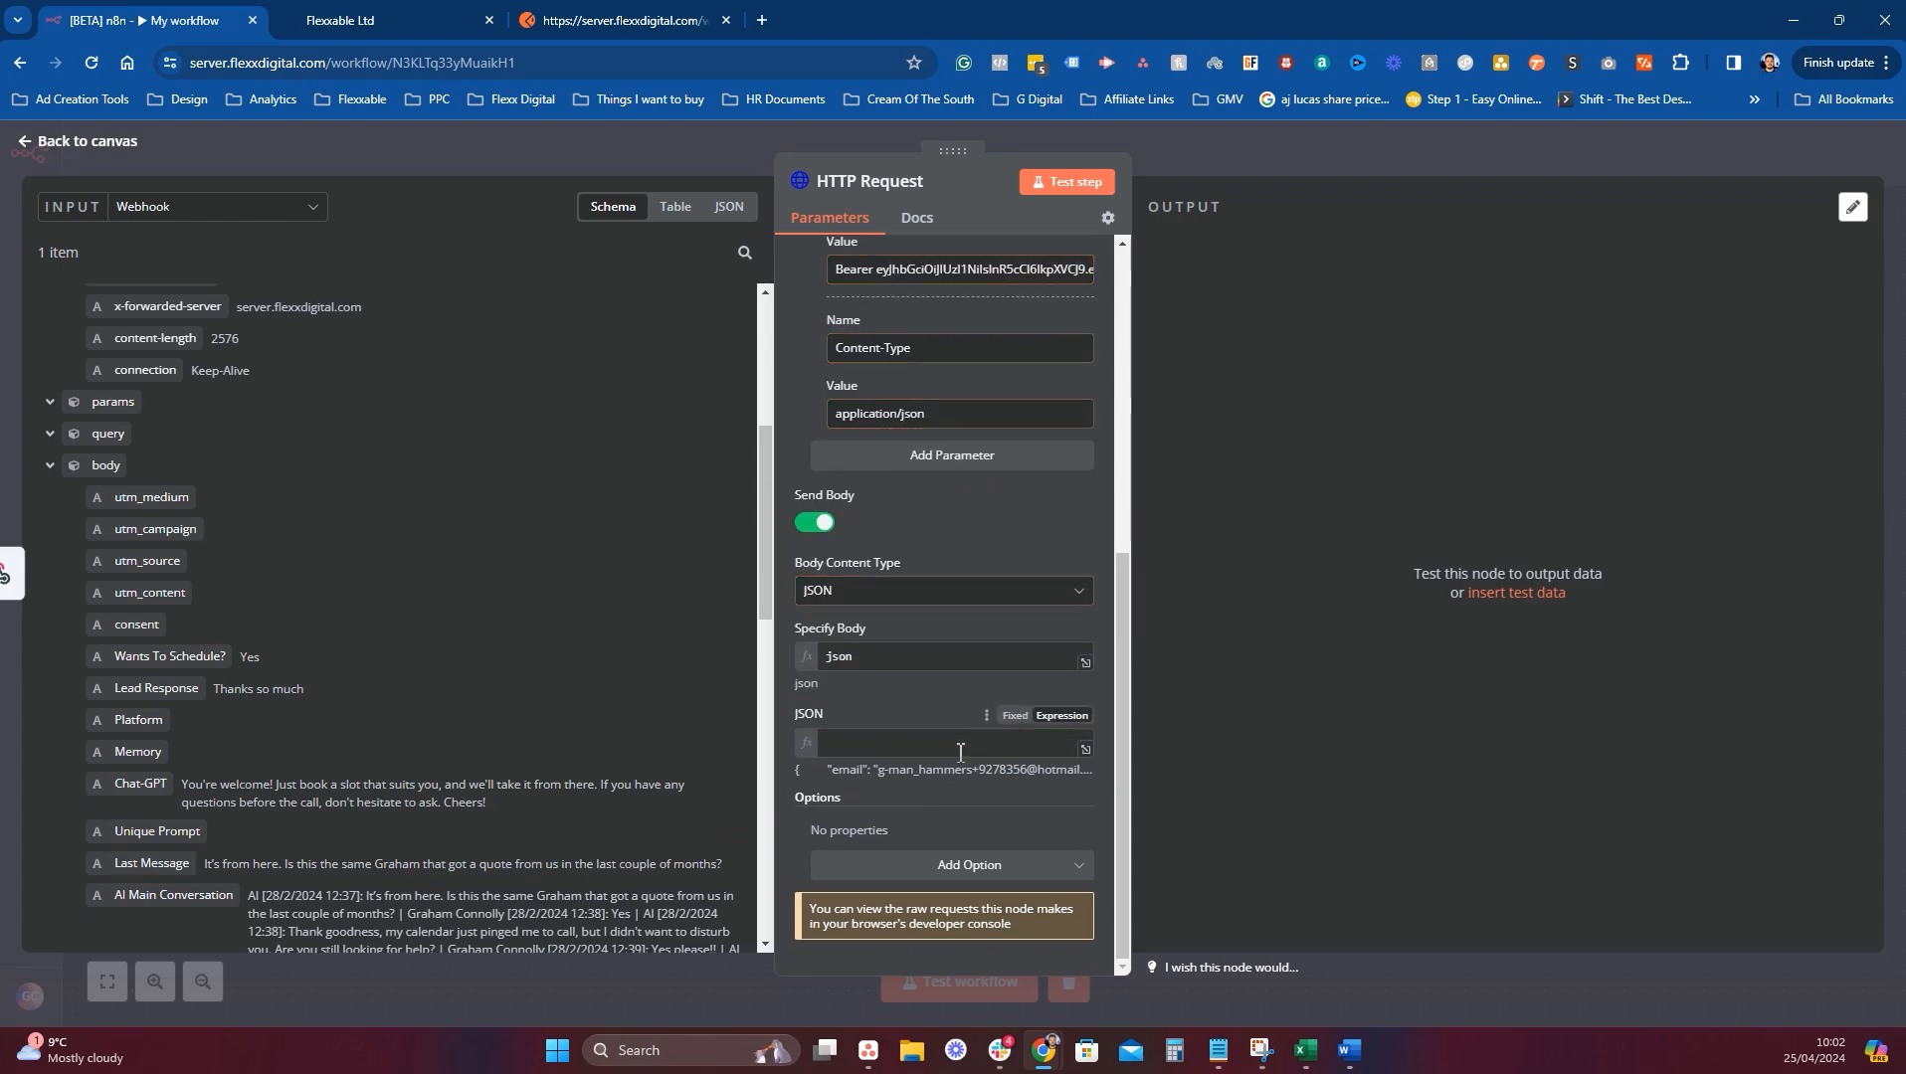
left_click(864, 758)
left_click_drag(864, 758, 880, 754)
key("ctrl+x")
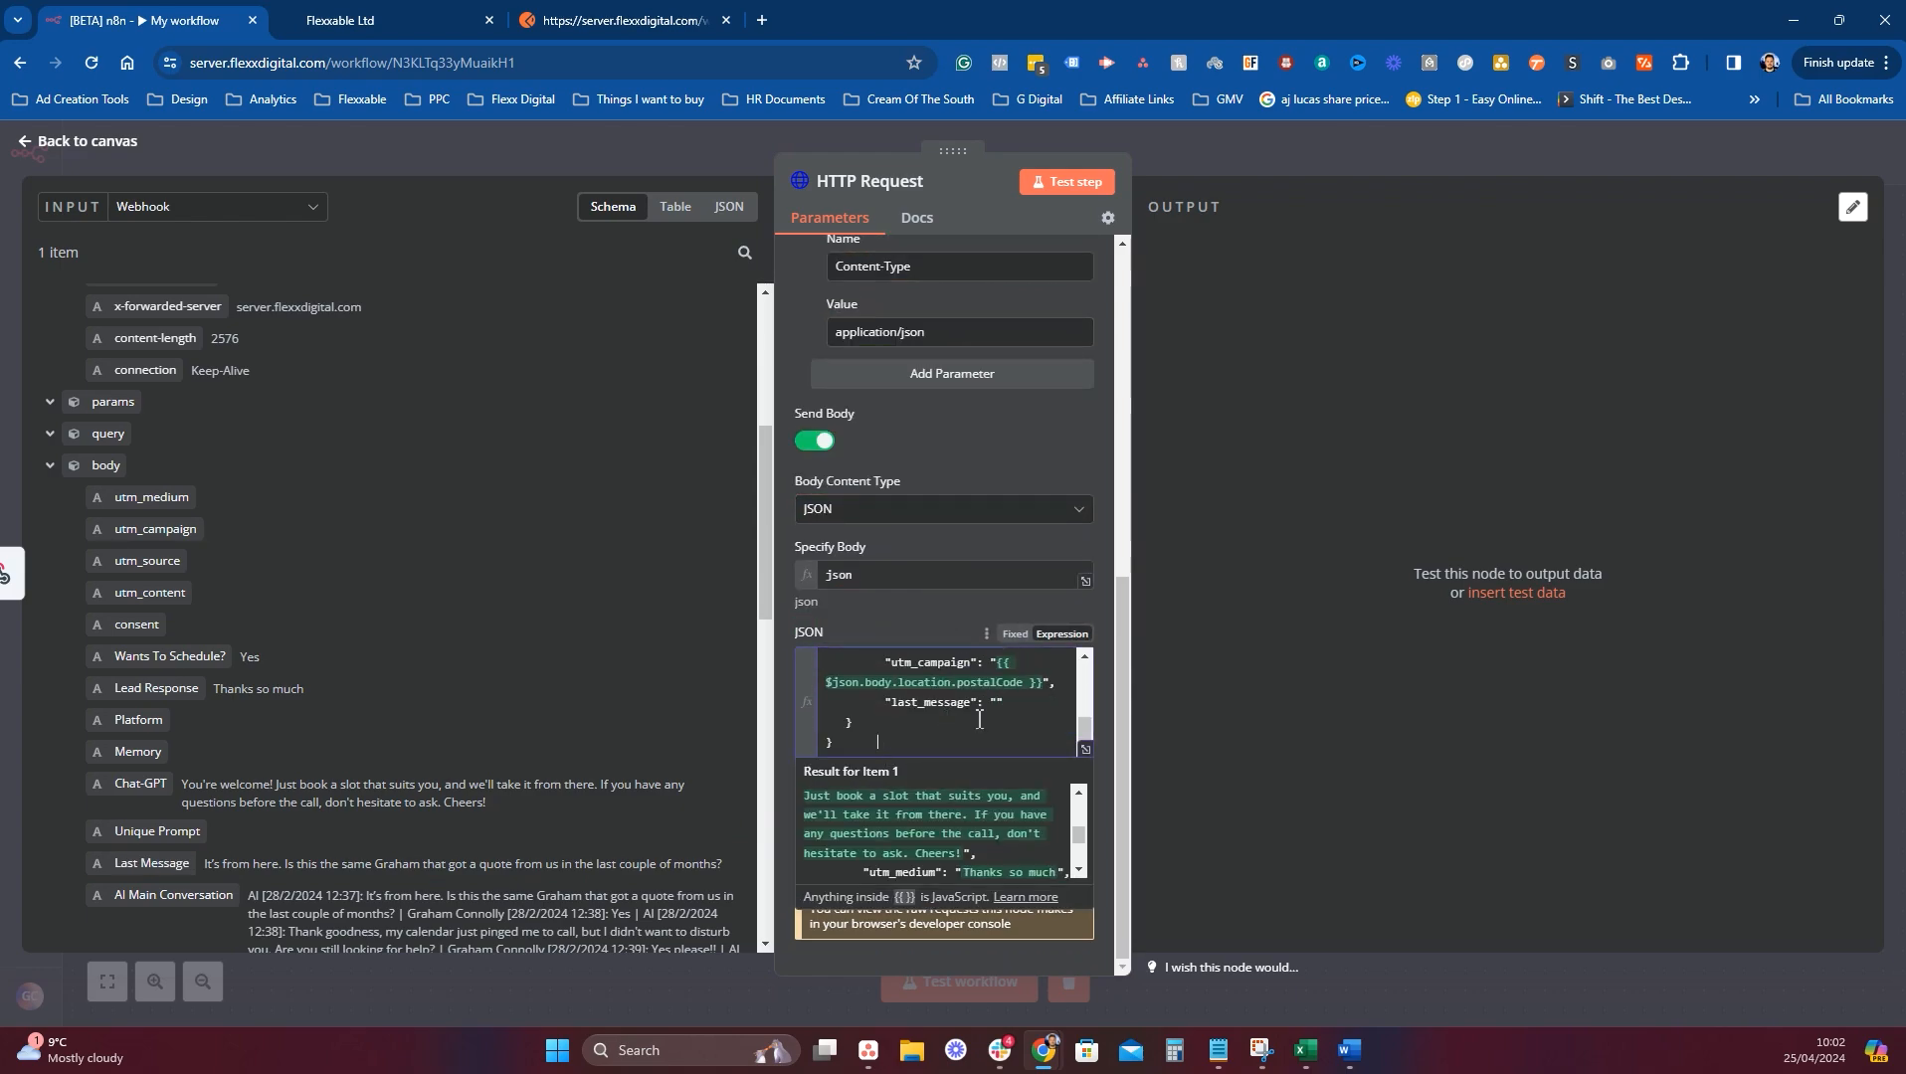
key("ctrl+v")
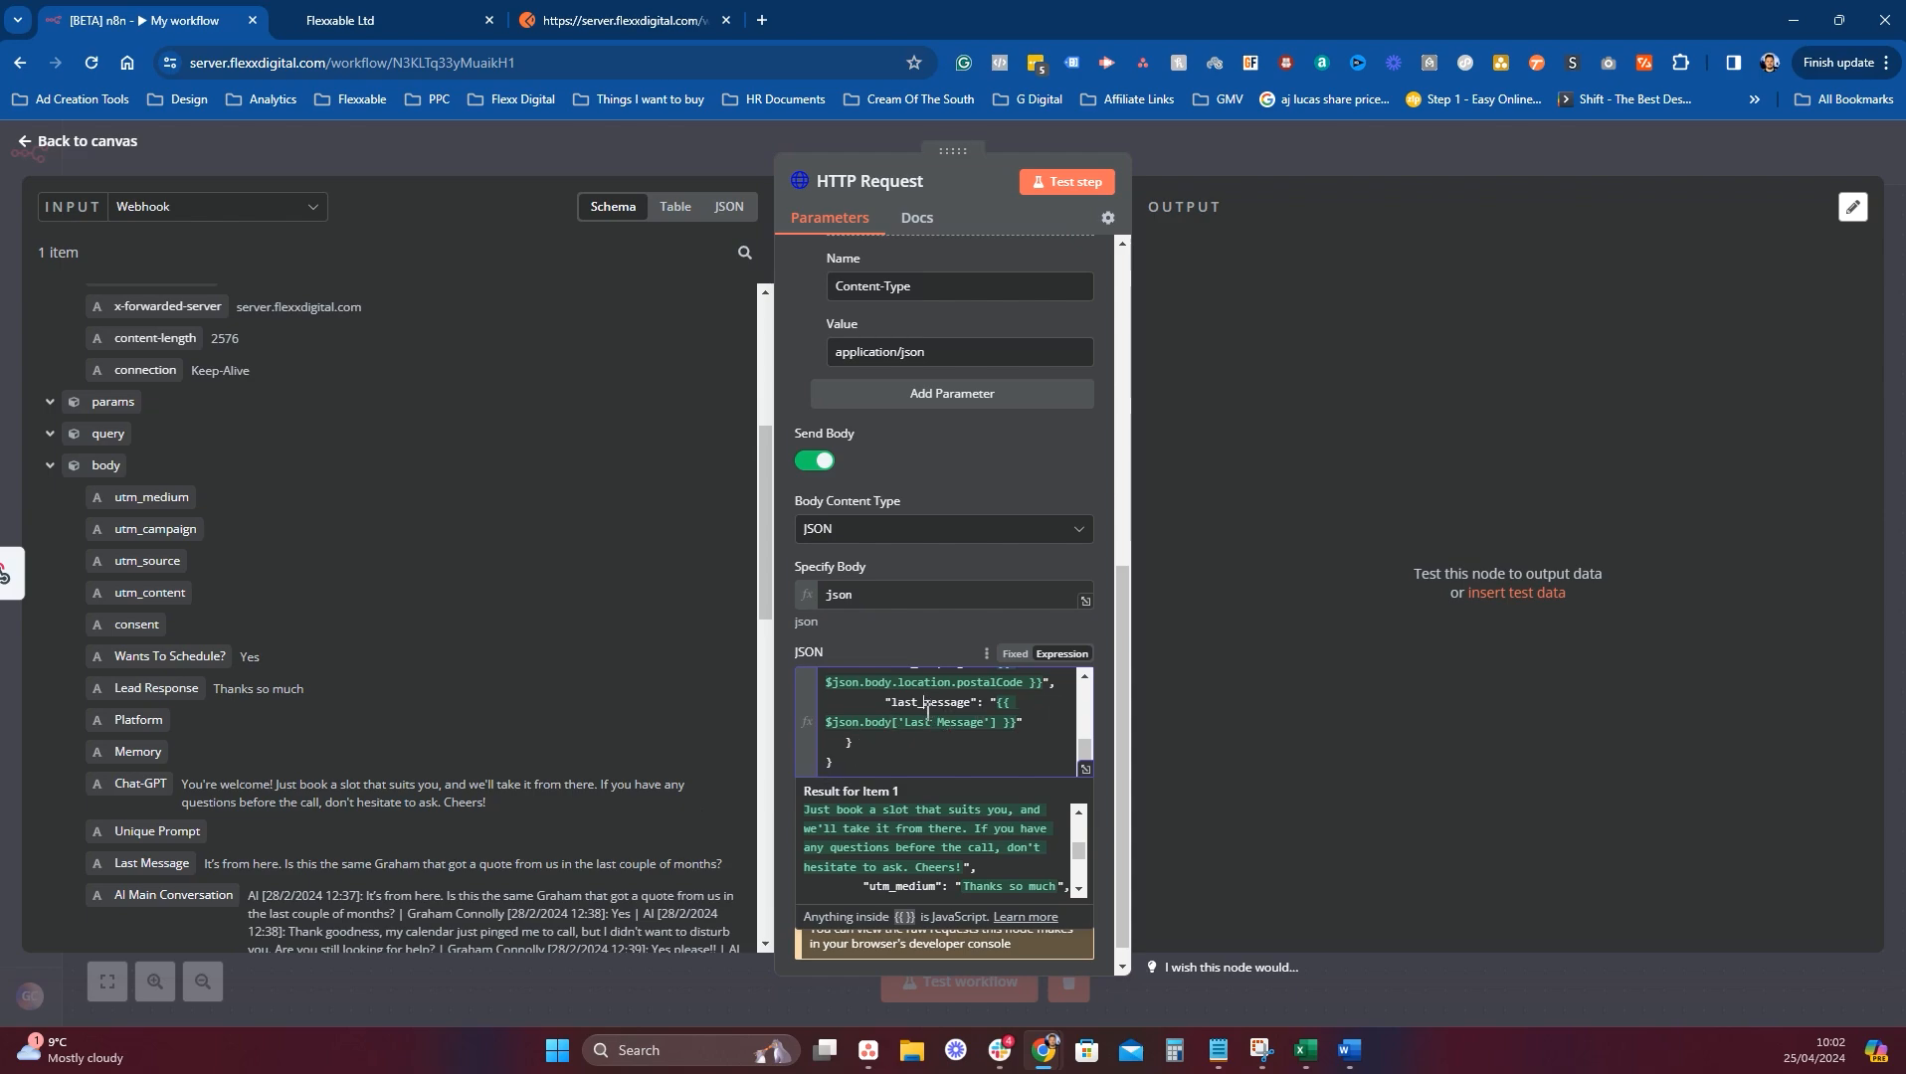
left_click_drag(927, 712, 926, 718)
left_click(1279, 670)
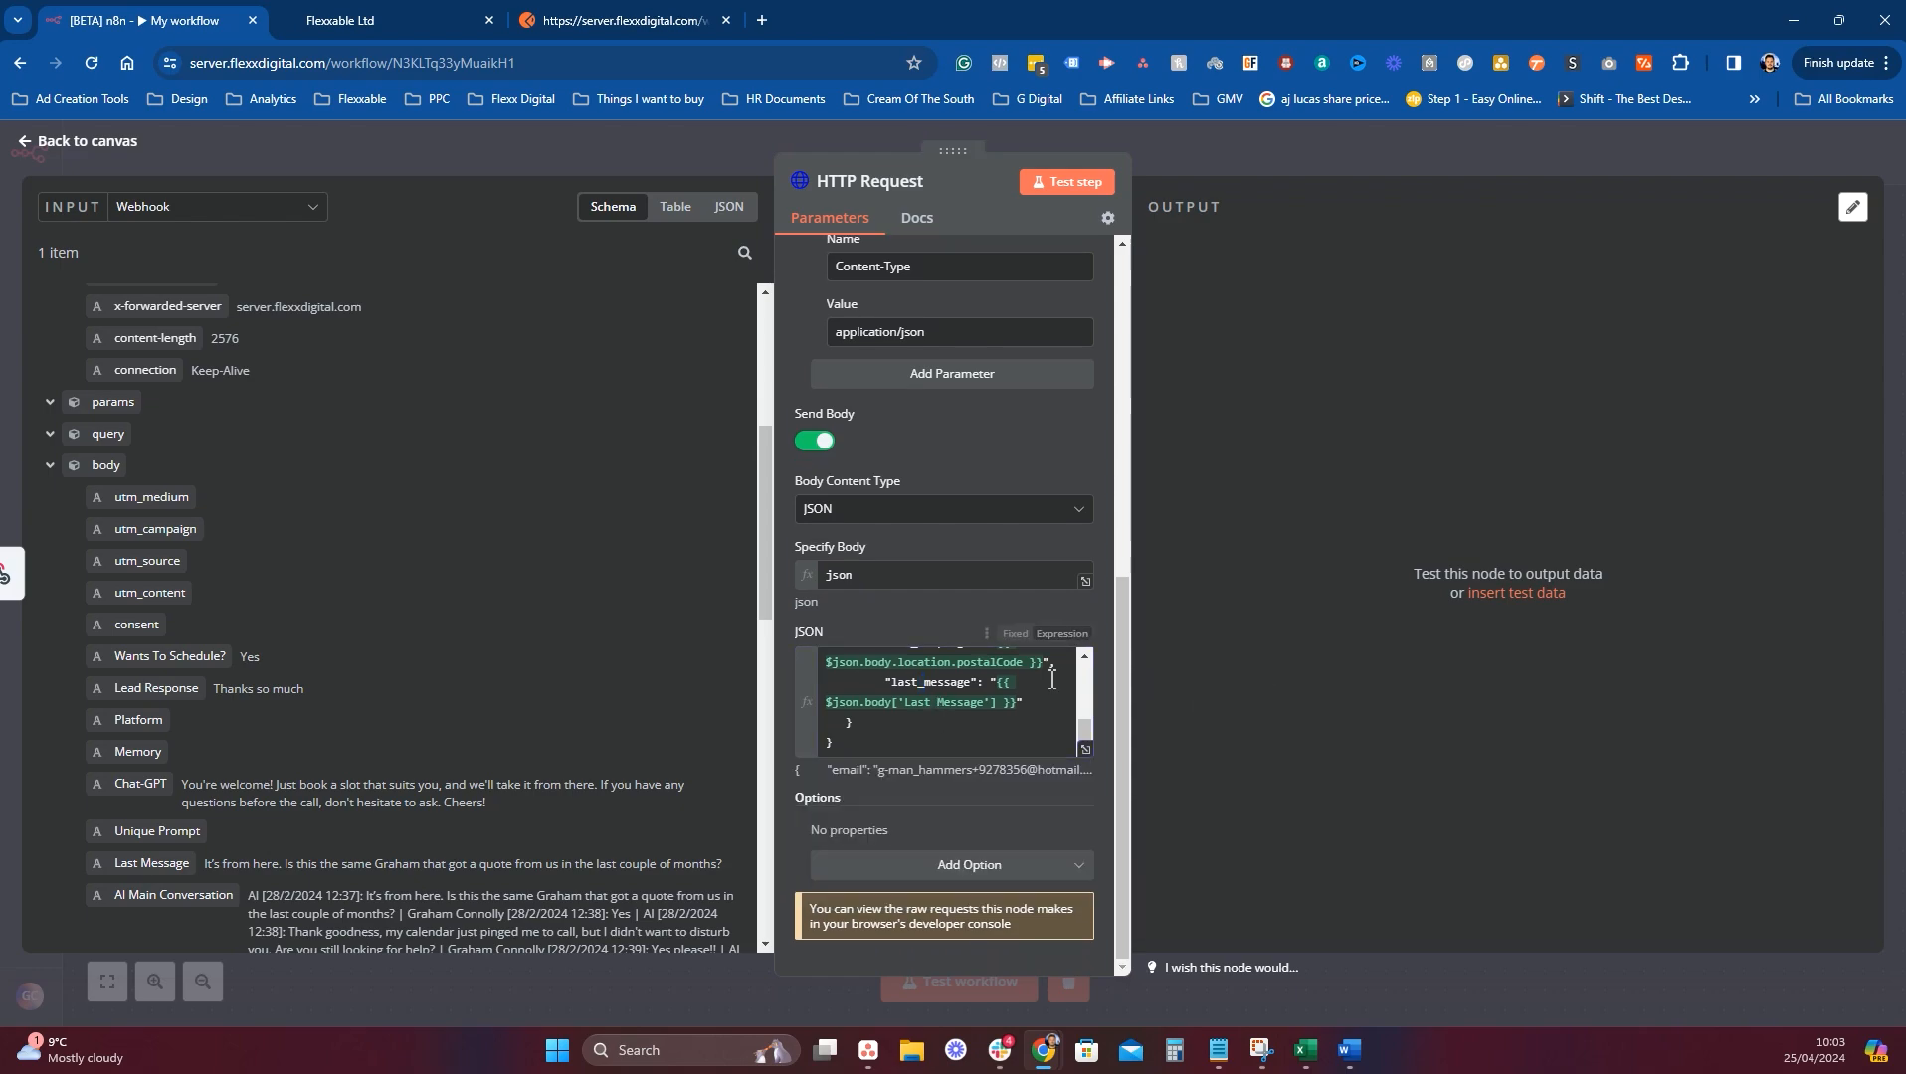
scroll(1002, 708, "up", 8)
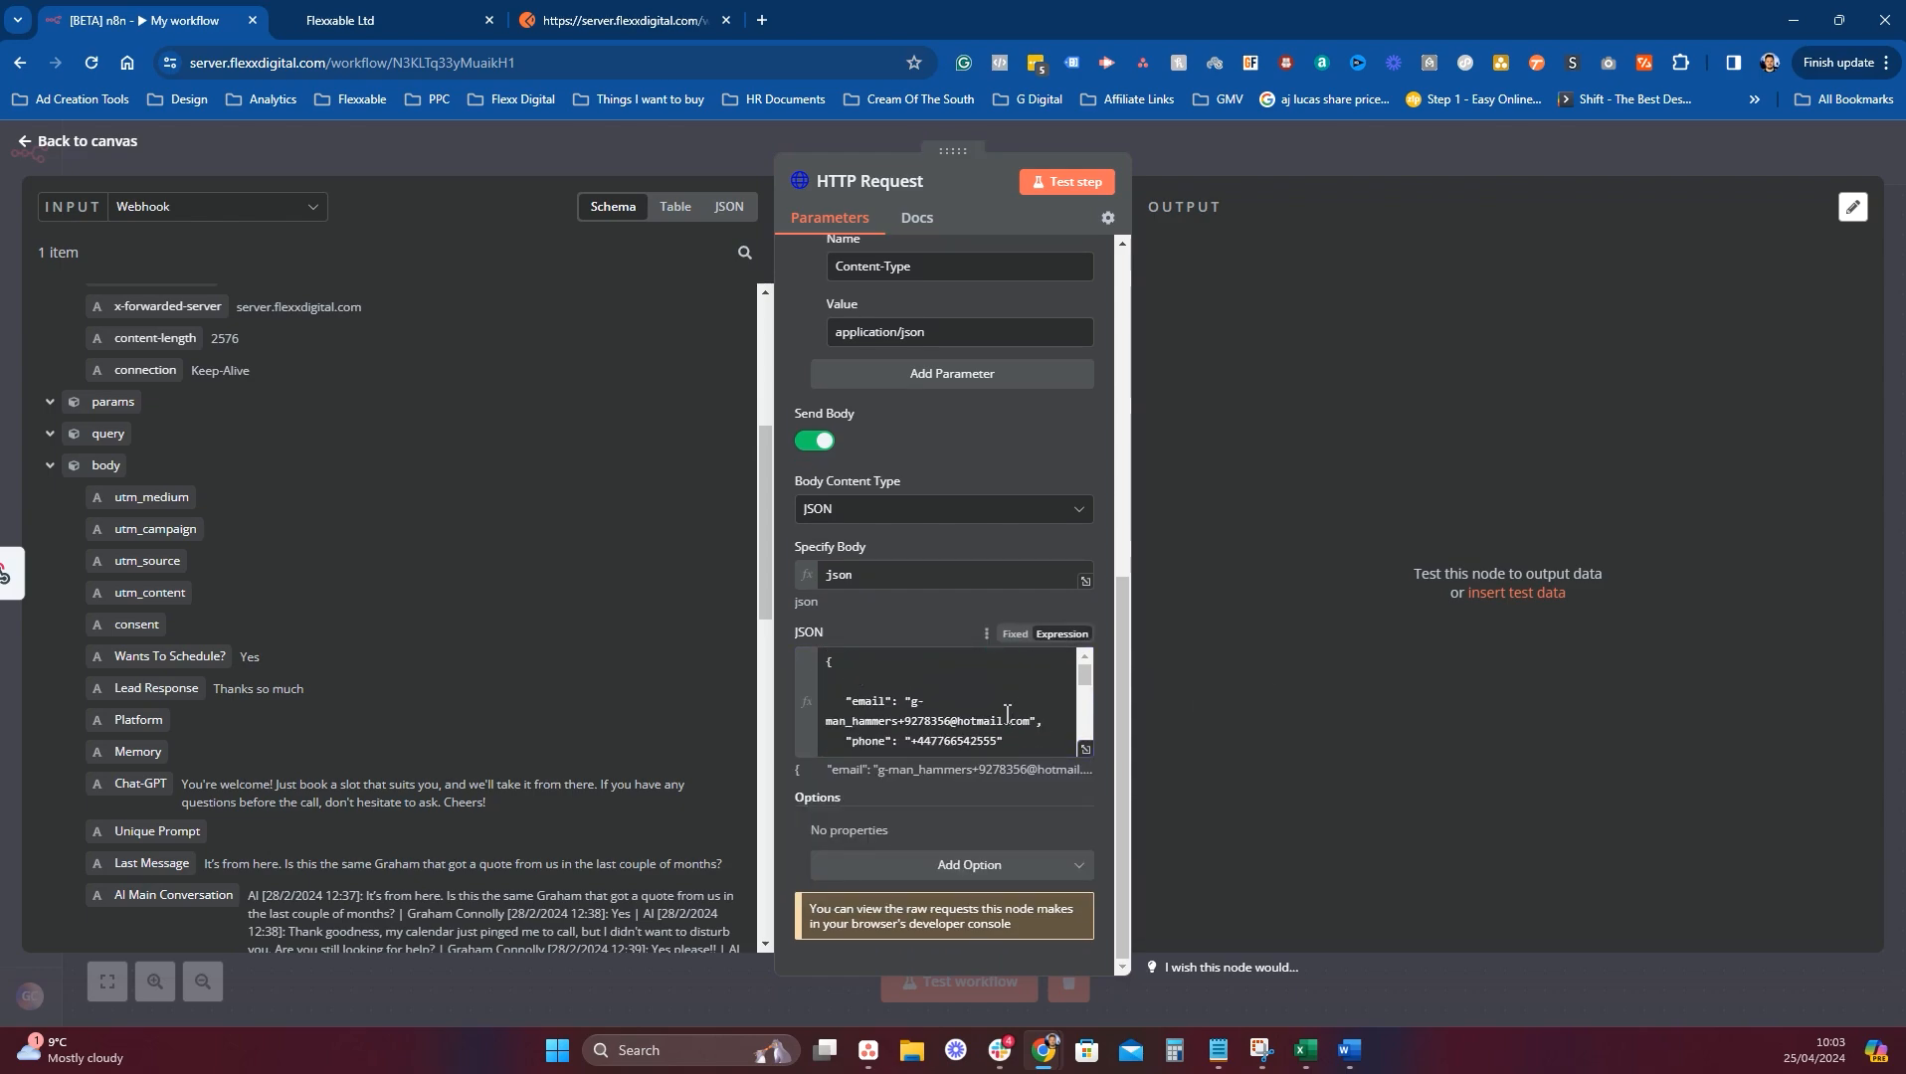
scroll(1006, 713, "down", 8)
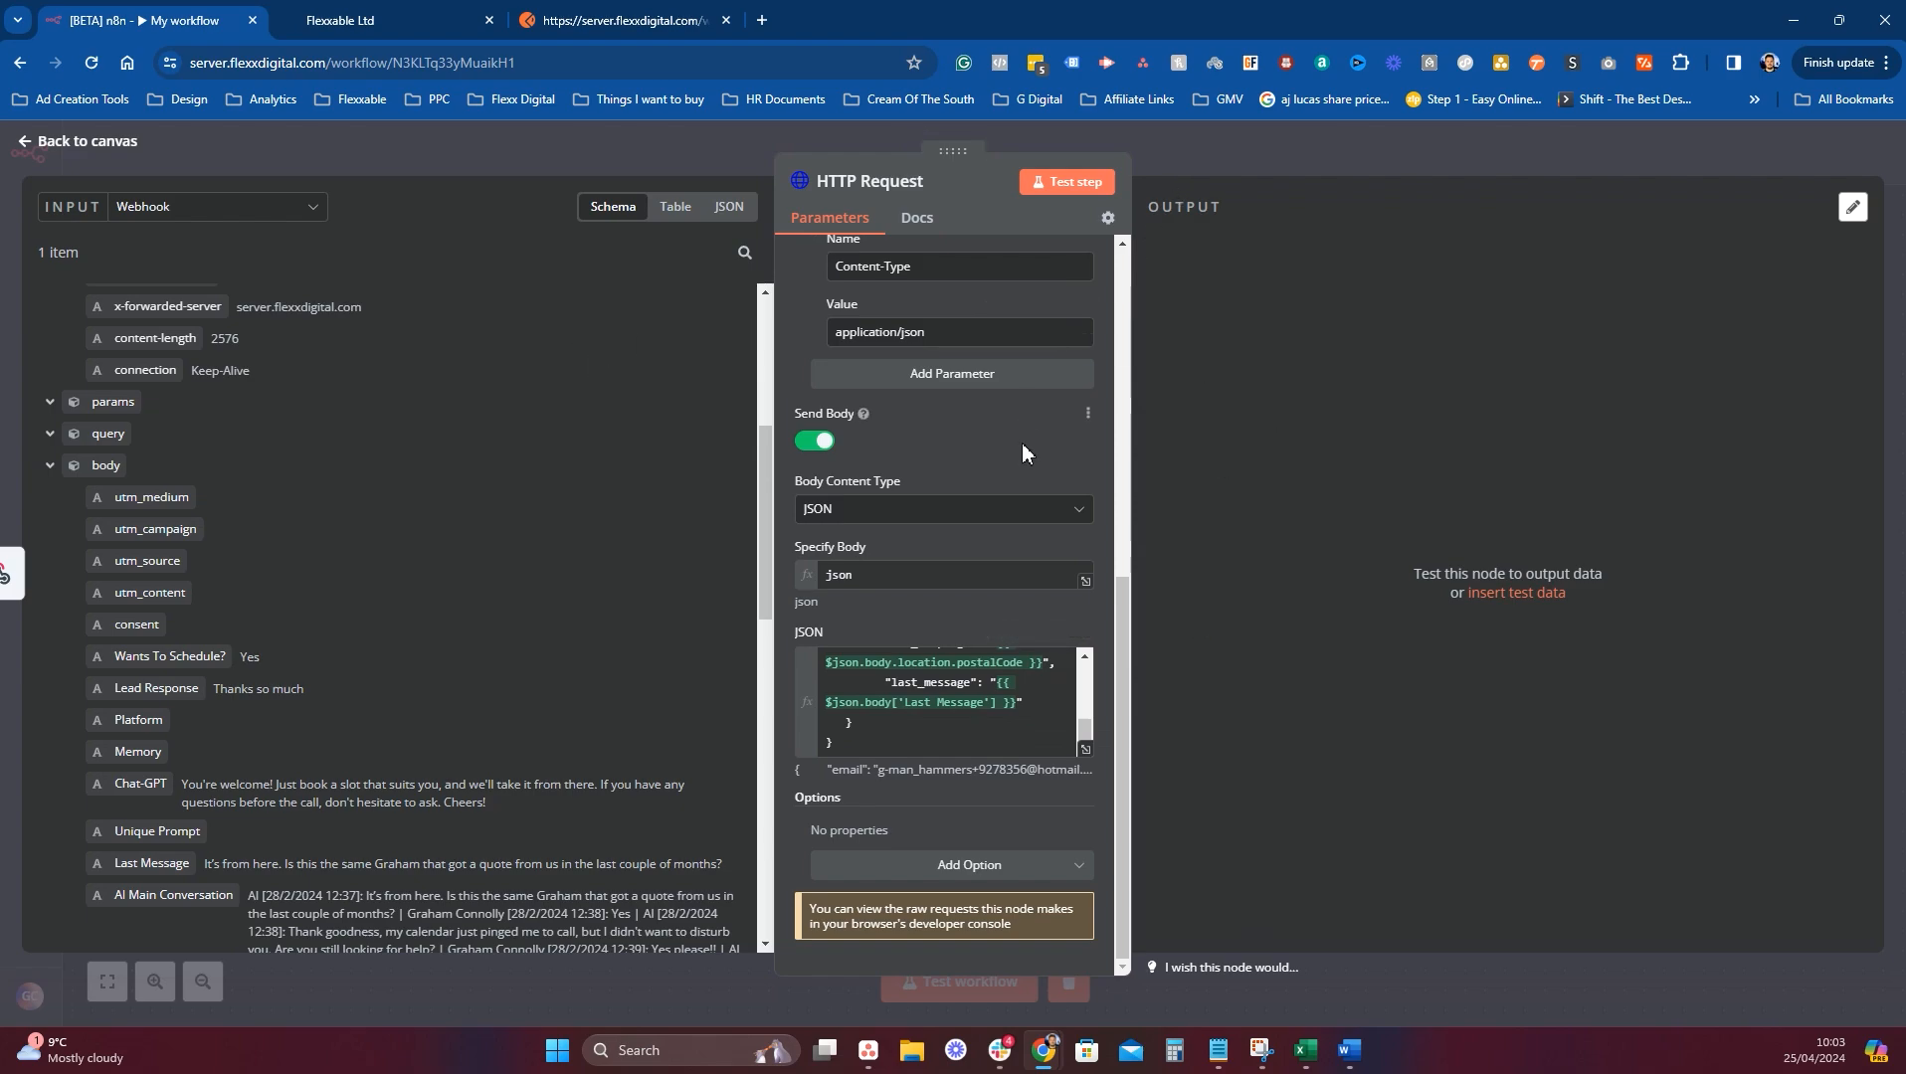
scroll(1021, 442, "up", 7)
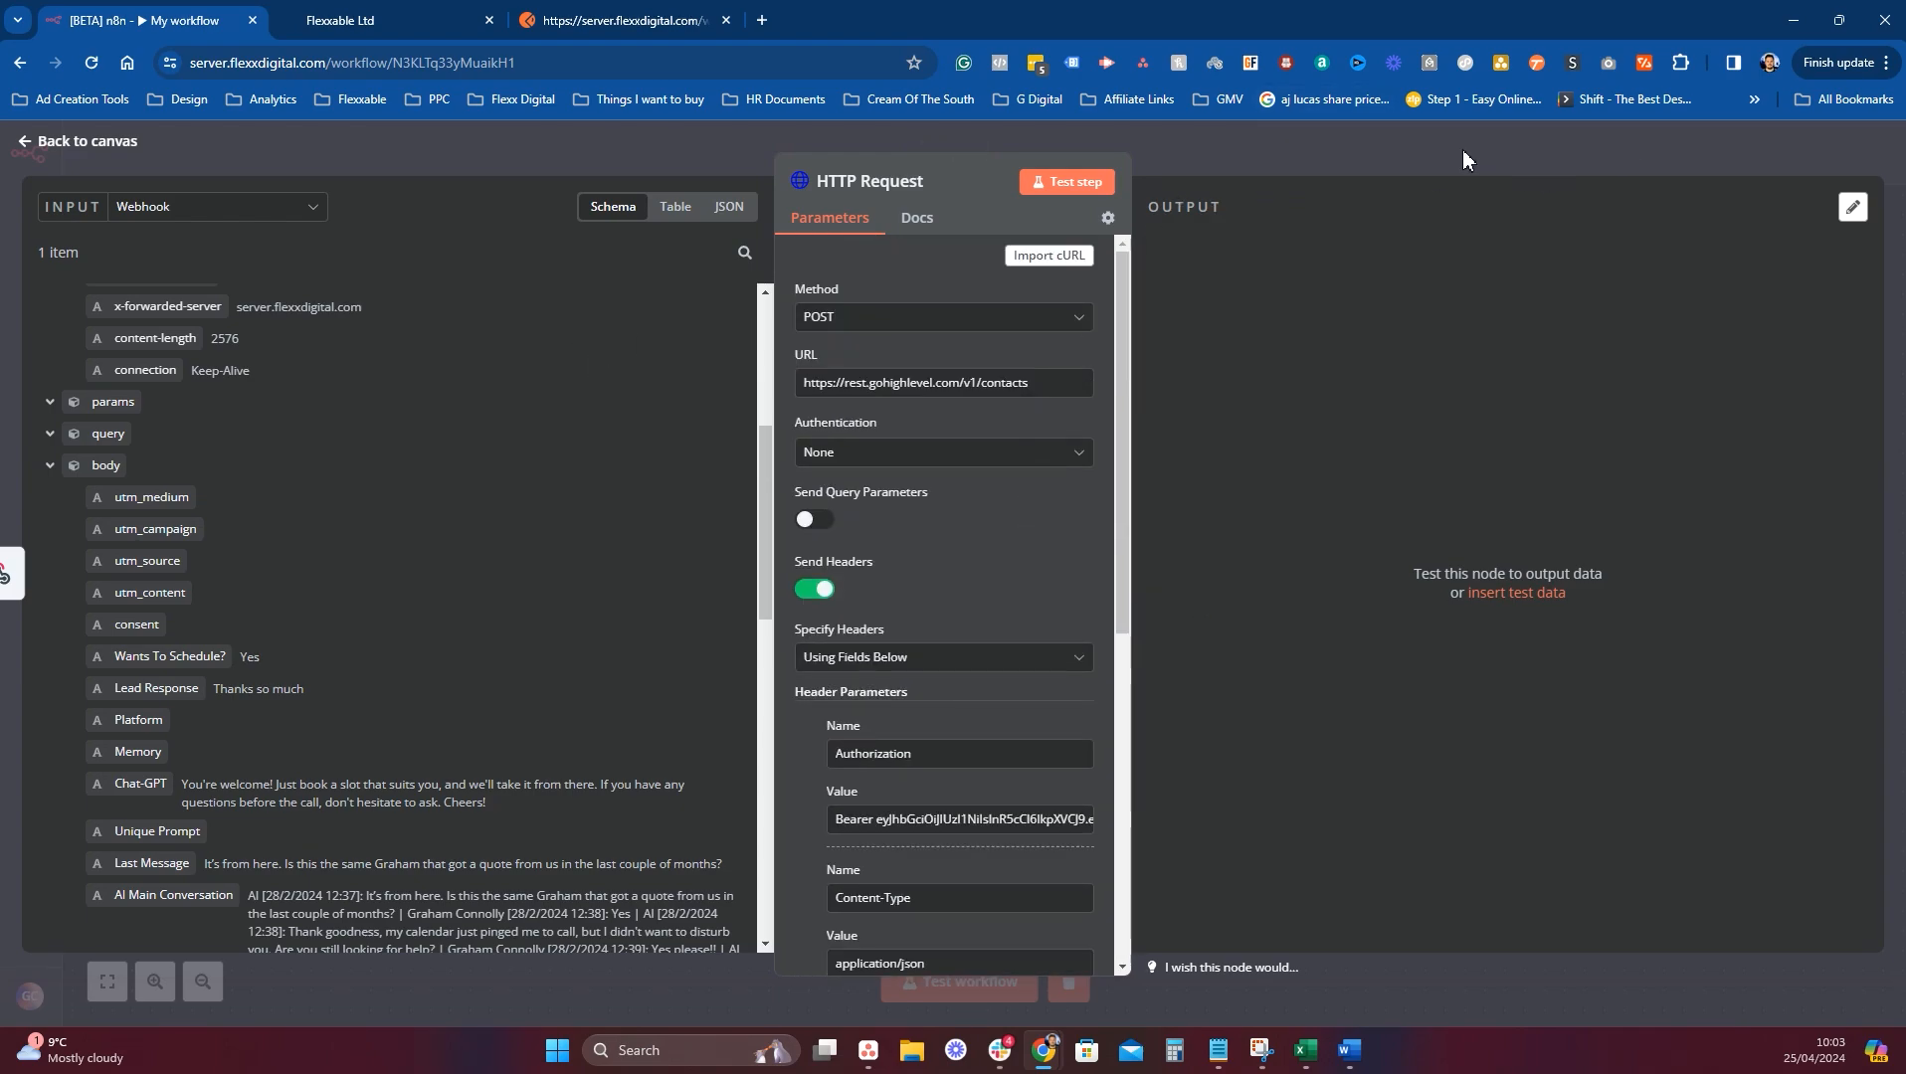
Save the workflow, start a test run listening for the trigger, and bring up GoHighLevel.
left_click(1399, 165)
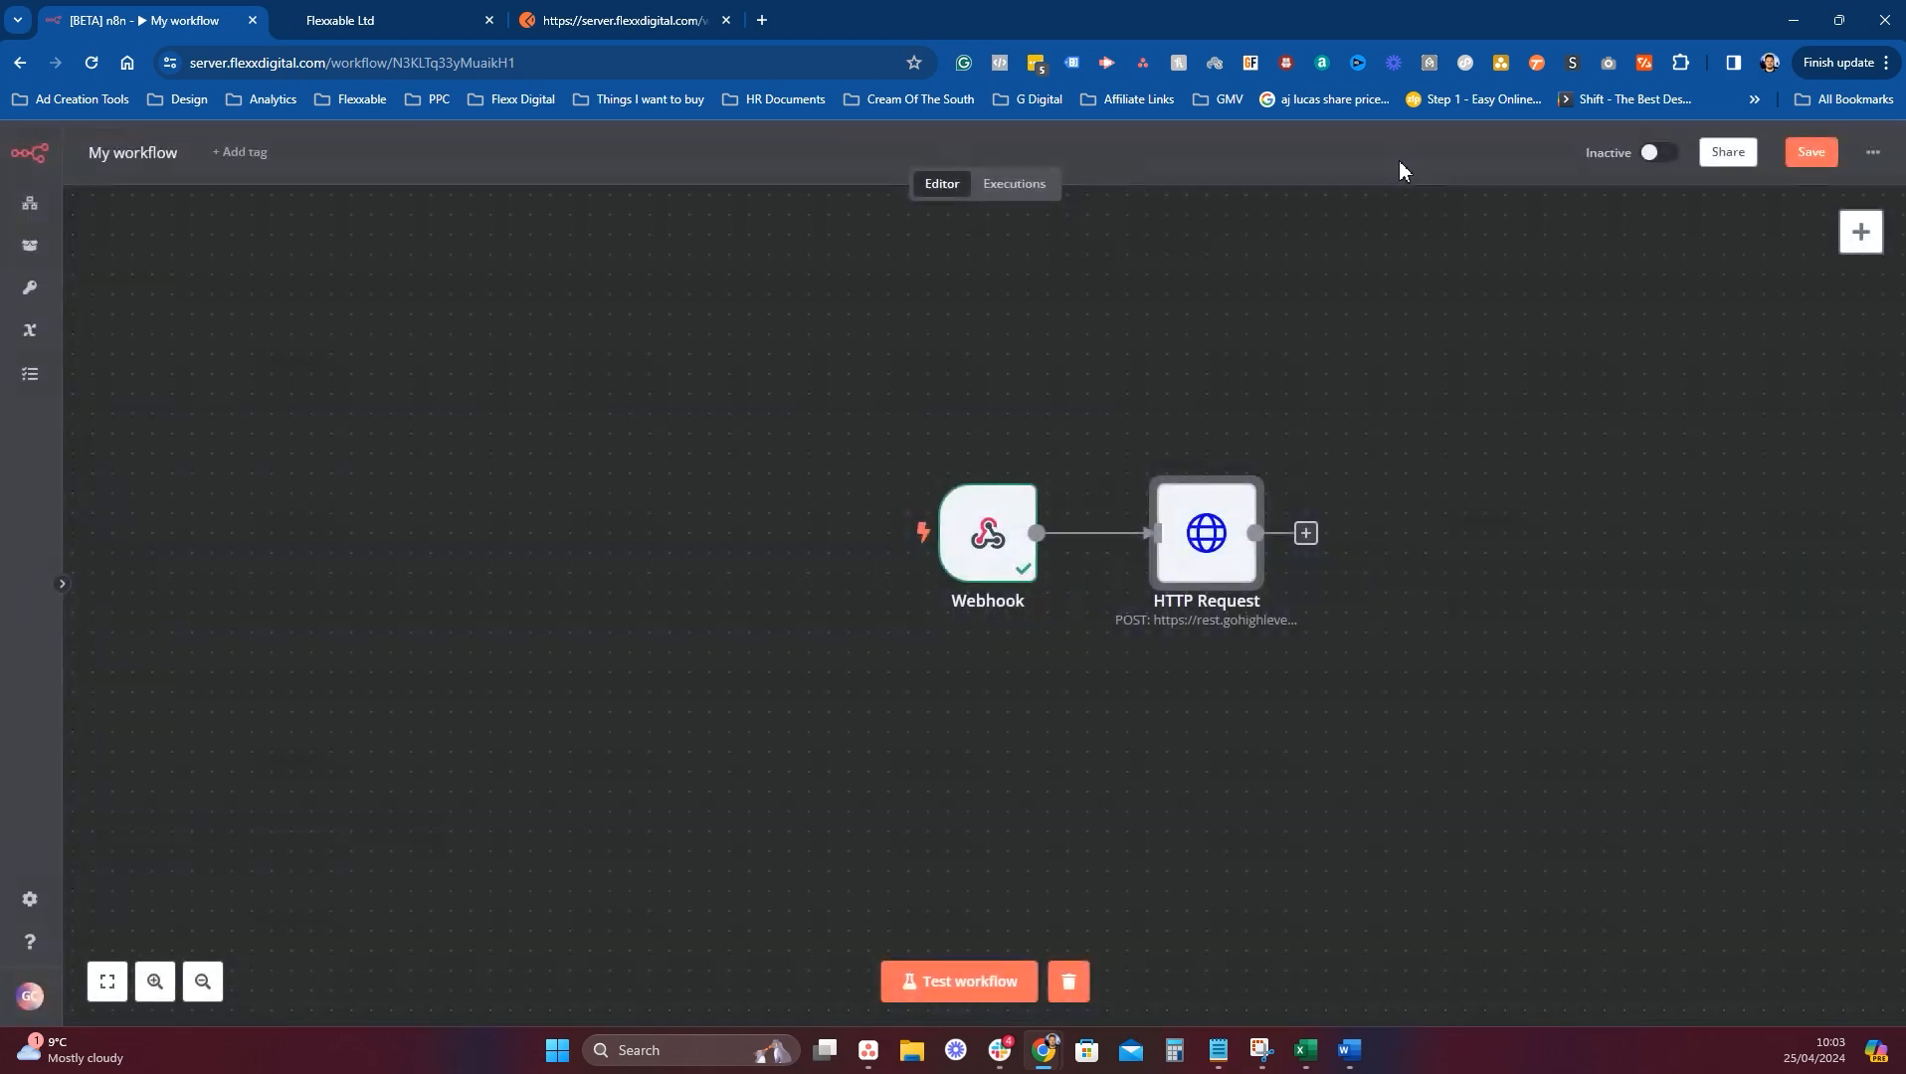
left_click(1826, 152)
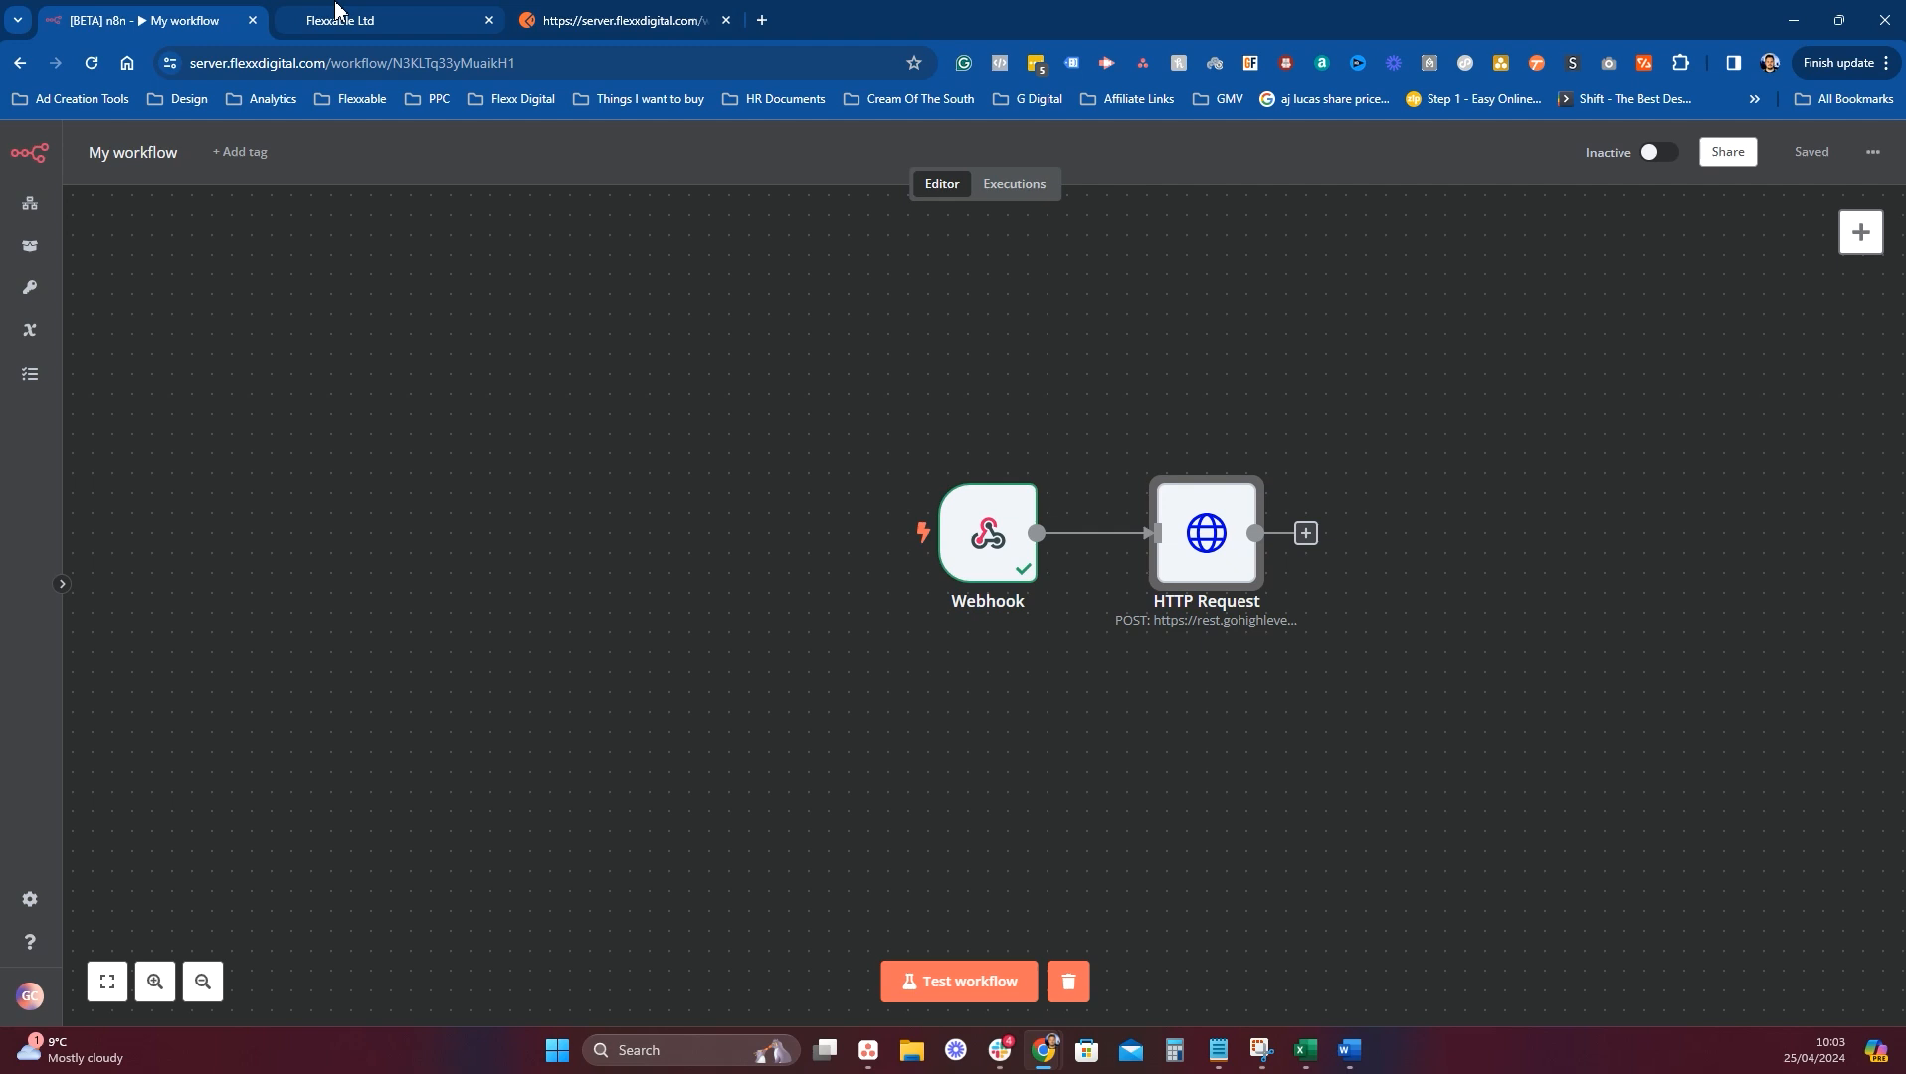
left_click(959, 981)
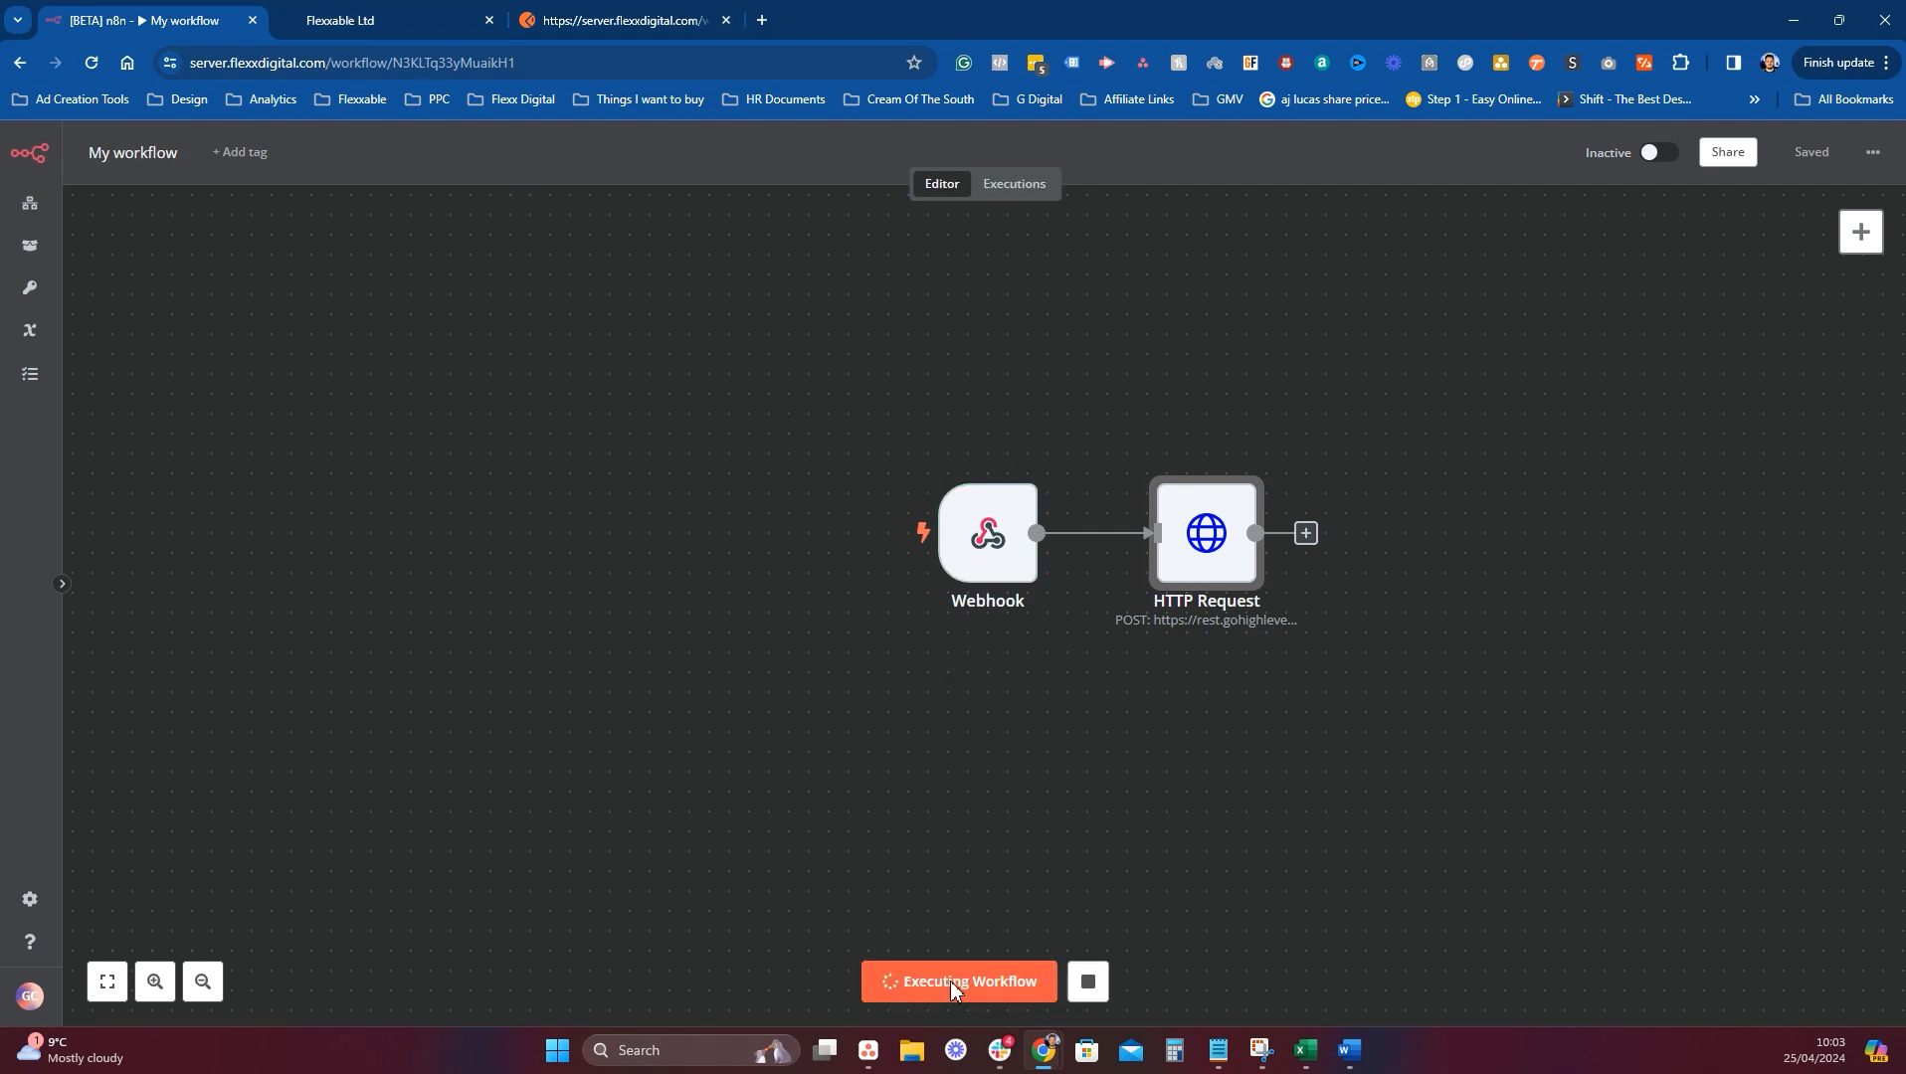
left_click(370, 18)
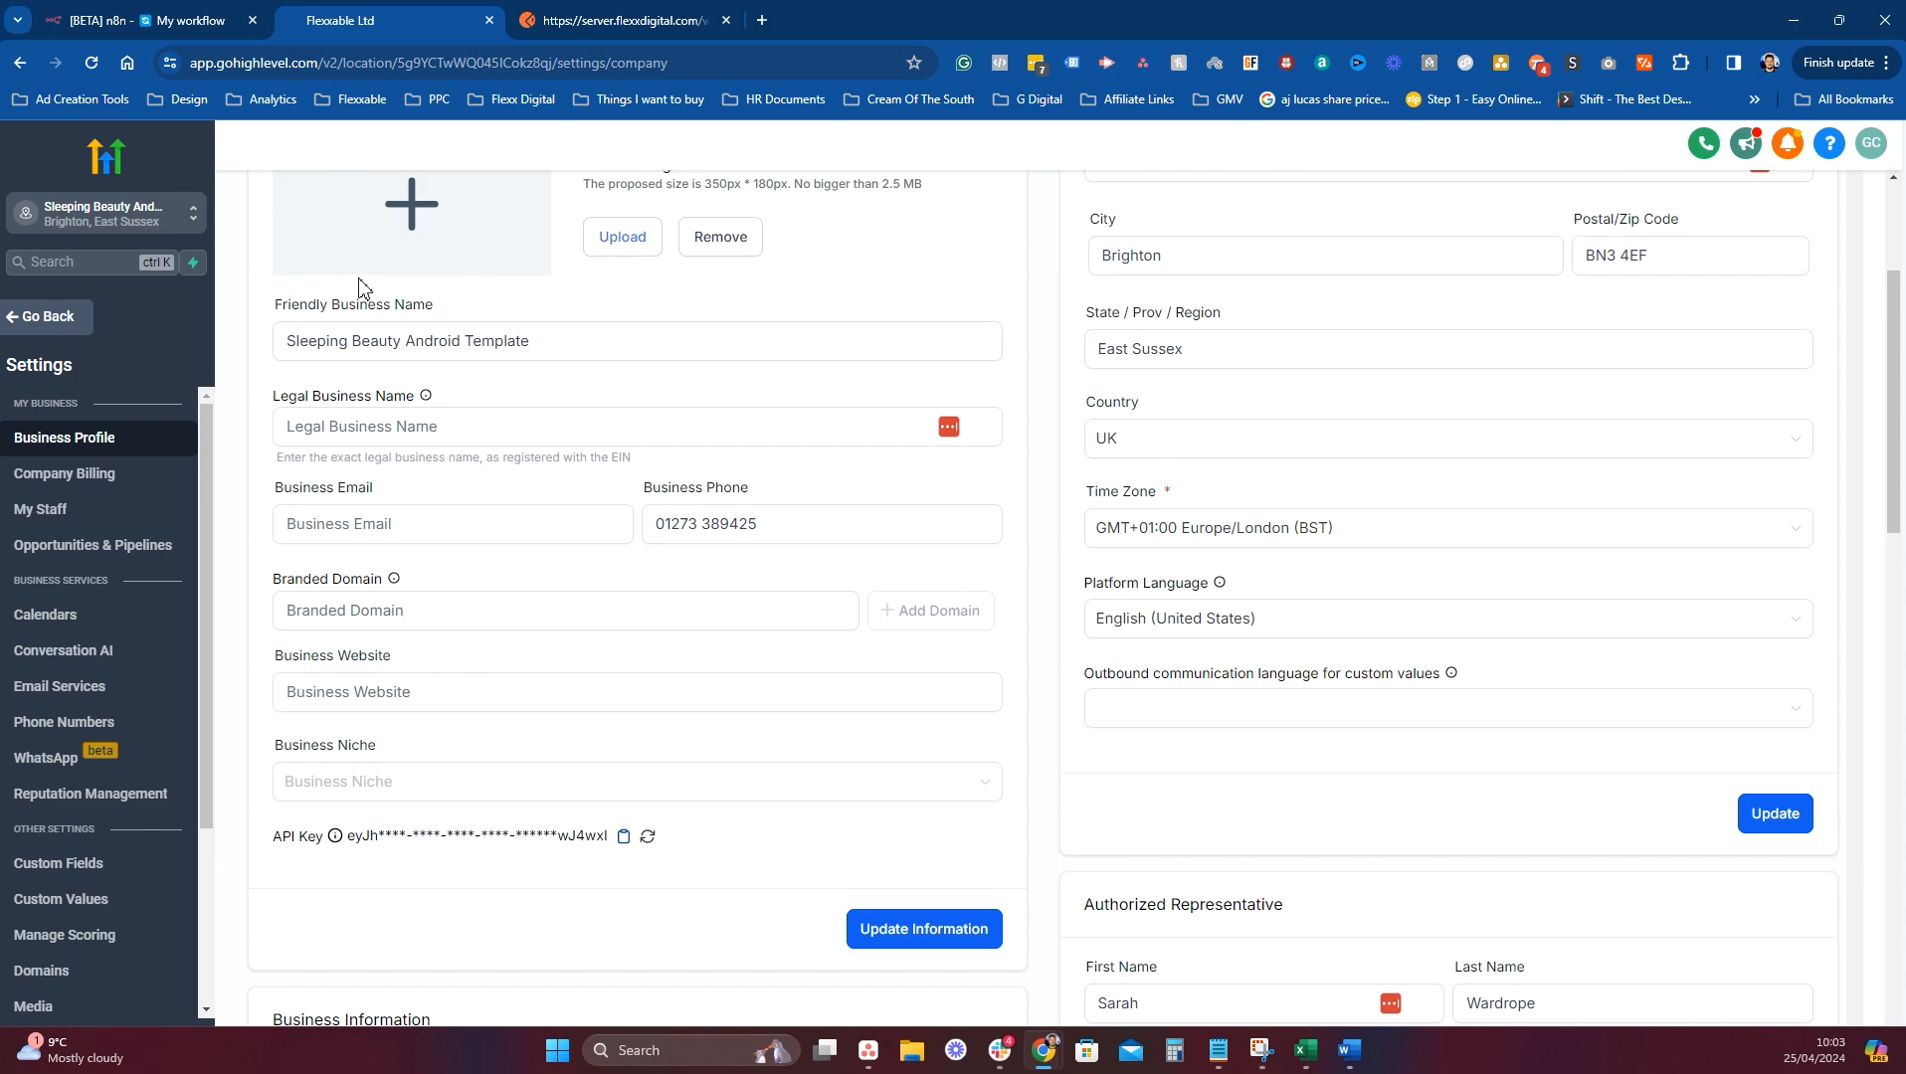
In GoHighLevel Contacts, select the third contact only.
left_click(40, 317)
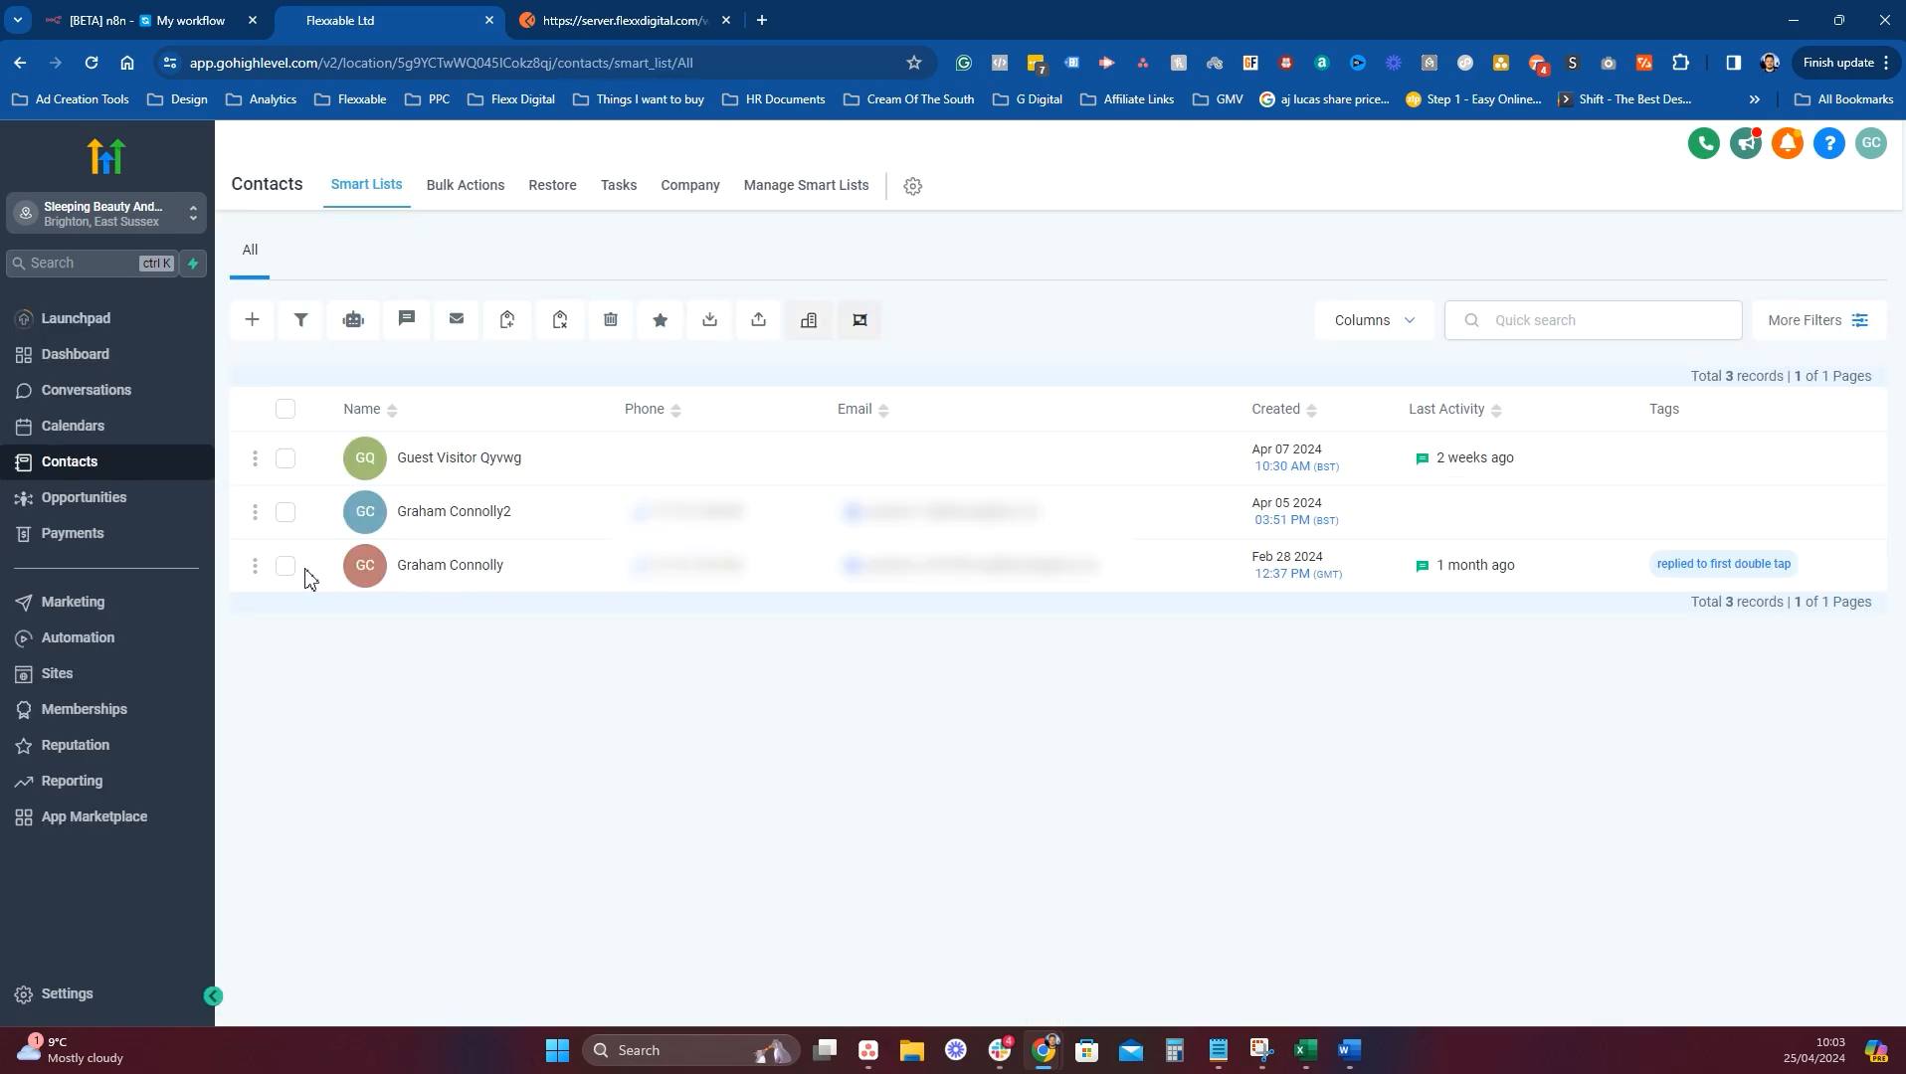
left_click(285, 512)
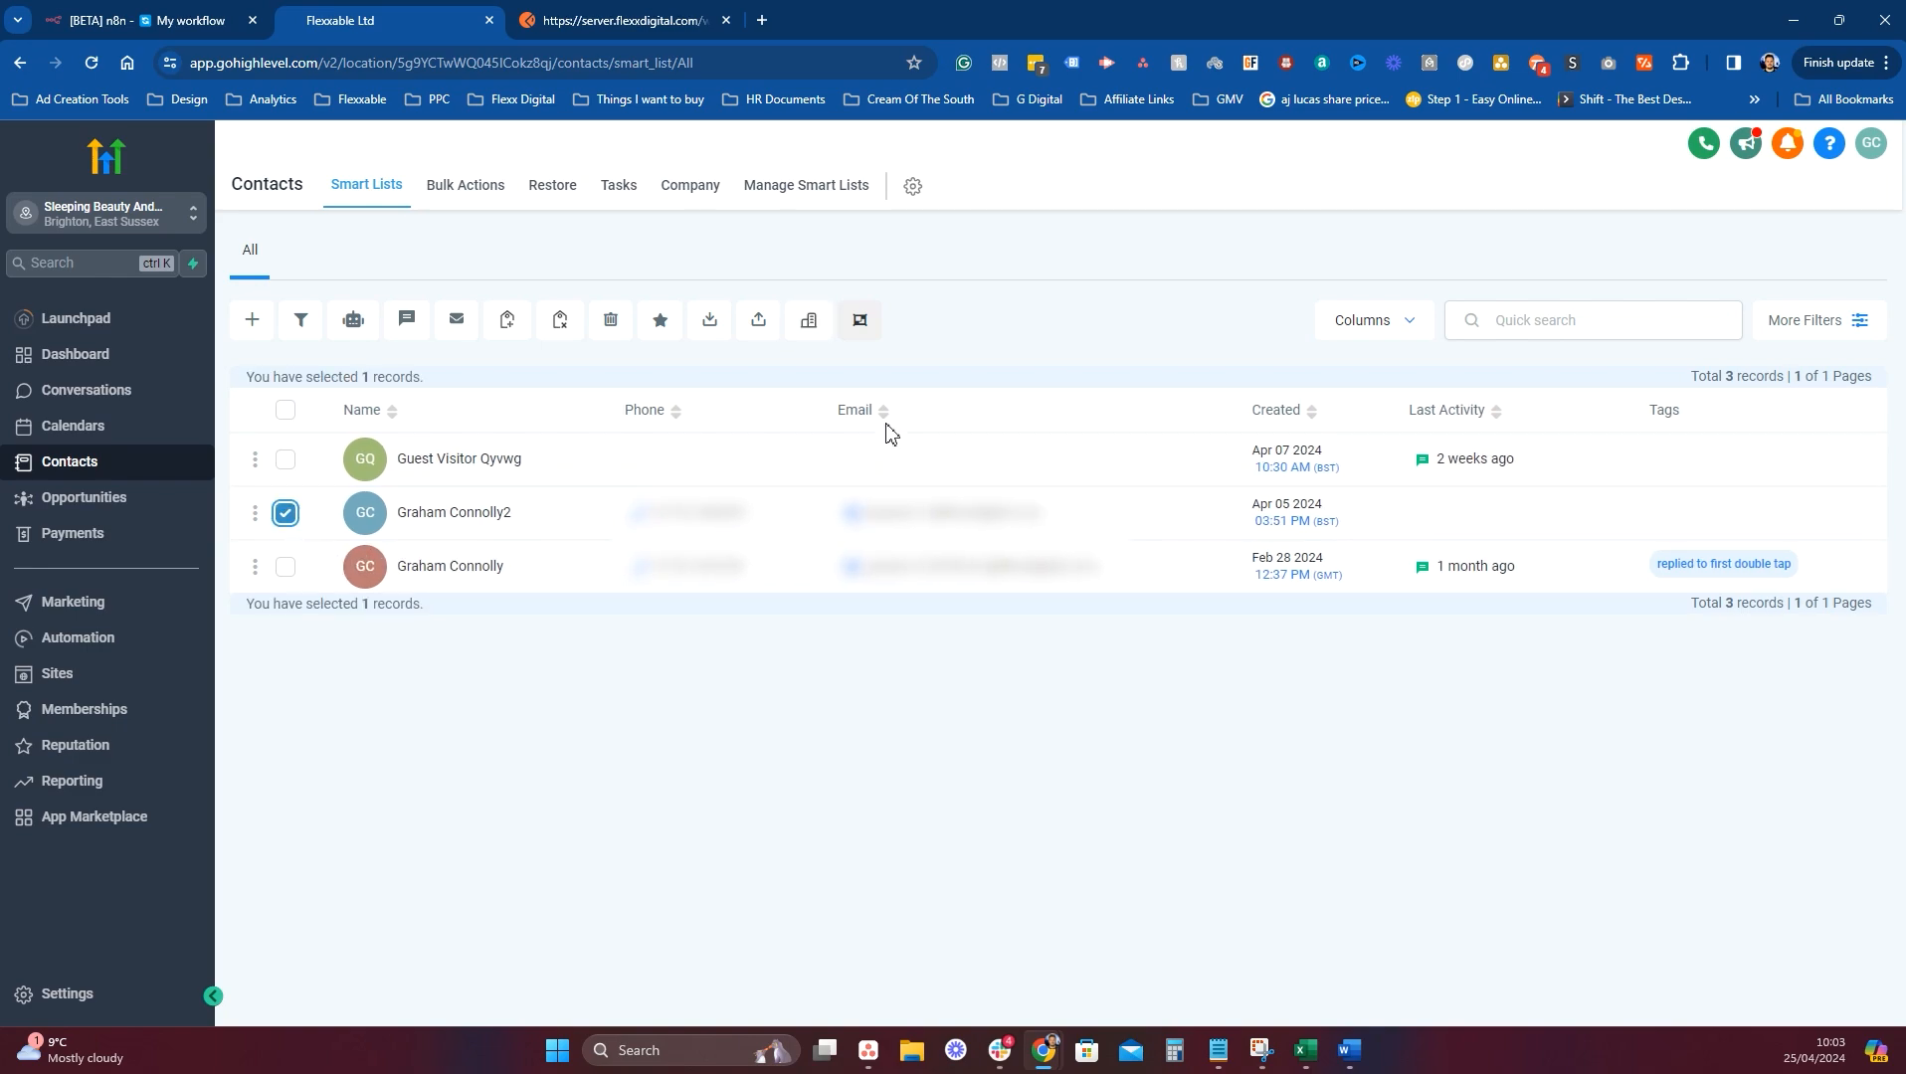
left_click(285, 566)
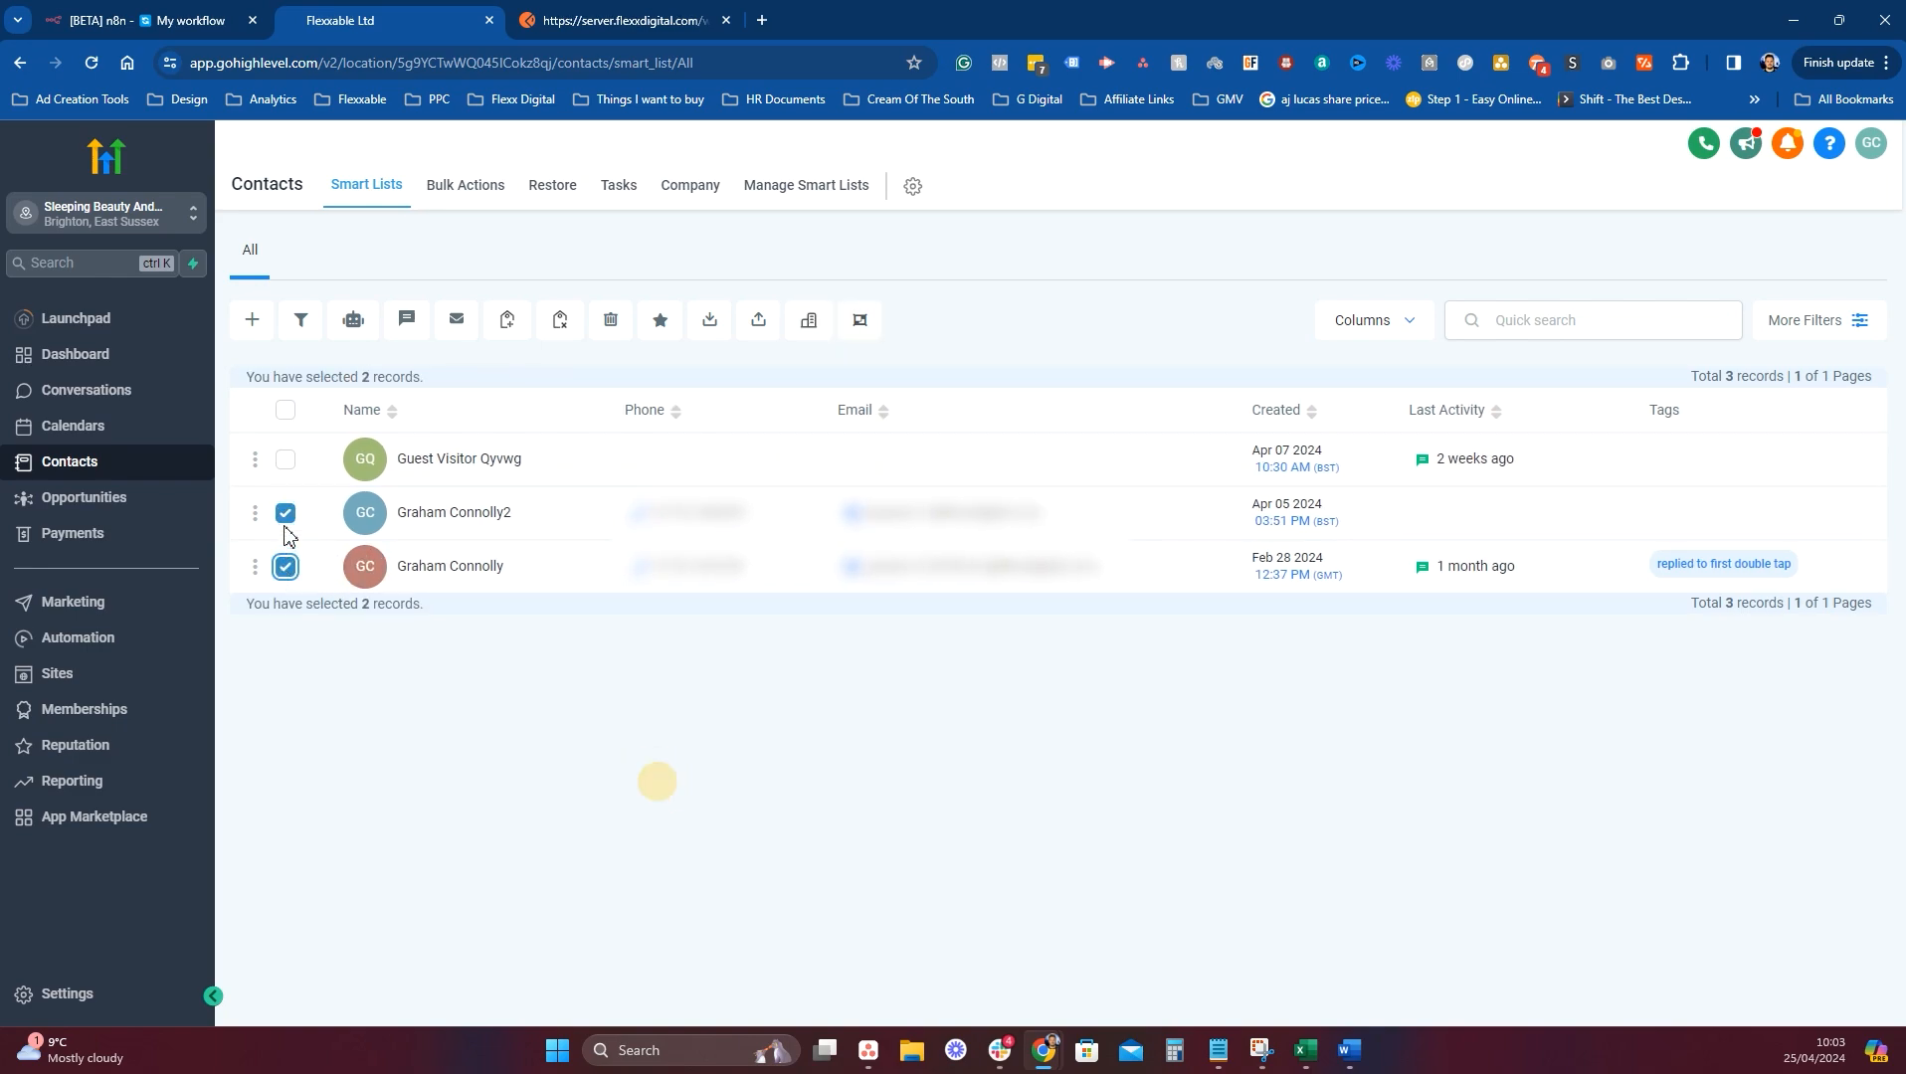
left_click(286, 512)
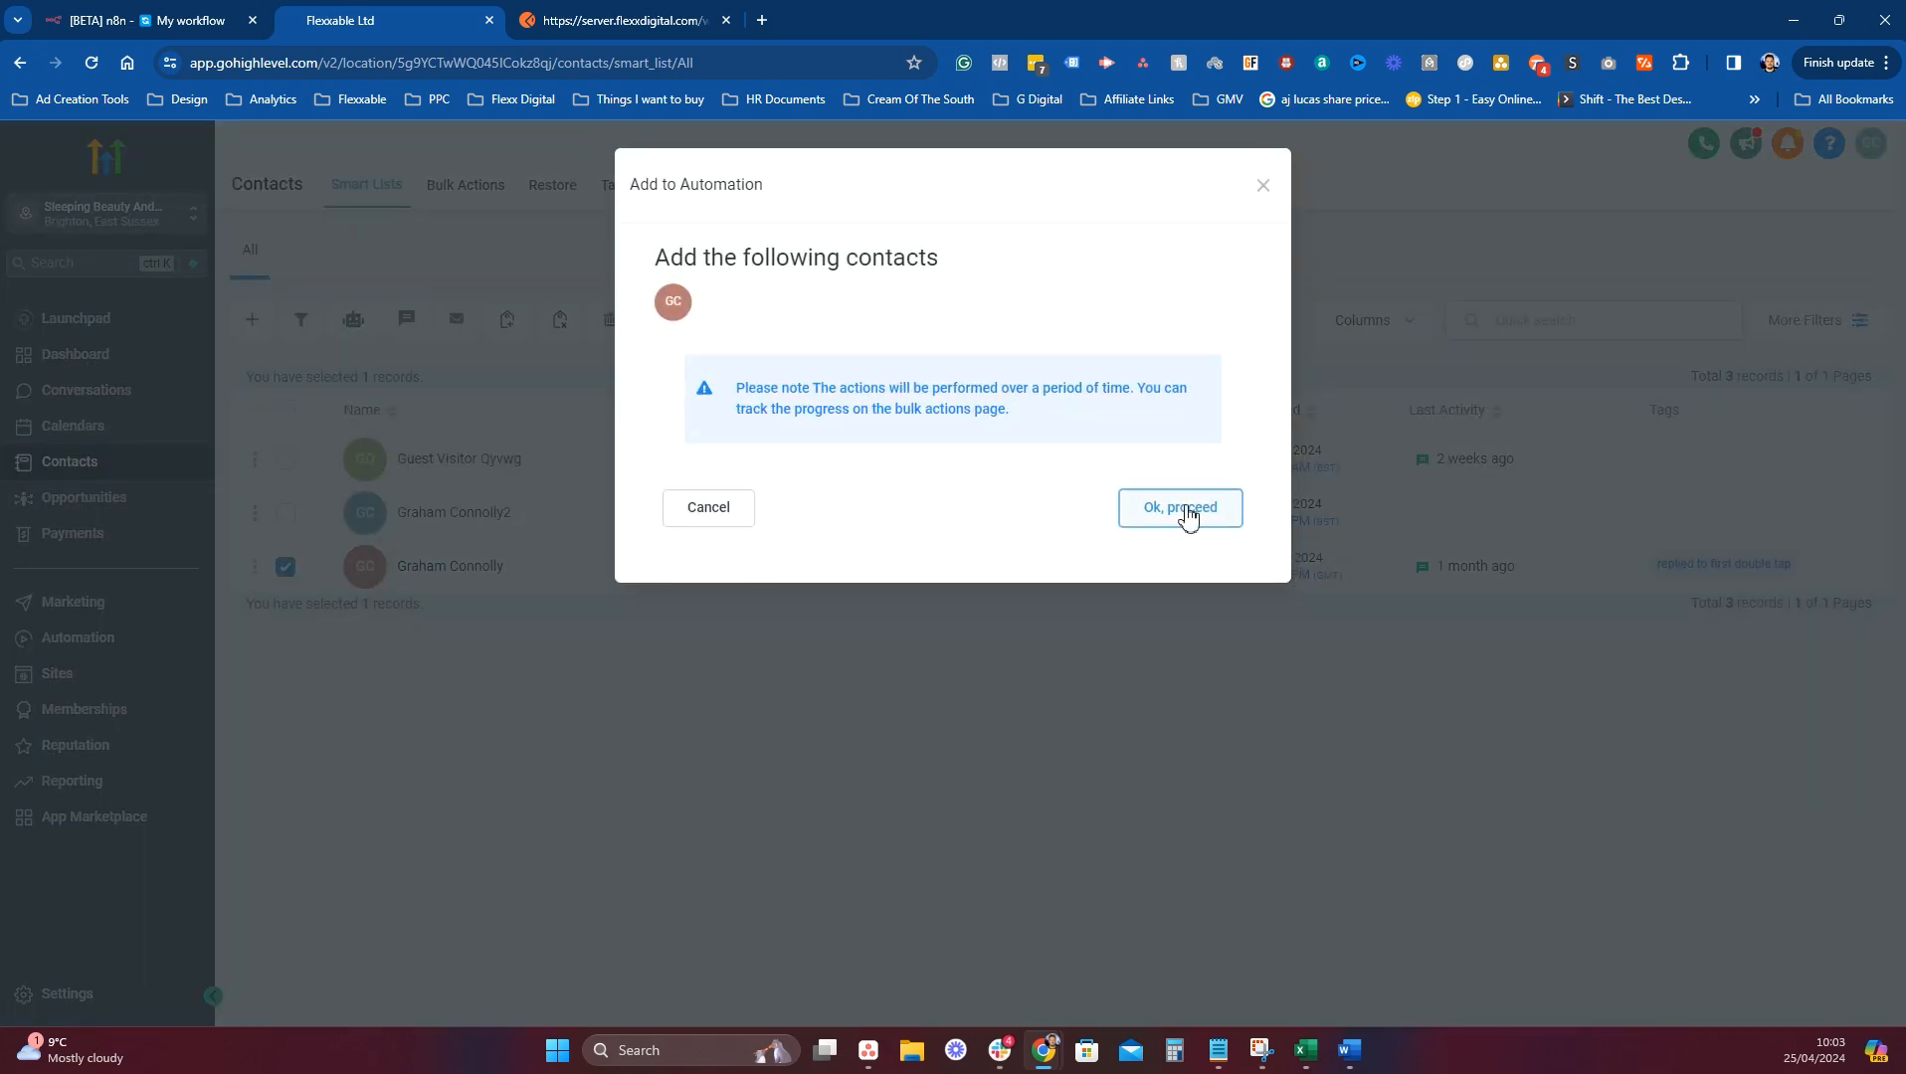
Add the selected contact to the Test N8N automation, then check n8n's run result.
left_click(1182, 509)
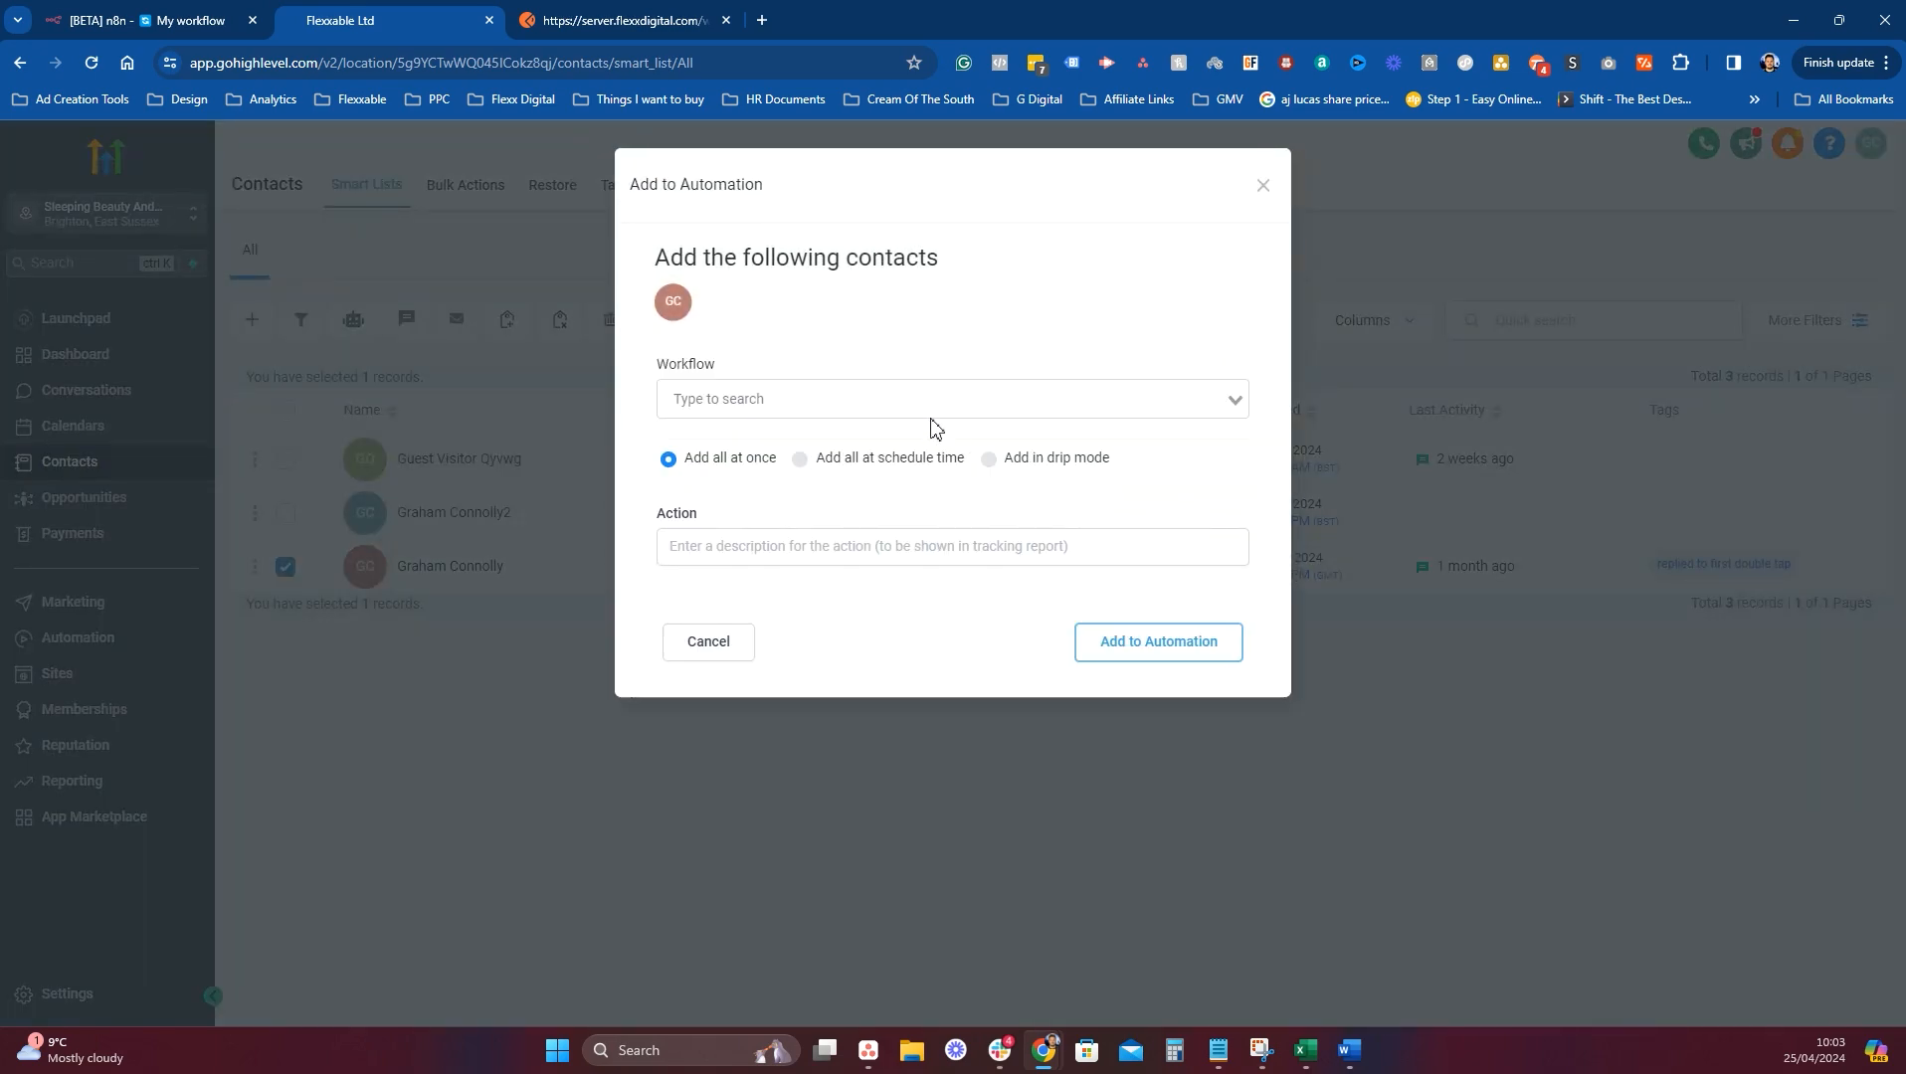
left_click(933, 409)
left_click(768, 641)
left_click(716, 545)
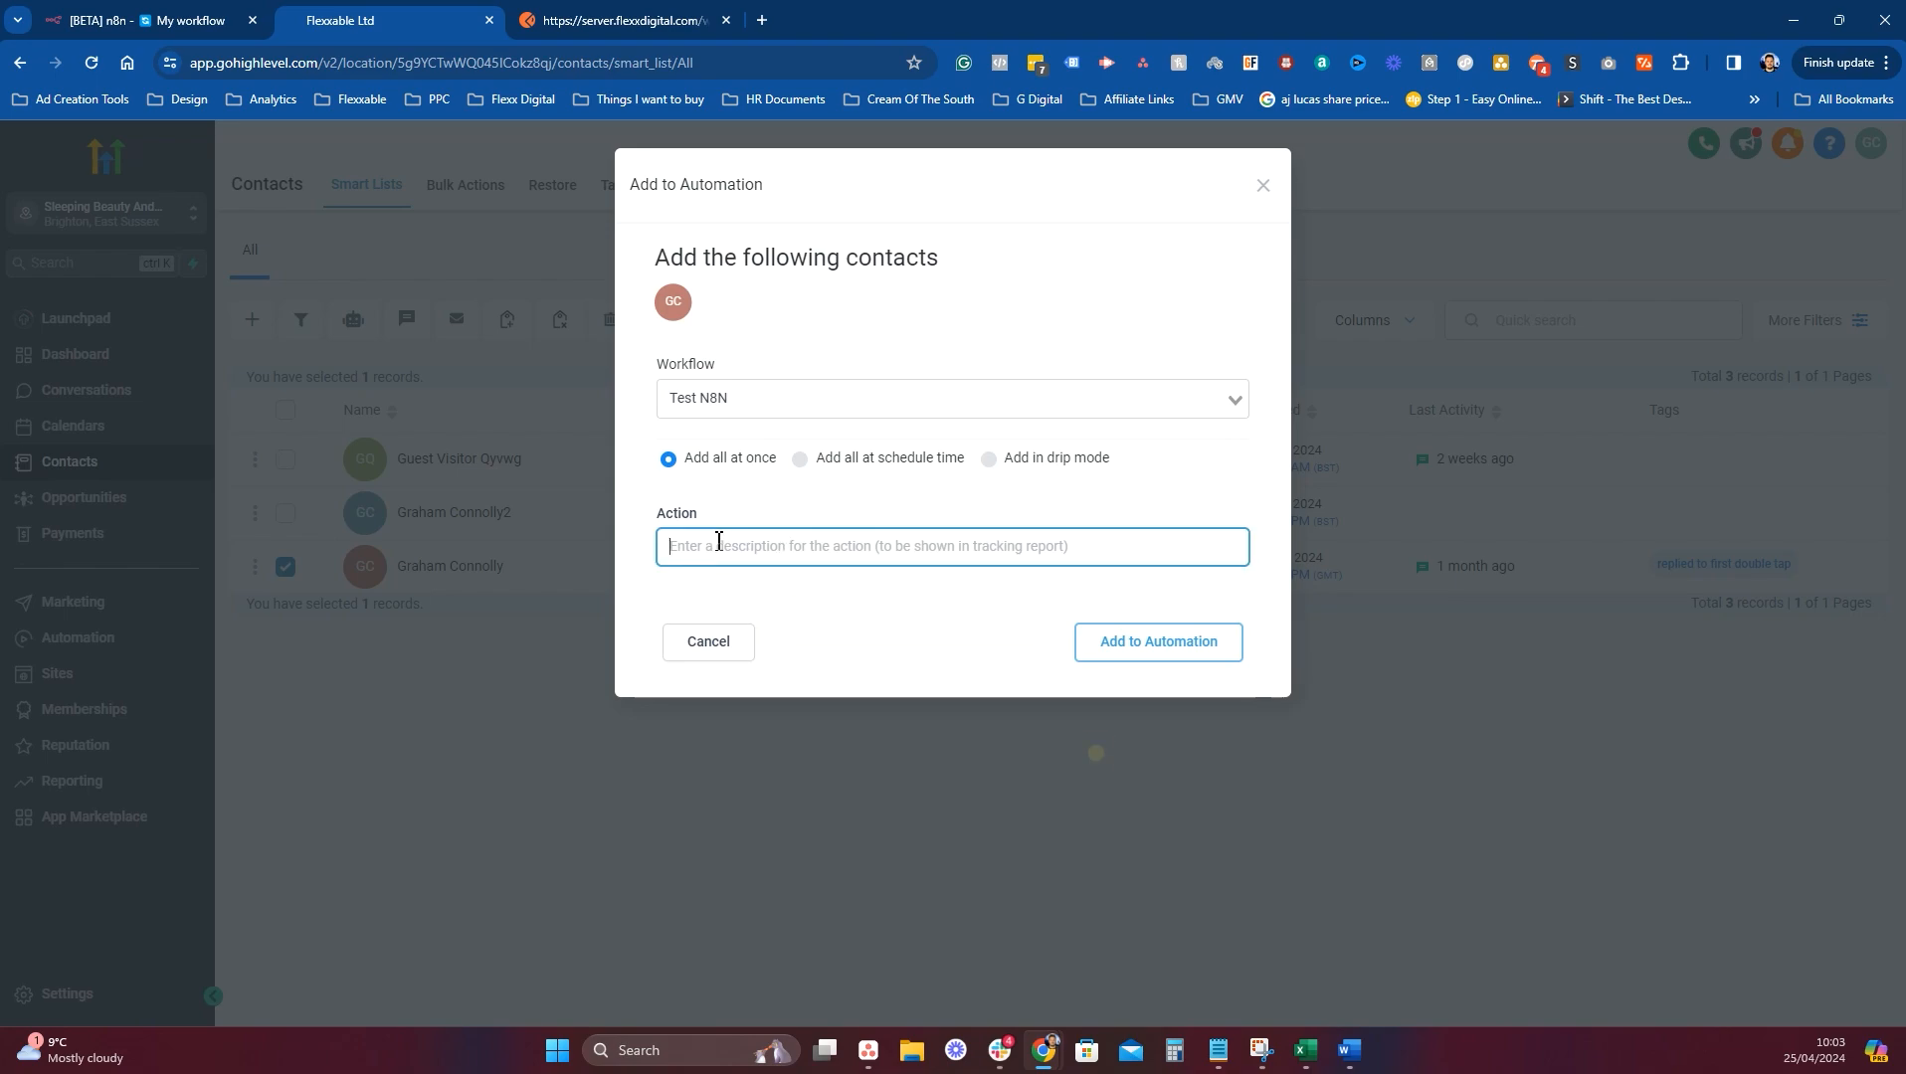
left_click(771, 776)
left_click(1158, 641)
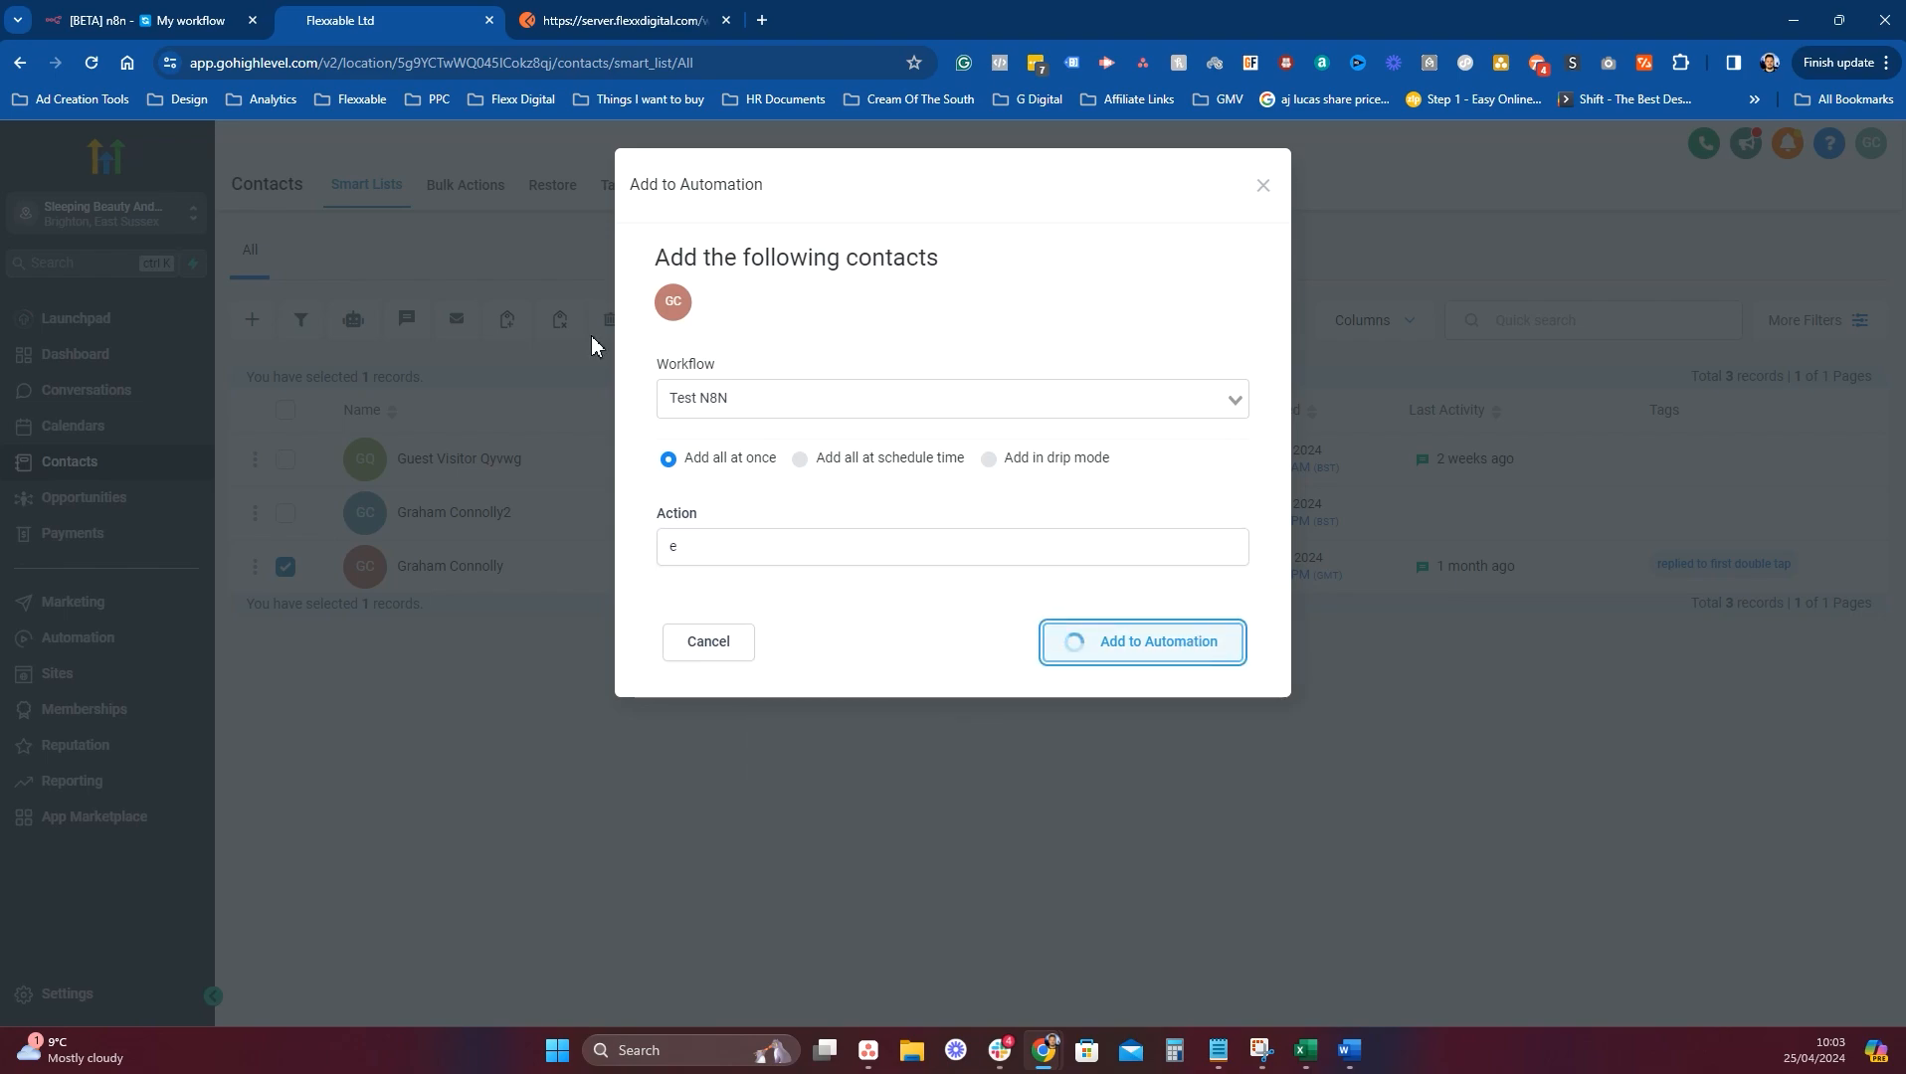
left_click(164, 20)
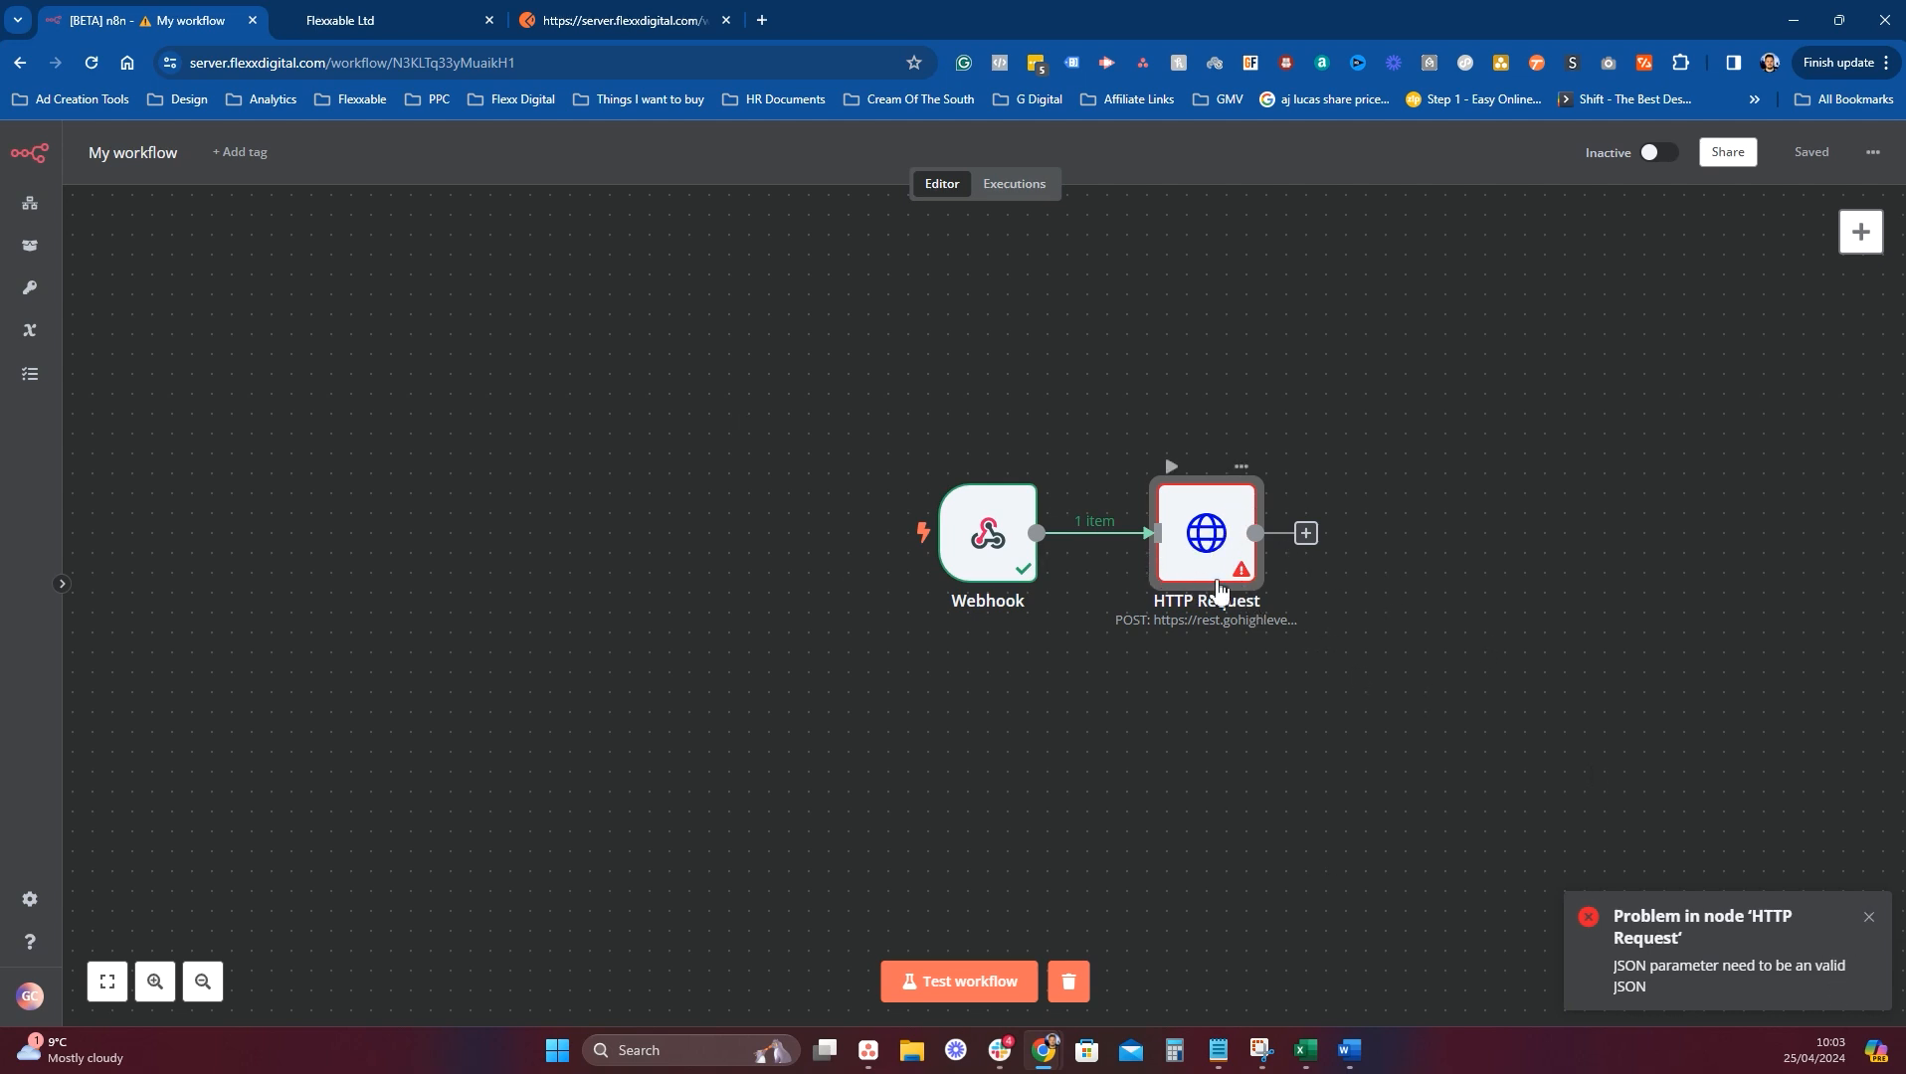
Open the failing HTTP Request node, expand the invalid-JSON error details, and open the JSON body expression.
left_click(1242, 466)
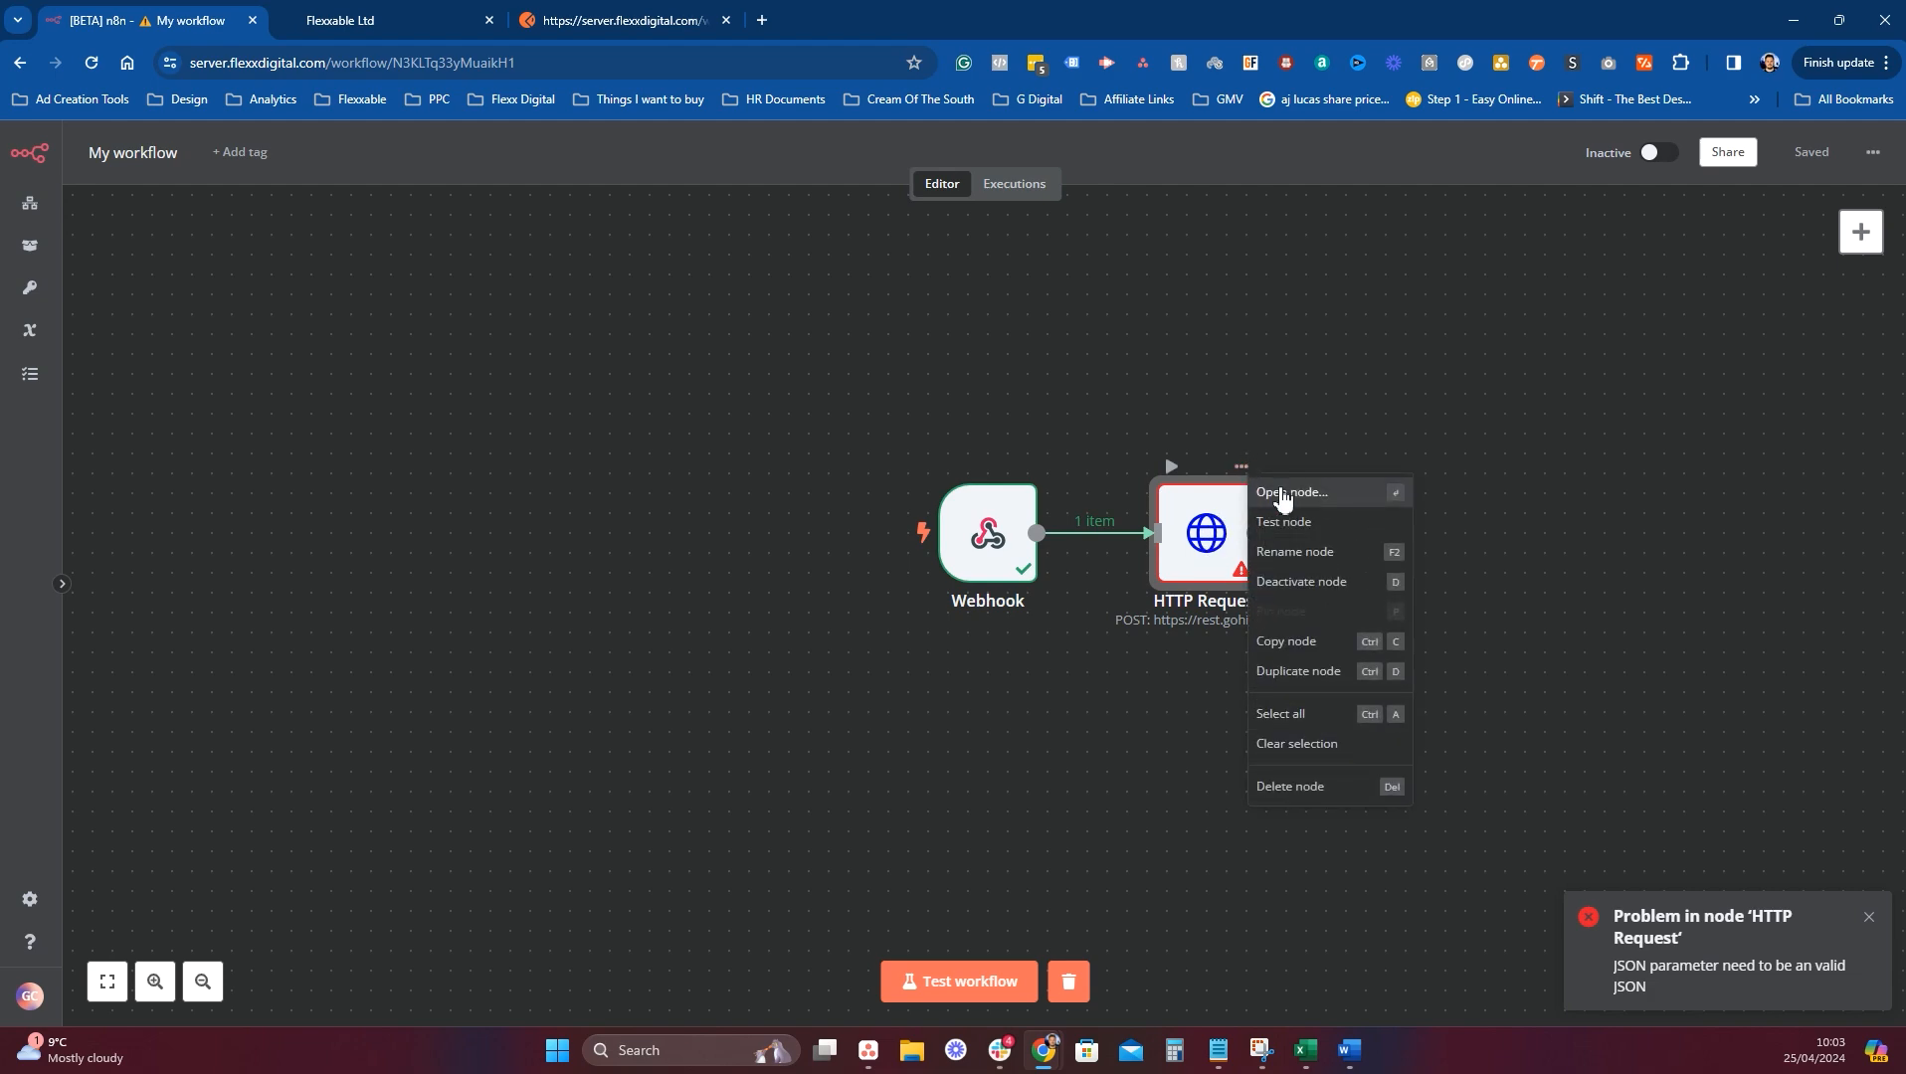
key("Return")
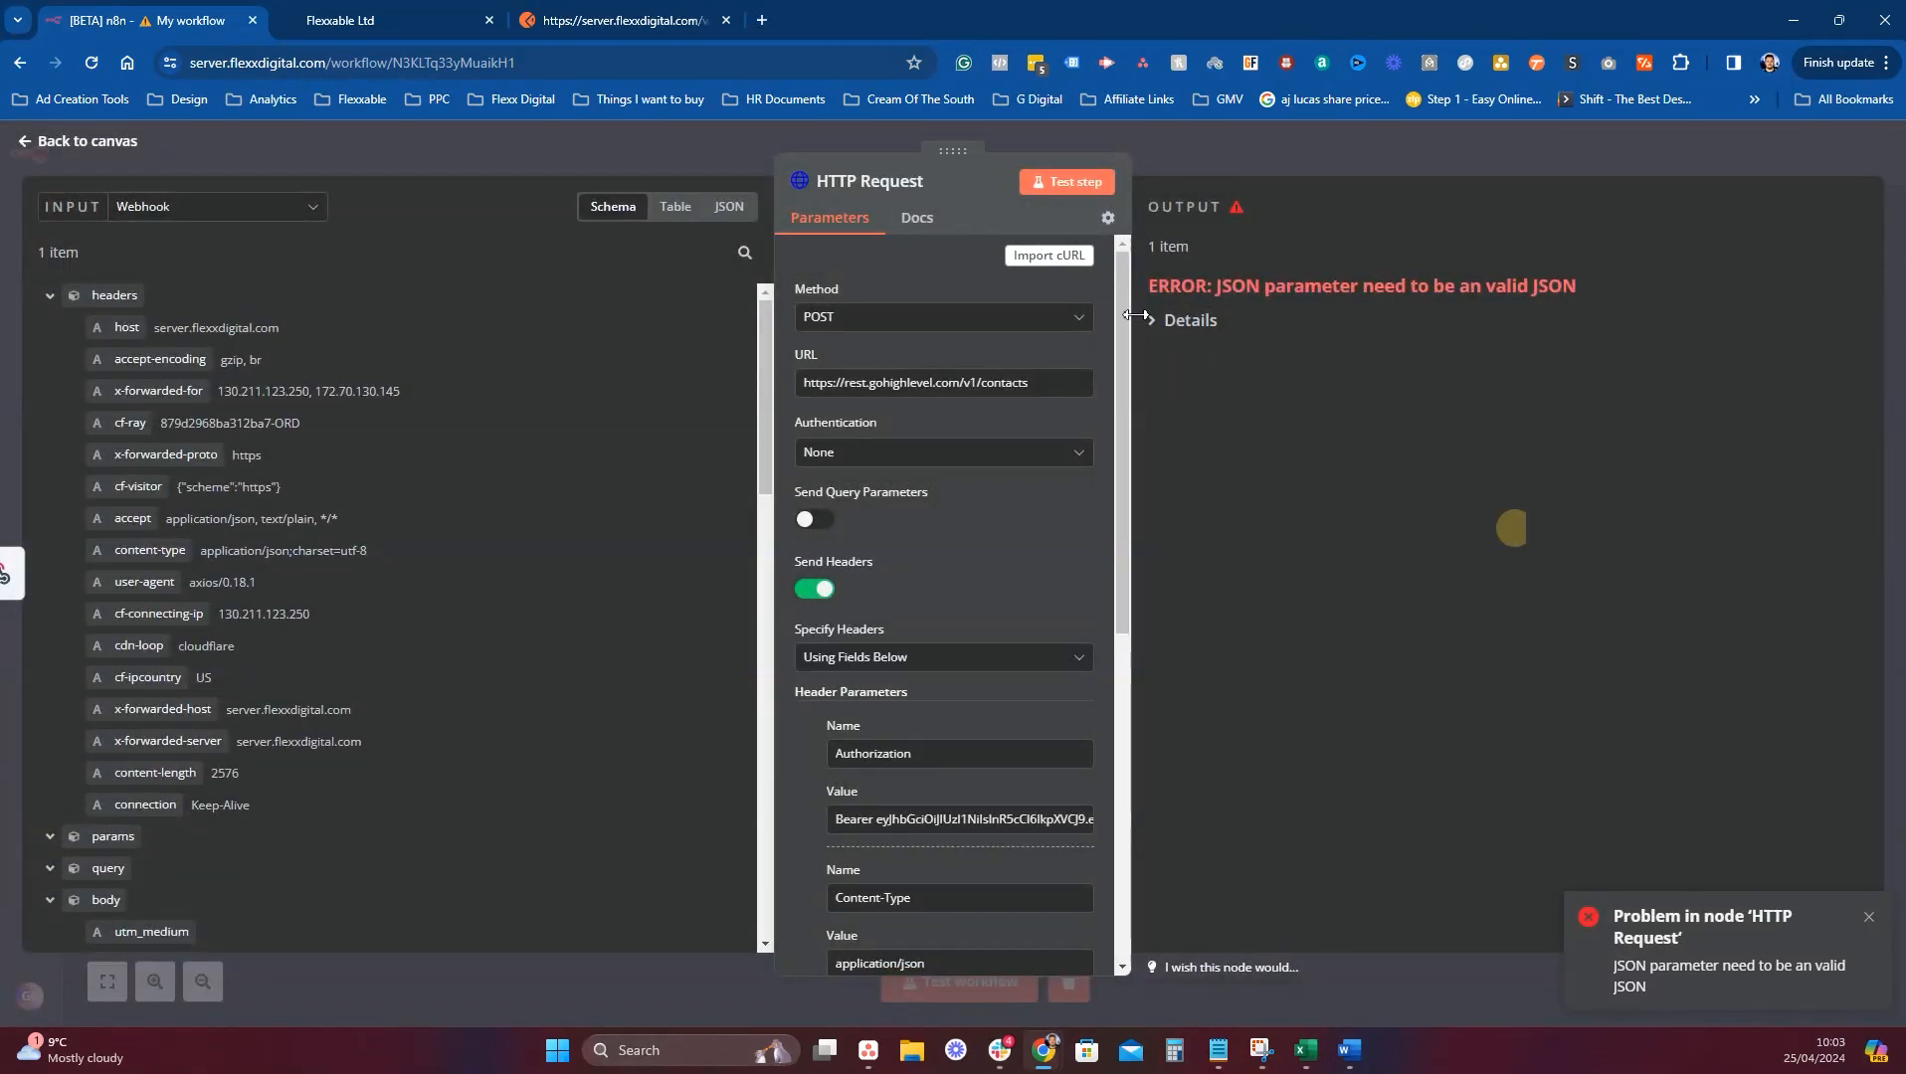
left_click(1166, 322)
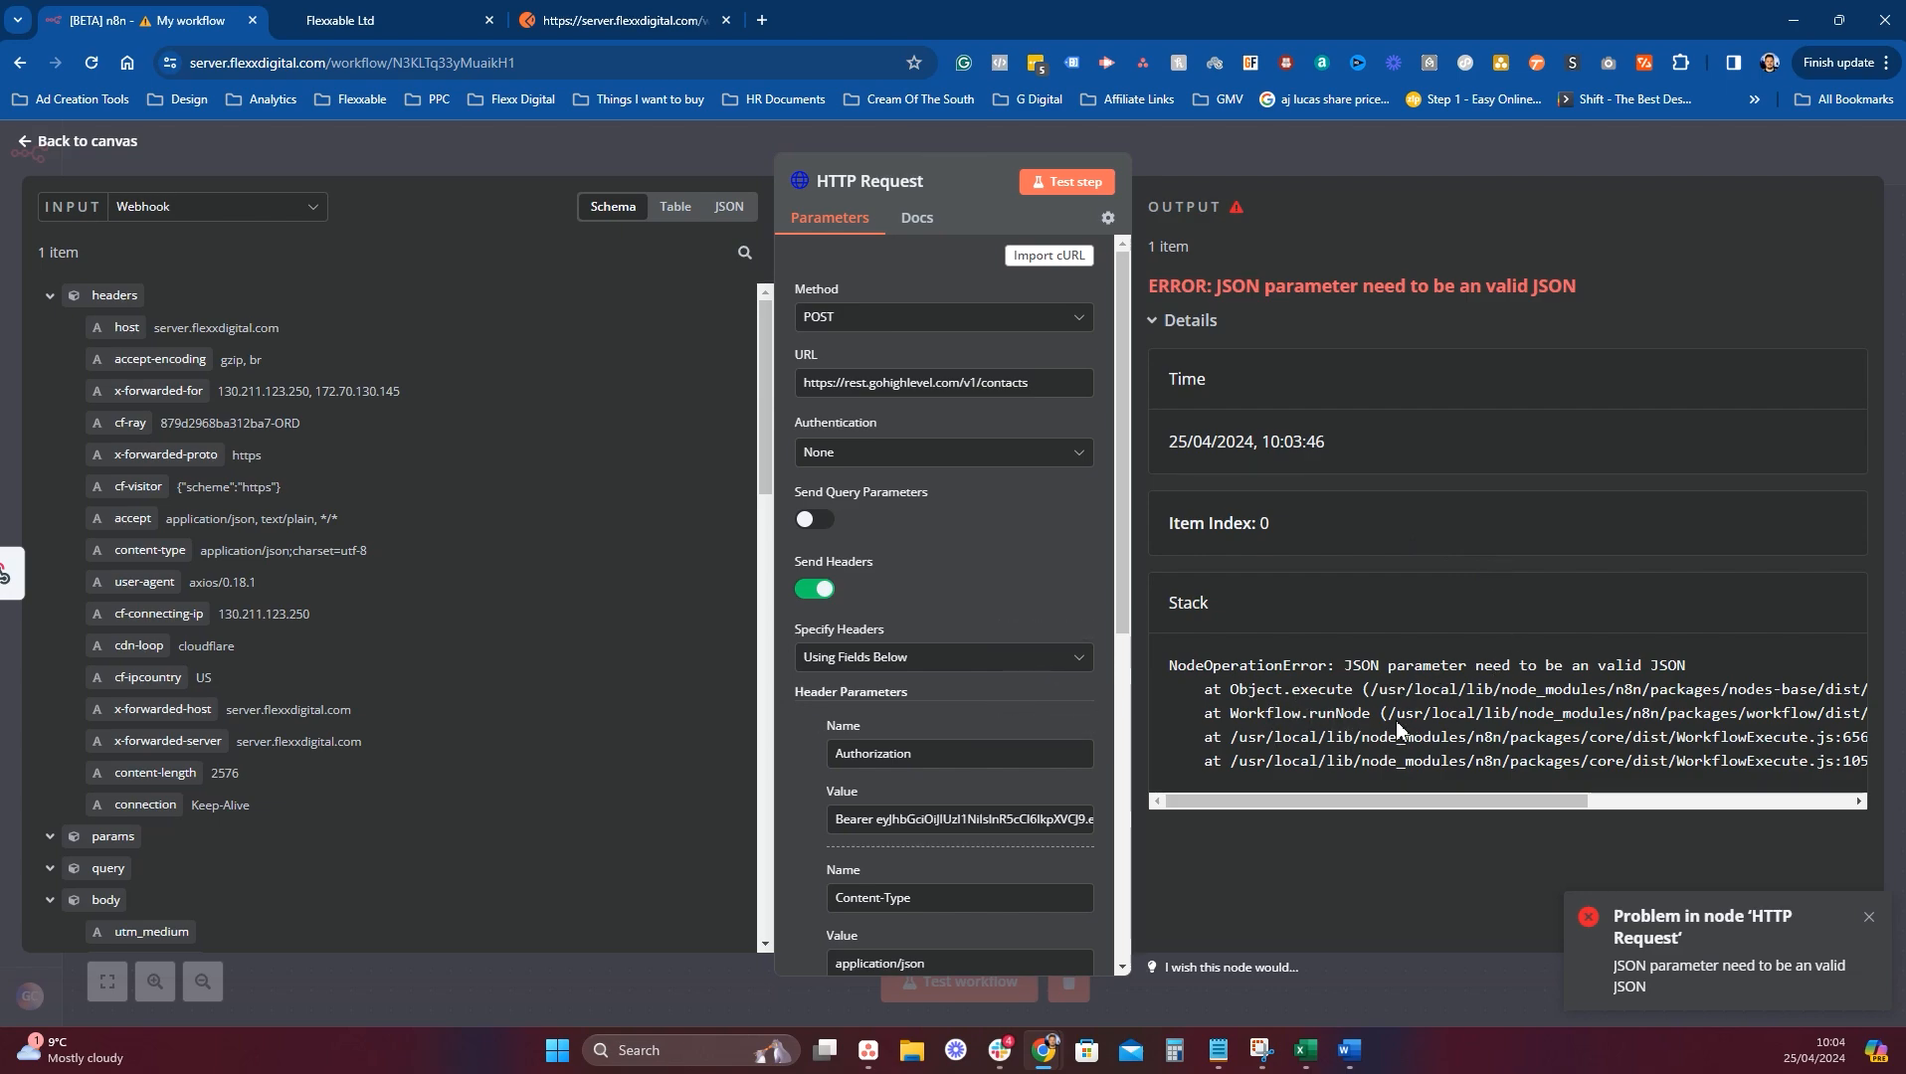
scroll(1492, 712, "right", 5)
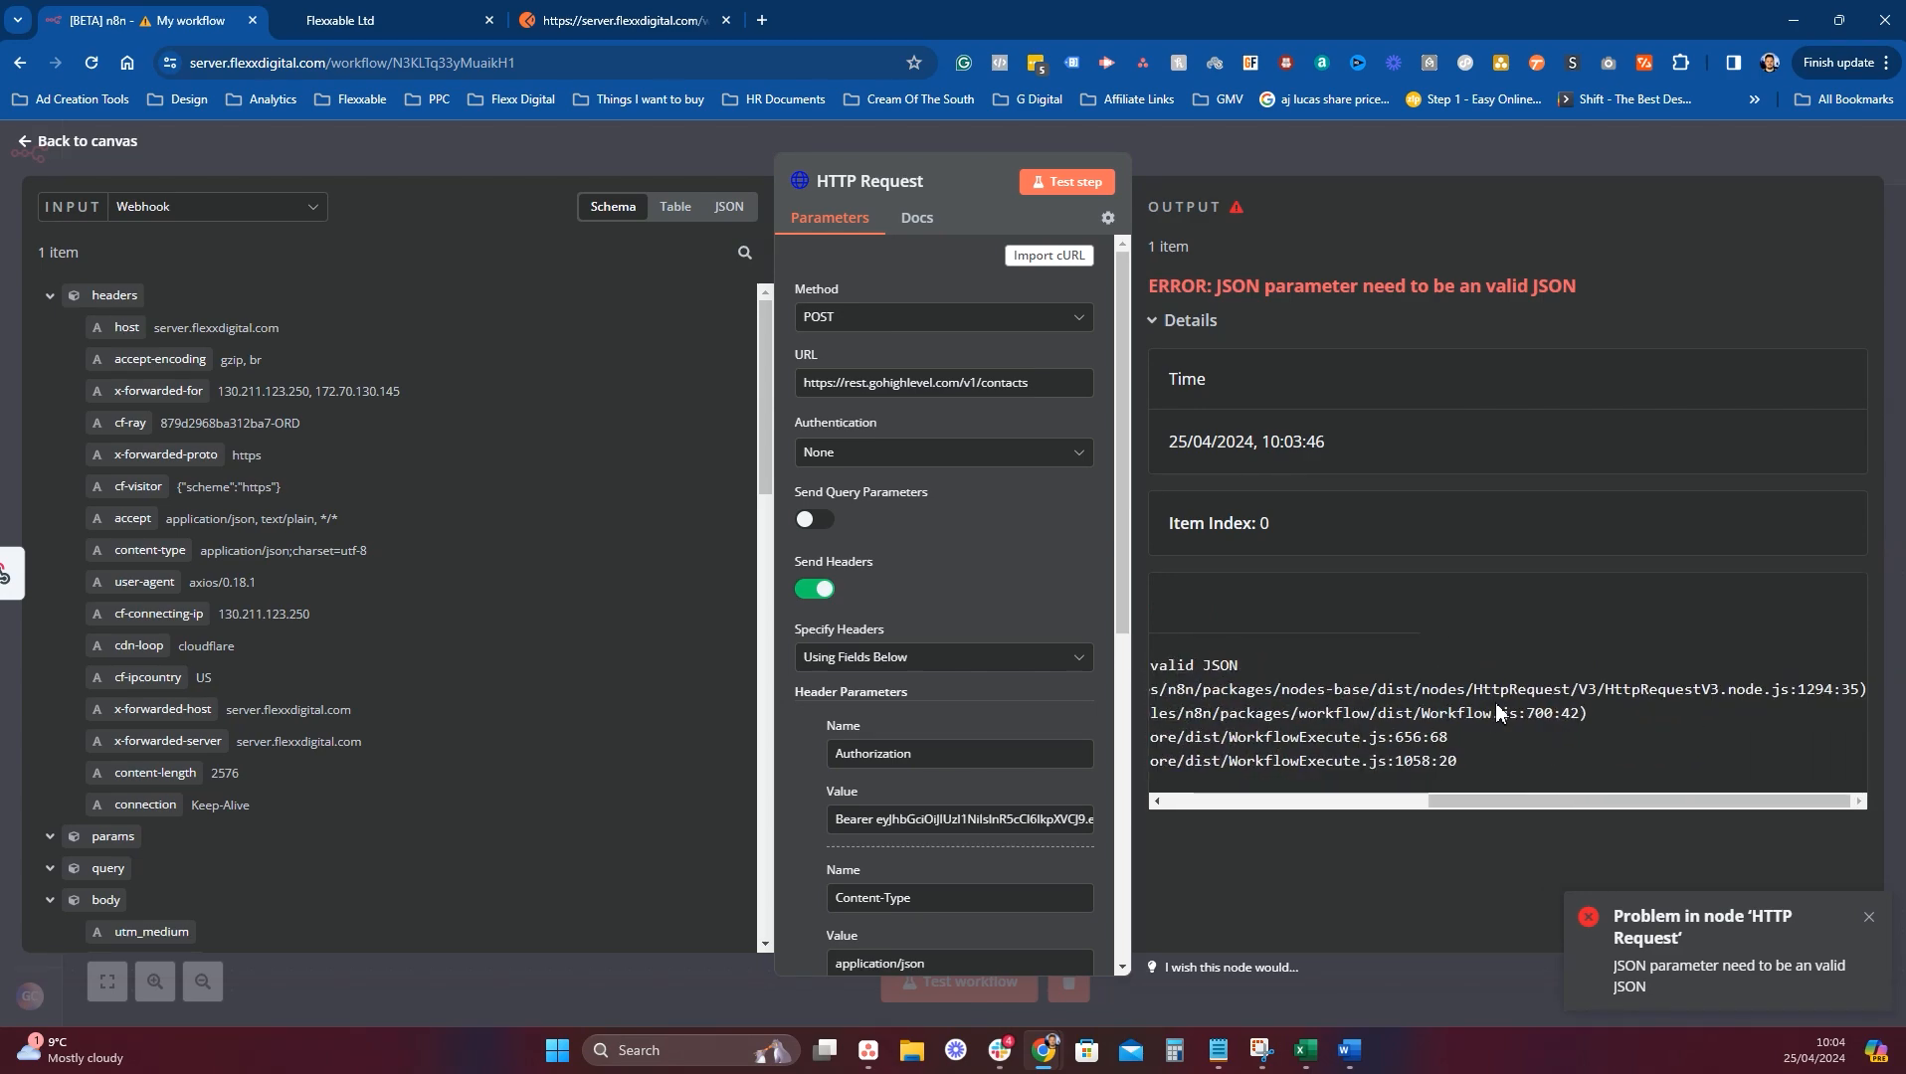
scroll(1499, 712, "left", 5)
scroll(922, 689, "down", 3)
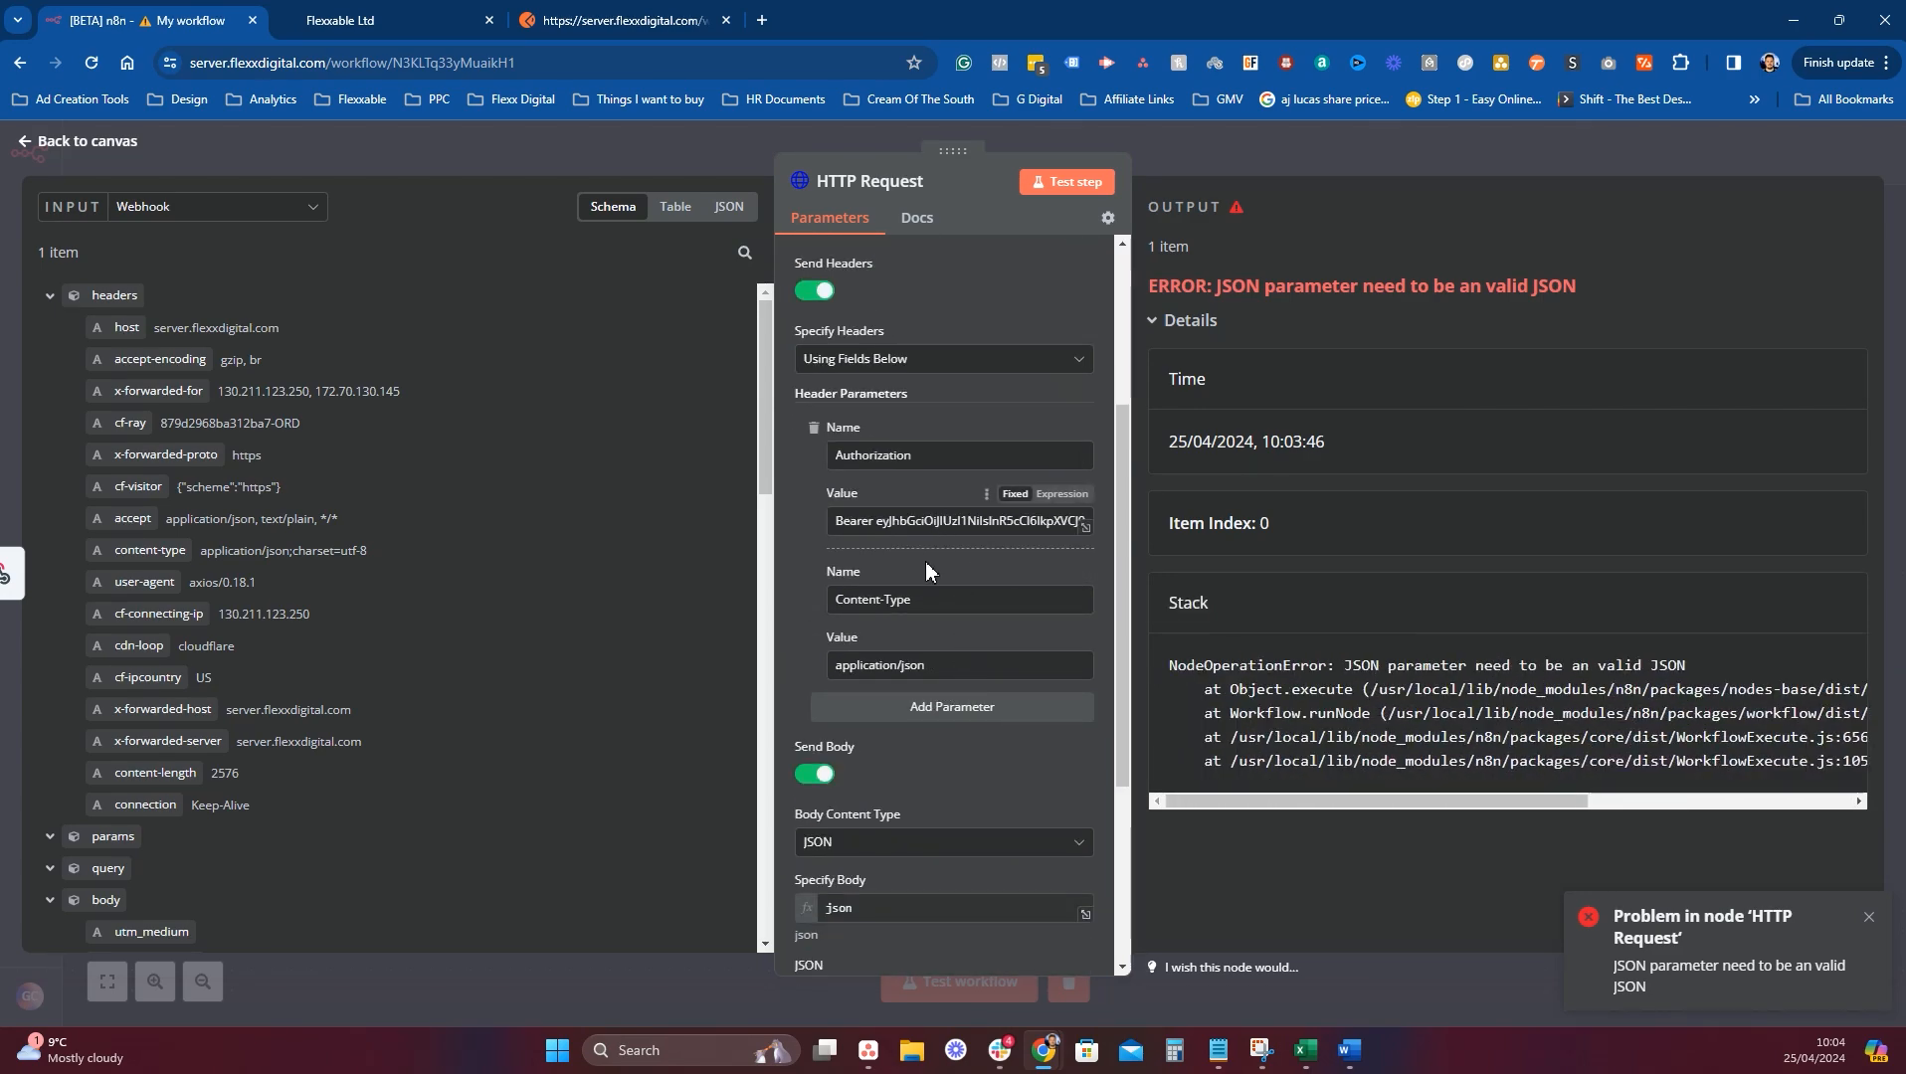
scroll(940, 636, "down", 4)
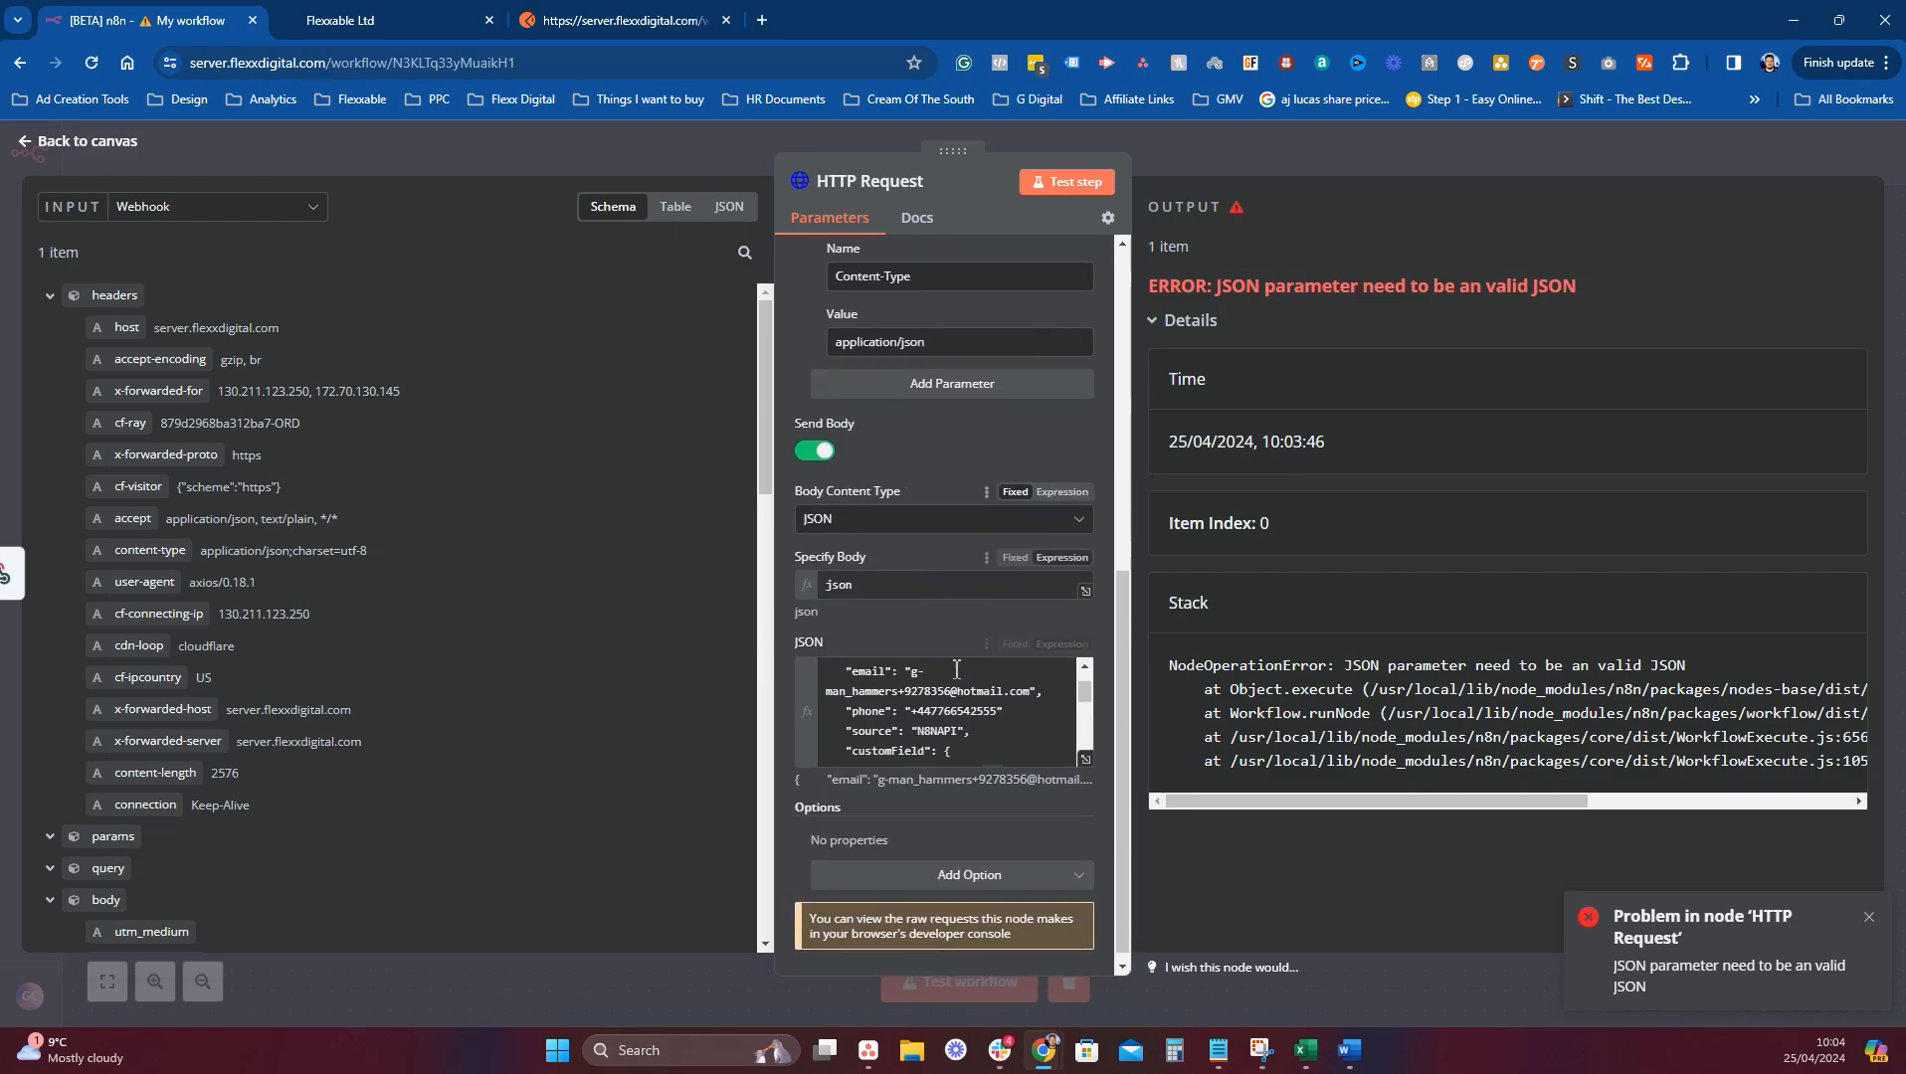
left_click(1085, 759)
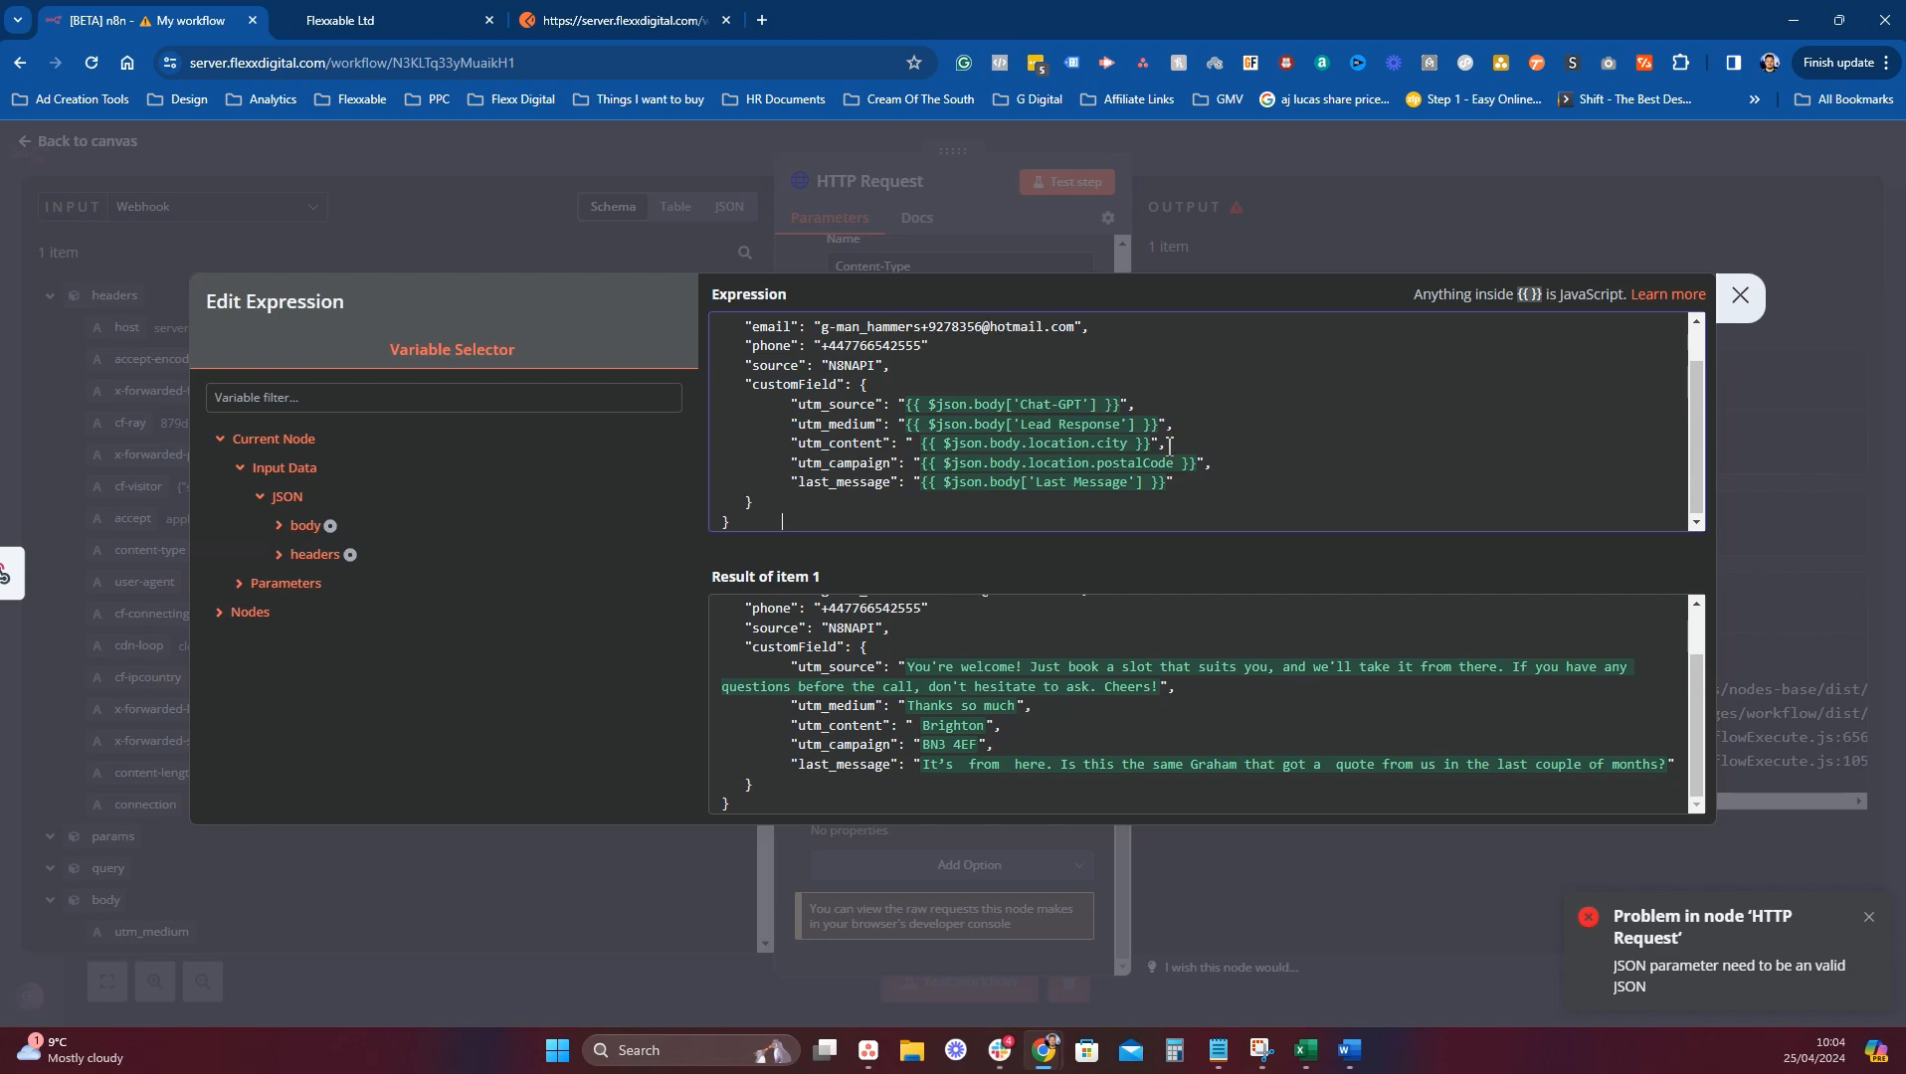
Paste a second JSON block below the existing JSON body.
scroll(1138, 456, "up", 2)
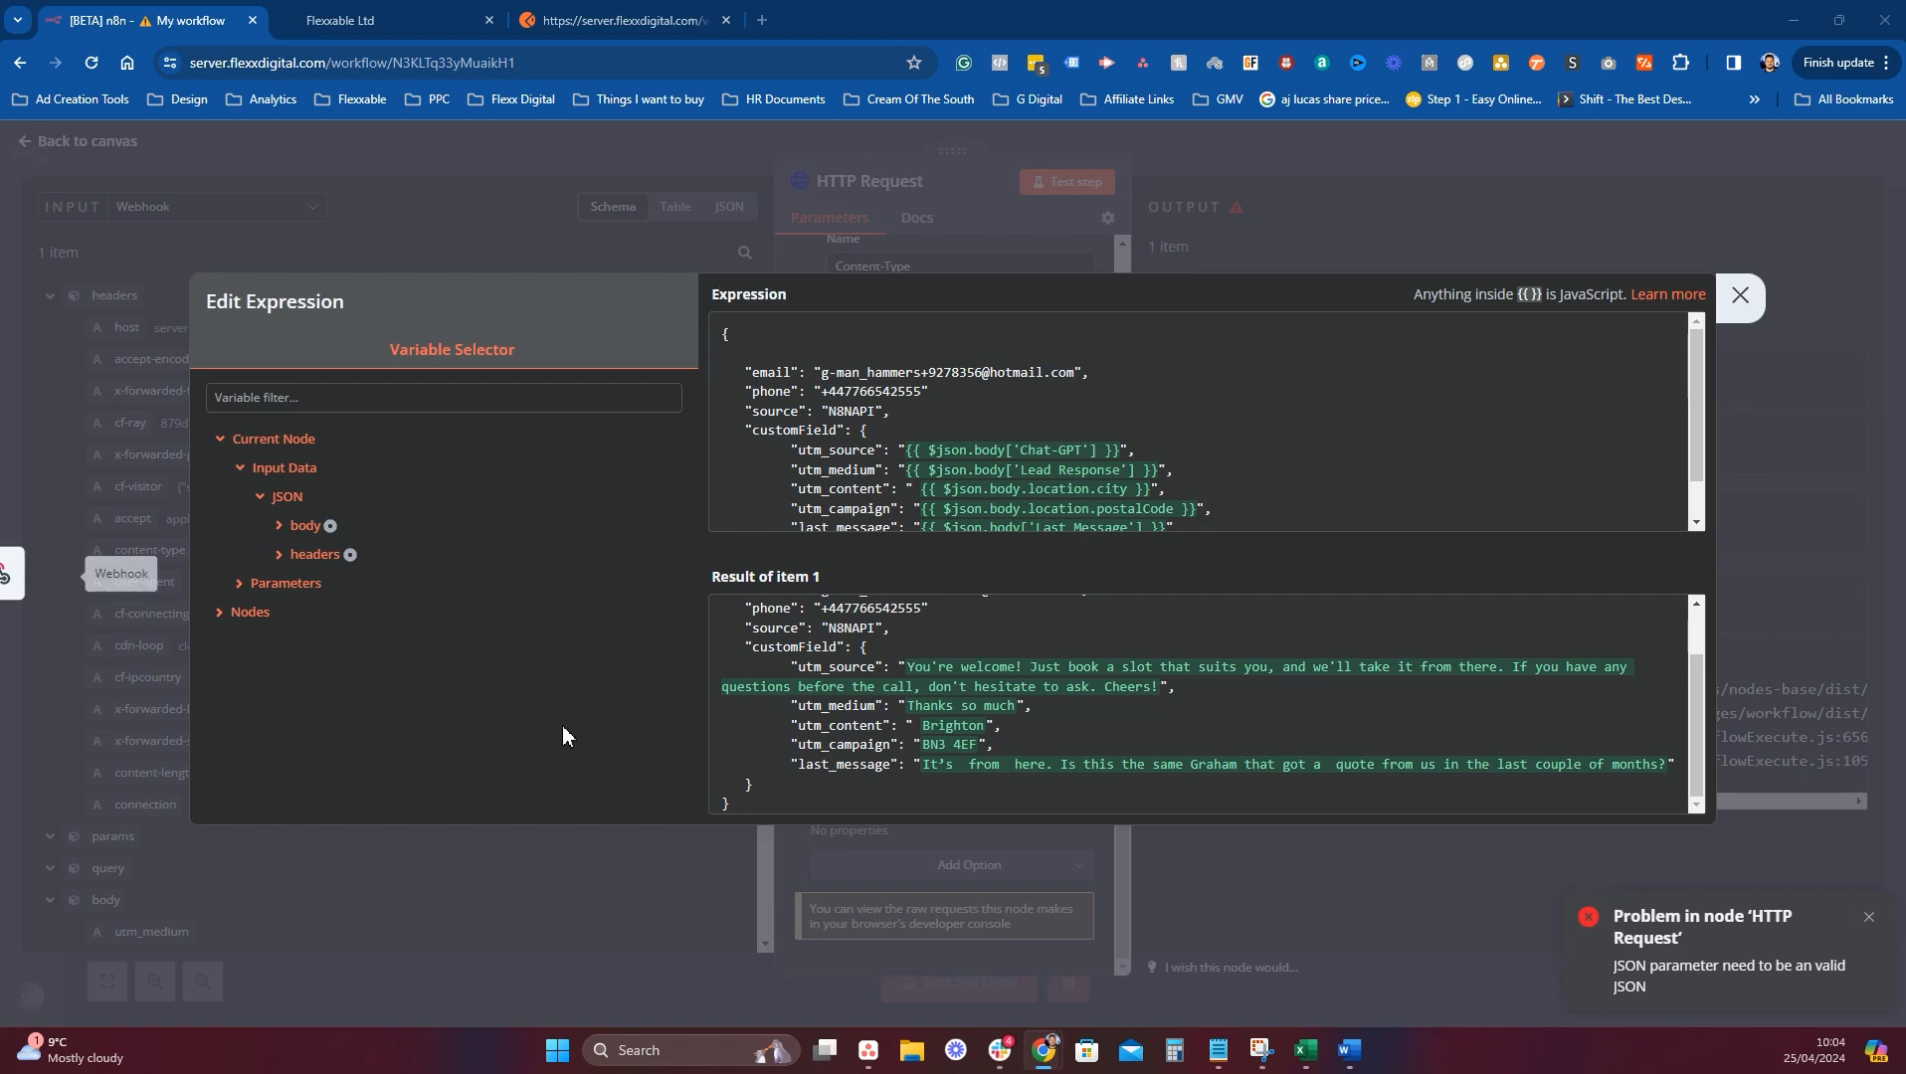
scroll(1556, 442, "down", 2)
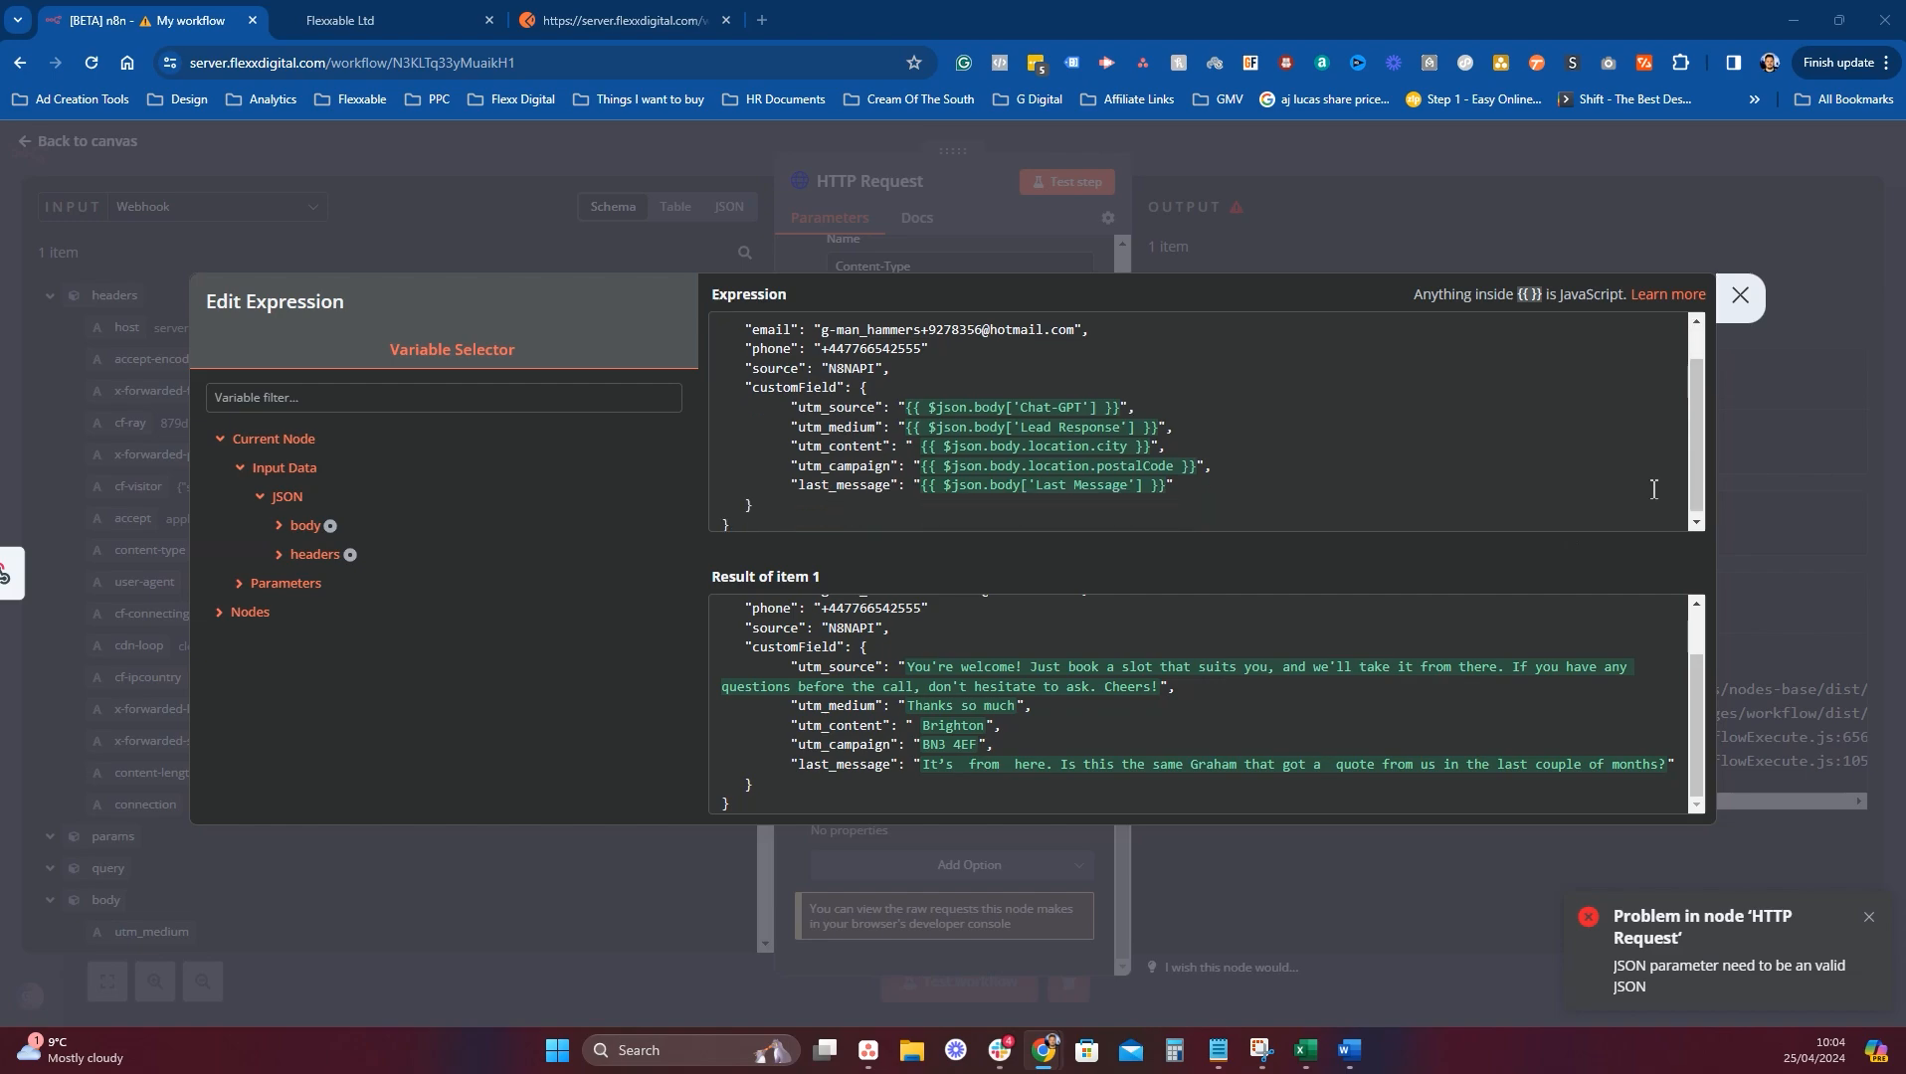
left_click(1159, 524)
key("Return")
key("Return")
key("Return")
key("Return")
key("ctrl+v")
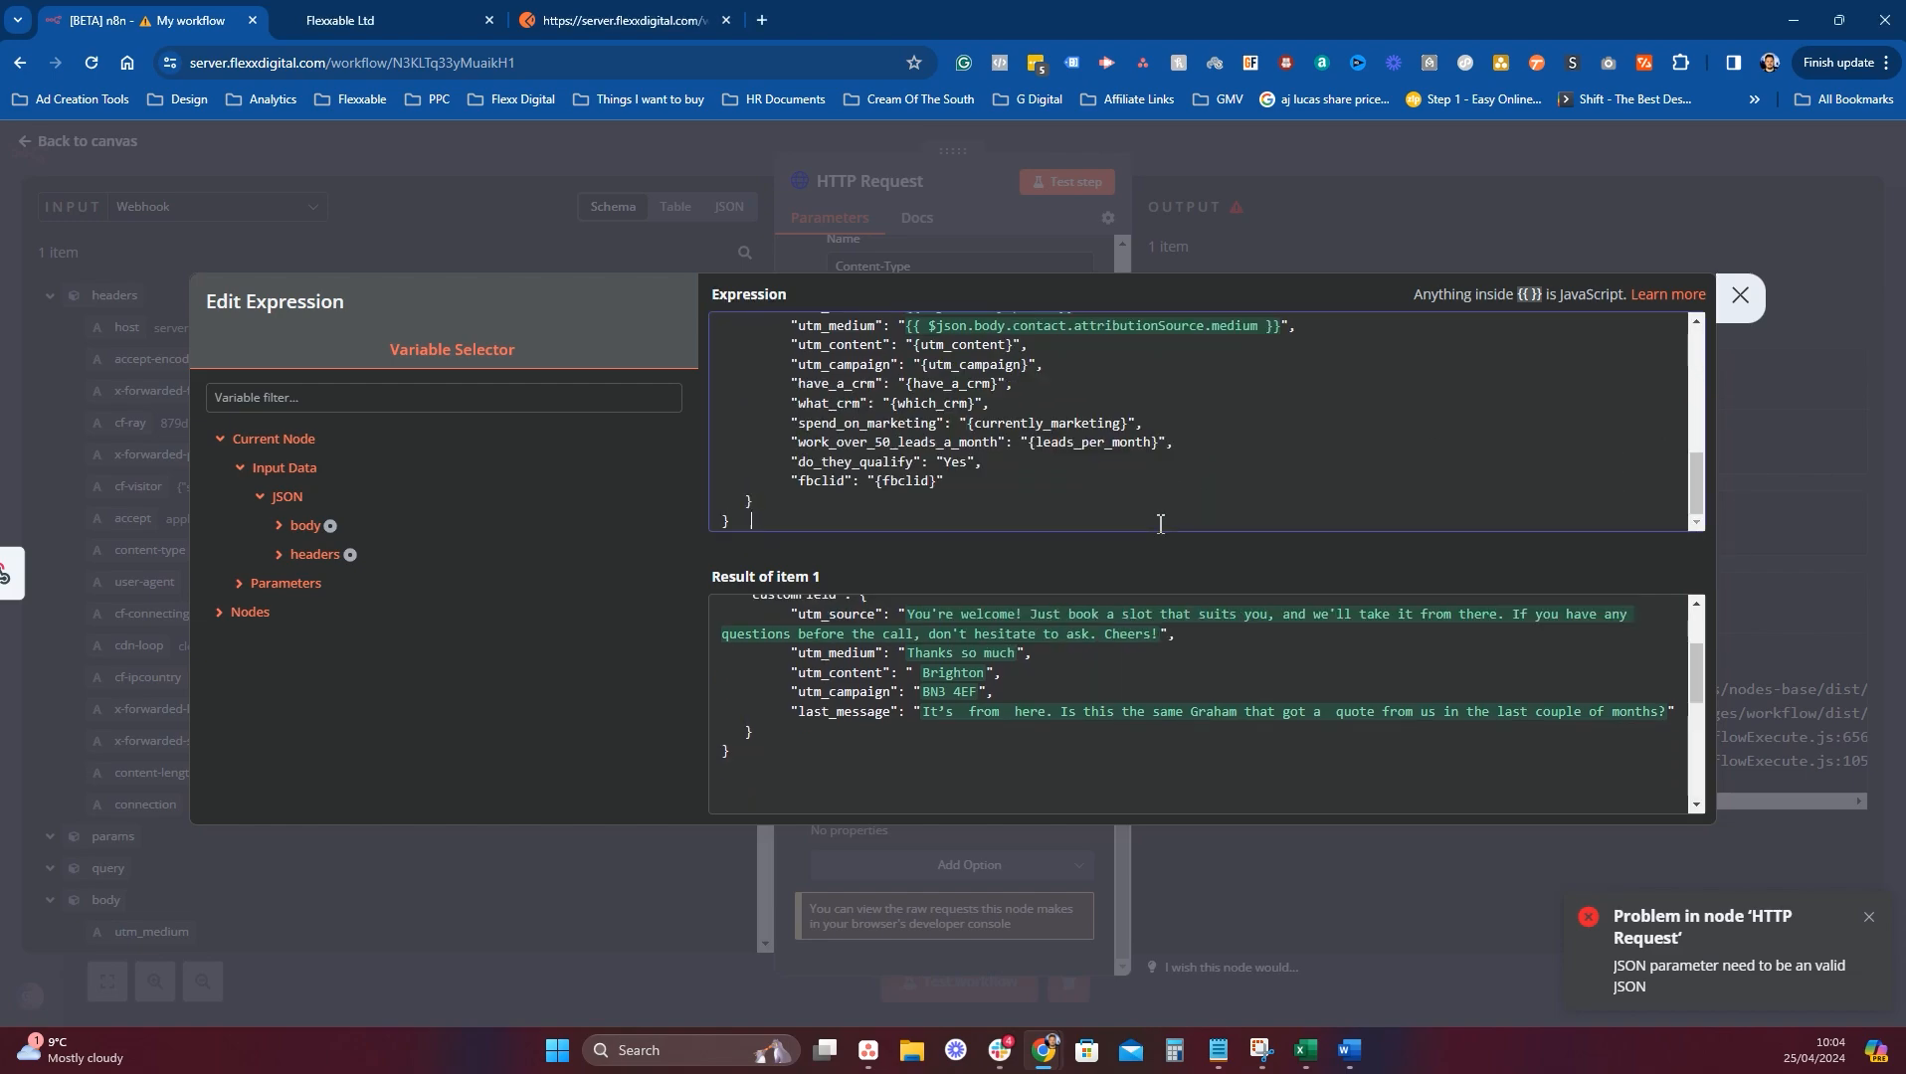
Delete the pasted block and add a comma after the phone value.
scroll(996, 491, "up", 3)
scroll(995, 491, "down", 3)
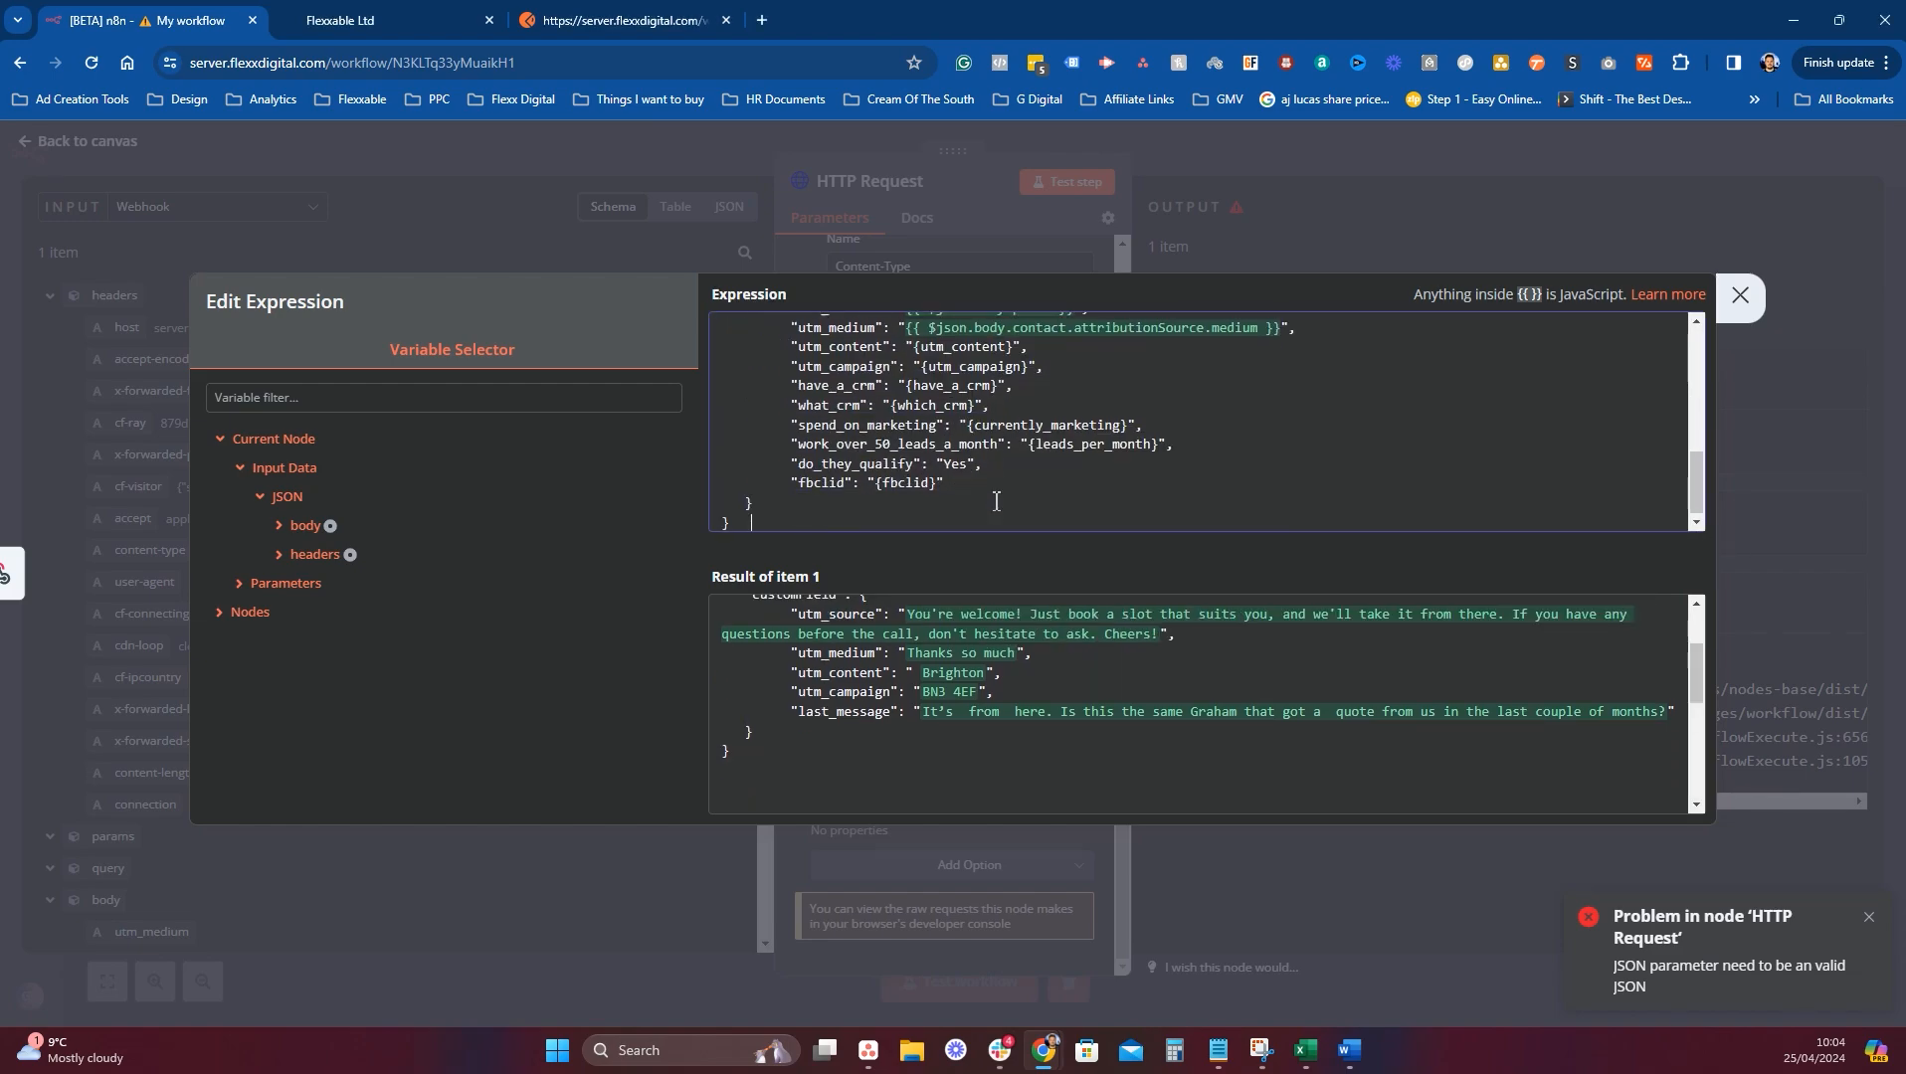
scroll(994, 489, "up", 2)
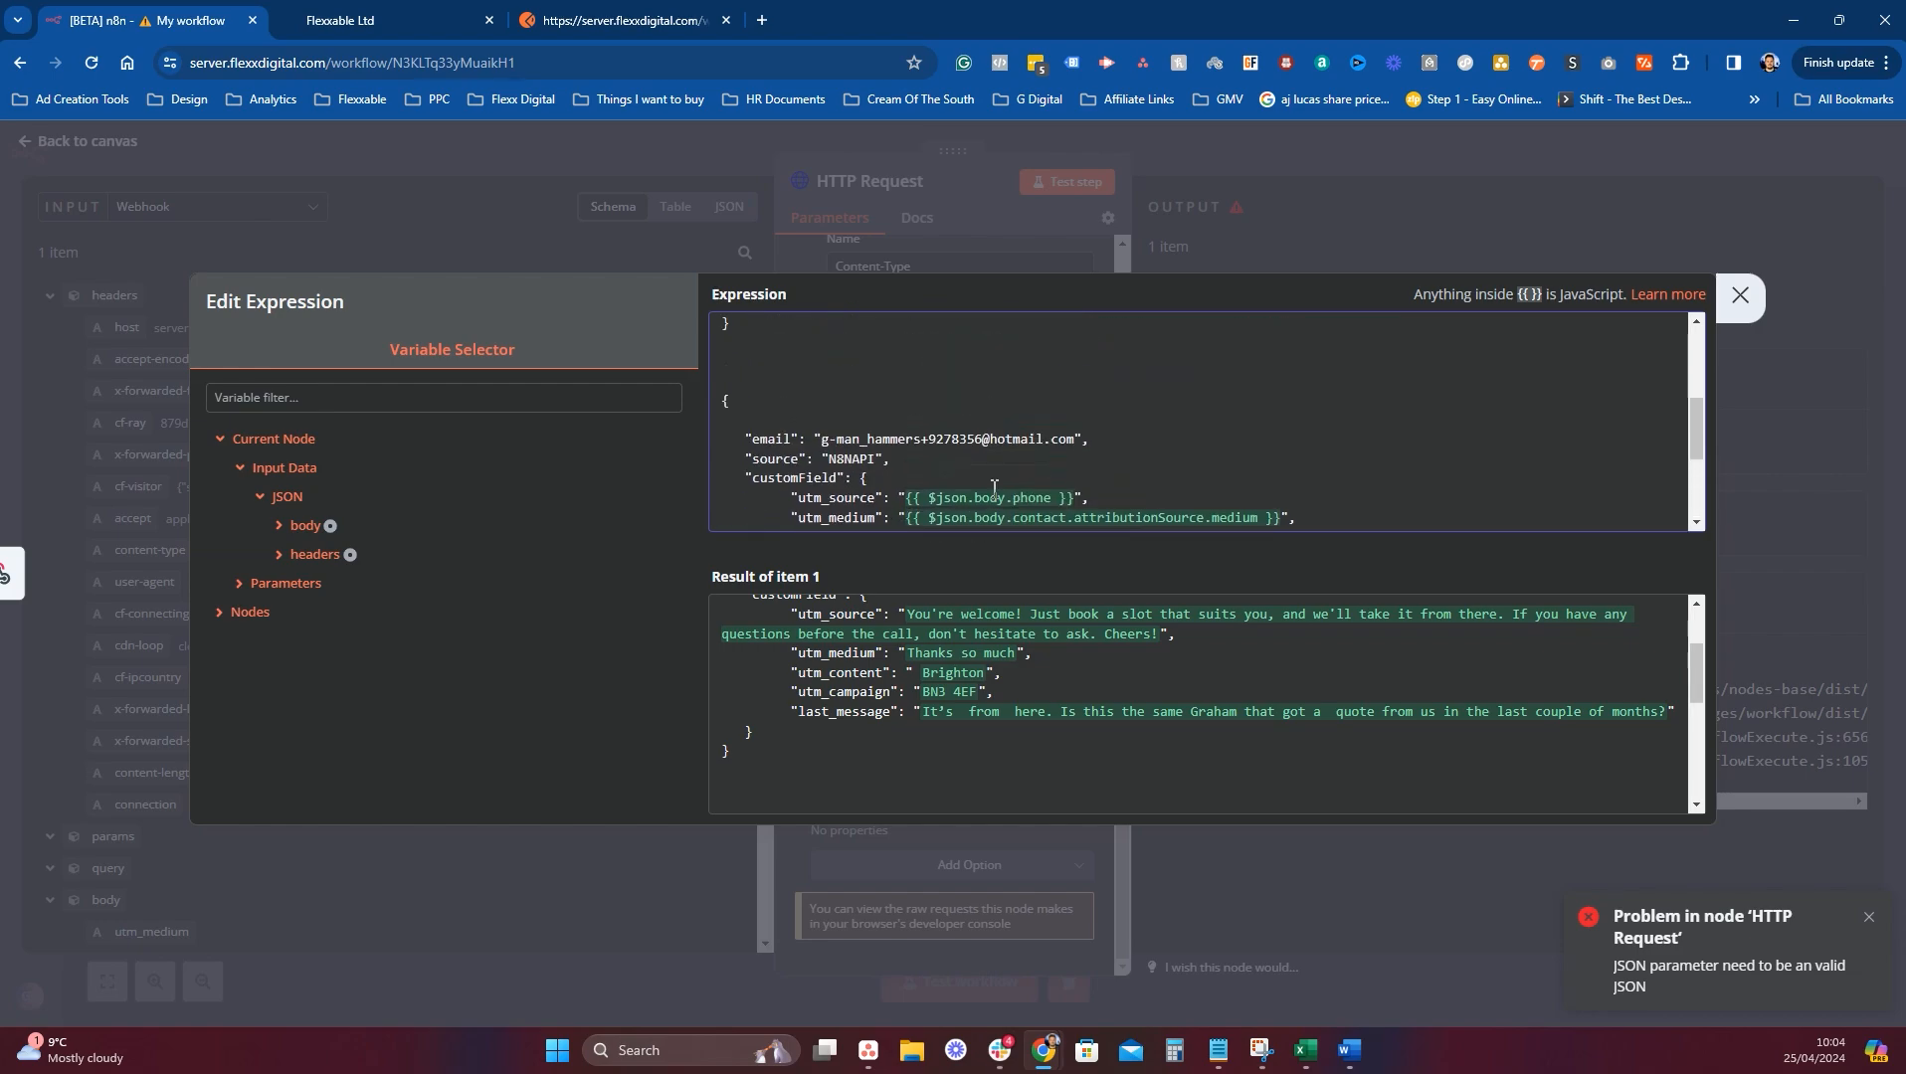
scroll(989, 488, "up", 5)
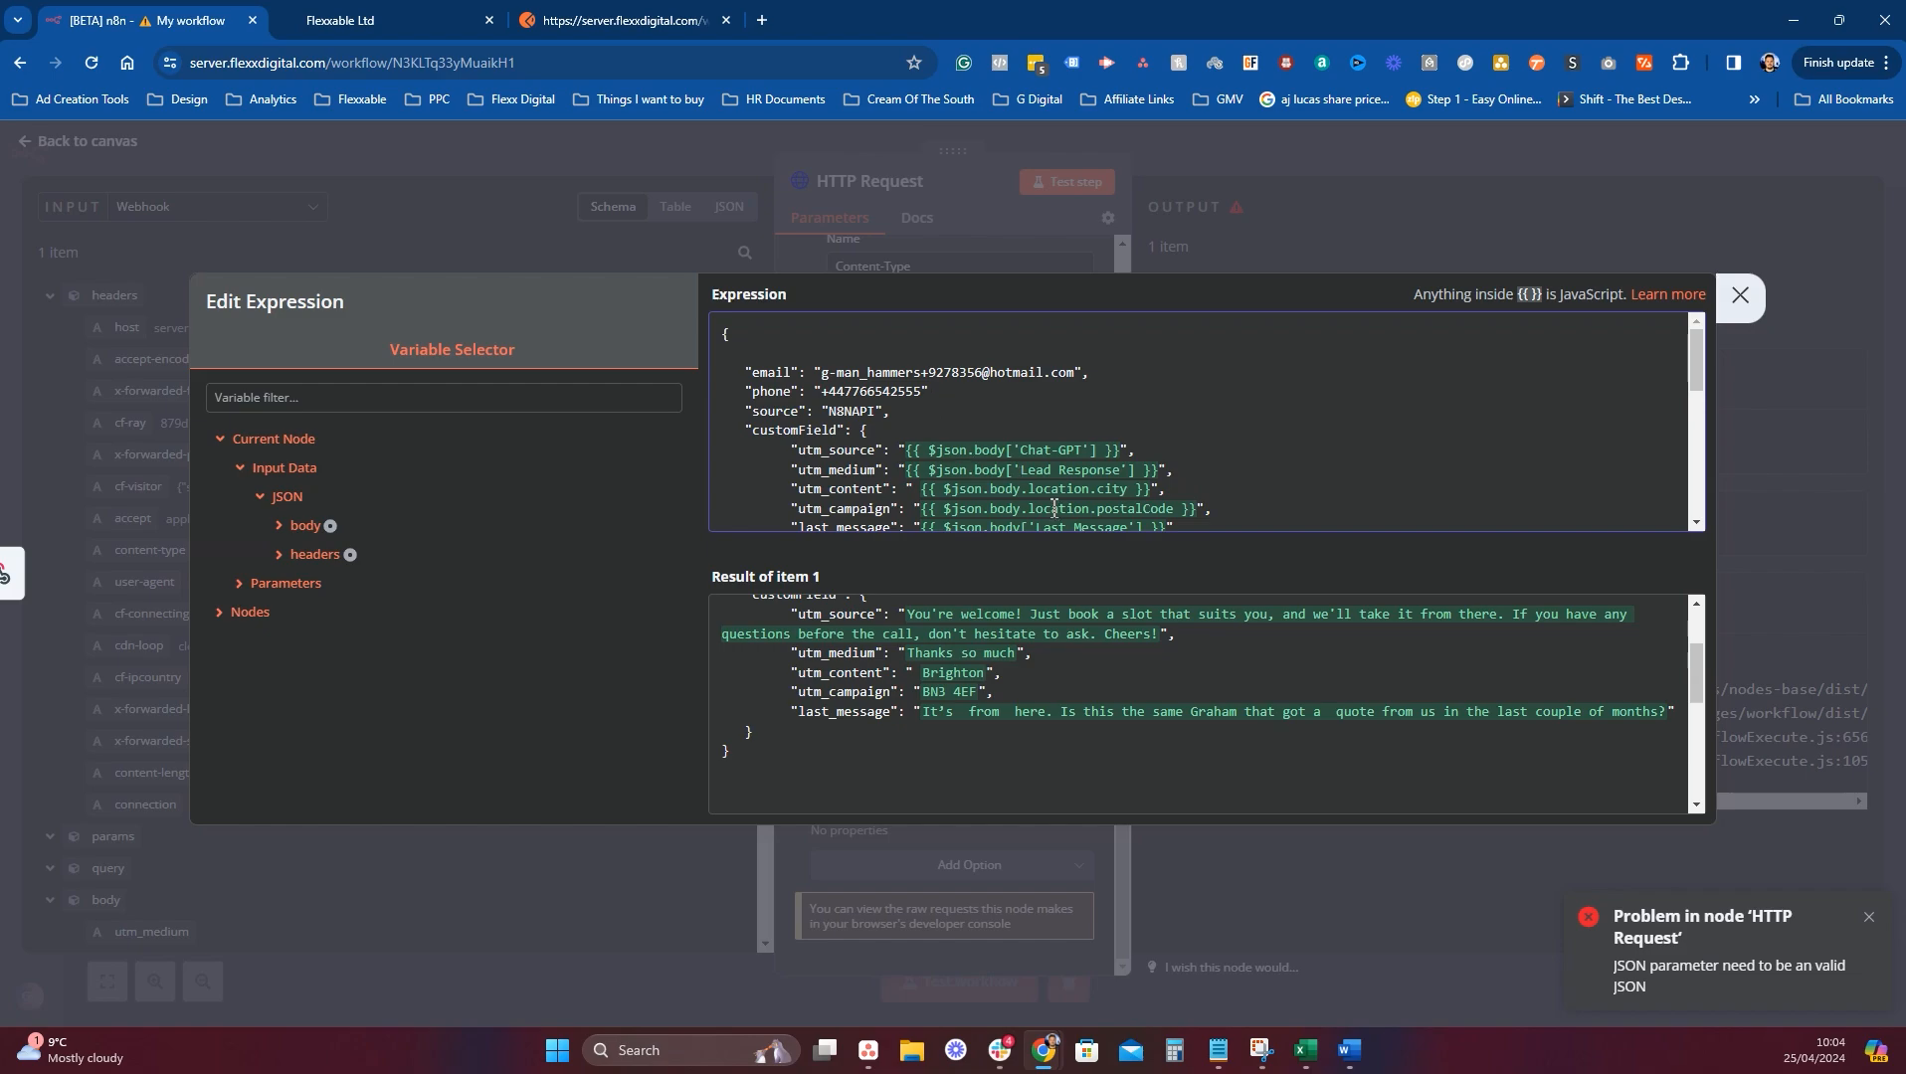
scroll(1055, 508, "down", 3)
left_click_drag(726, 347, 1114, 582)
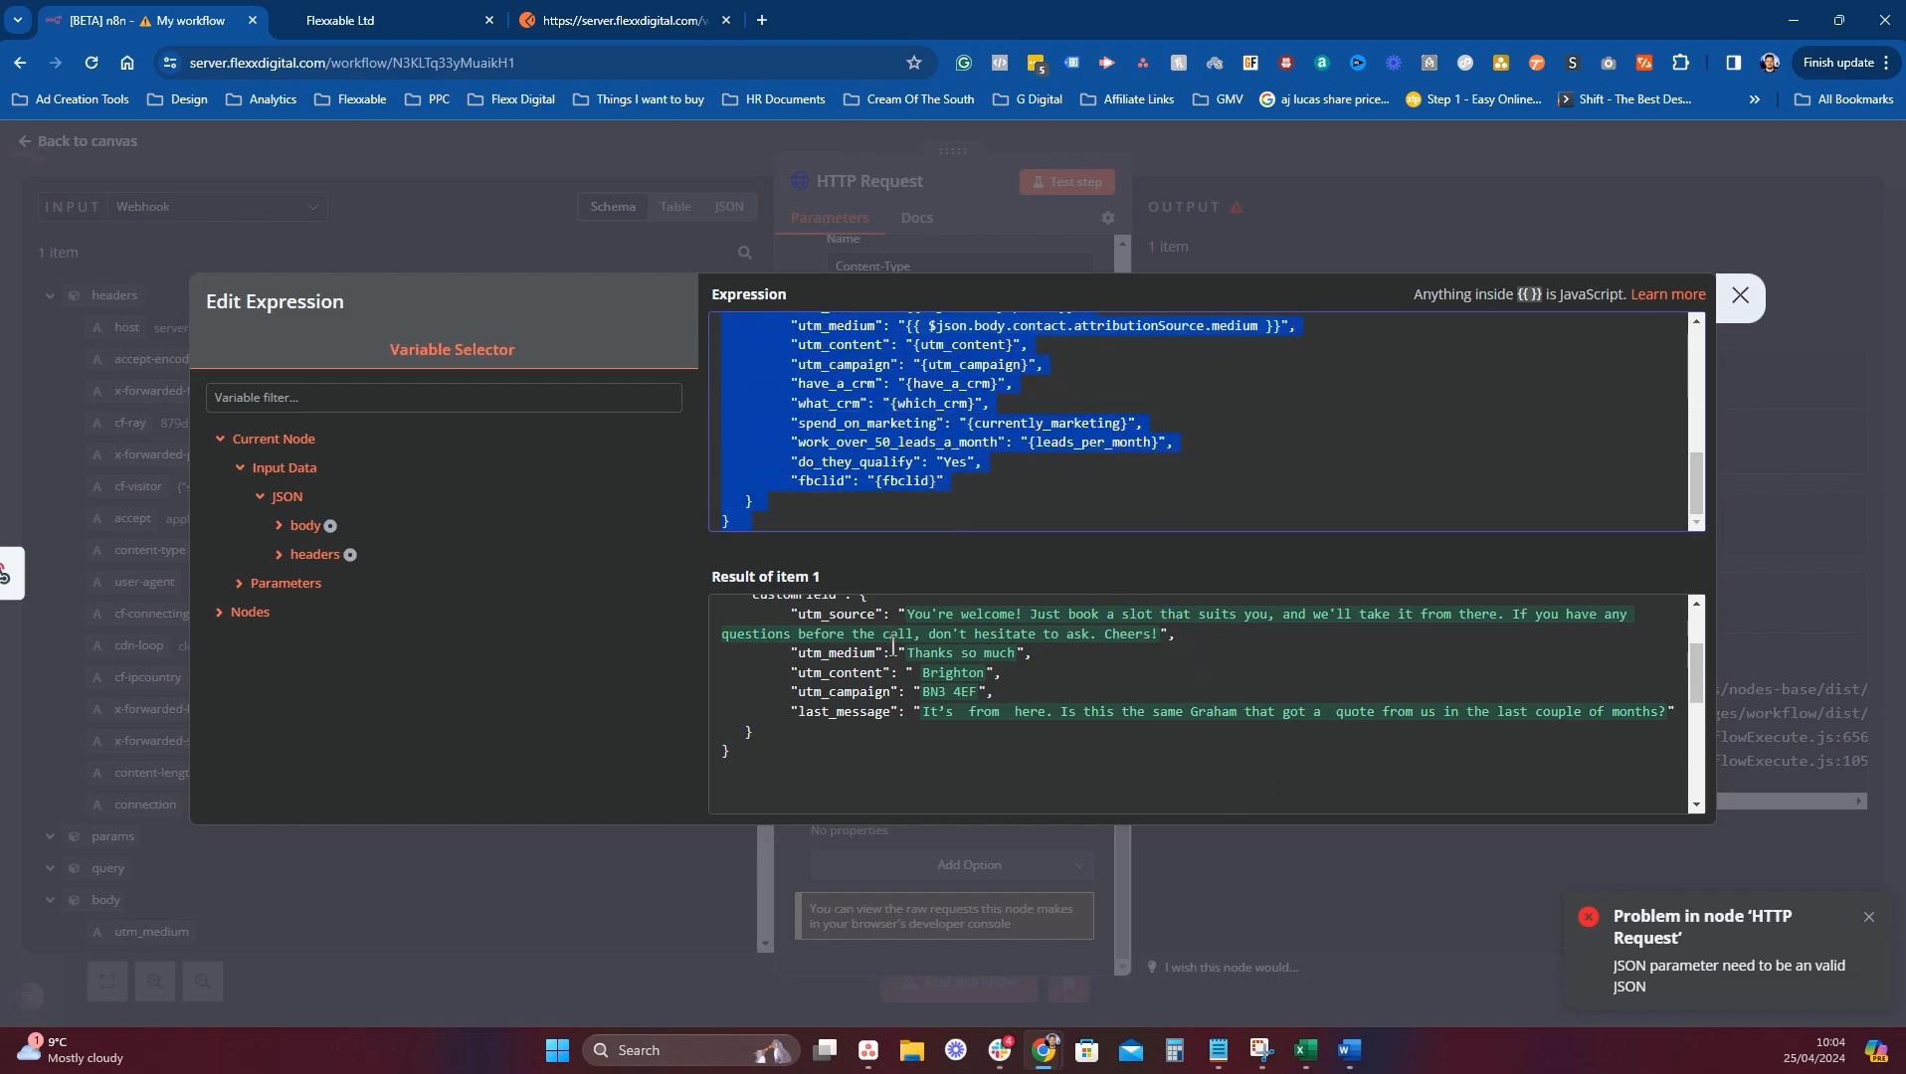
key("BackSpace")
key("BackSpace")
key("BackSpace")
key("BackSpace")
key("BackSpace")
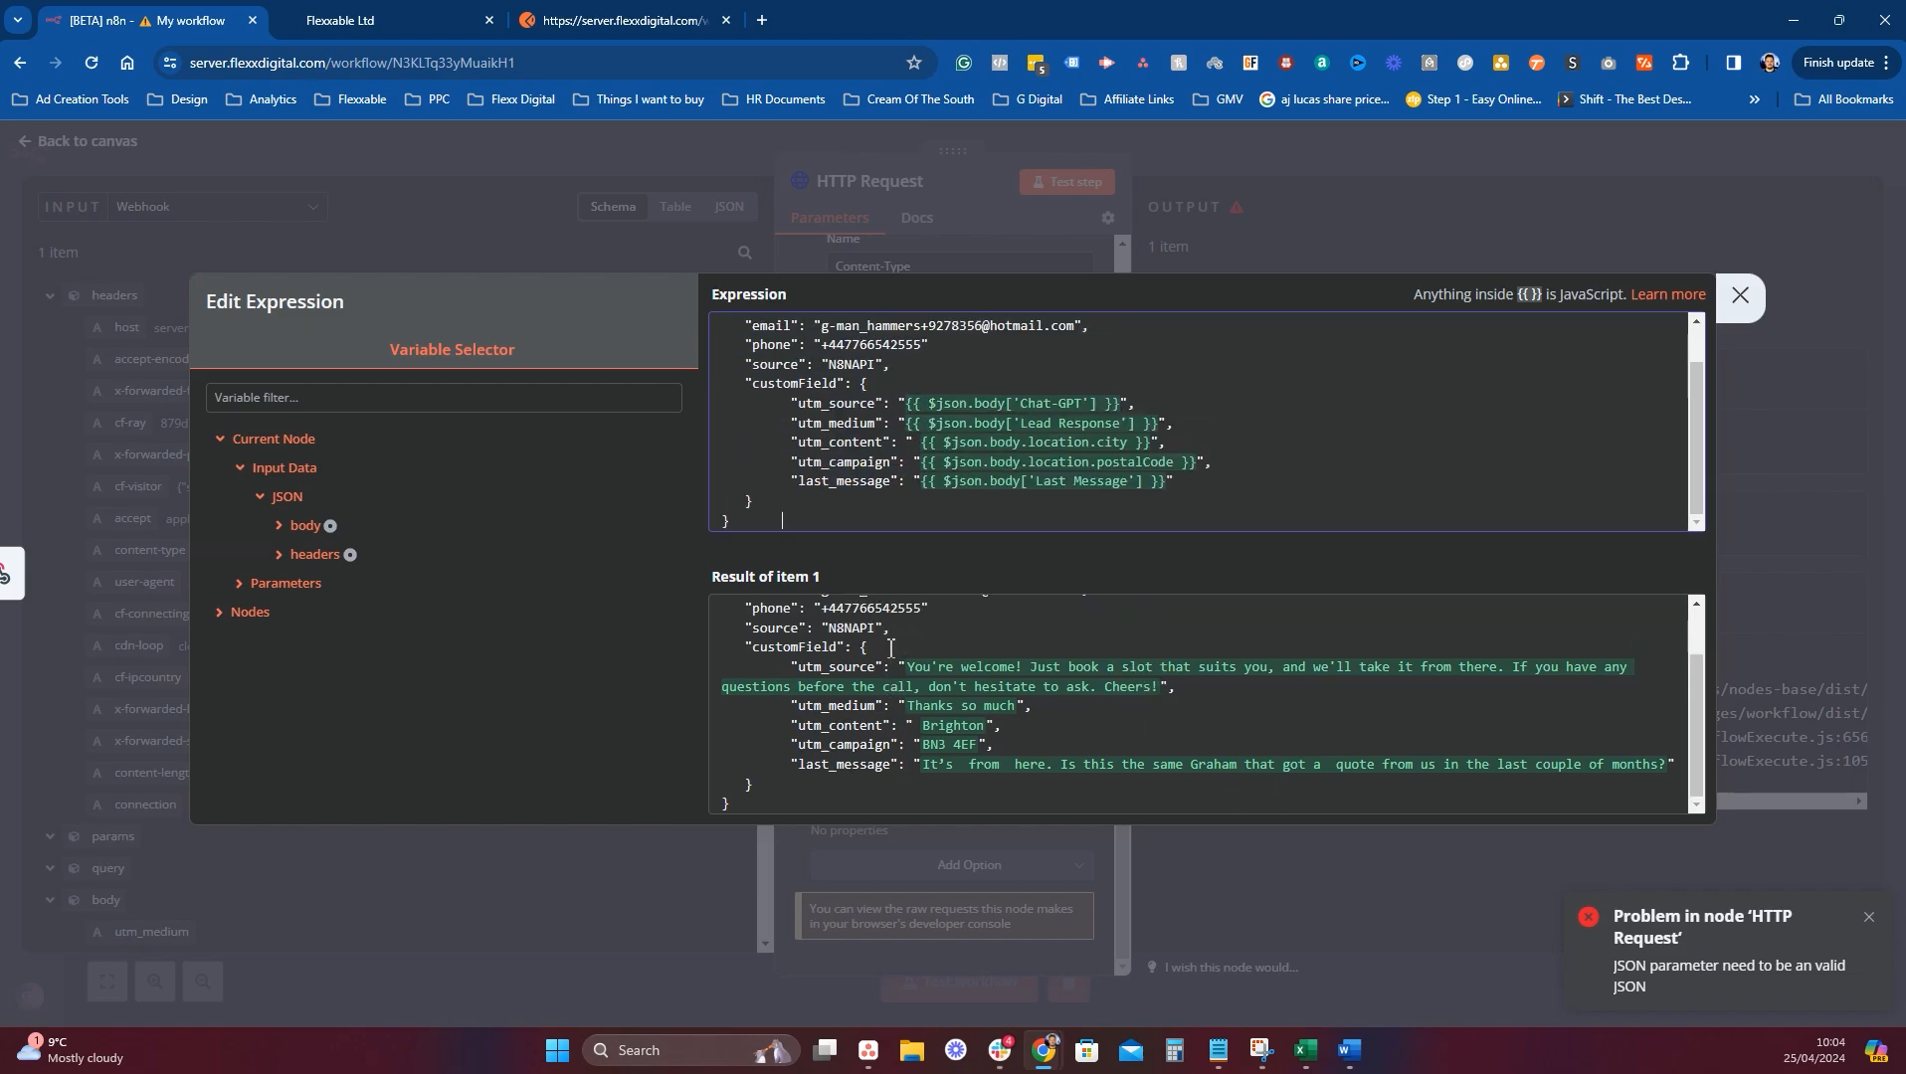
scroll(905, 493, "up", 2)
left_click(1315, 609)
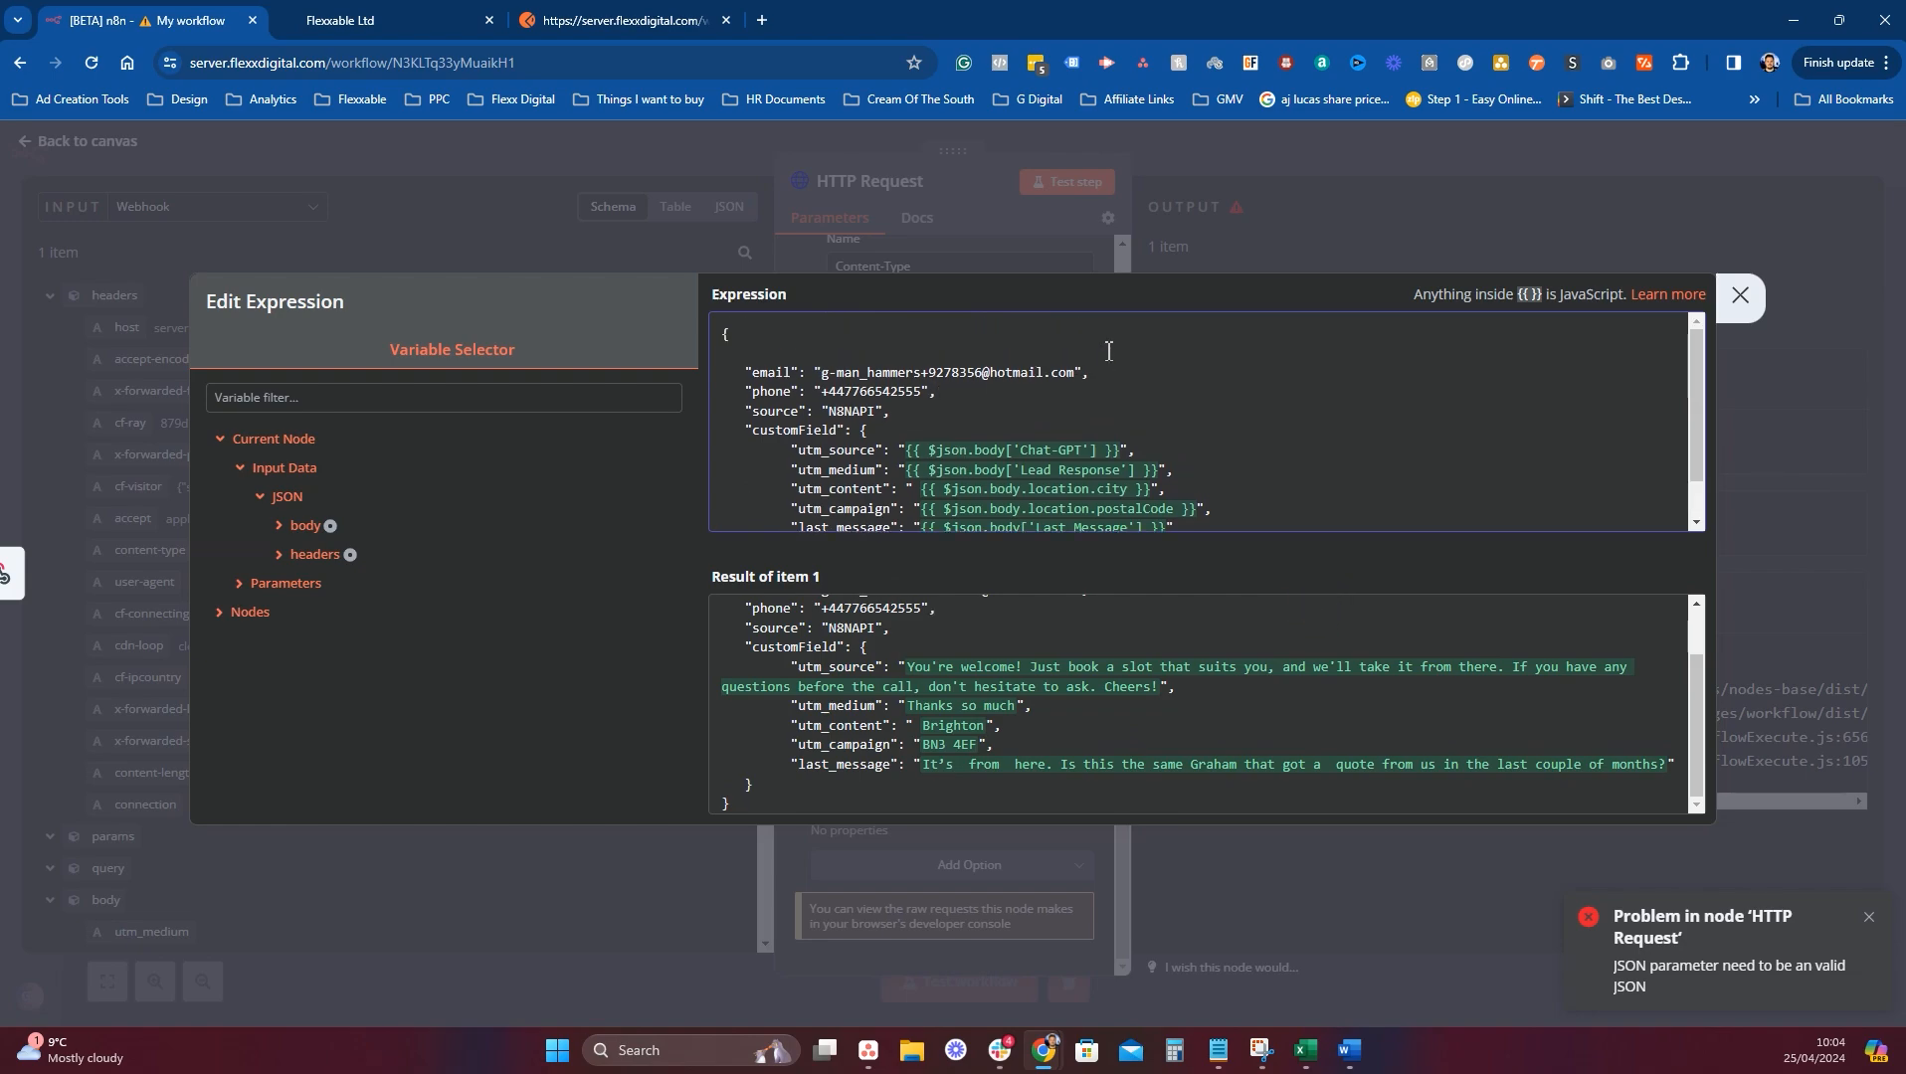
Close the expression editor and node panel, start a test run, and switch to GoHighLevel Contacts.
left_click(1739, 295)
left_click(1238, 147)
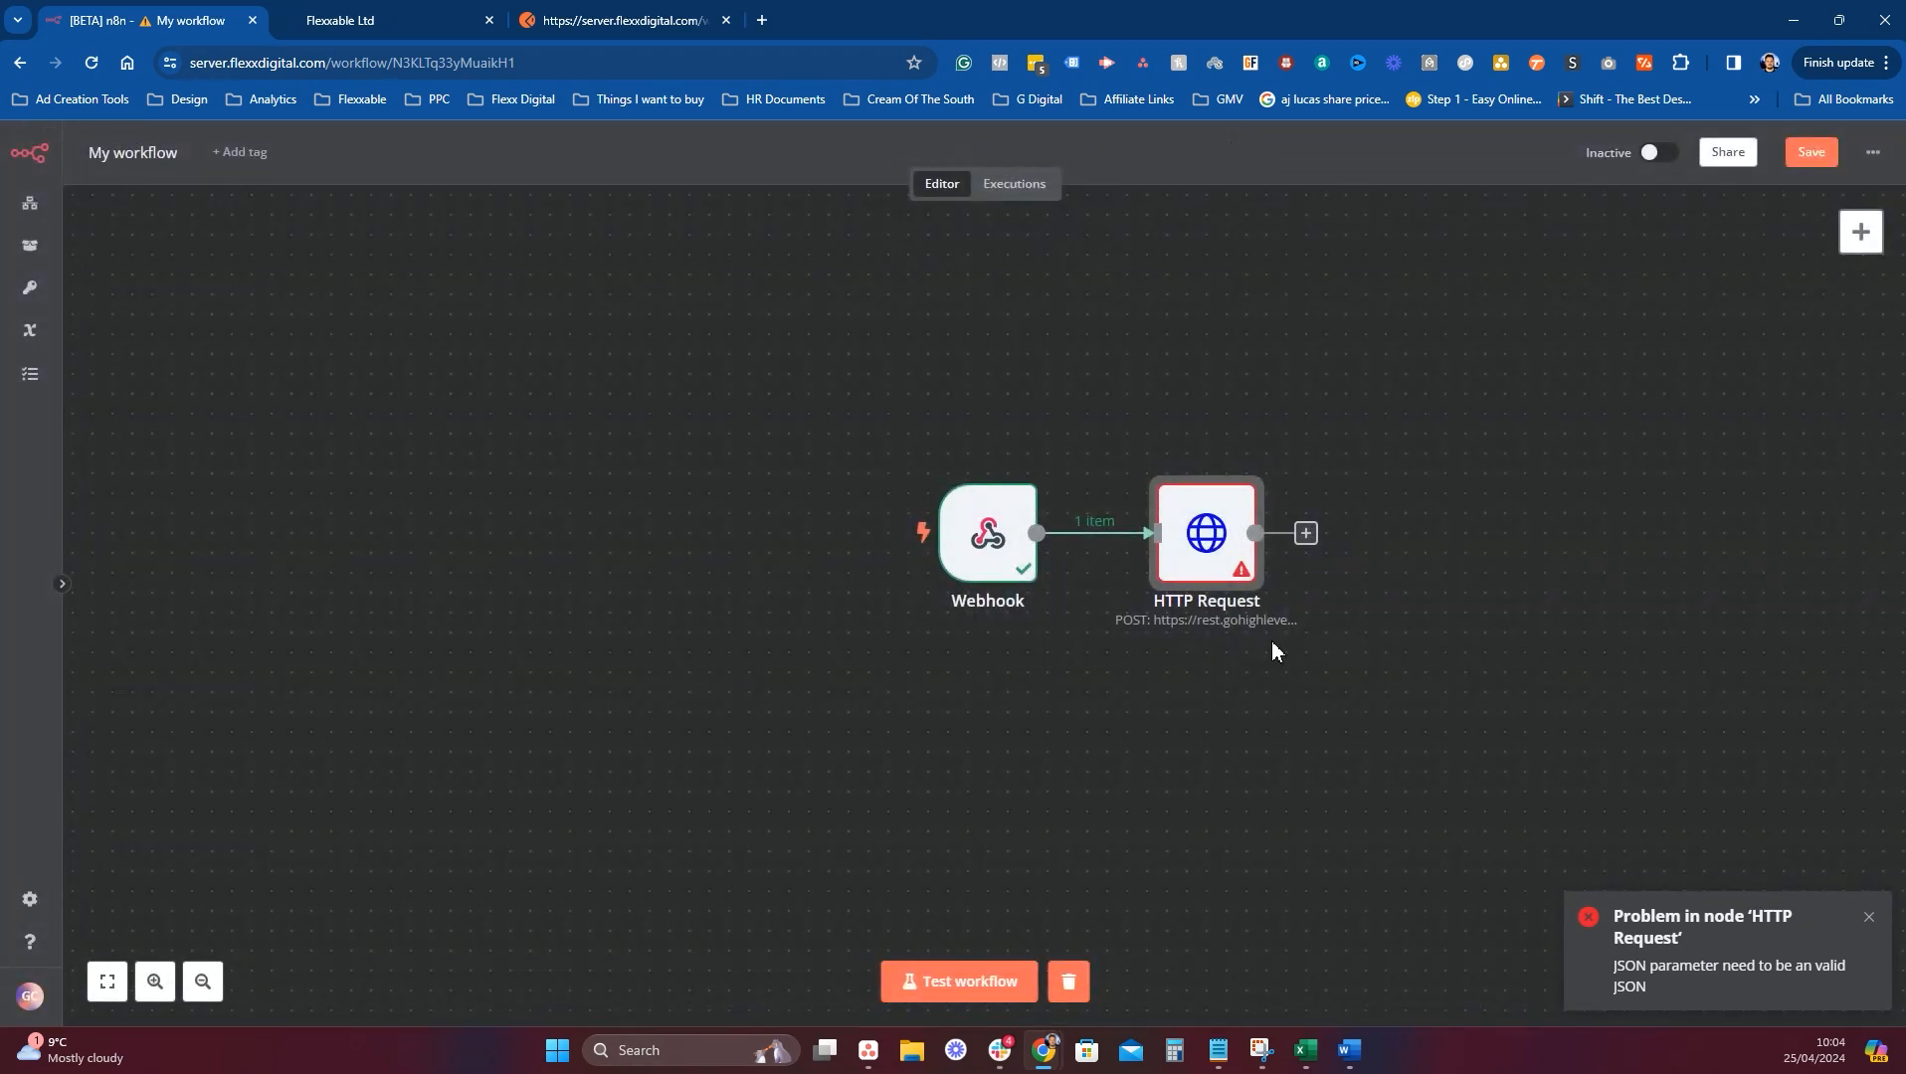
left_click(920, 984)
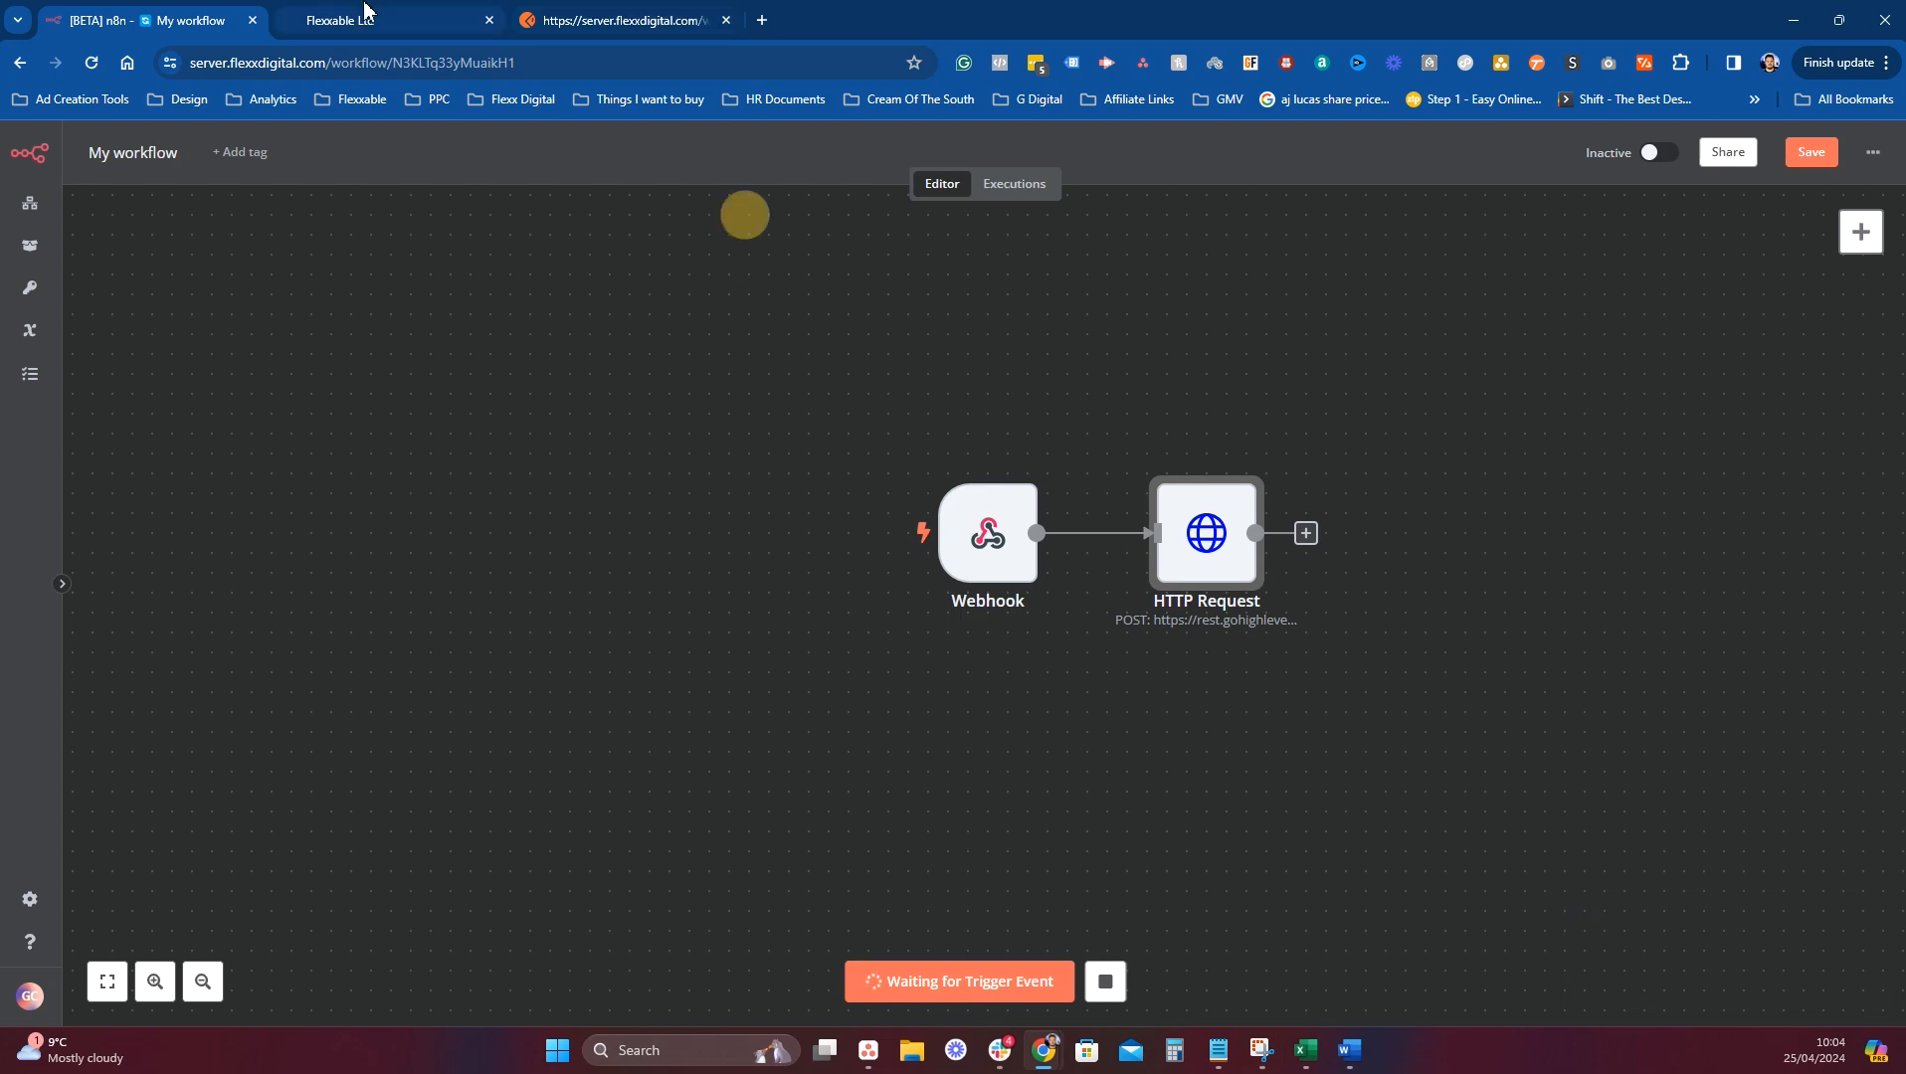
left_click(449, 12)
Dismiss the contact-selection notice and open an existing contact's record.
left_click(1207, 442)
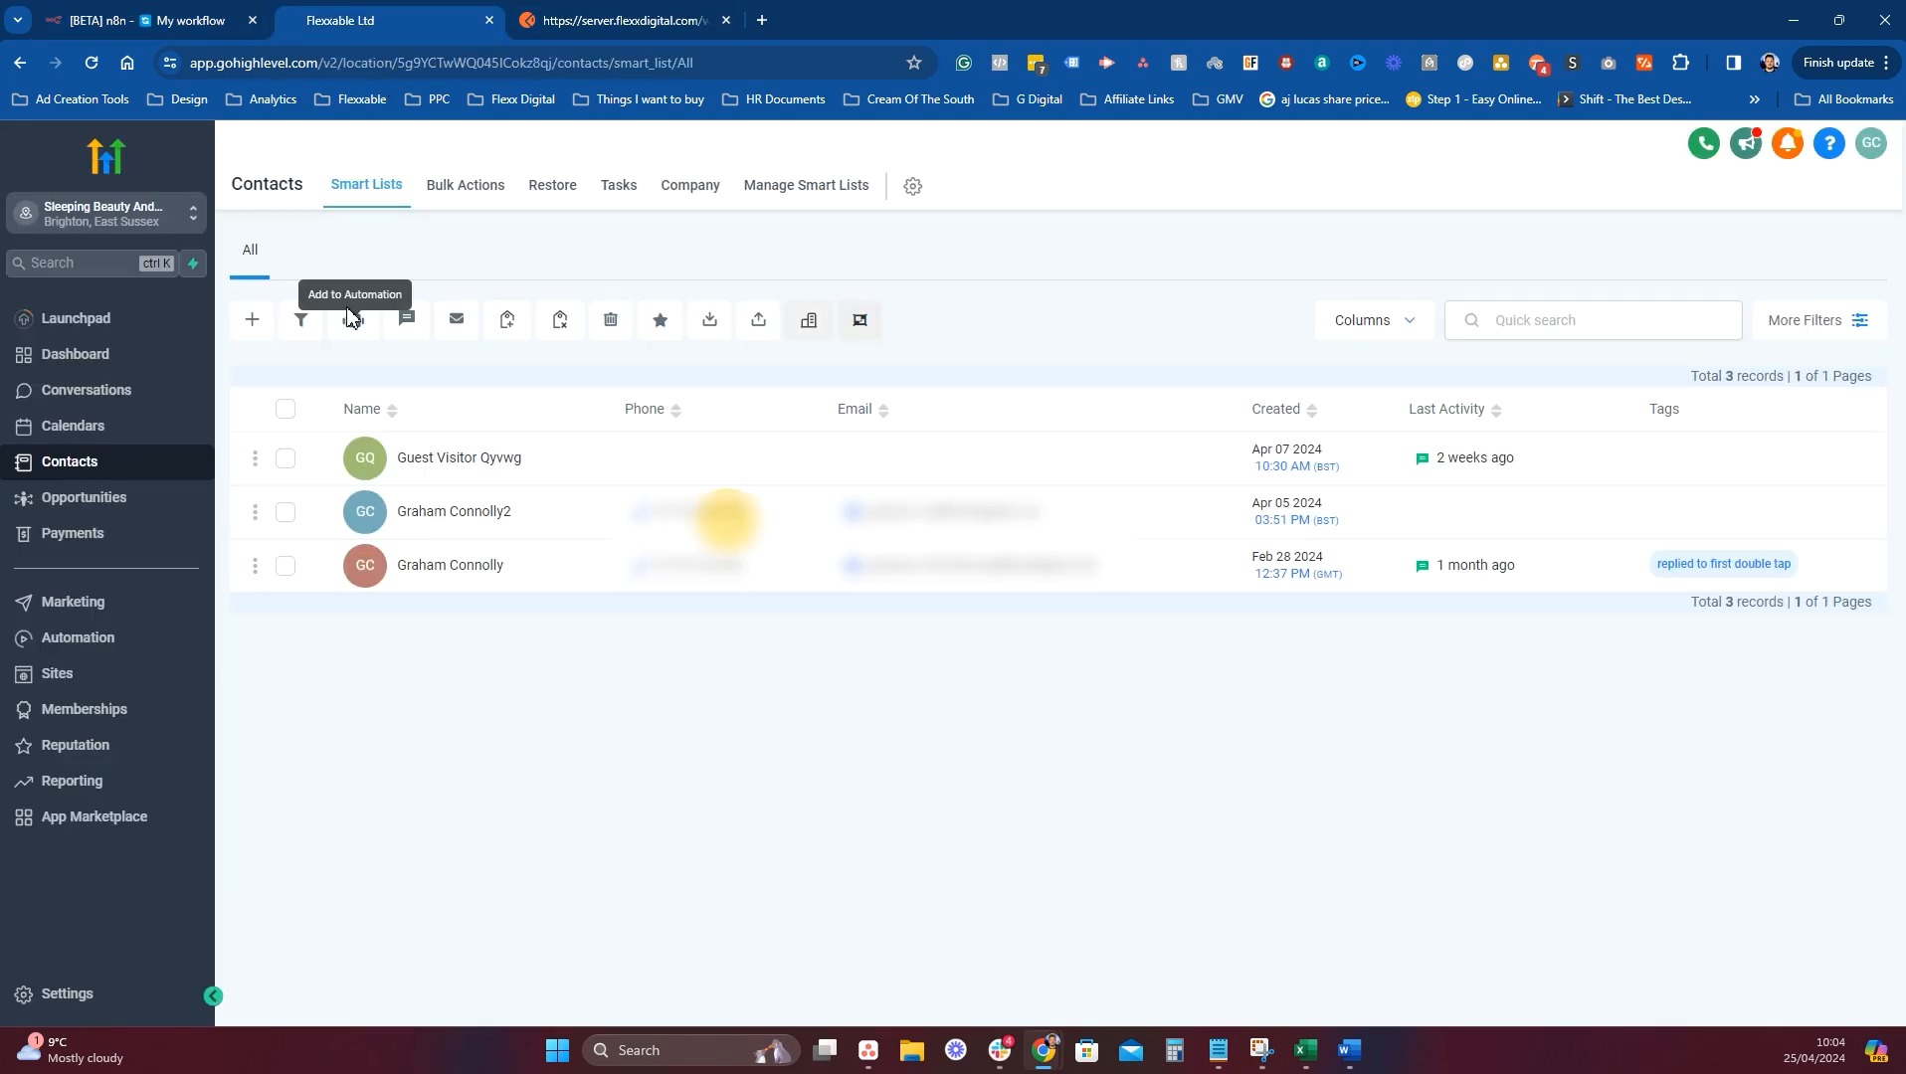
left_click(355, 324)
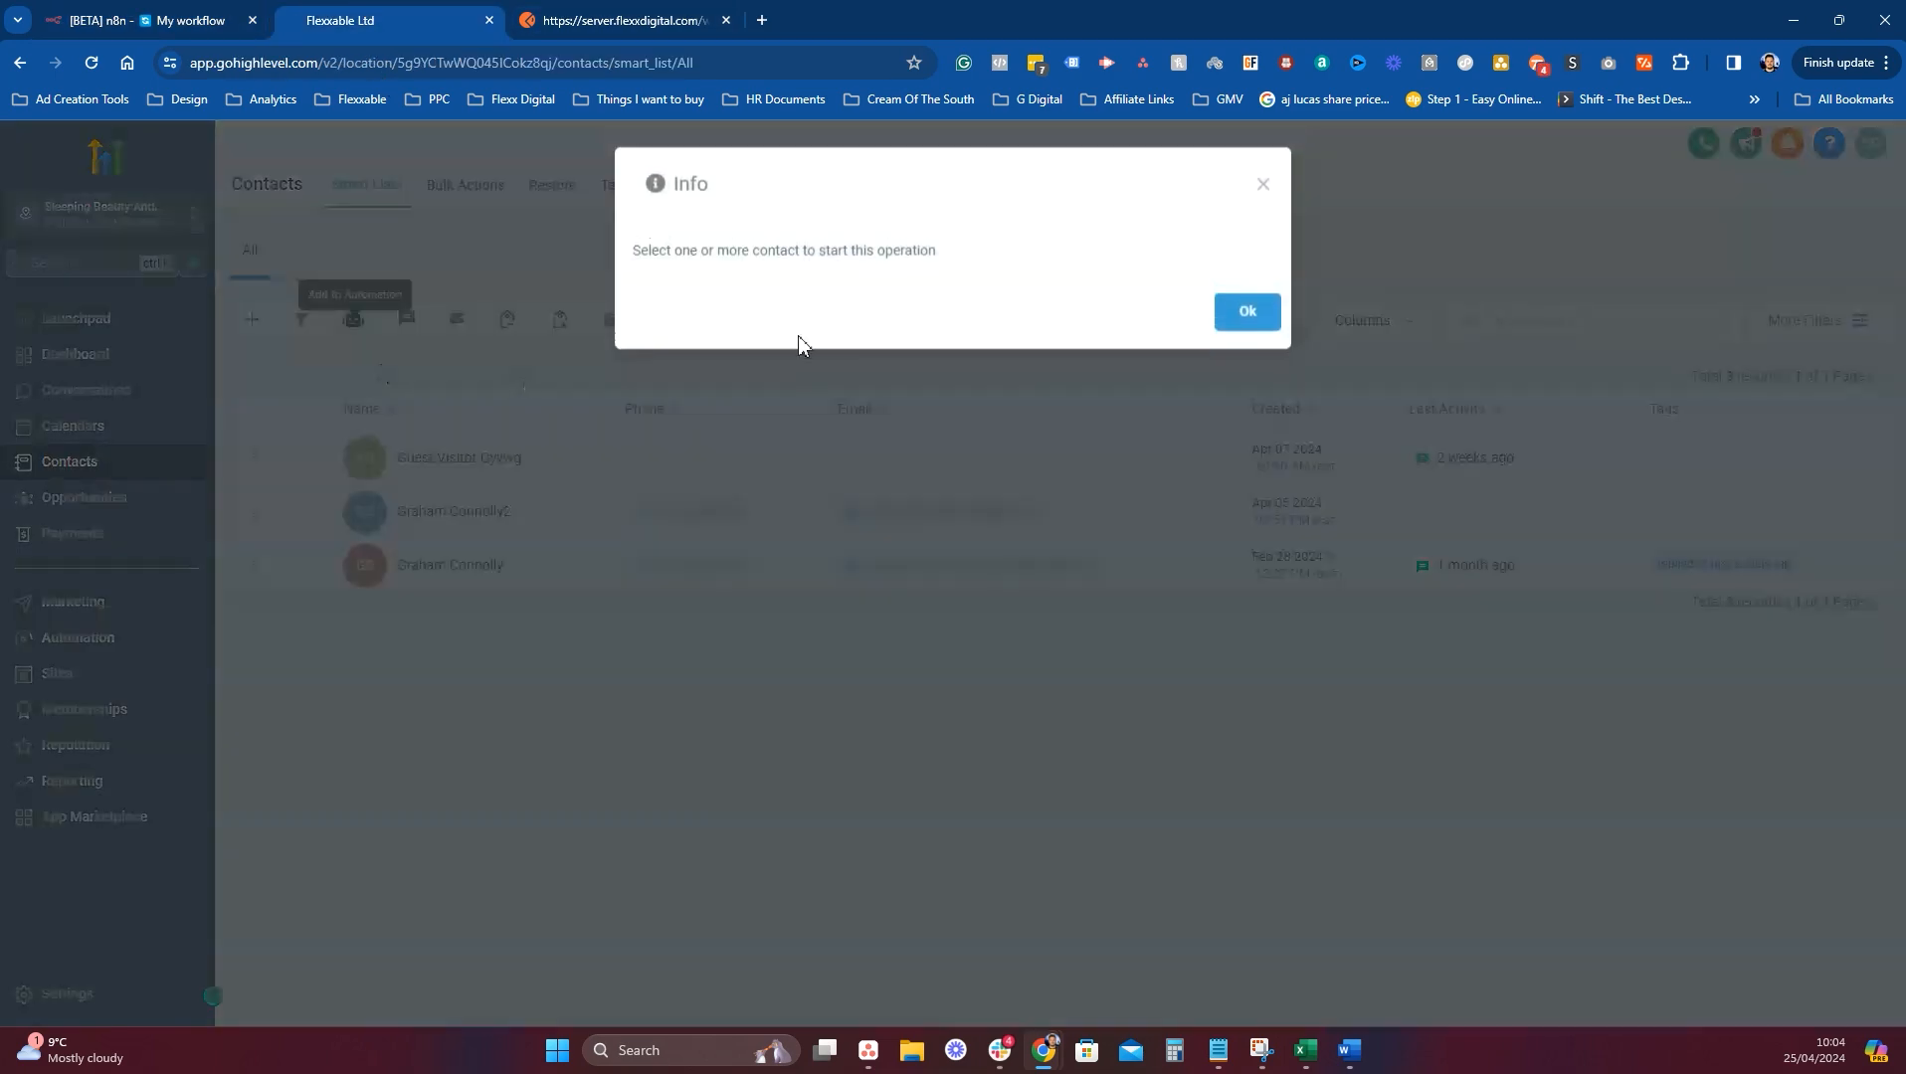
left_click(1247, 312)
left_click(428, 573)
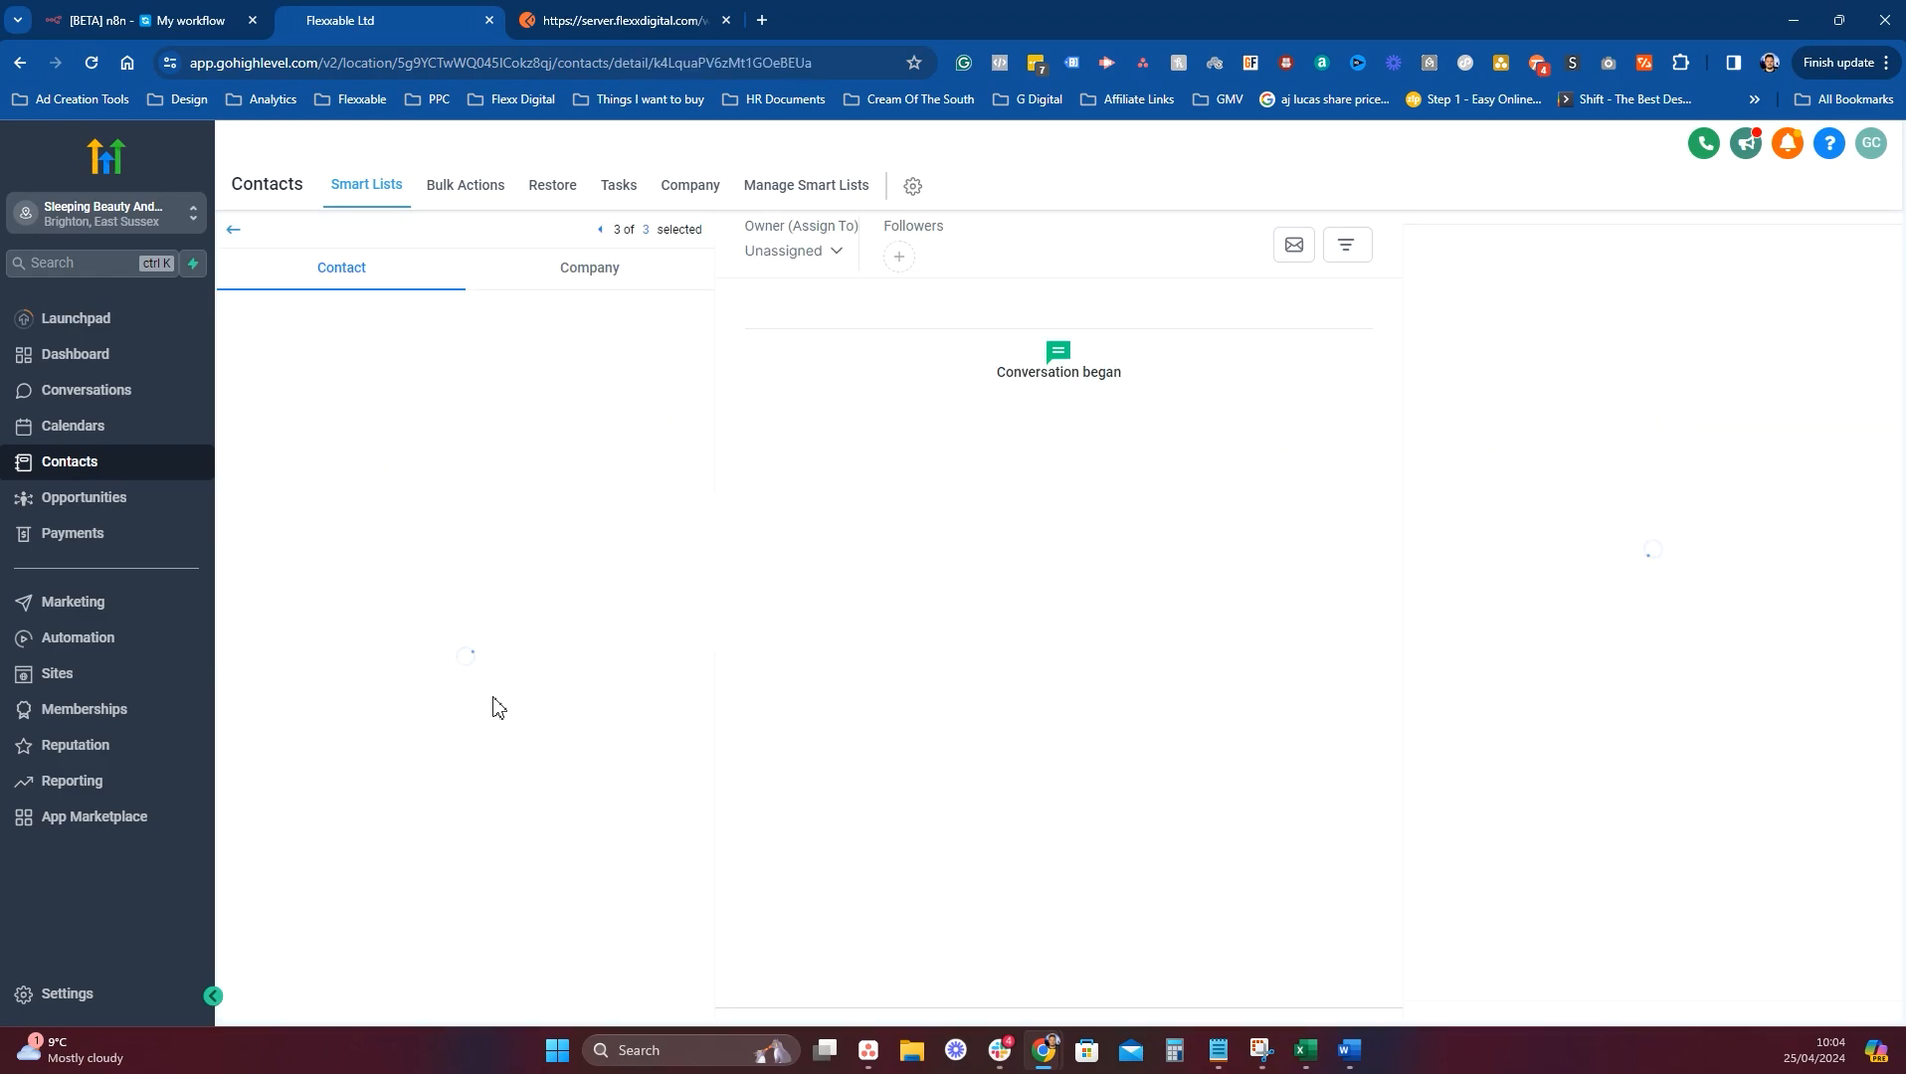
Enroll the contact in the Test N8N workflow from its Automation section, then check n8n.
scroll(456, 725, "down", 10)
scroll(456, 725, "up", 3)
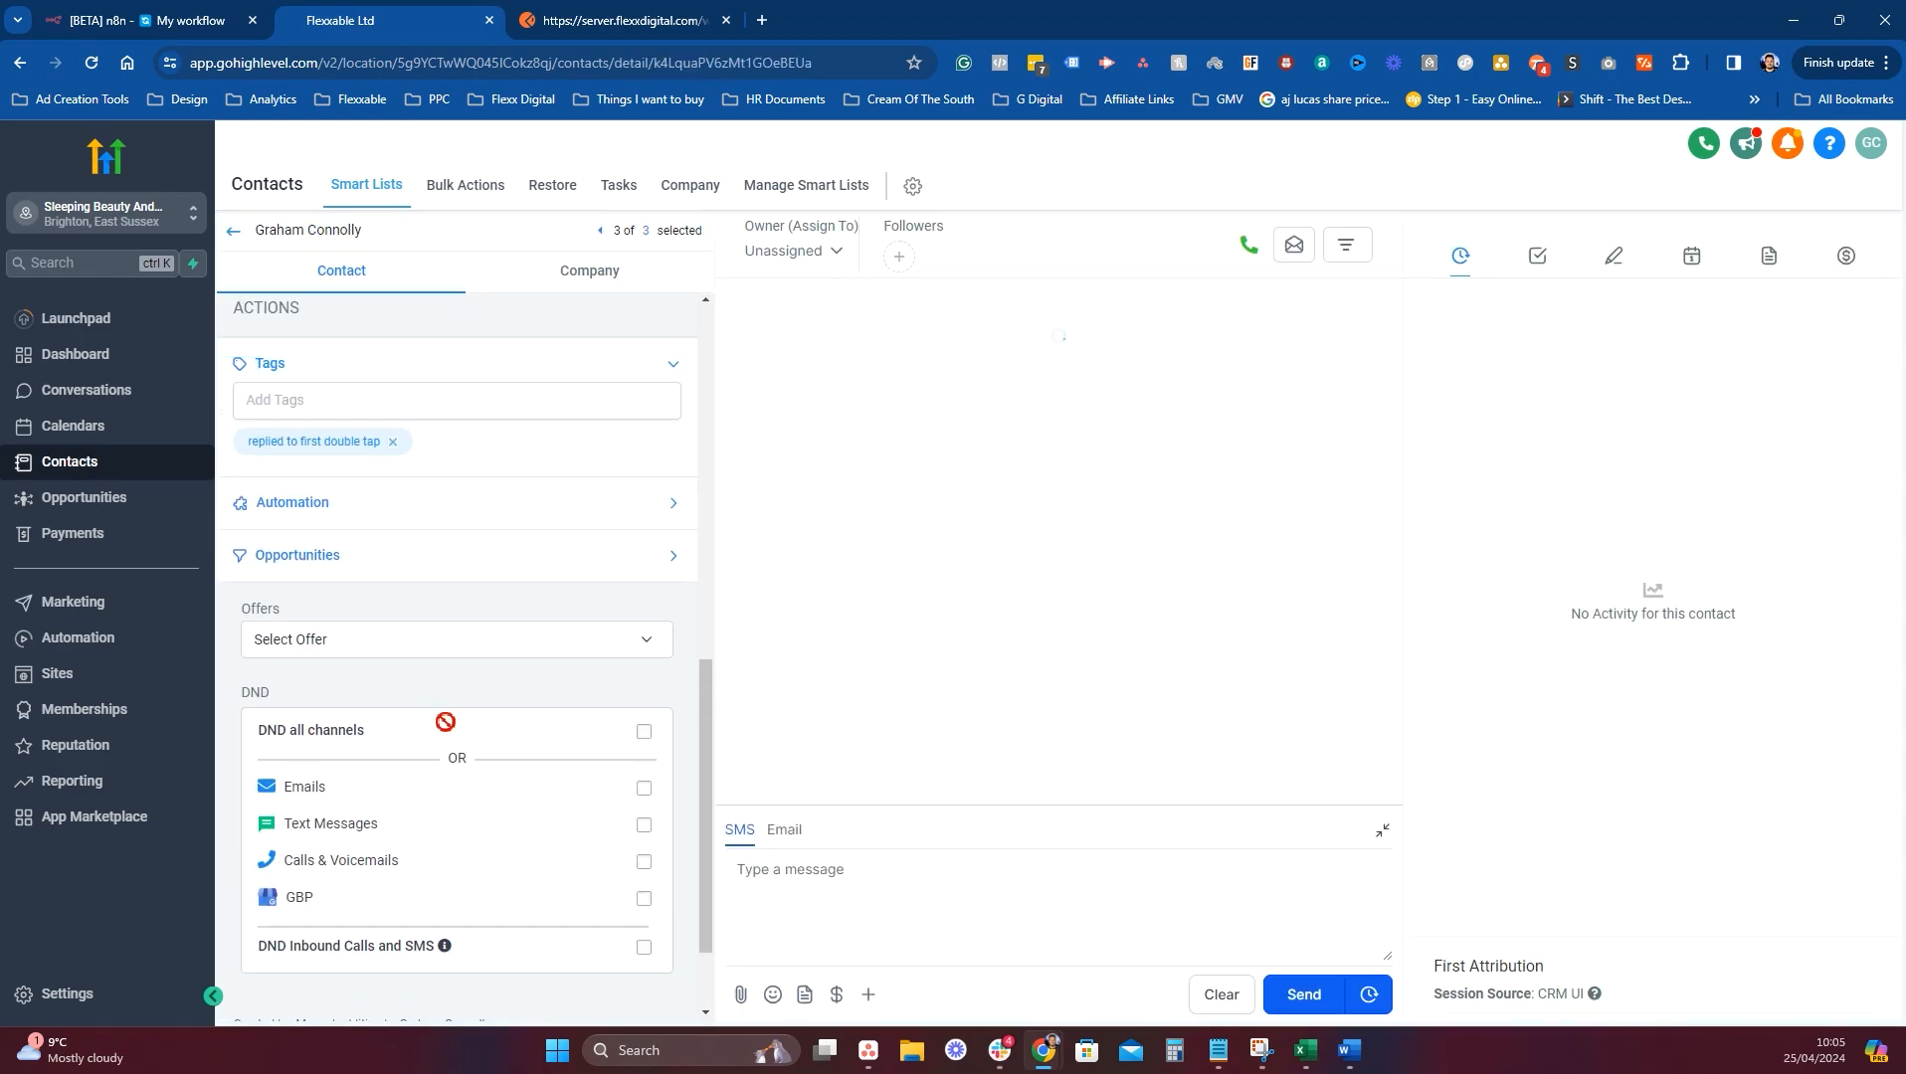
left_click(340, 577)
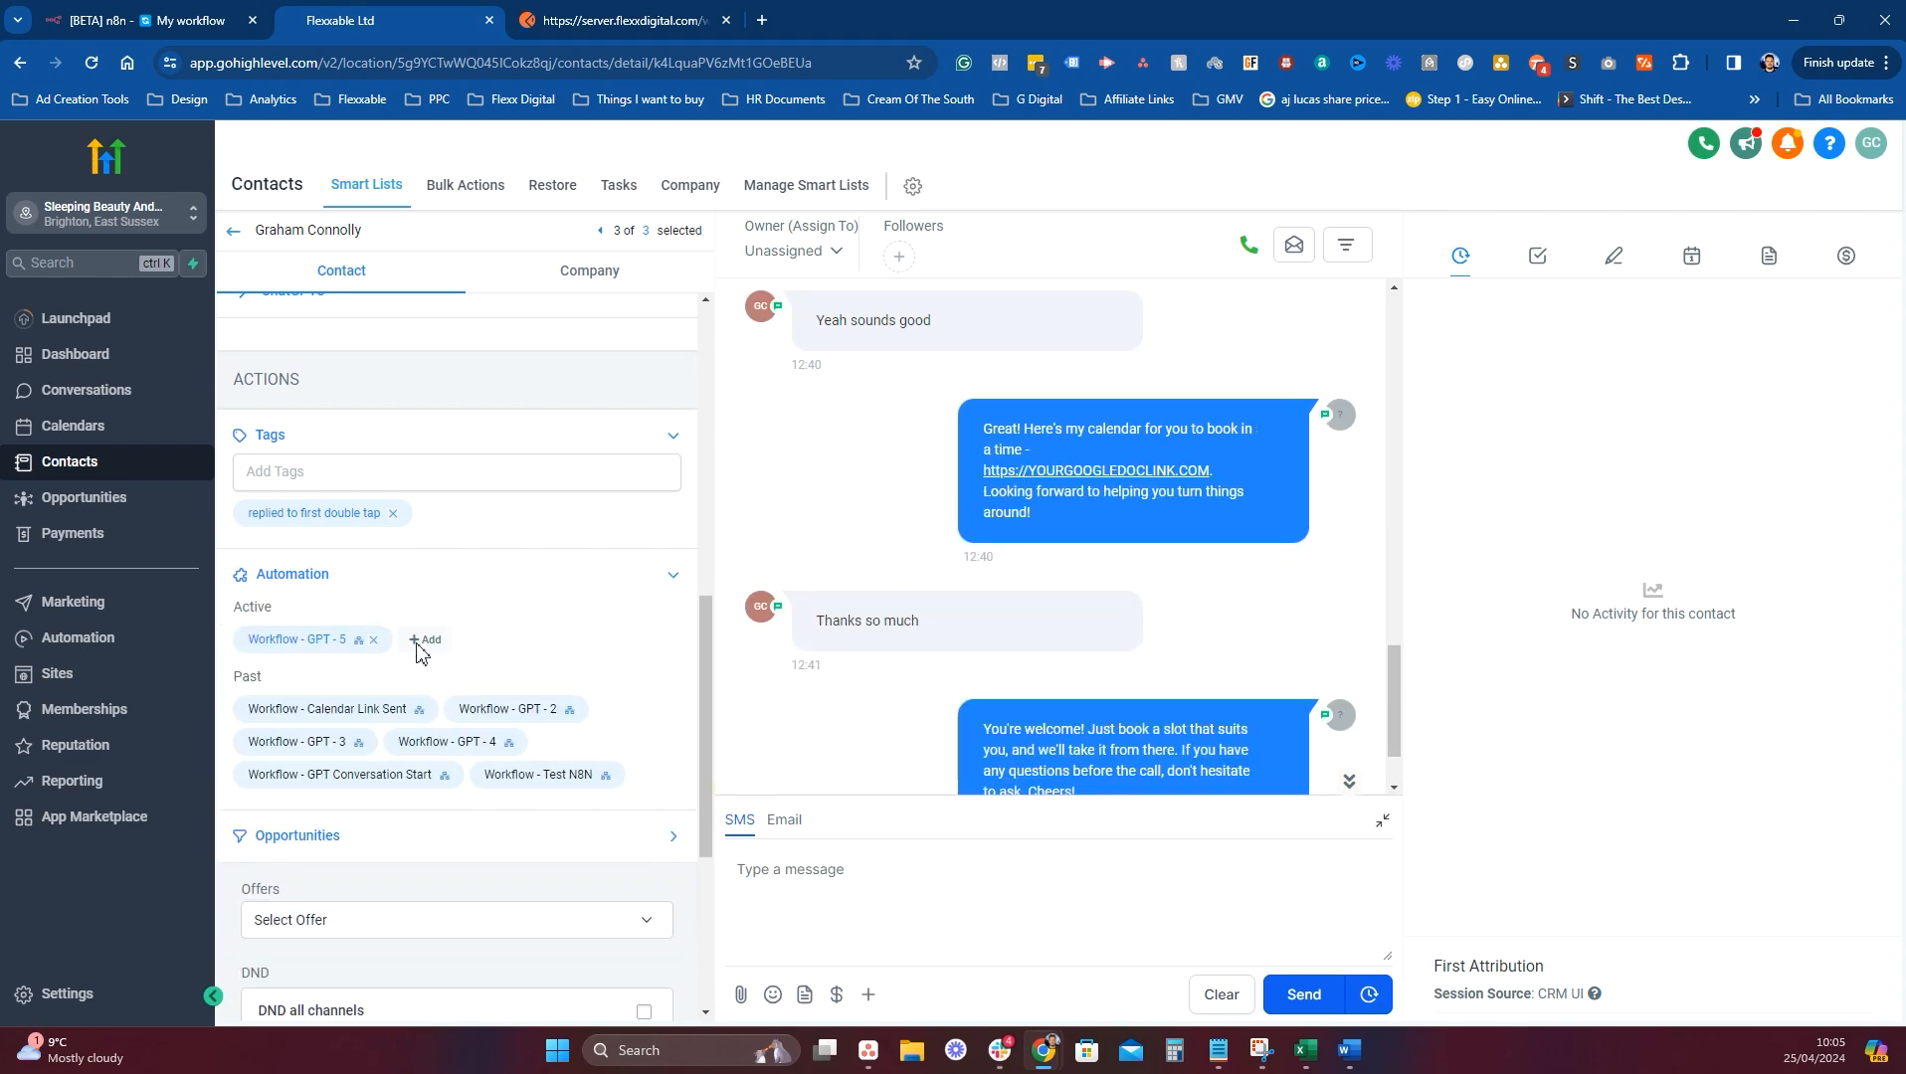
left_click(426, 640)
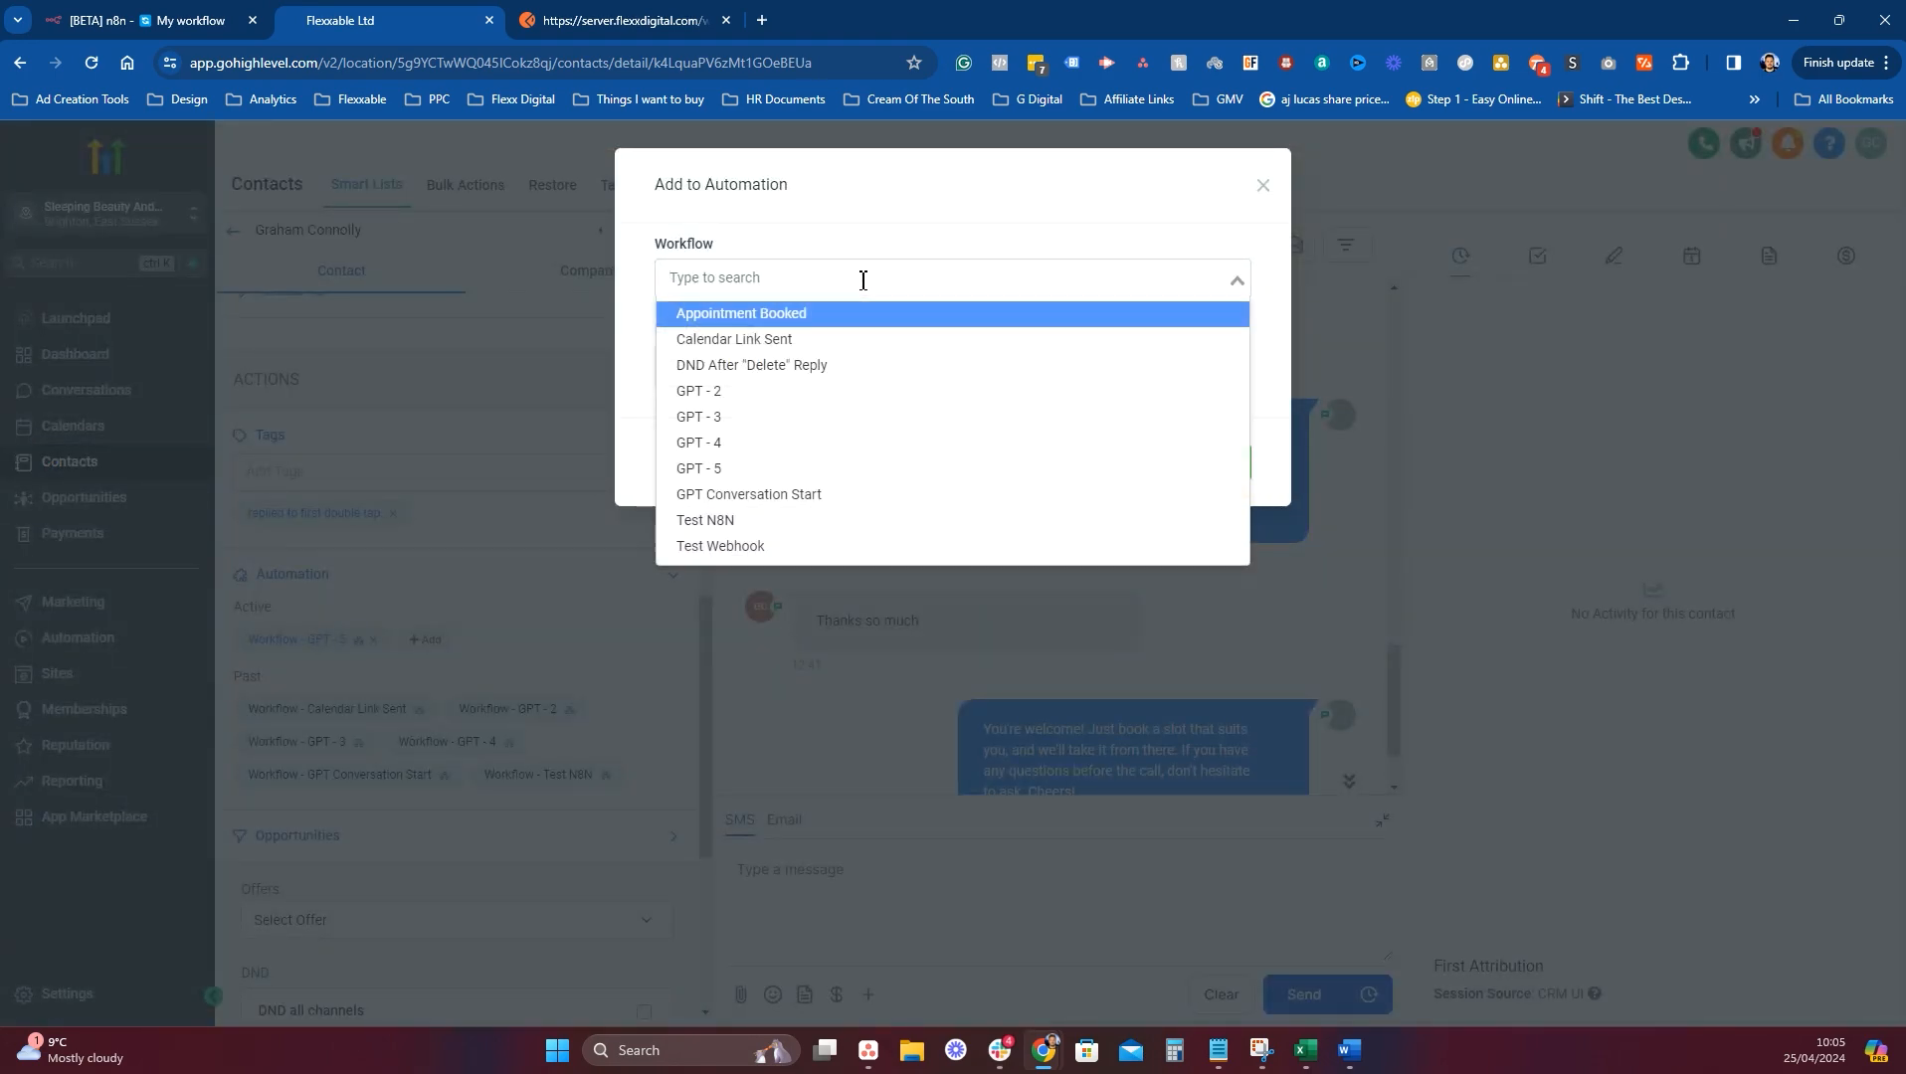
type("n8n")
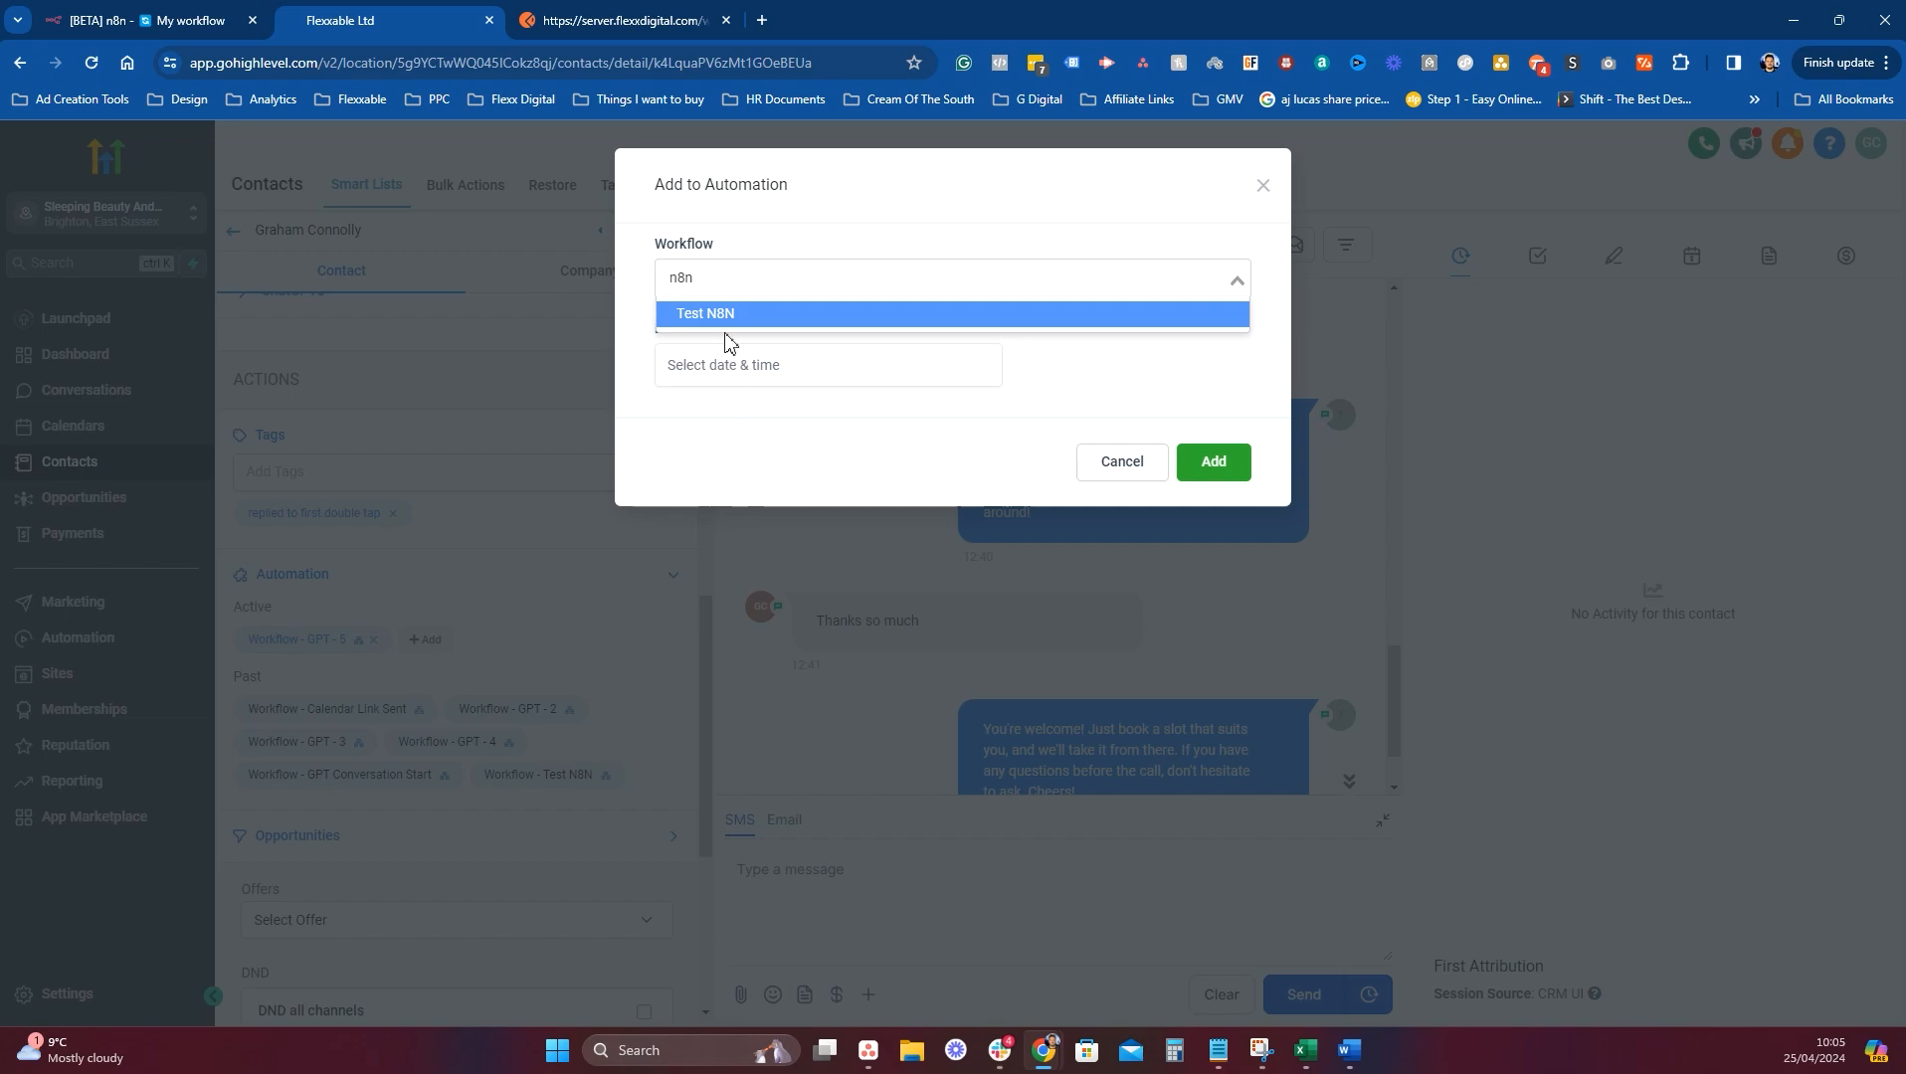
left_click(724, 320)
left_click(1213, 462)
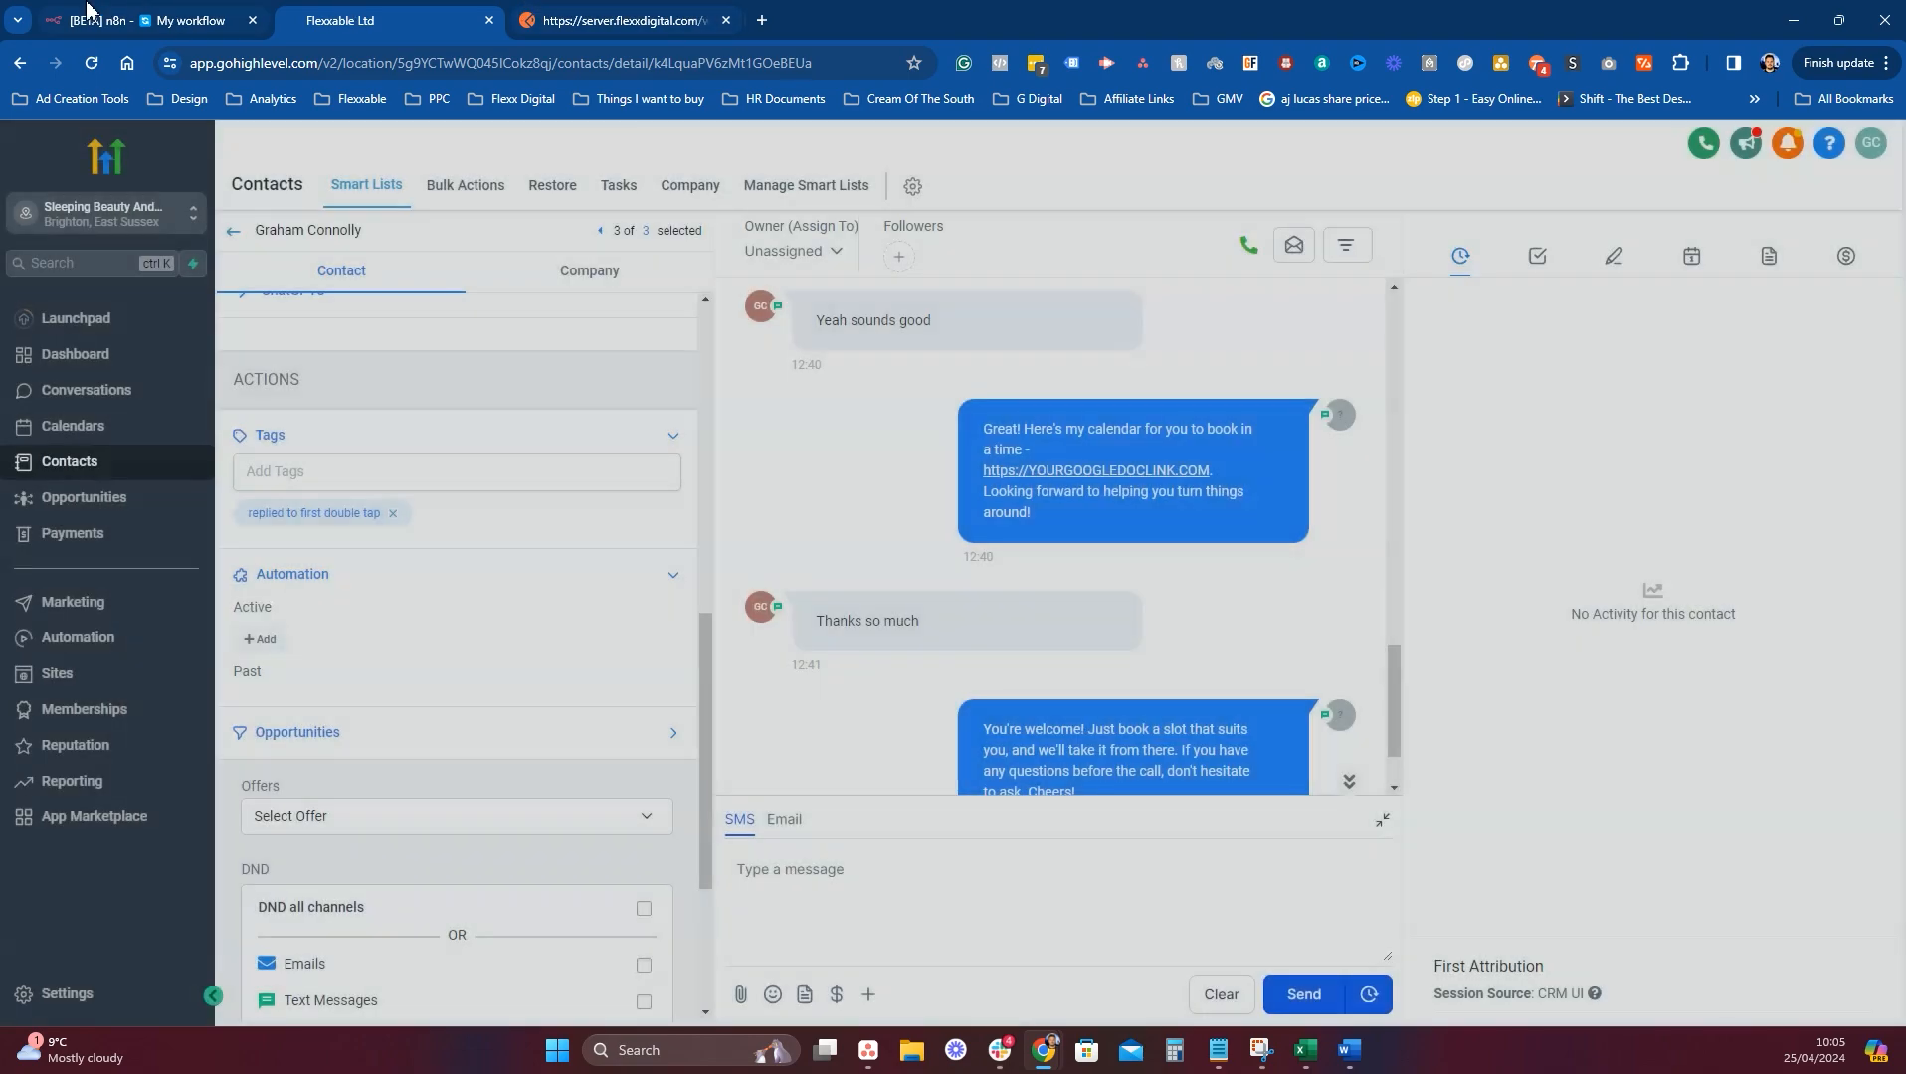
key("ctrl+shift+Tab")
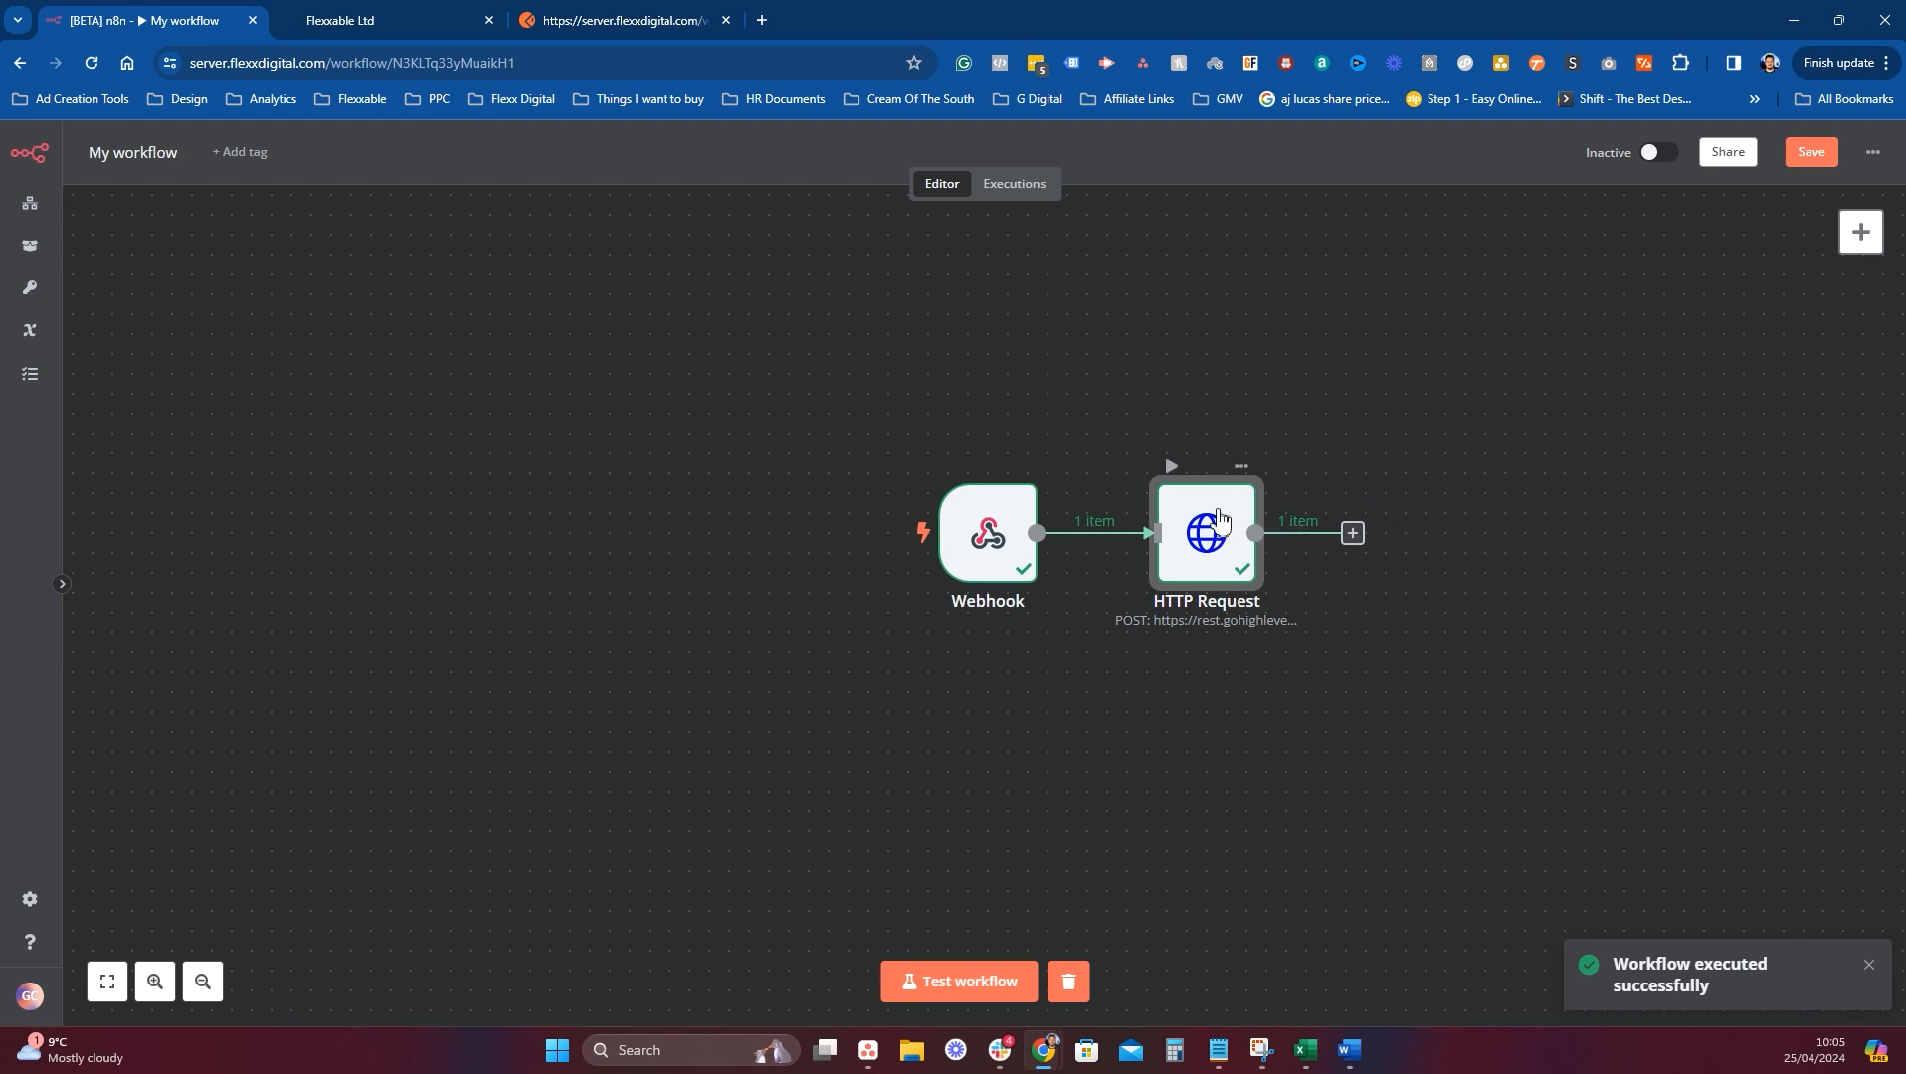
Open the newly created contact and confirm its contact source is N8NAPI.
left_click(324, 8)
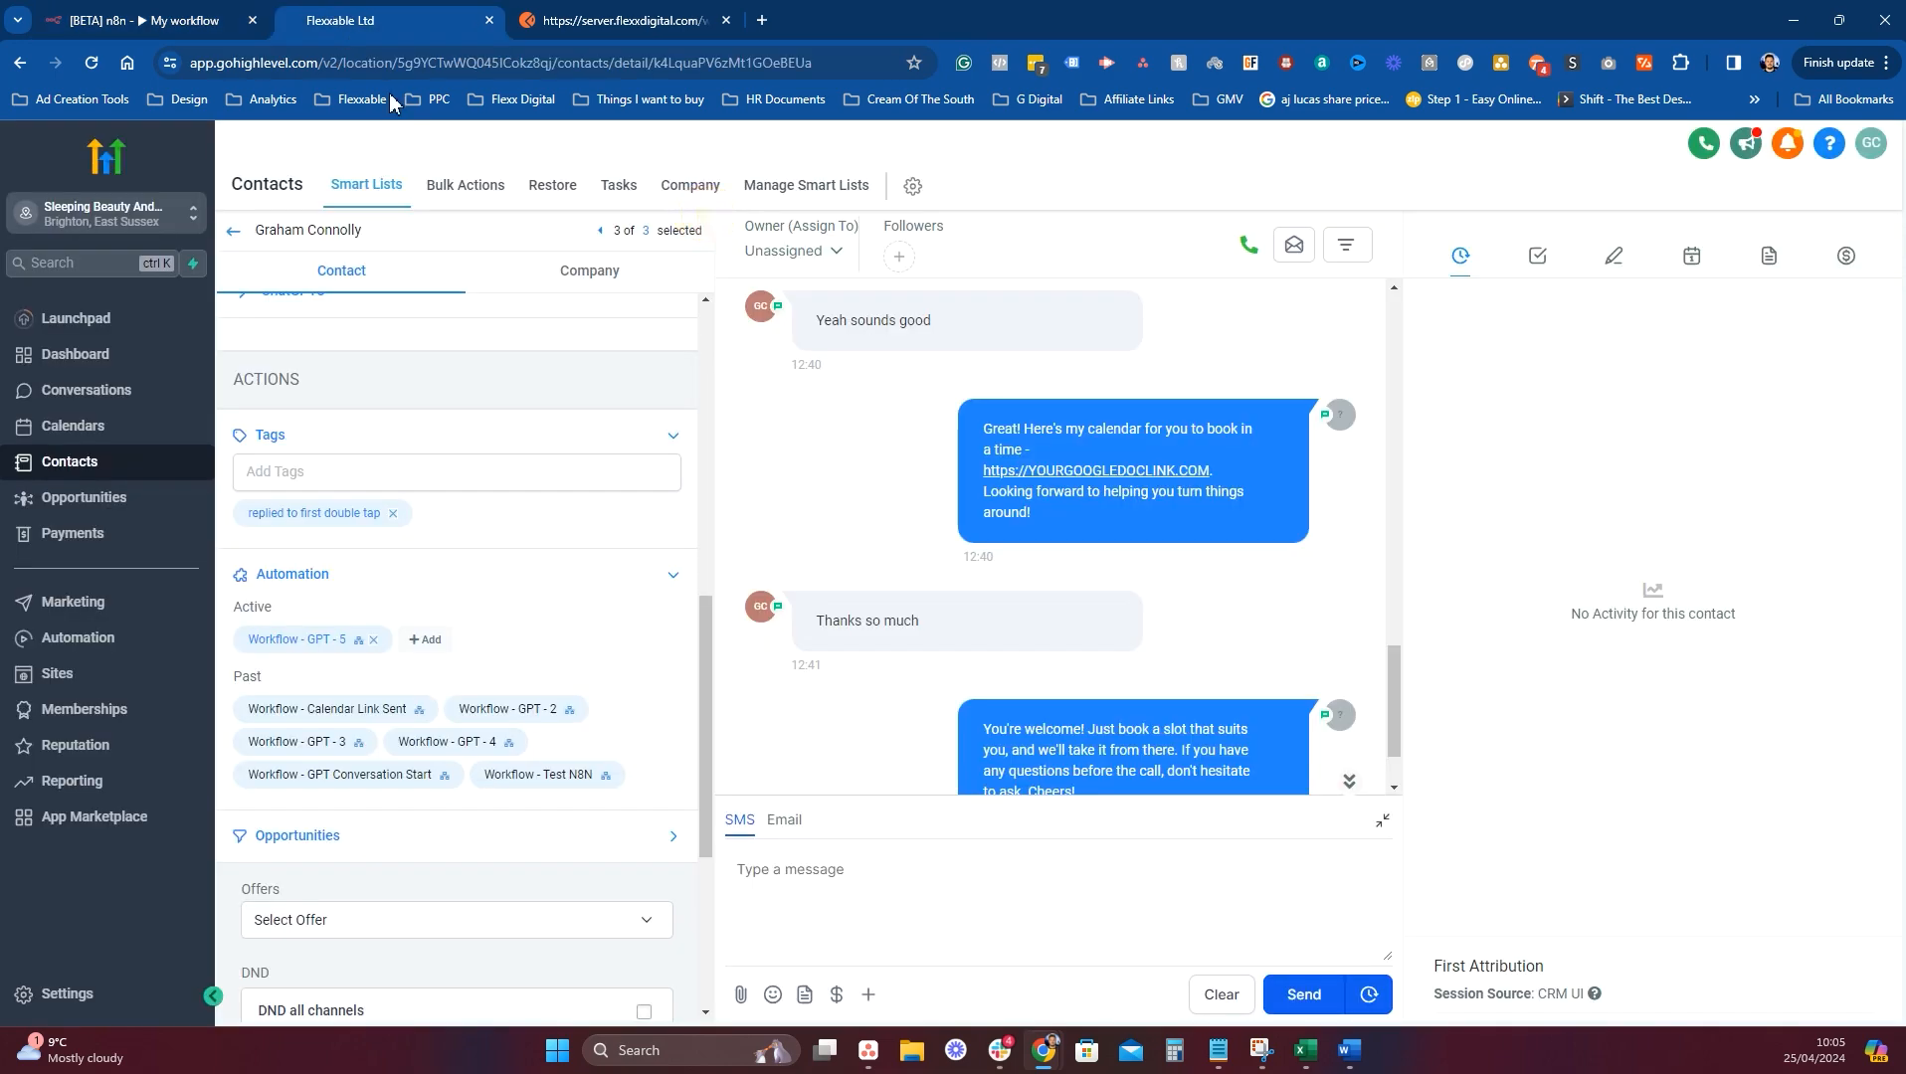
left_click(234, 247)
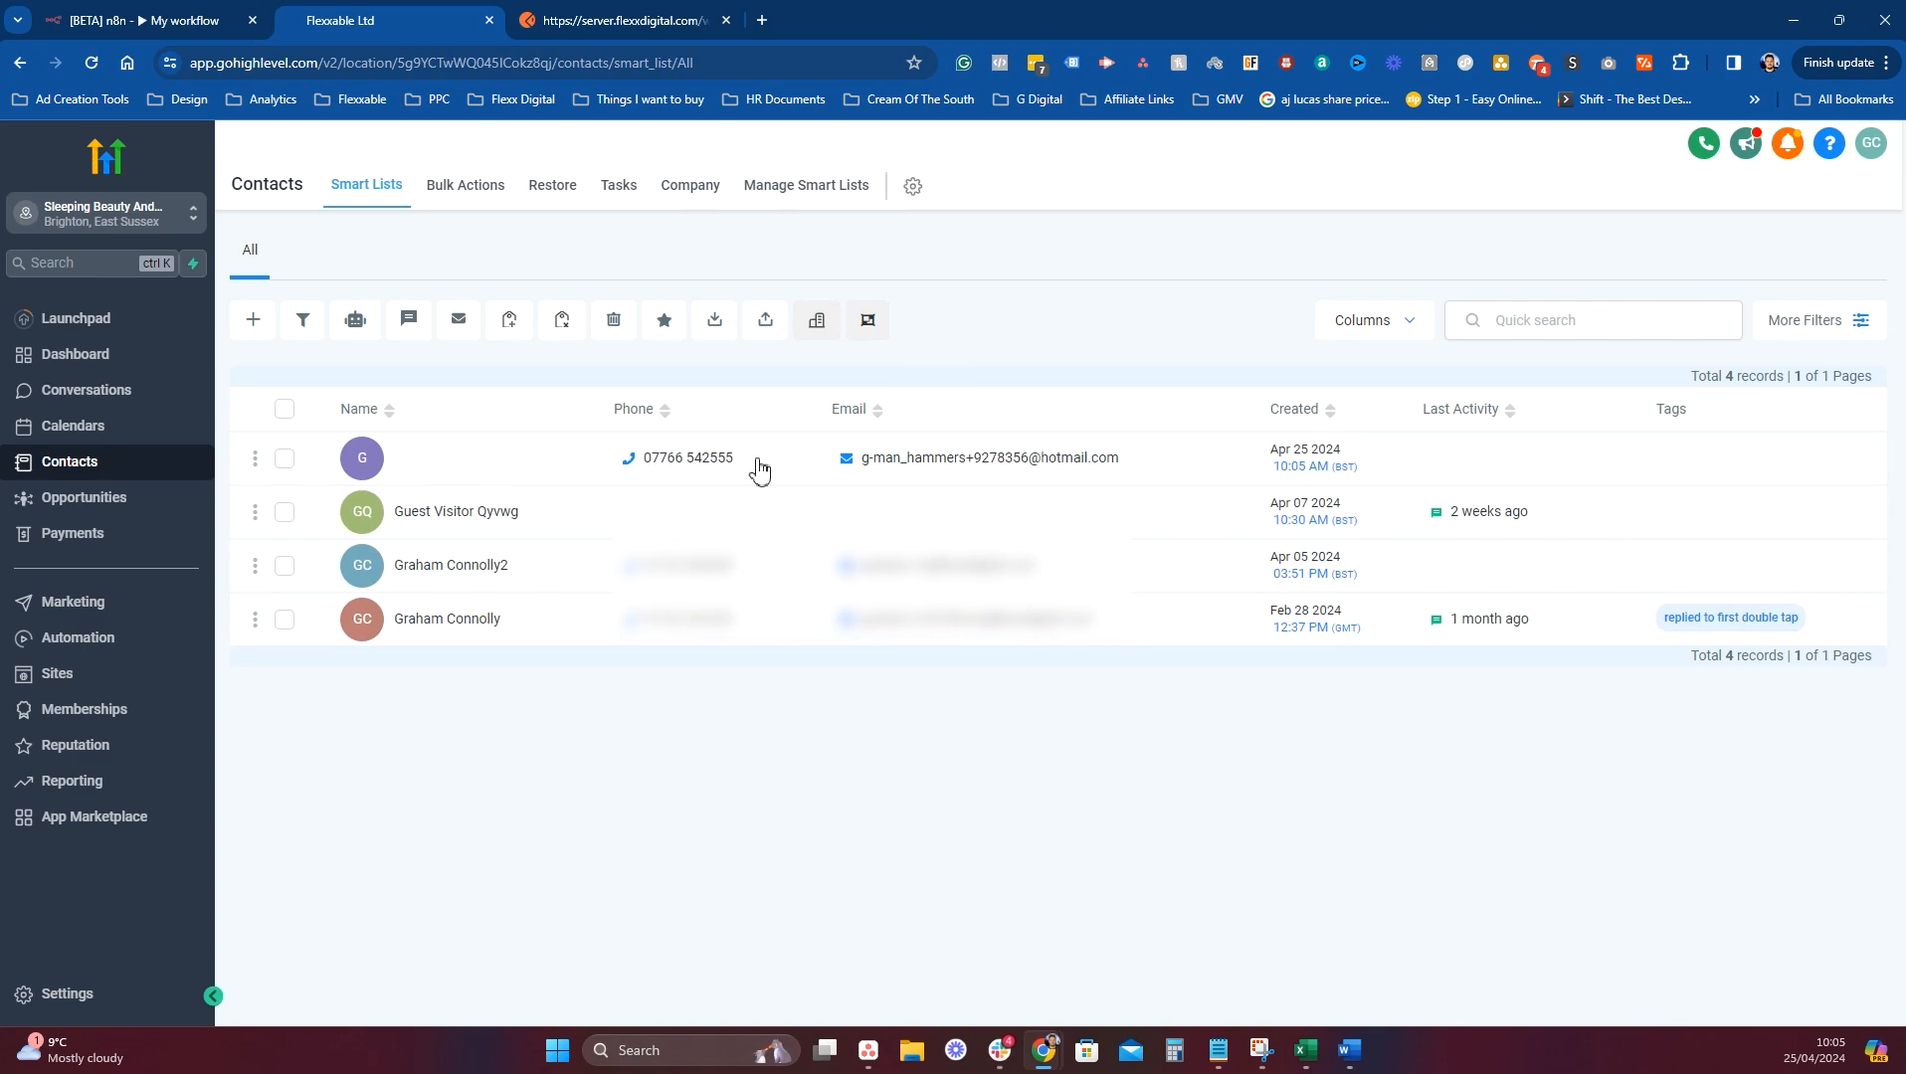
left_click(432, 459)
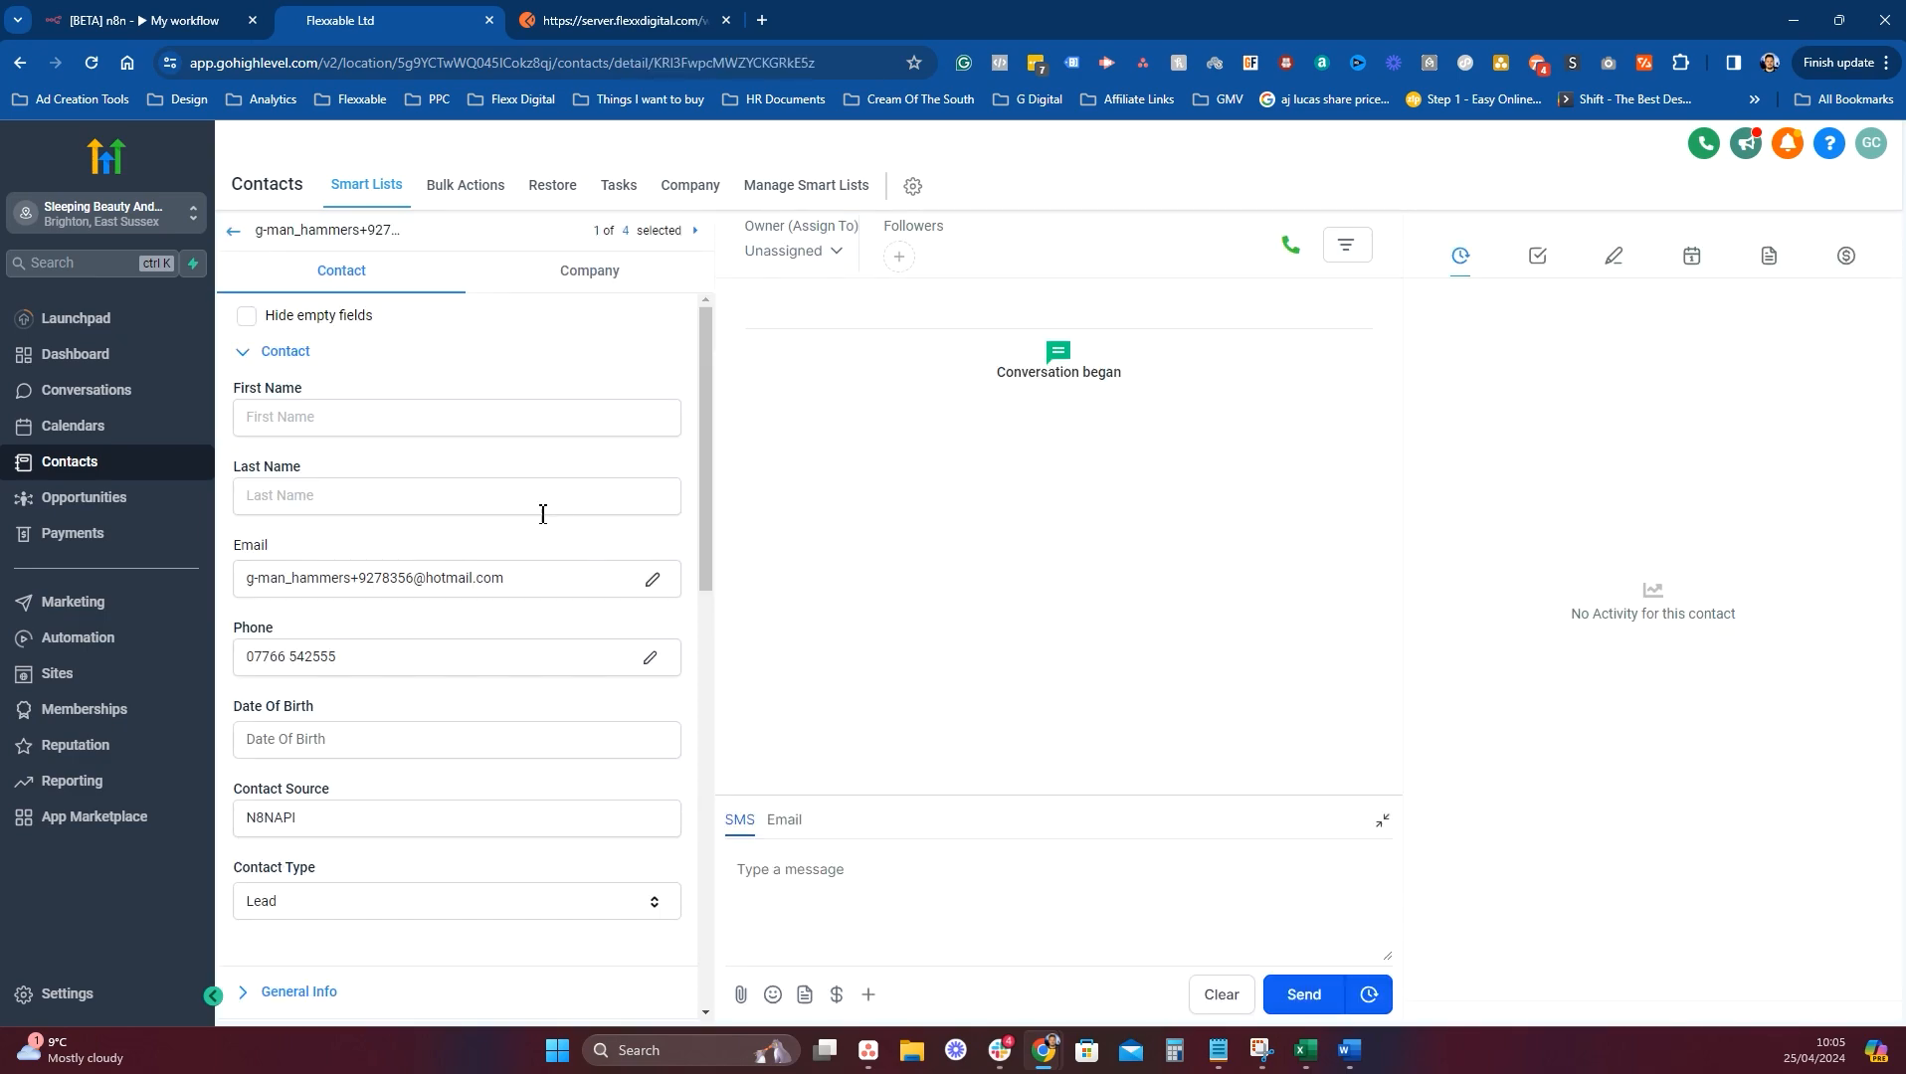
scroll(488, 585, "down", 1)
scroll(448, 596, "down", 1)
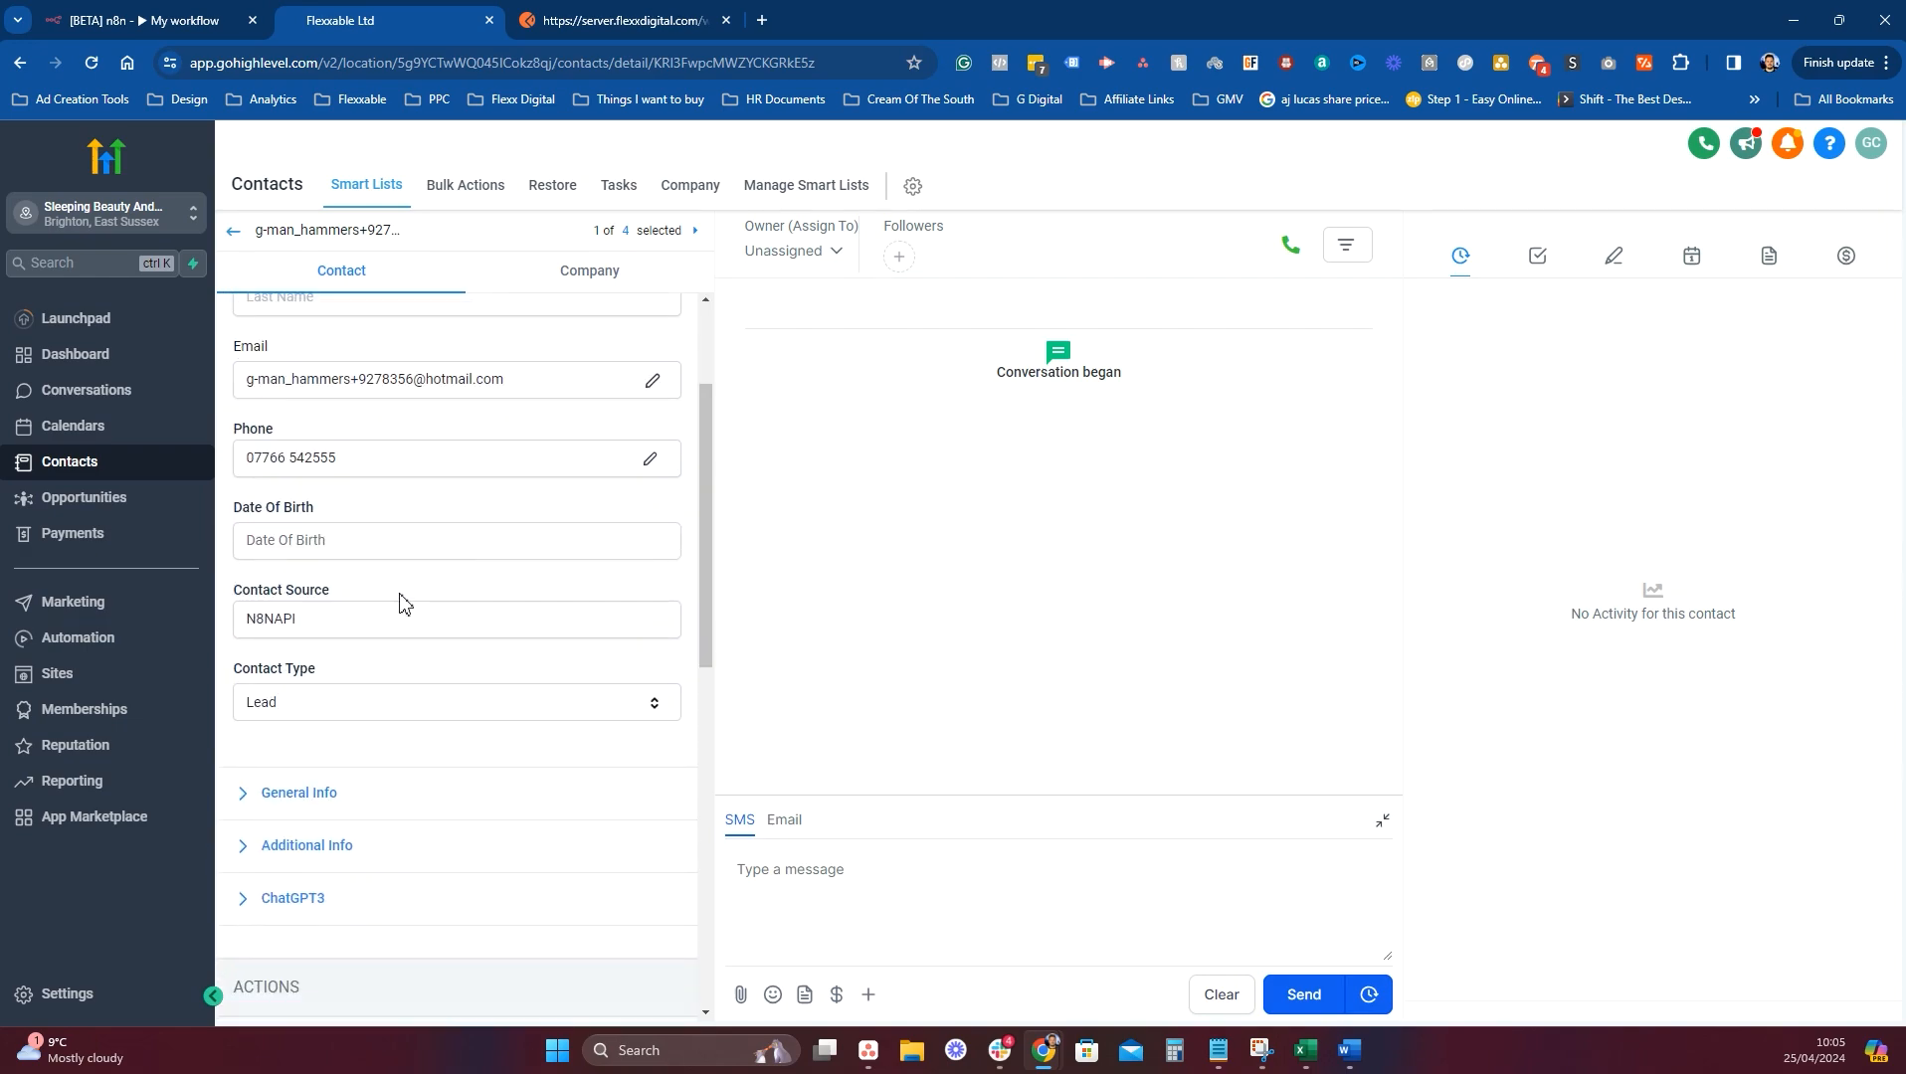
double_click(316, 617)
left_click(315, 626)
scroll(459, 627, "down", 4)
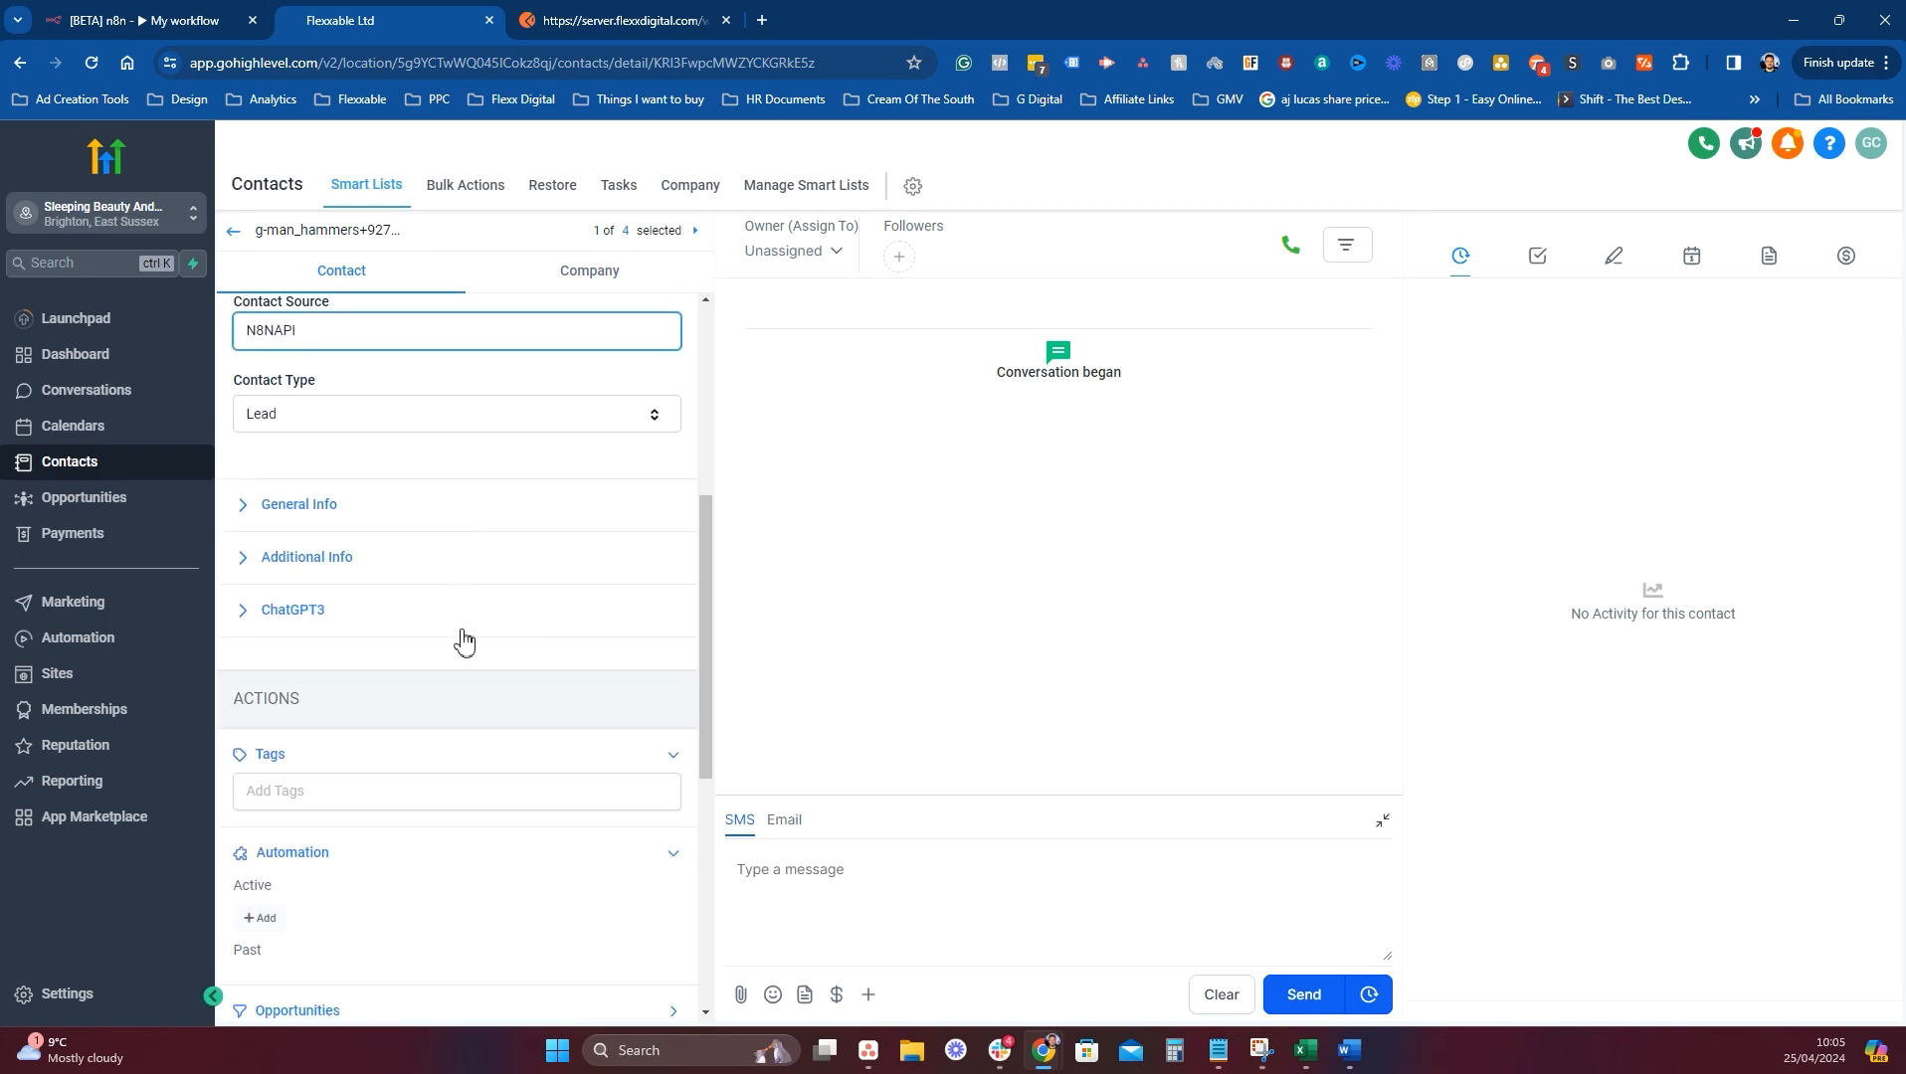
Expand Additional Info and review the UTM fields, including Utm_content 'Brighton', medium, source and campaign.
left_click(258, 416)
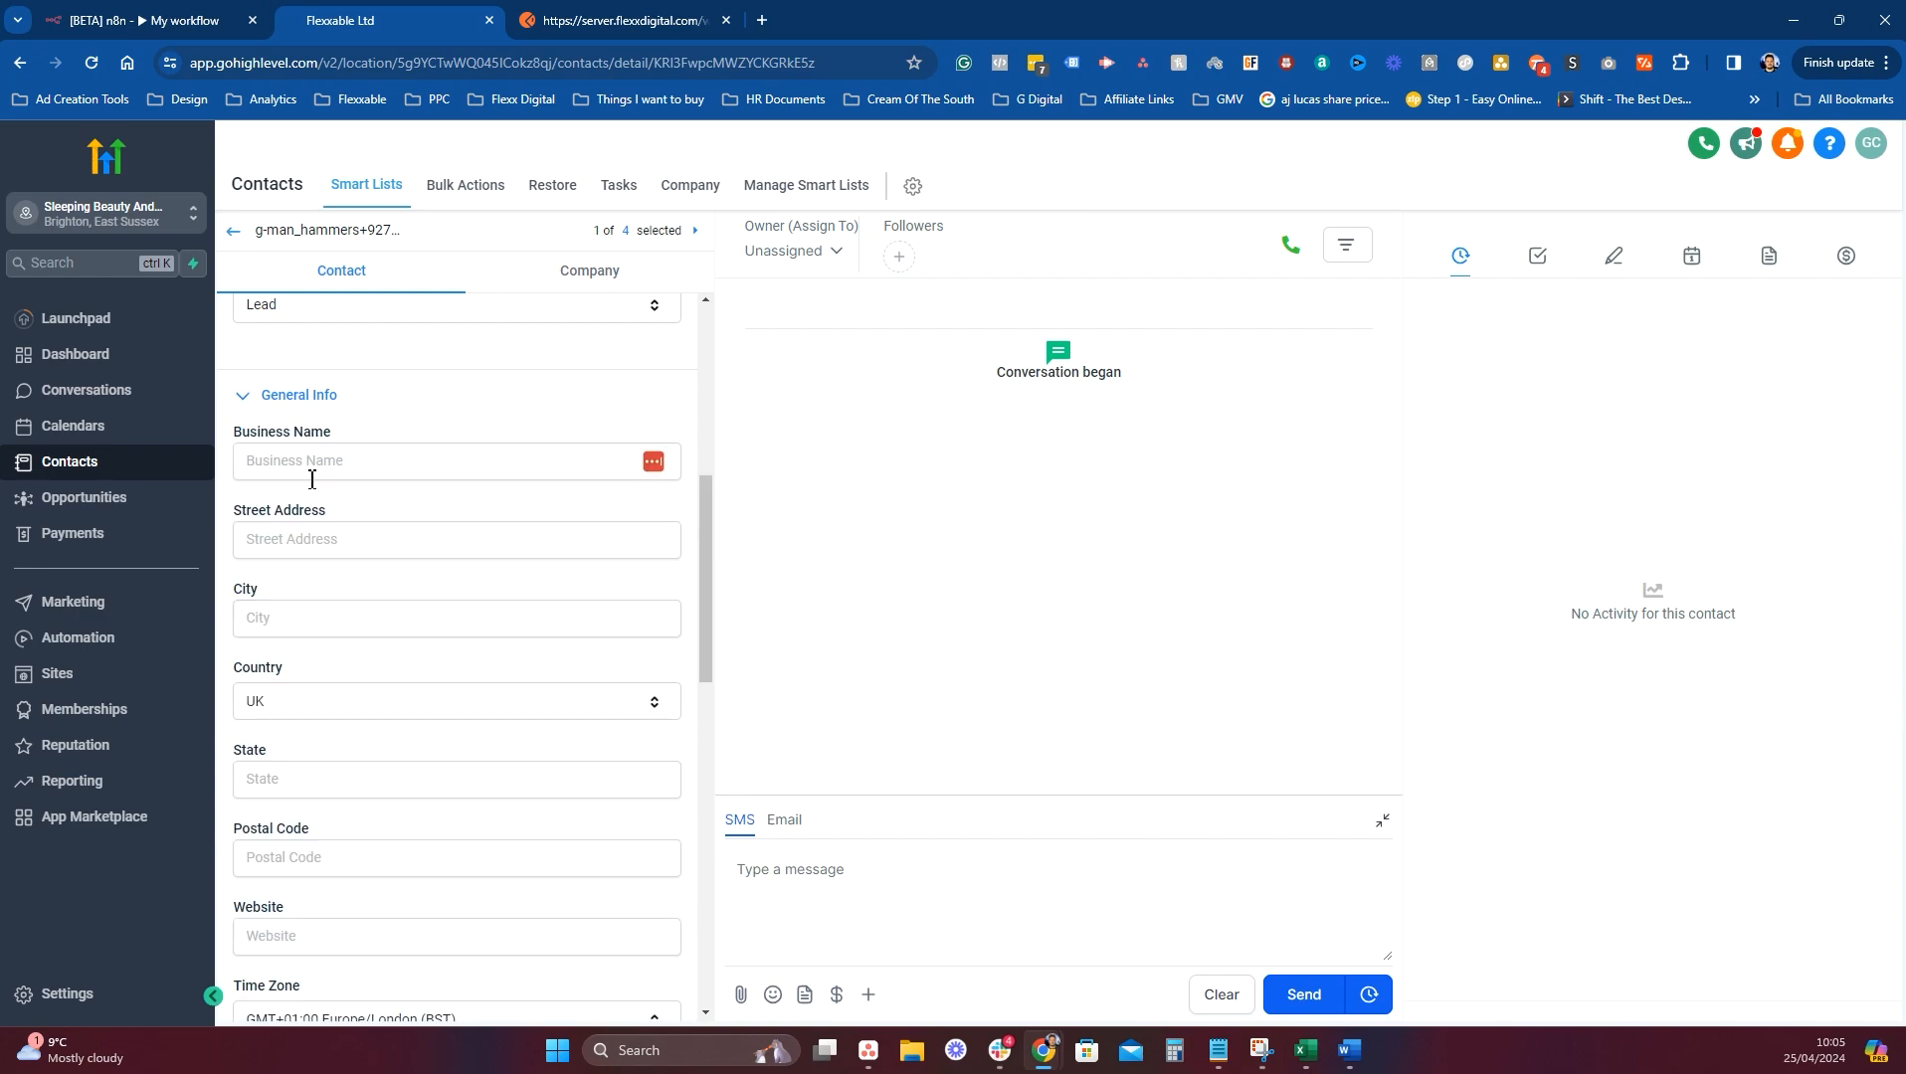
scroll(383, 608, "down", 6)
left_click(350, 525)
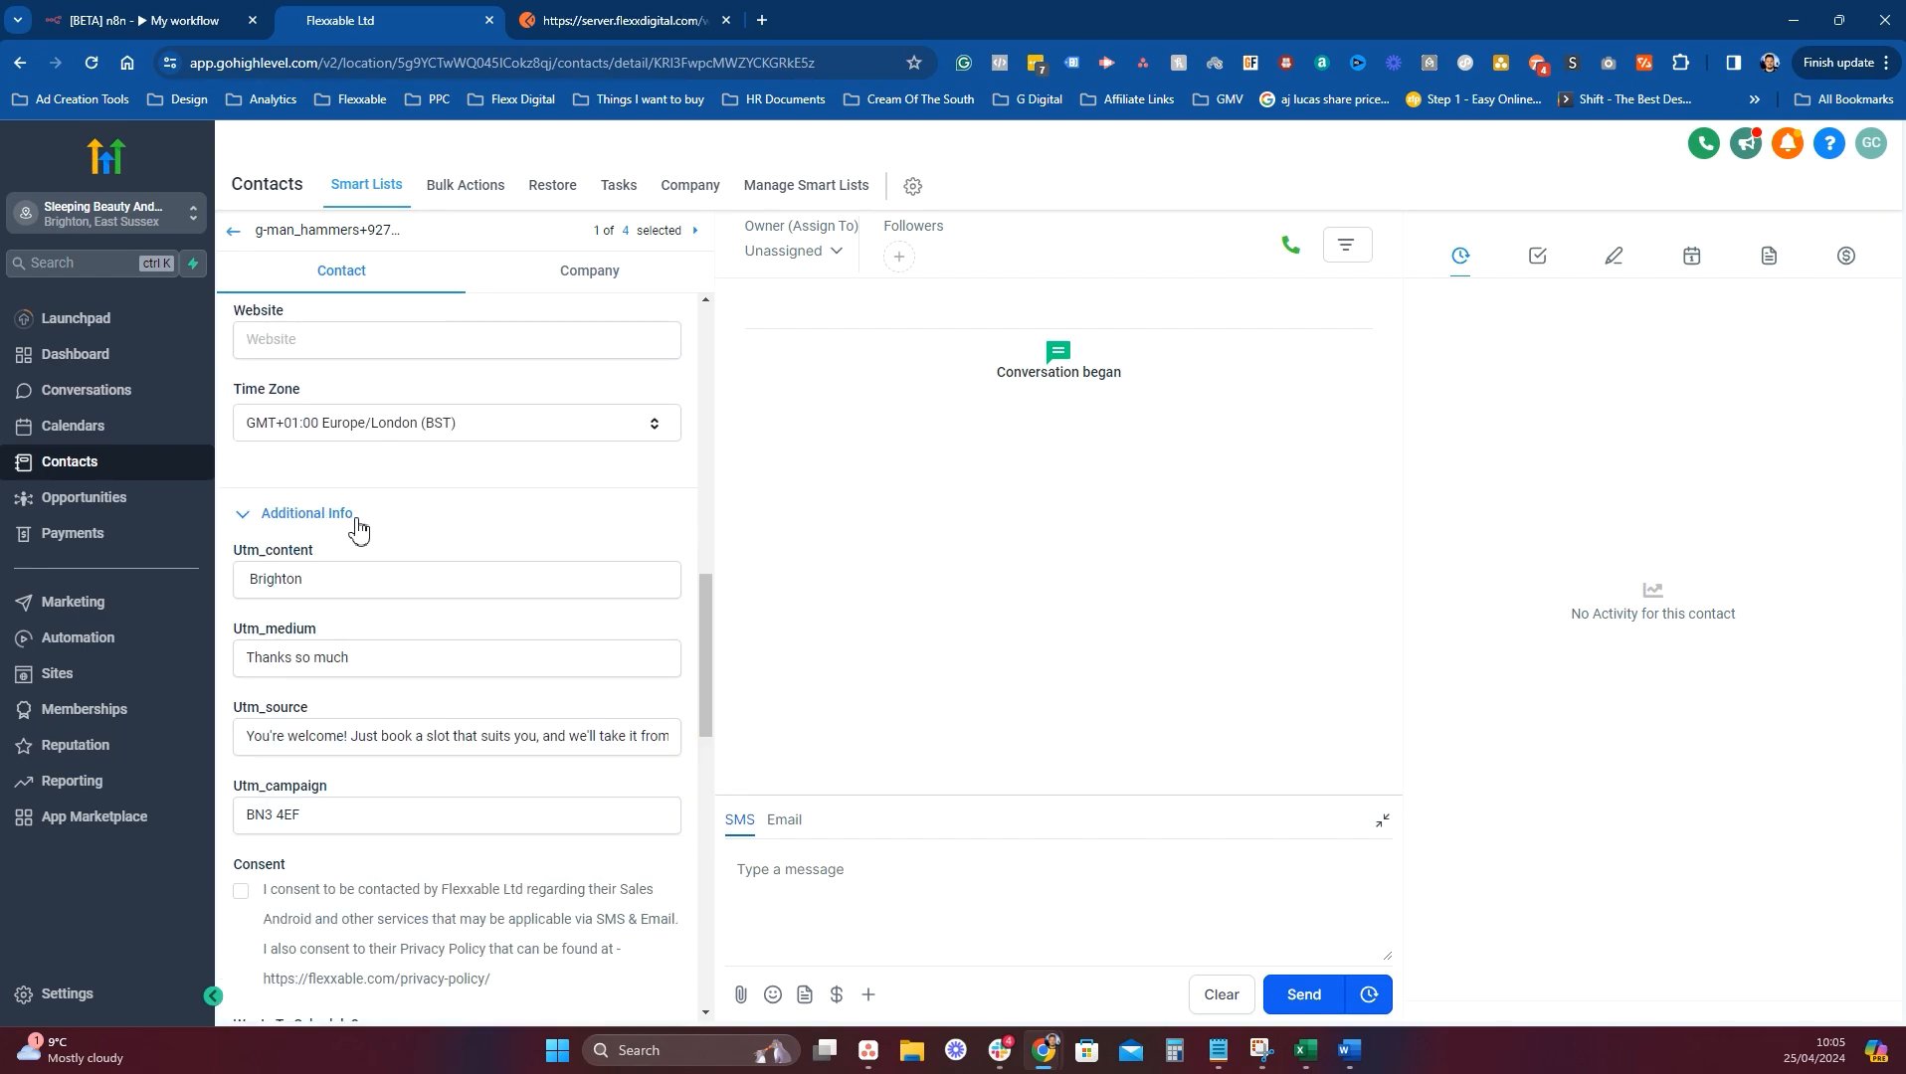
left_click_drag(318, 573, 223, 588)
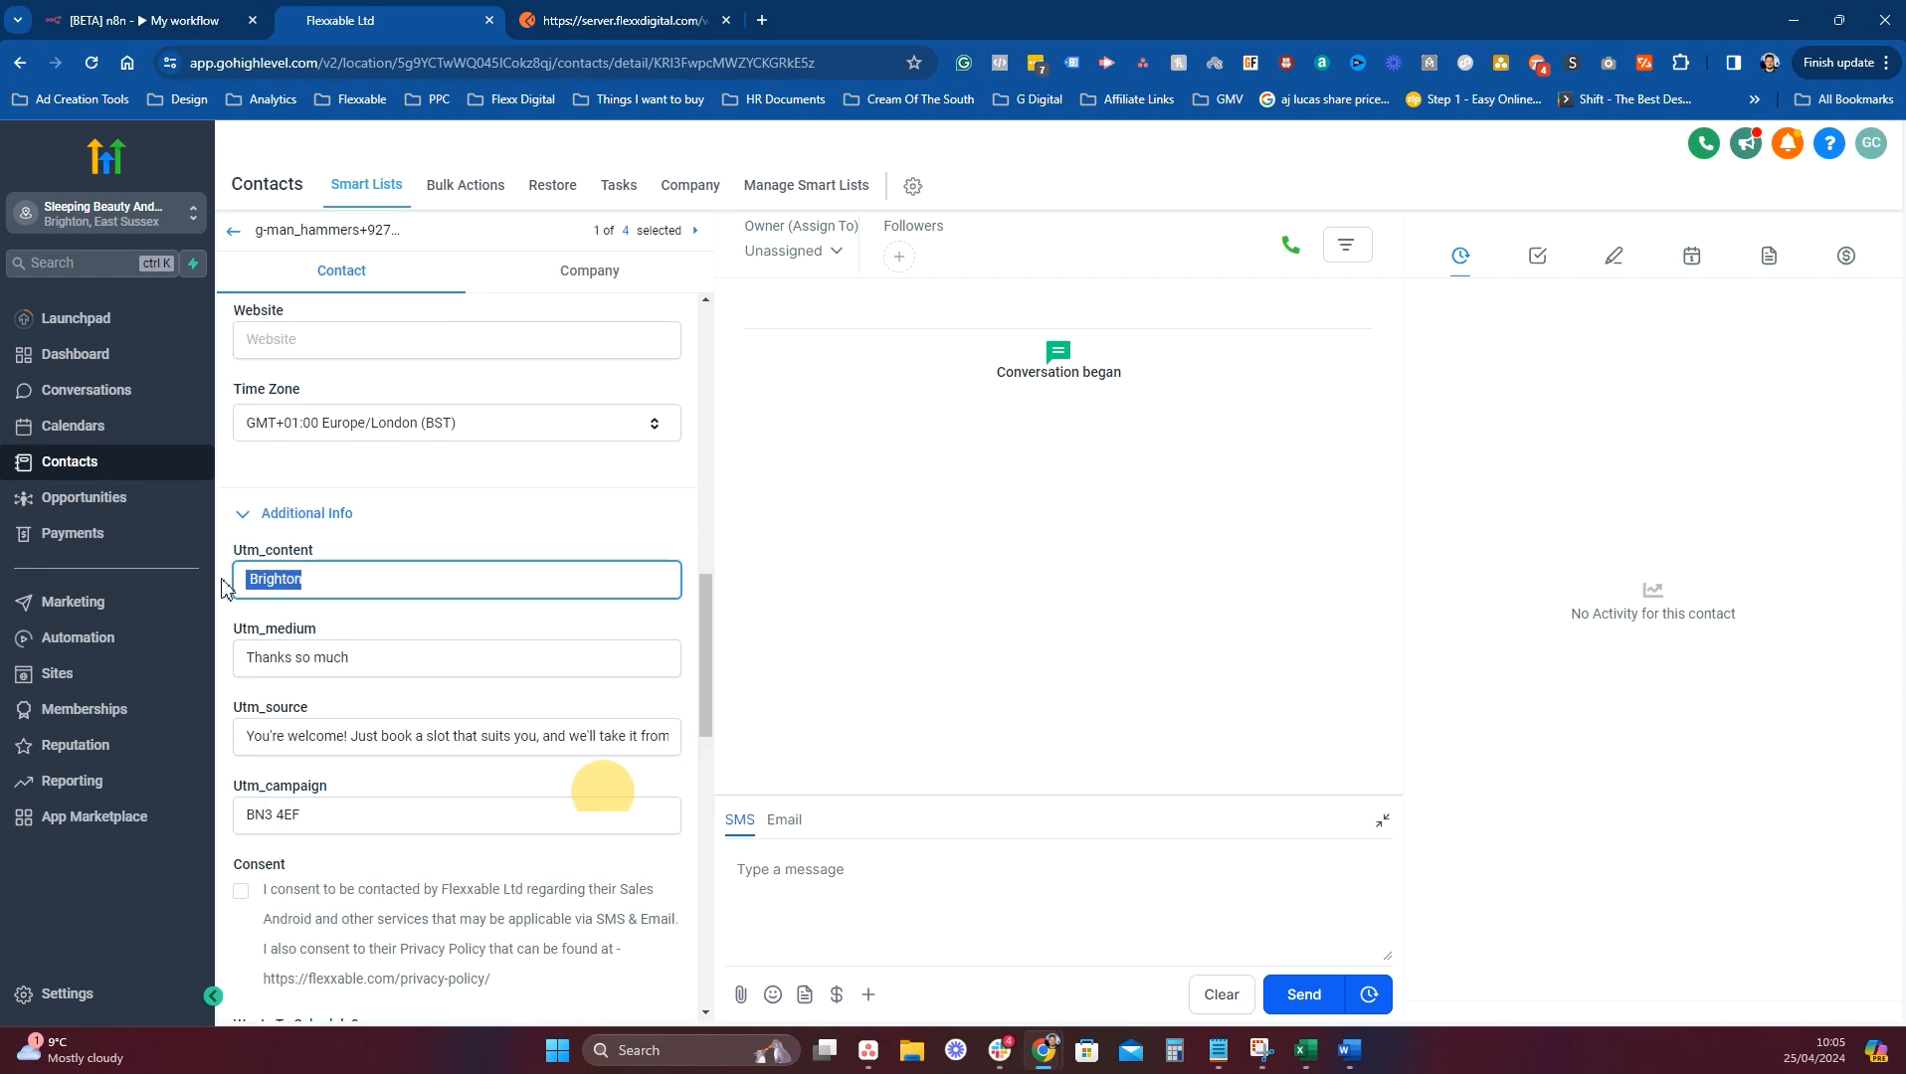
left_click(376, 582)
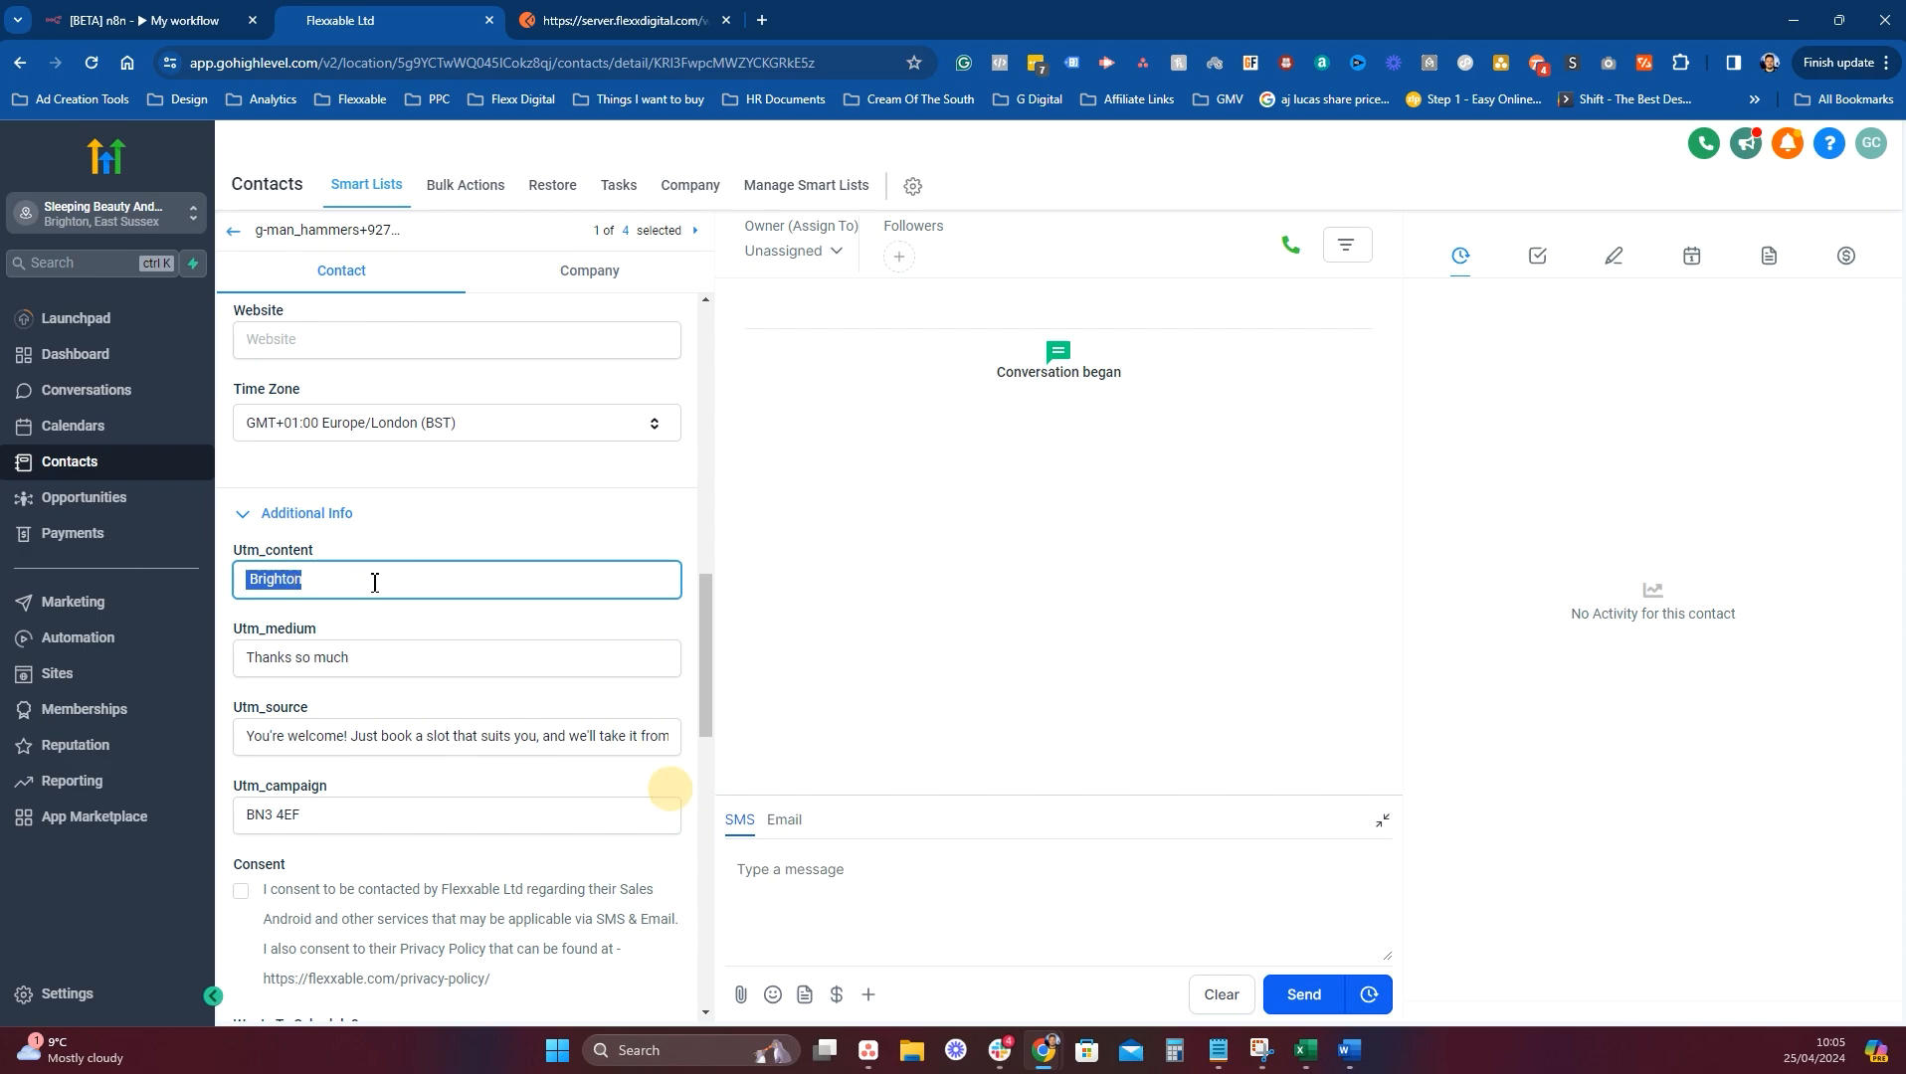
left_click(404, 655)
key("ctrl+a")
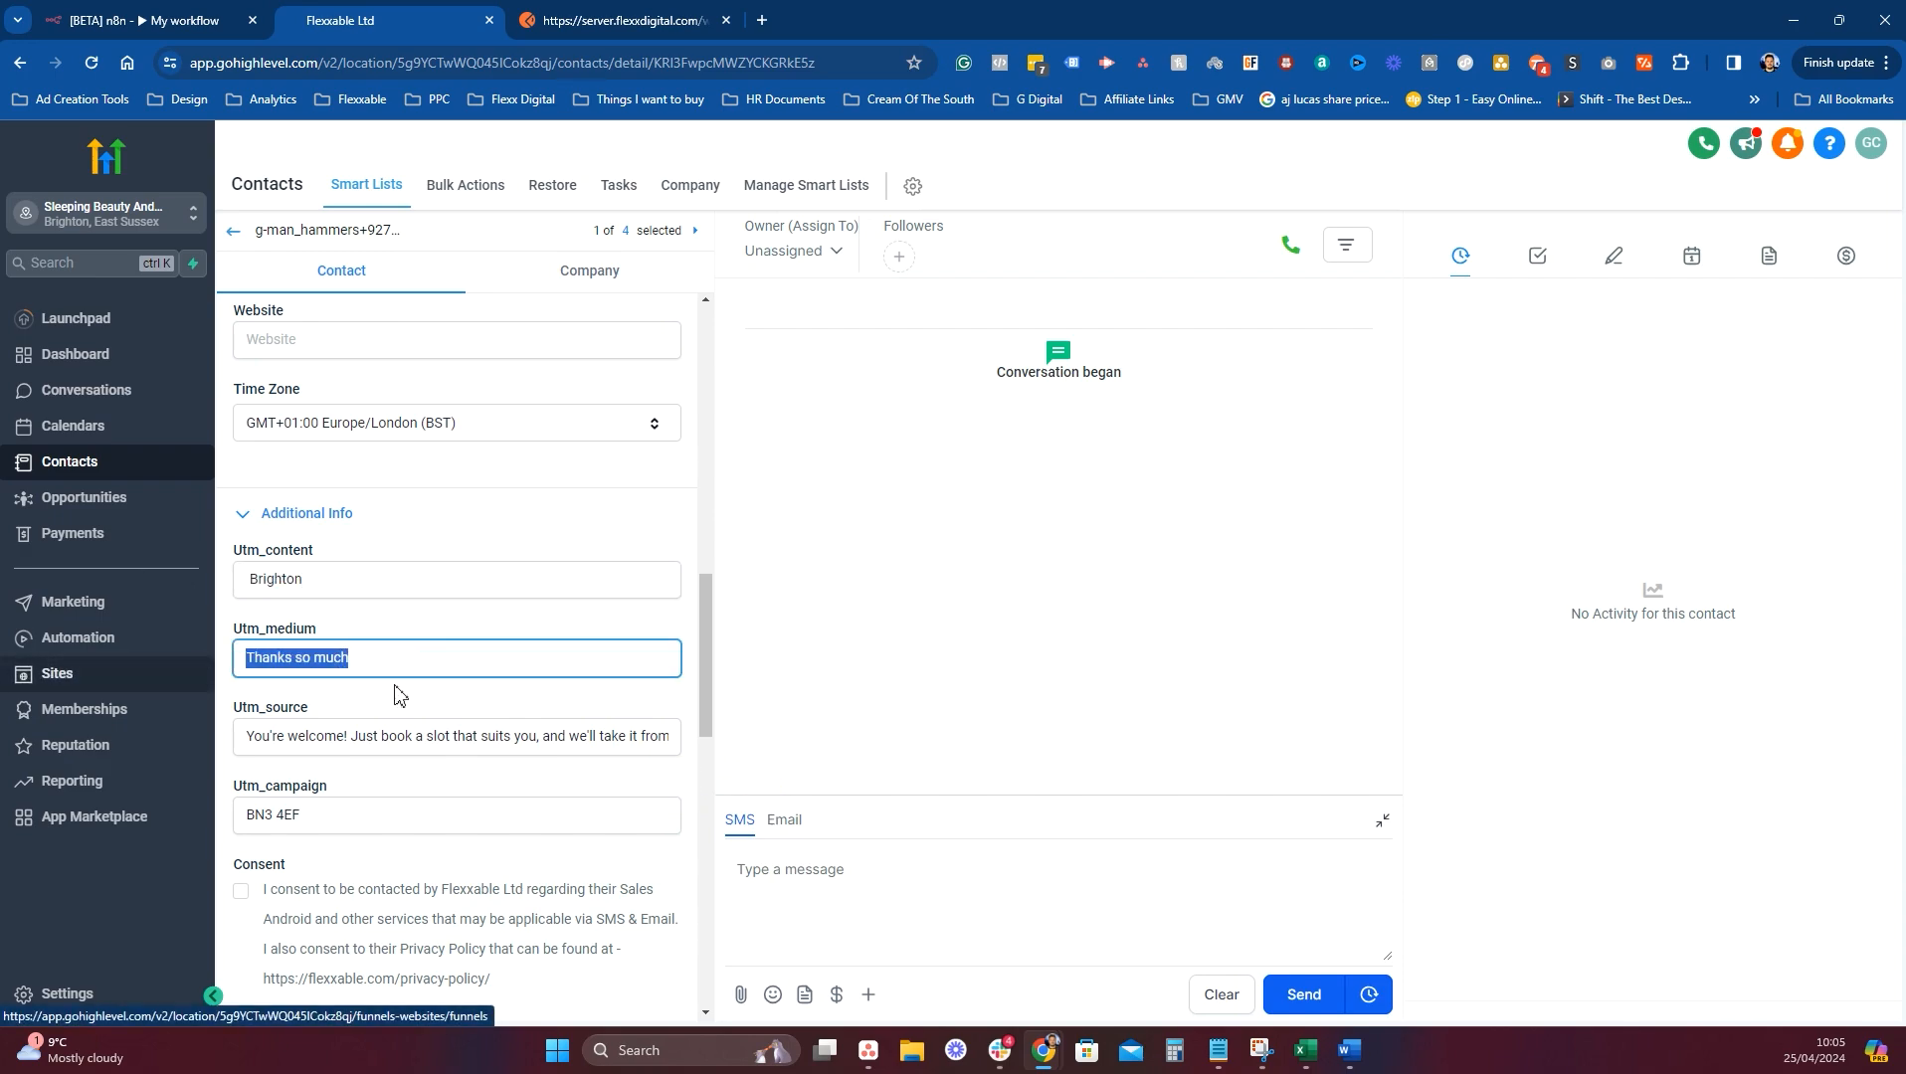
scroll(439, 740, "down", 1)
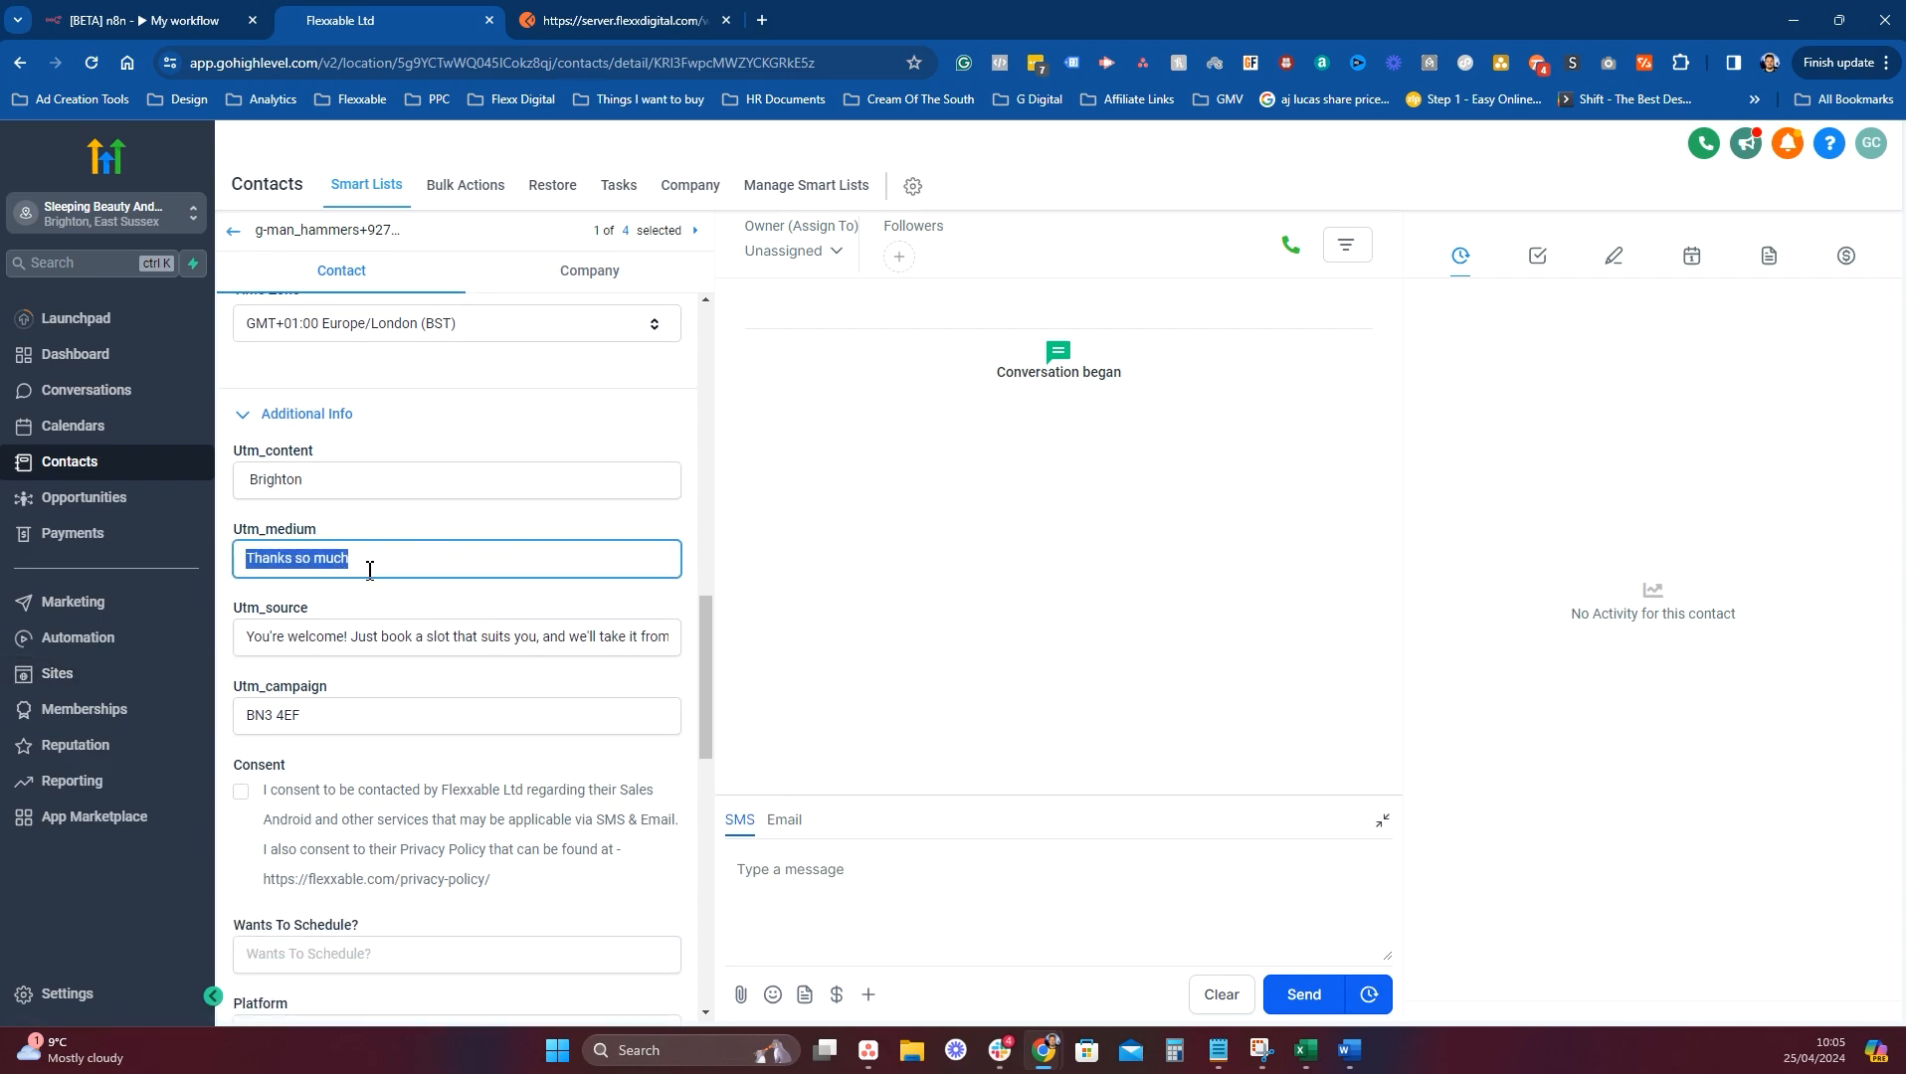
left_click(444, 629)
left_click_drag(325, 642, 796, 653)
left_click(433, 648)
left_click_drag(263, 715, 302, 715)
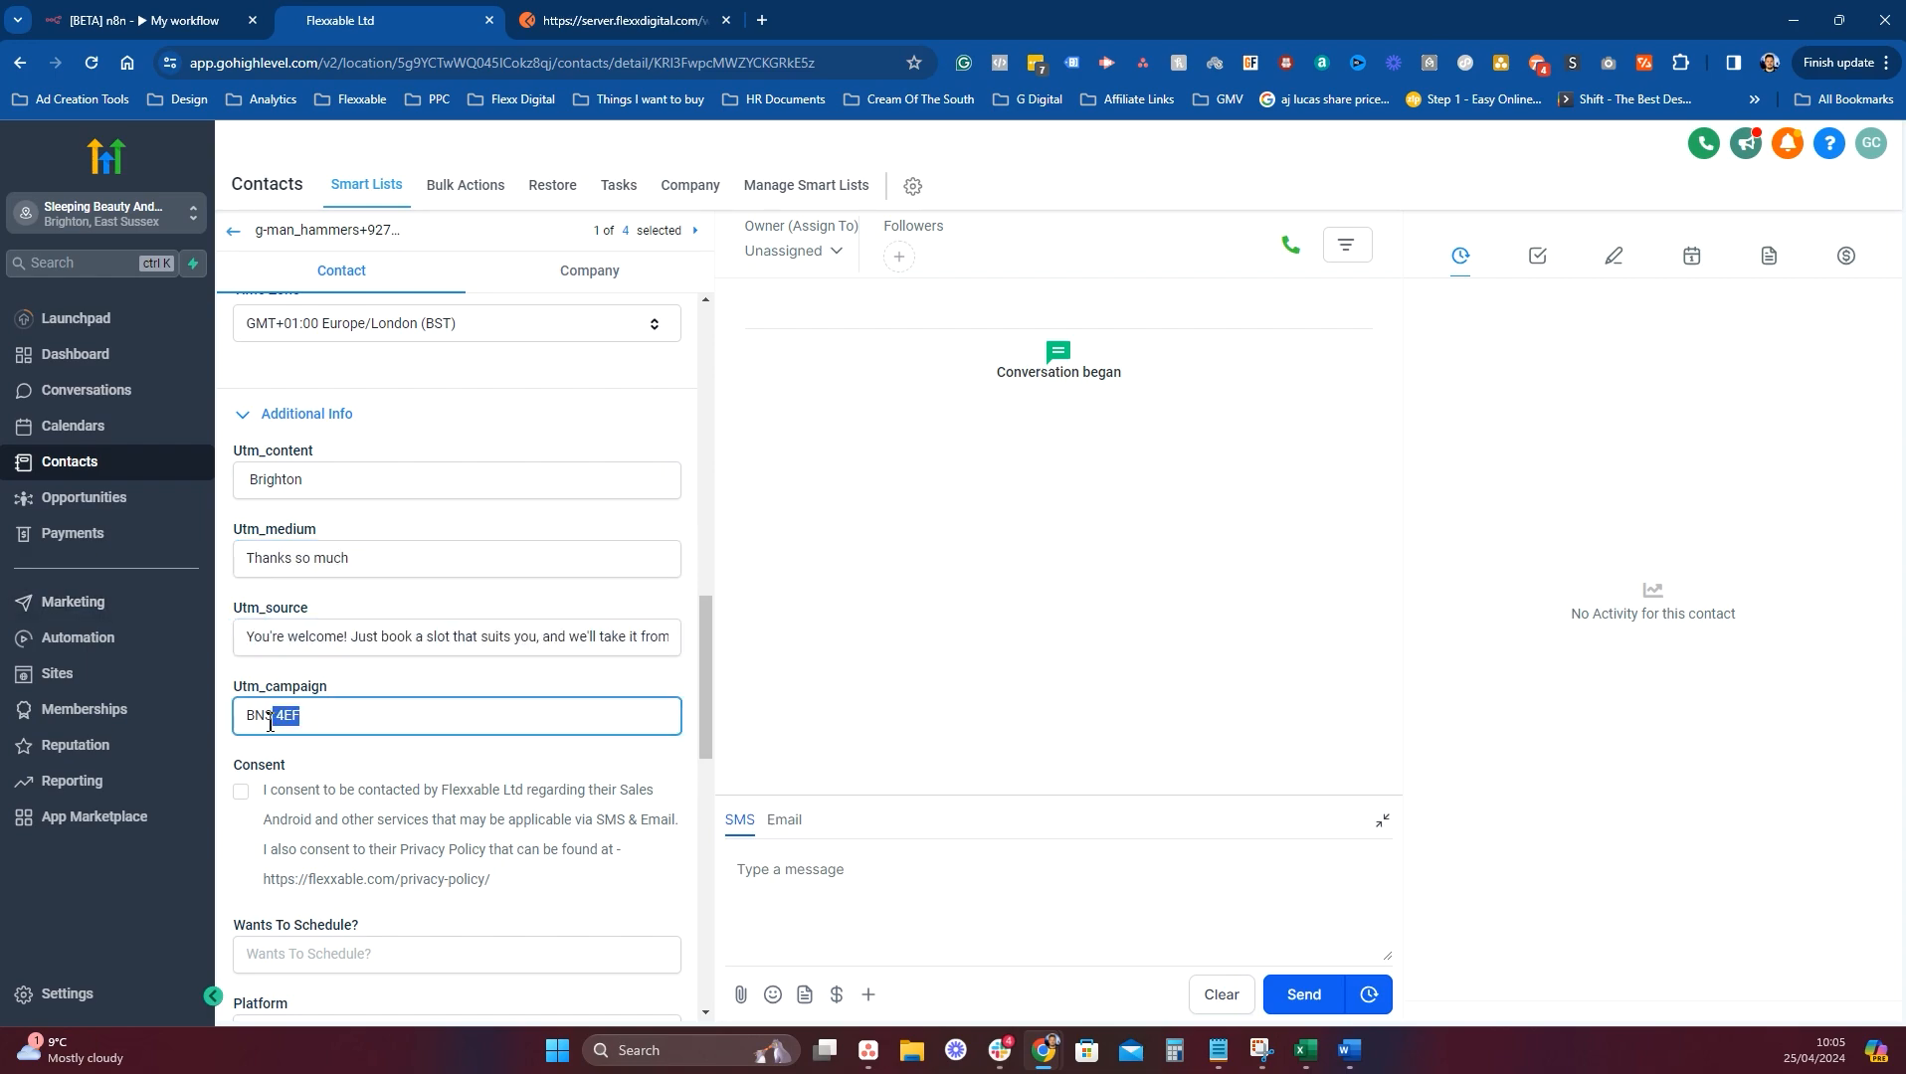
Expand the ChatGPT3 fields and read the Last Message value, then return to Postman.
scroll(302, 516, "down", 2)
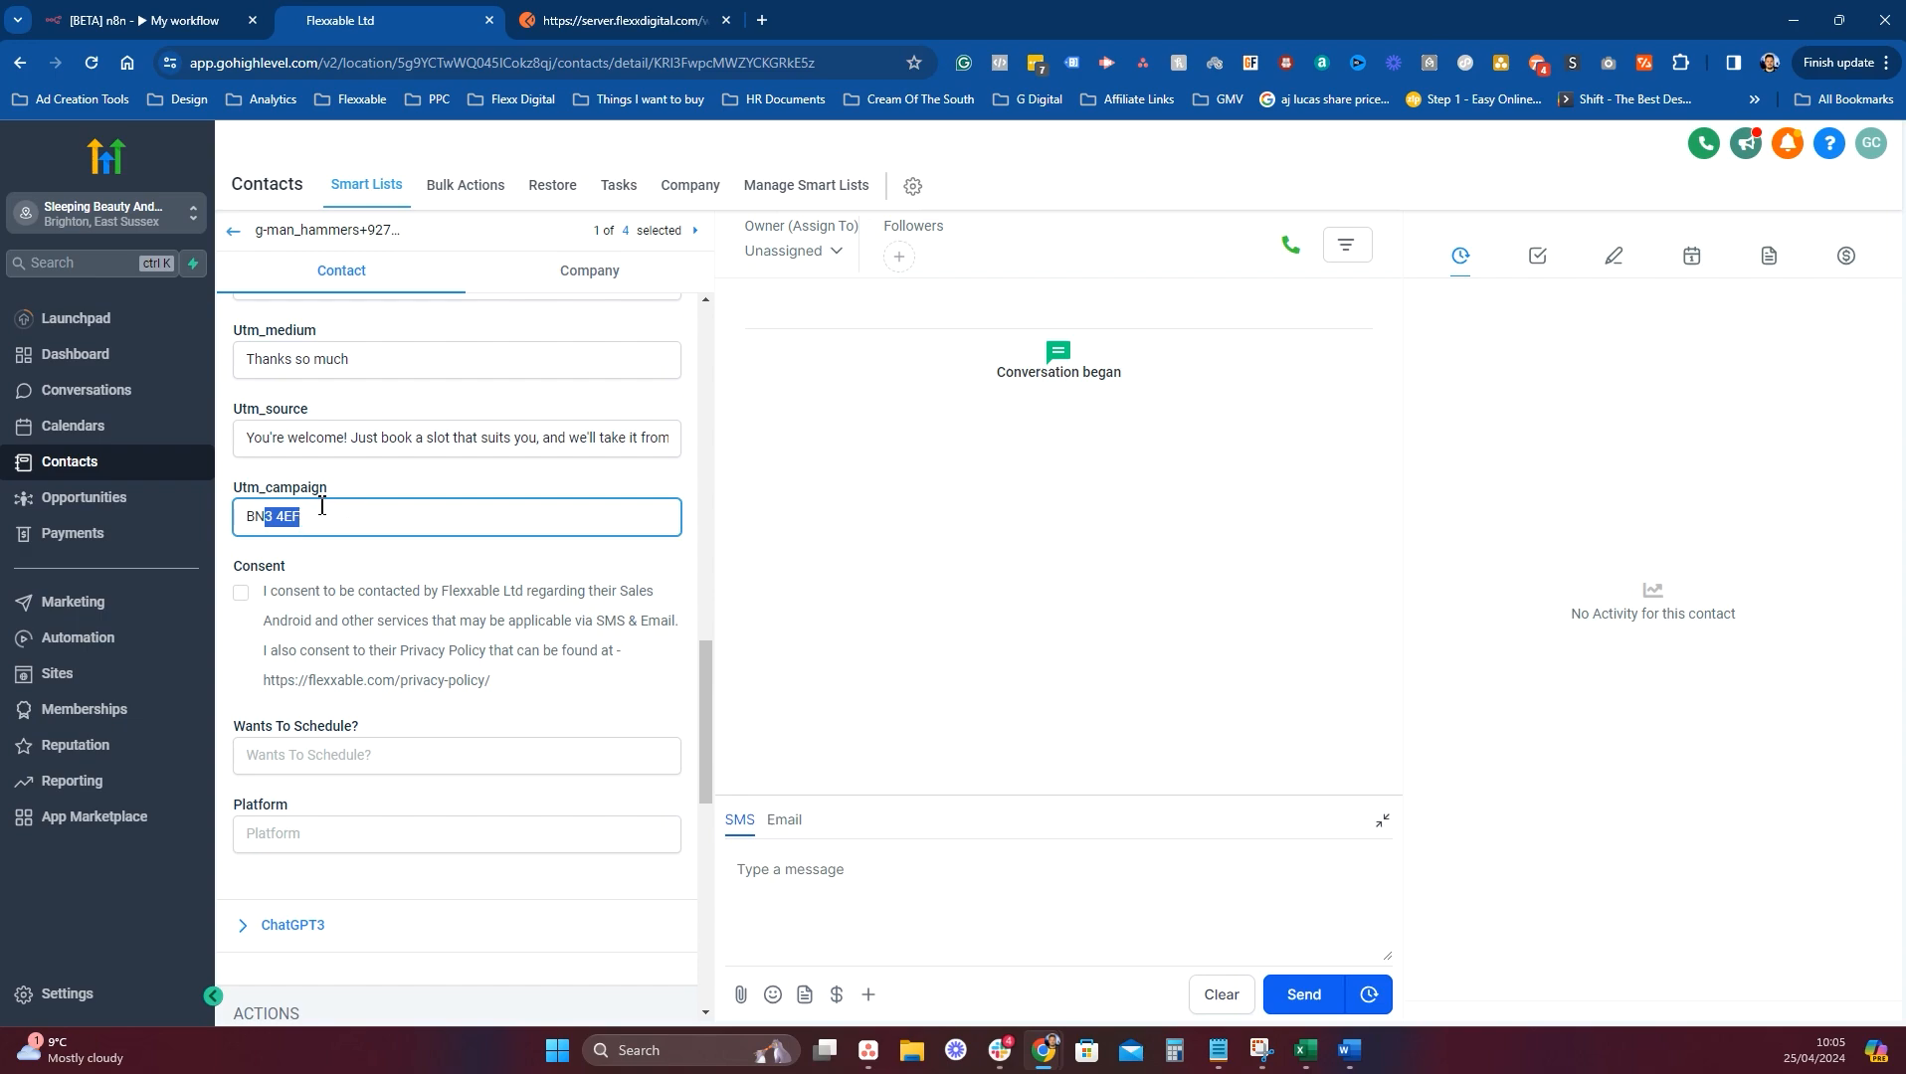
scroll(378, 696, "down", 1)
left_click(307, 826)
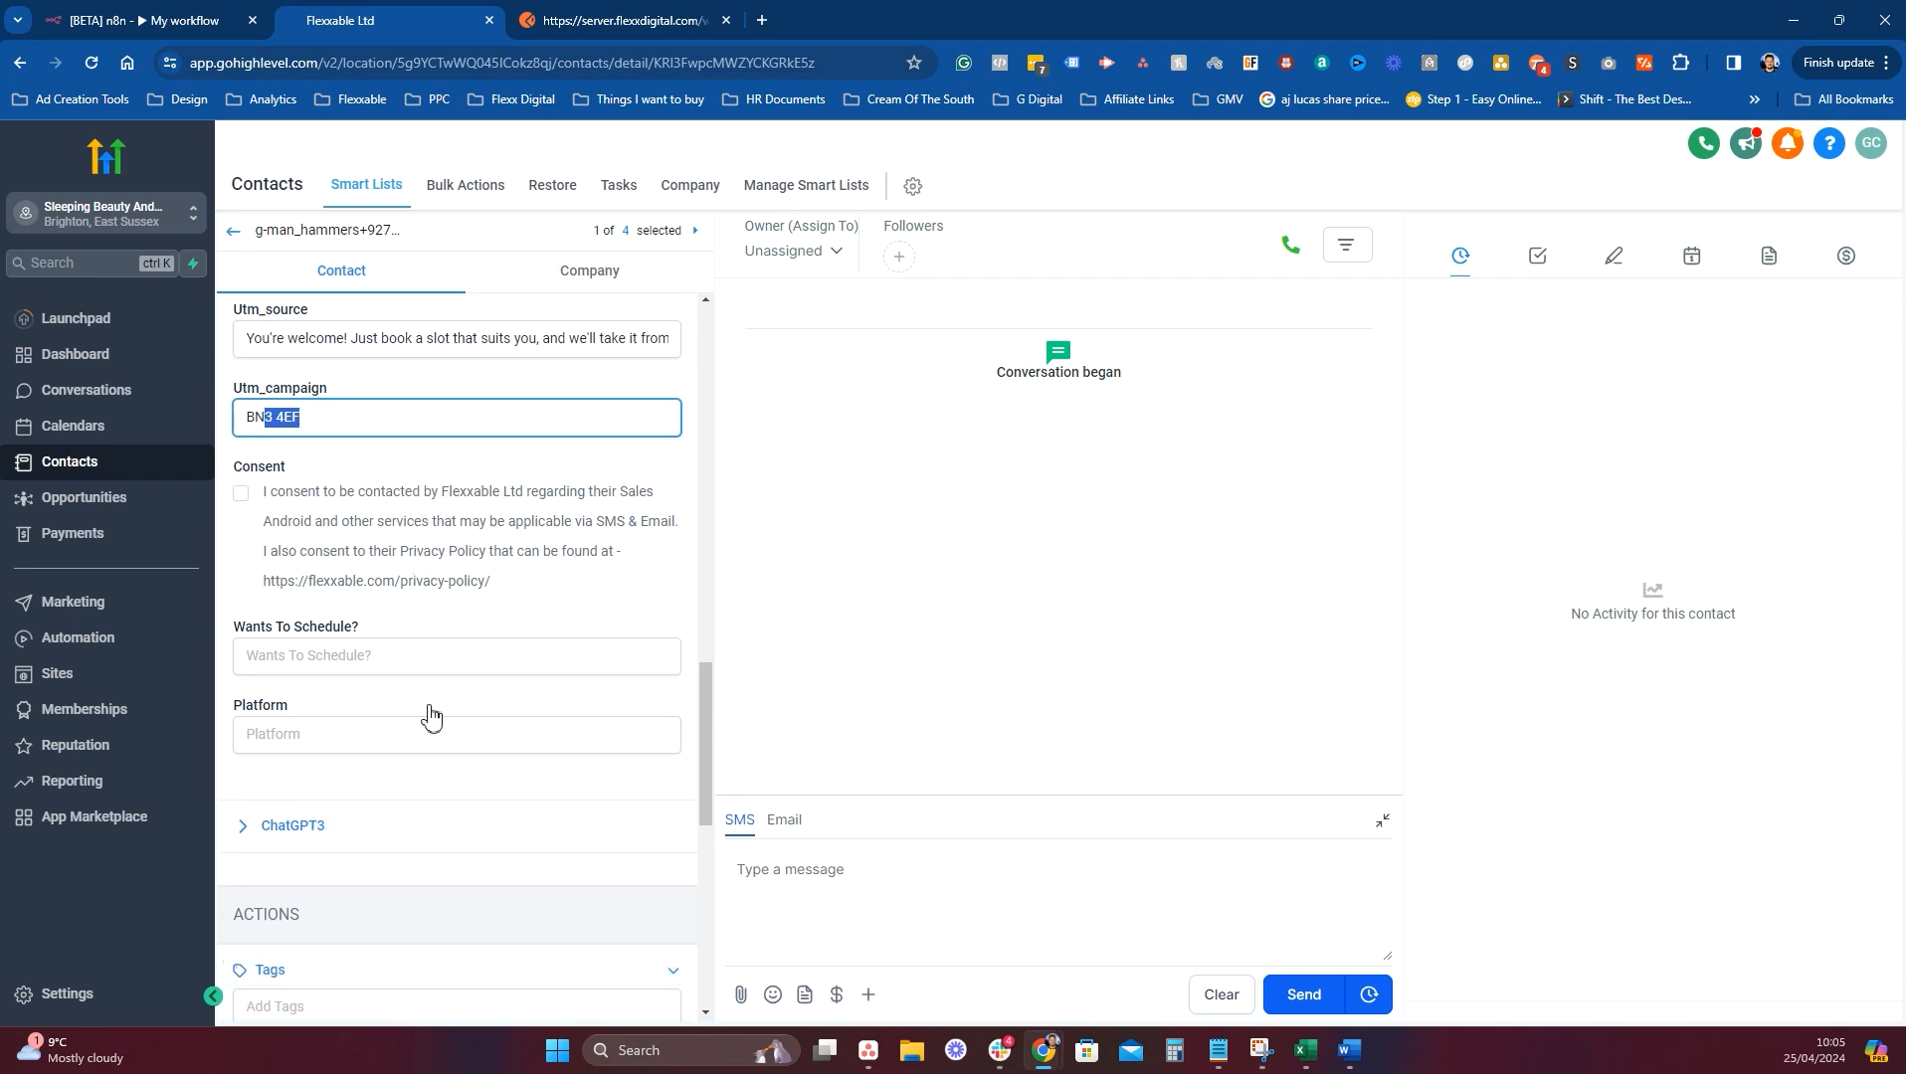
scroll(498, 573, "down", 4)
scroll(502, 568, "down", 1)
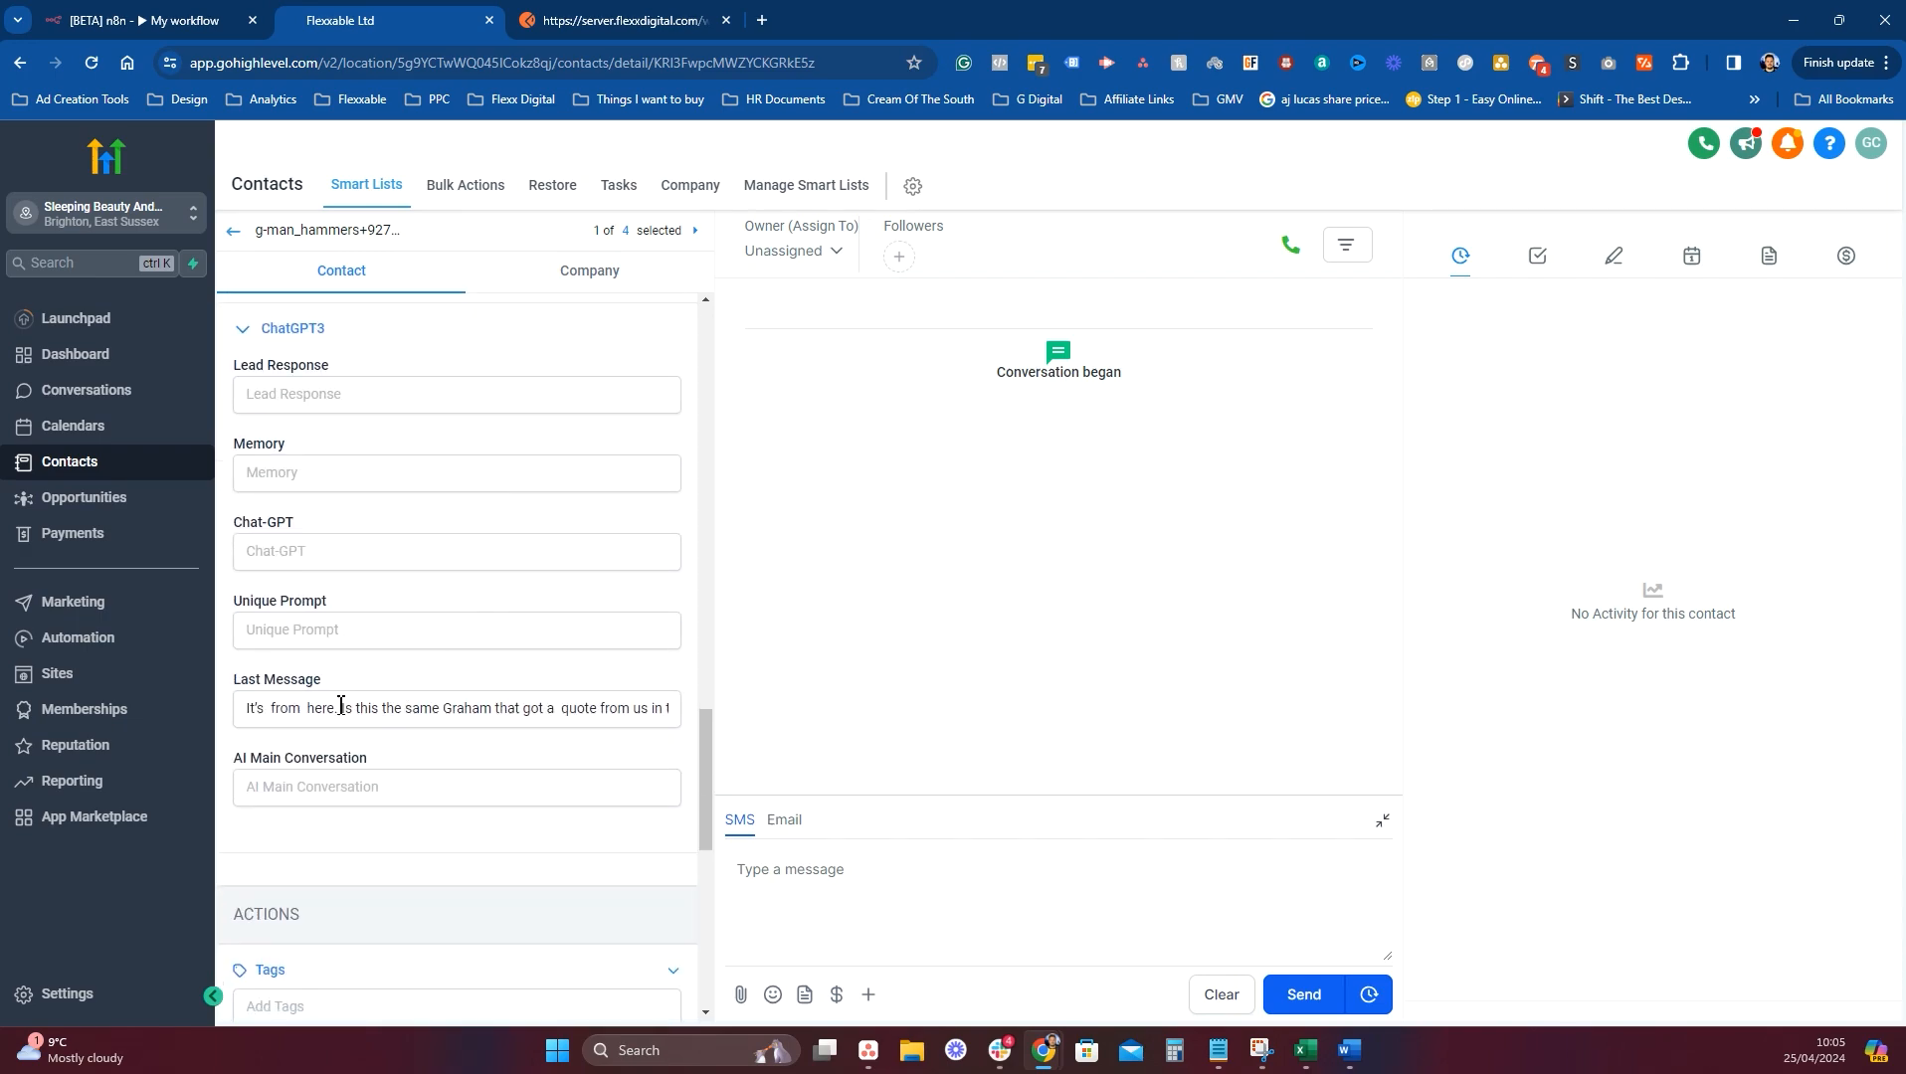
left_click_drag(261, 703, 778, 720)
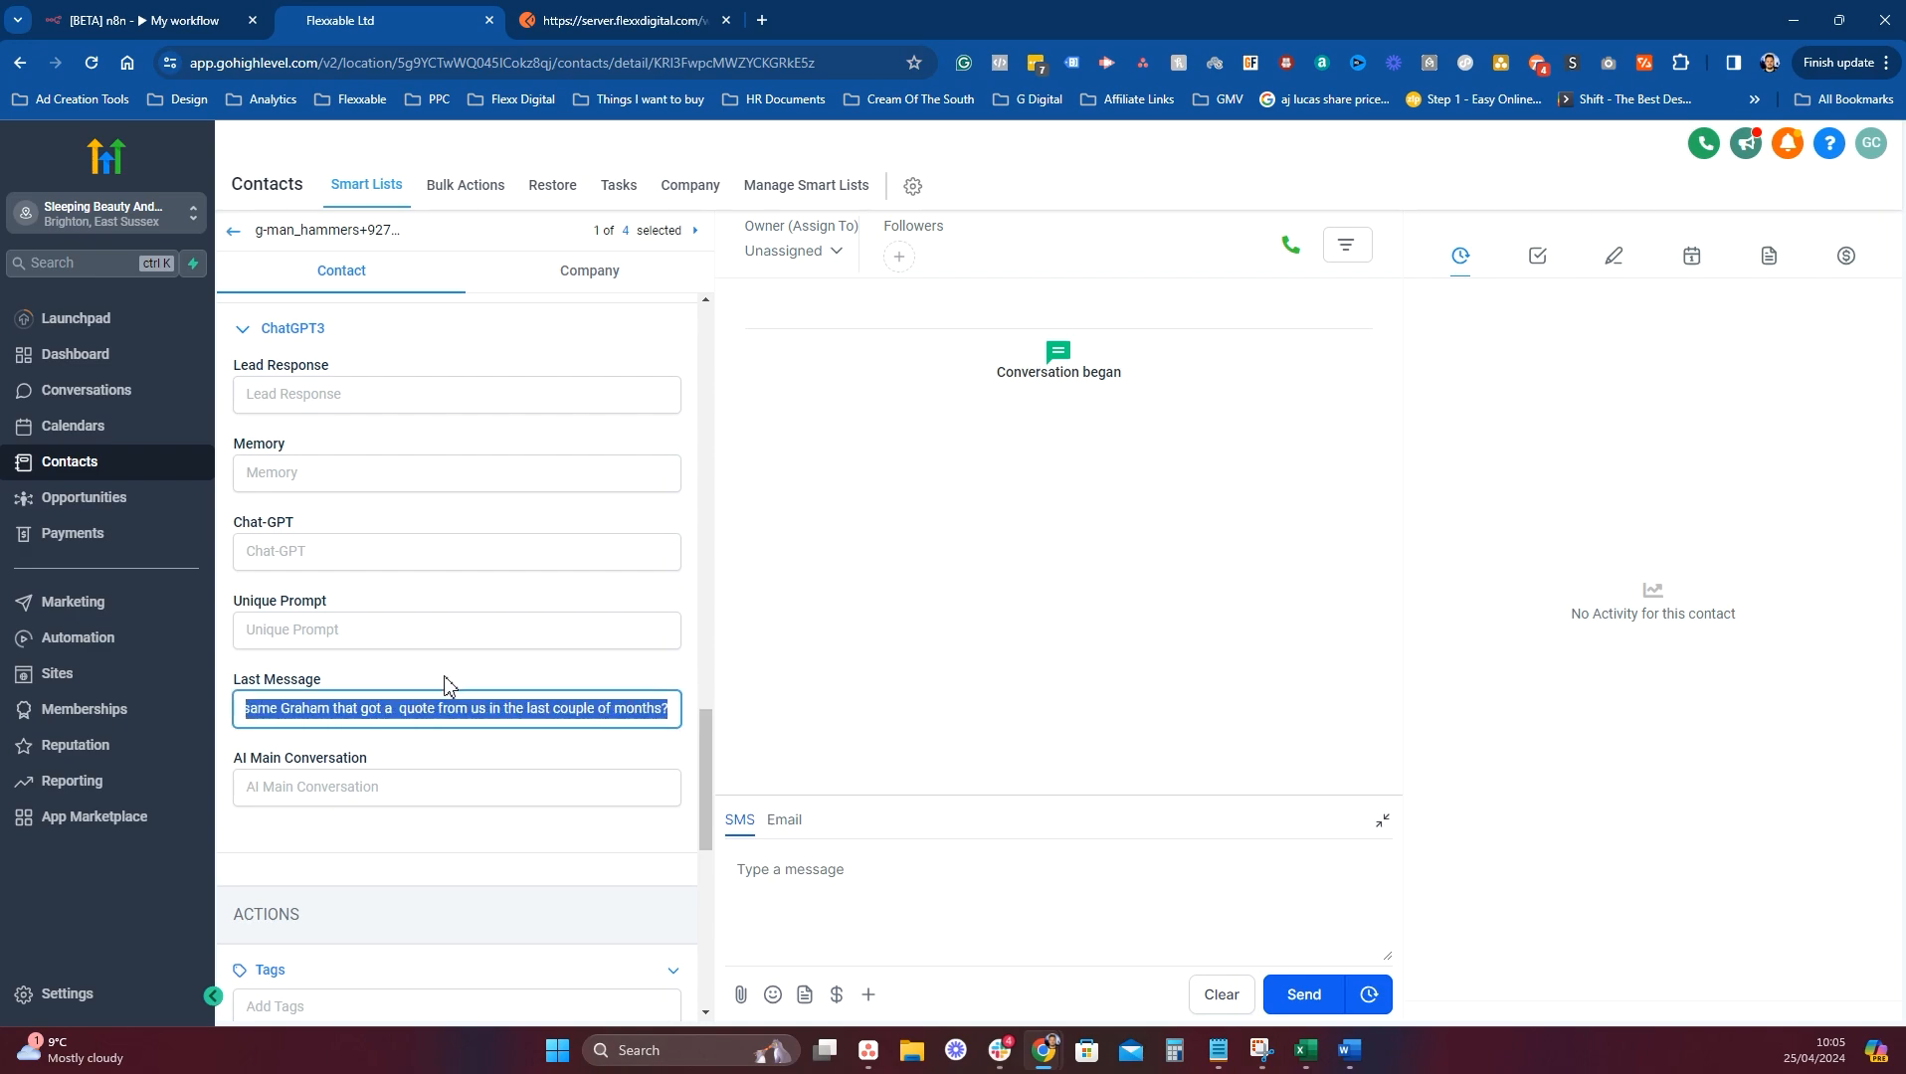
scroll(451, 681, "up", 10)
left_click(667, 15)
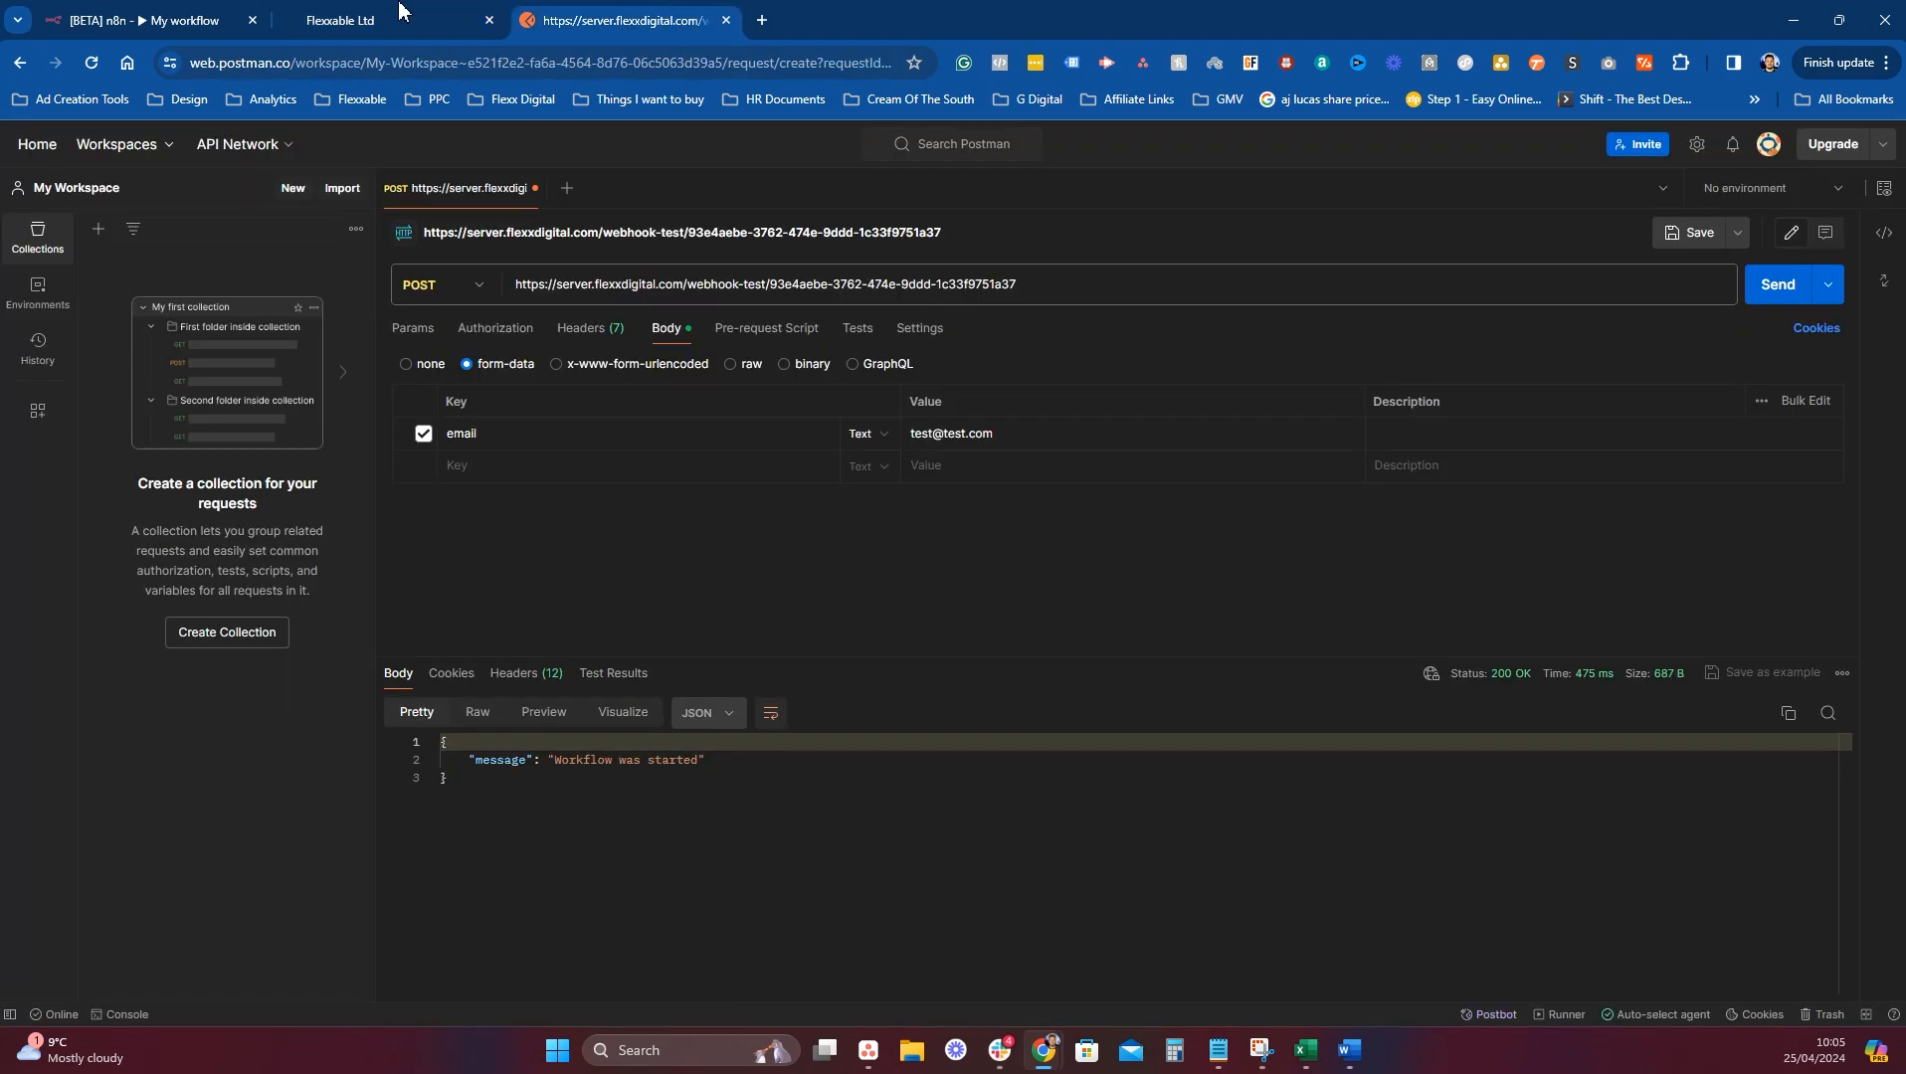
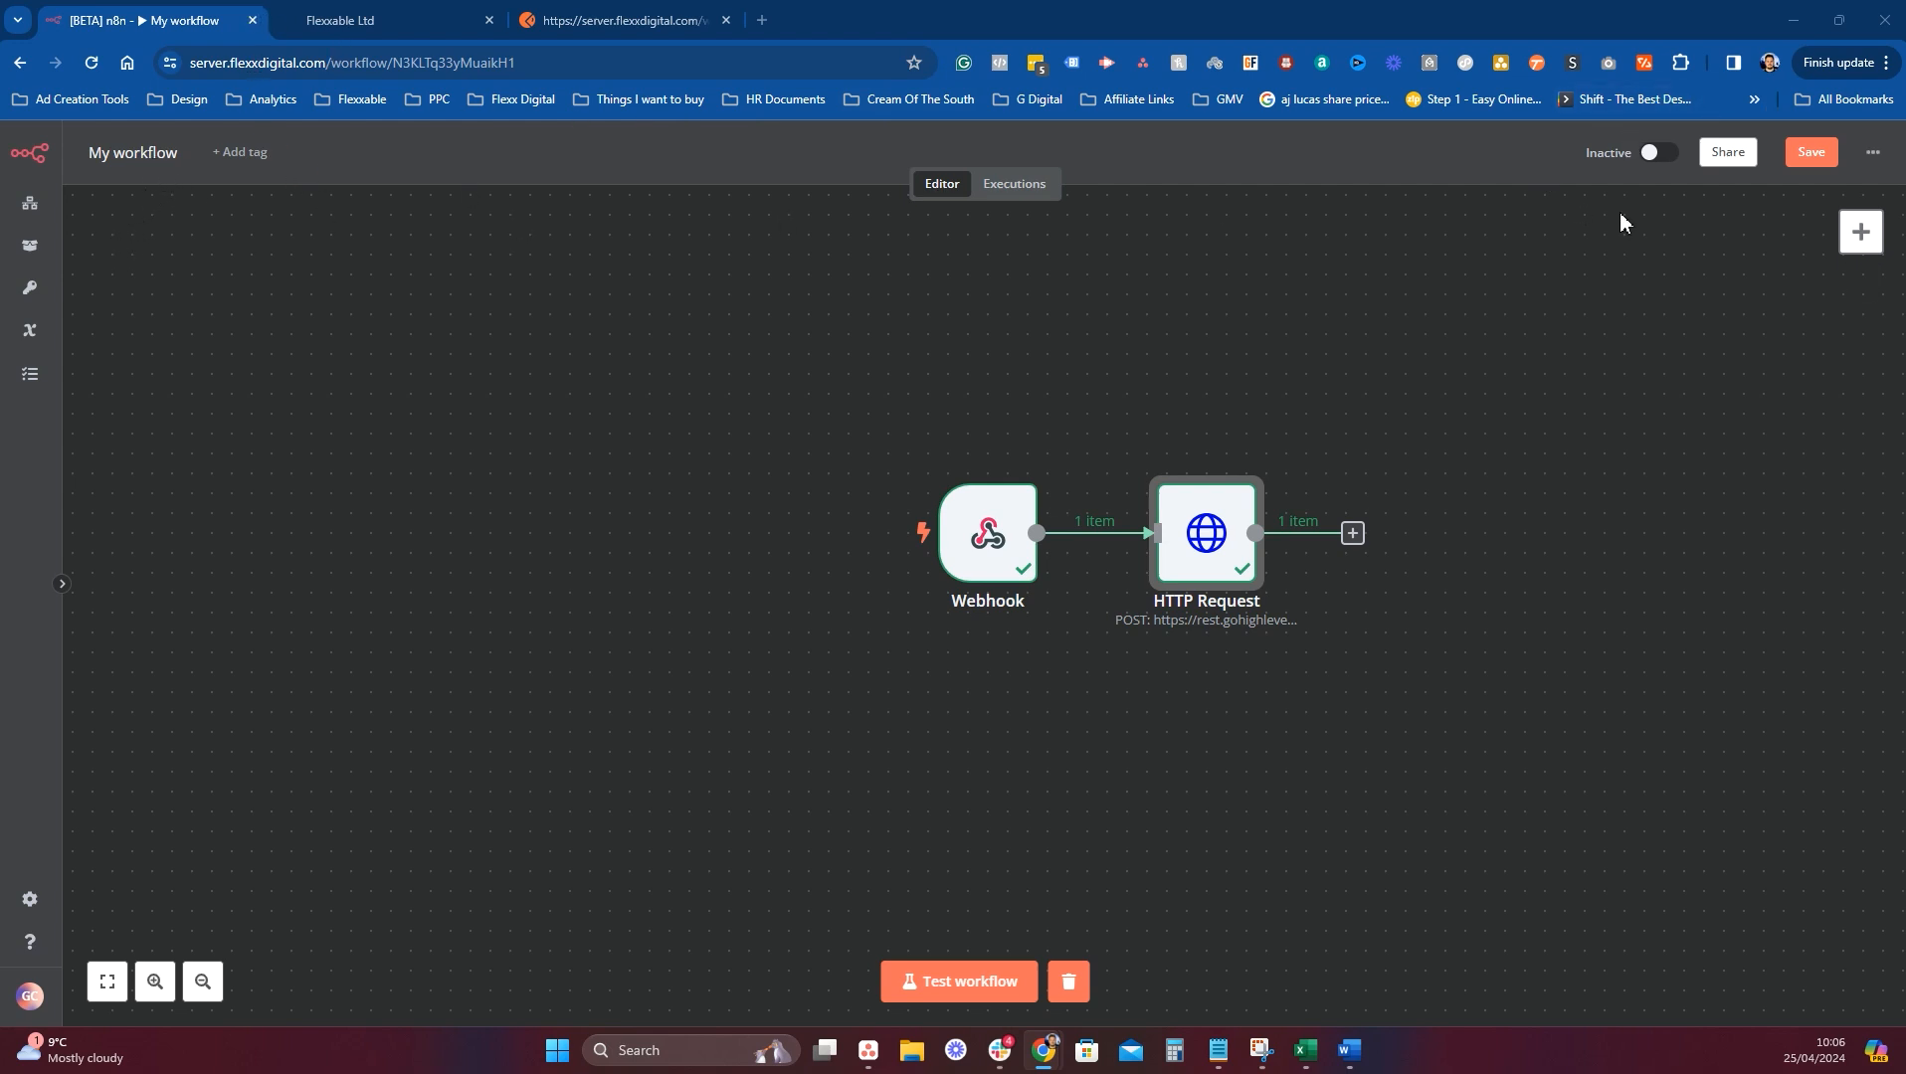
Save the n8n workflow and show the Webhook node's Production URL.
left_click(1807, 151)
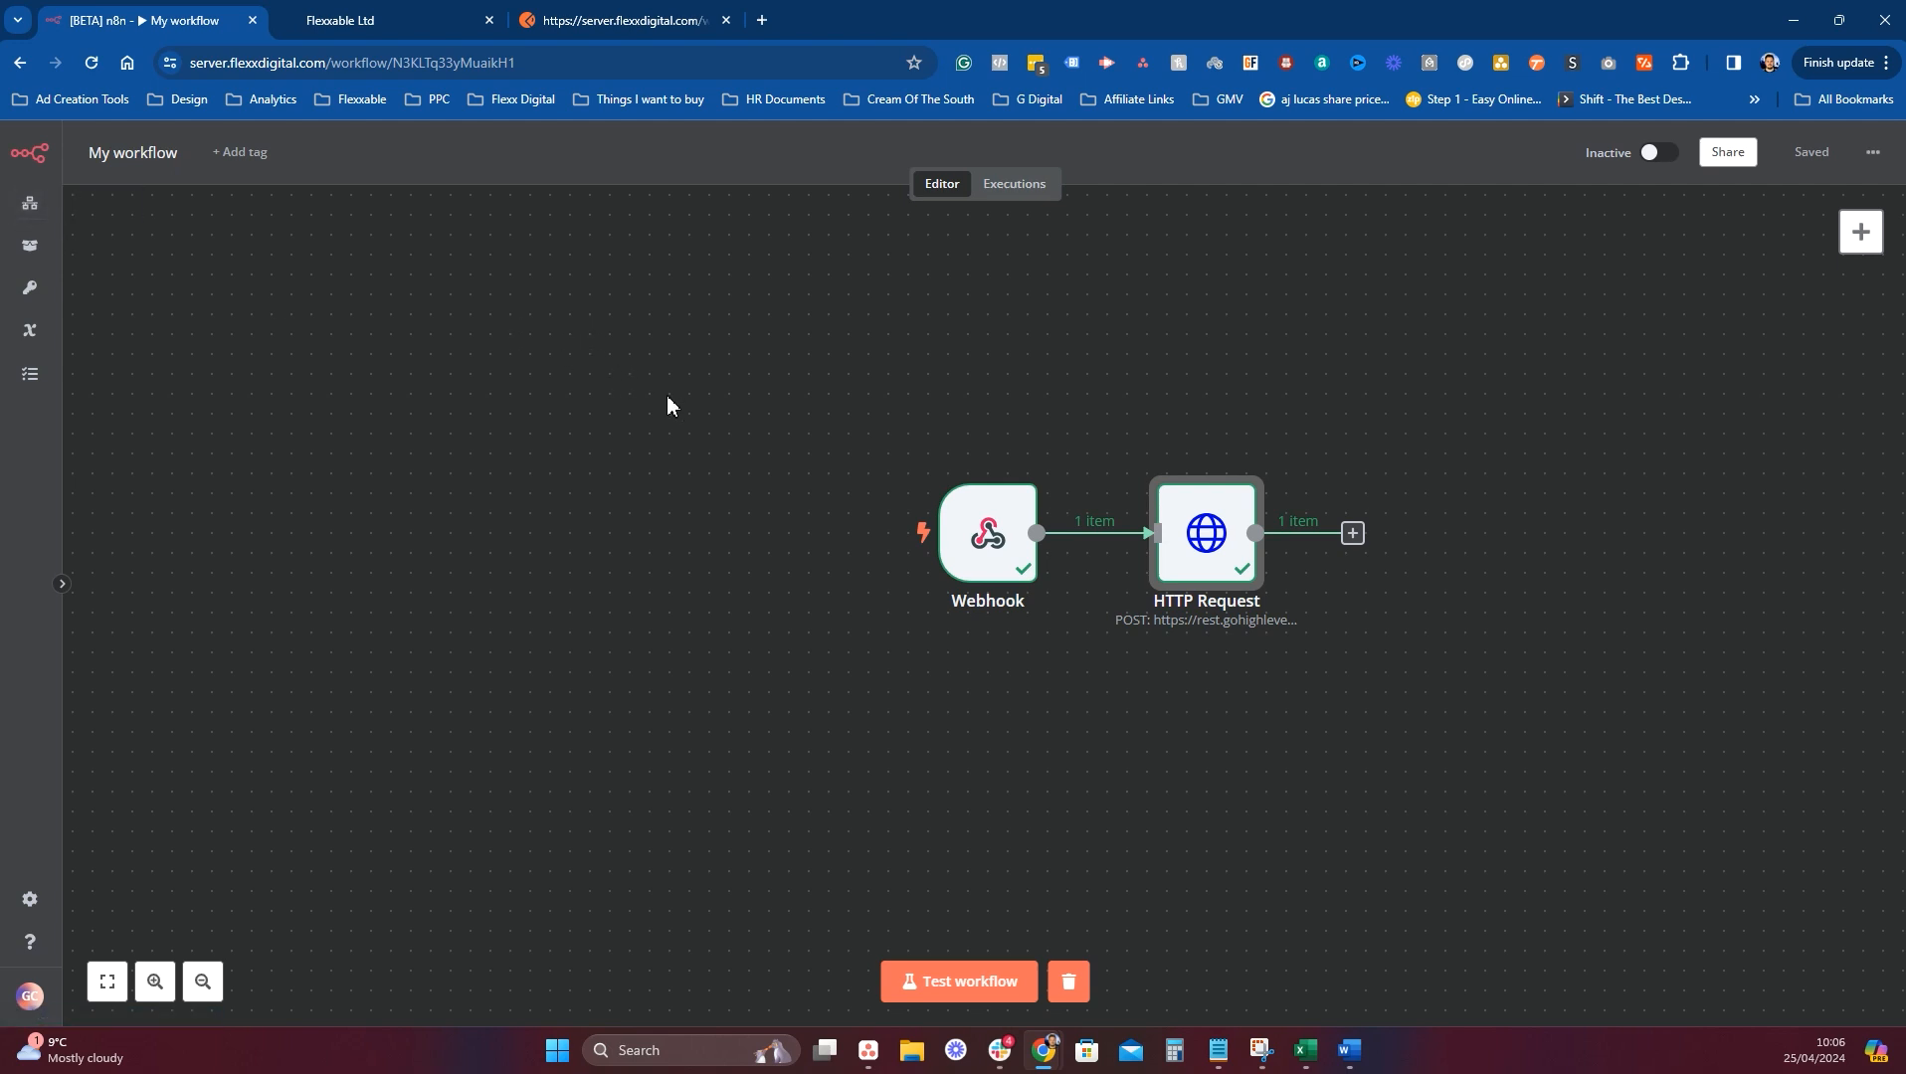
left_click(1023, 466)
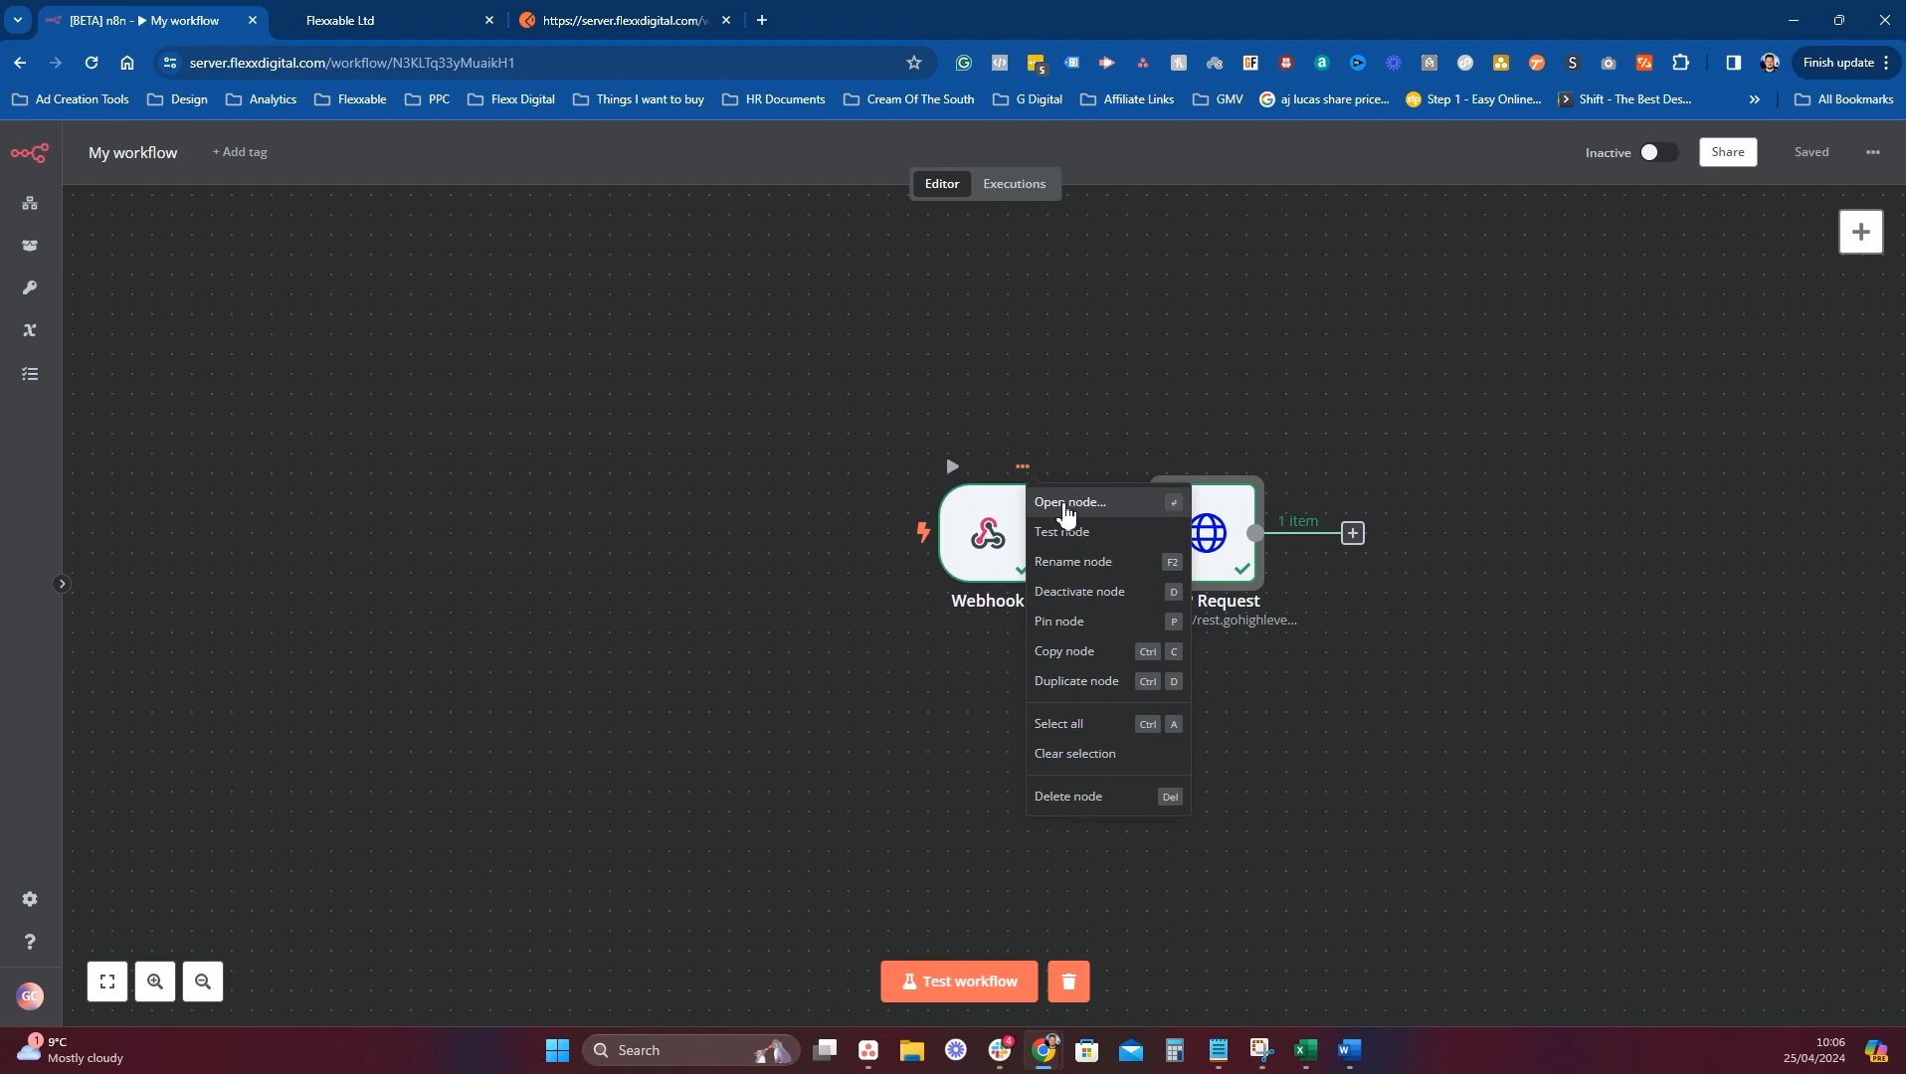
left_click(1066, 505)
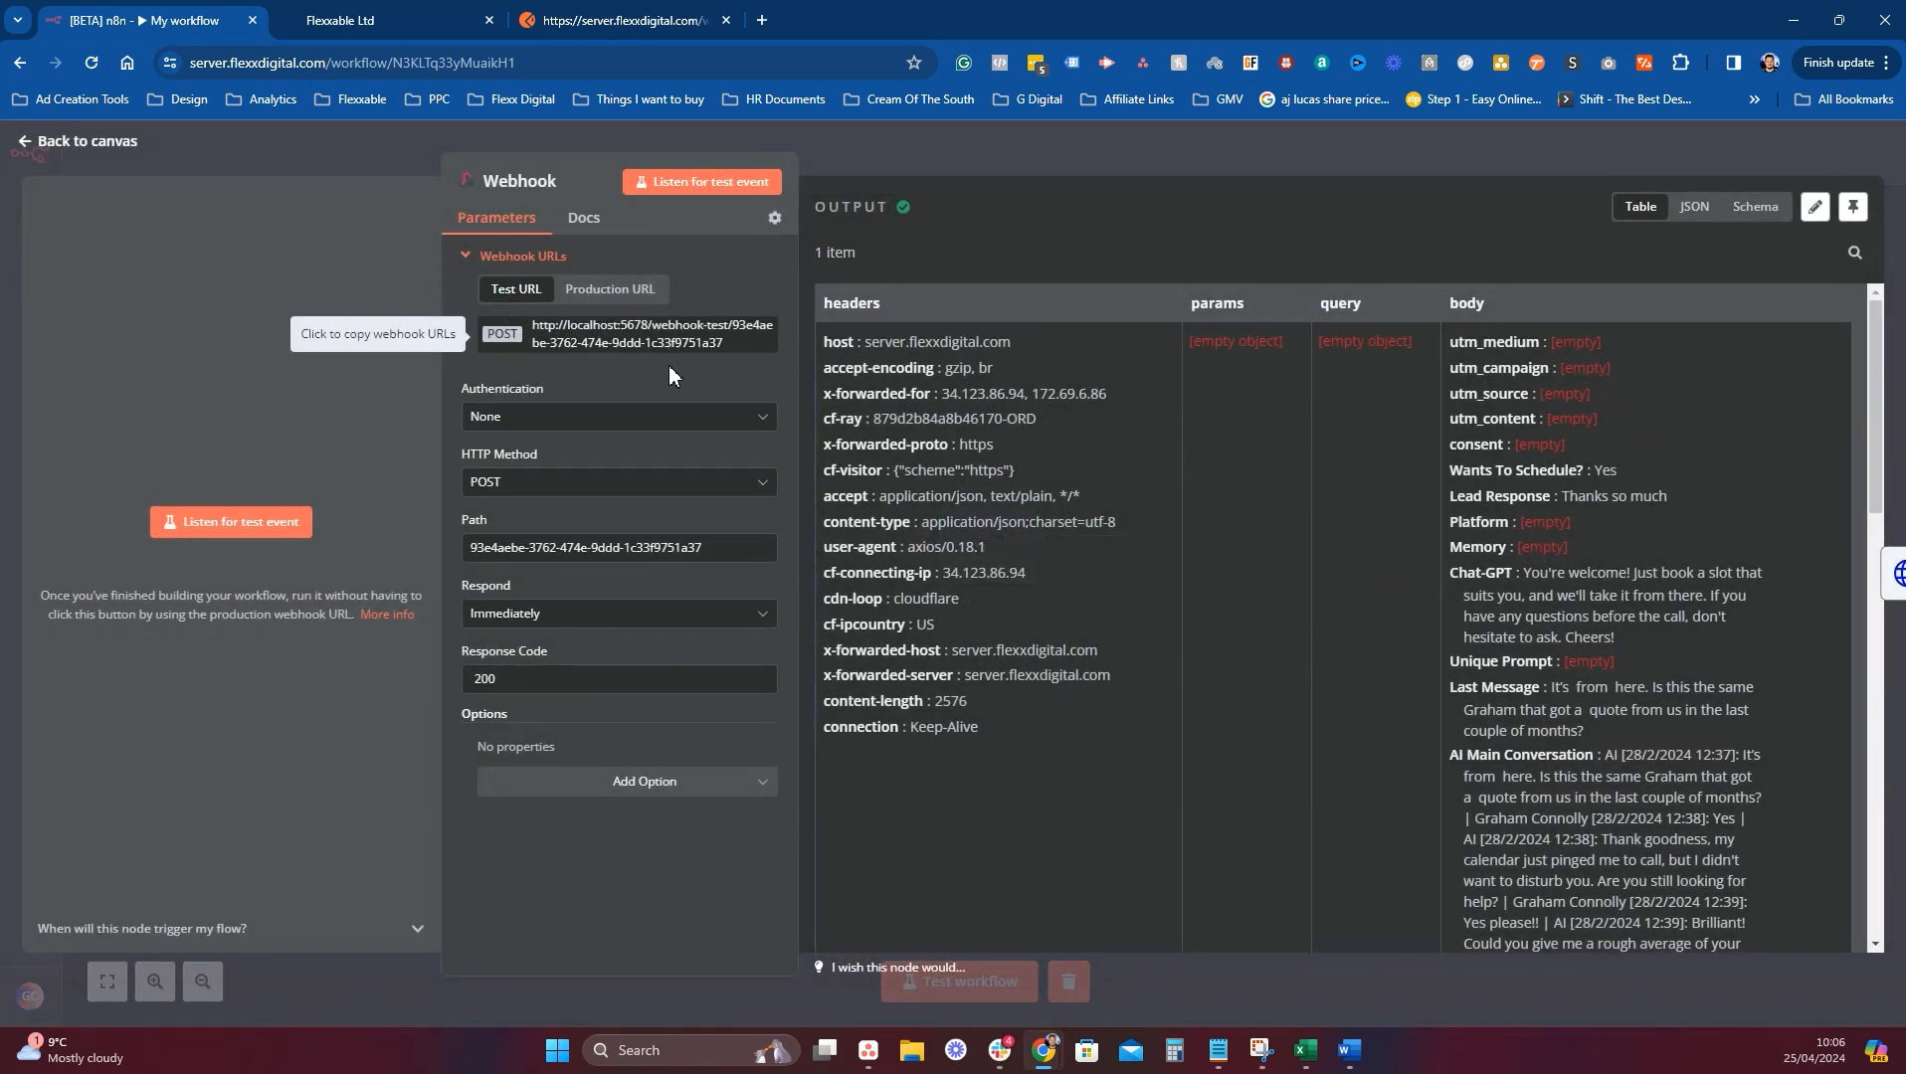
left_click(610, 289)
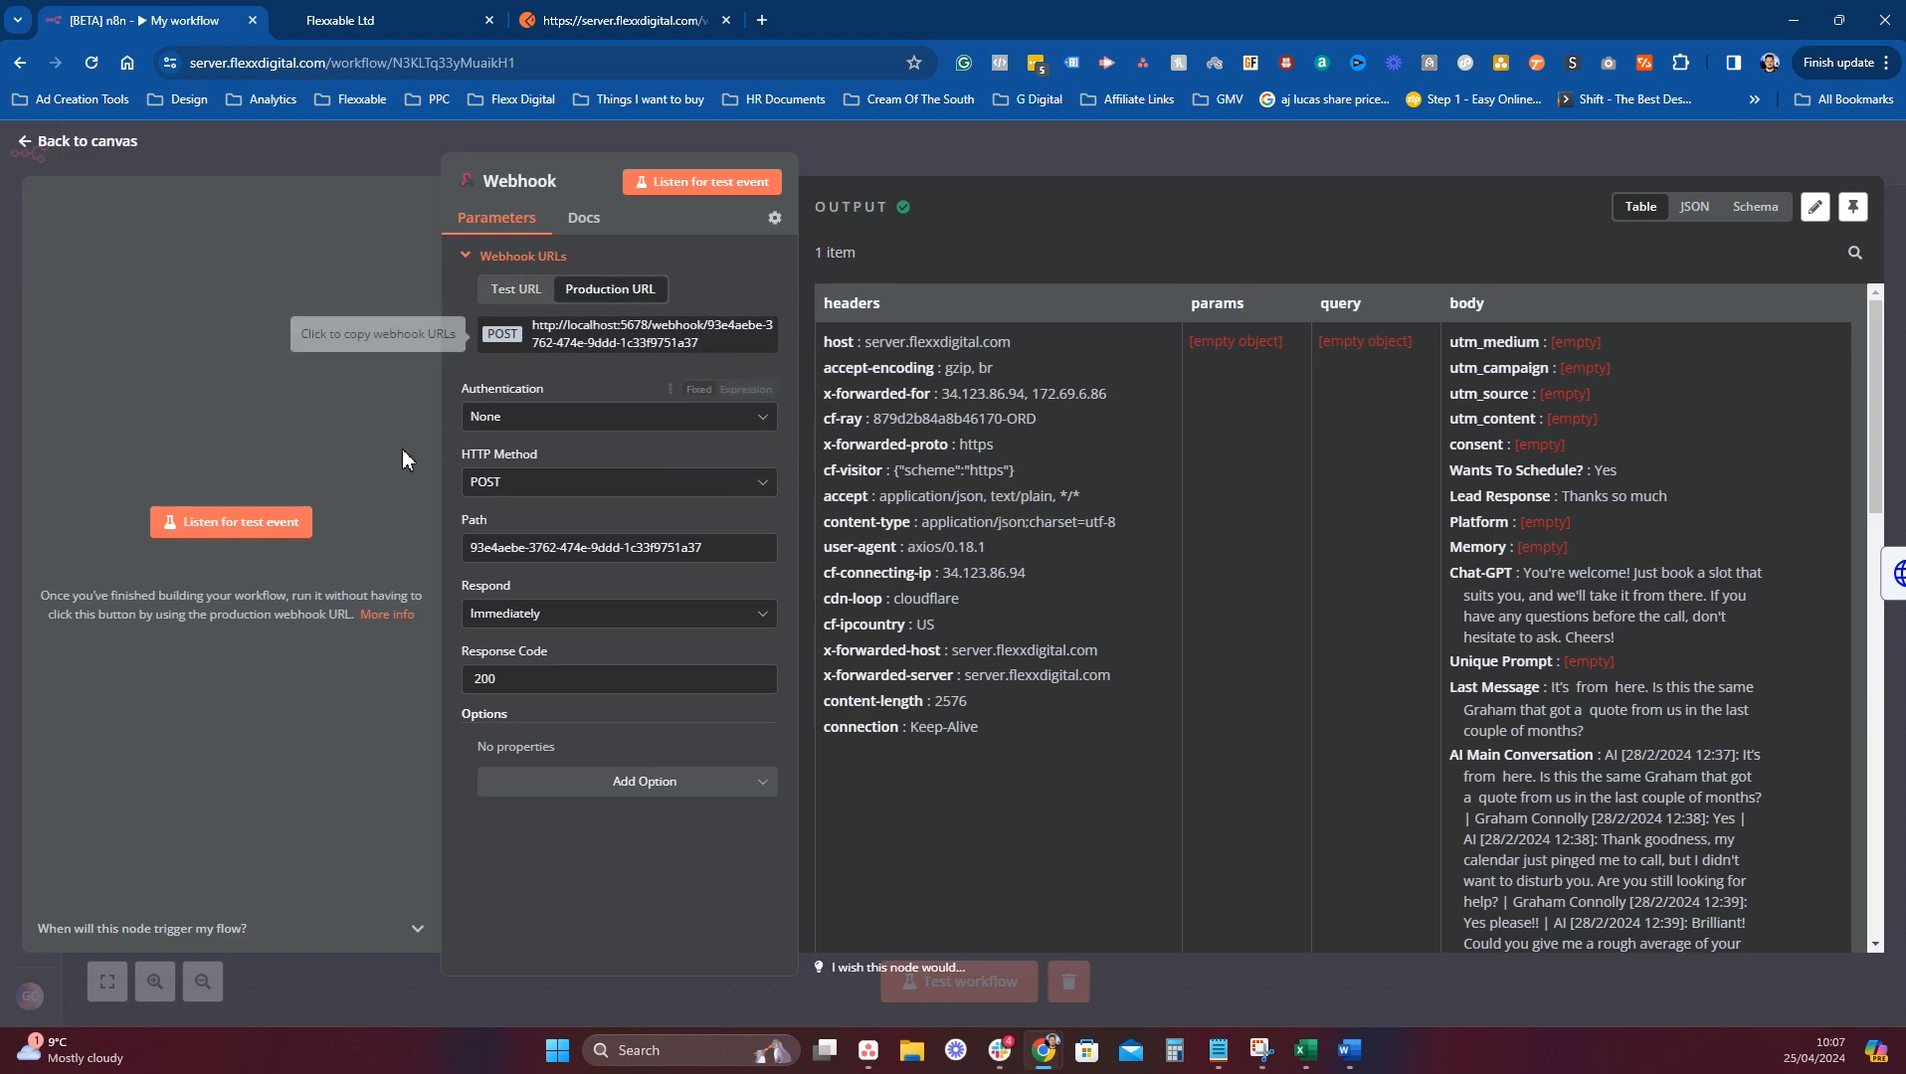
key("ctrl+Tab")
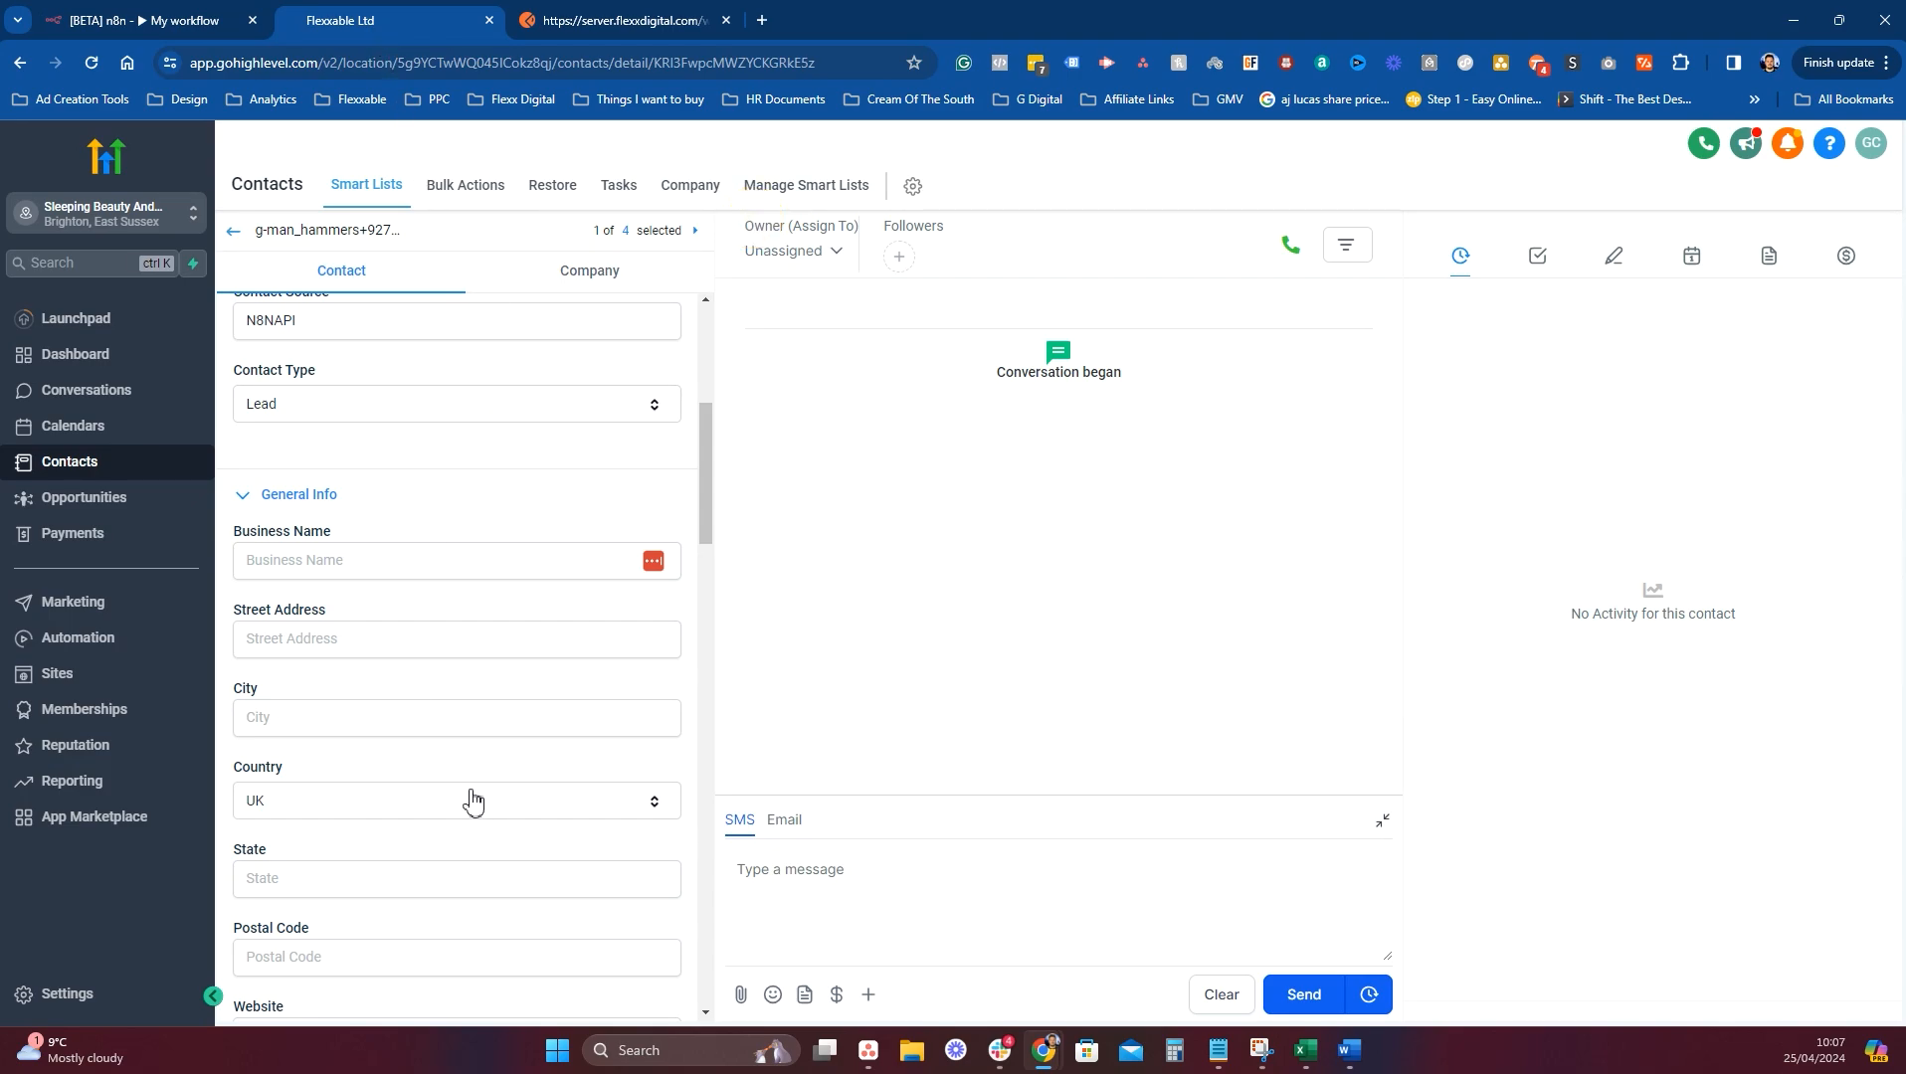
Delete '-test' from the Test N8N Webhook action URL, then save the action and workflow.
left_click(177, 639)
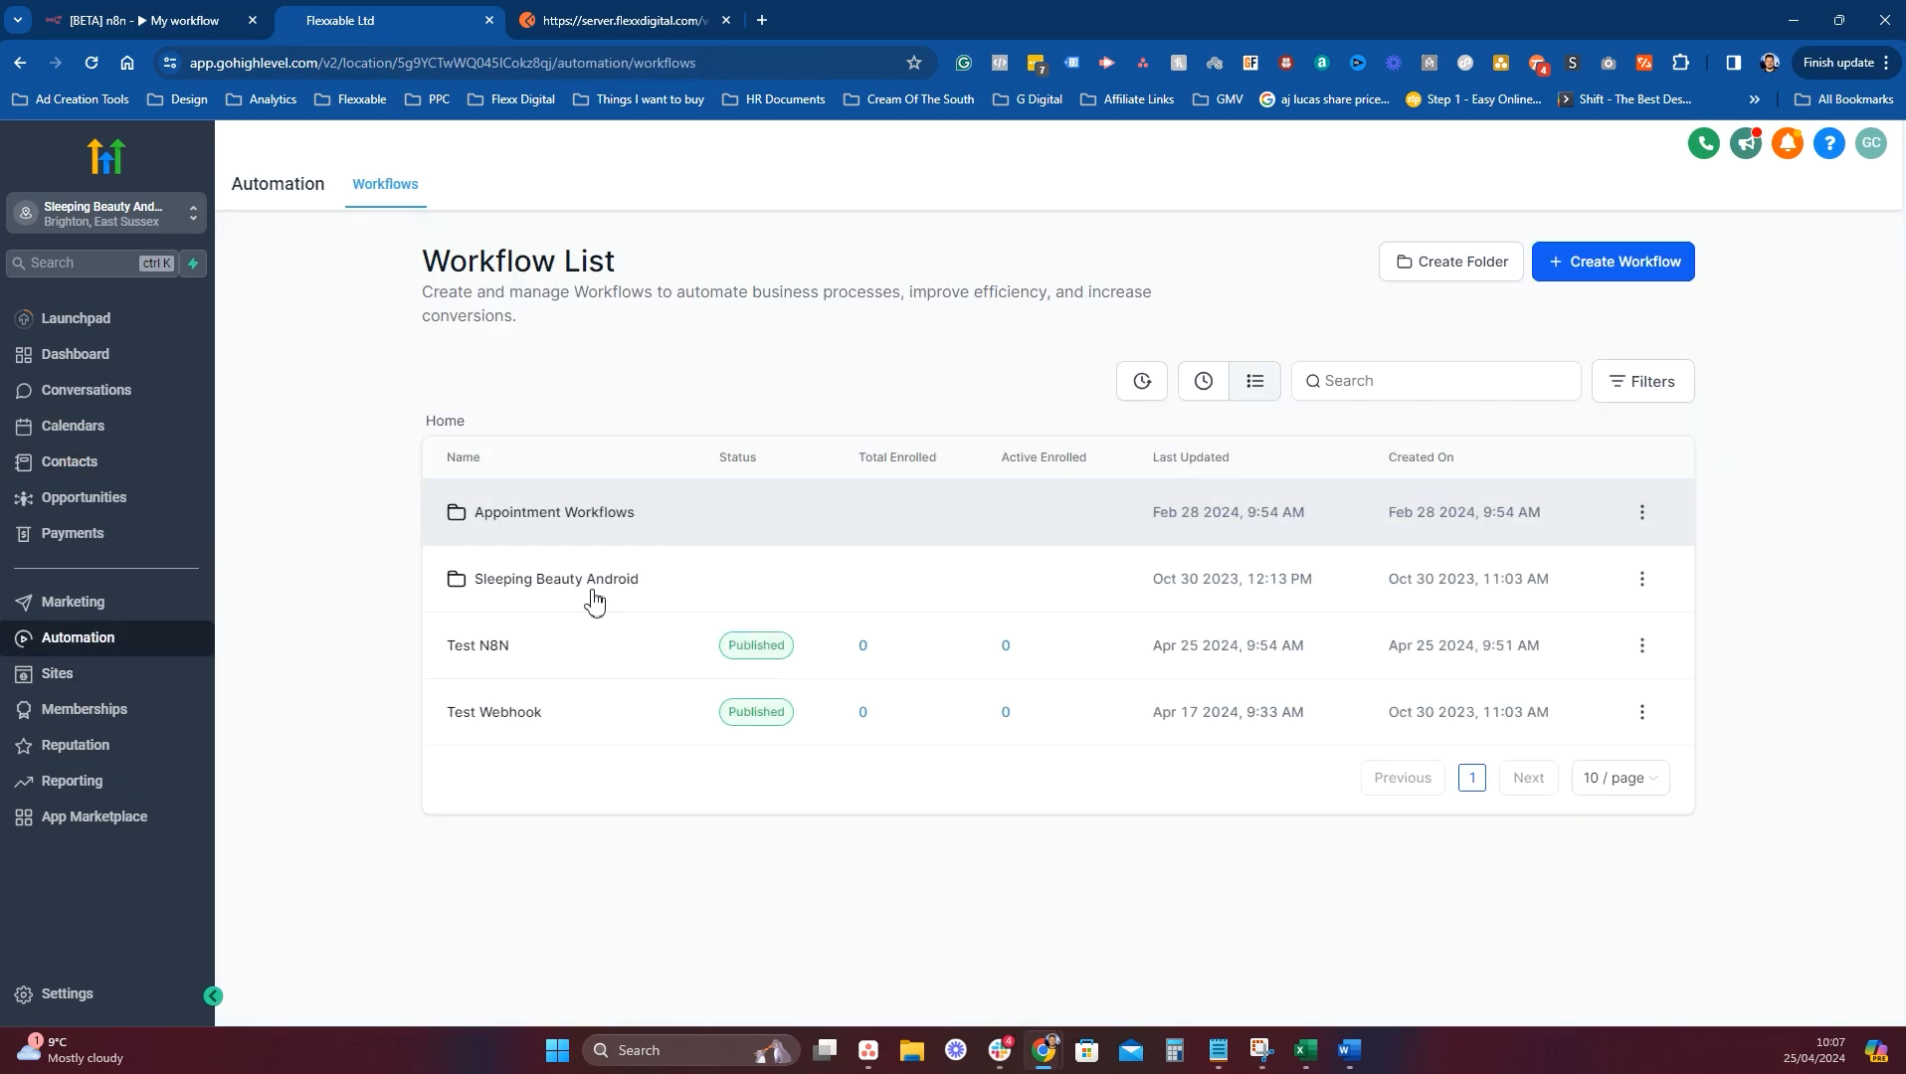
left_click(479, 650)
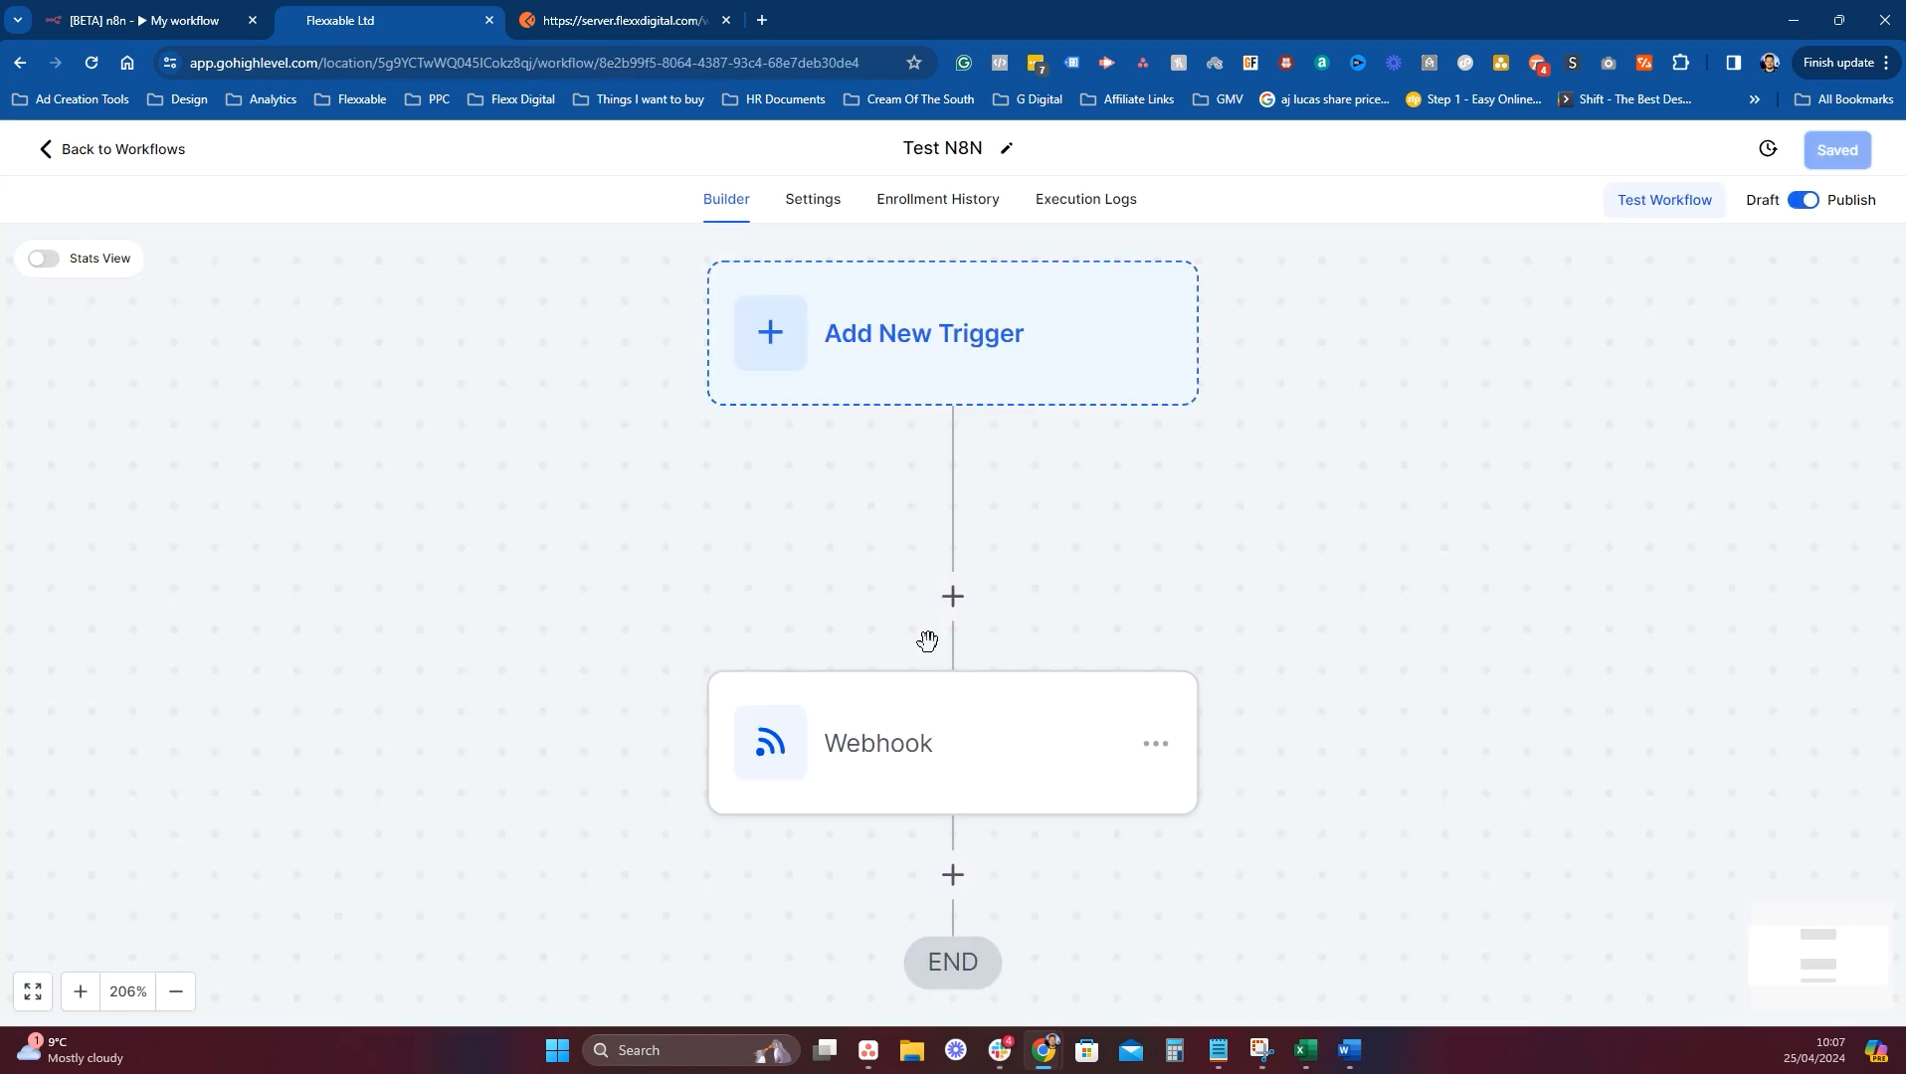
left_click(913, 464)
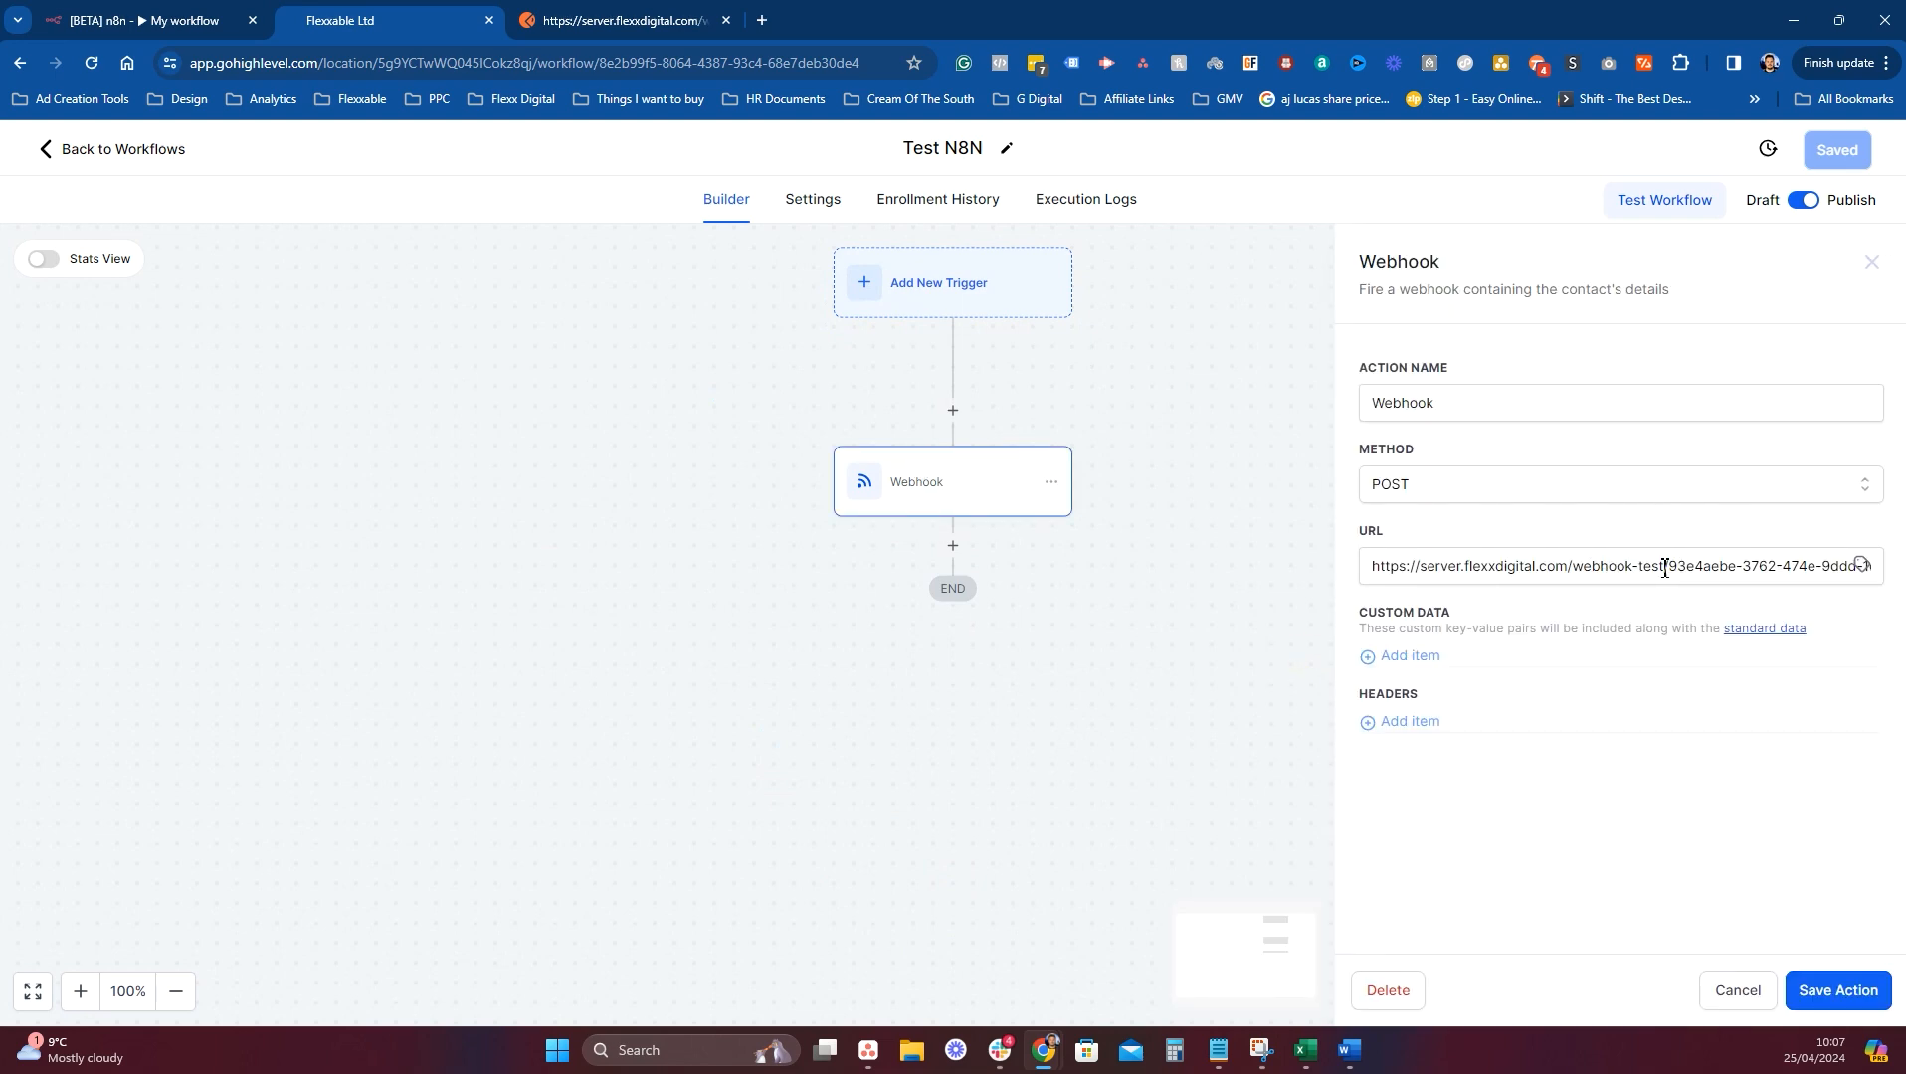
left_click_drag(1666, 571, 1657, 574)
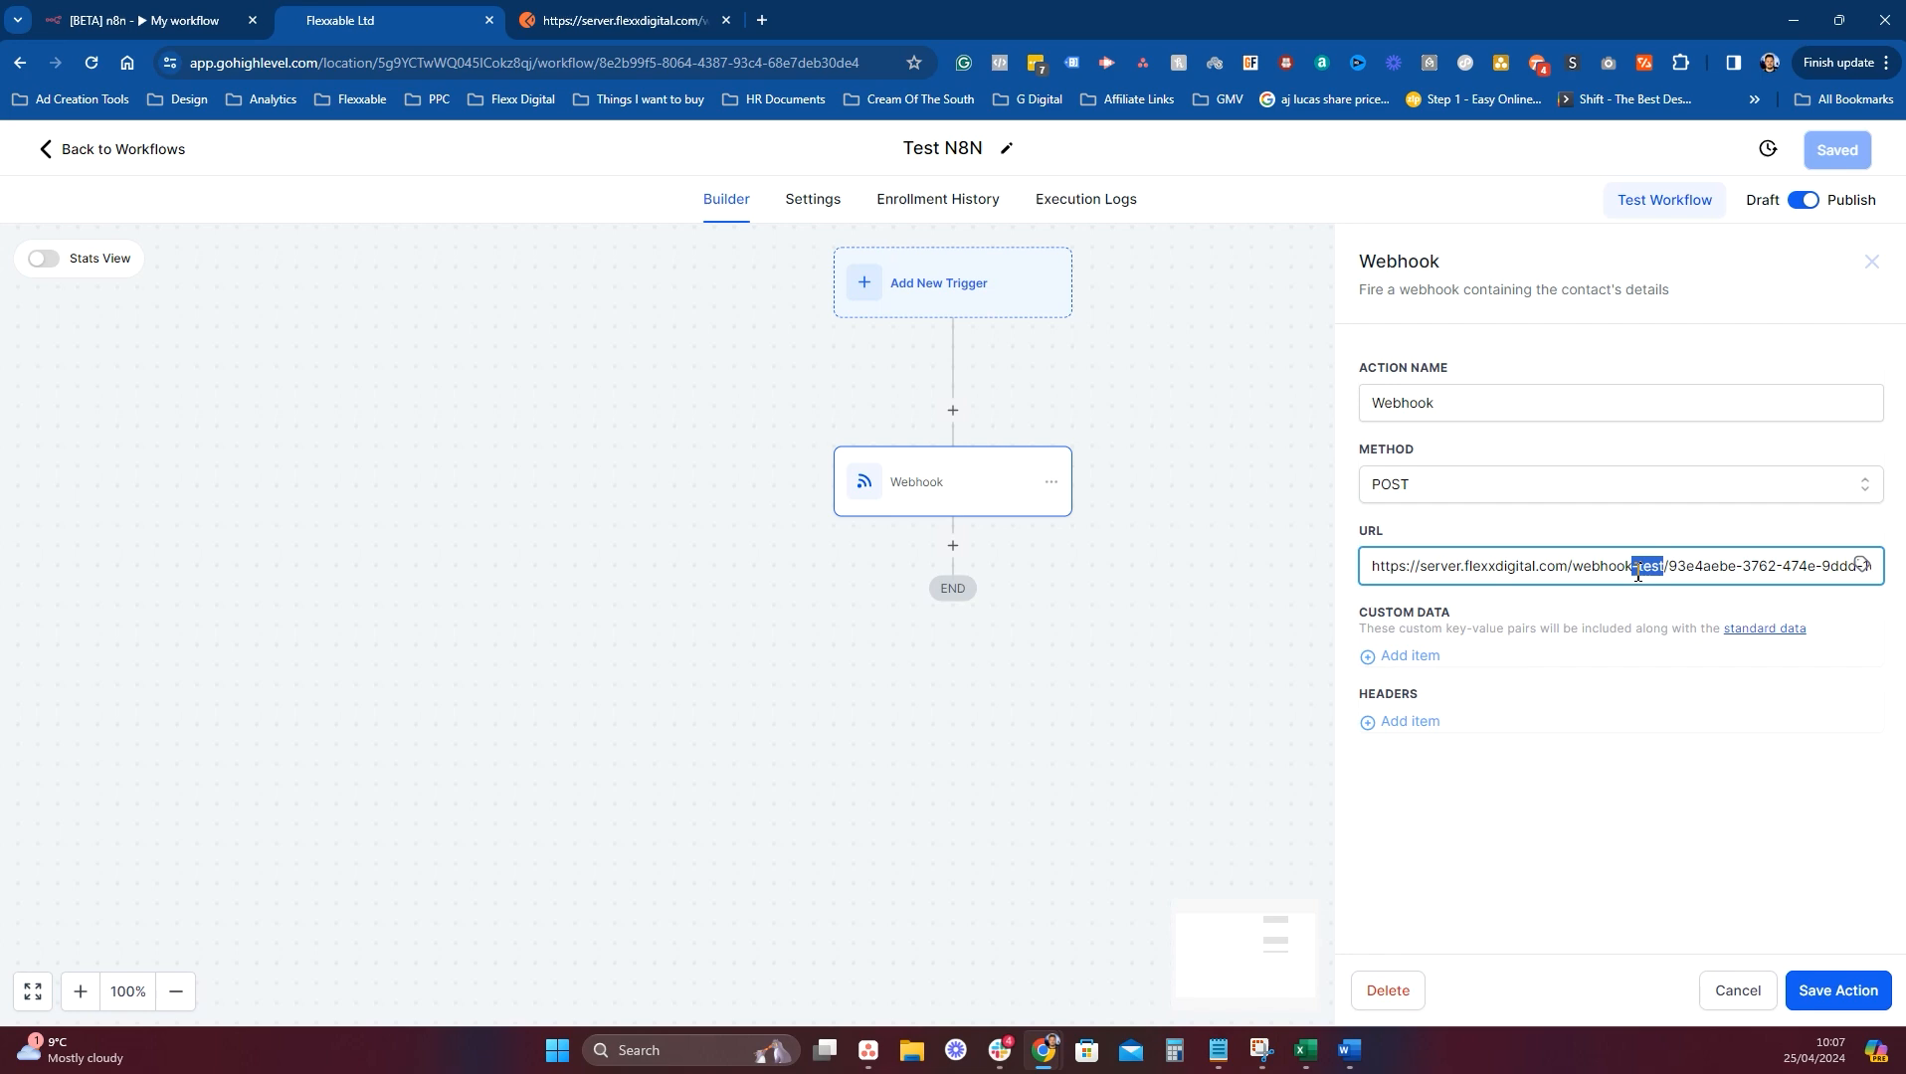
key("BackSpace")
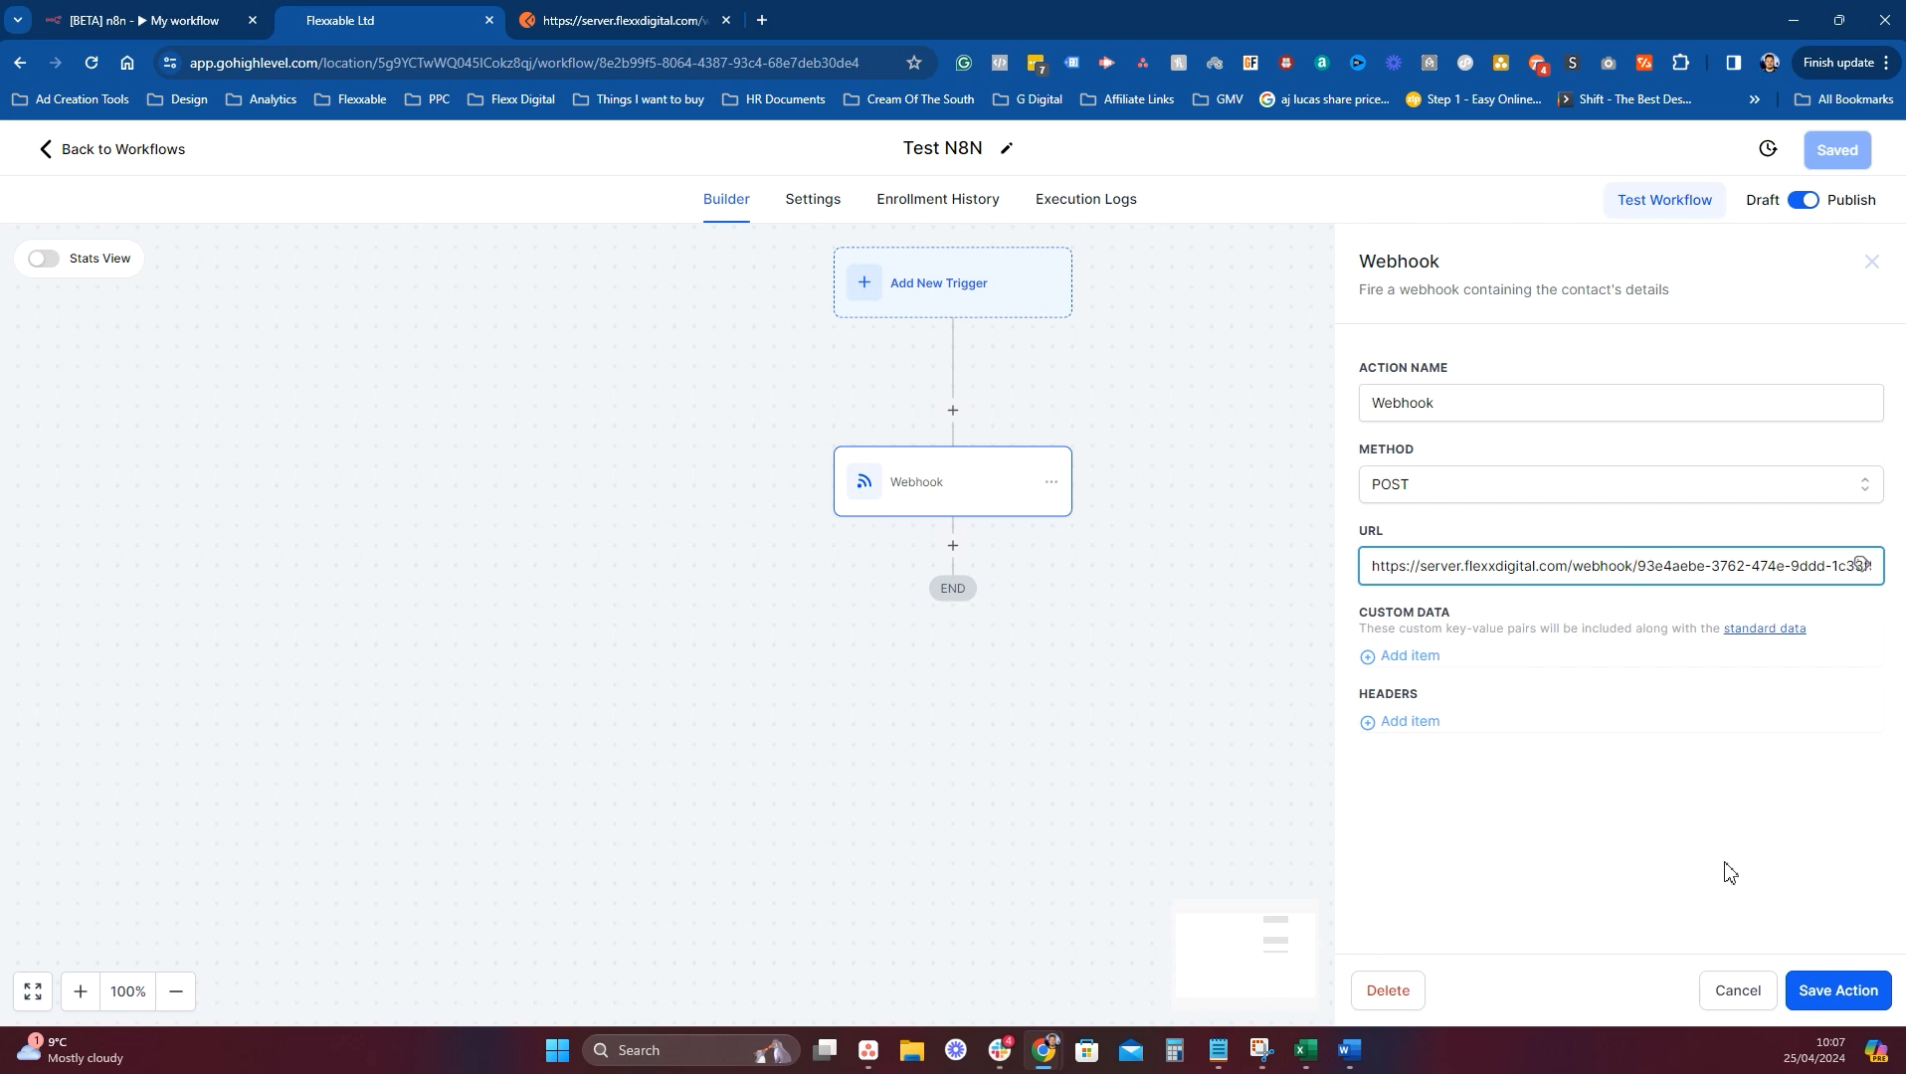
left_click(1832, 991)
left_click(1848, 159)
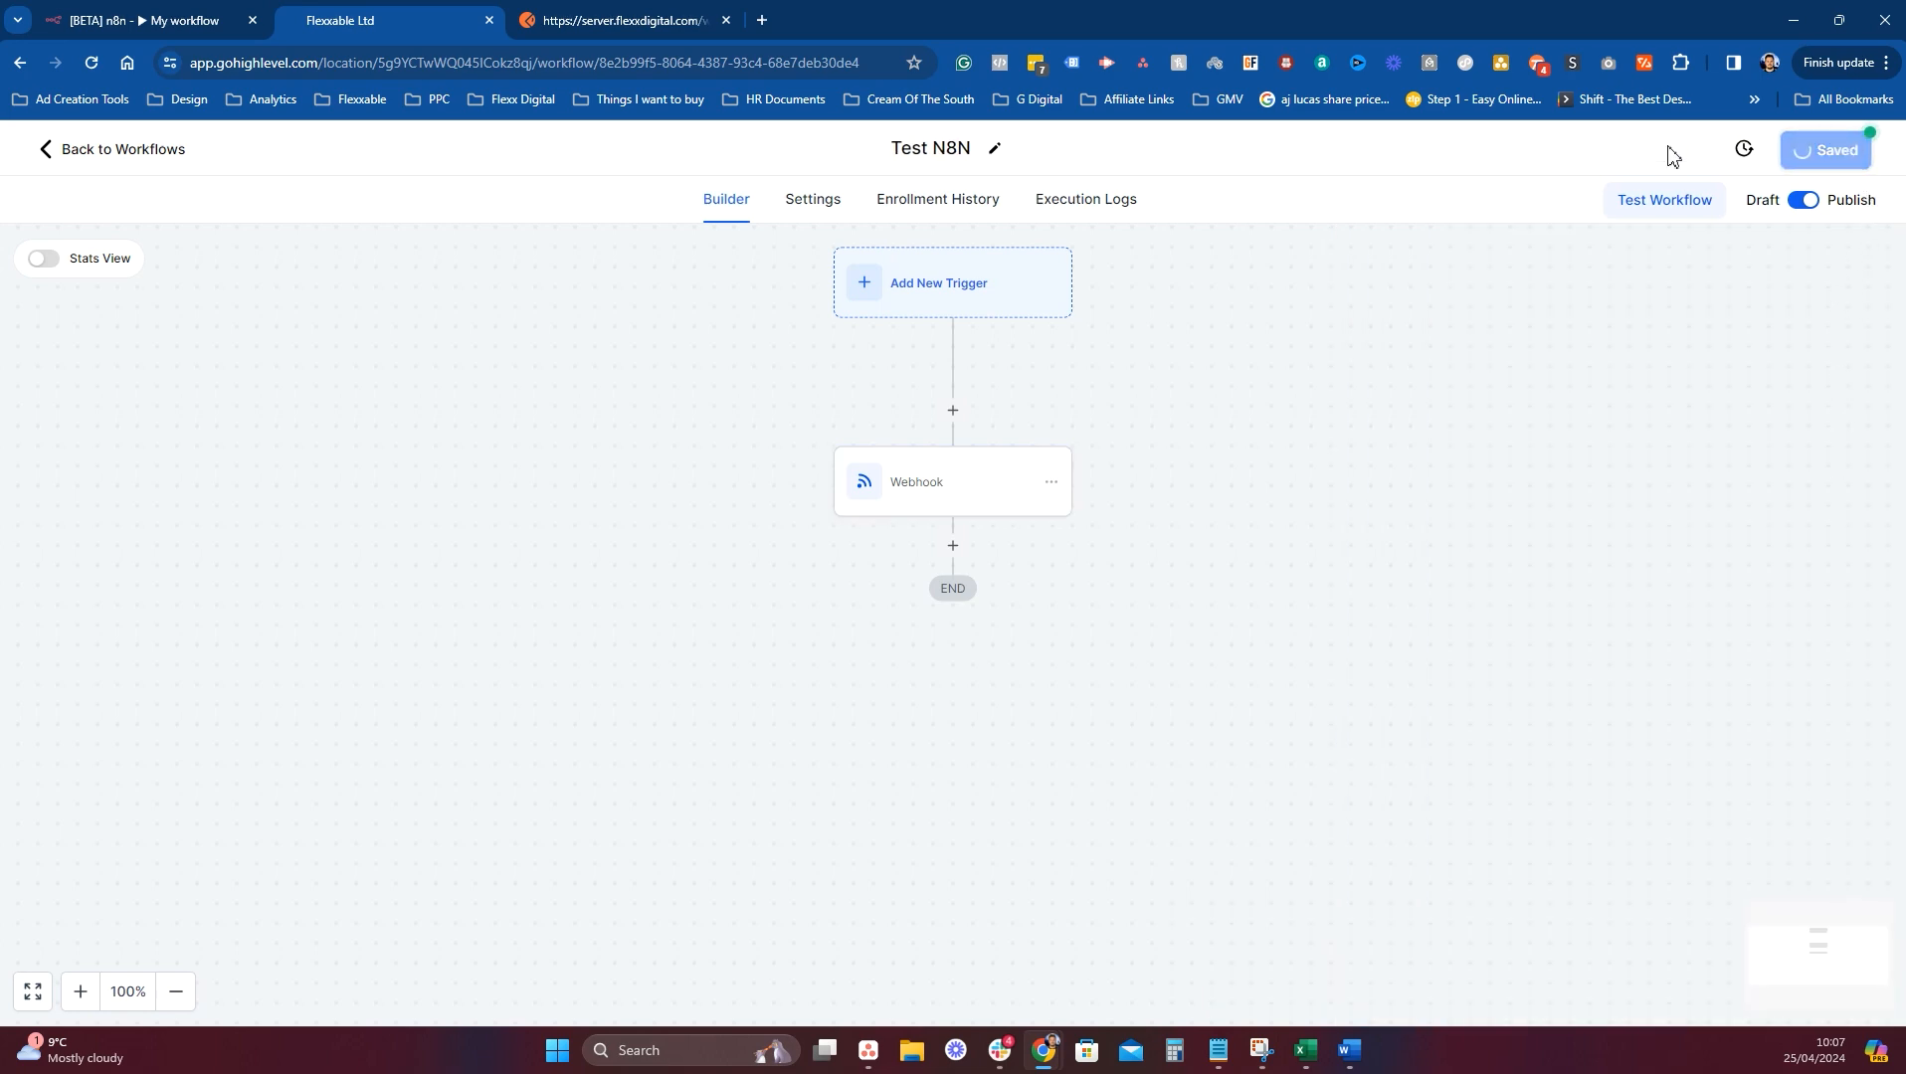
left_click(149, 151)
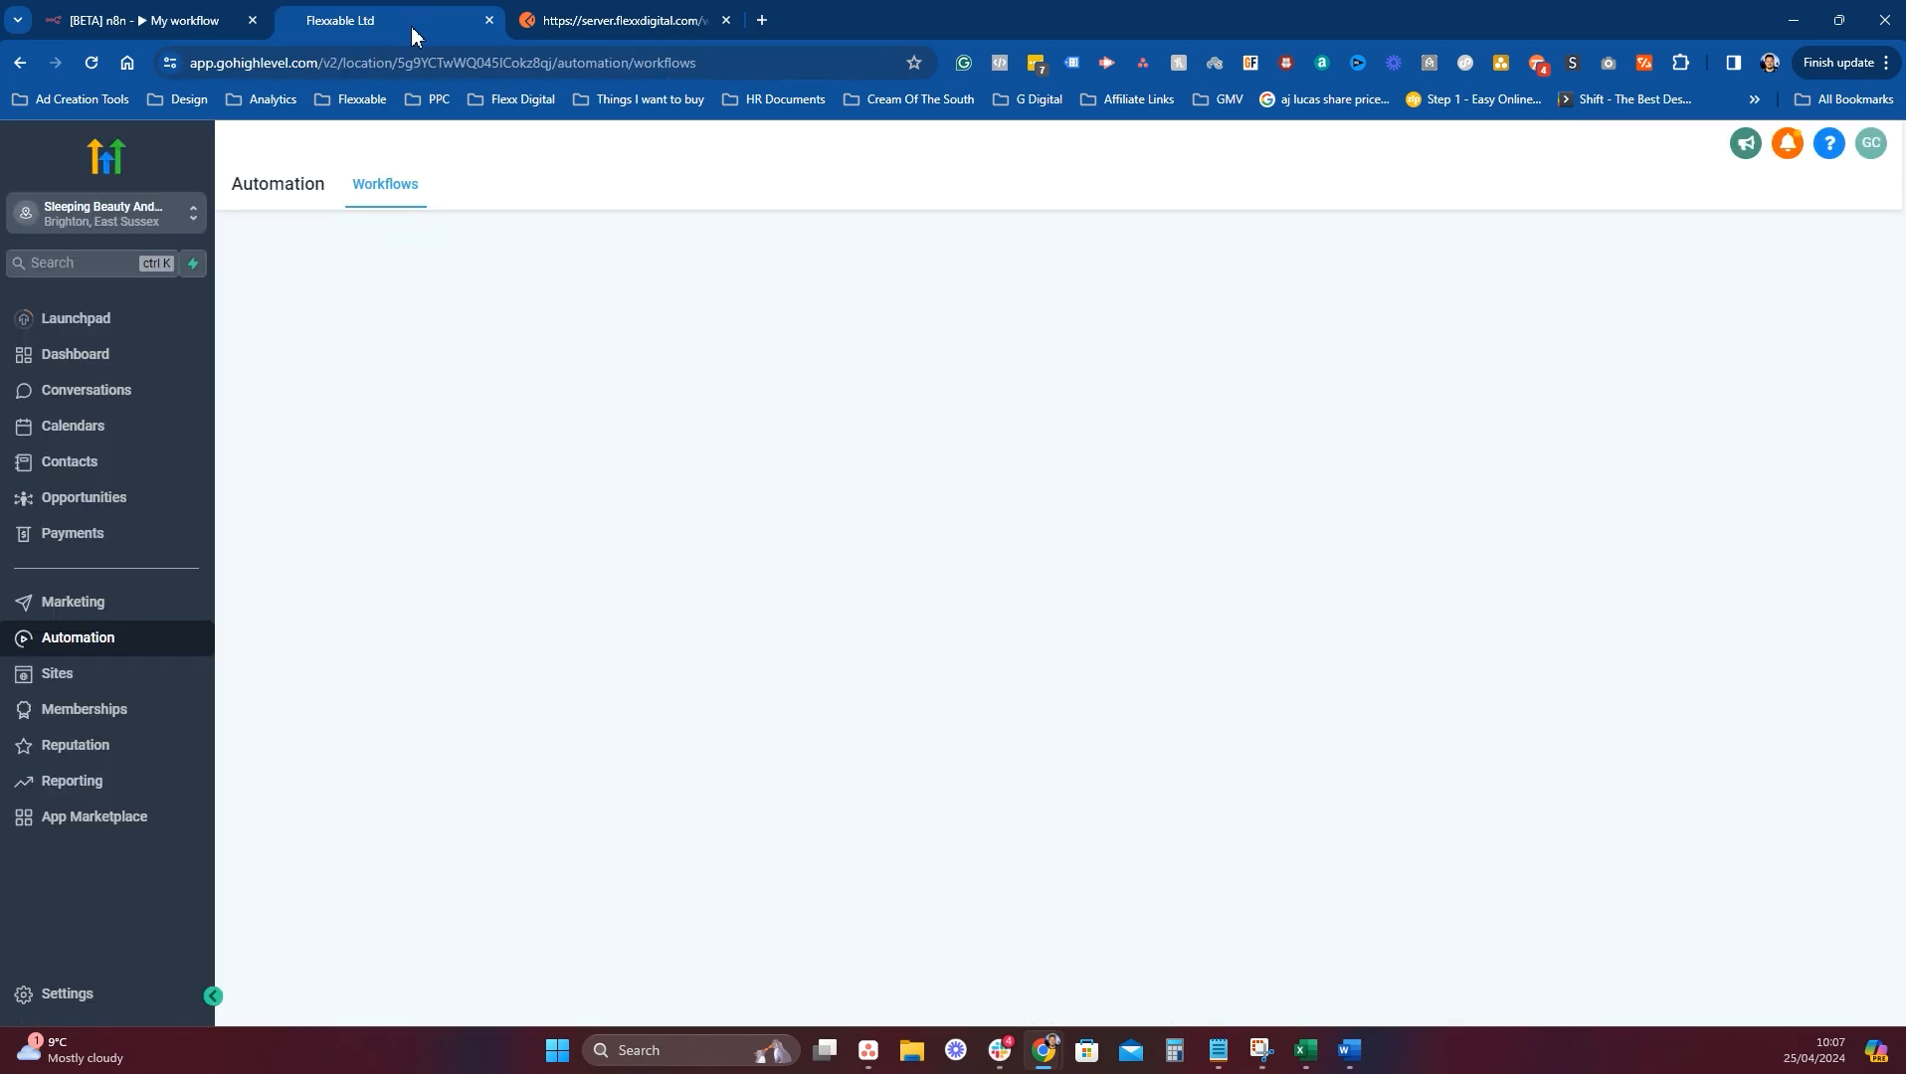
Delete the contact created Apr 25 2024 from the GoHighLevel contacts list.
left_click(169, 482)
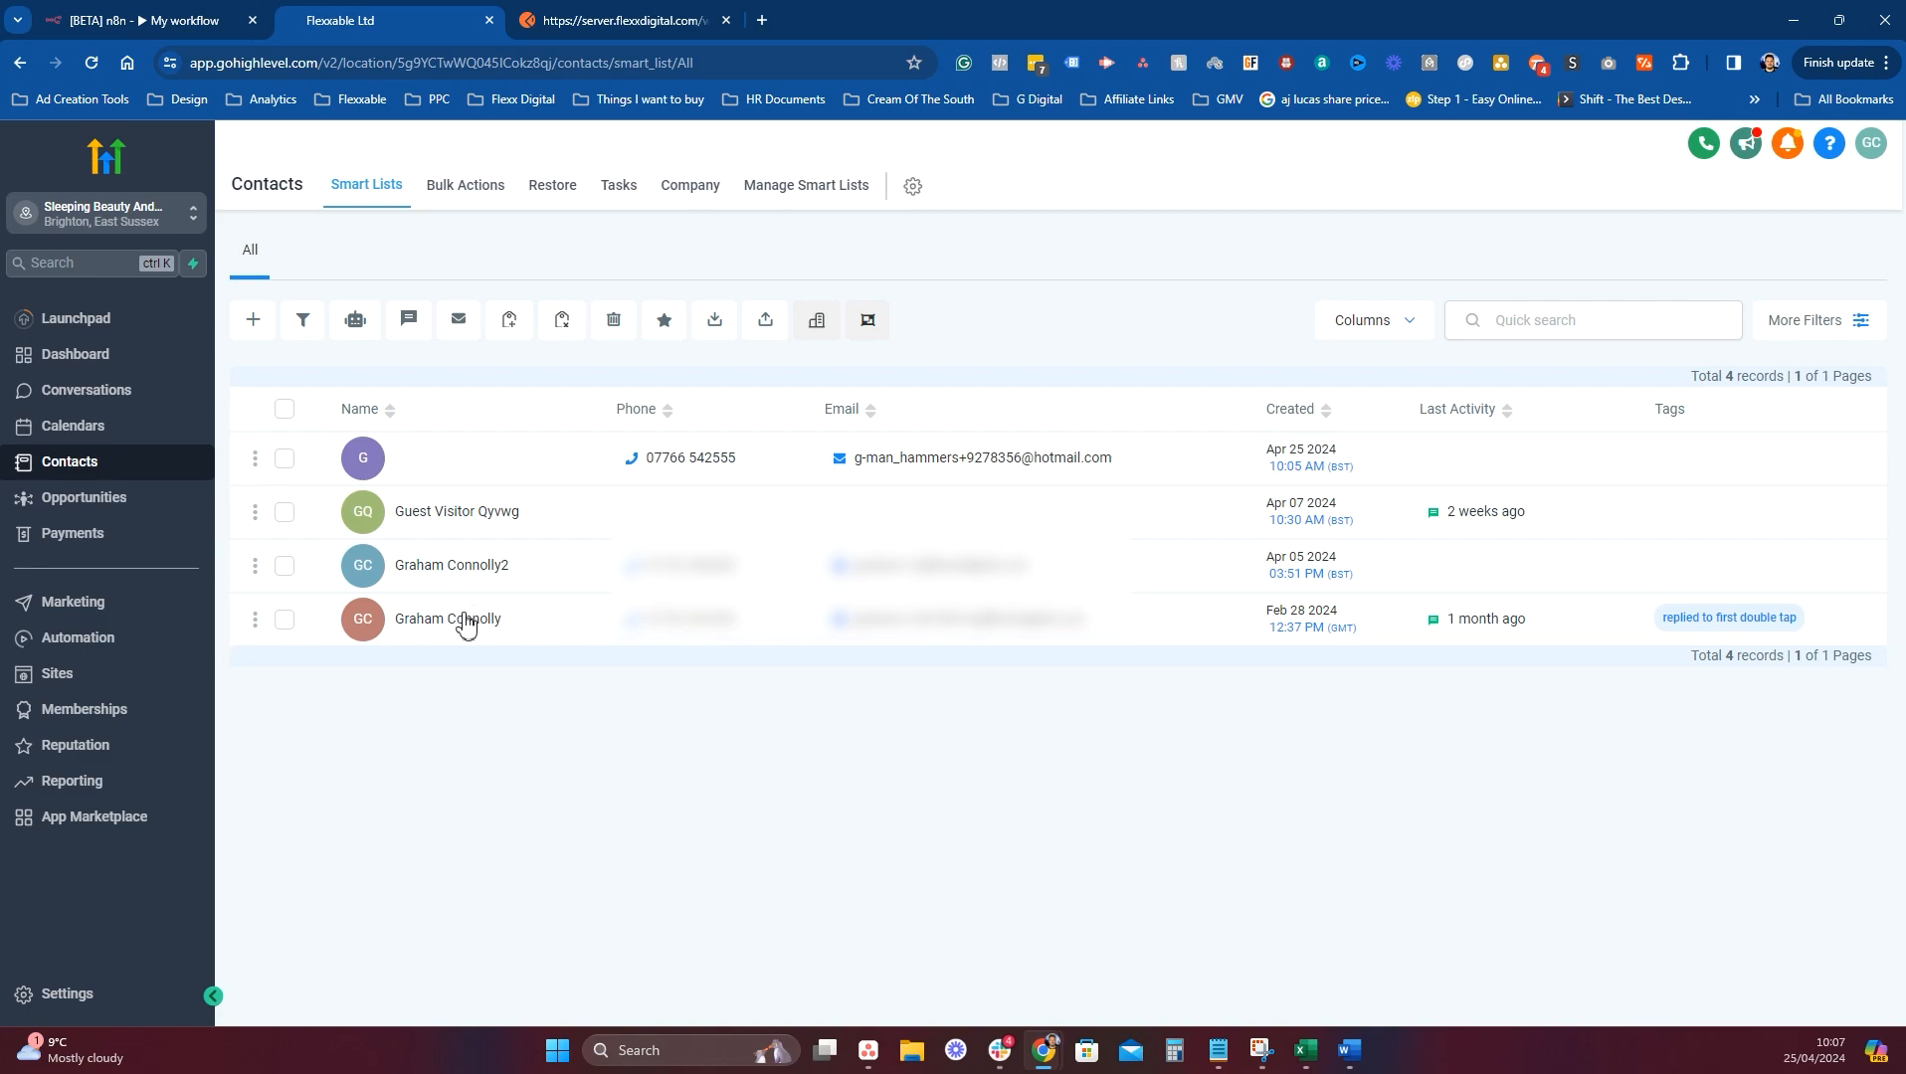
left_click(458, 621)
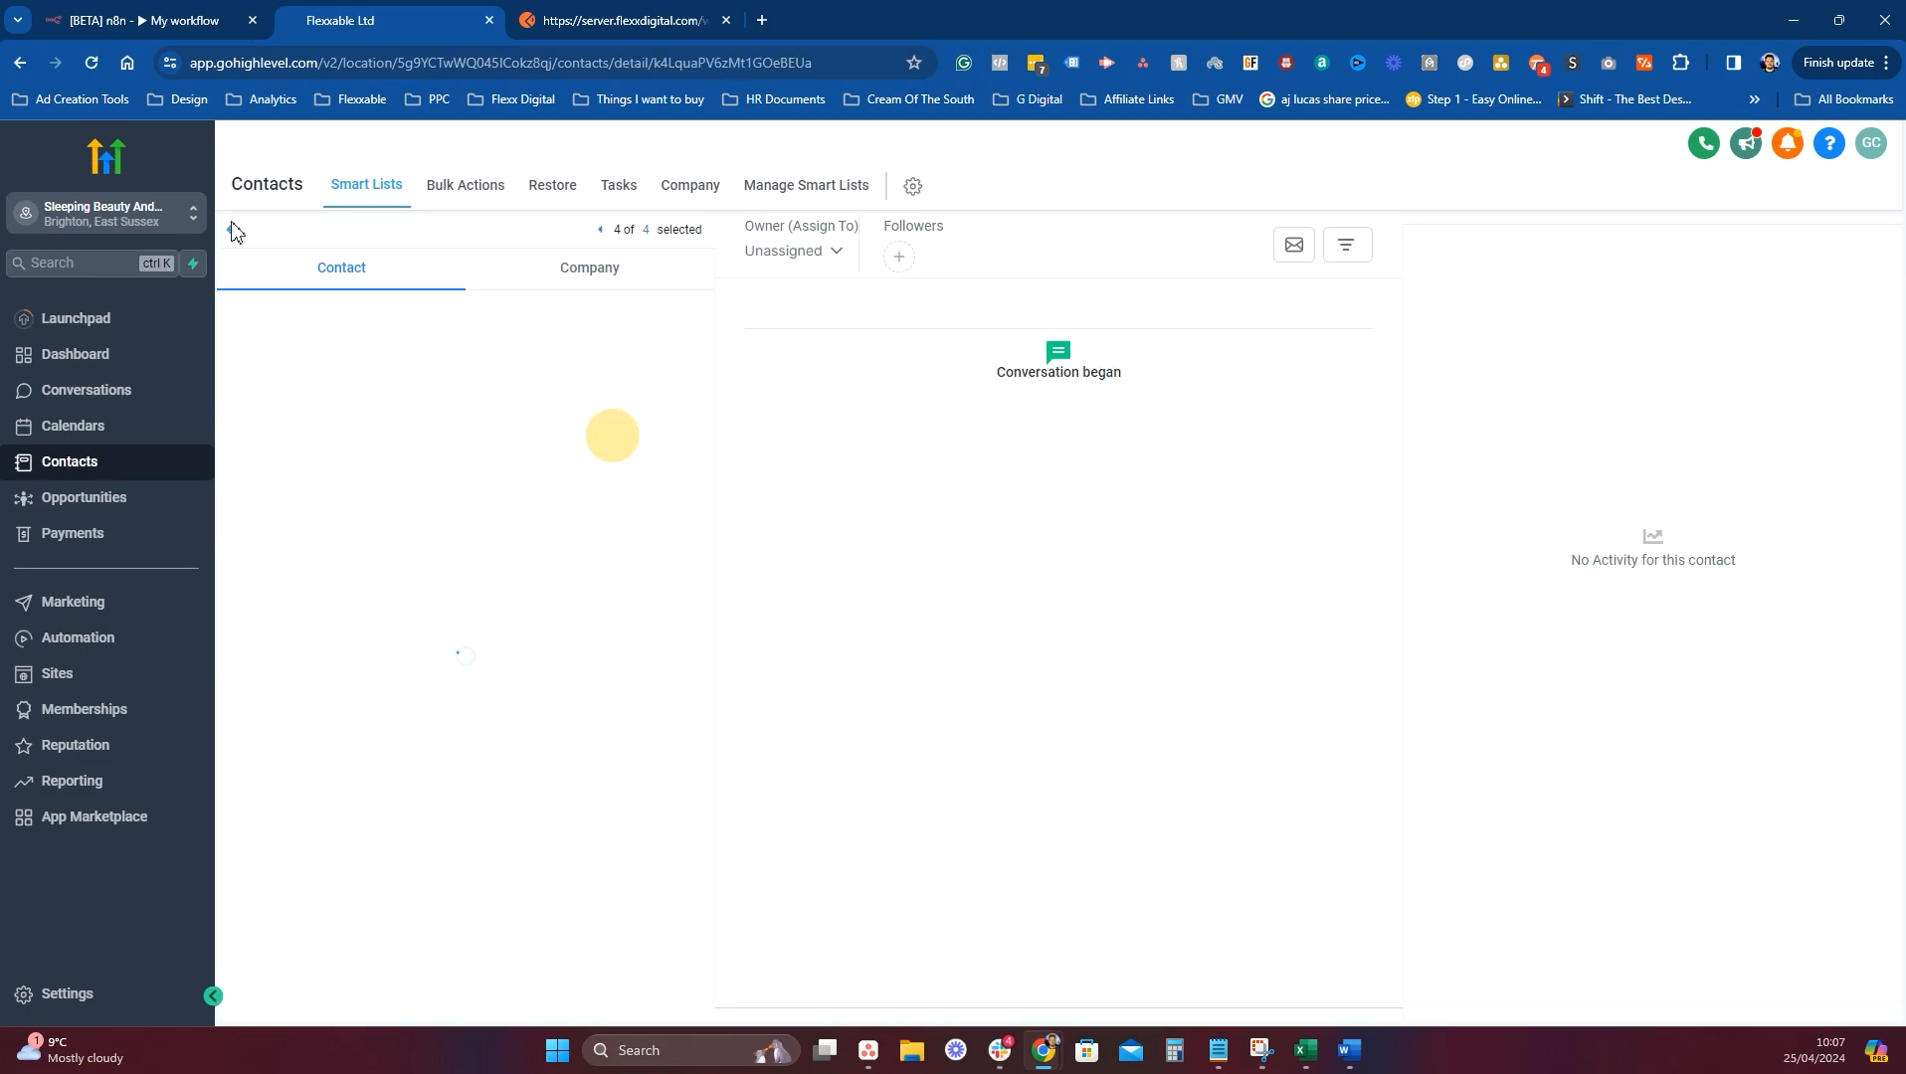
left_click(233, 229)
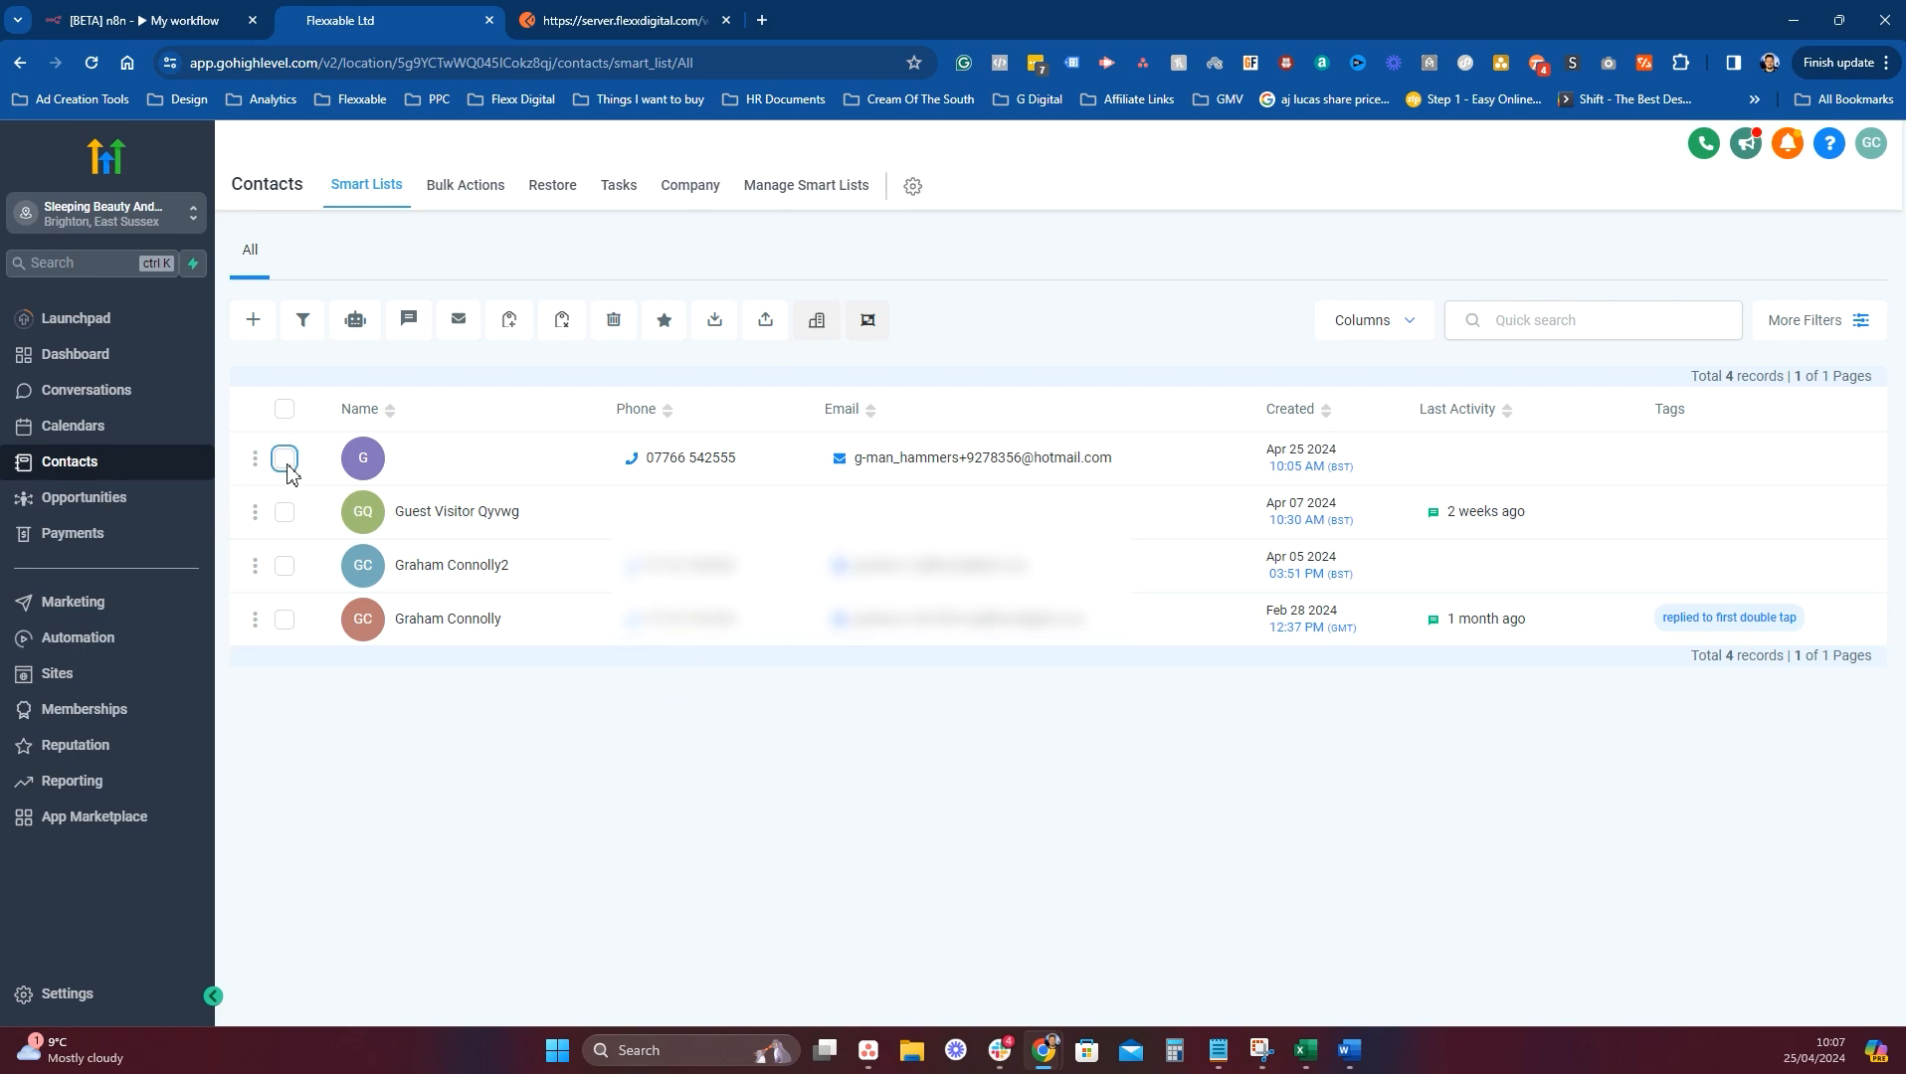
left_click(285, 459)
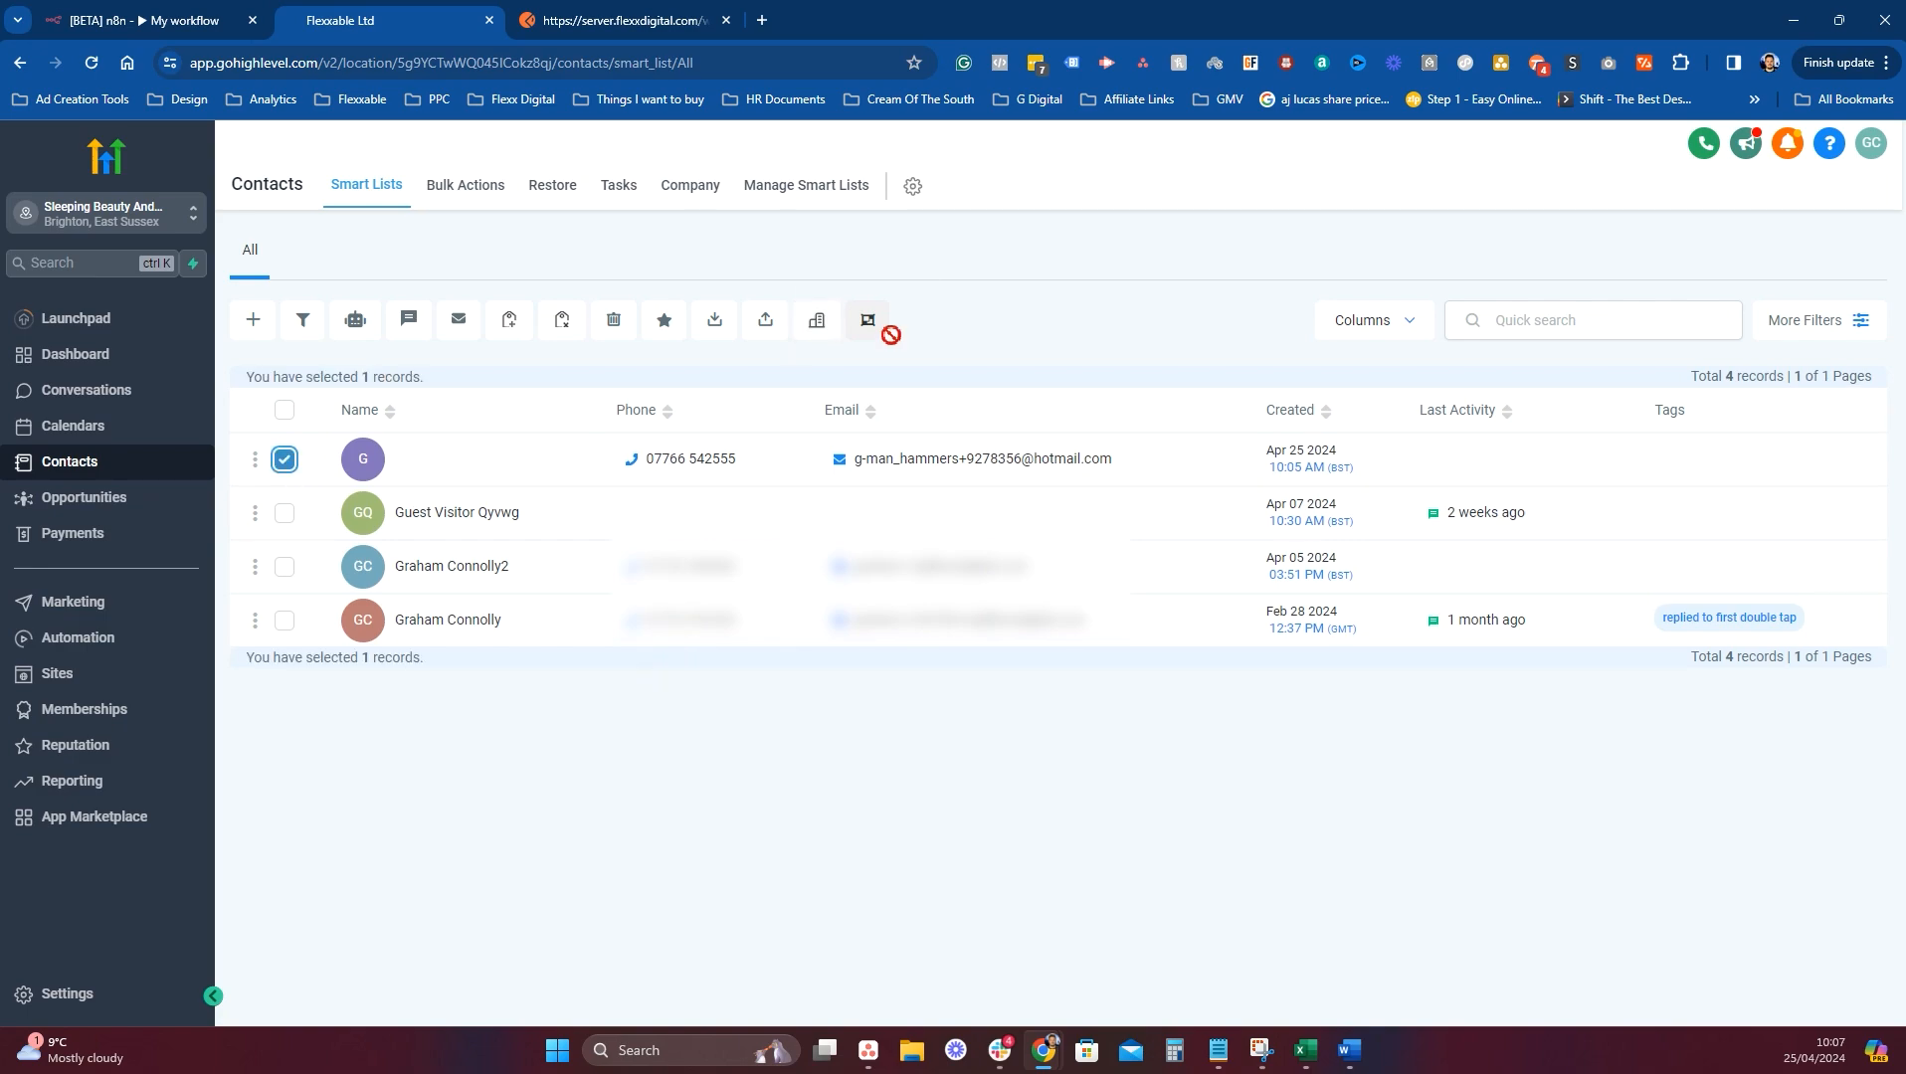
left_click(615, 320)
left_click(1023, 414)
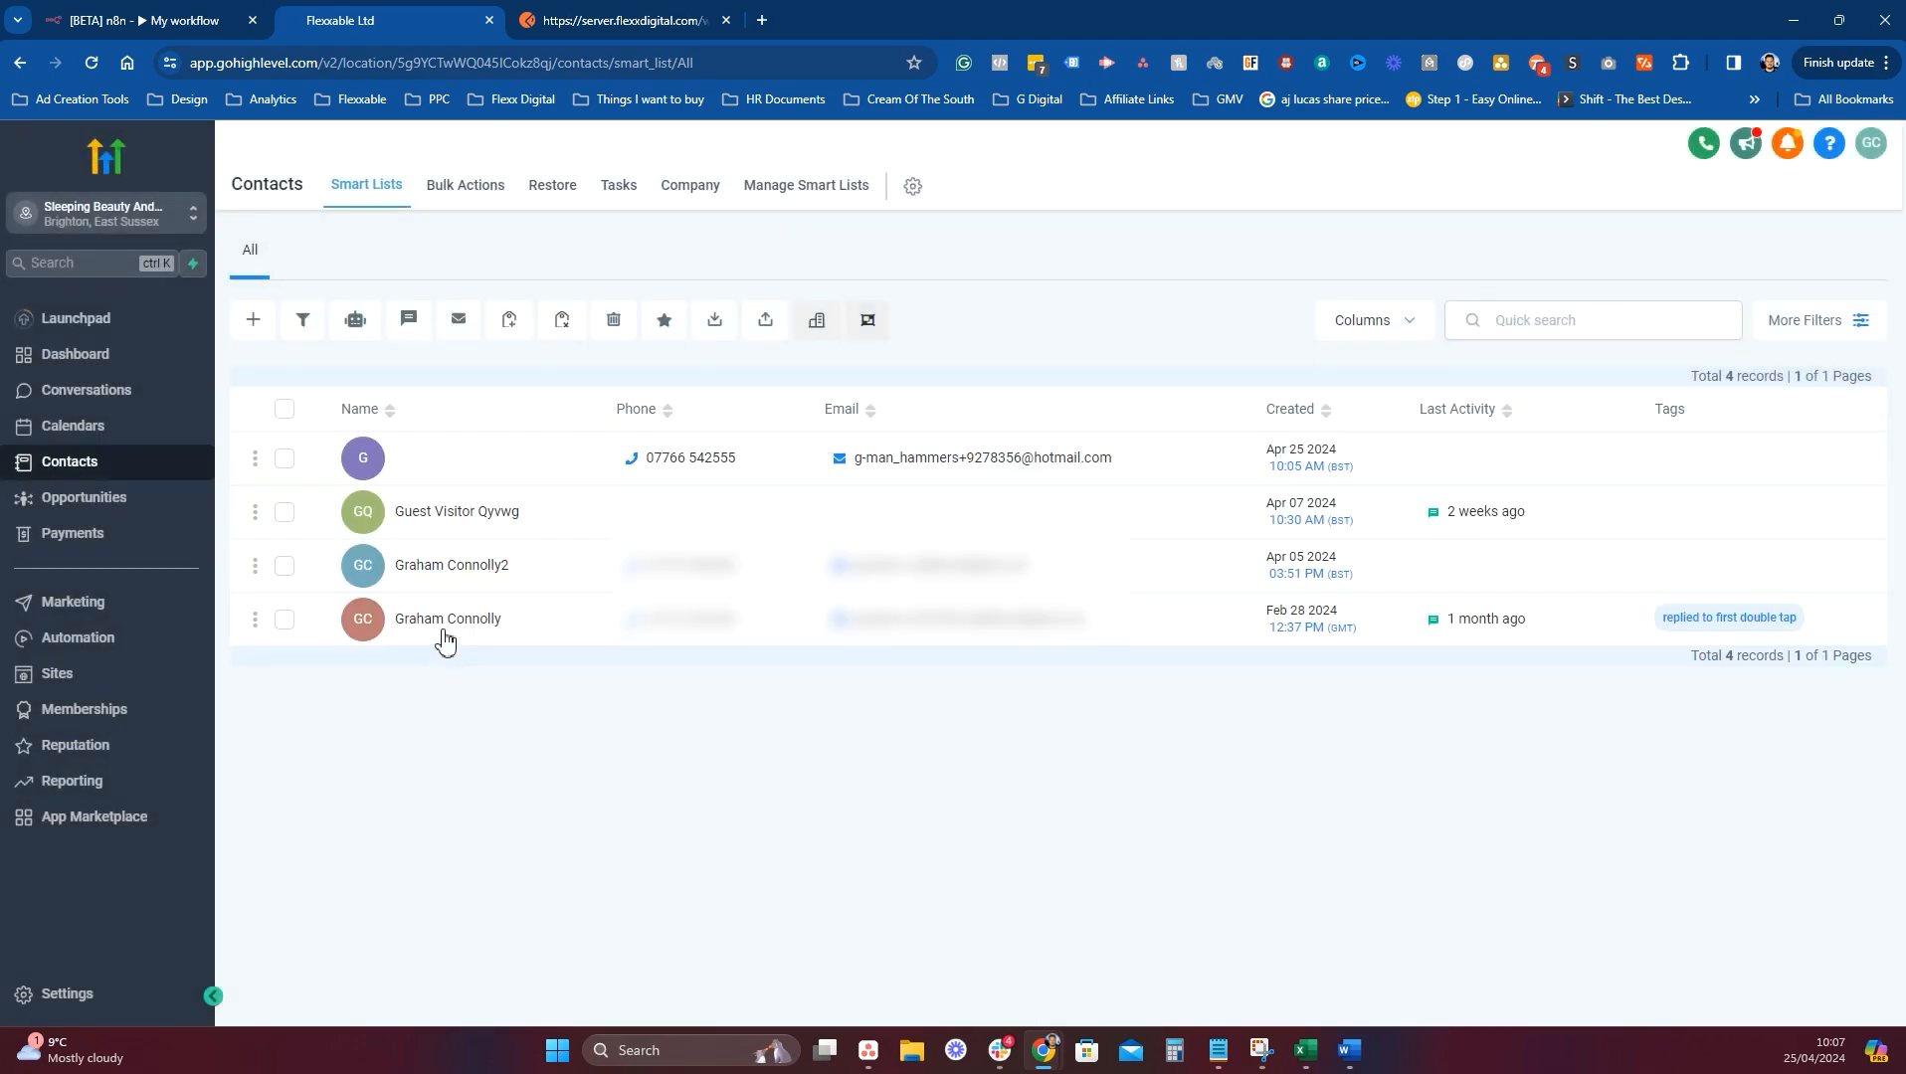
Add the 'replied to first double tap' contact to the Test N8N workflow.
left_click(446, 628)
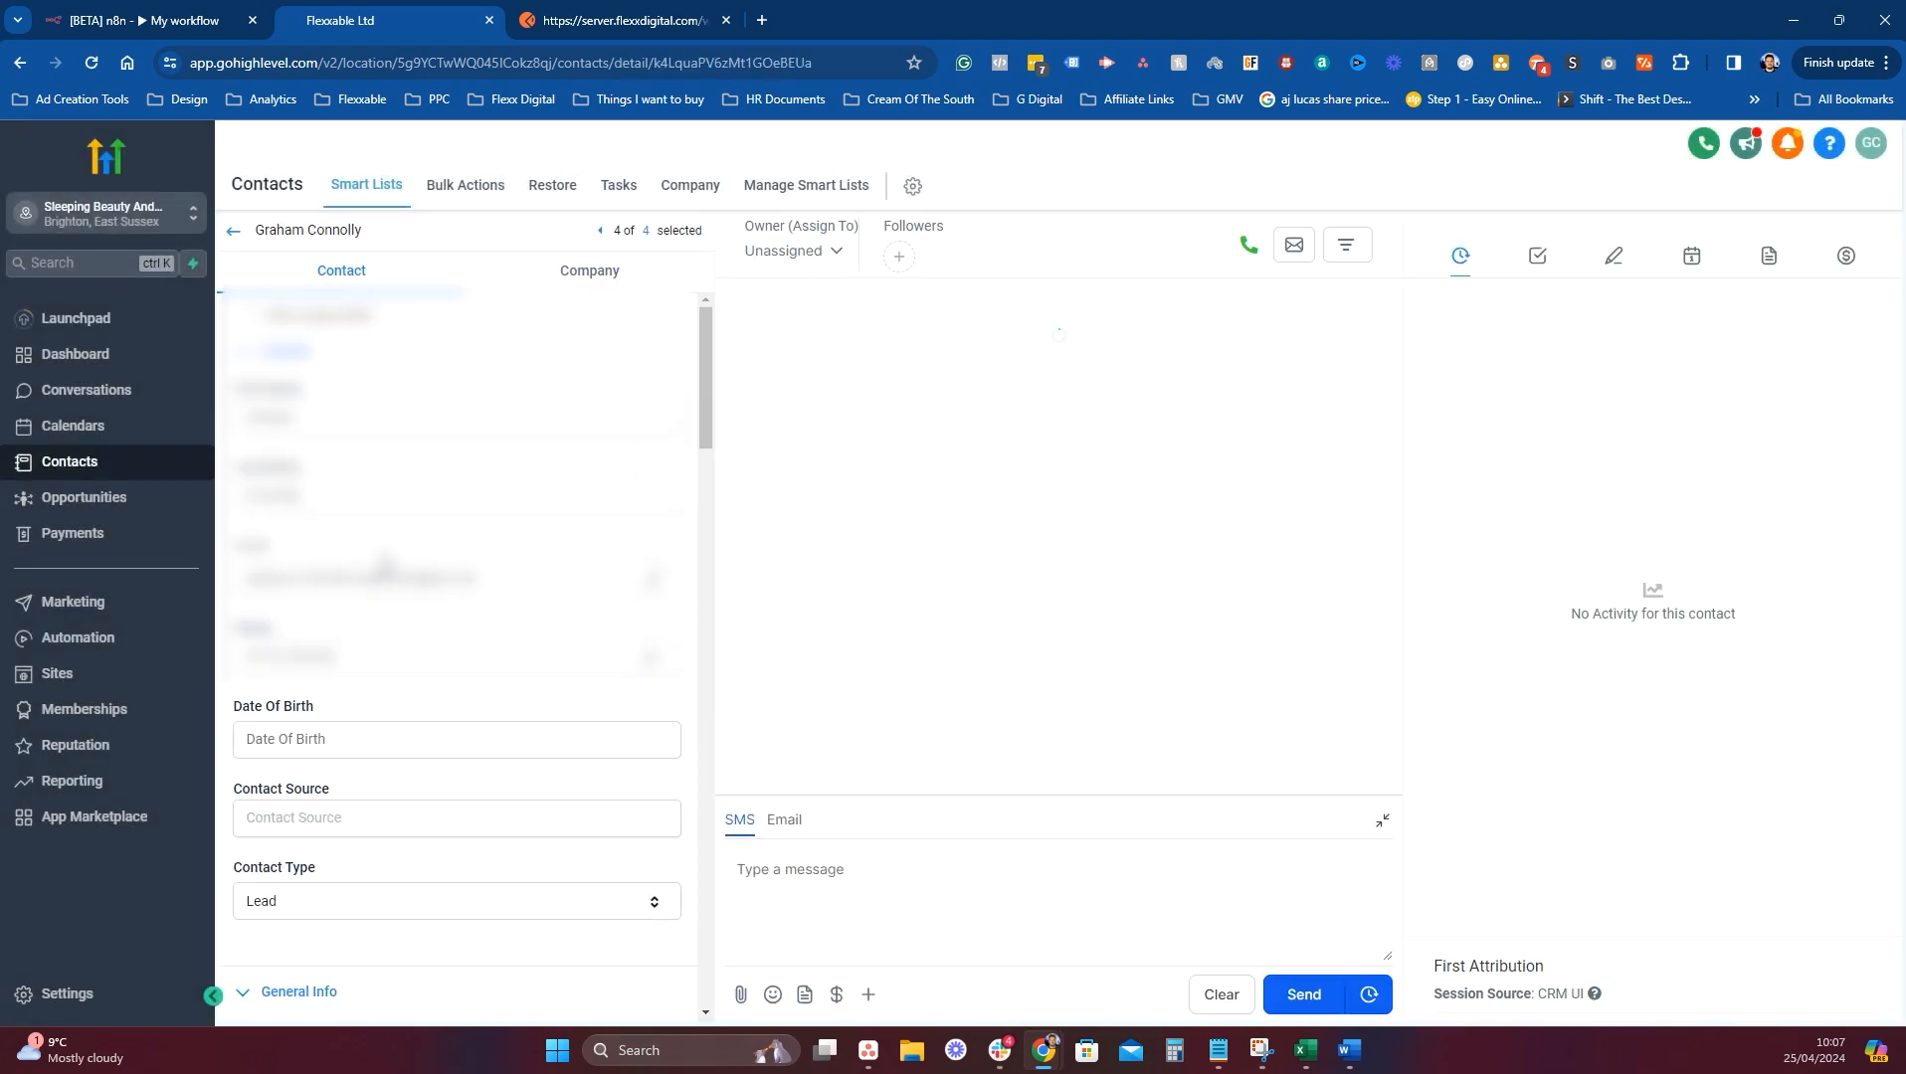
scroll(390, 664, "down", 10)
scroll(389, 665, "down", 10)
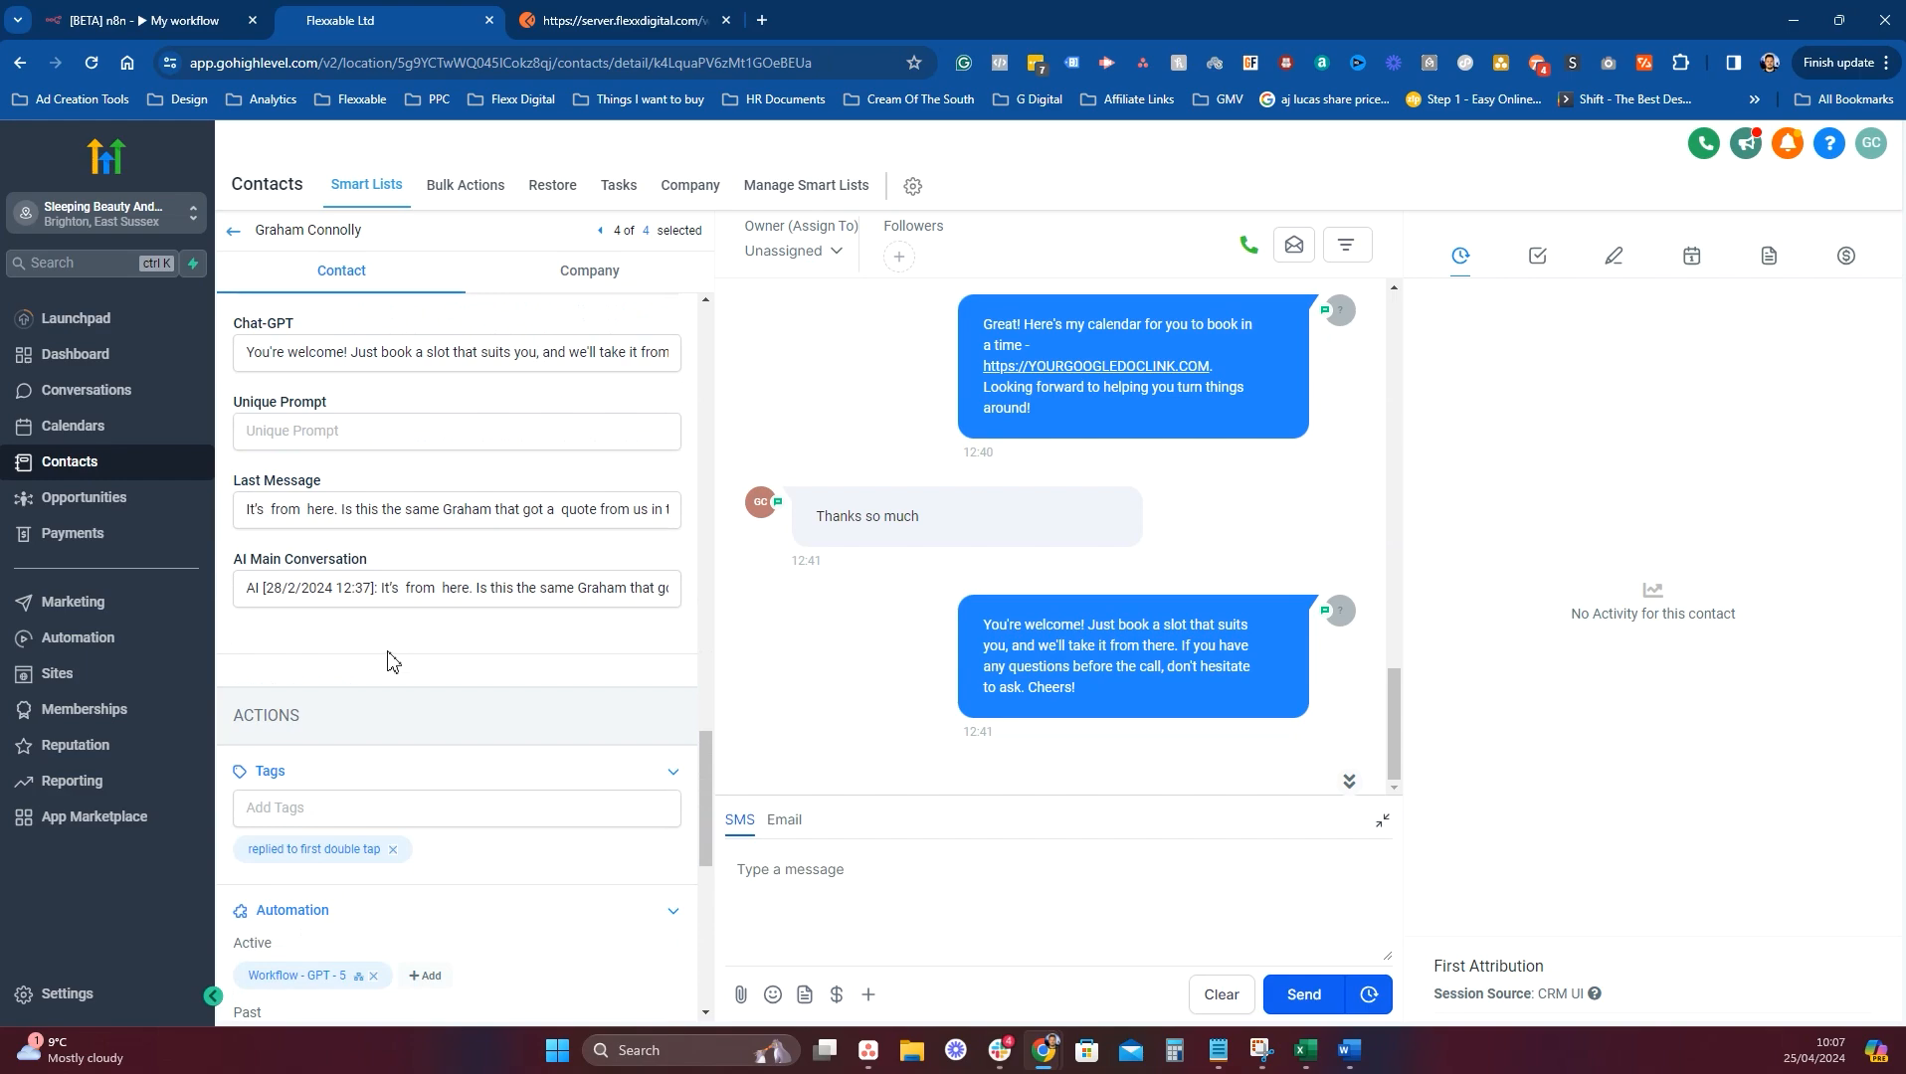
scroll(388, 656, "up", 2)
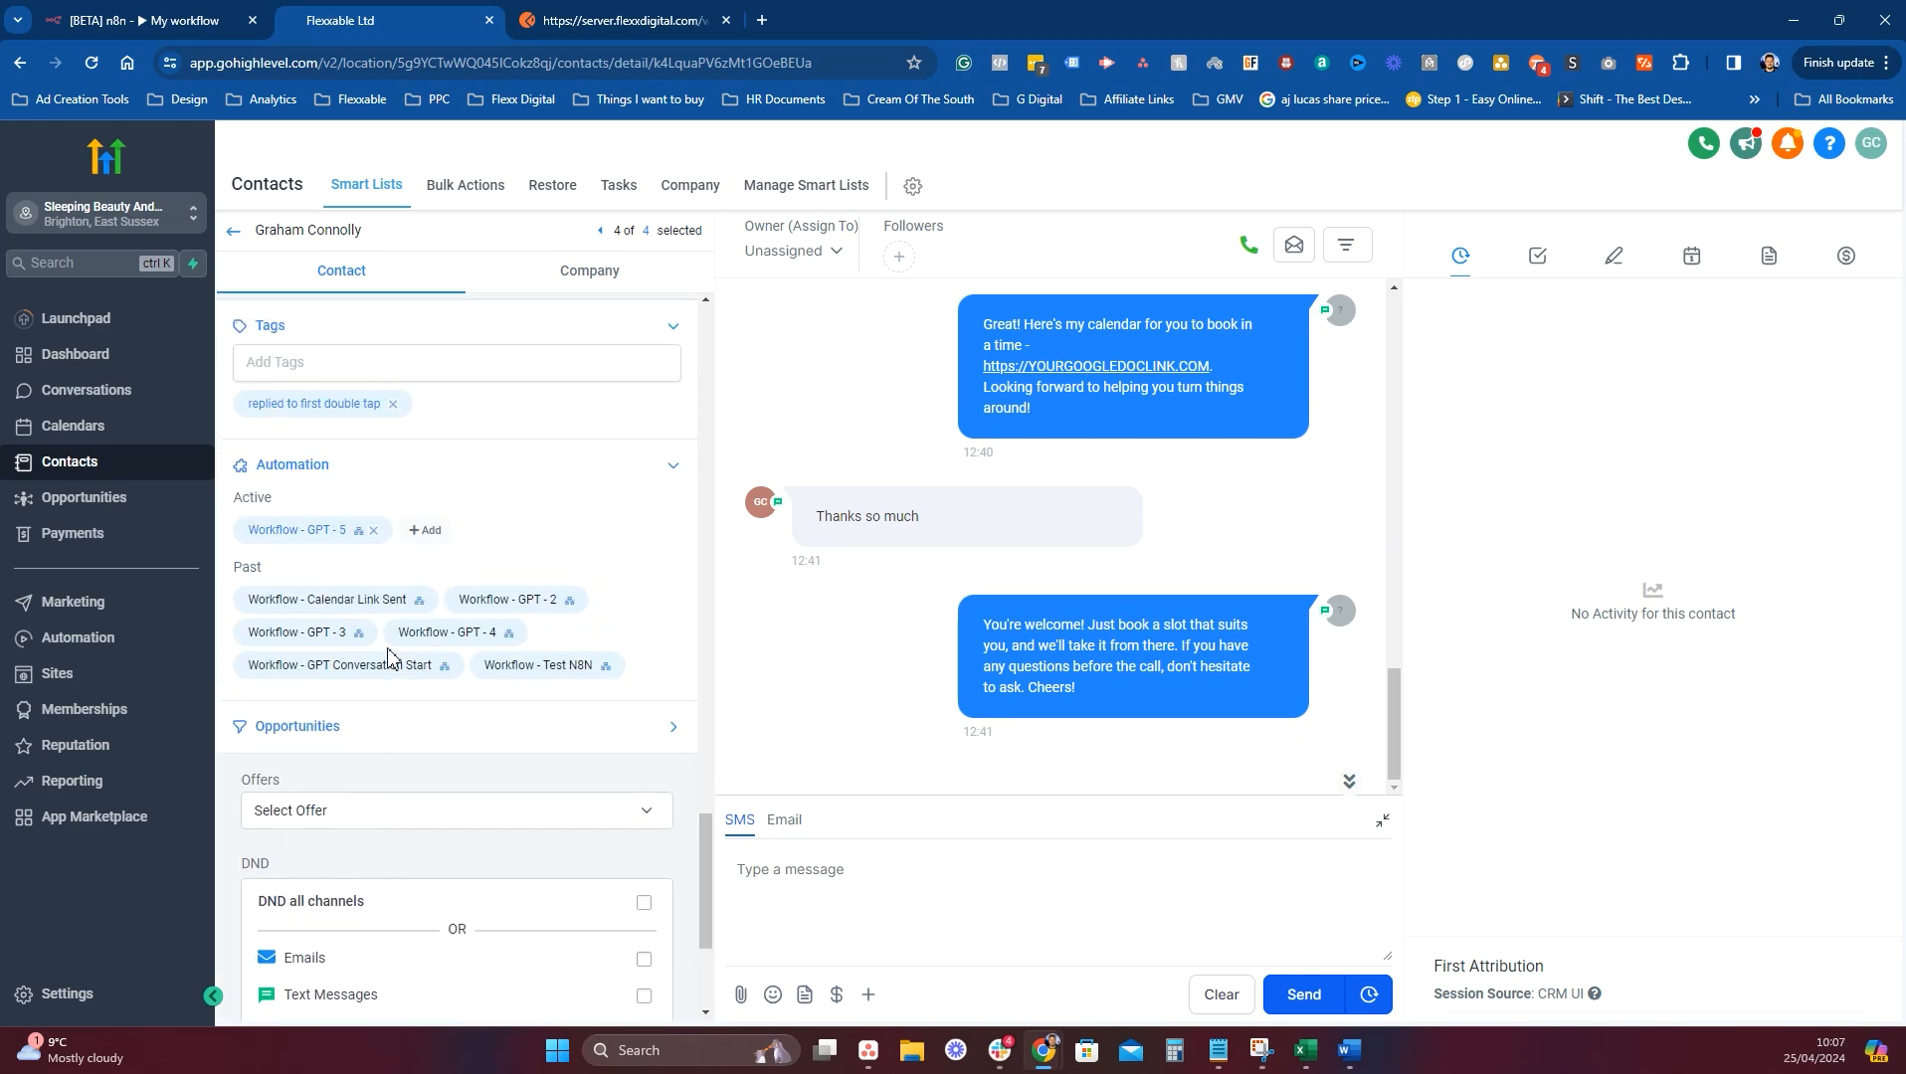
left_click(428, 530)
left_click(865, 278)
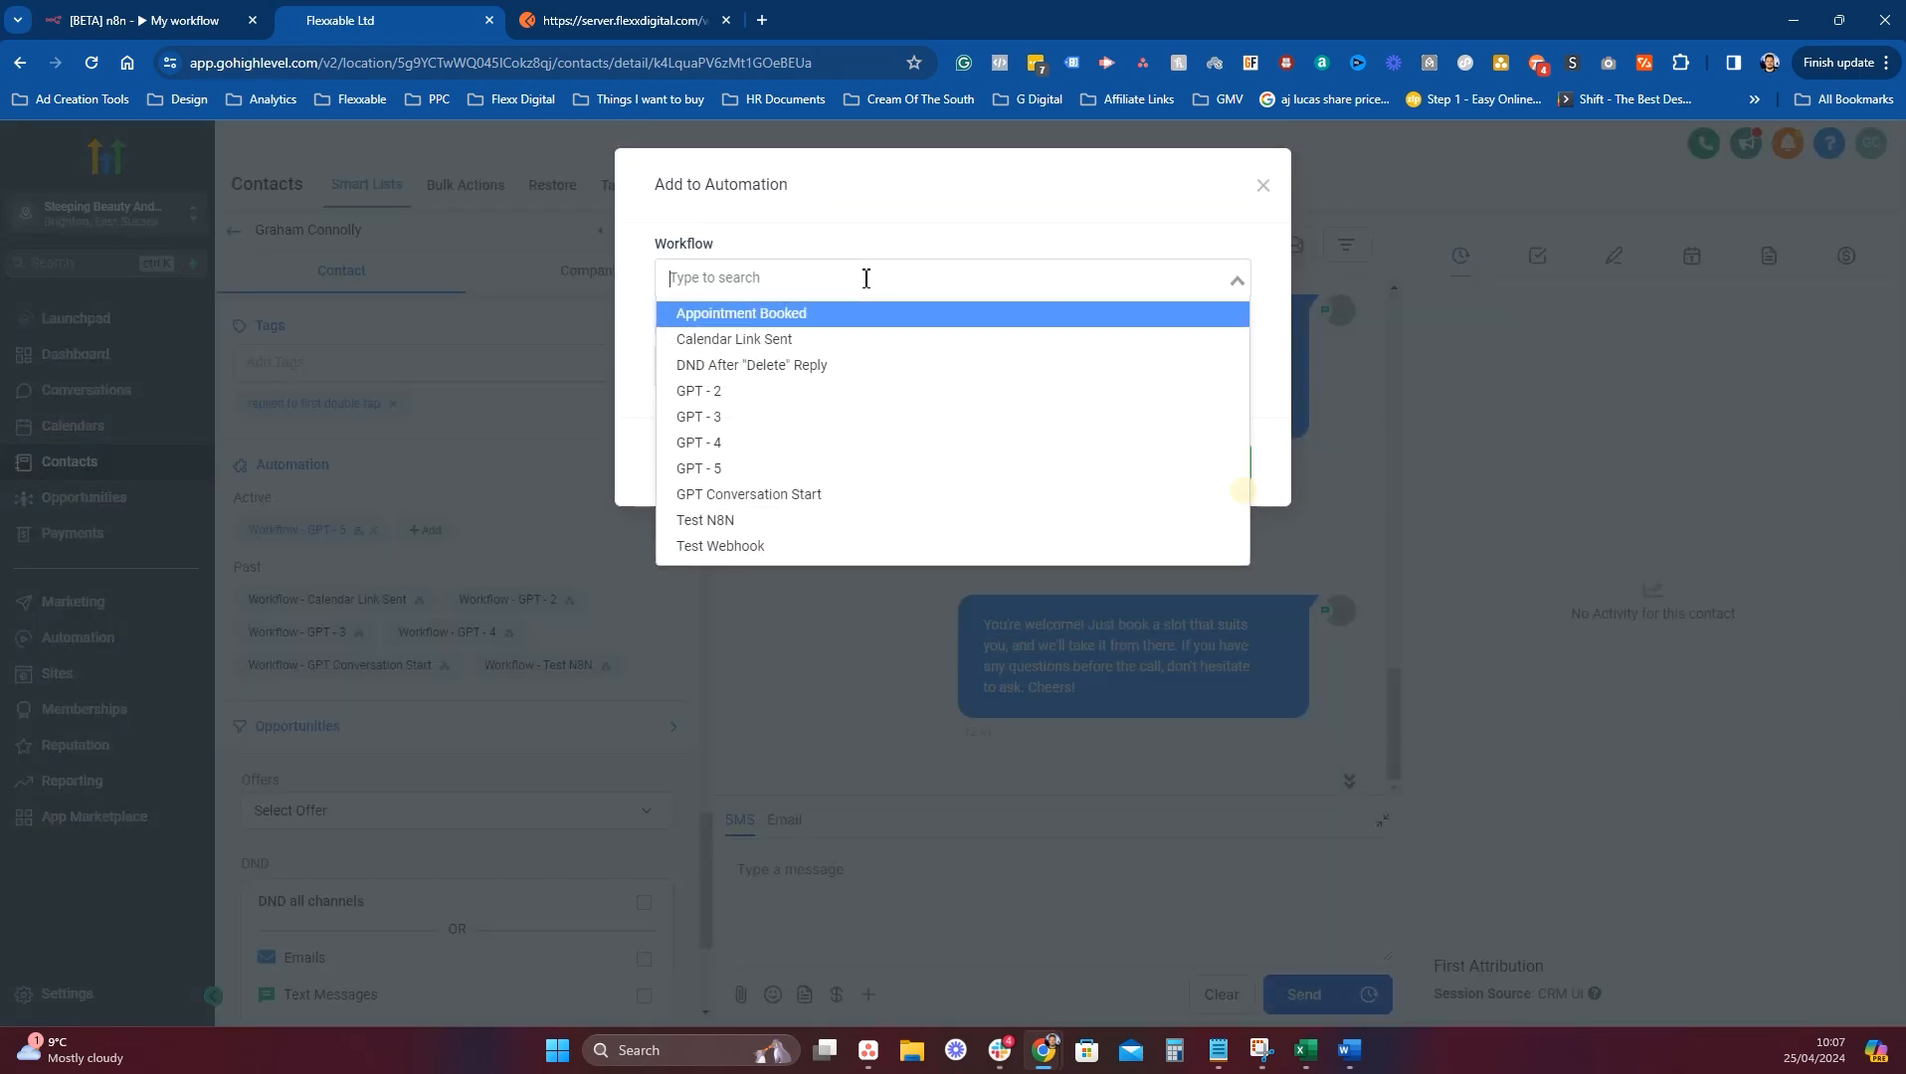
type("n8n")
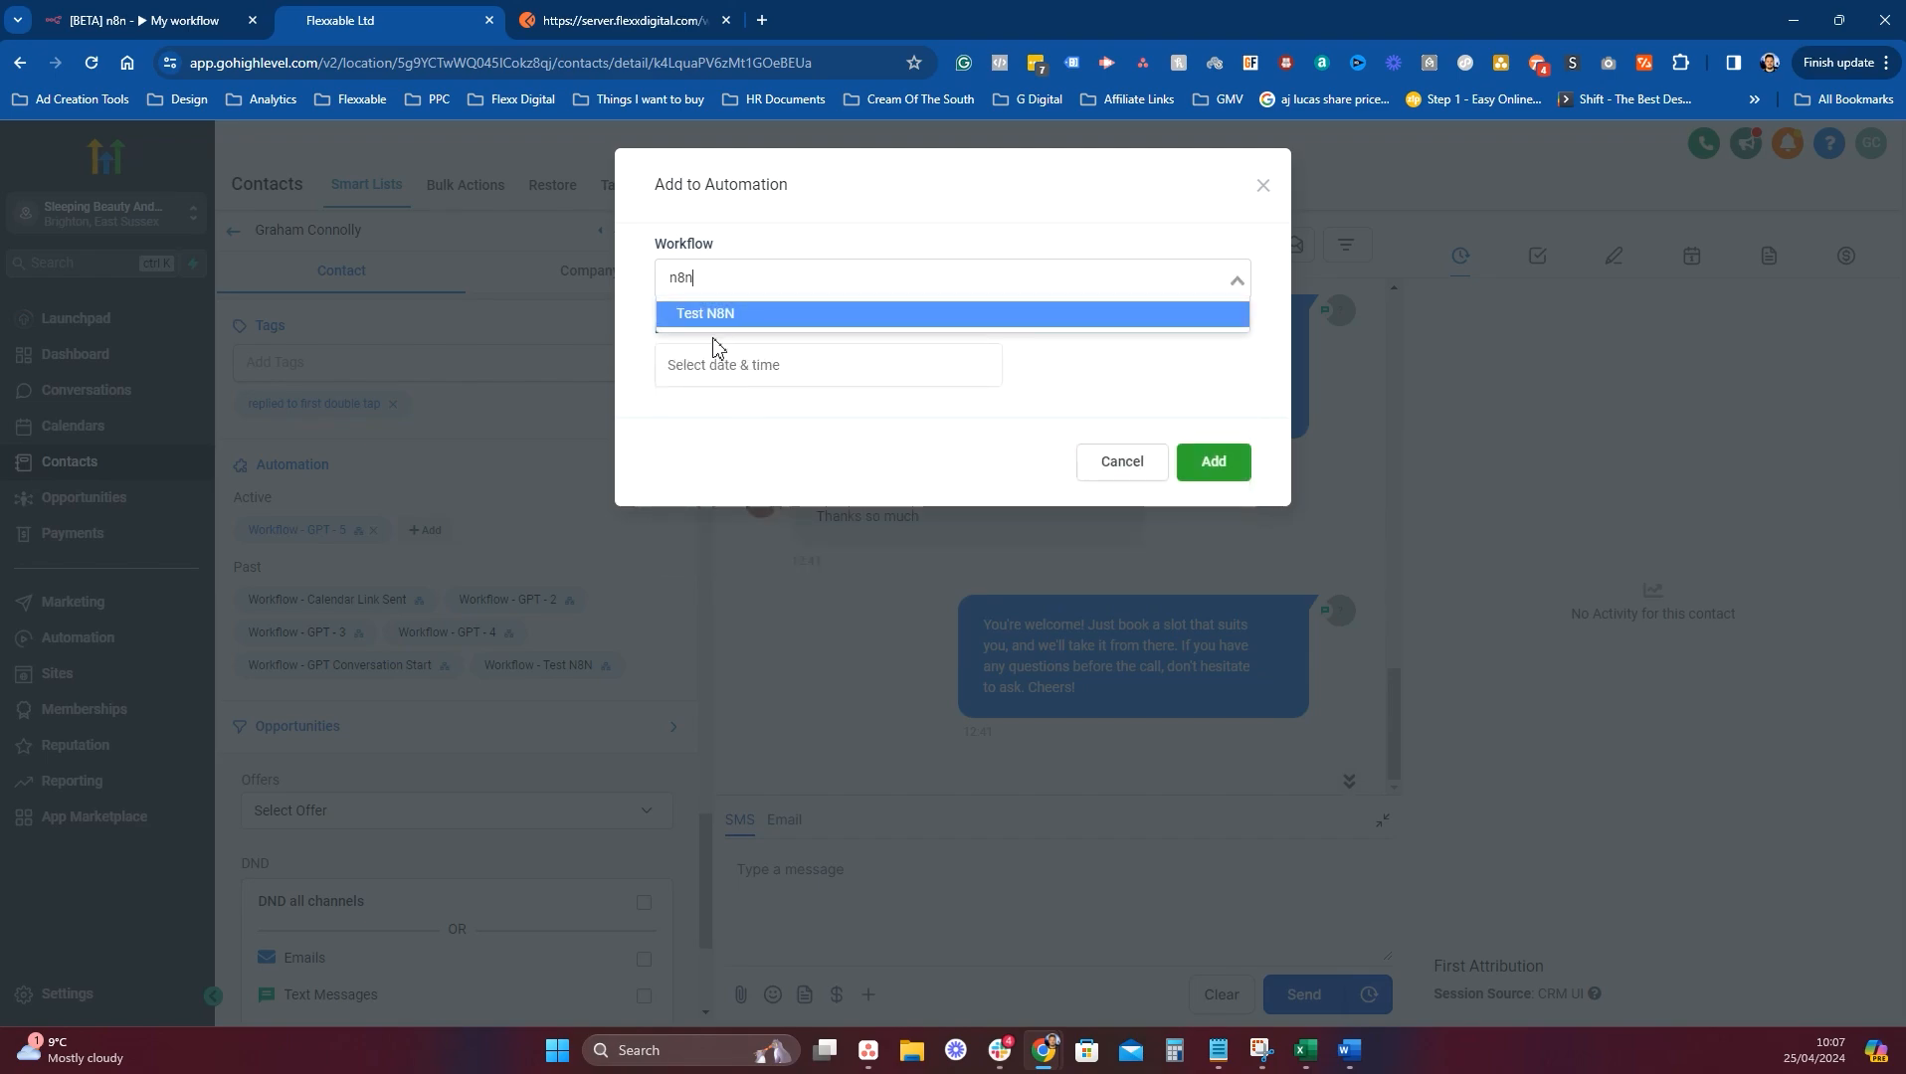
left_click(726, 315)
left_click(1200, 476)
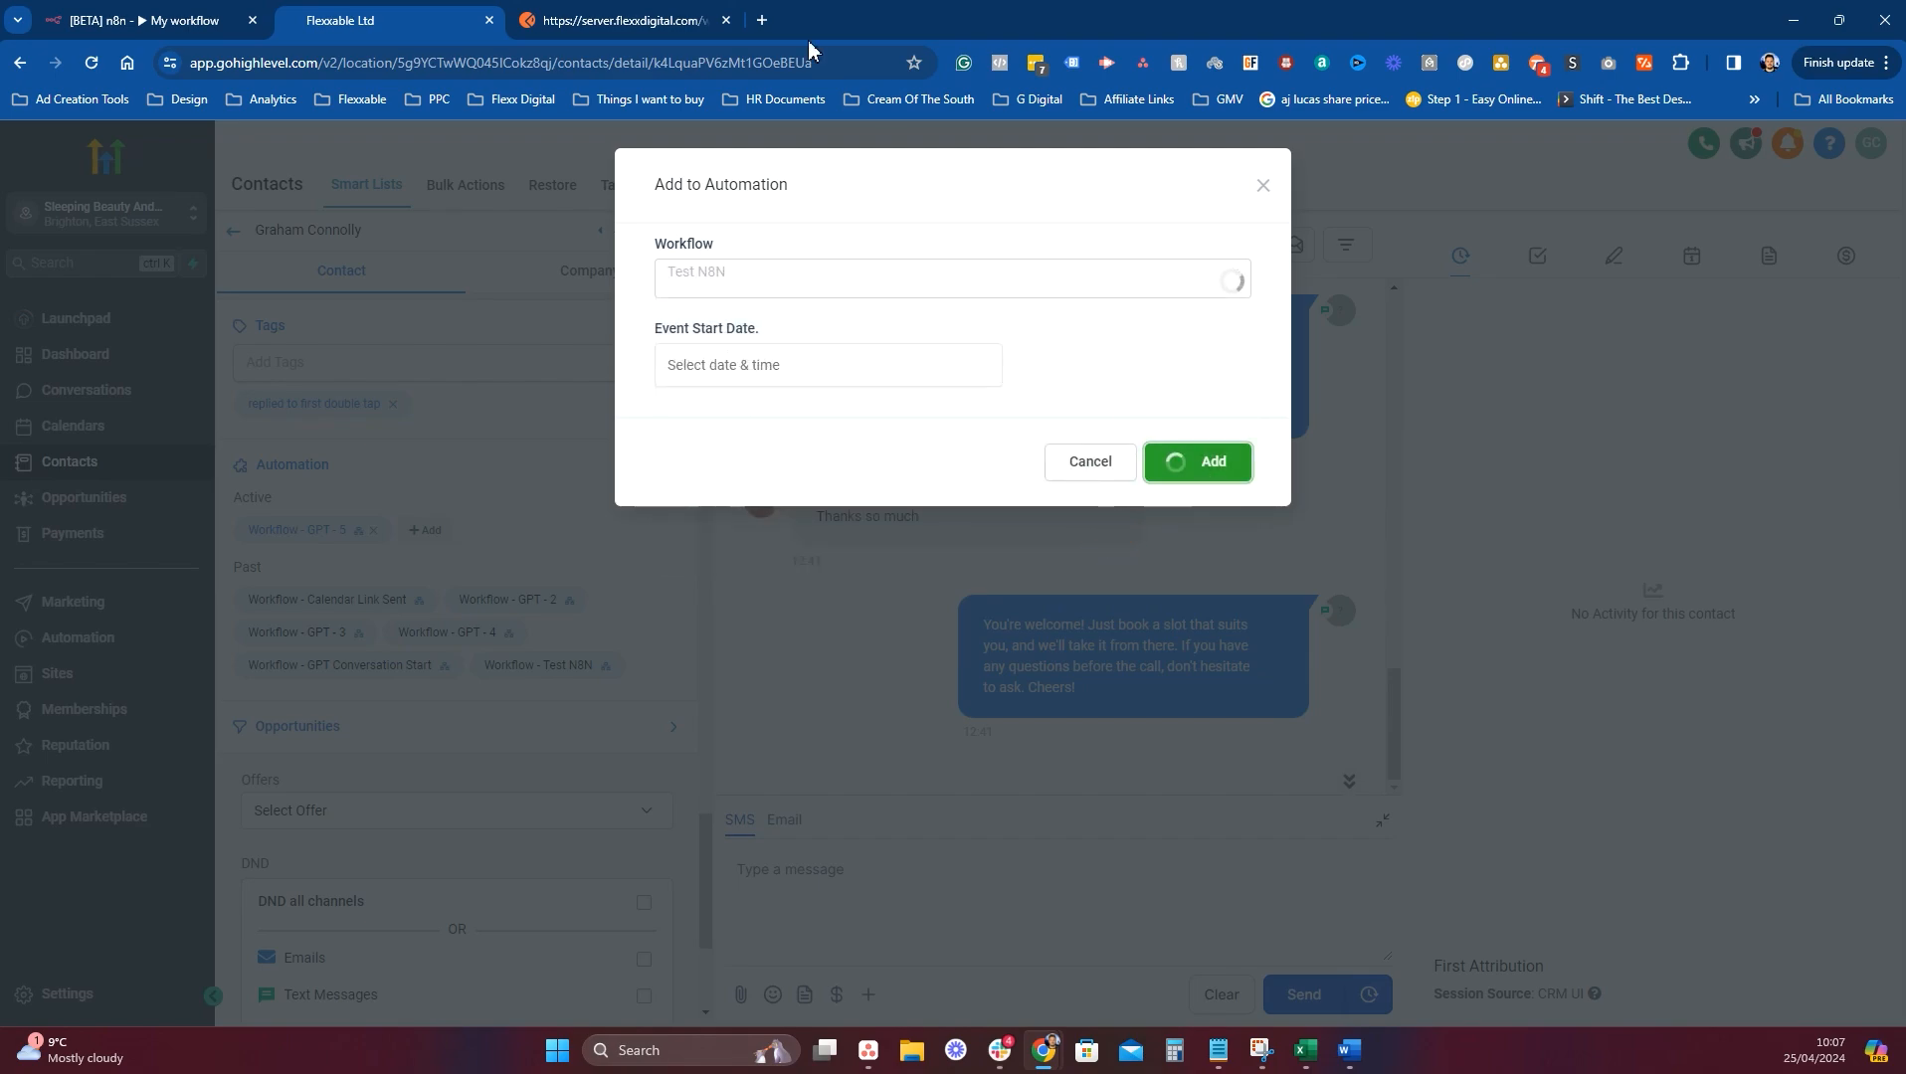
left_click(92, 12)
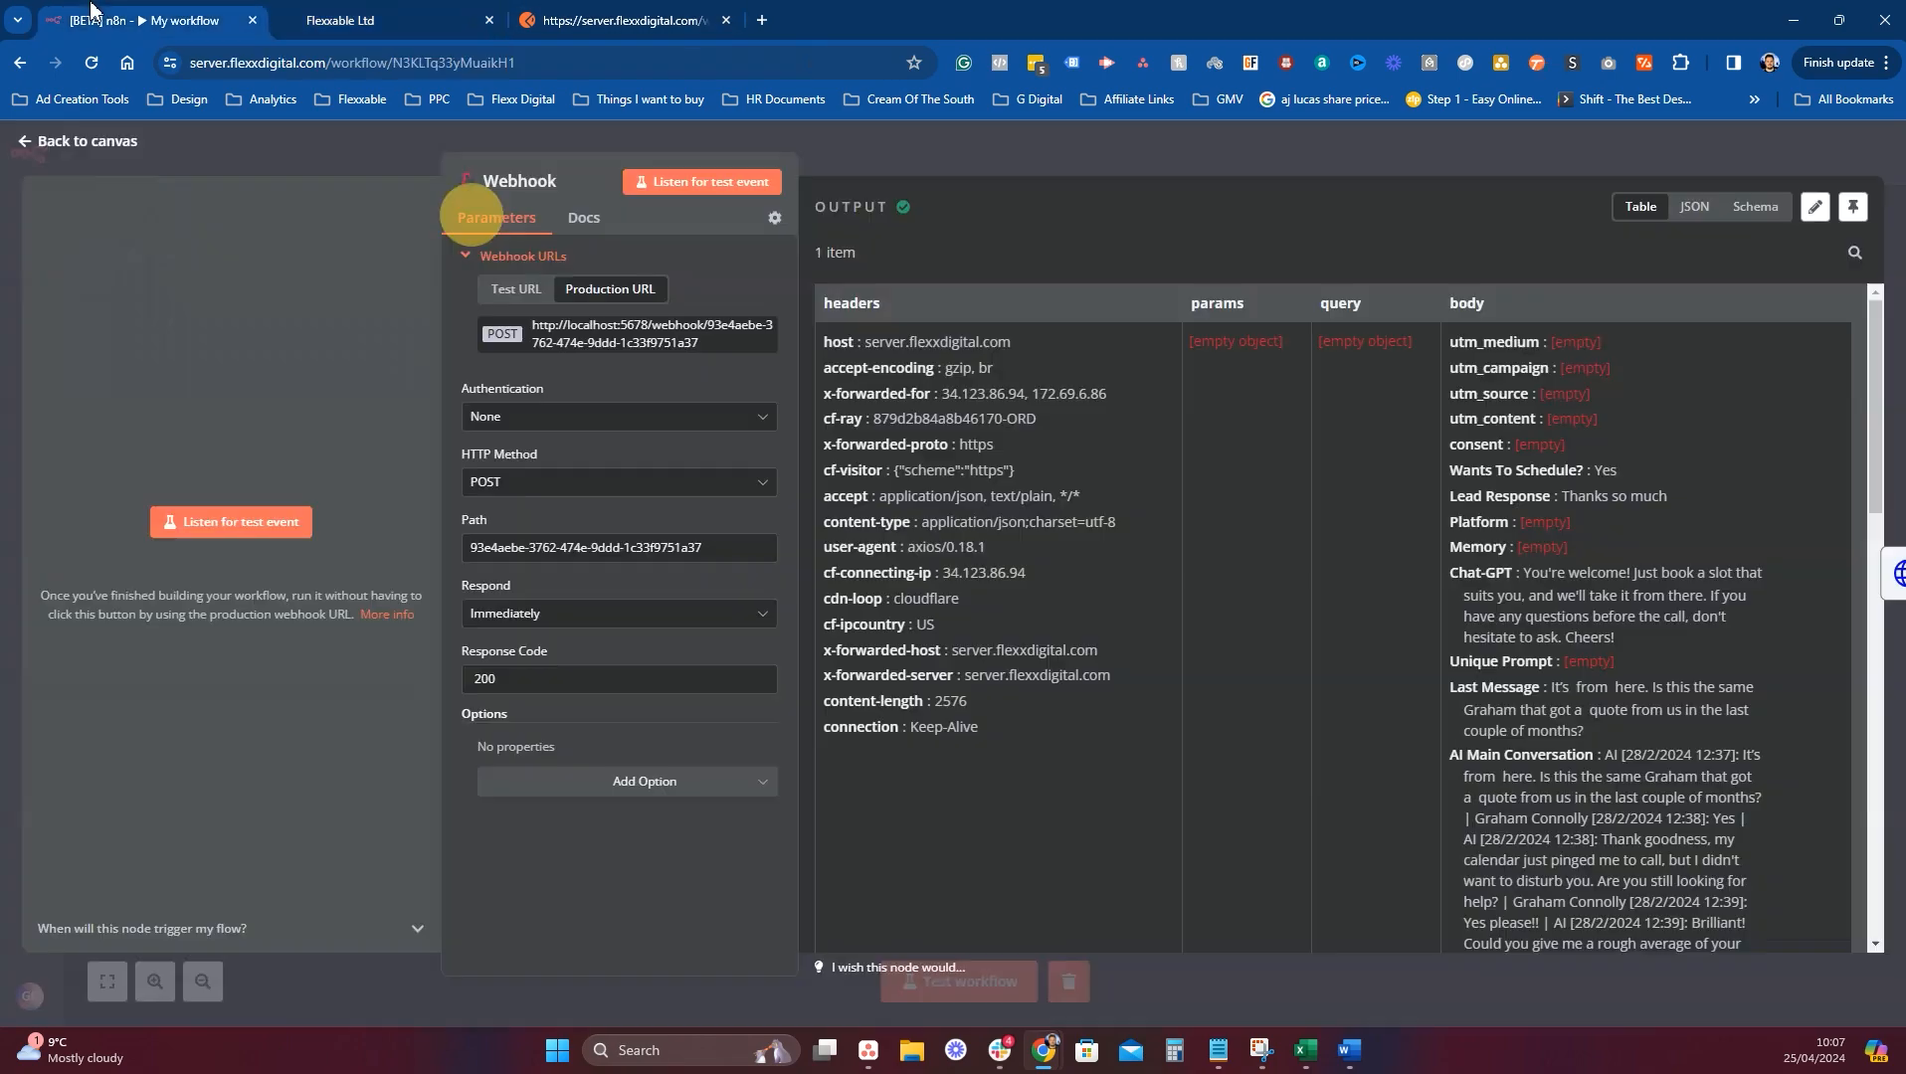
Activate the n8n workflow and dismiss the activation notice.
left_click(1054, 145)
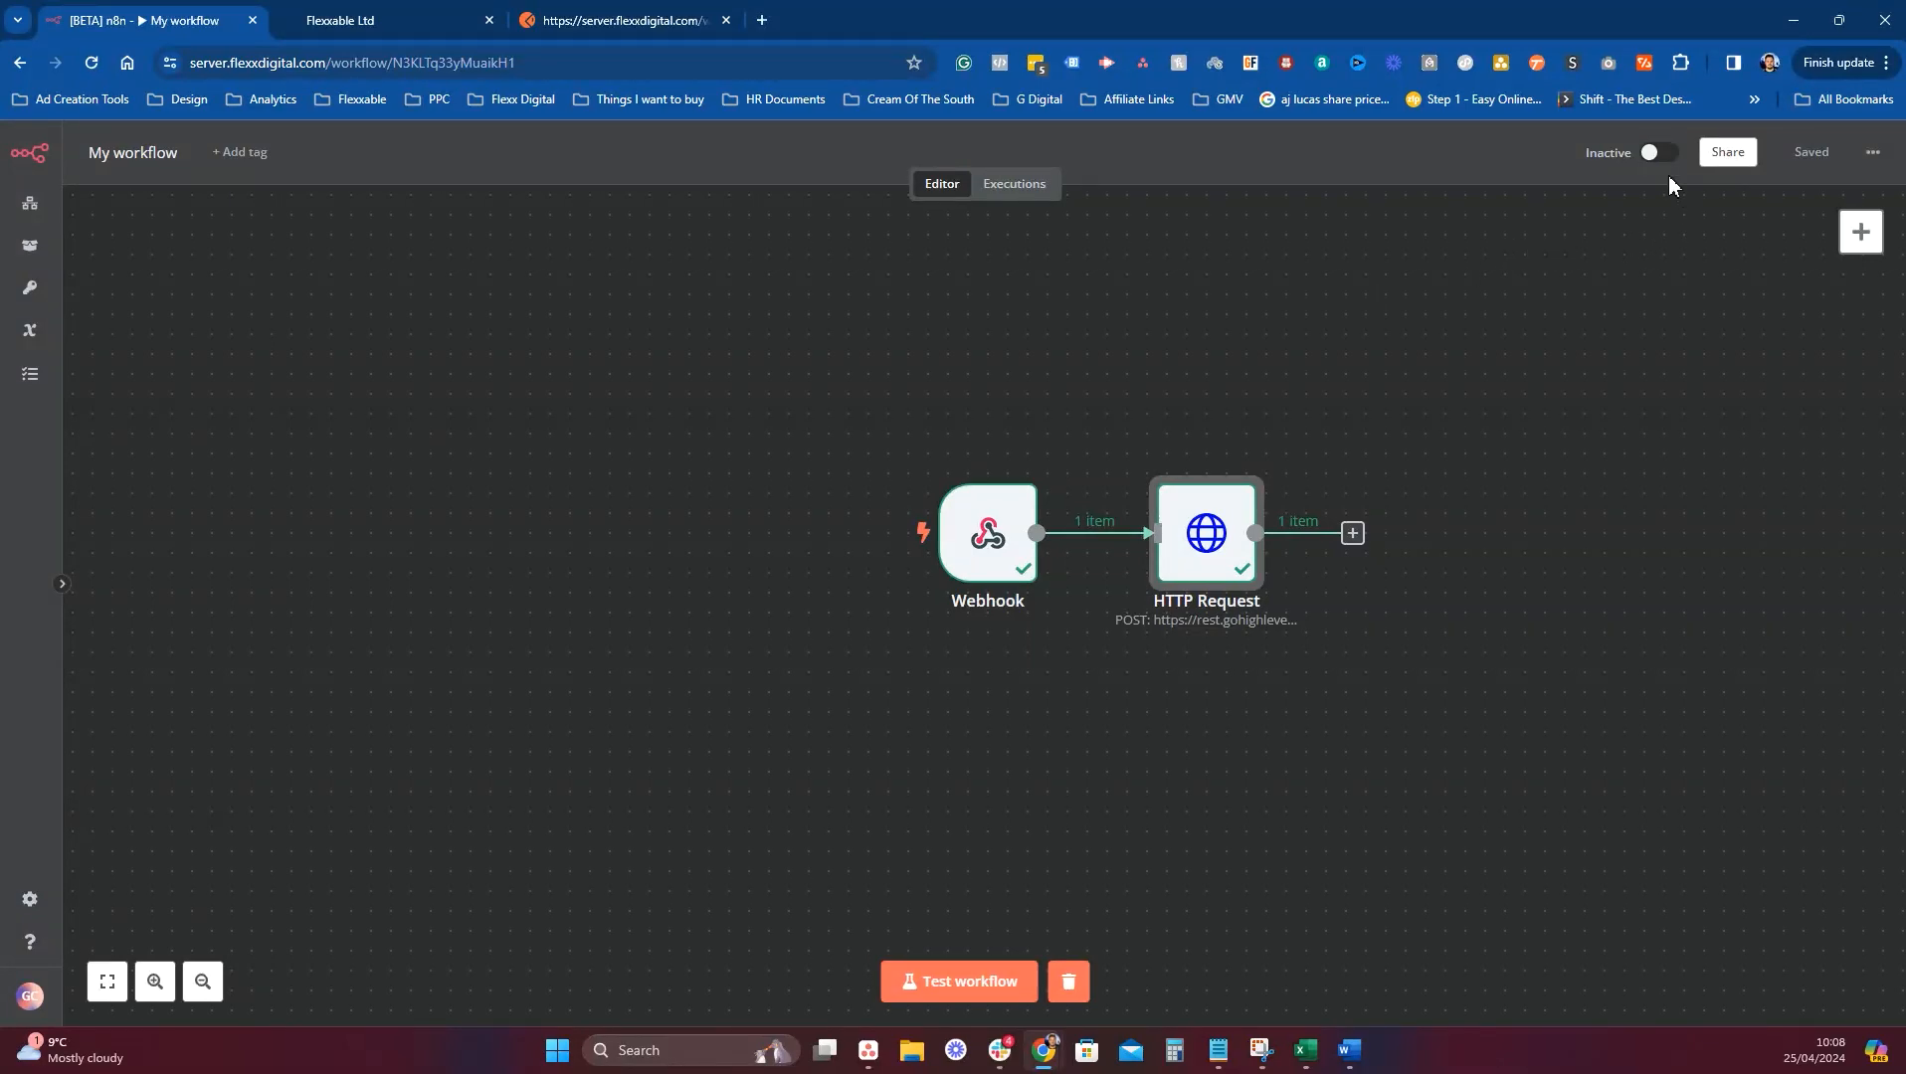
left_click(1654, 150)
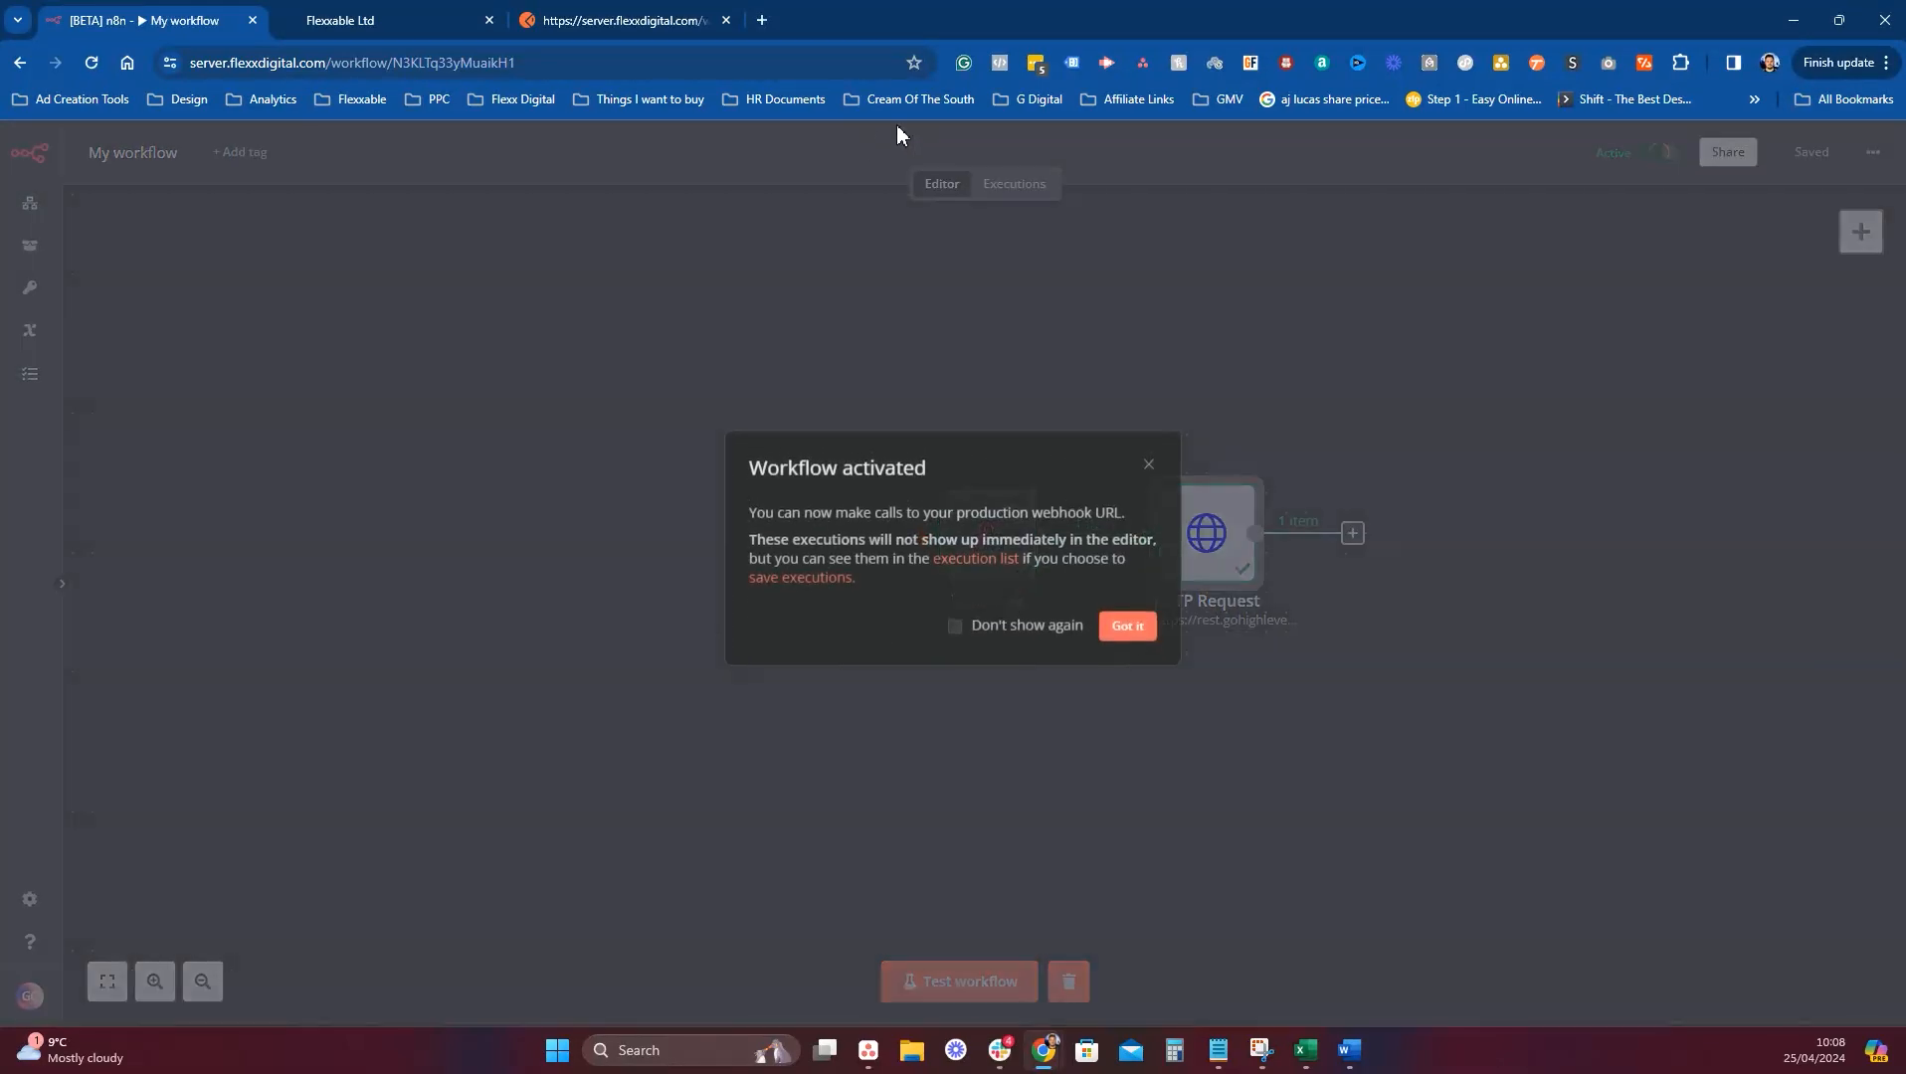
left_click(1117, 627)
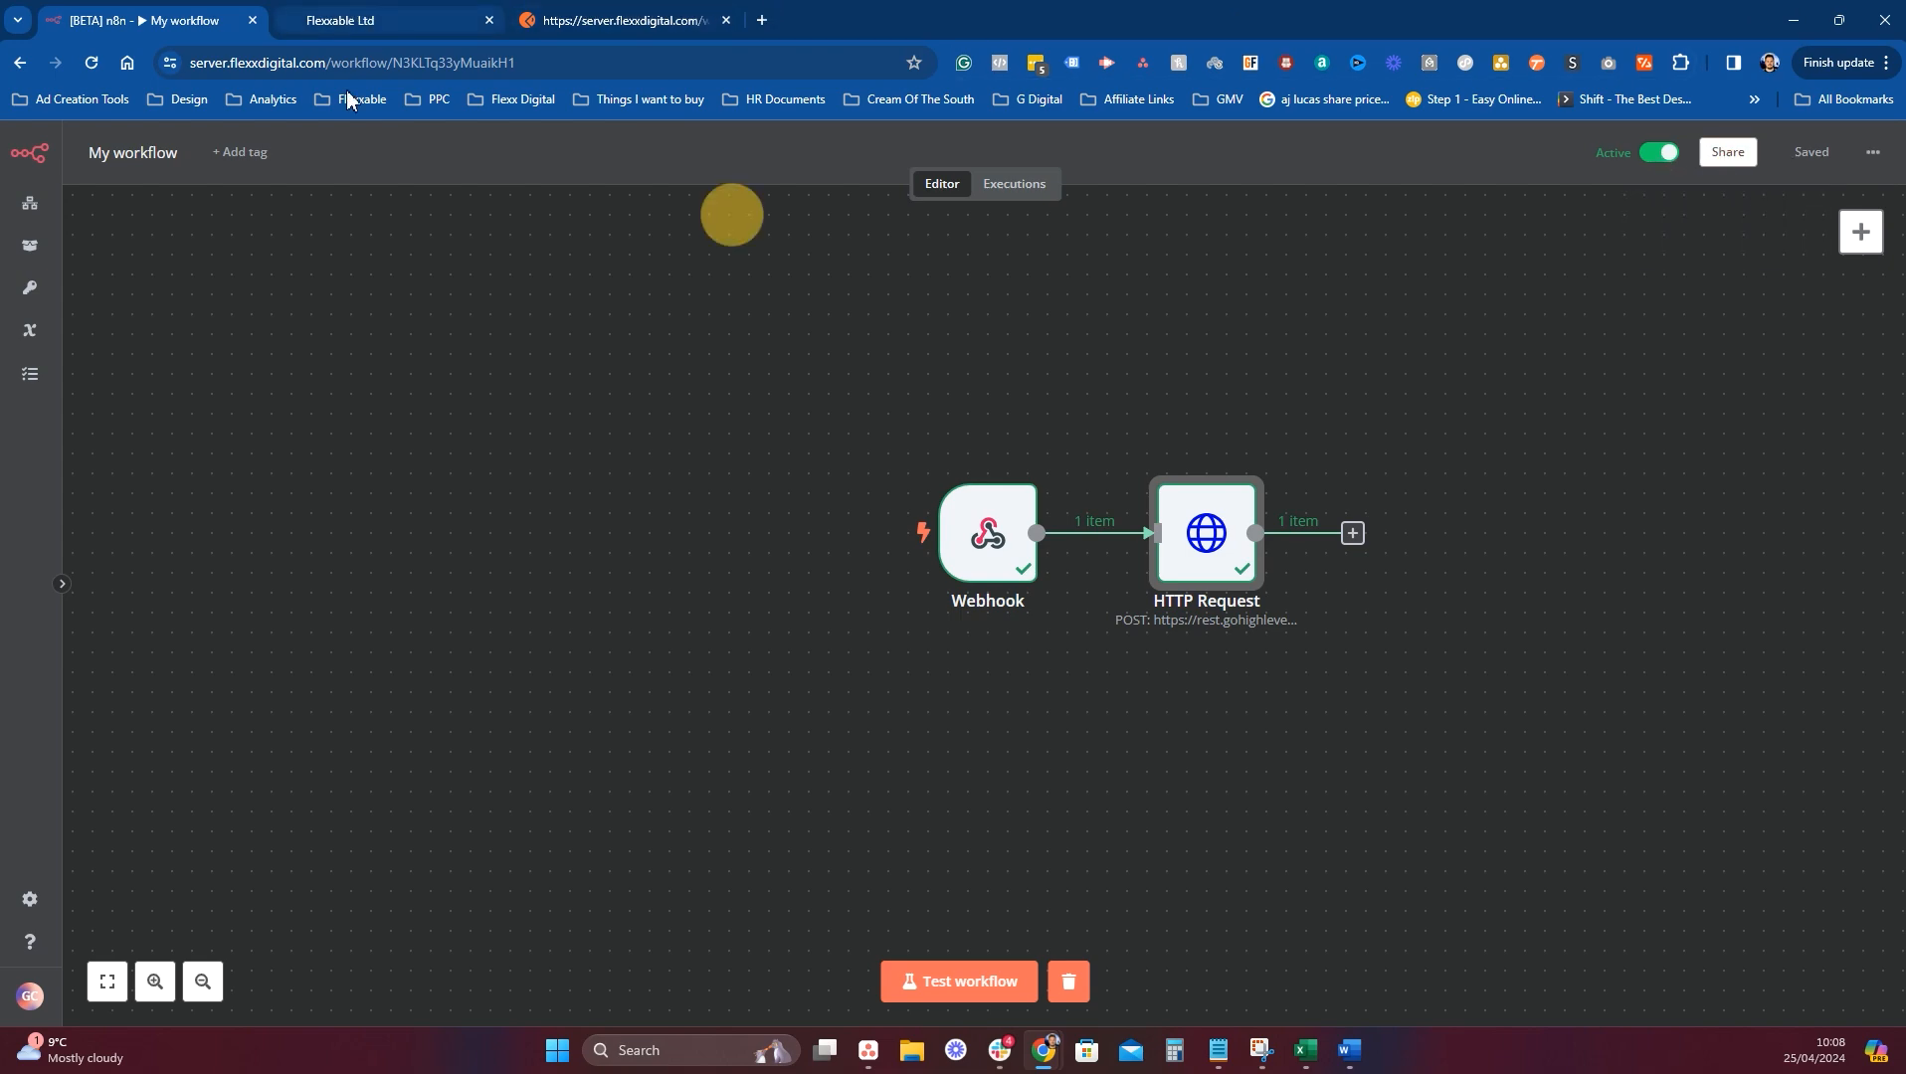
Re-add the contact to GoHighLevel's Test N8N workflow.
key("ctrl+Tab")
left_click(424, 530)
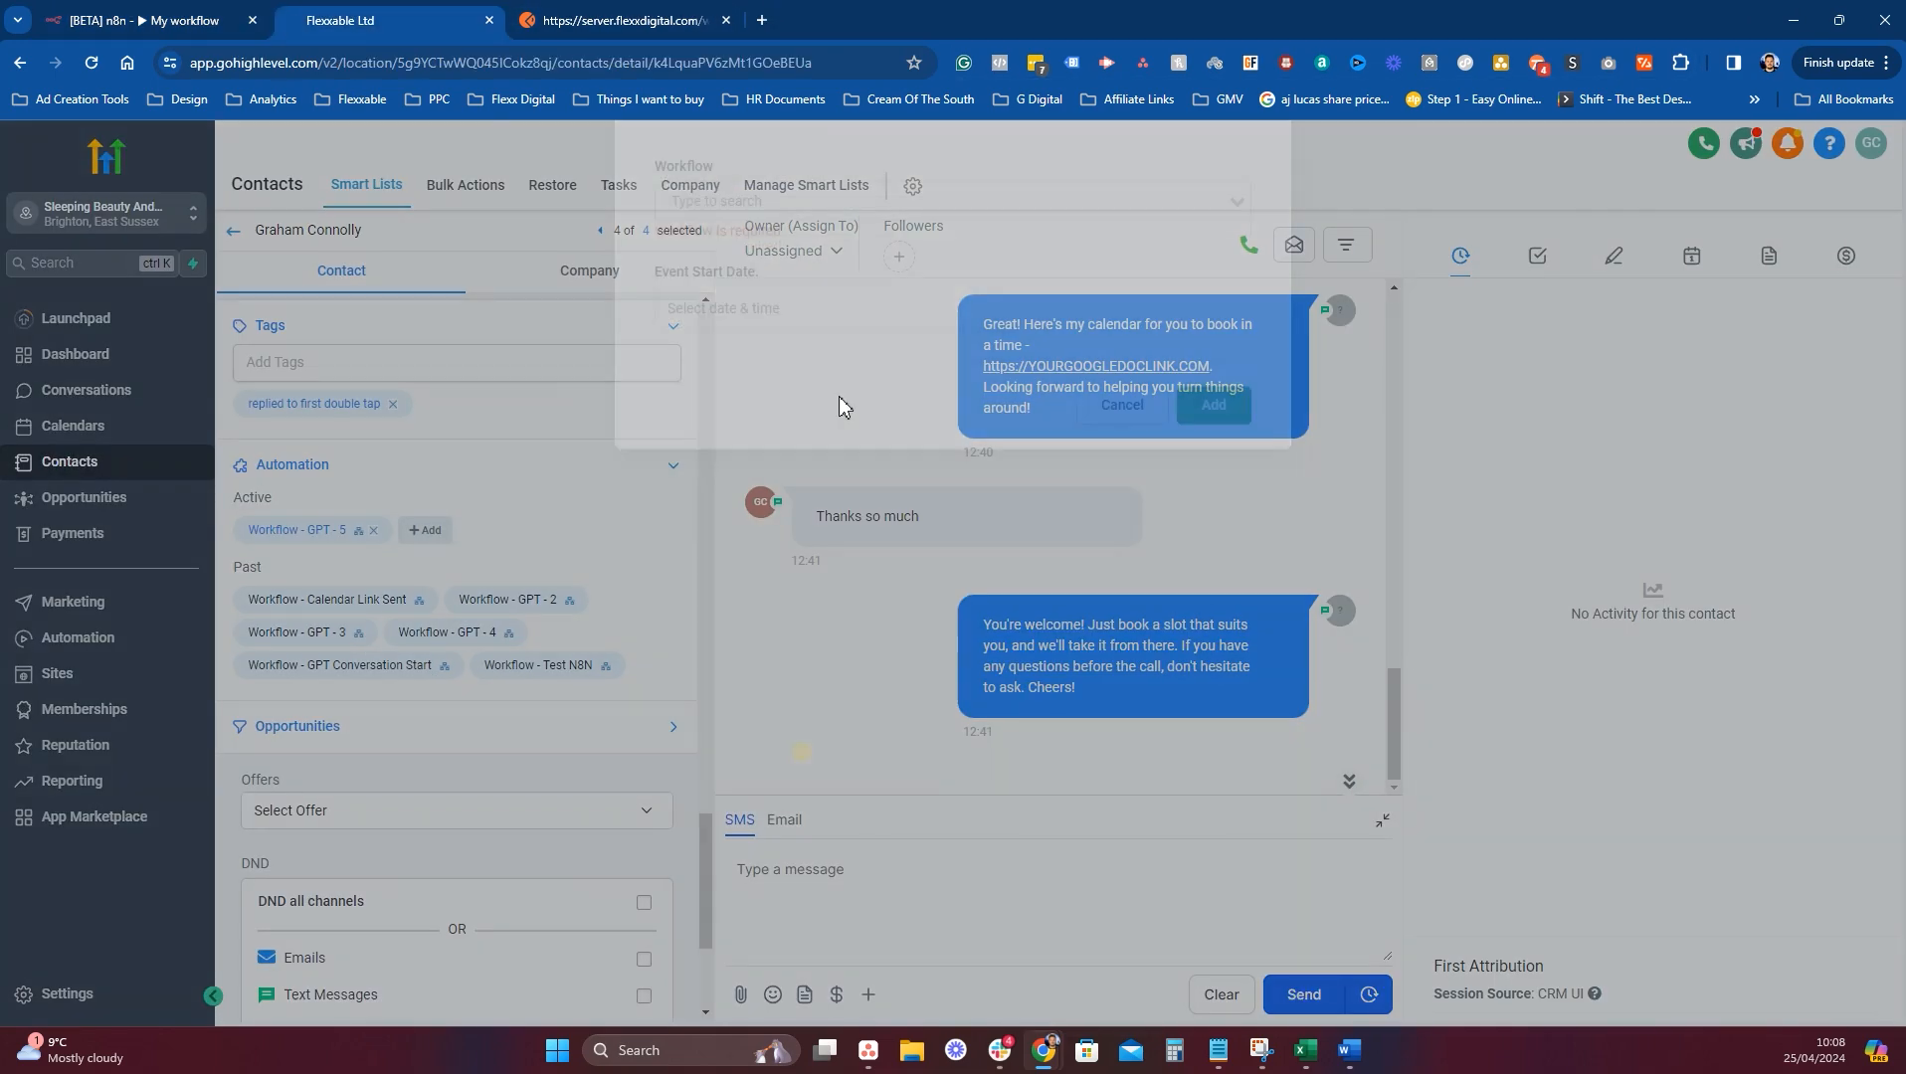
left_click(851, 281)
type("n8n")
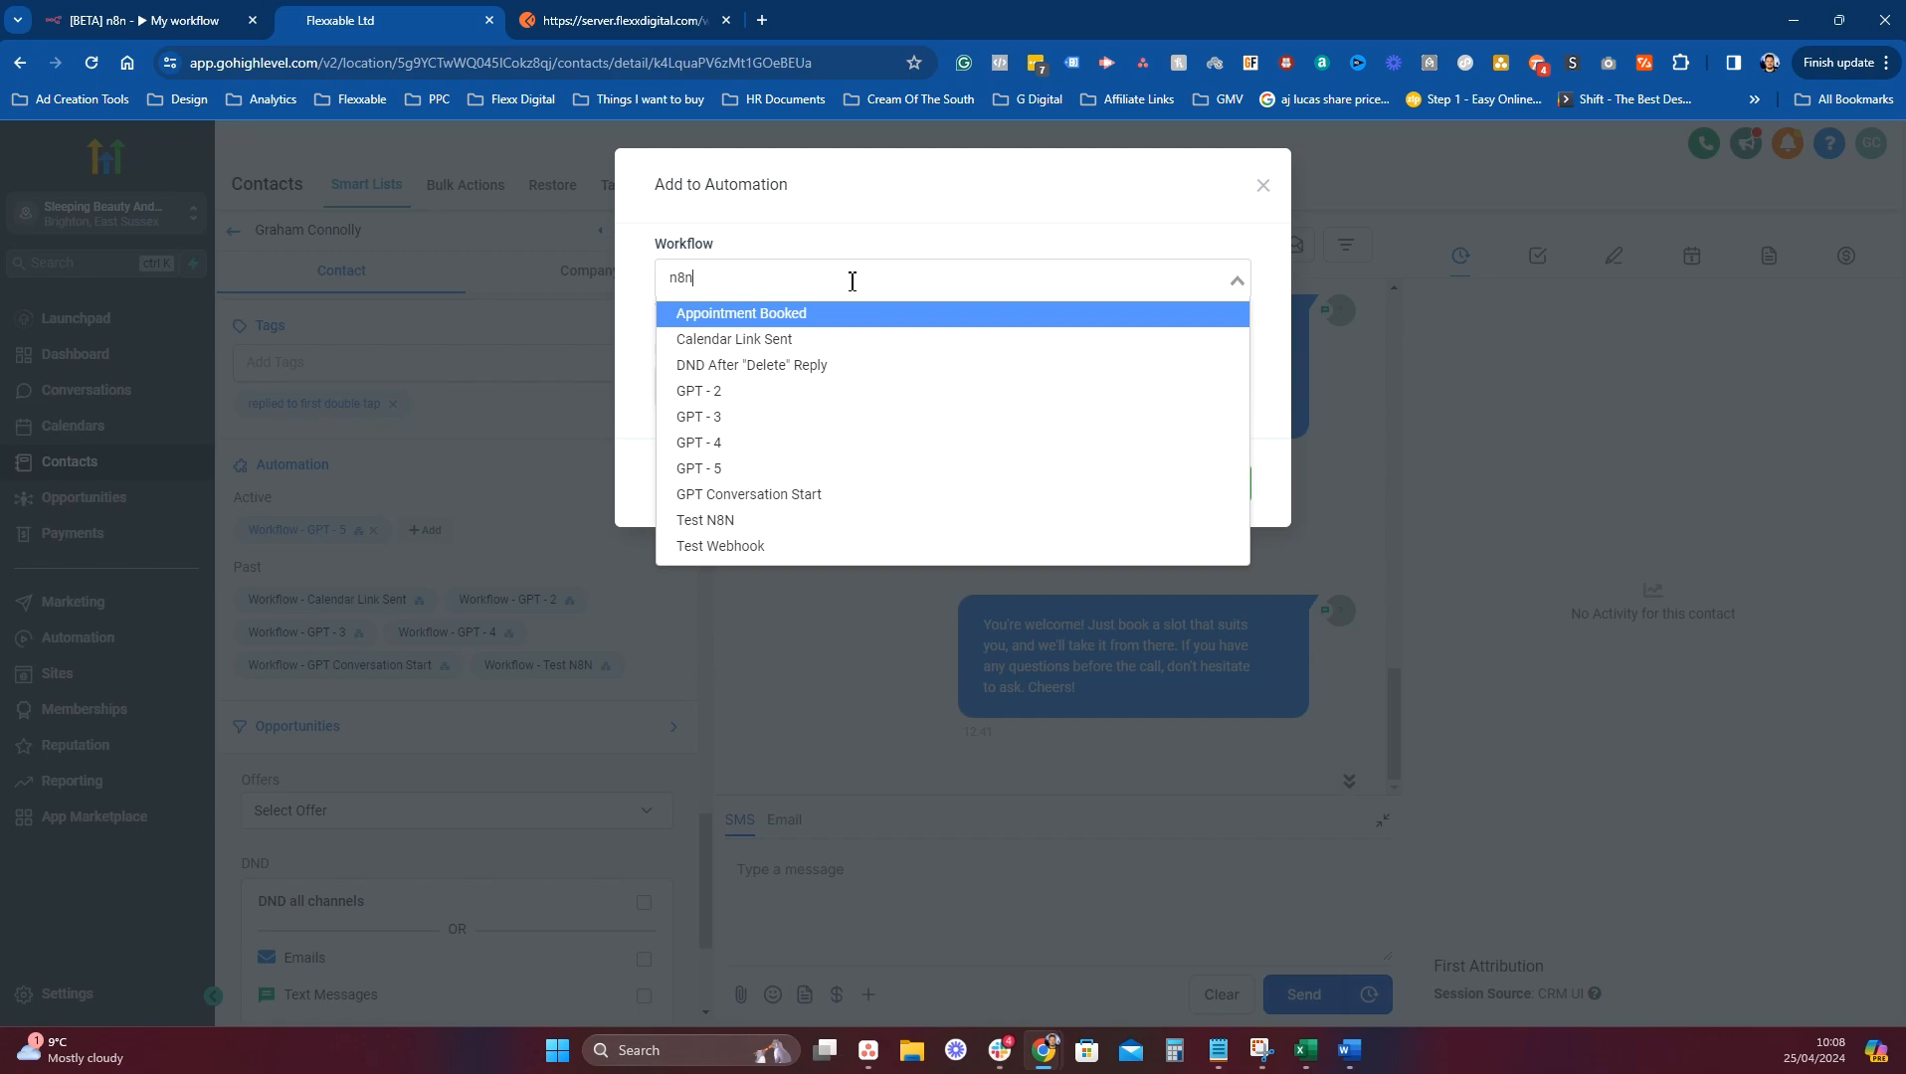
left_click(752, 314)
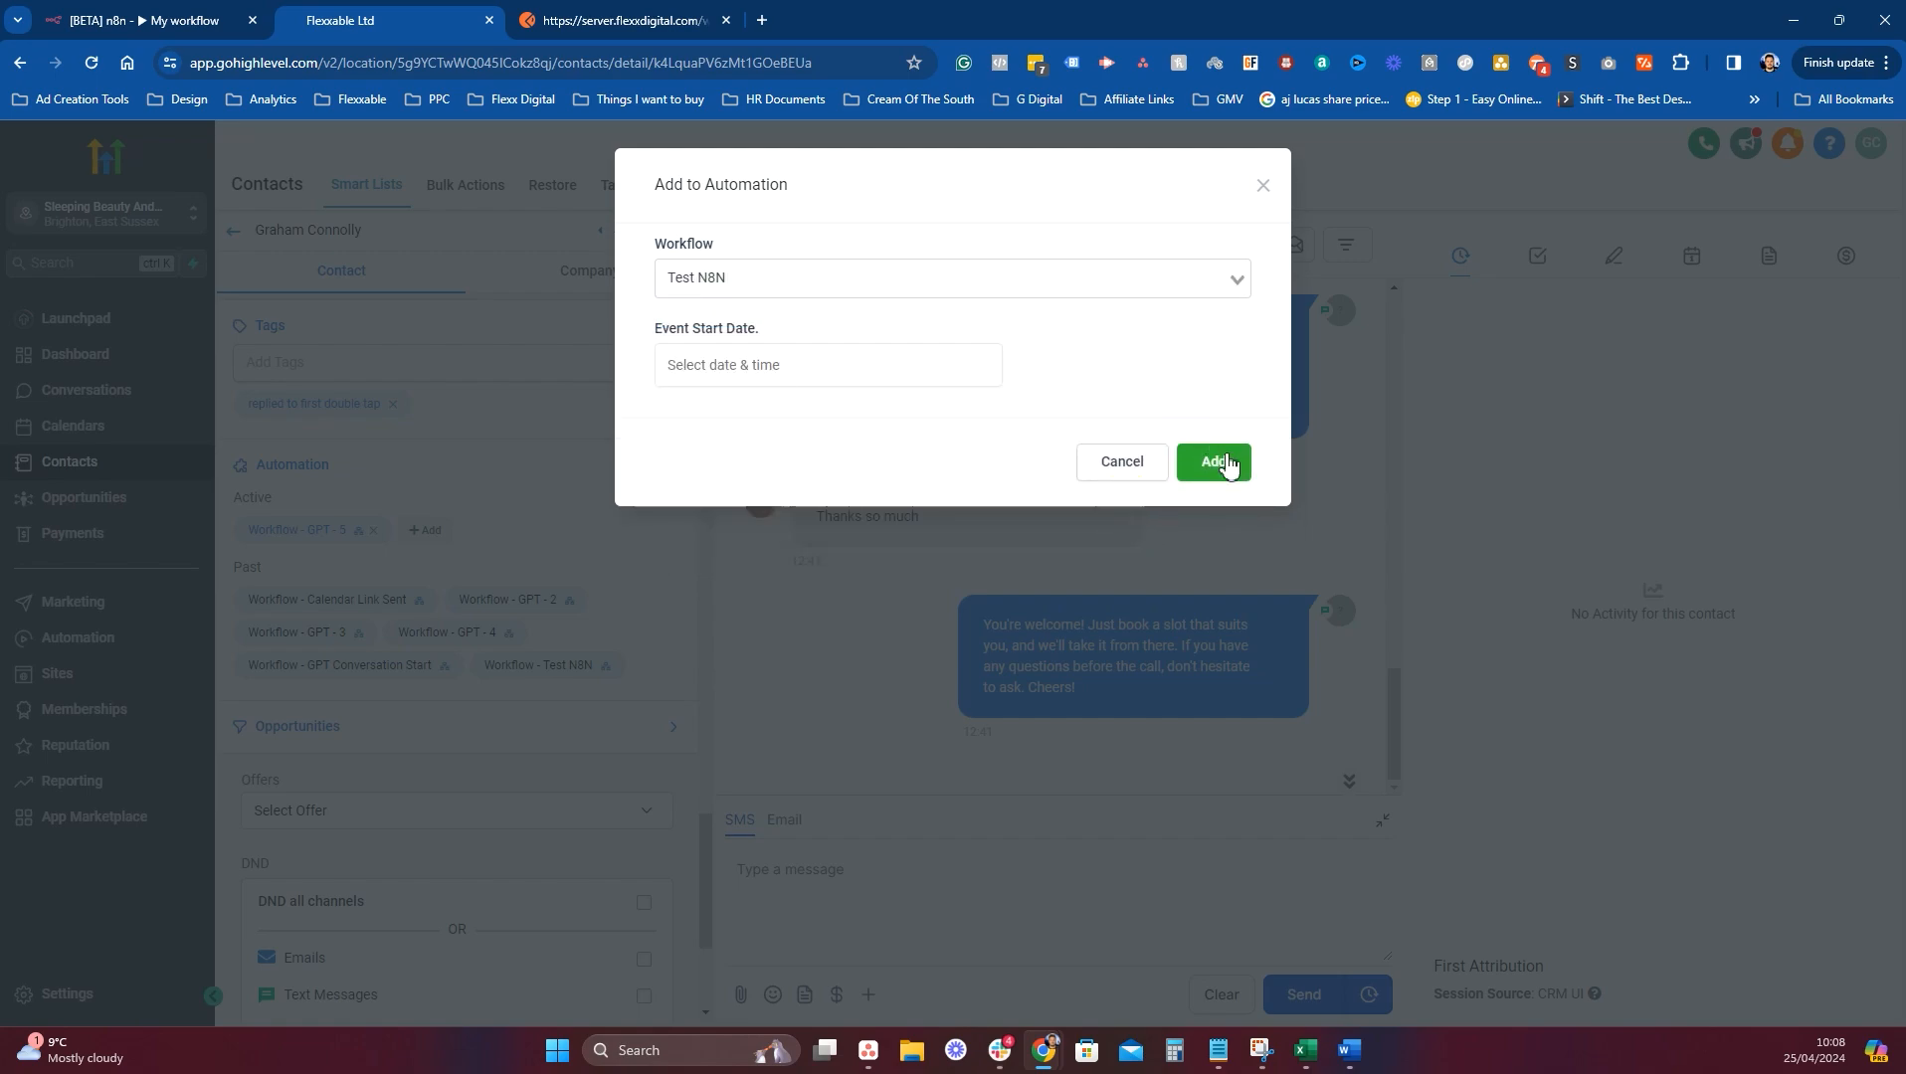
left_click(1225, 474)
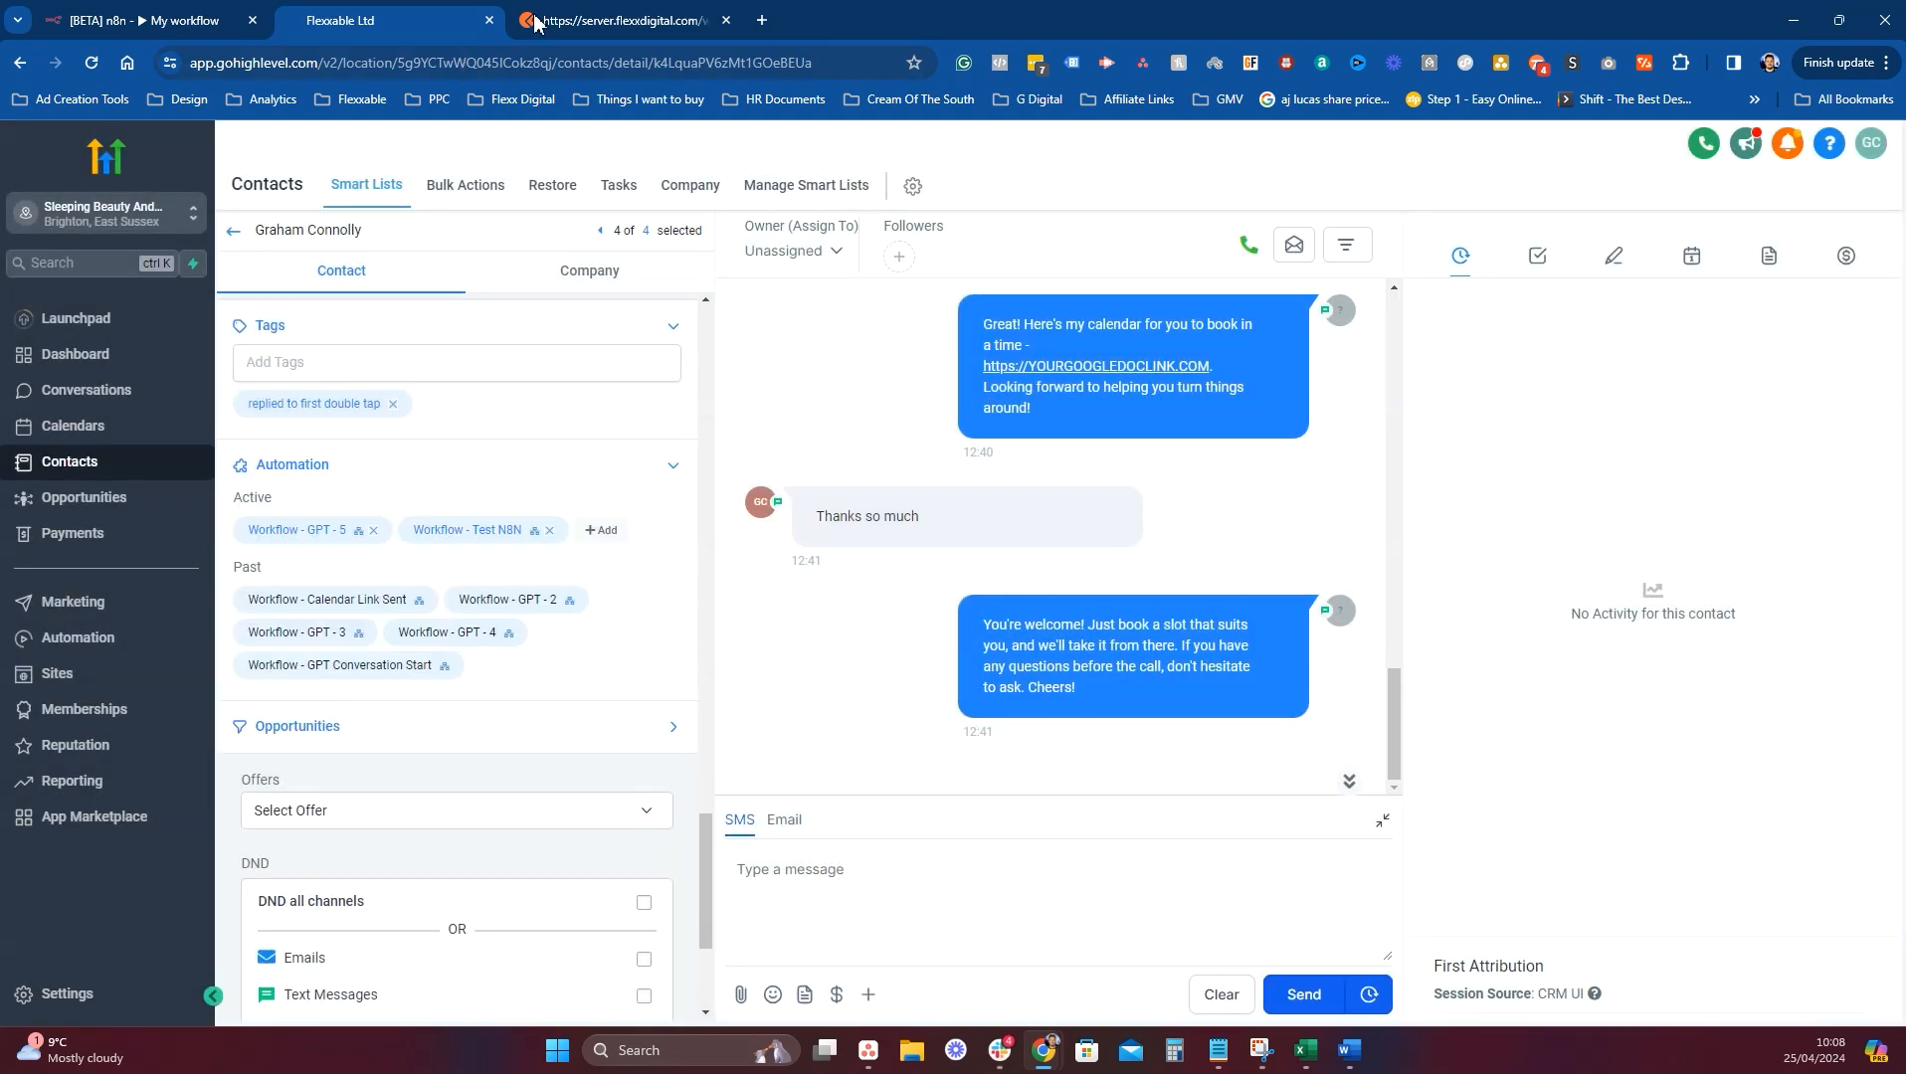
left_click(160, 20)
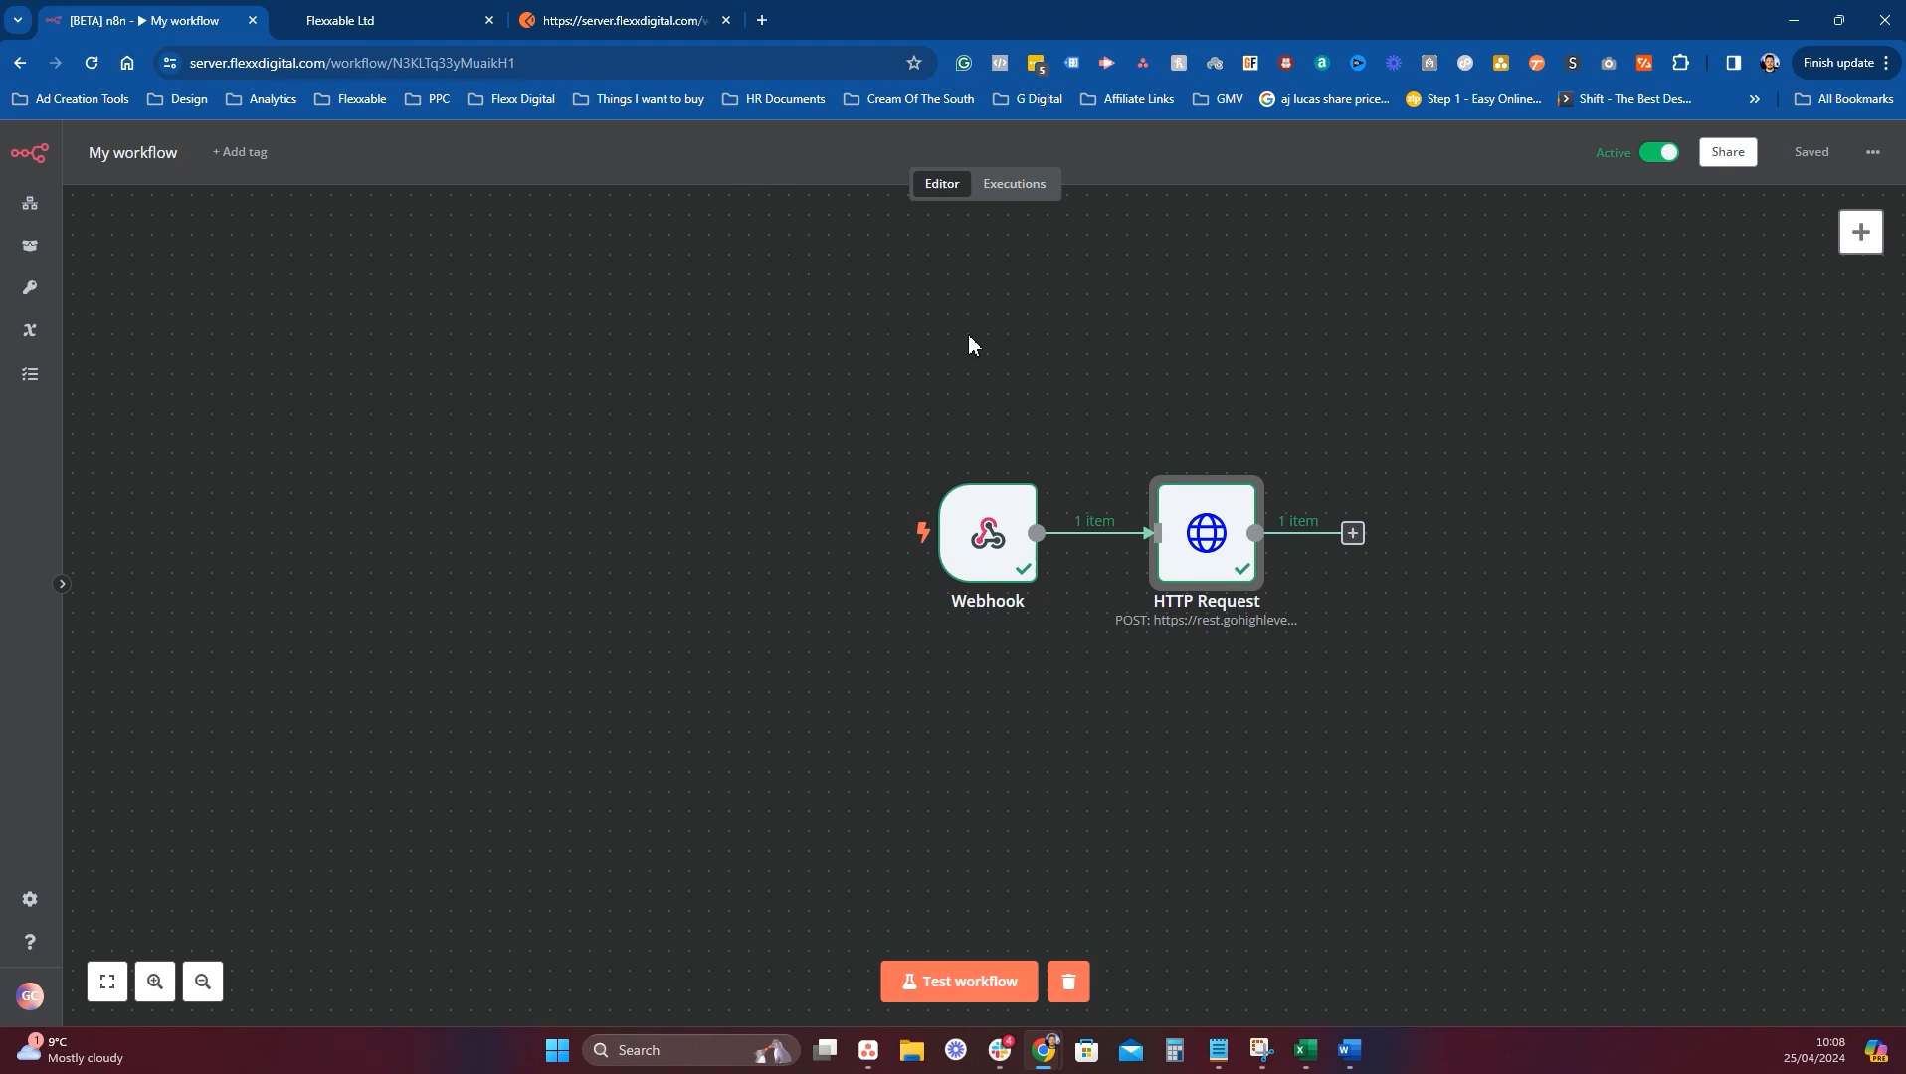
Inspect the webhook data from the latest successful execution, then return to the Workflows list.
left_click(1023, 189)
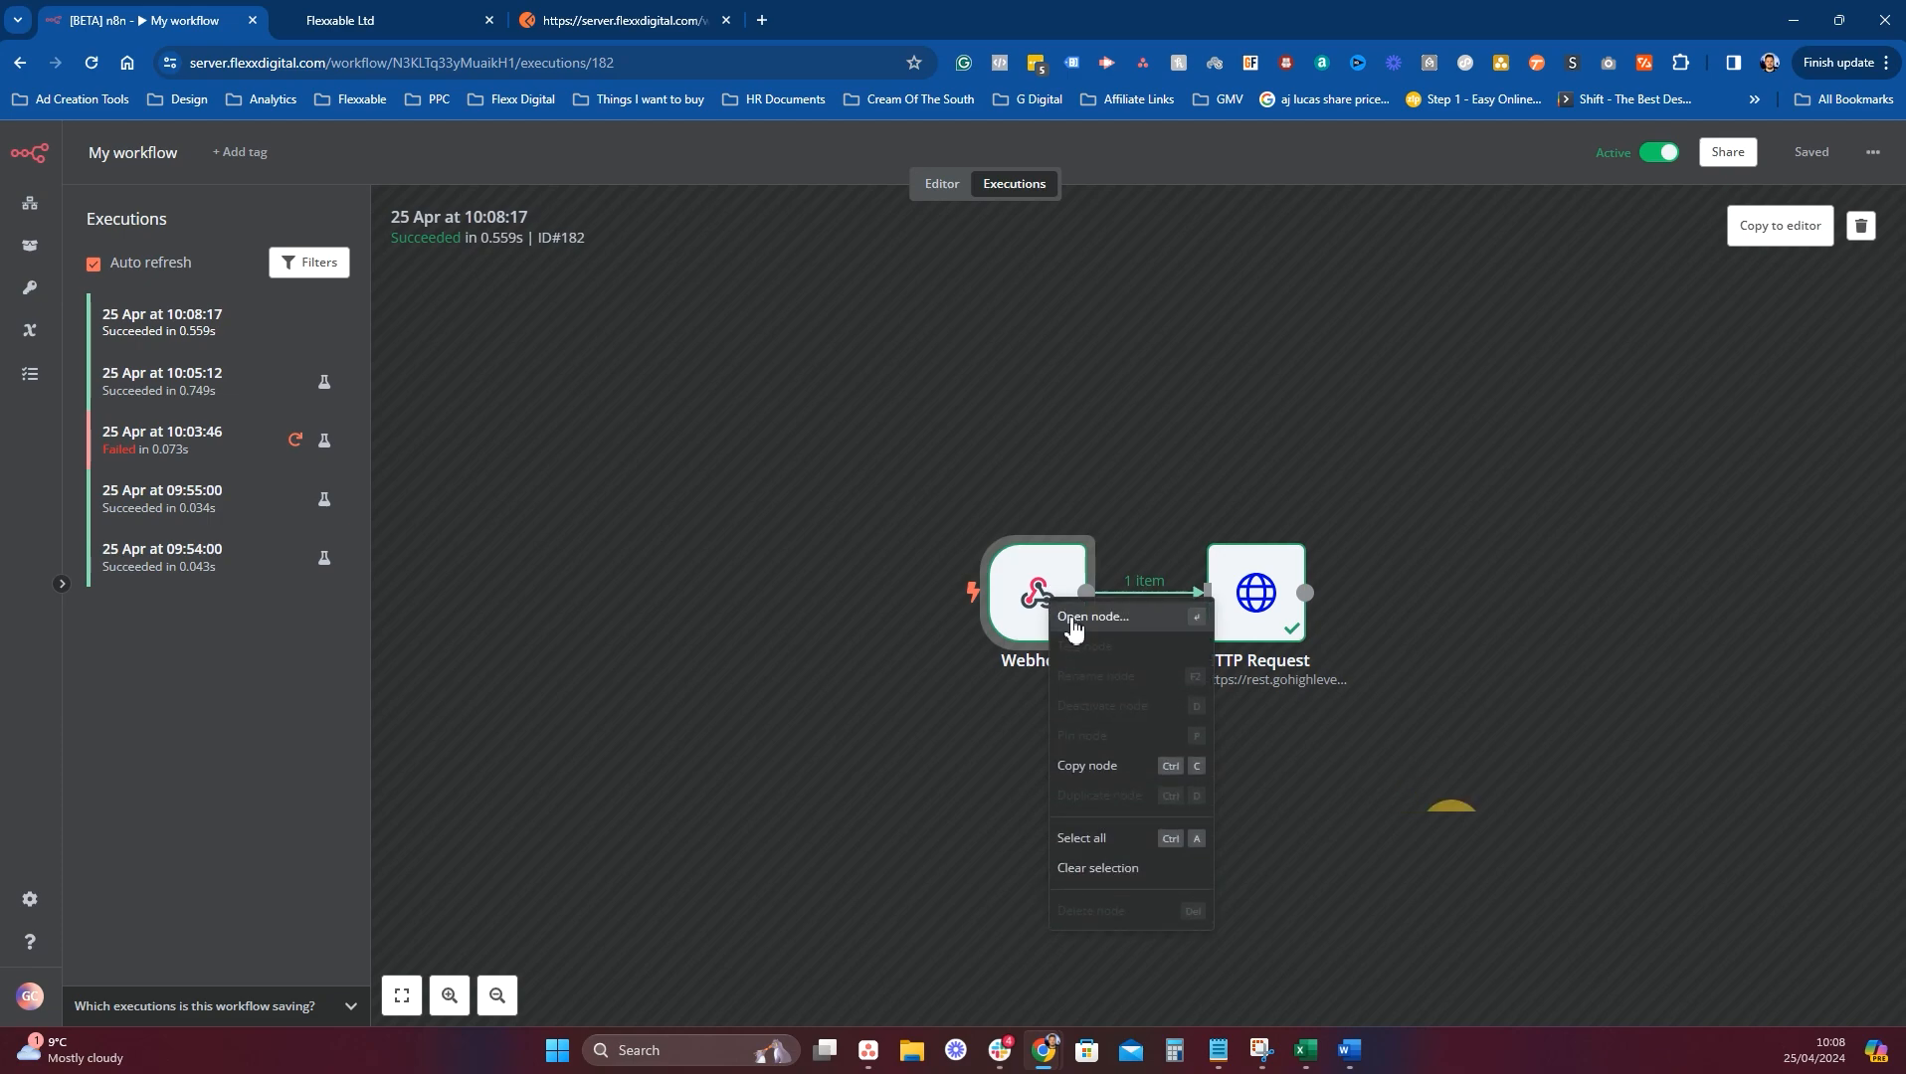
double_click(1068, 618)
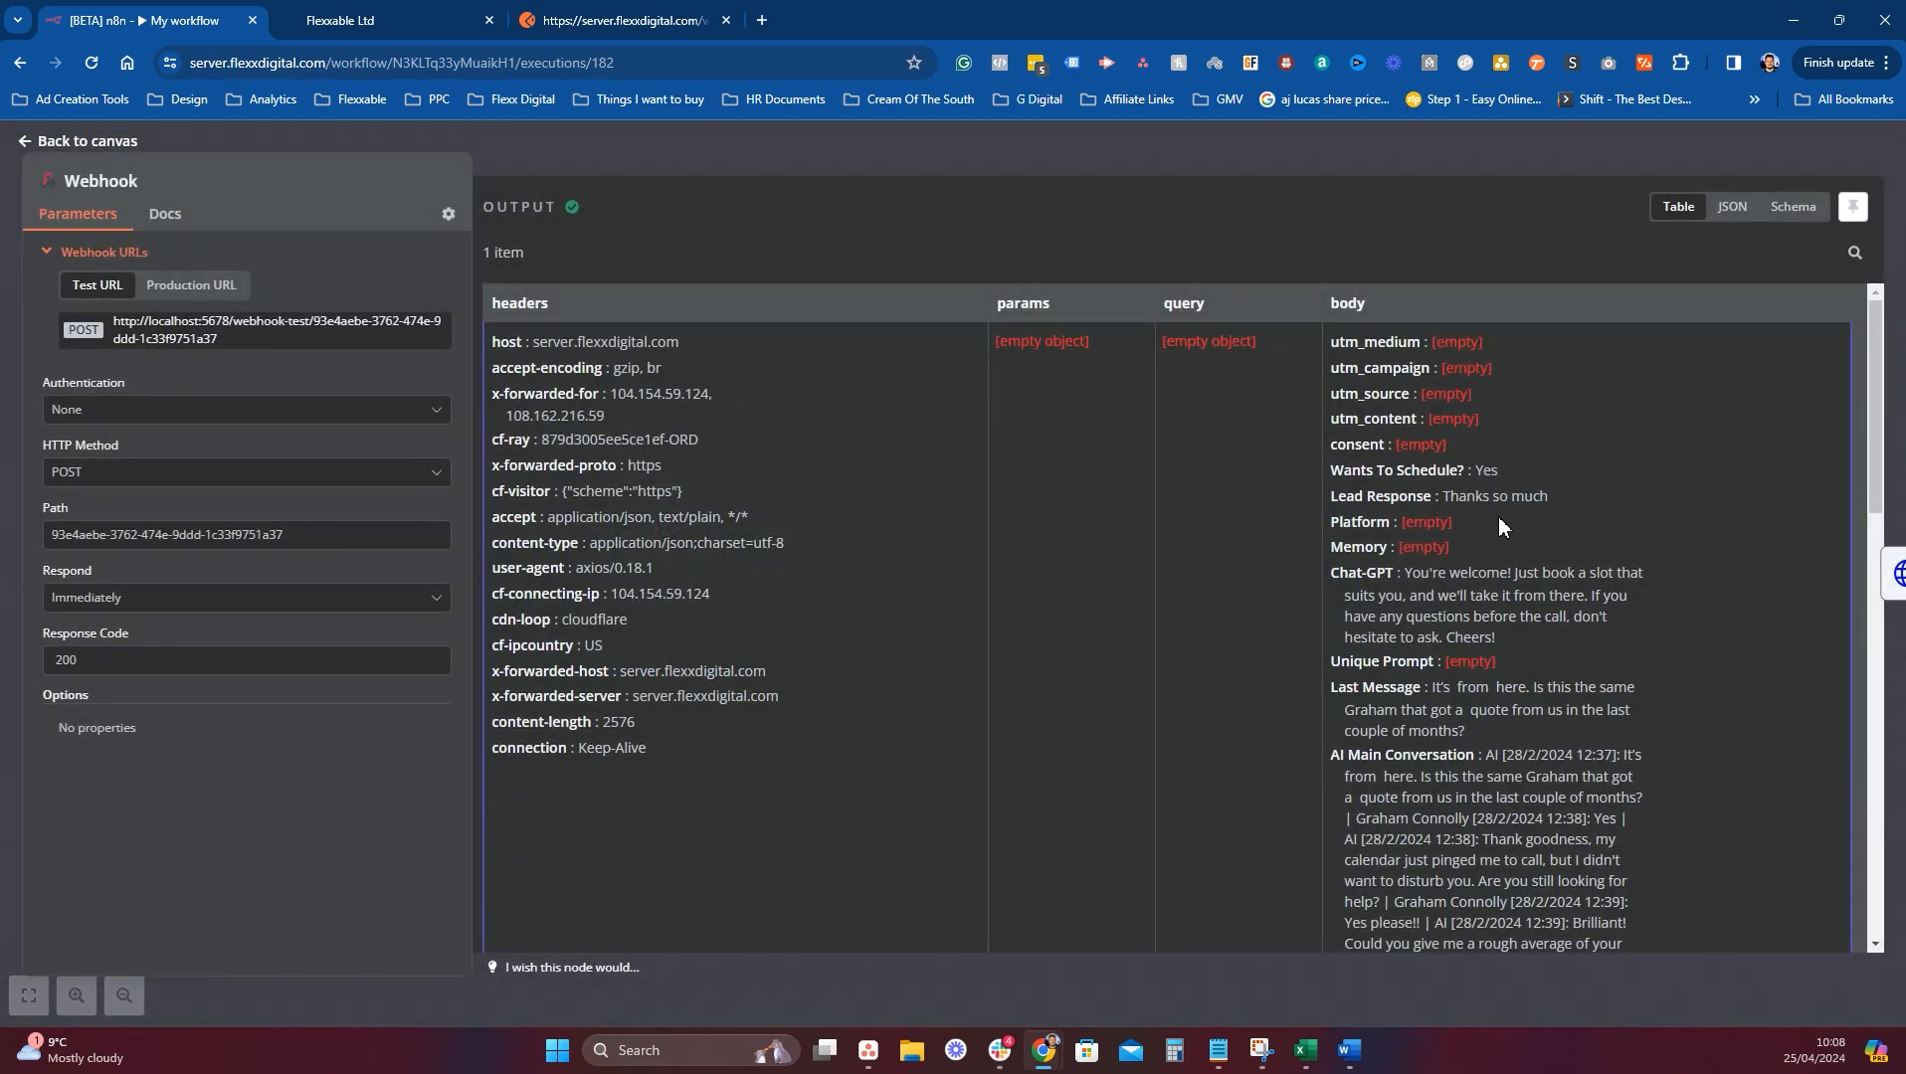
left_click(1618, 170)
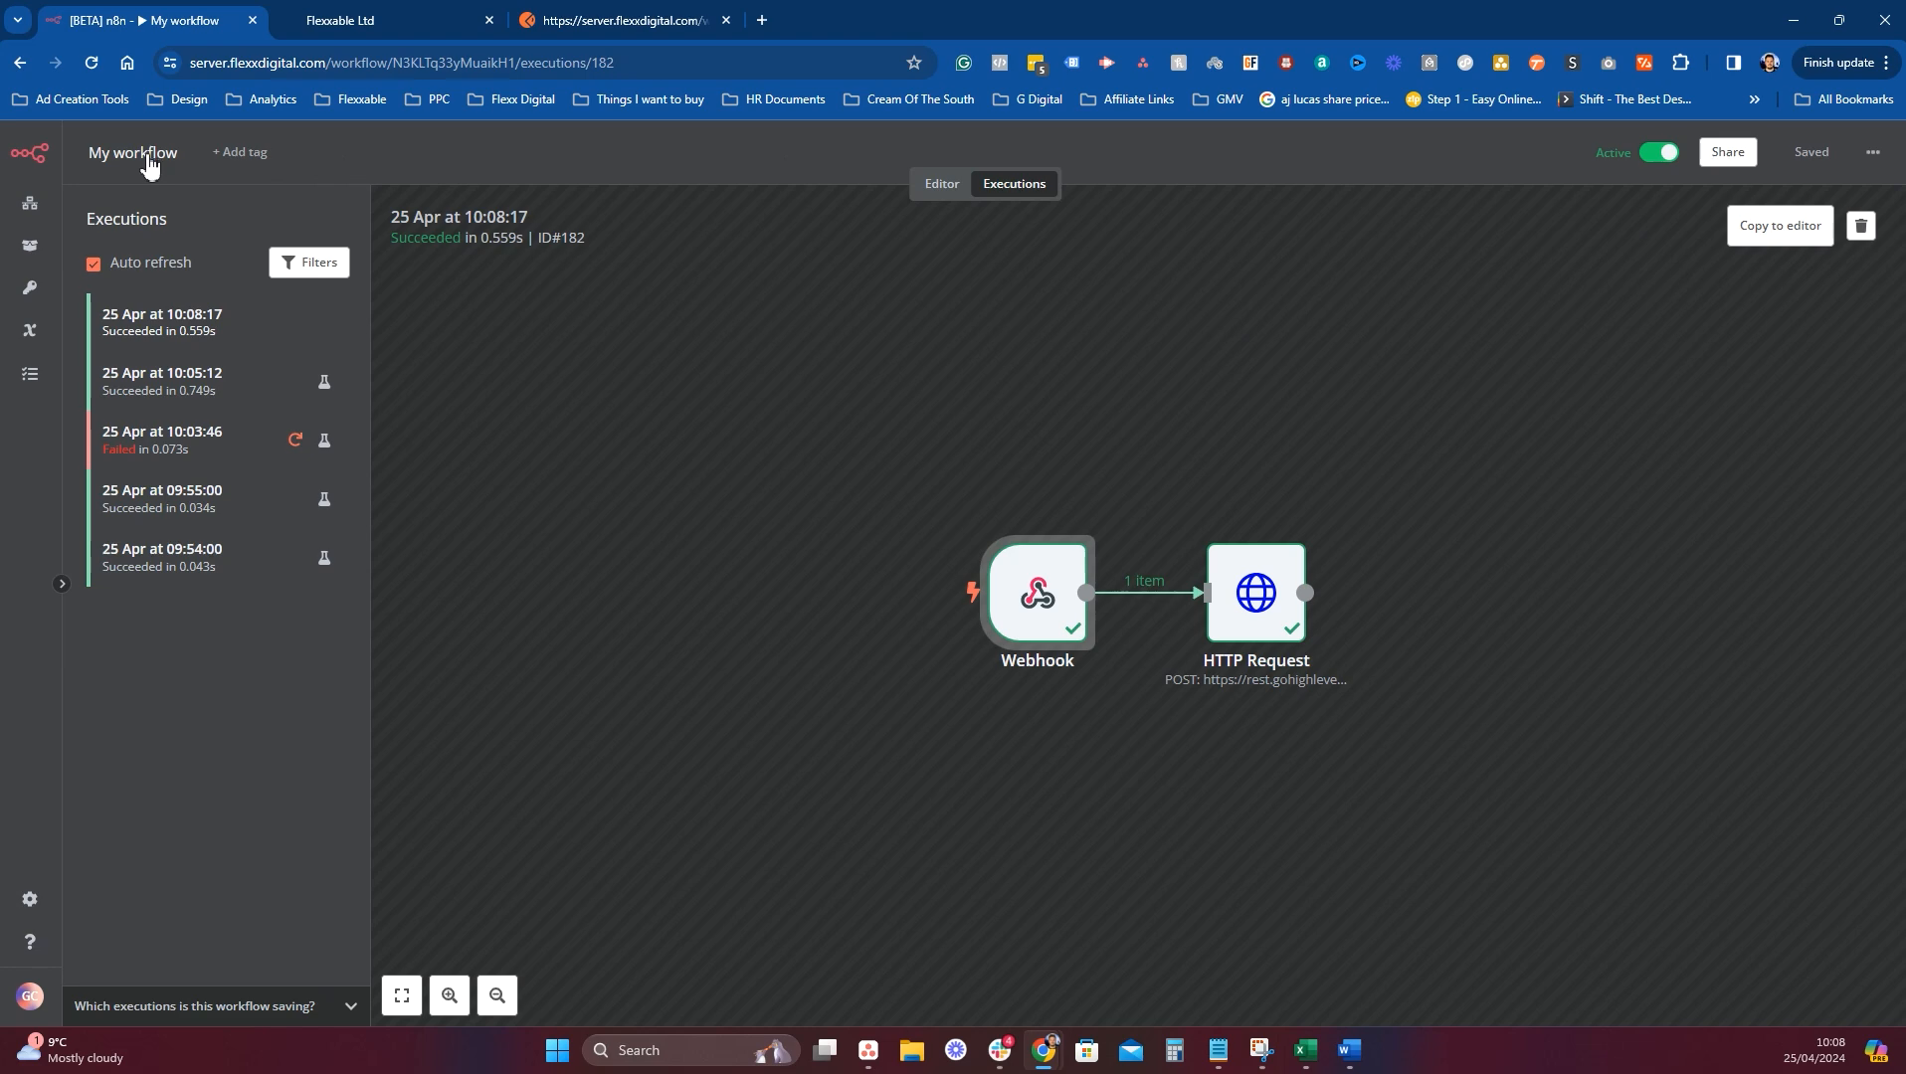
left_click(27, 204)
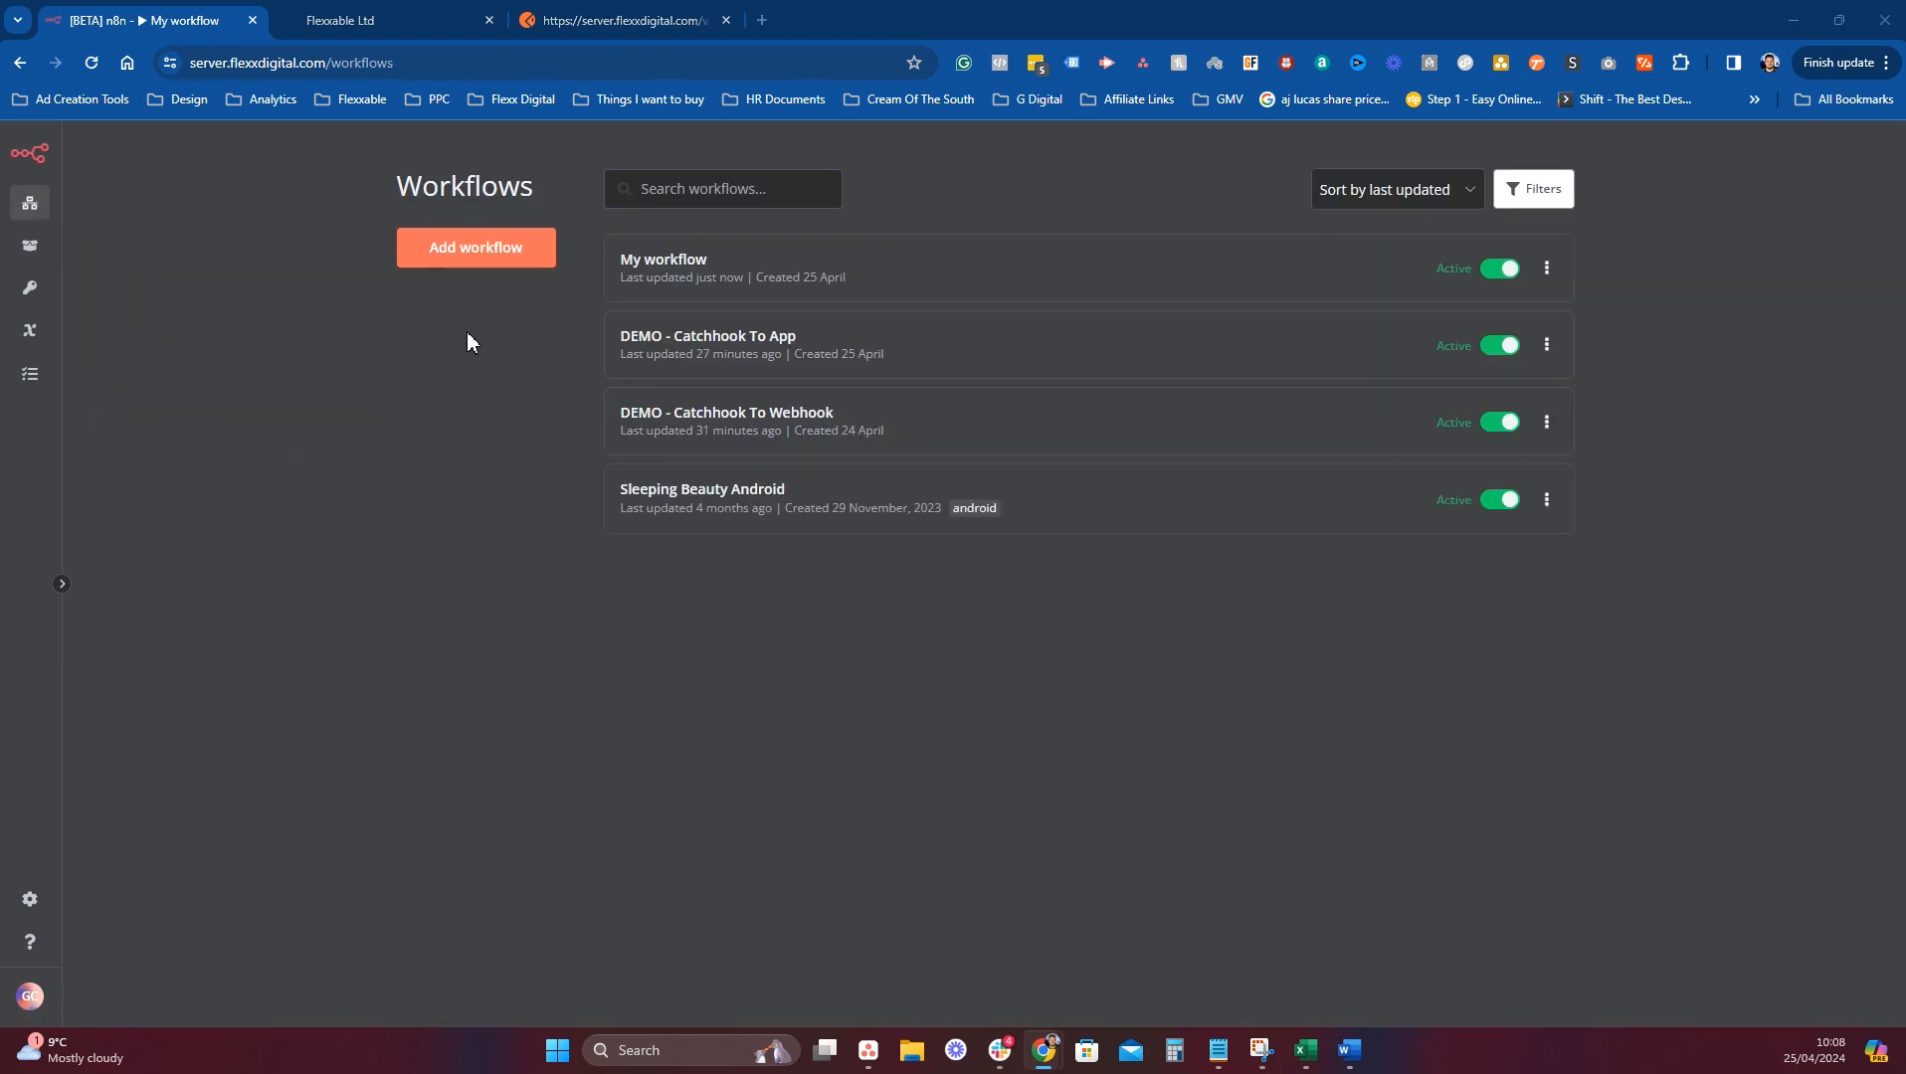
Rename My workflow to 'Webhook to Go HighLevel'.
left_click(694, 264)
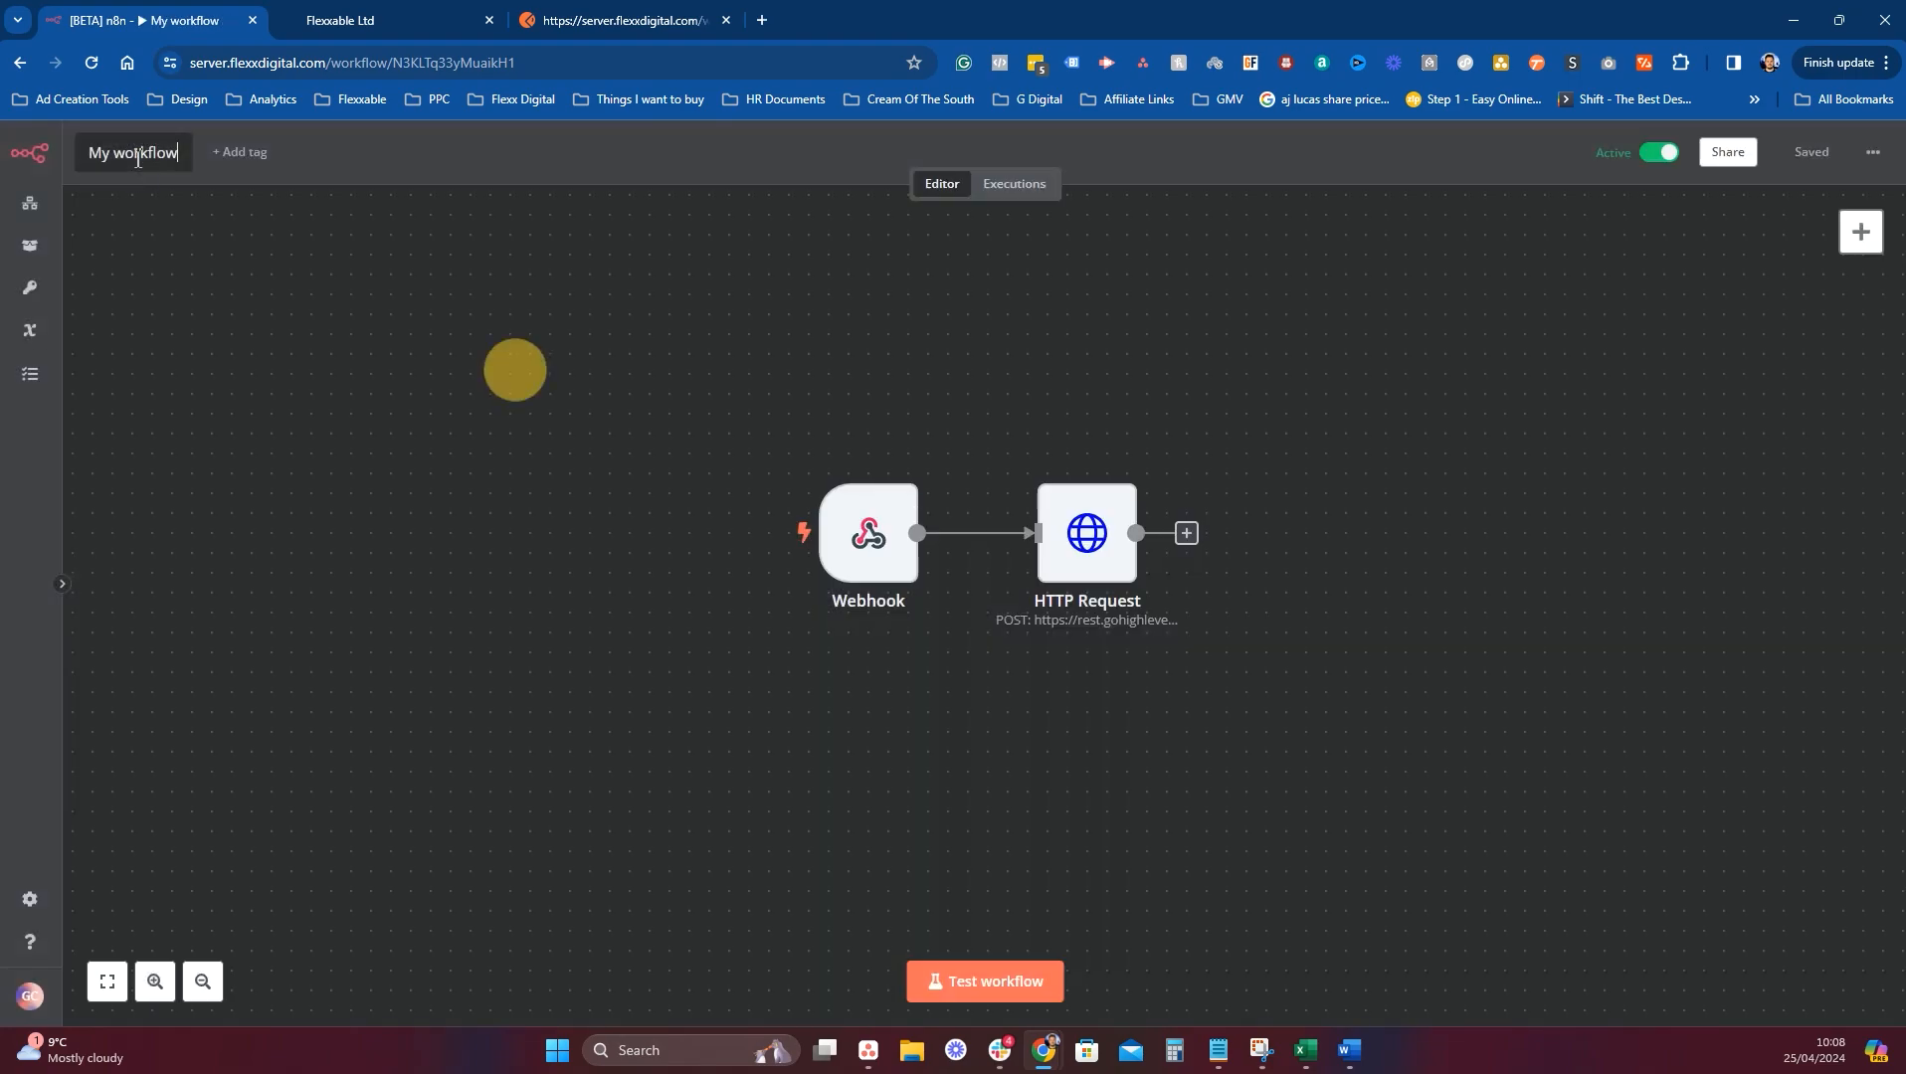
triple_click(138, 155)
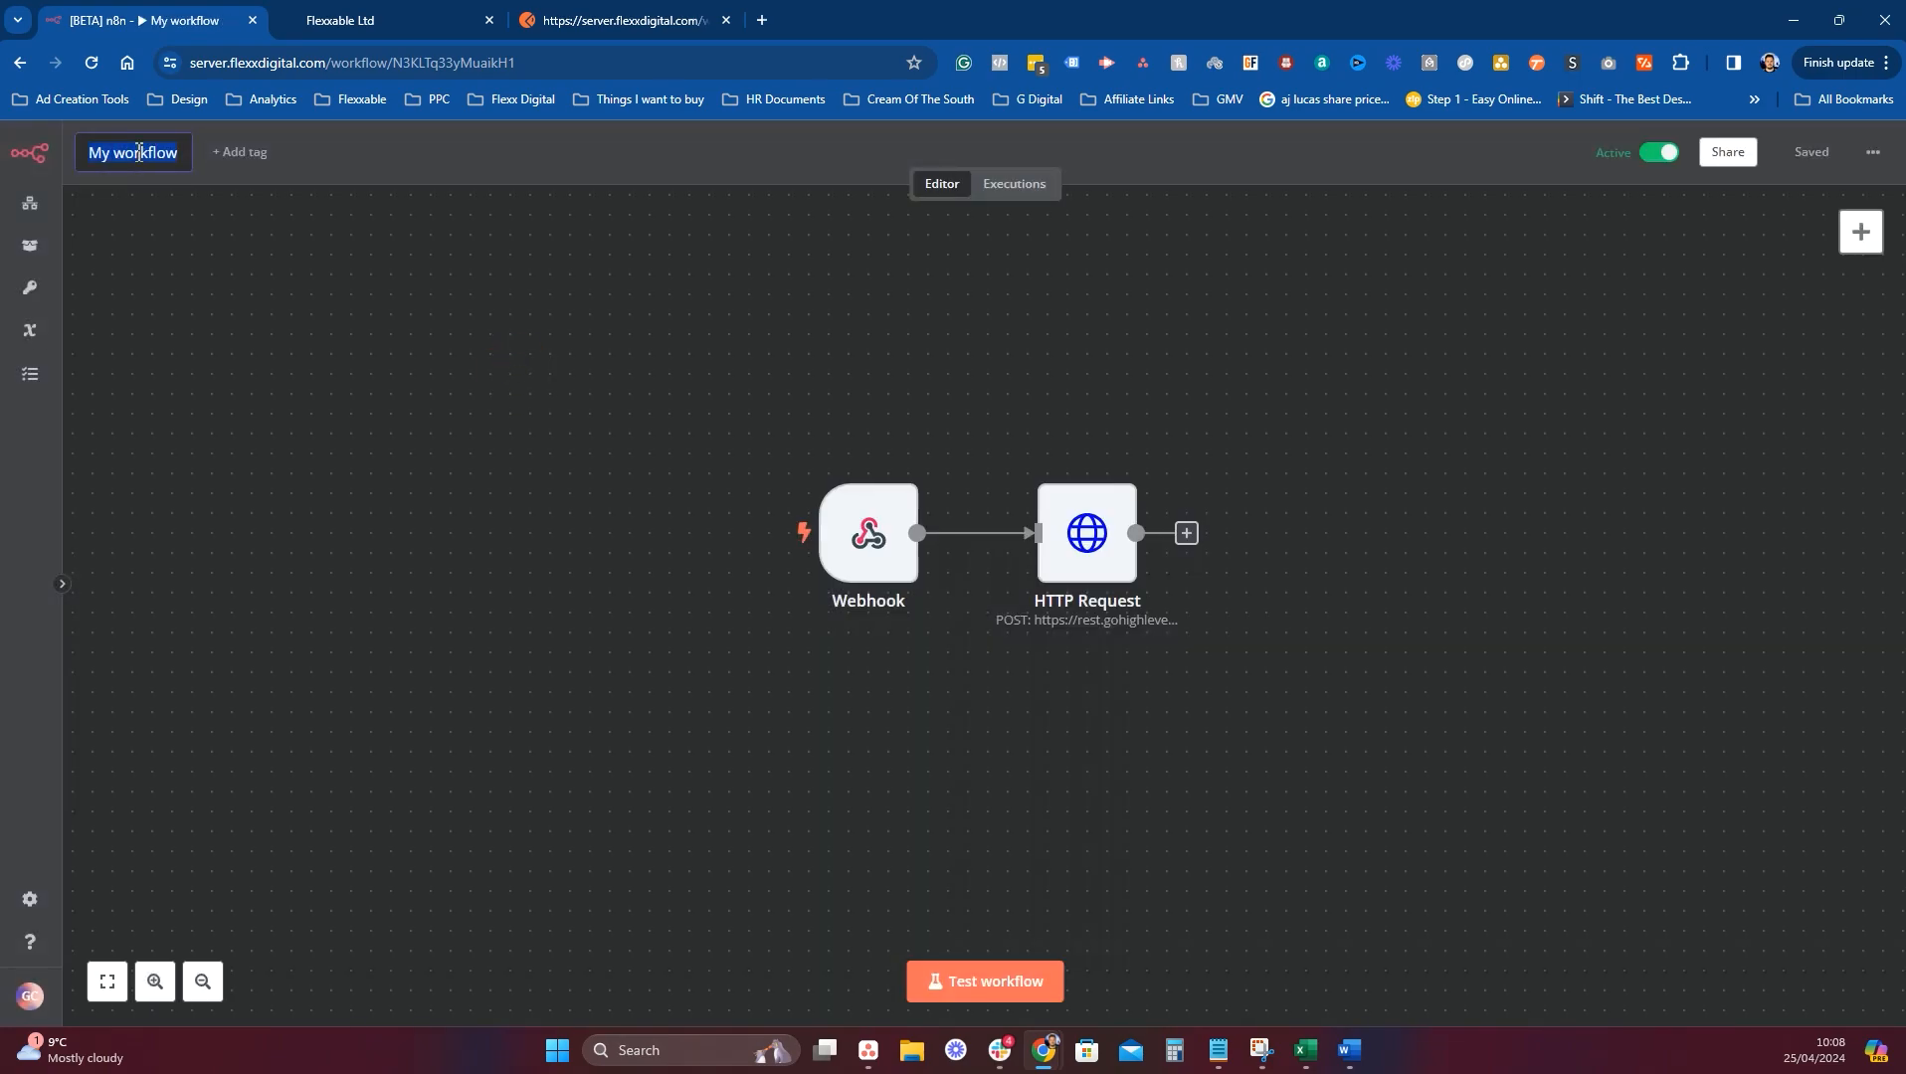
type("Web")
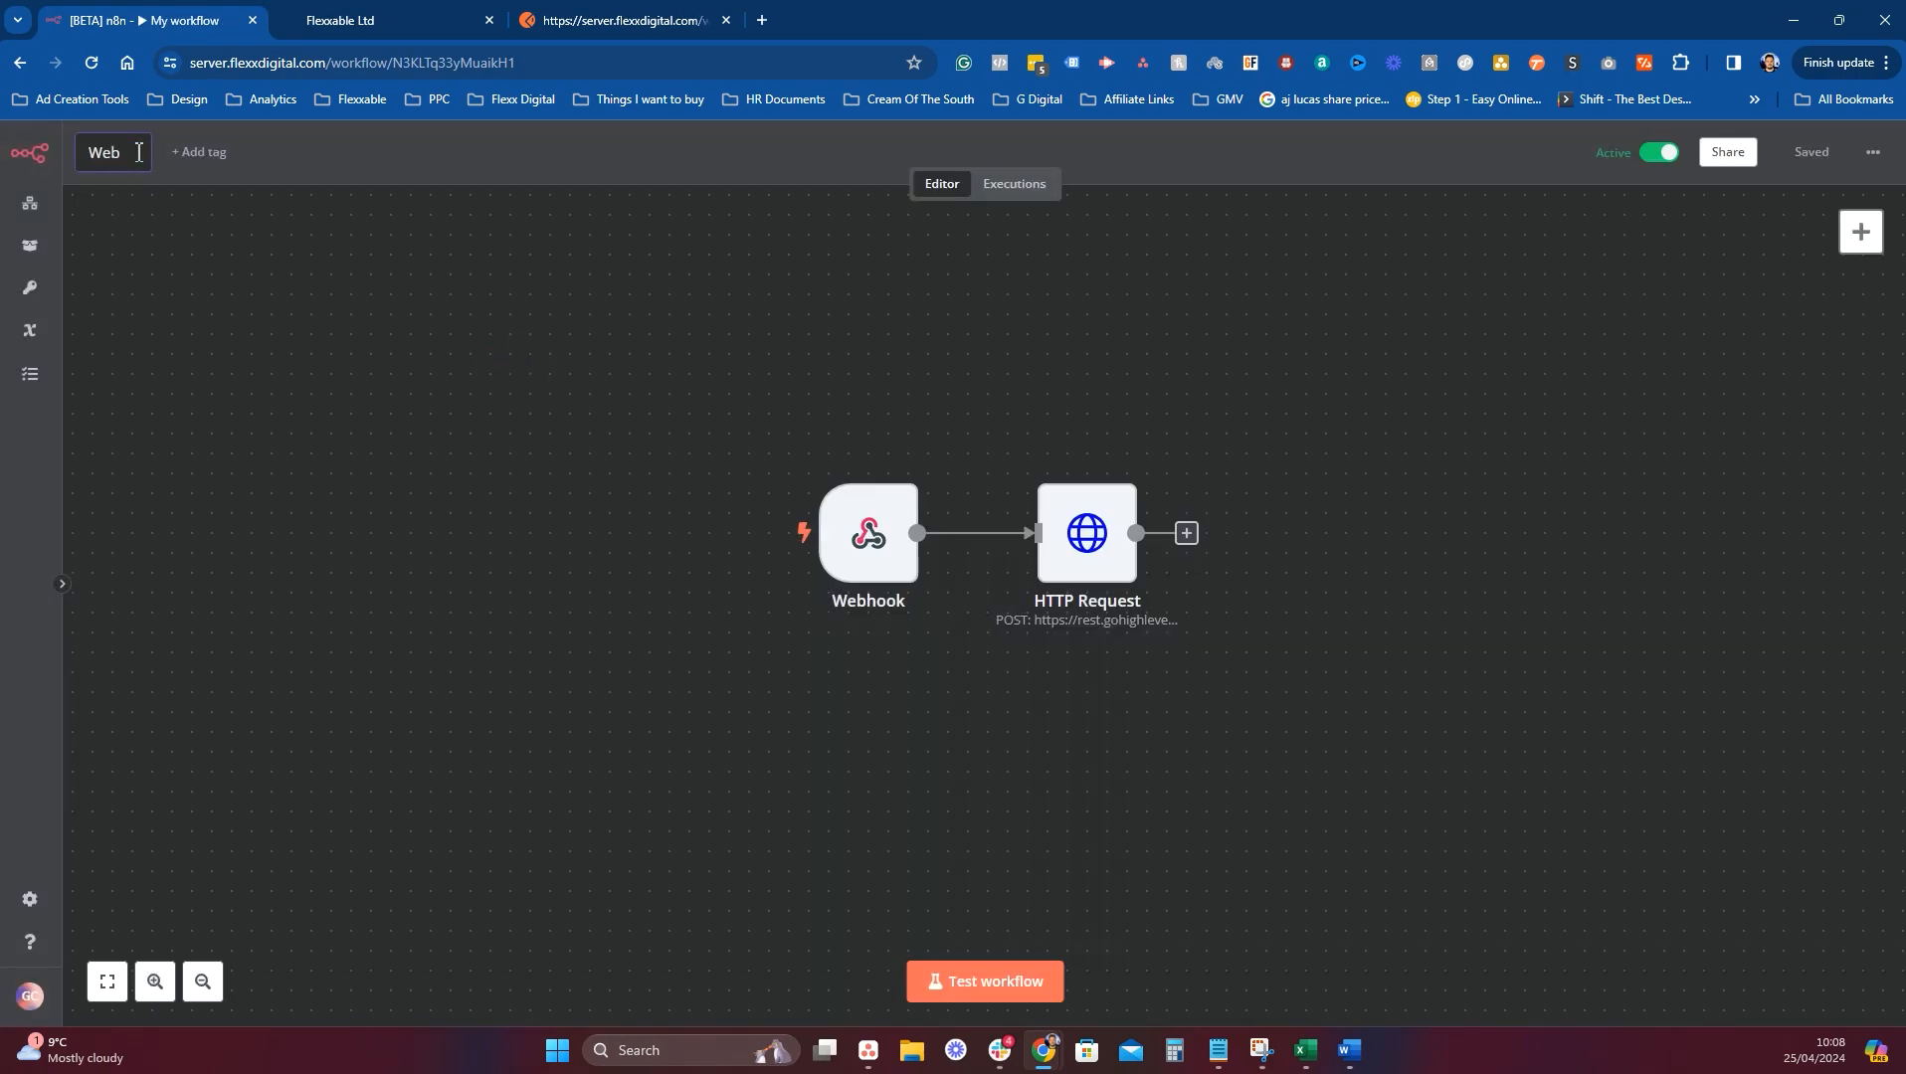
type("hook to Go")
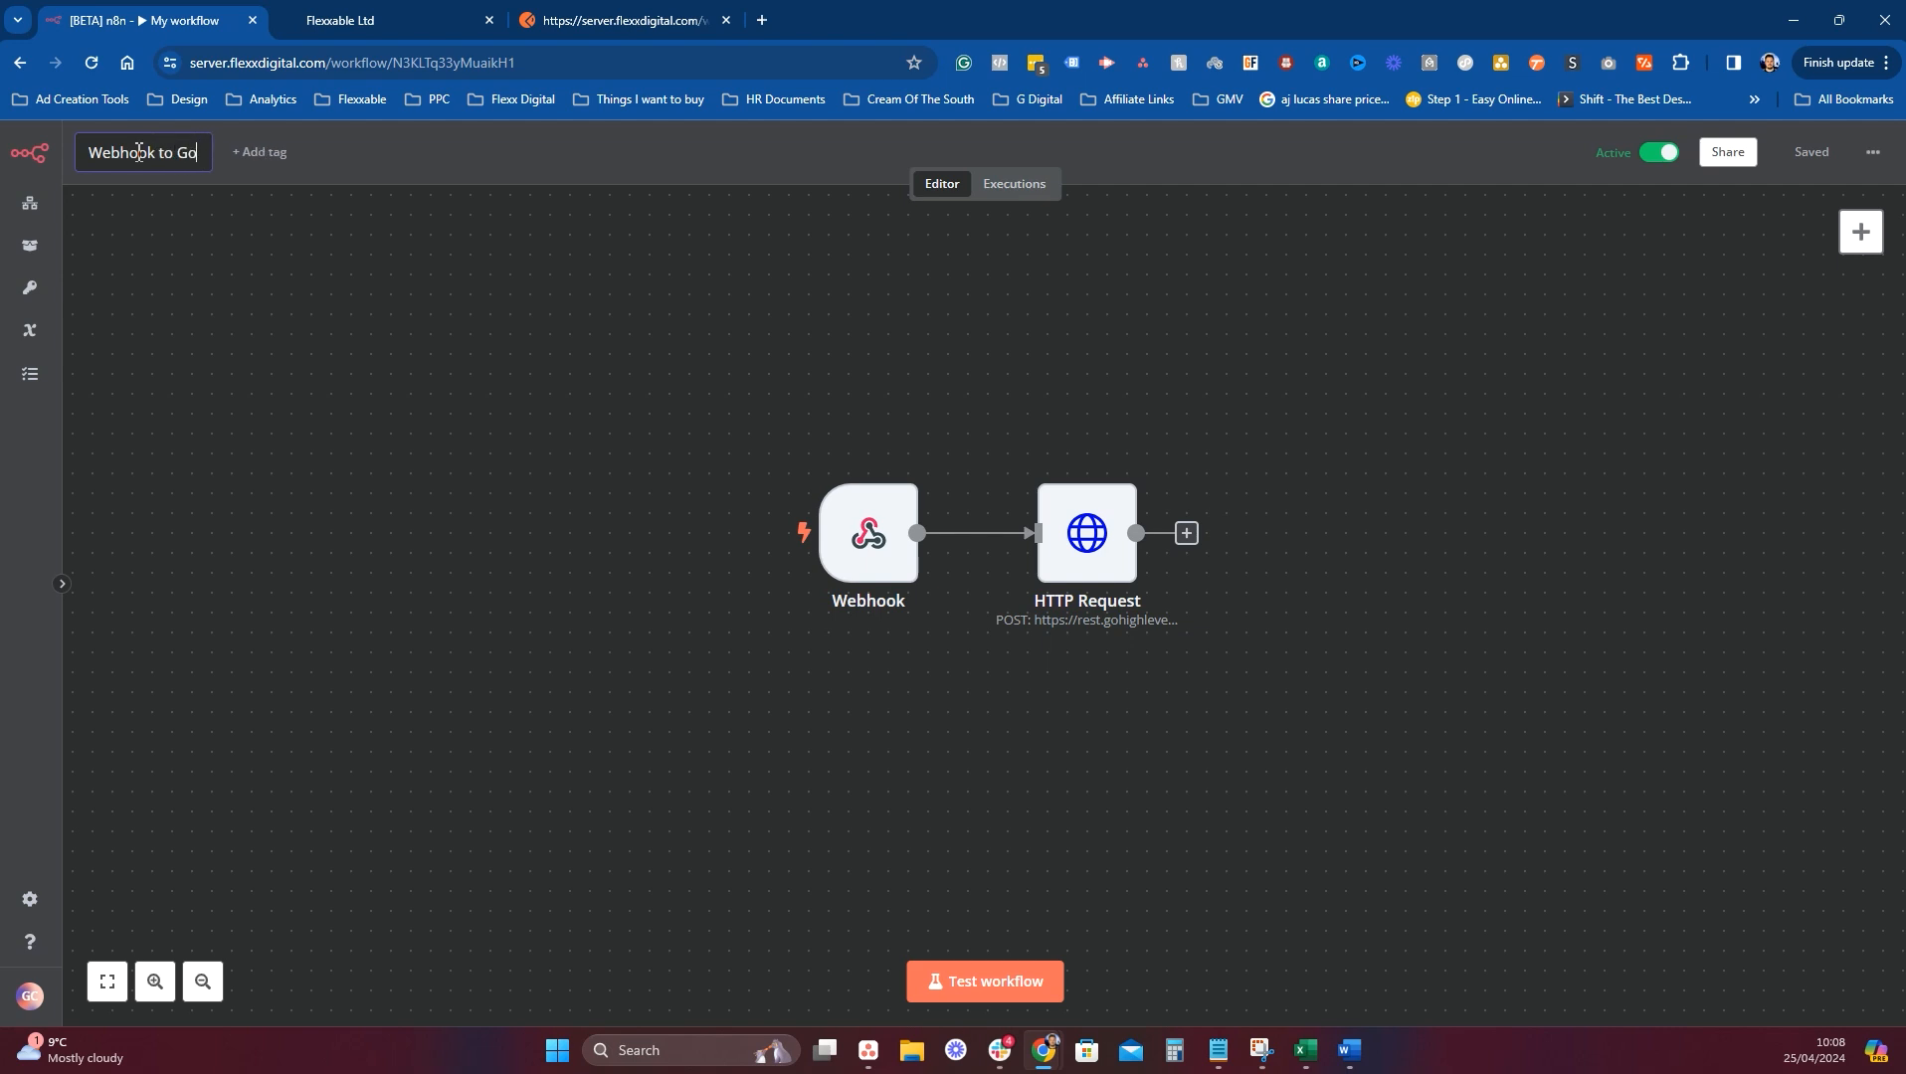
type(" HighLevel")
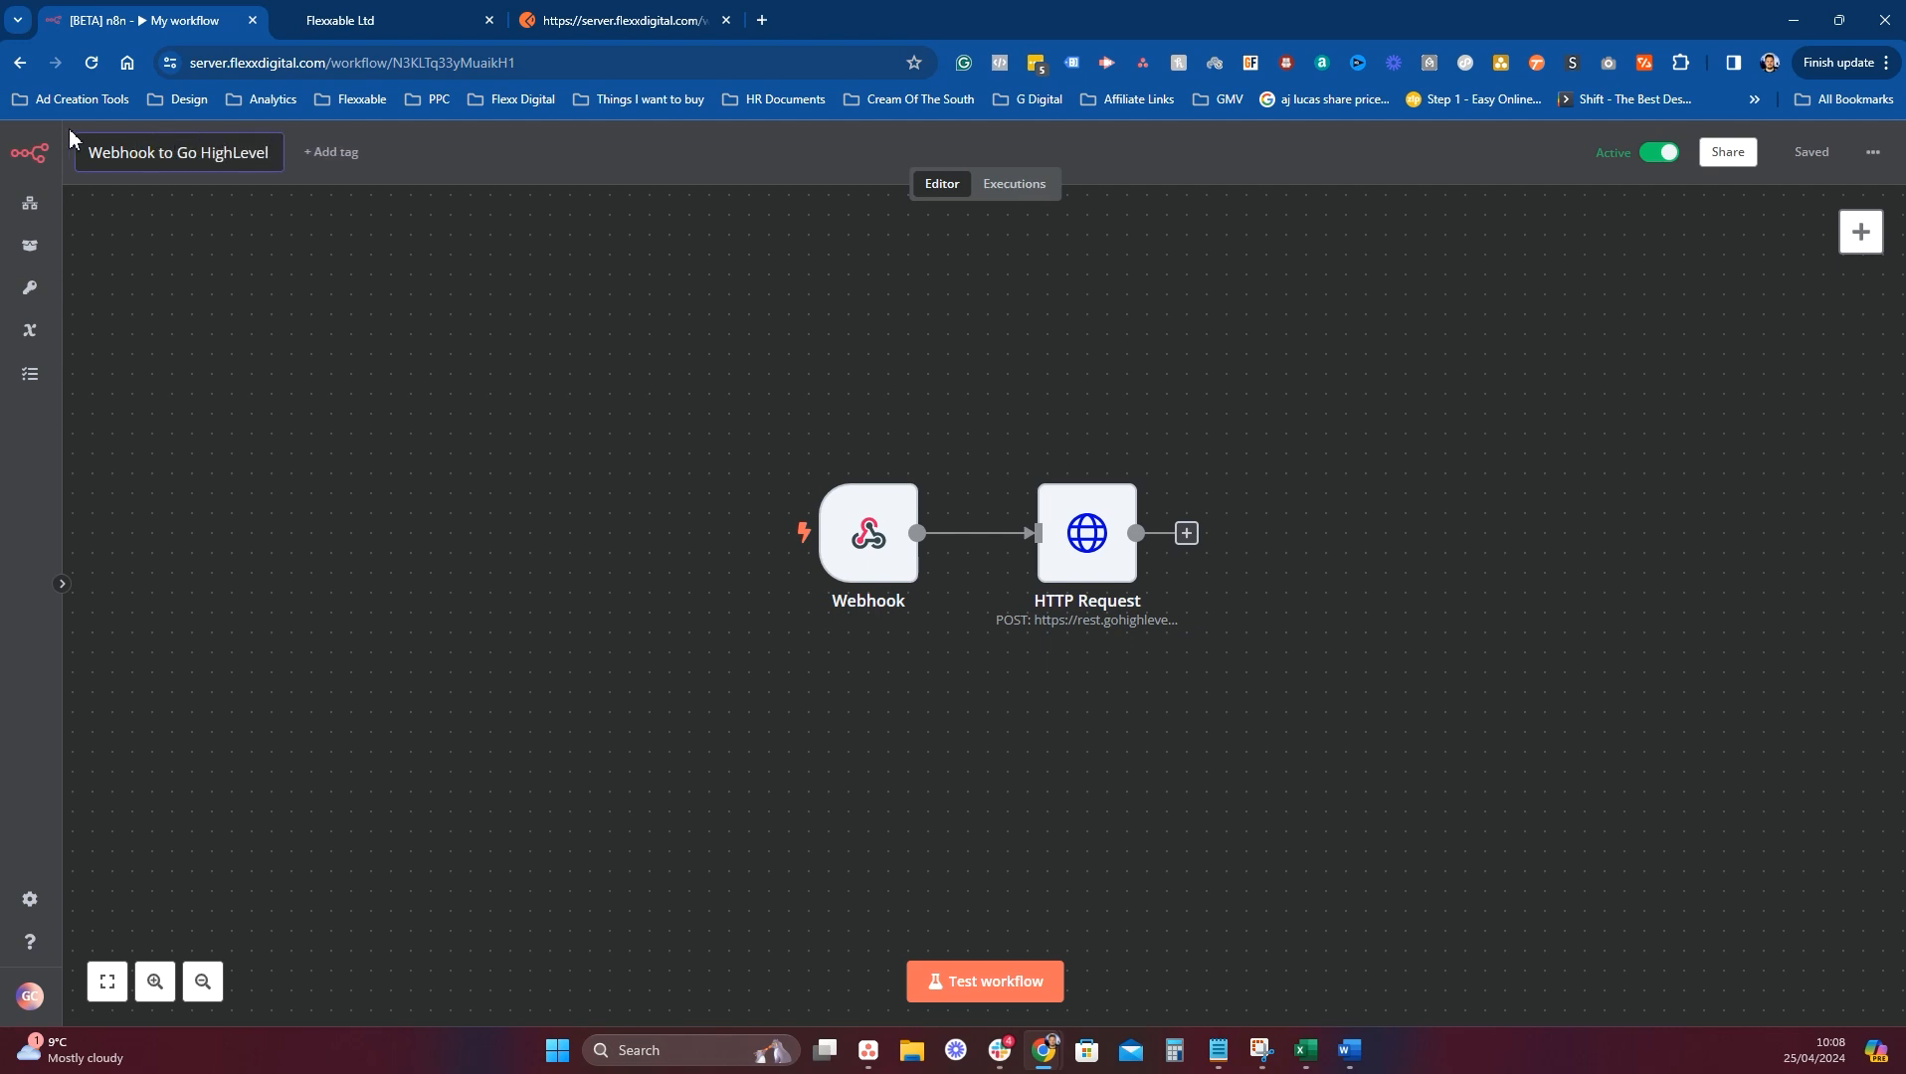
left_click(426, 285)
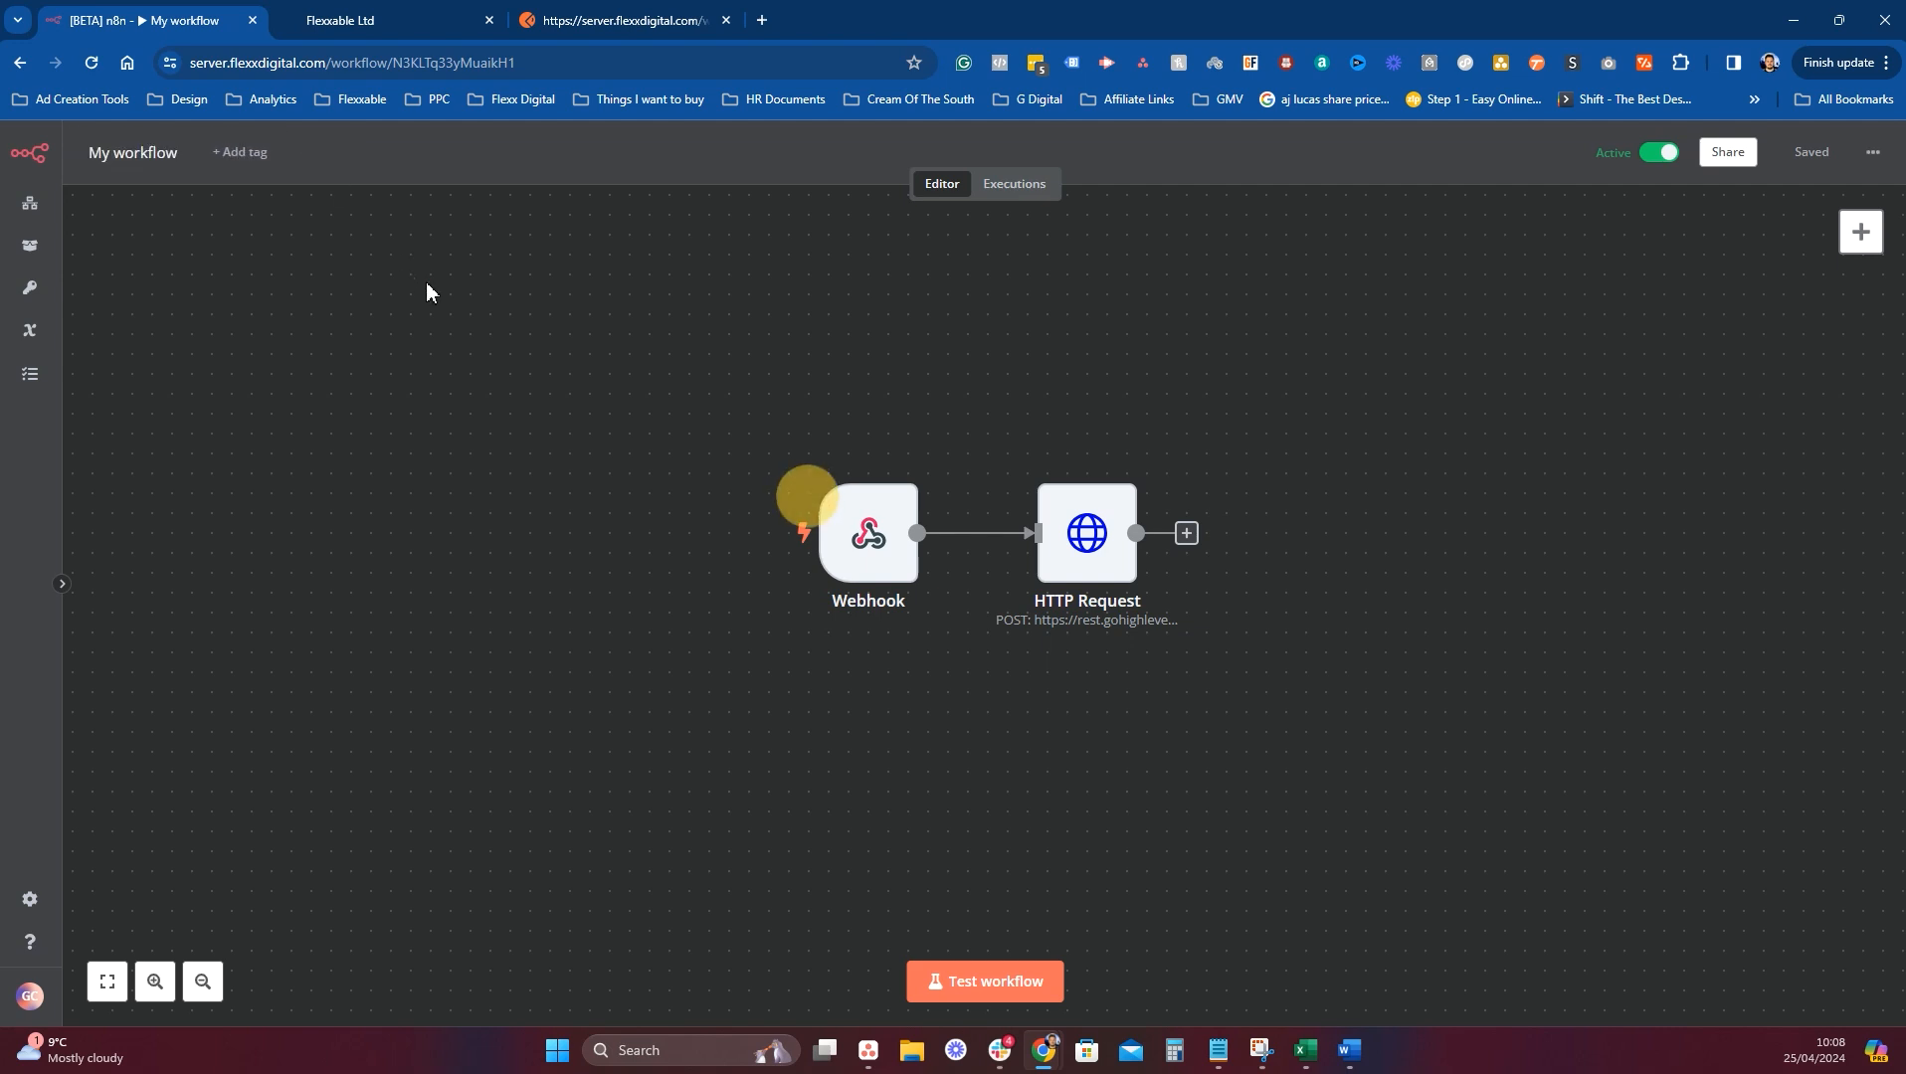
left_click(28, 209)
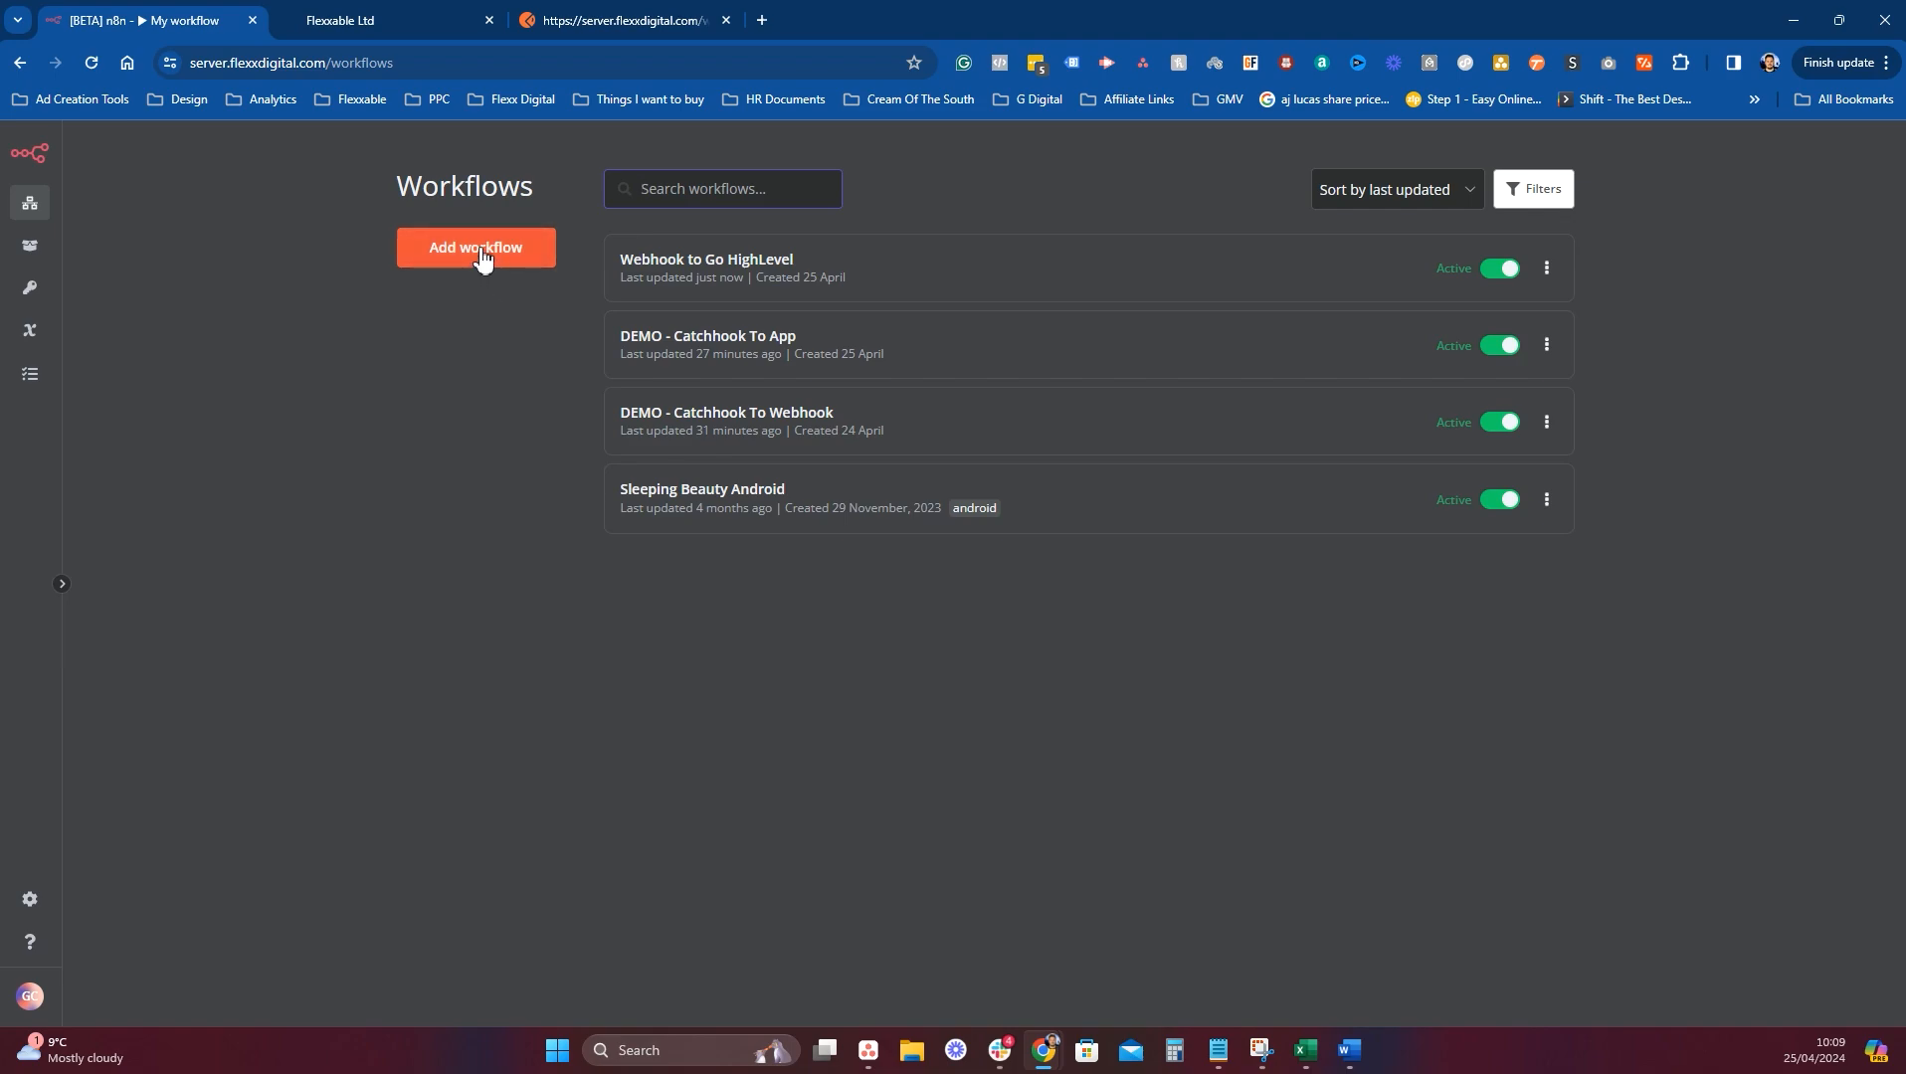
Create a new workflow with a Webhook trigger using no authentication and POST.
left_click(482, 257)
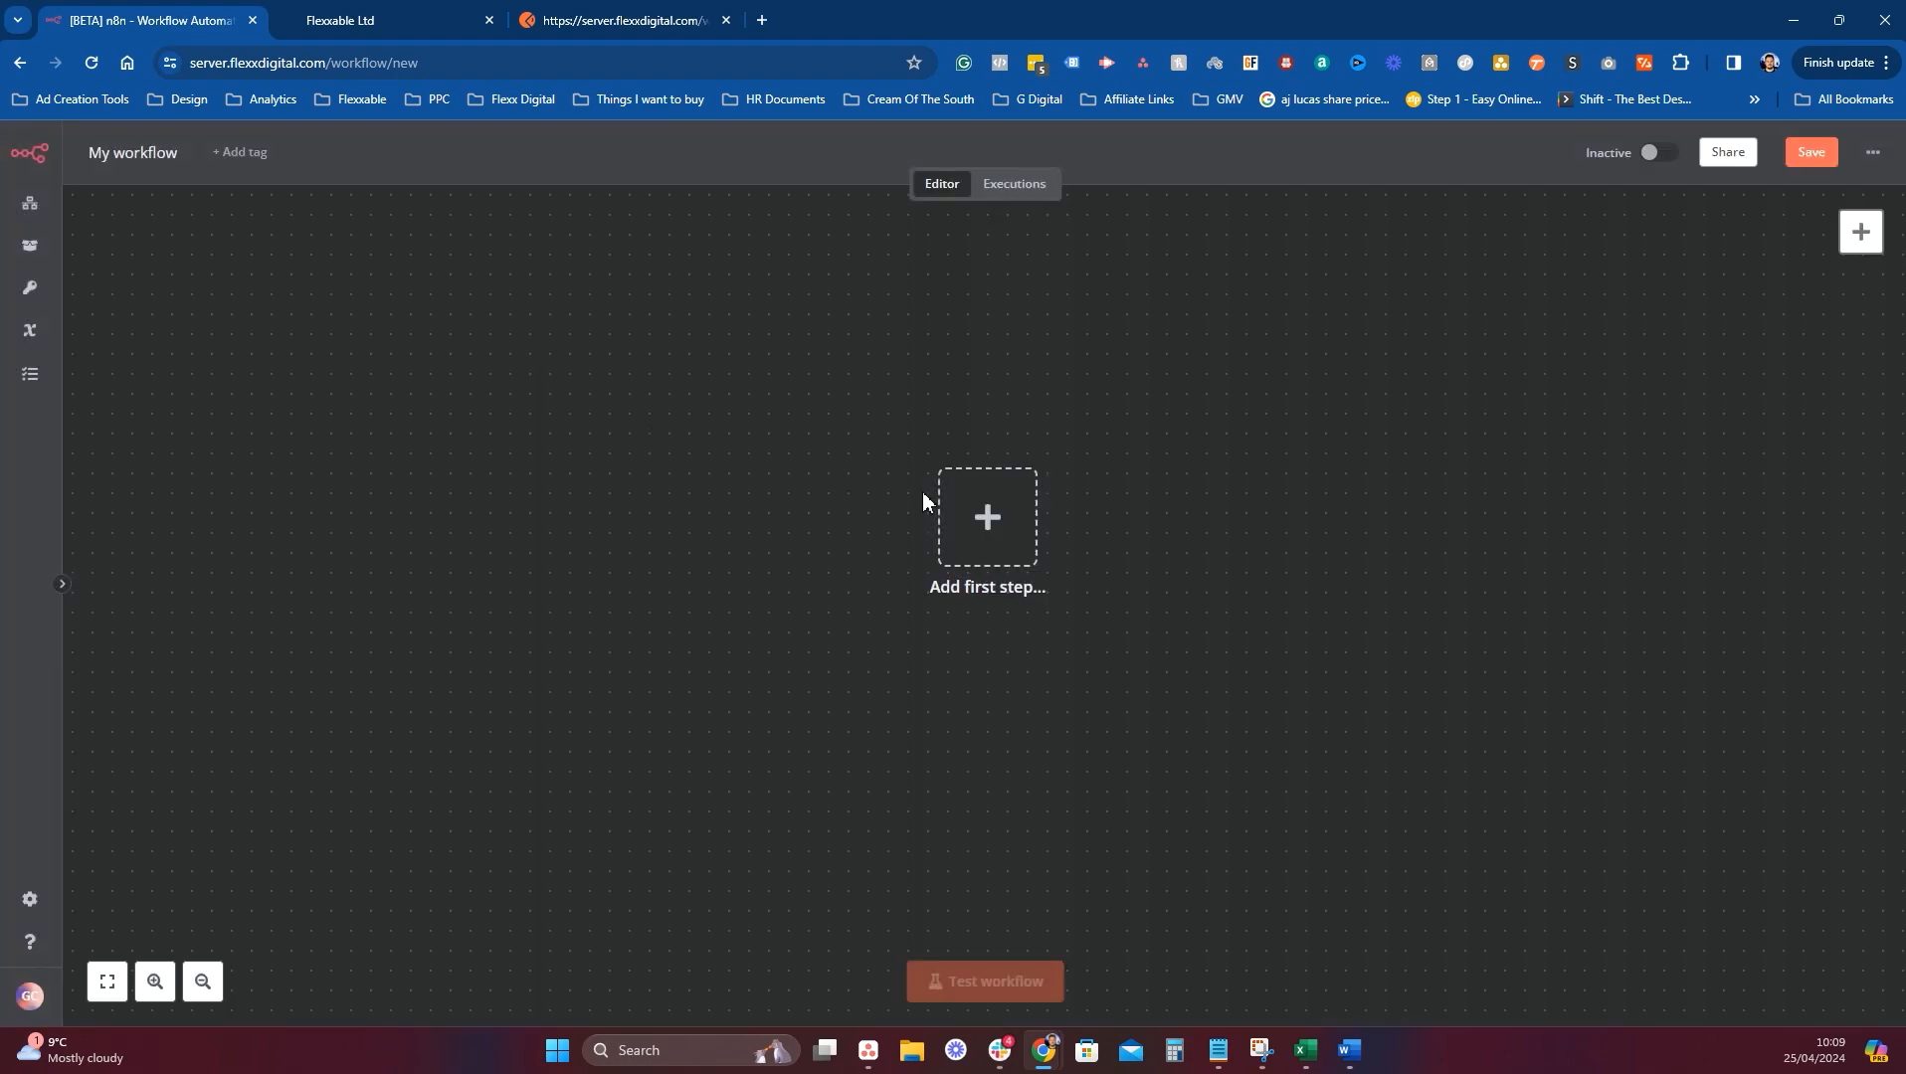
left_click(988, 516)
left_click(1668, 509)
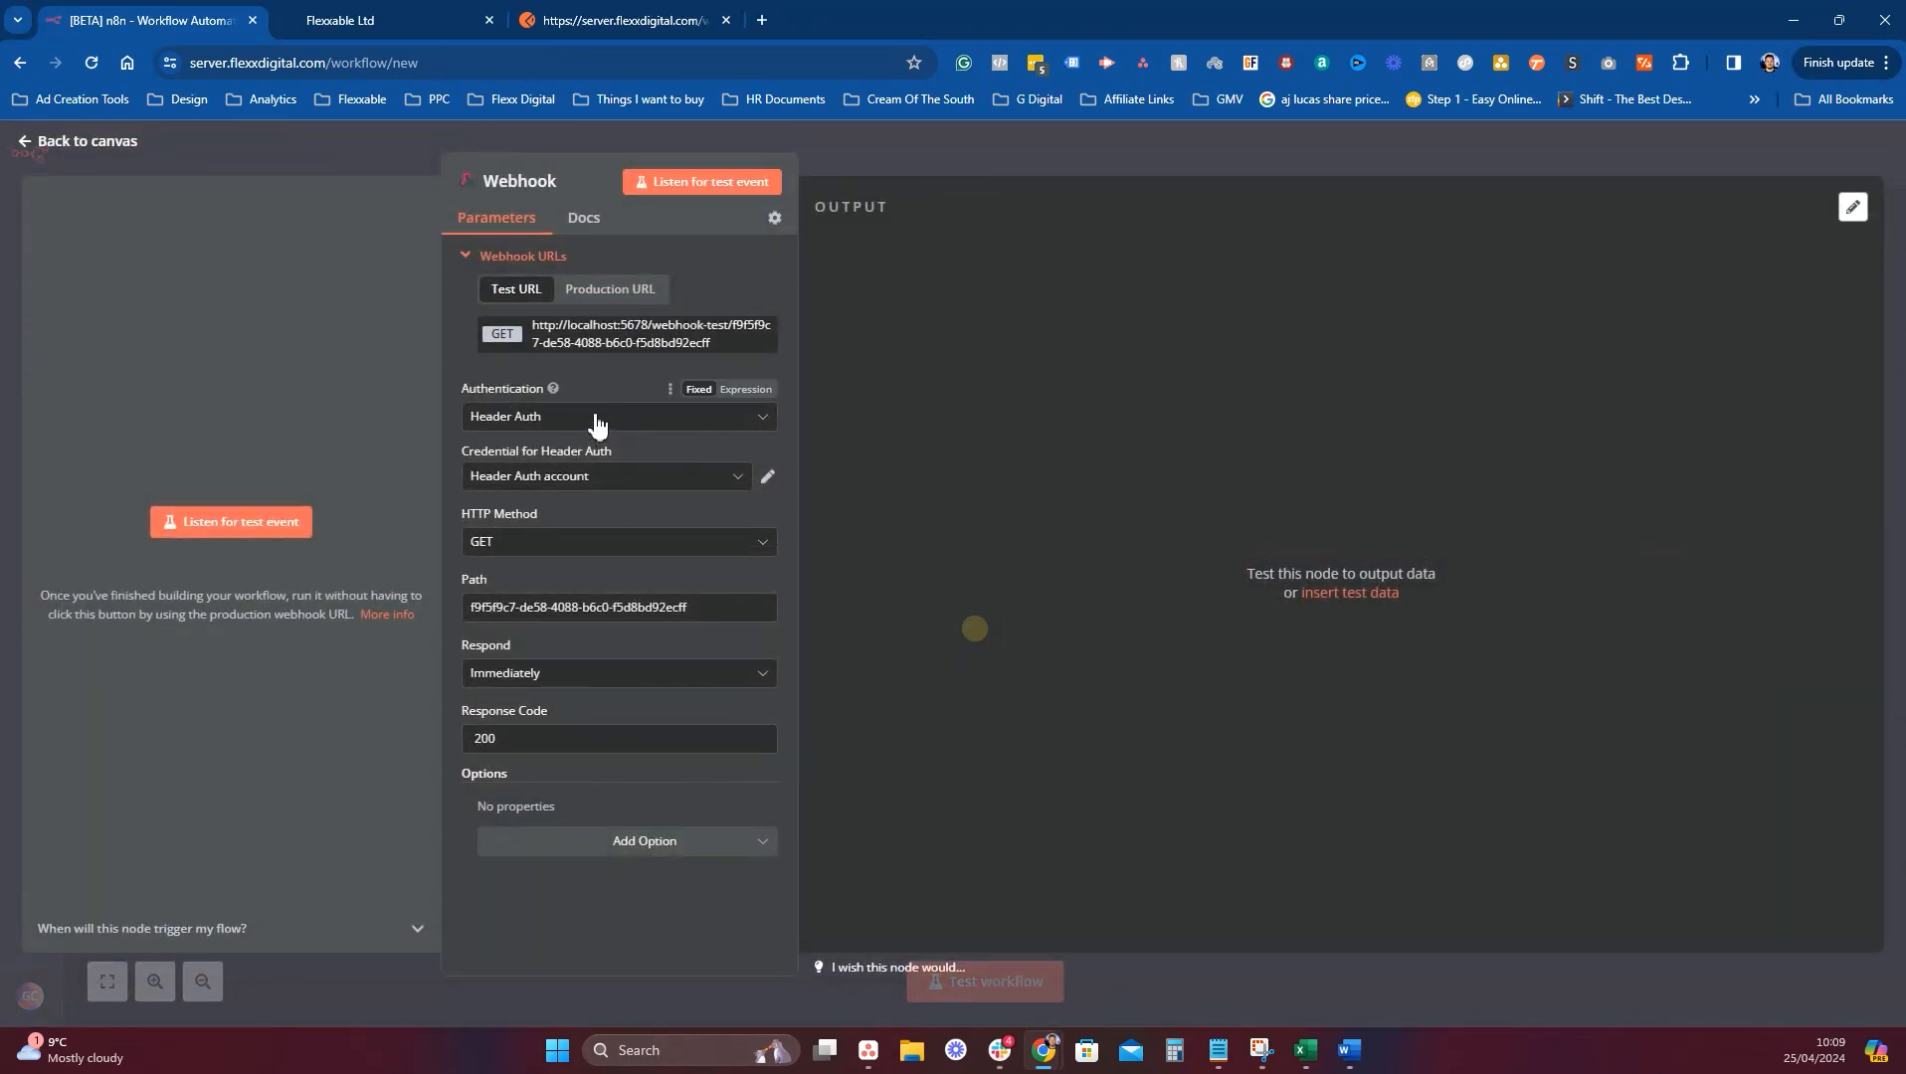
left_click(597, 420)
left_click(544, 486)
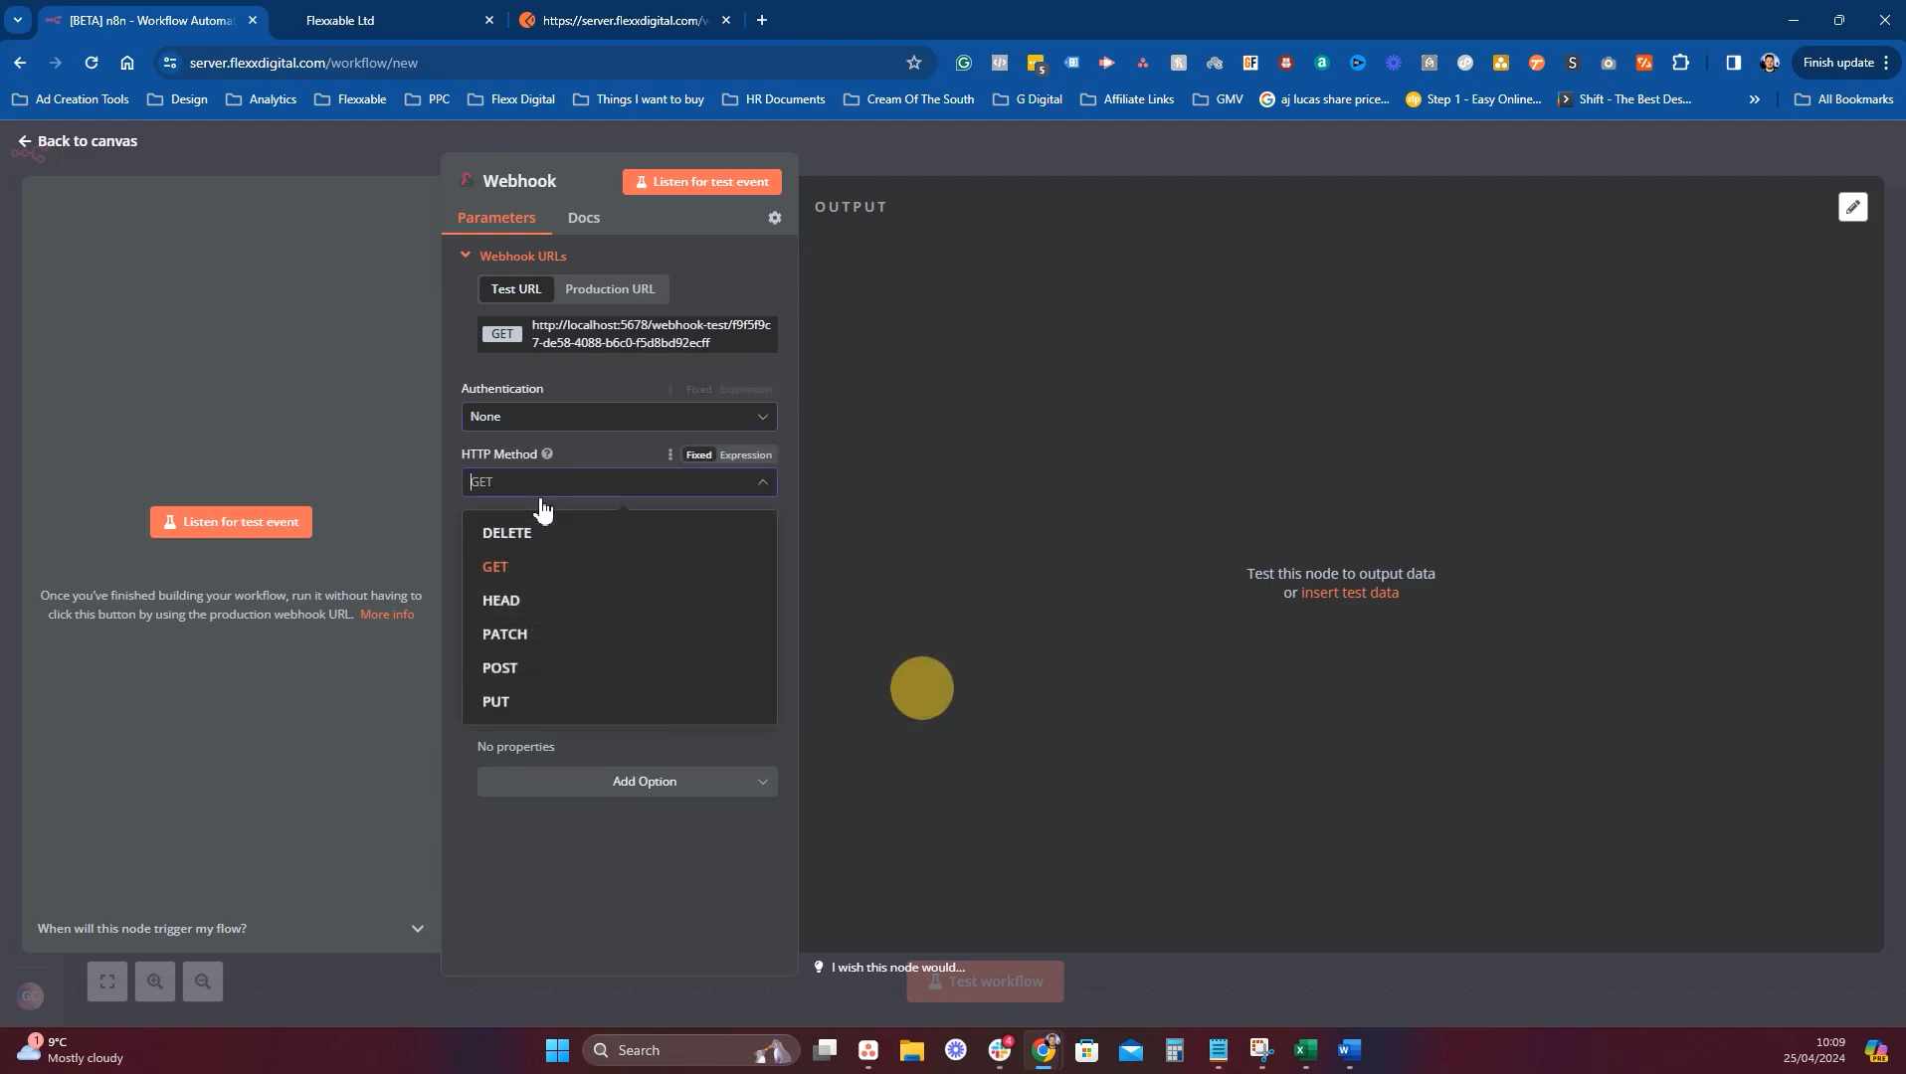
left_click(529, 668)
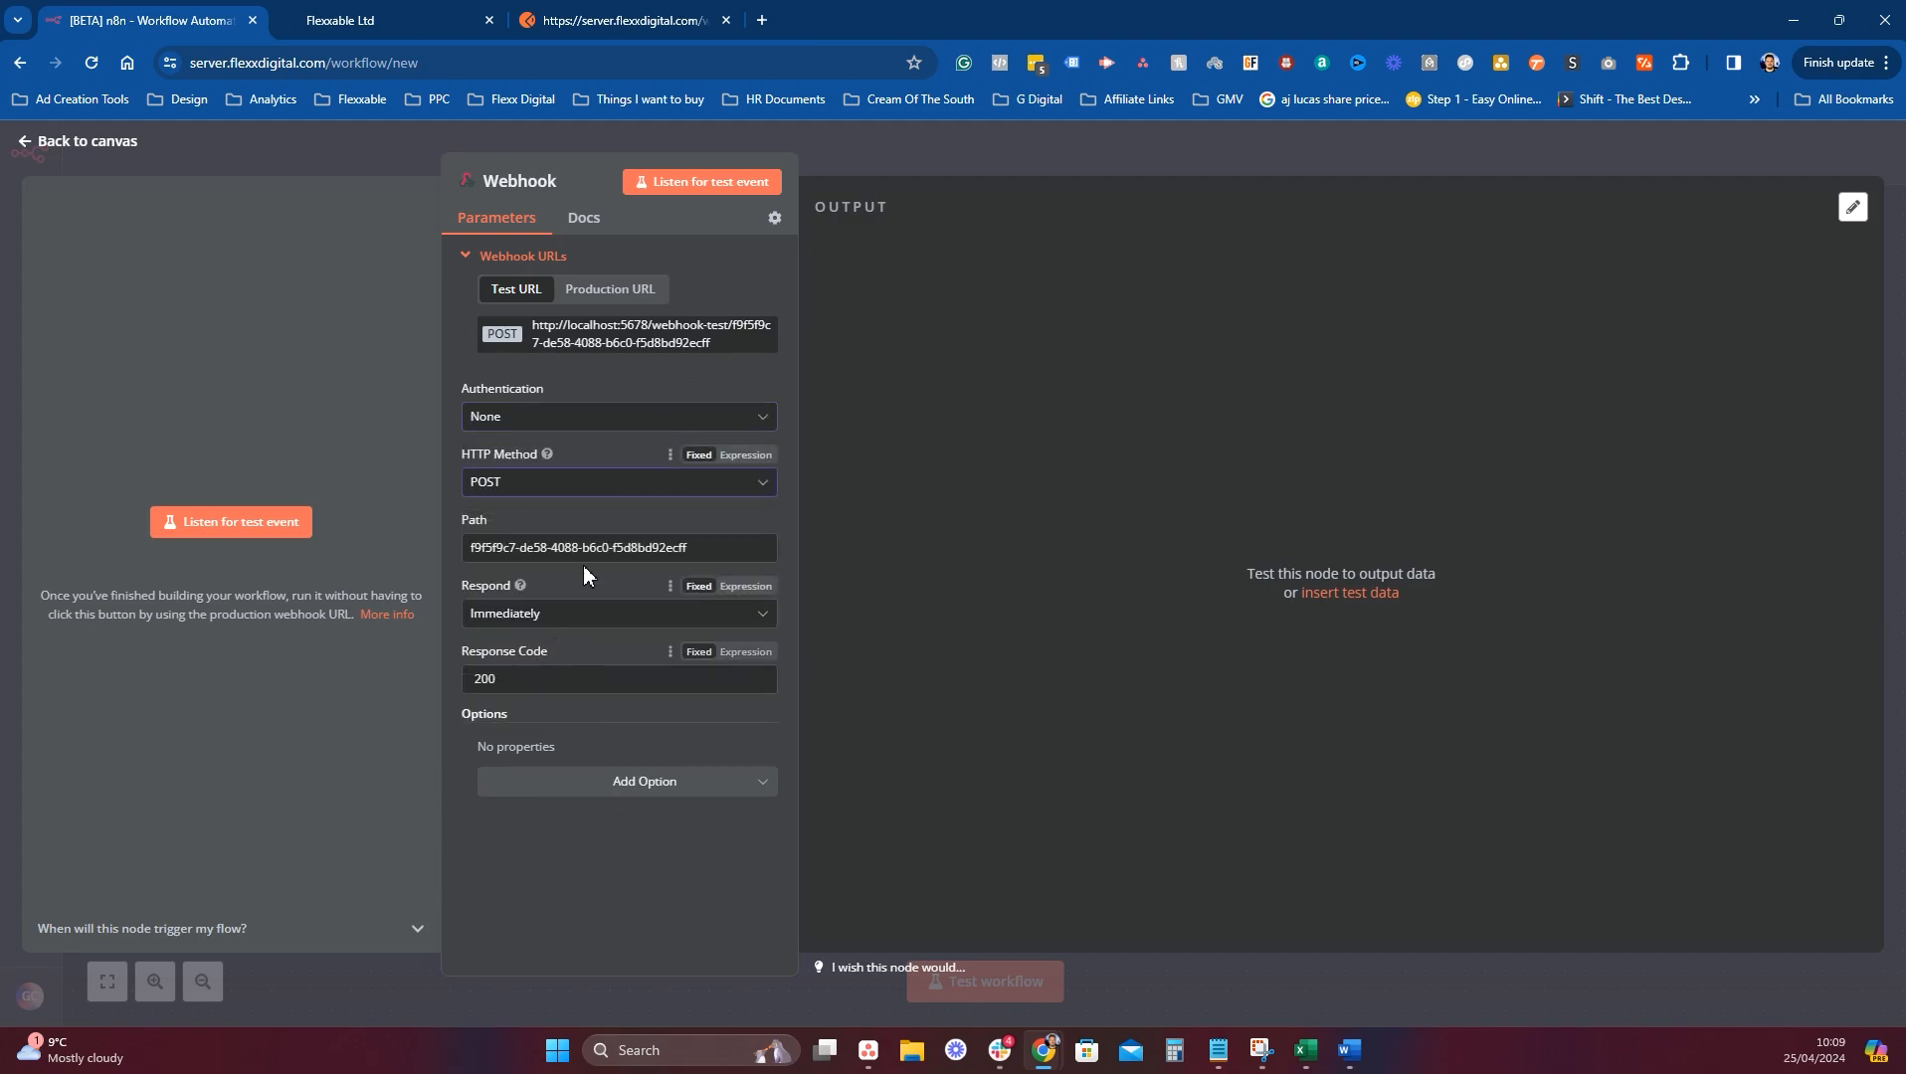
Select the webhook's path value and bring up GoHighLevel's automation workflow list.
left_click(411, 19)
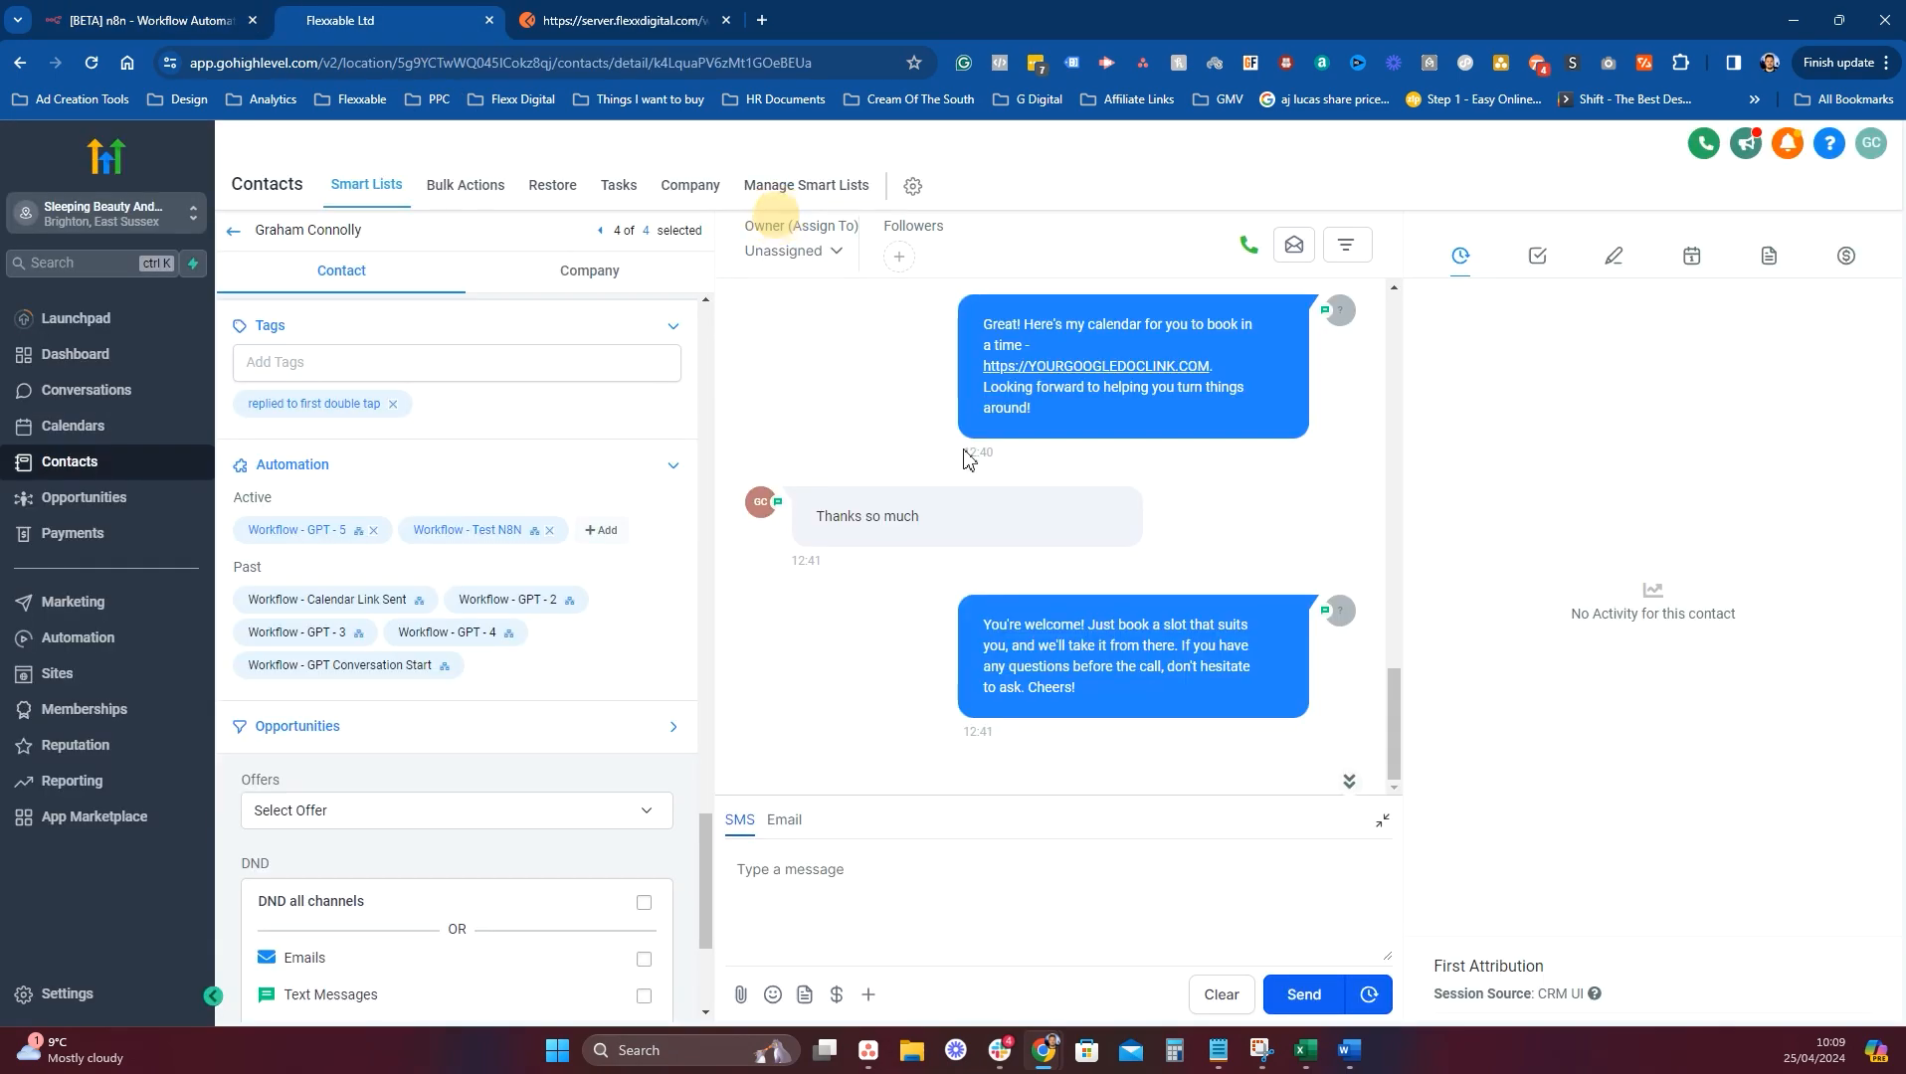
left_click(174, 638)
left_click(214, 20)
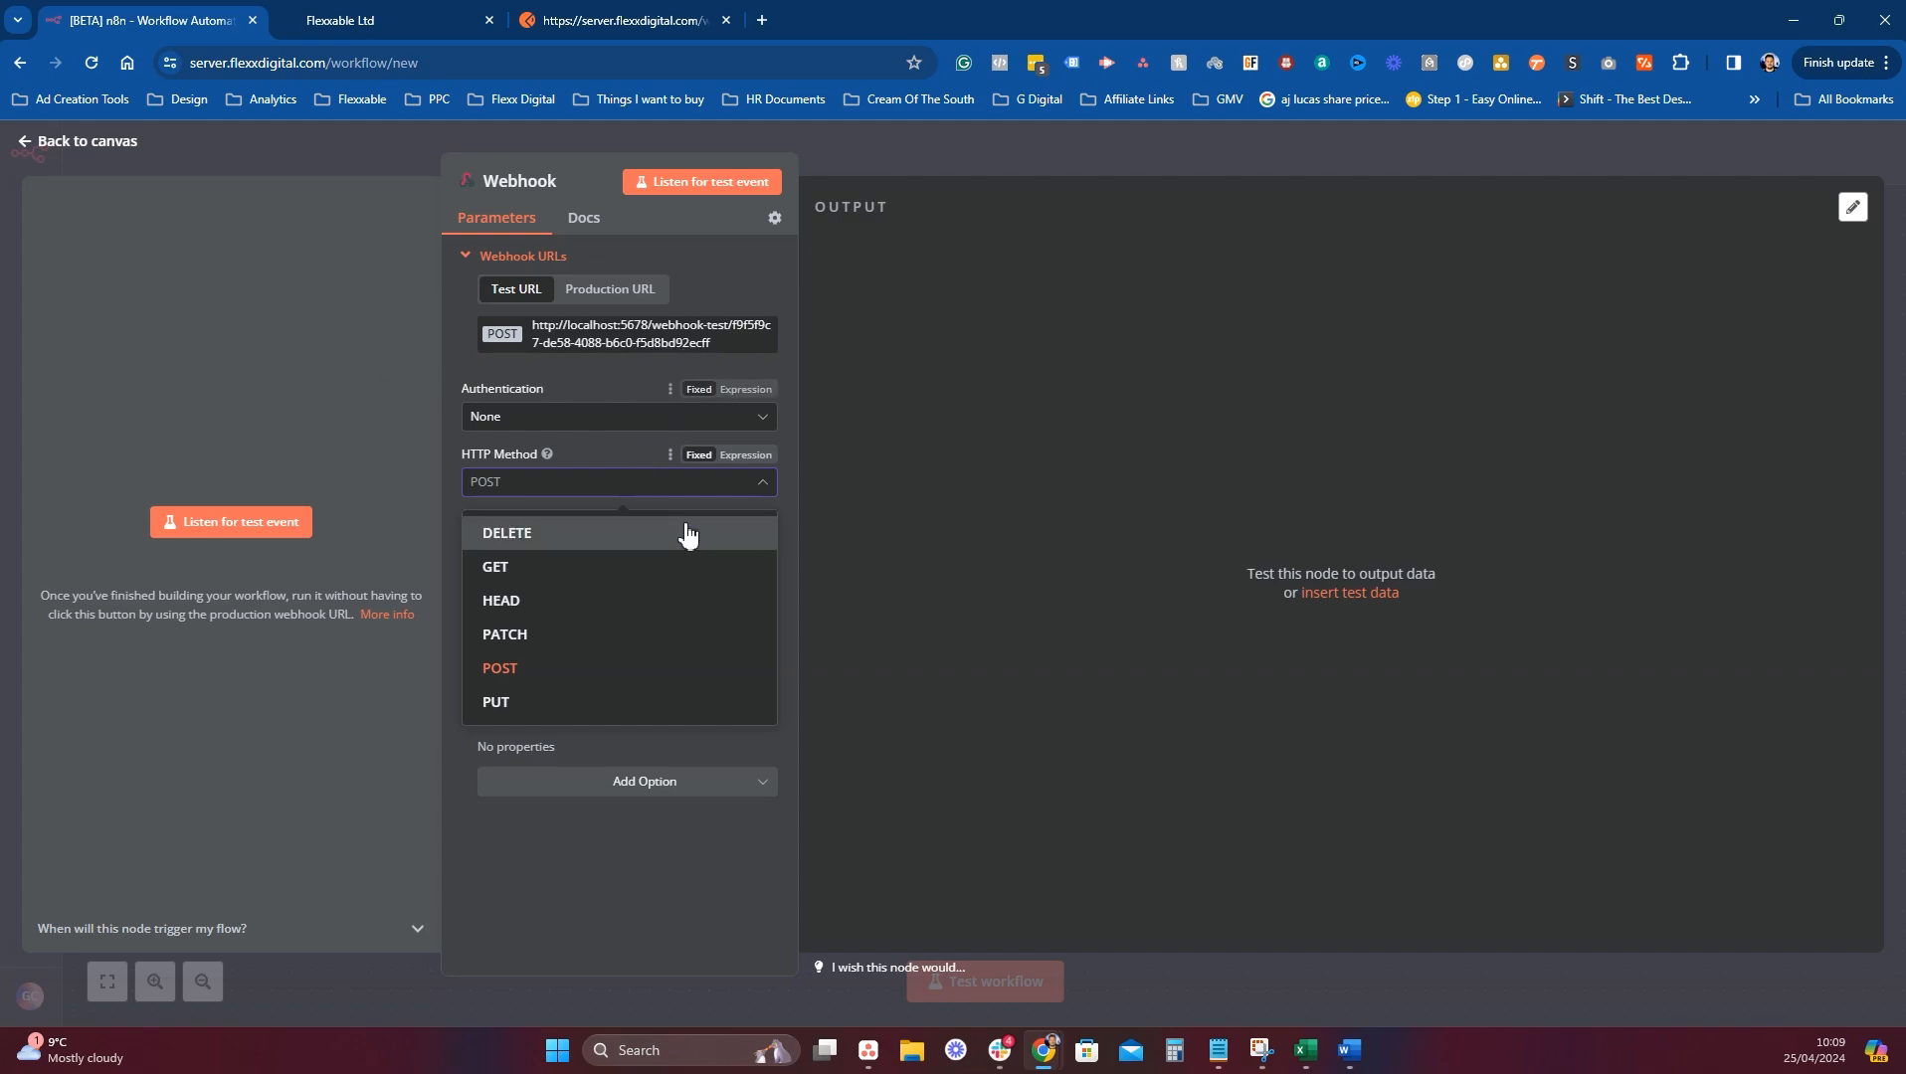
left_click(602, 454)
triple_click(739, 556)
key("ctrl+c")
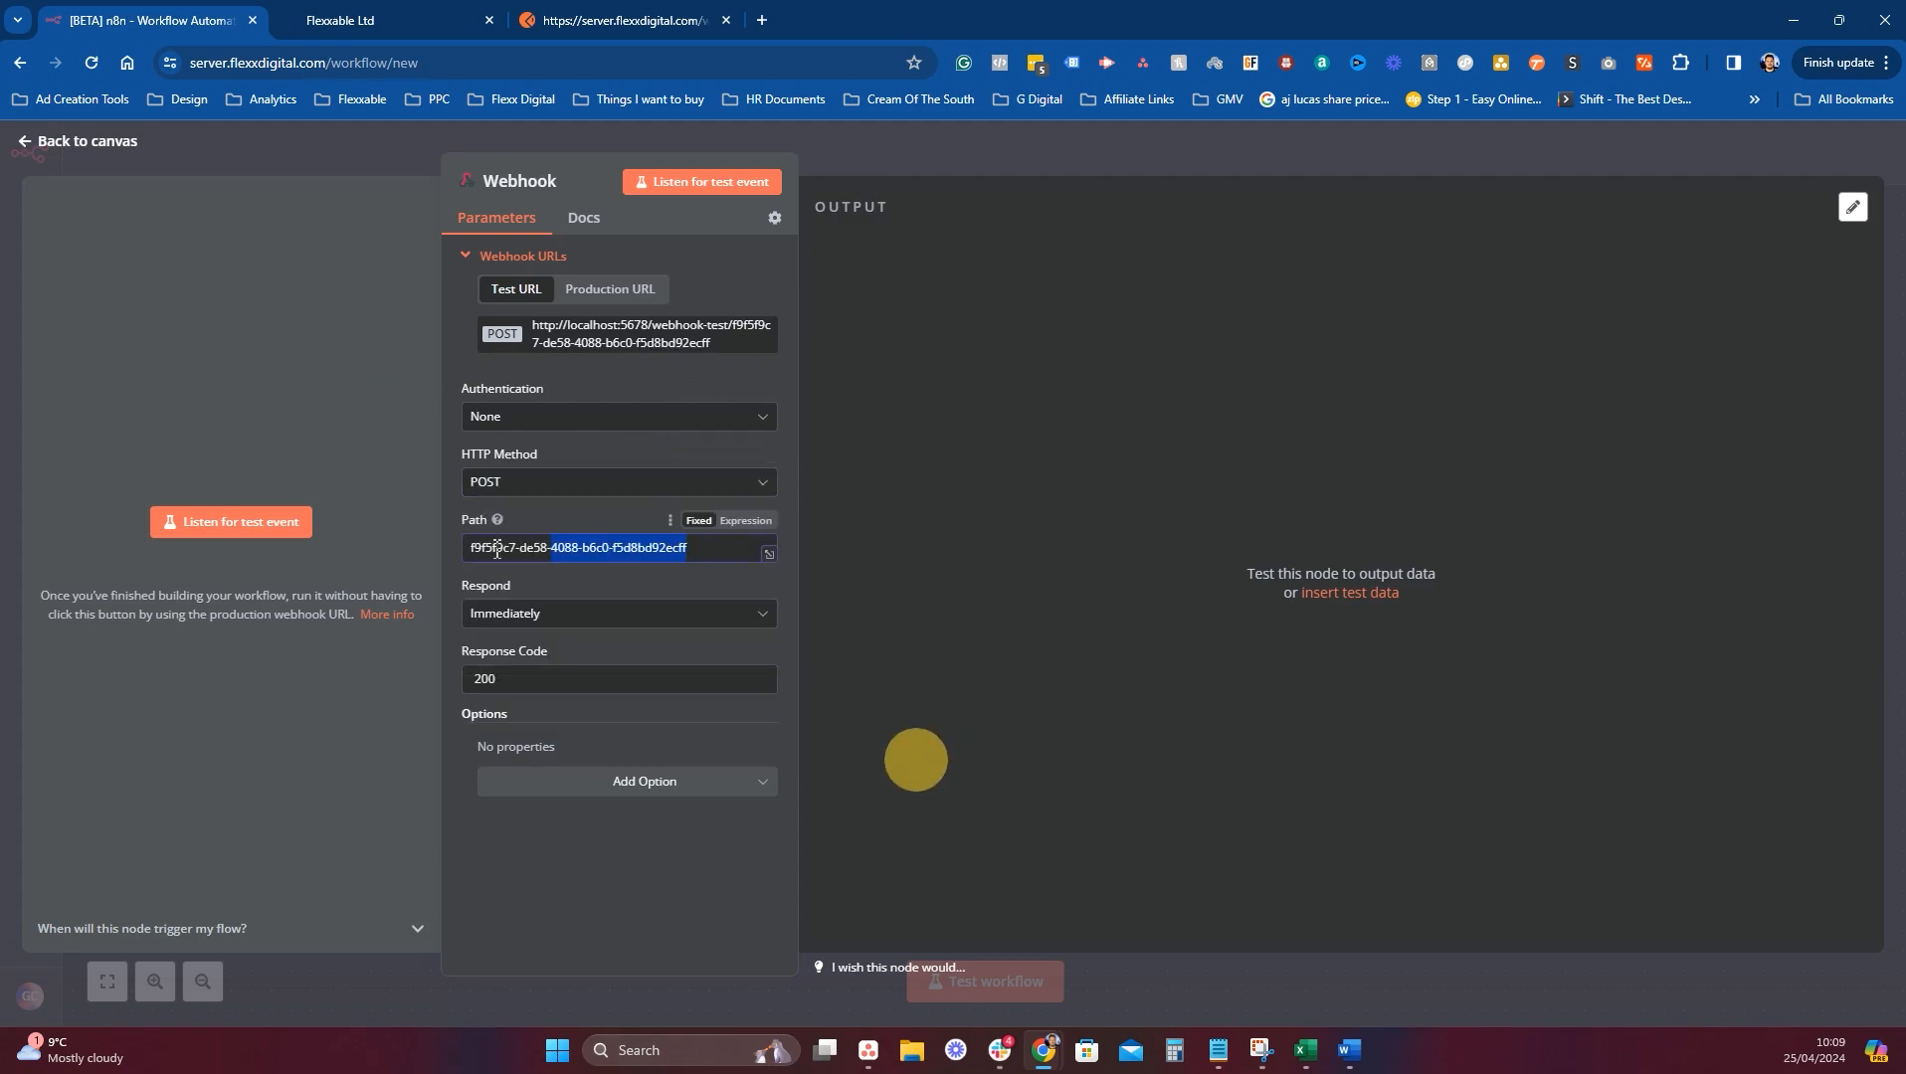
left_click(471, 12)
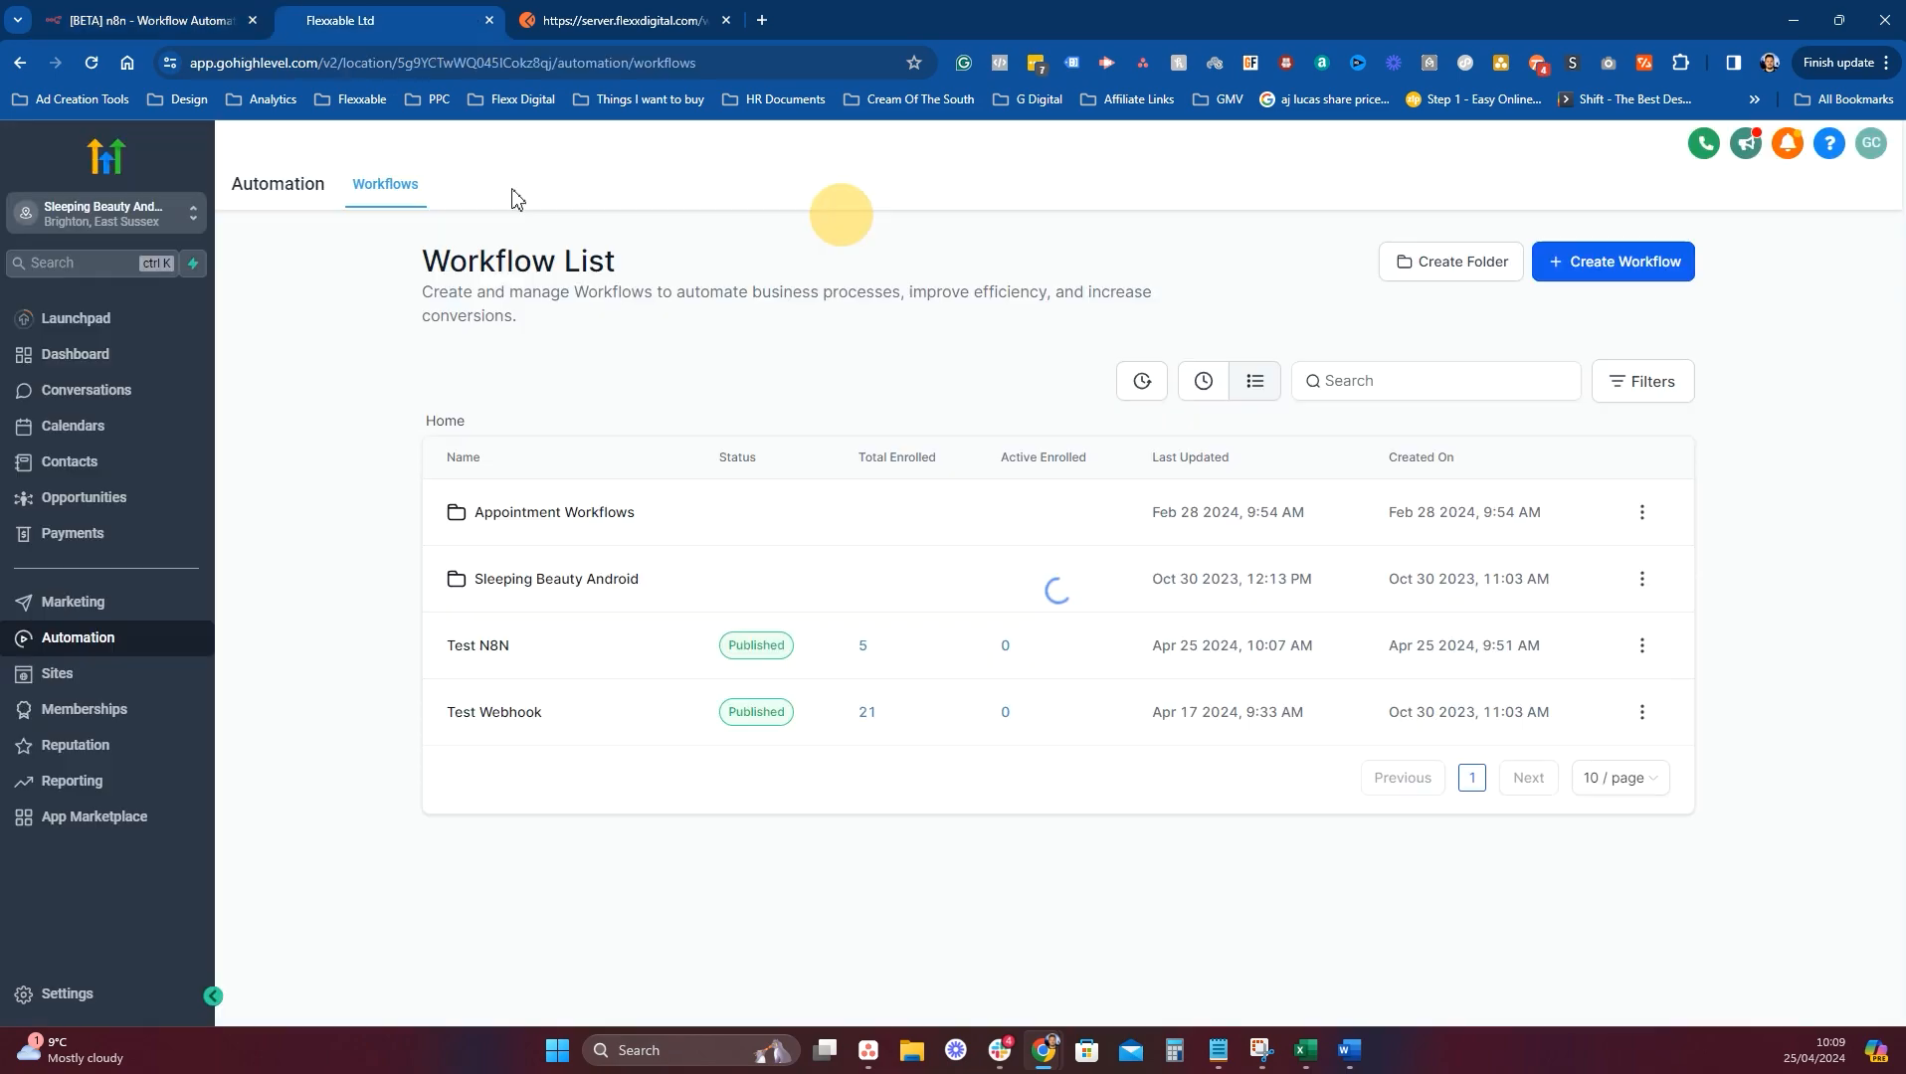
left_click(179, 10)
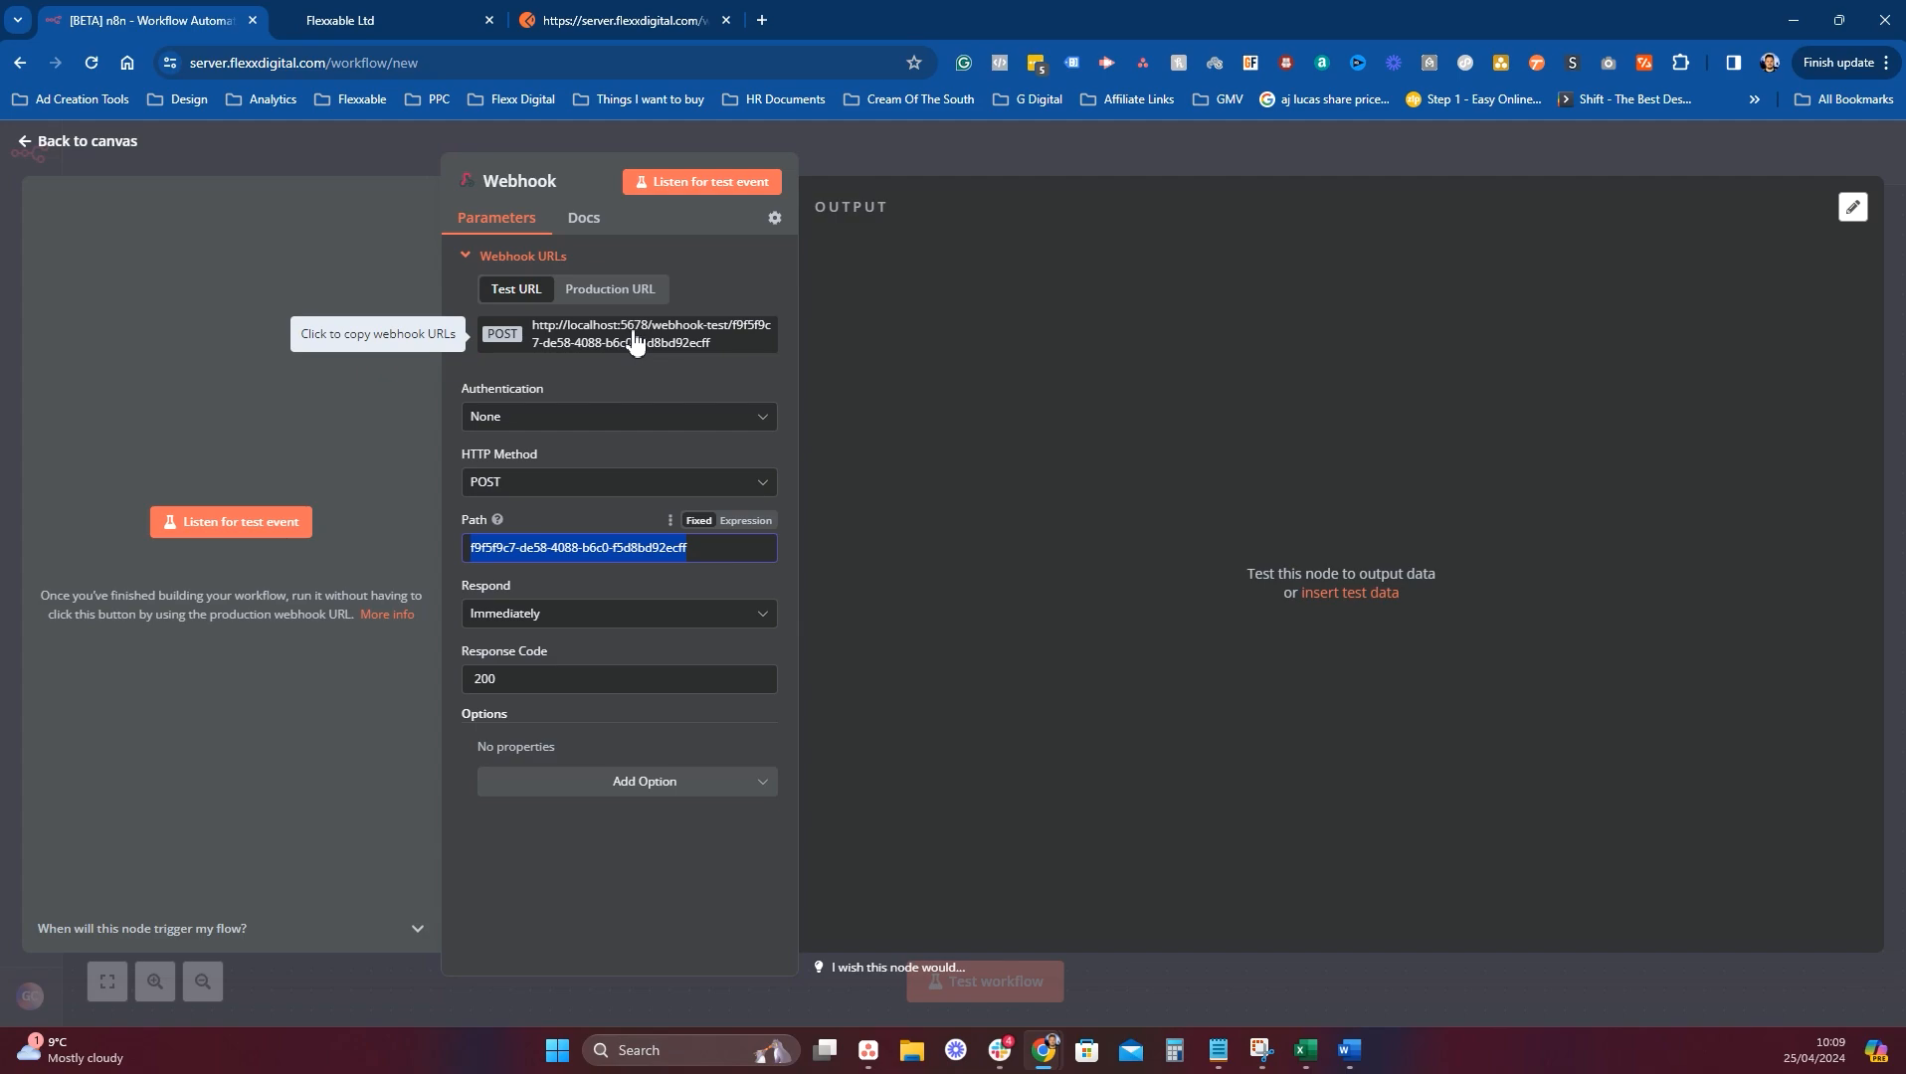
left_click(341, 20)
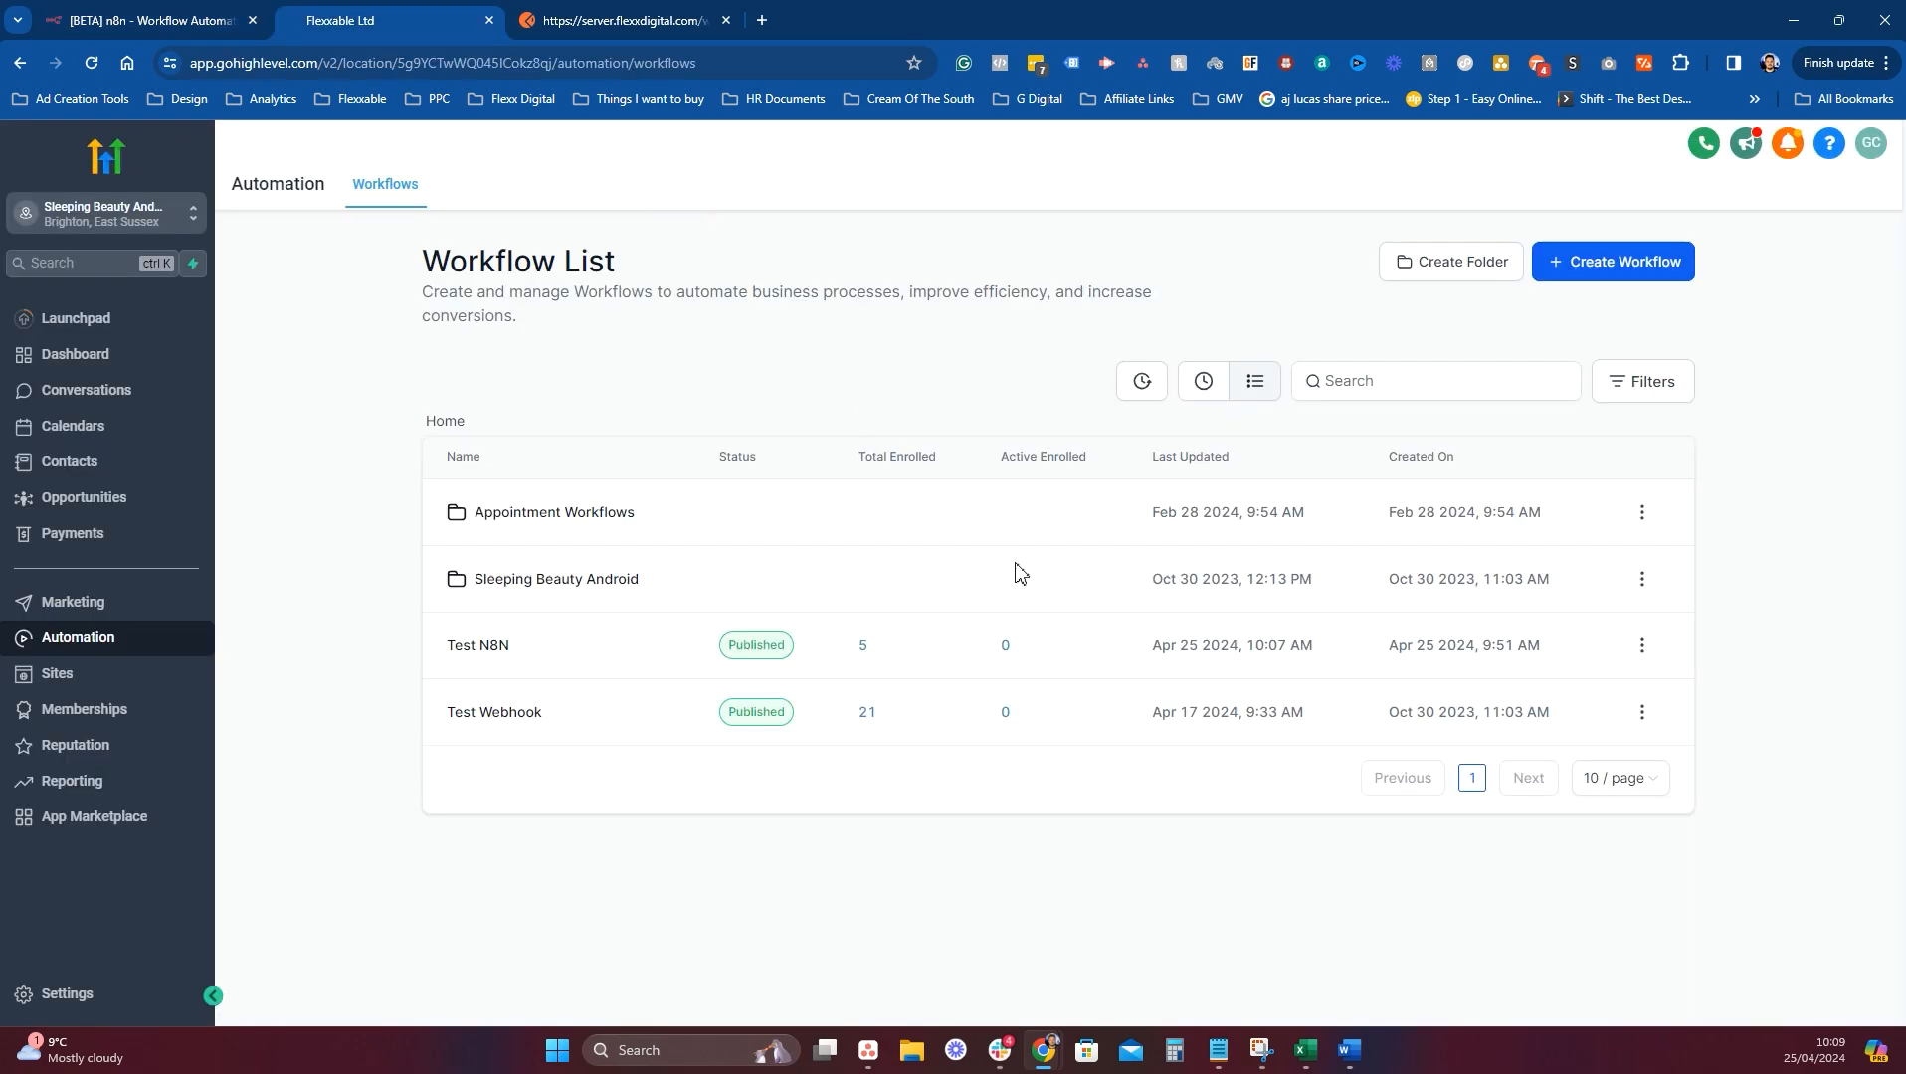
Point Test N8N's Webhook action at the new webhook ID with '-test' and save.
left_click(497, 648)
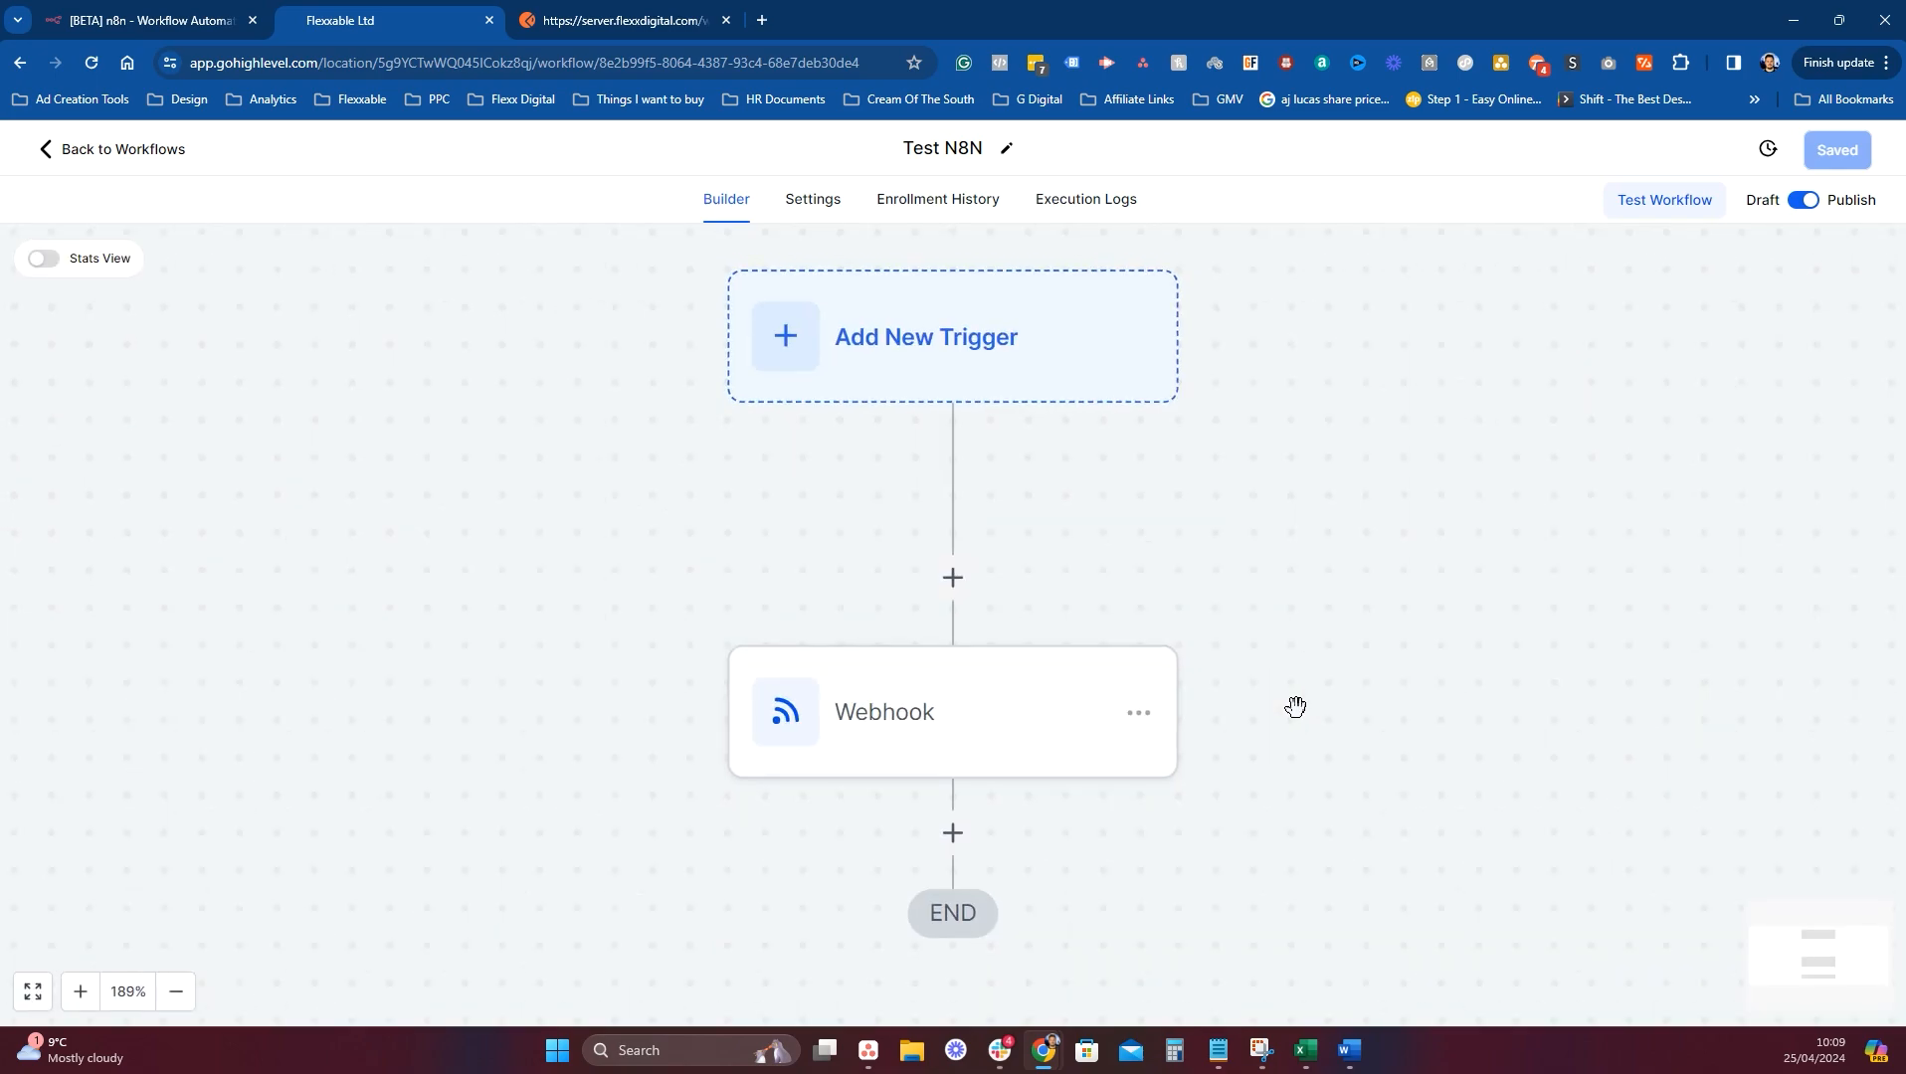
left_click(940, 496)
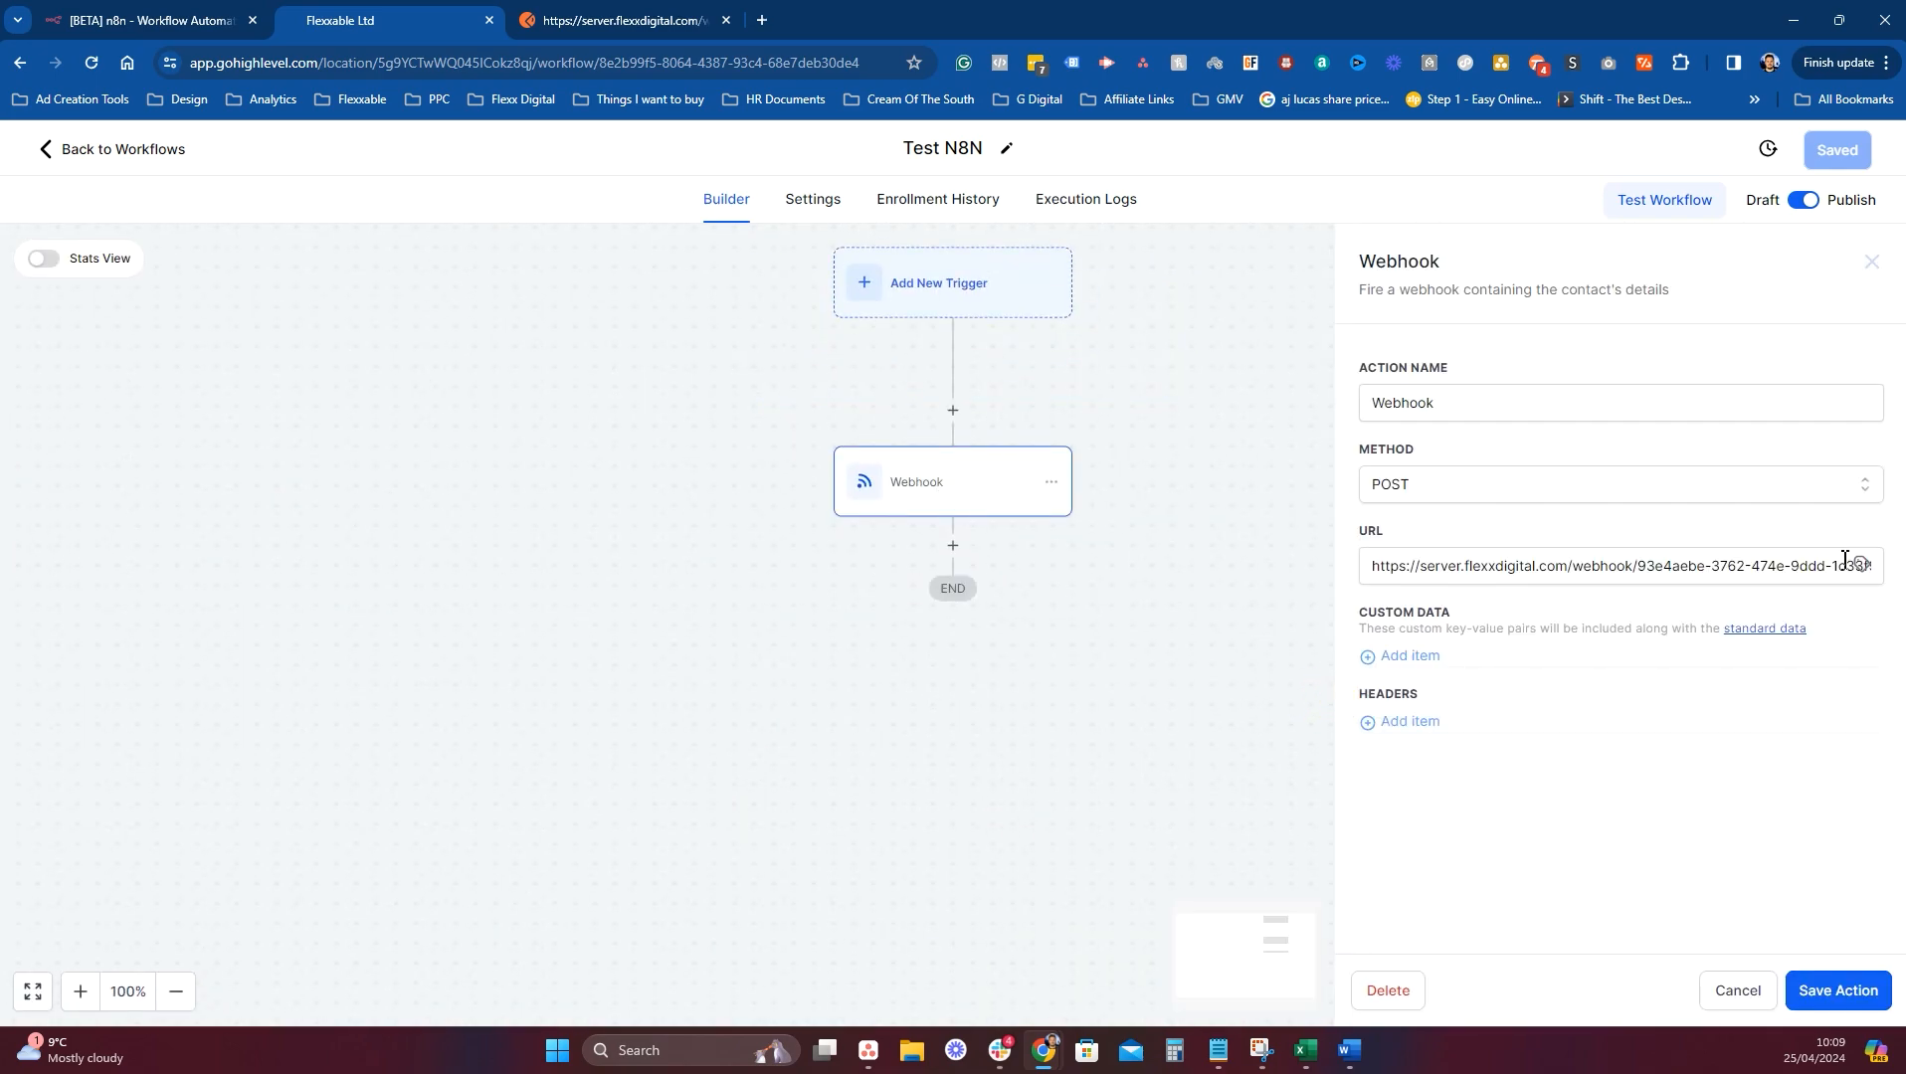
left_click_drag(1642, 575, 1889, 589)
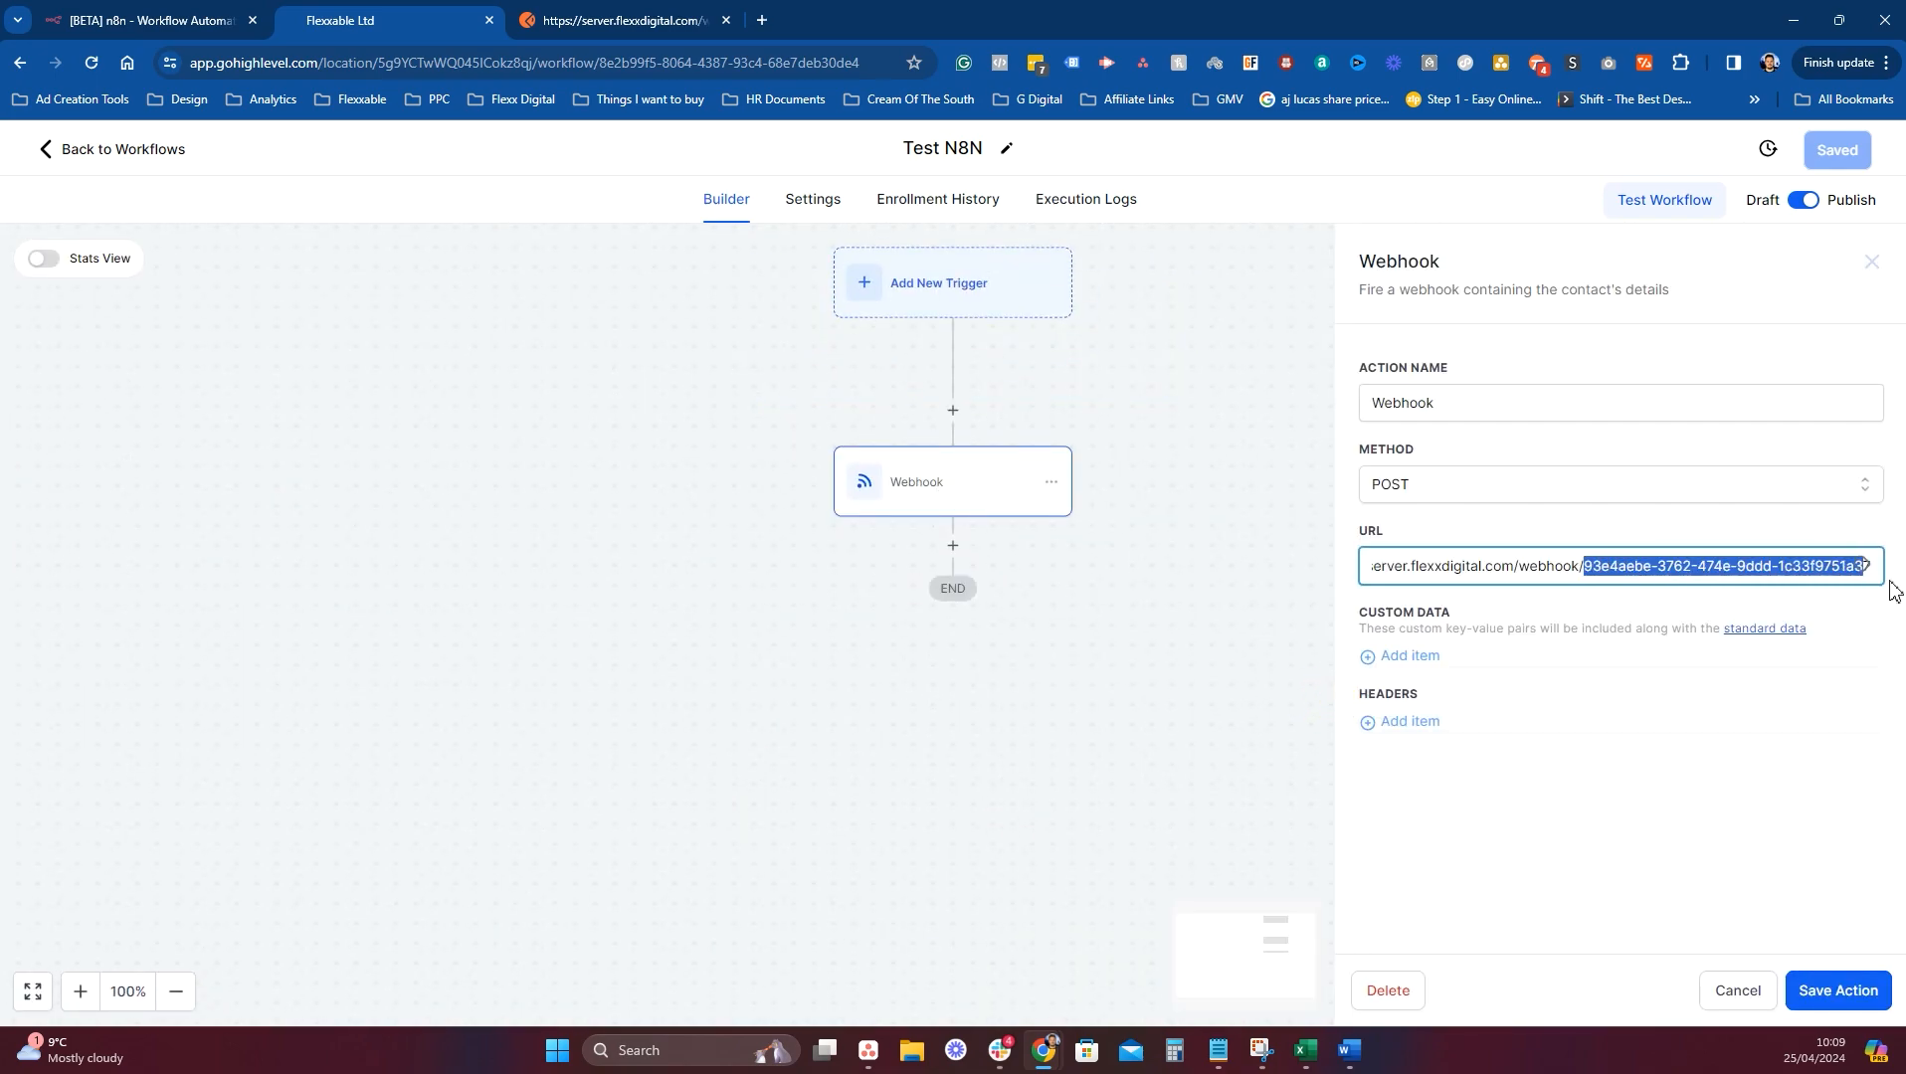
key("ctrl+v")
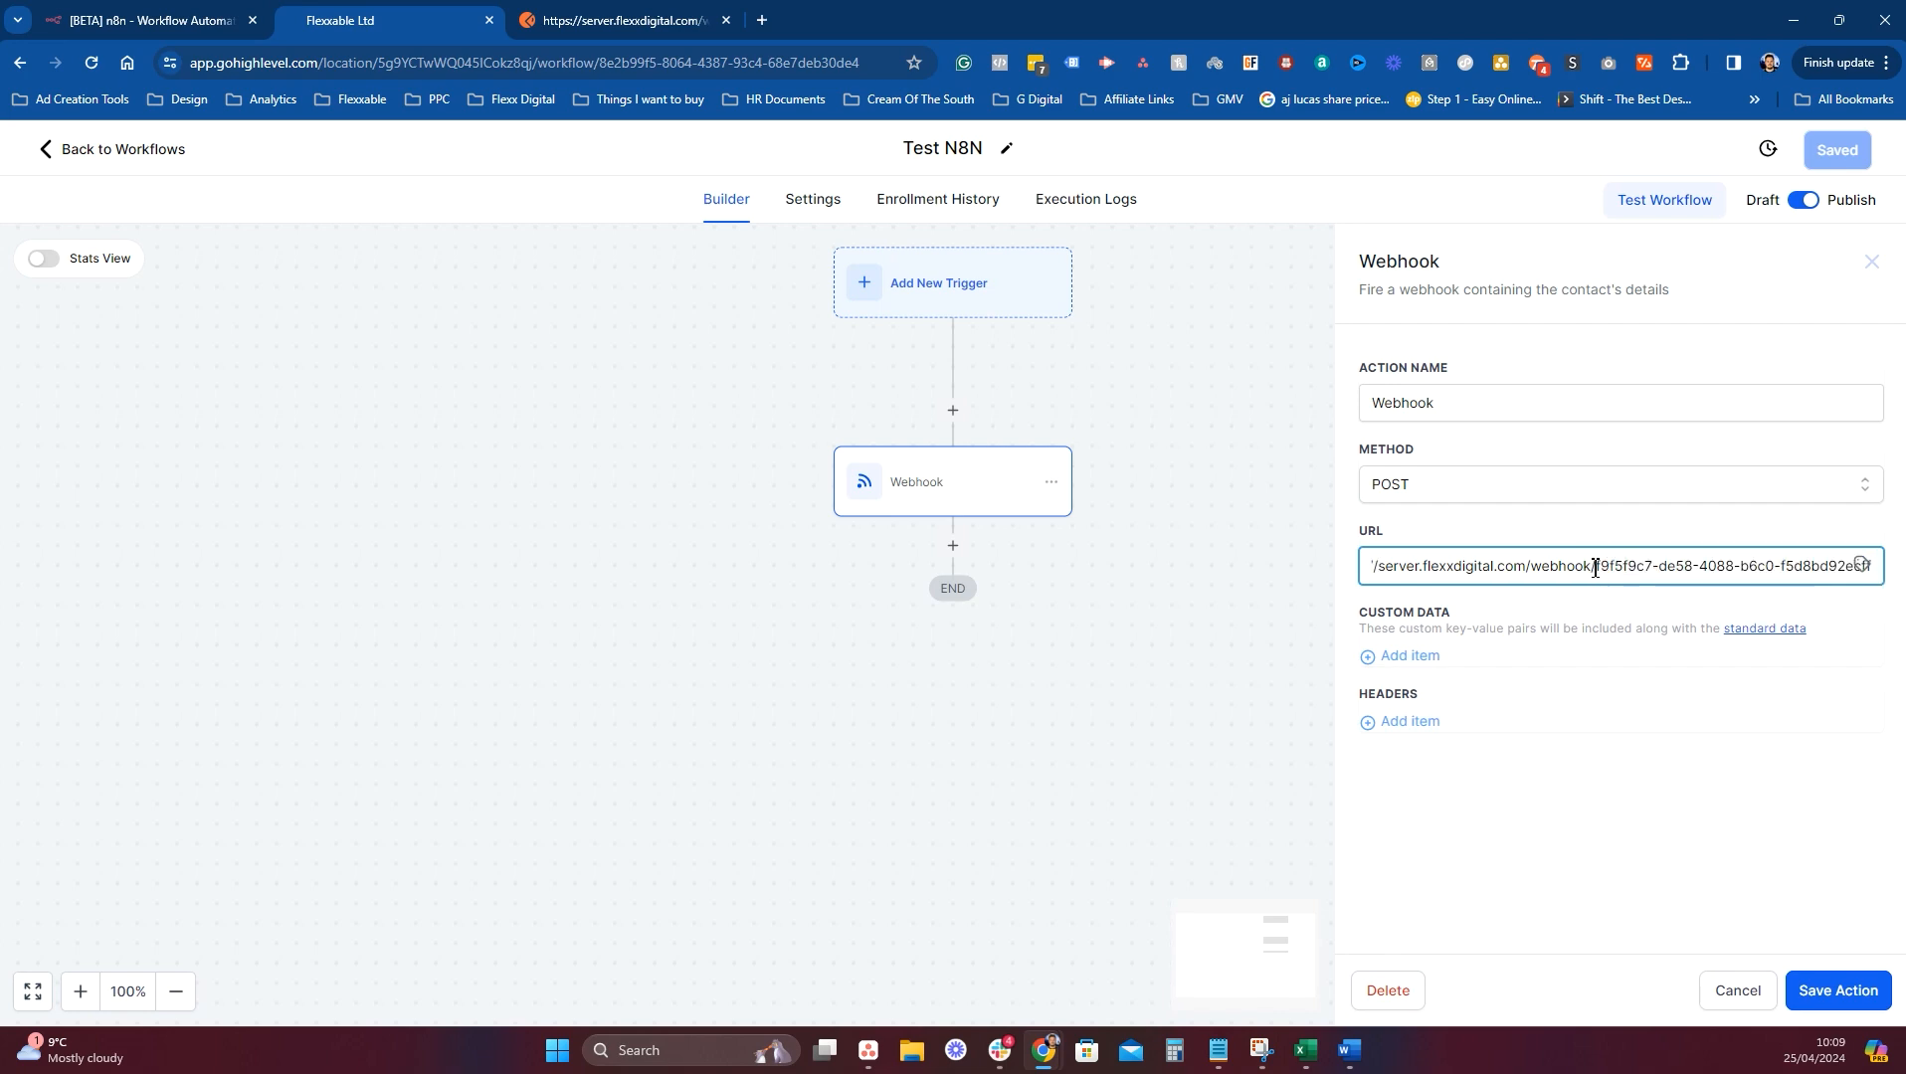
type("-test")
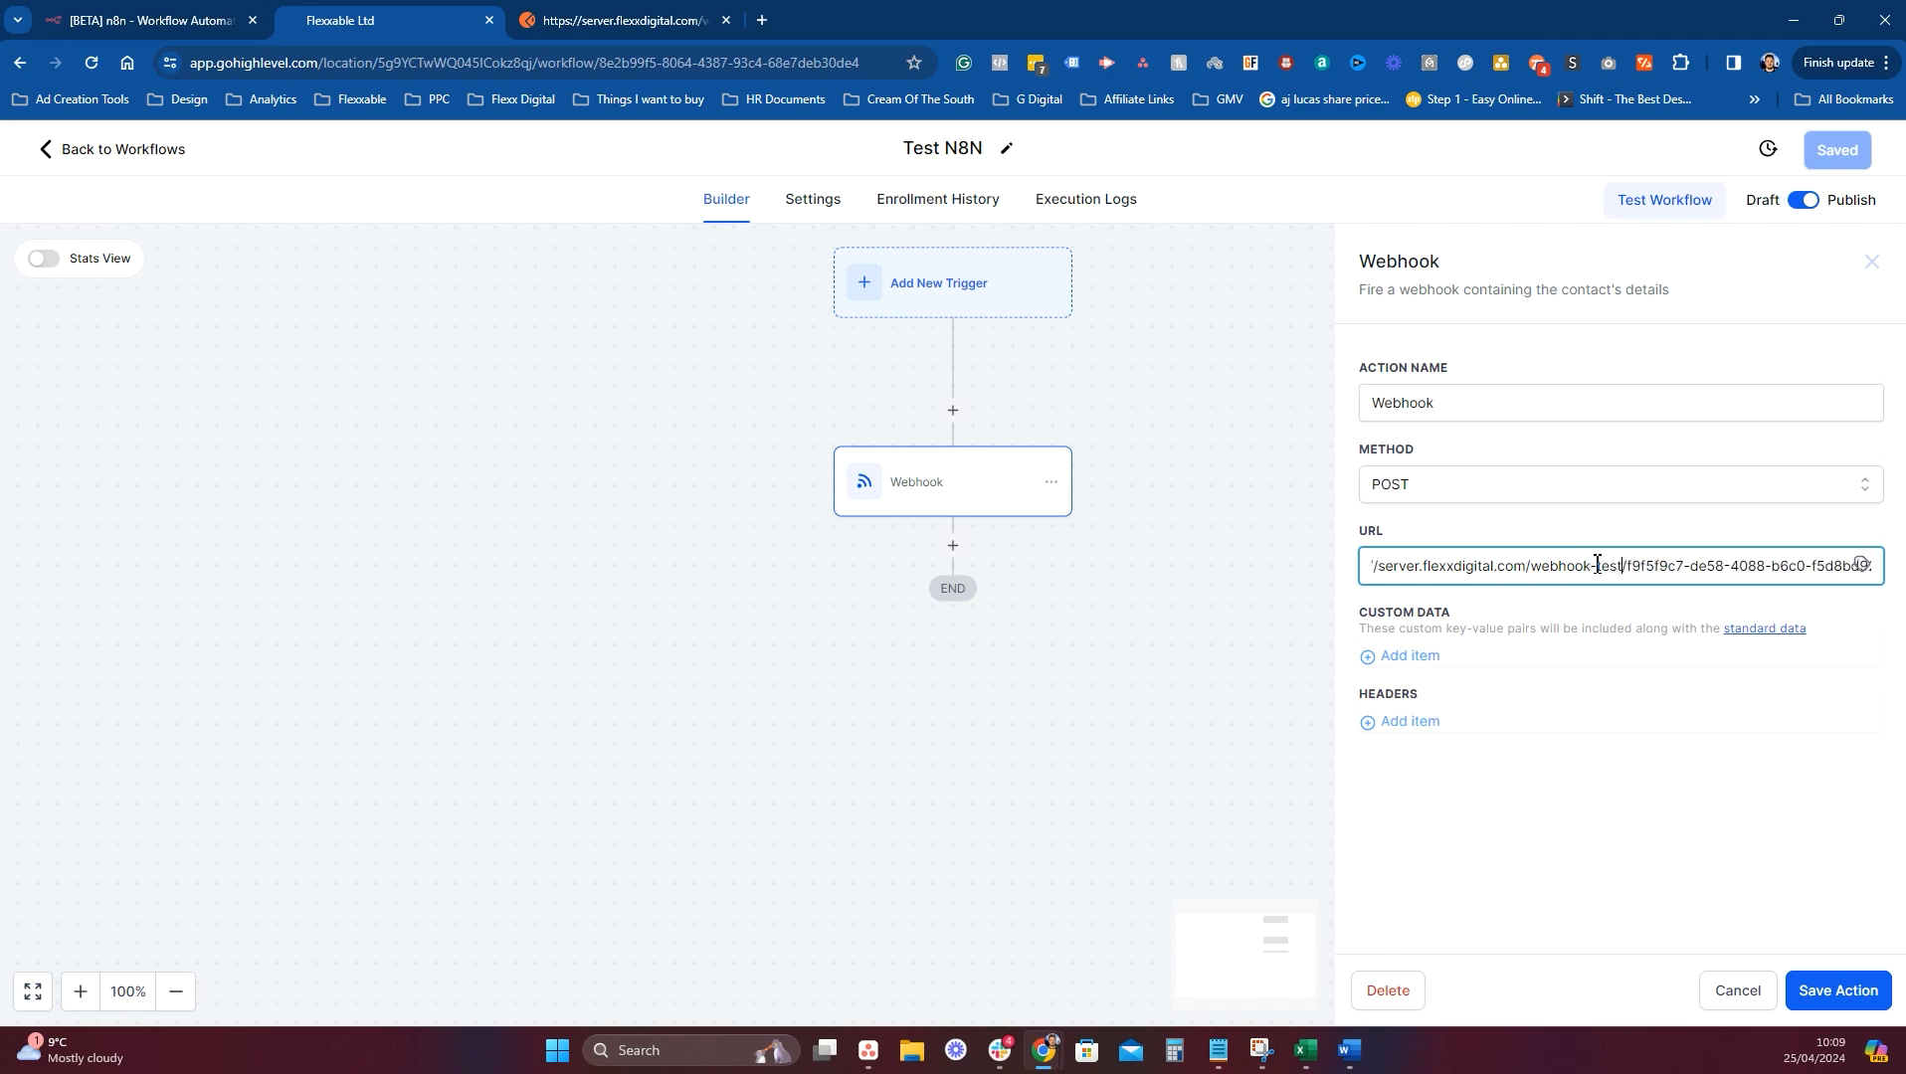
left_click(1836, 990)
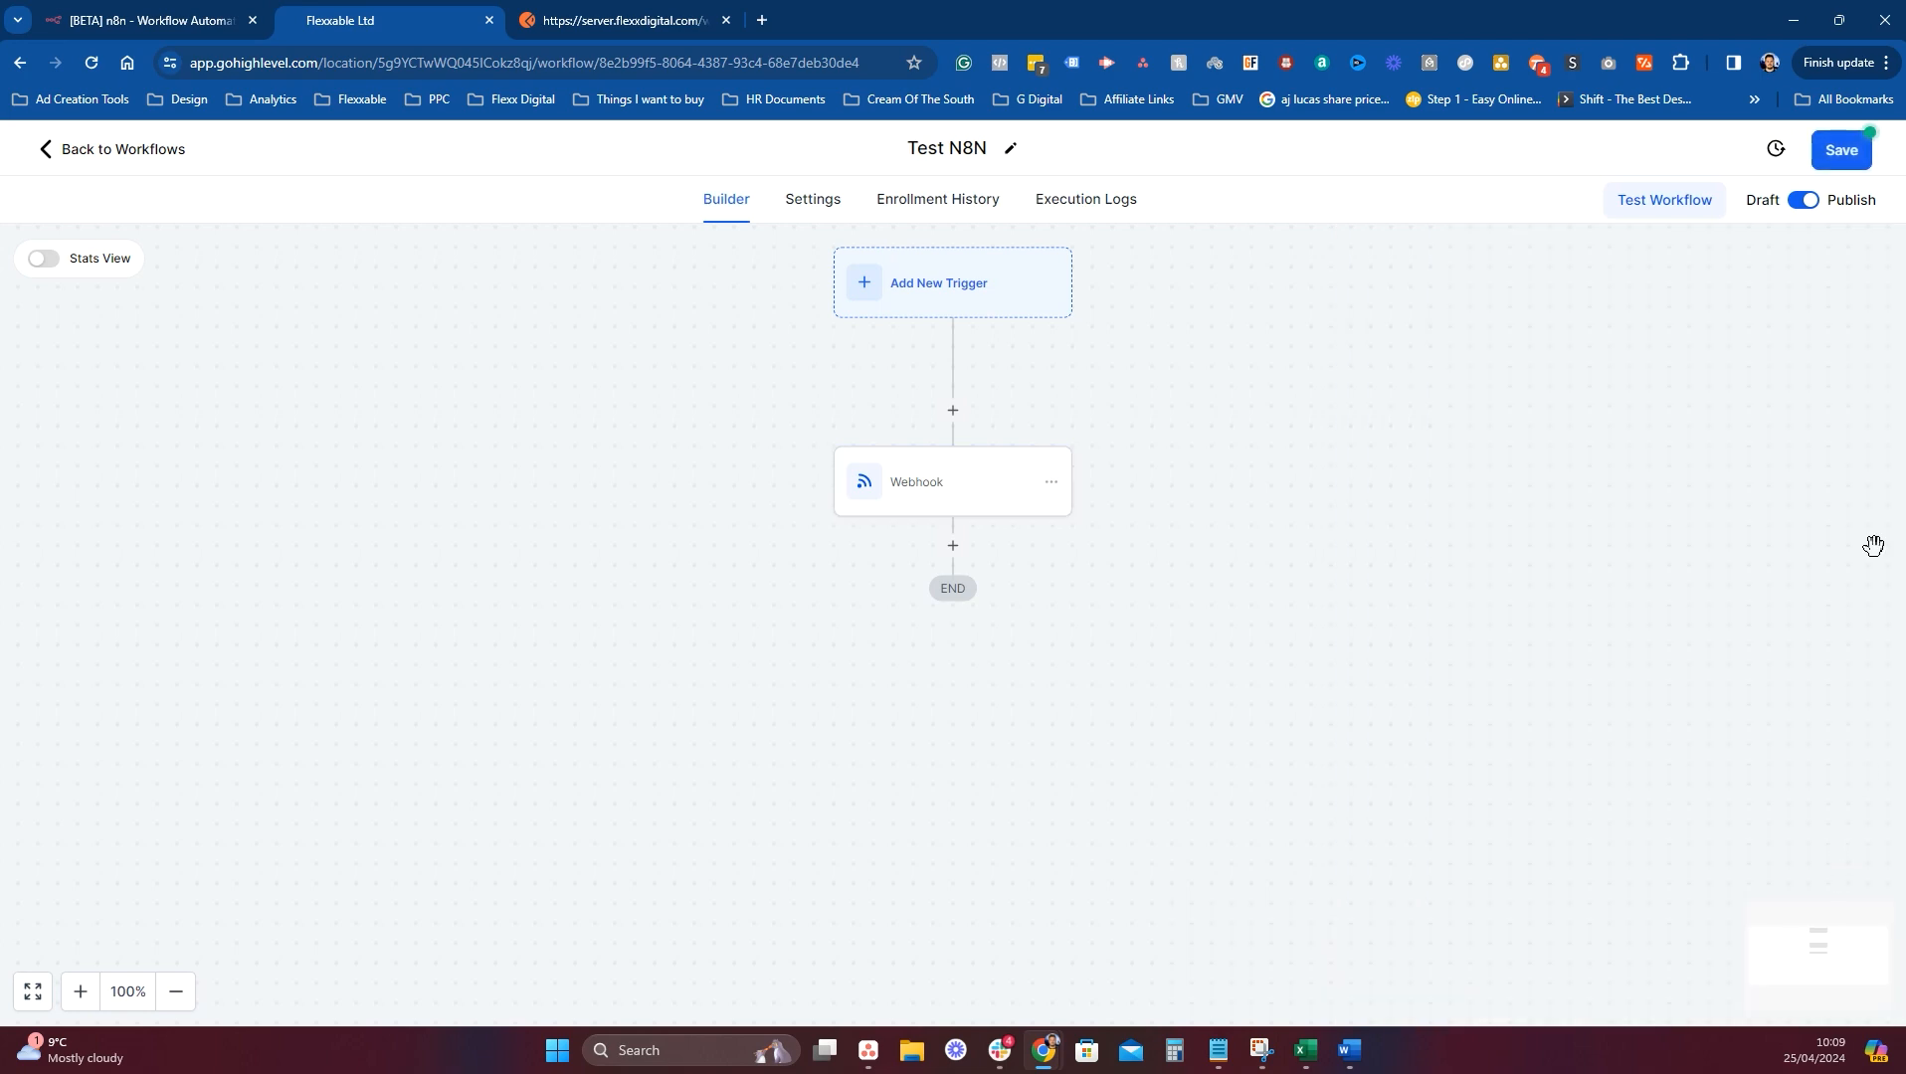
left_click(1840, 148)
key("ctrl+shift+Tab")
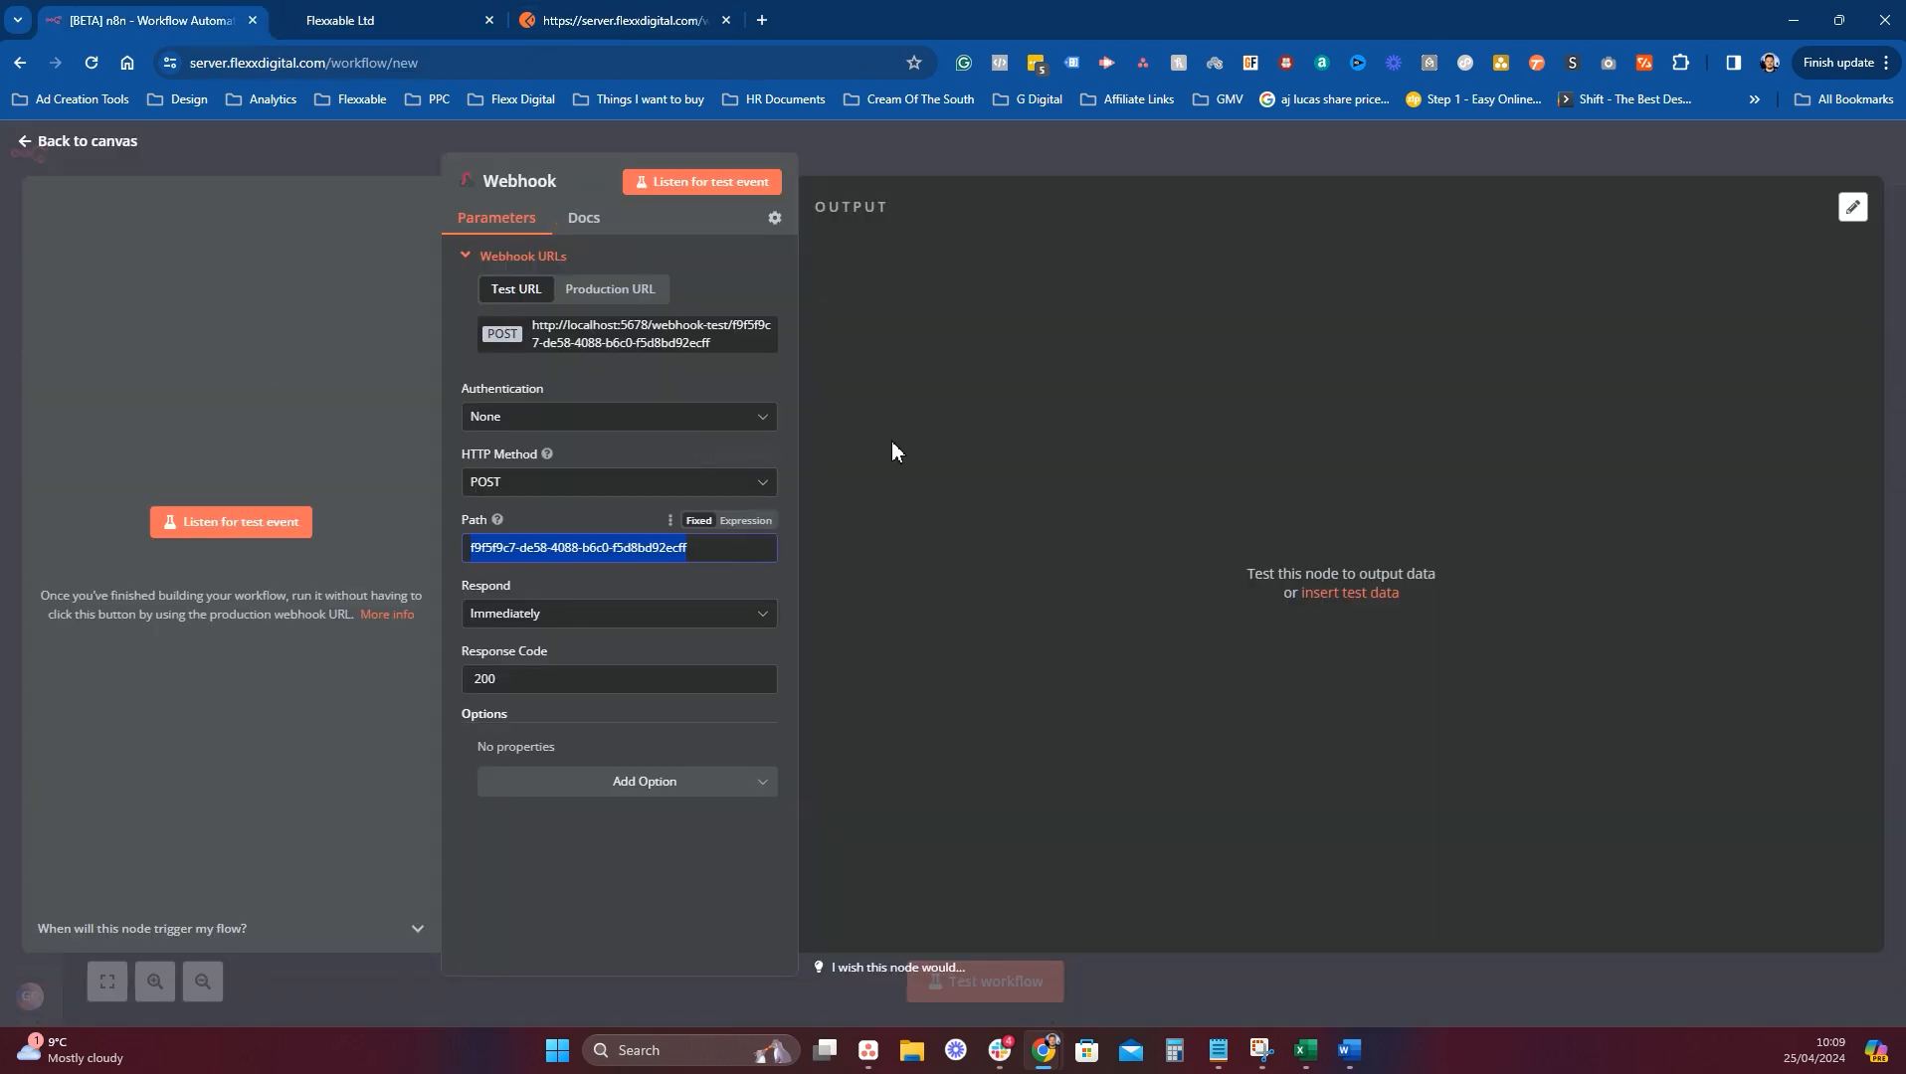
Listen for a test event in n8n and run Test N8N's test with a sample contact.
left_click(296, 527)
left_click(404, 34)
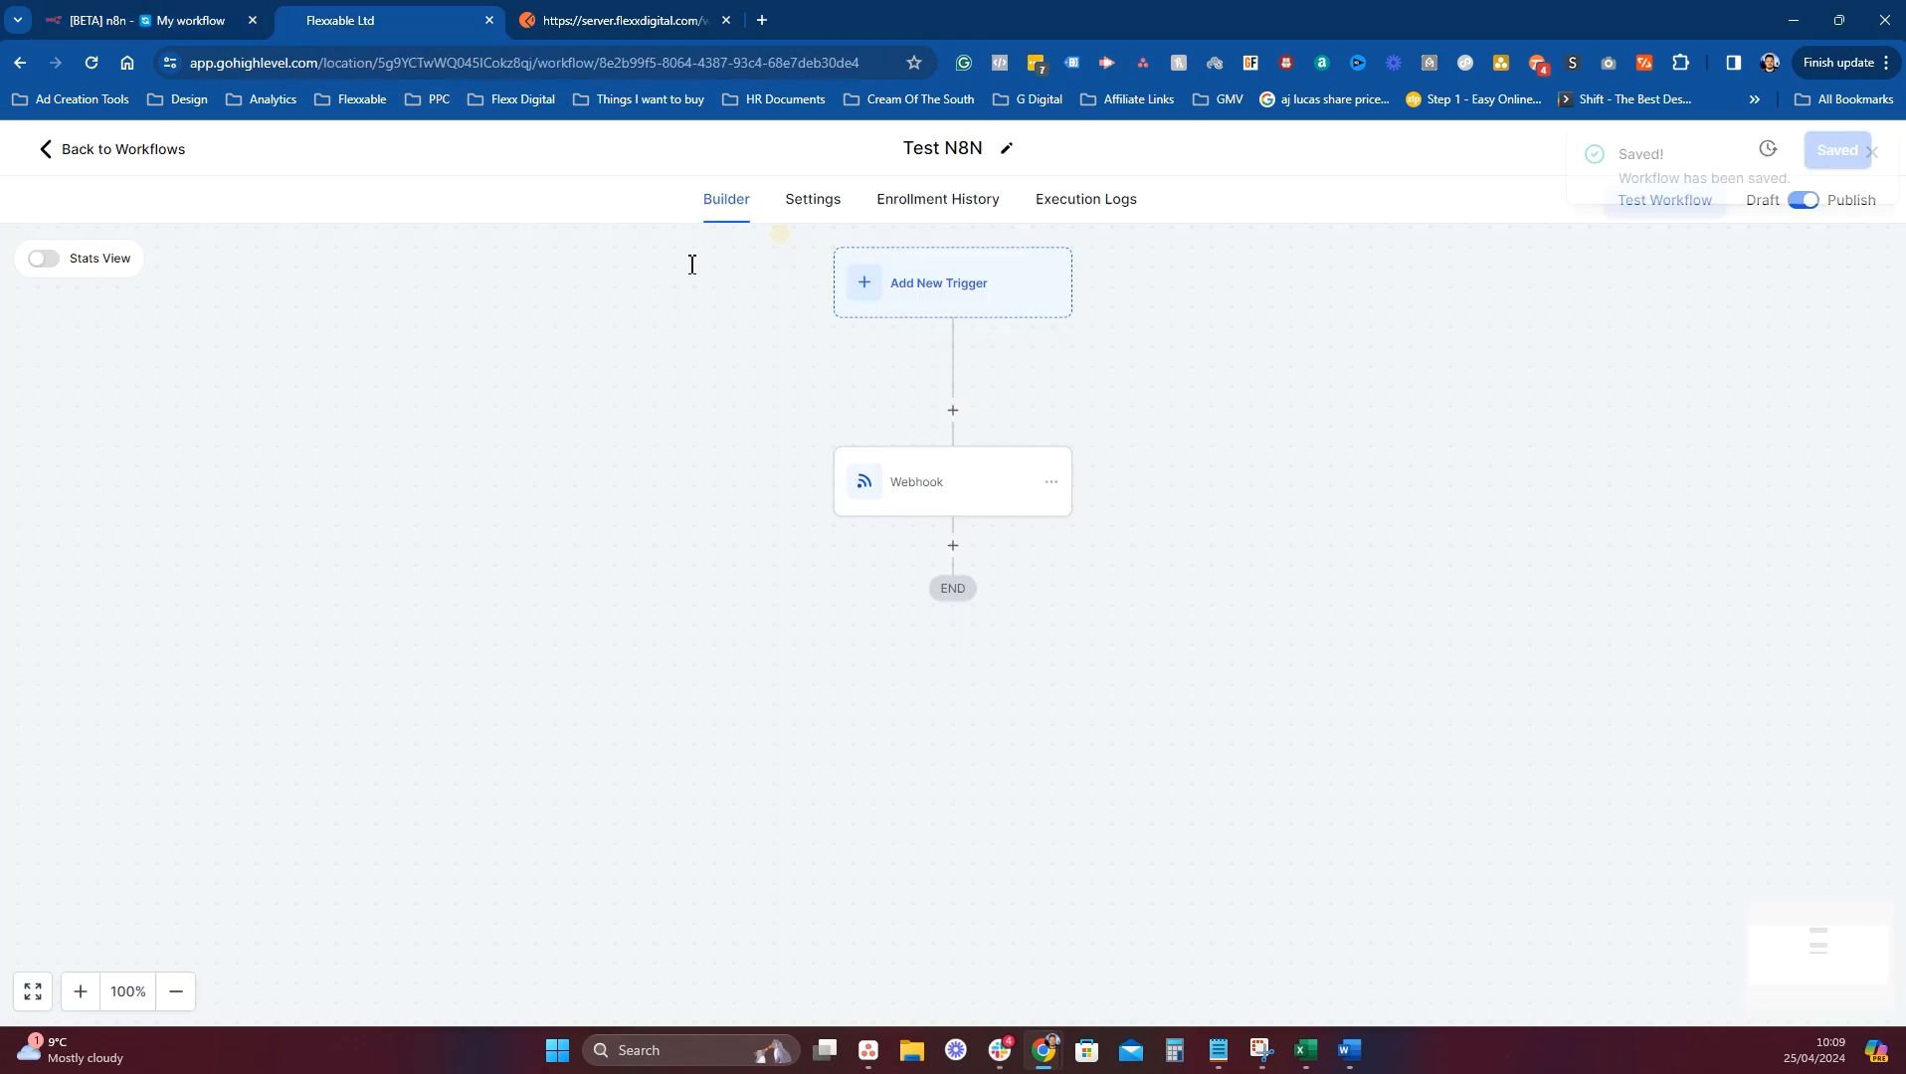
left_click(1663, 221)
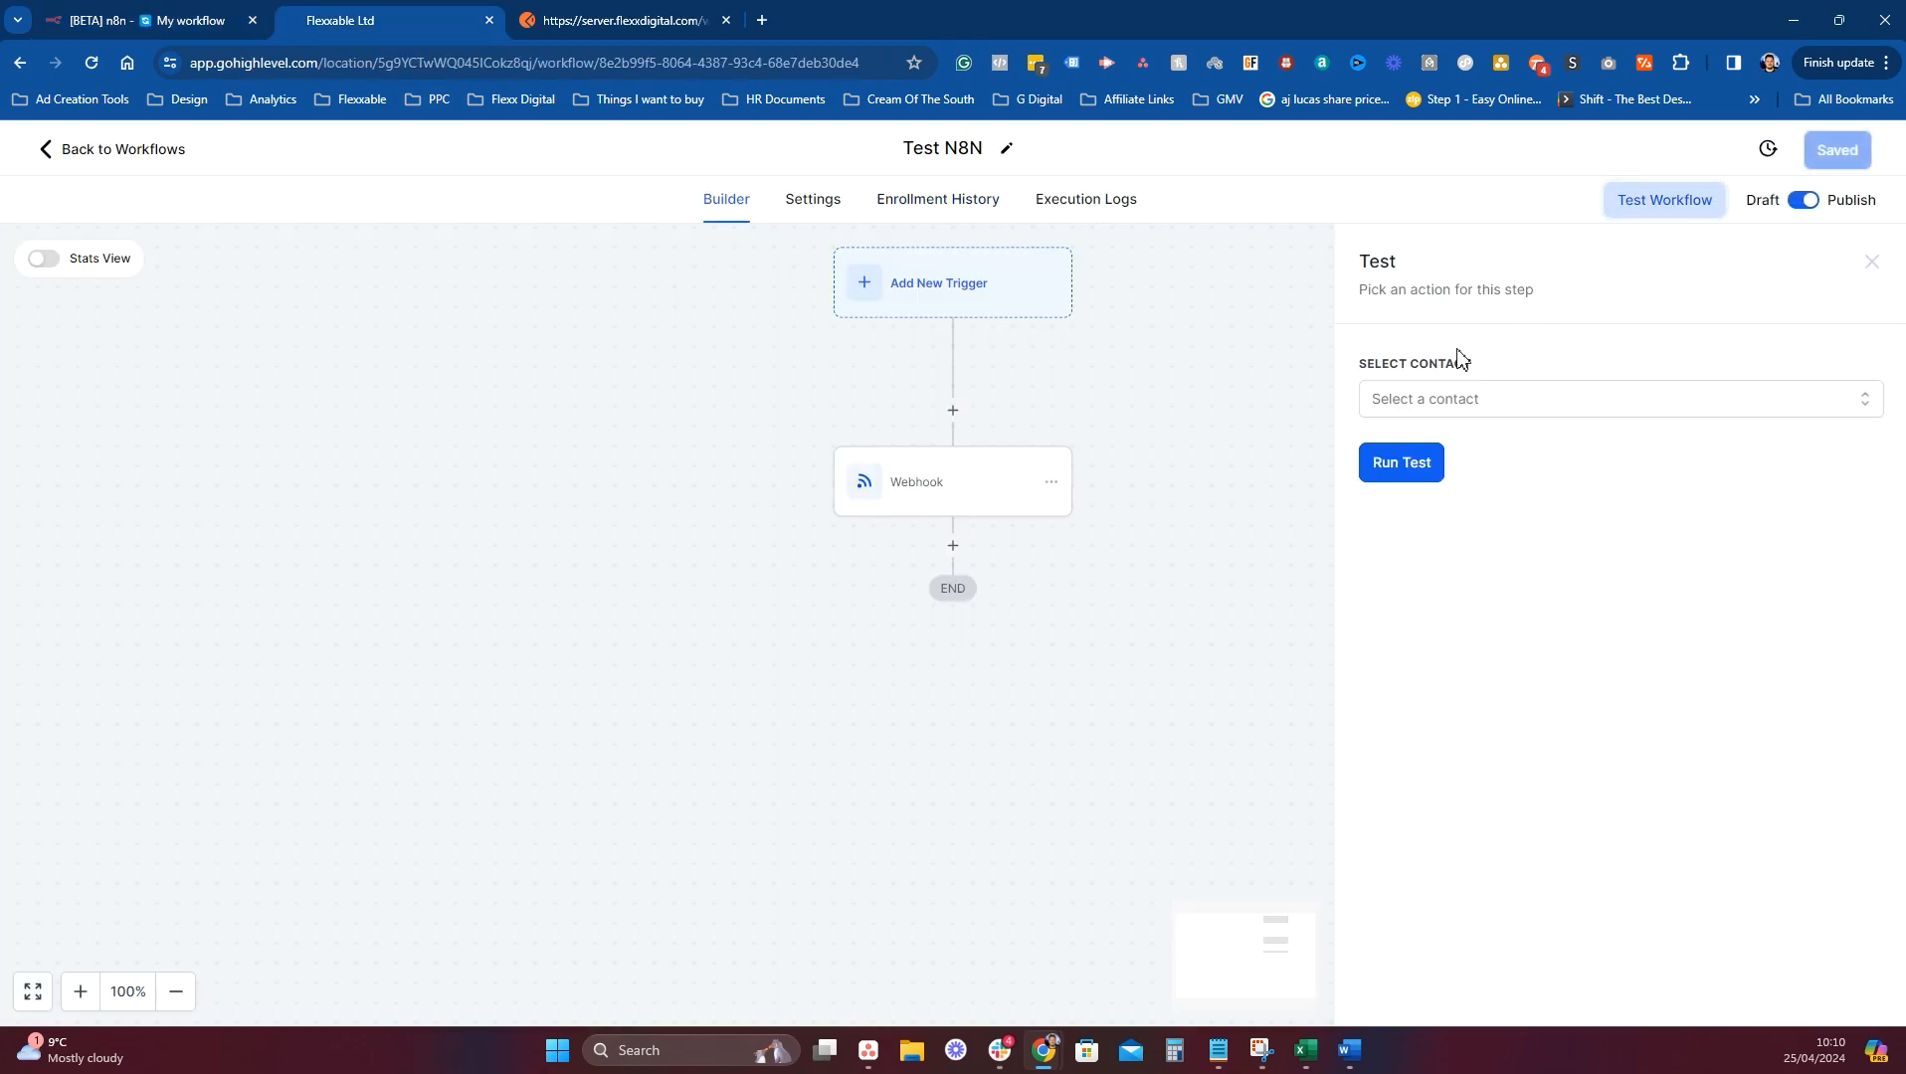
left_click(1447, 403)
left_click(1507, 615)
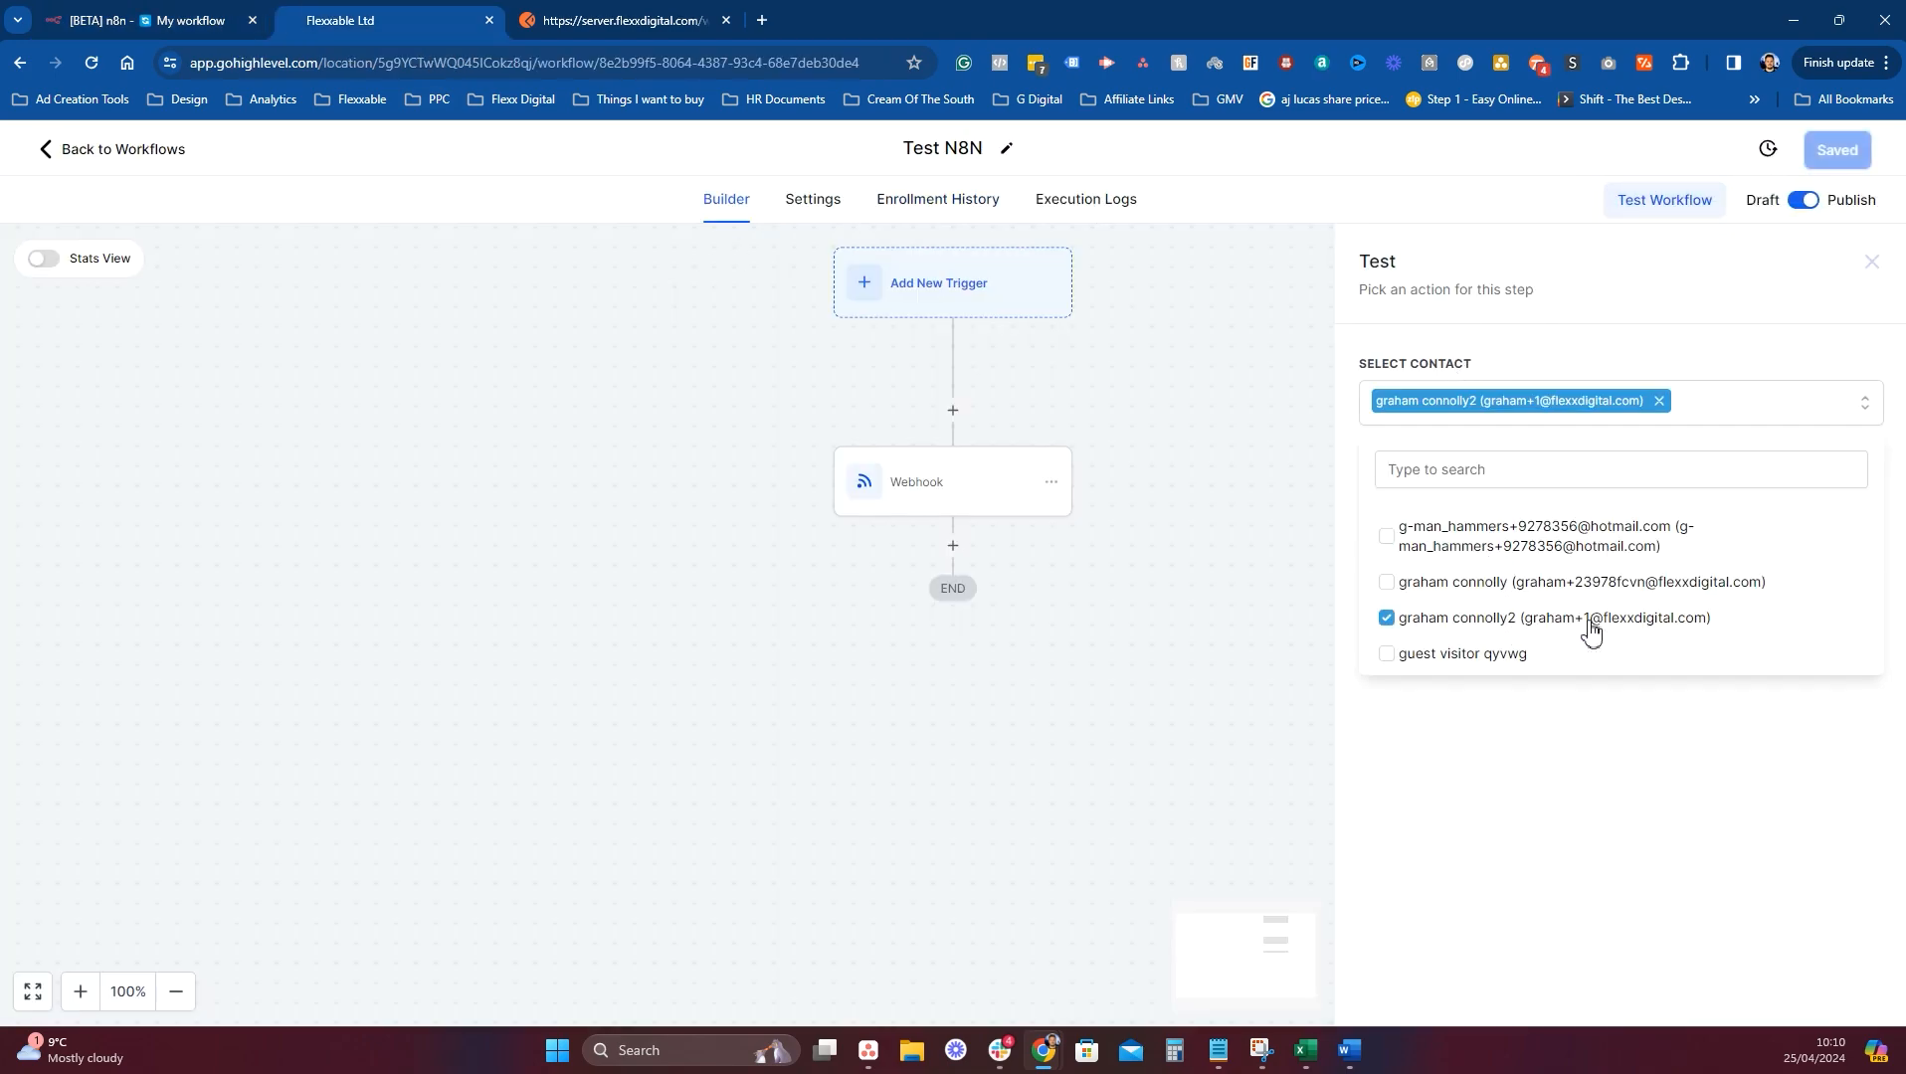
left_click(1370, 801)
left_click(1396, 473)
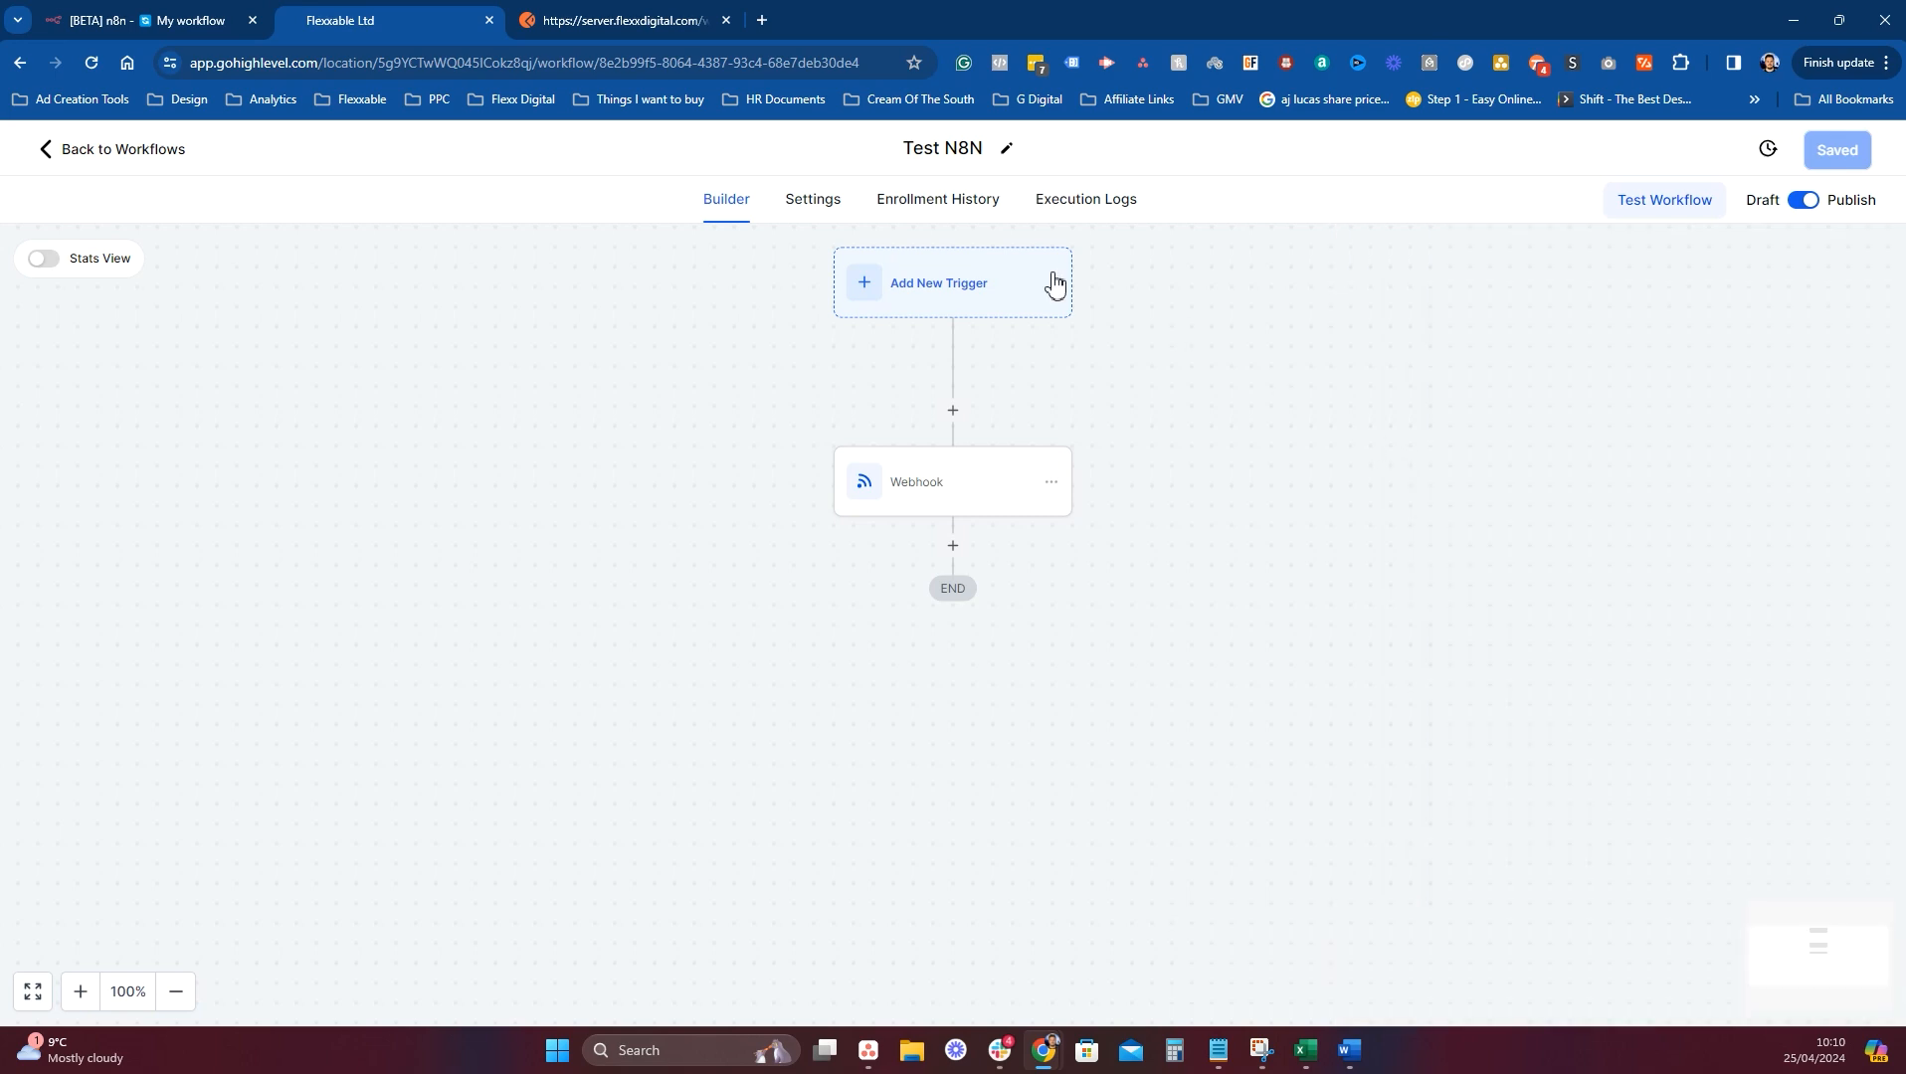
key("ctrl+shift+Tab")
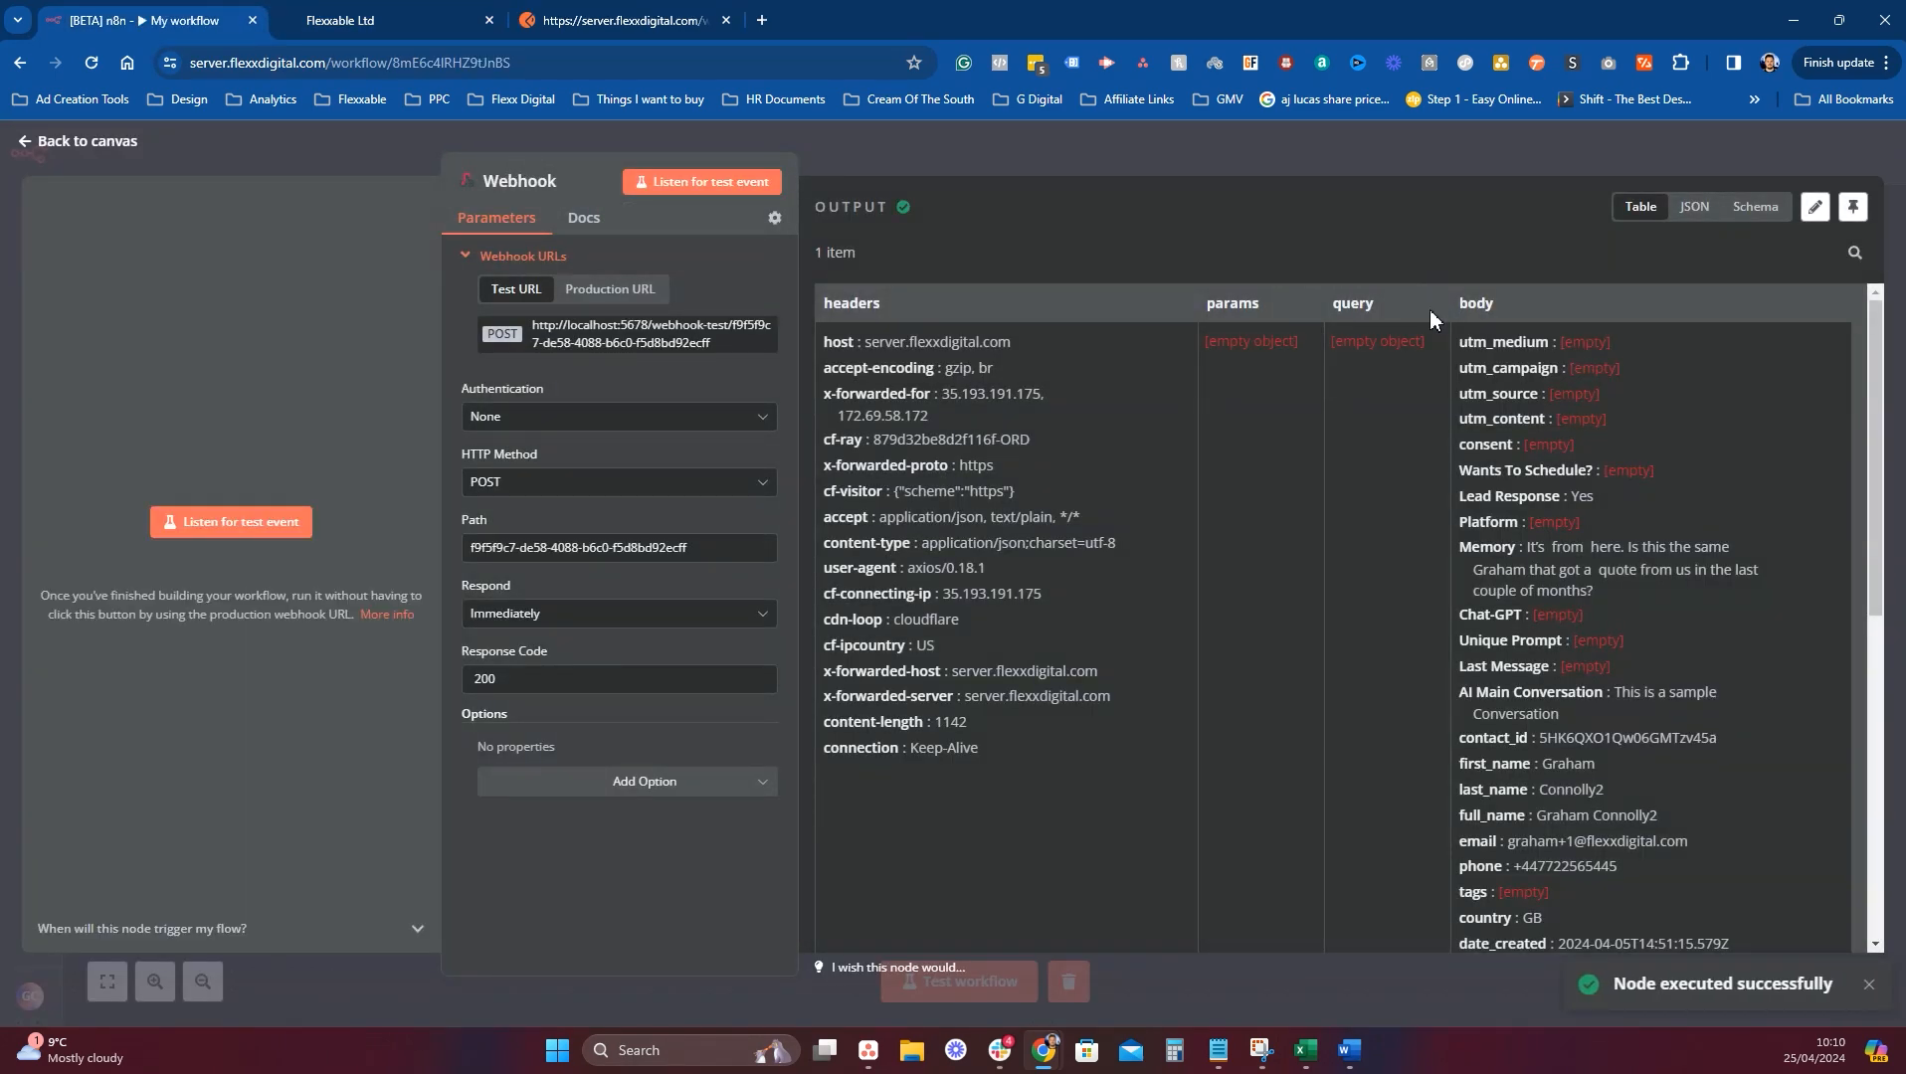
Add a HighLevel 'Create or update a contact' action after the Webhook node.
scroll(1642, 581, "down", 10)
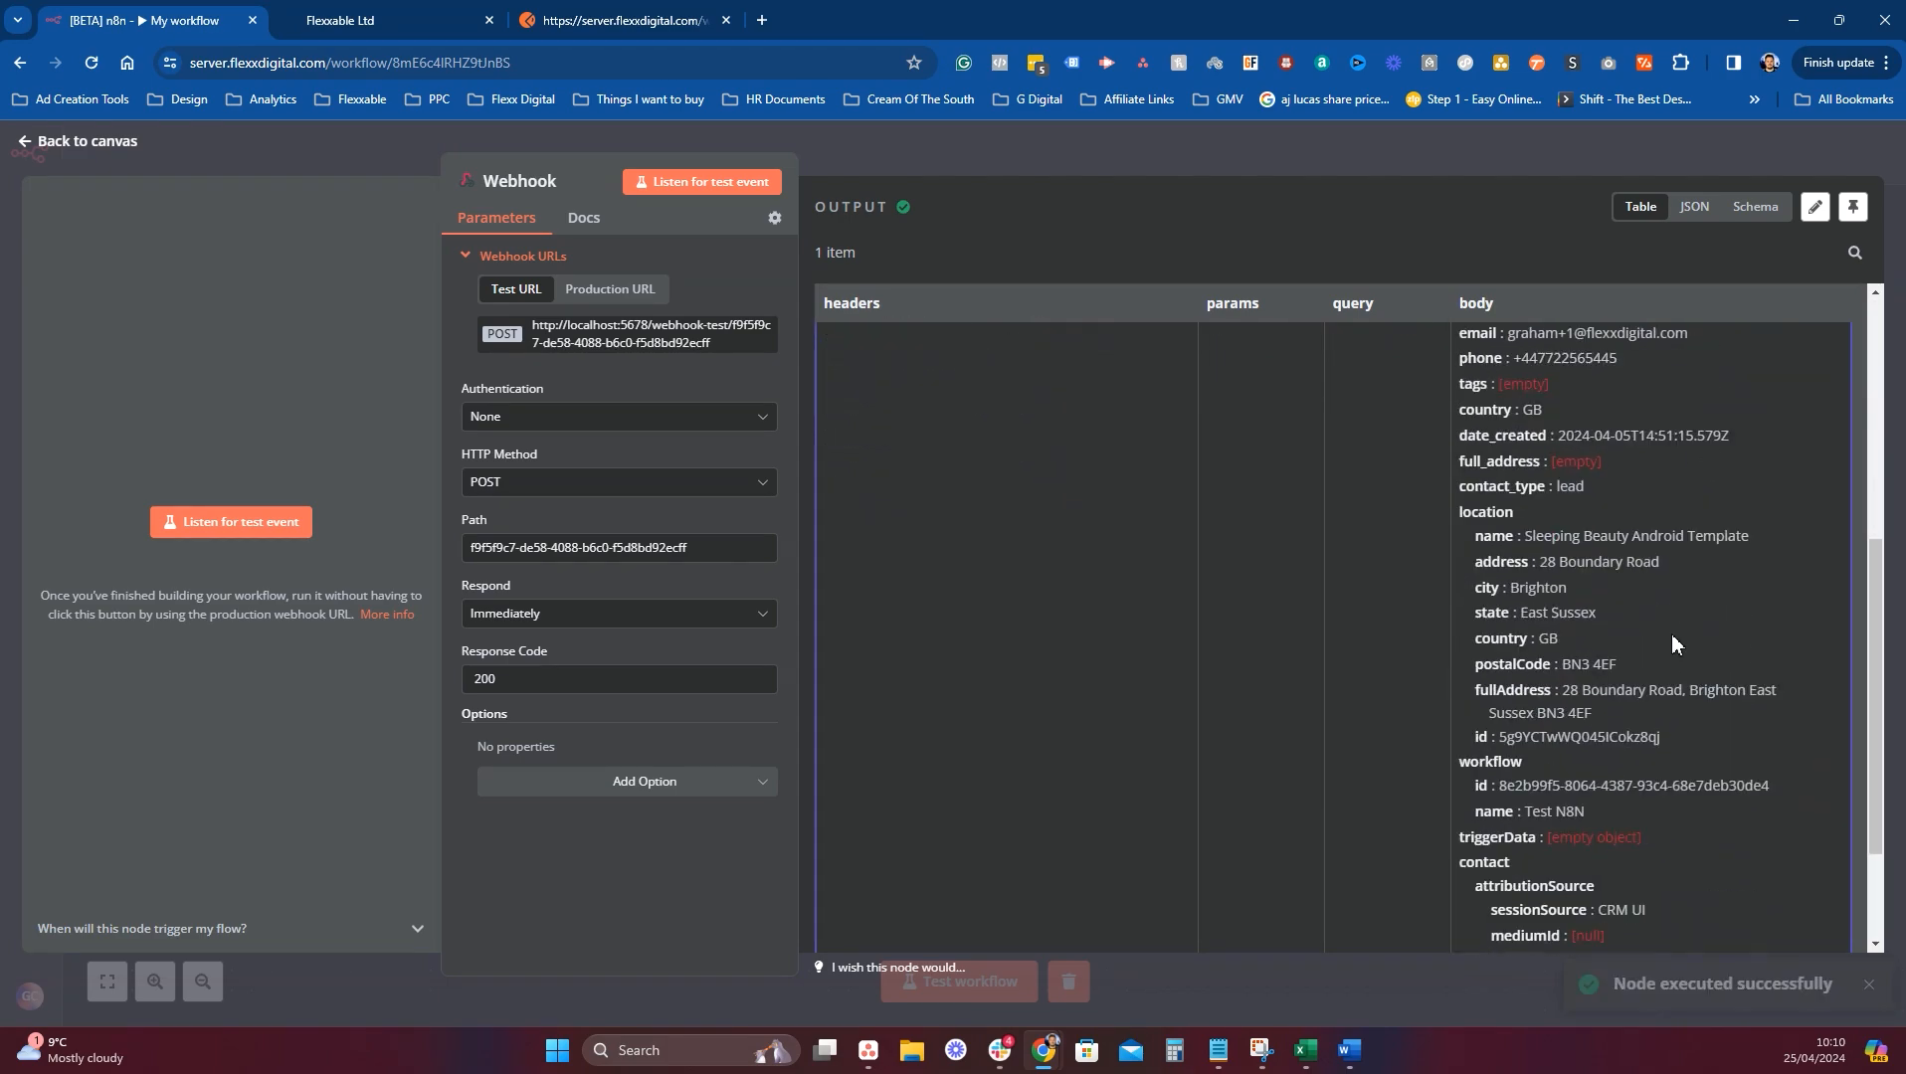
scroll(1680, 639, "up", 10)
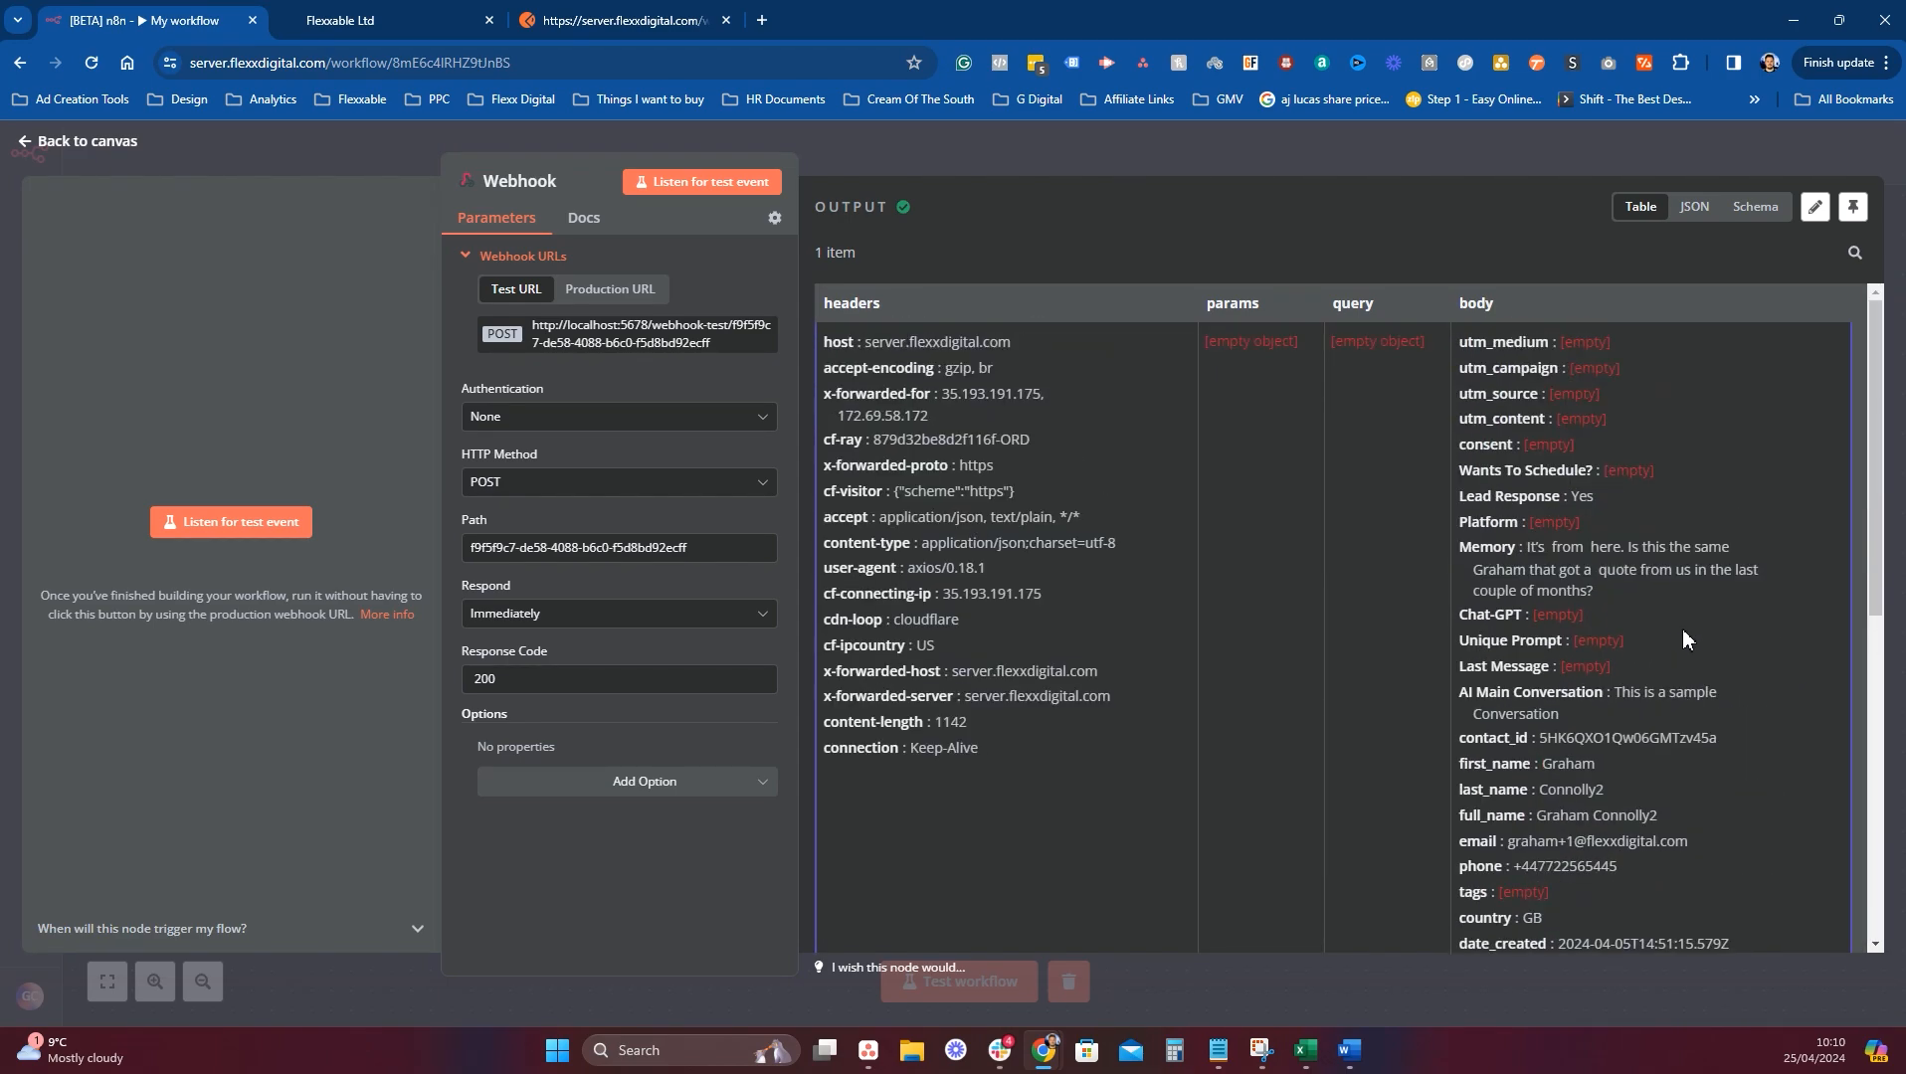
left_click(1035, 160)
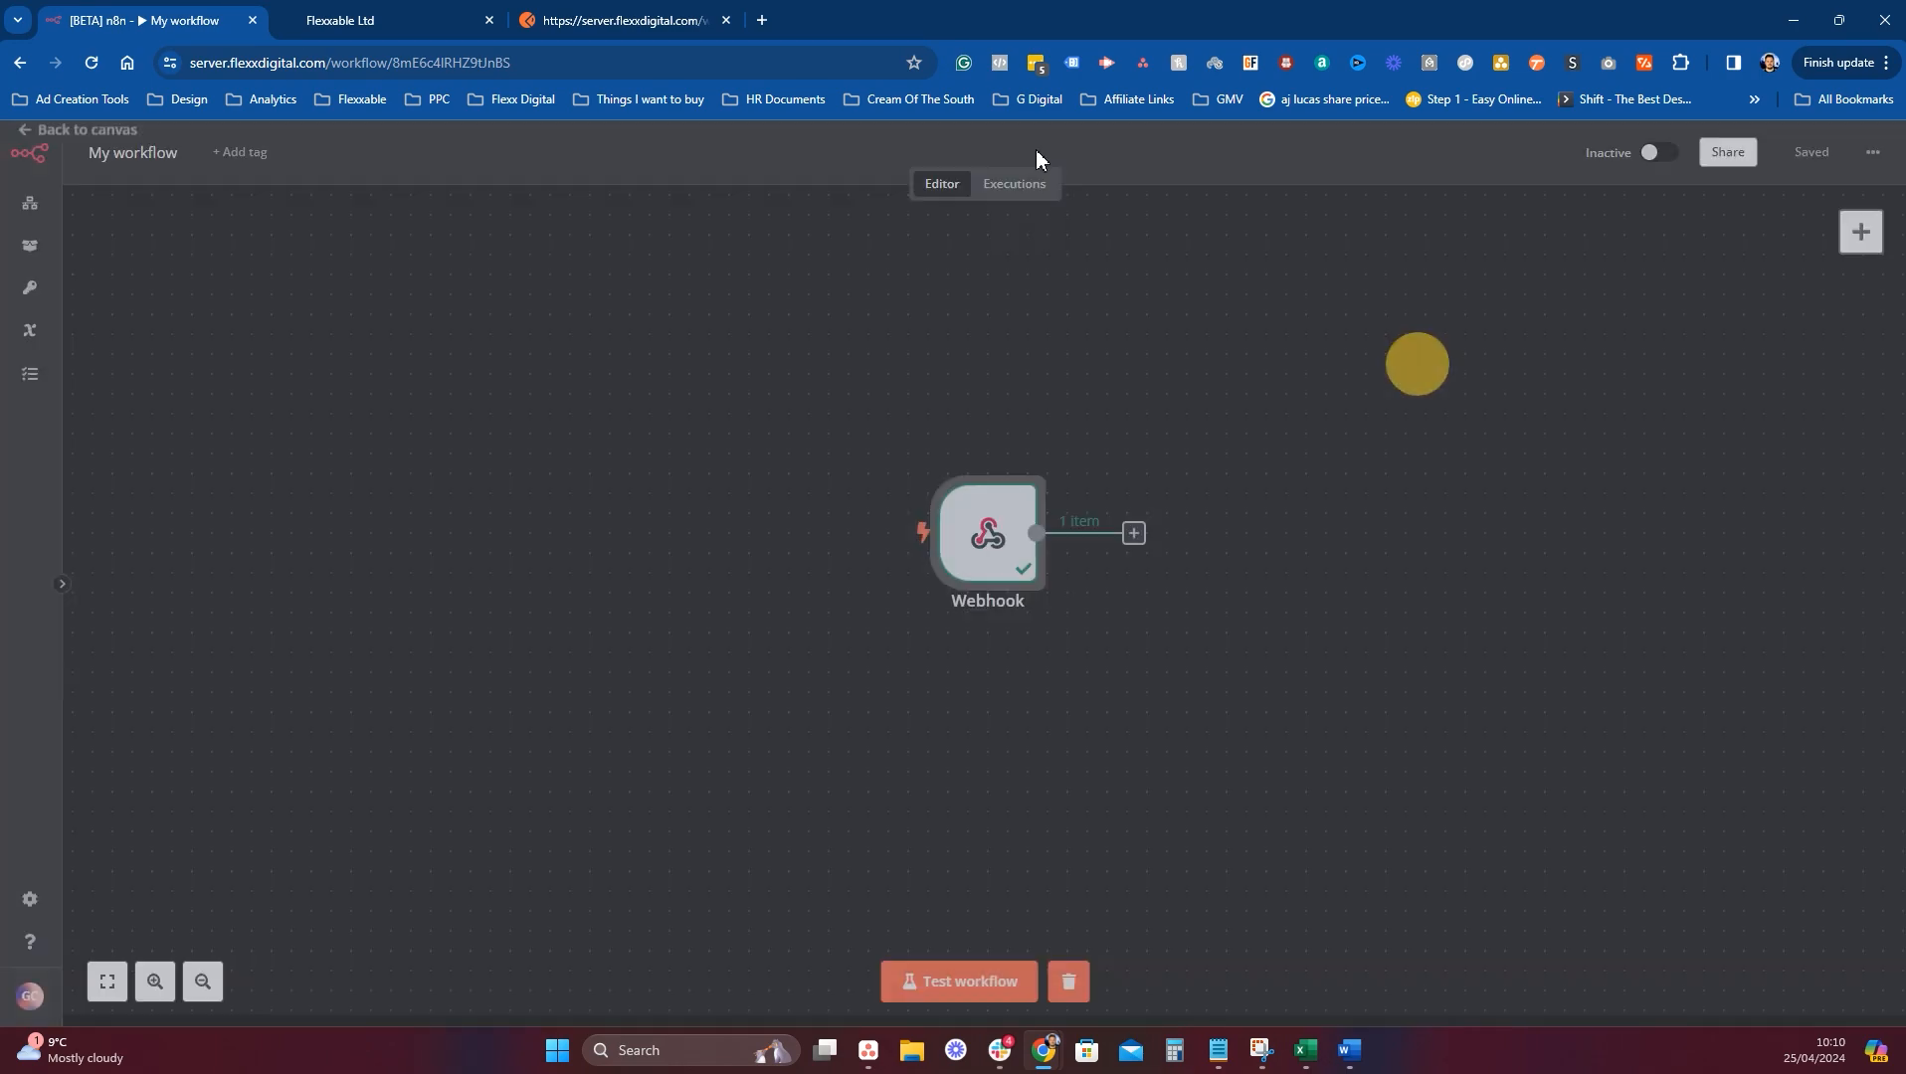
left_click(1134, 535)
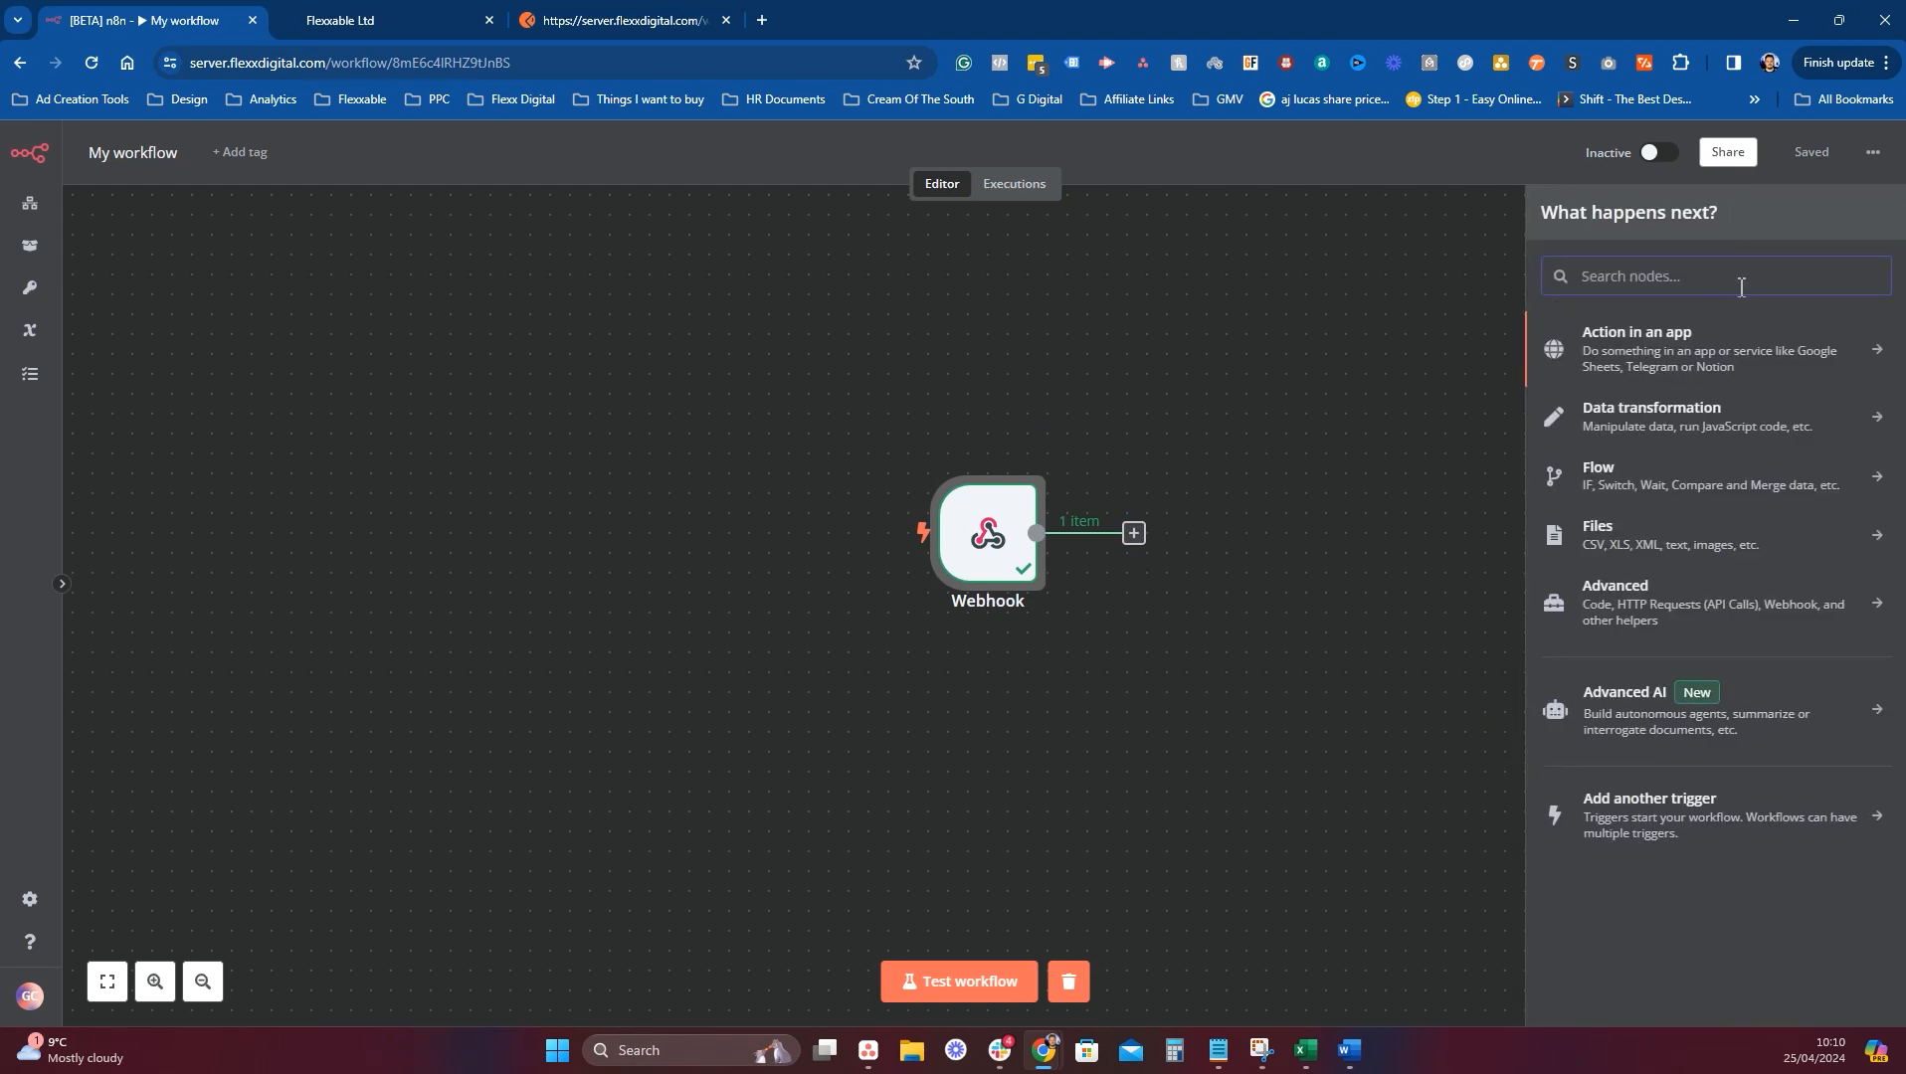
left_click(1671, 368)
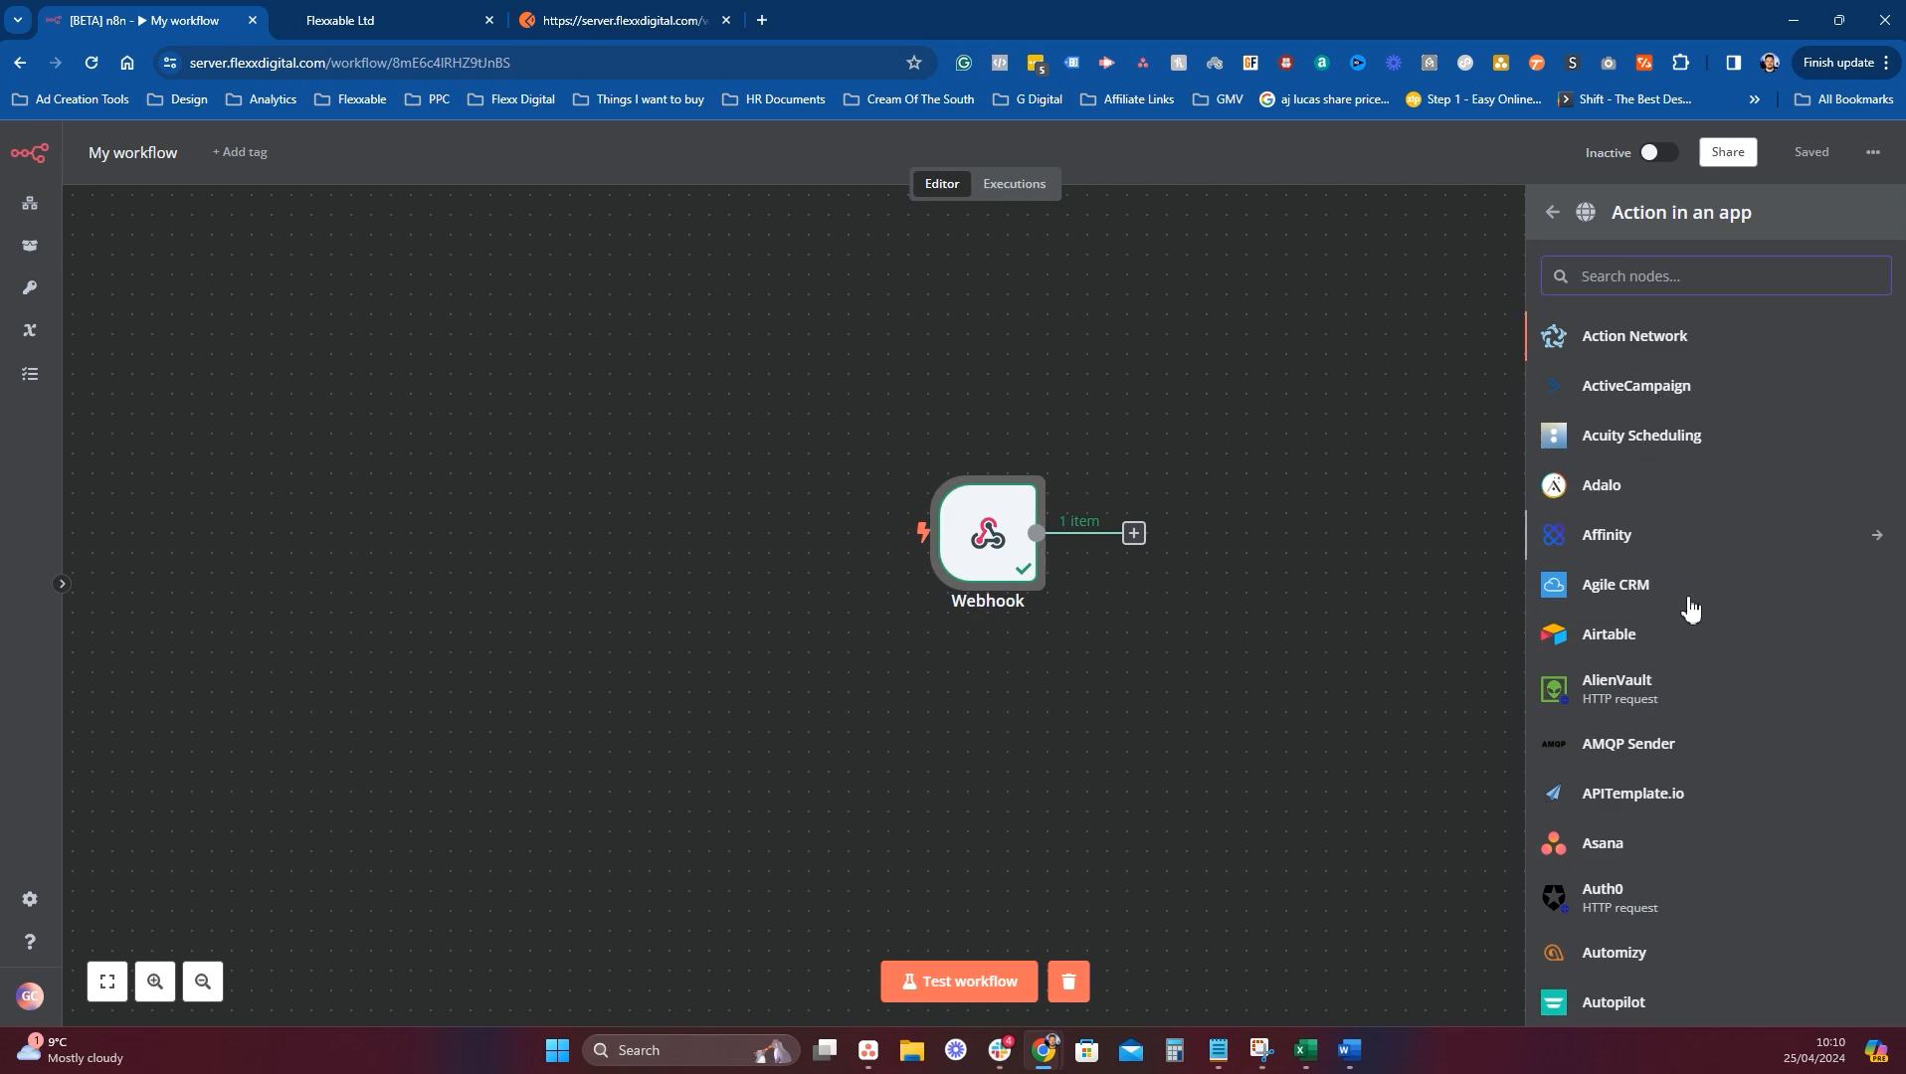
scroll(1629, 438, "down", 1)
scroll(1672, 442, "up", 1)
scroll(1659, 428, "down", 1)
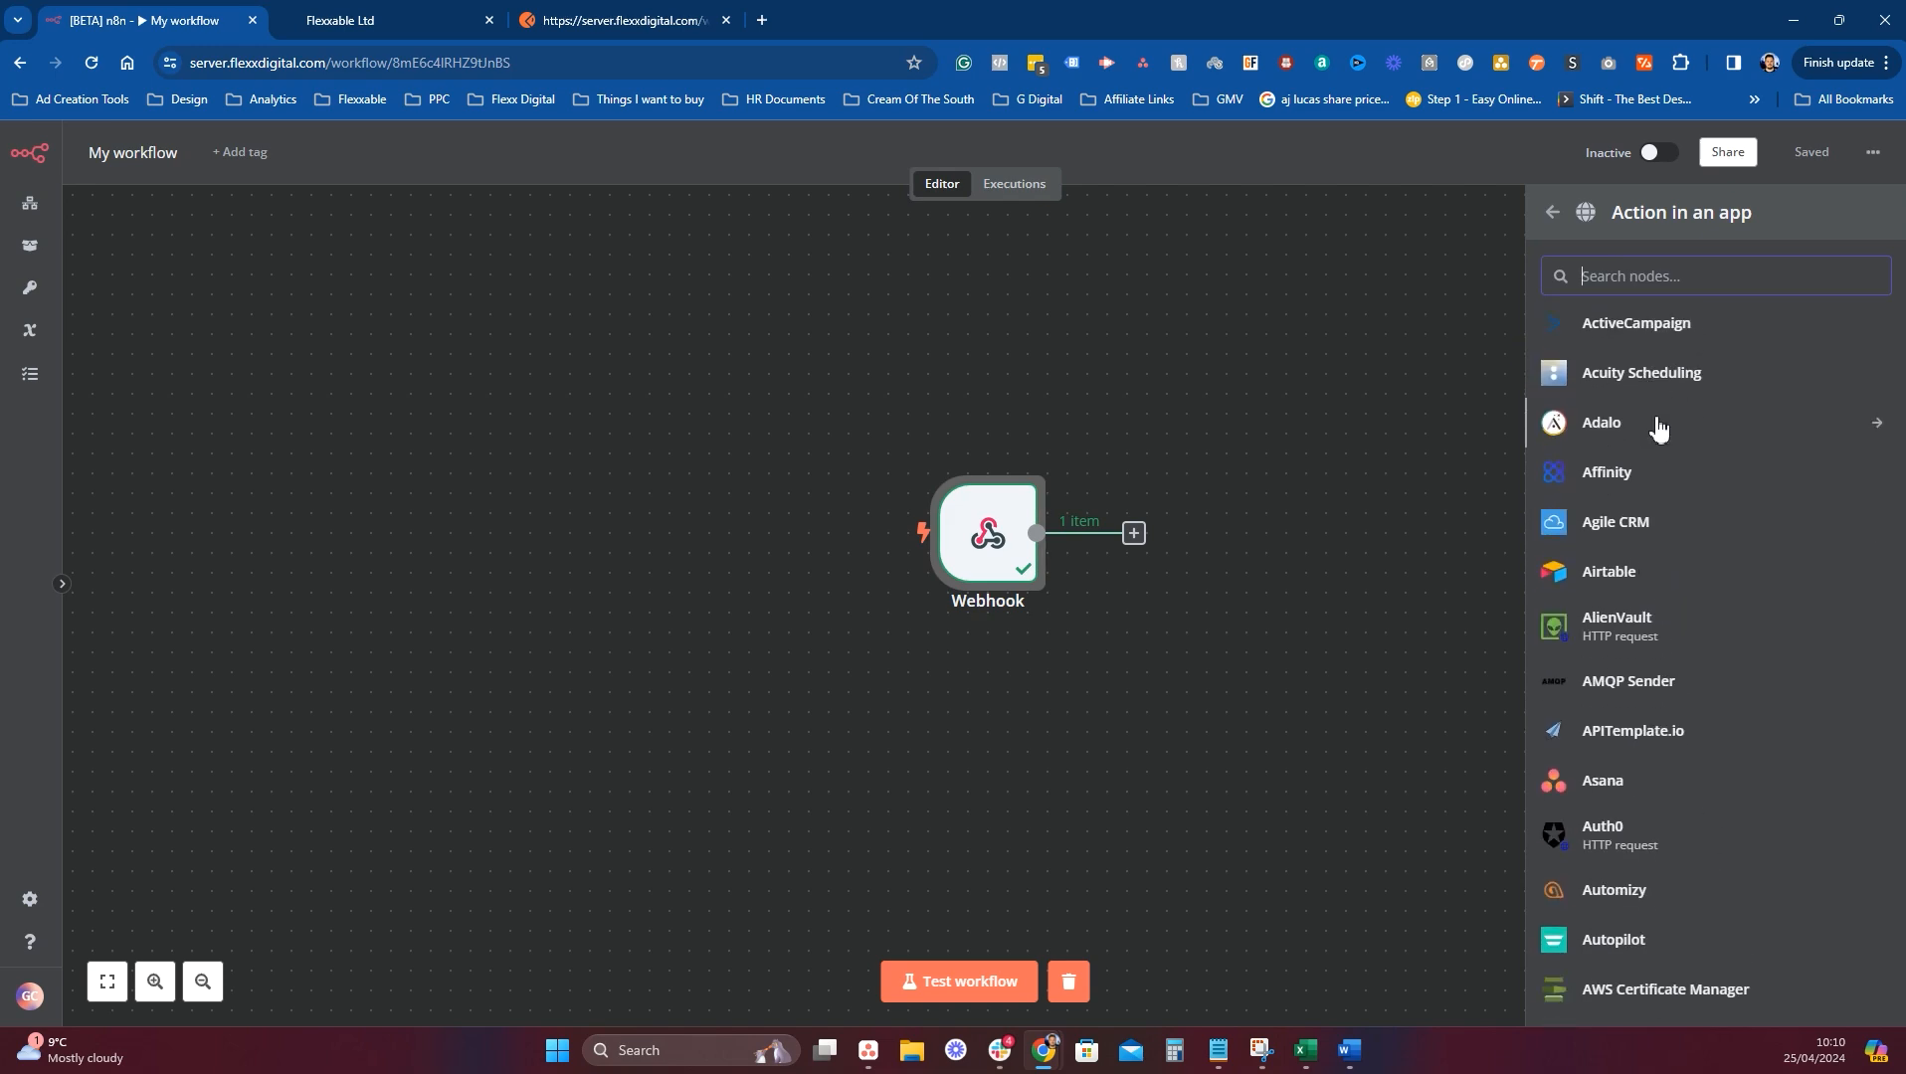
scroll(1656, 428, "down", 10)
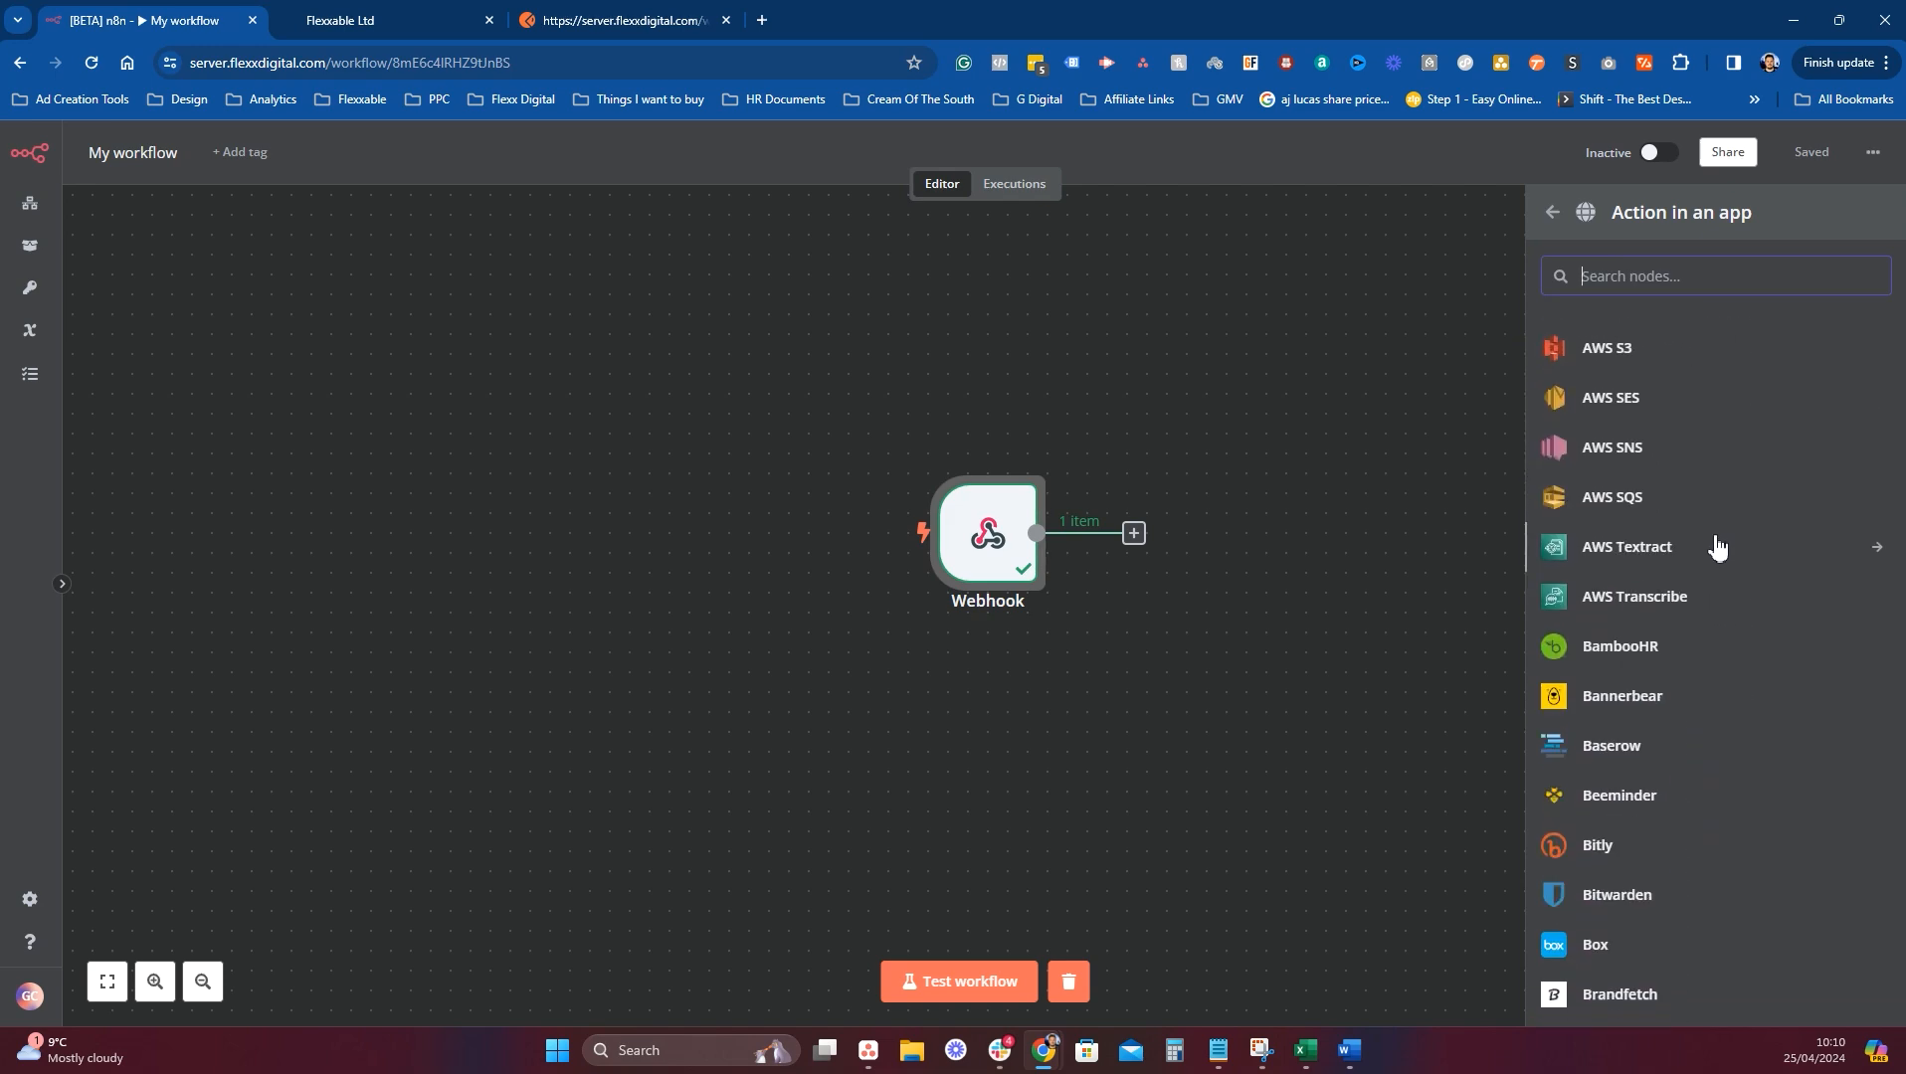
scroll(1716, 545, "down", 12)
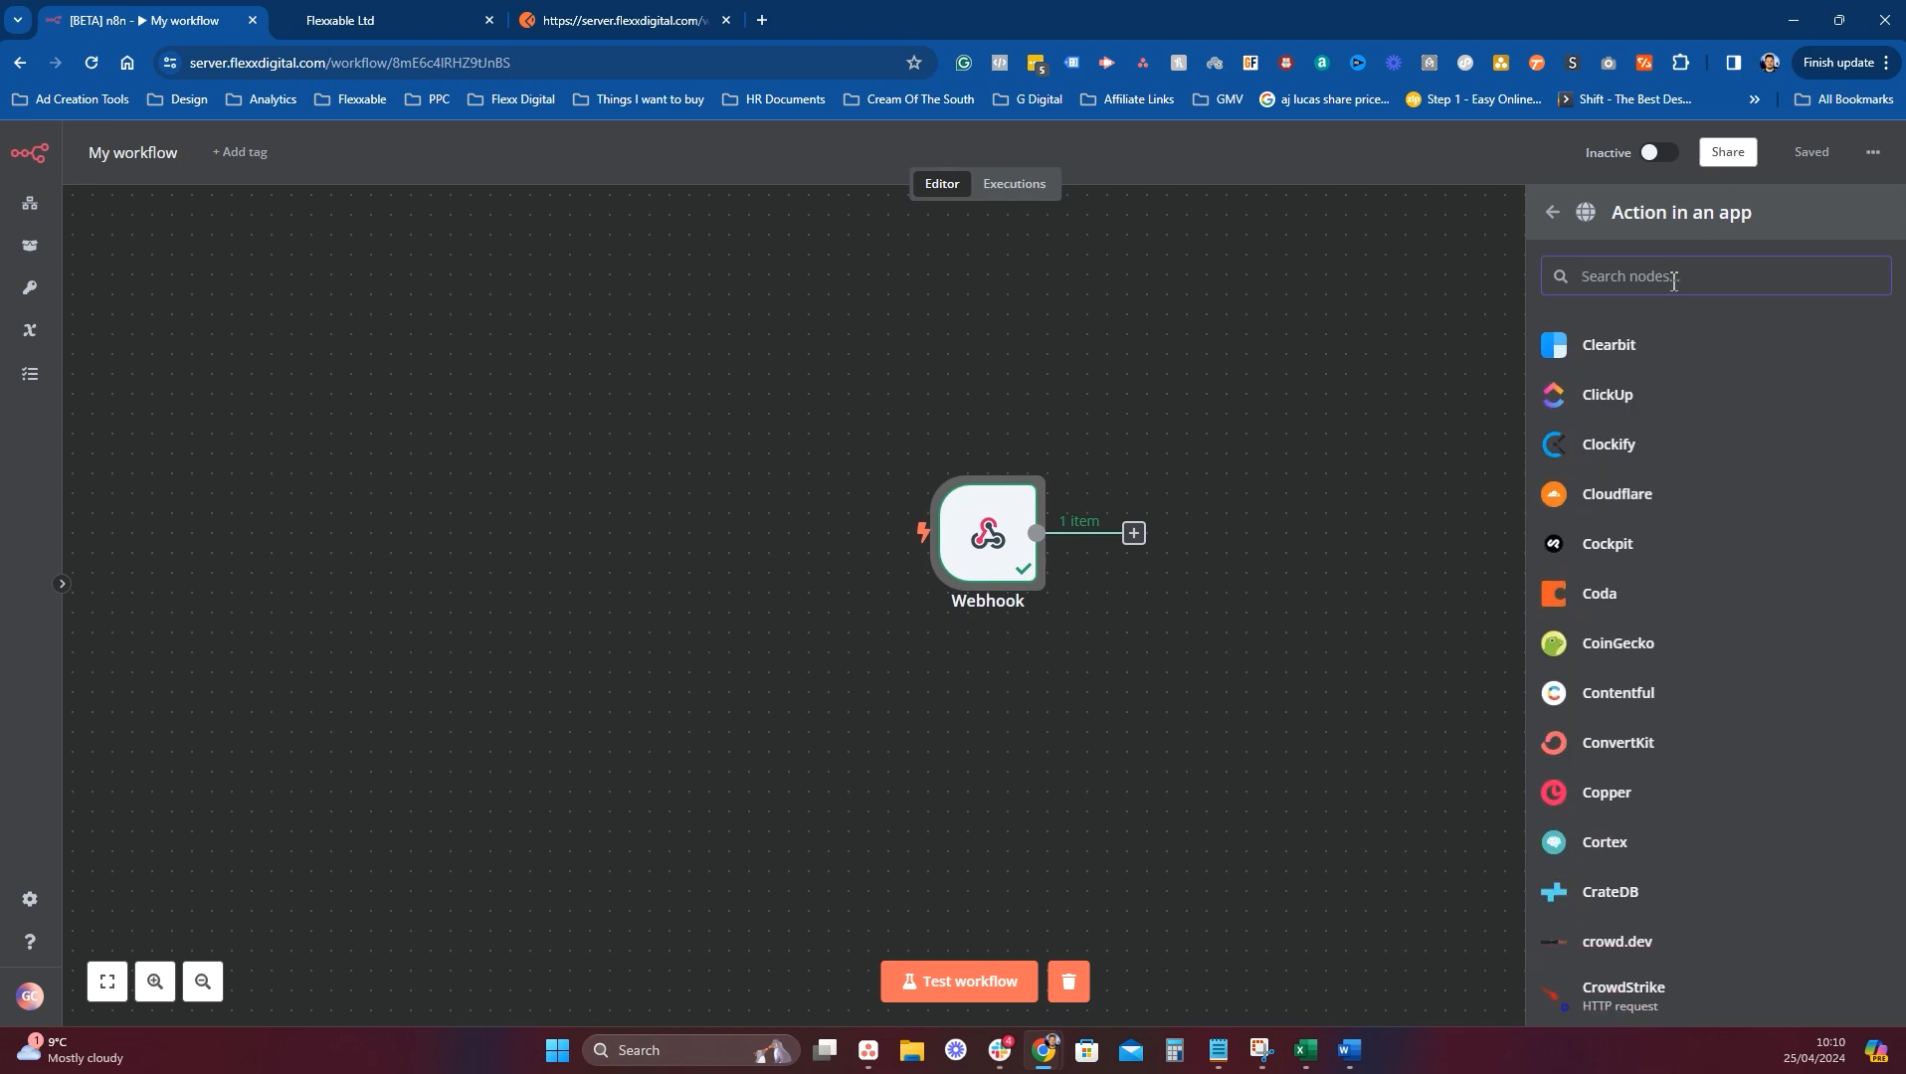
type("highl")
left_click(1651, 339)
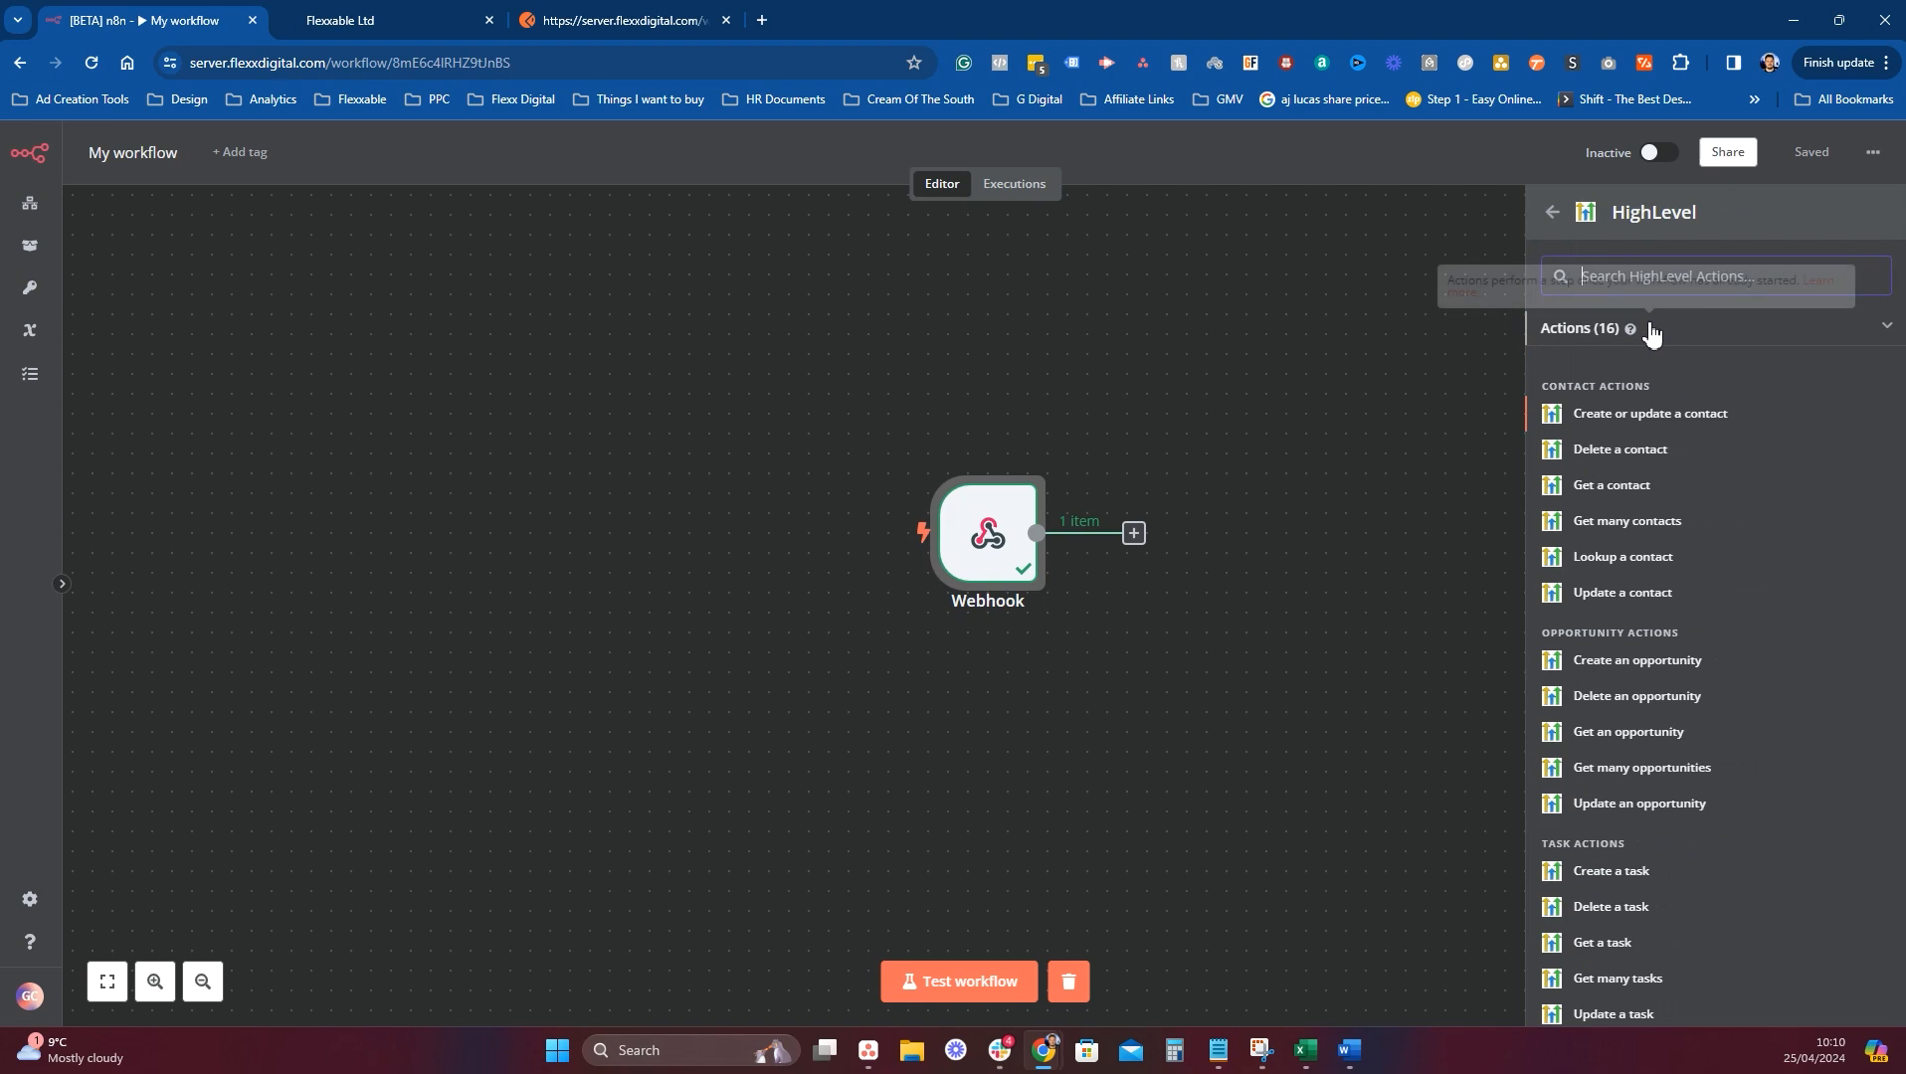
left_click(1627, 418)
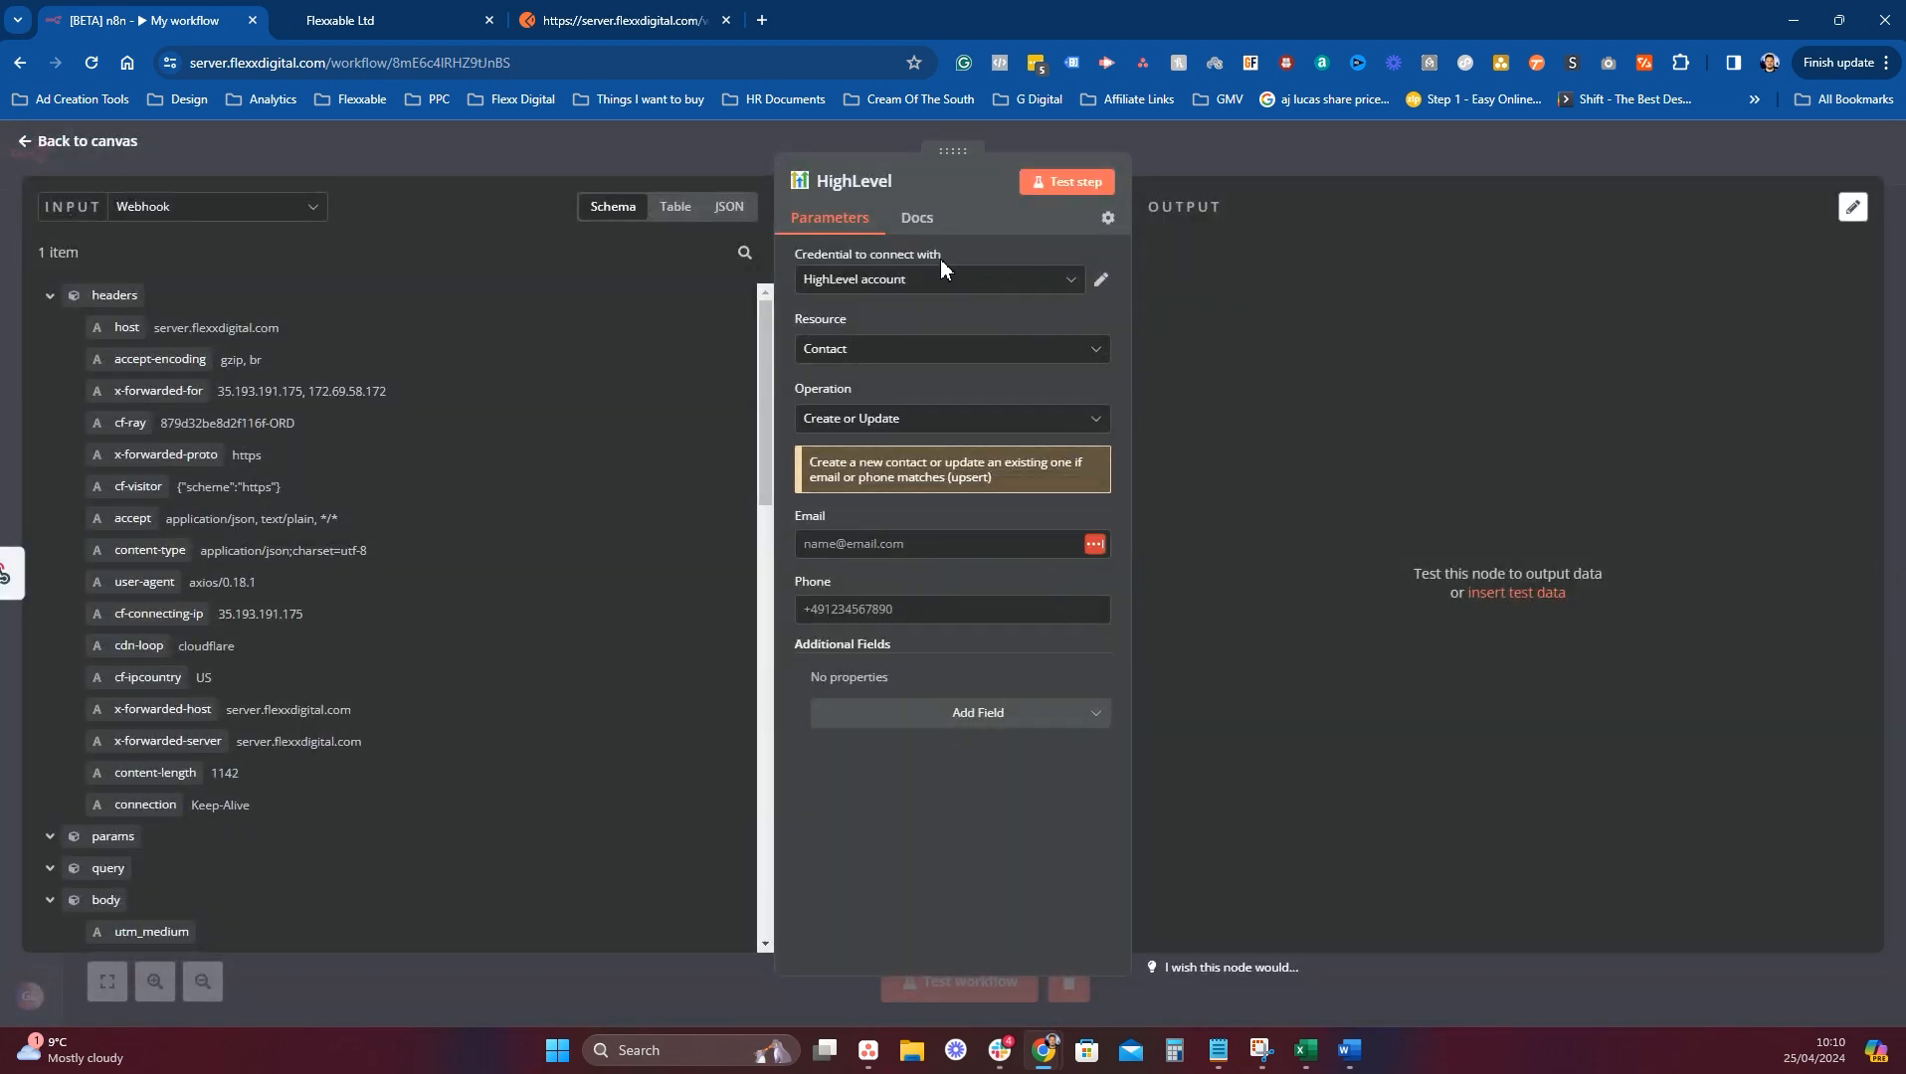
Start creating a new HighLevel credential for the contact step.
left_click(1014, 291)
left_click(929, 387)
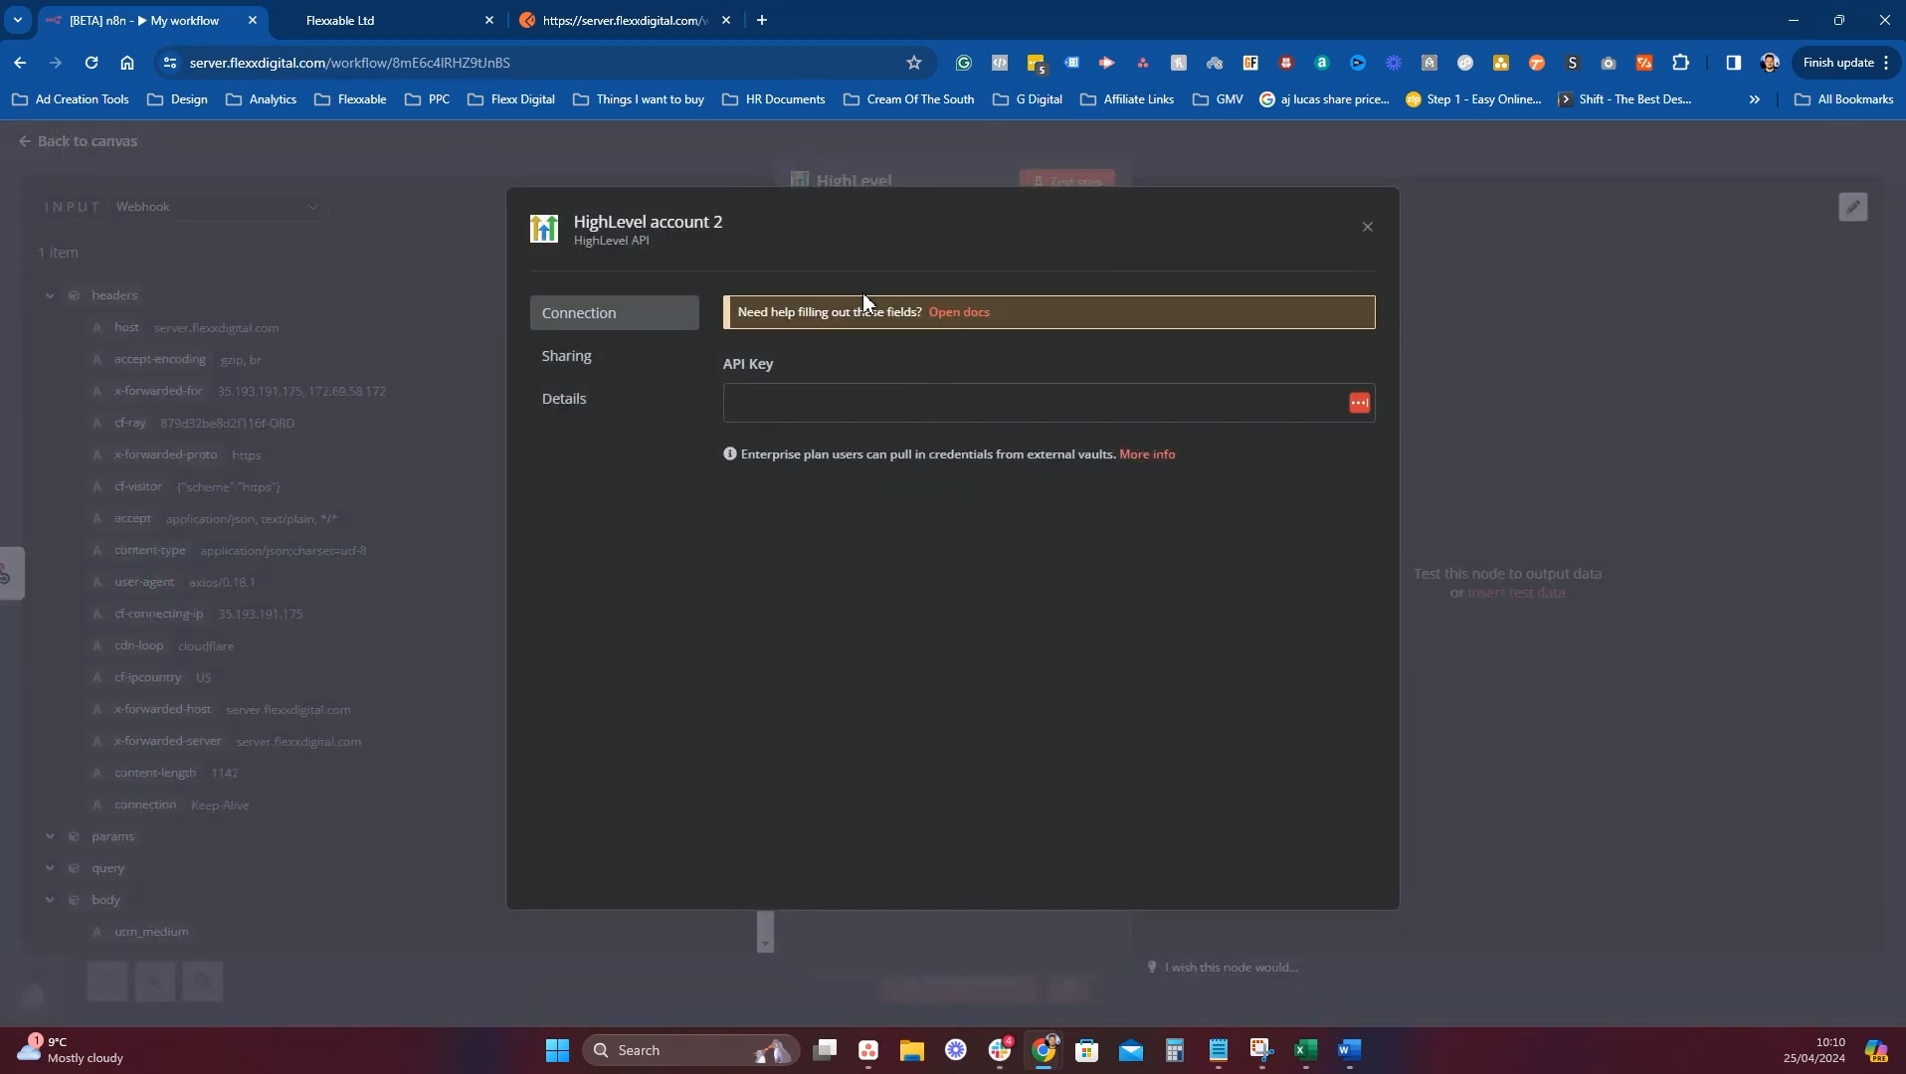
left_click(409, 18)
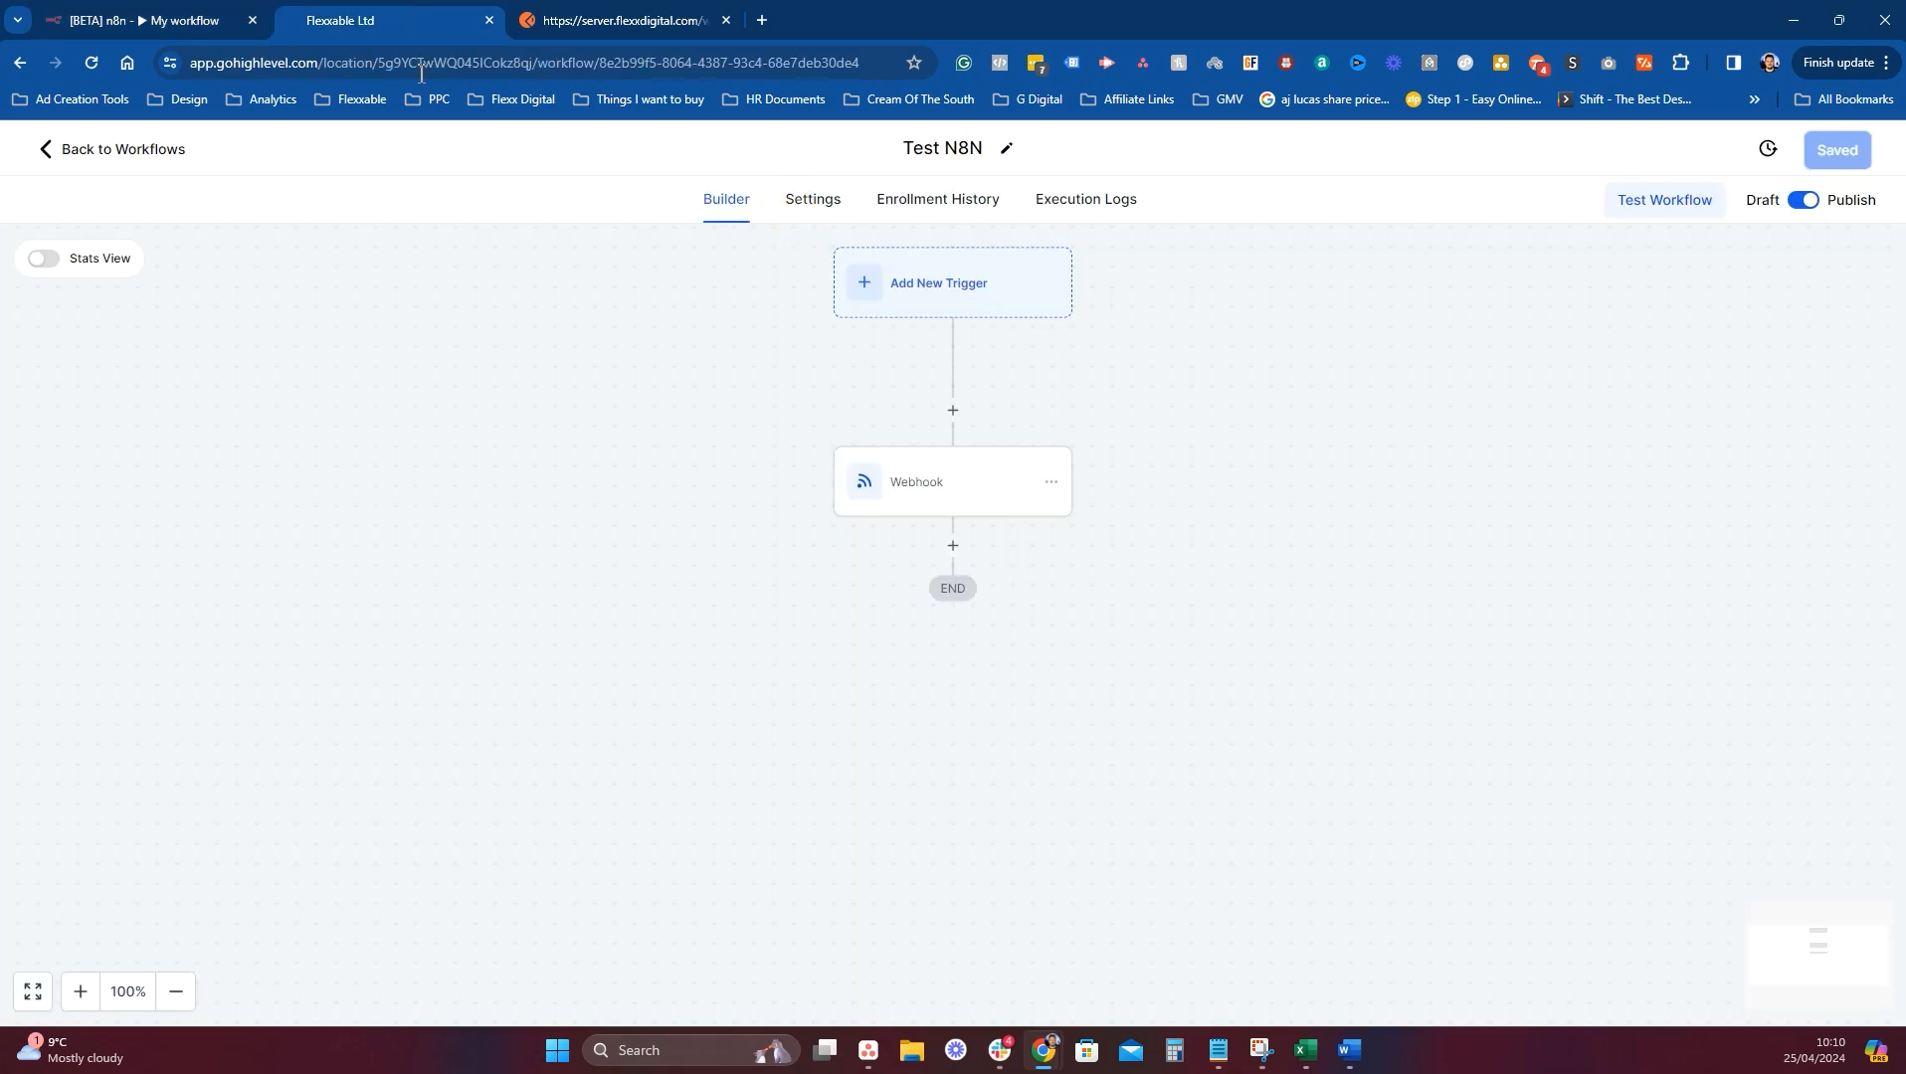
Copy the location API key from Business Profile settings and focus n8n's API Key field.
left_click(175, 155)
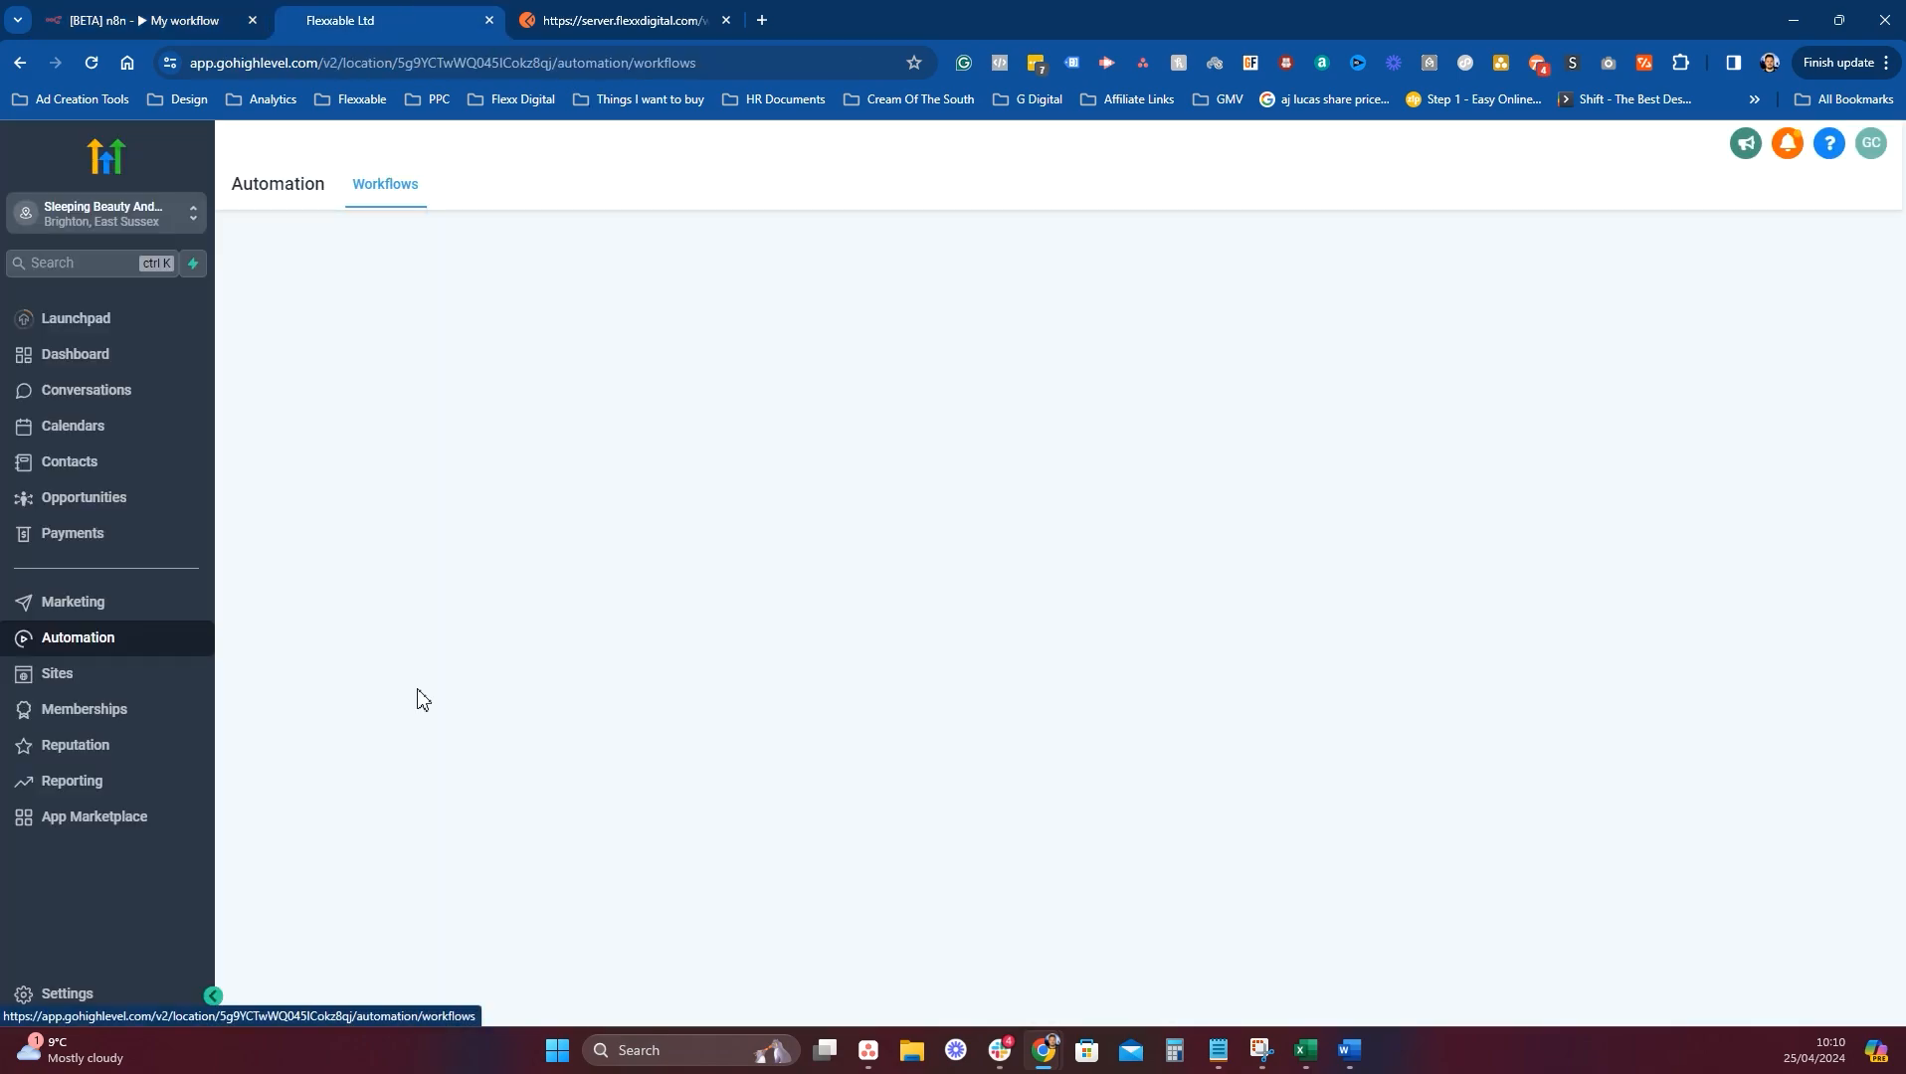
left_click(110, 995)
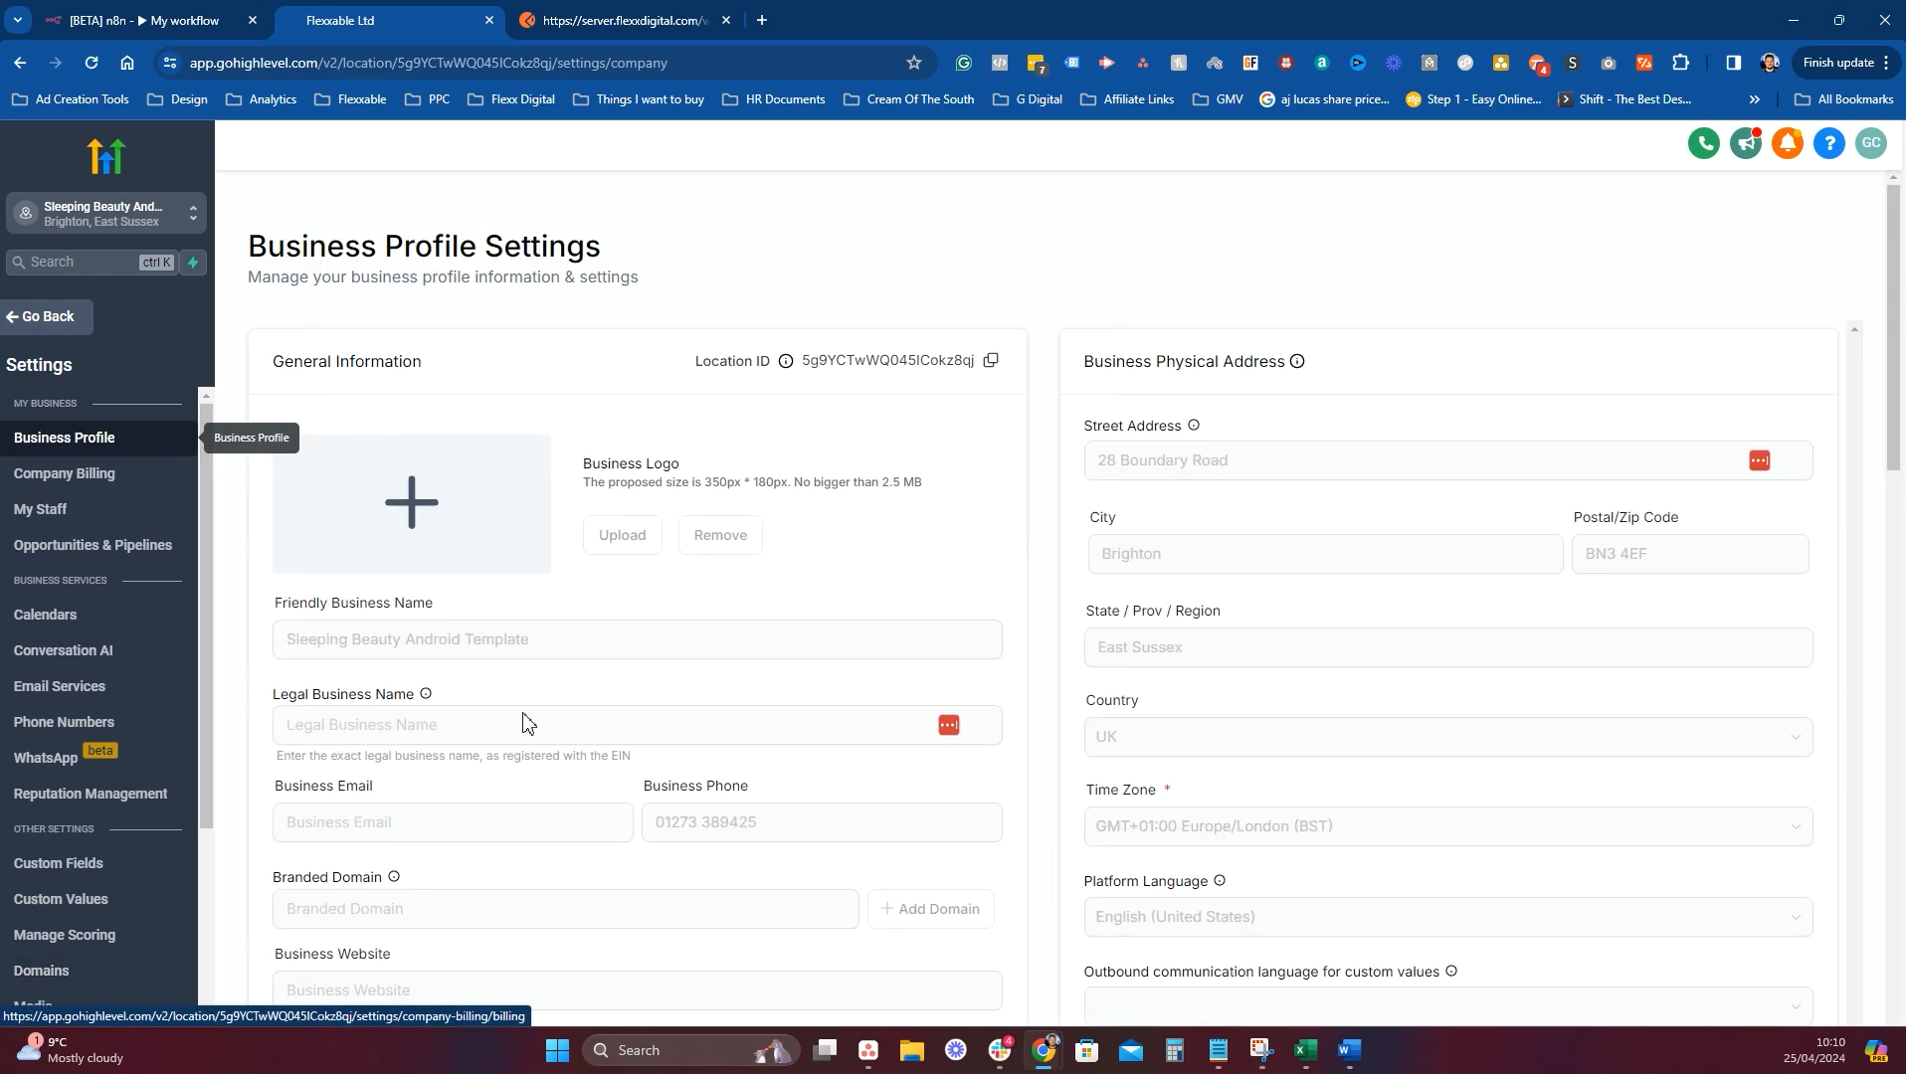
scroll(557, 746, "down", 2)
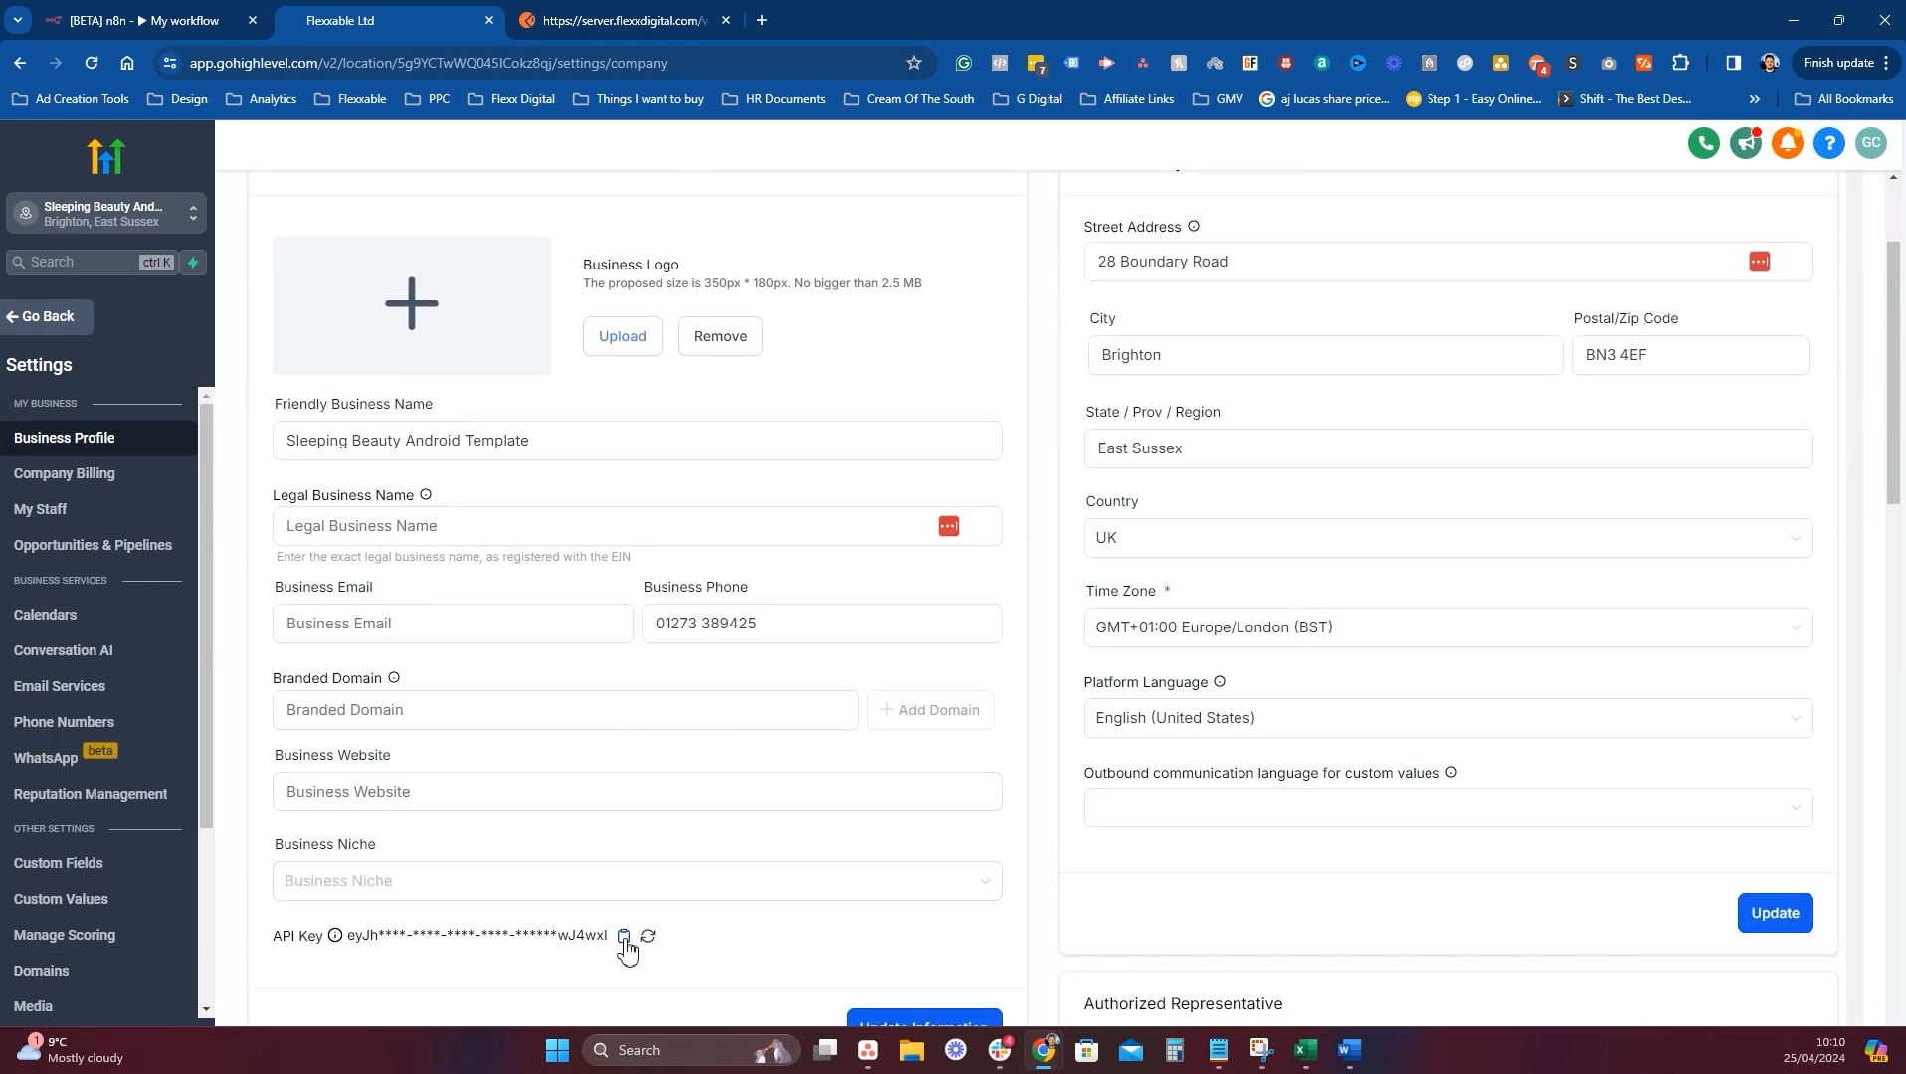
left_click(624, 936)
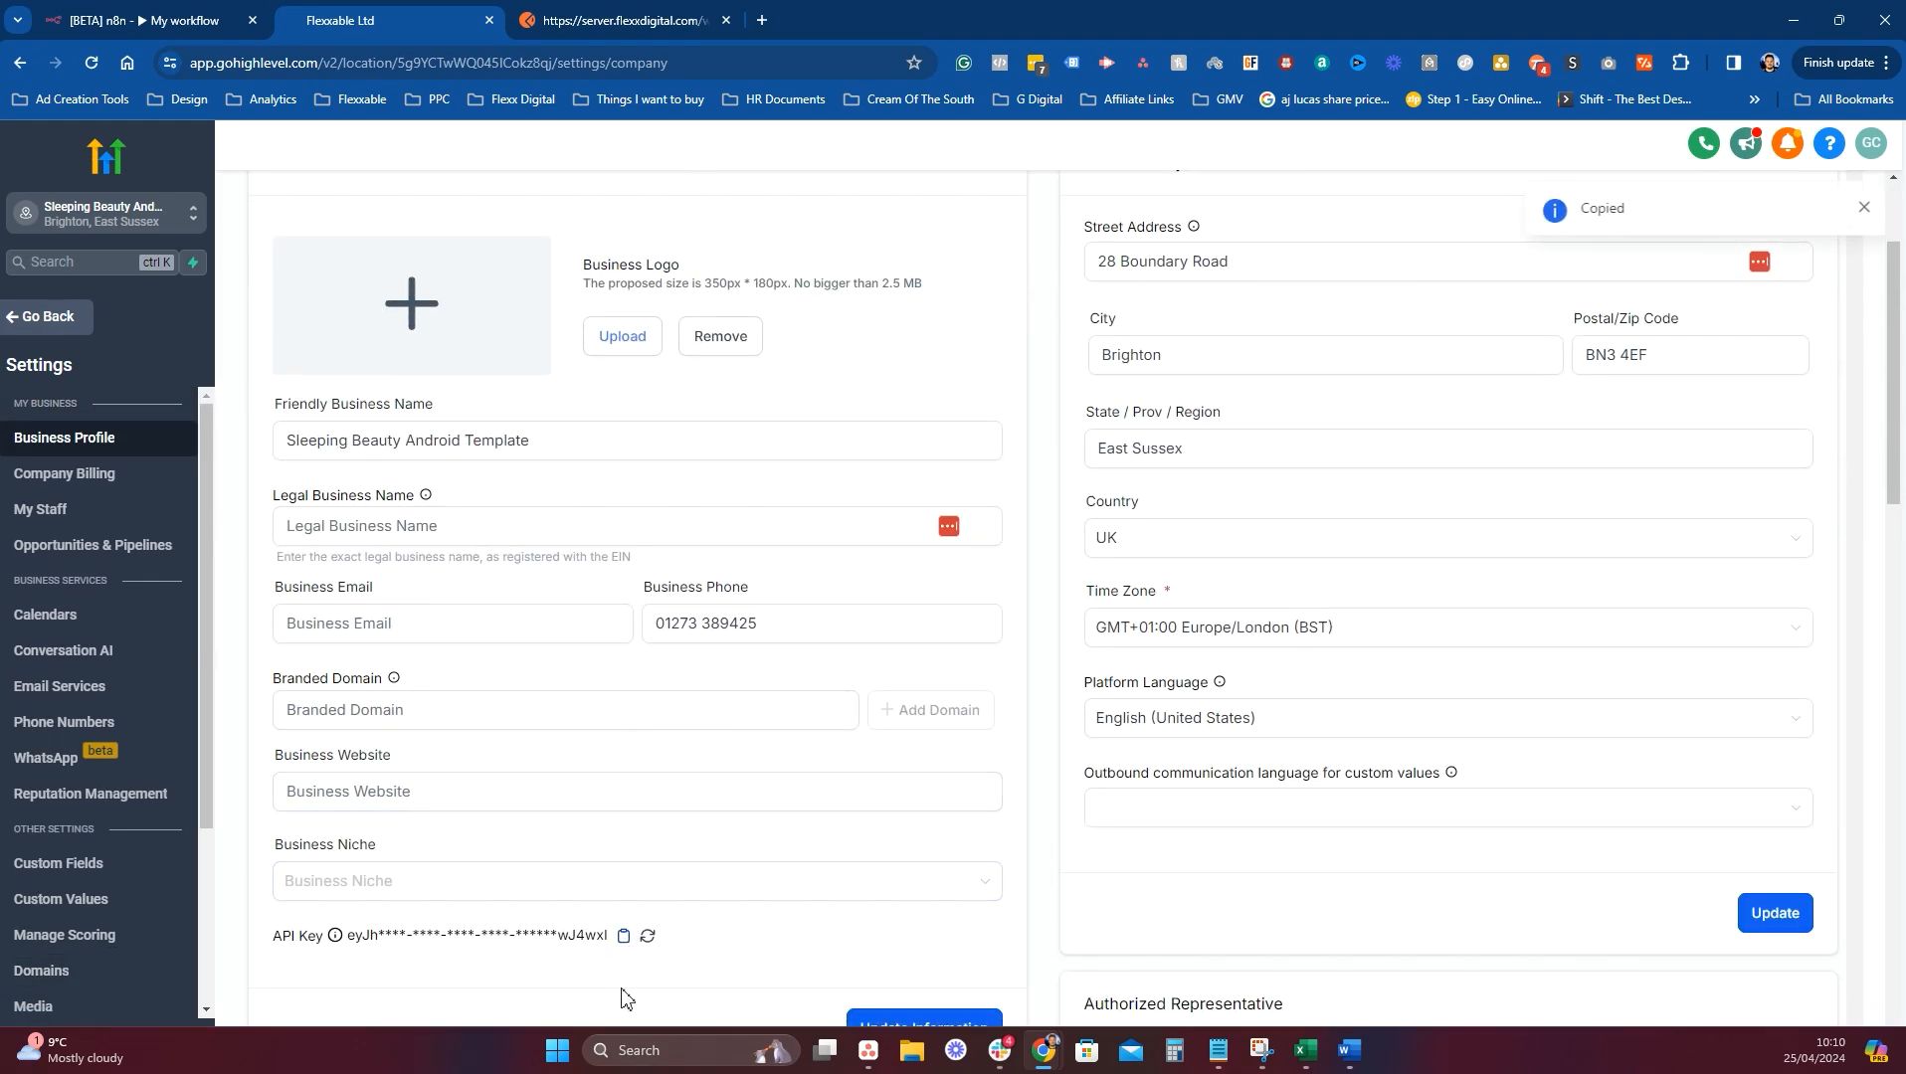
left_click(83, 10)
left_click(905, 396)
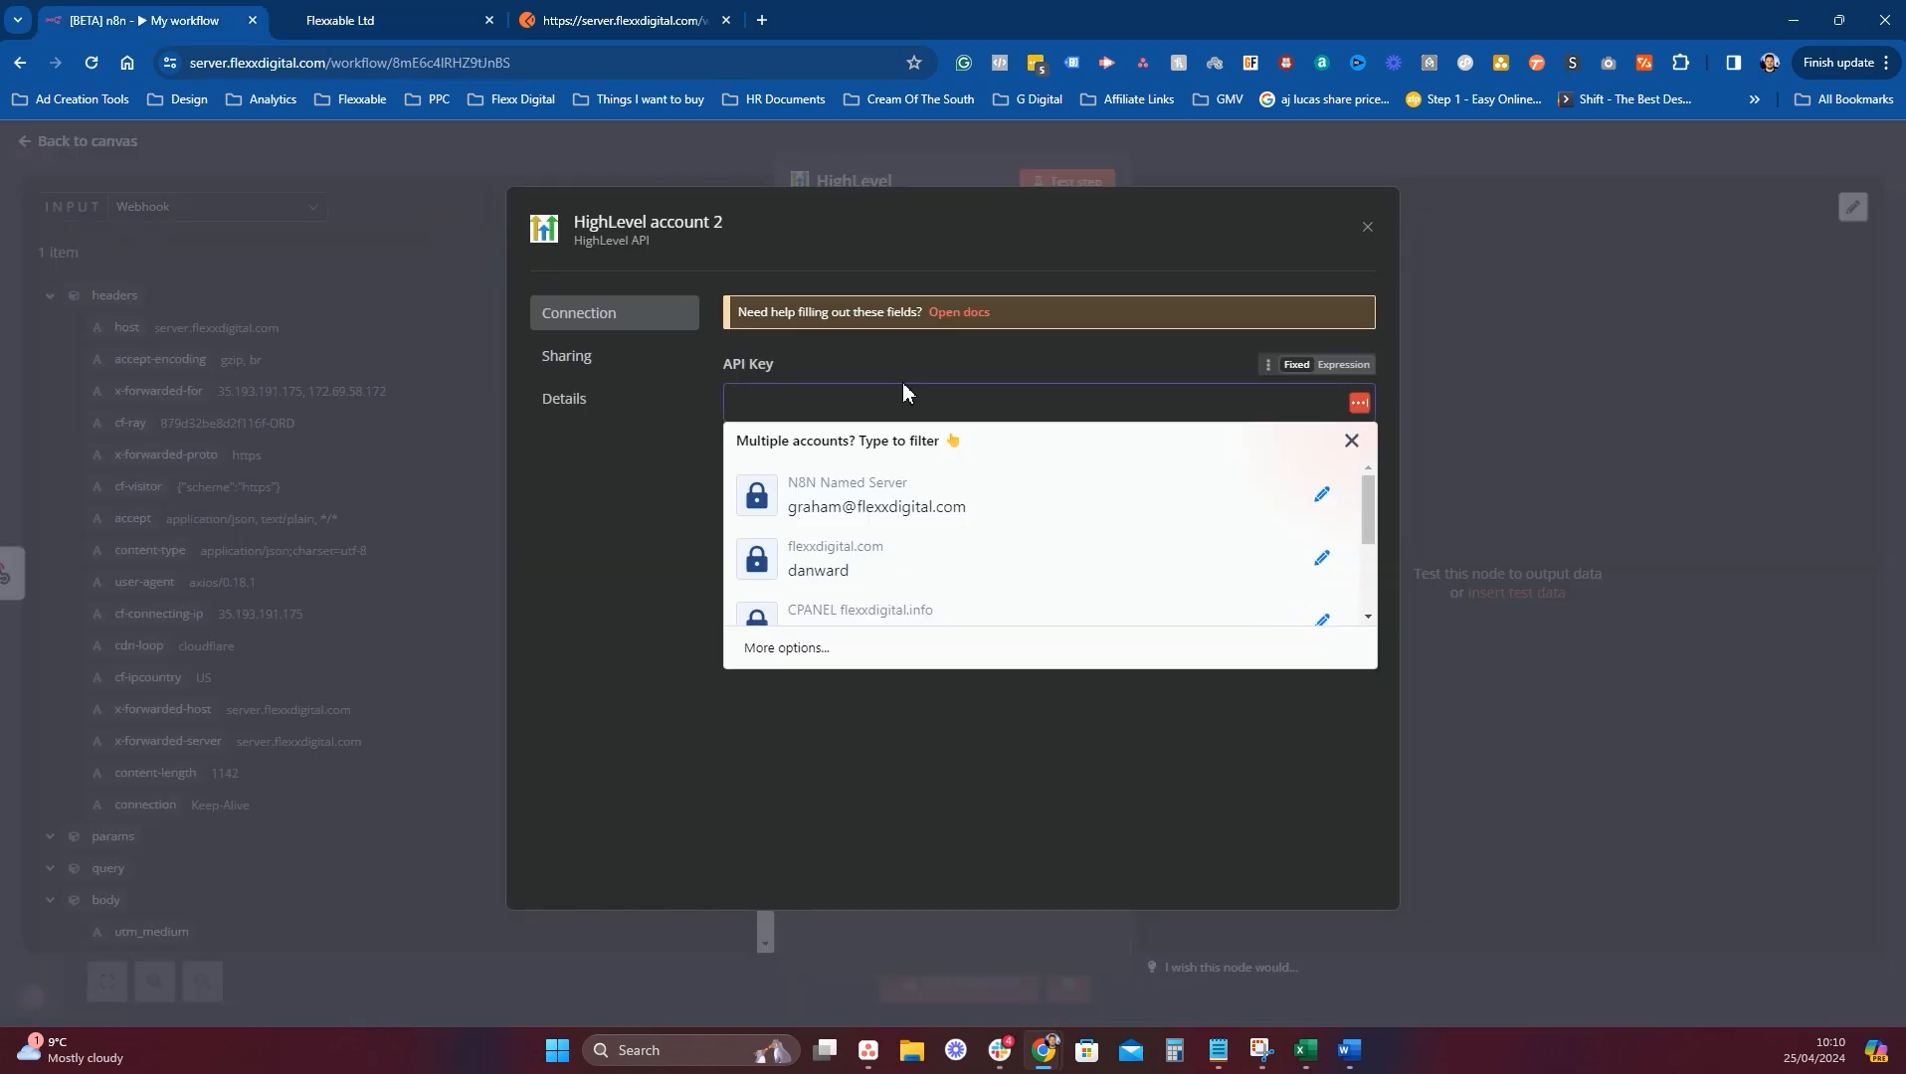
Paste the API key, save and test the credential, and rename it 'Sleeping Beauty Android - DEMO'.
key("ctrl+v")
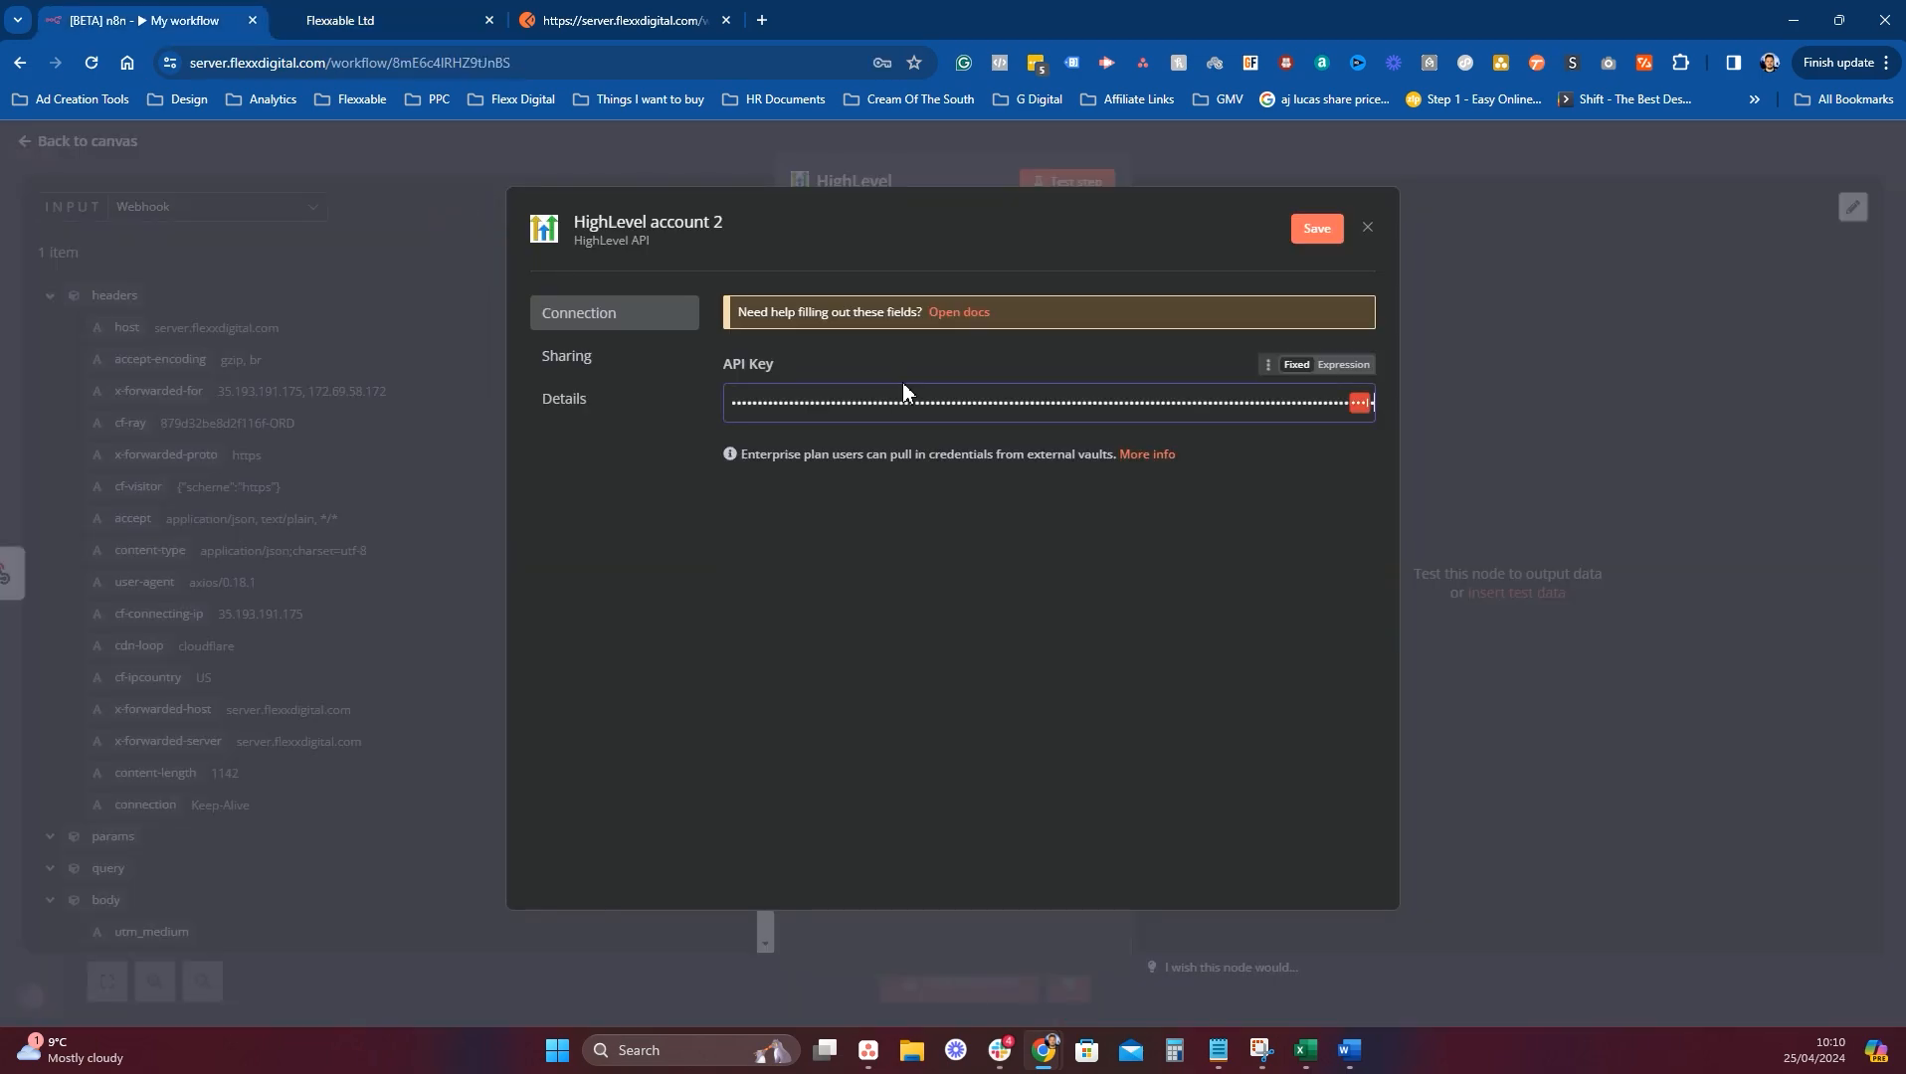
left_click(1318, 236)
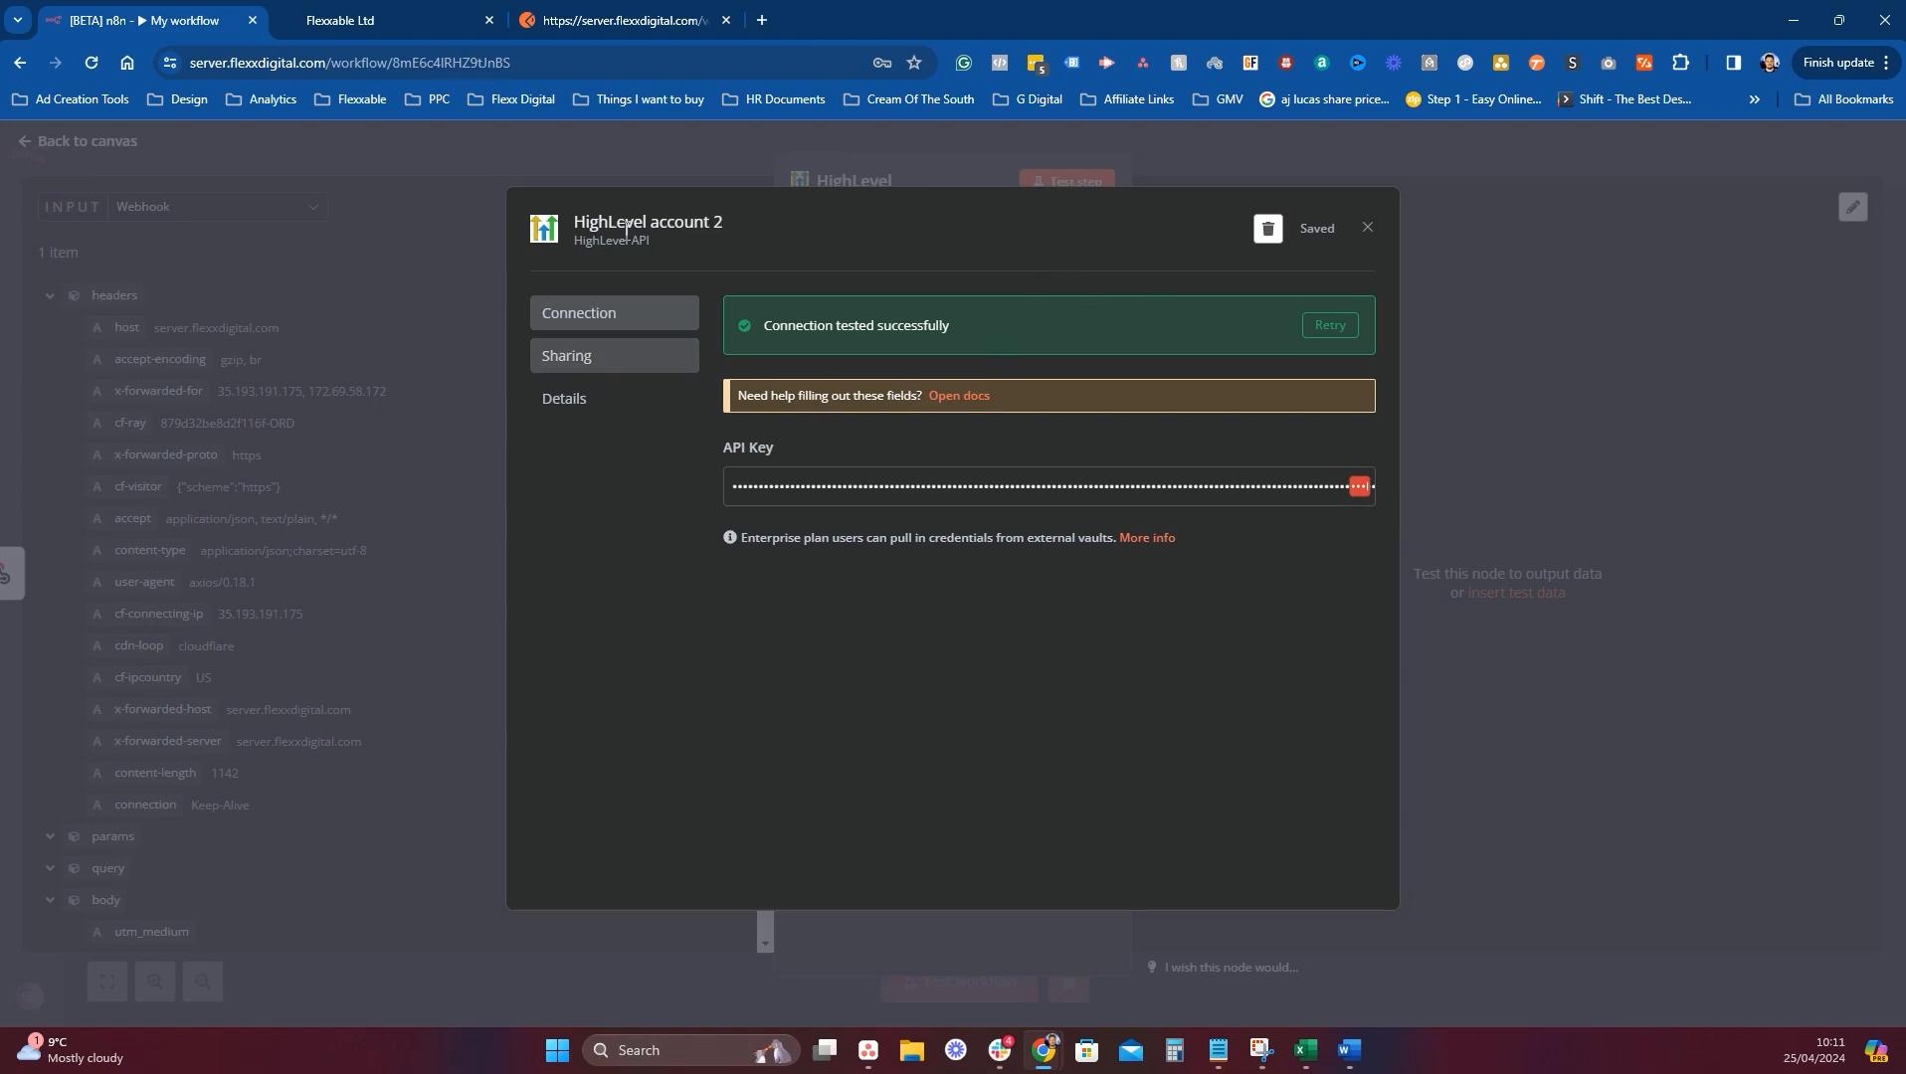
left_click(734, 231)
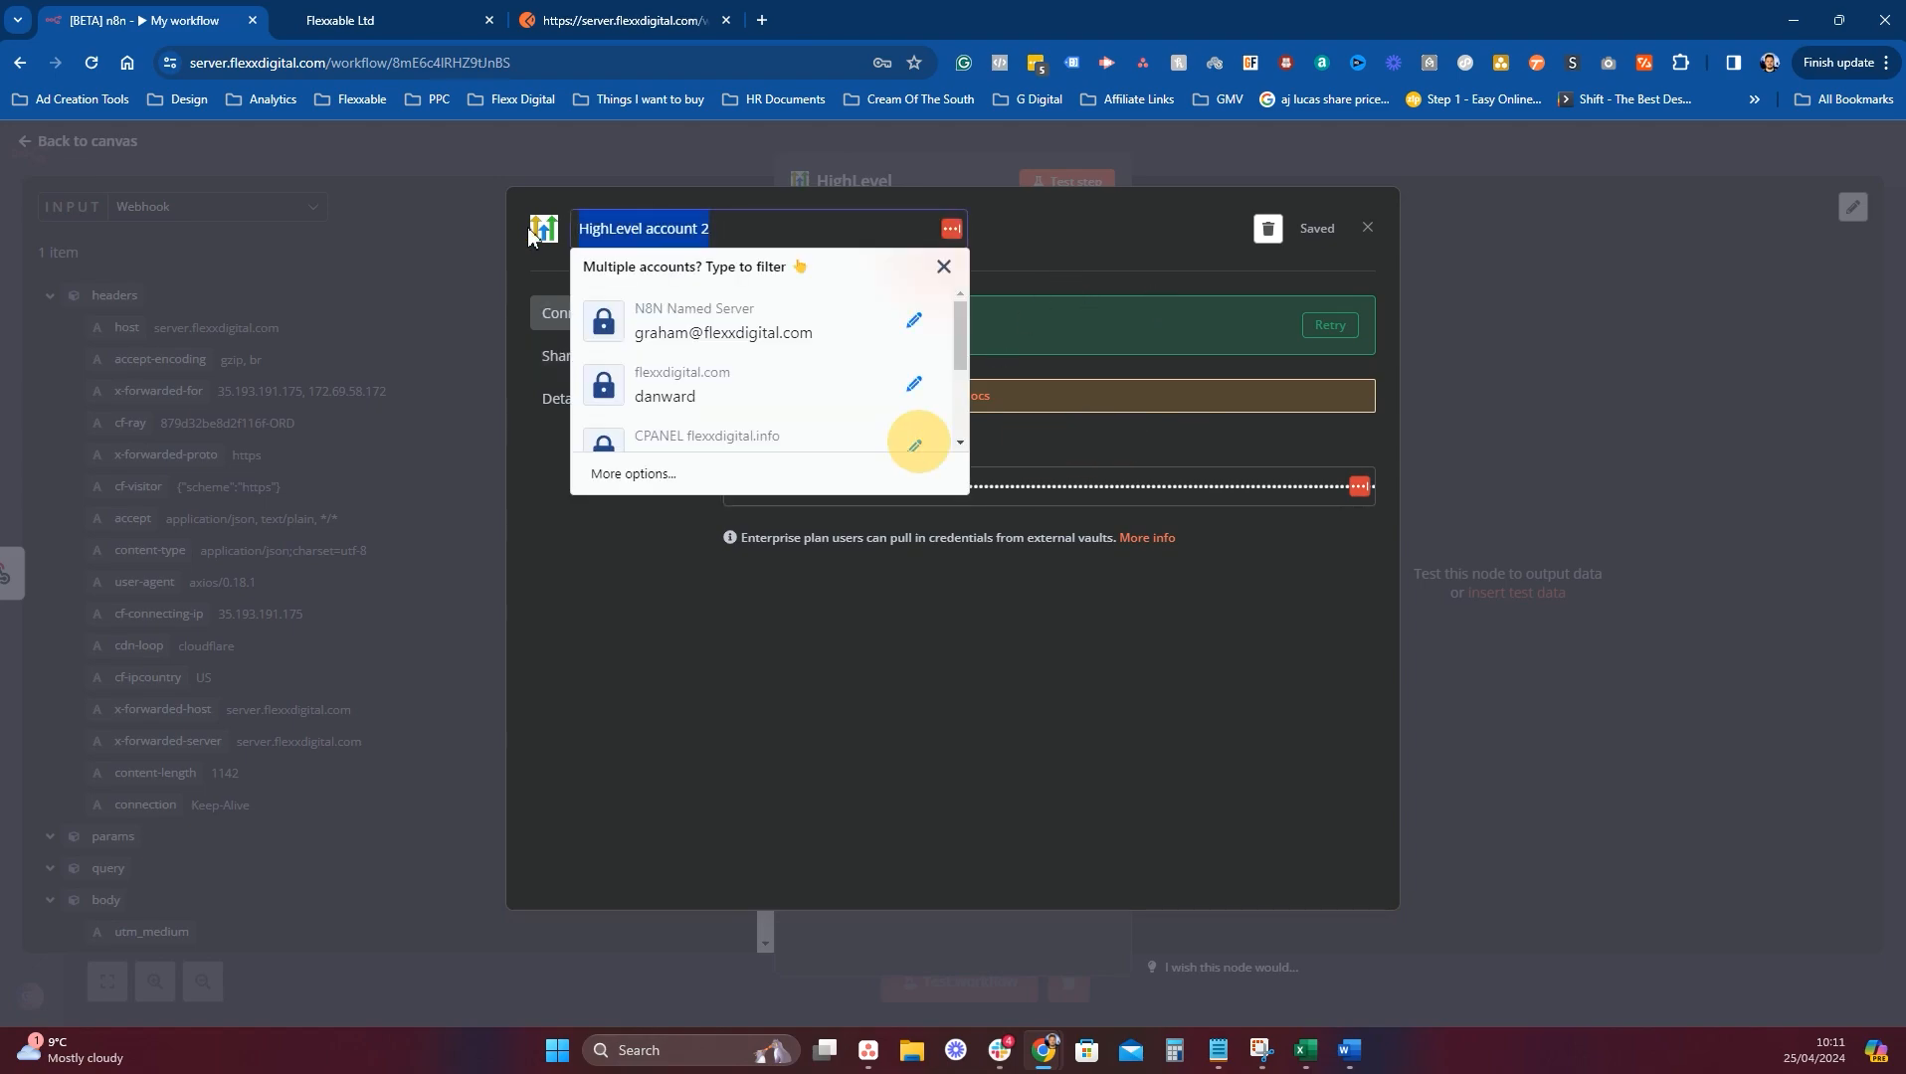
type("Sleeping ")
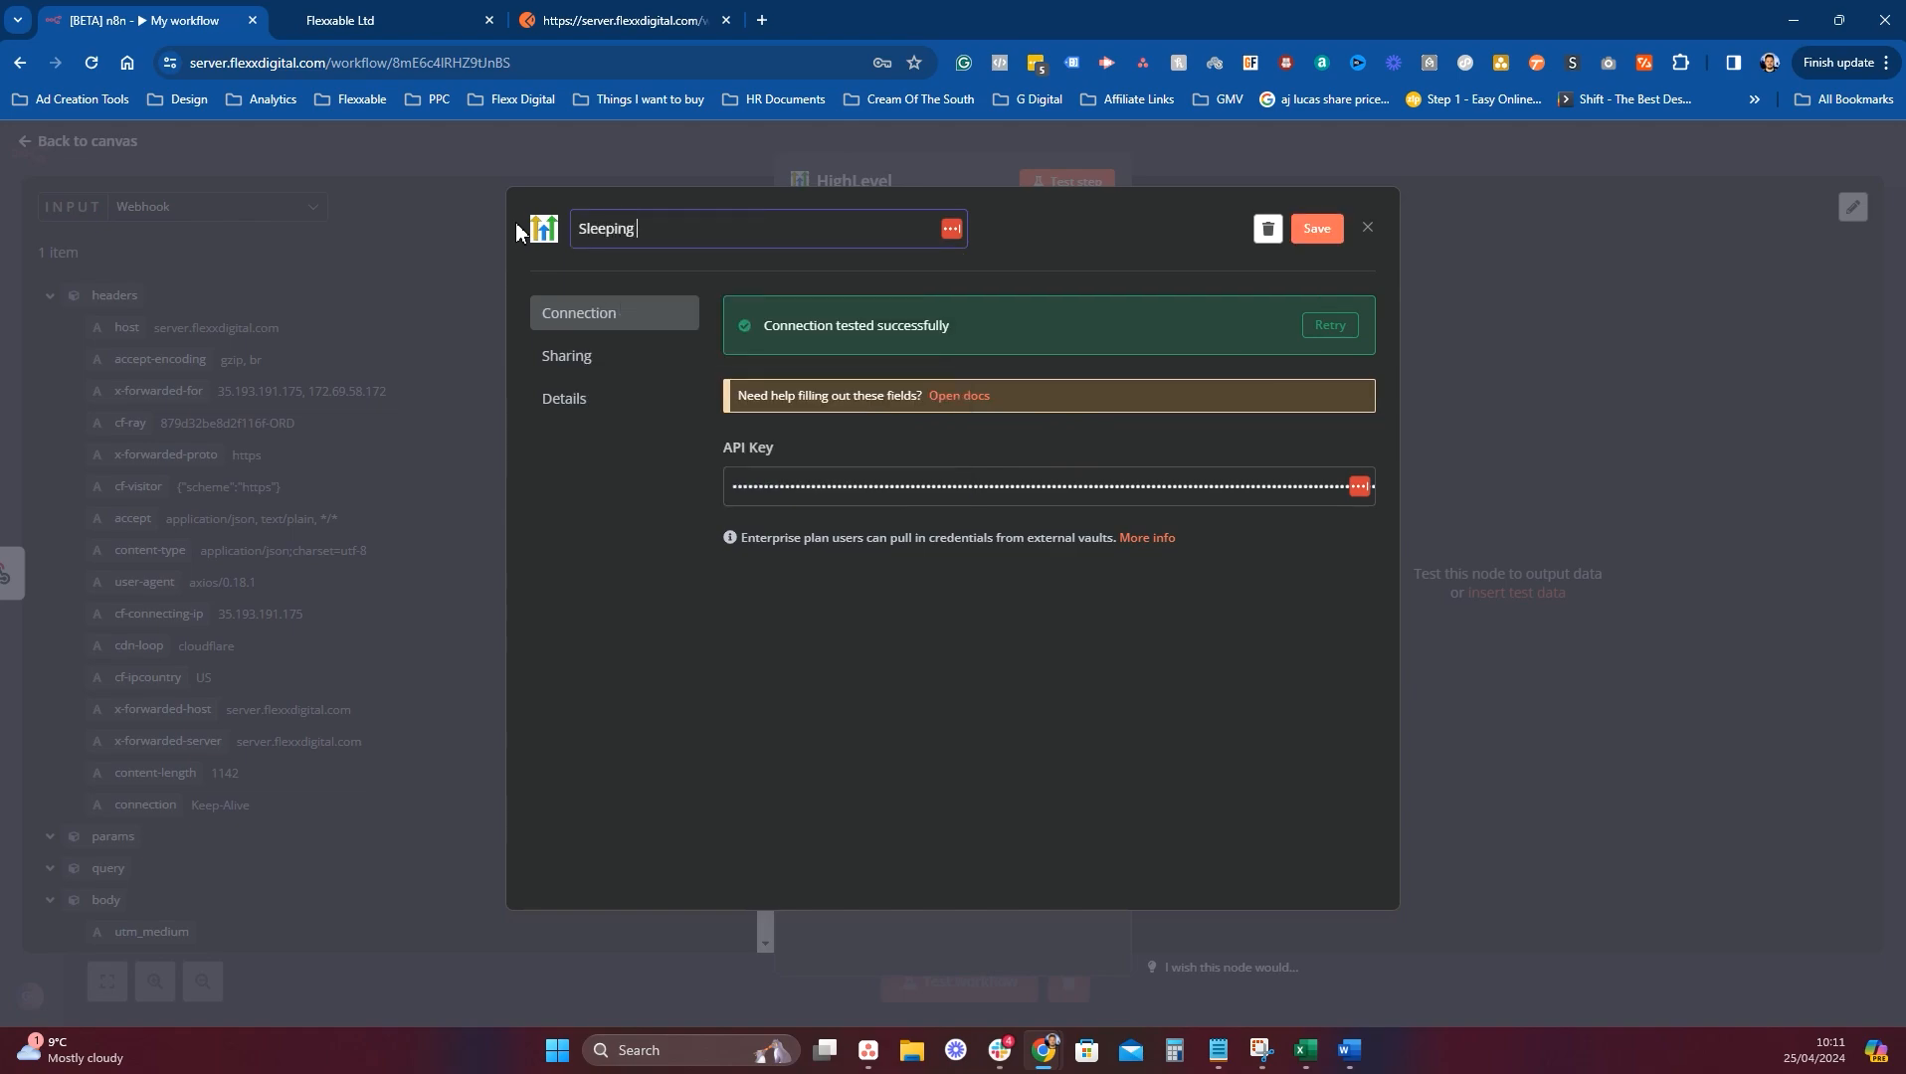
type("Beauty Android - DEMO")
left_click(1319, 229)
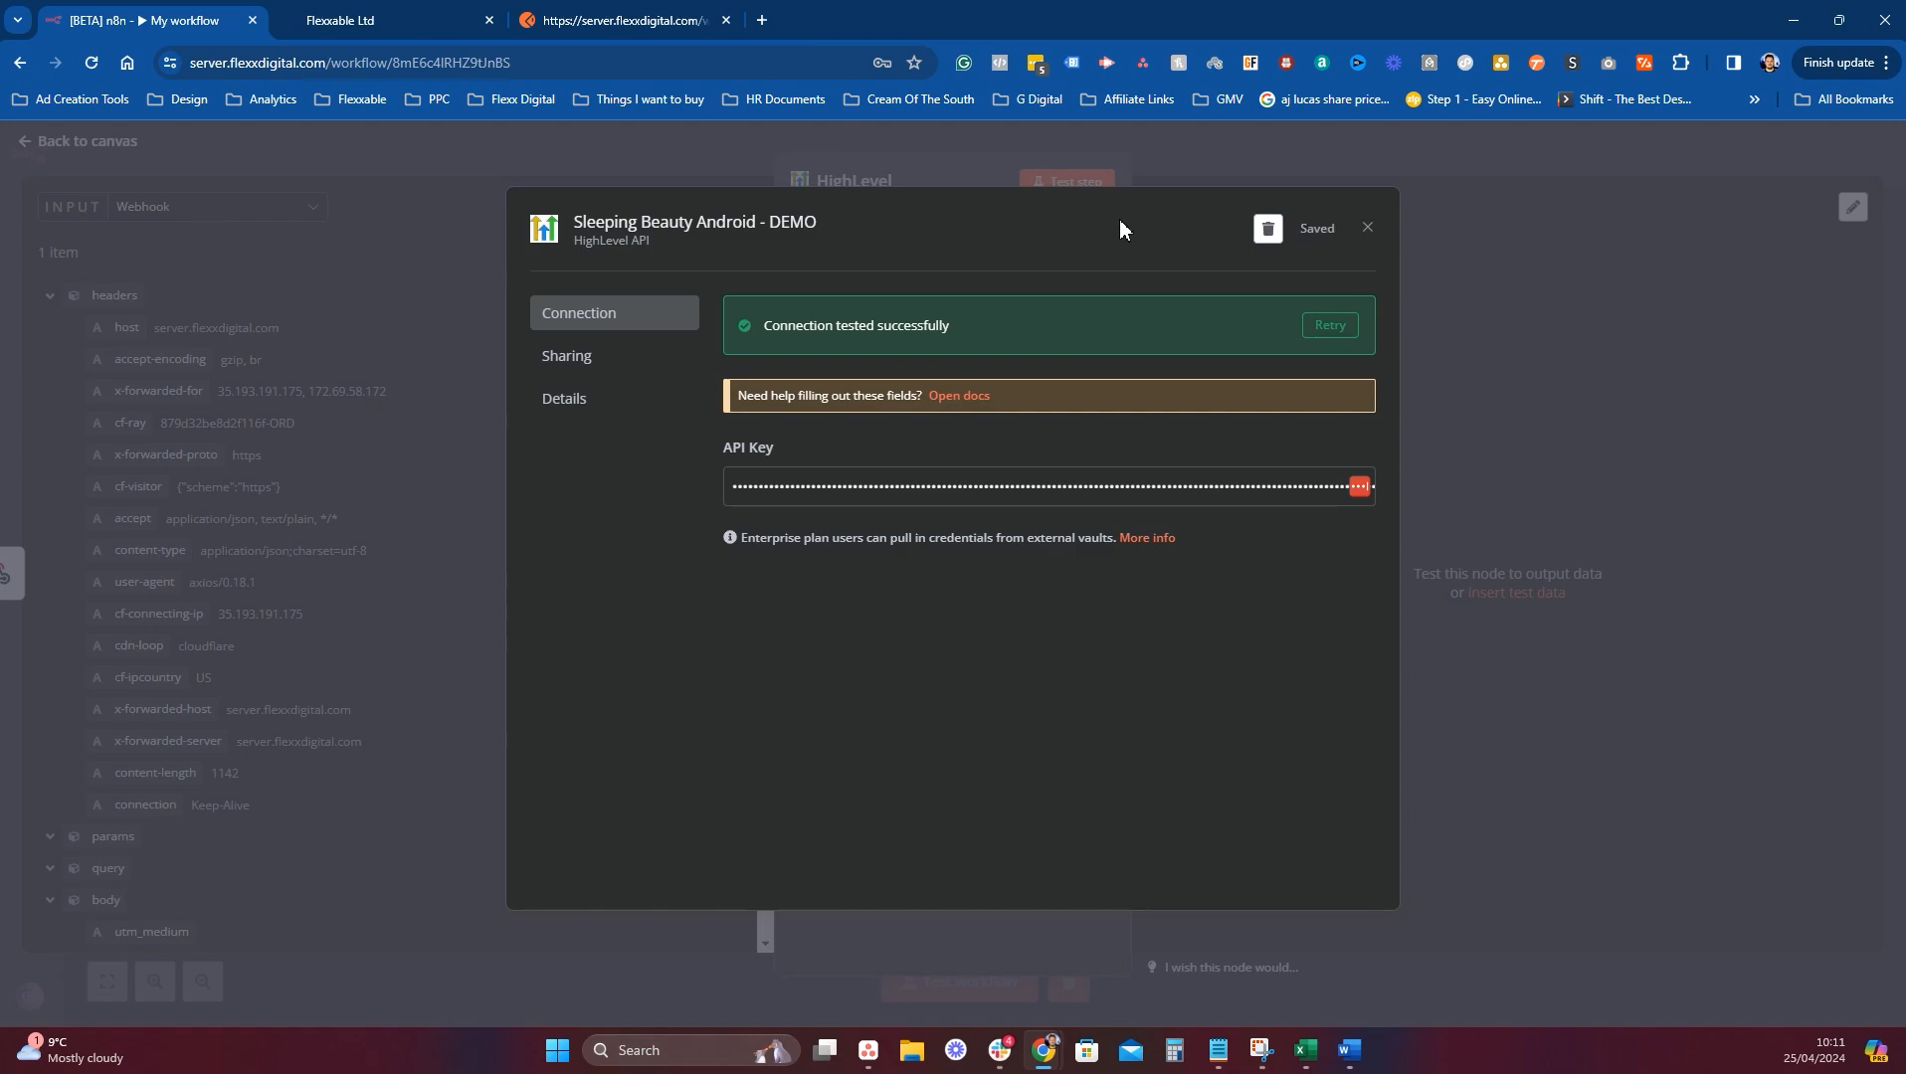
left_click(1367, 228)
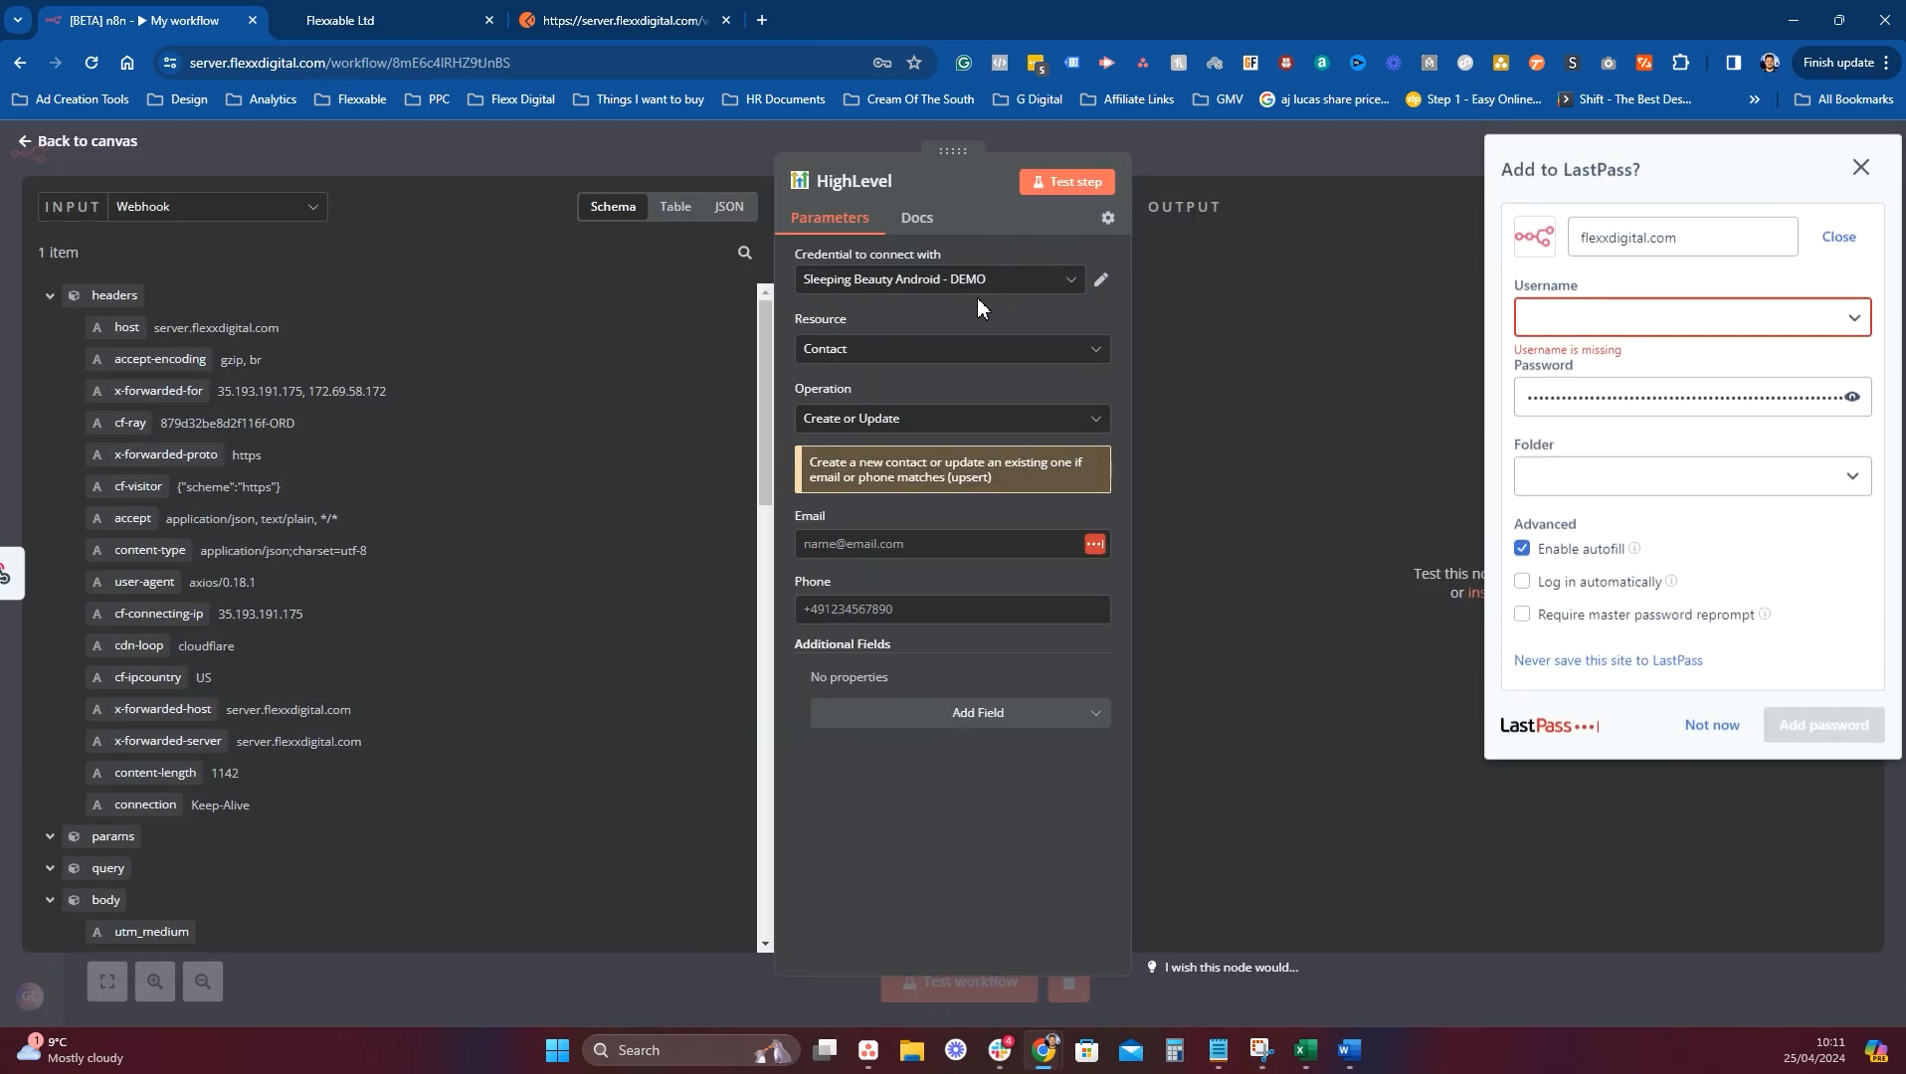
Keep the Sleeping Beauty Android - DEMO credential and Contact as the resource.
left_click(1872, 174)
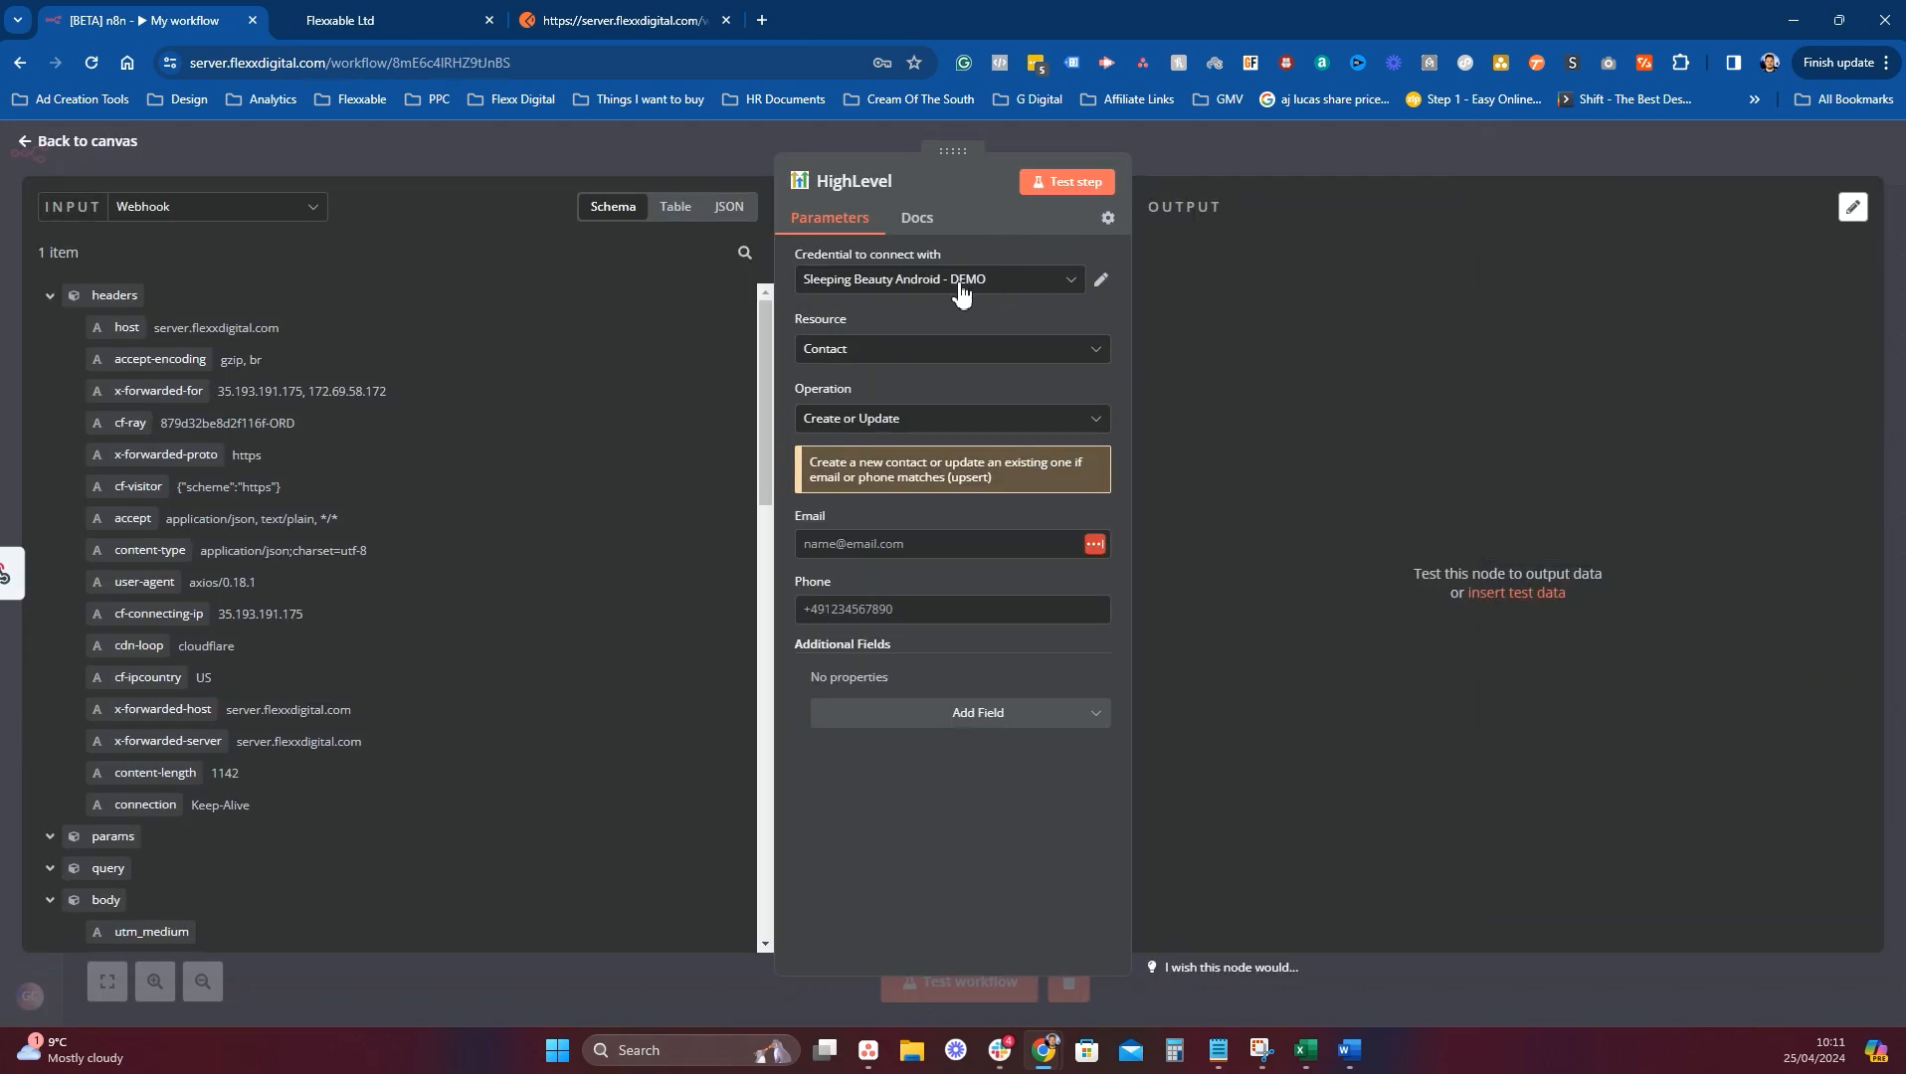
left_click(954, 282)
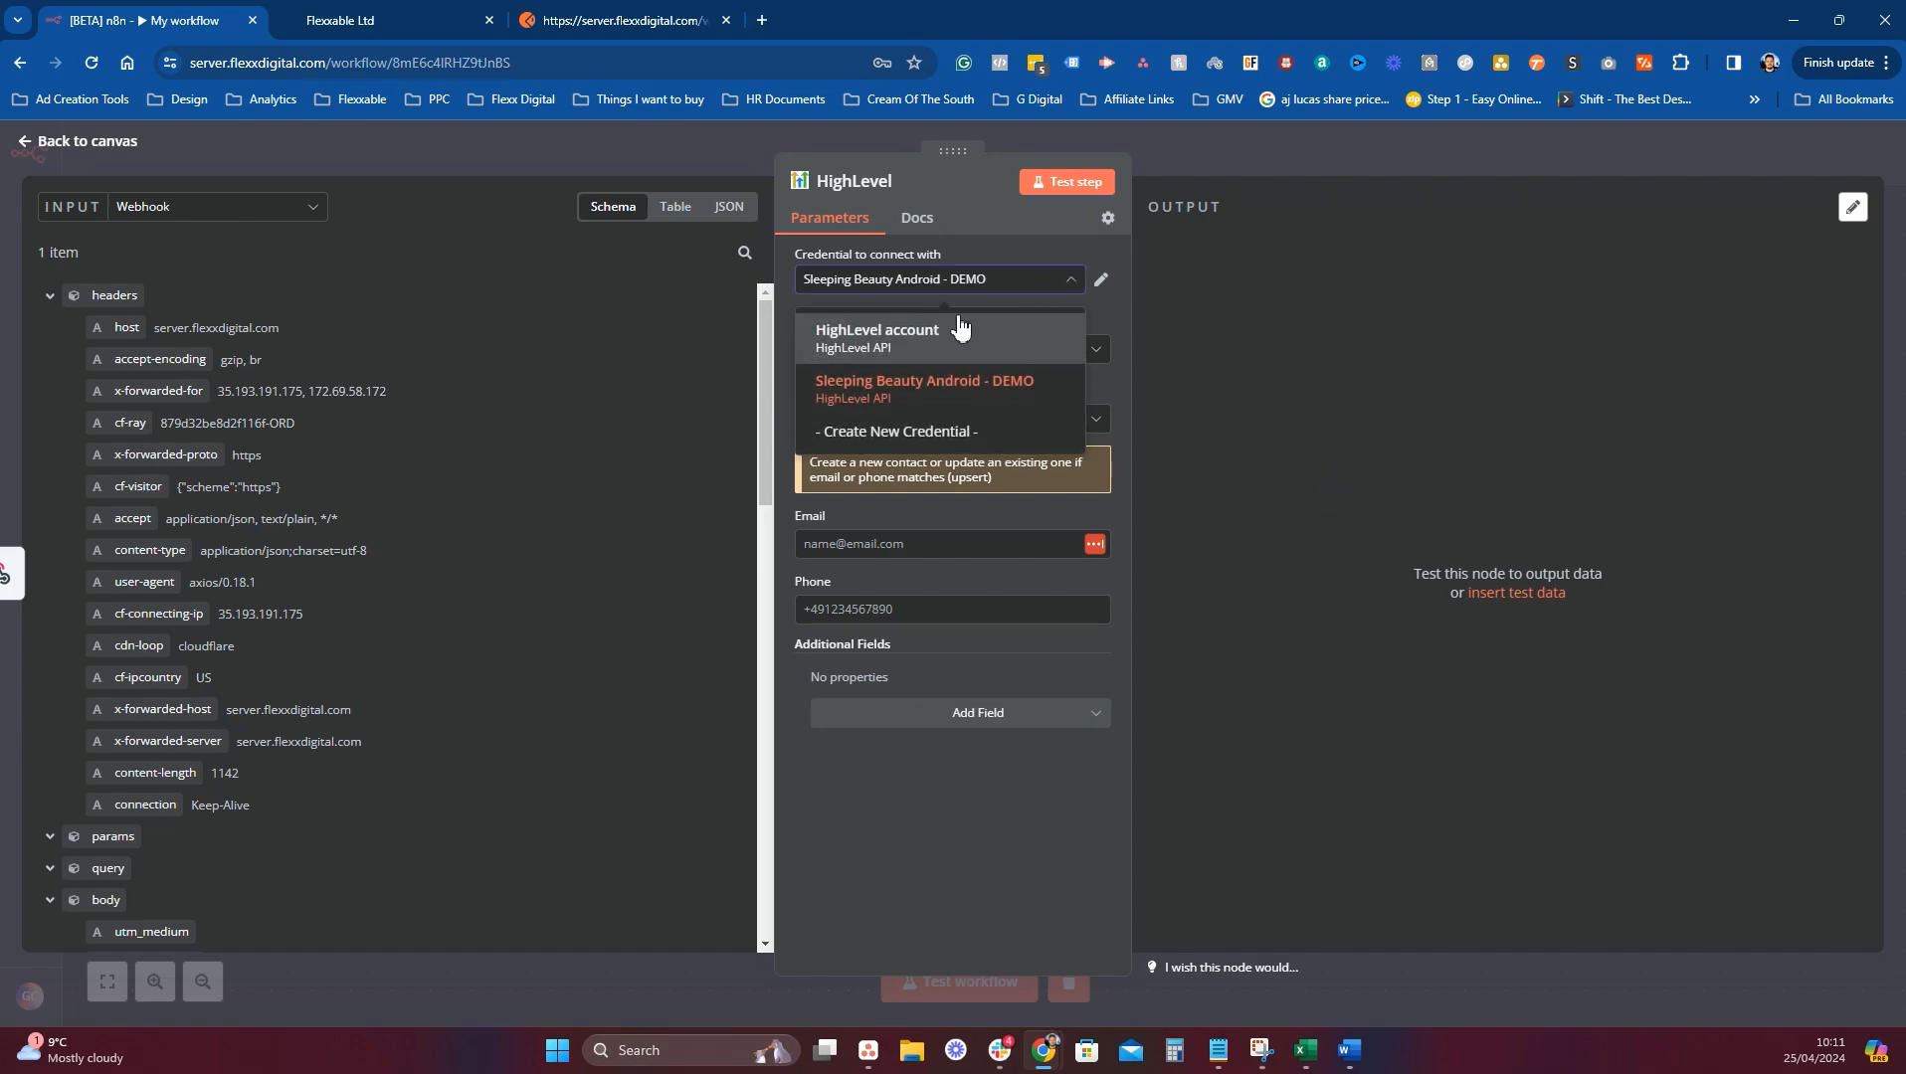
left_click(940, 383)
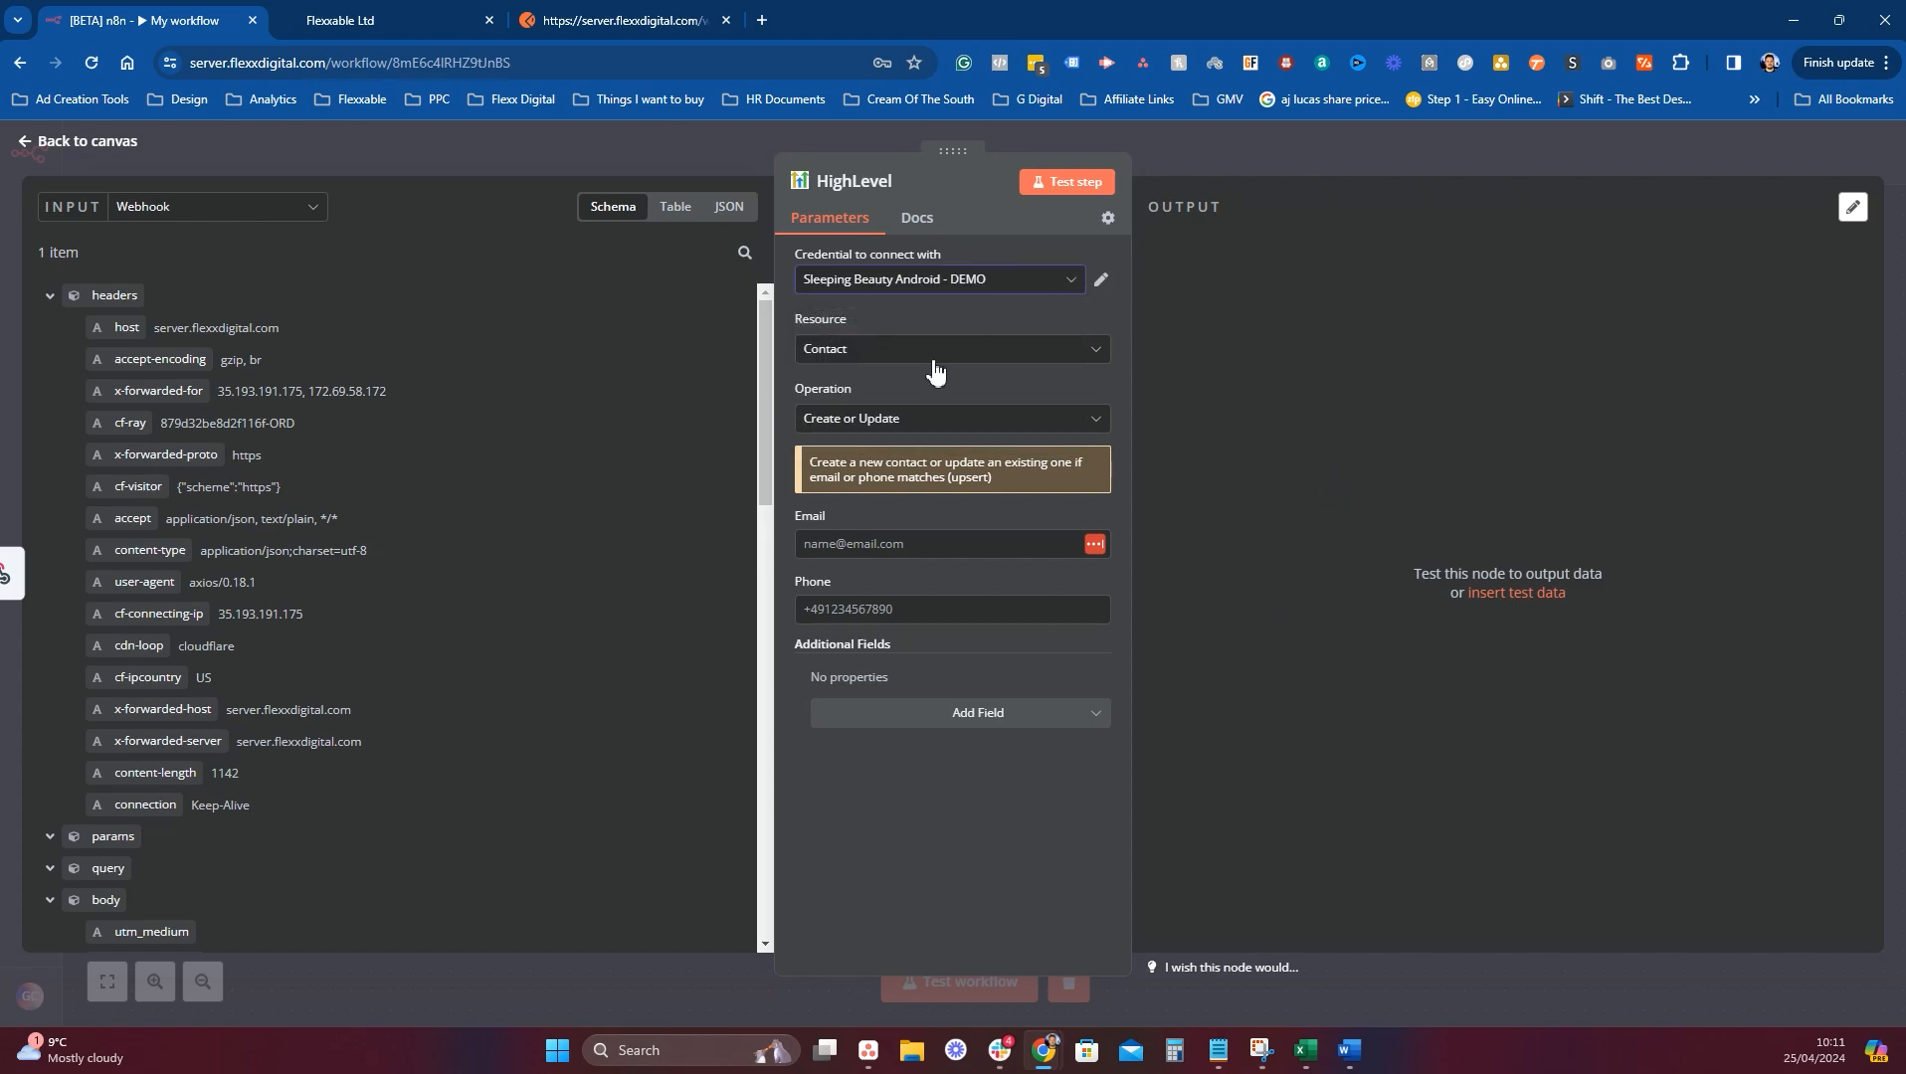
left_click(874, 365)
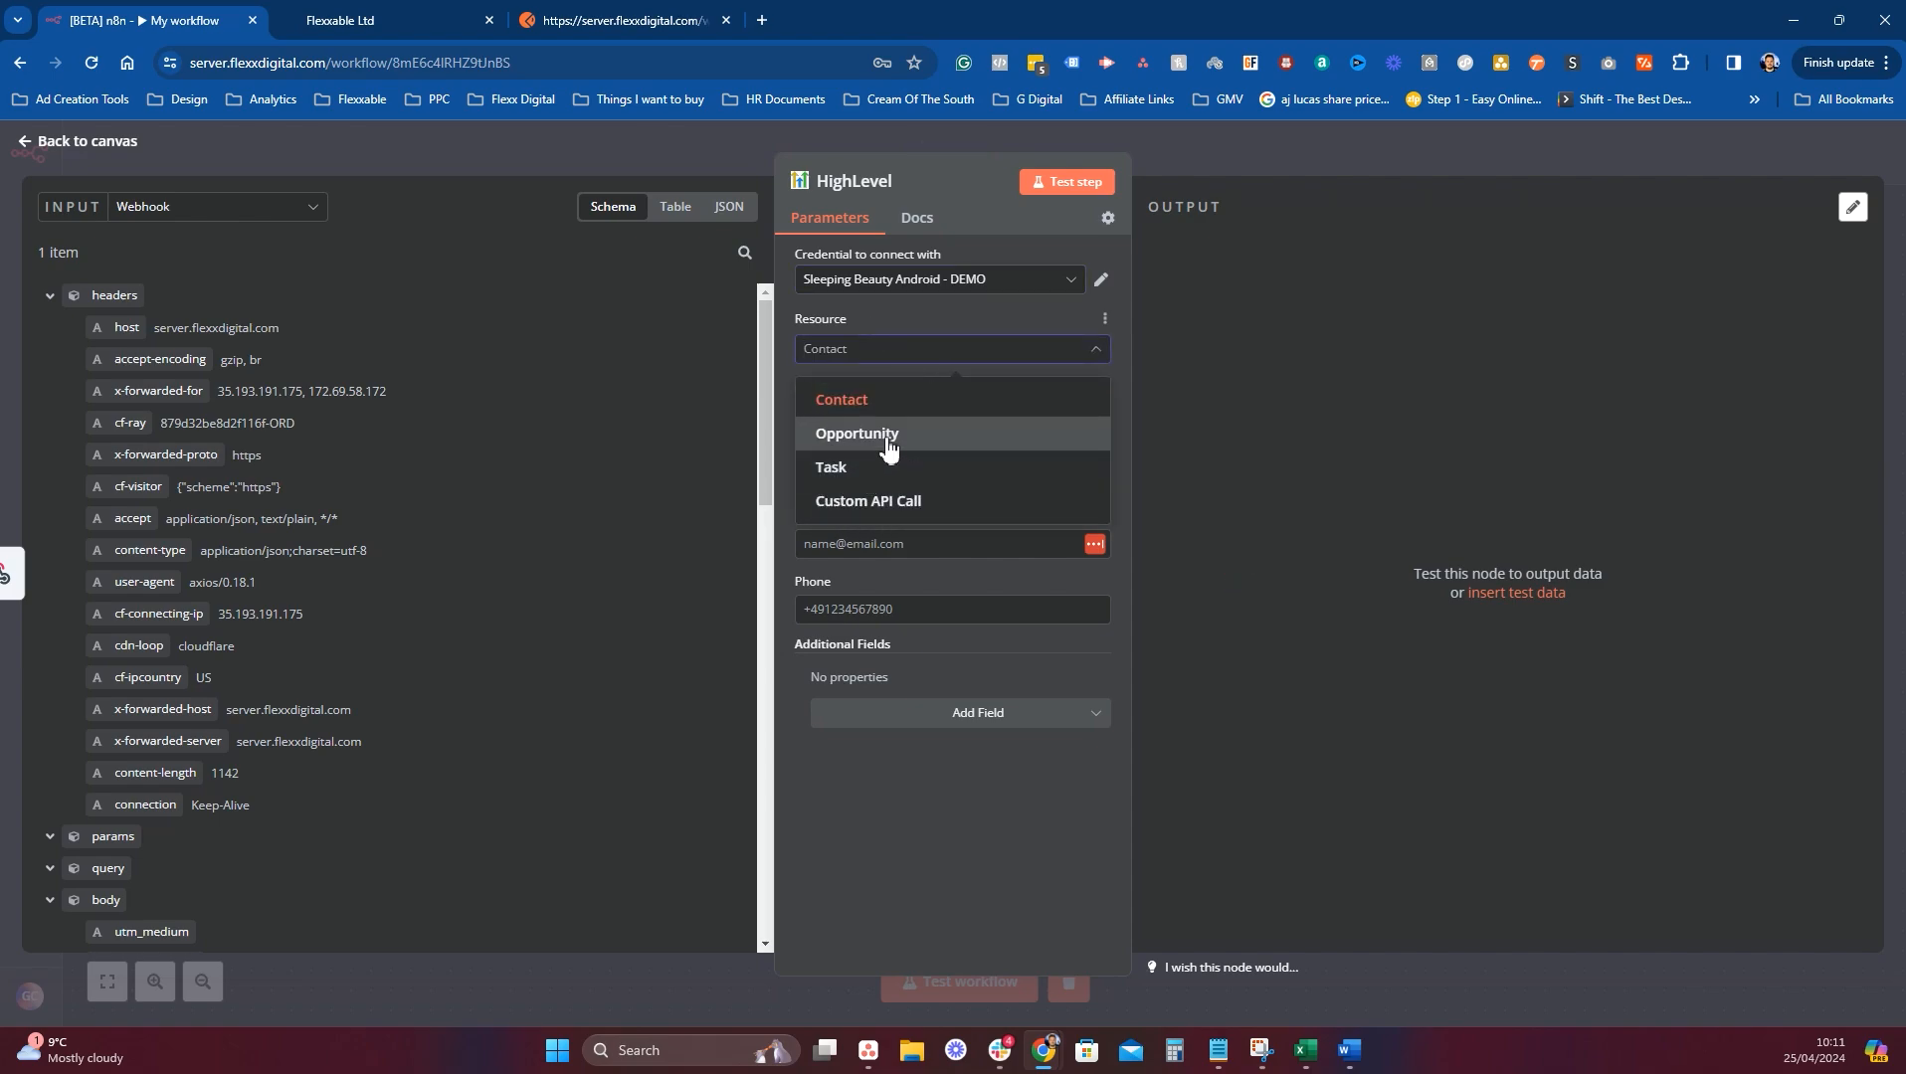
left_click(872, 408)
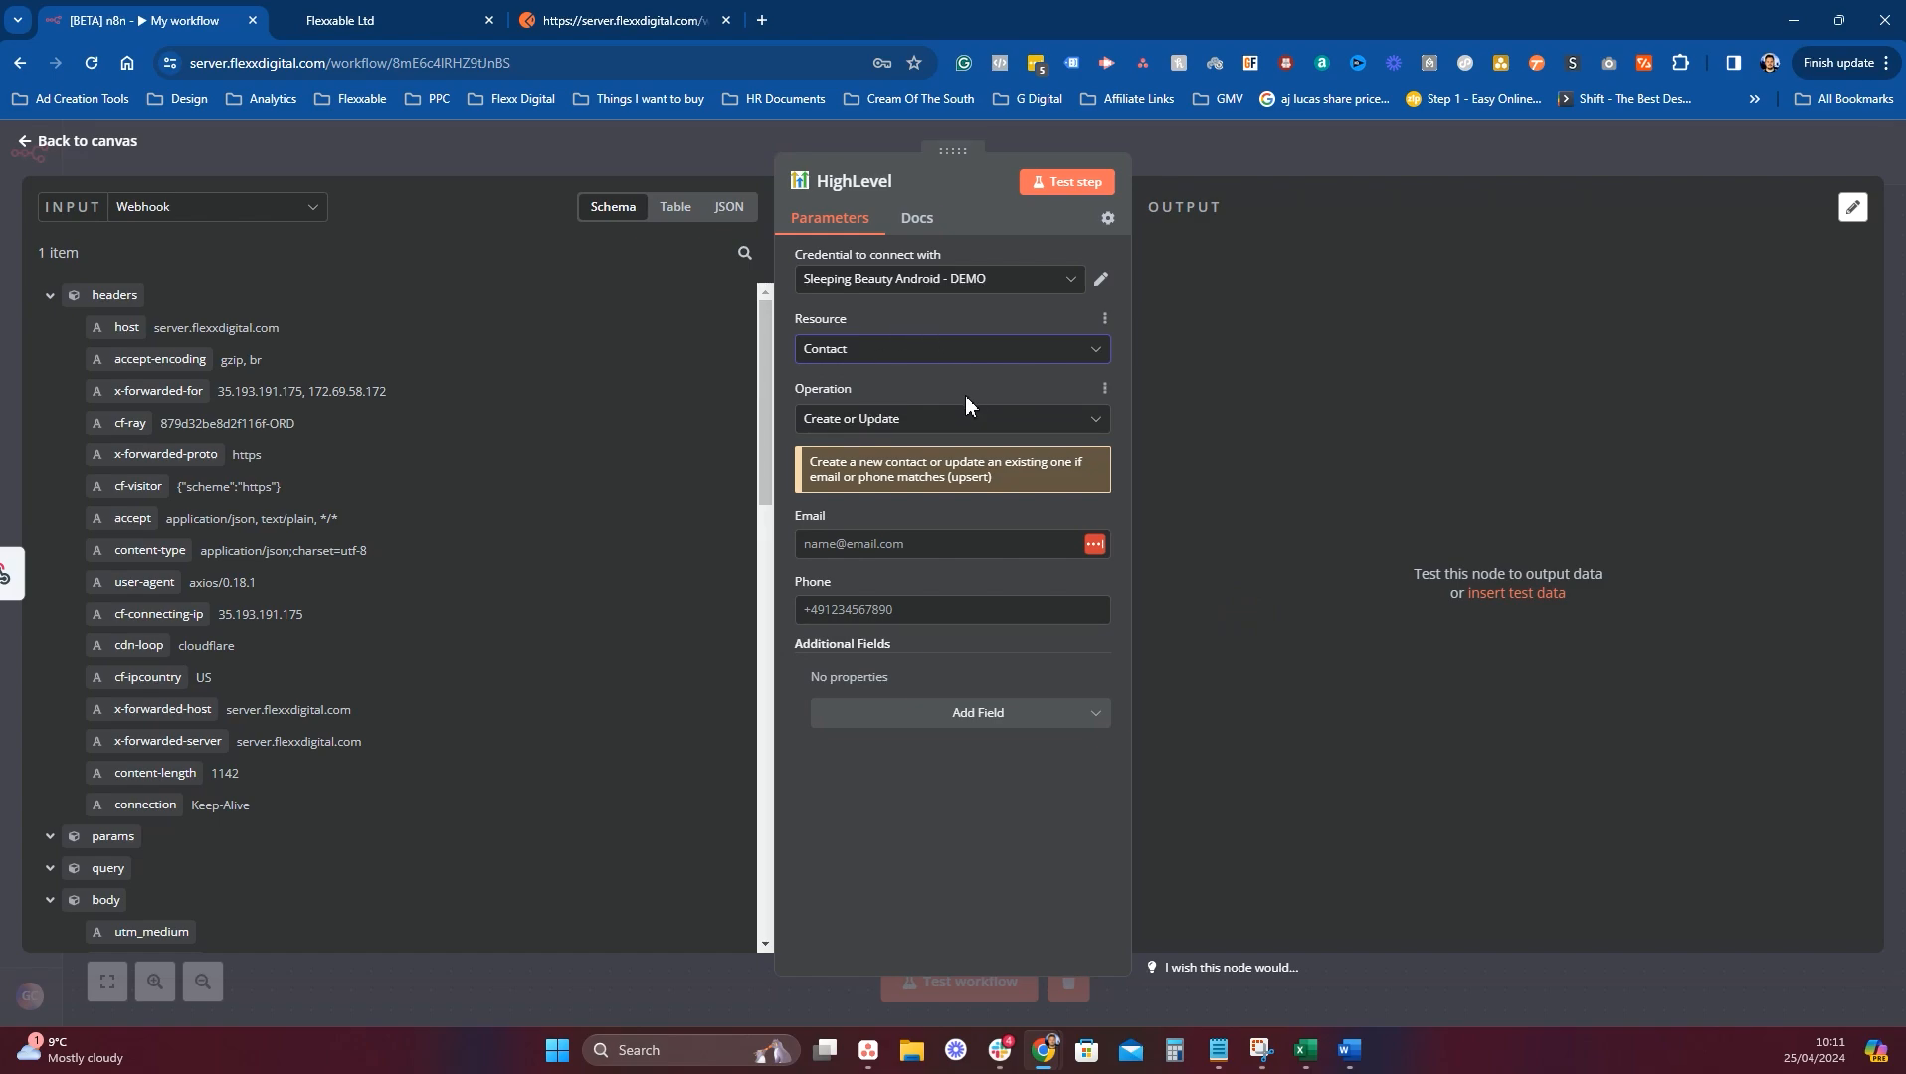
Map the webhook email into Email, then rewrite it as a plus-suffixed '+01' test address.
left_click(875, 543)
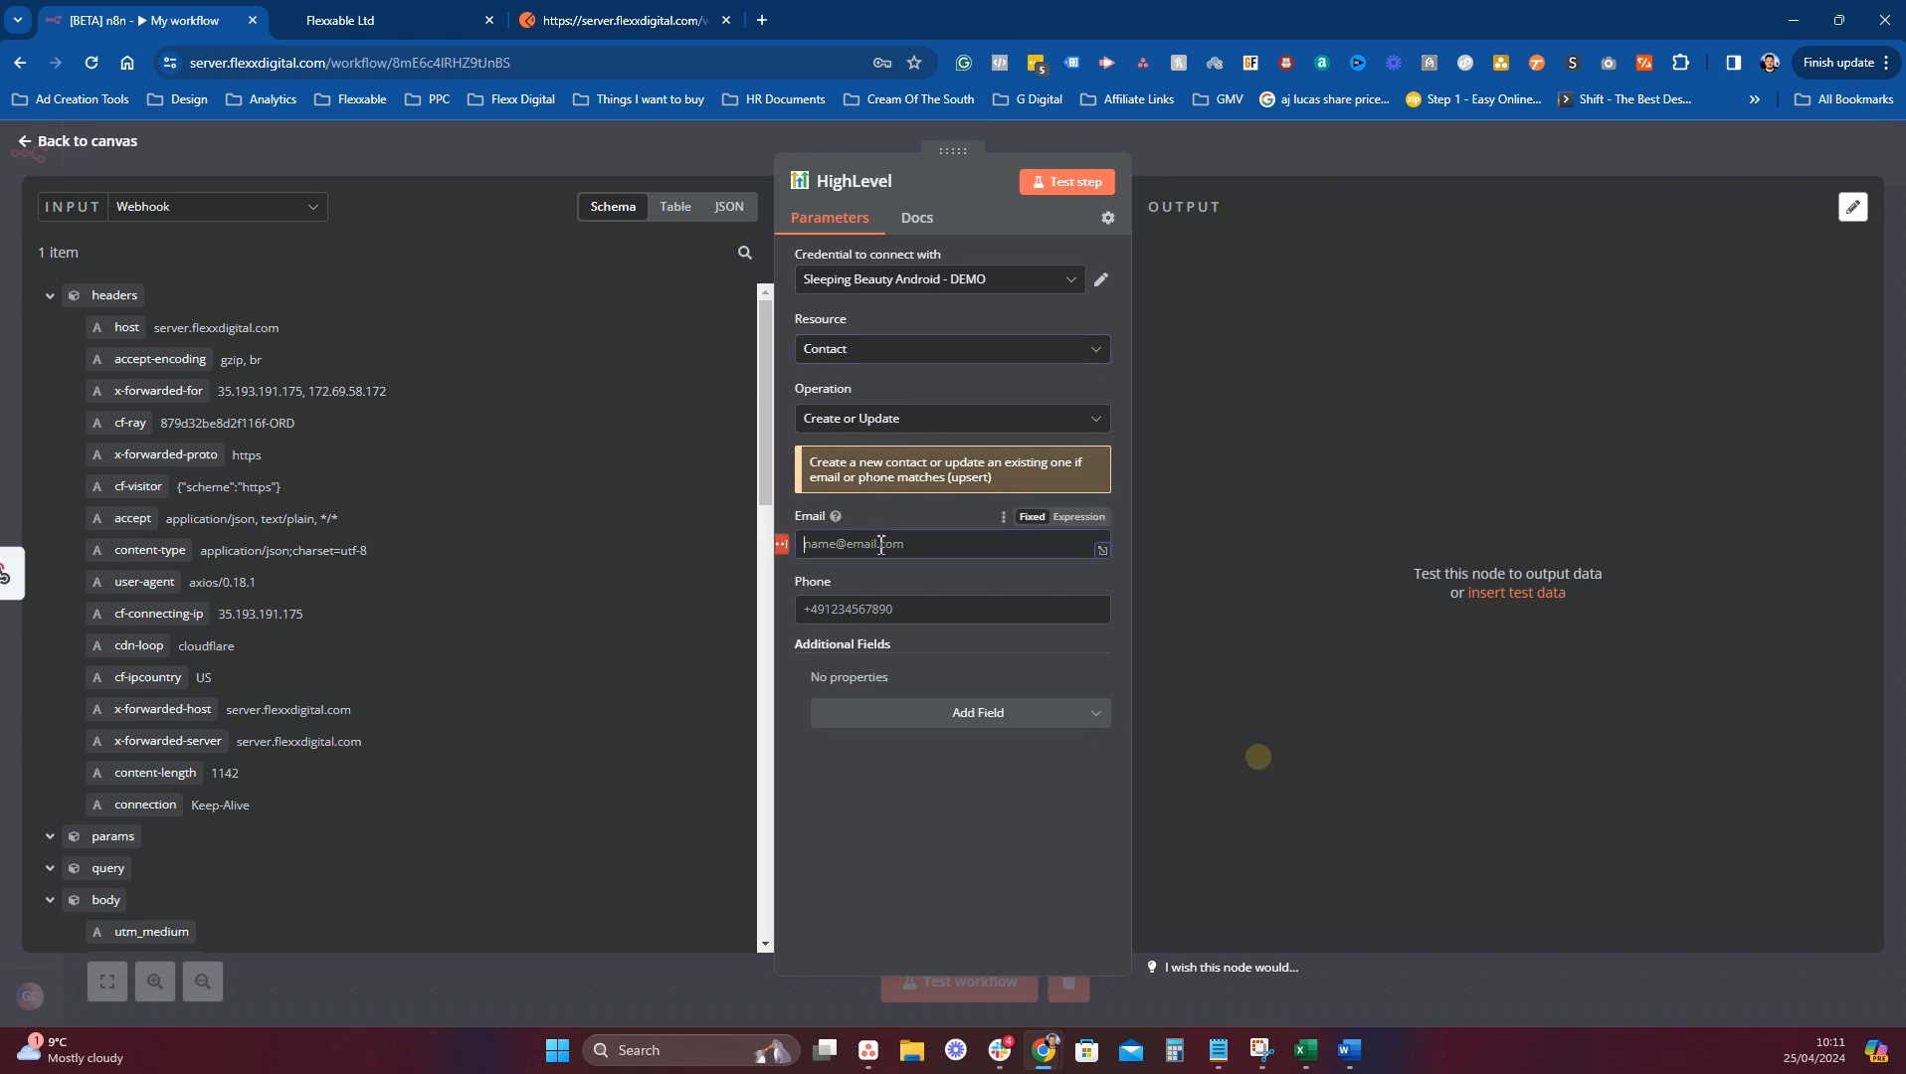
scroll(419, 740, "down", 1)
scroll(419, 750, "down", 8)
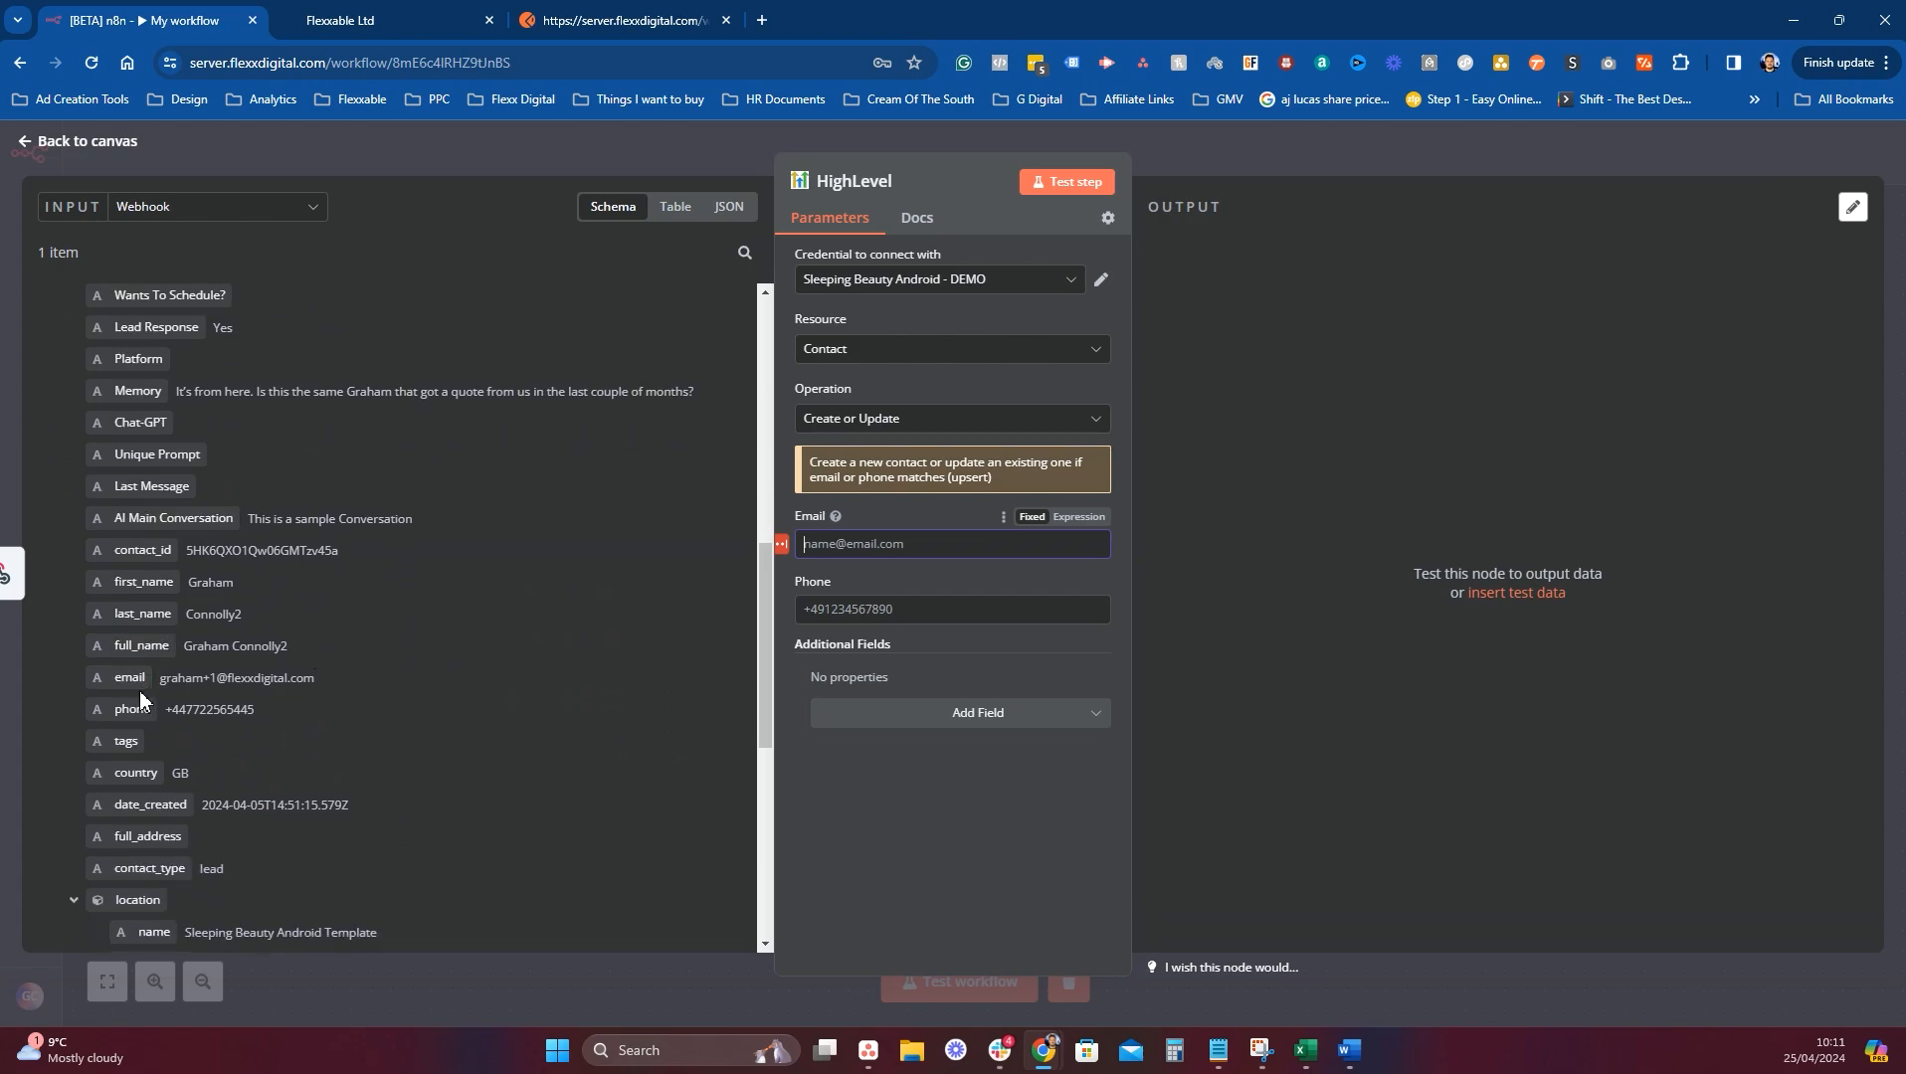
left_click_drag(129, 677, 876, 544)
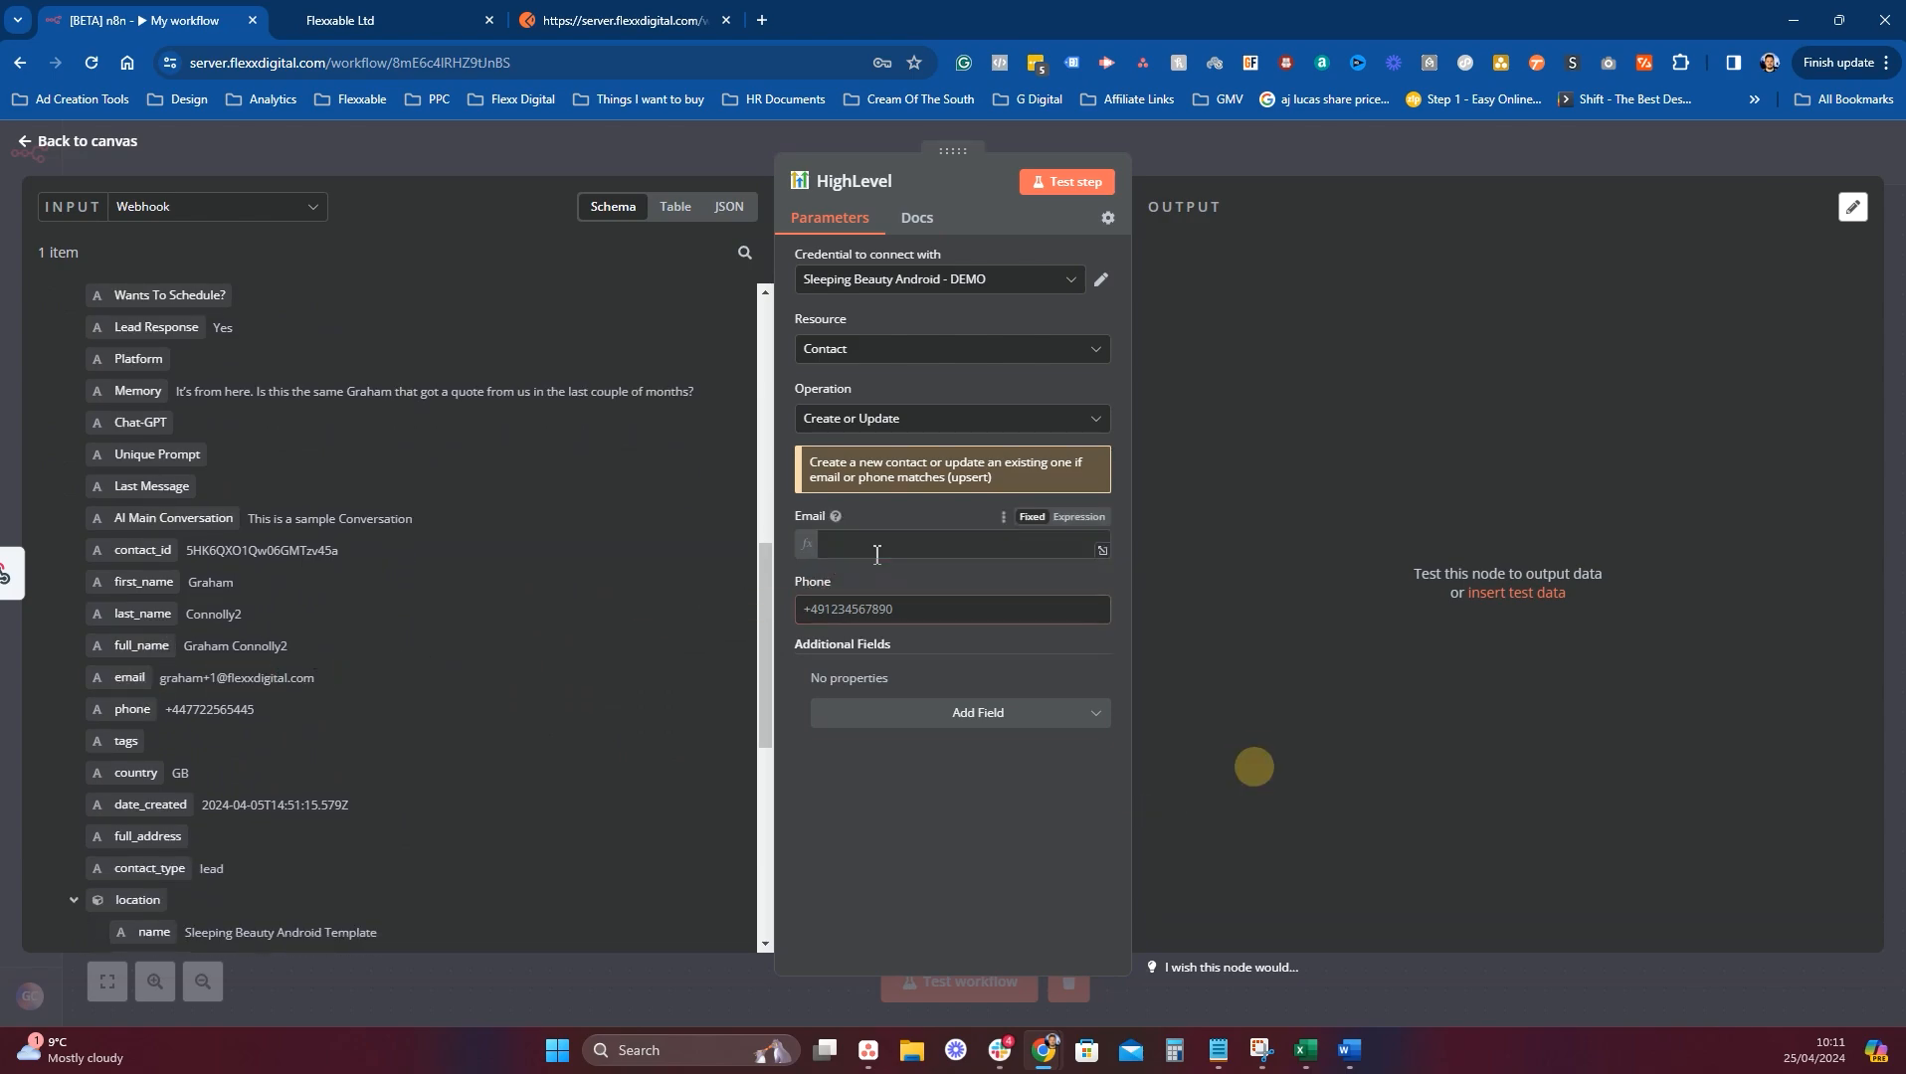
left_click(1004, 545)
key("ctrl+a")
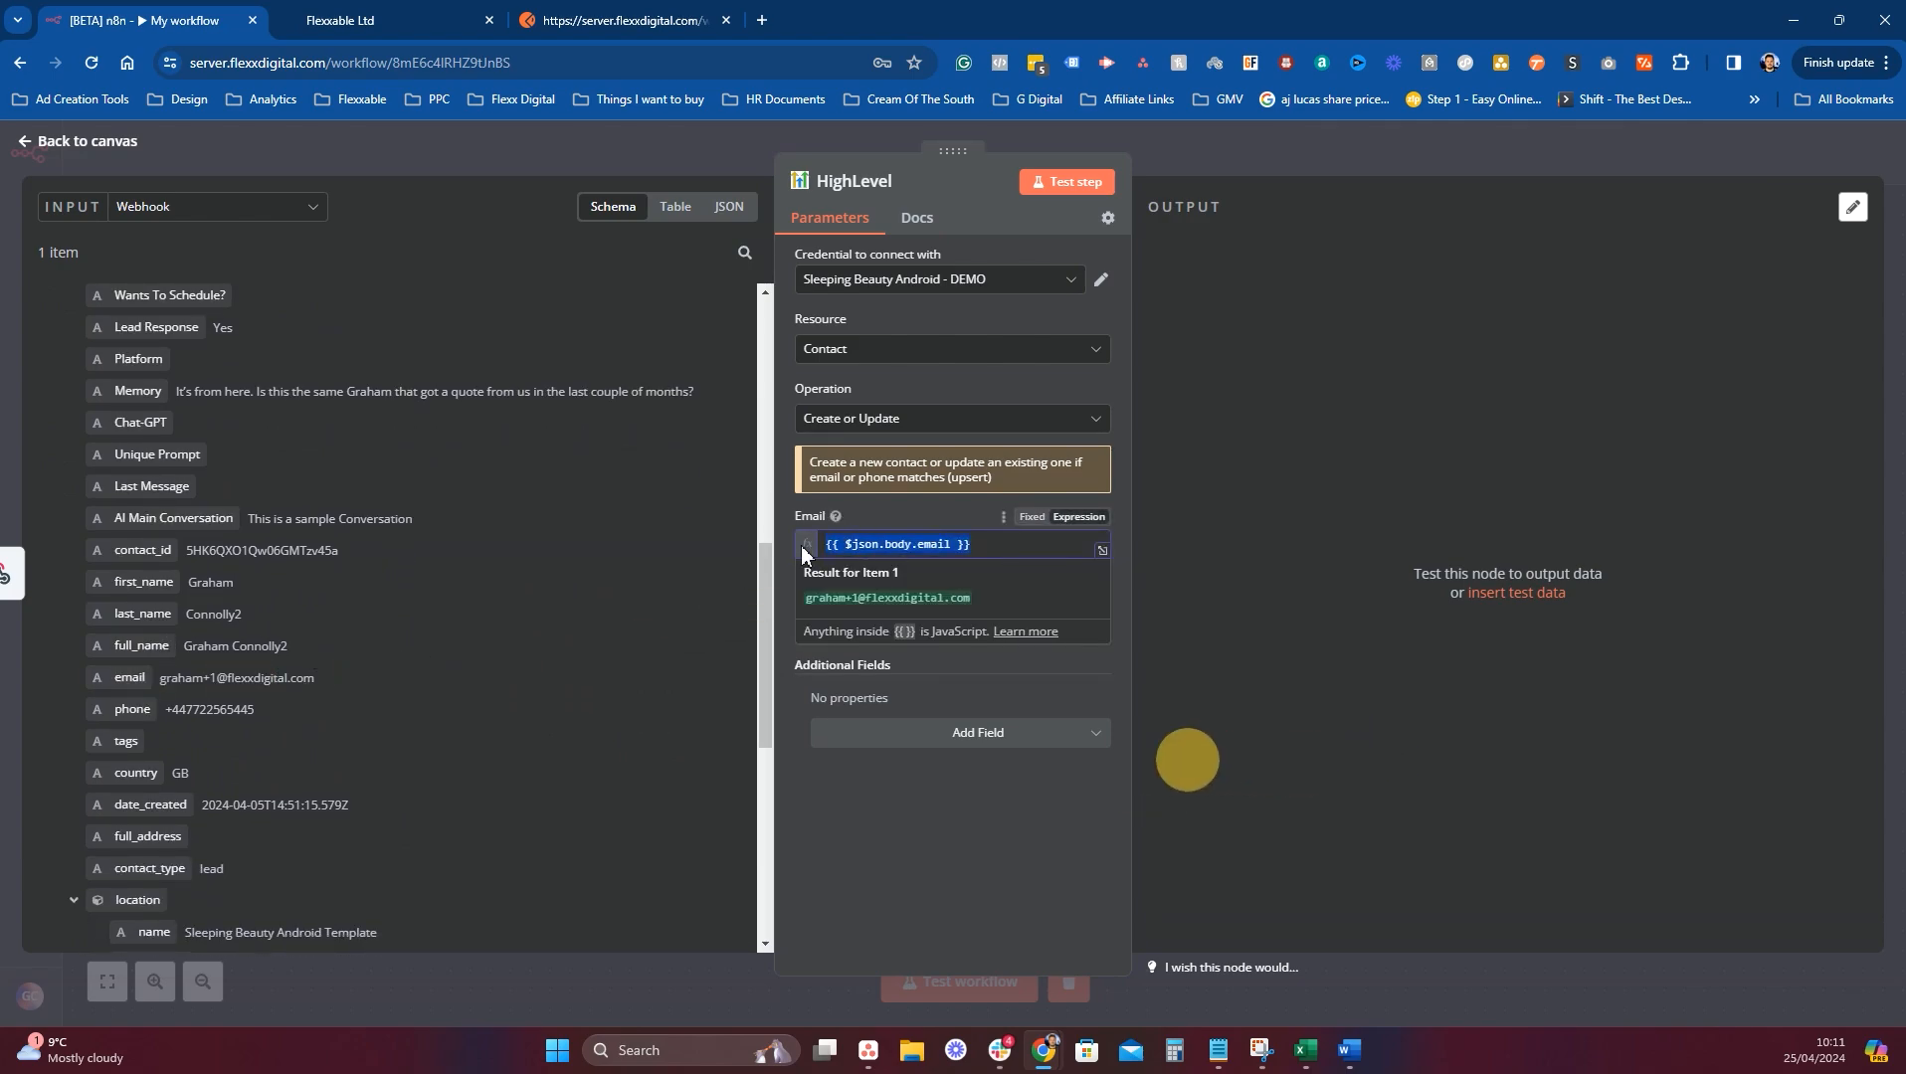
type("graham.connolly@test.com")
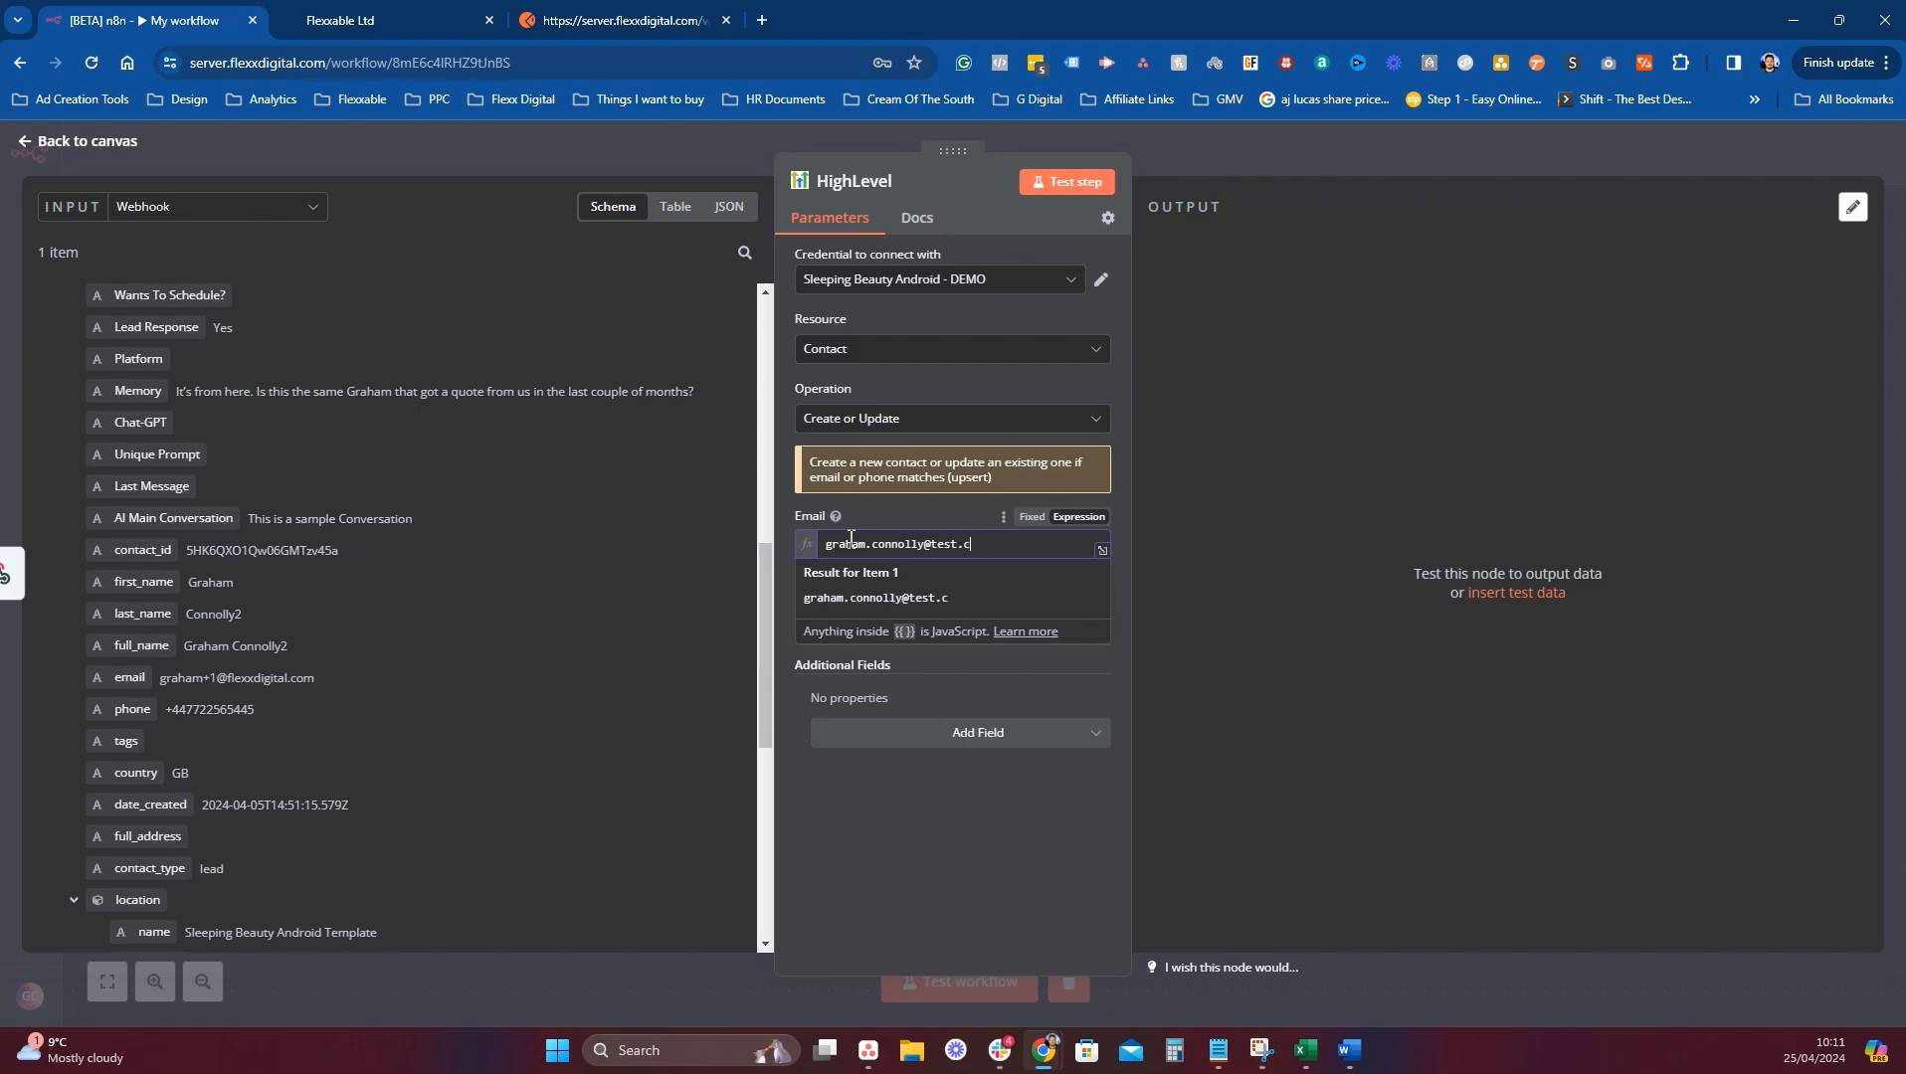
left_click(929, 545)
type("+01")
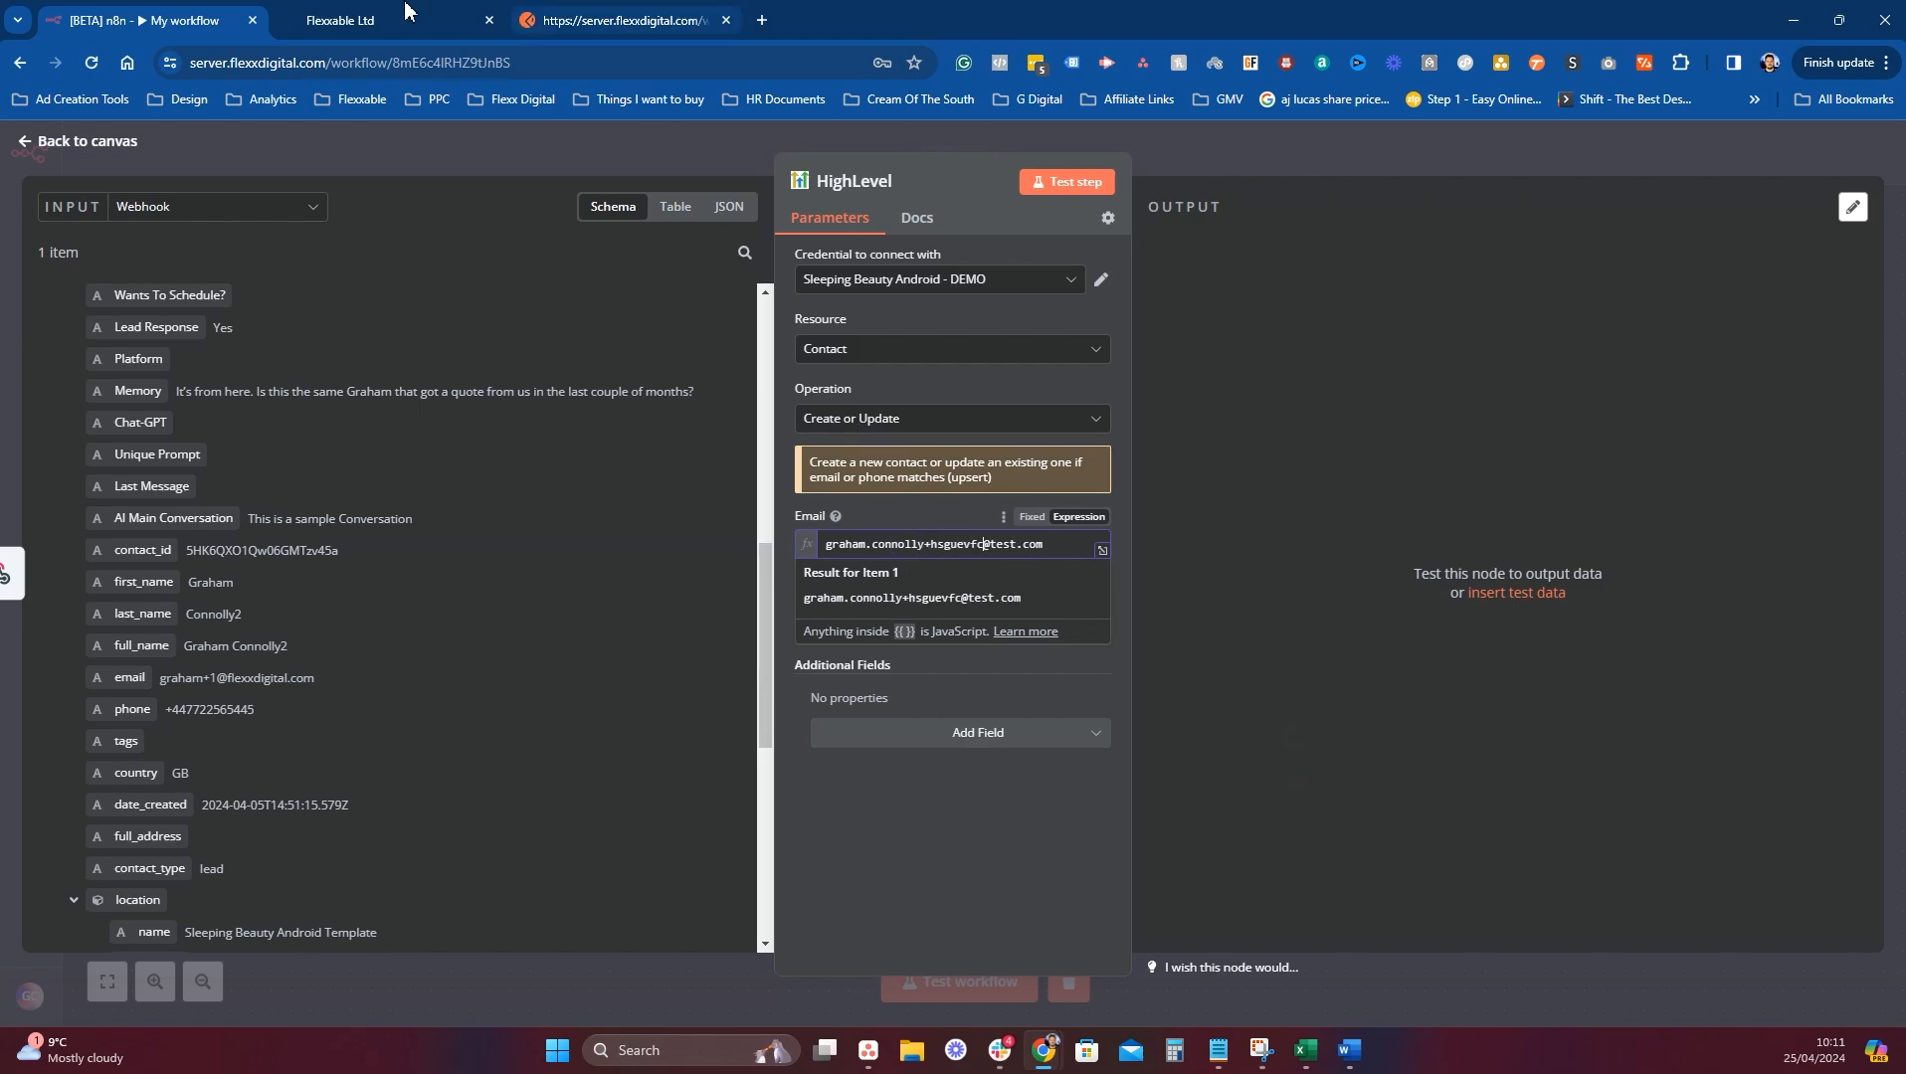
left_click(358, 20)
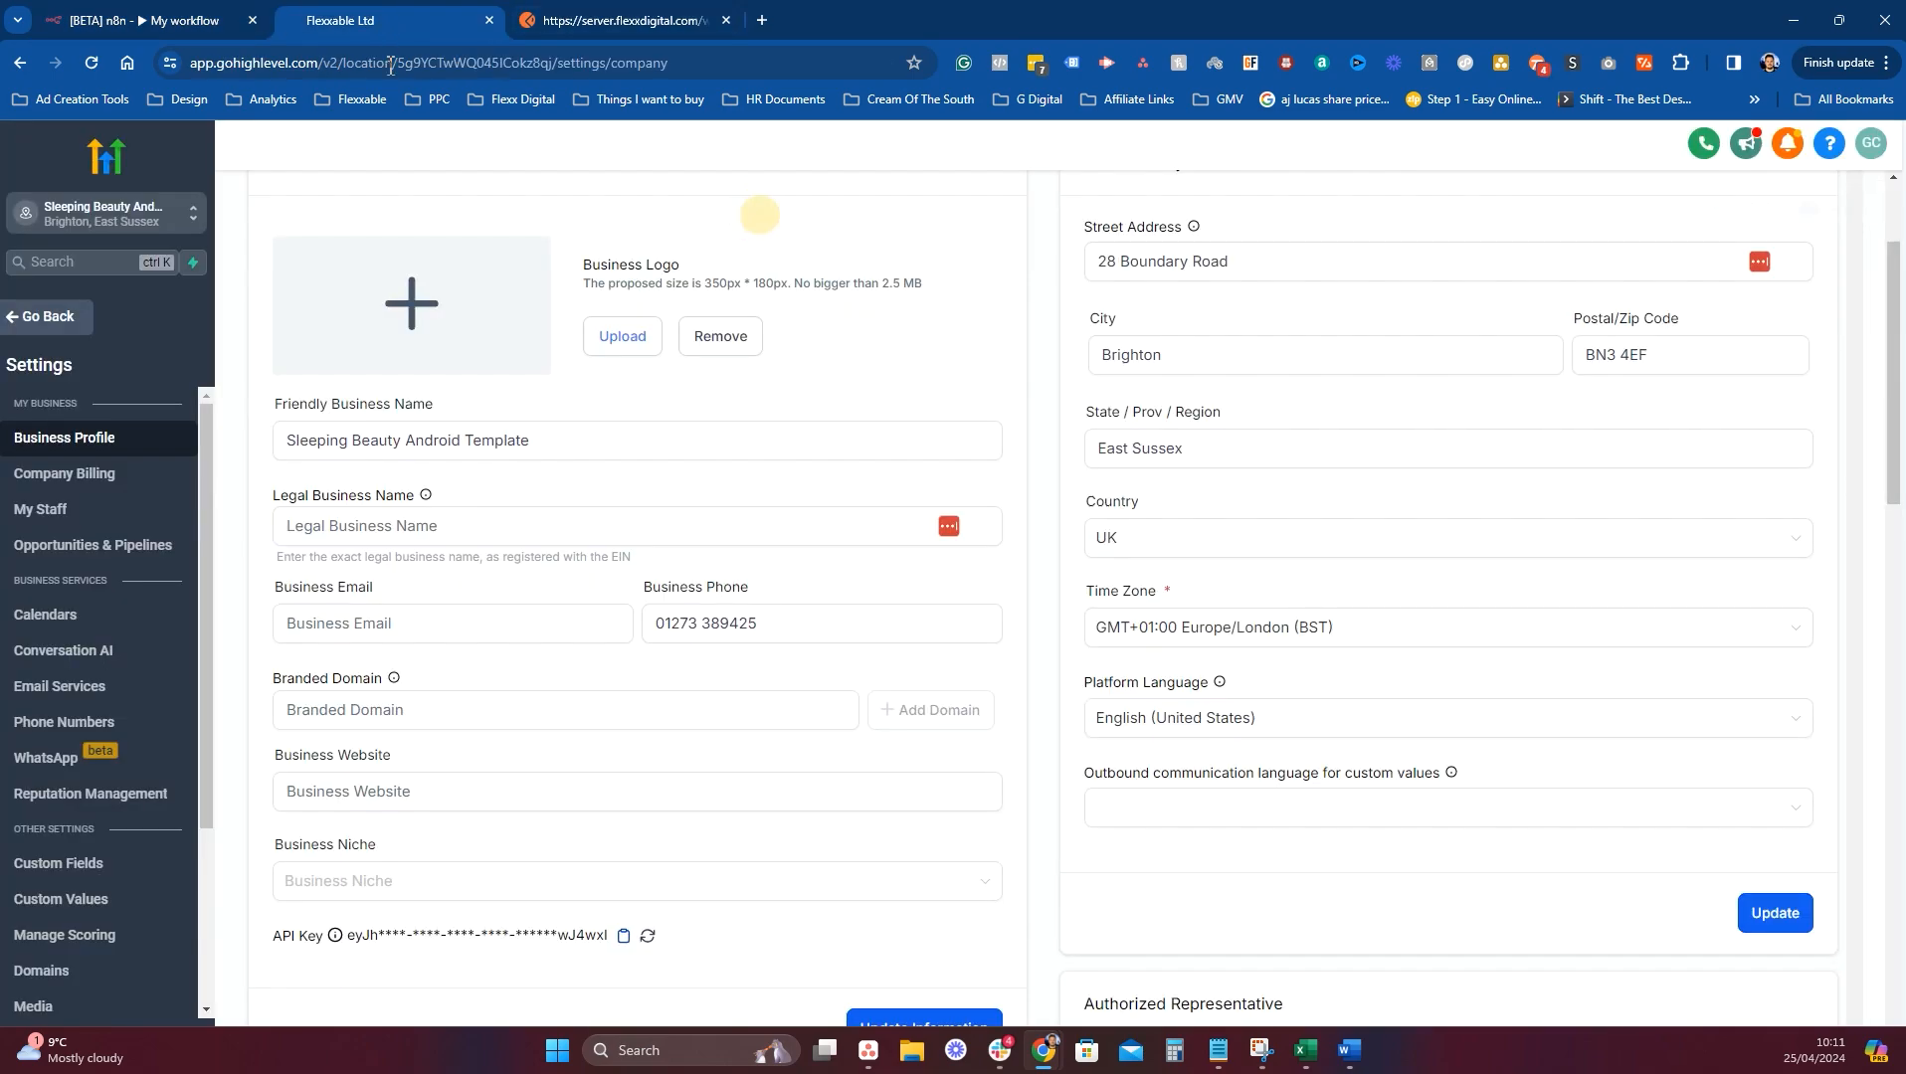
Leave Settings, open Contacts, tick all four contacts and confirm deleting them.
left_click(14, 319)
left_click(149, 463)
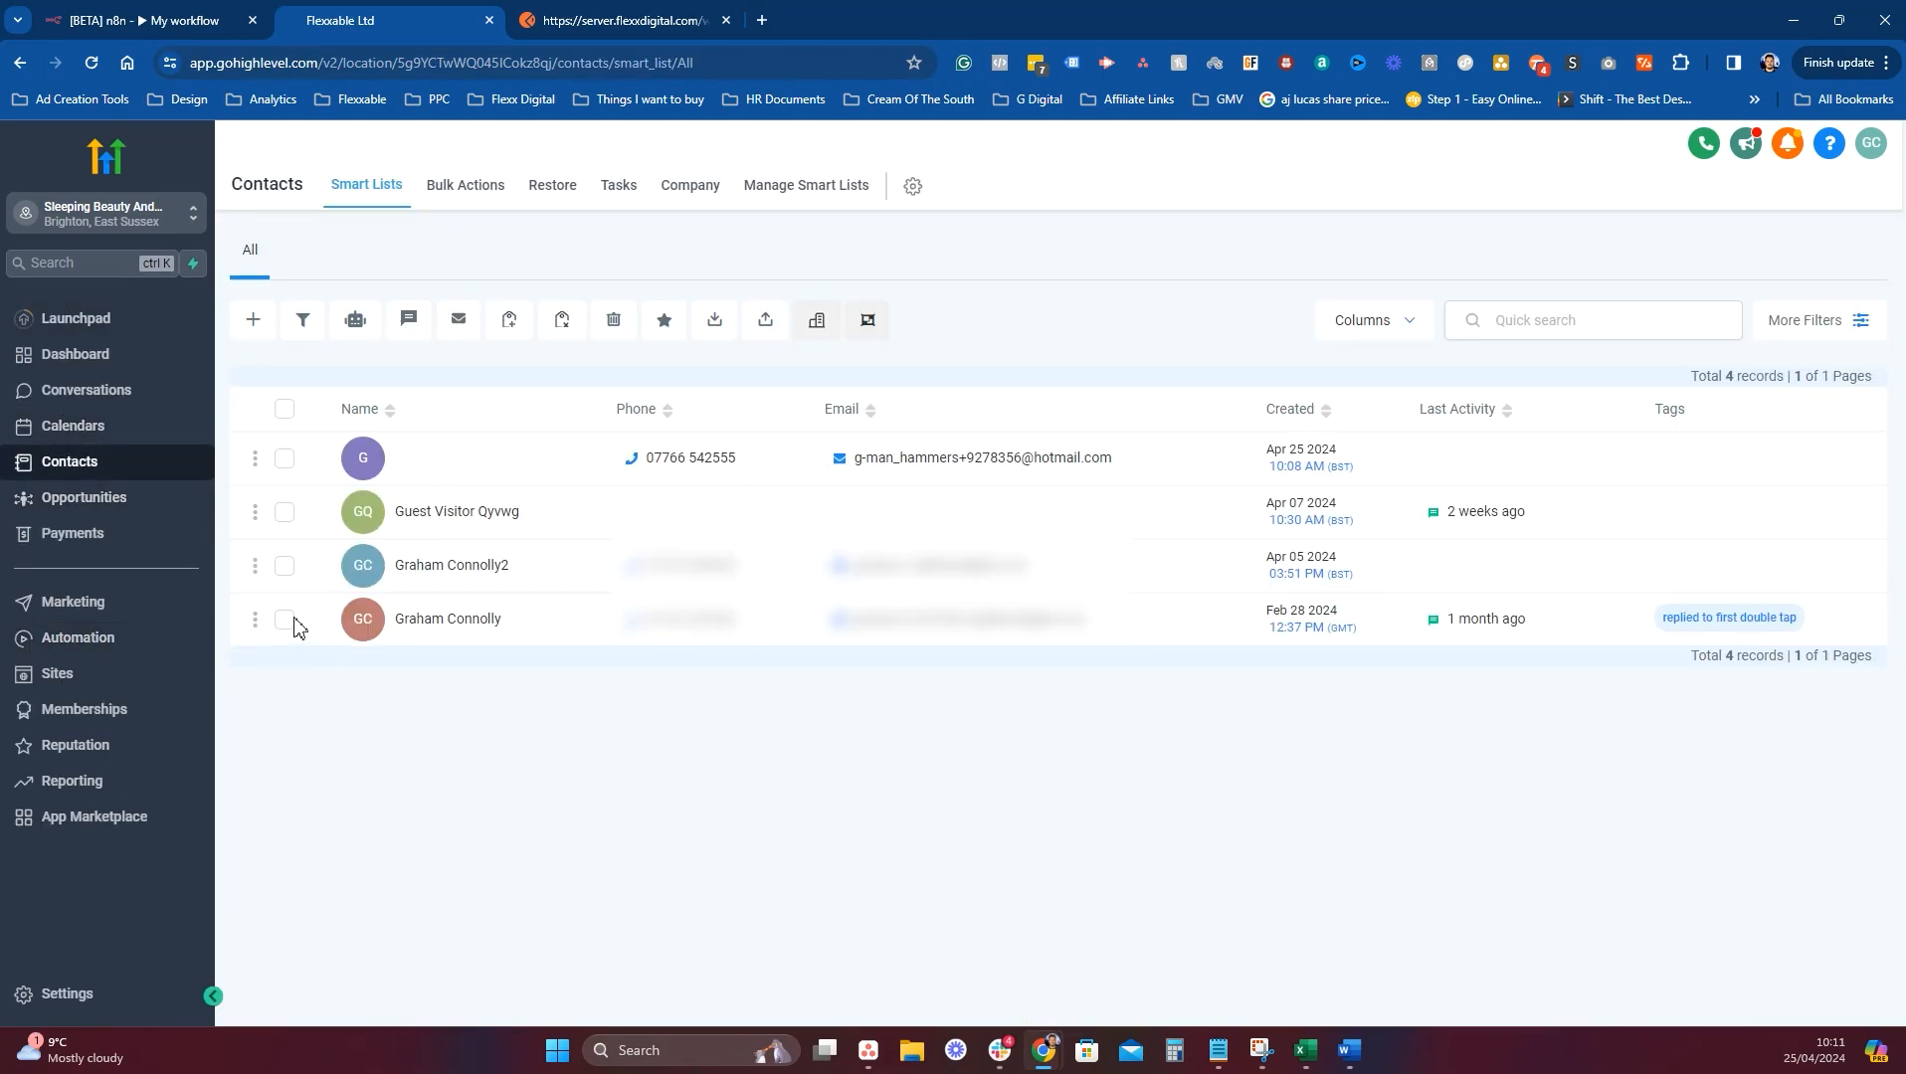
left_click(284, 619)
left_click(284, 565)
left_click(285, 511)
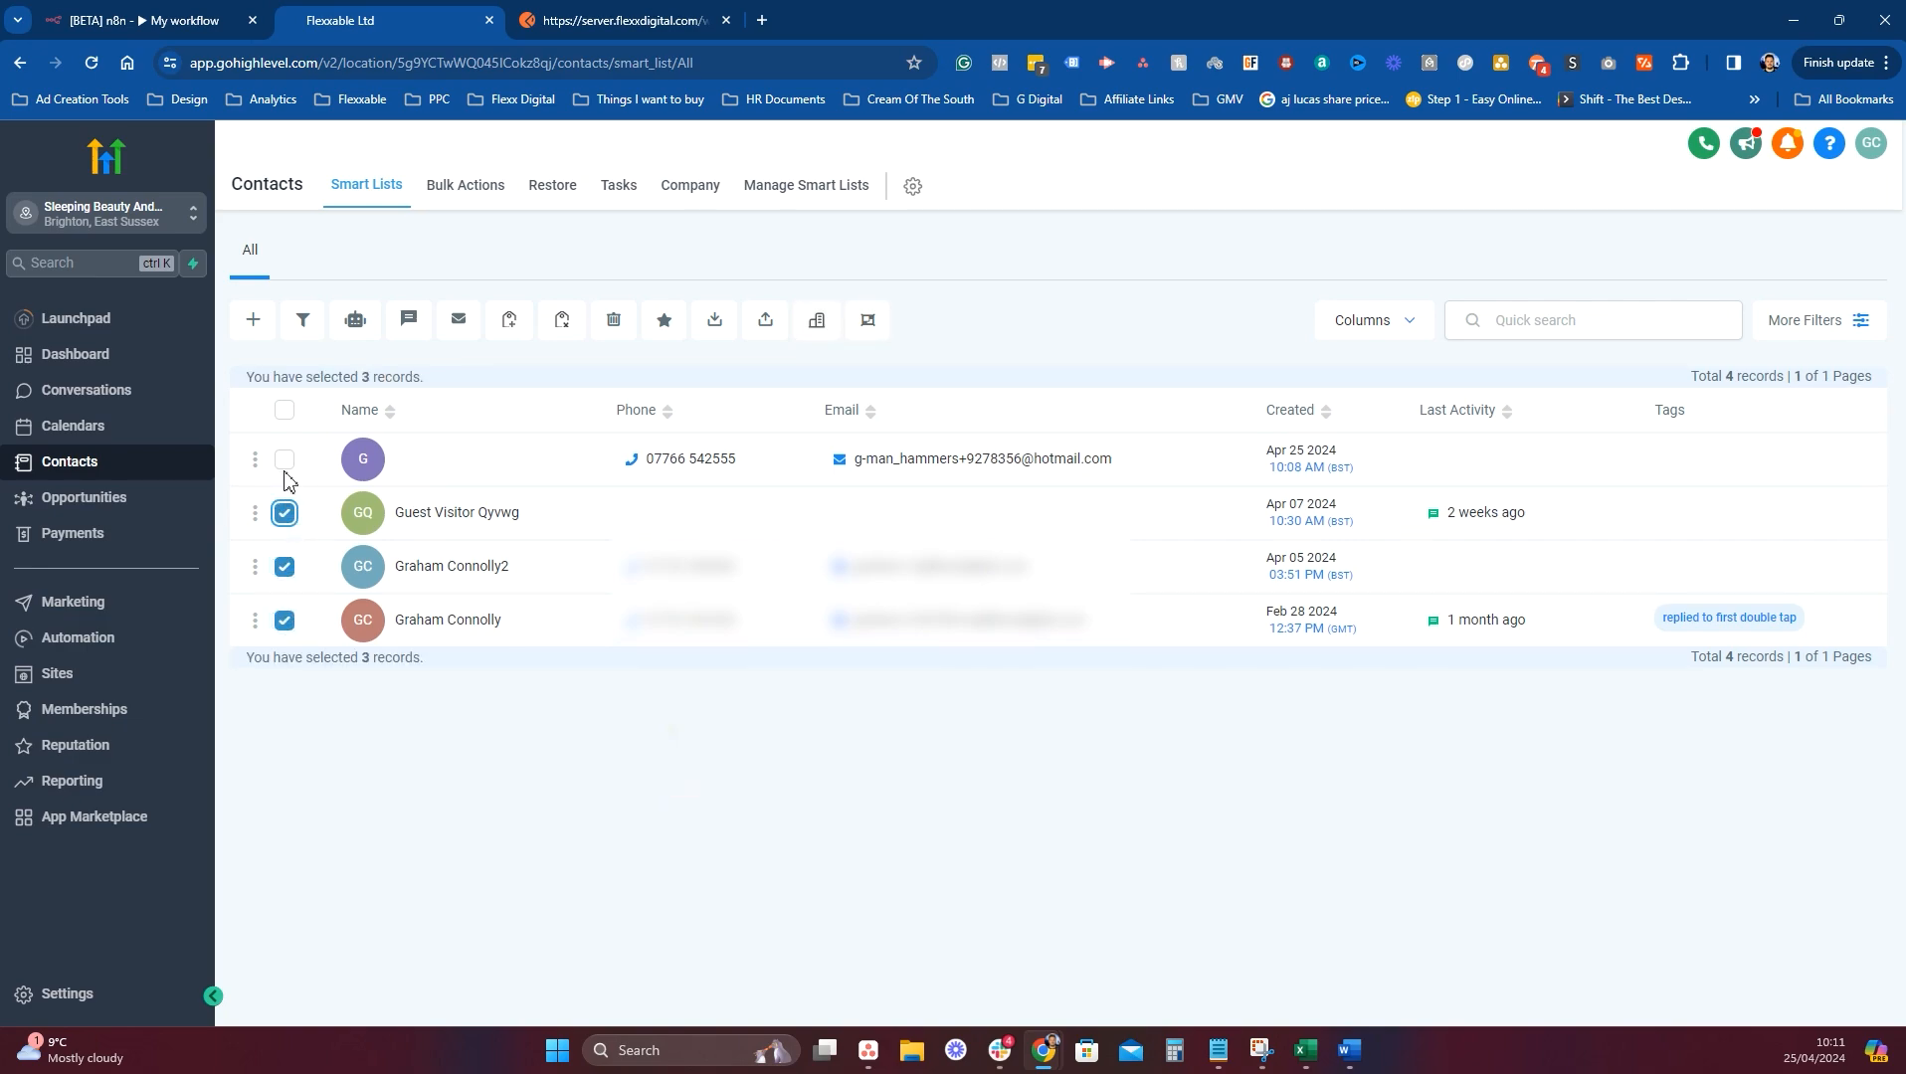
left_click(284, 458)
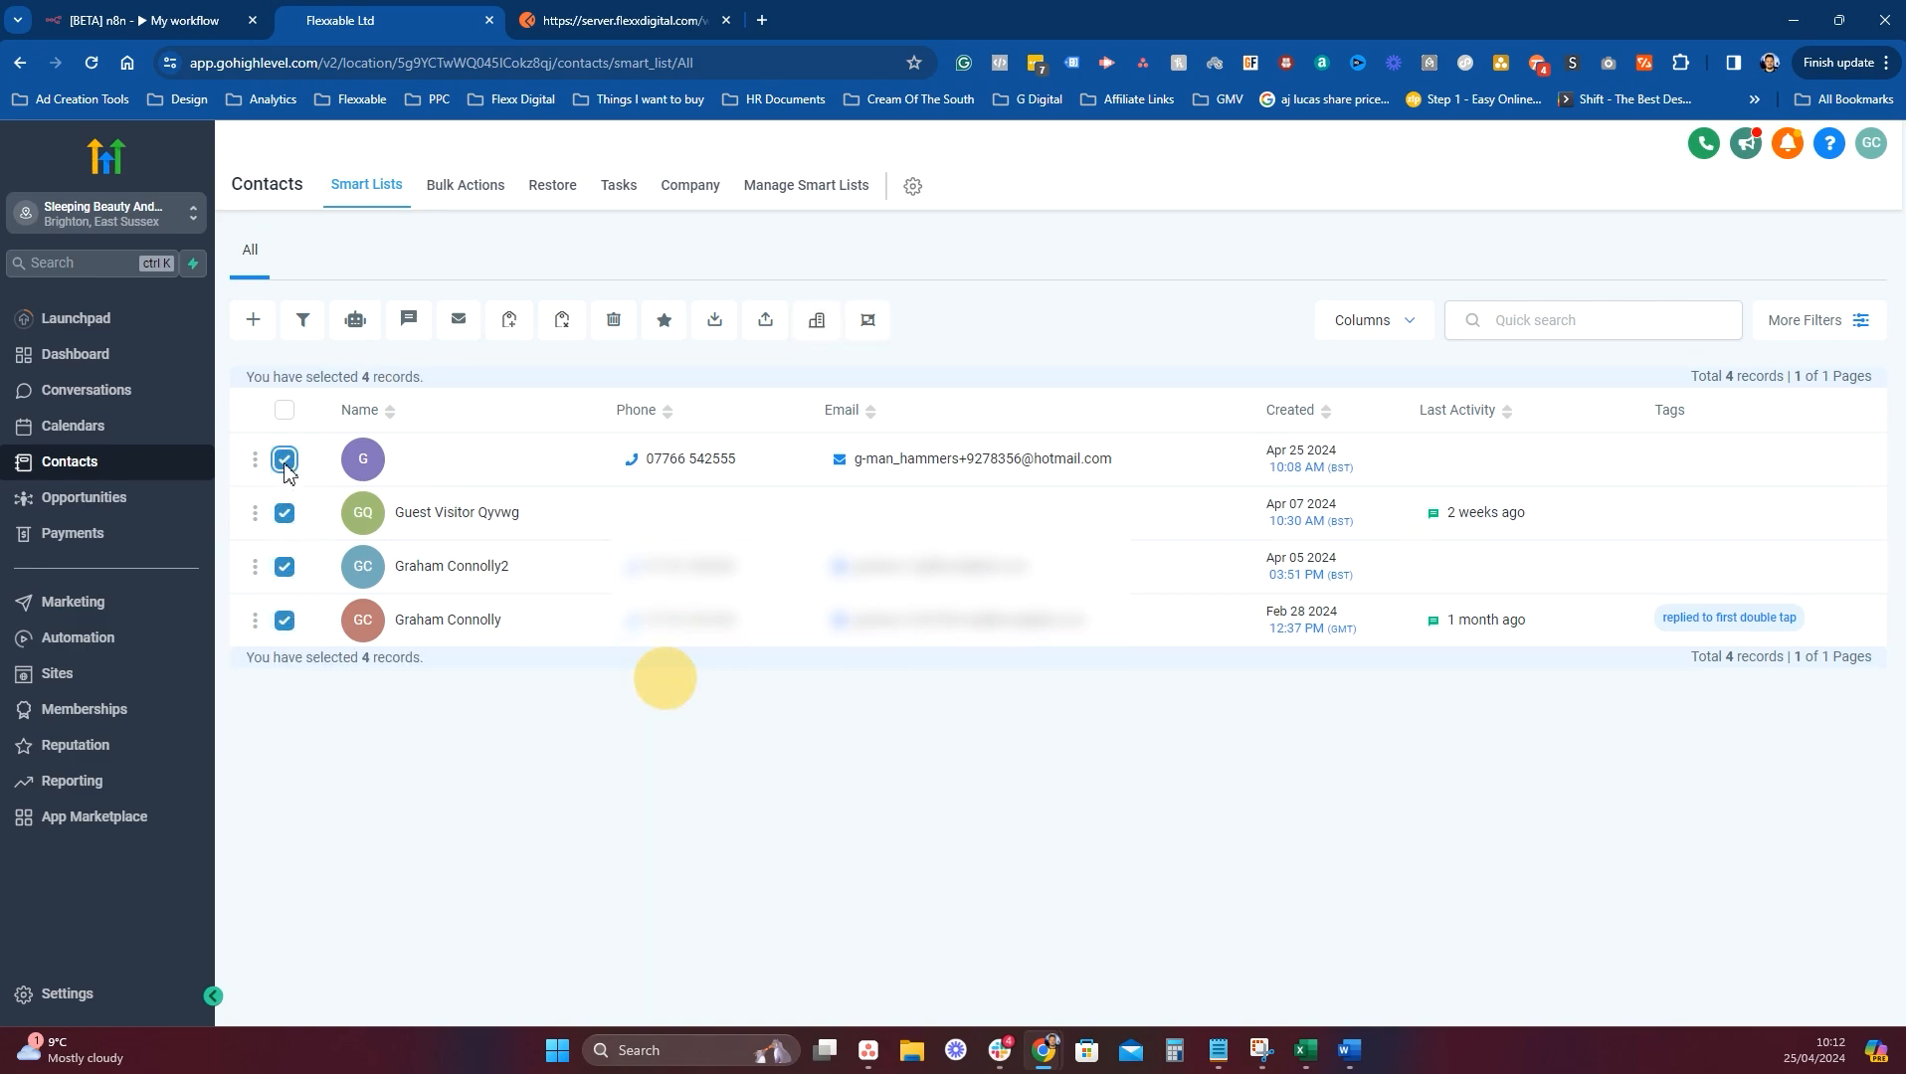
left_click(613, 321)
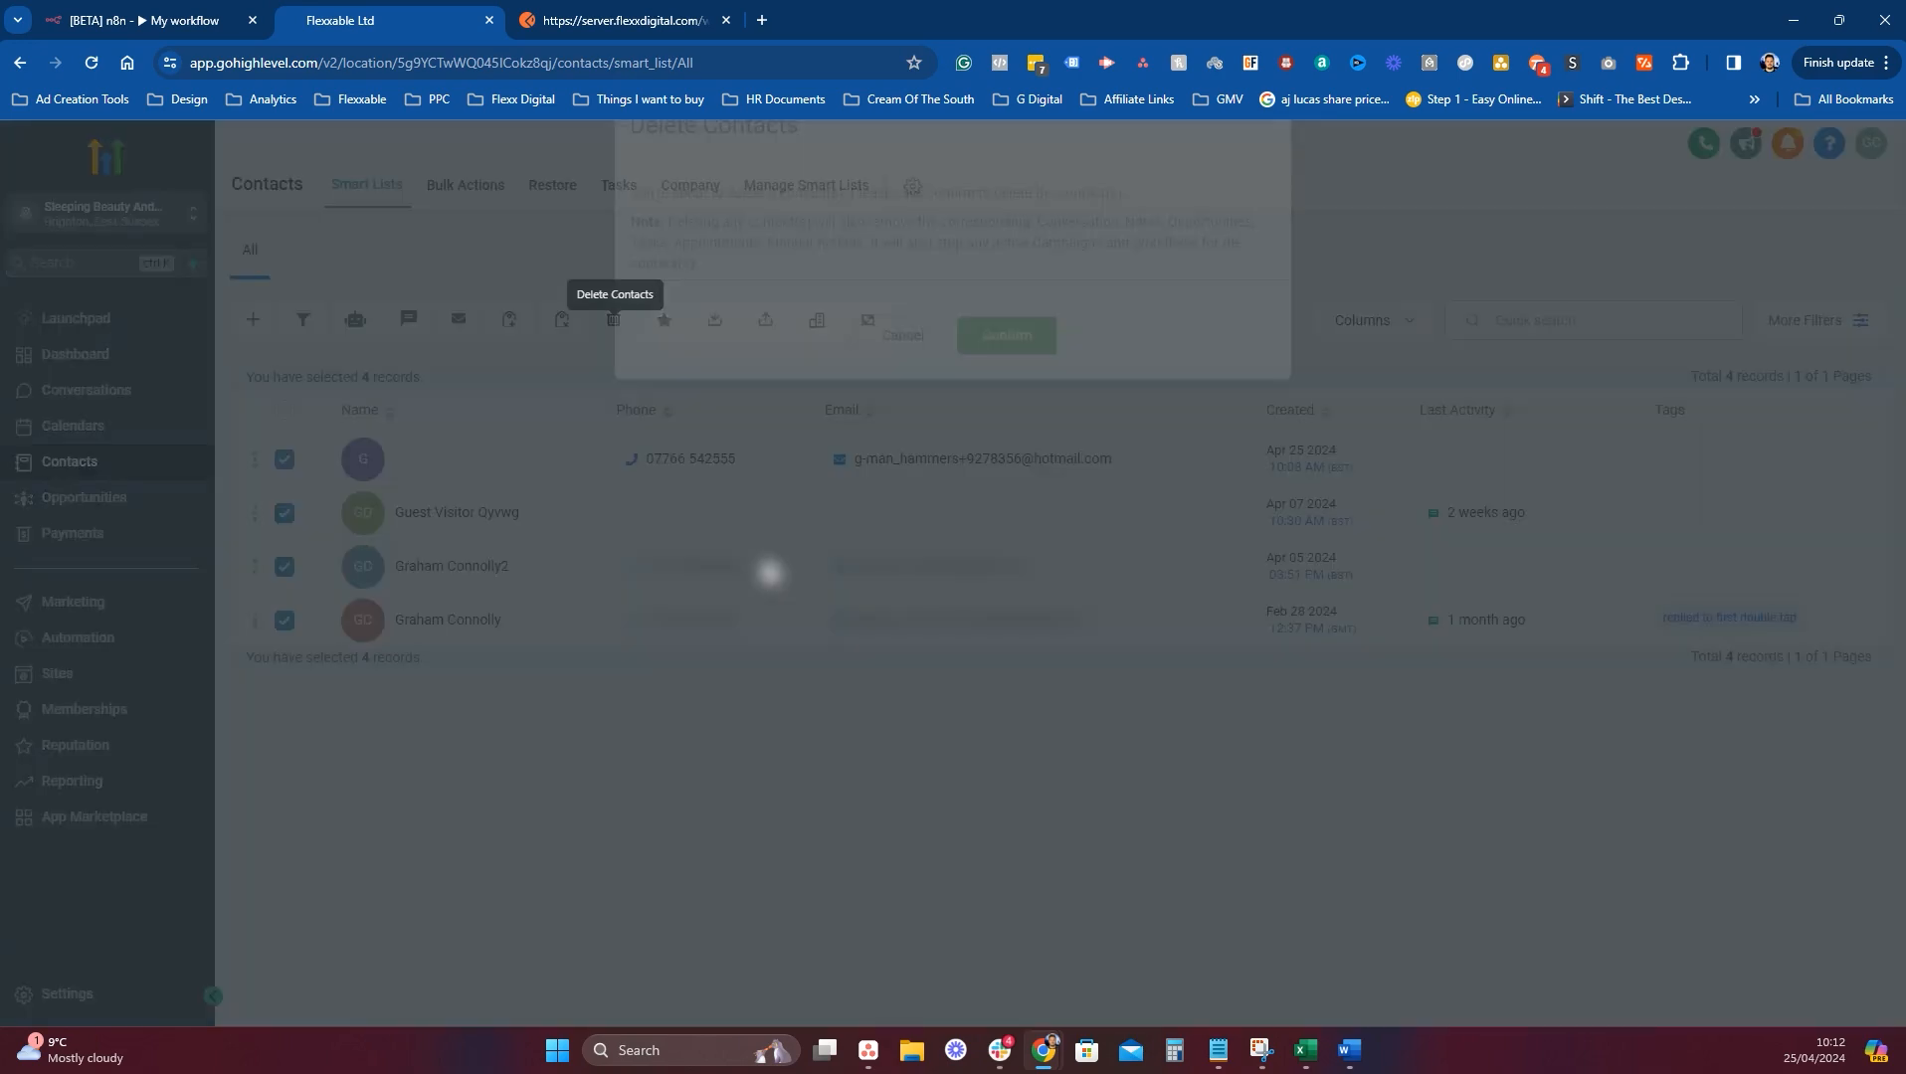
left_click(1024, 403)
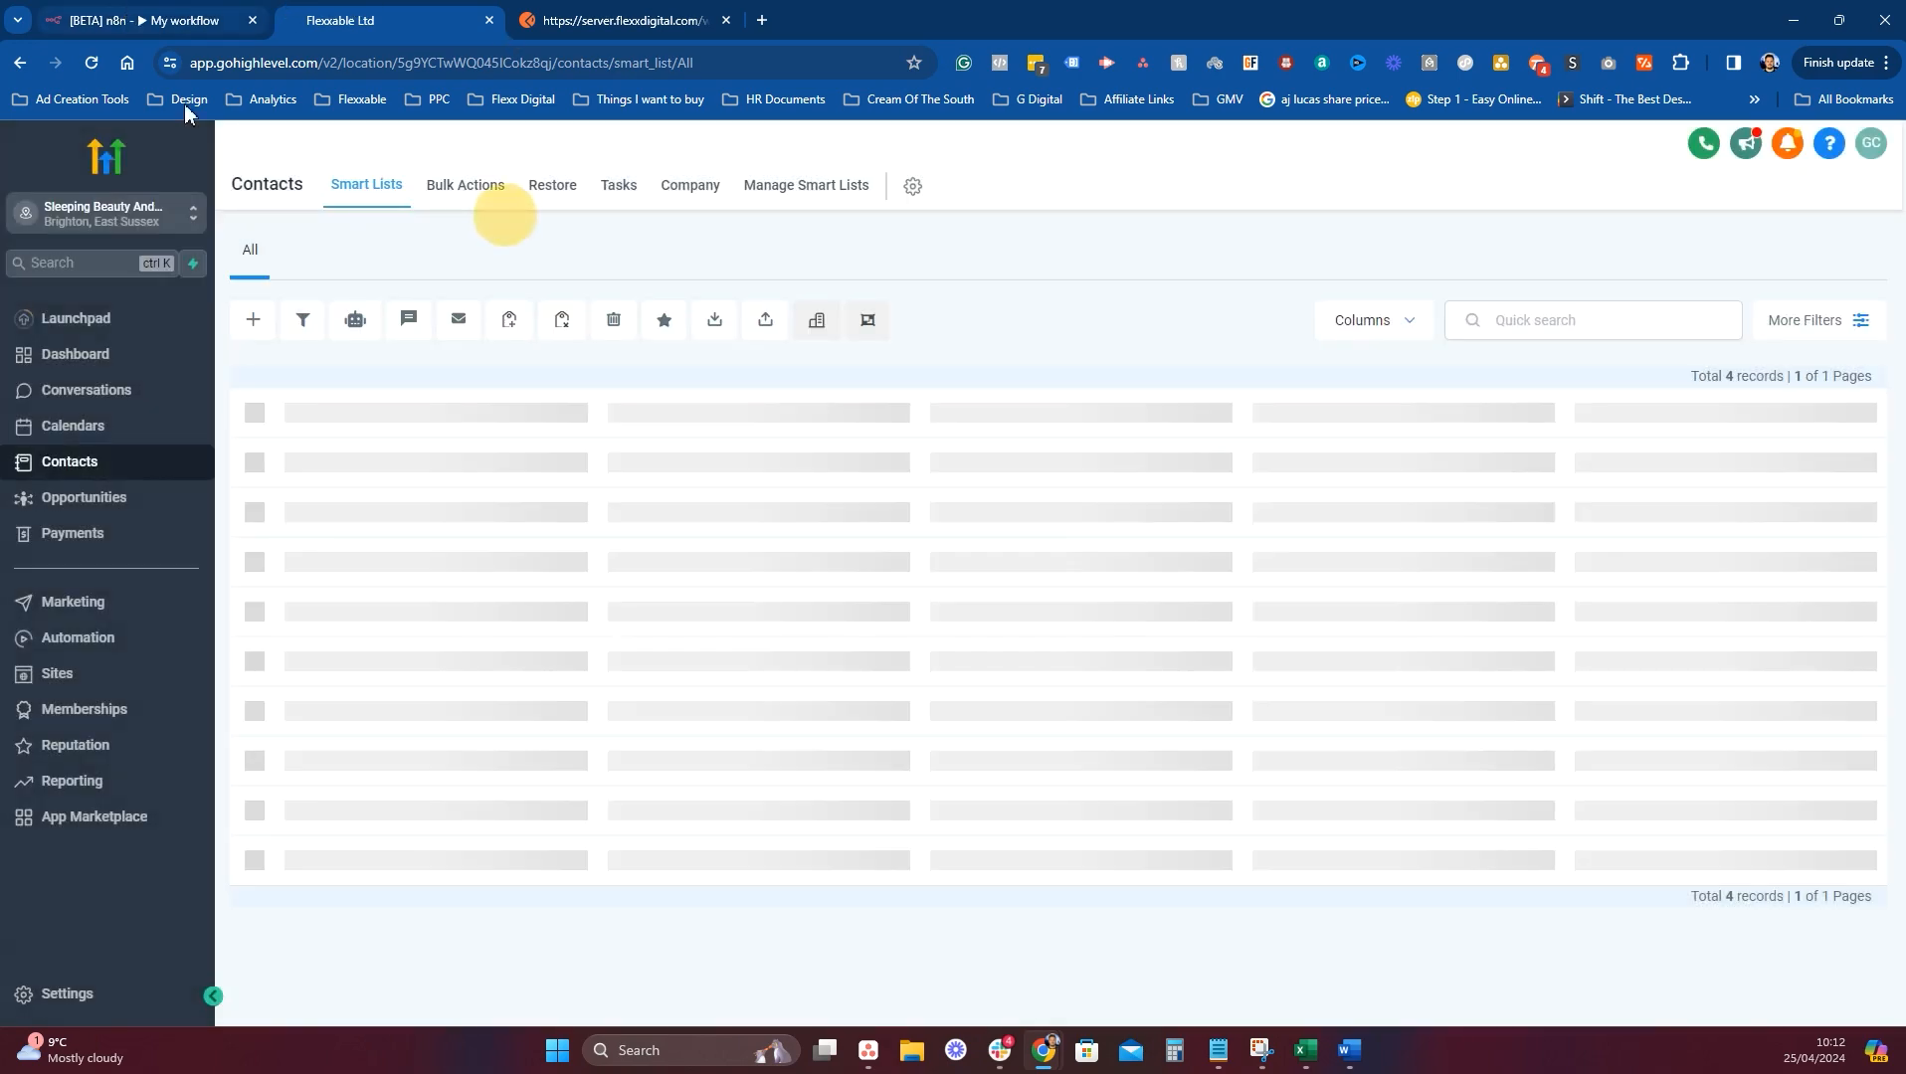
left_click(127, 20)
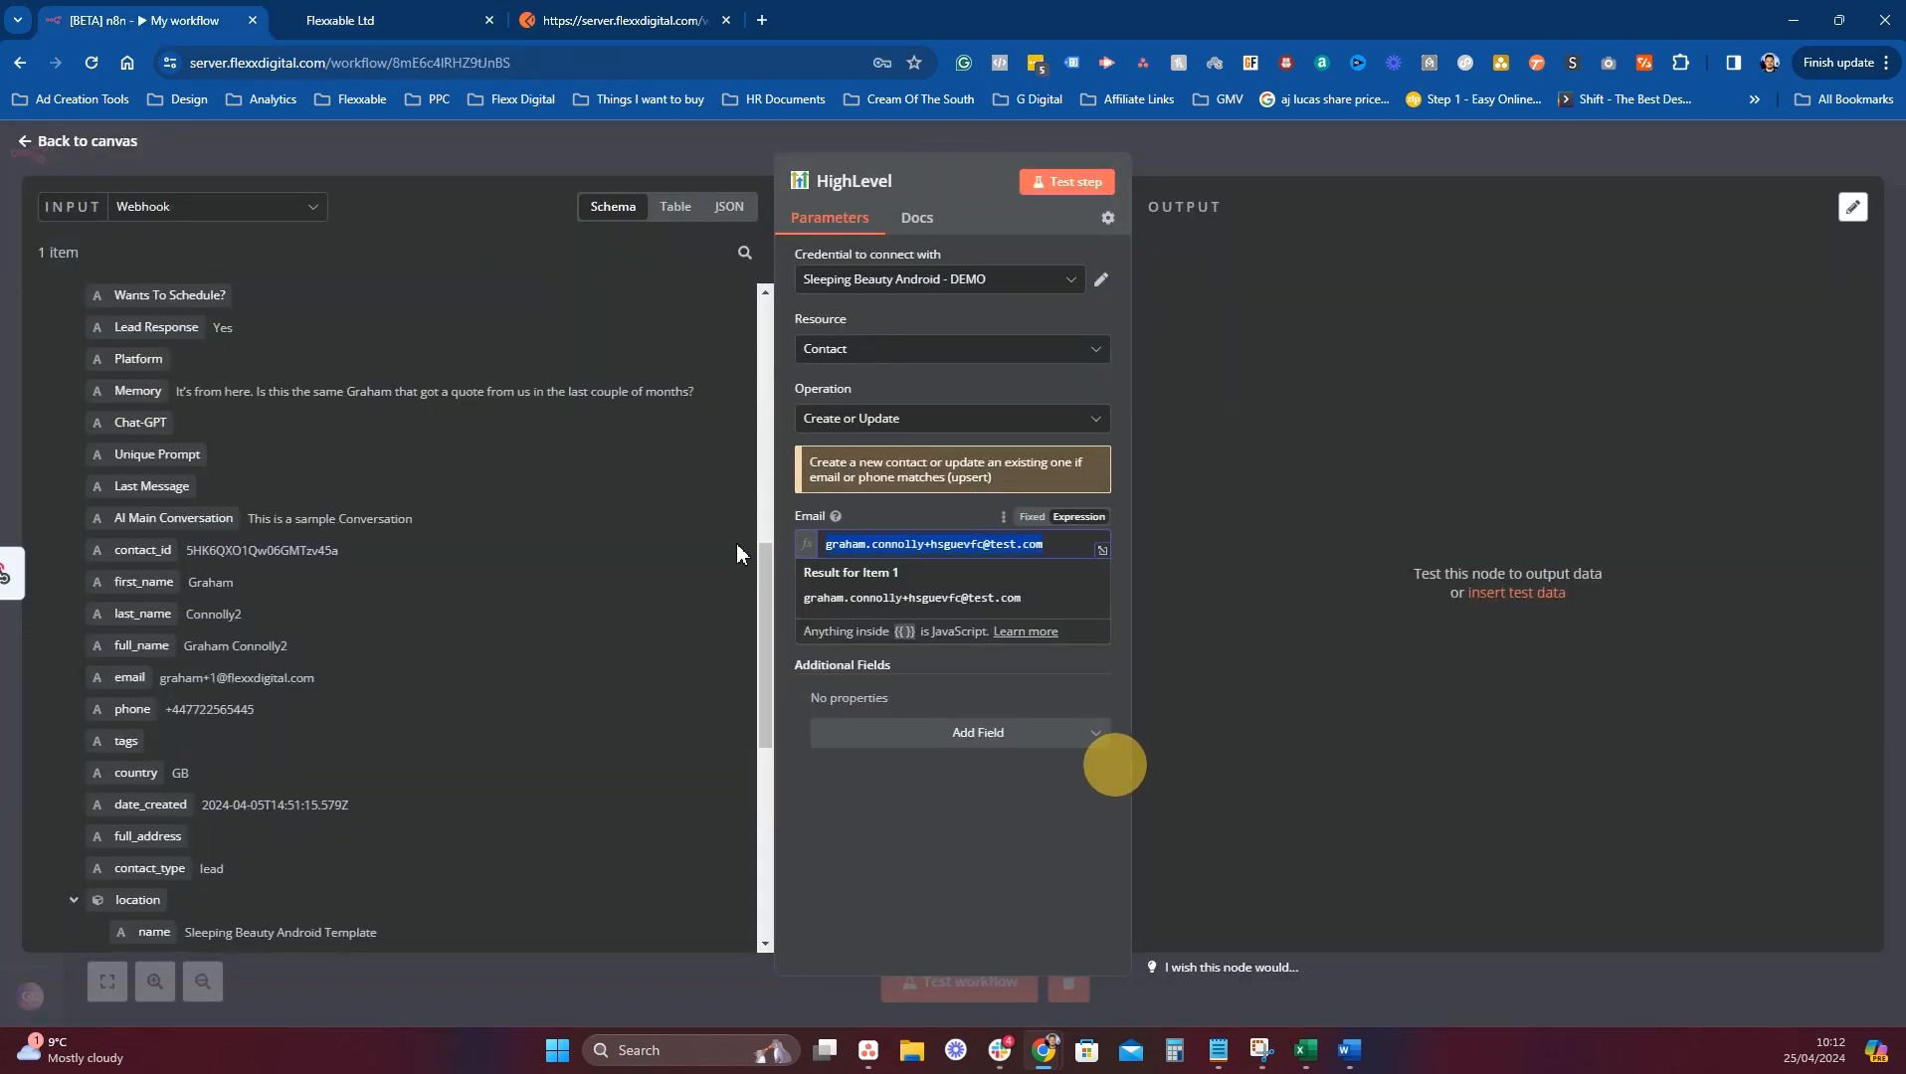
Clear the test address and map the webhook's email and phone into Email and Phone.
key("ctrl+a")
key("BackSpace")
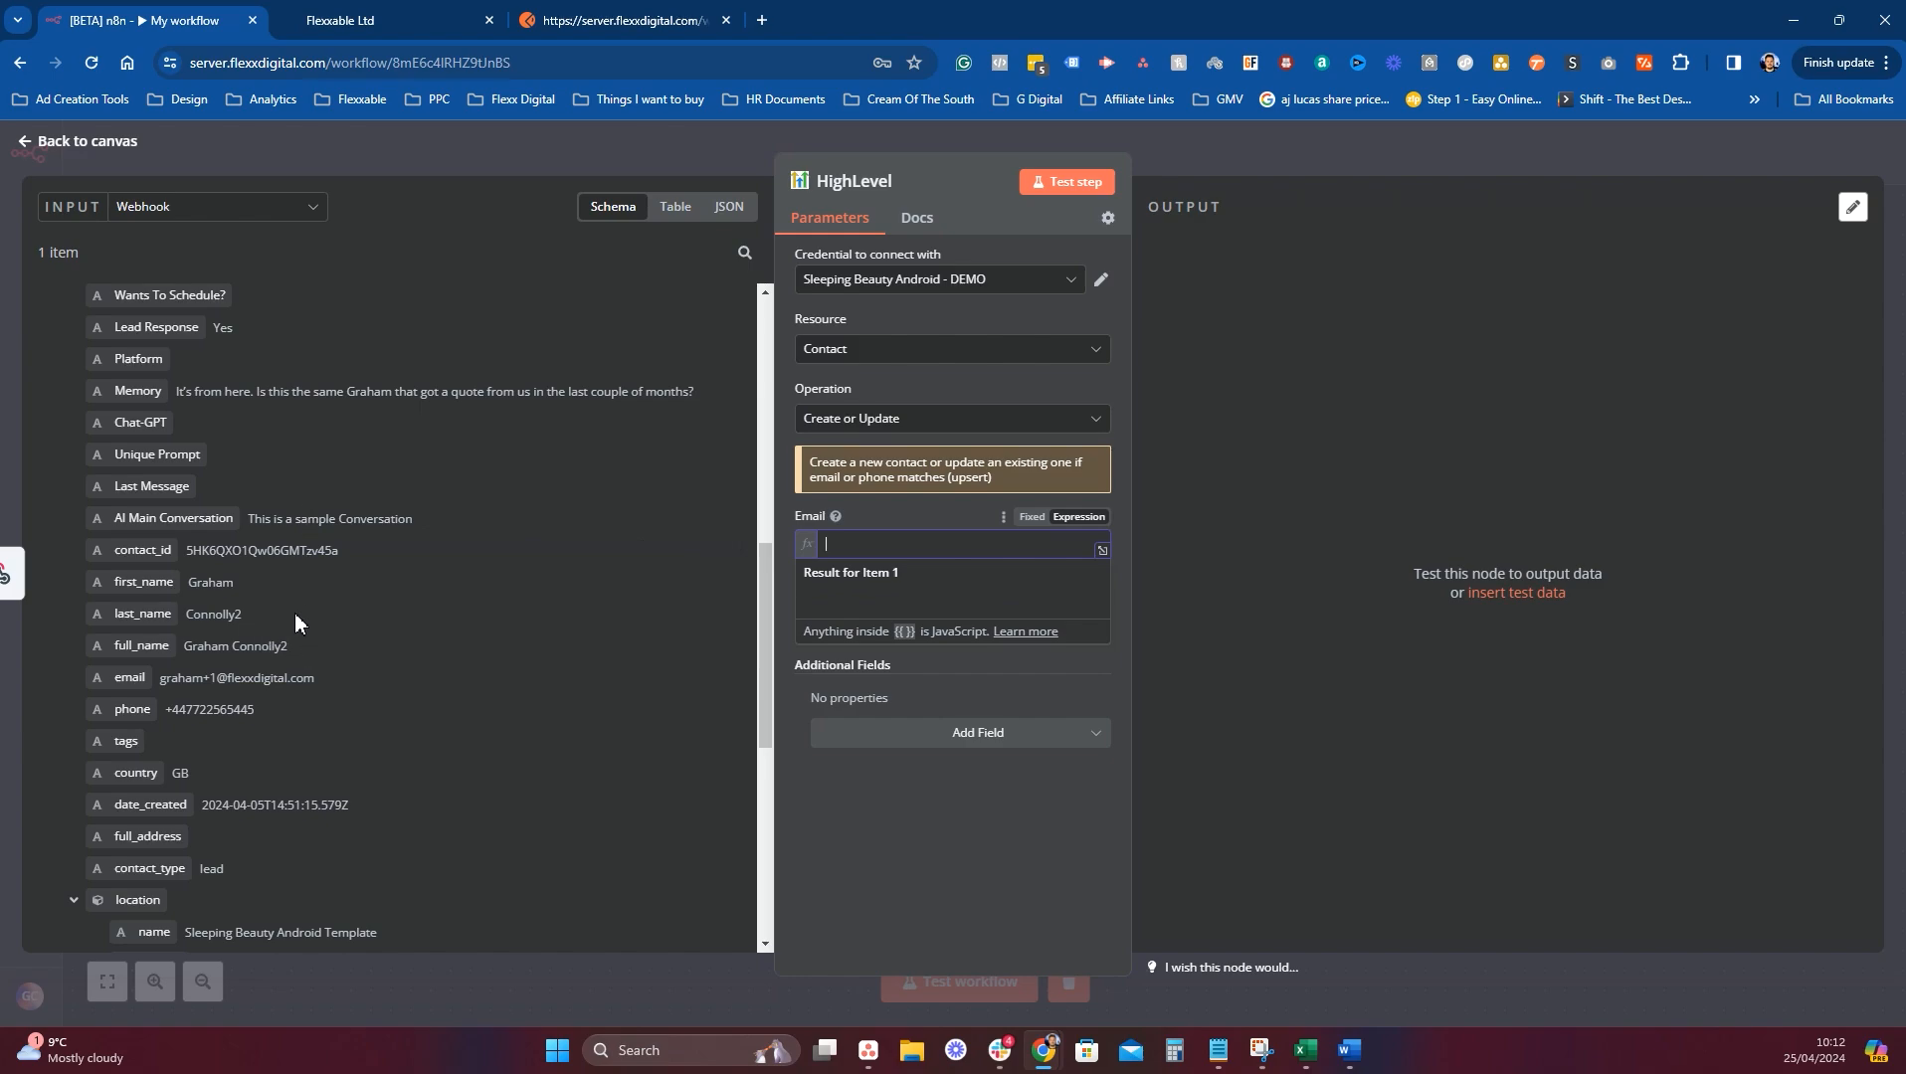
left_click_drag(137, 677, 875, 545)
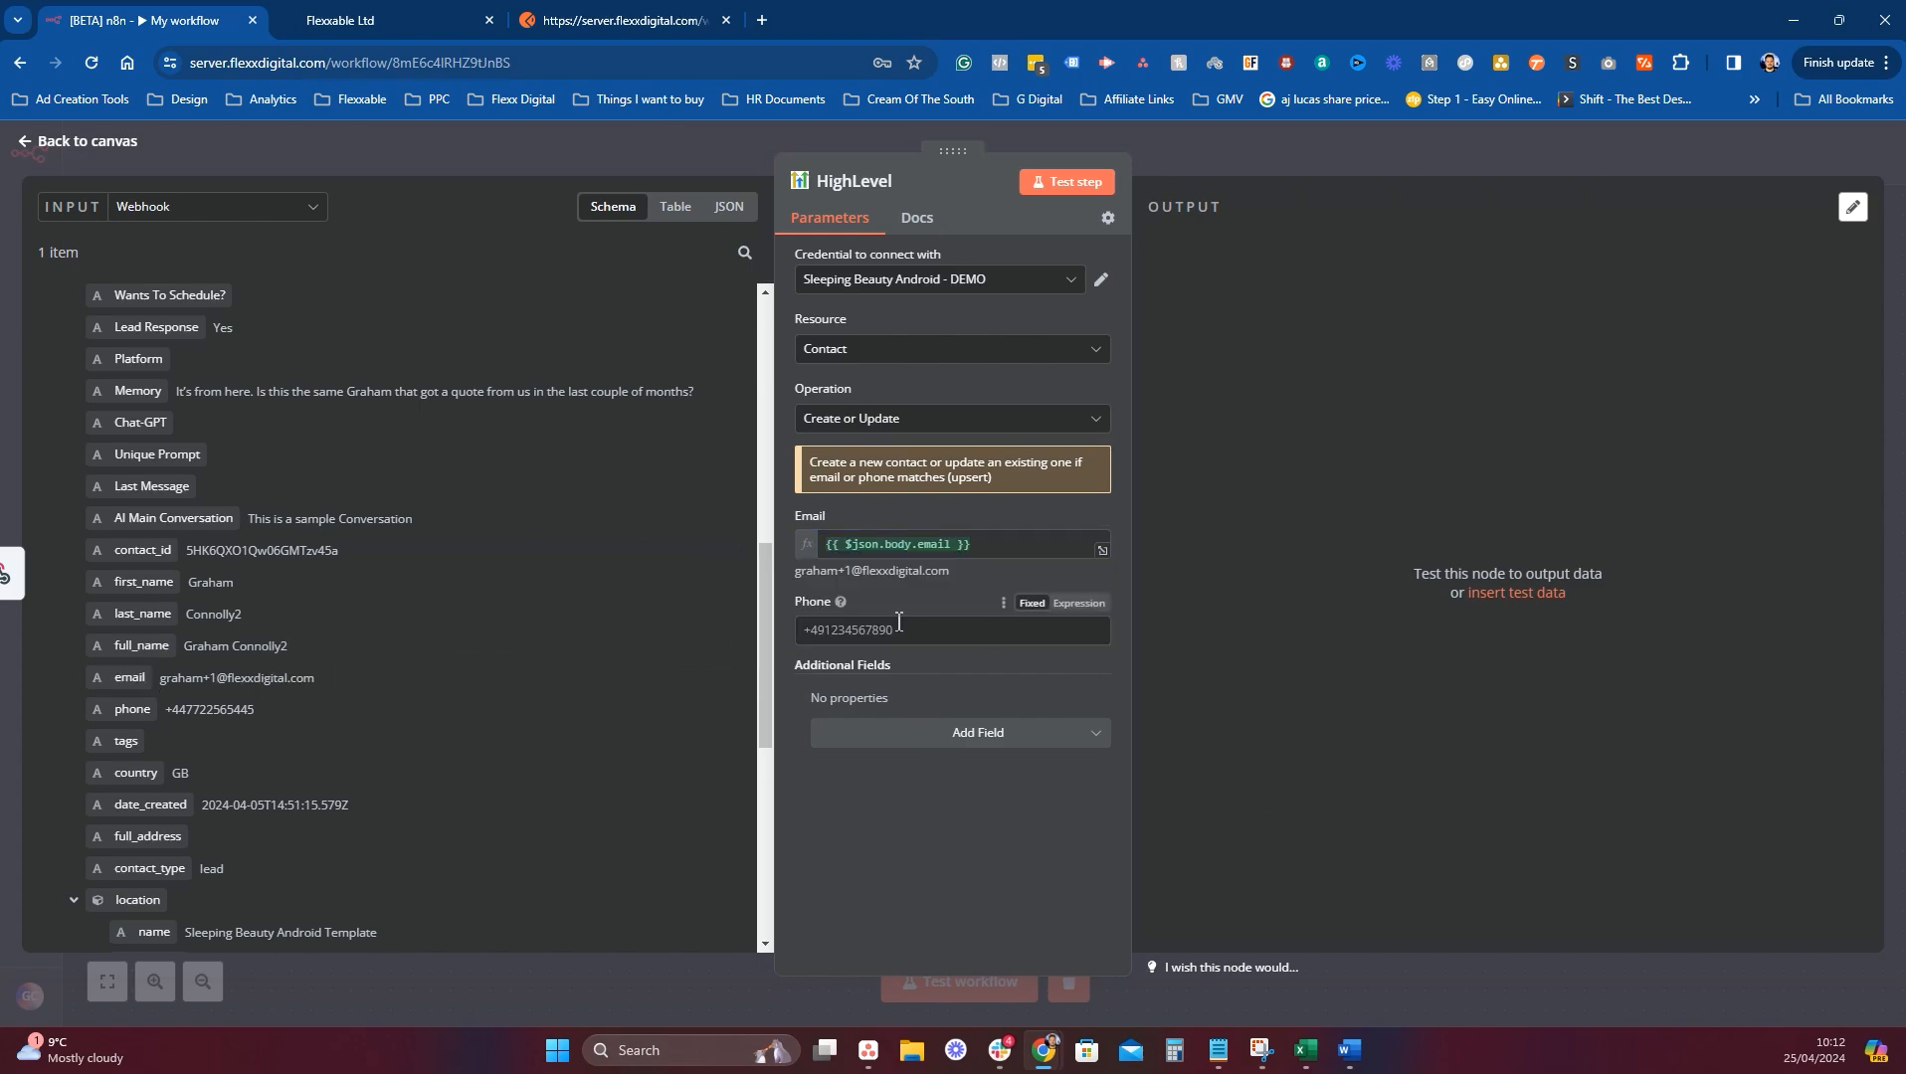
left_click_drag(139, 708, 950, 642)
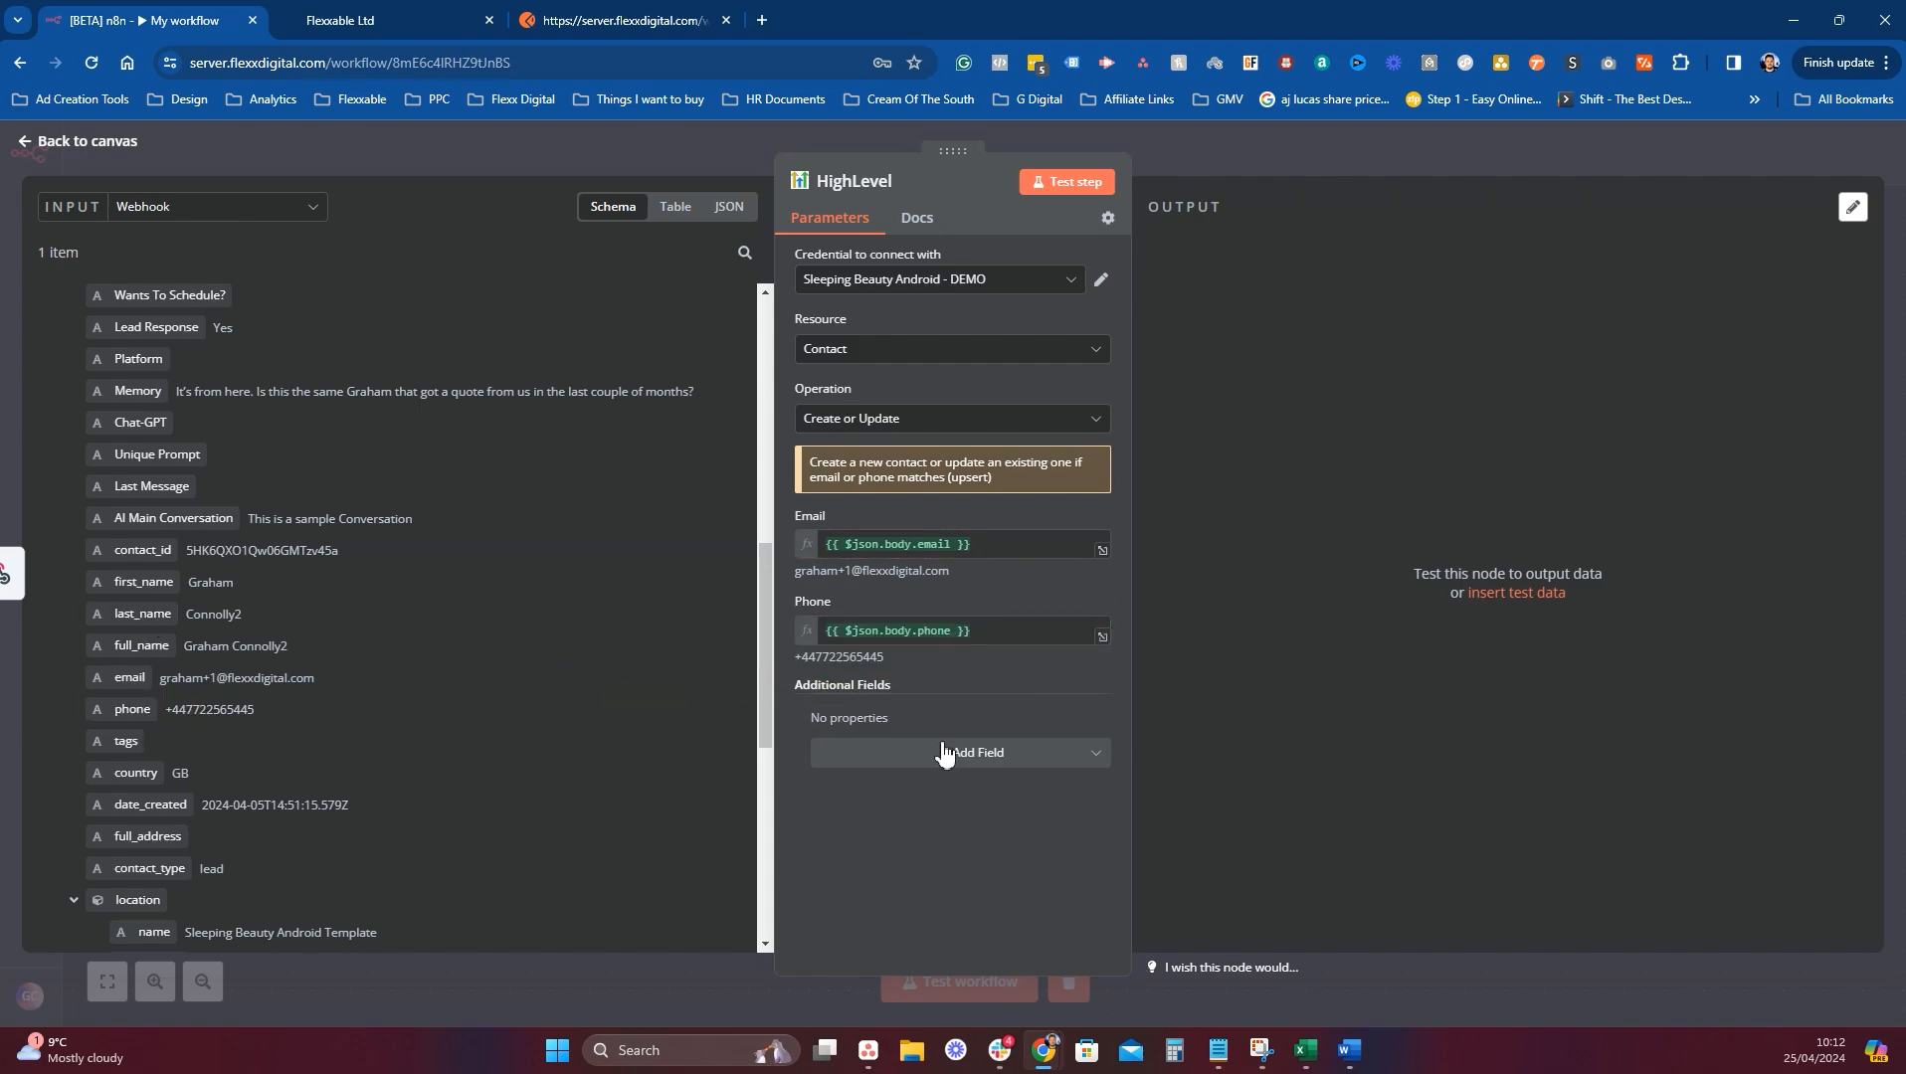
Add a Custom Fields entry and set its field to Lead Response.
left_click(944, 754)
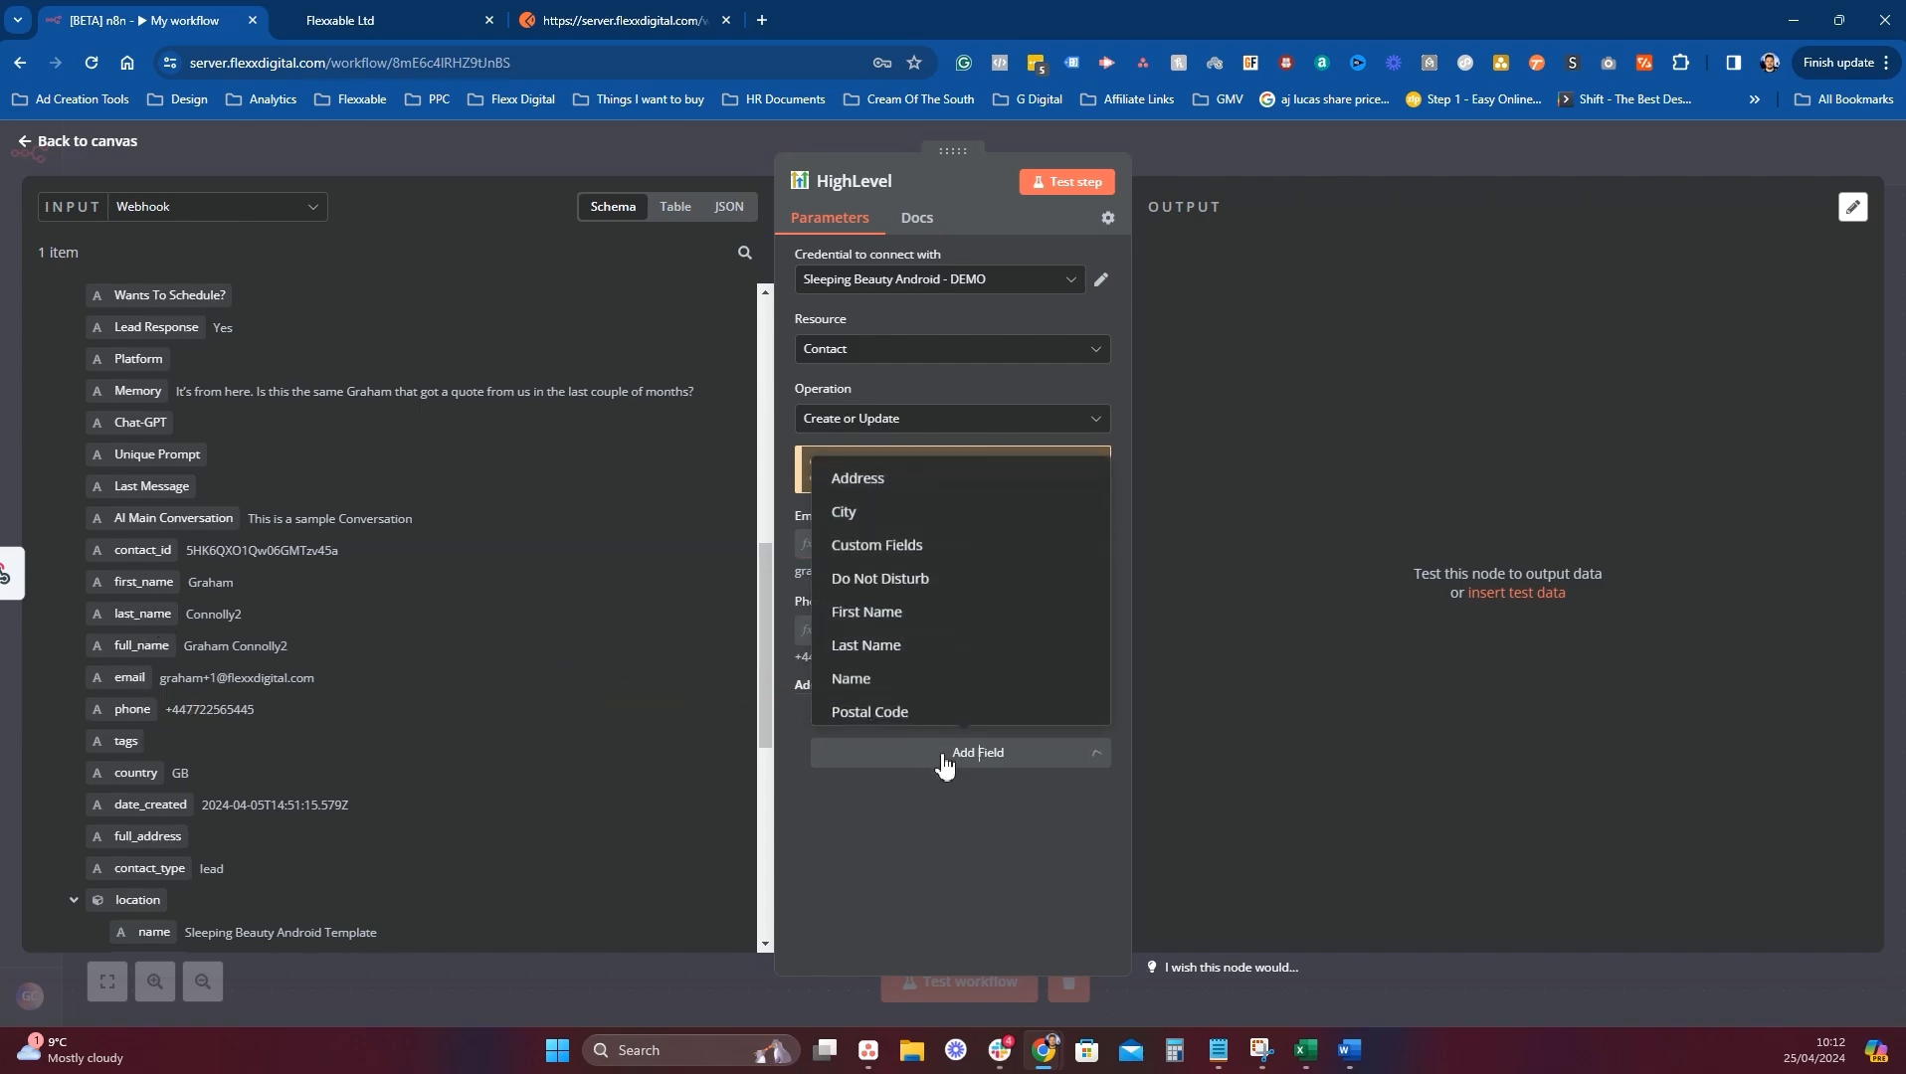
left_click(891, 550)
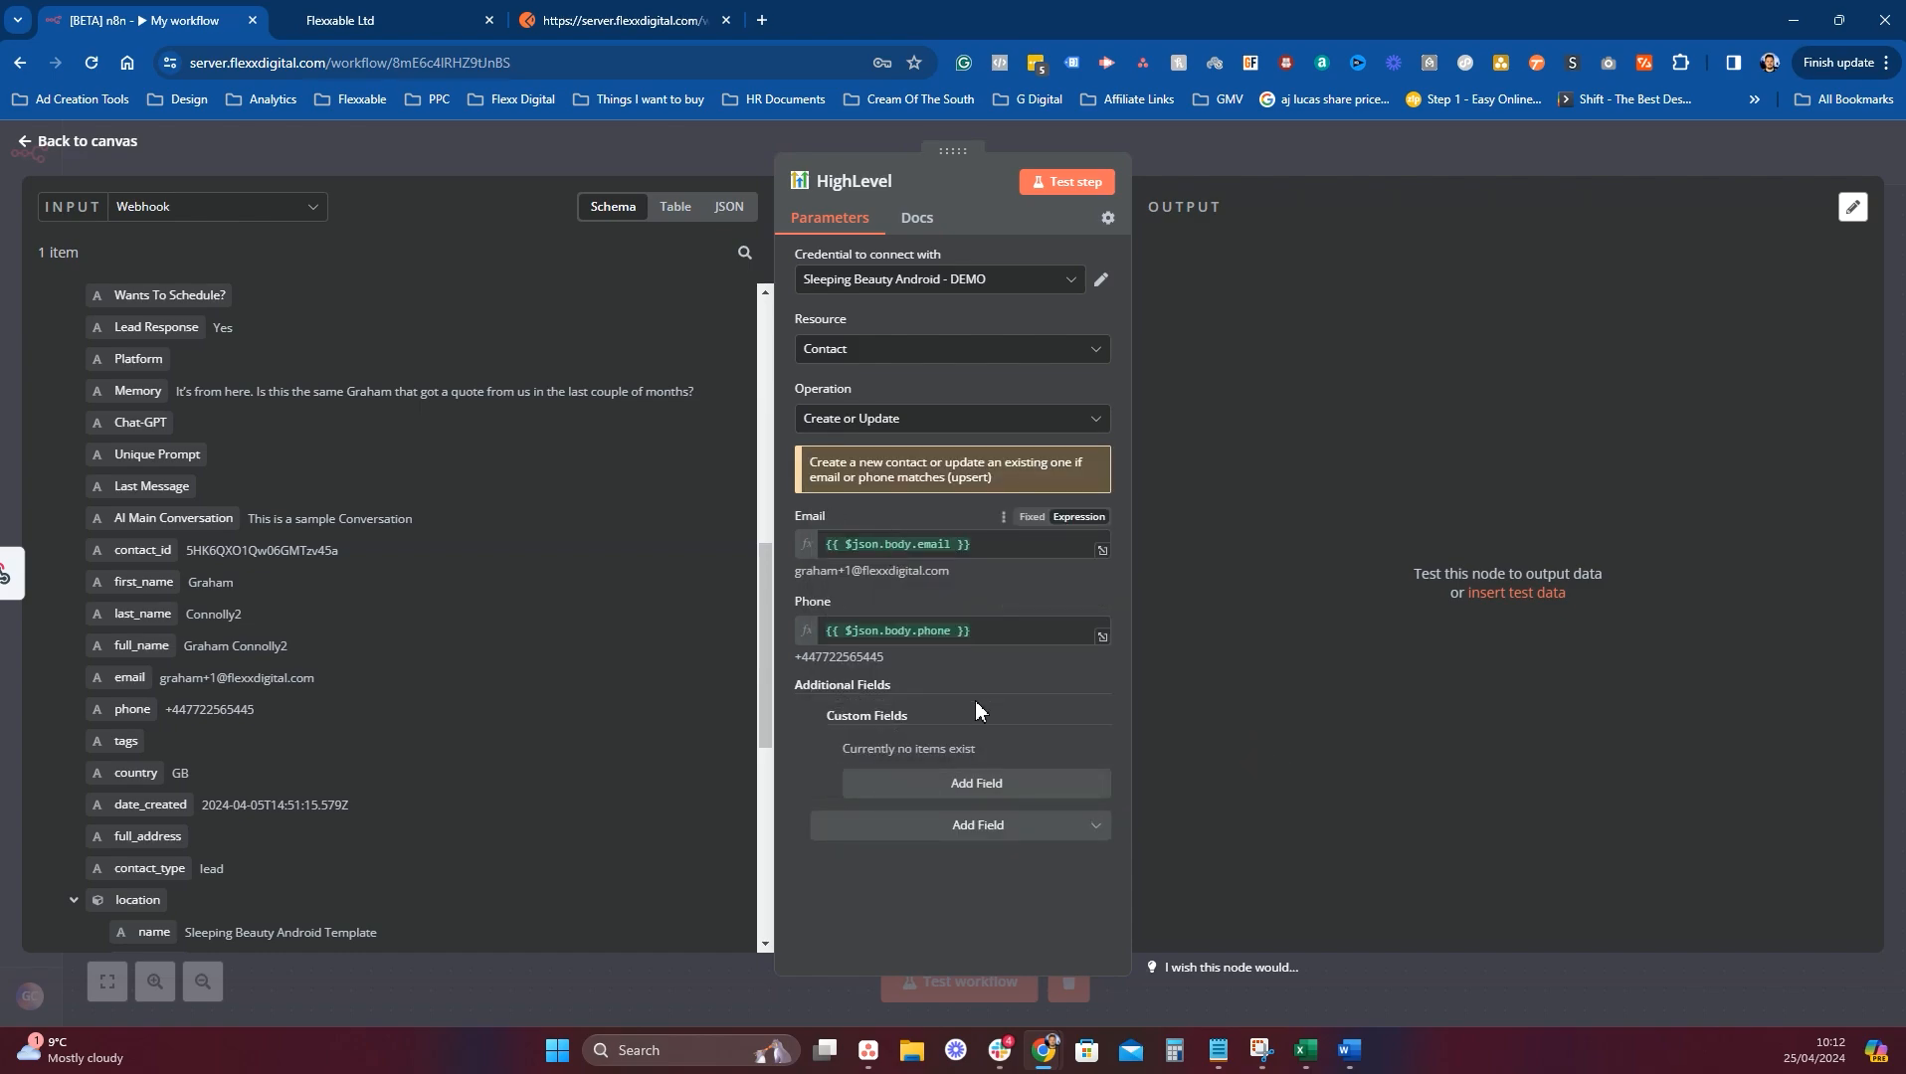
left_click(1007, 790)
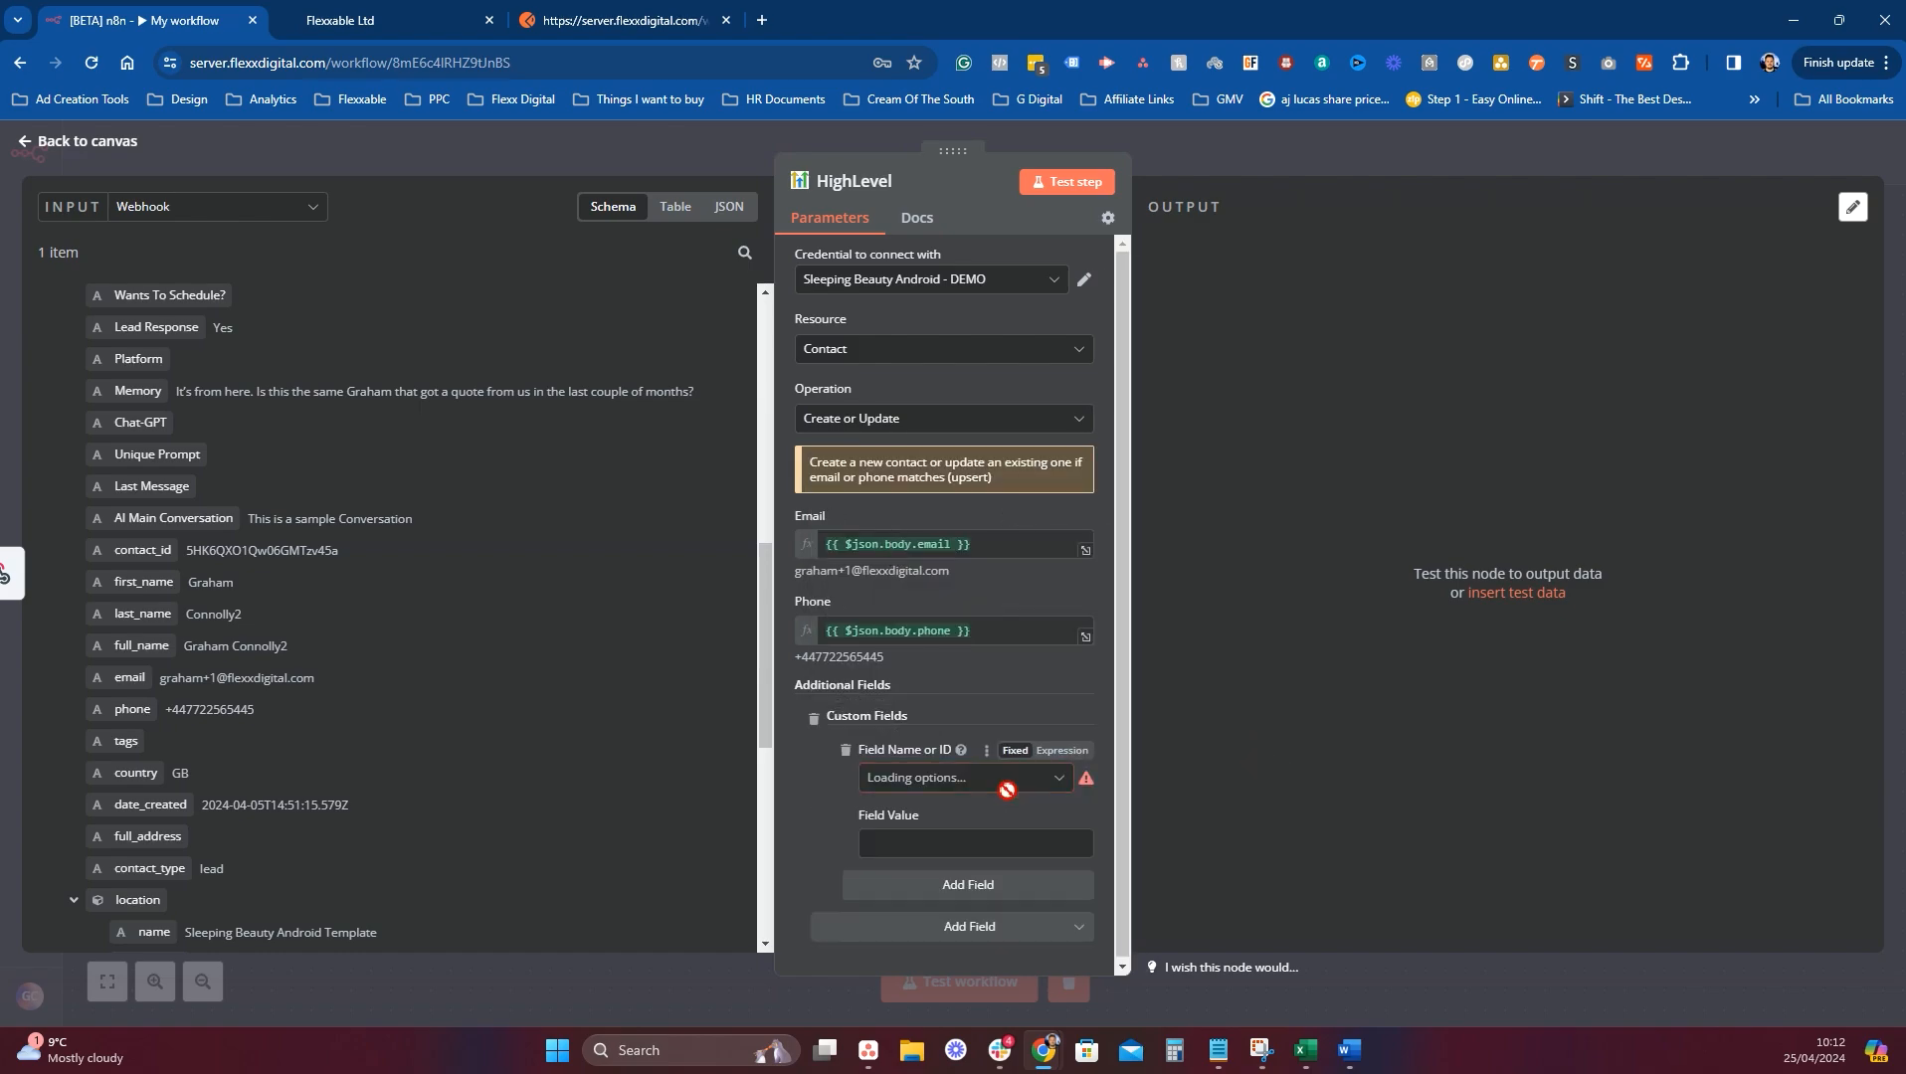
left_click(943, 779)
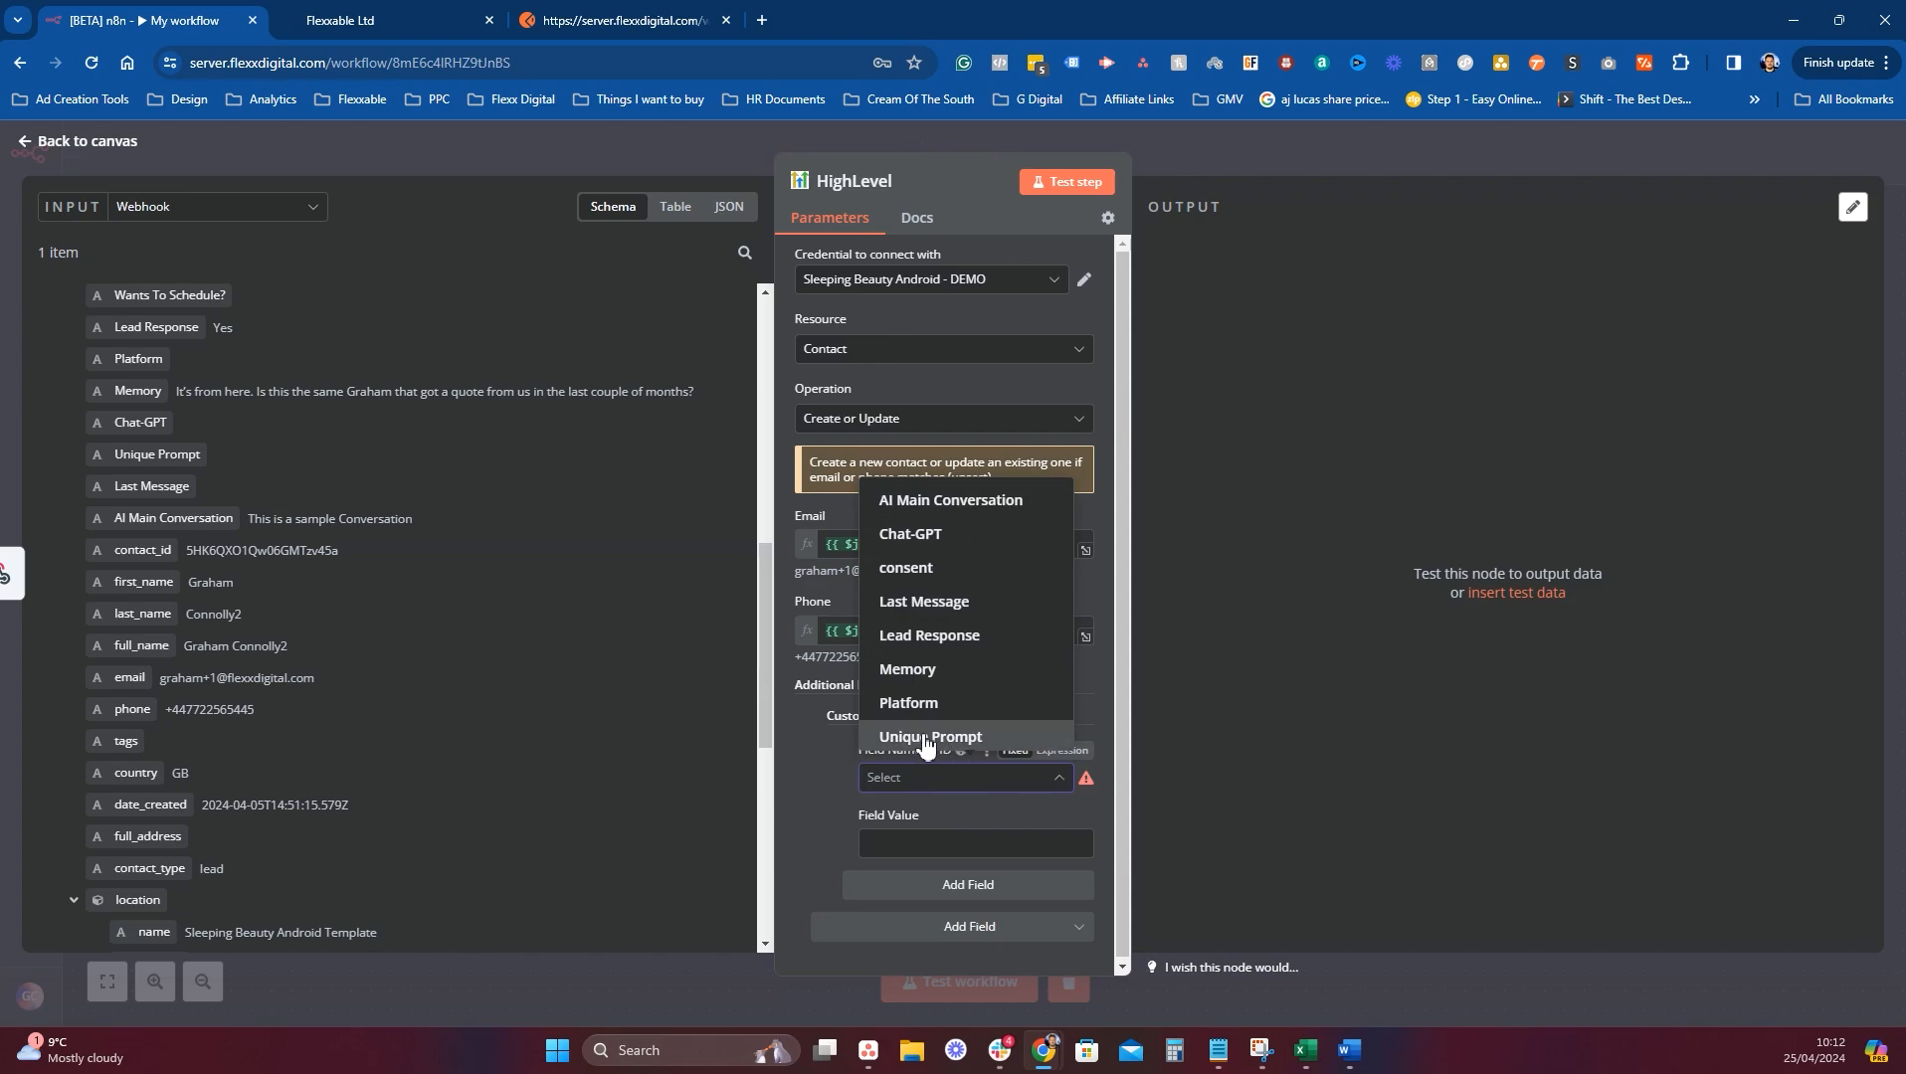
left_click(930, 644)
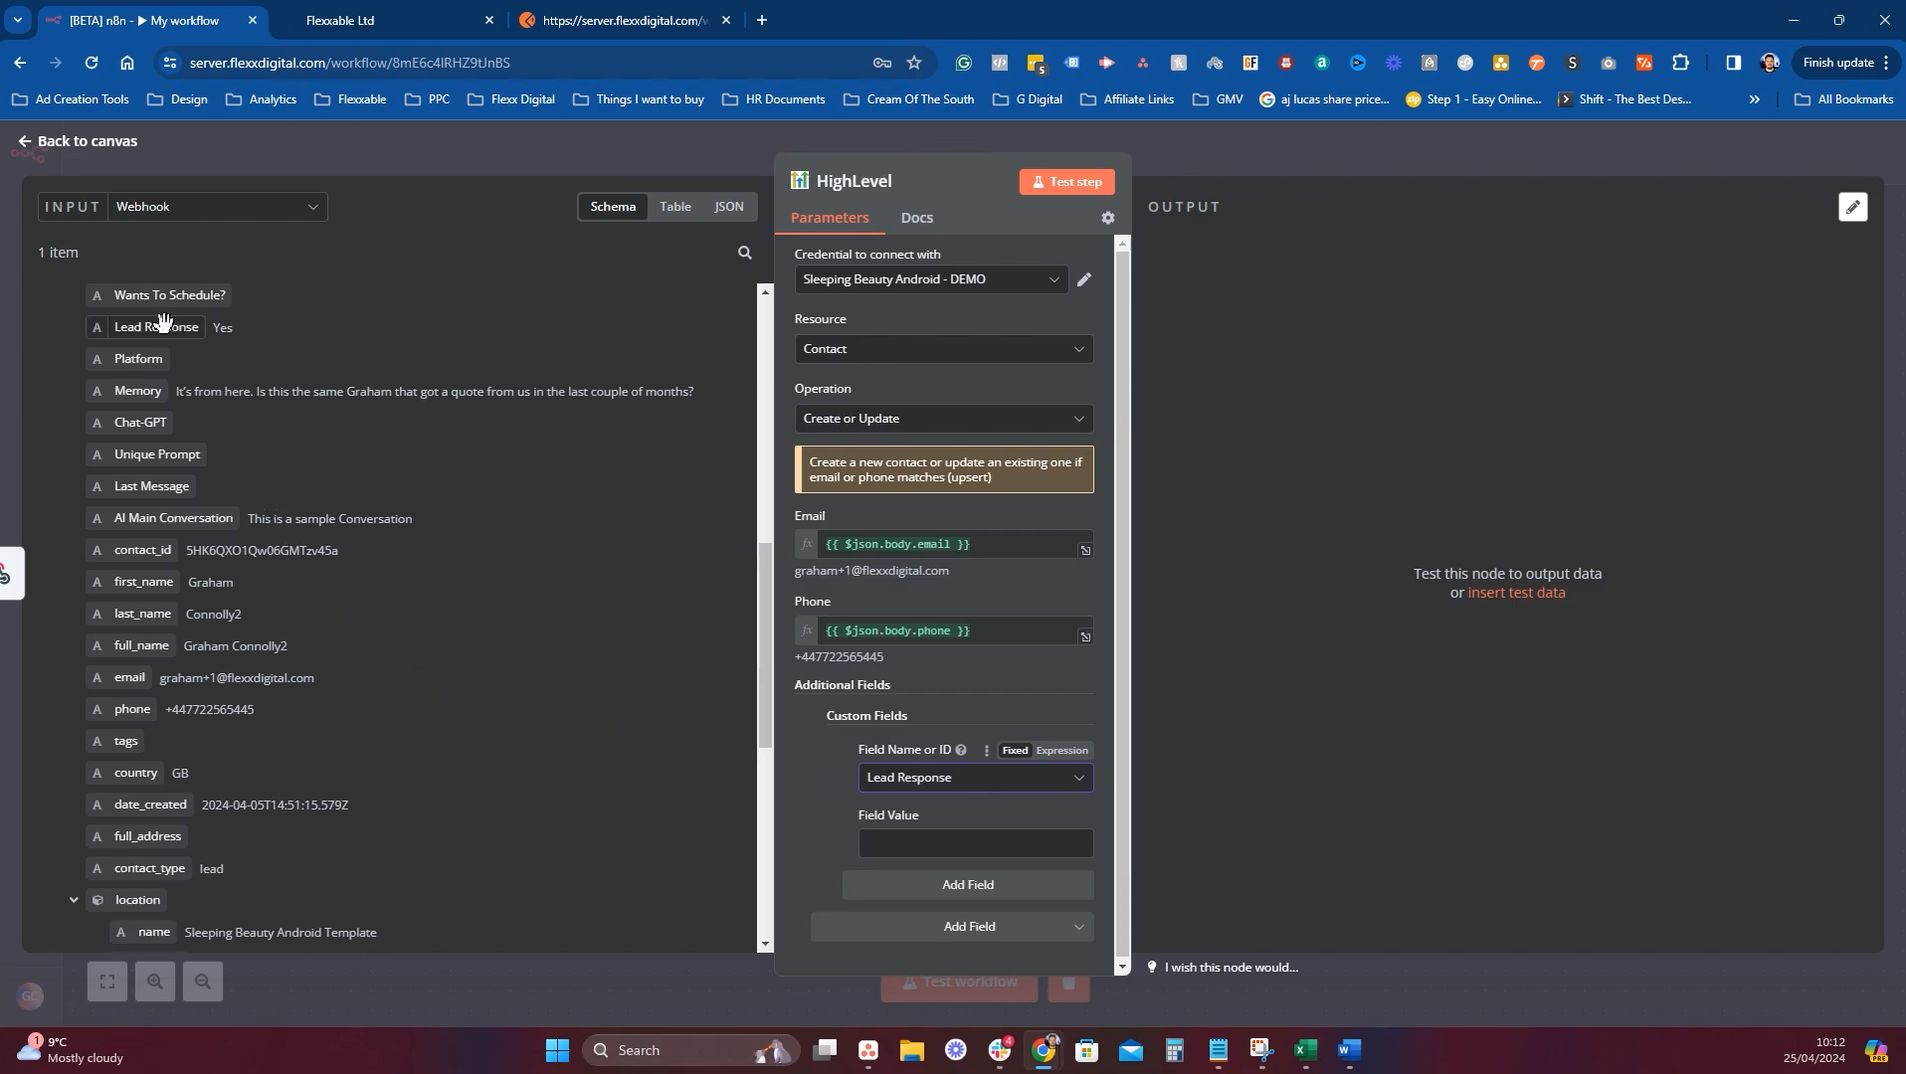
Map Lead Response from the webhook and add a second custom field, Memory, mapped from the webhook.
left_click_drag(159, 328, 935, 844)
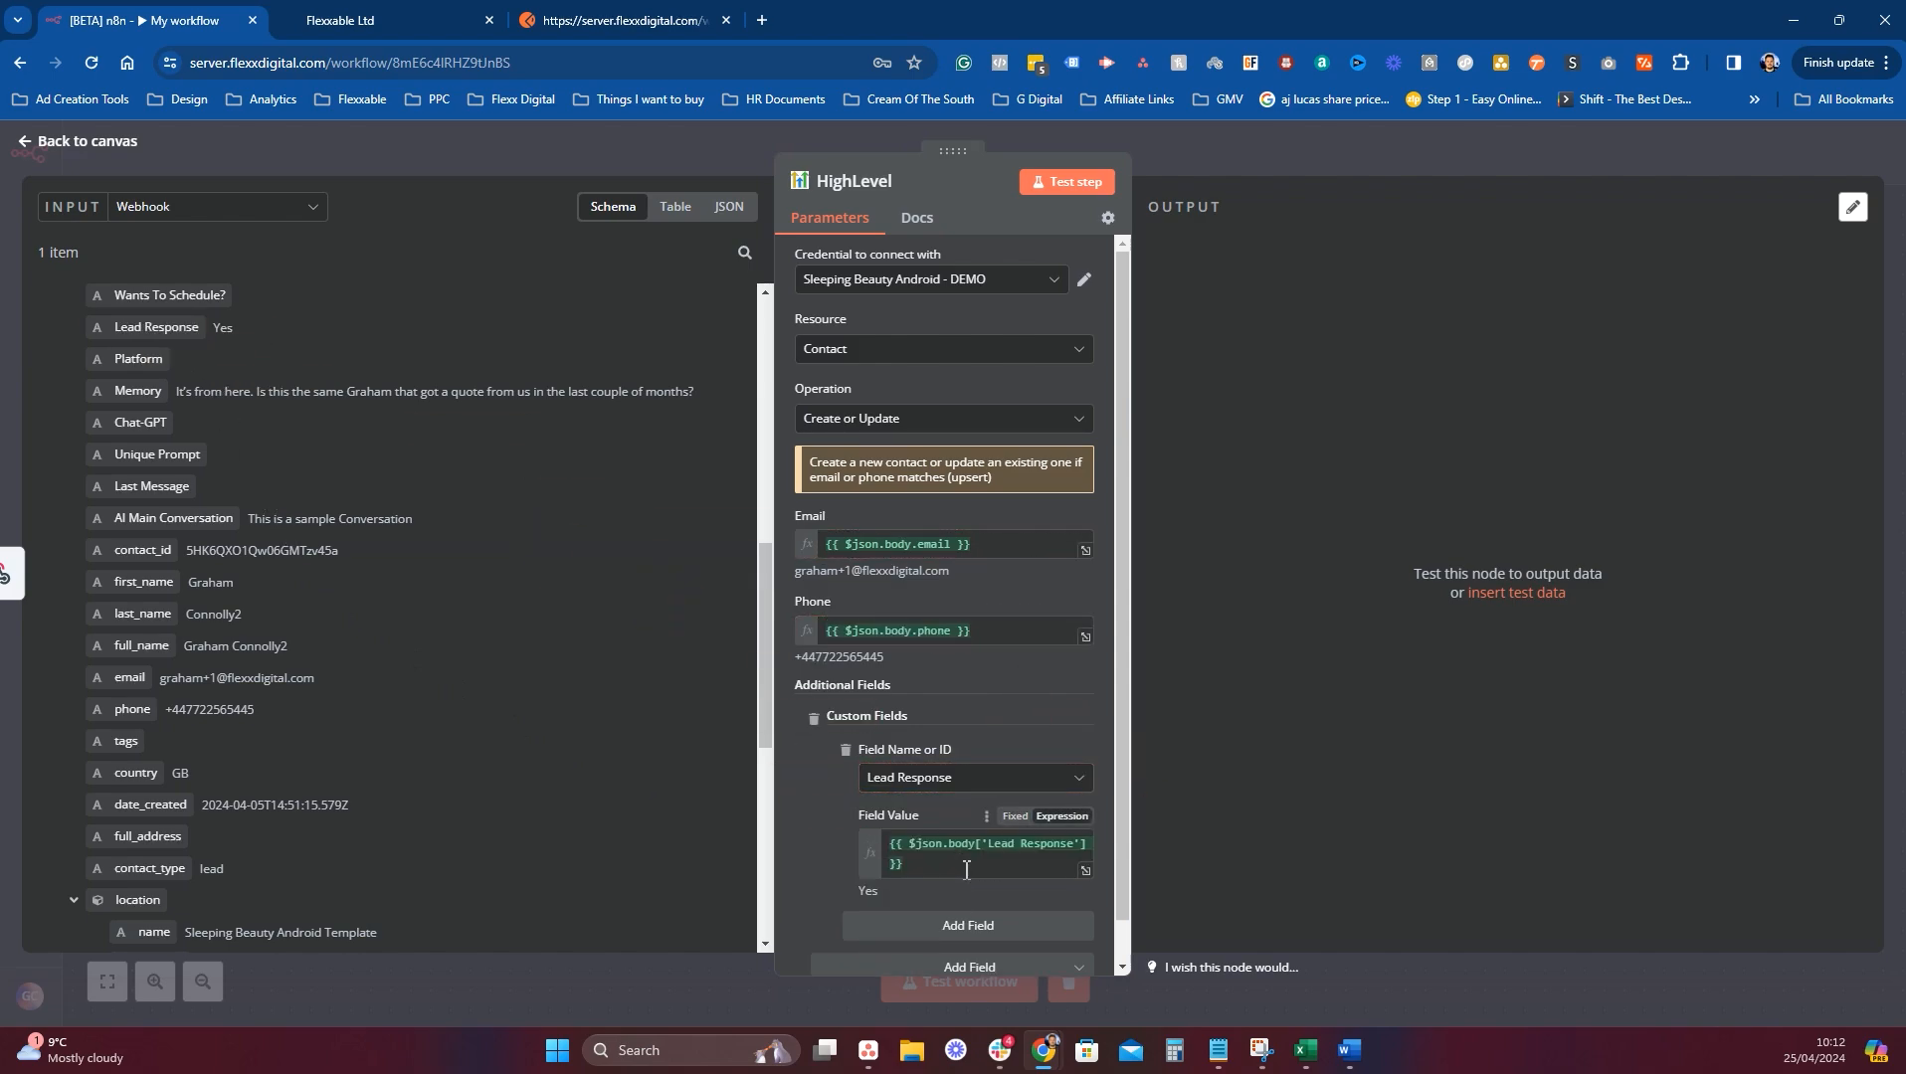
left_click(961, 927)
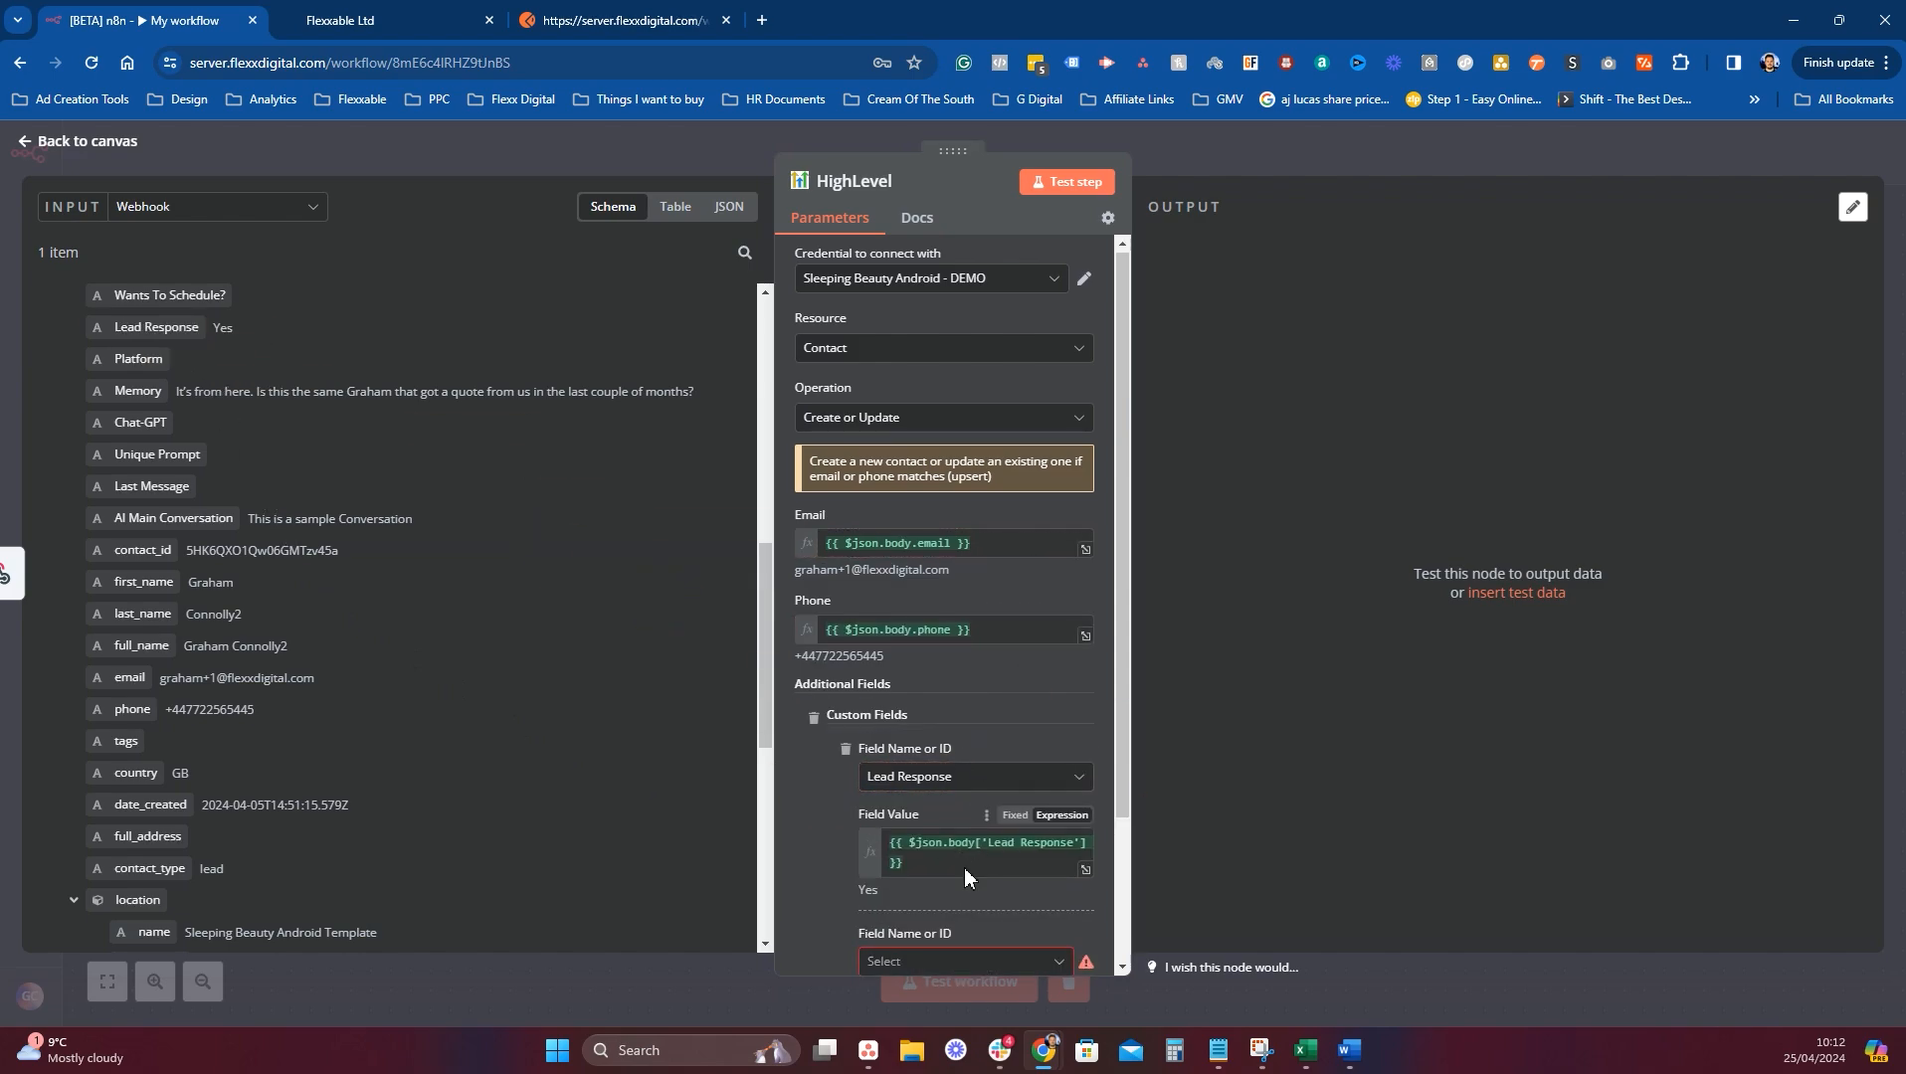
scroll(963, 868, "down", 2)
left_click(942, 781)
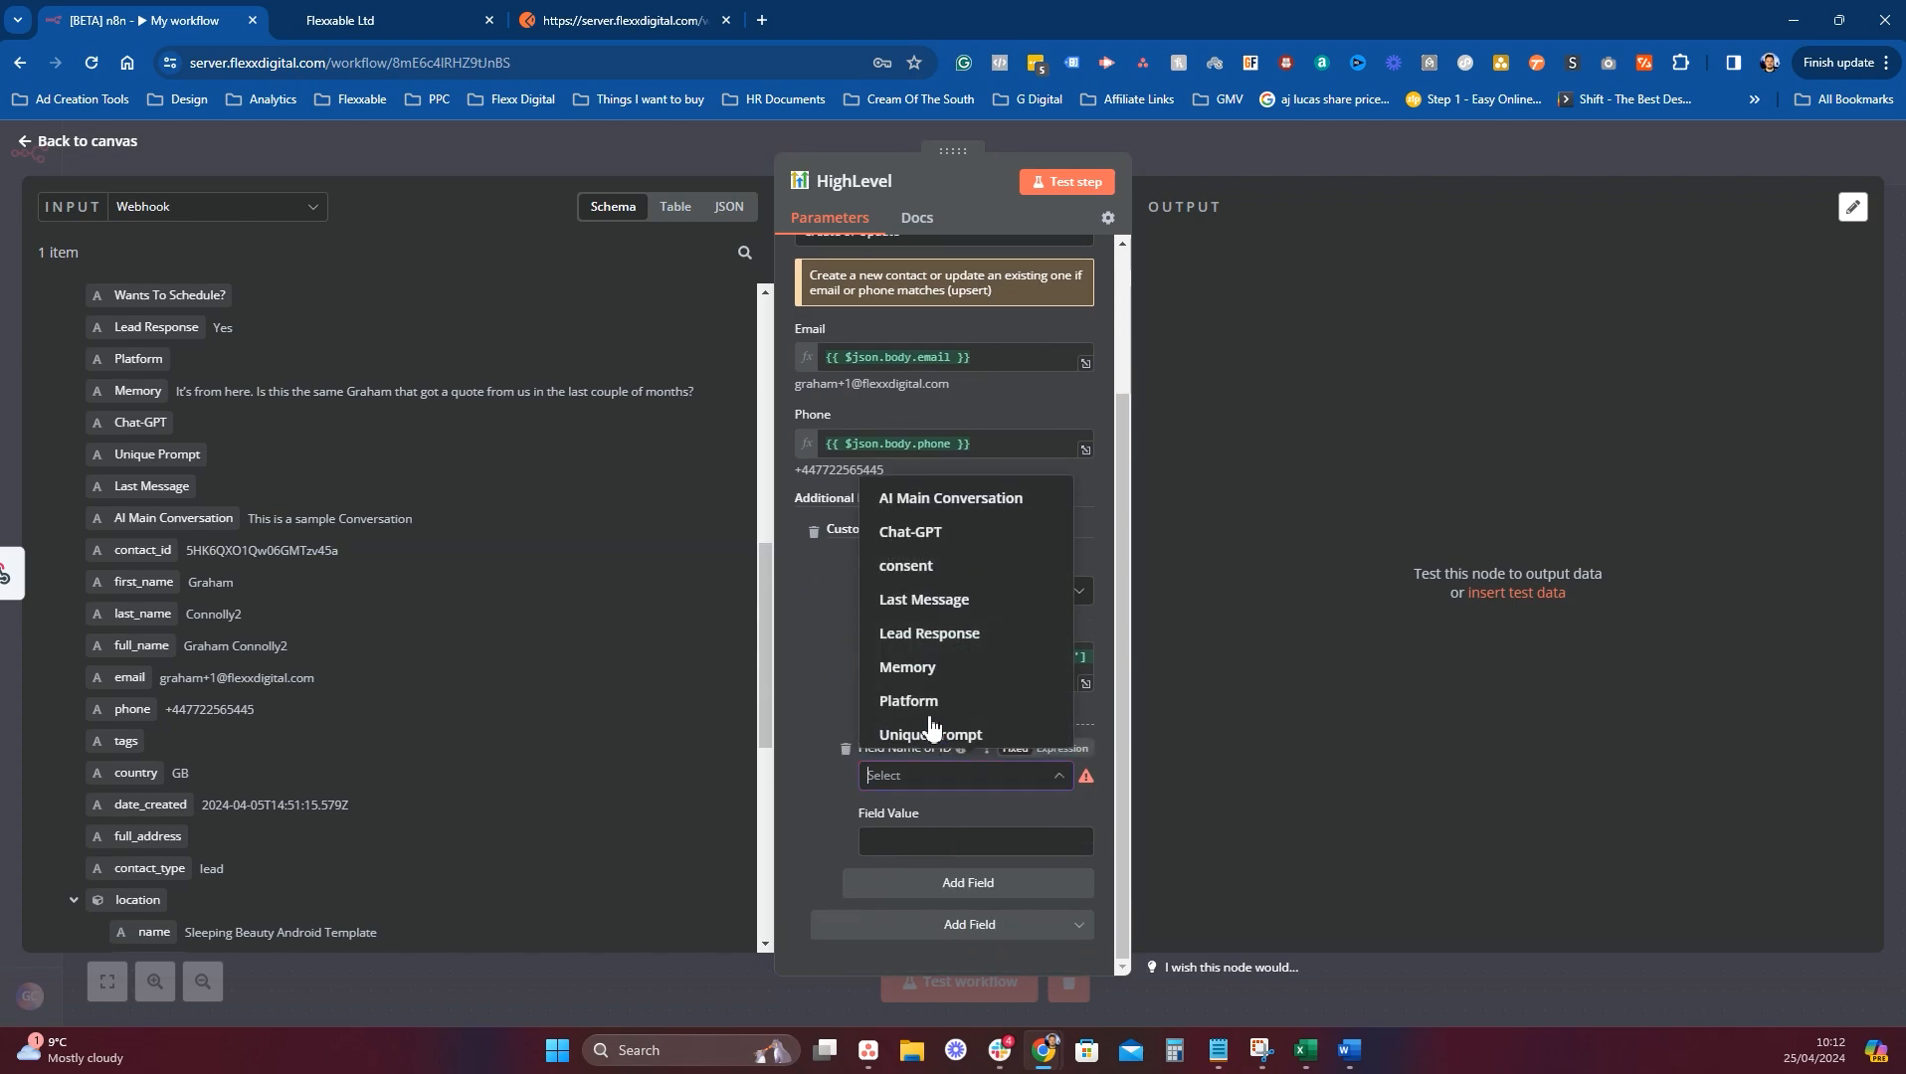
left_click(940, 604)
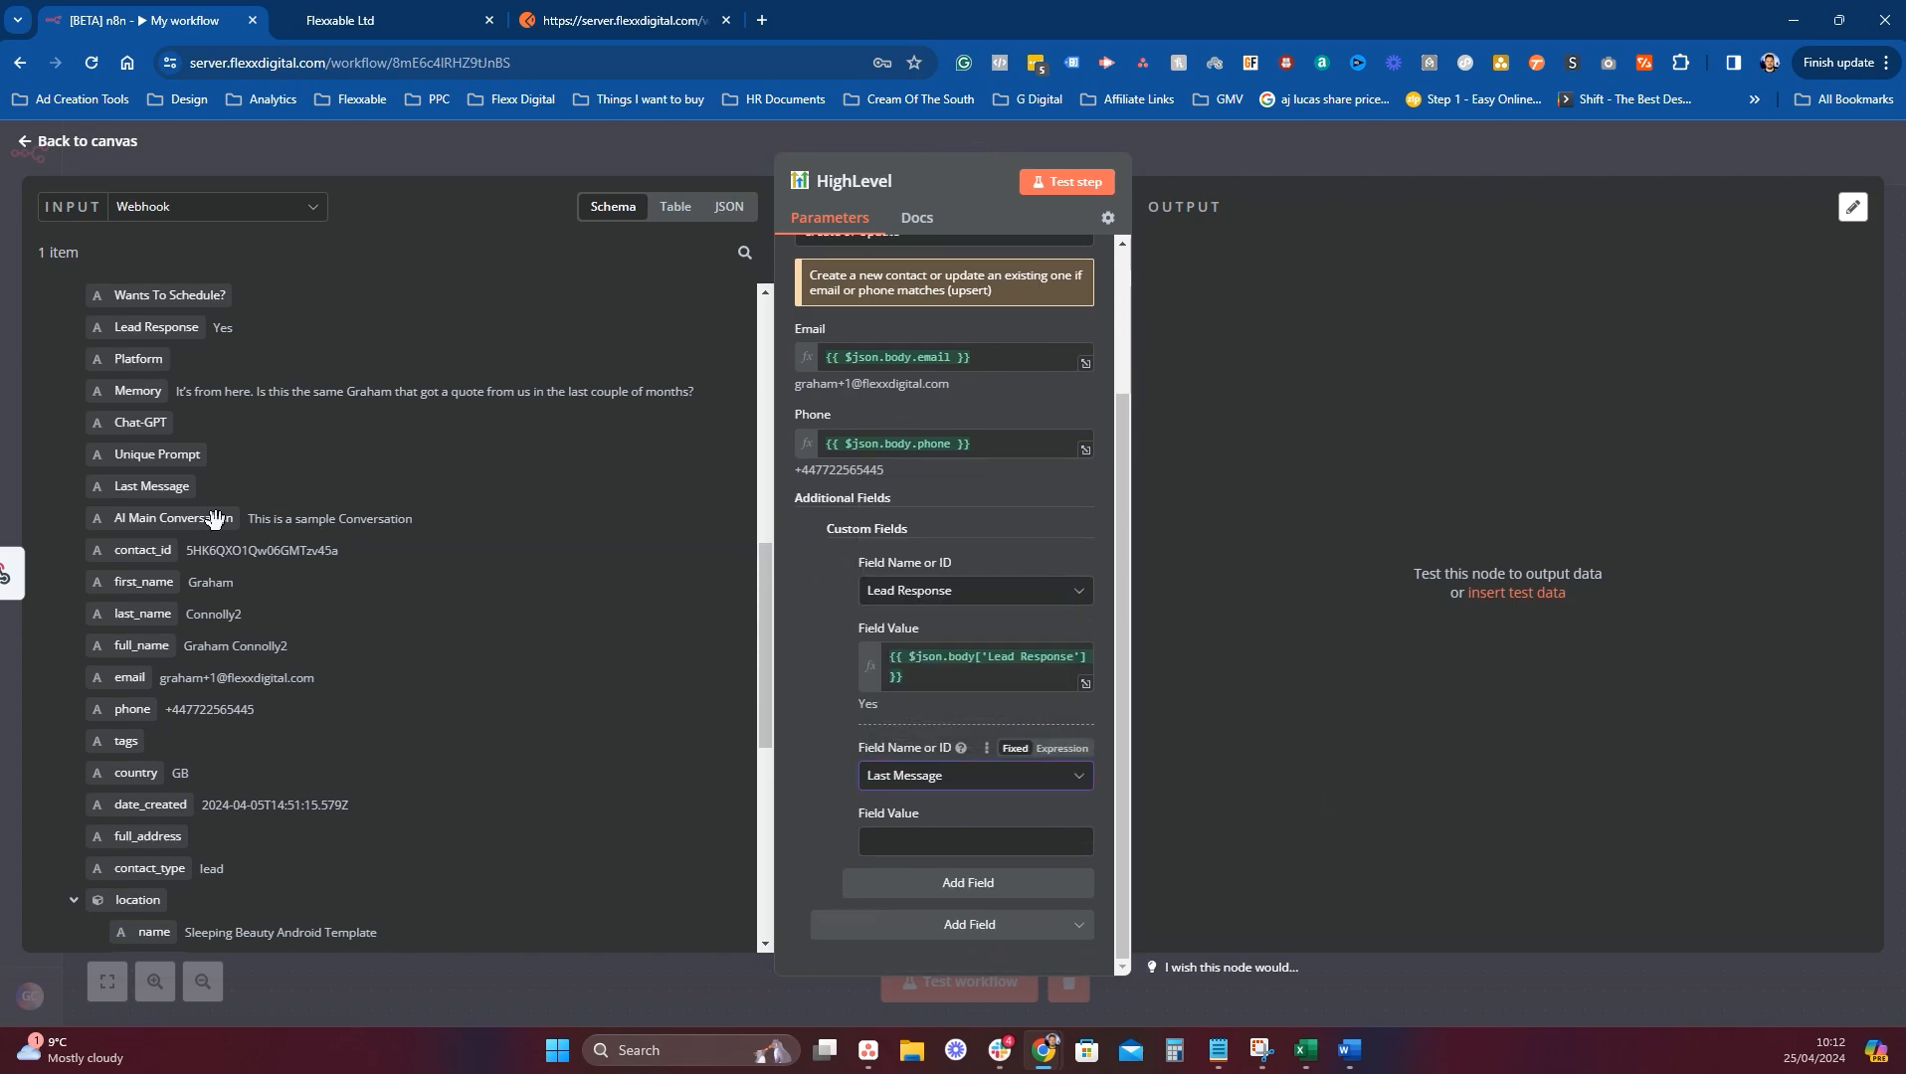
left_click(944, 778)
left_click(935, 669)
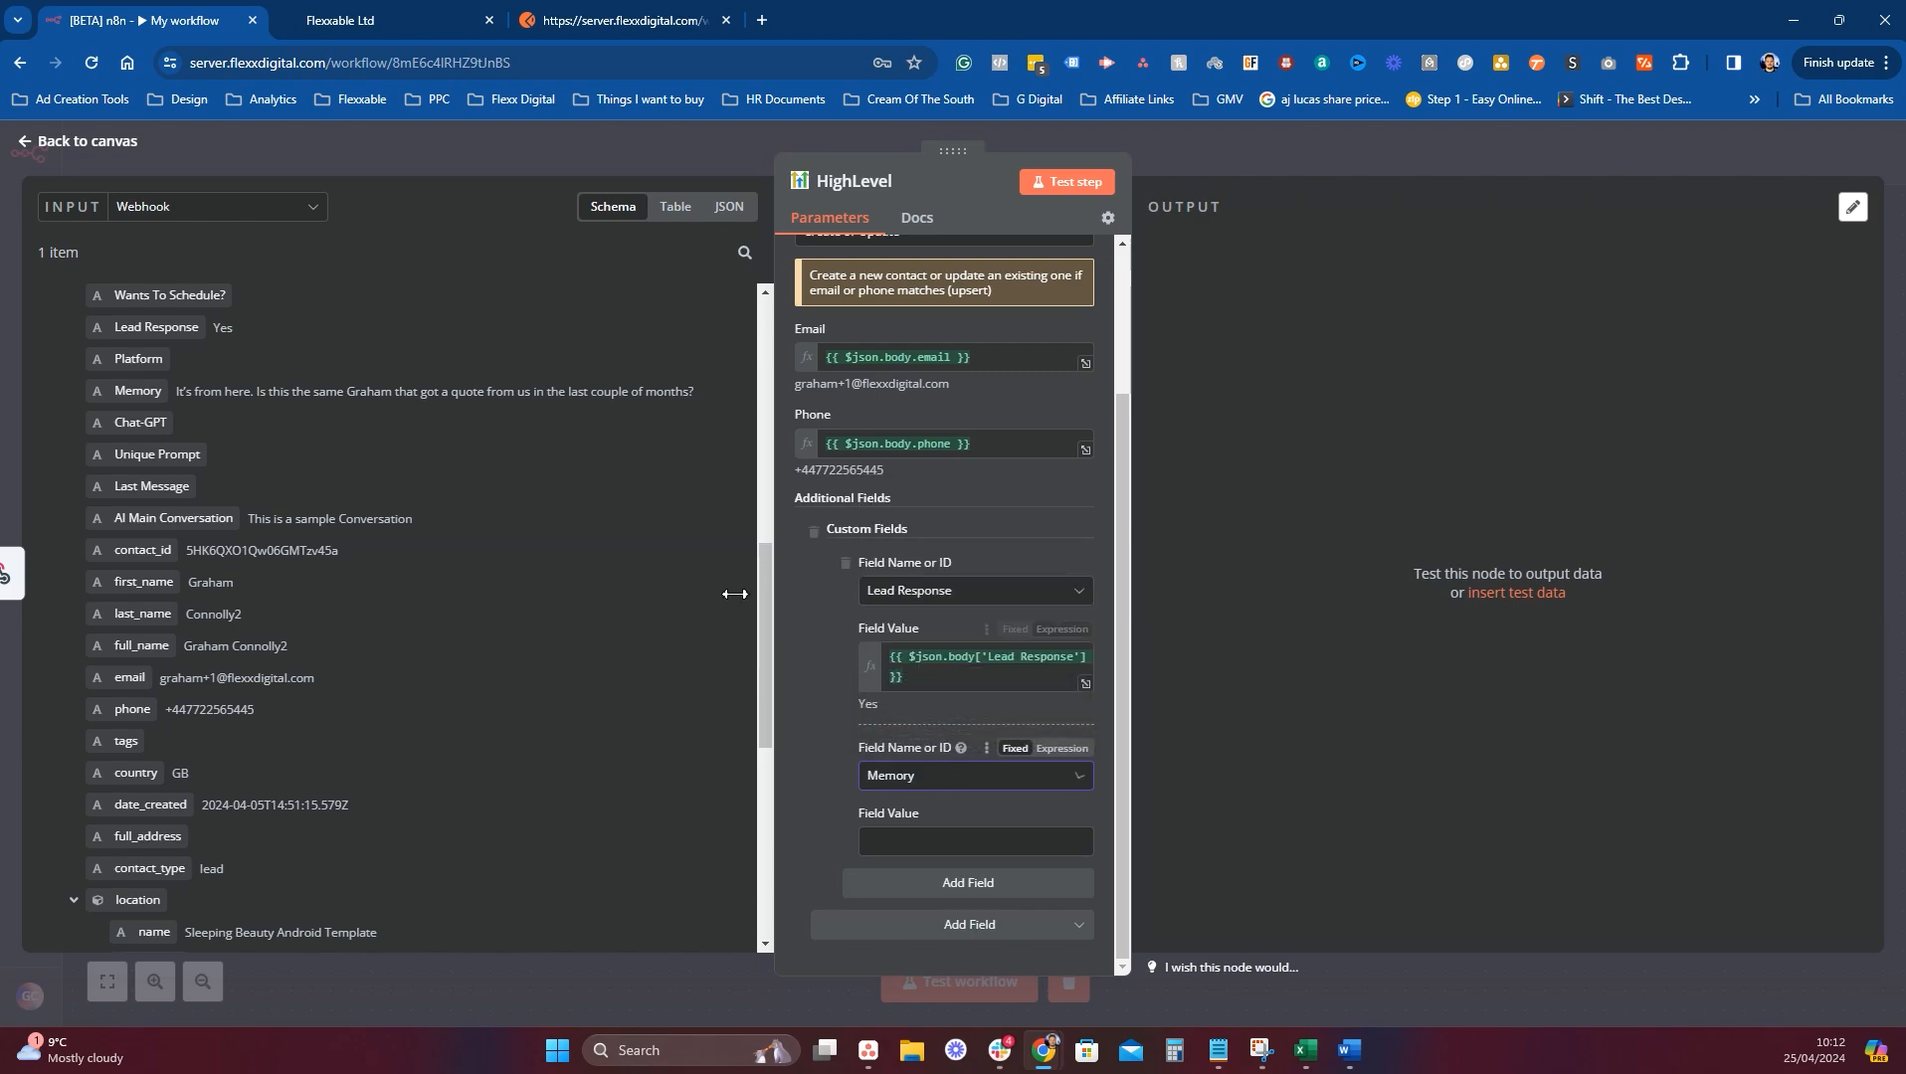
left_click_drag(135, 392, 900, 843)
Remove the empty third custom field row and open the additional contact fields list.
left_click(944, 902)
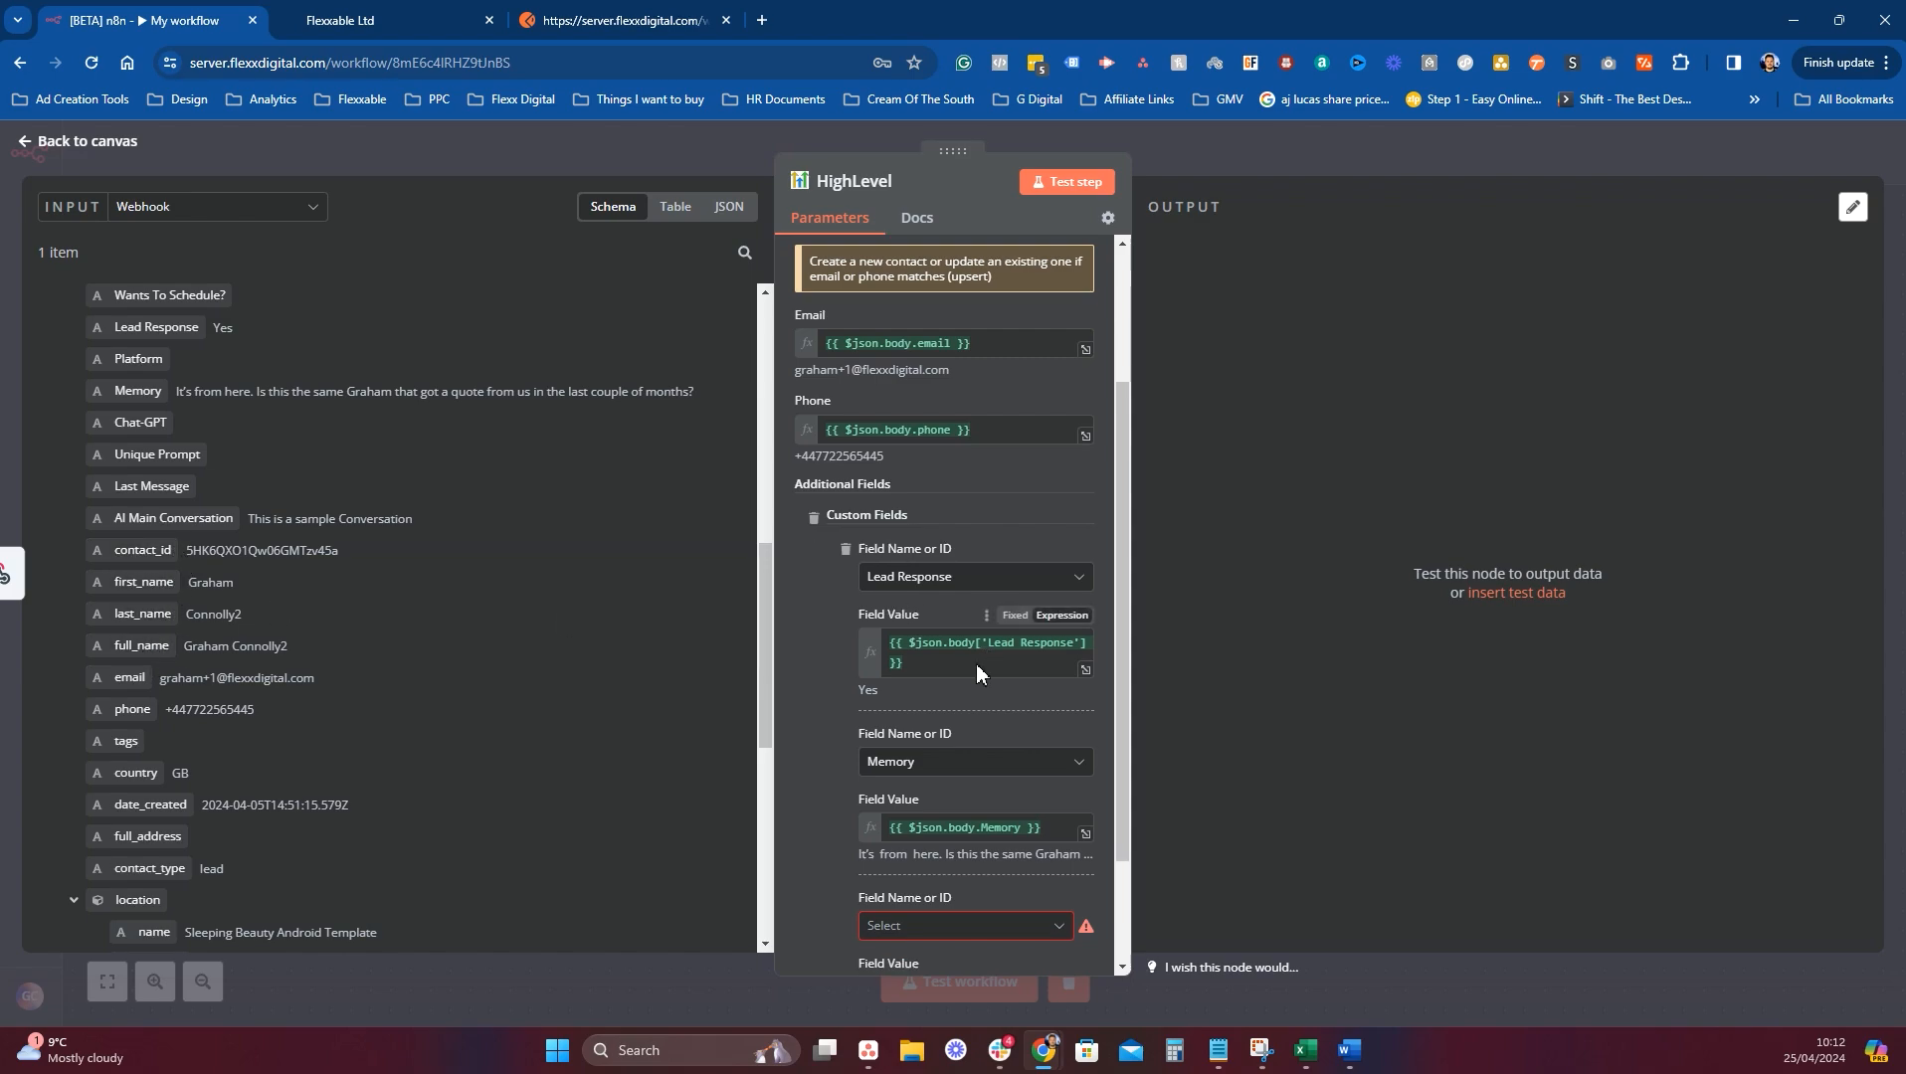
scroll(973, 696, "down", 3)
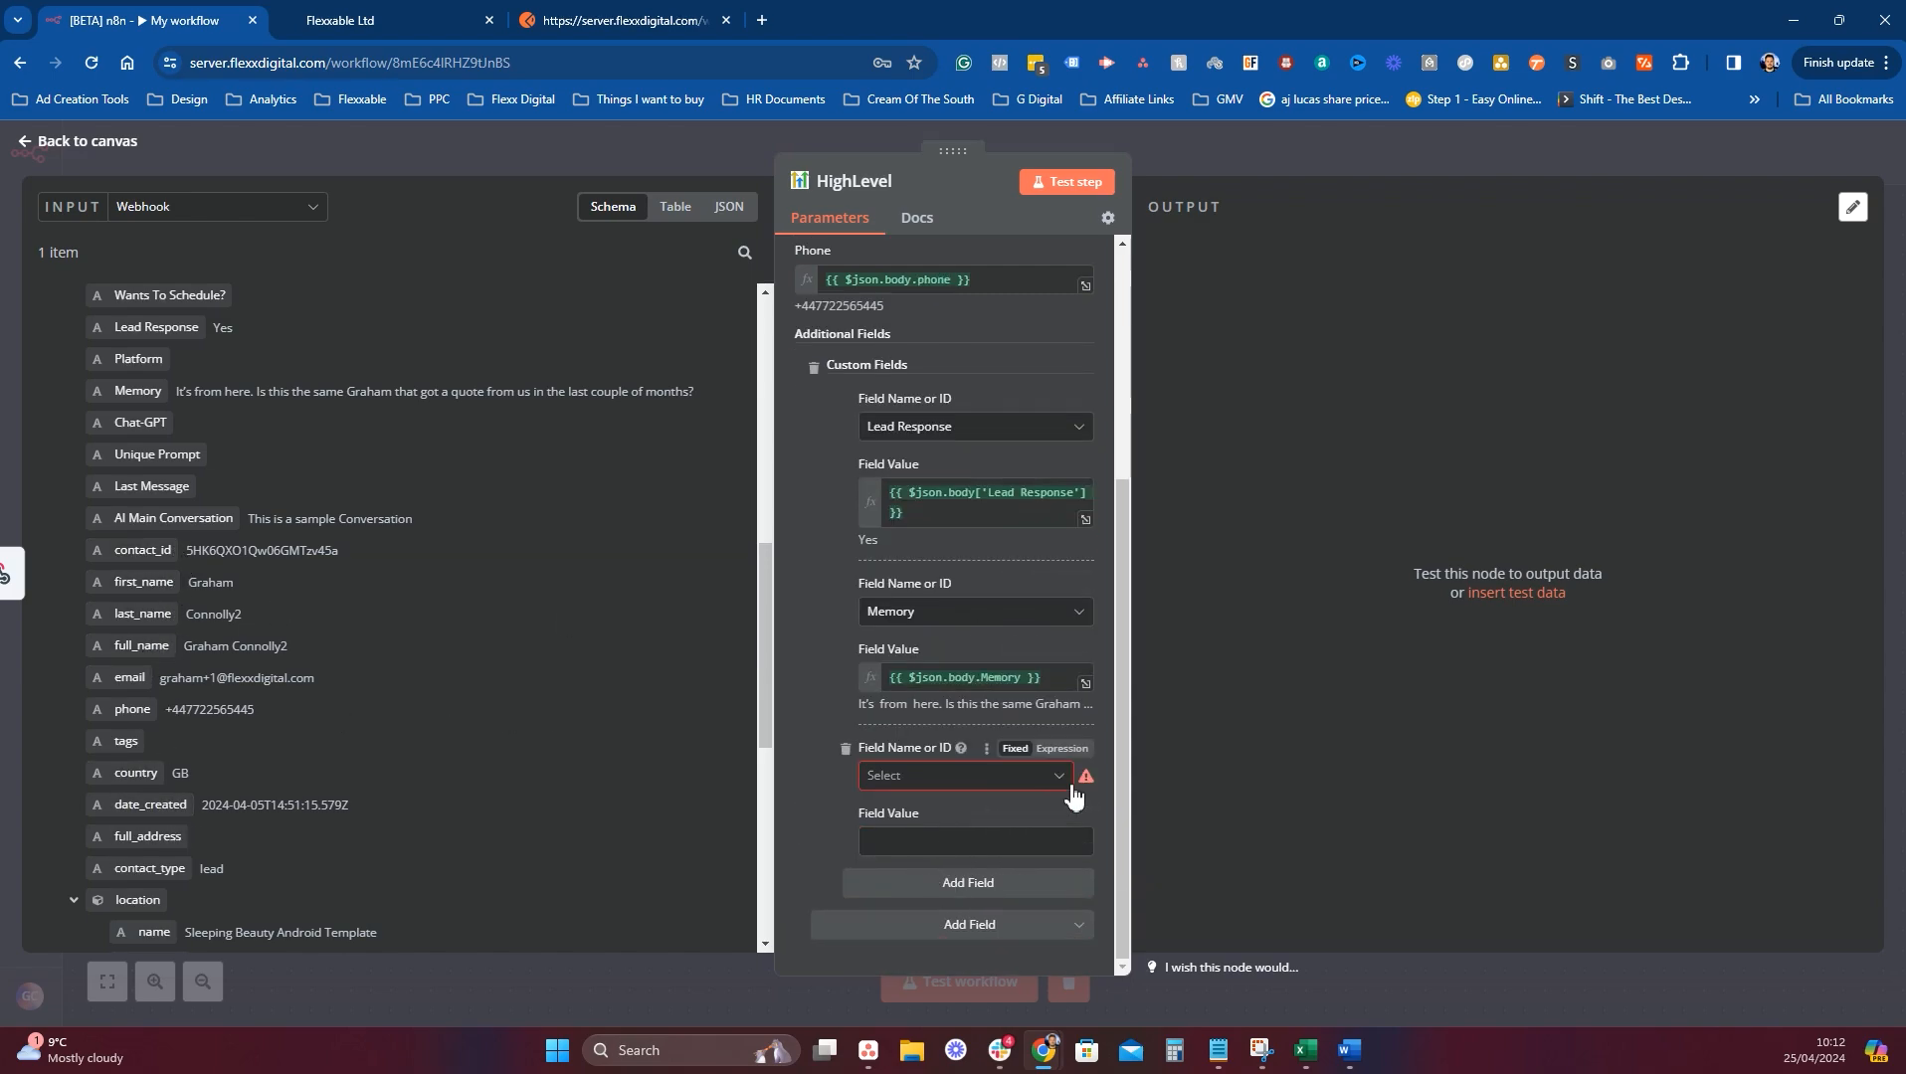
left_click(844, 748)
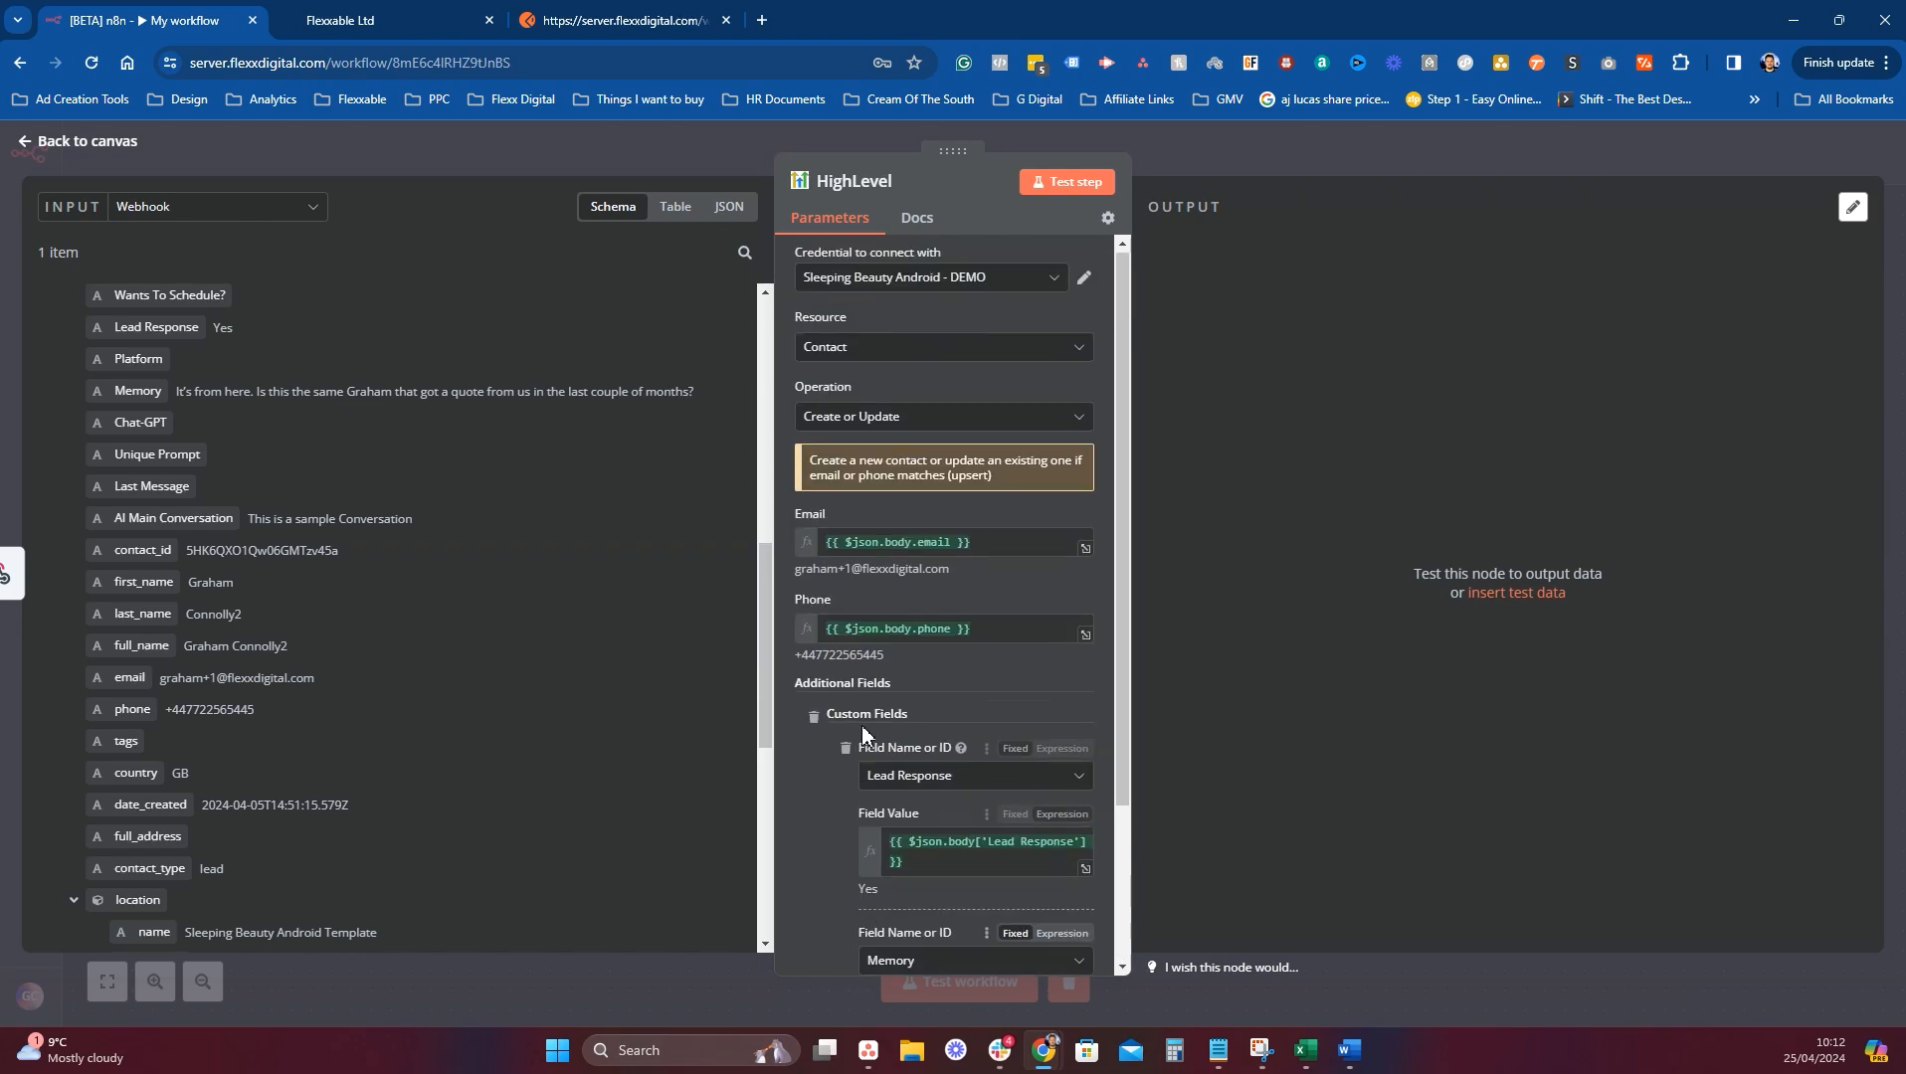
left_click(981, 940)
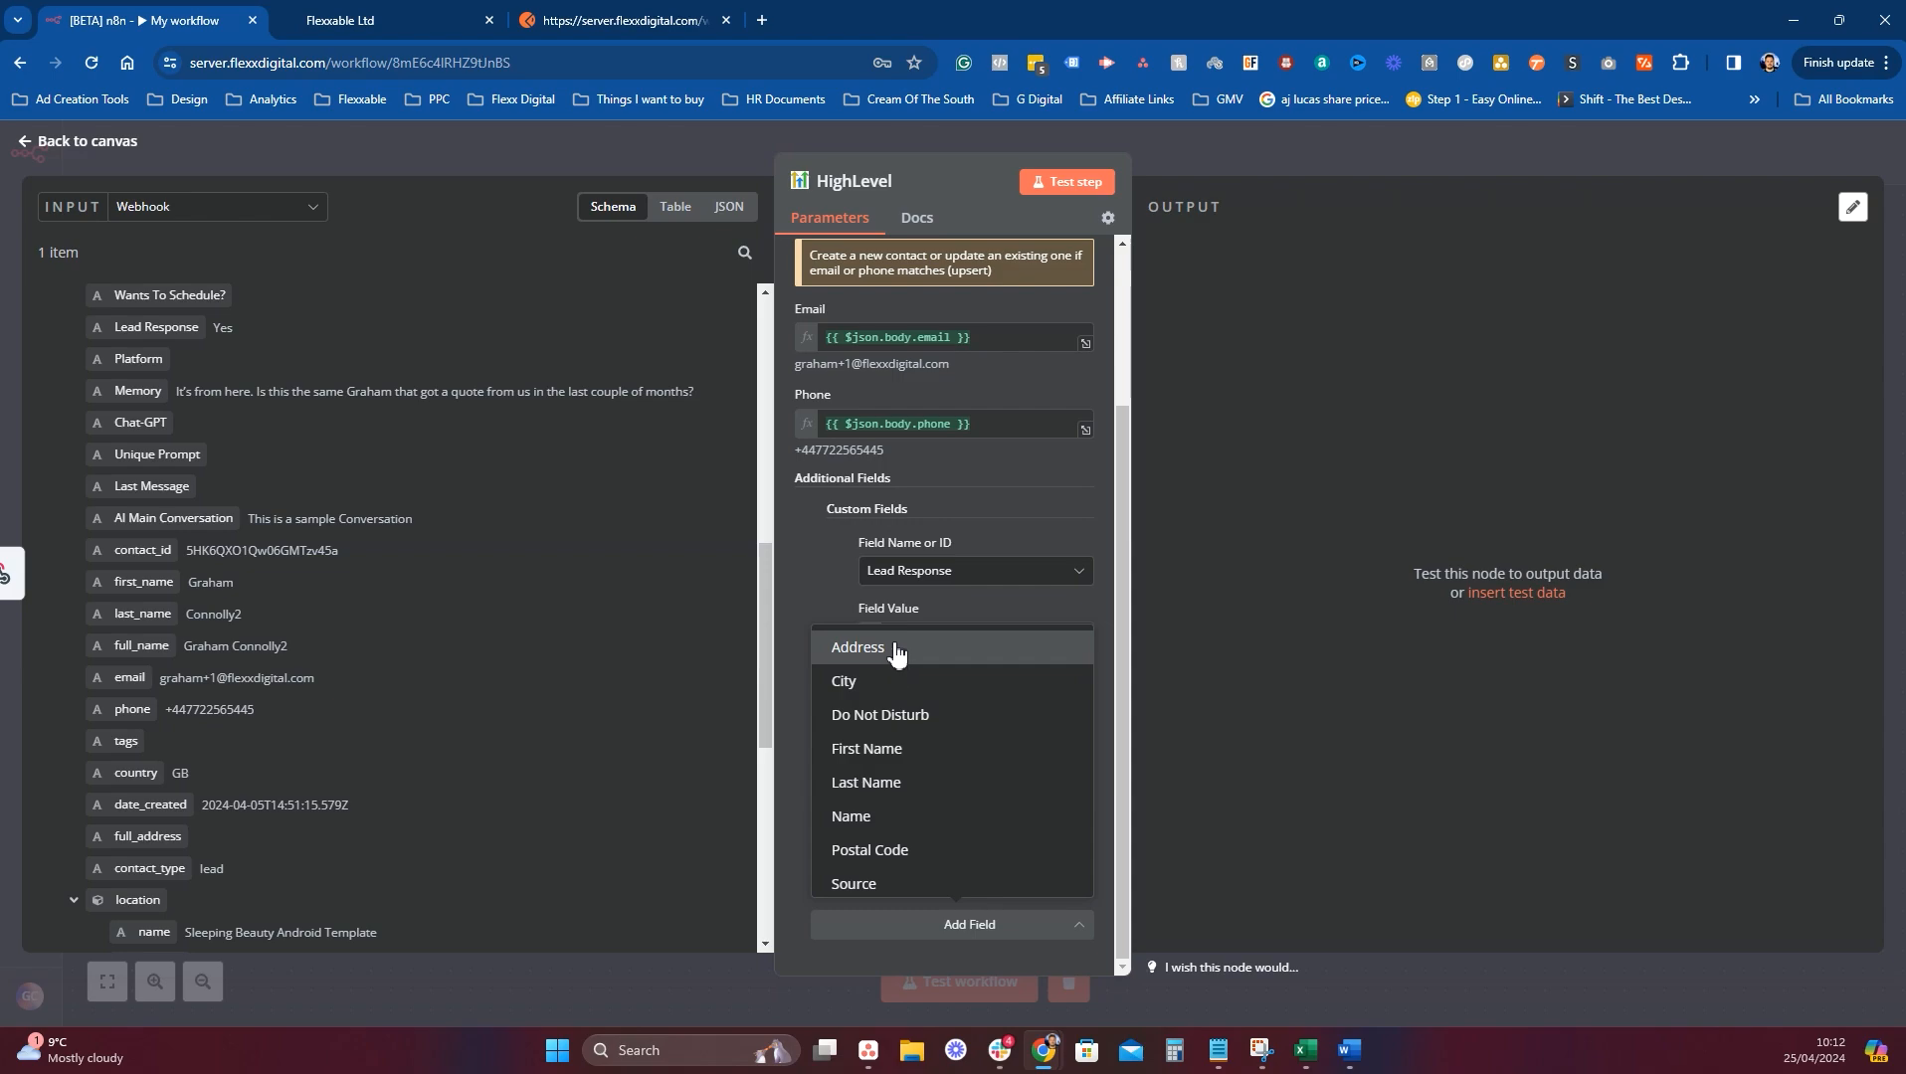
Add an Address field mapped from the webhook's location.address value.
left_click(896, 653)
scroll(329, 787, "down", 5)
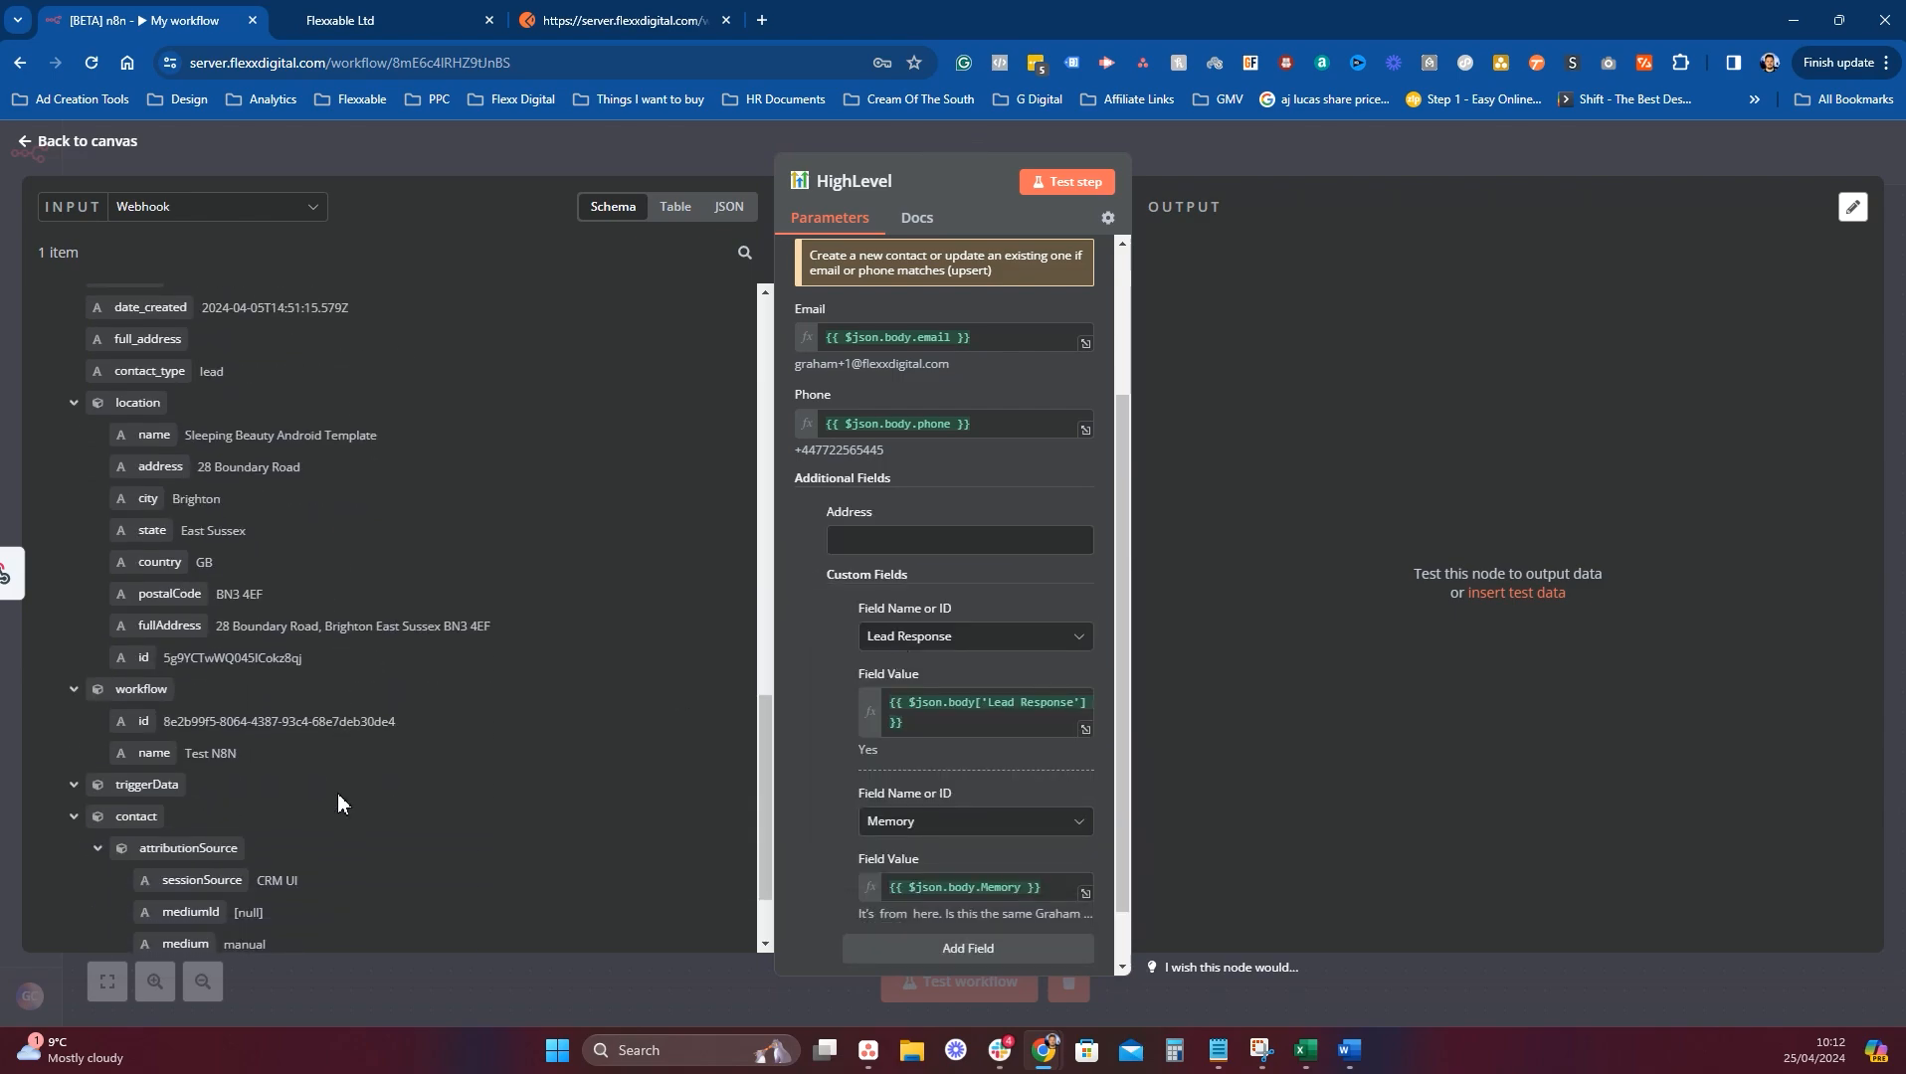
scroll(337, 795, "up", 1)
left_click_drag(159, 566, 890, 553)
scroll(971, 633, "down", 2)
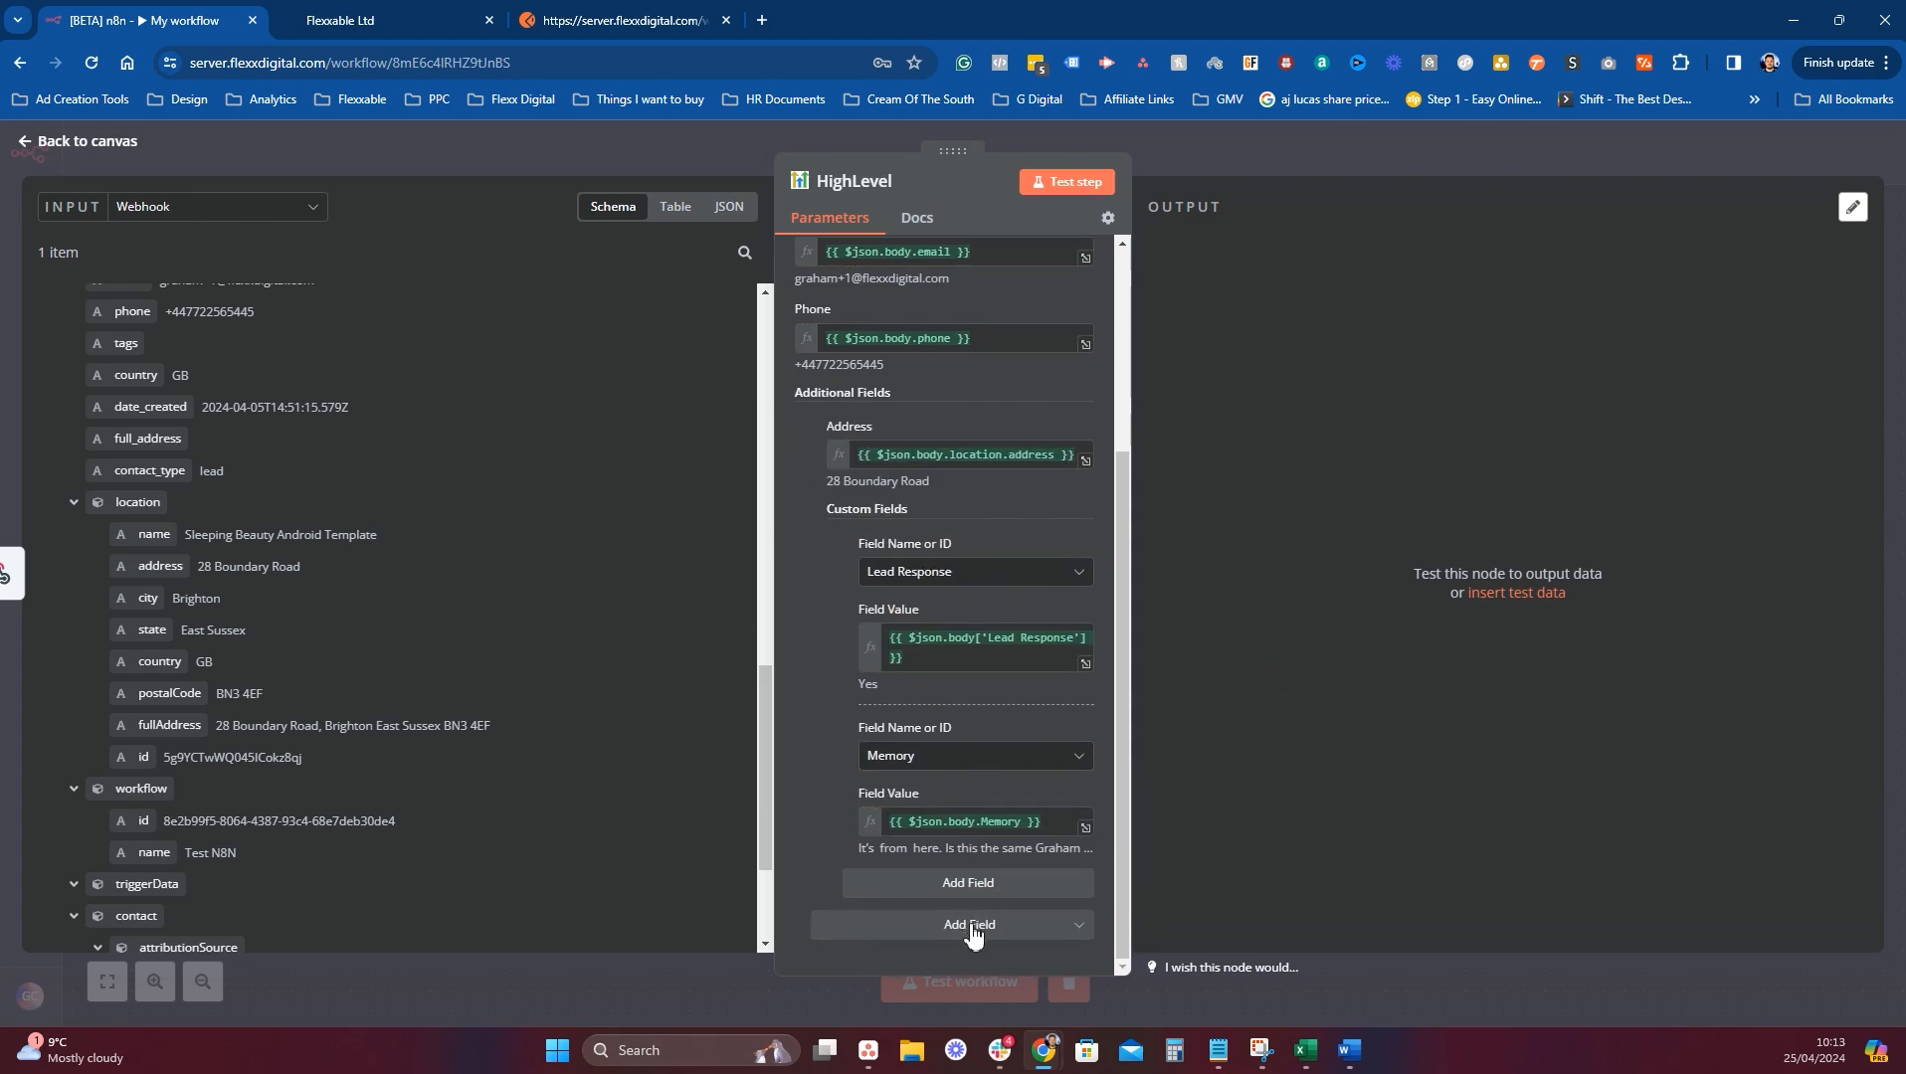
Add First Name and Last Name fields mapped from first_name and last_name.
left_click(972, 925)
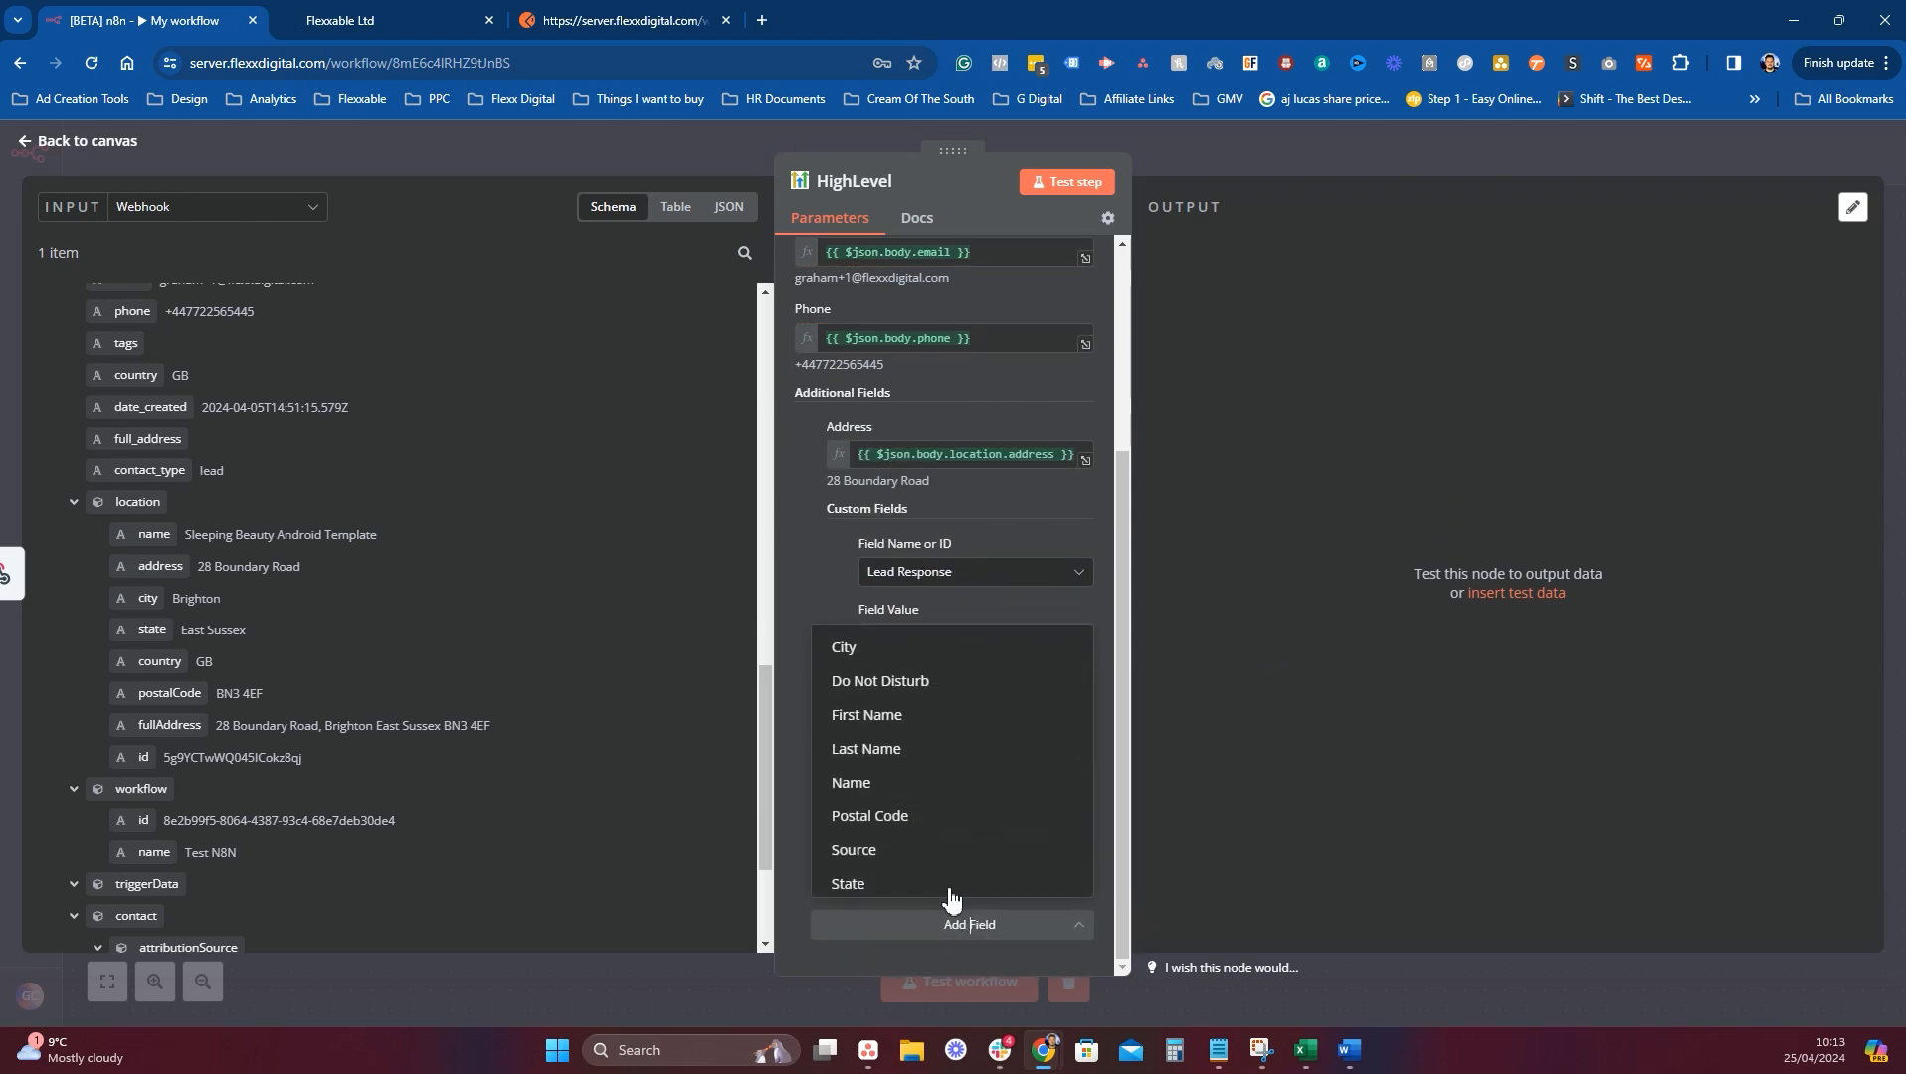
left_click(906, 715)
scroll(450, 608, "up", 2)
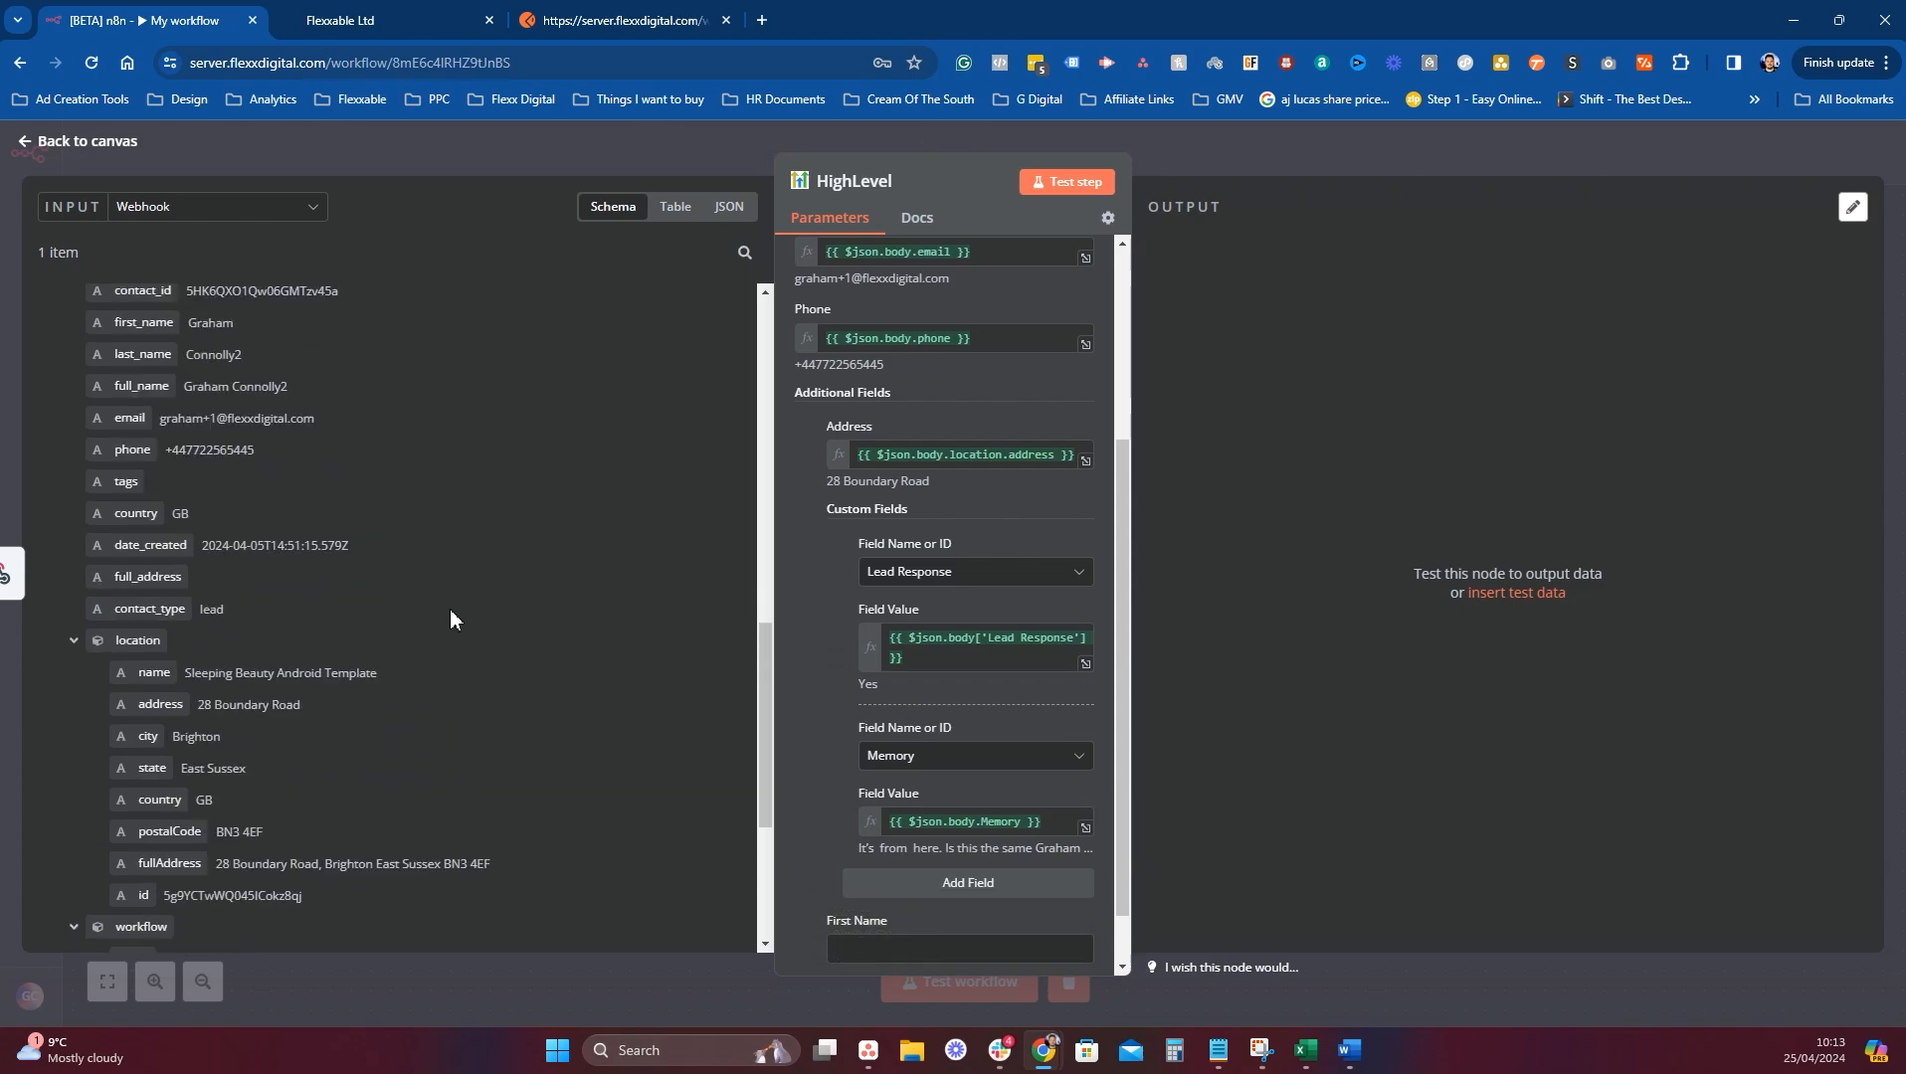
left_click_drag(144, 383, 875, 951)
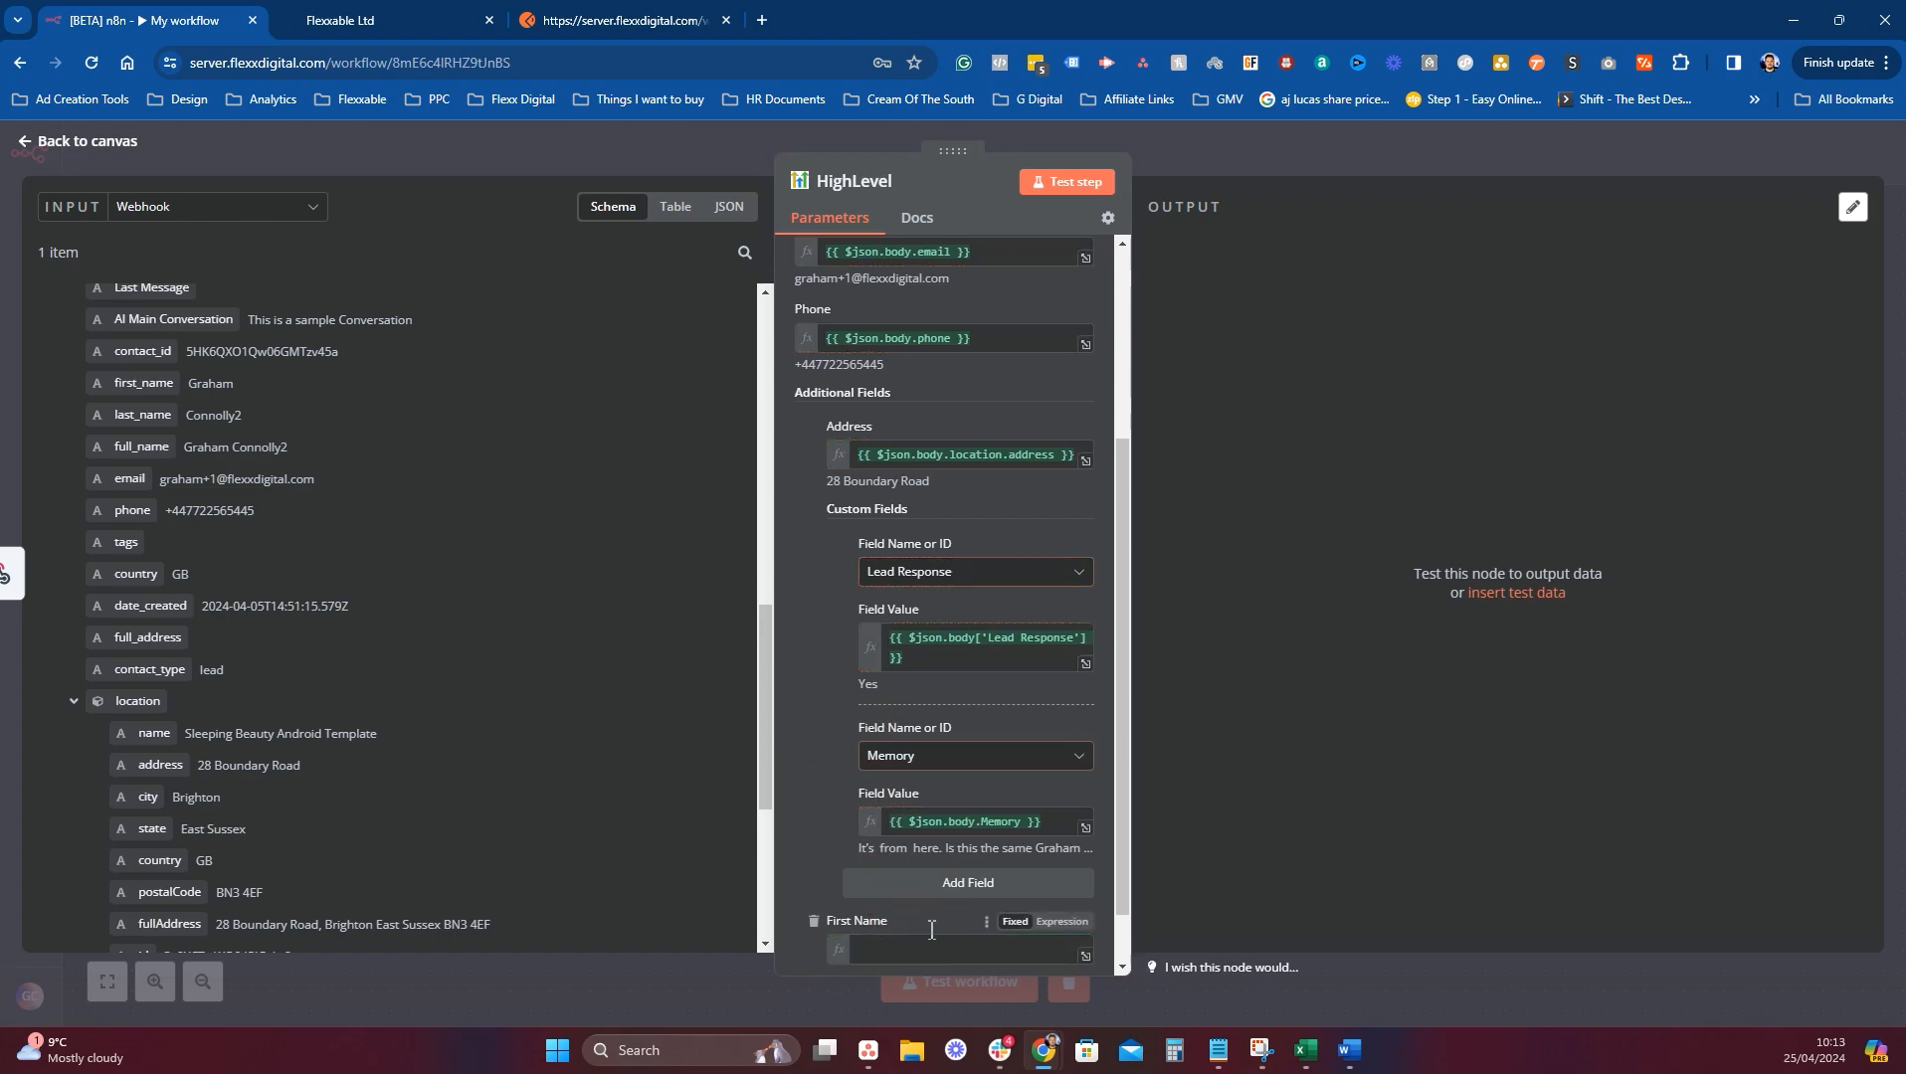
left_click(954, 925)
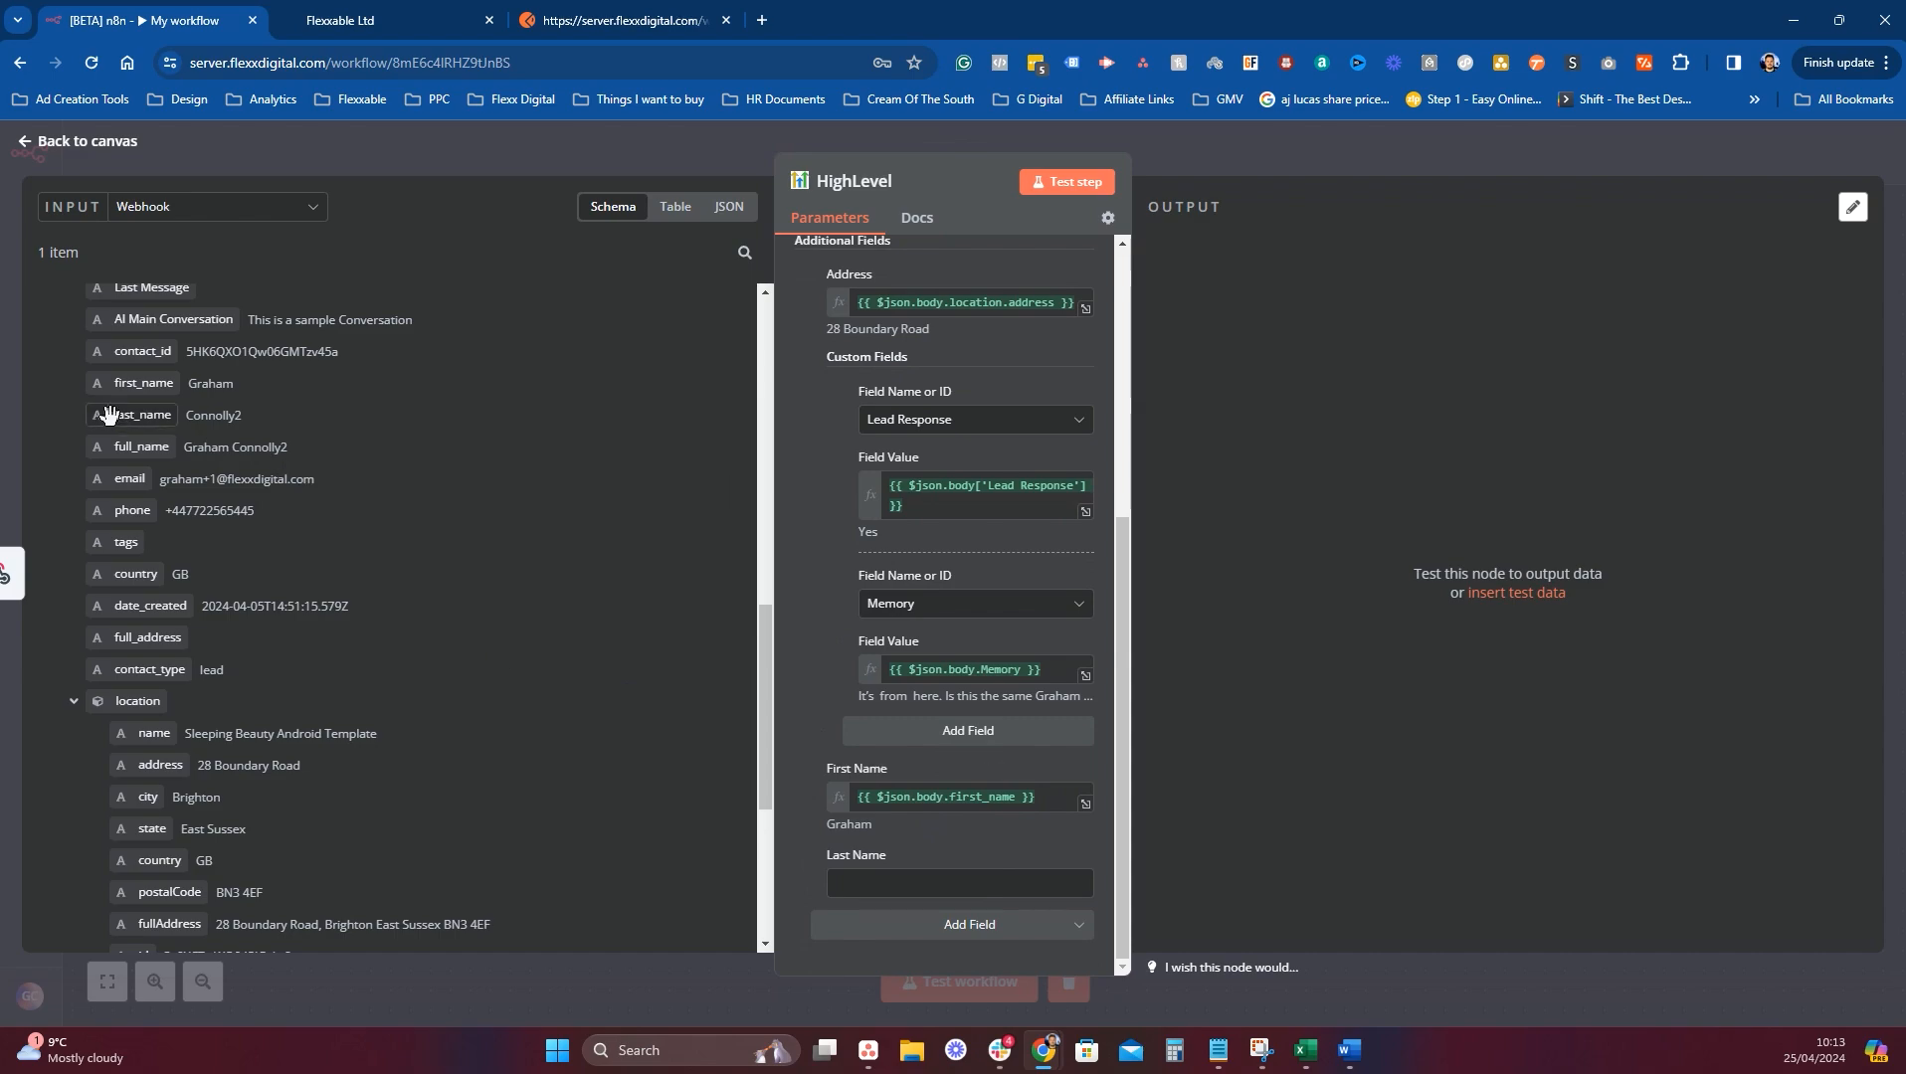
left_click_drag(140, 414, 889, 890)
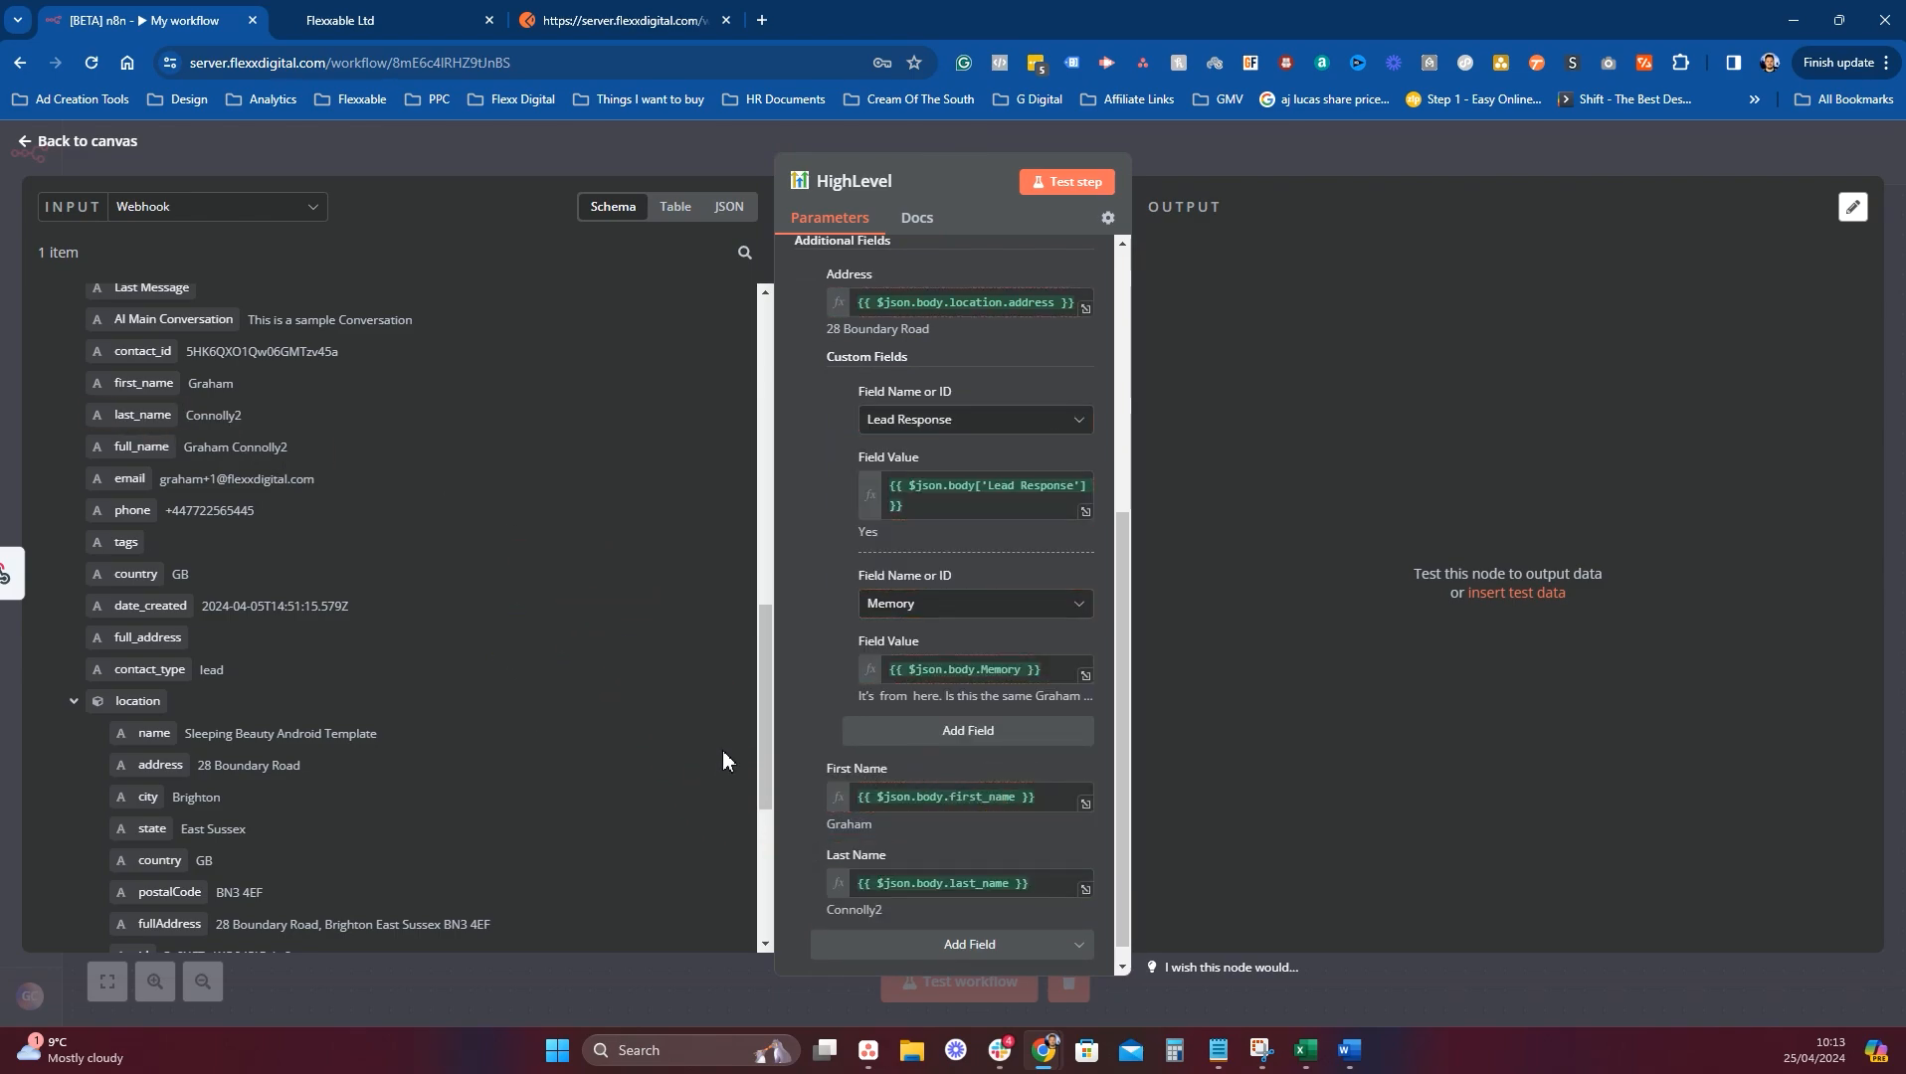
scroll(928, 637, "up", 5)
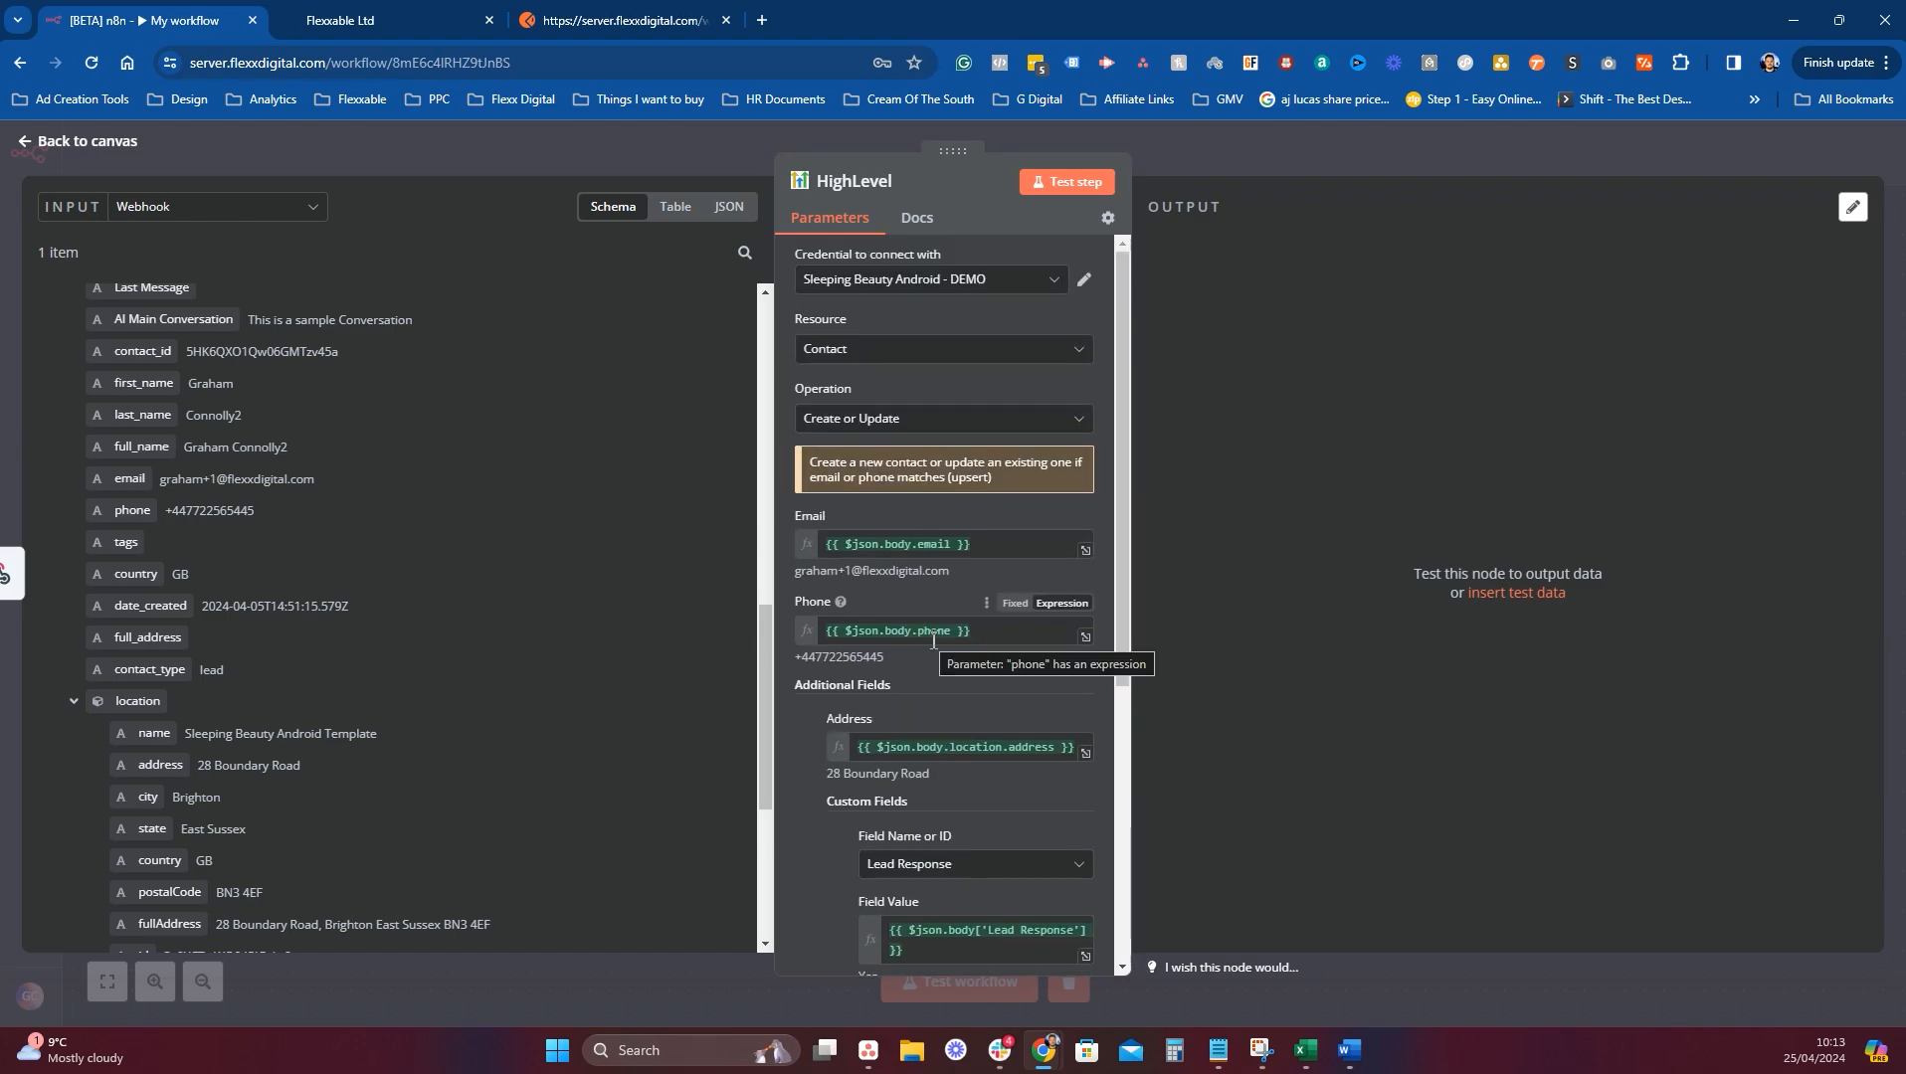
scroll(957, 648, "down", 5)
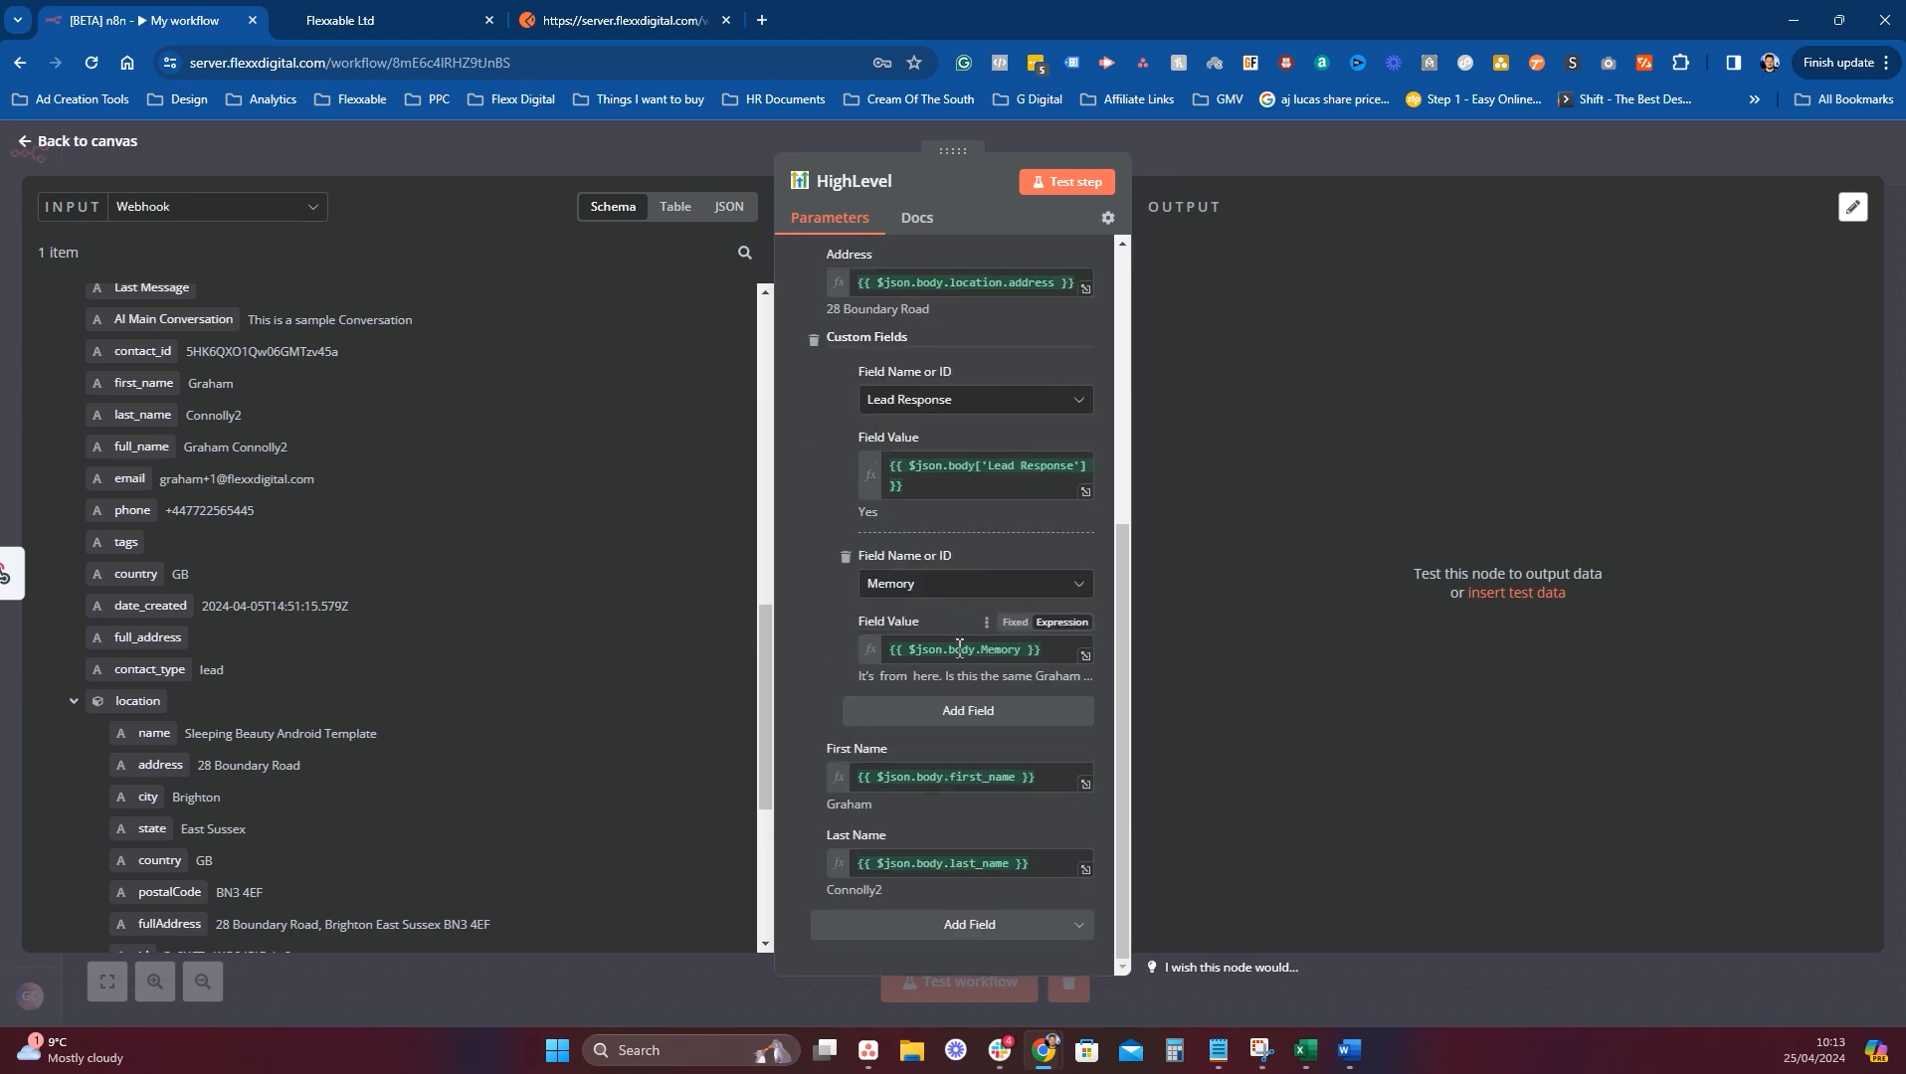
scroll(959, 646, "up", 5)
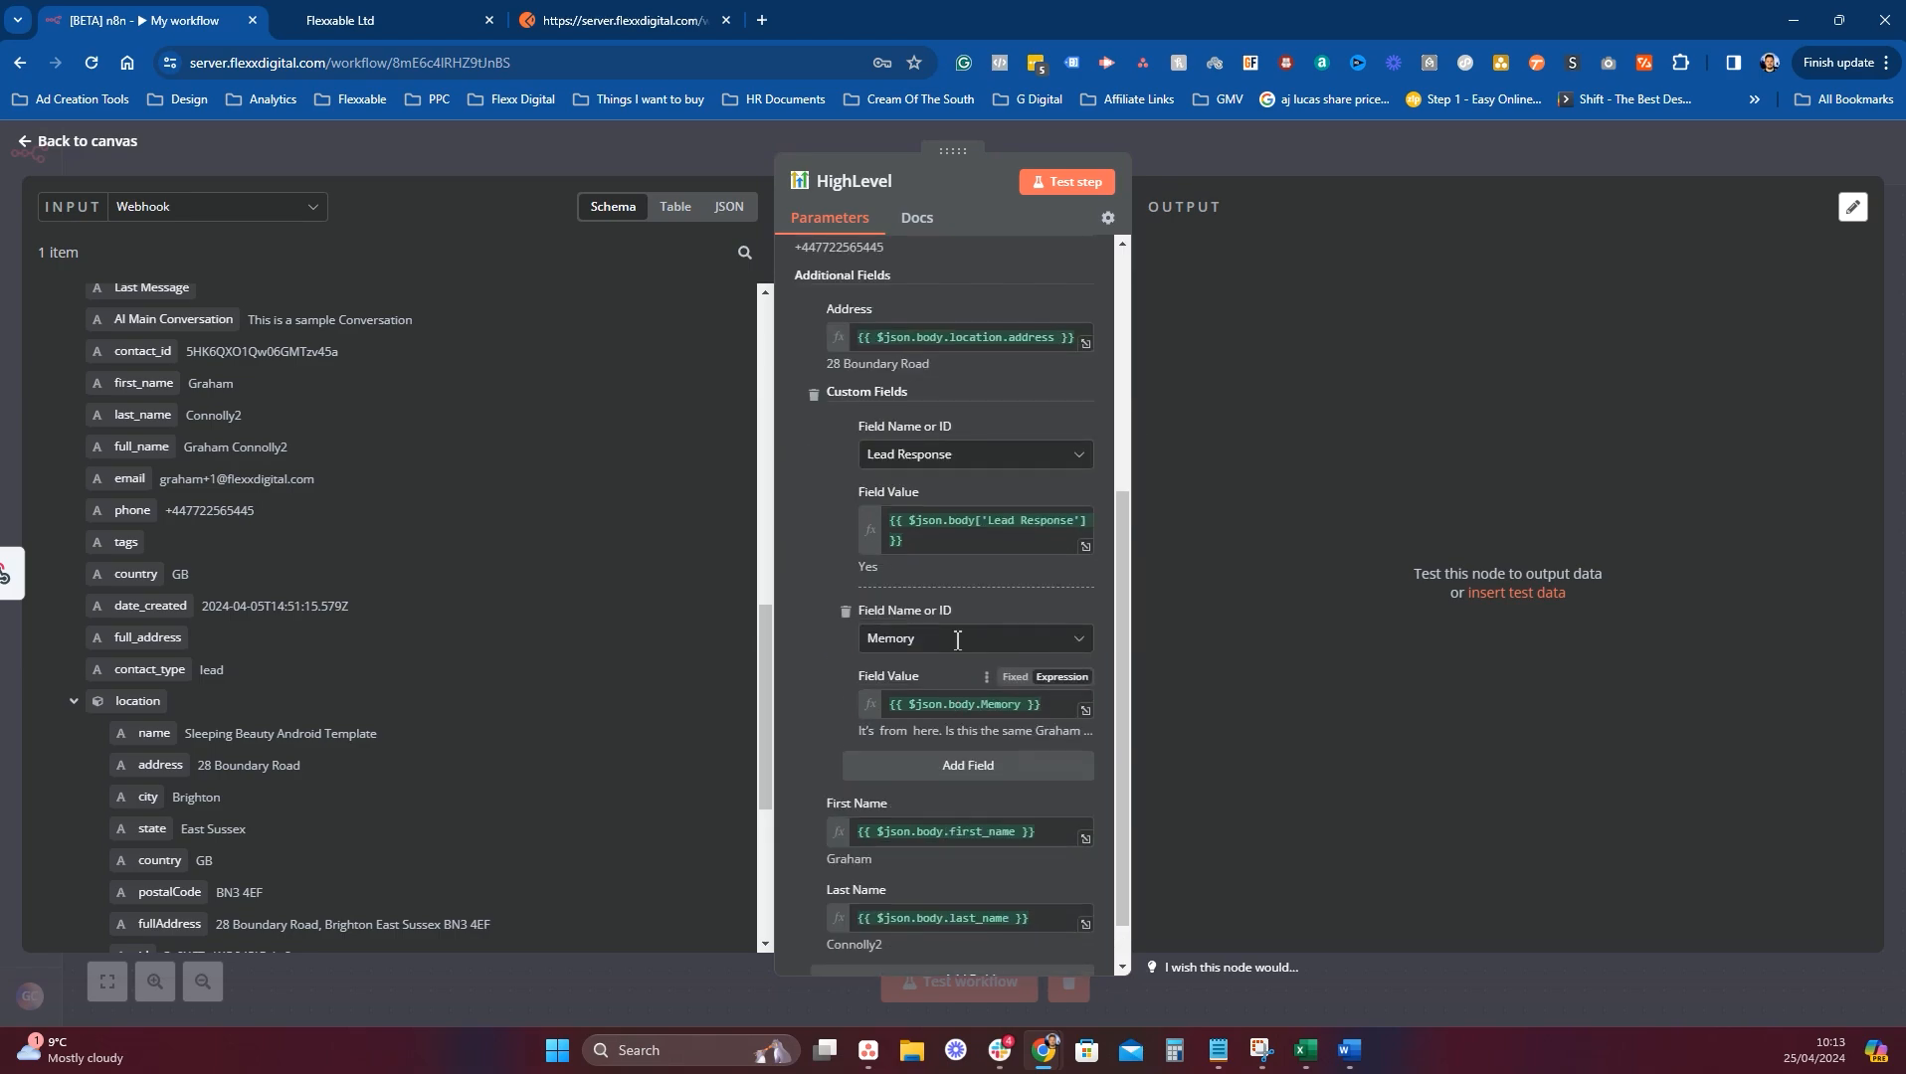
Return to the canvas and start a test run waiting for the webhook trigger.
left_click(1220, 168)
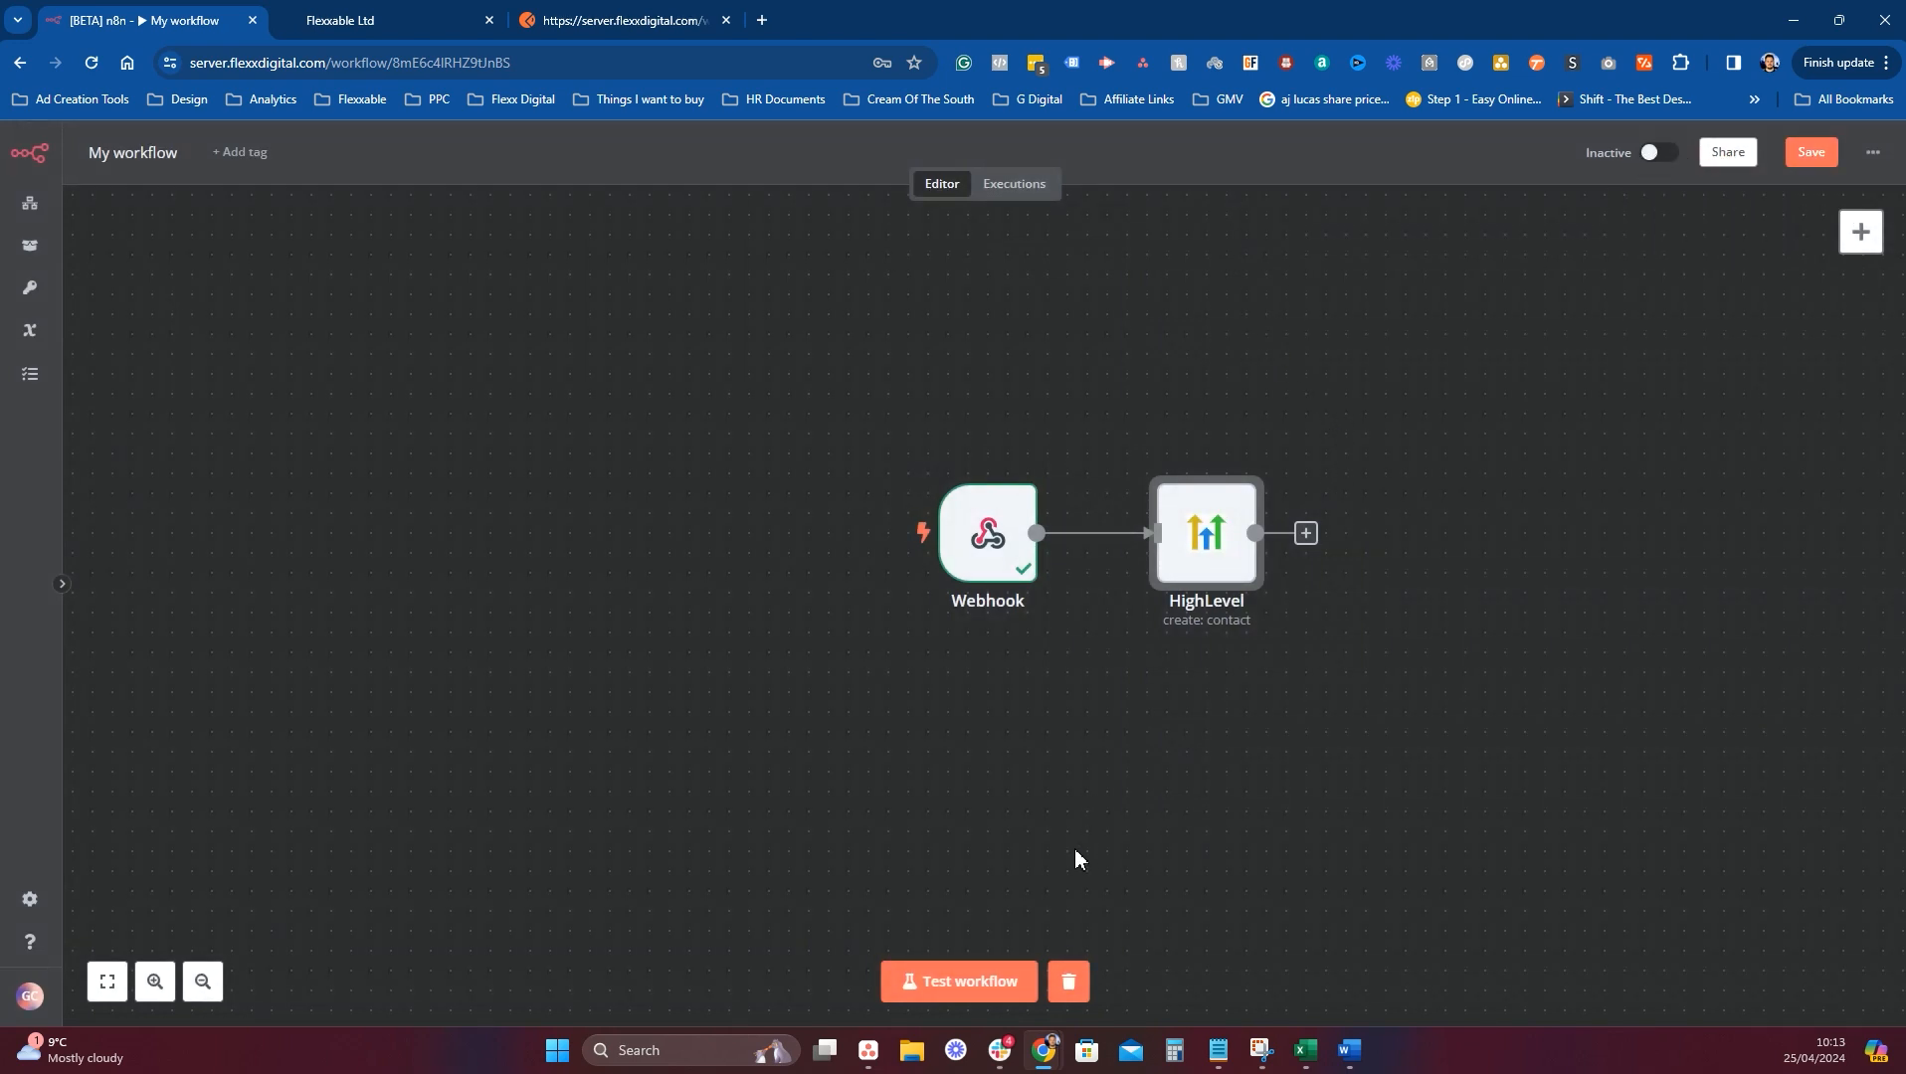
left_click(982, 977)
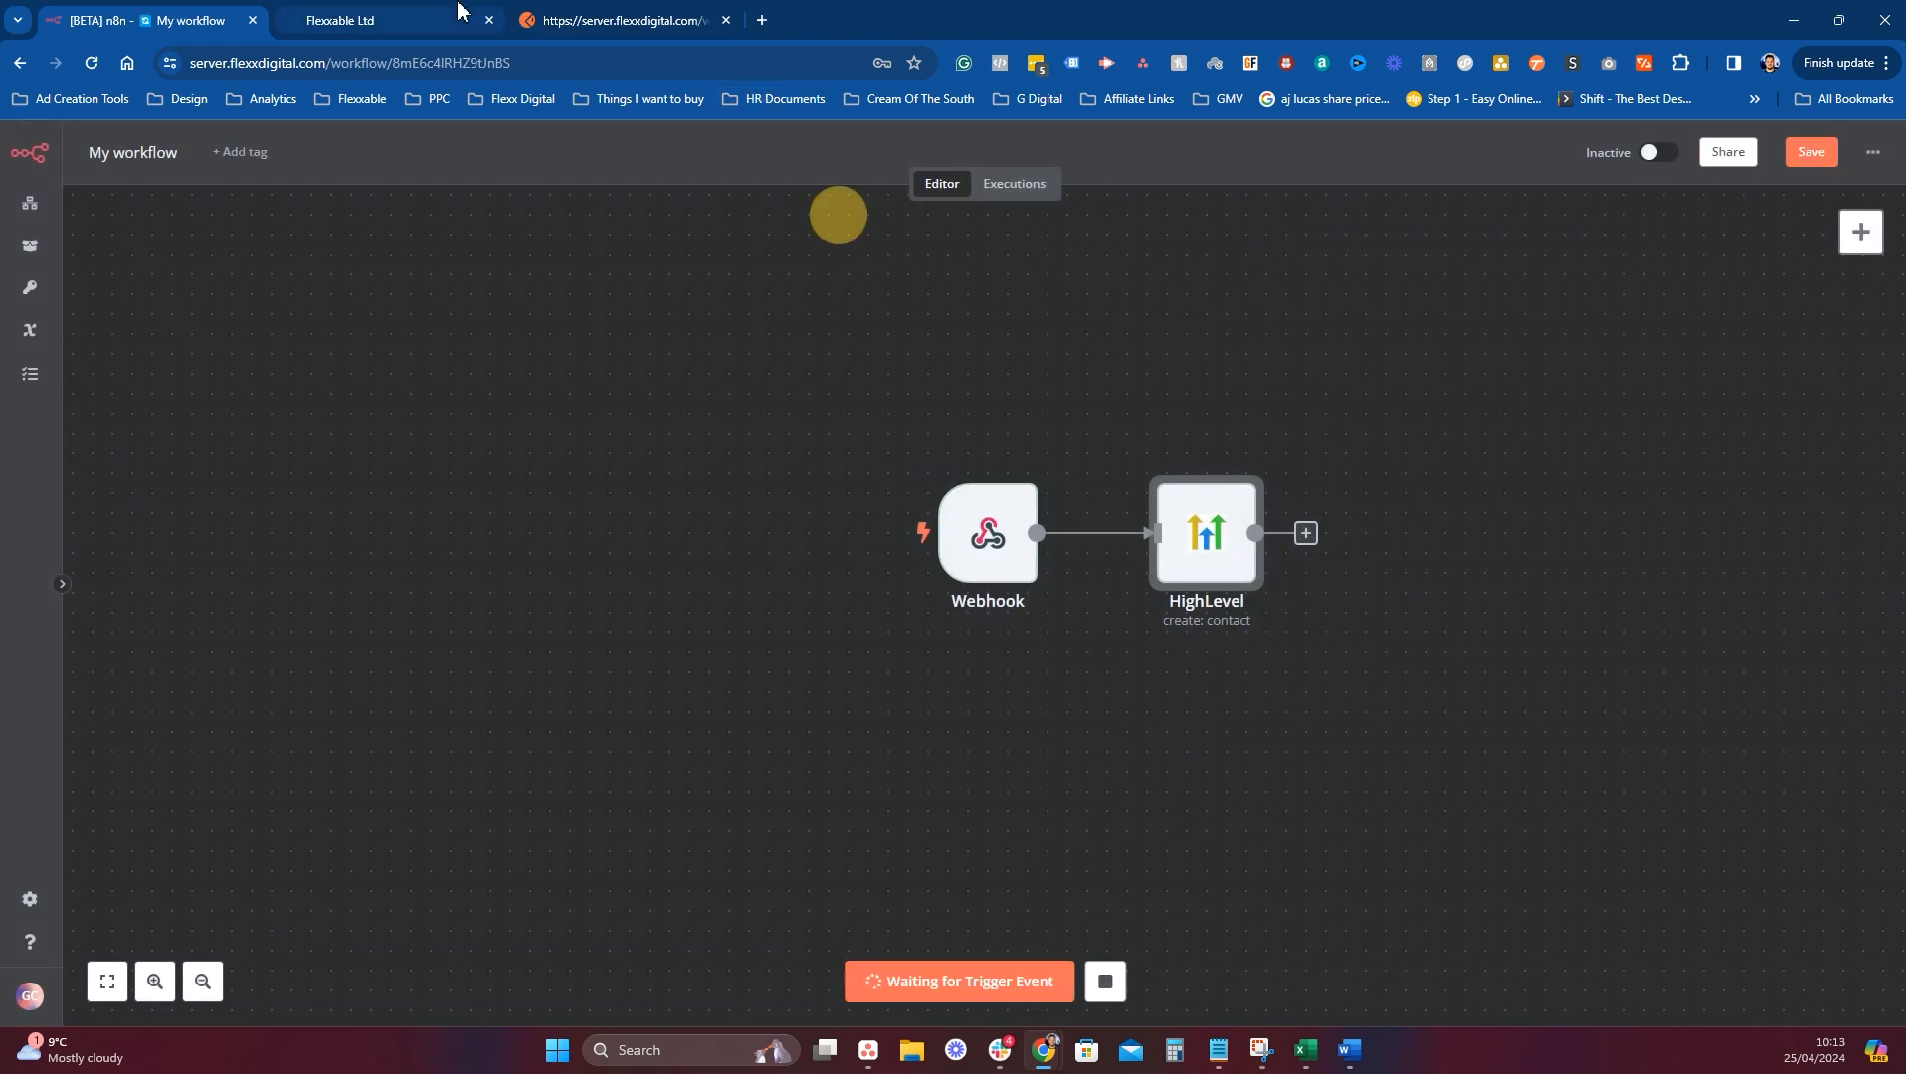
left_click(341, 20)
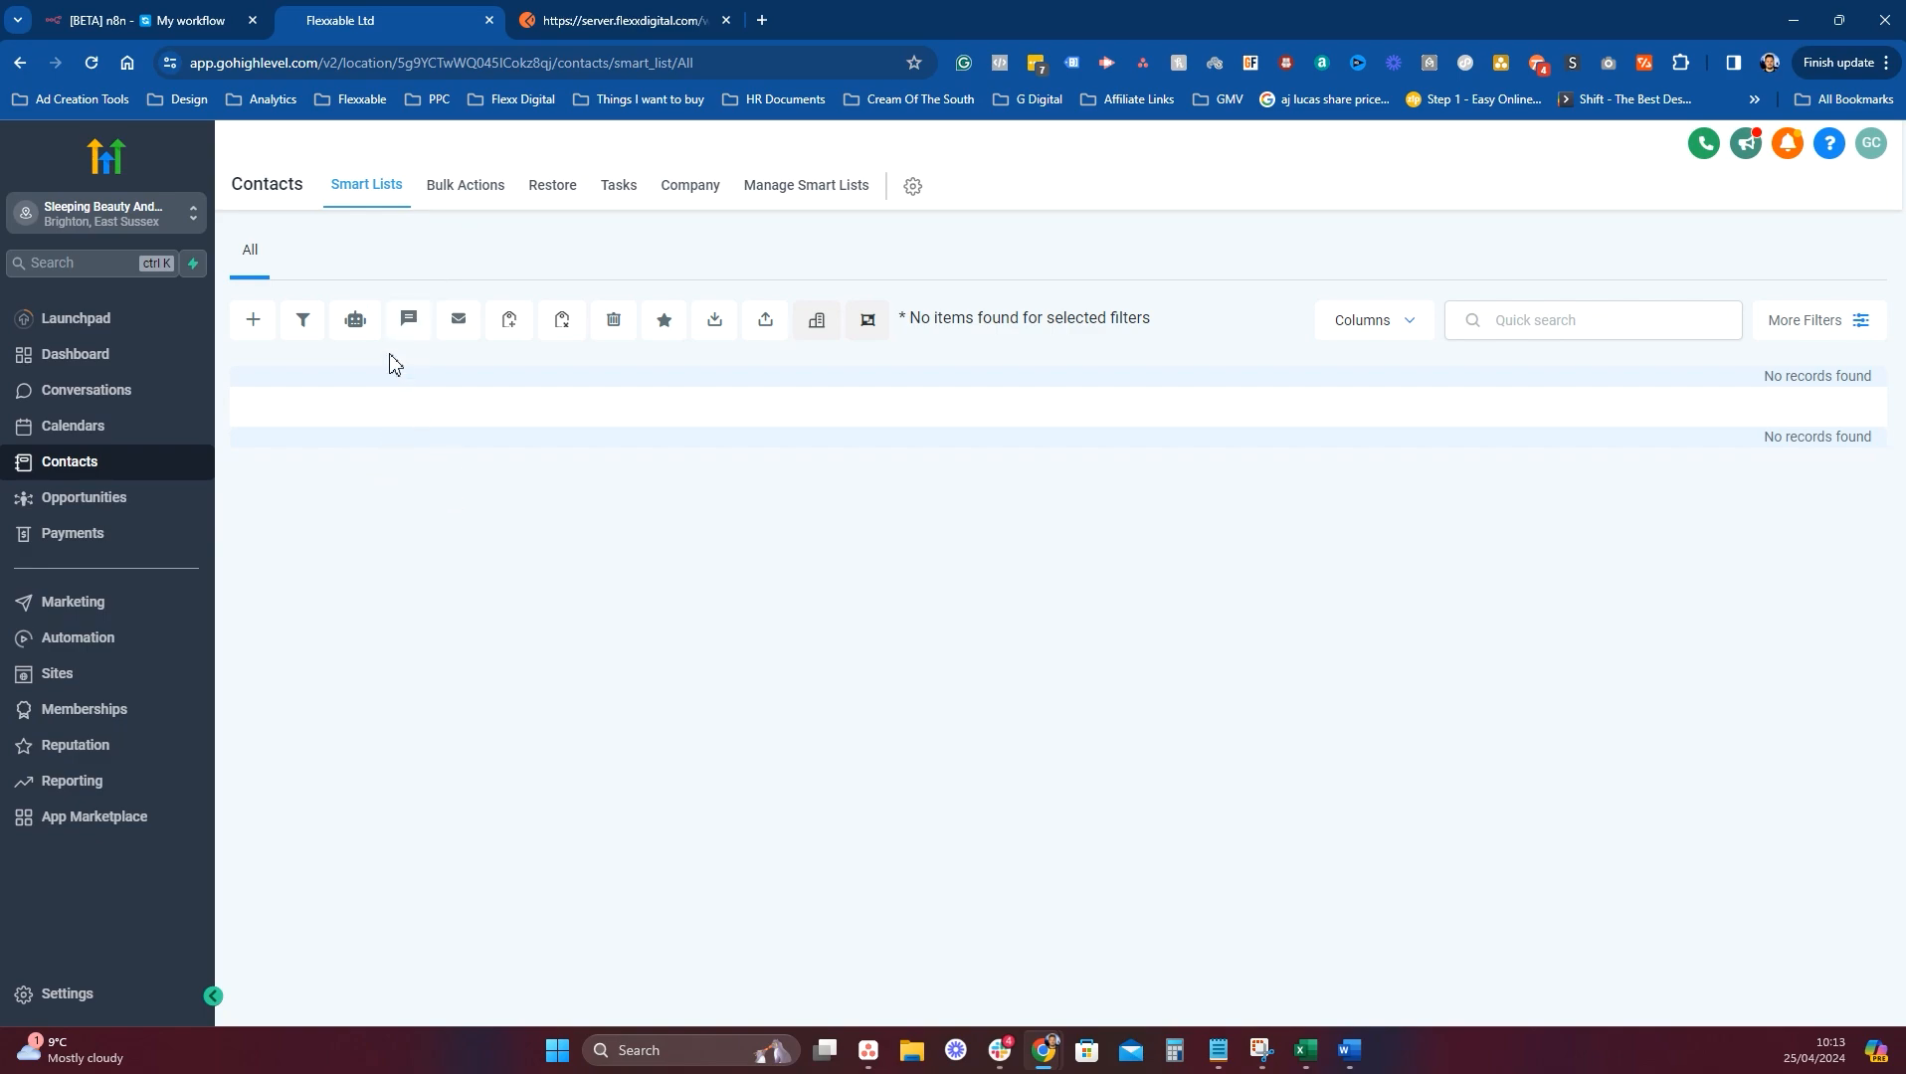
Create and save a GoHighLevel contact with a test first name, last name, email and phone.
left_click(253, 320)
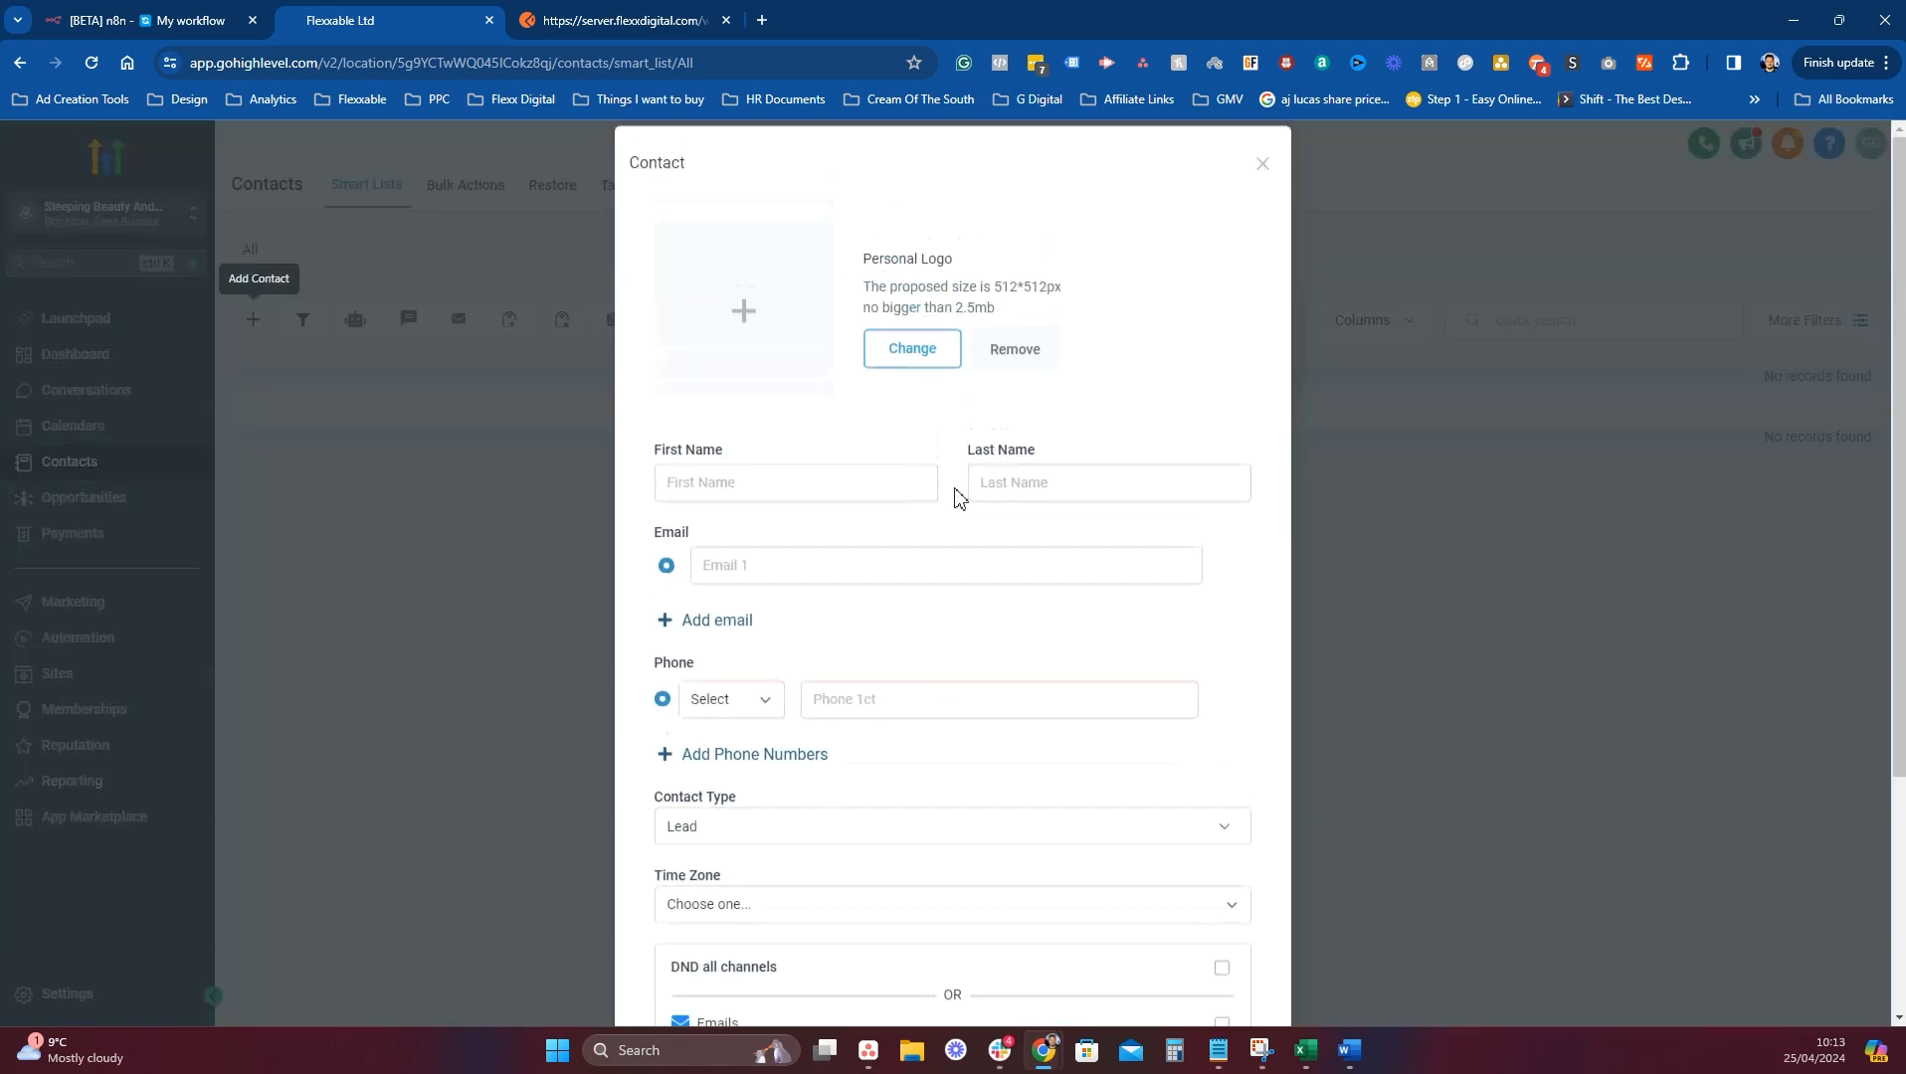
left_click(788, 503)
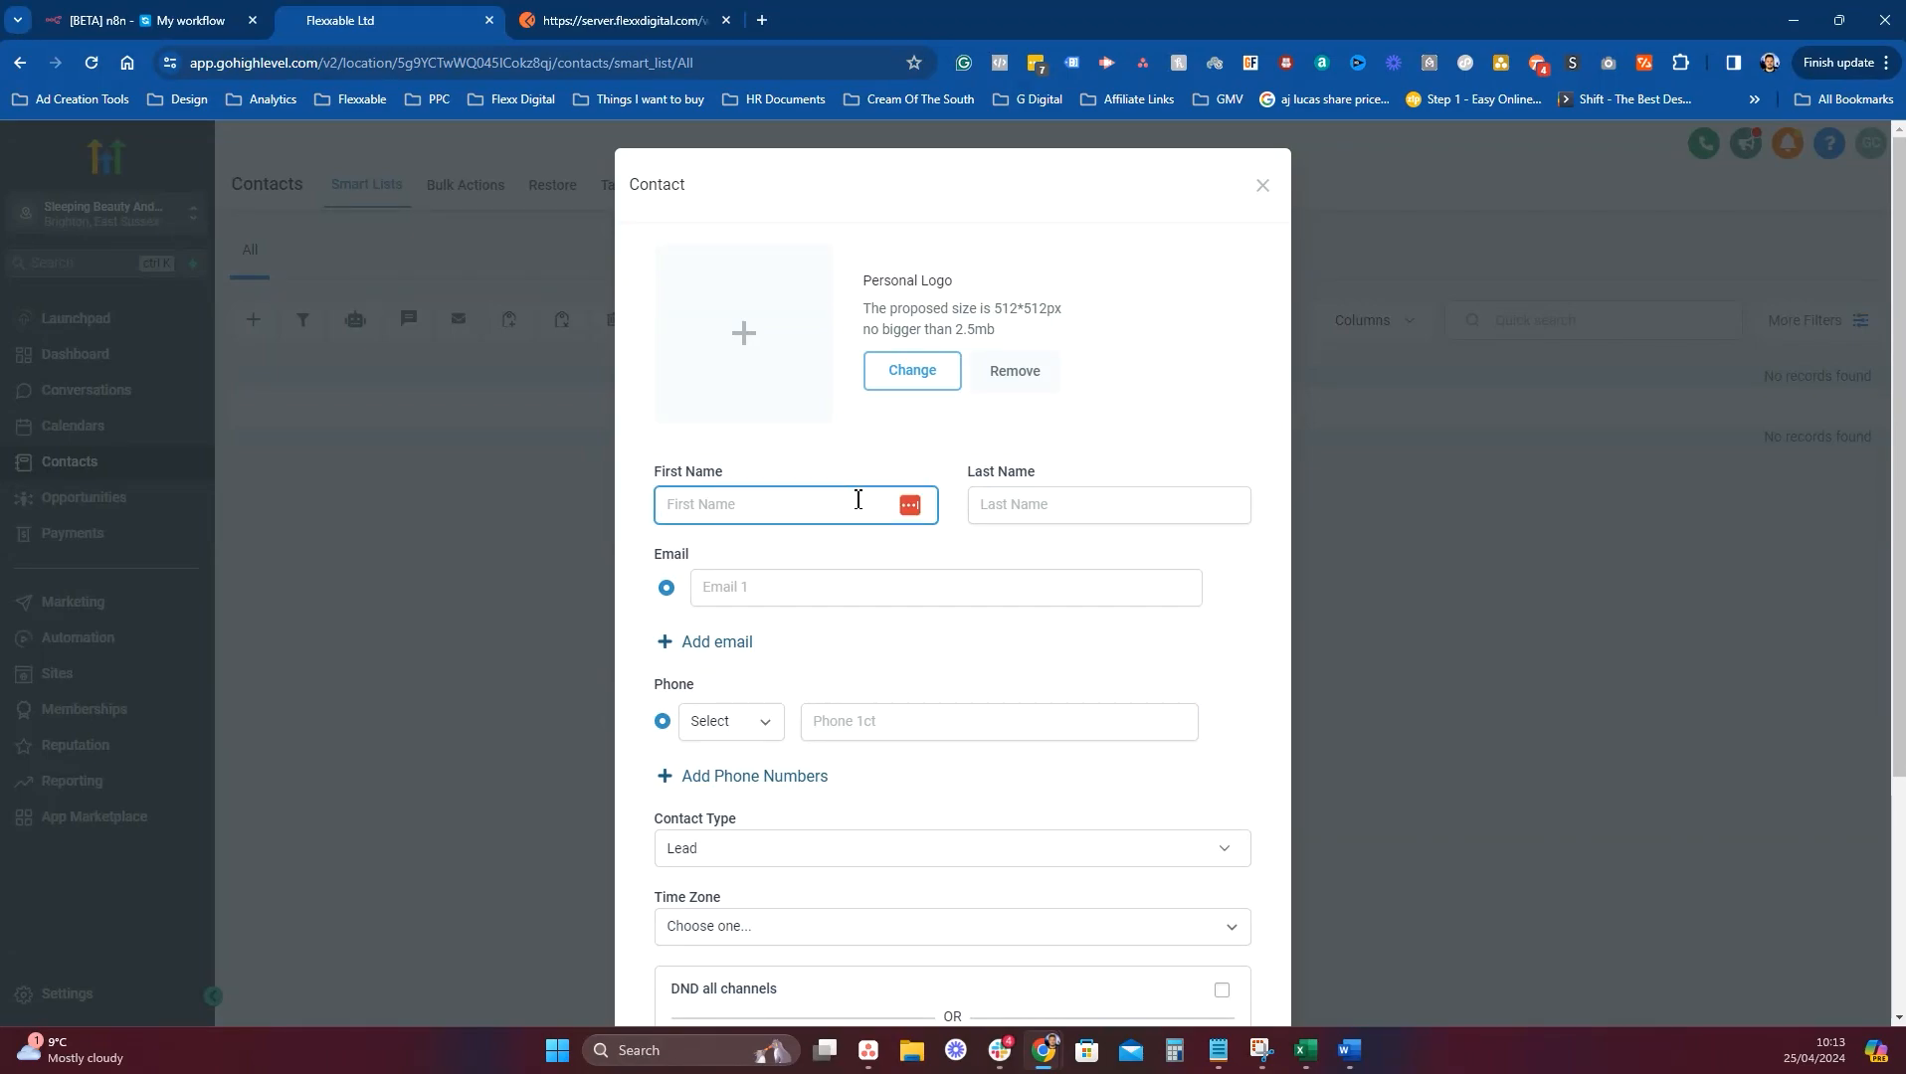
type("Test")
key("Tab")
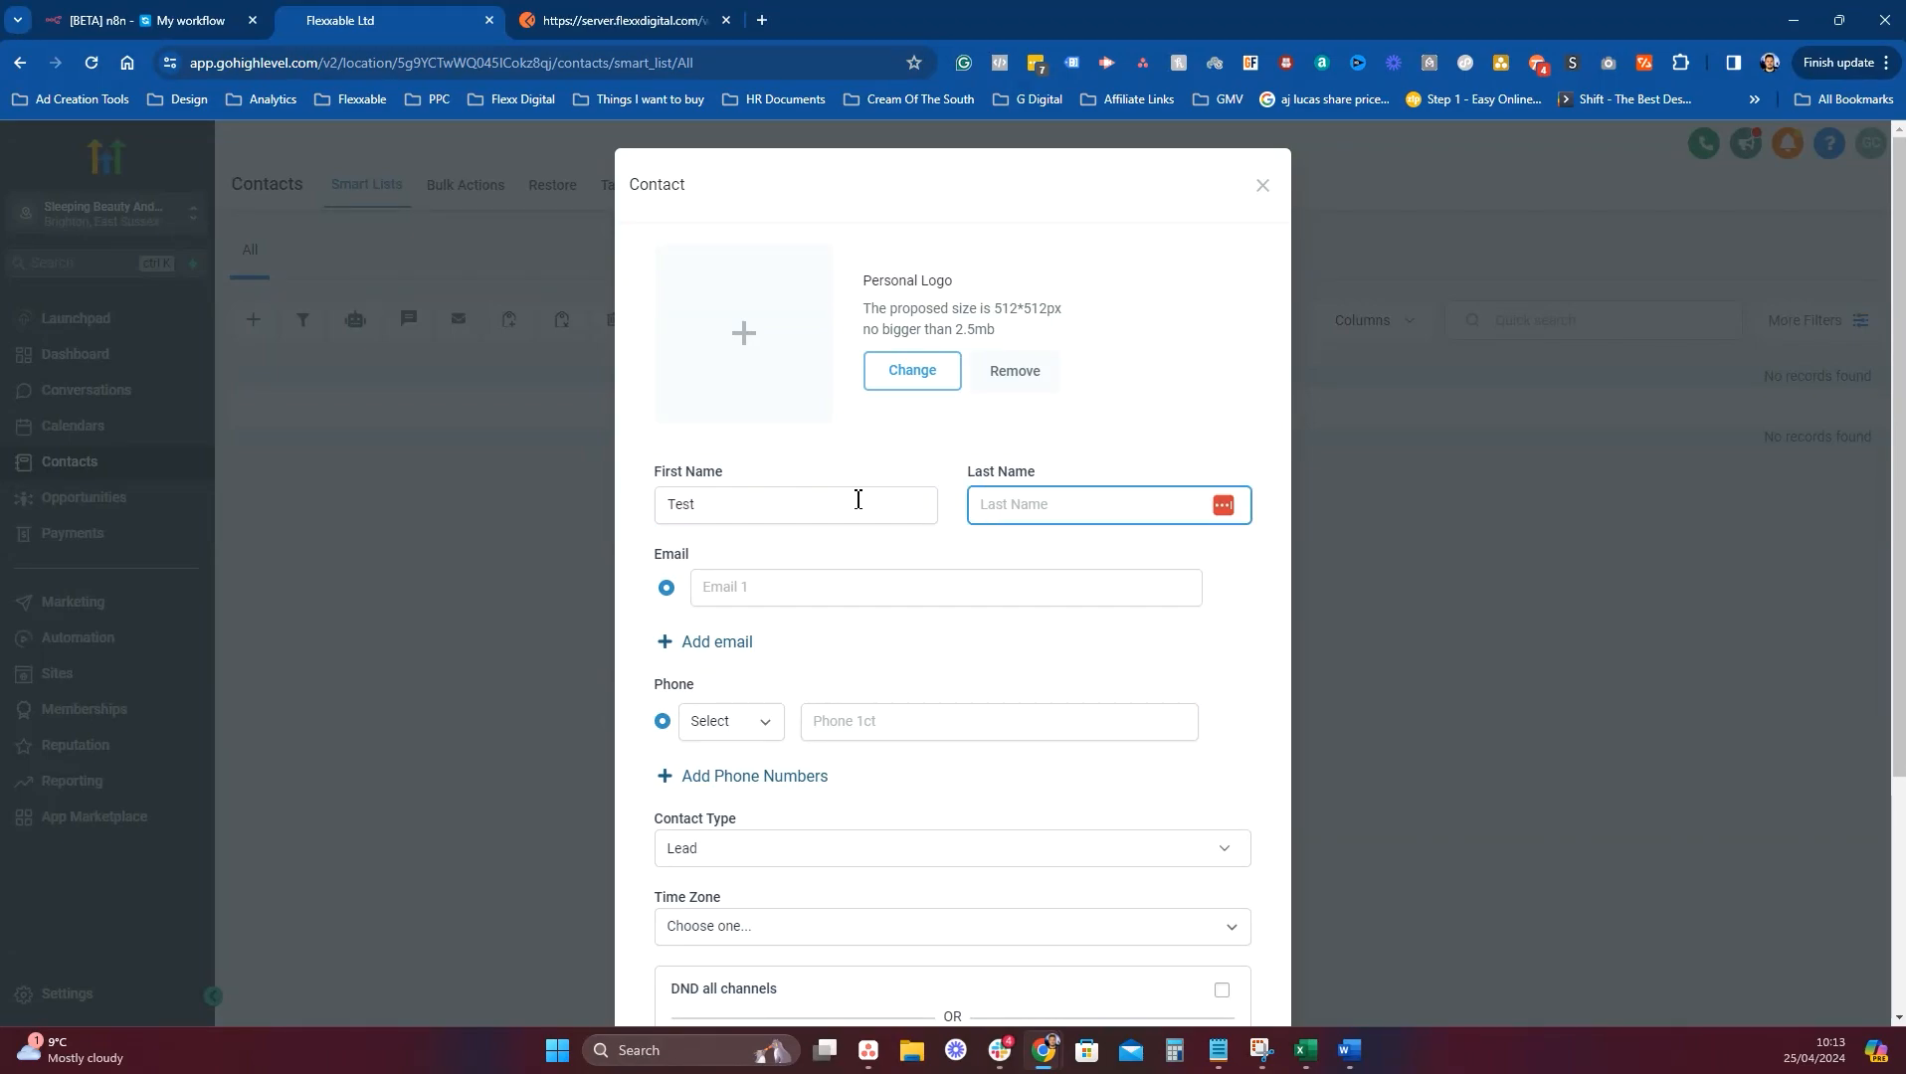
type("Graham")
key("Tab")
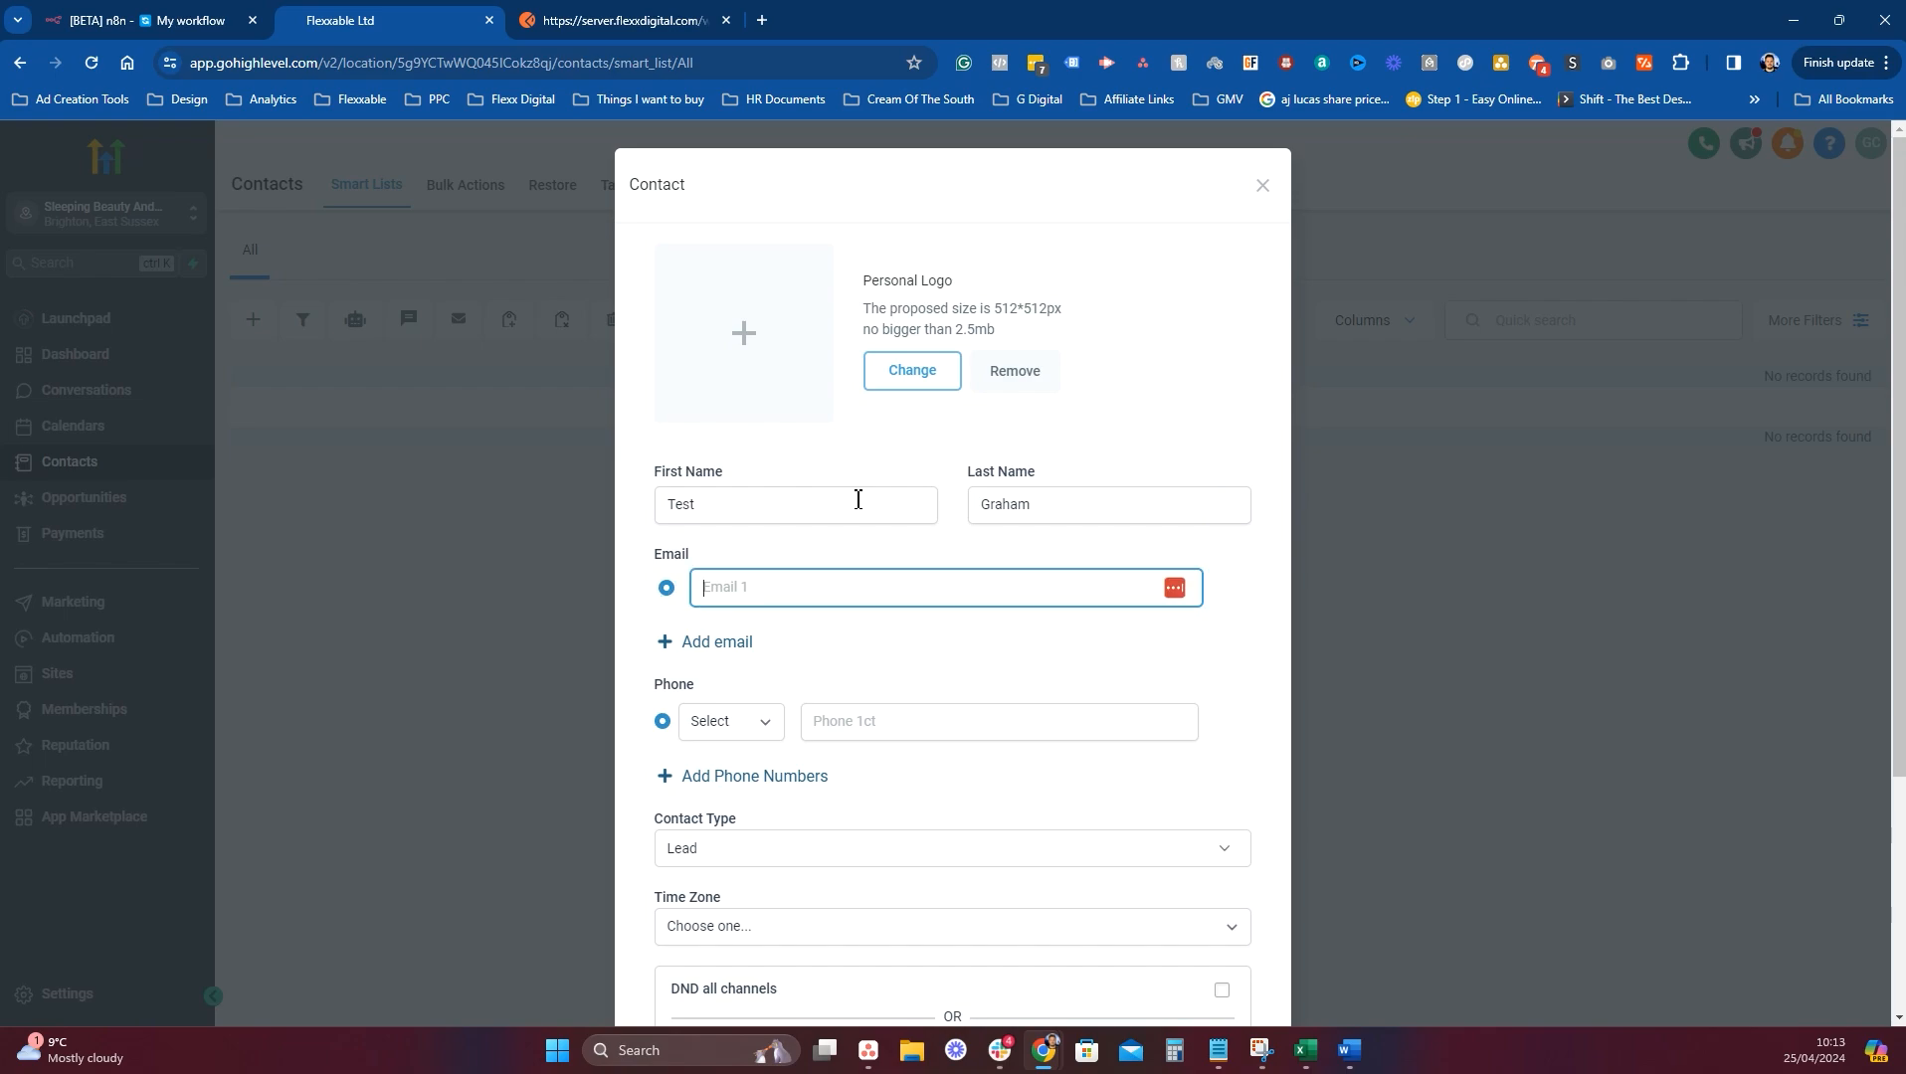
type("graham")
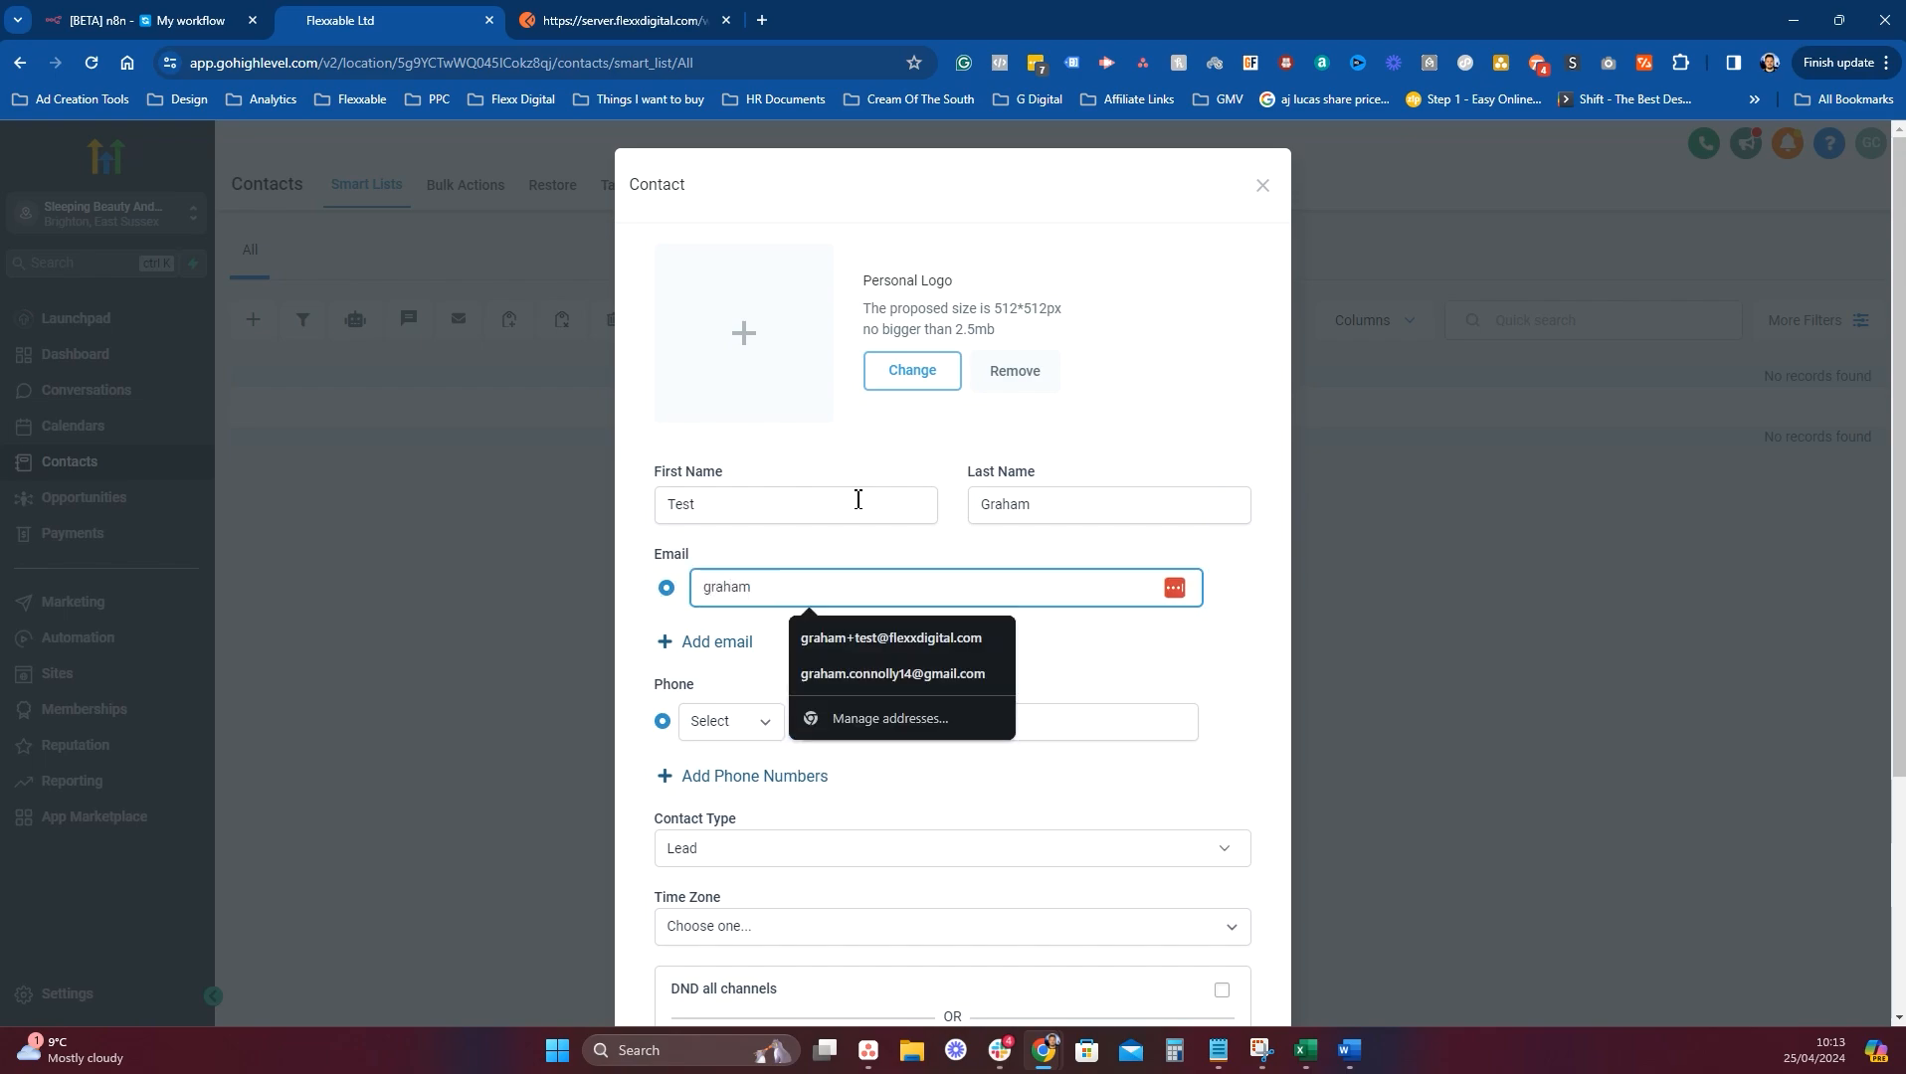
type(".test")
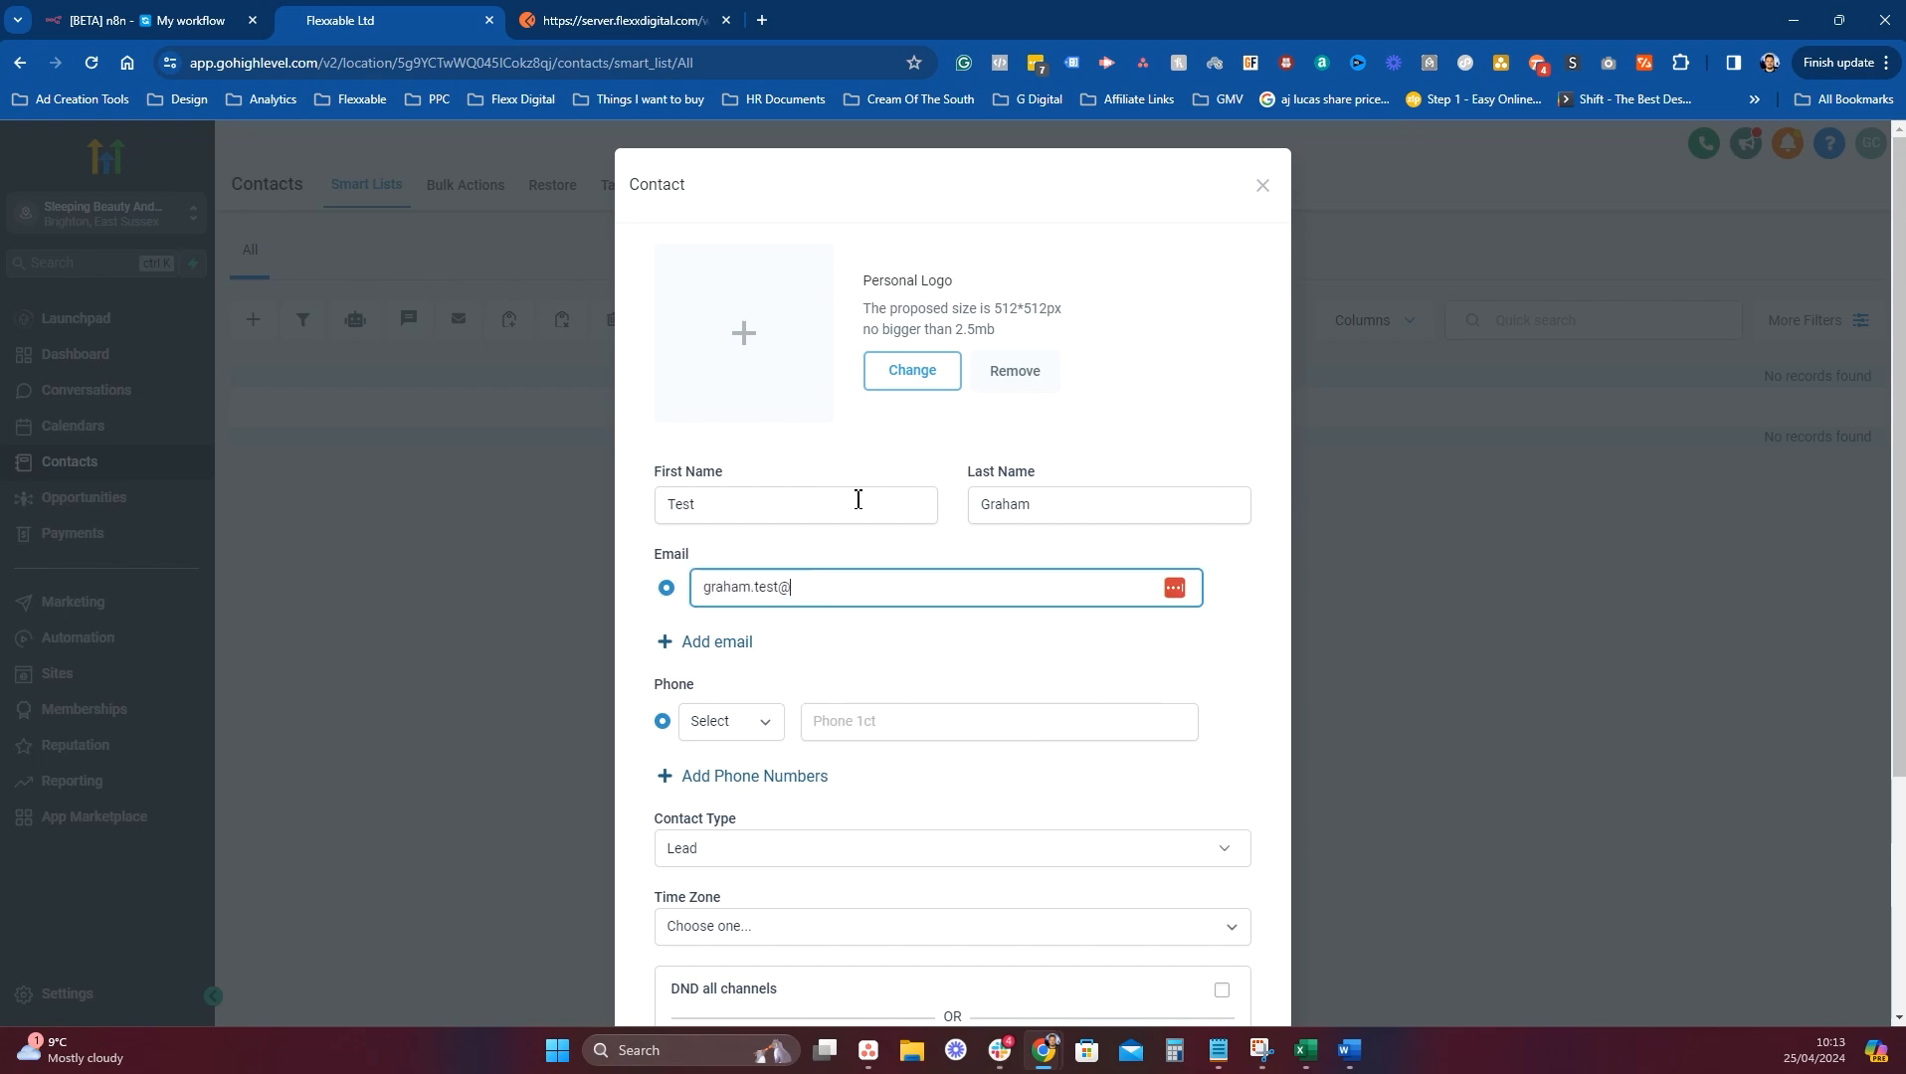
type("@test.com")
left_click(880, 716)
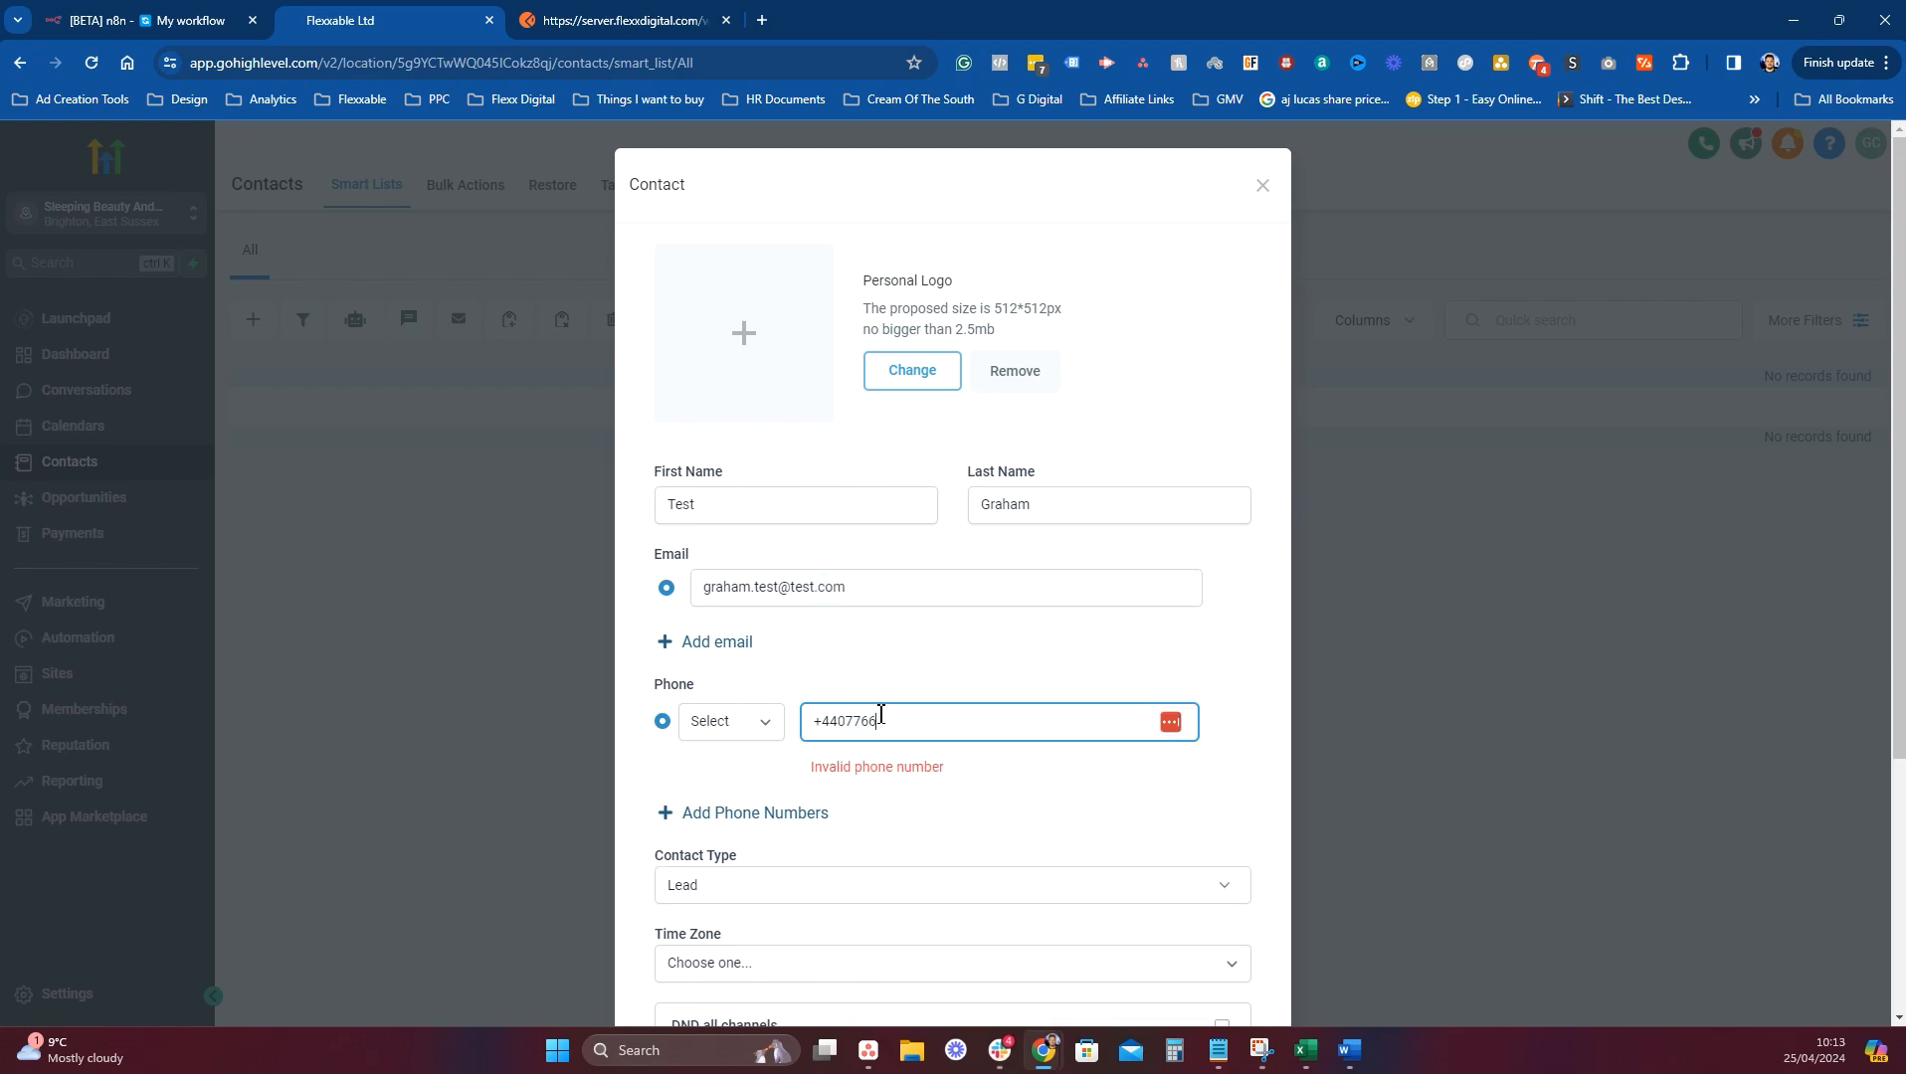
scroll(985, 818, "down", 4)
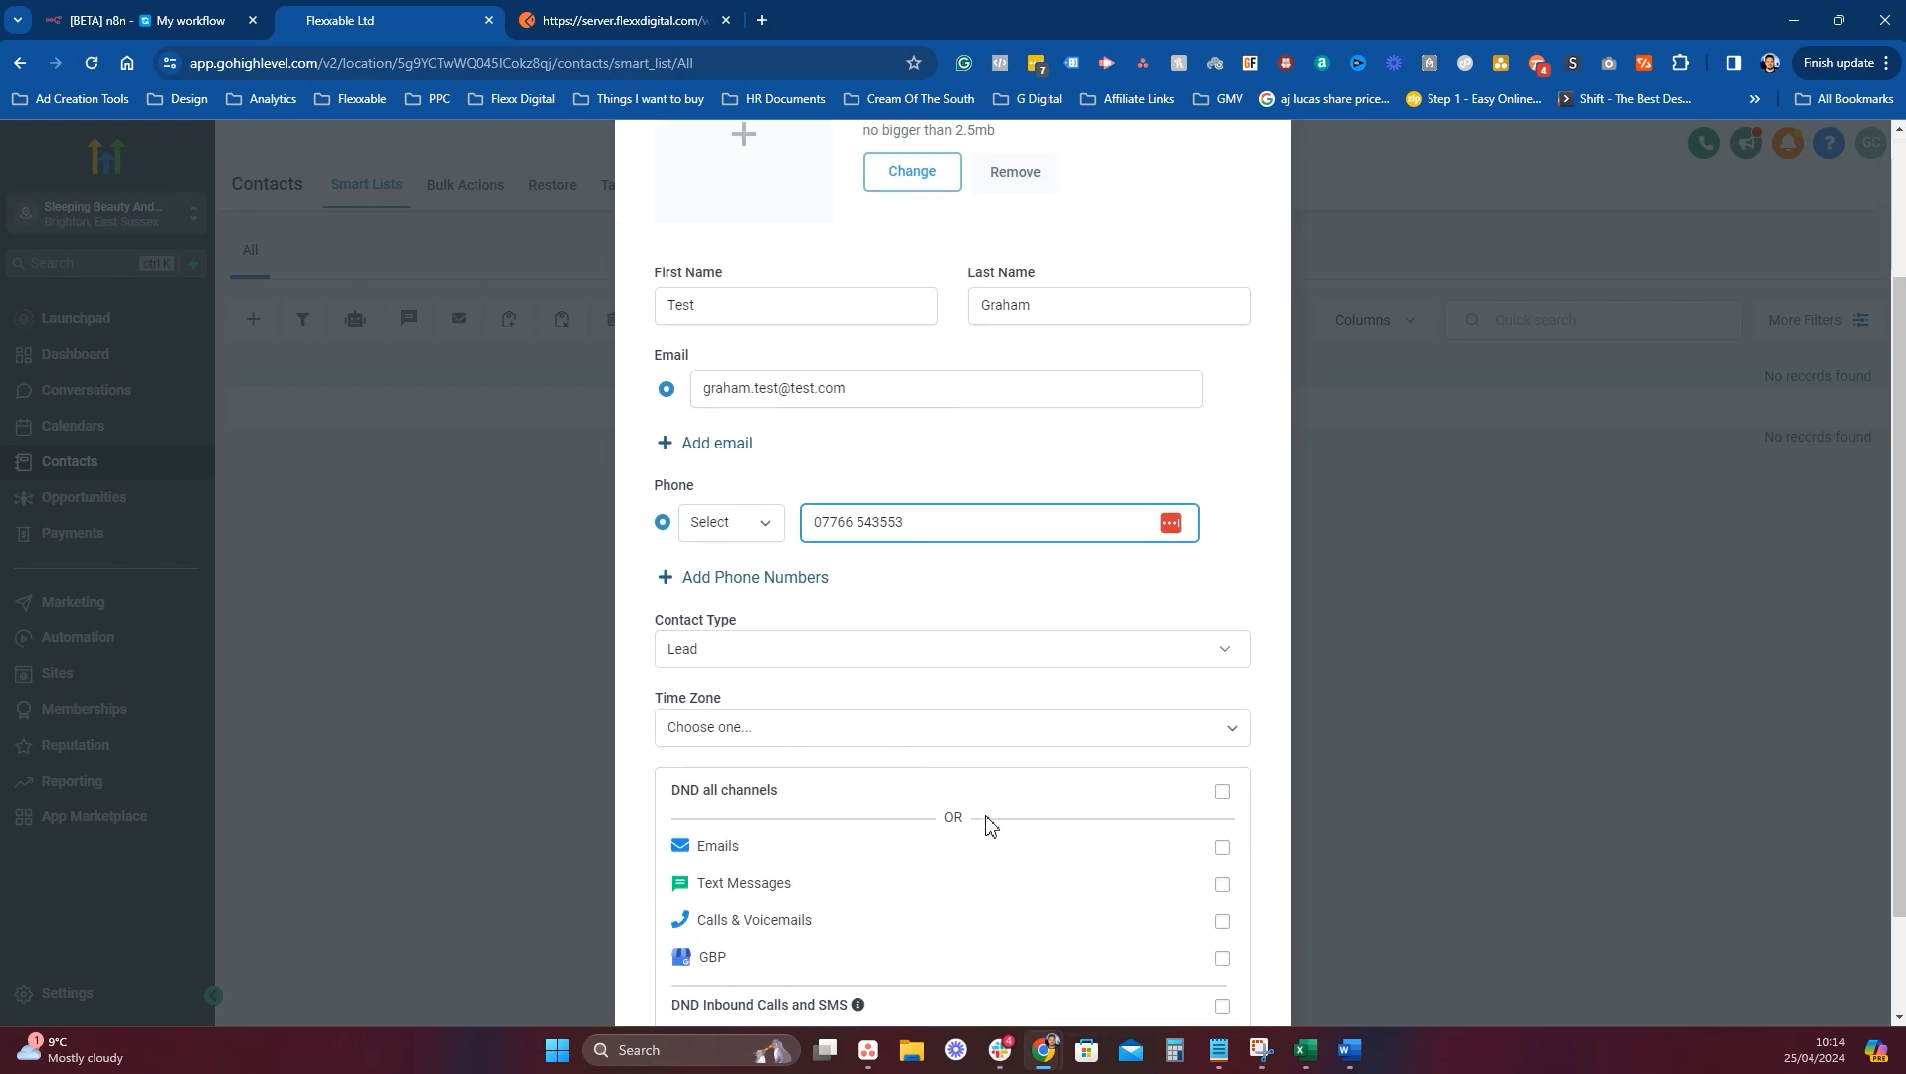
left_click(1206, 944)
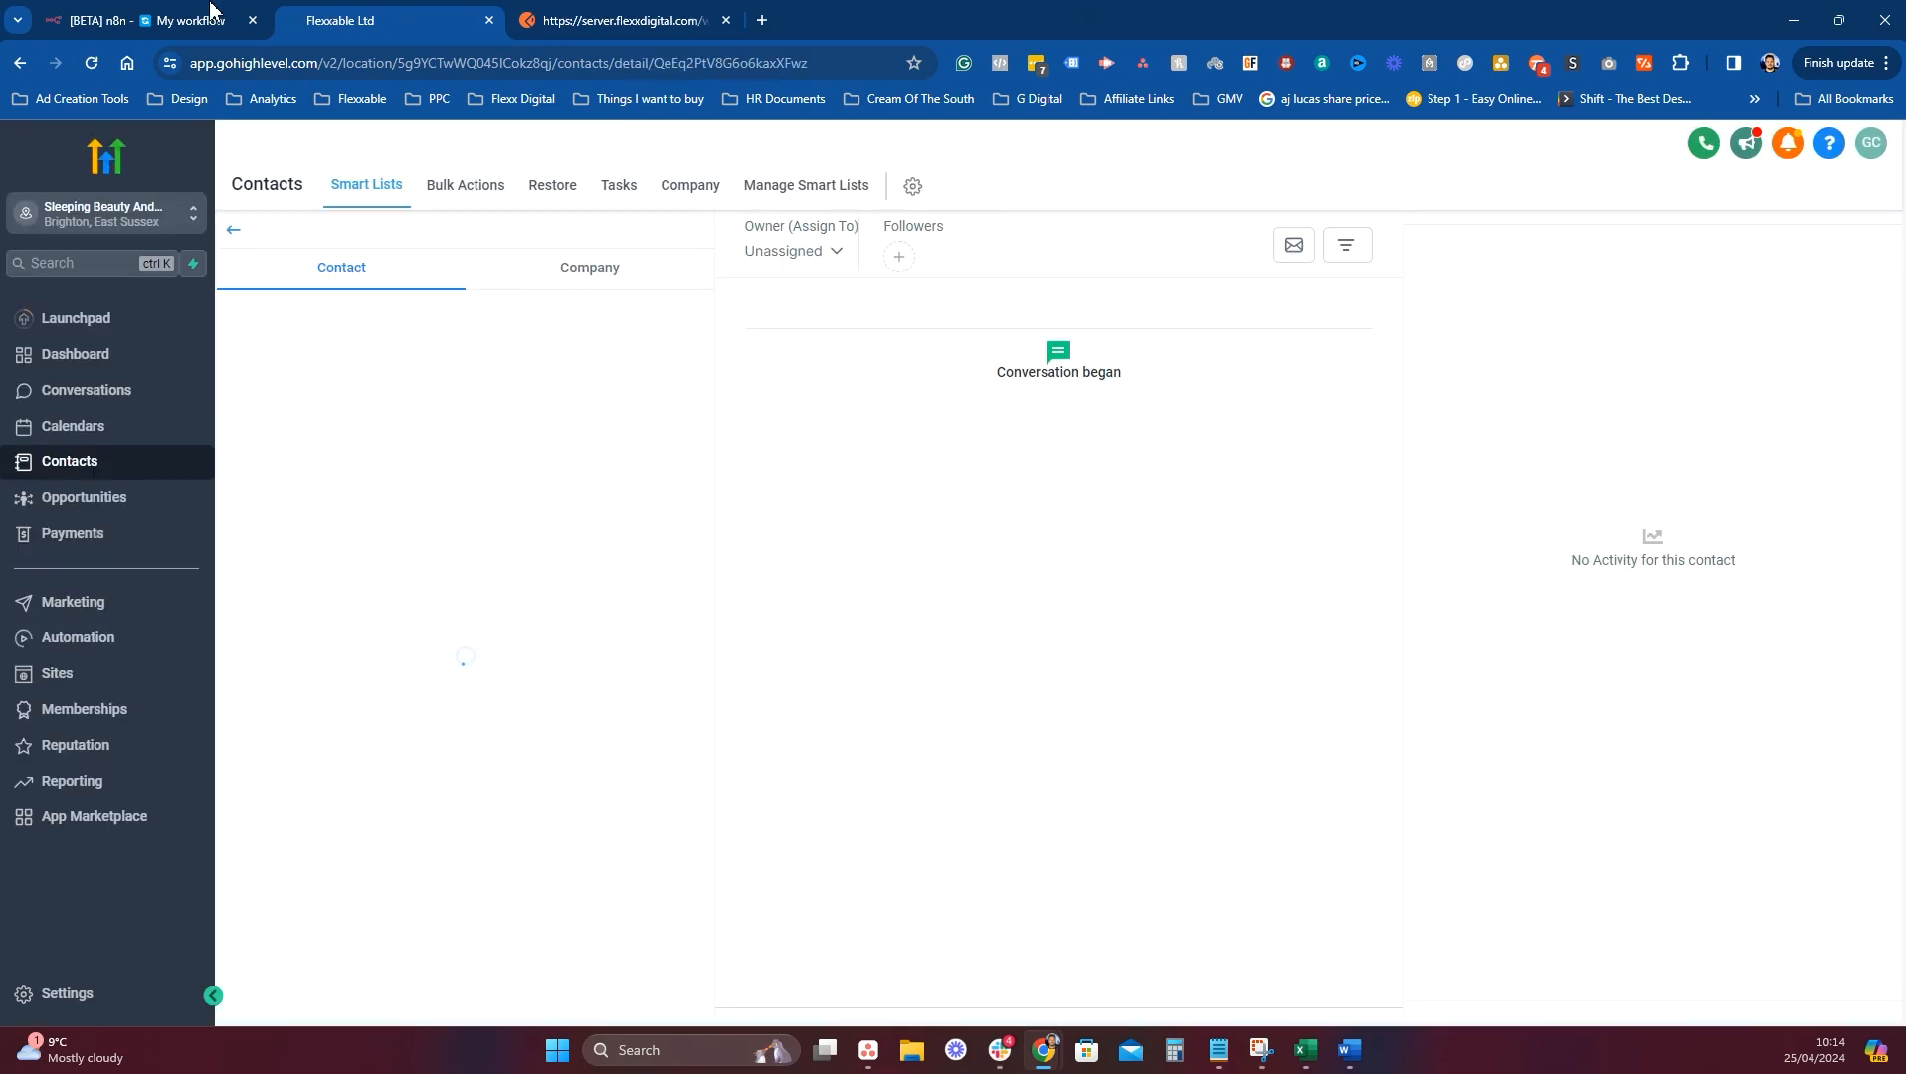
Check the HighLevel node's settings in n8n before going back to the contact.
left_click(211, 8)
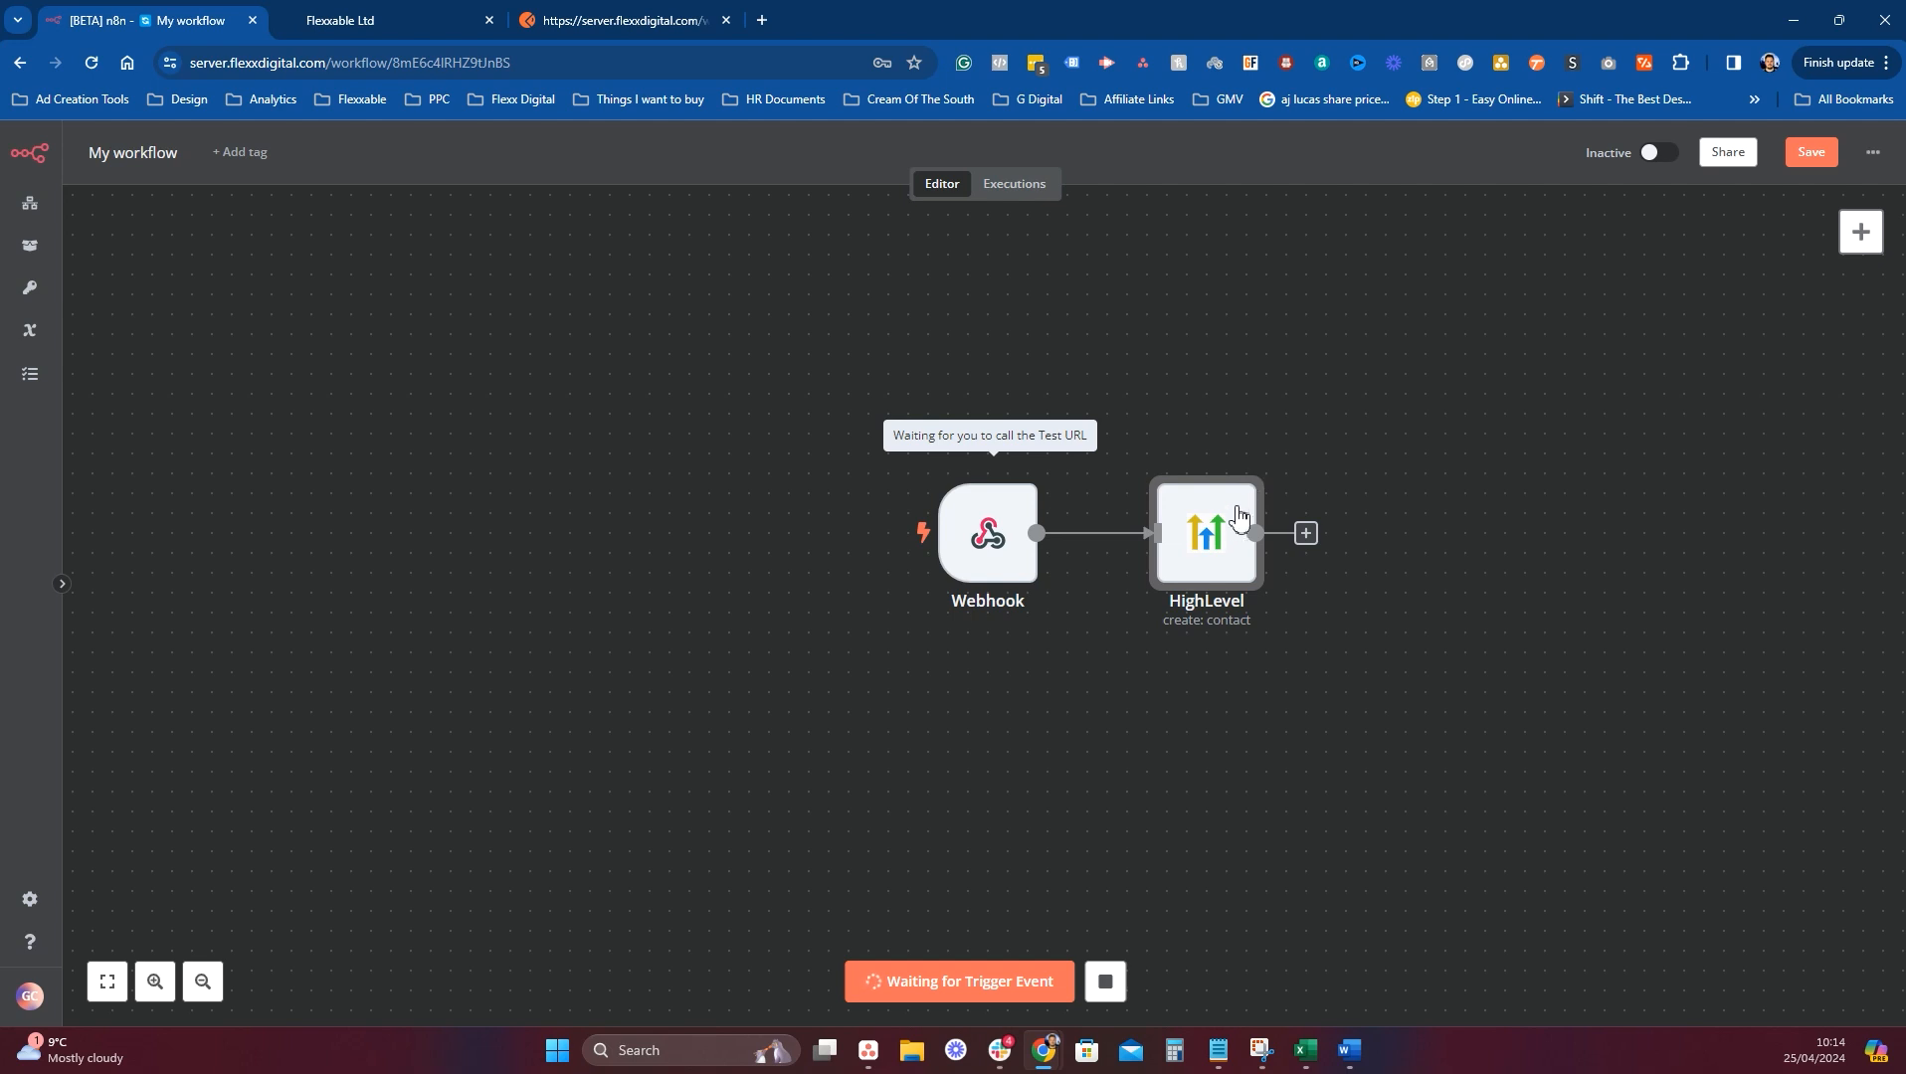
left_click(1240, 466)
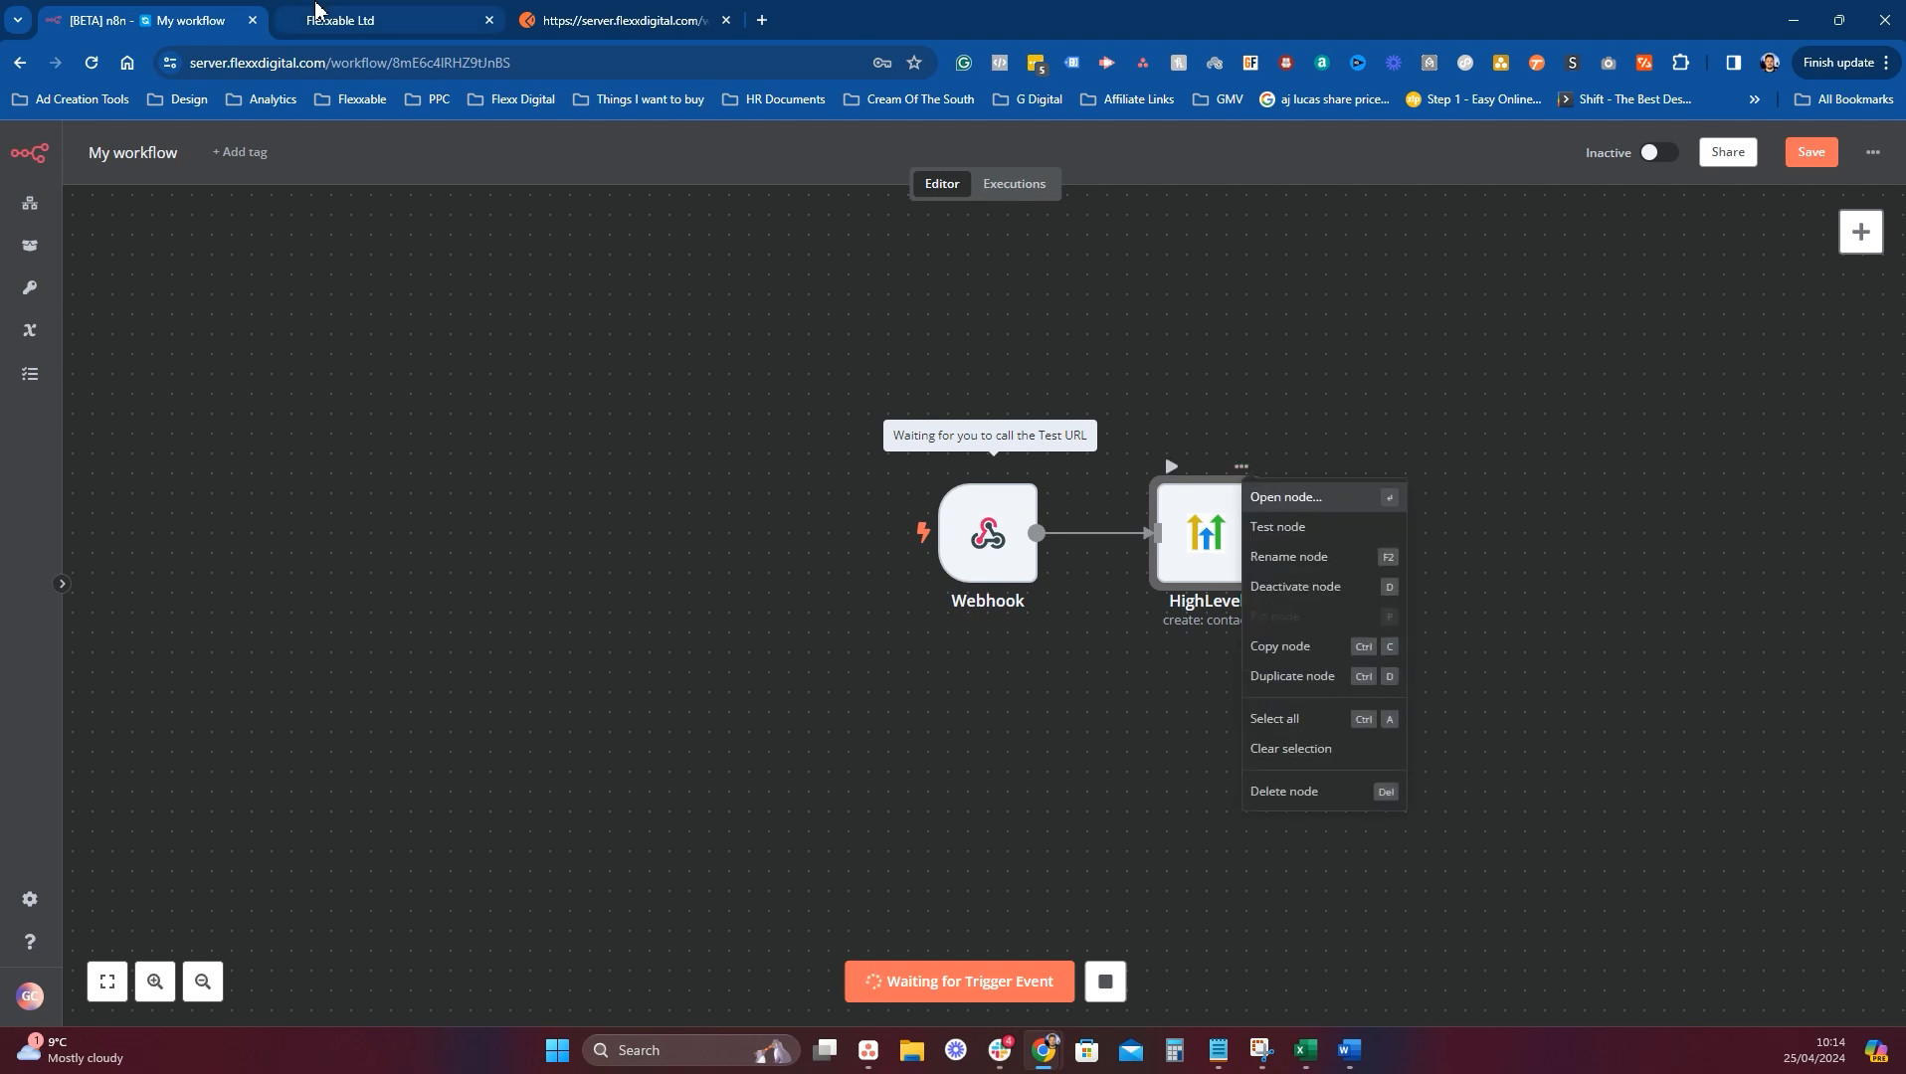
key("Return")
scroll(1054, 582, "down", 1)
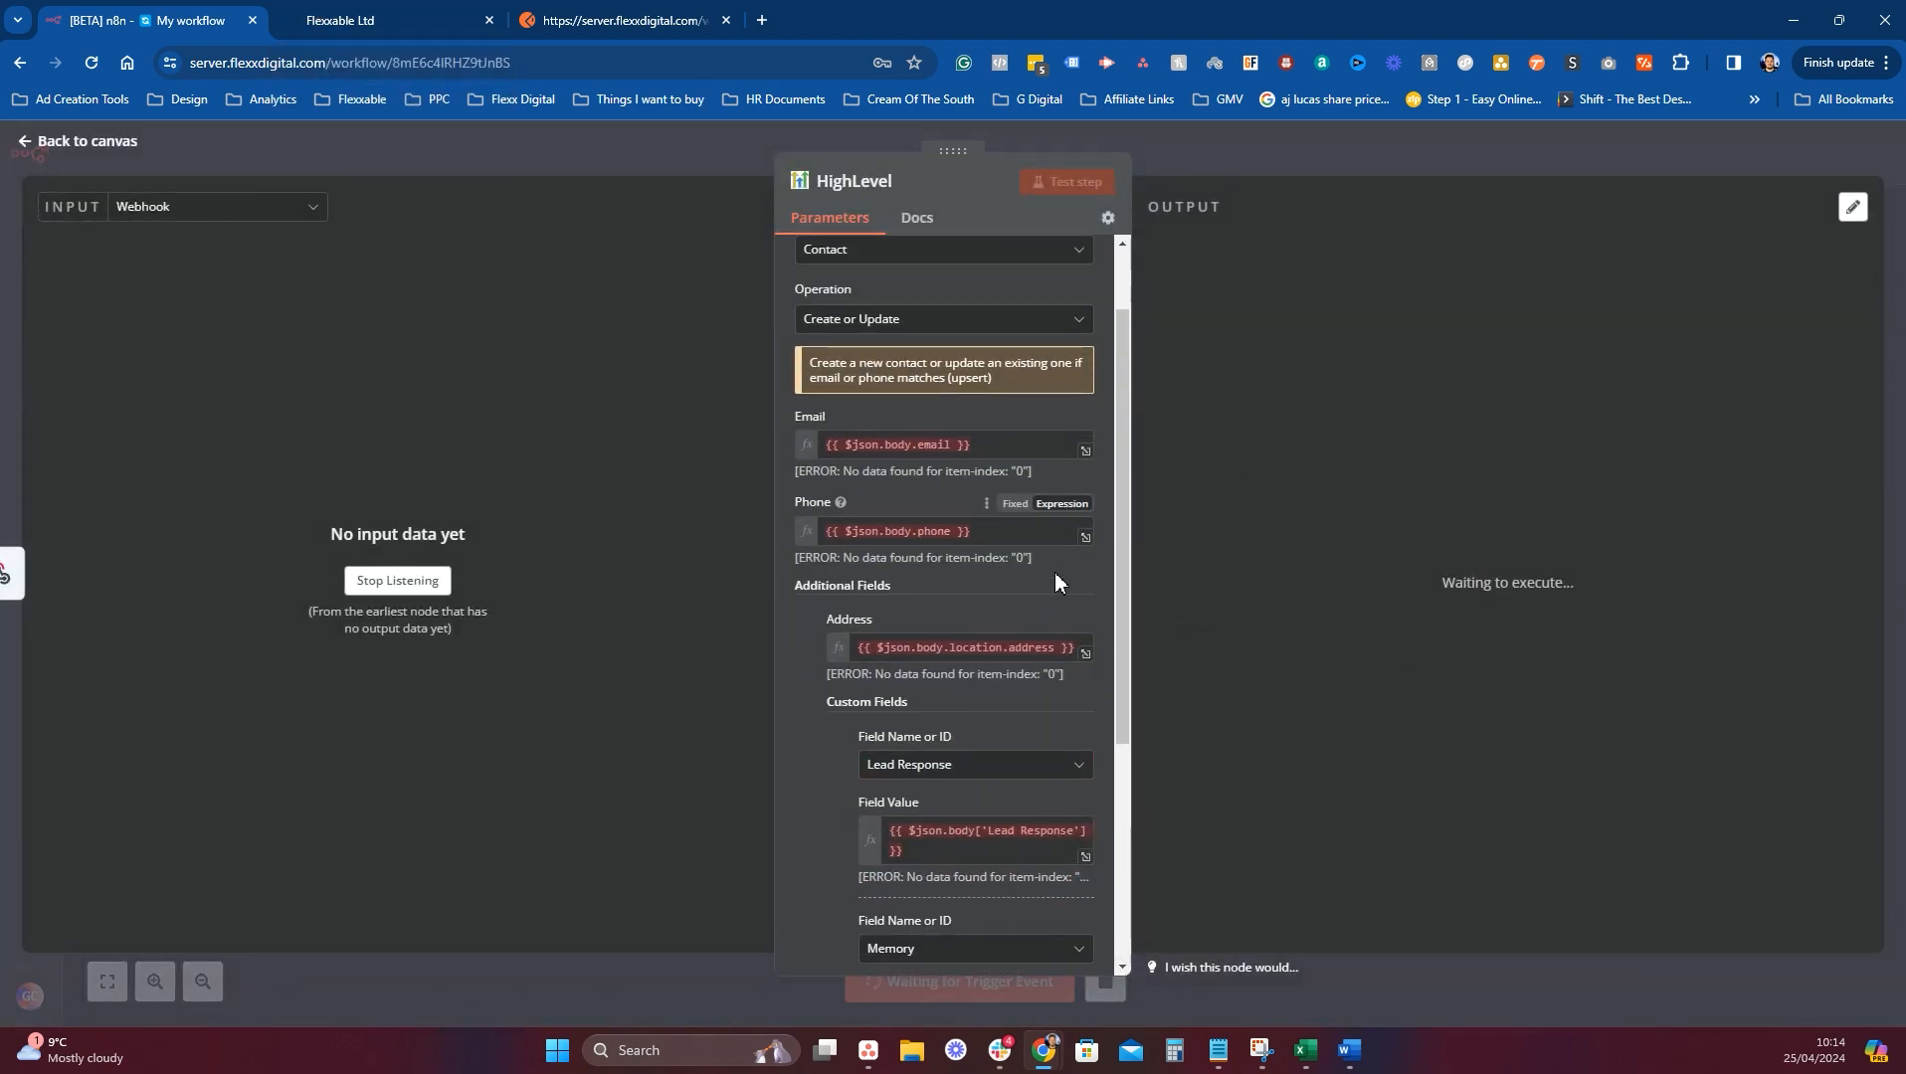
scroll(1055, 582, "down", 3)
left_click(672, 212)
Type the street details and move the town name into the contact's City field.
key("ctrl+Tab")
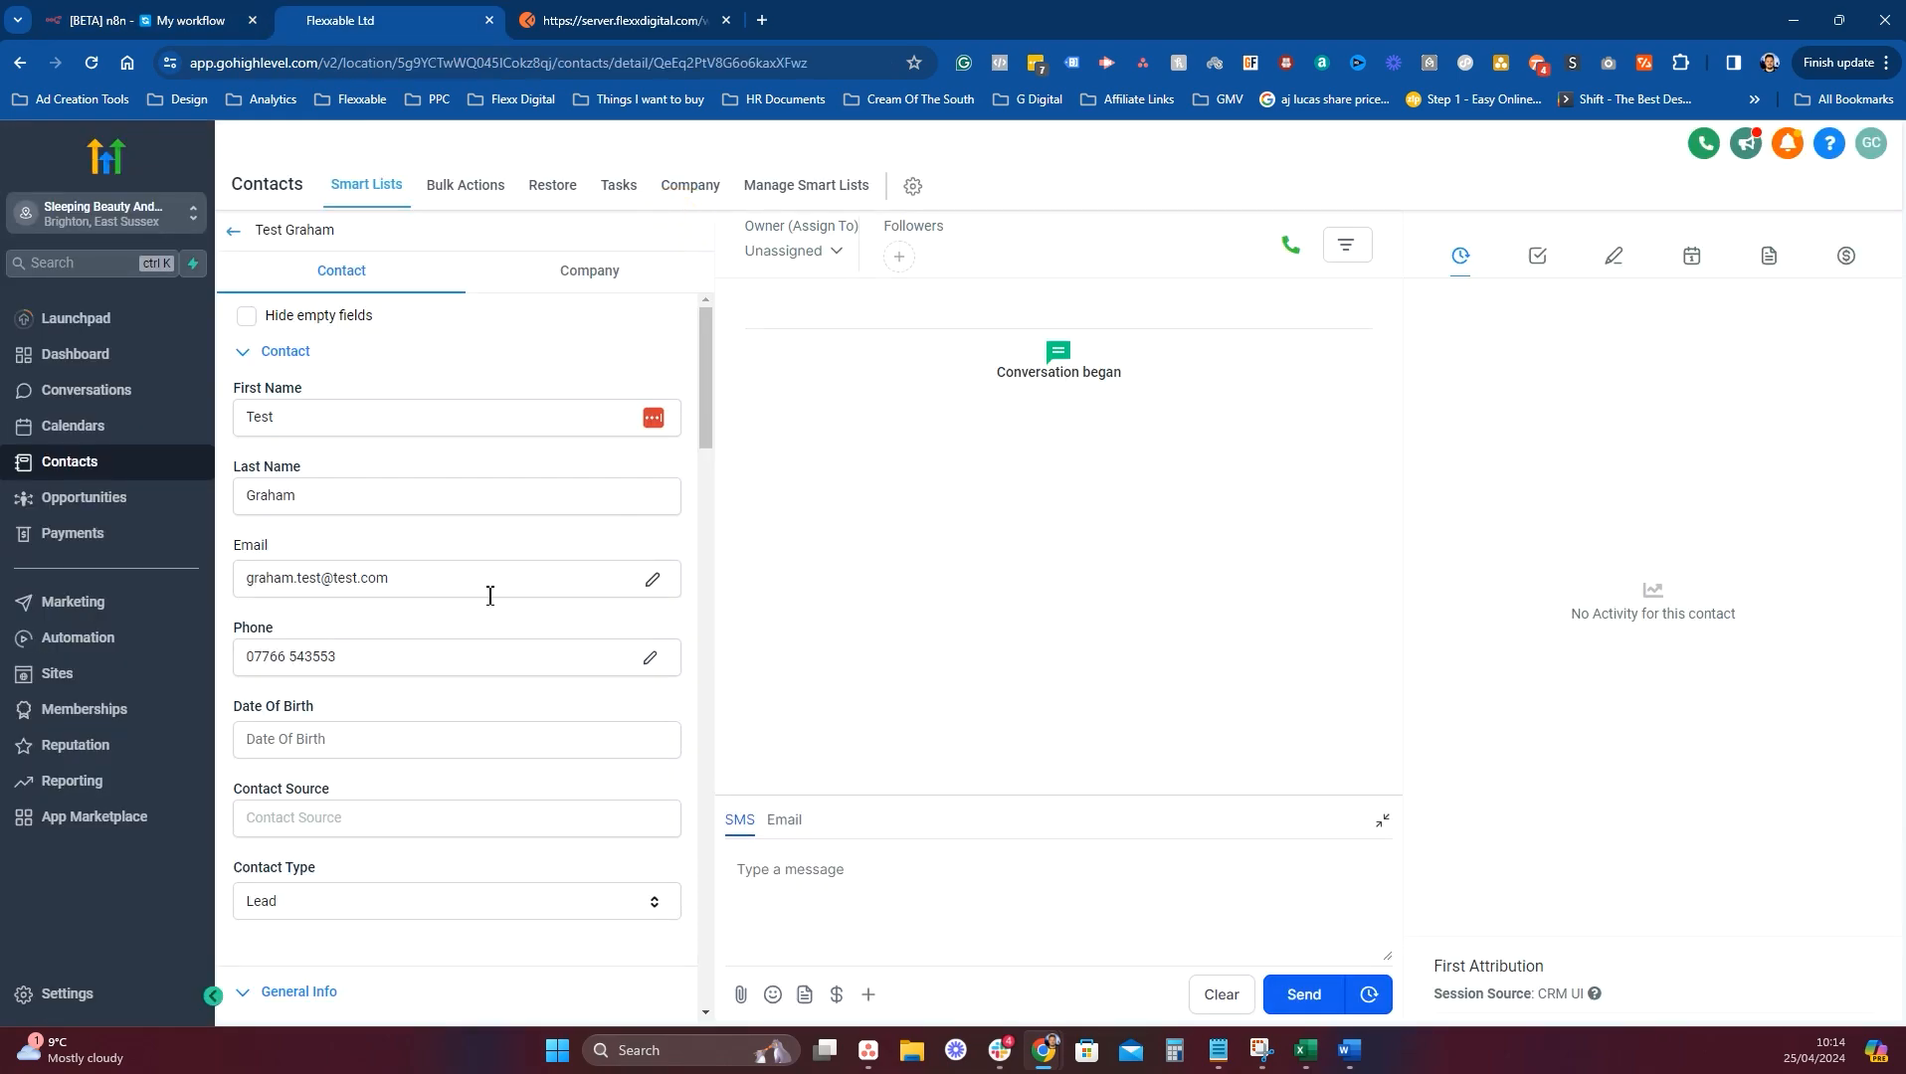
scroll(489, 595, "down", 4)
left_click(365, 657)
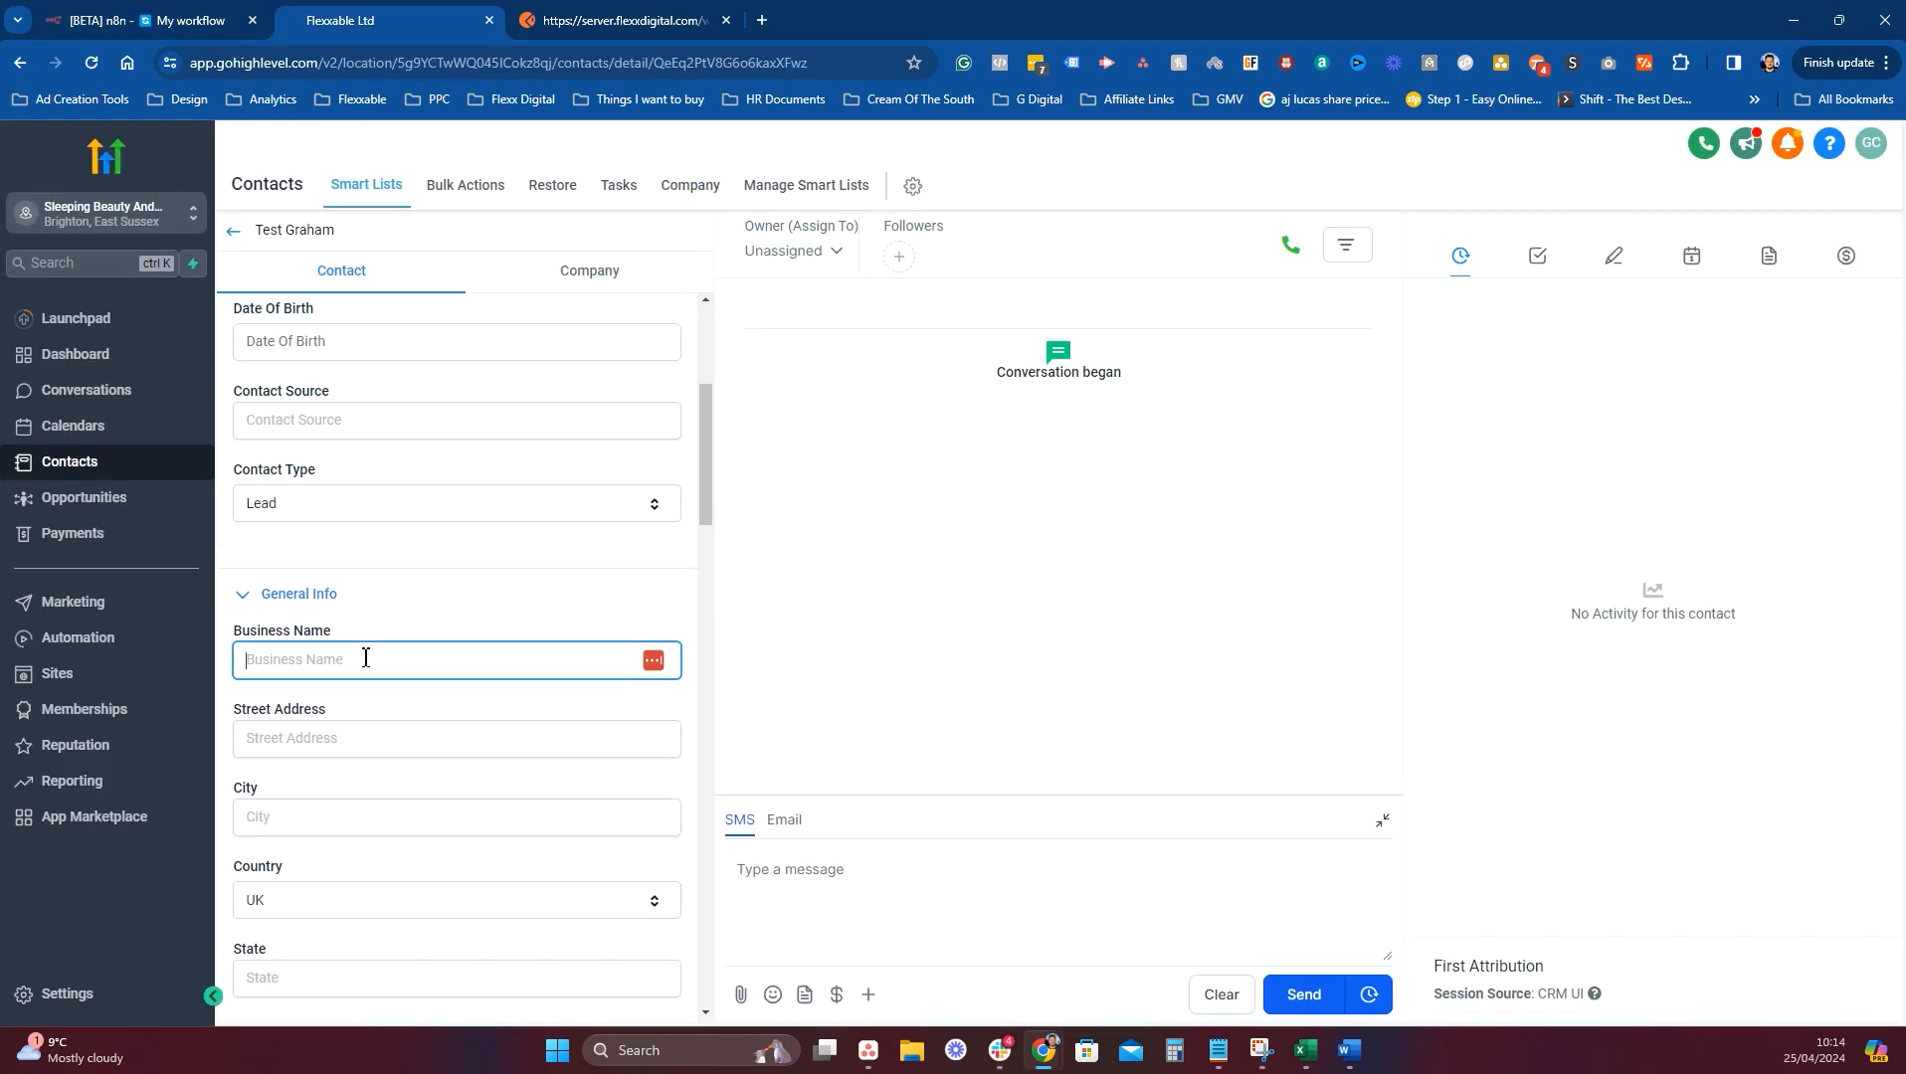
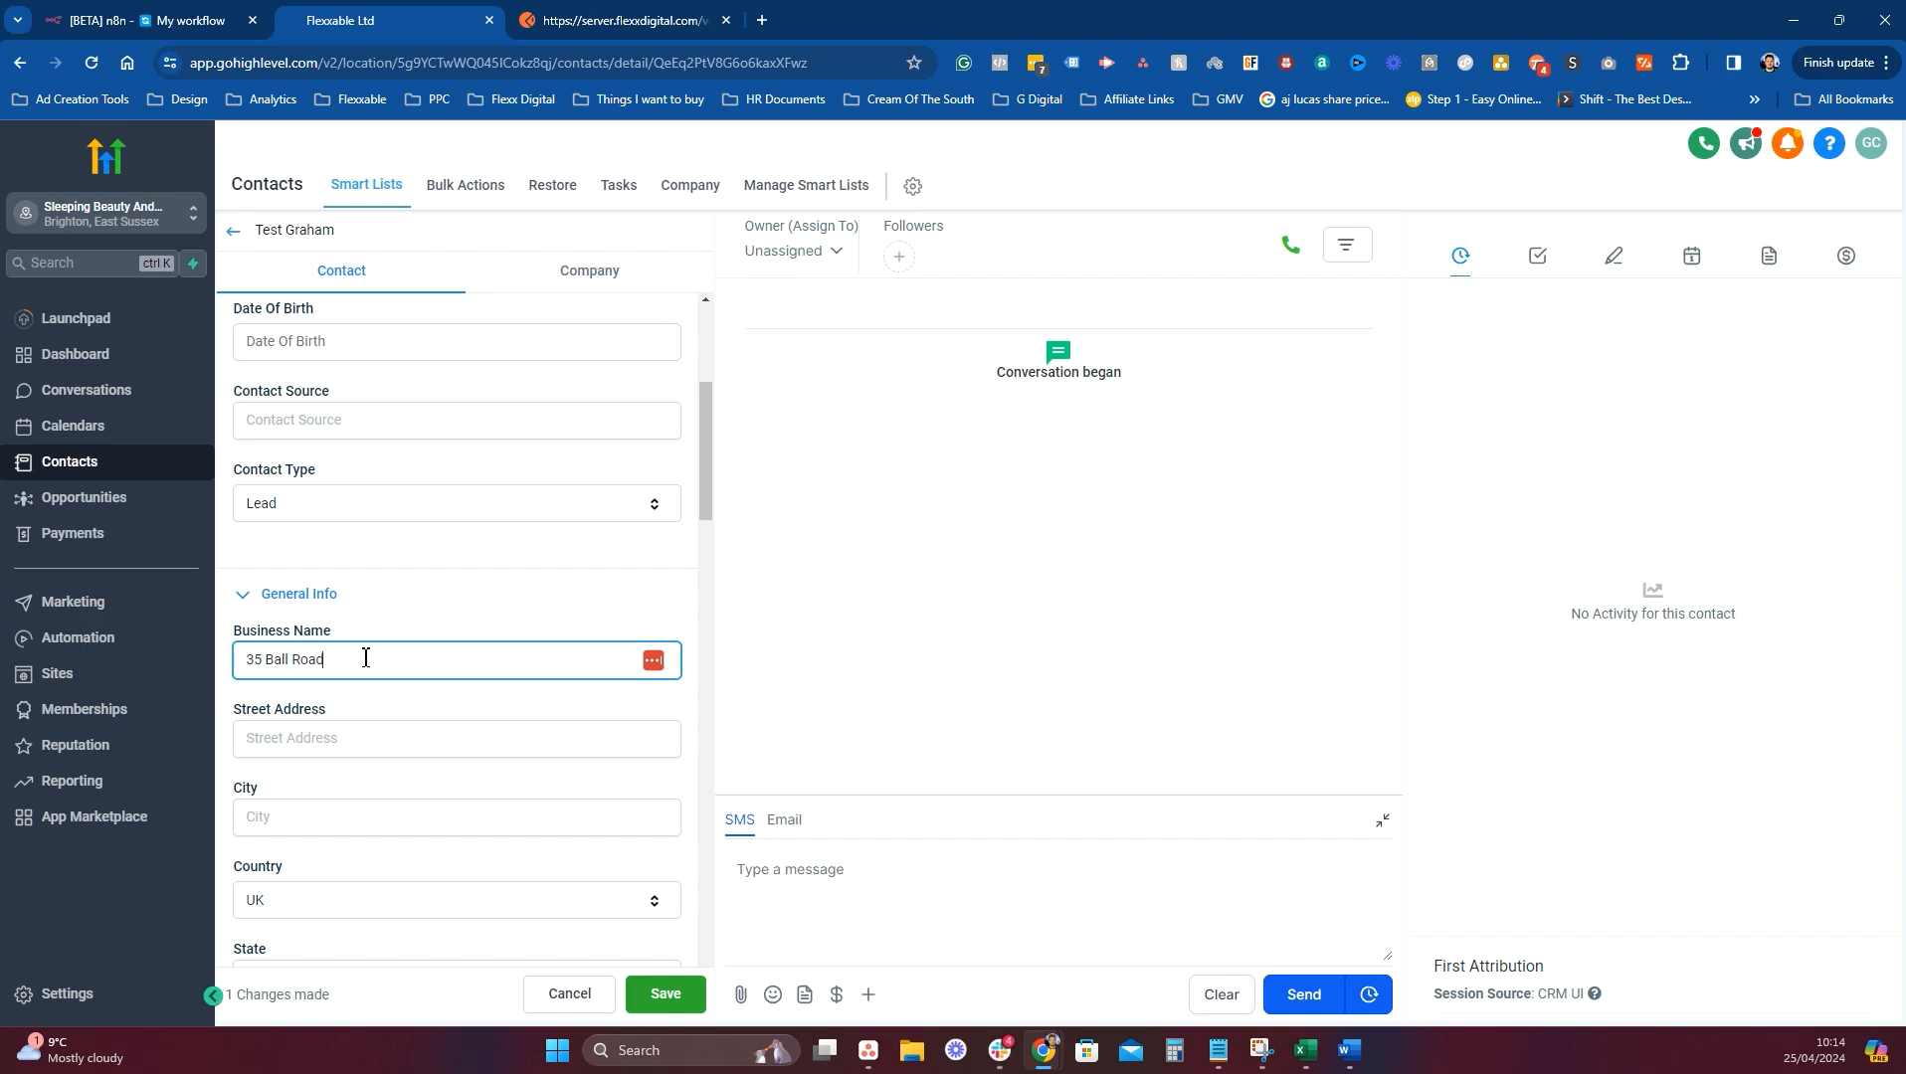
left_click(330, 749)
type("Brighton")
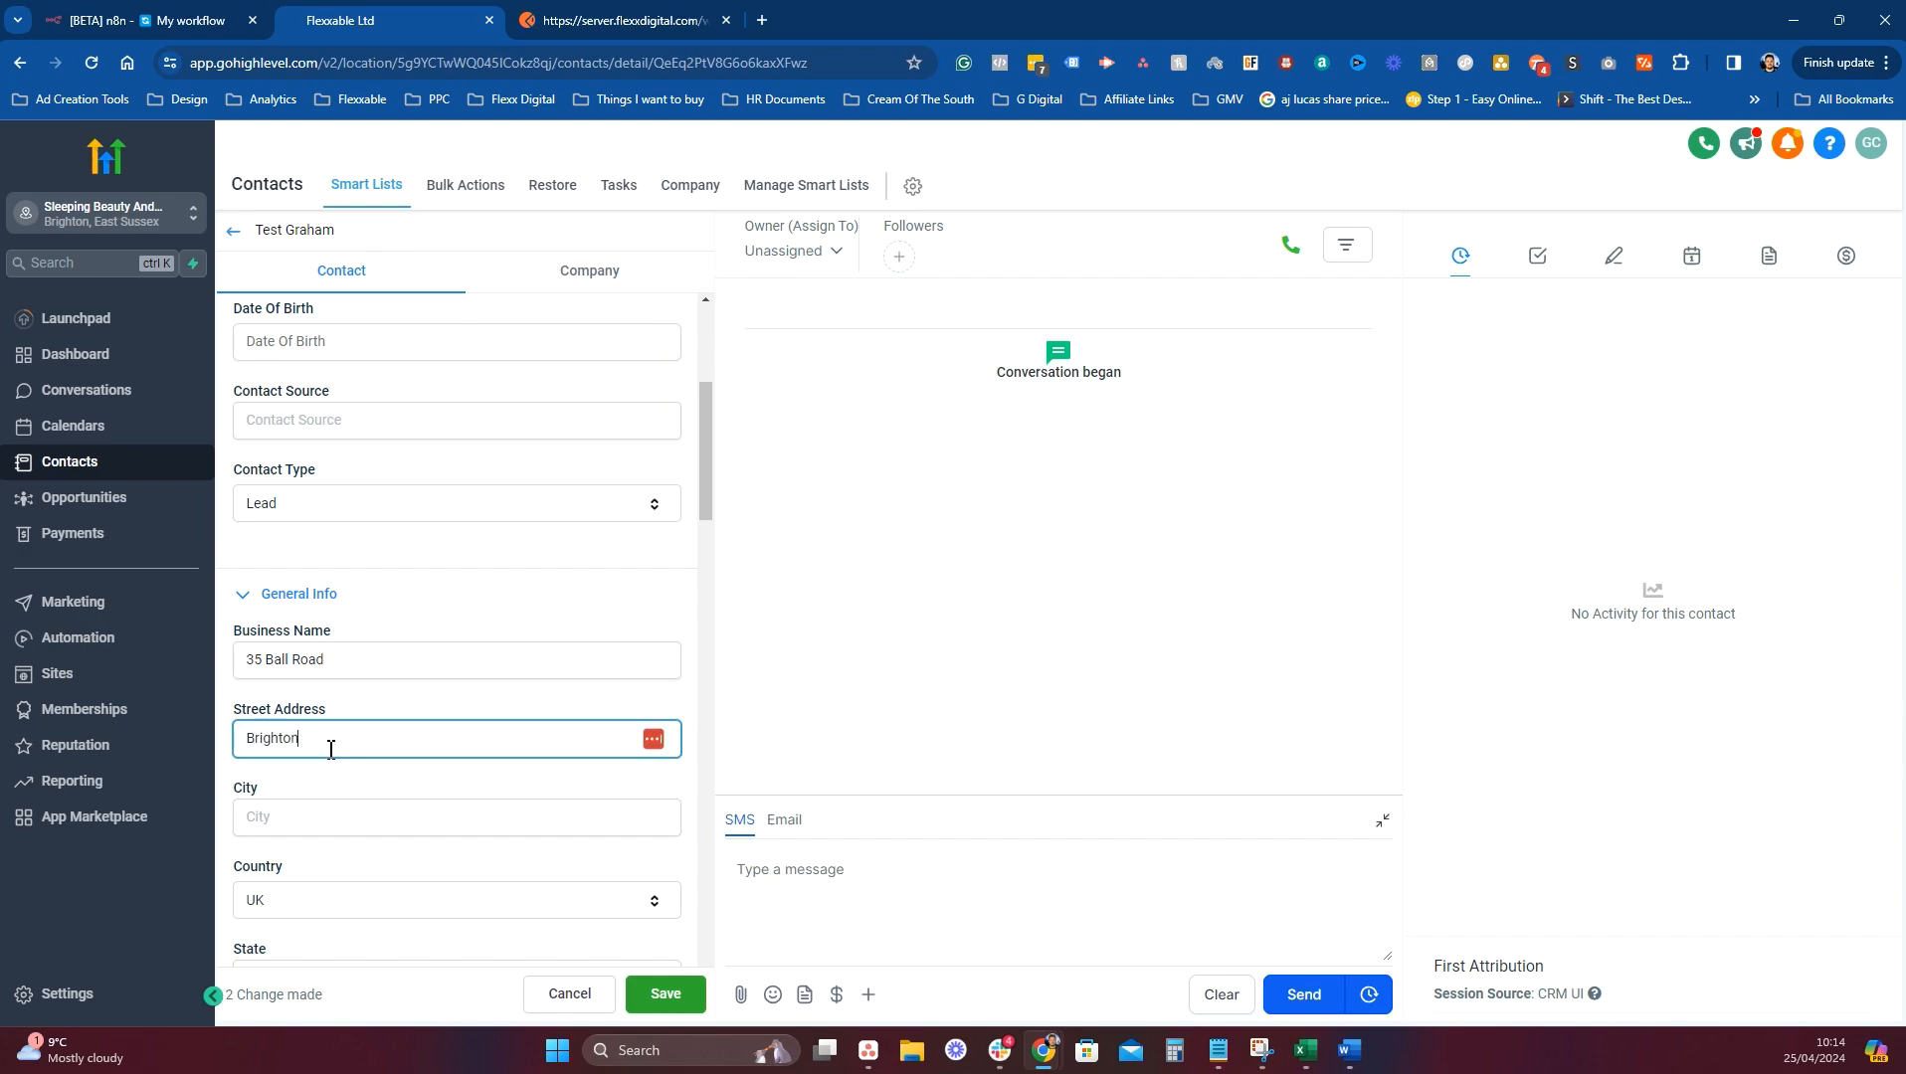
key("Tab")
double_click(330, 749)
key("ctrl+x")
left_click(328, 823)
key("ctrl+v")
Move the street text into Street Address and fill in the State and Postal Code.
triple_click(324, 660)
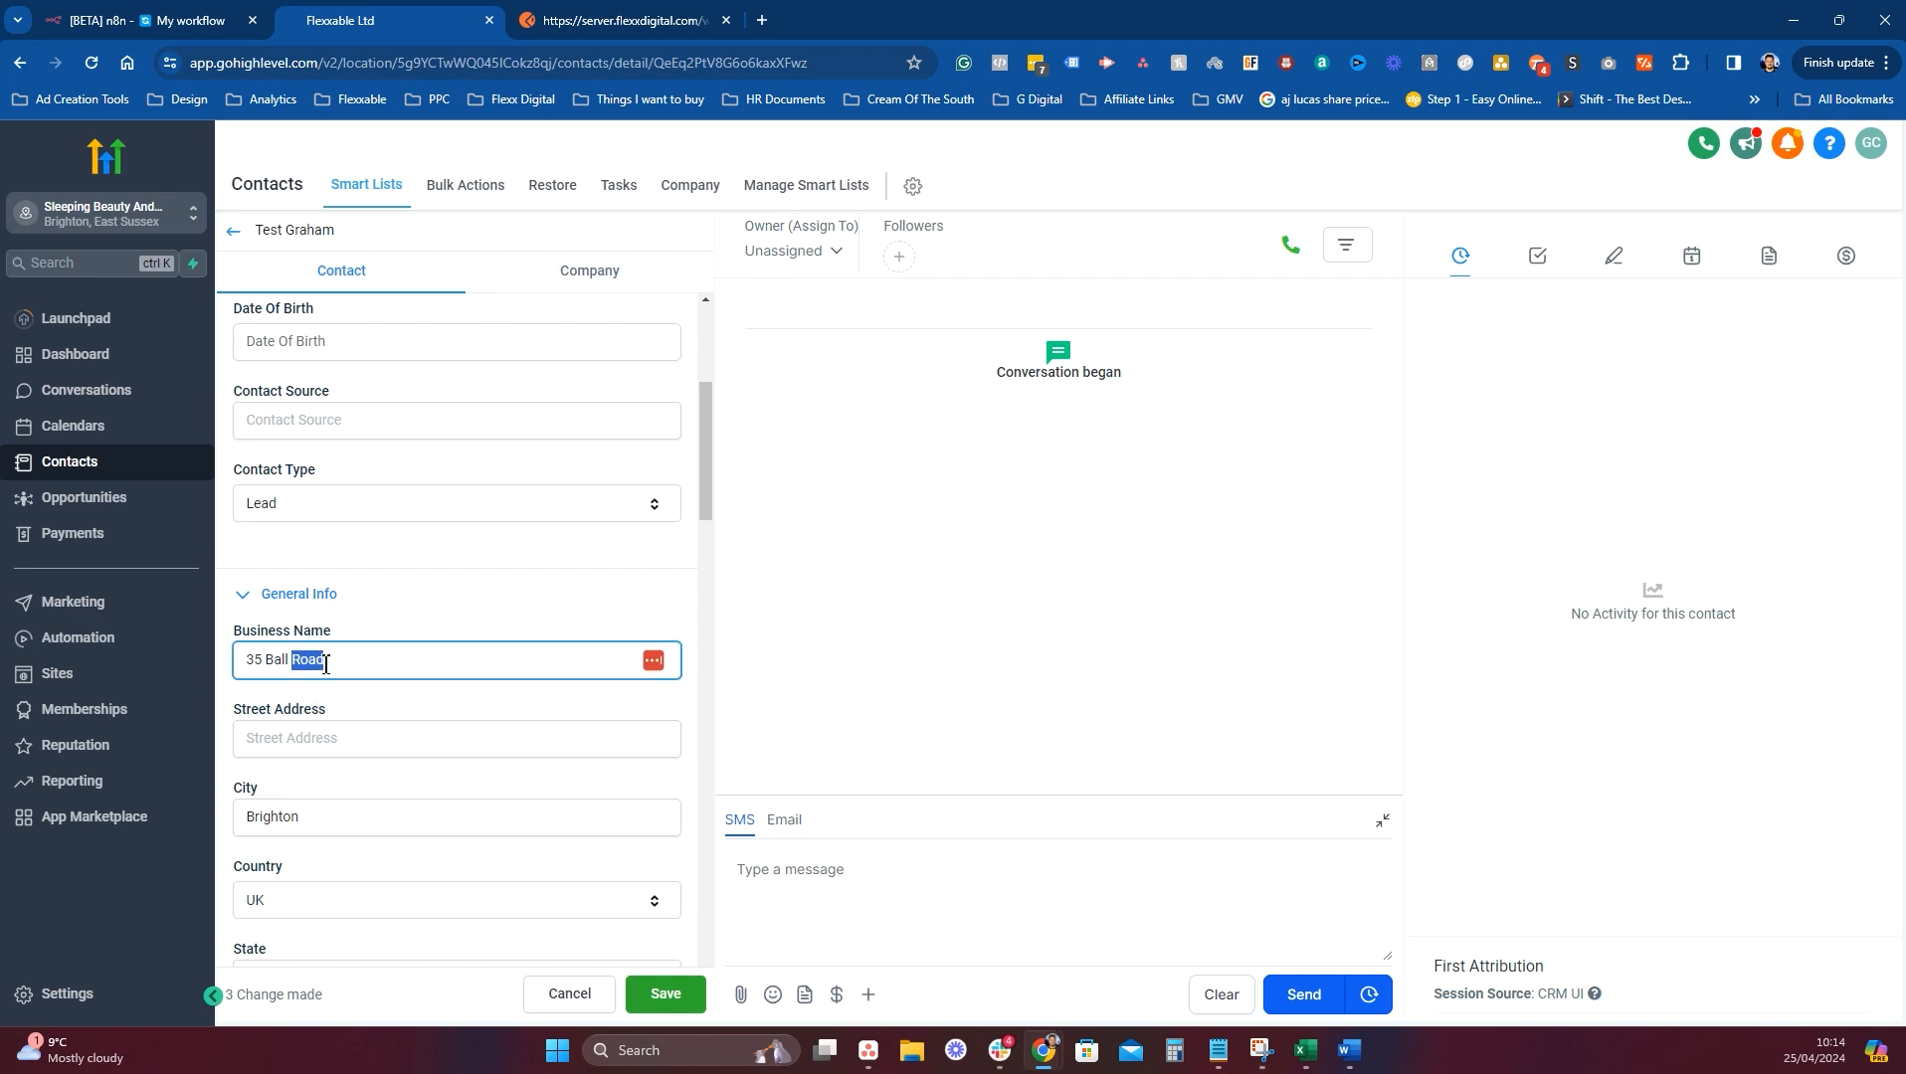
key("ctrl+x")
left_click(318, 739)
key("ctrl+v")
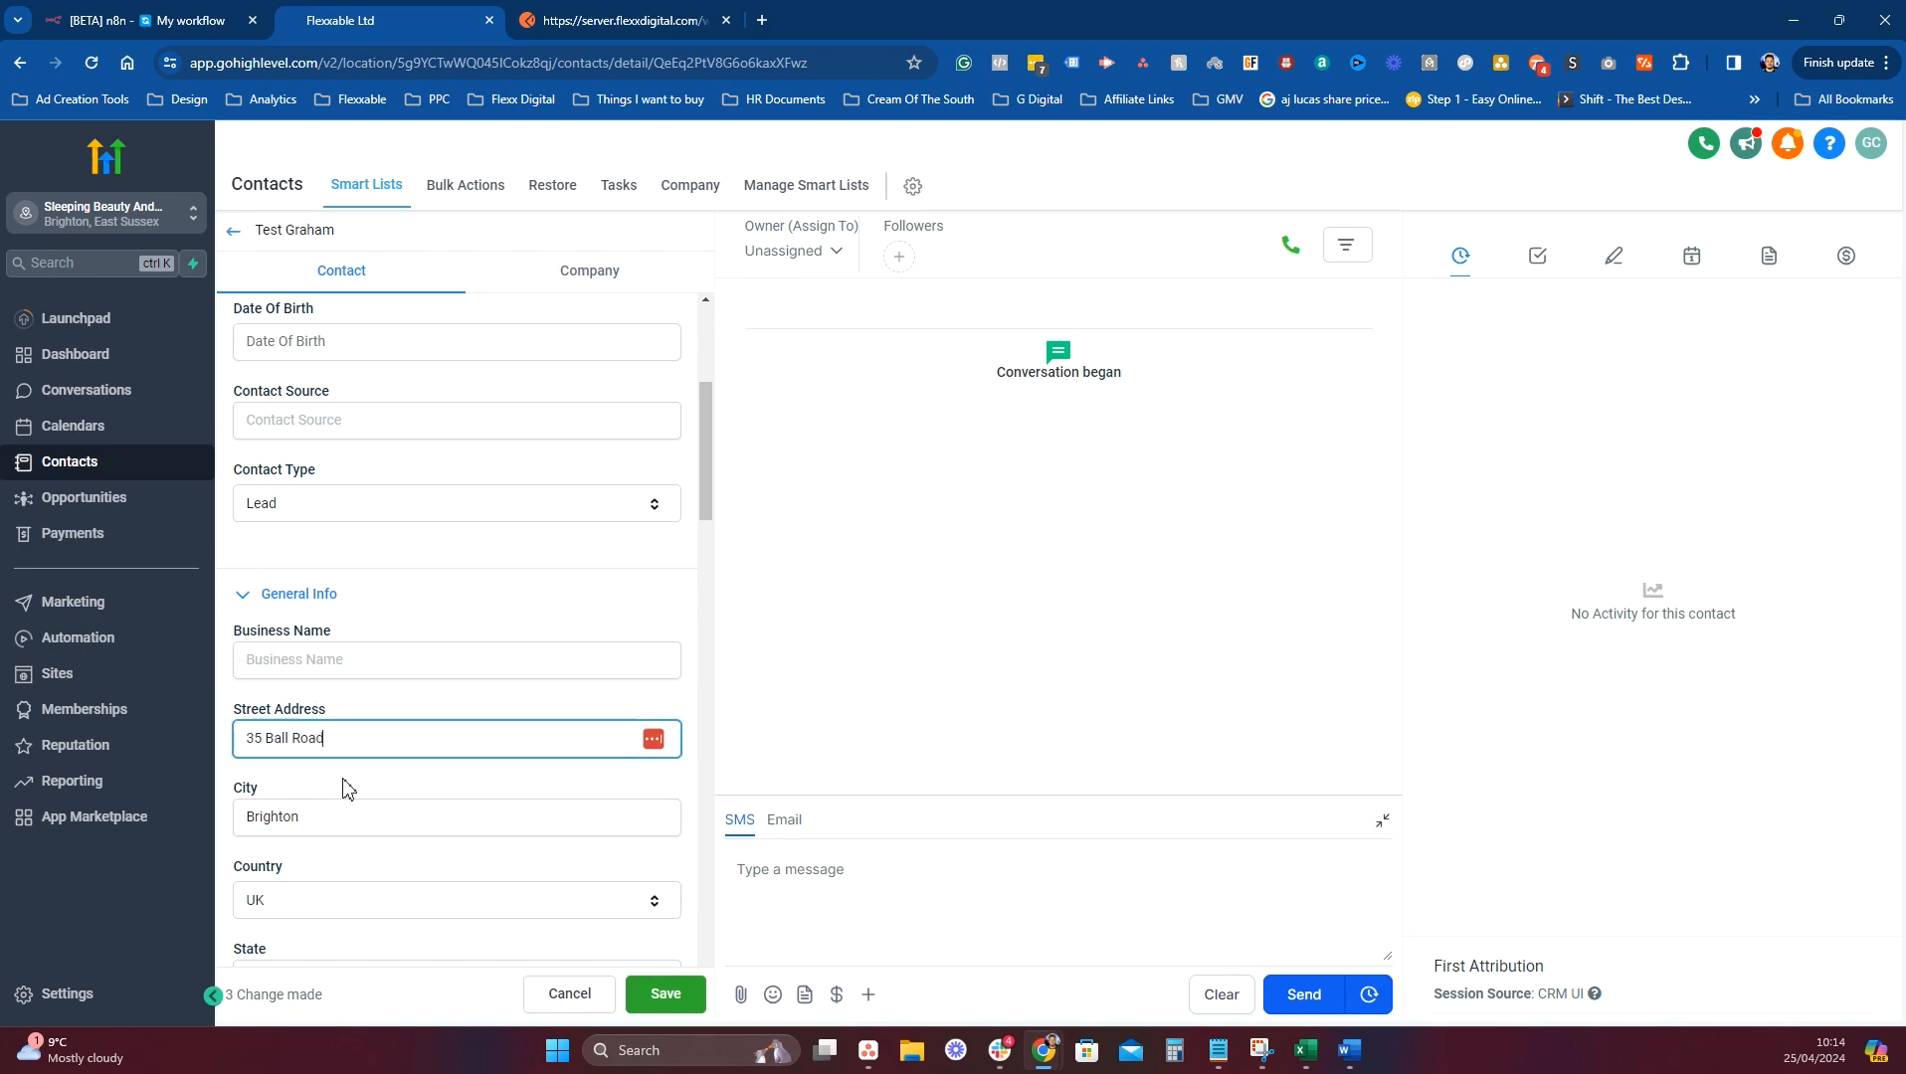
scroll(338, 796, "down", 2)
left_click(323, 783)
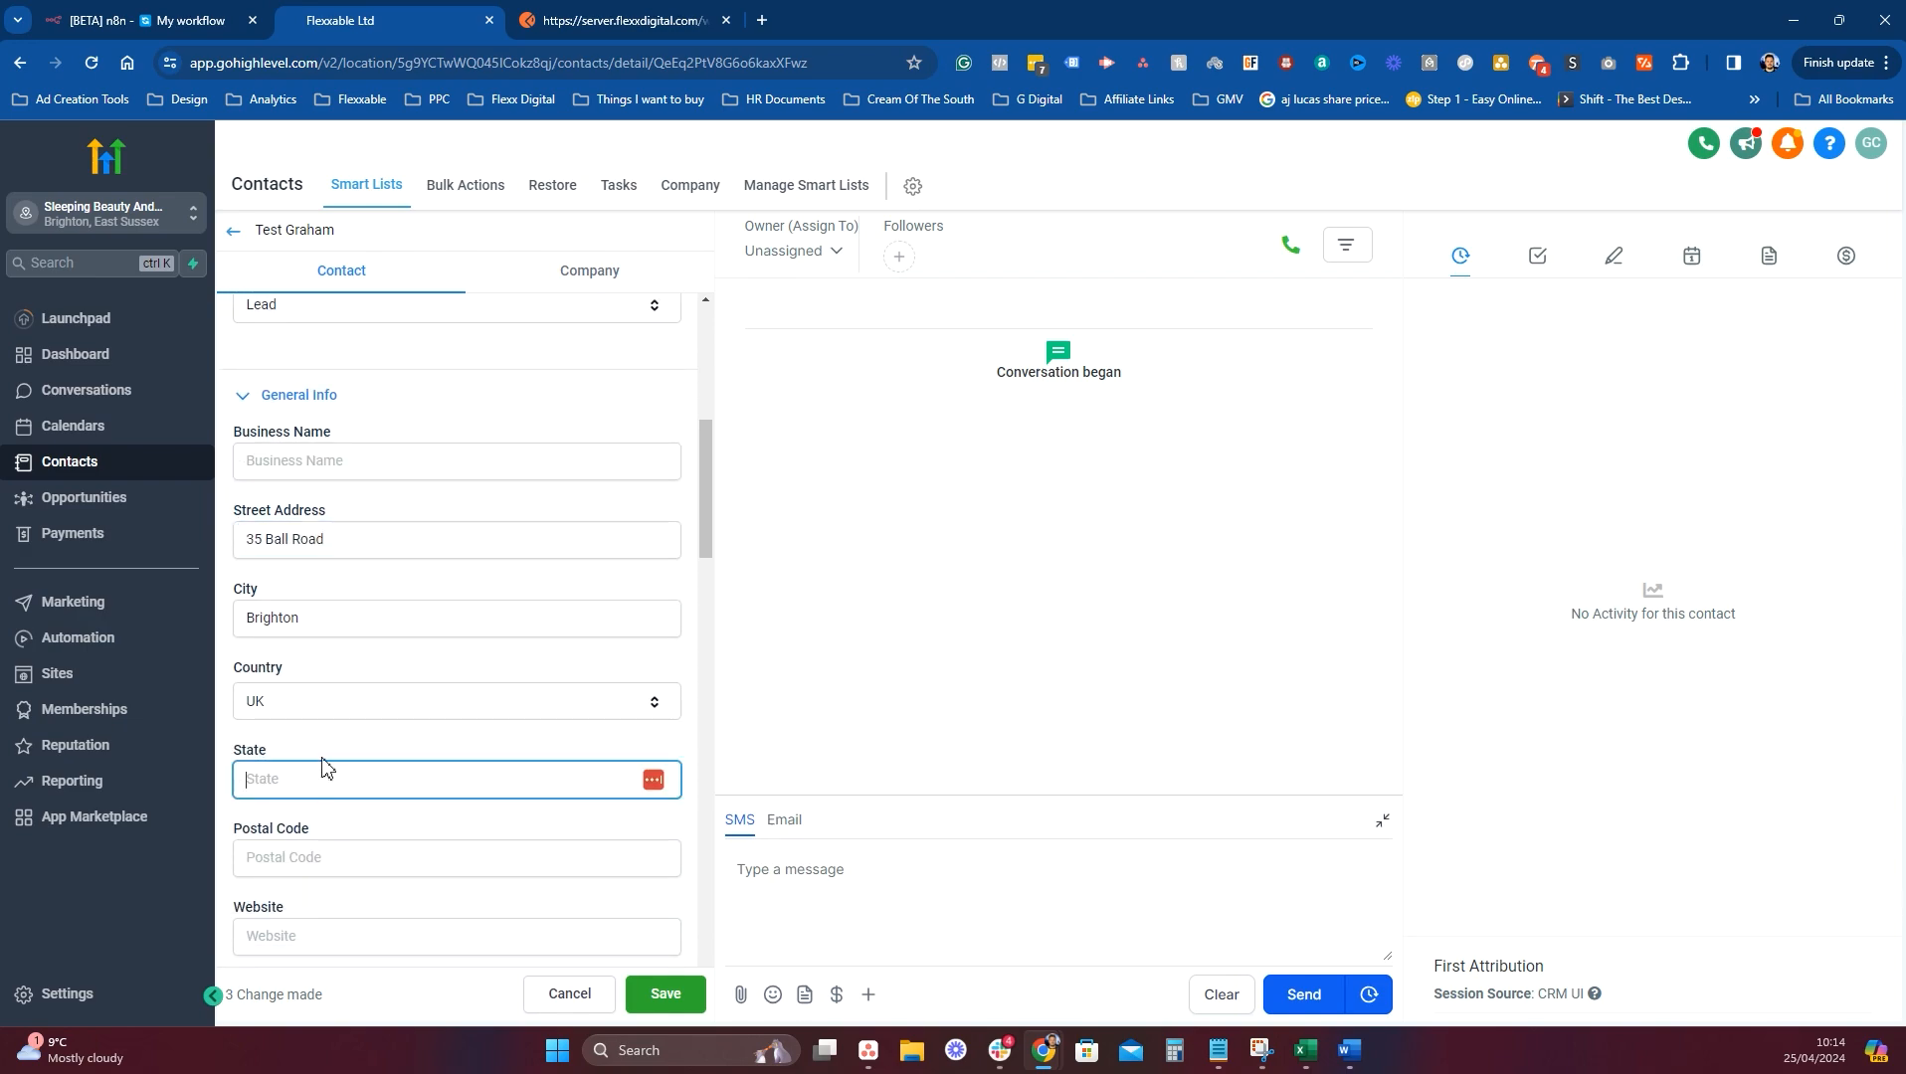
type("Sussex")
left_click(297, 858)
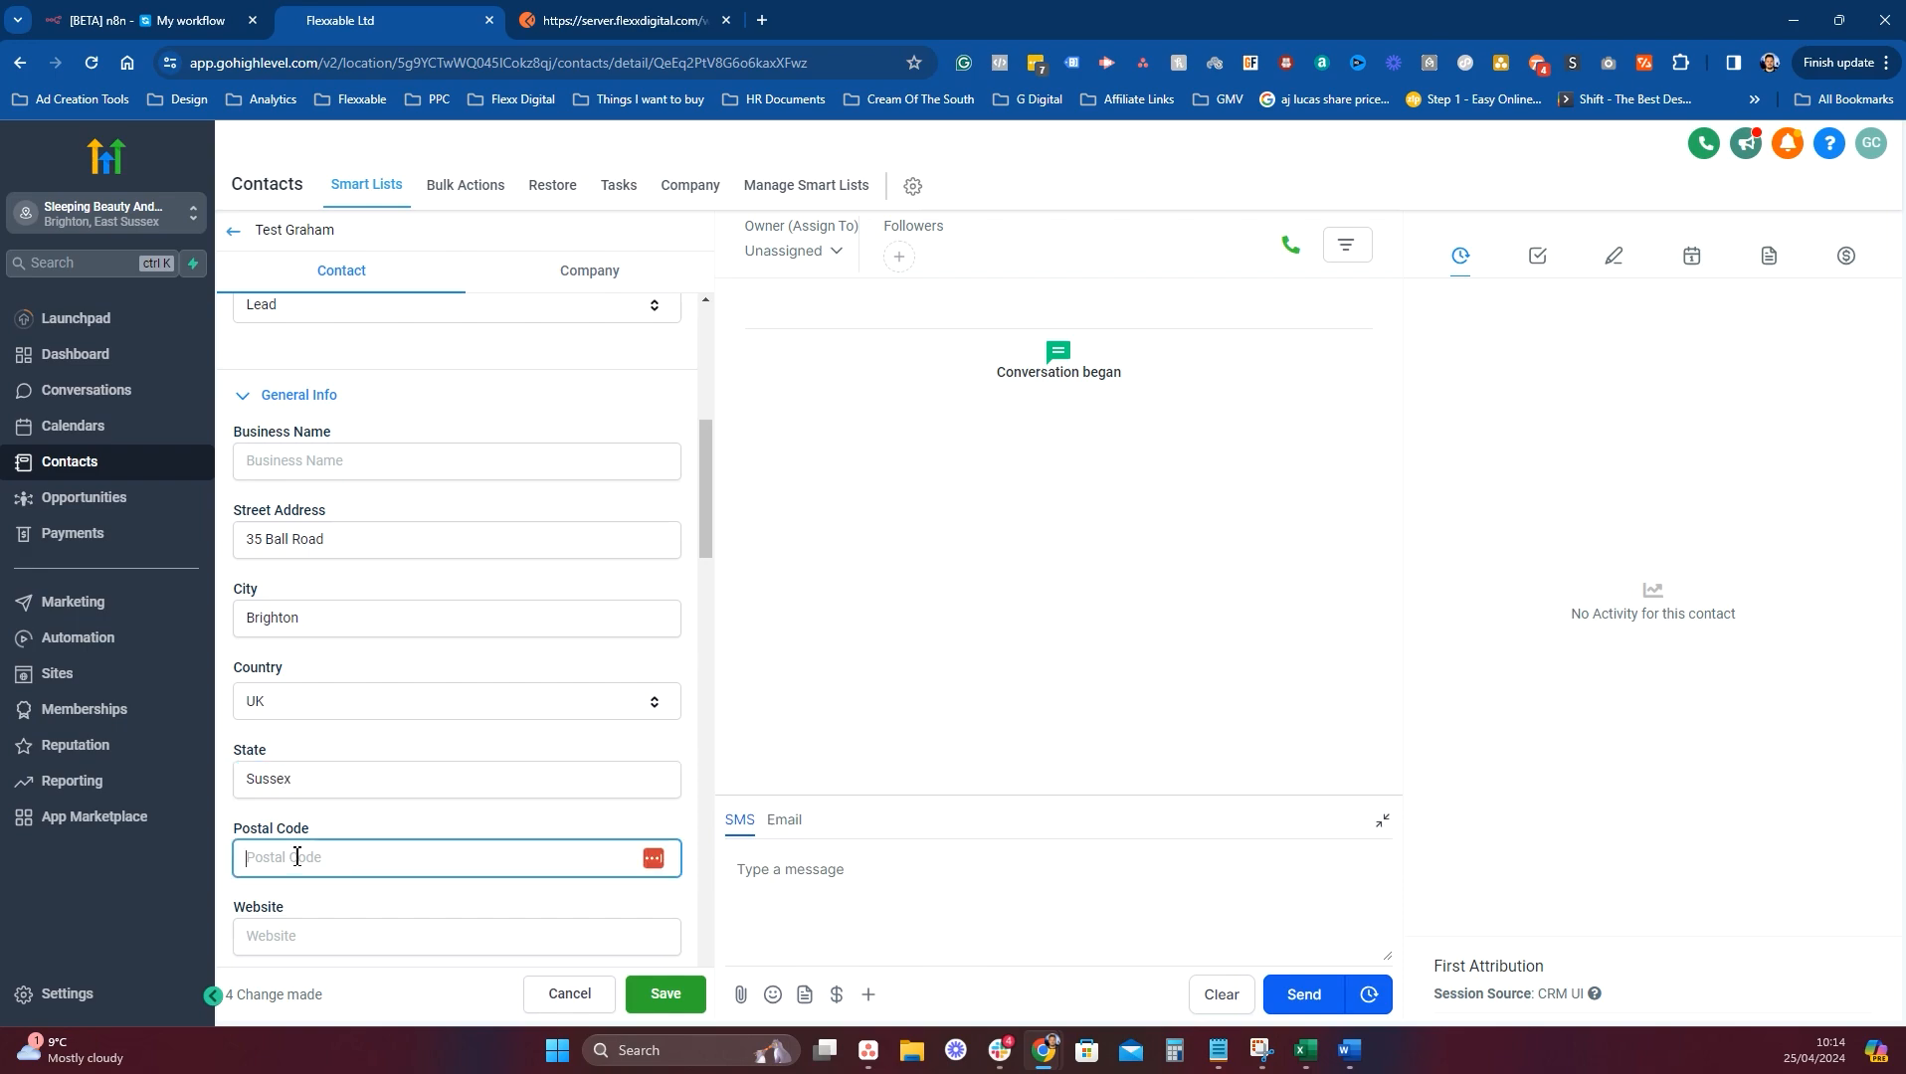
type("BN1 3EG")
scroll(298, 857, "down", 4)
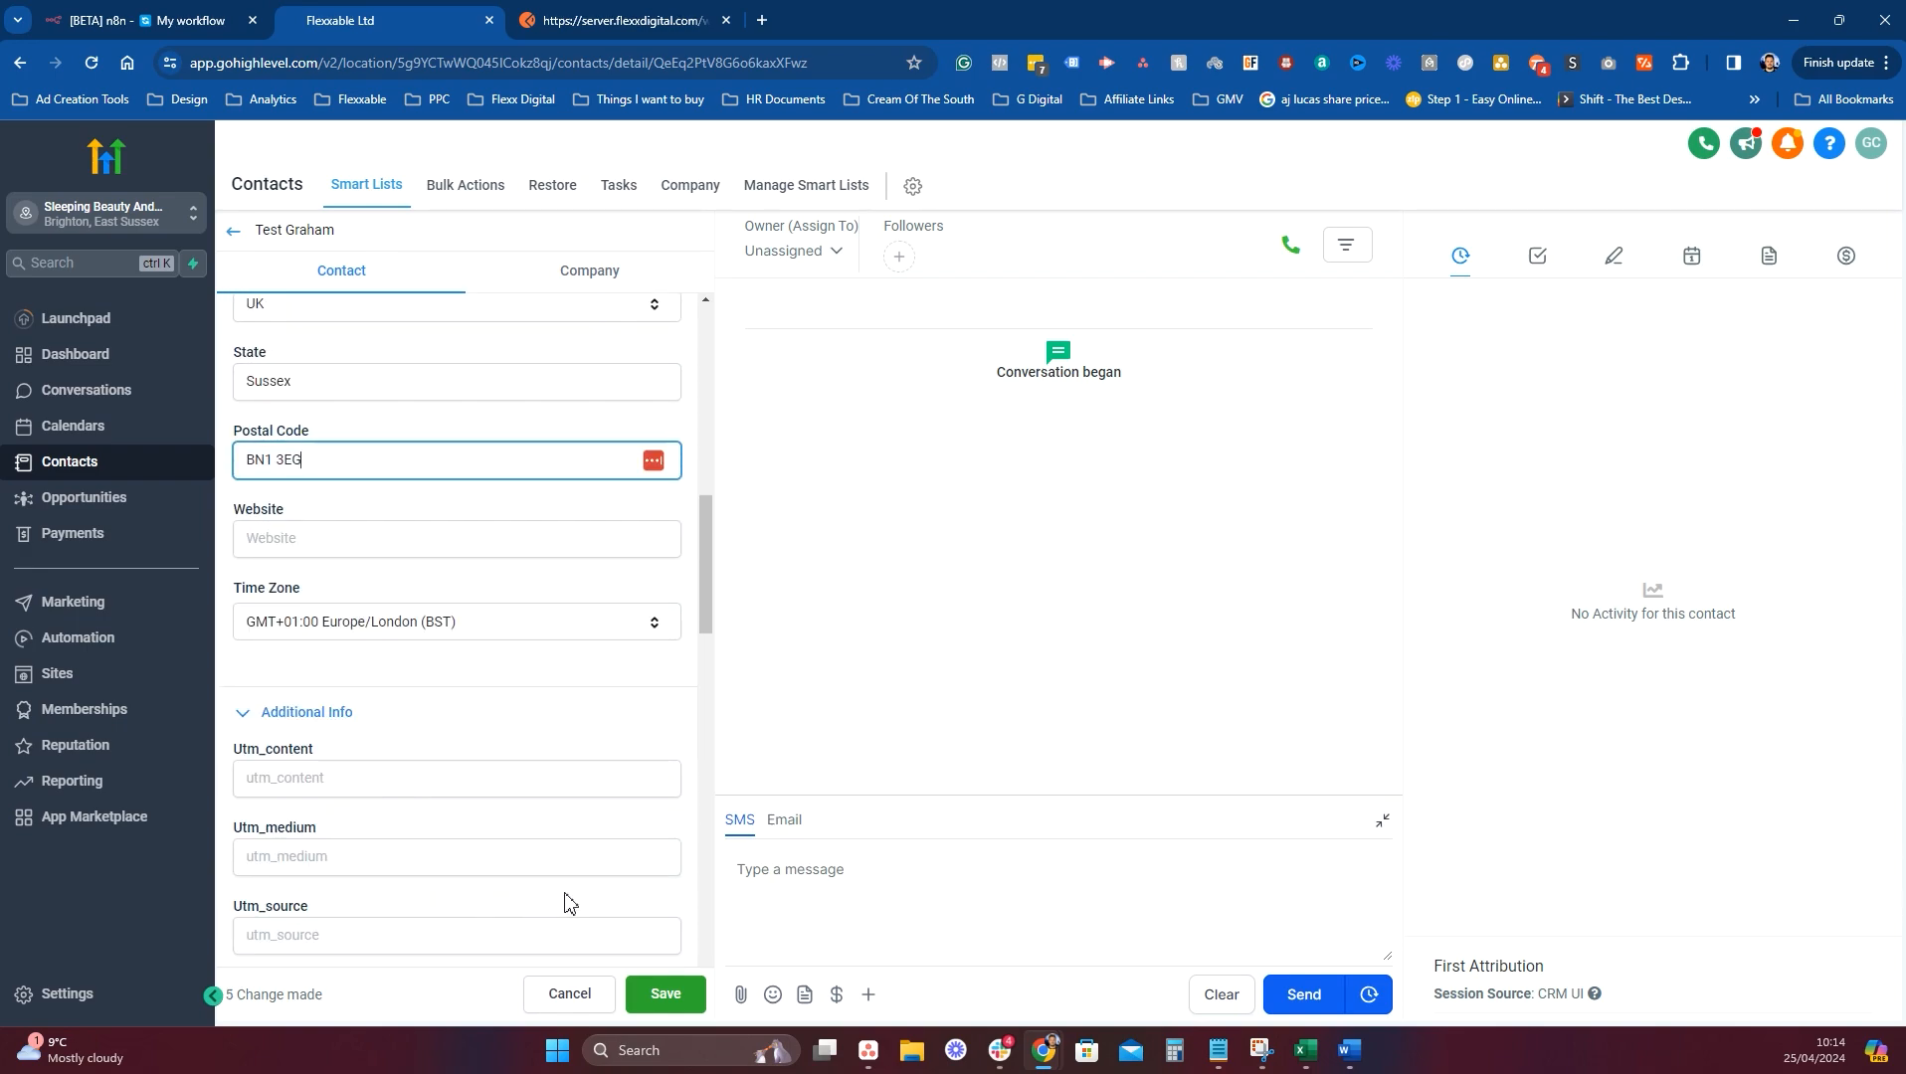
left_click(199, 20)
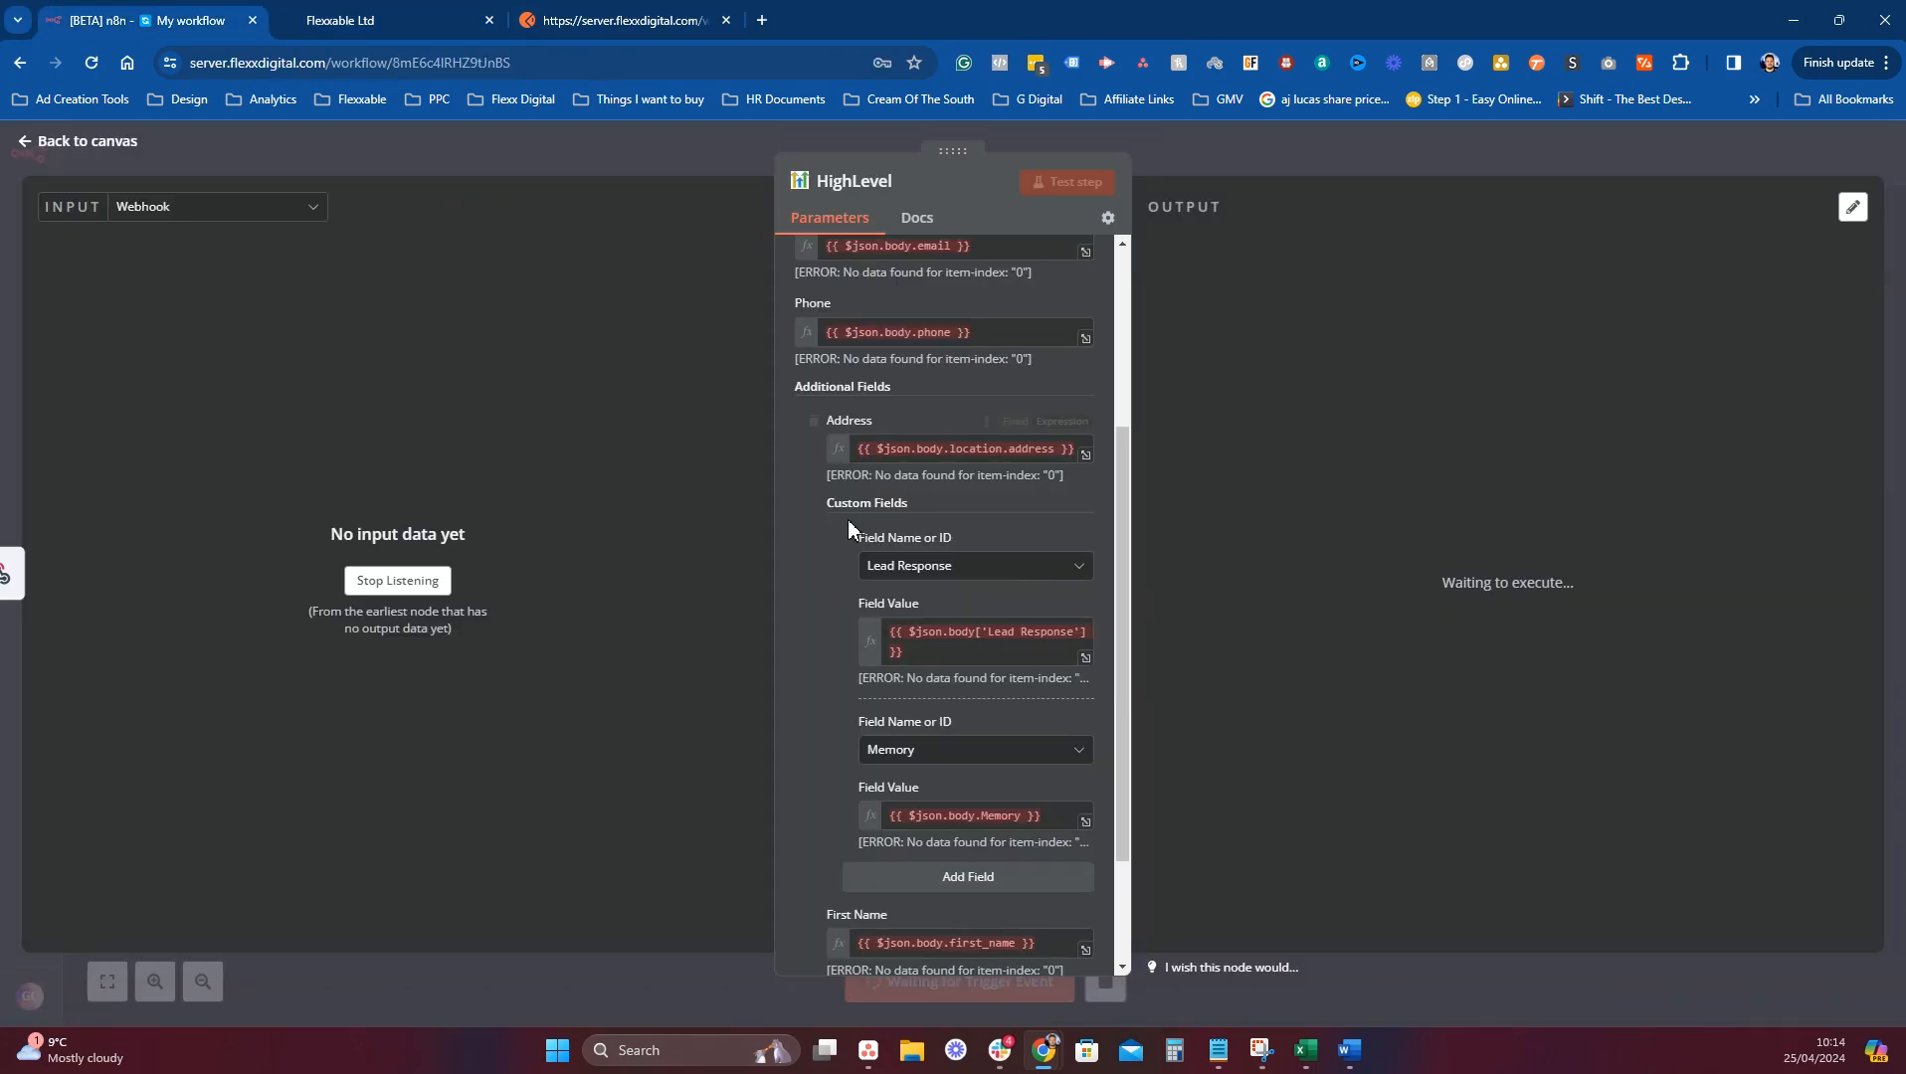
Set the contact's Lead Response to 'Yes please' and Memory to 'No', then save.
scroll(875, 537, "down", 3)
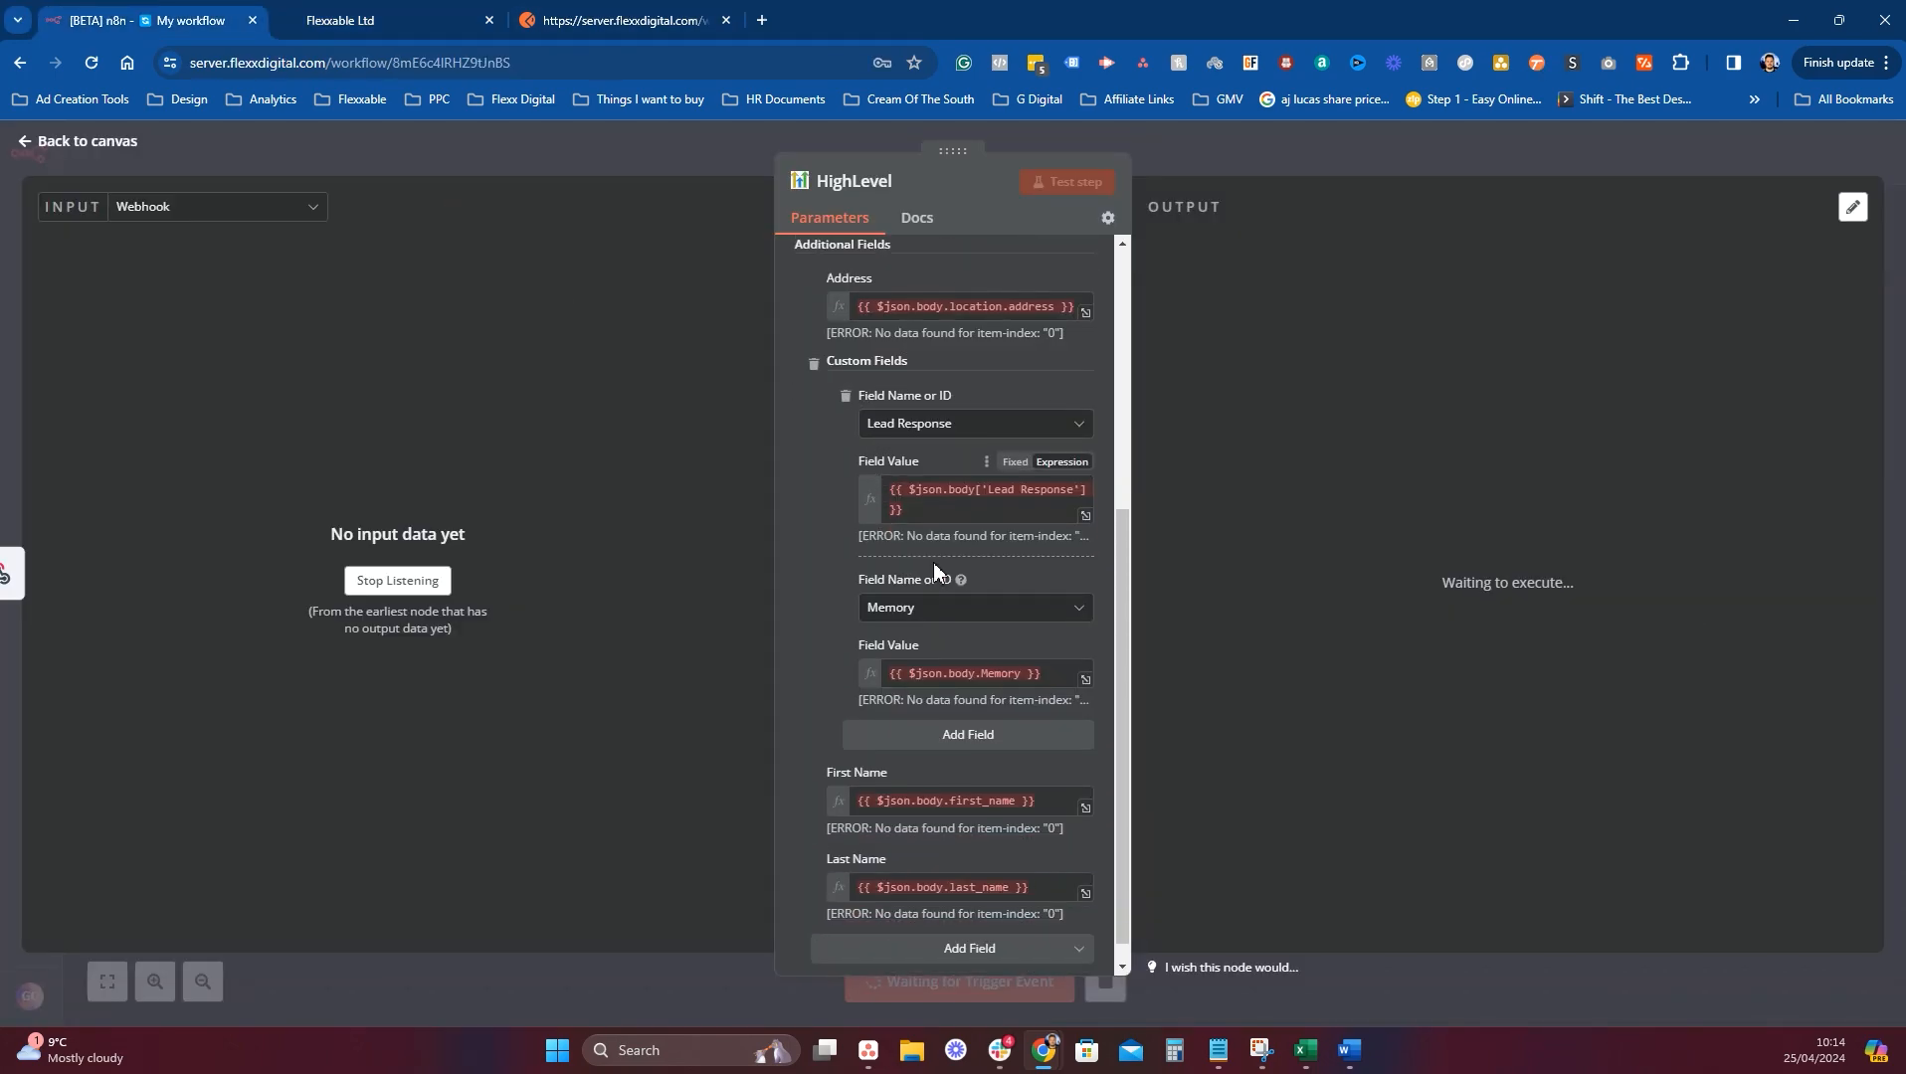
left_click(399, 12)
scroll(426, 766, "down", 12)
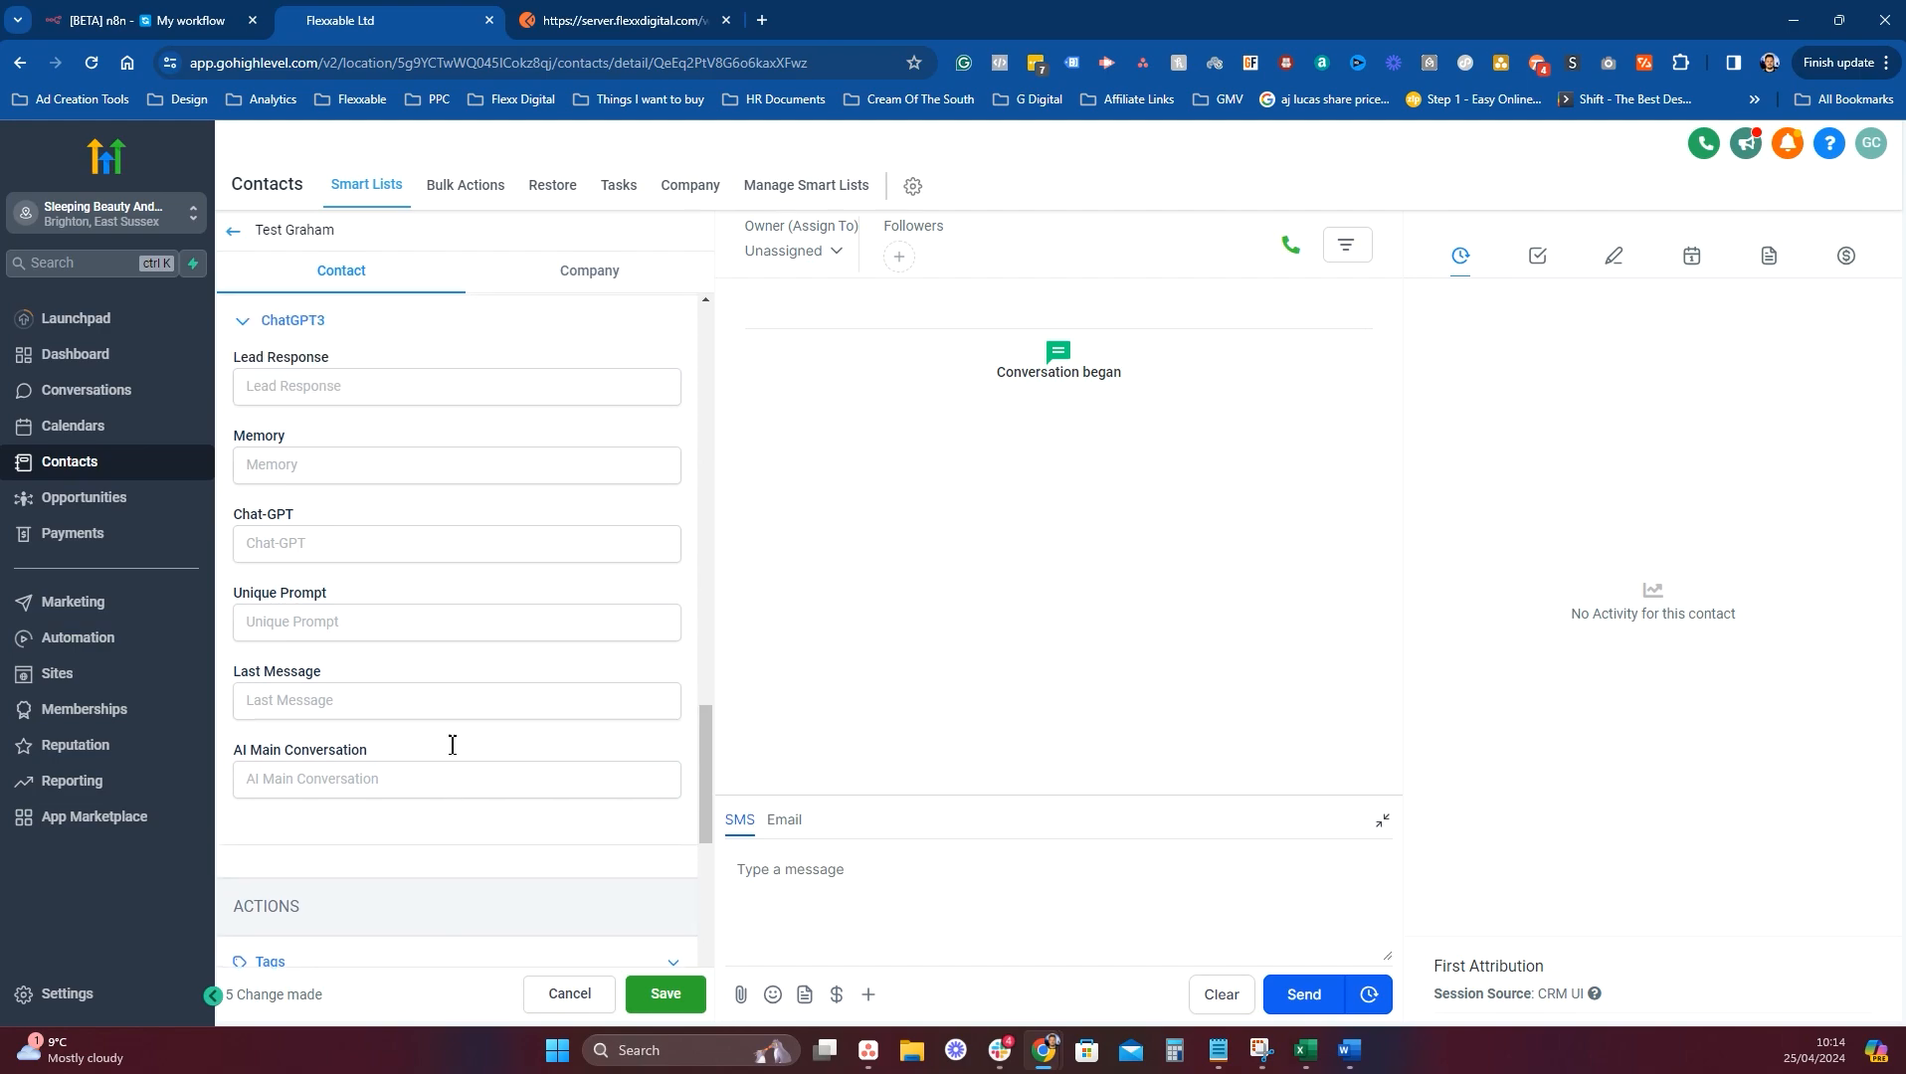
scroll(362, 617, "up", 2)
left_click(357, 595)
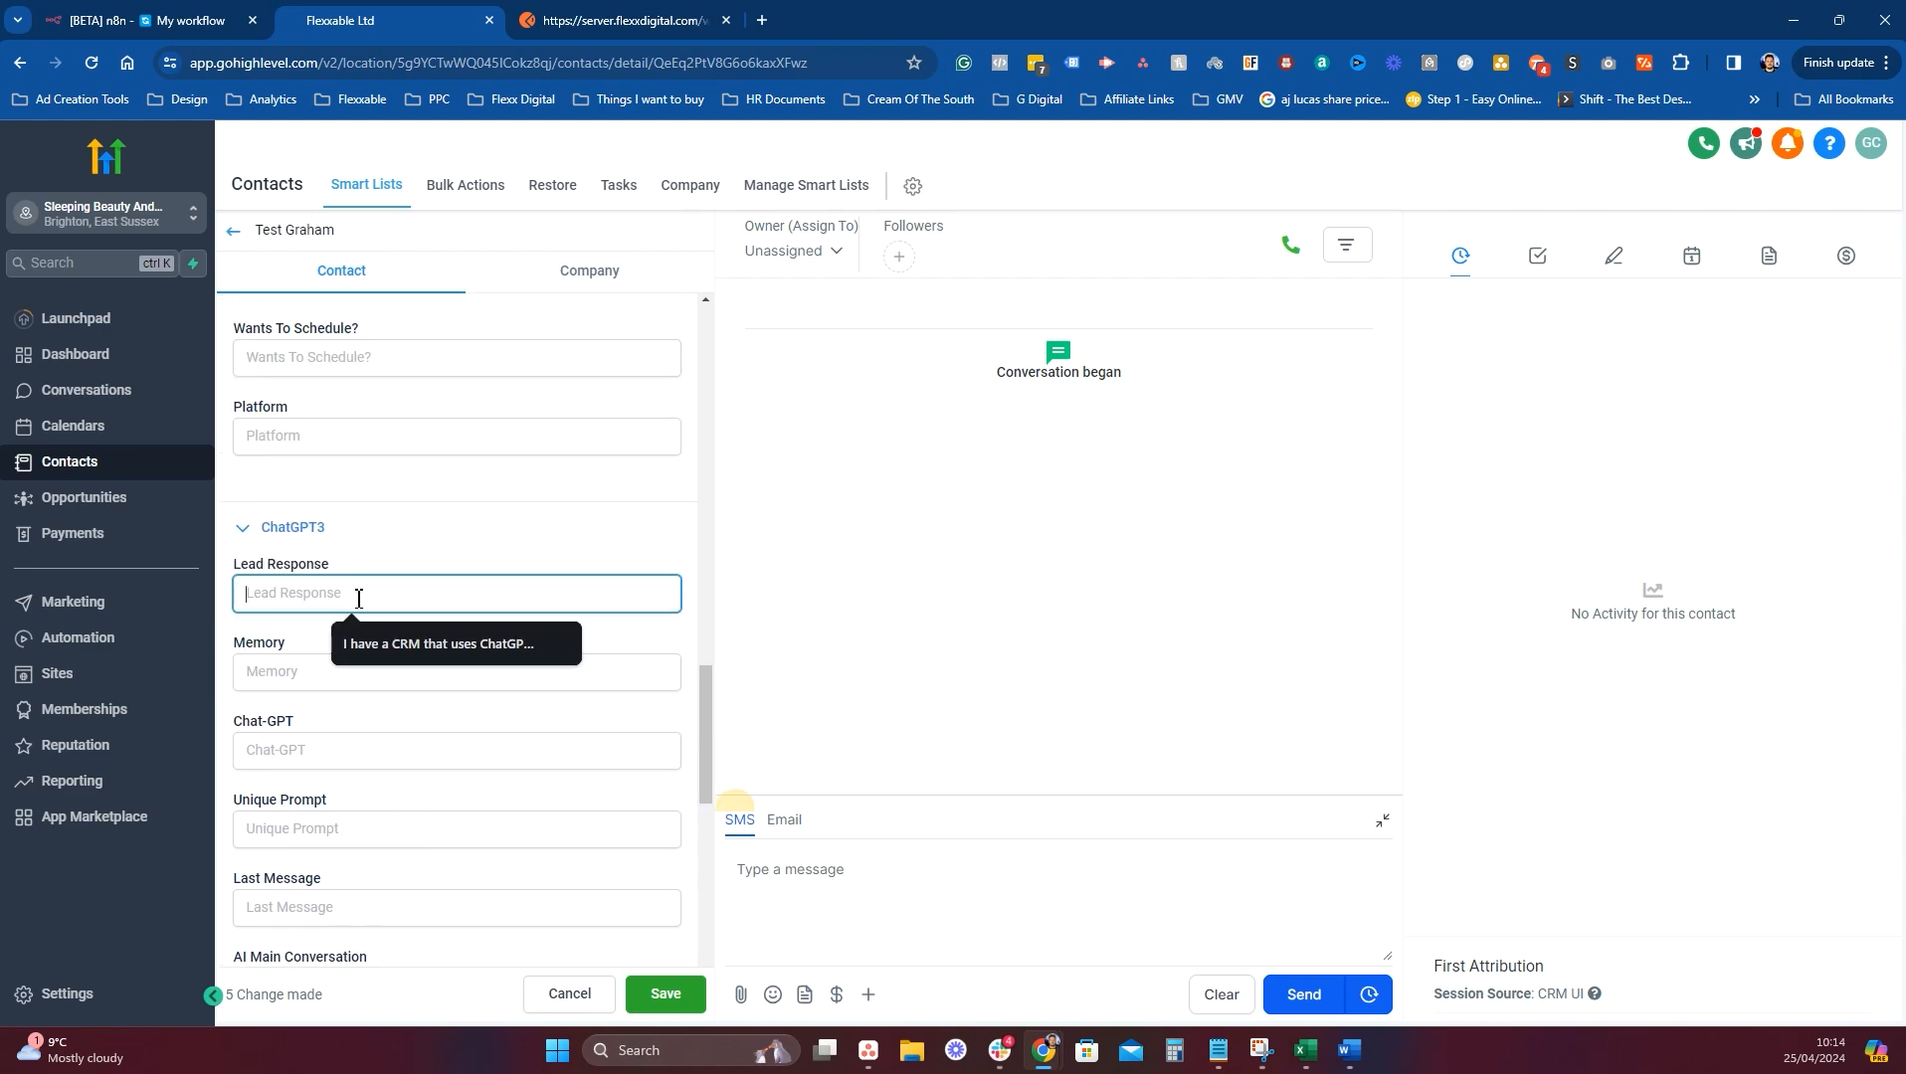
type("Yes please")
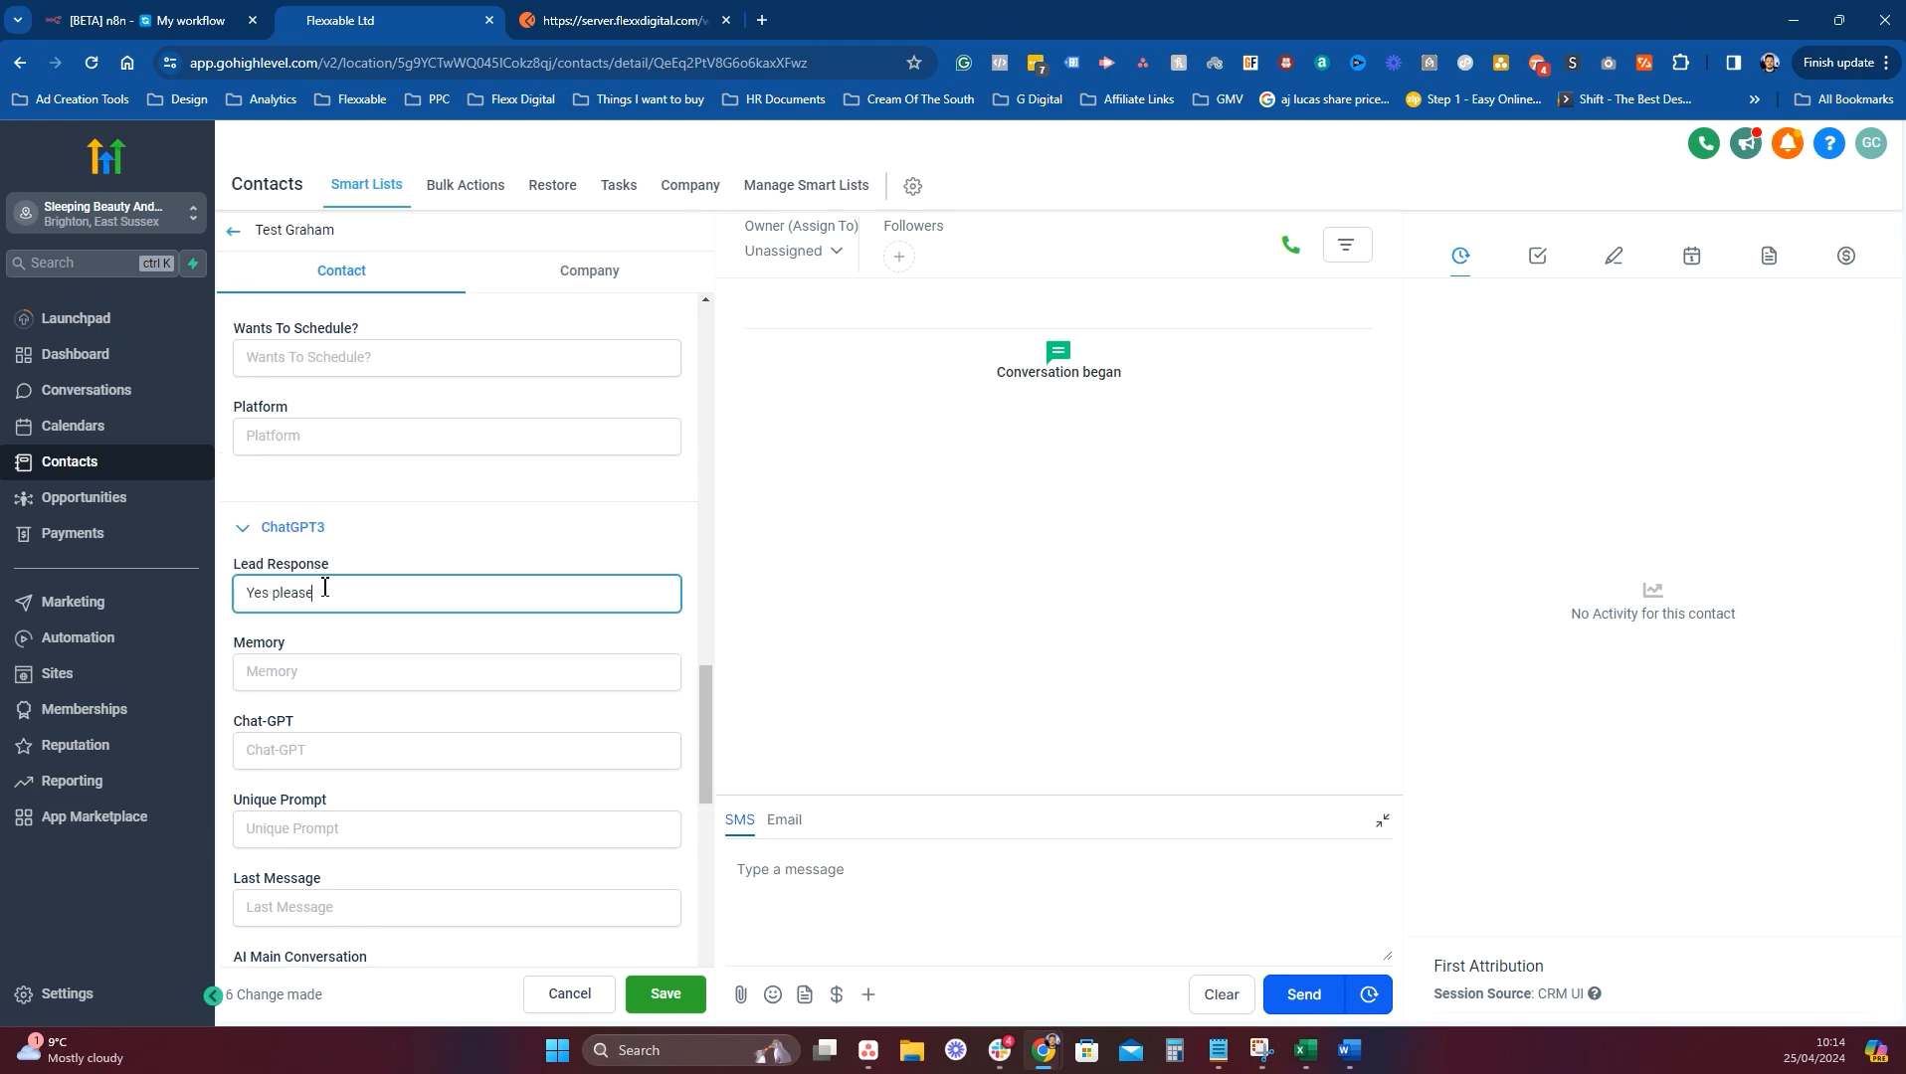
left_click(342, 662)
type("No")
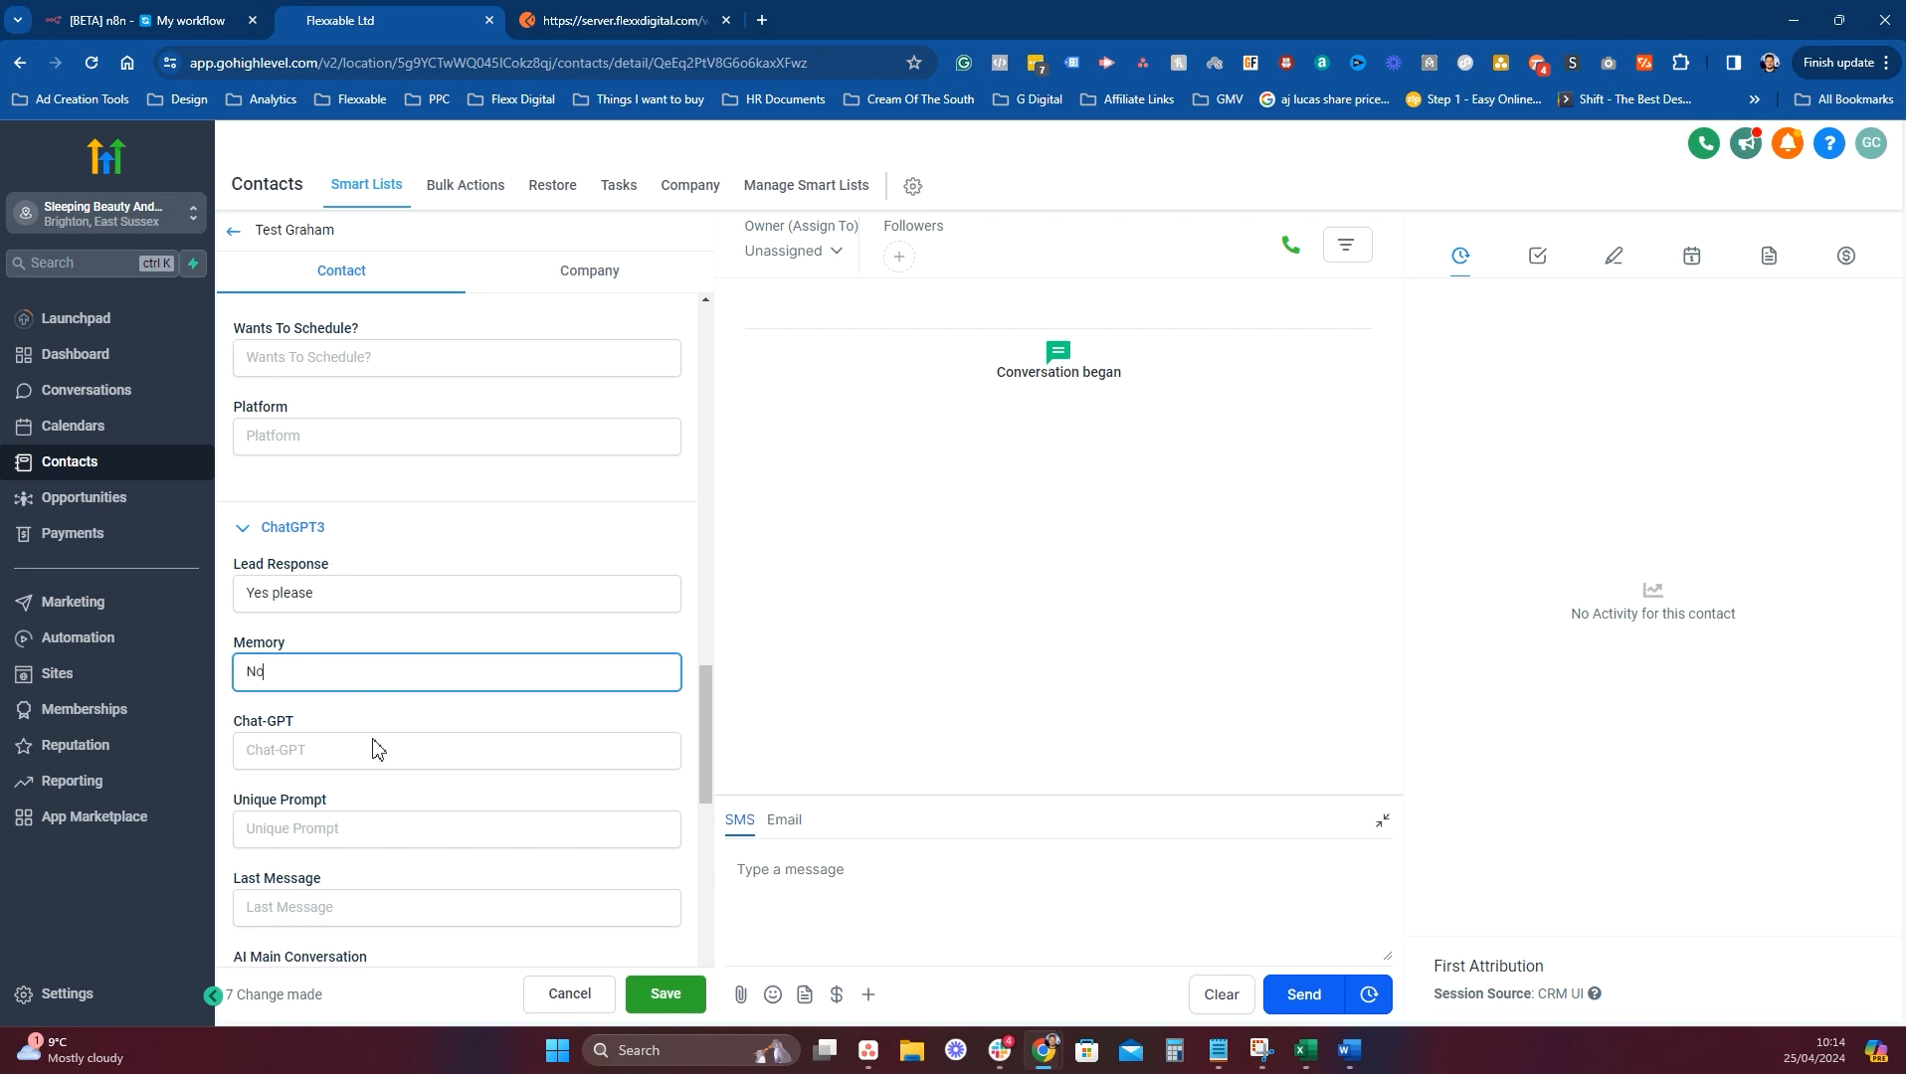
left_click(666, 996)
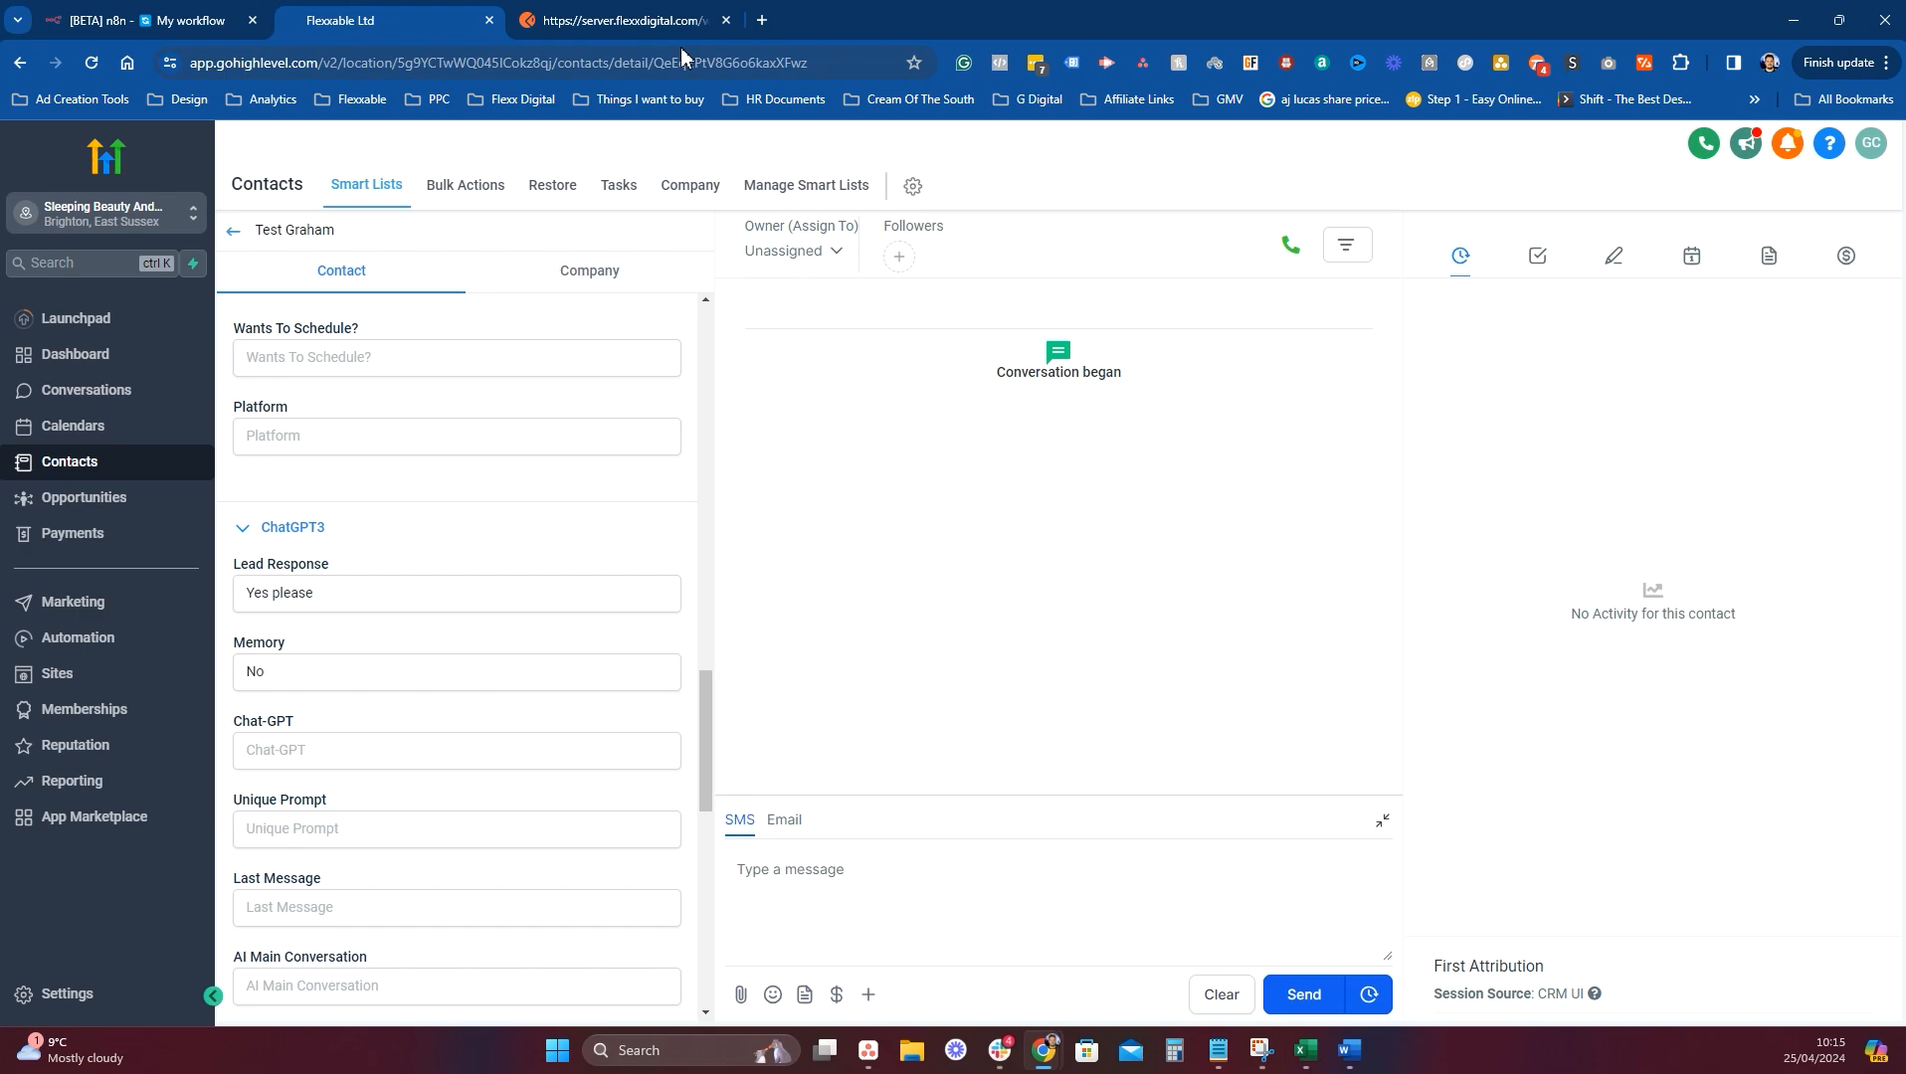
scroll(467, 567, "up", 15)
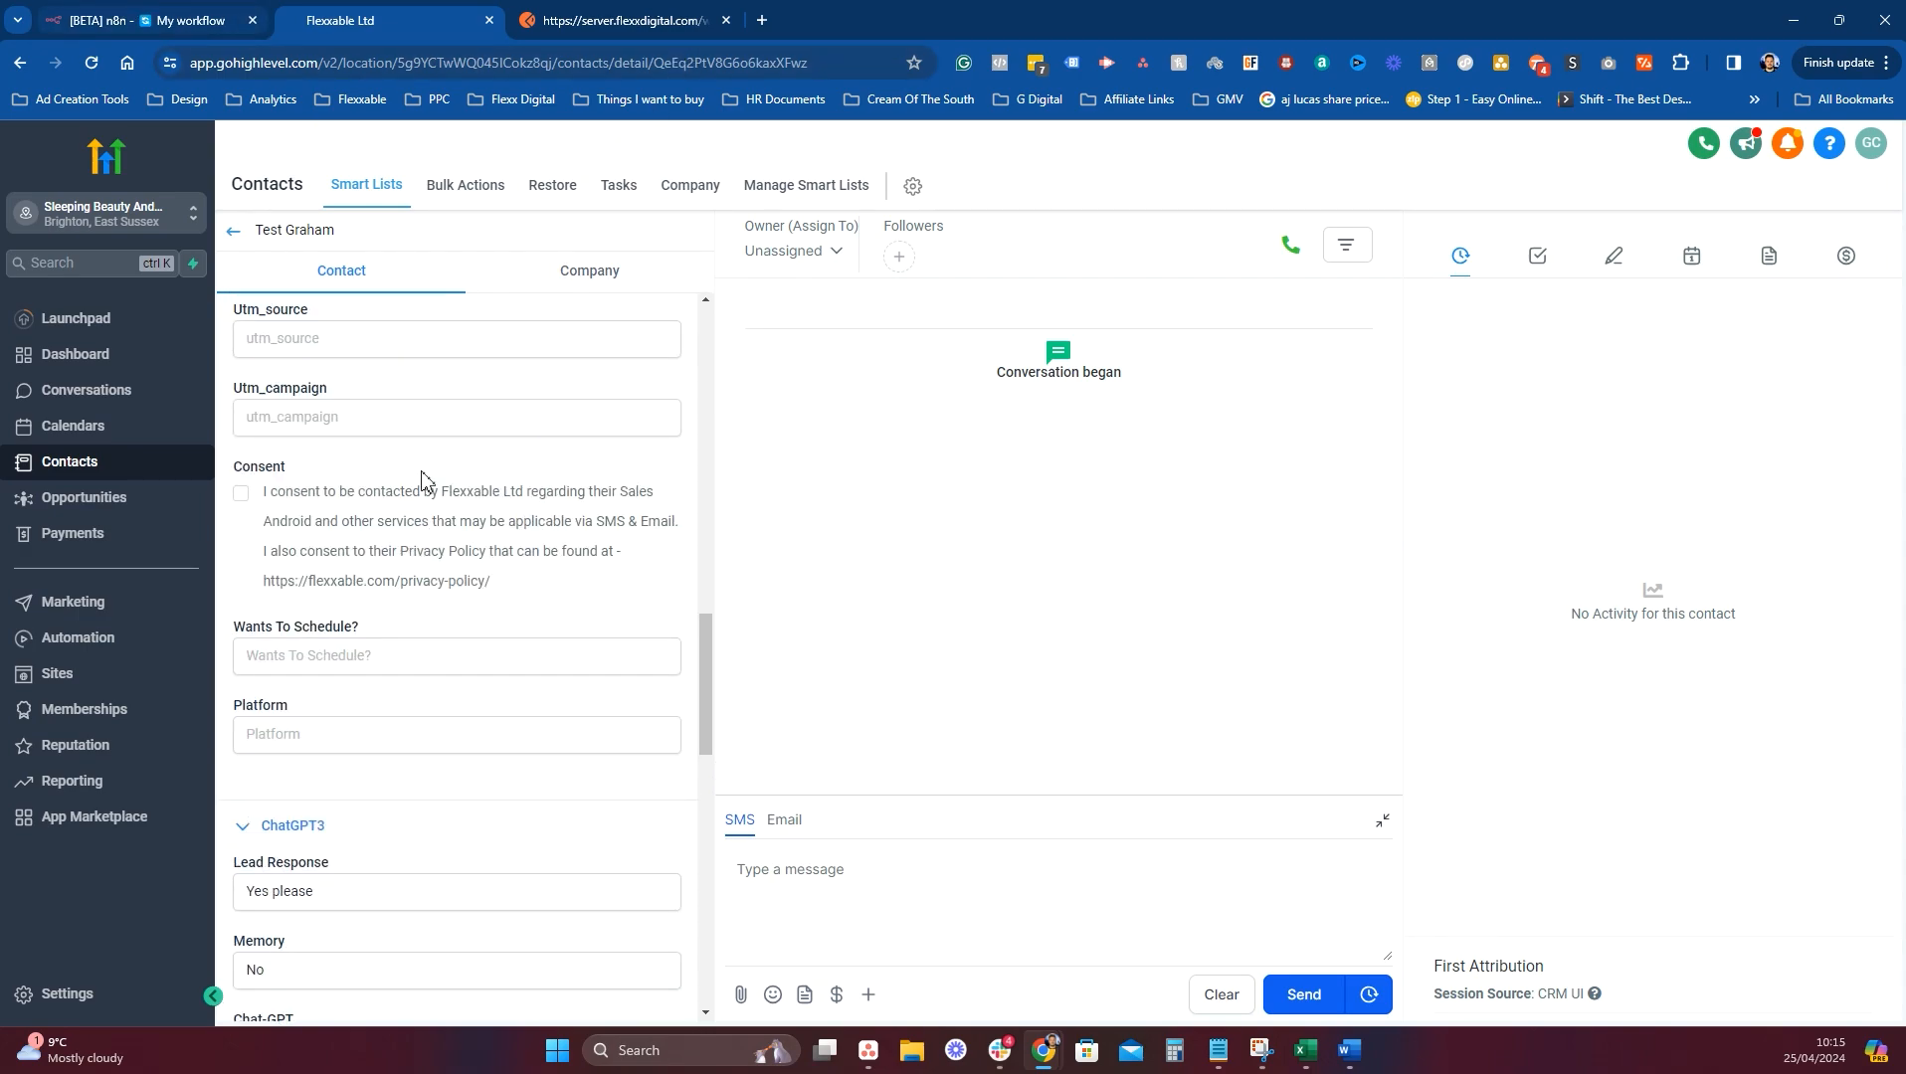
Replace the HighLevel node's Email expression with a typed fixed test value.
left_click(189, 19)
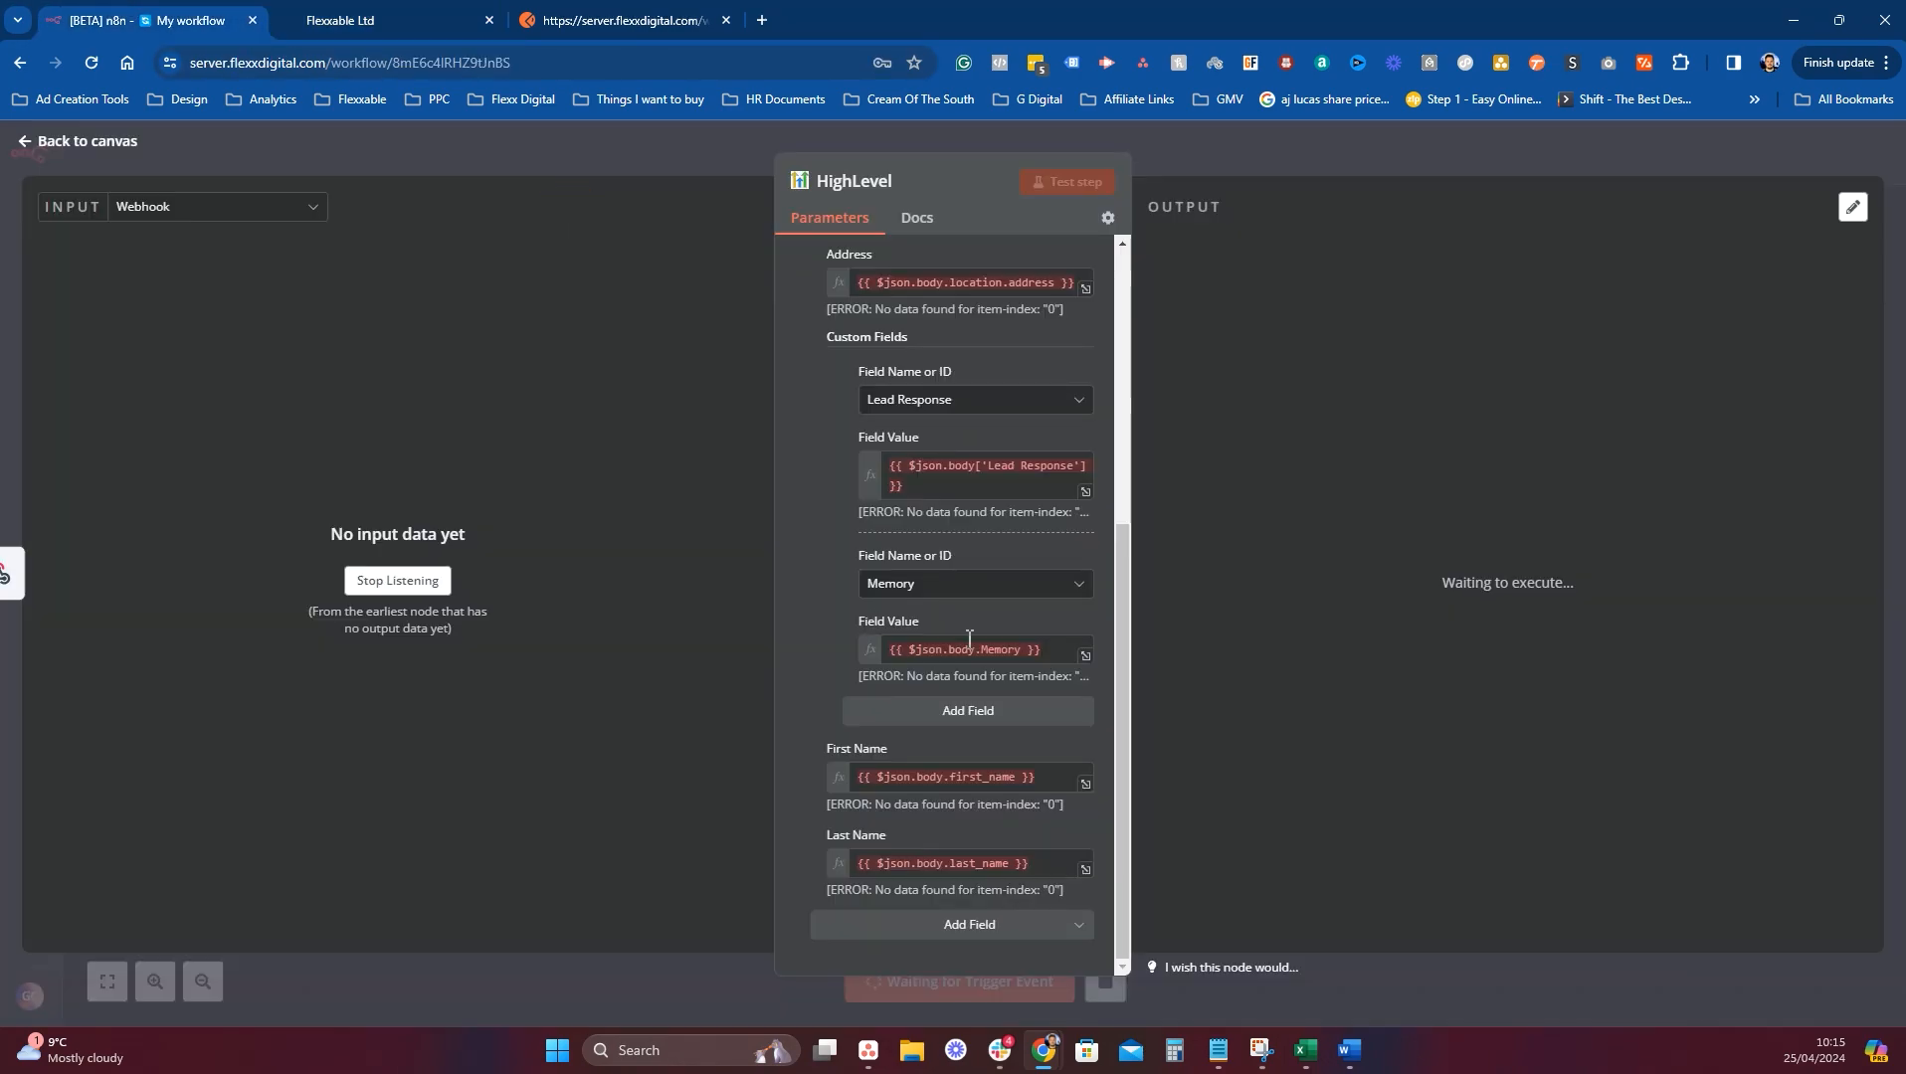
scroll(943, 545, "up", 1)
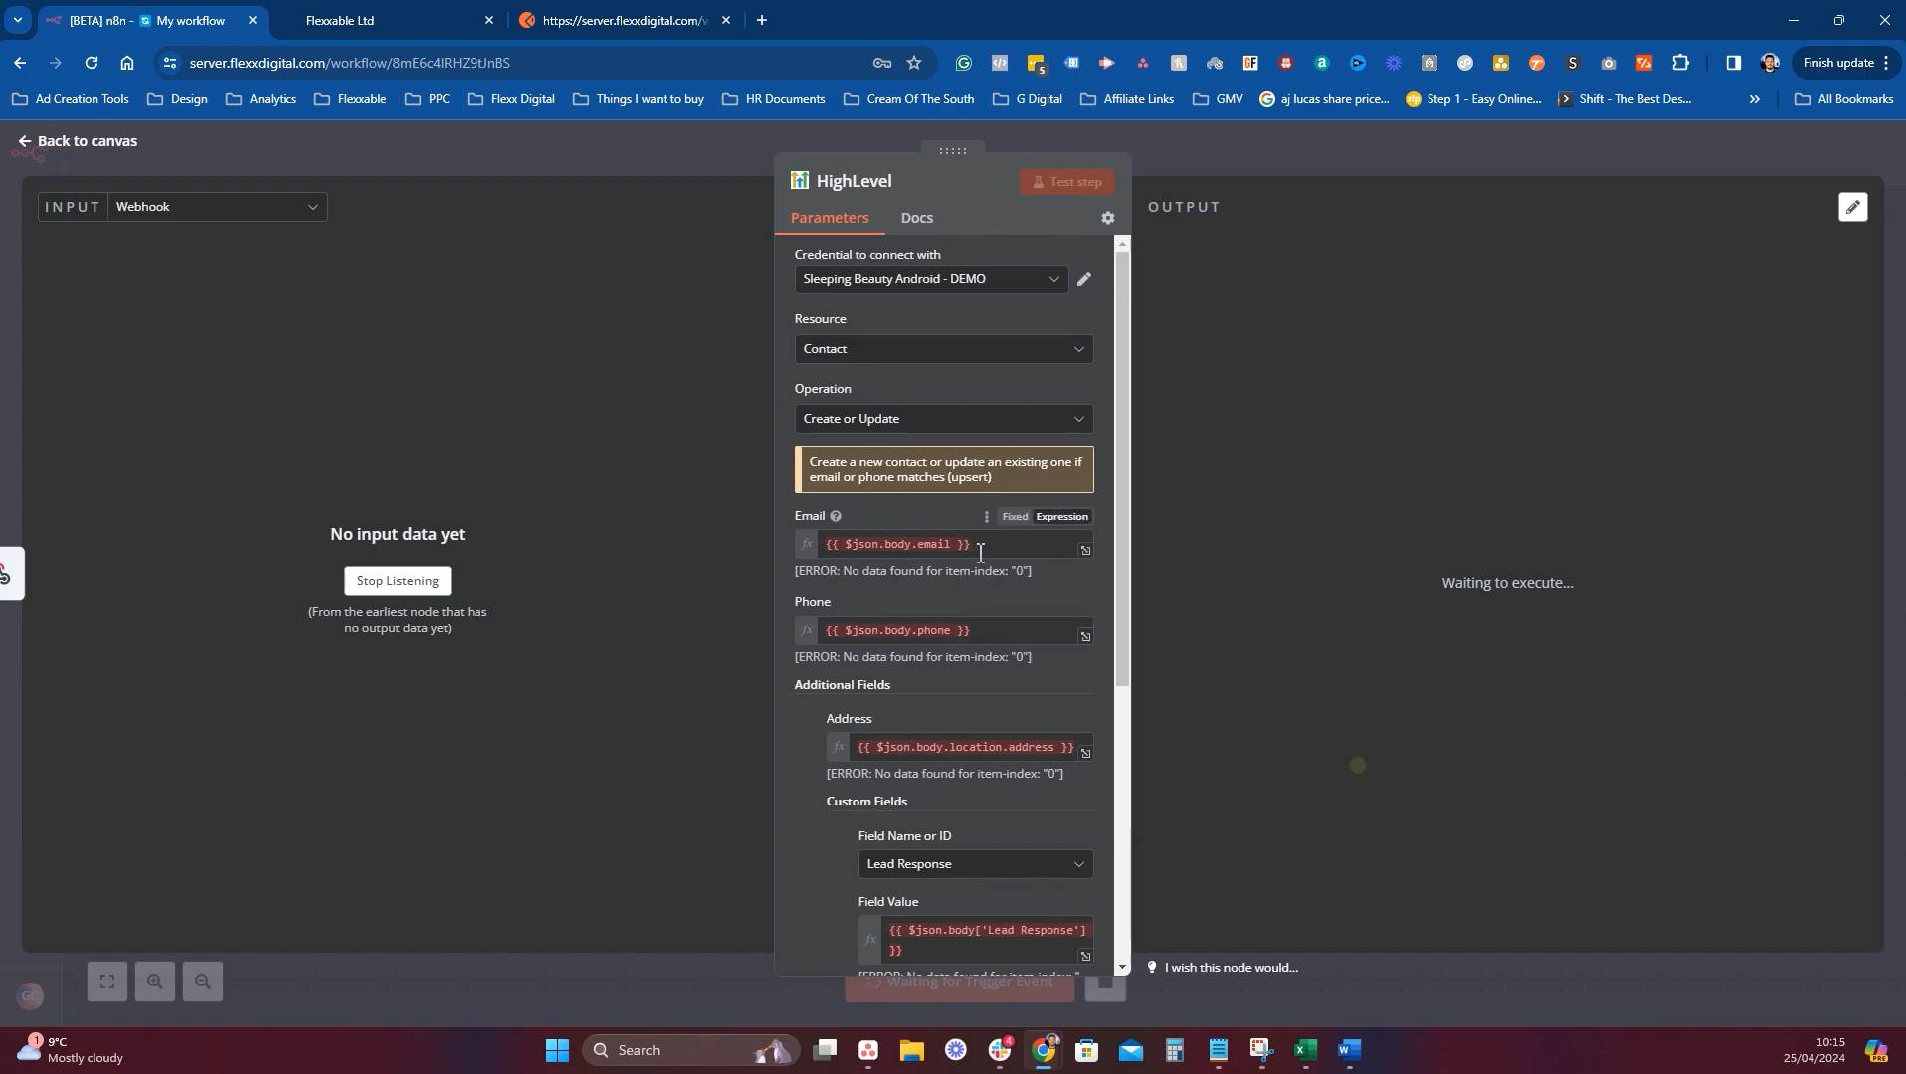
left_click_drag(963, 545, 810, 554)
type("graham.connolly@test.com")
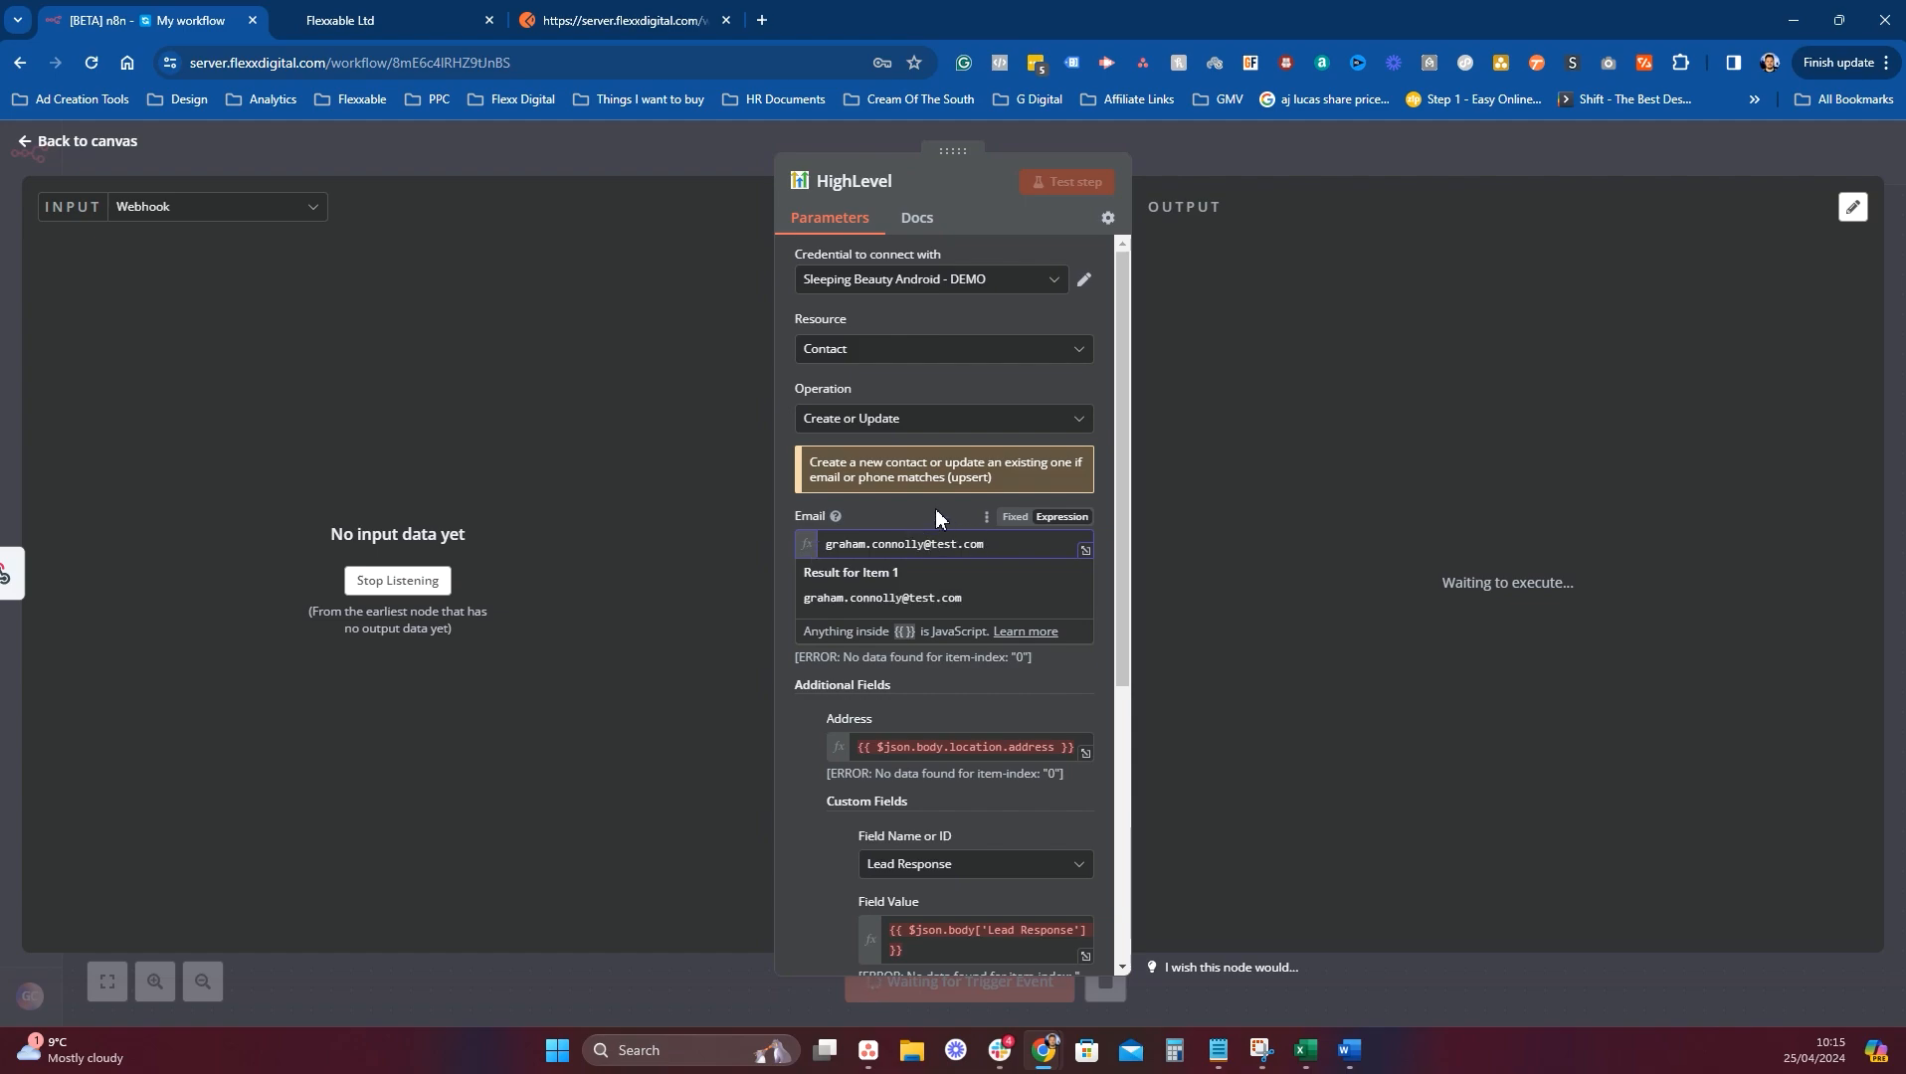
left_click(935, 507)
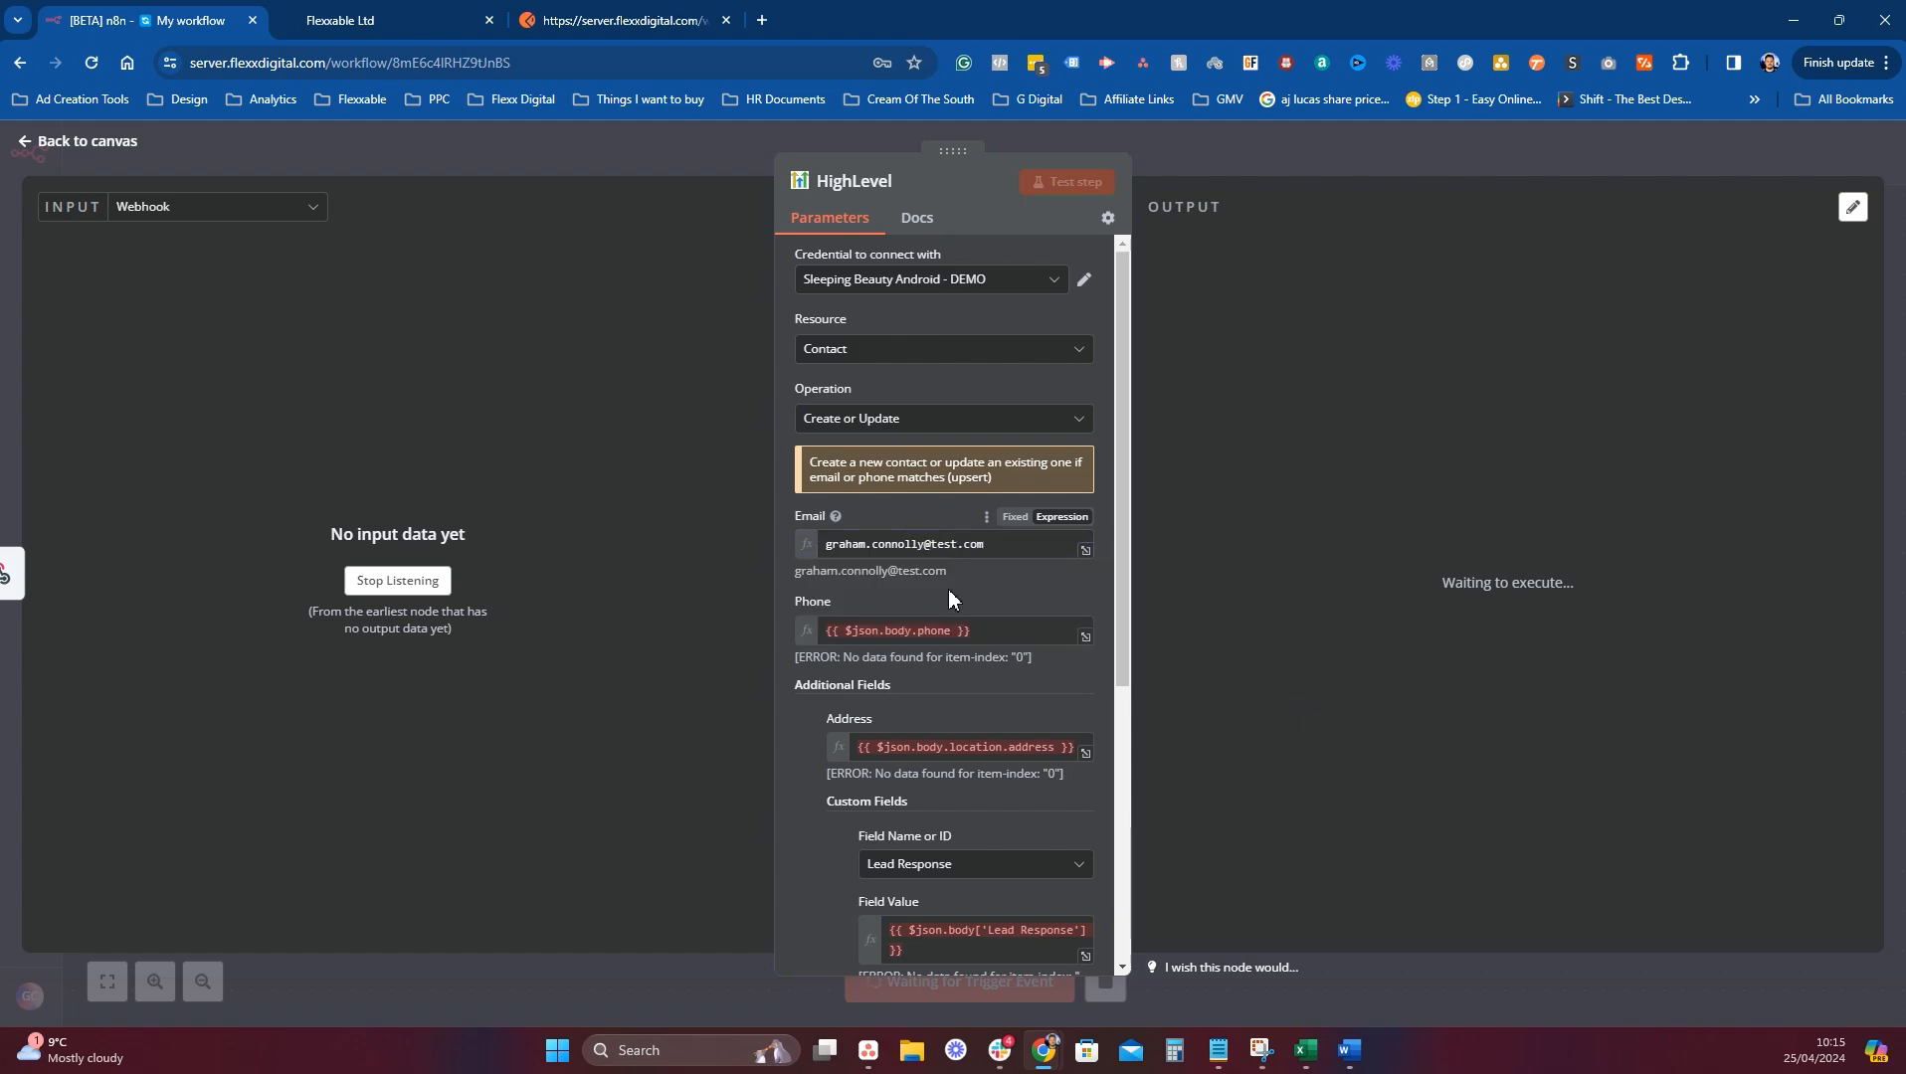
Replace the Phone expression with a typed test phone number and remove the extra trailing digit.
left_click_drag(973, 631, 850, 632)
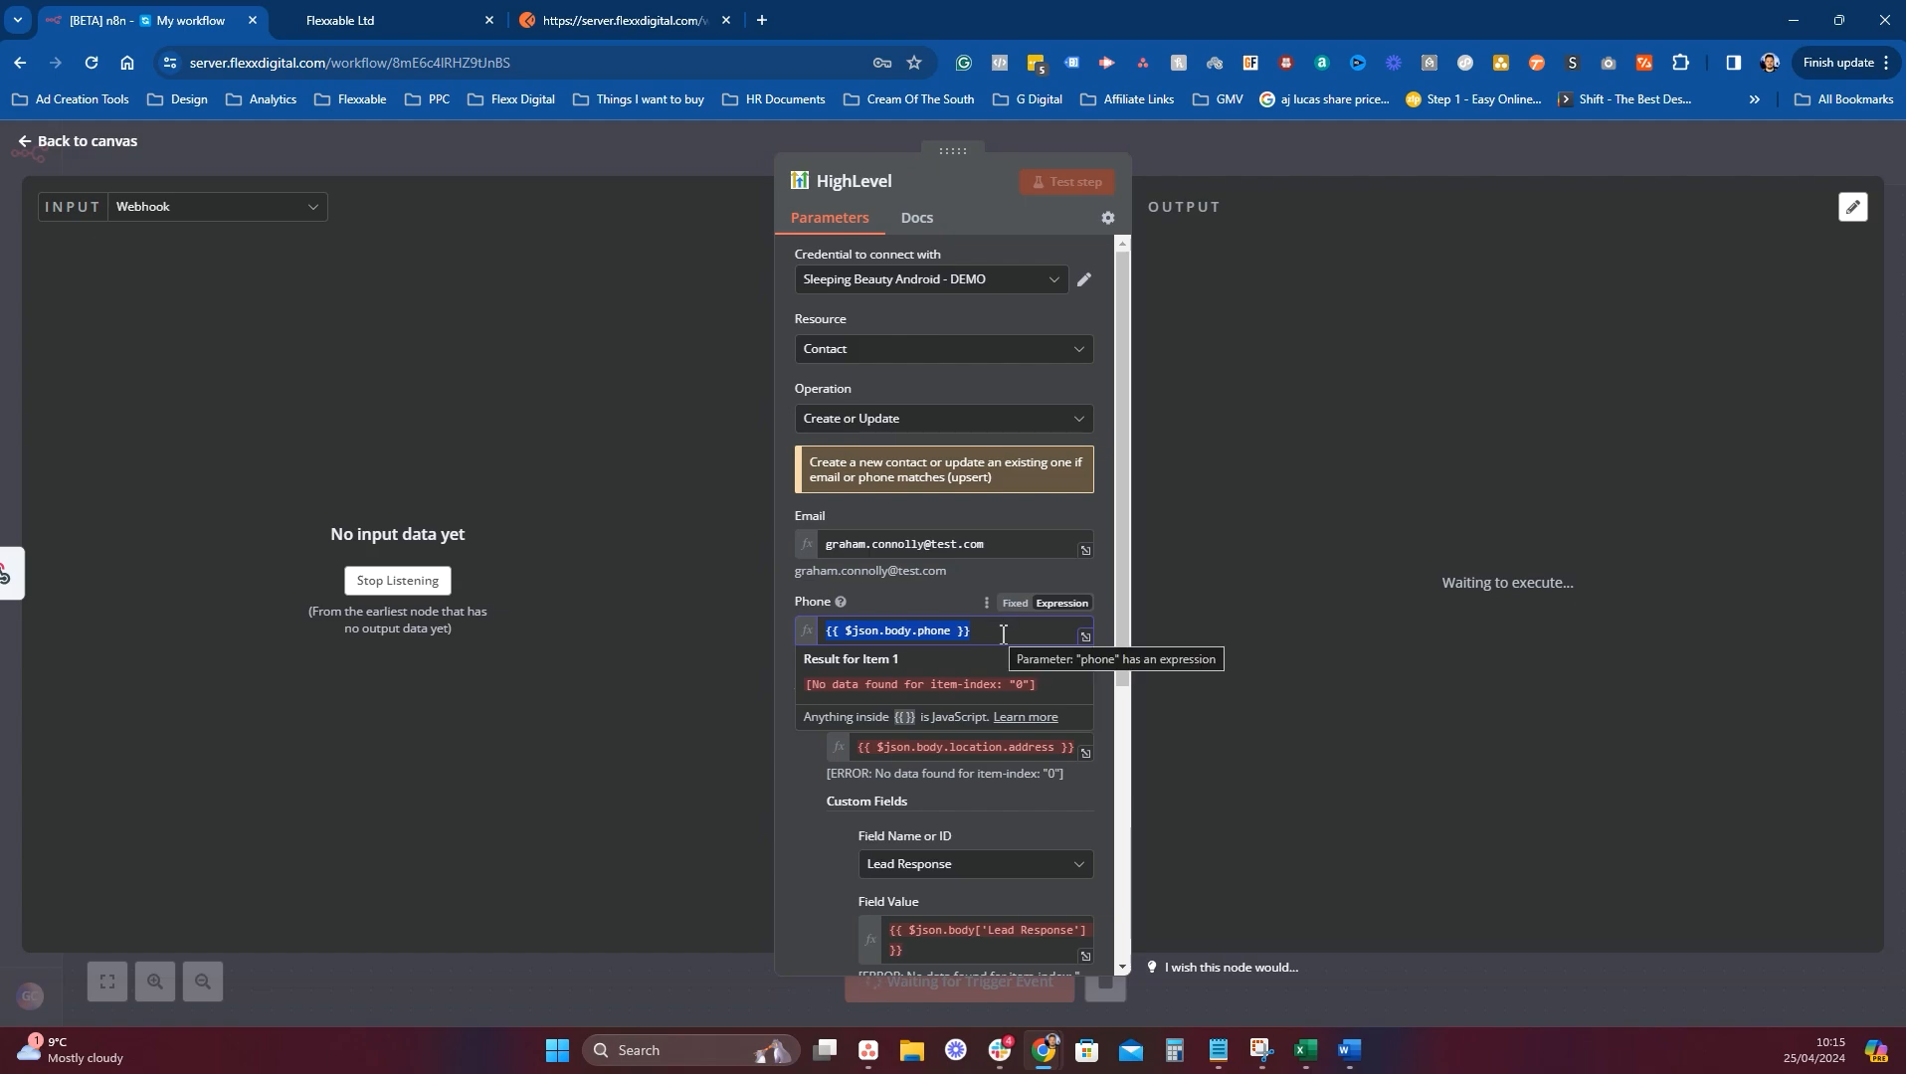
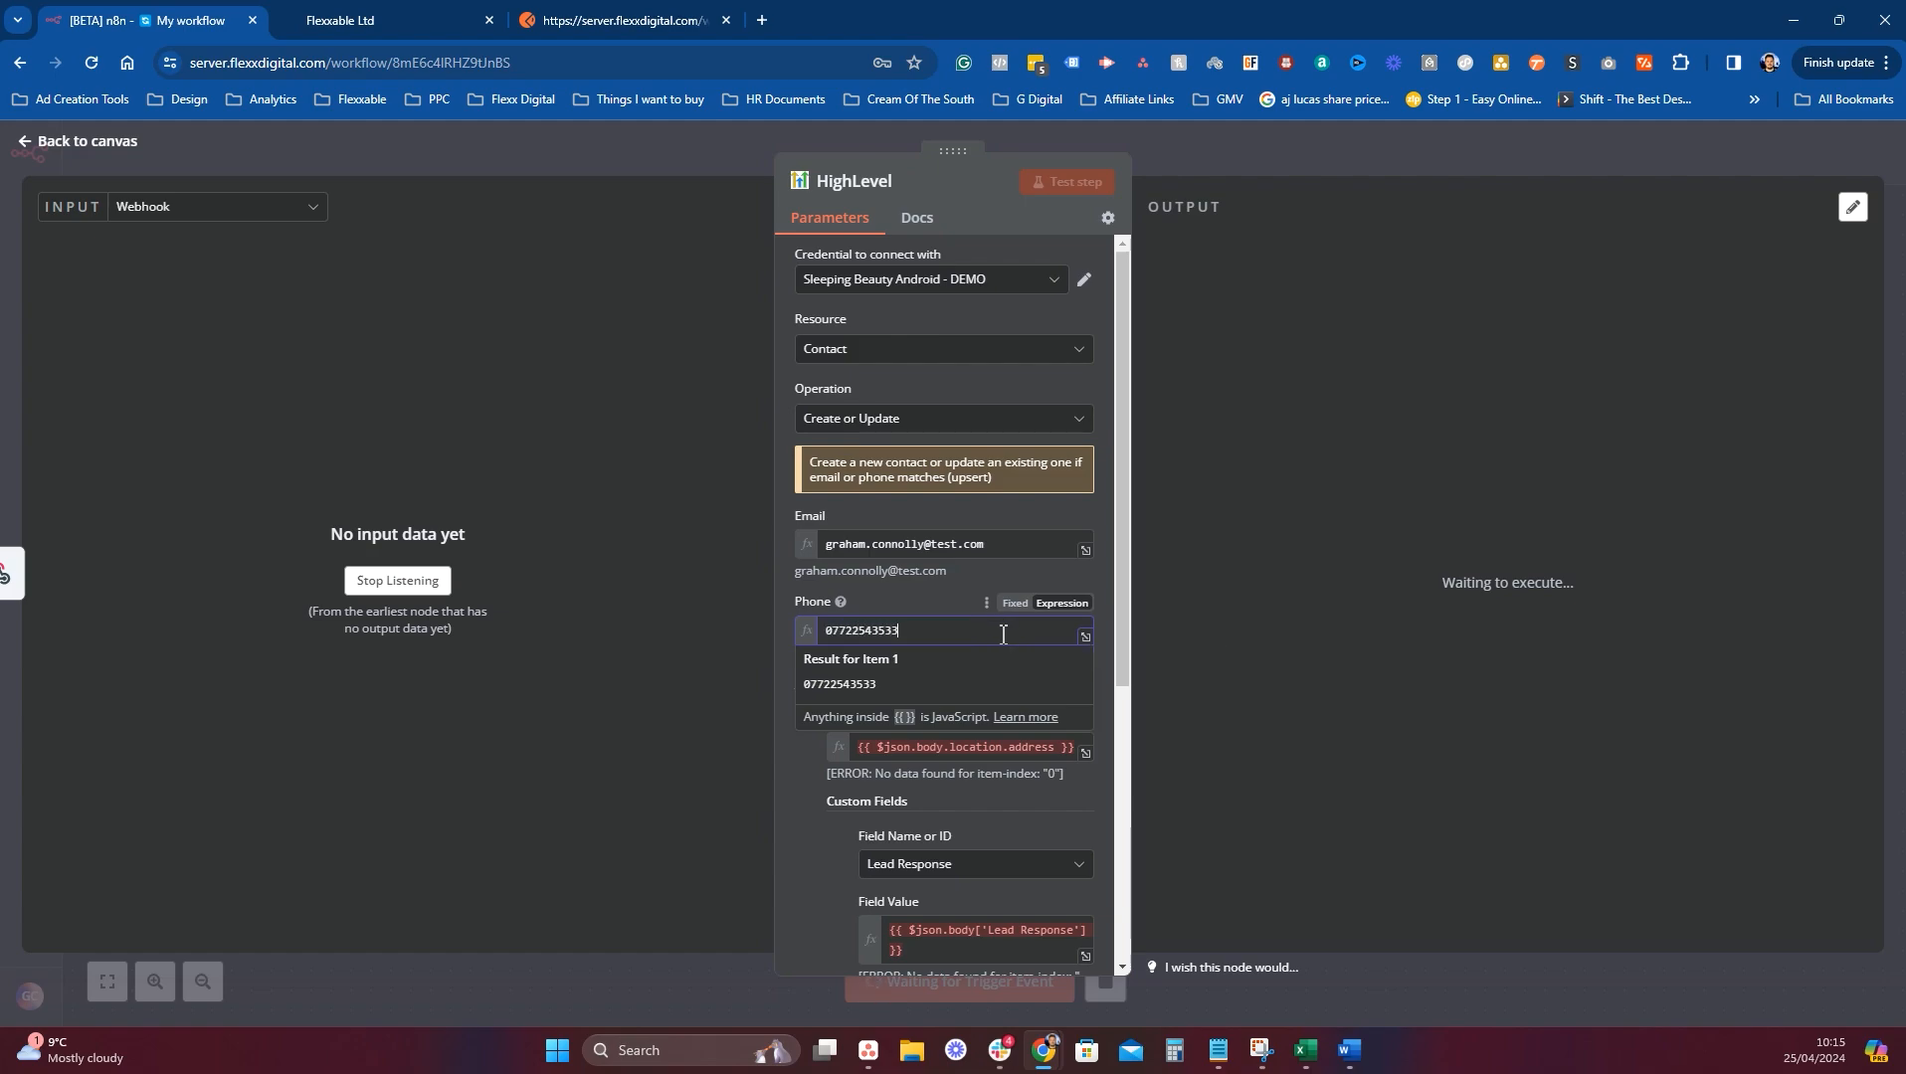
left_click(1090, 570)
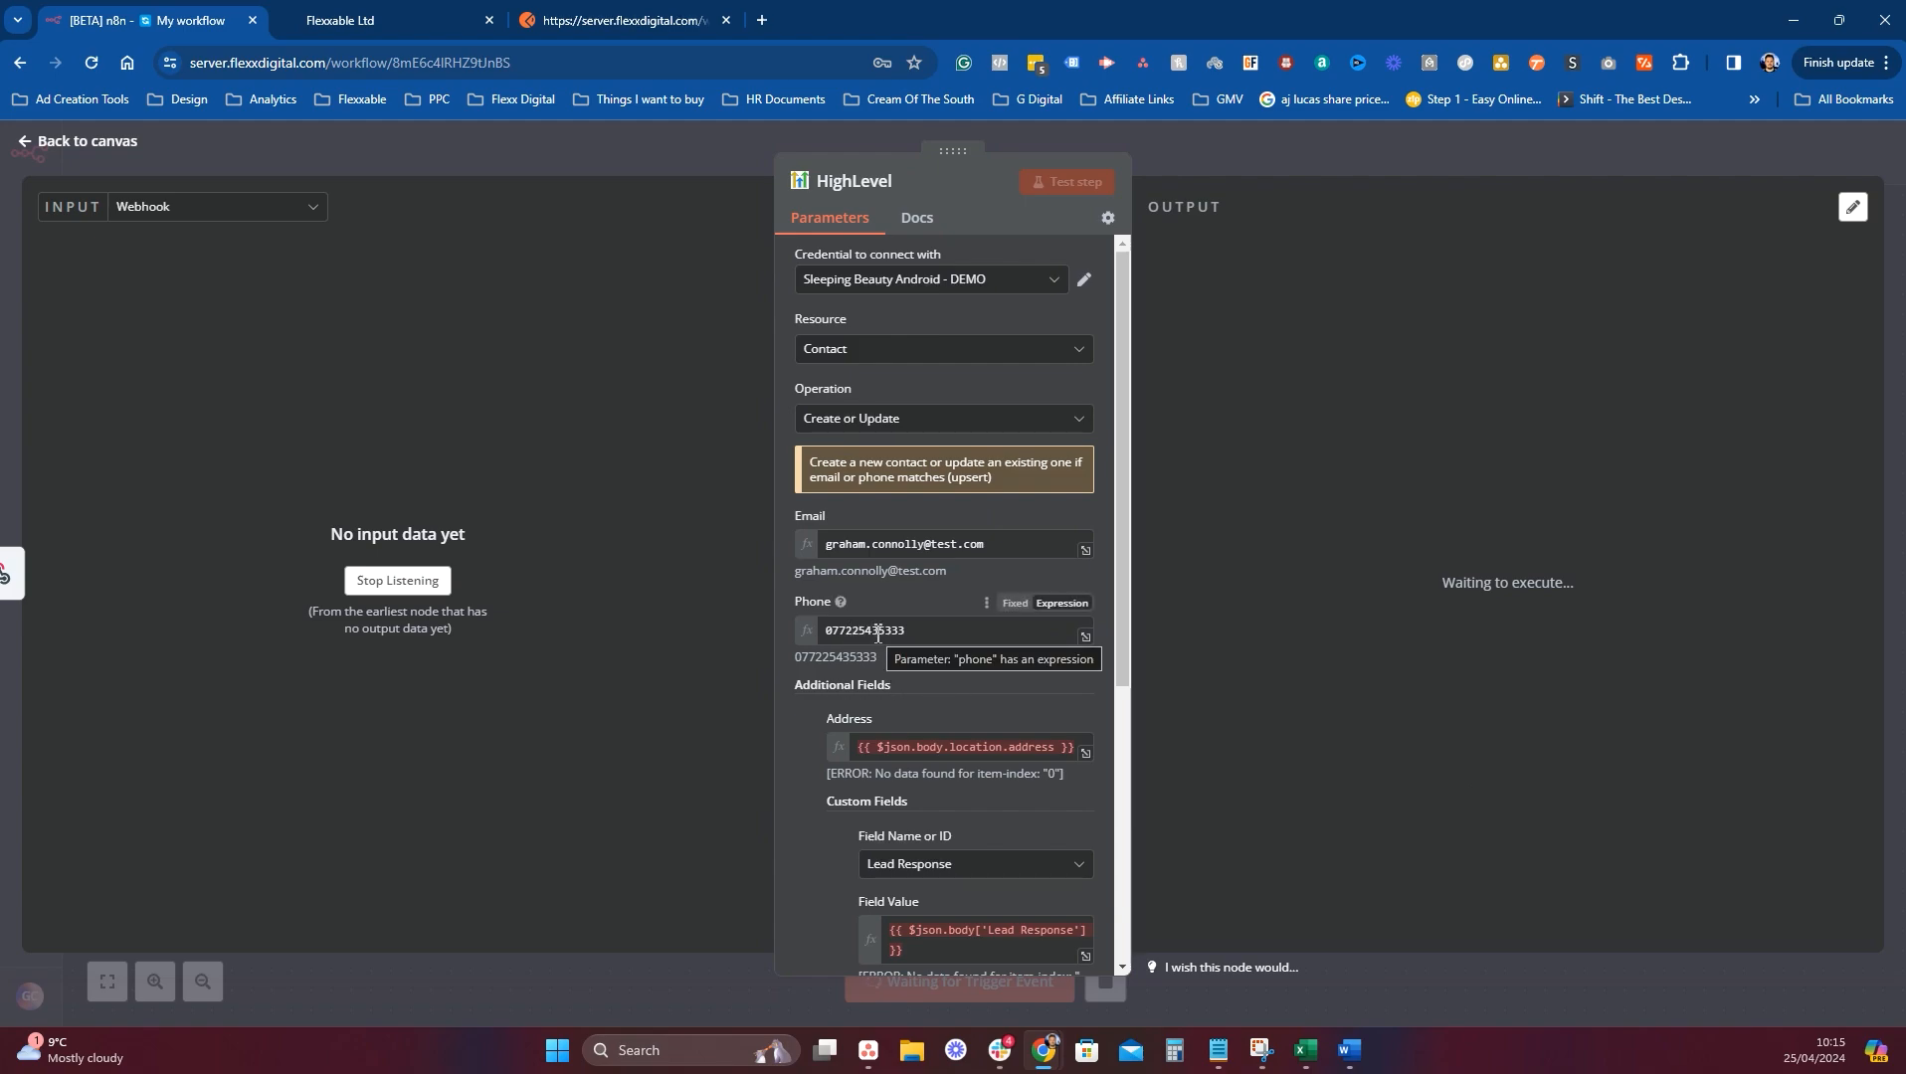
left_click(908, 635)
key("BackSpace")
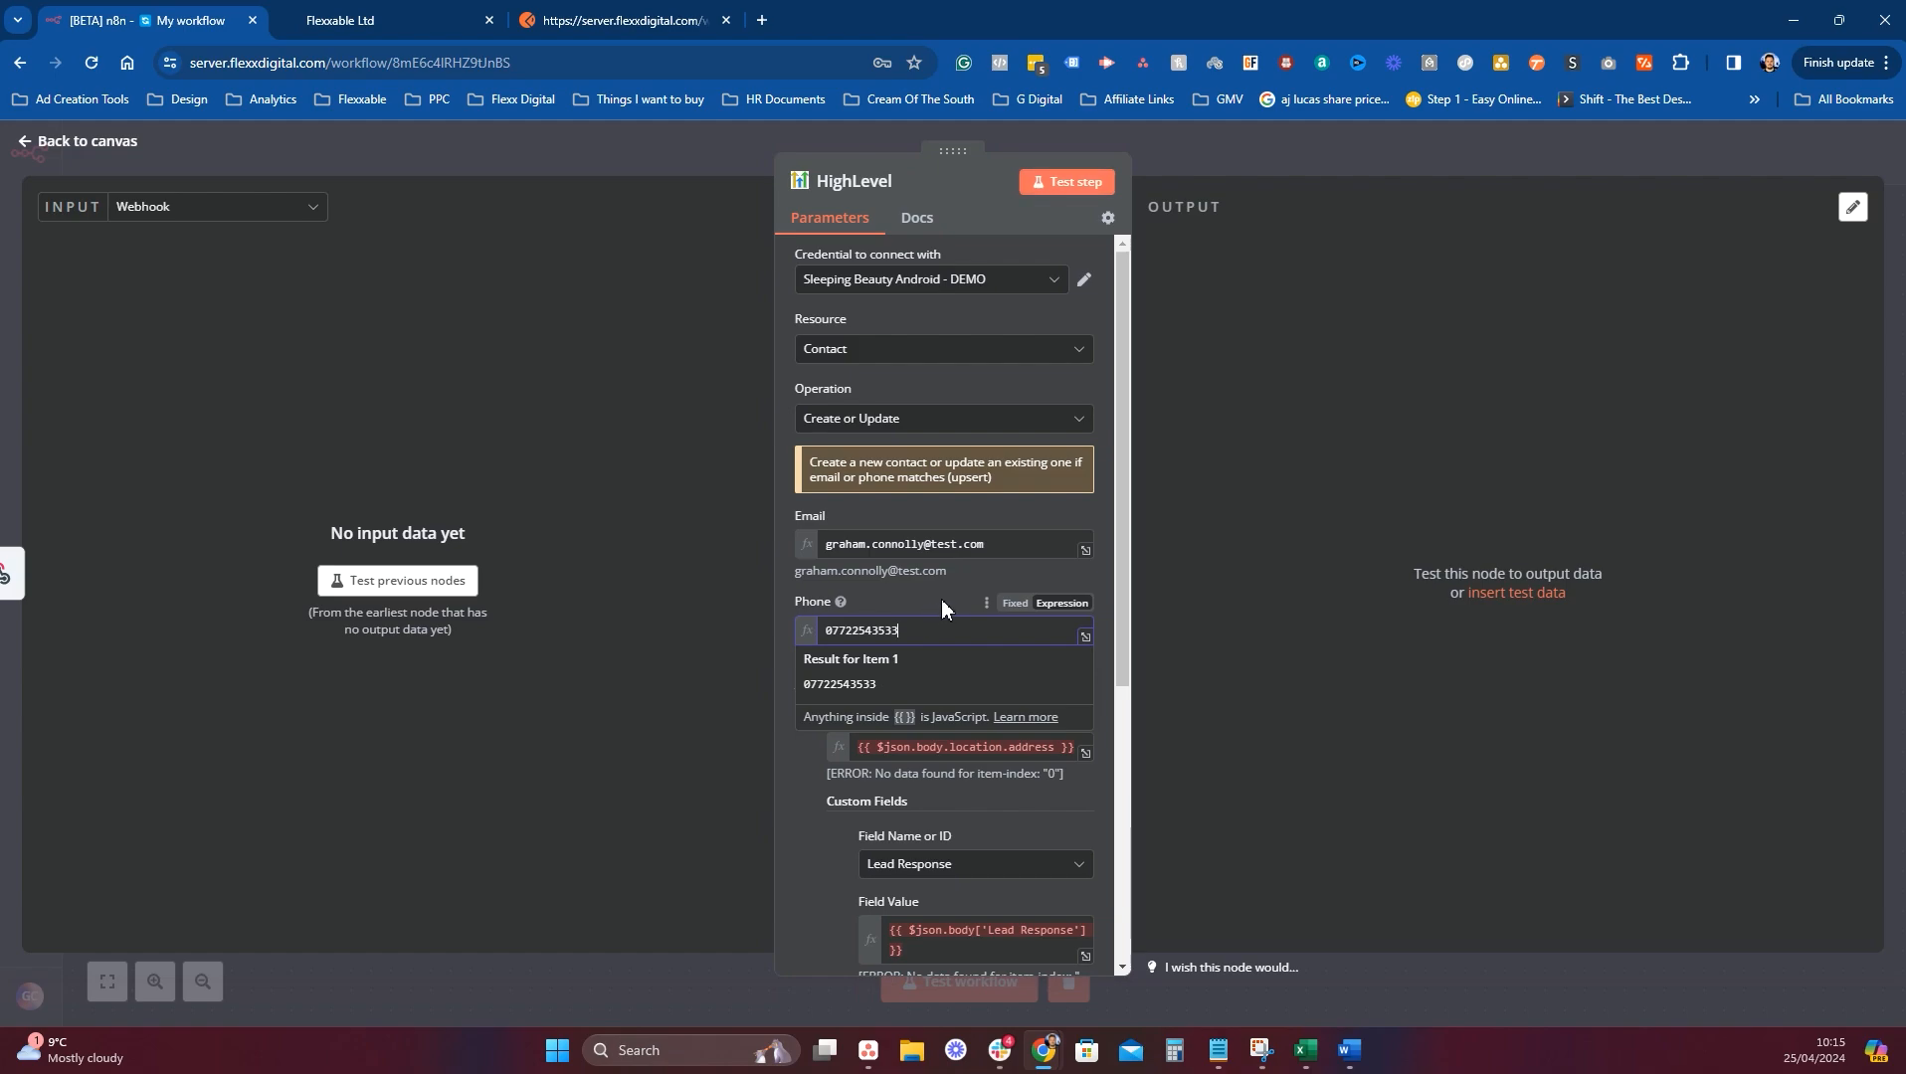
left_click(940, 598)
scroll(994, 596, "down", 3)
Close the HighLevel node and add the GoHighLevel test contact to the Test N8N automation.
left_click(1197, 159)
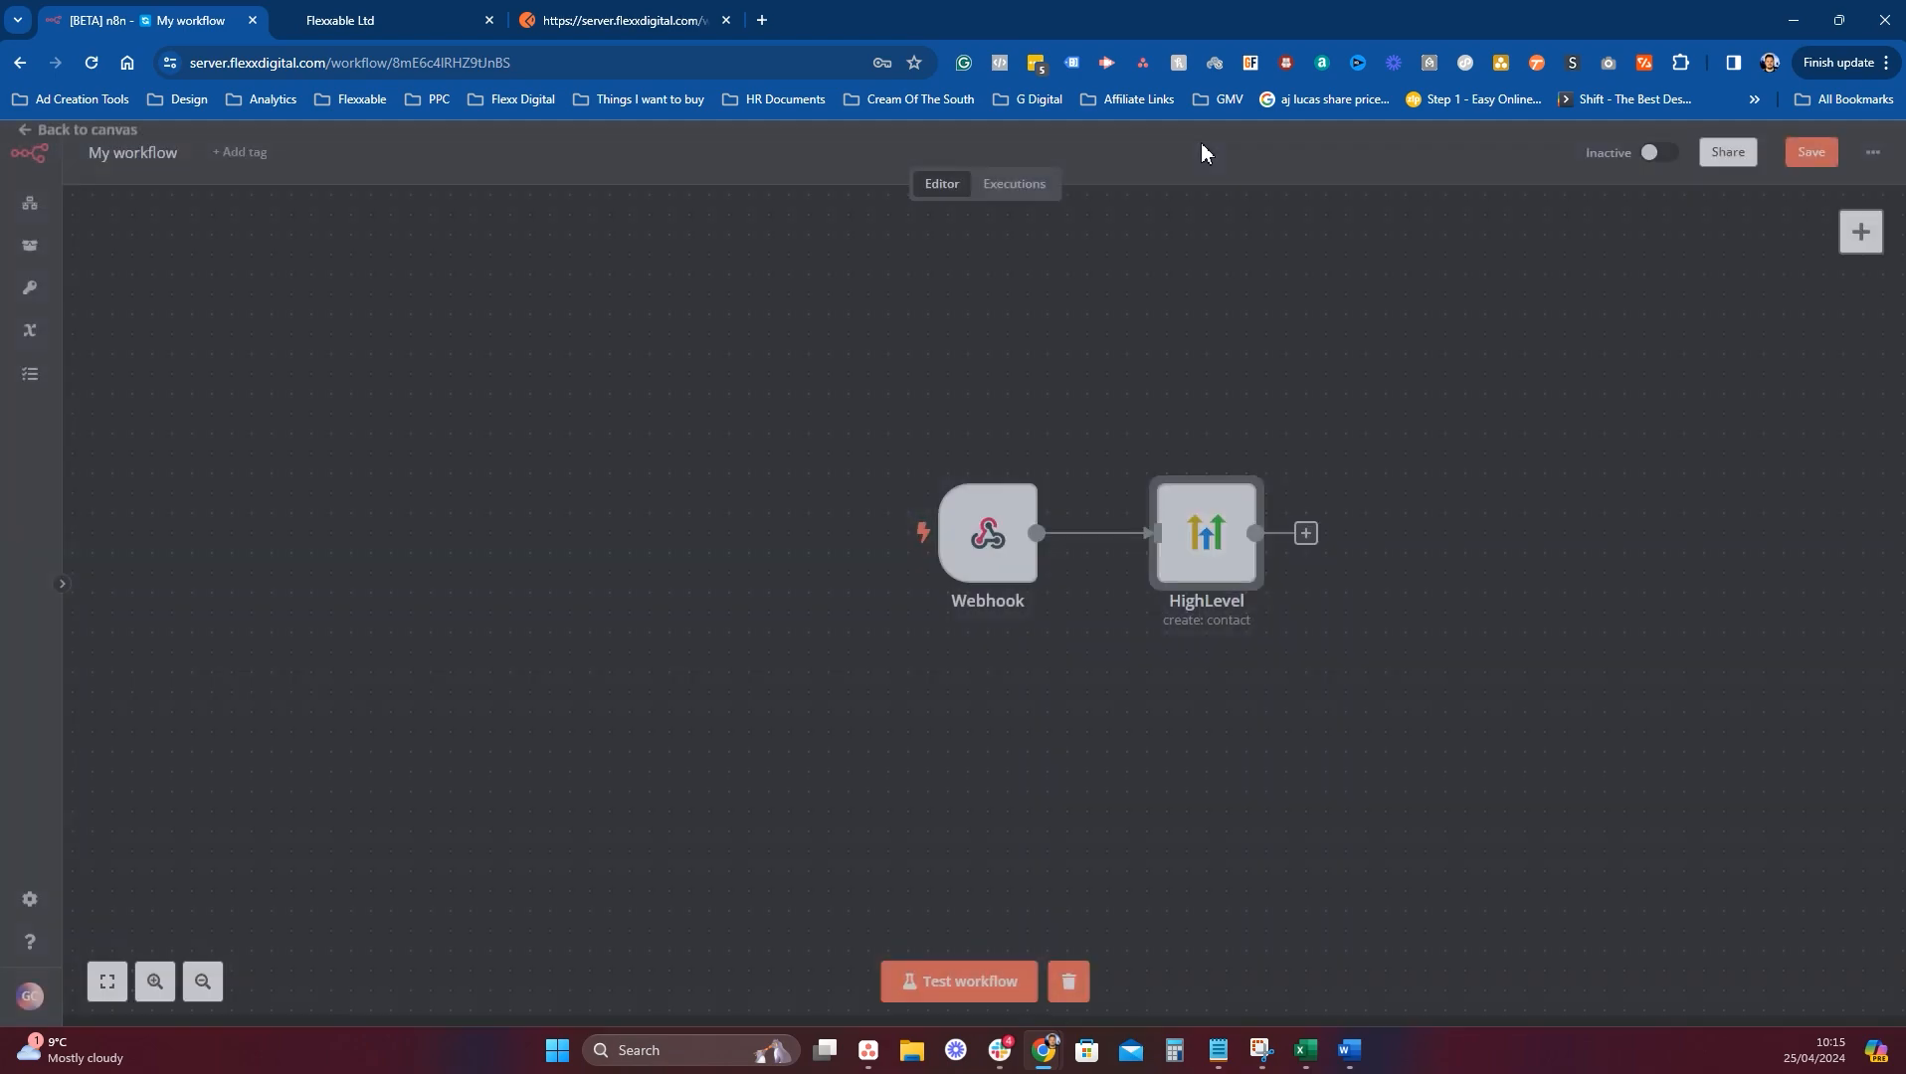
left_click(393, 20)
scroll(497, 741, "down", 15)
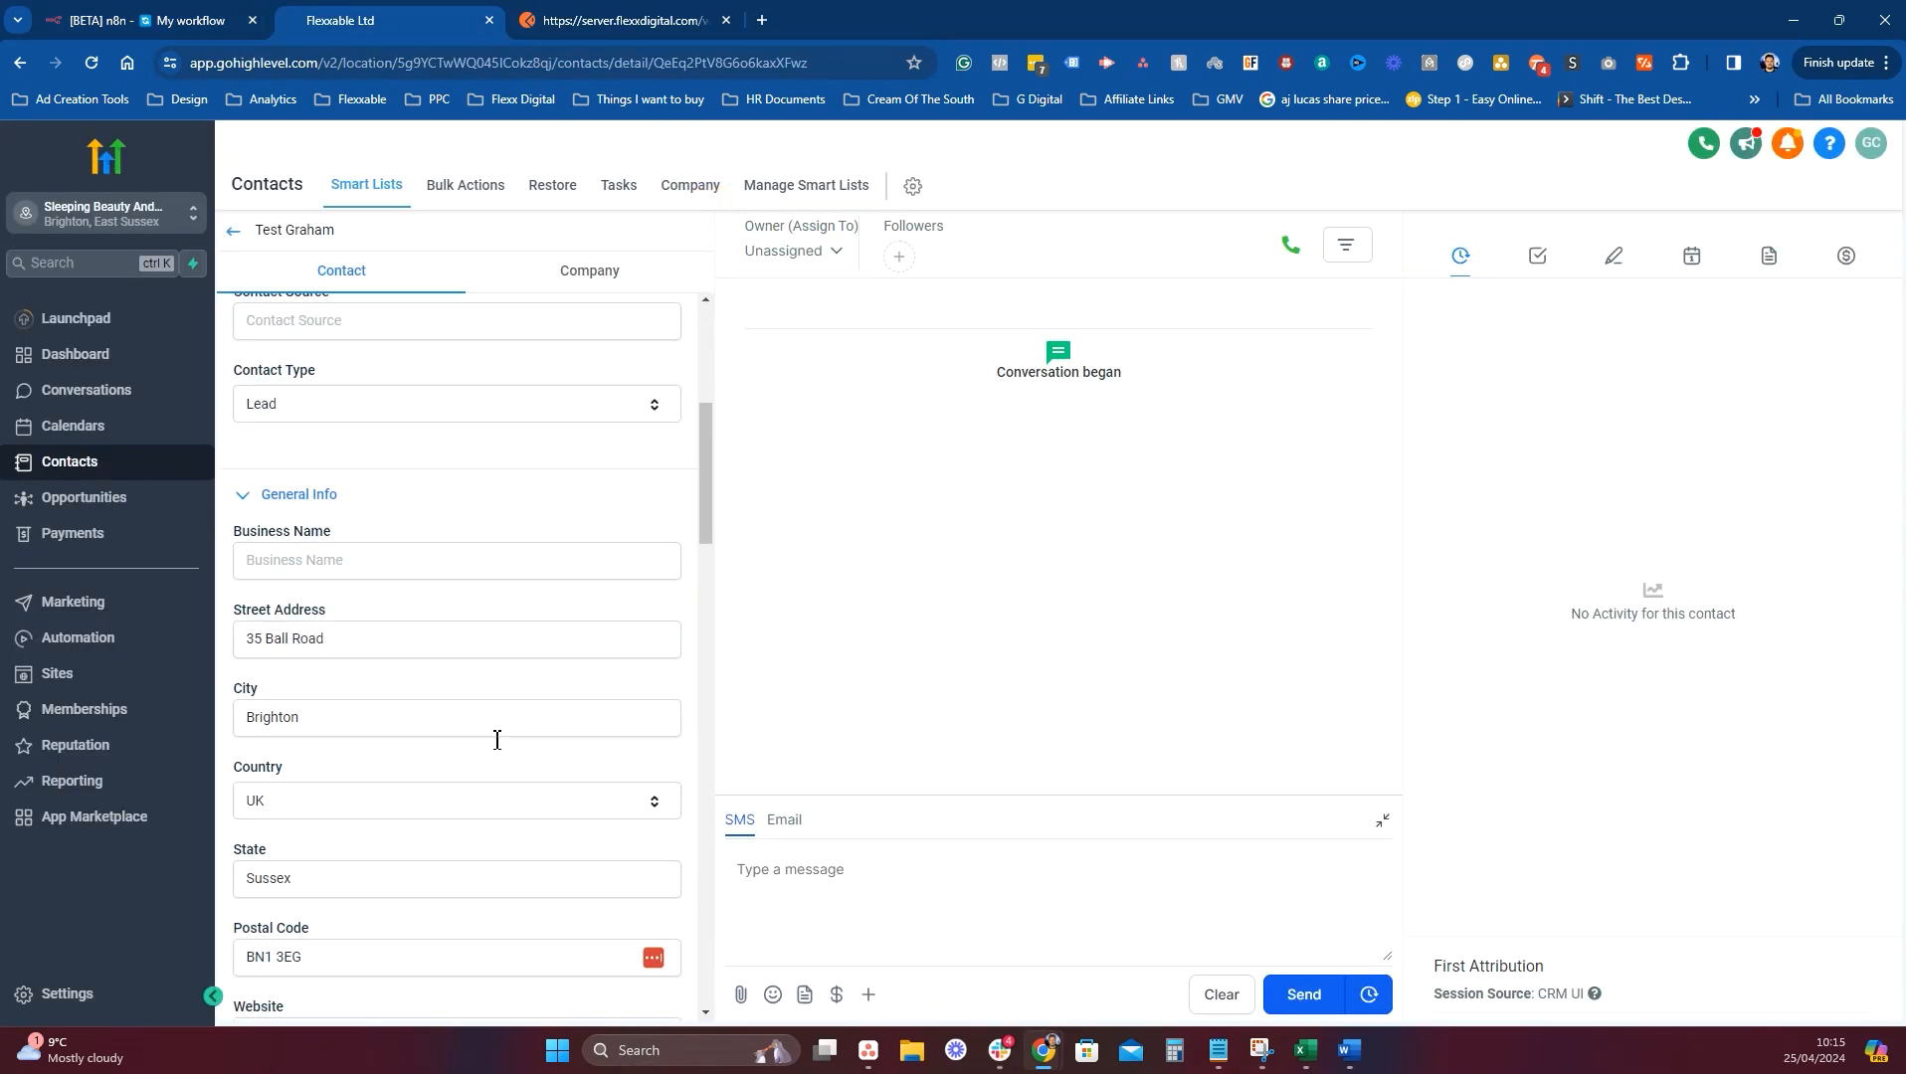
scroll(497, 746, "up", 1)
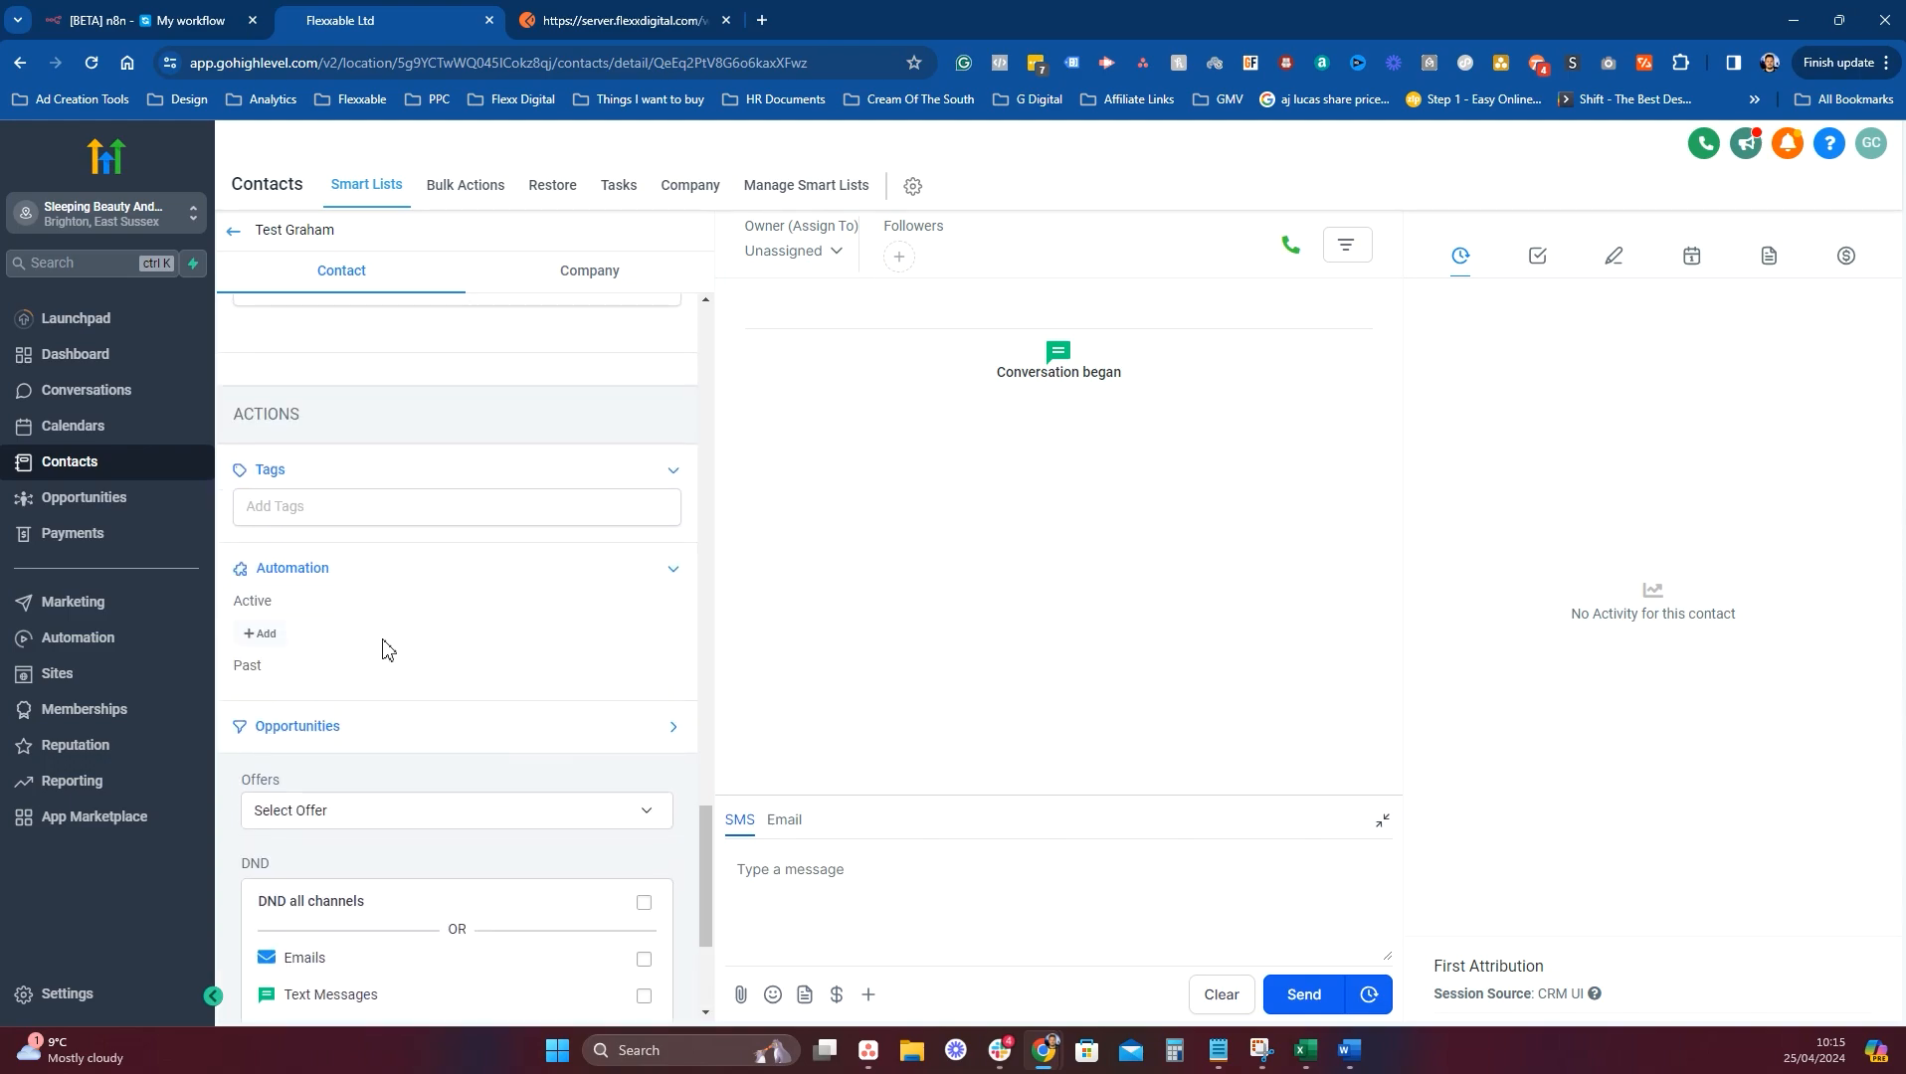
left_click(563, 575)
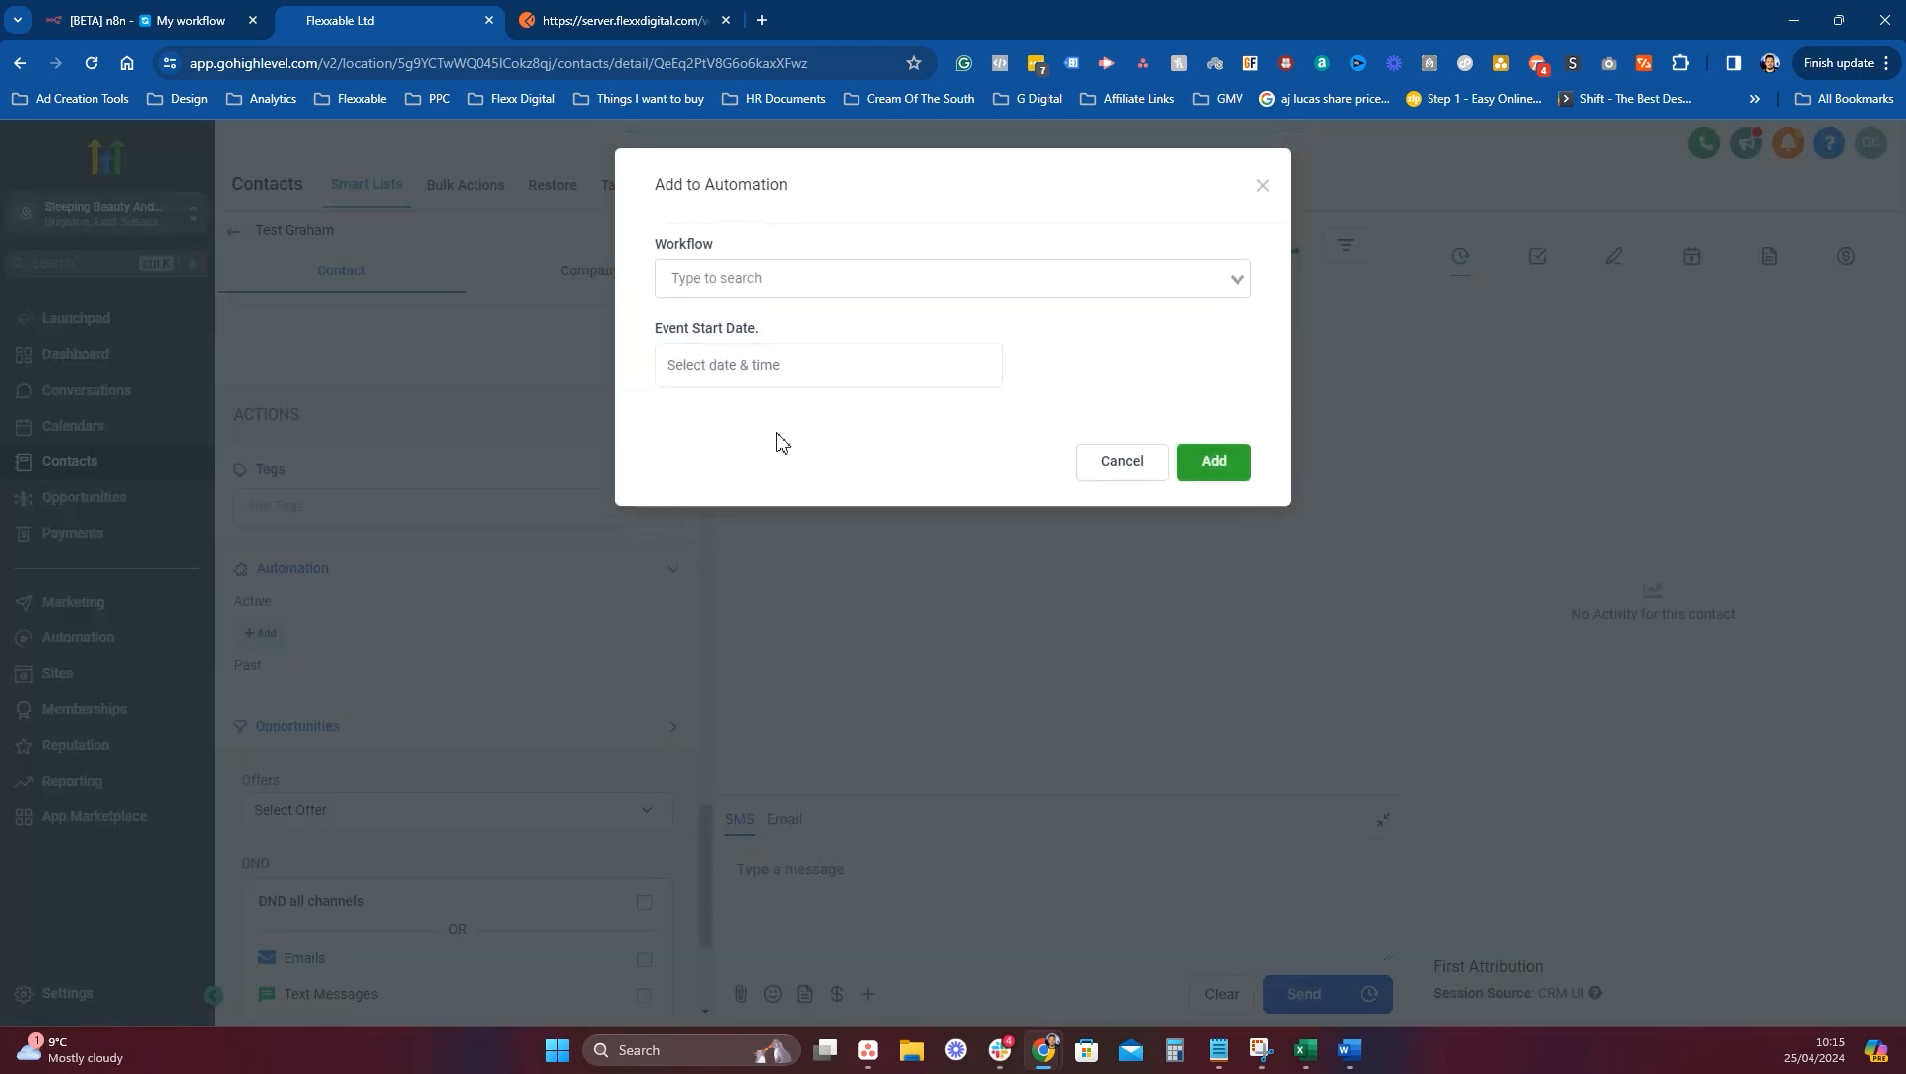
left_click(758, 274)
type("test n")
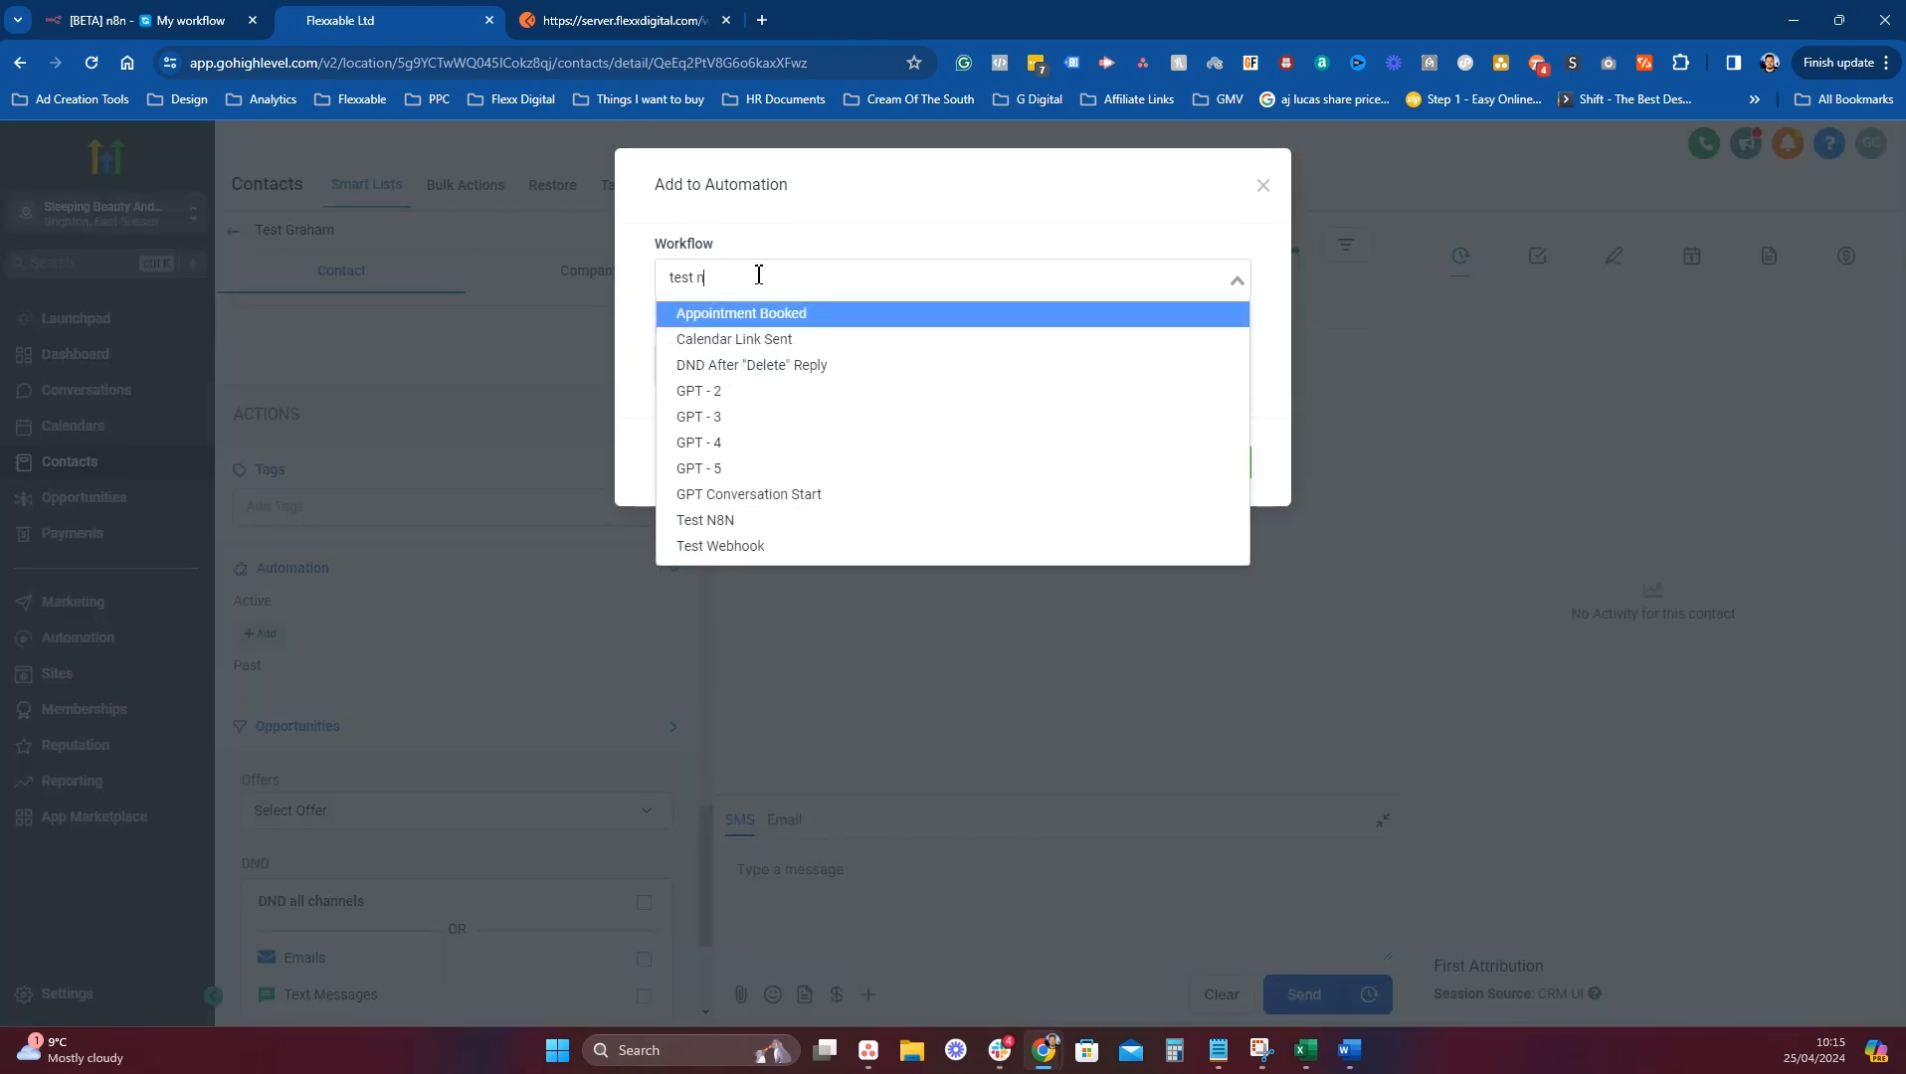
type("8n")
left_click(736, 518)
left_click(739, 283)
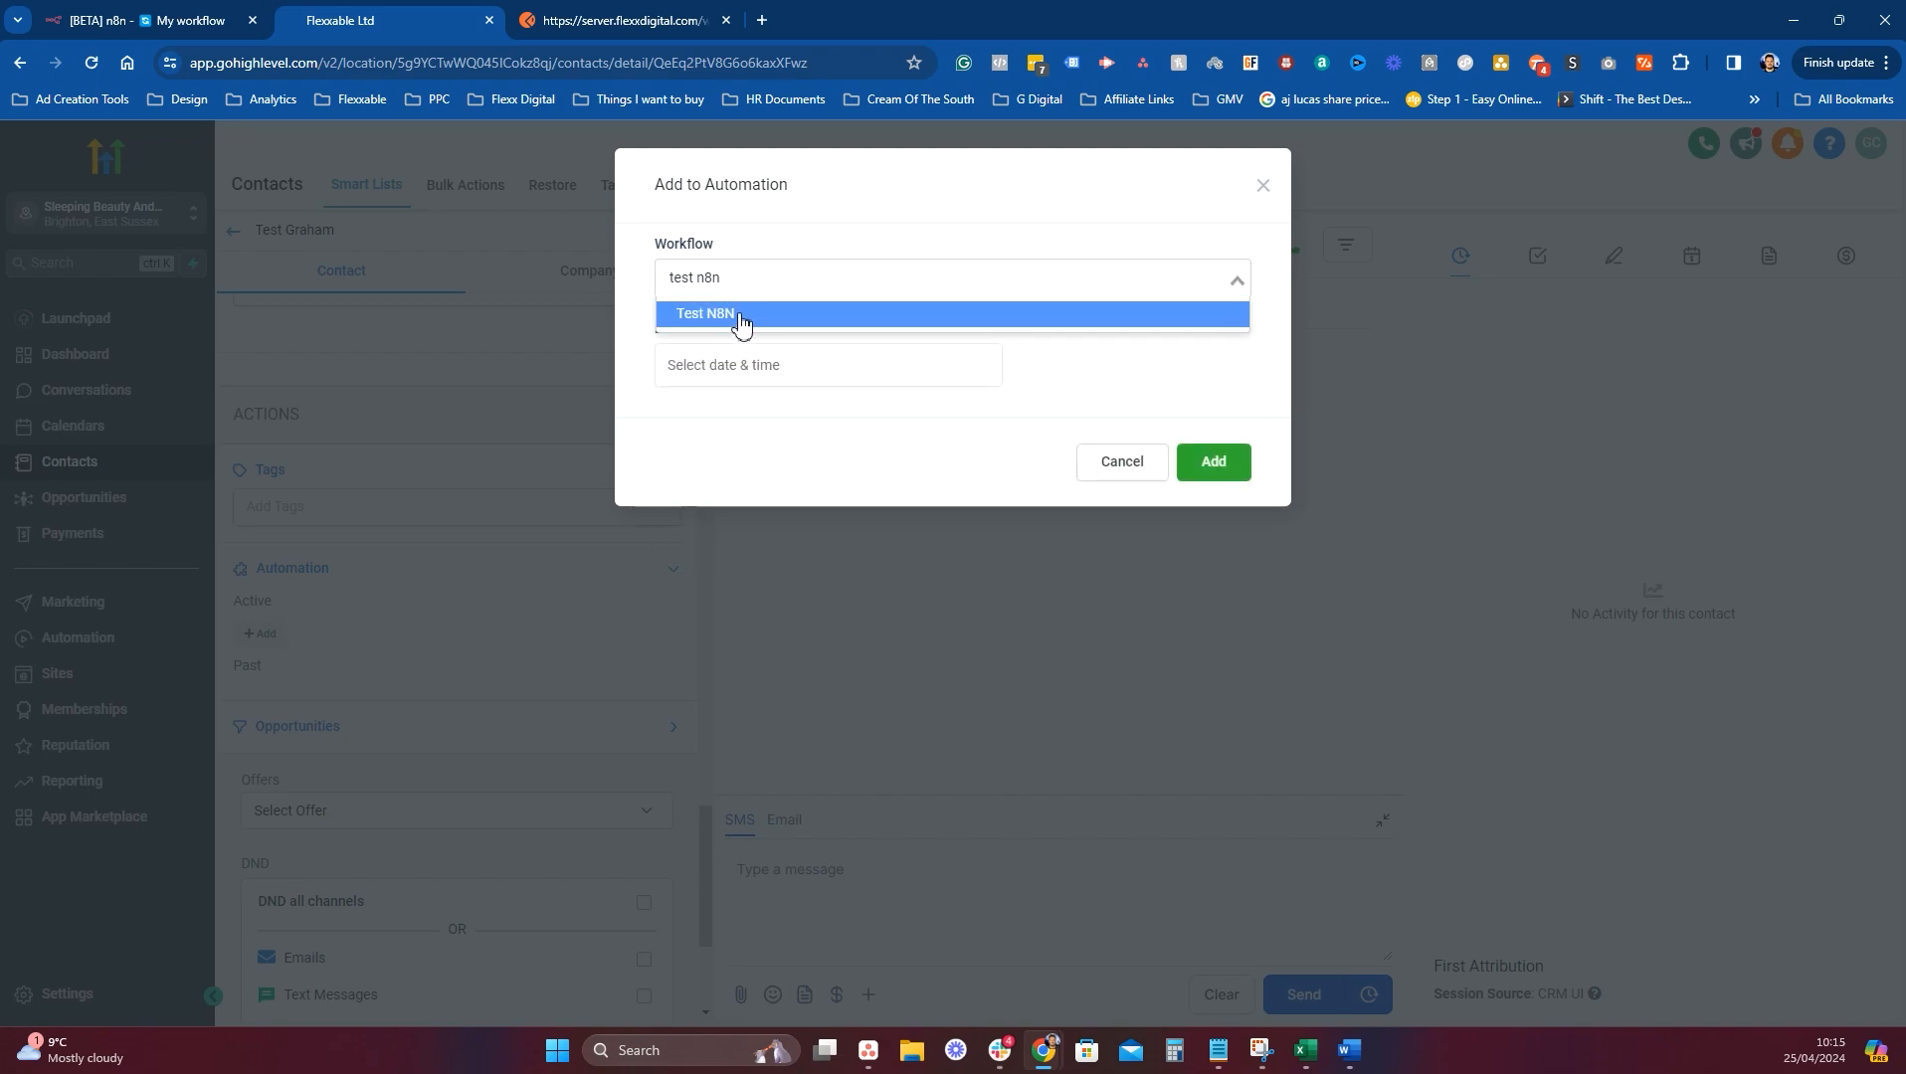
left_click(740, 324)
left_click(1207, 461)
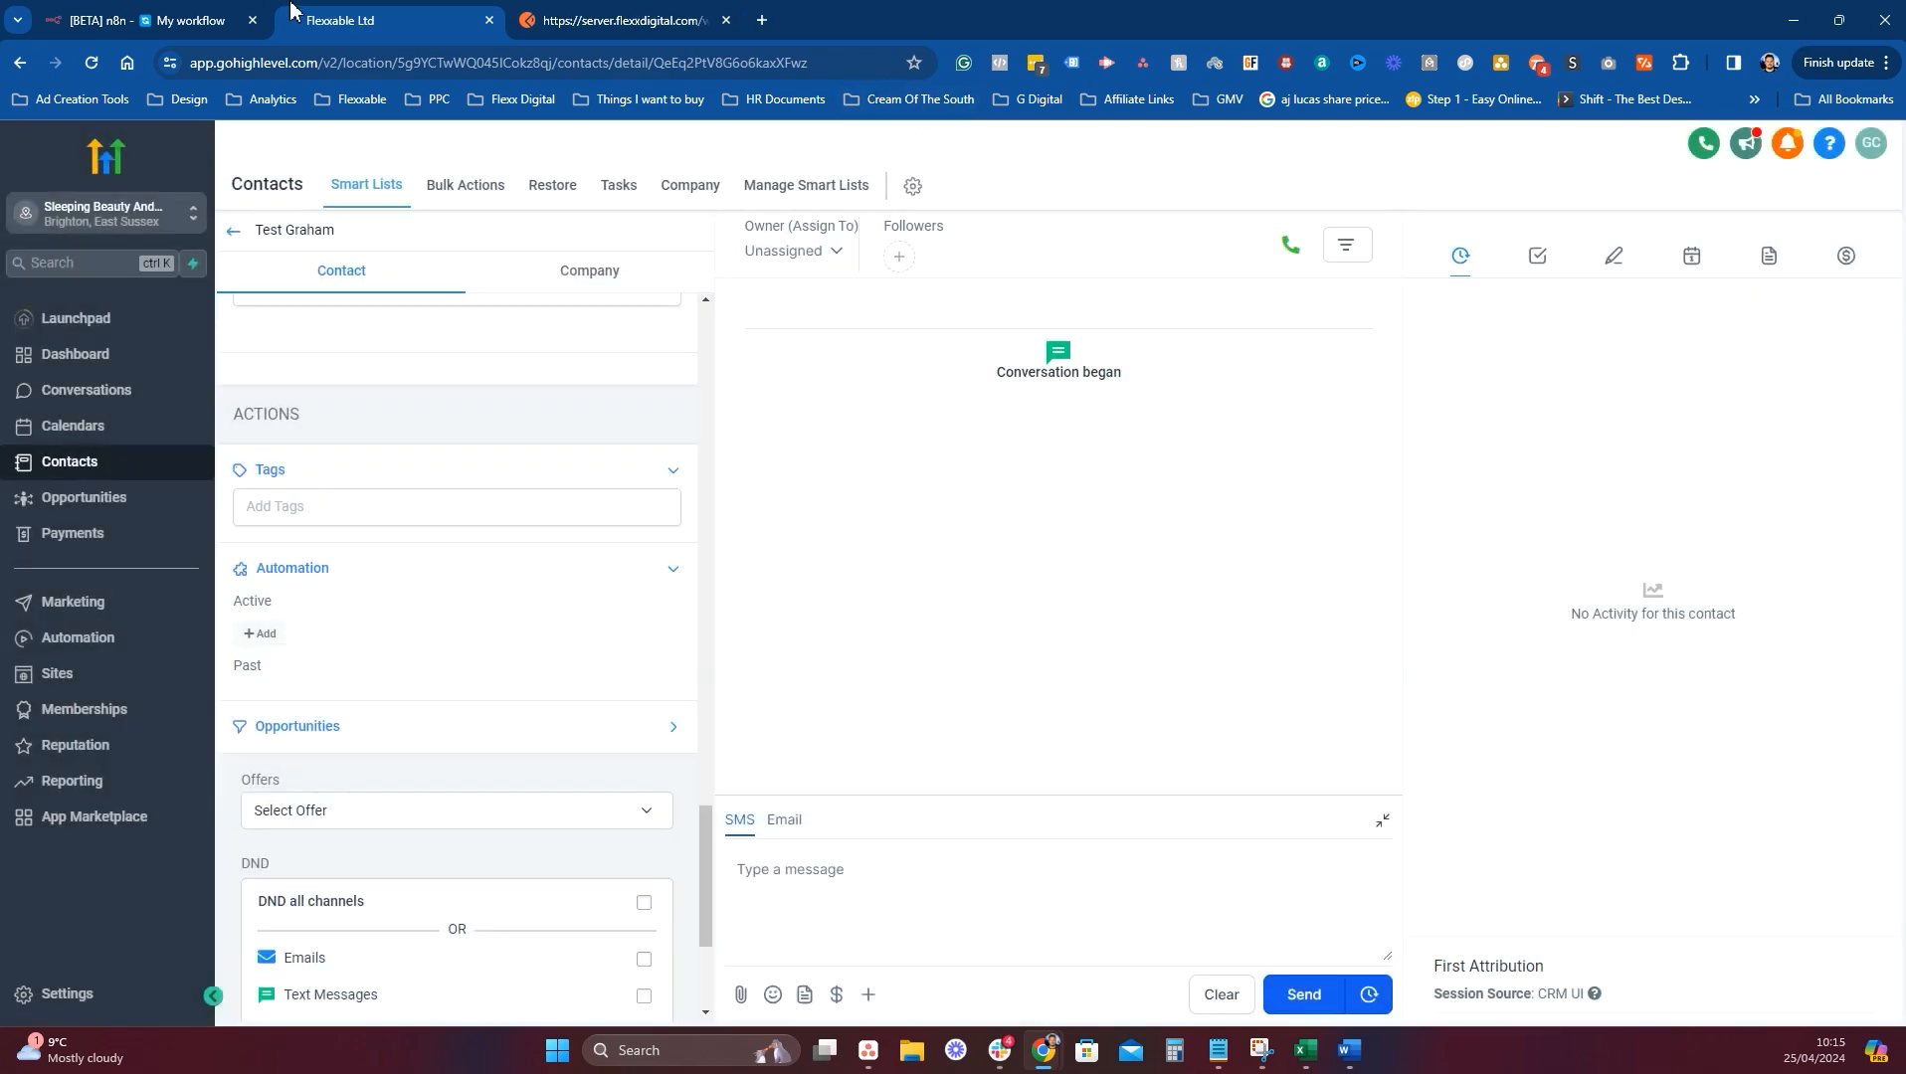
Re-enrol the contact in Test N8N from its contact page, then return to n8n.
left_click(168, 15)
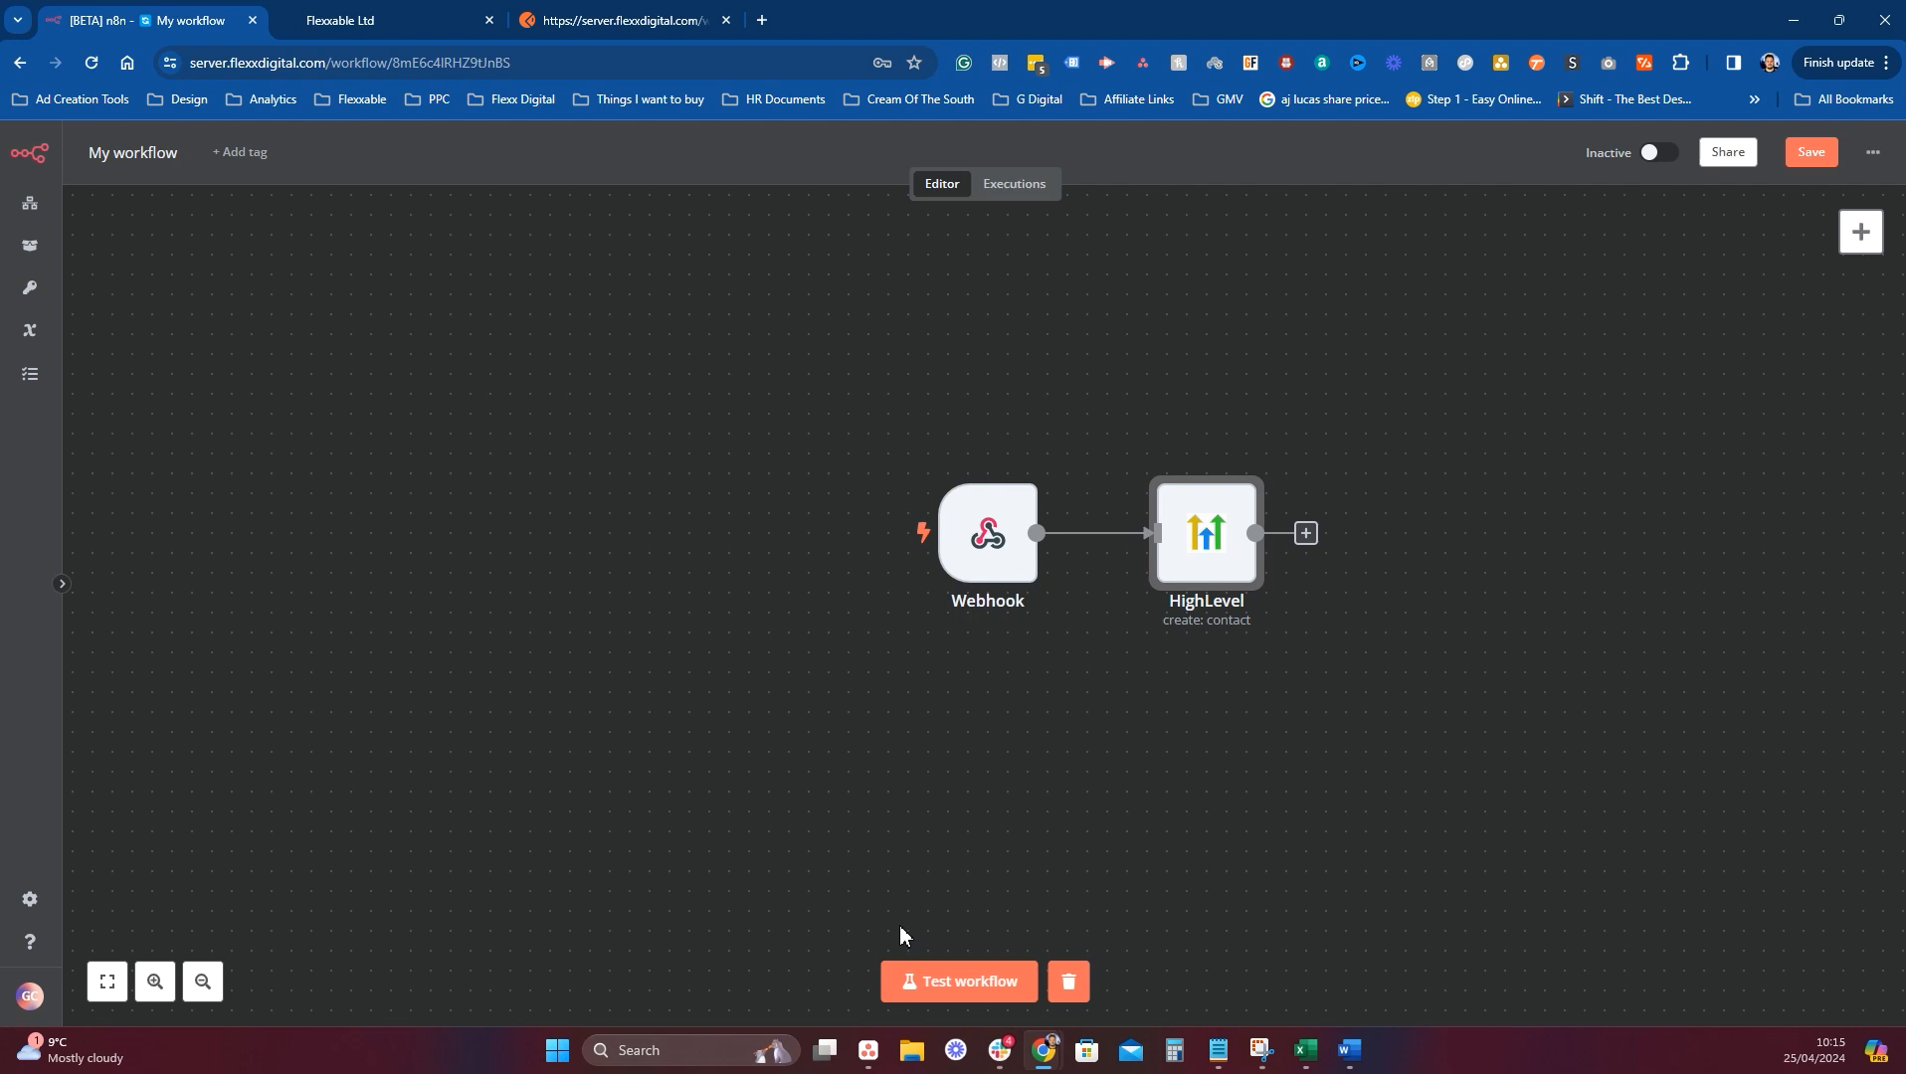
left_click(360, 11)
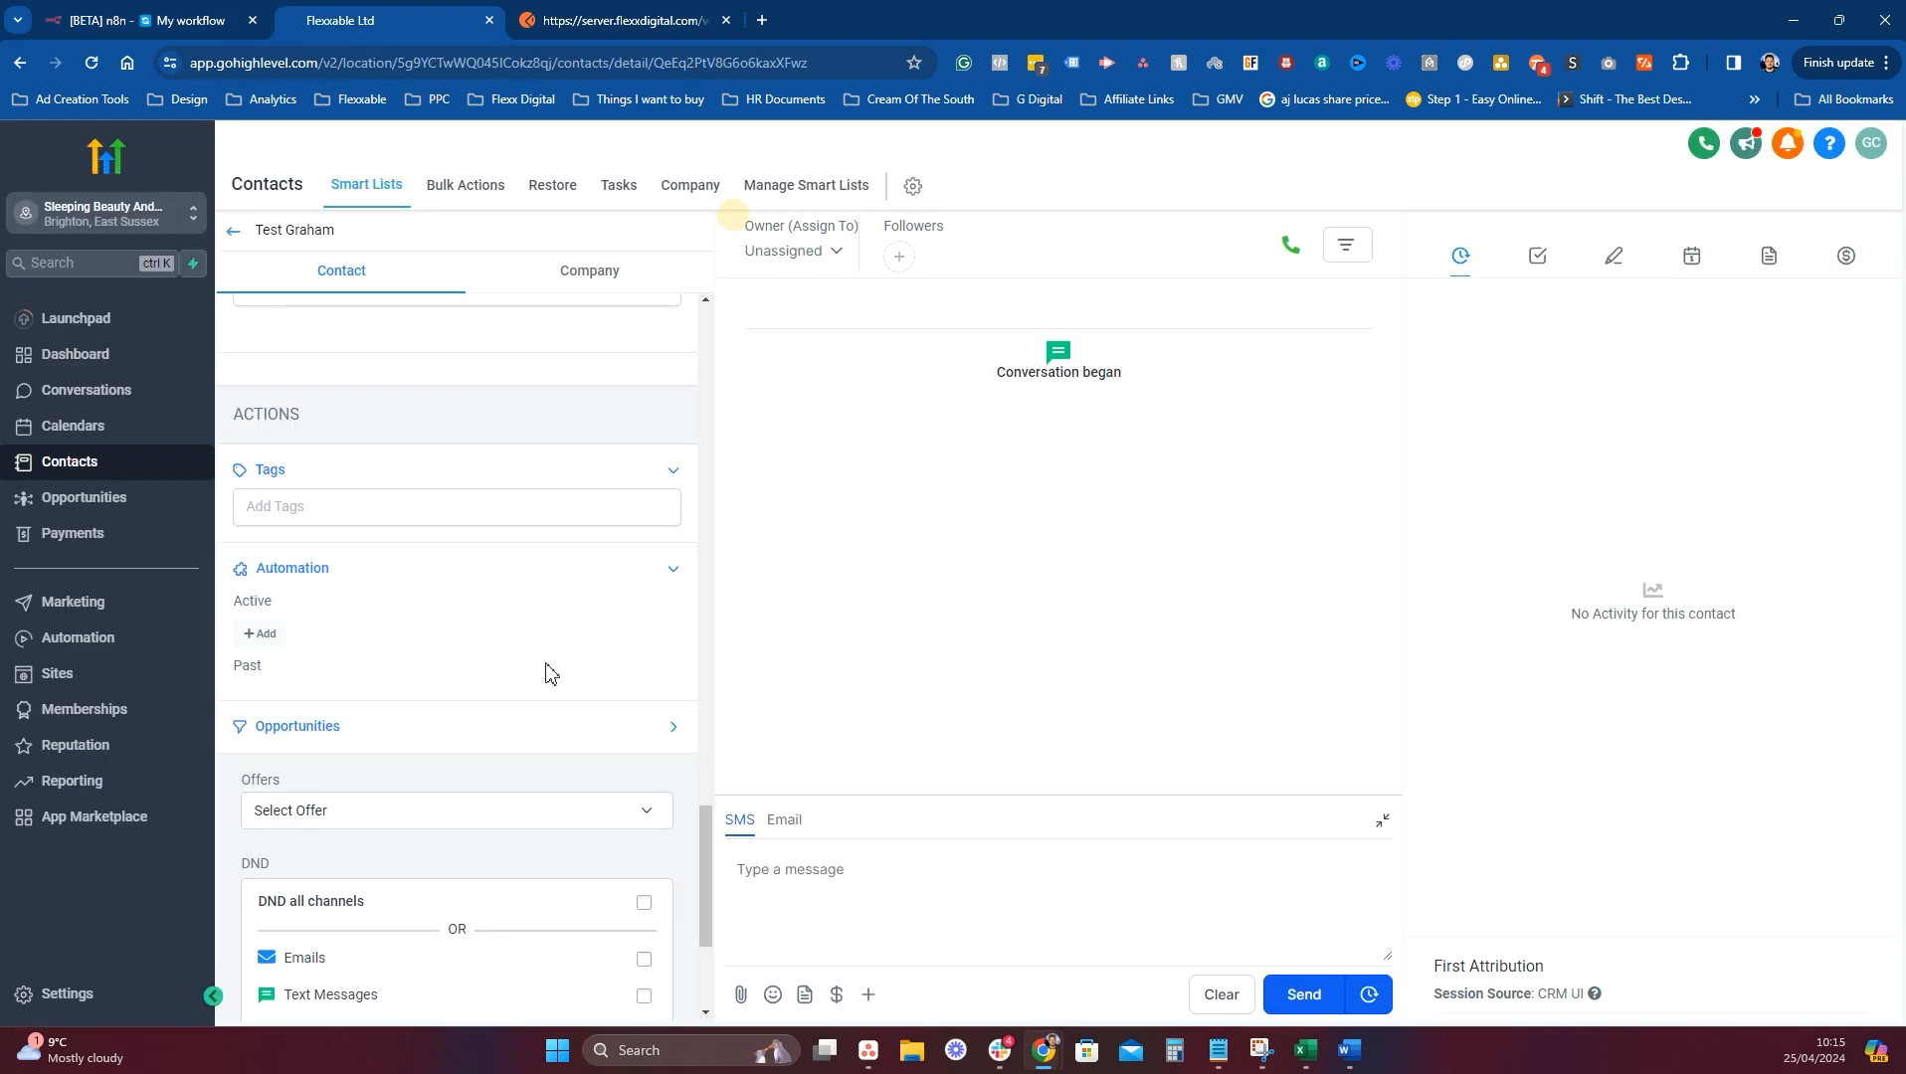
scroll(409, 732, "down", 2)
scroll(350, 657, "up", 2)
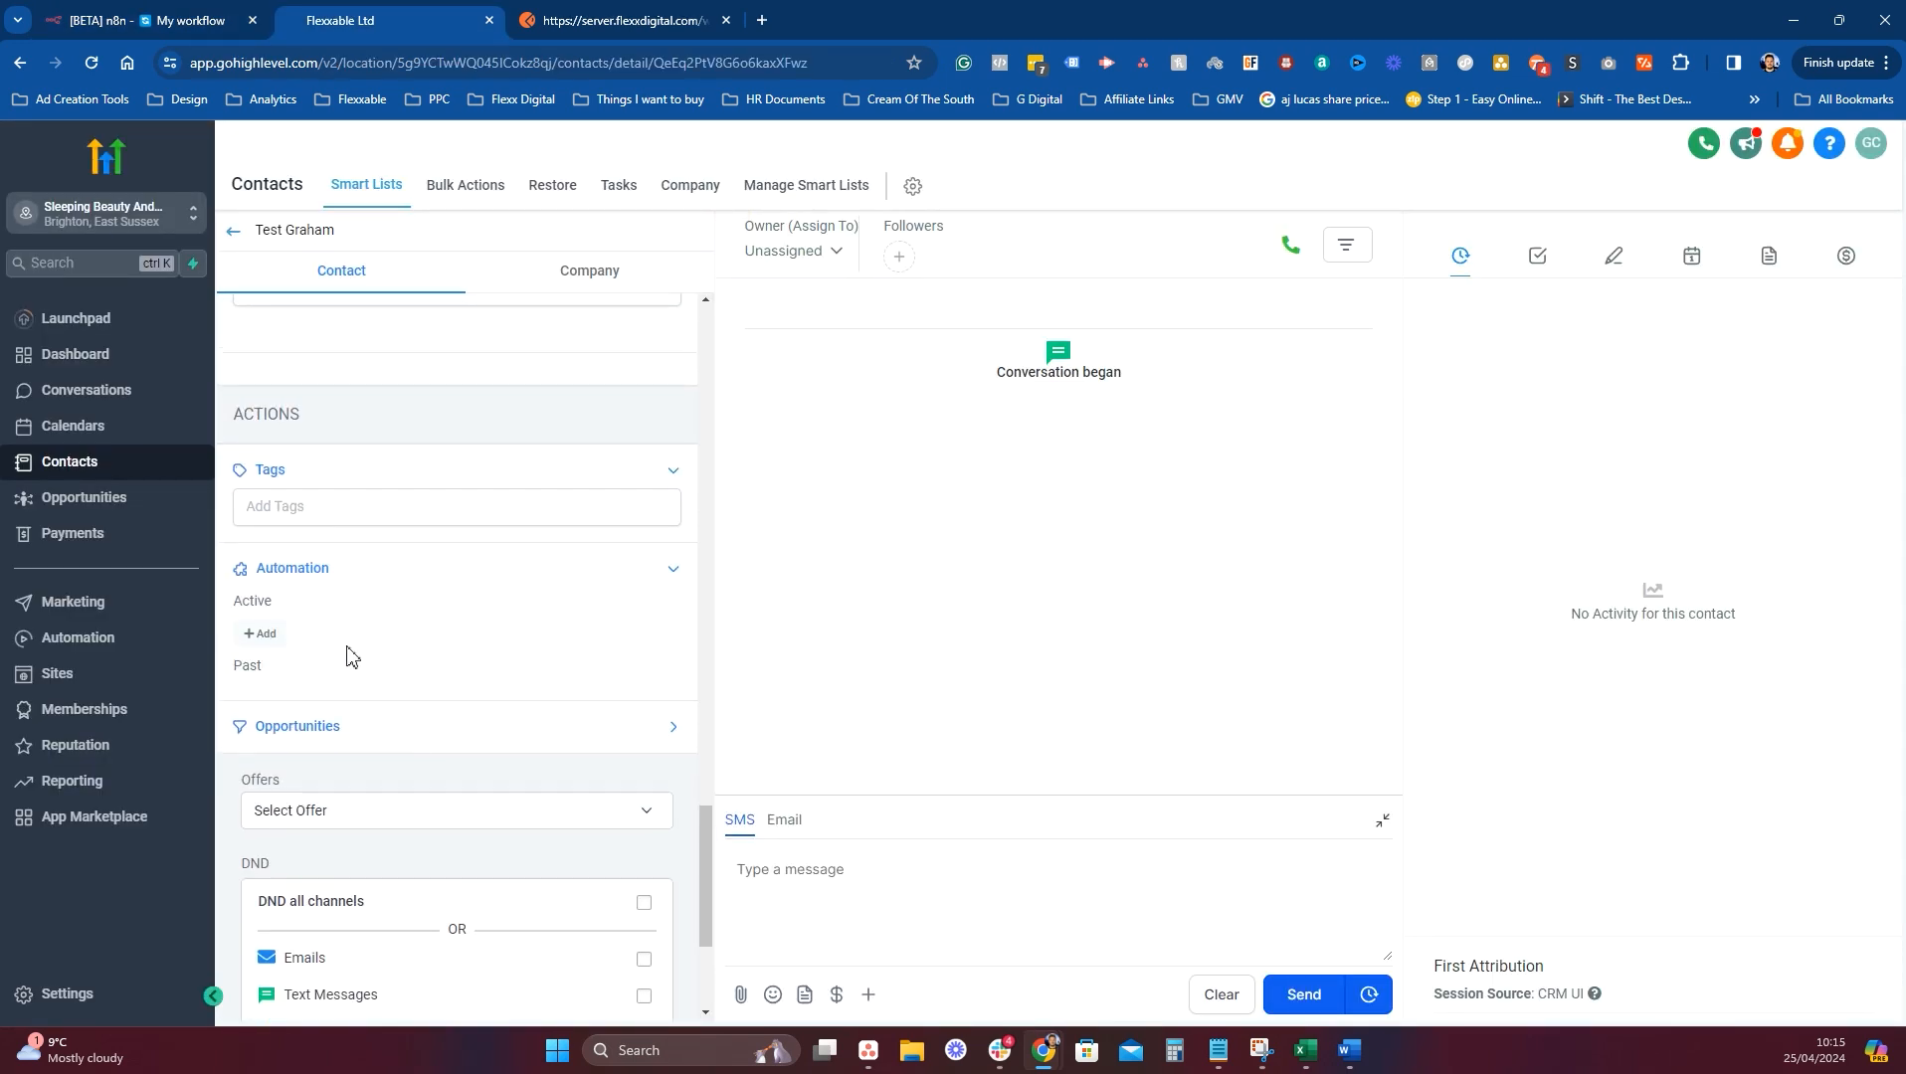
left_click(261, 634)
left_click(873, 274)
type("n8n")
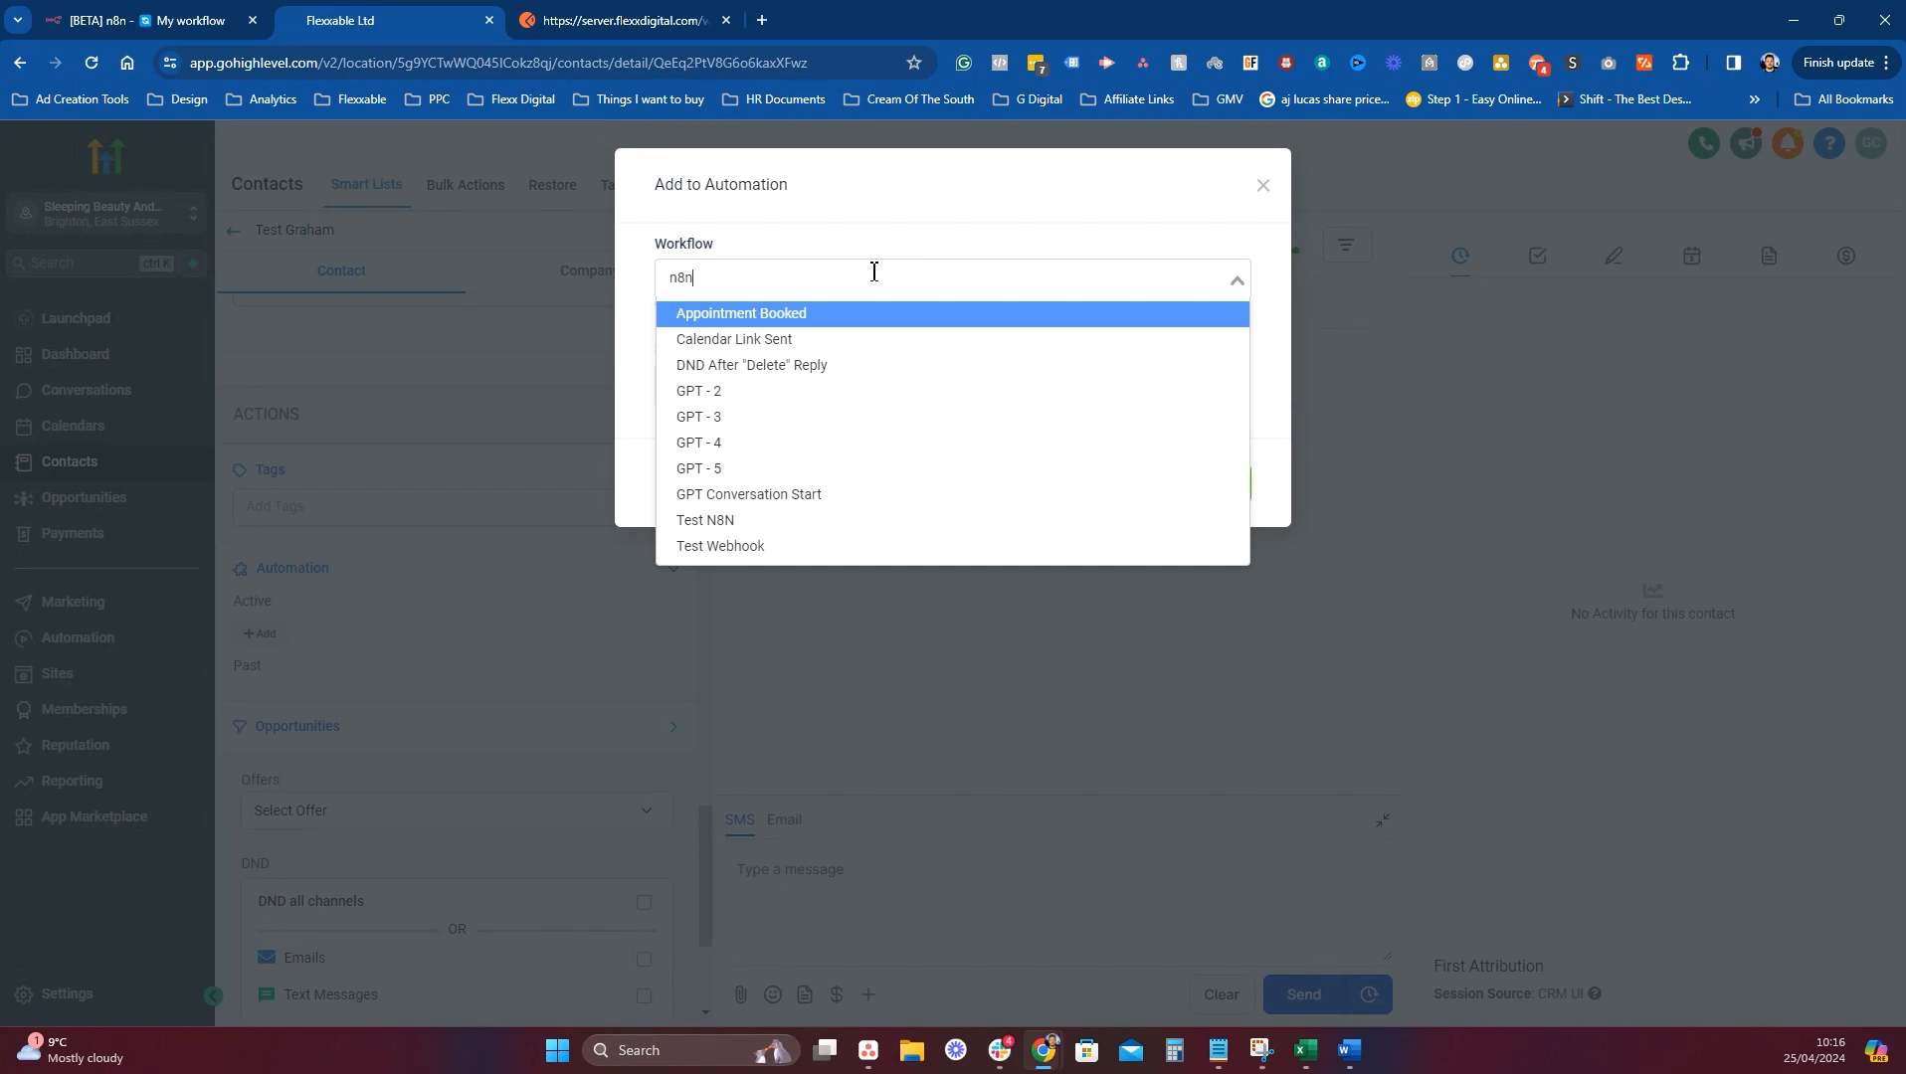
left_click(753, 321)
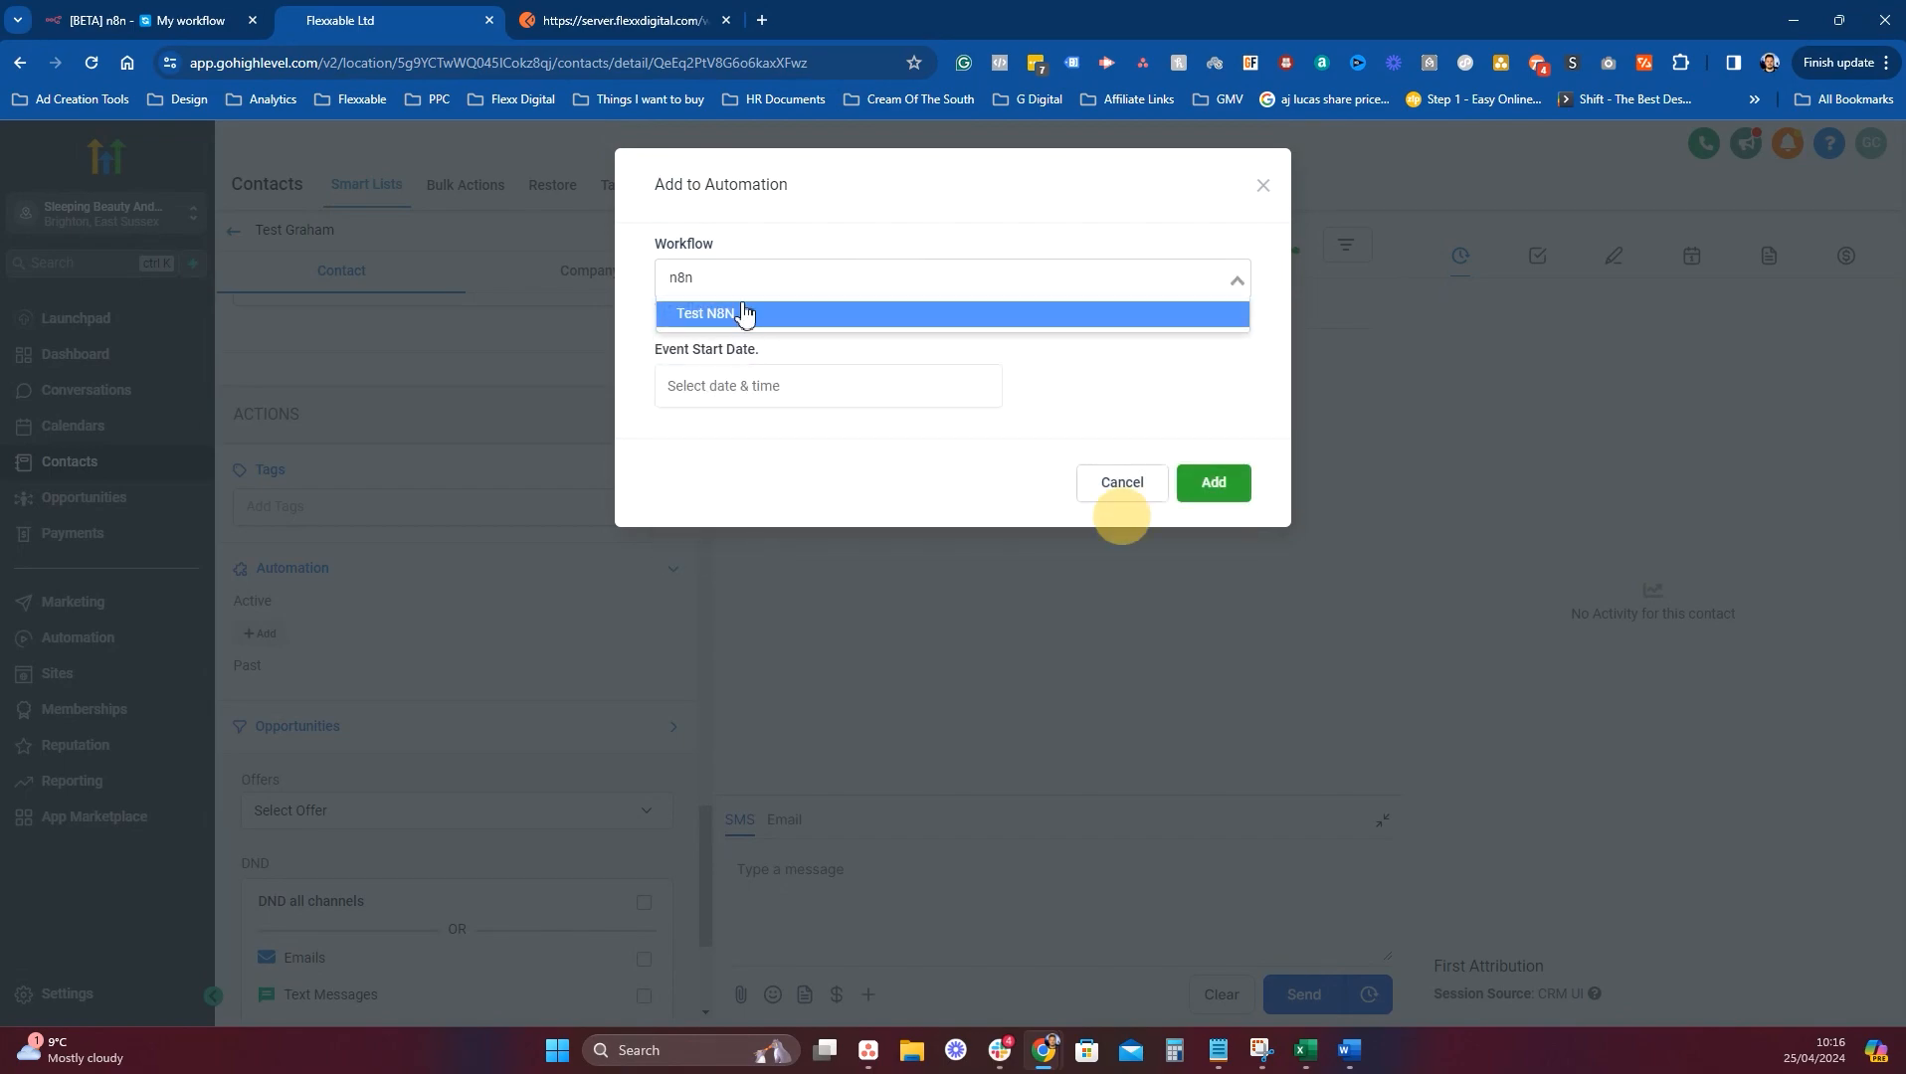
left_click(1197, 465)
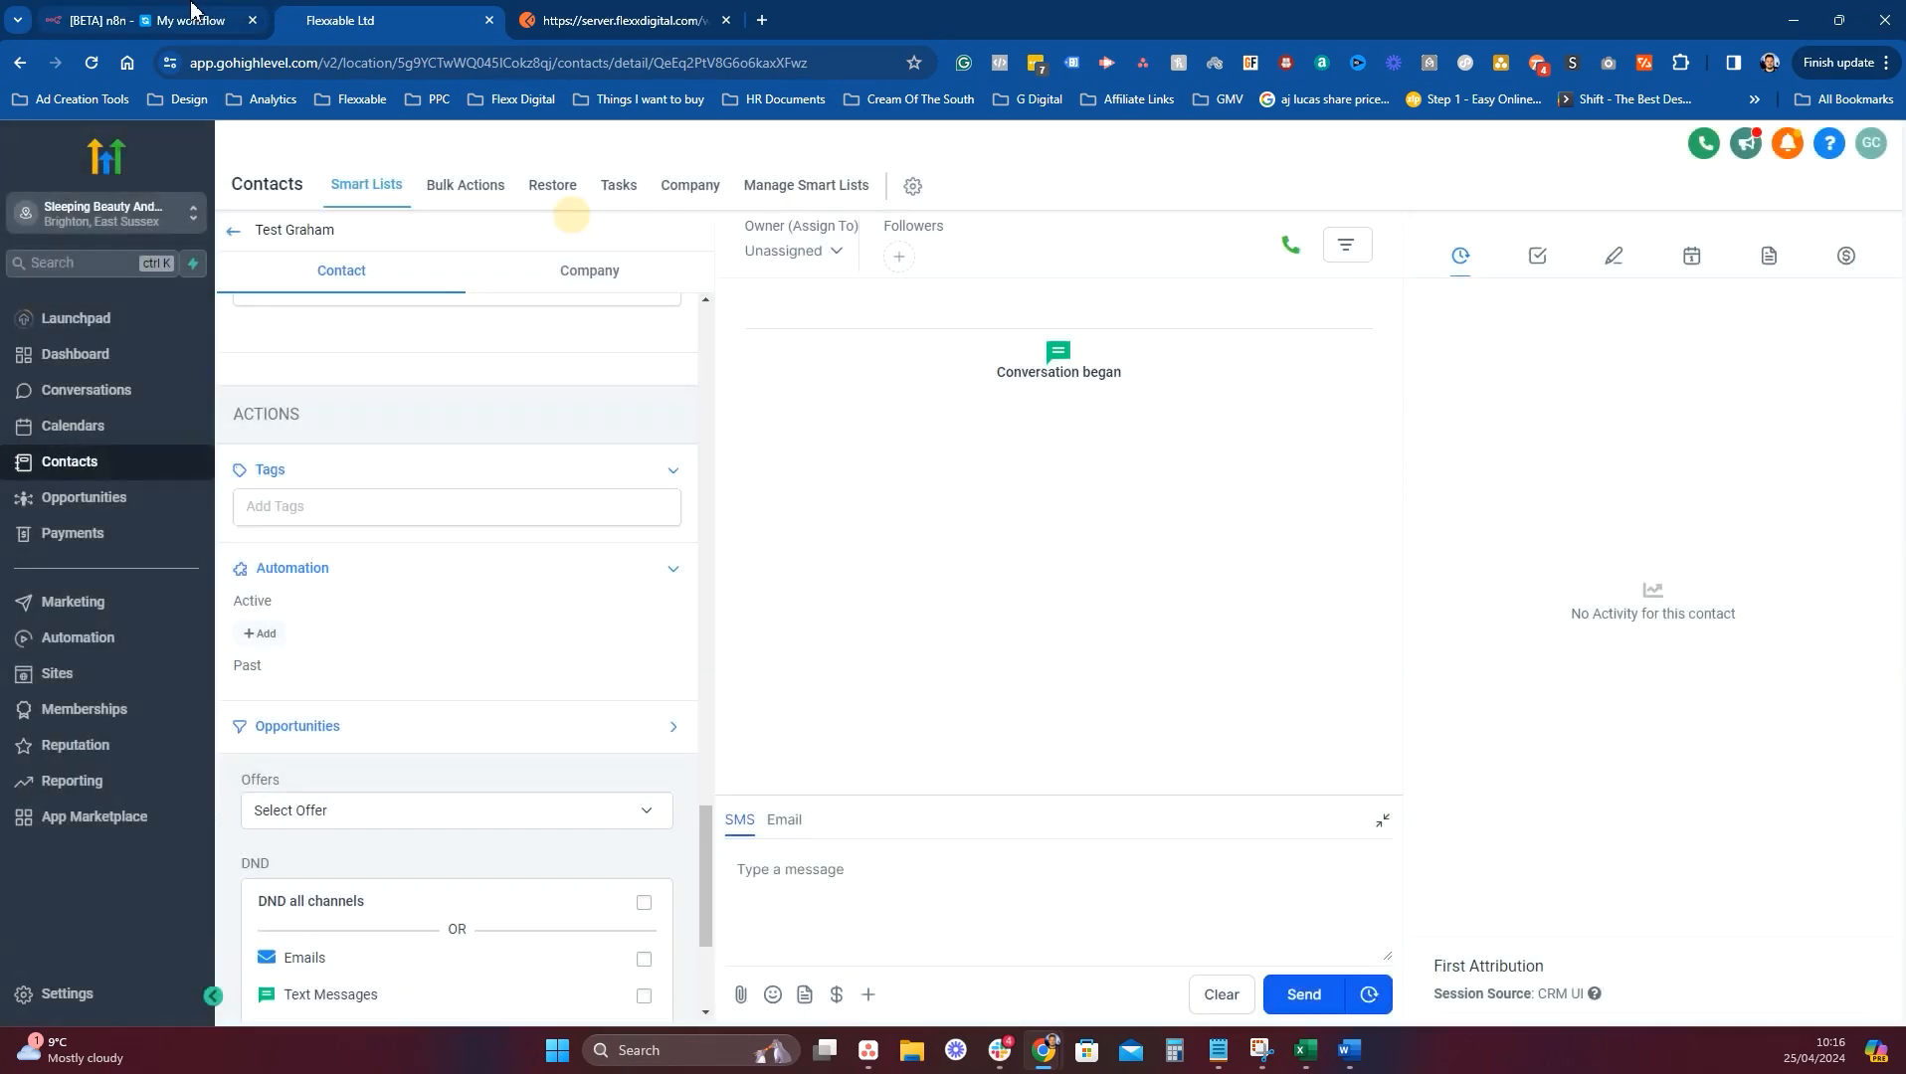
key("ctrl+shift+Tab")
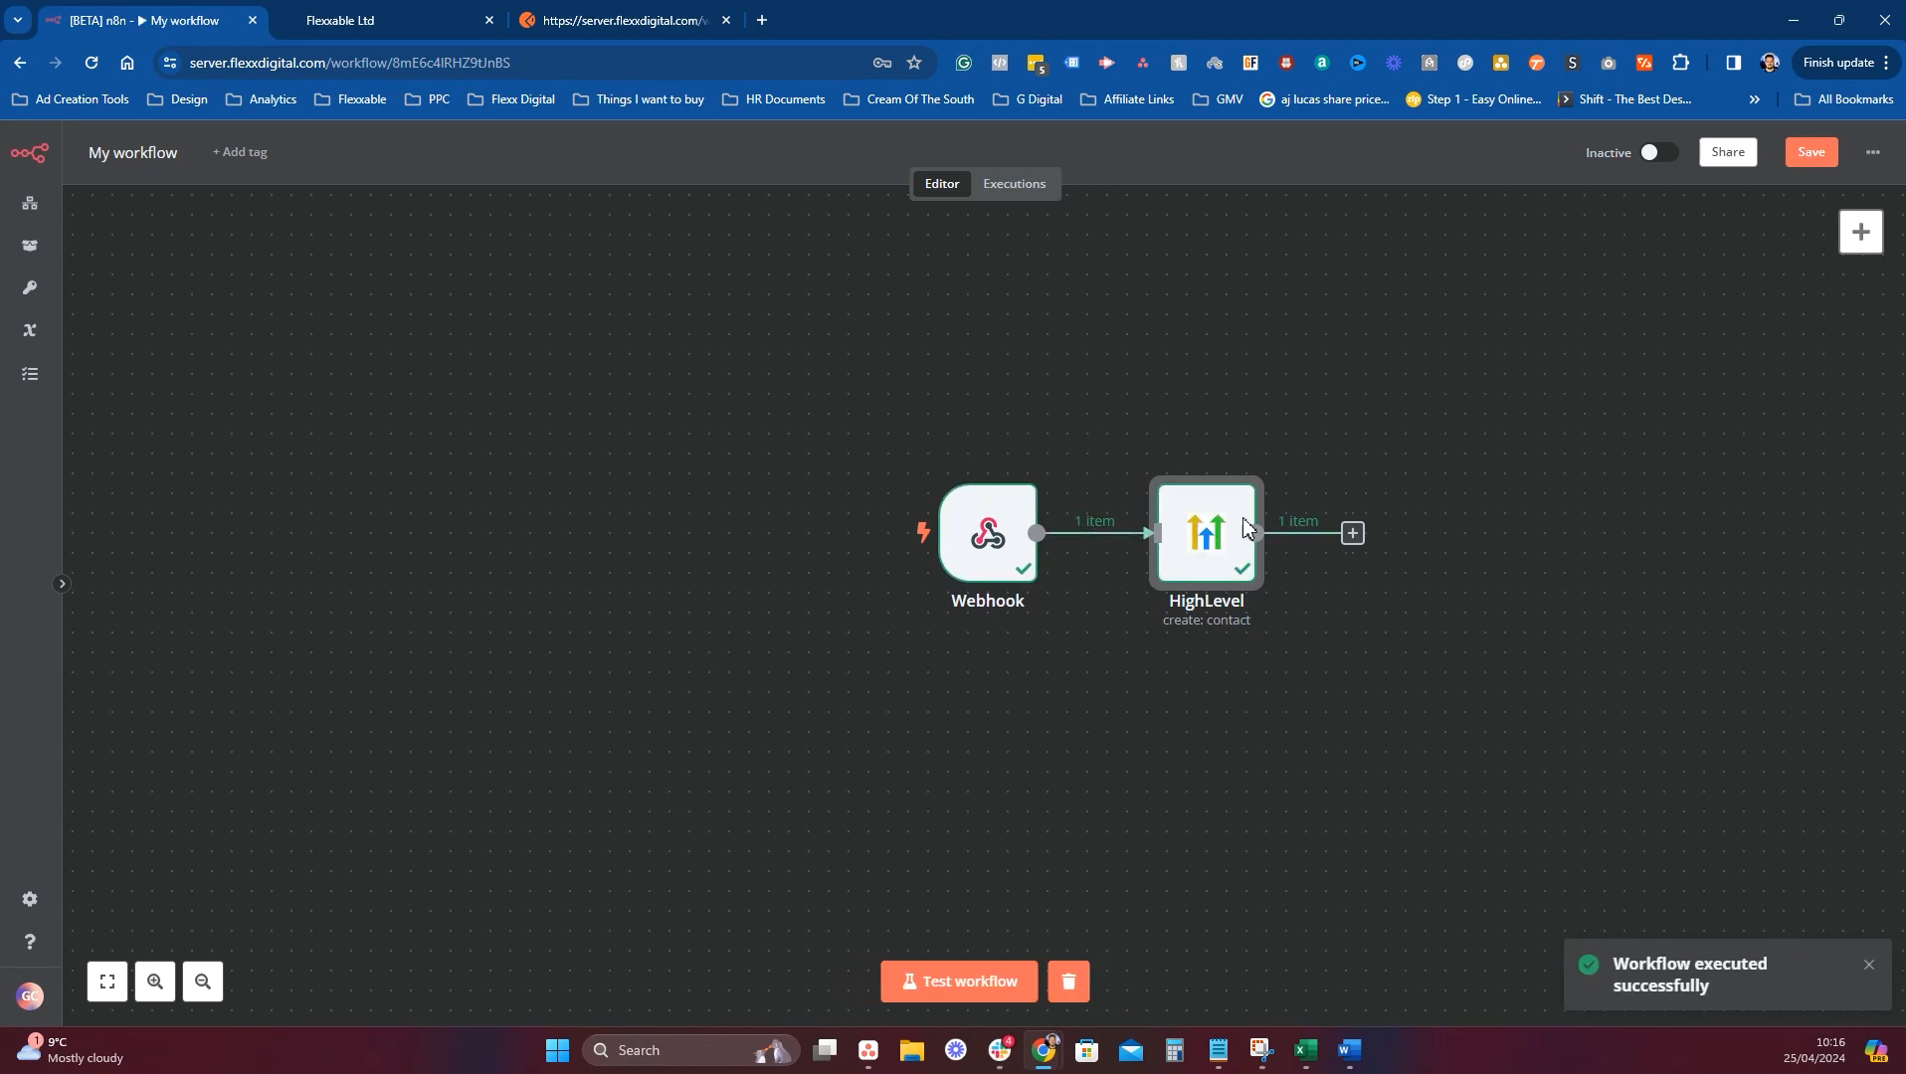
Go back to GoHighLevel's full Contacts list to find the newly created contact.
left_click(350, 20)
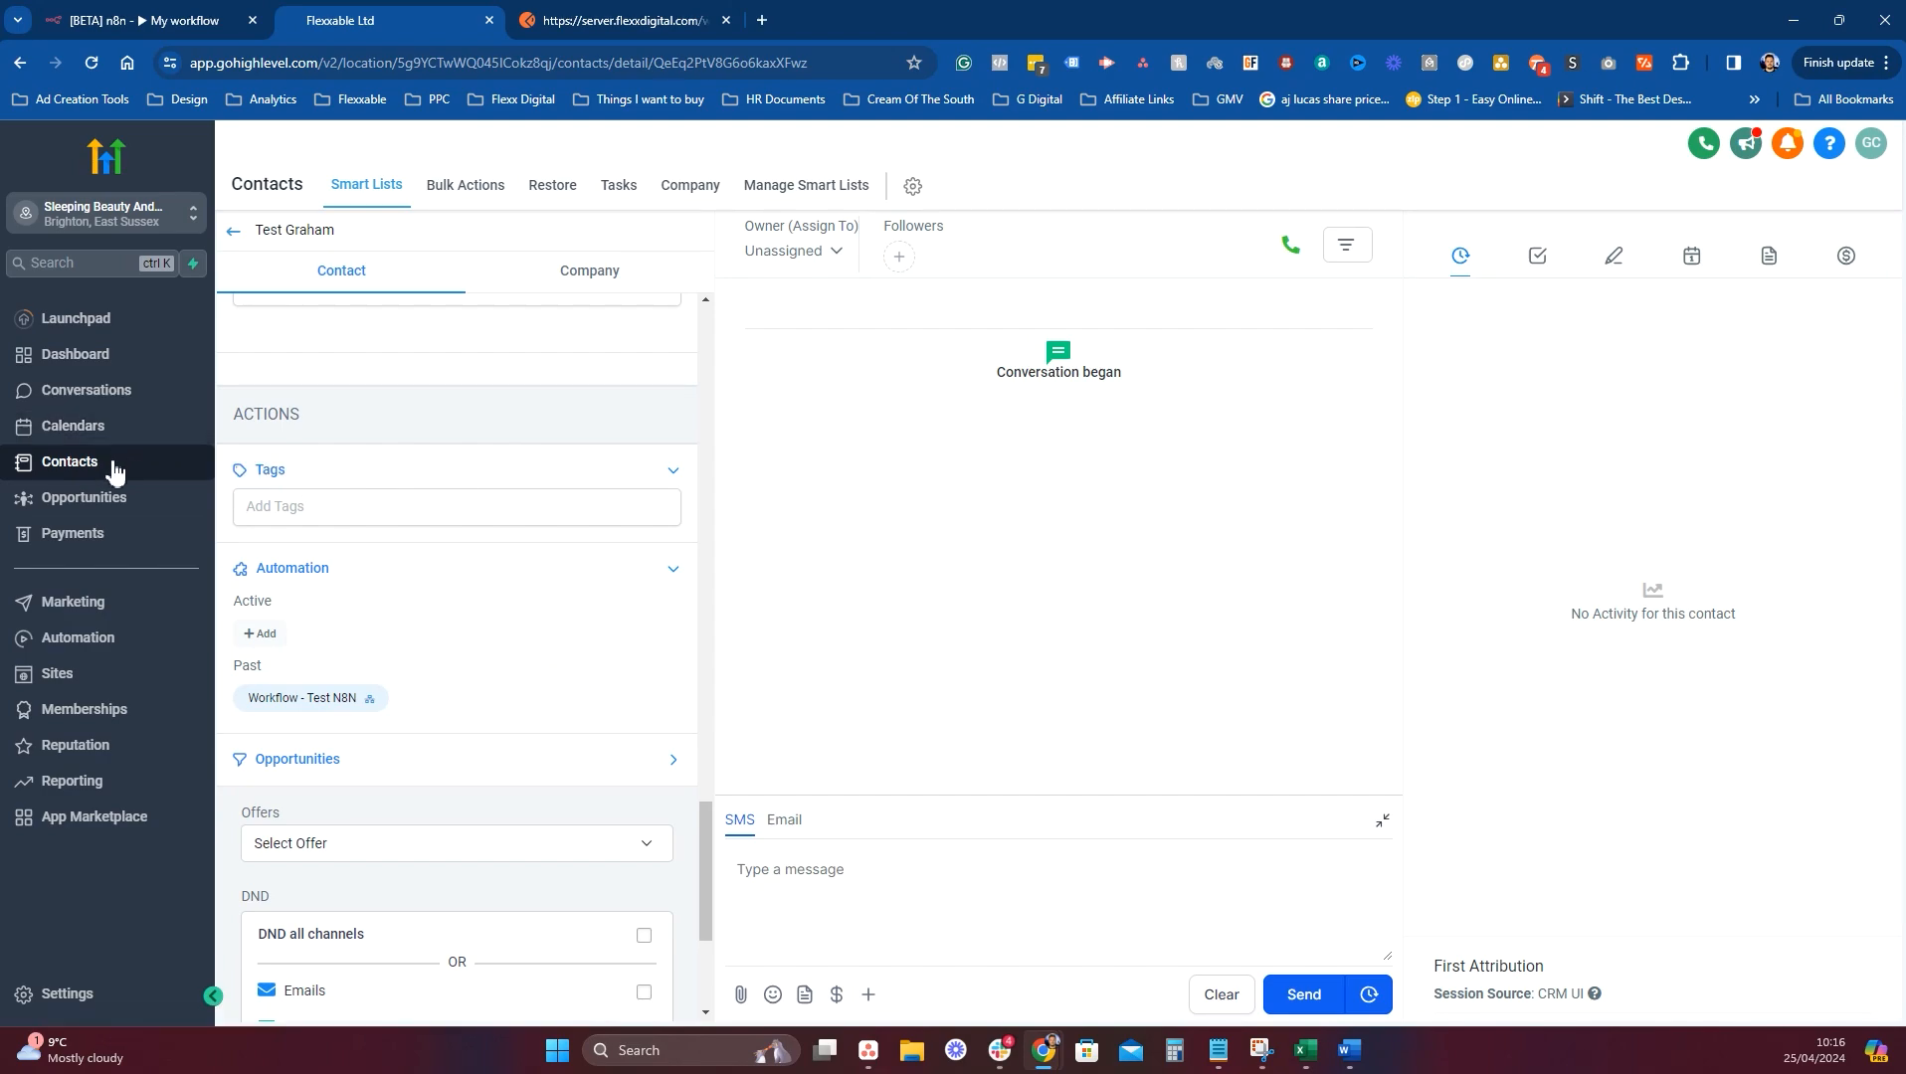
left_click(233, 230)
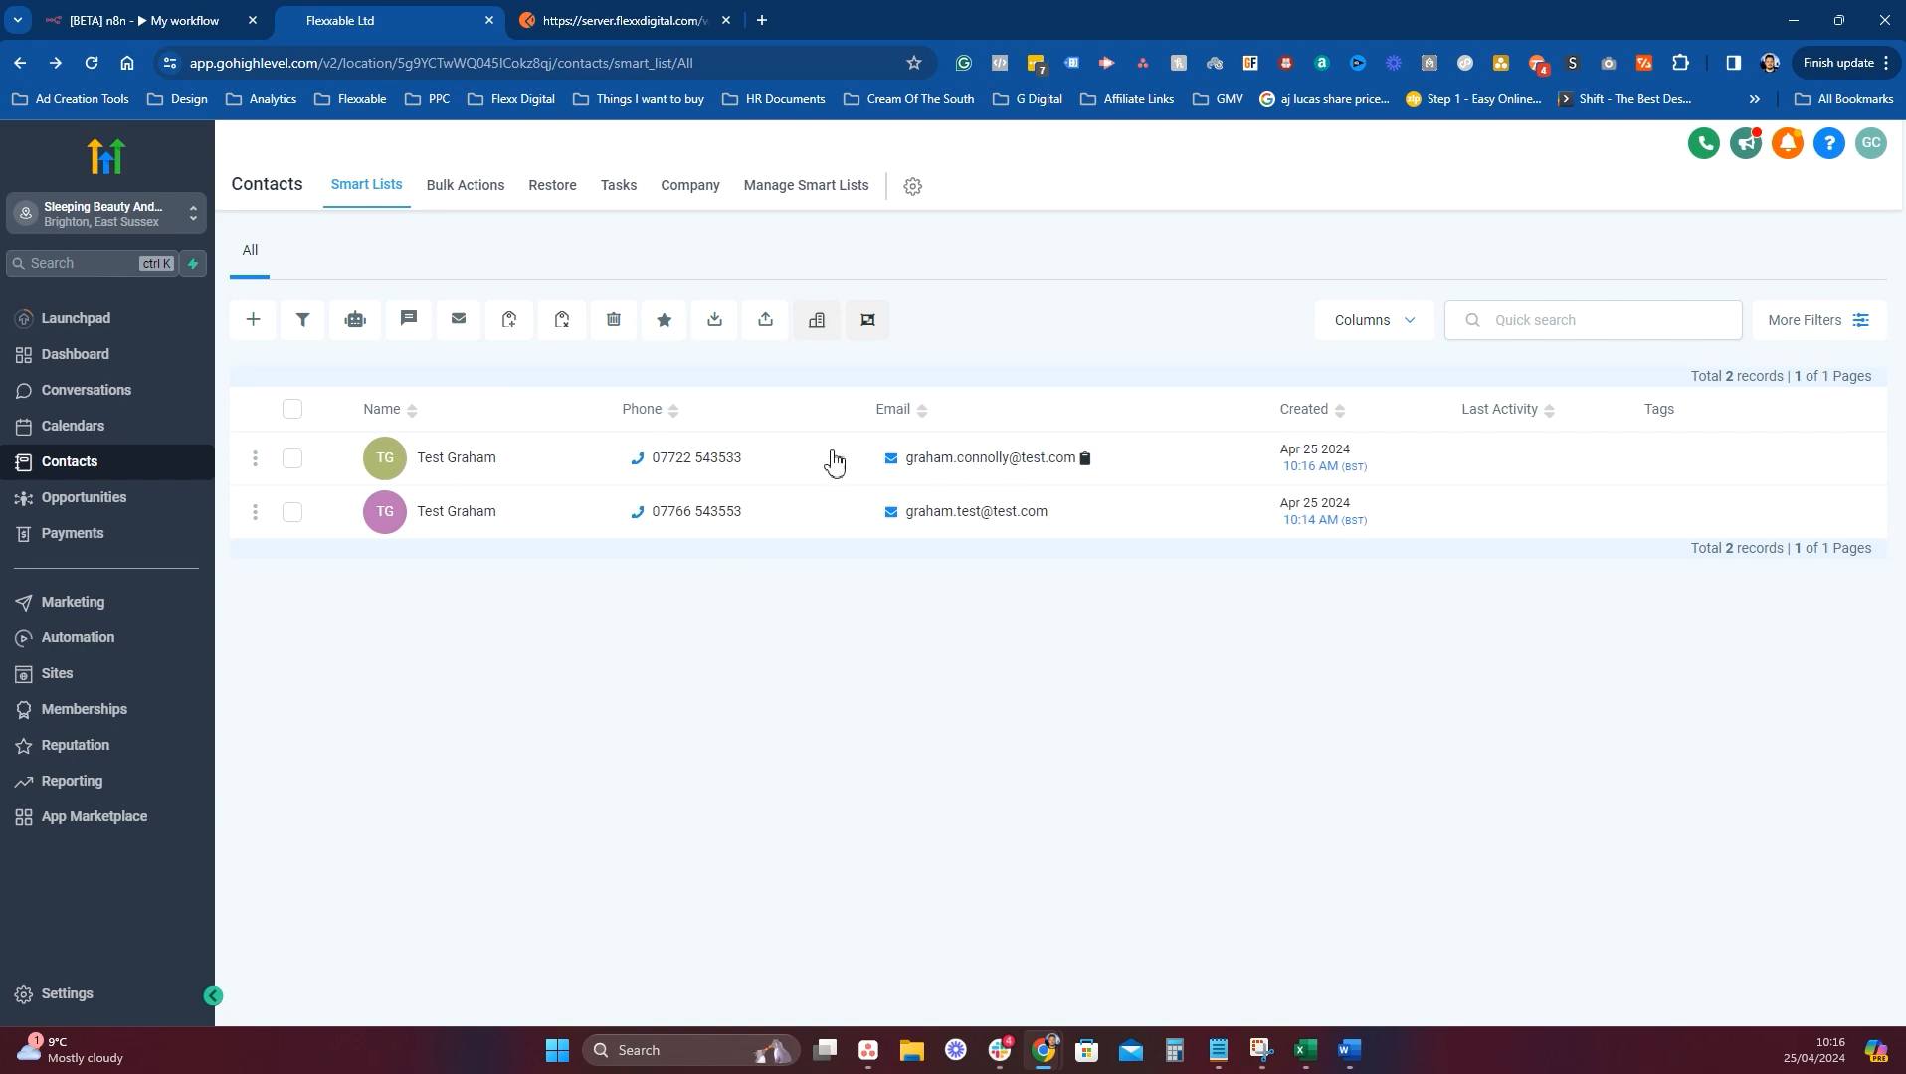
Open the newest test contact, scroll through its fields, then return to n8n.
left_click(498, 460)
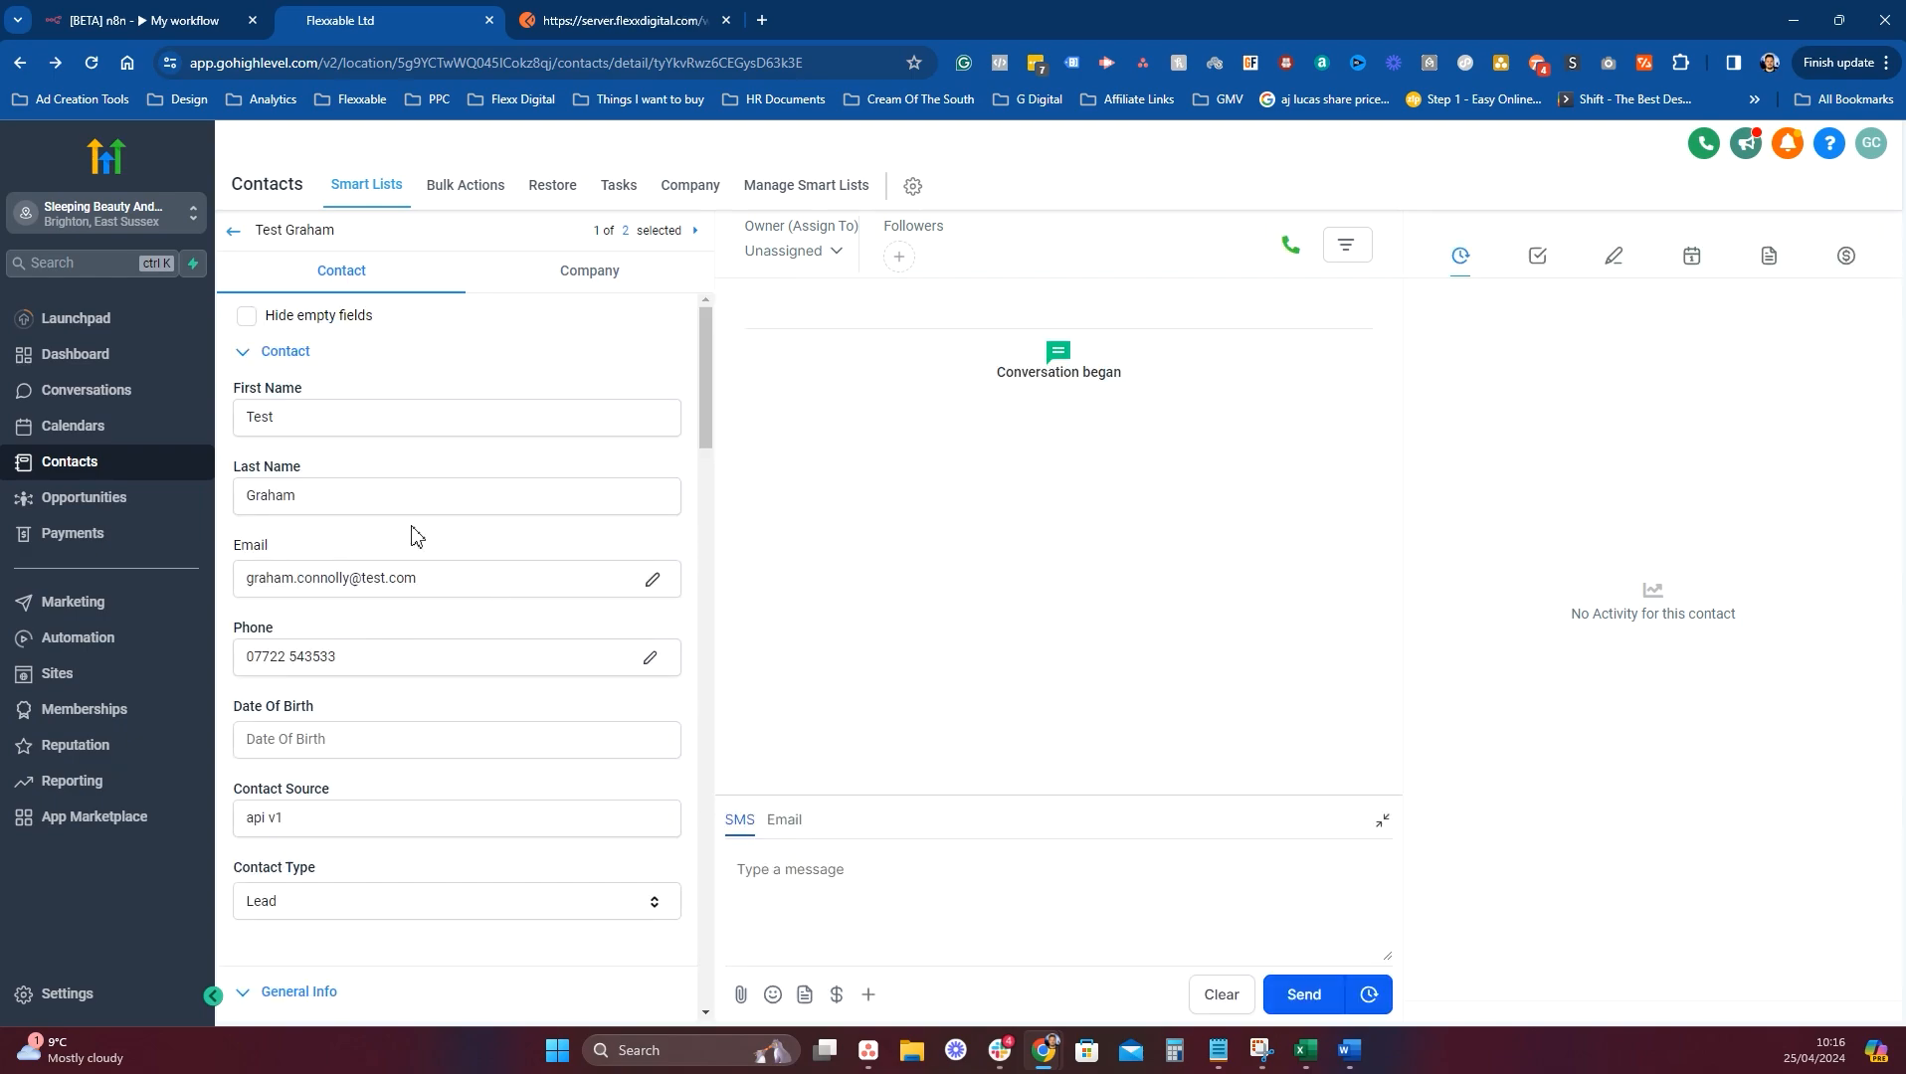
scroll(415, 535, "down", 1)
scroll(409, 517, "down", 4)
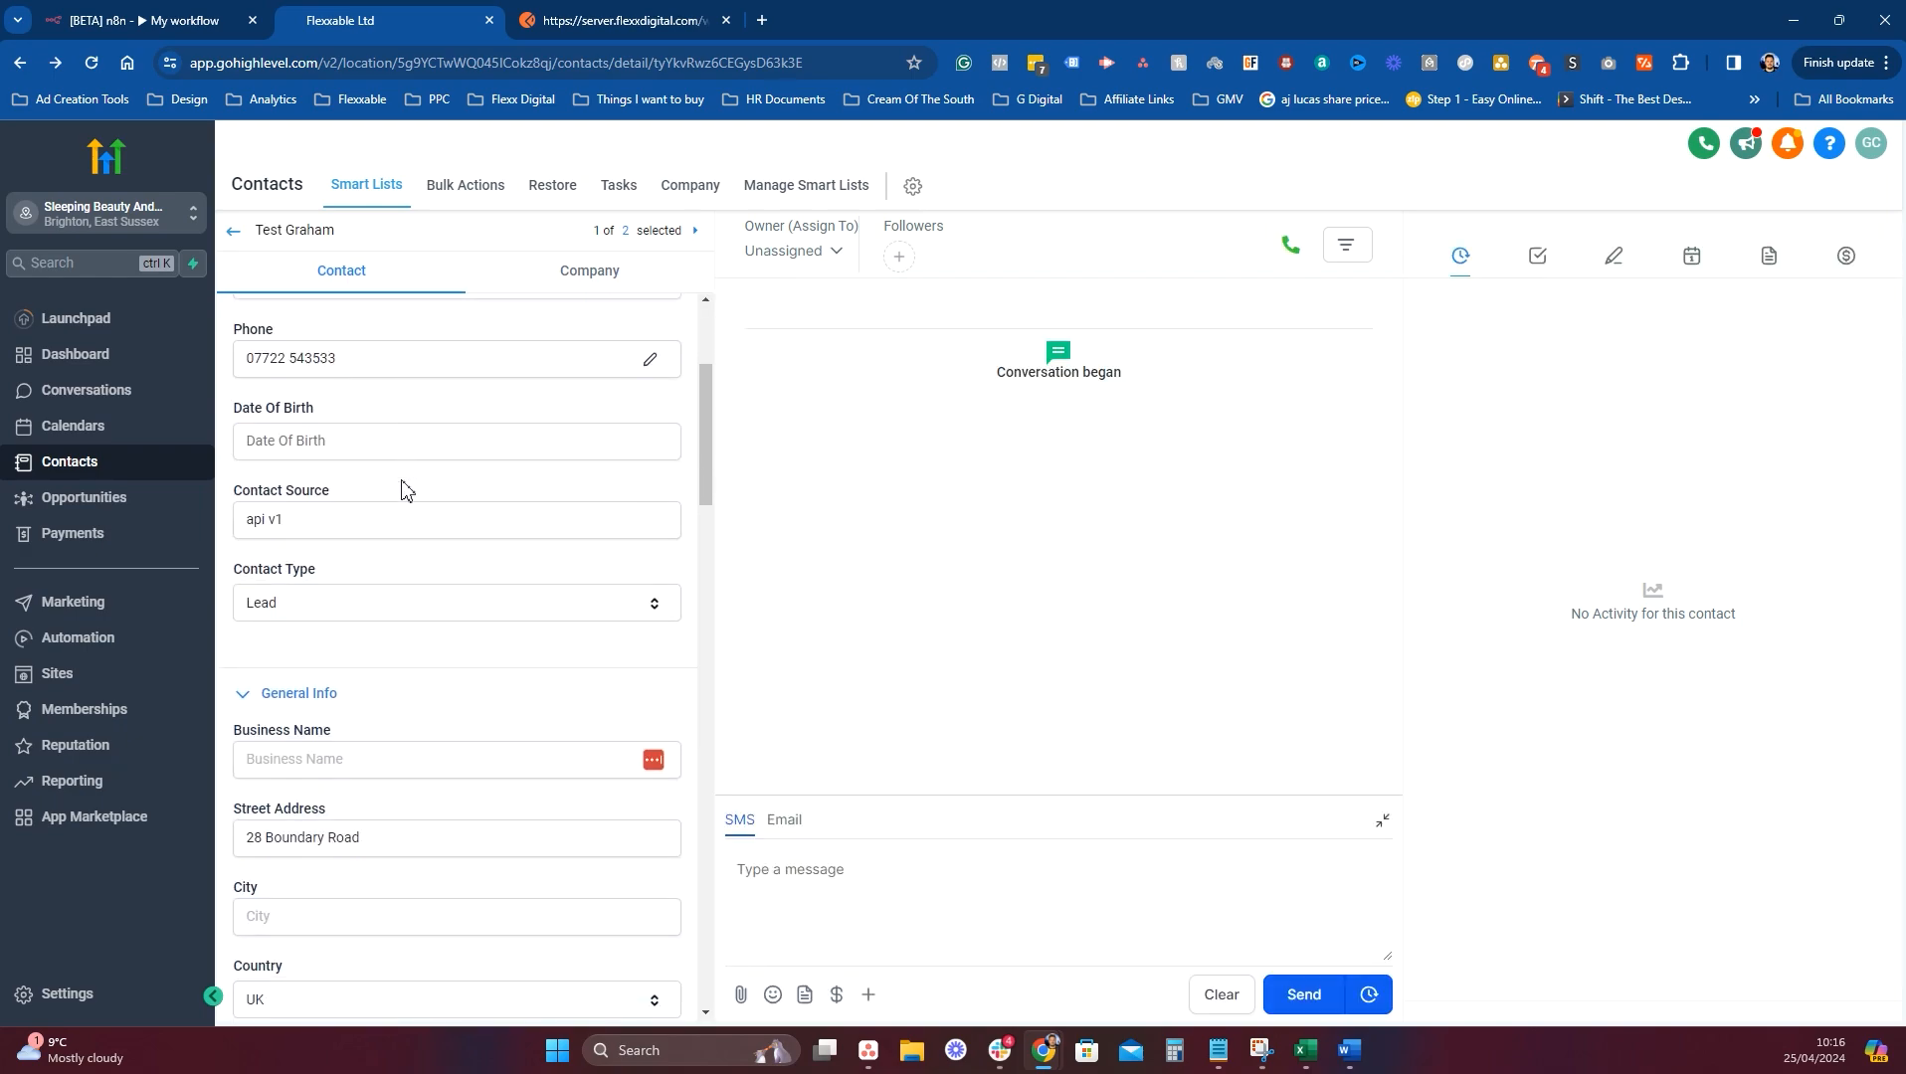
scroll(394, 643, "down", 3)
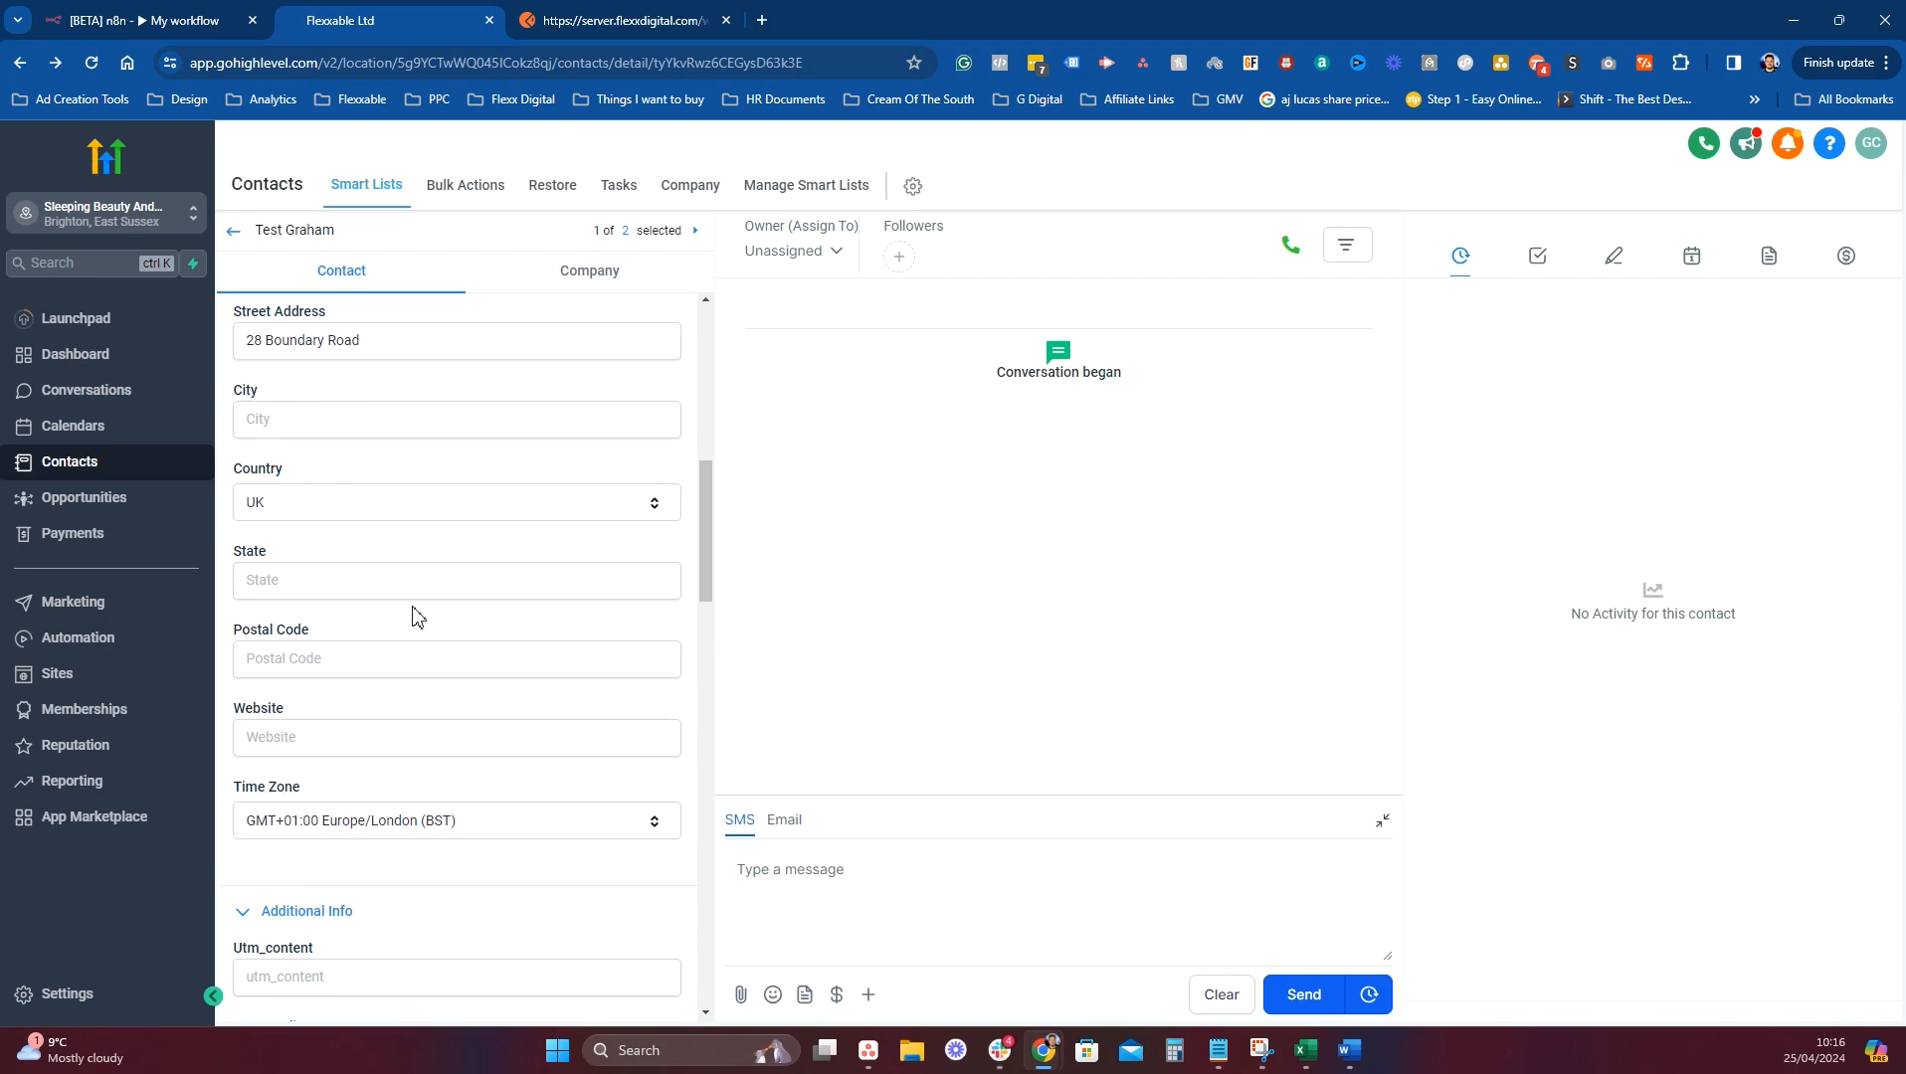
scroll(412, 615, "down", 9)
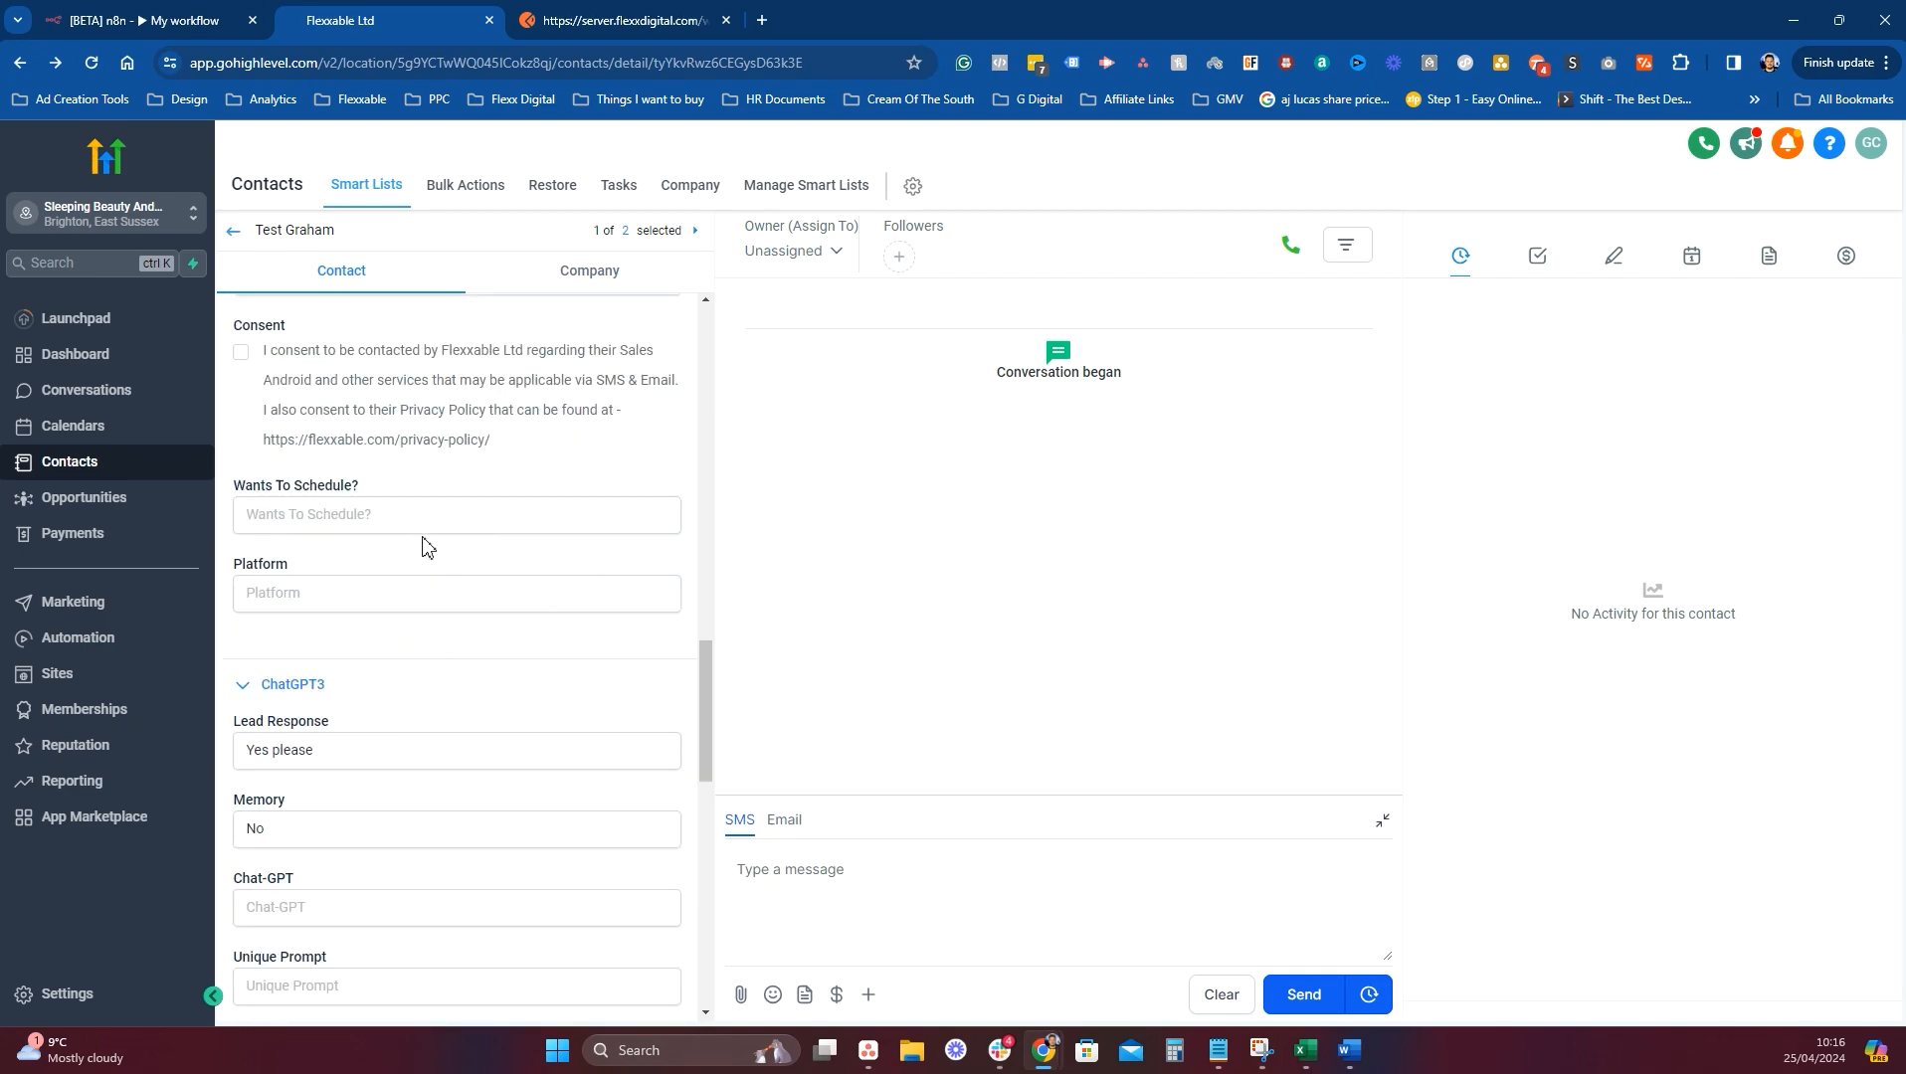
scroll(426, 548, "down", 4)
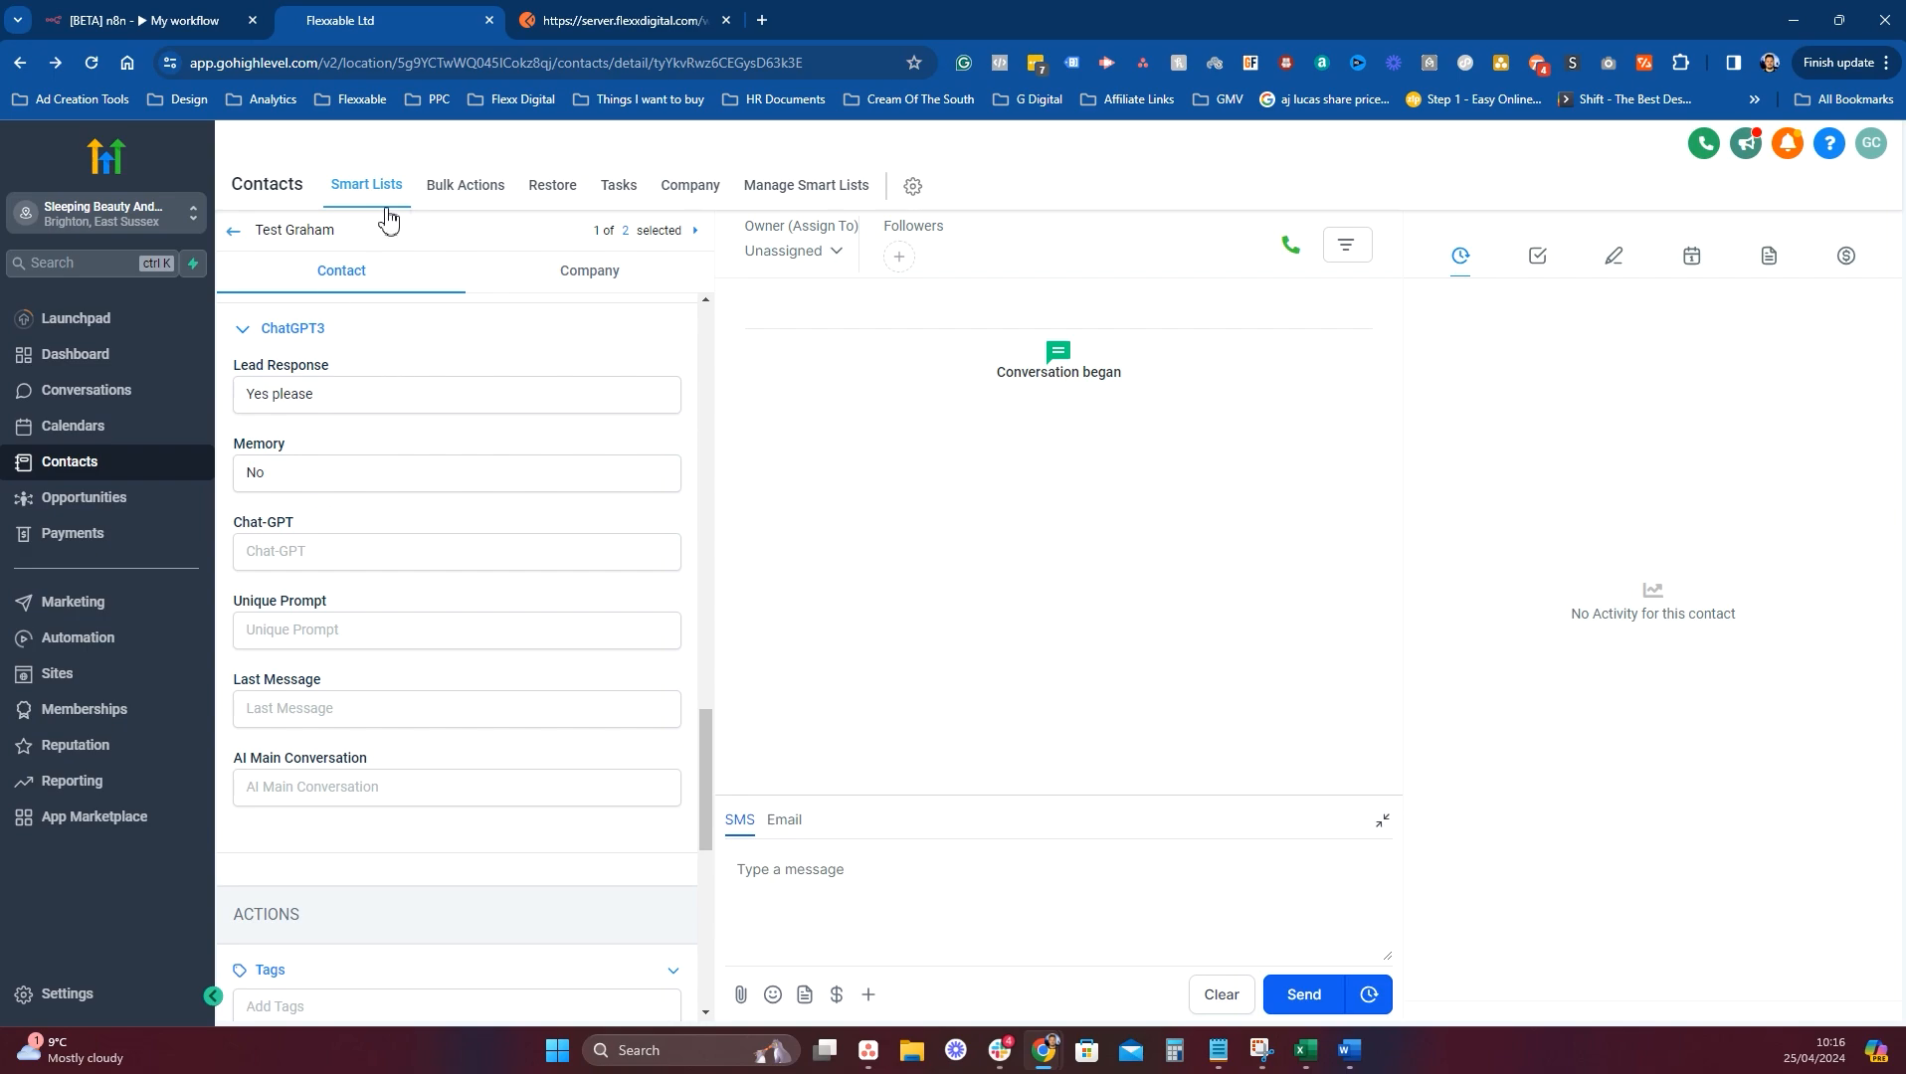
left_click(597, 23)
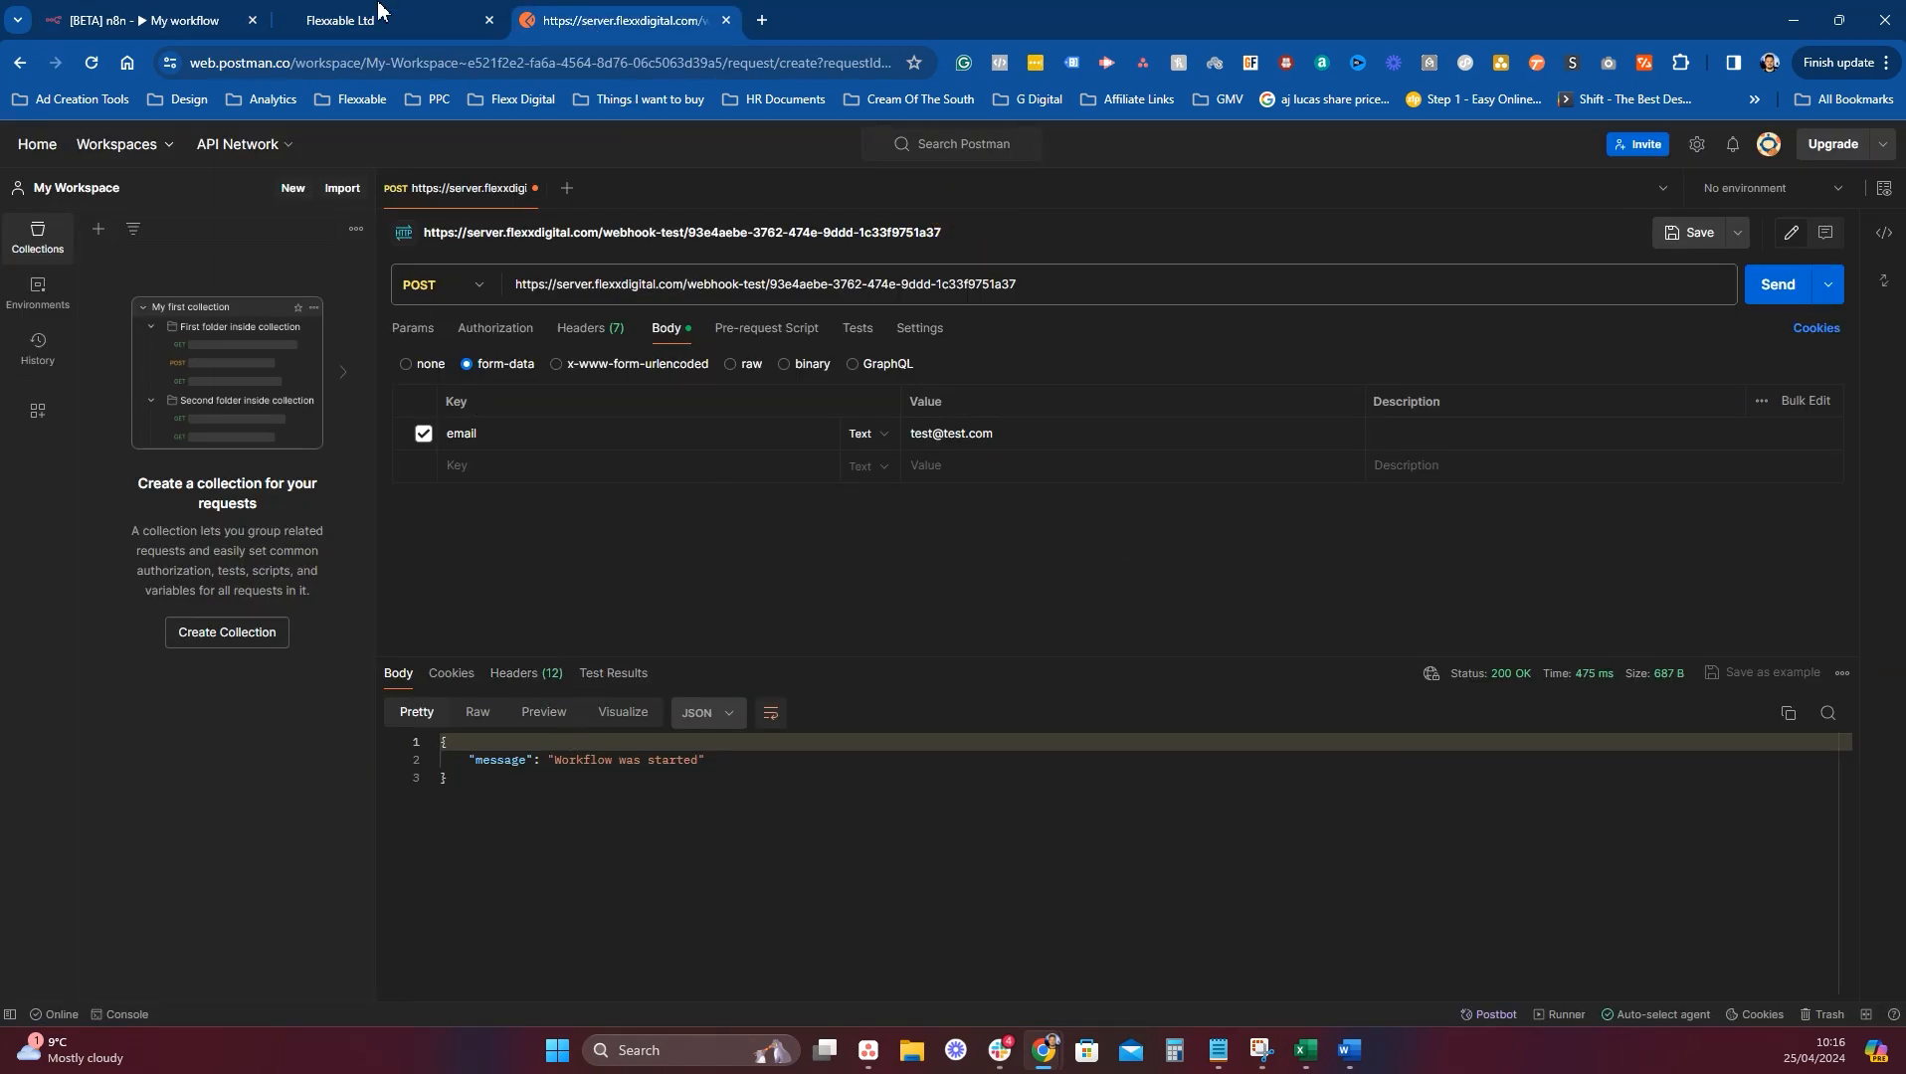
left_click(204, 14)
Add a Tags field with the value 'lead' to the HighLevel create-contact node.
left_click(1240, 466)
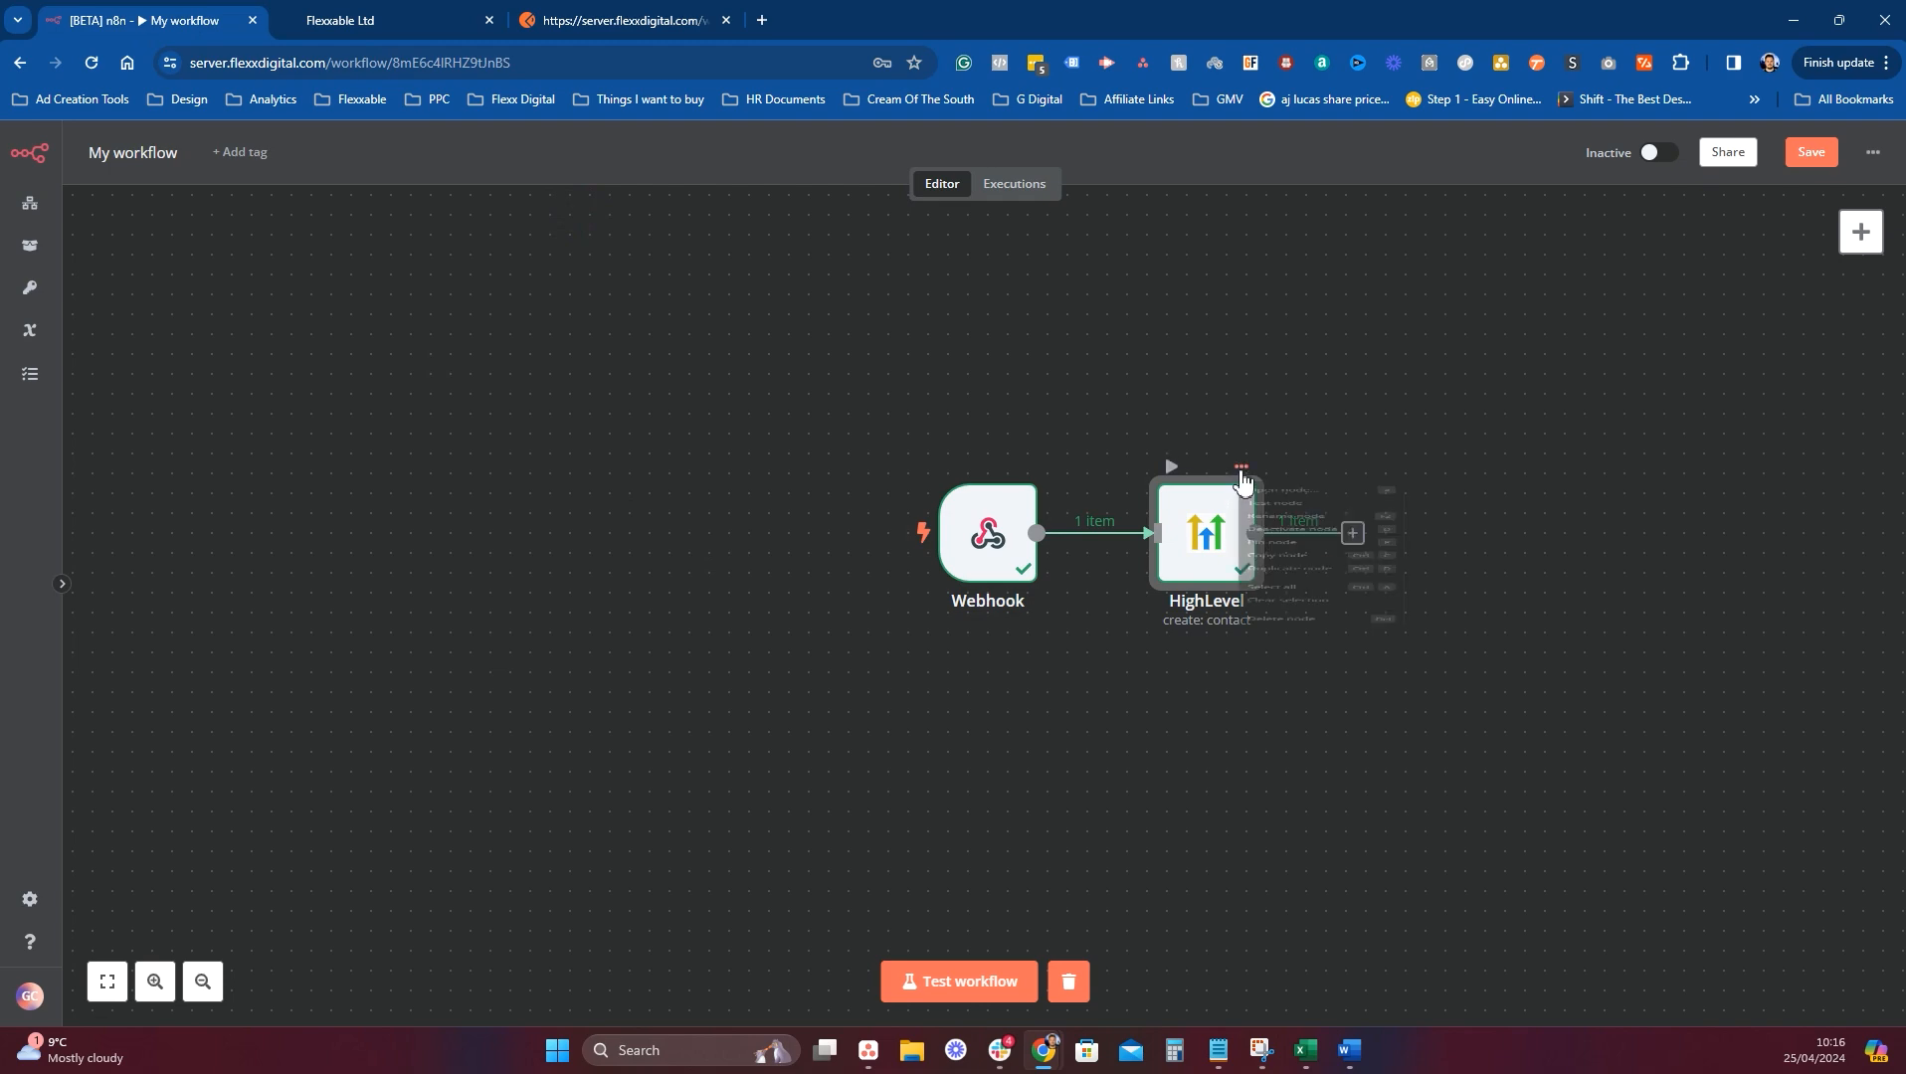
key("Return")
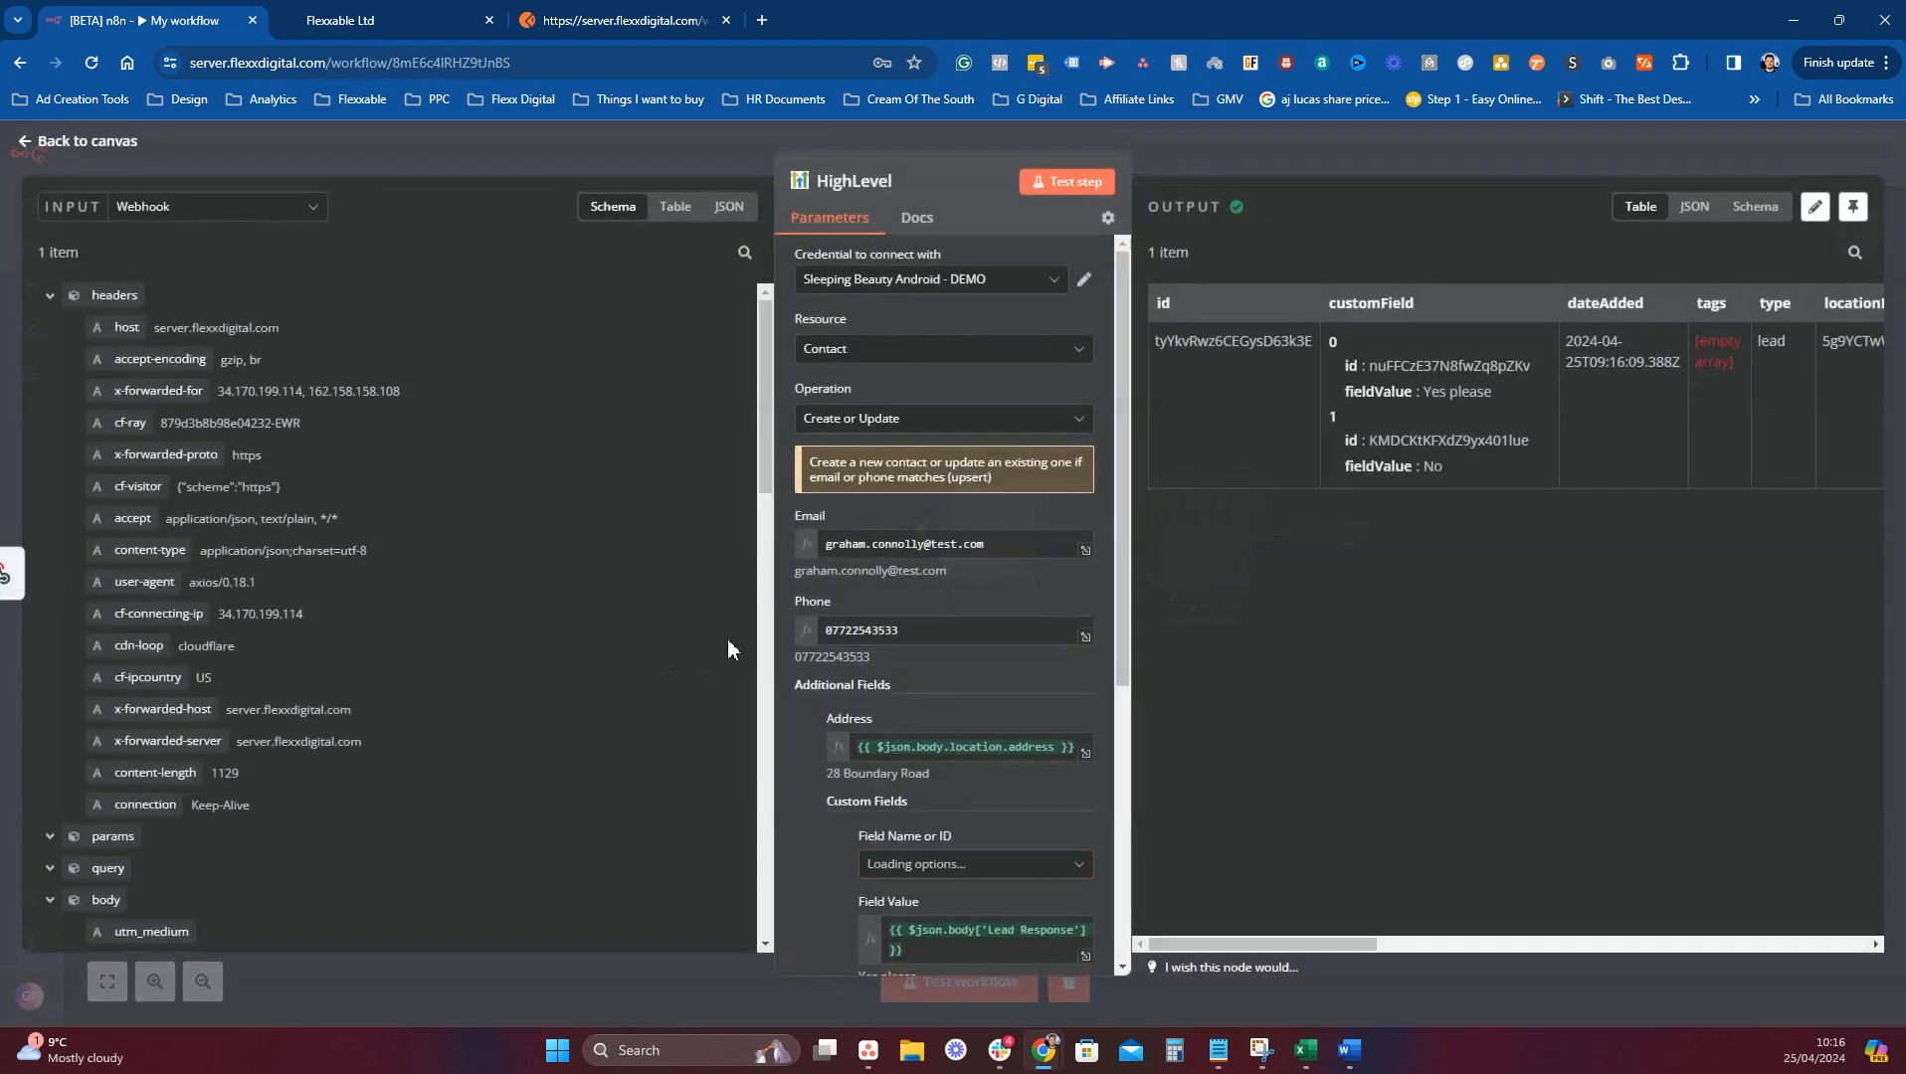
scroll(1047, 679, "down", 5)
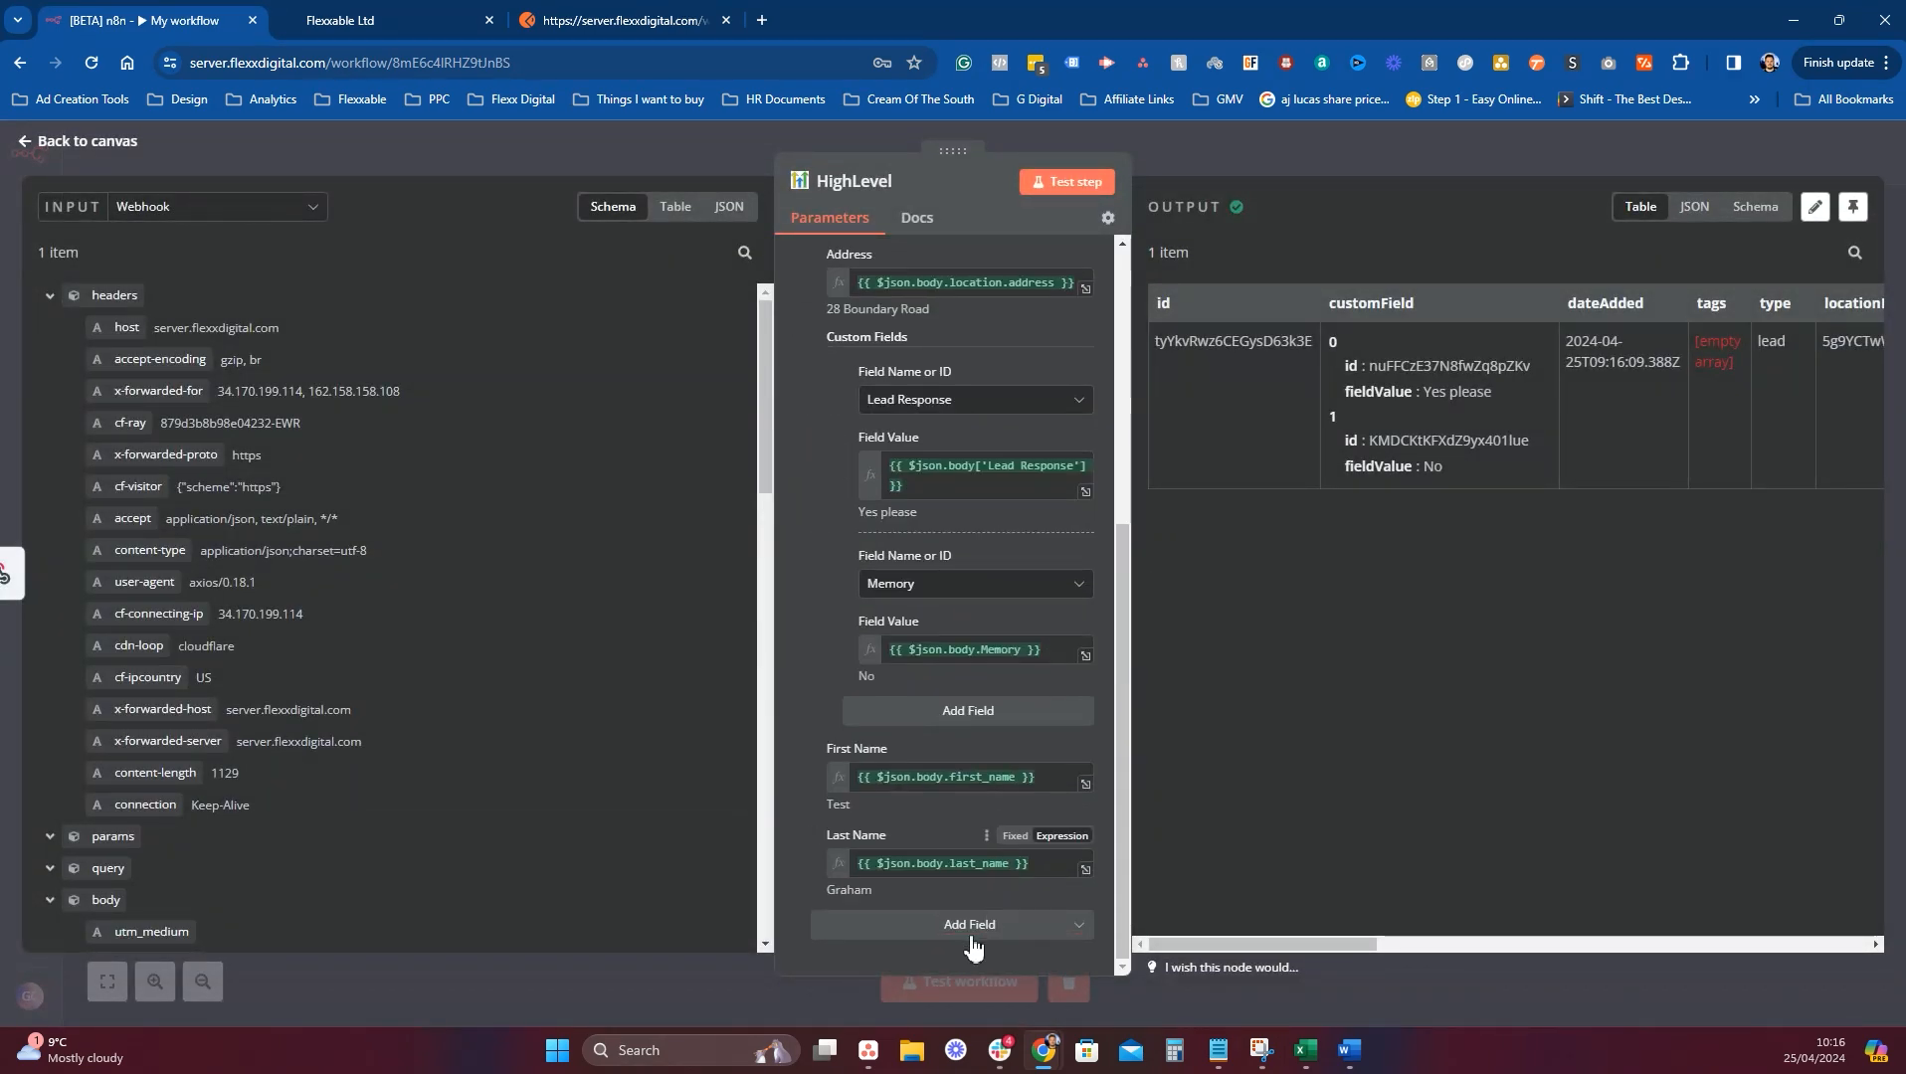
scroll(964, 796, "up", 3)
scroll(965, 746, "down", 4)
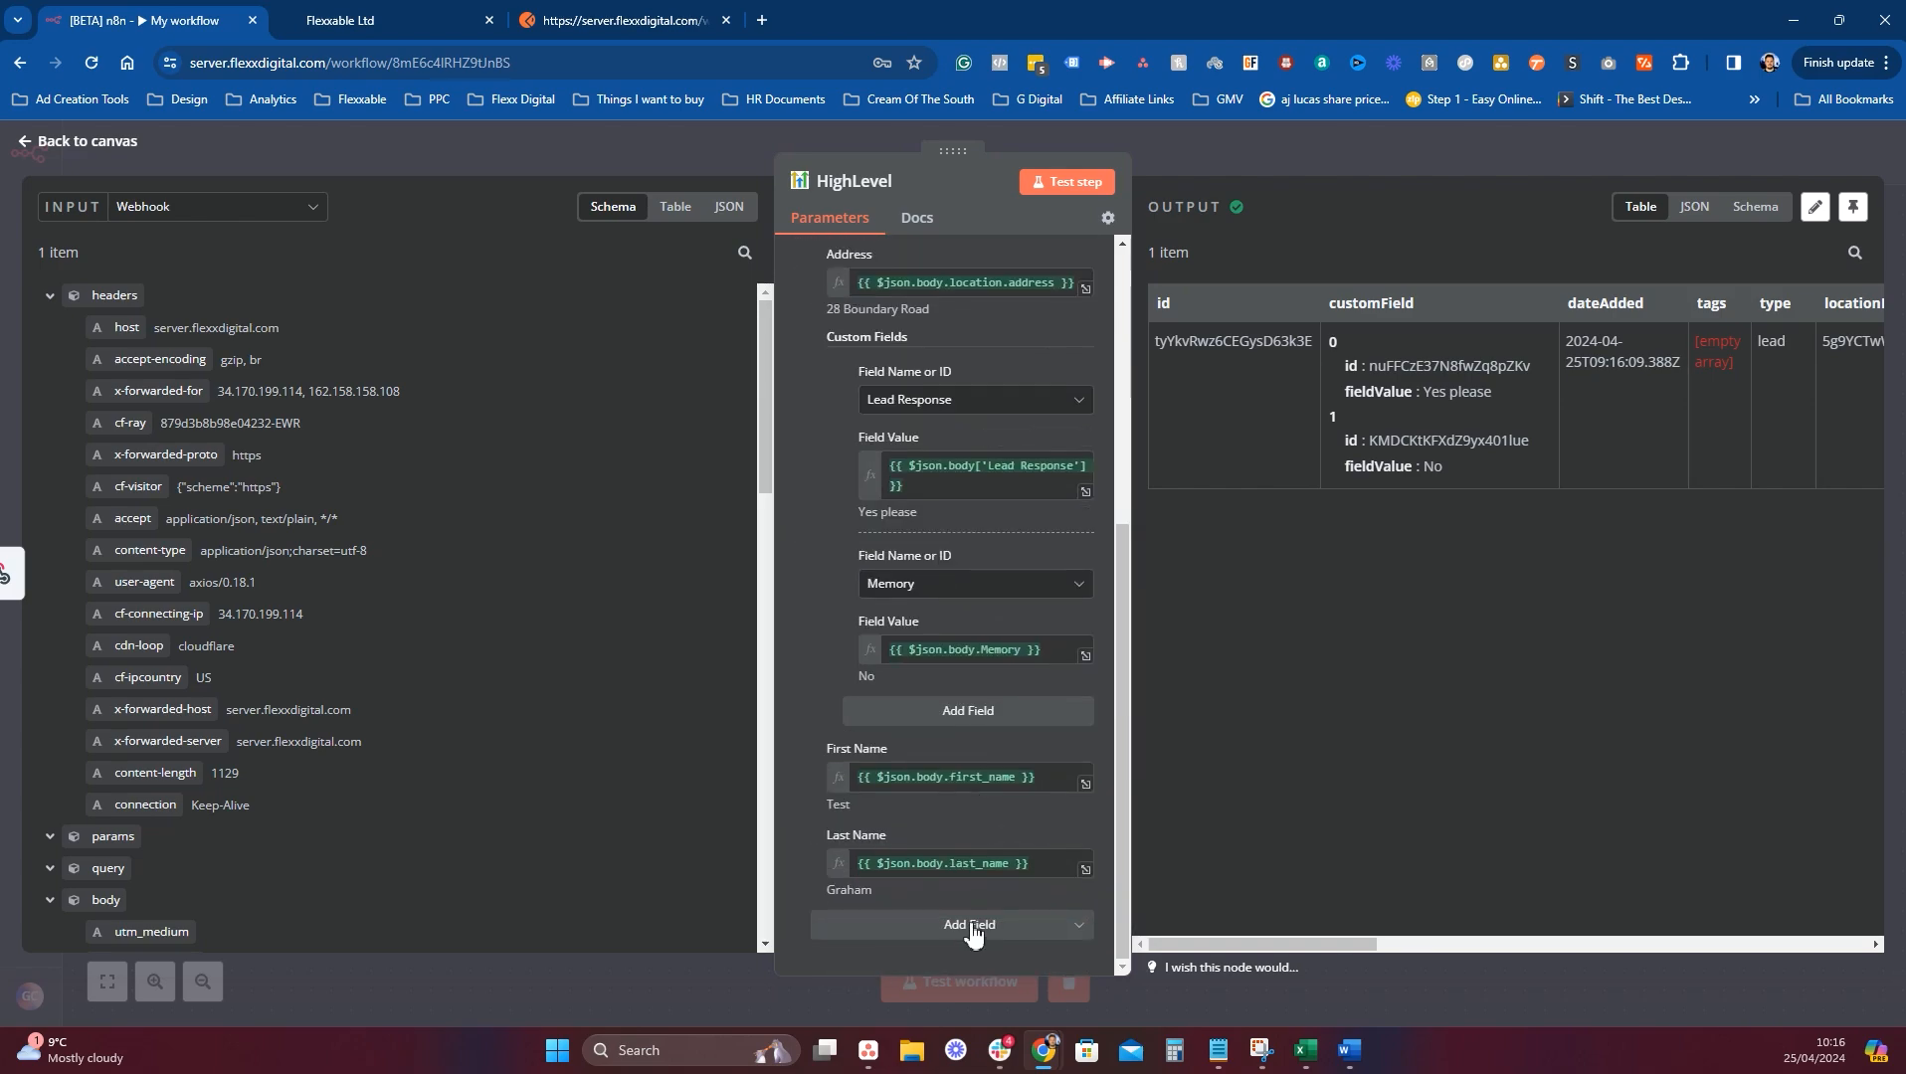
left_click(970, 924)
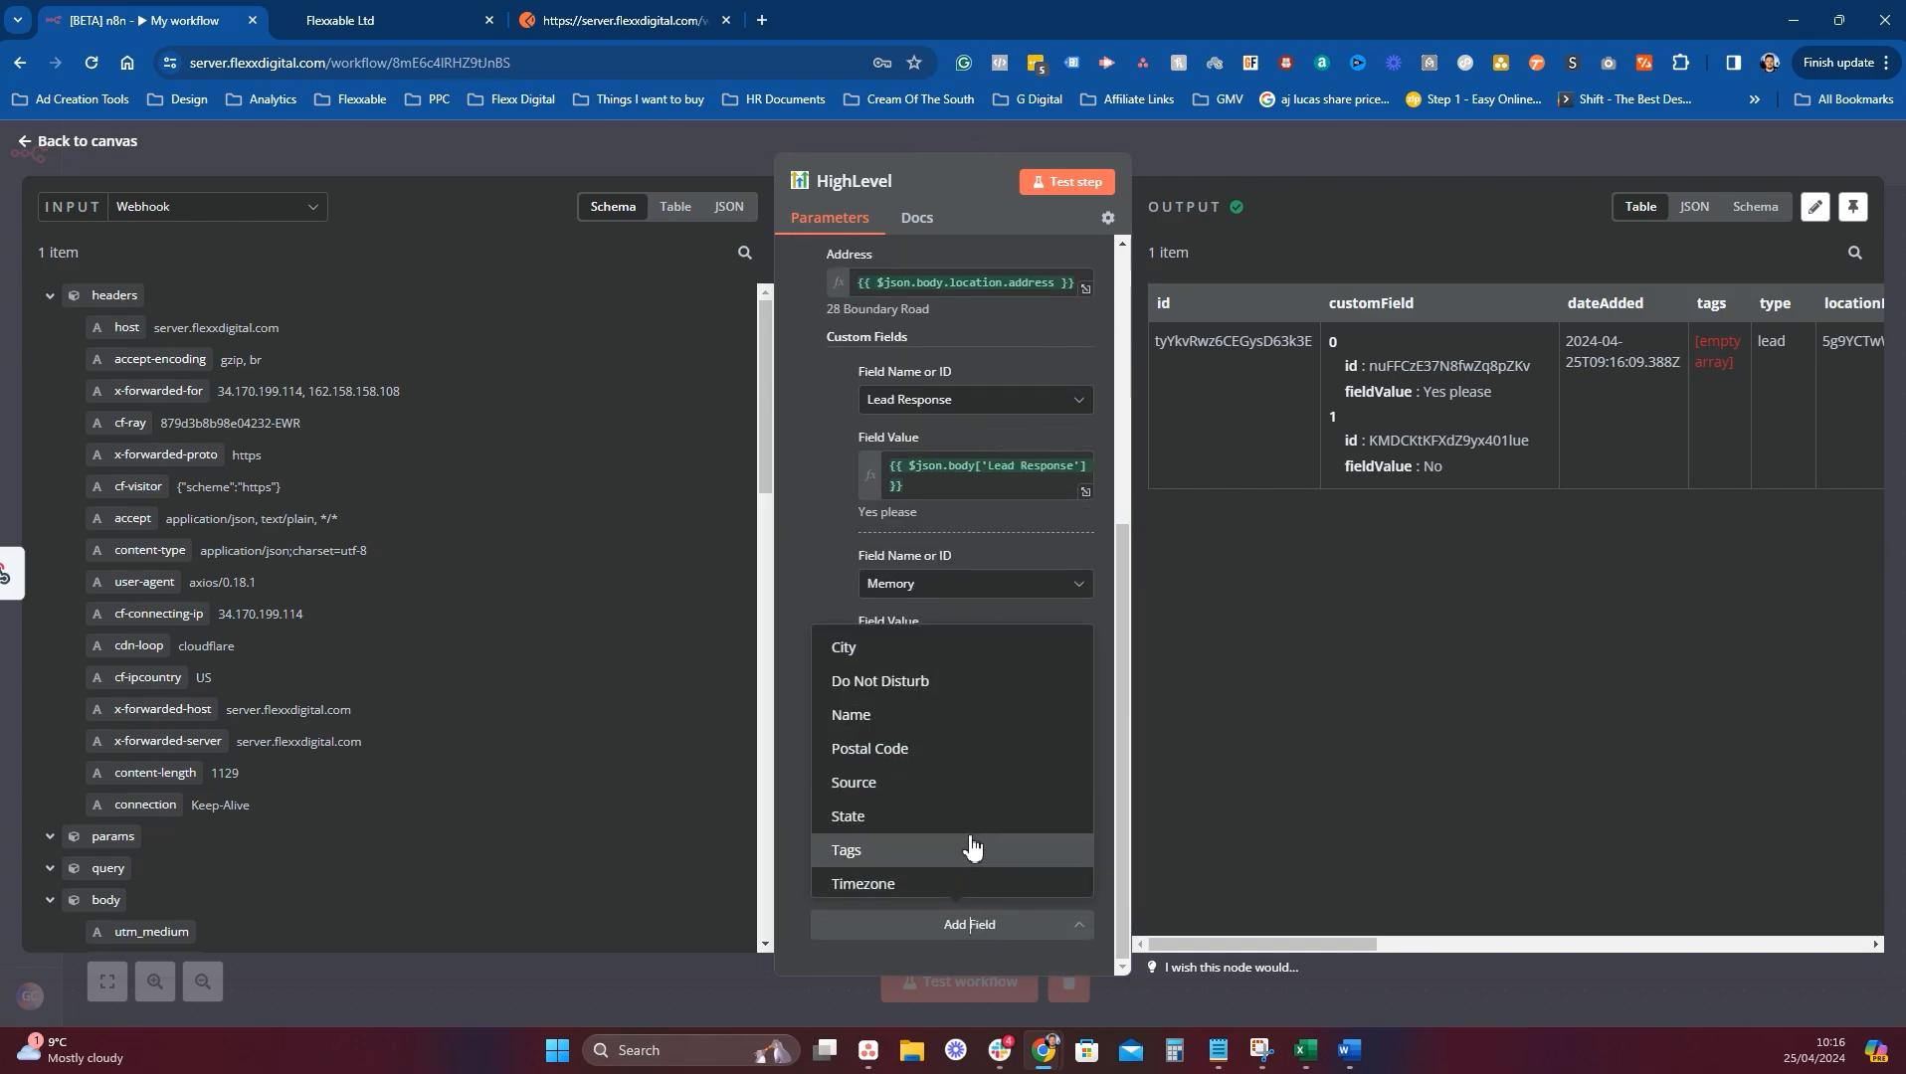
left_click(865, 851)
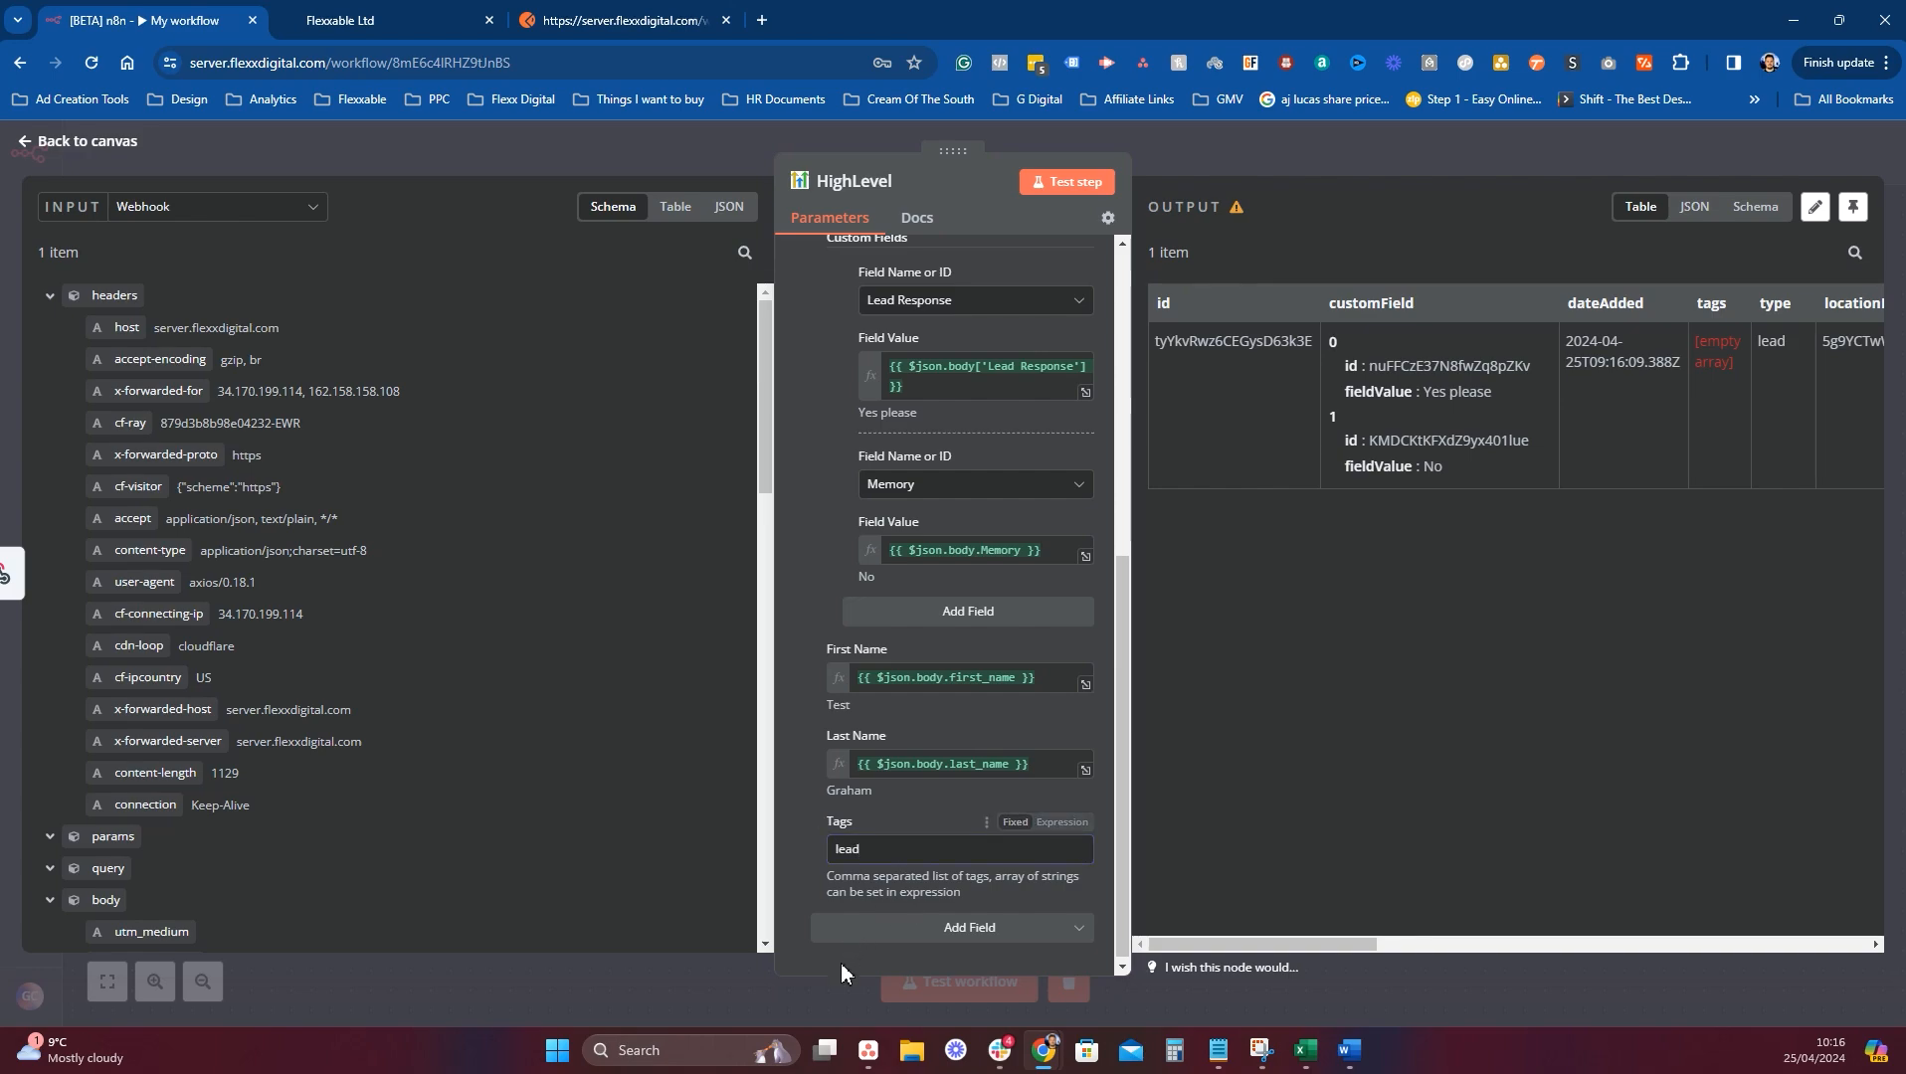
left_click(1157, 130)
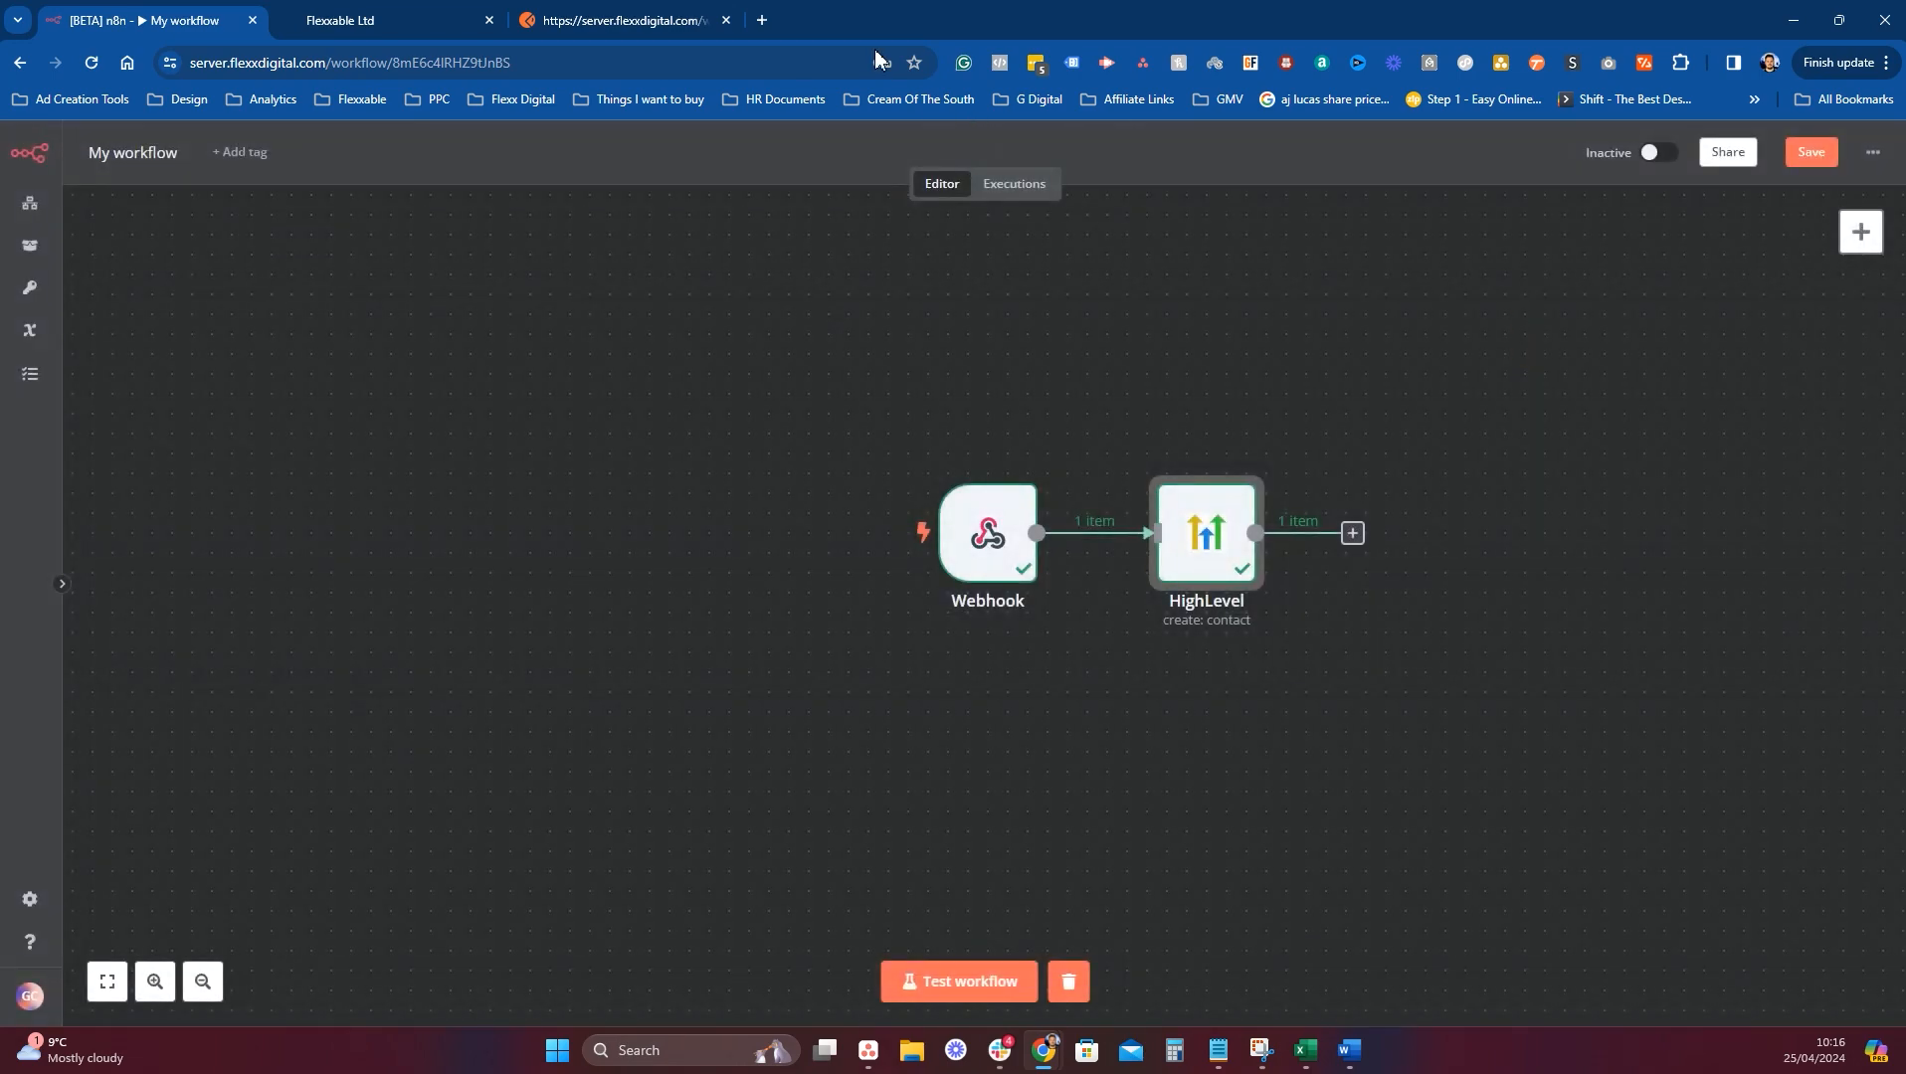
Activate the workflow and rename it 'Webhook To HighLevel (App) - DEMO'.
left_click(1658, 152)
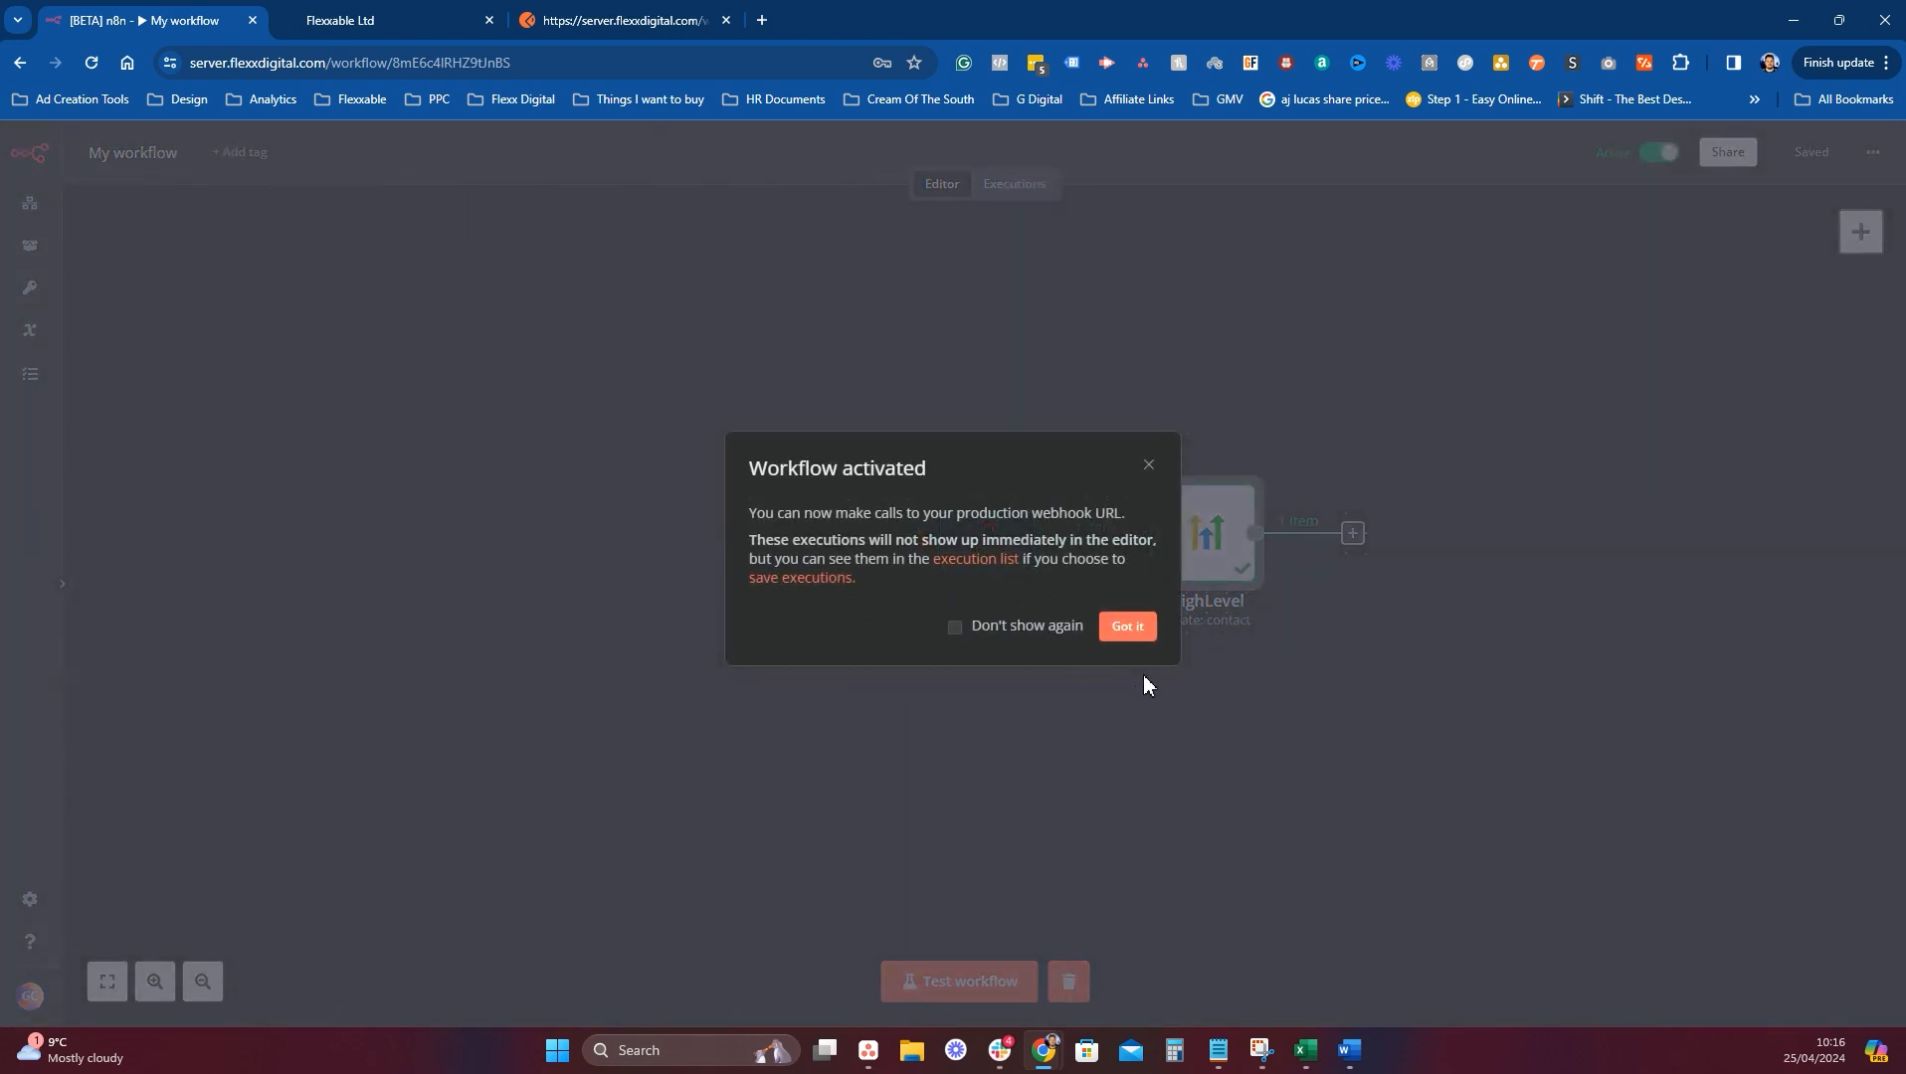
left_click(1150, 628)
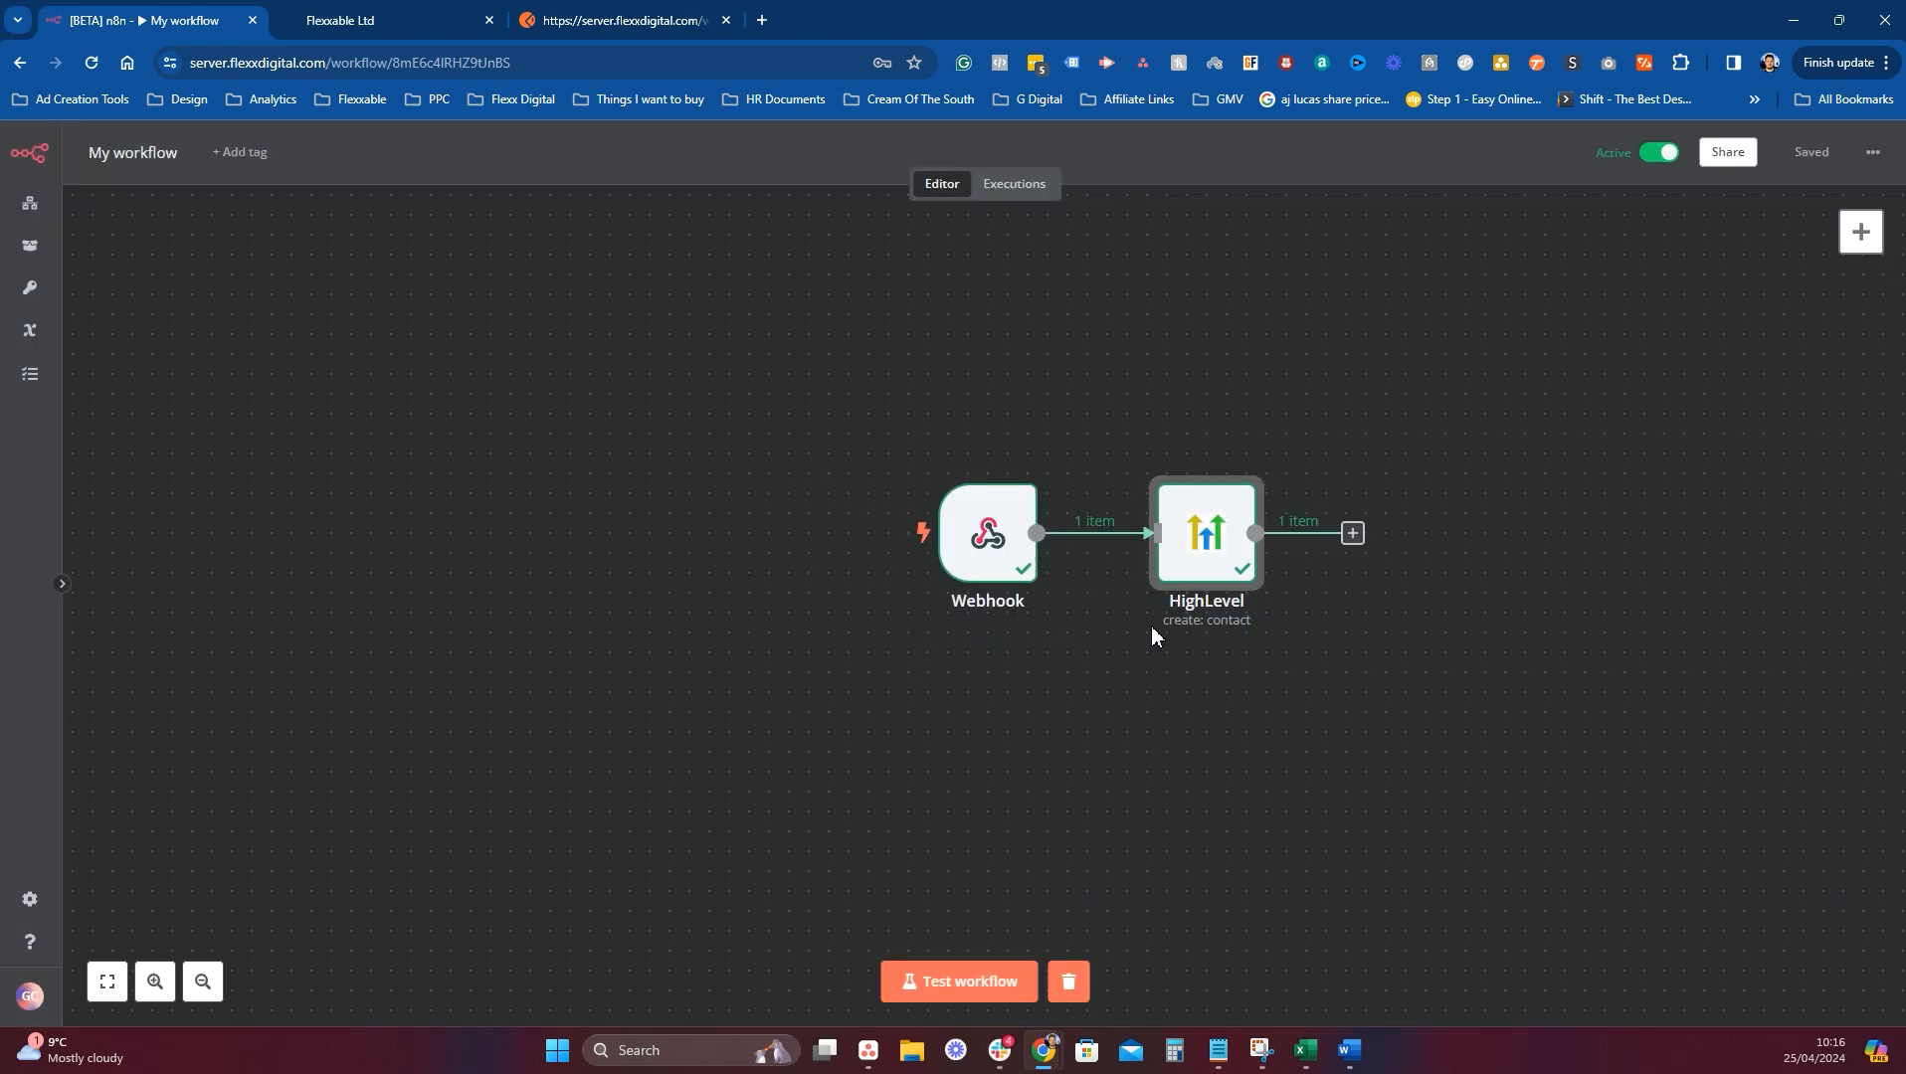
left_click(153, 159)
key("ctrl+a")
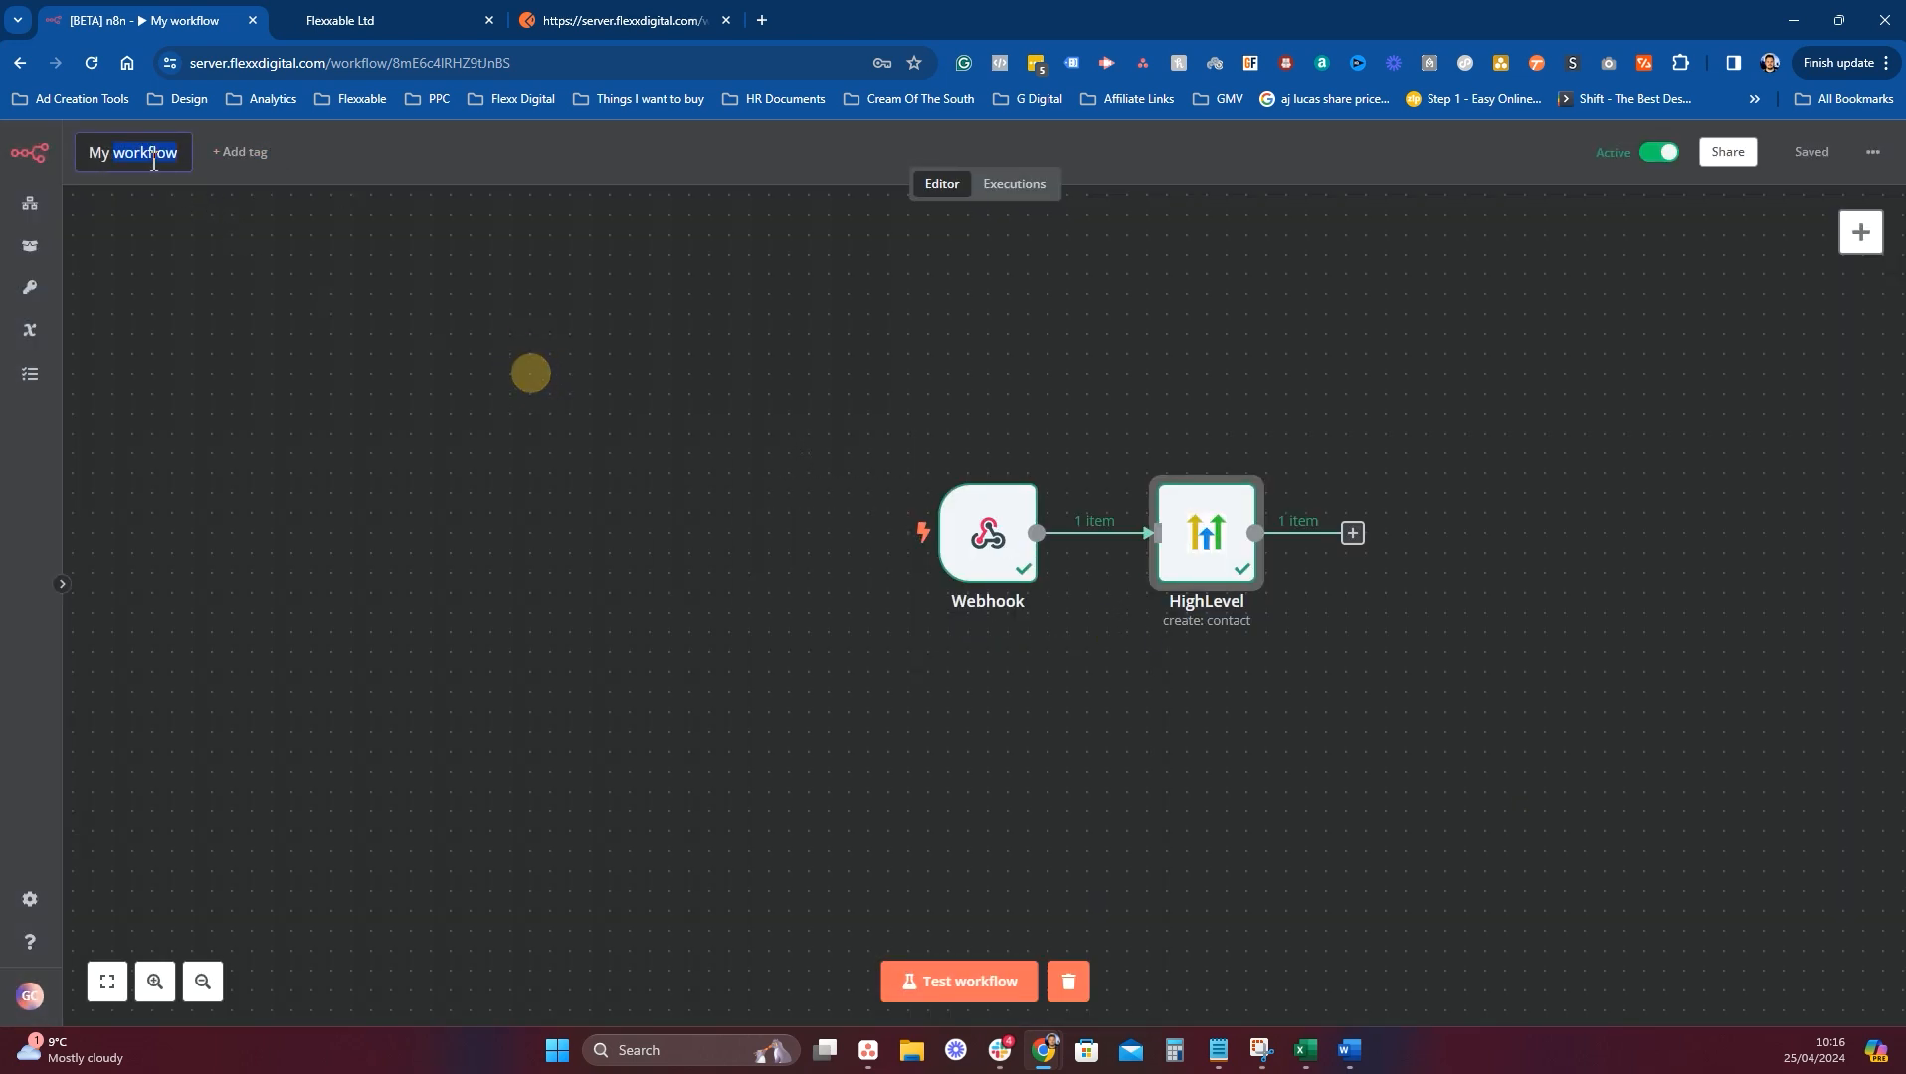
key("BackSpace")
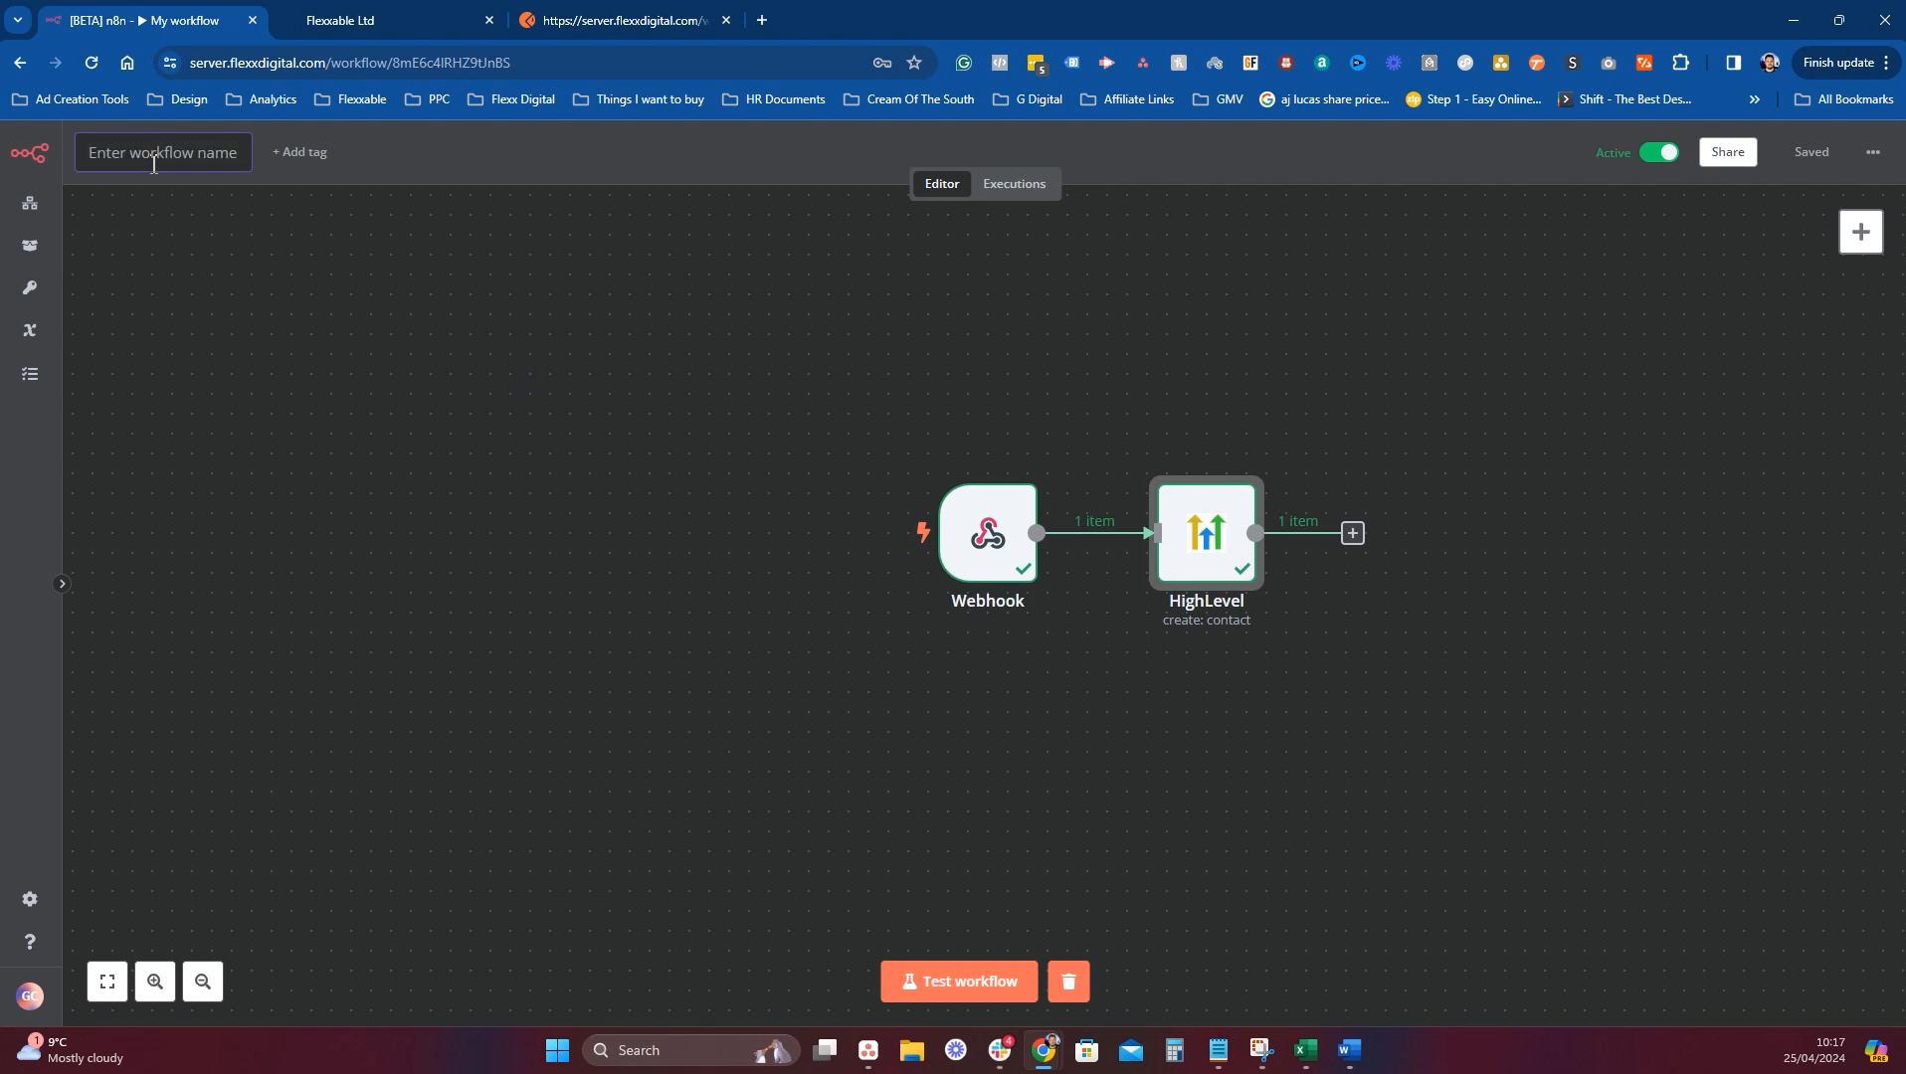
type("Se")
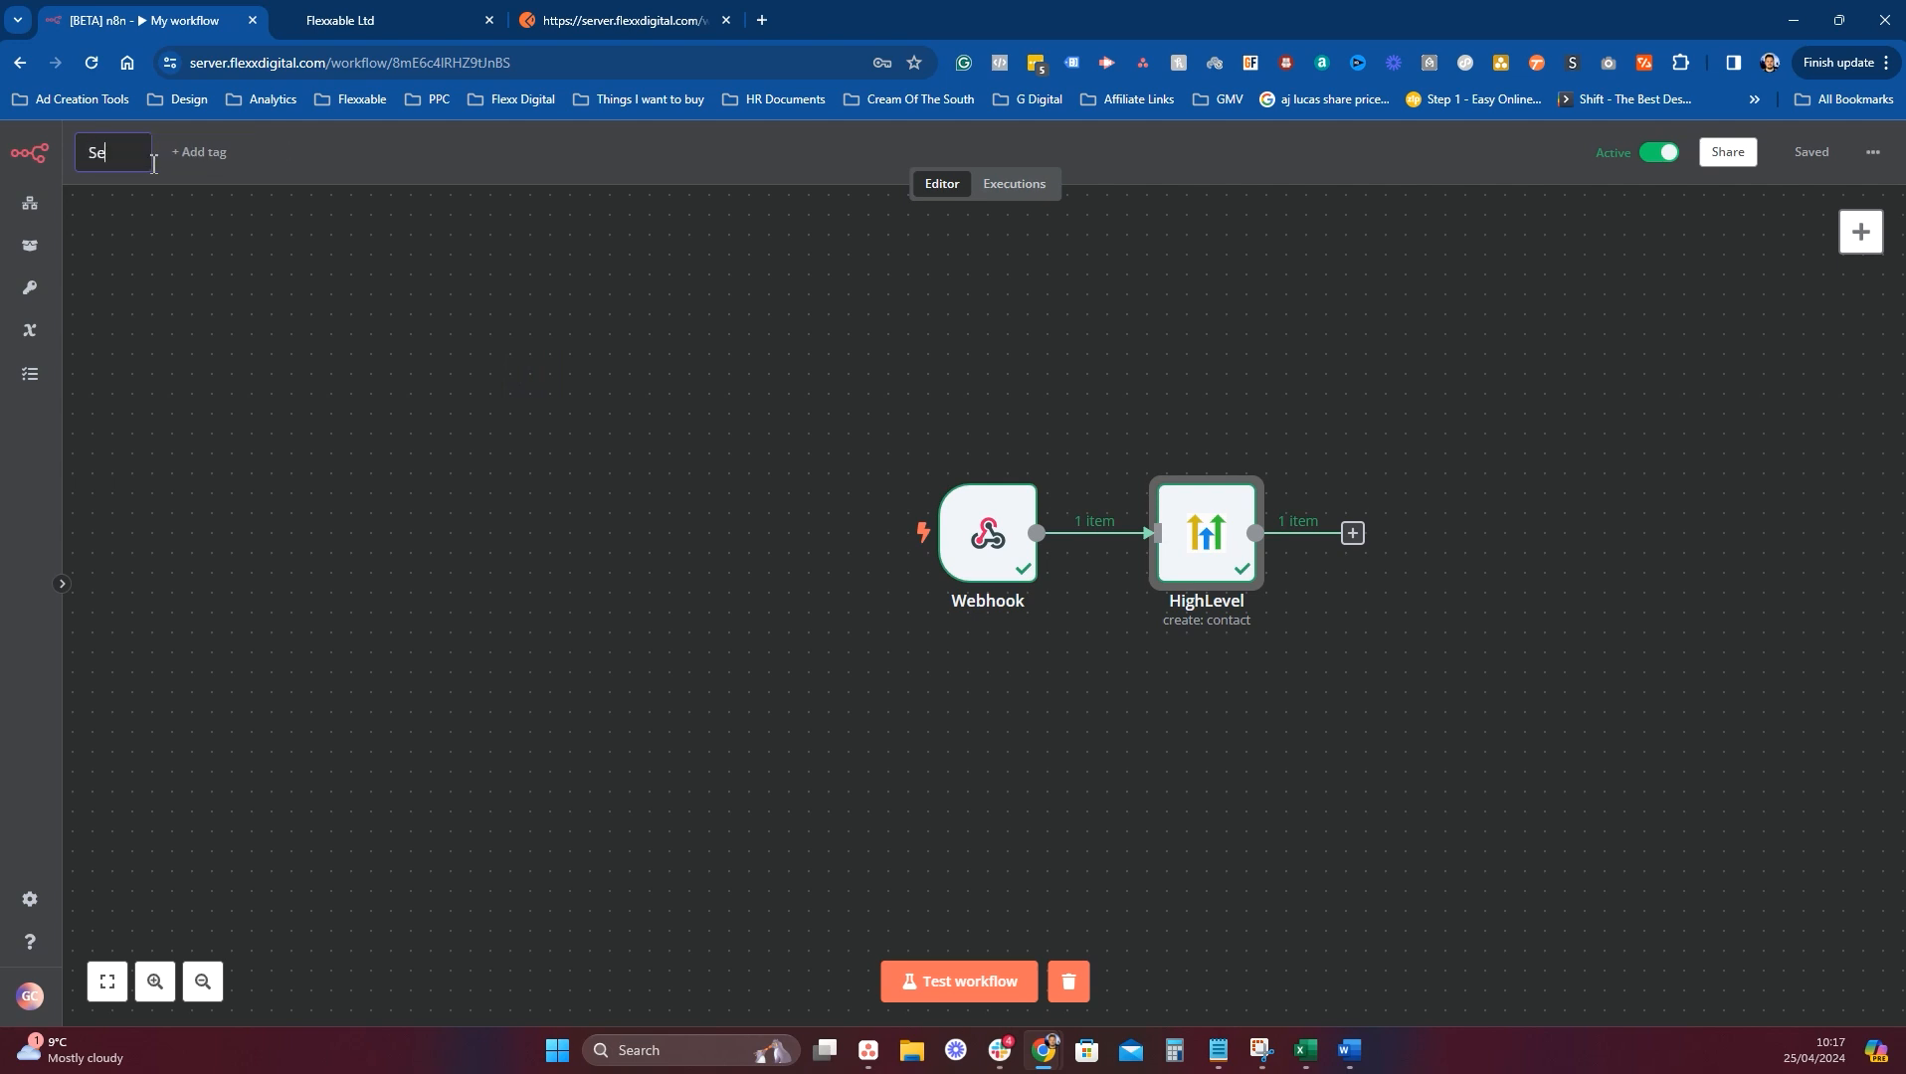
type("n")
key("BackSpace")
key("BackSpace")
key("BackSpace")
type("Webhook To H")
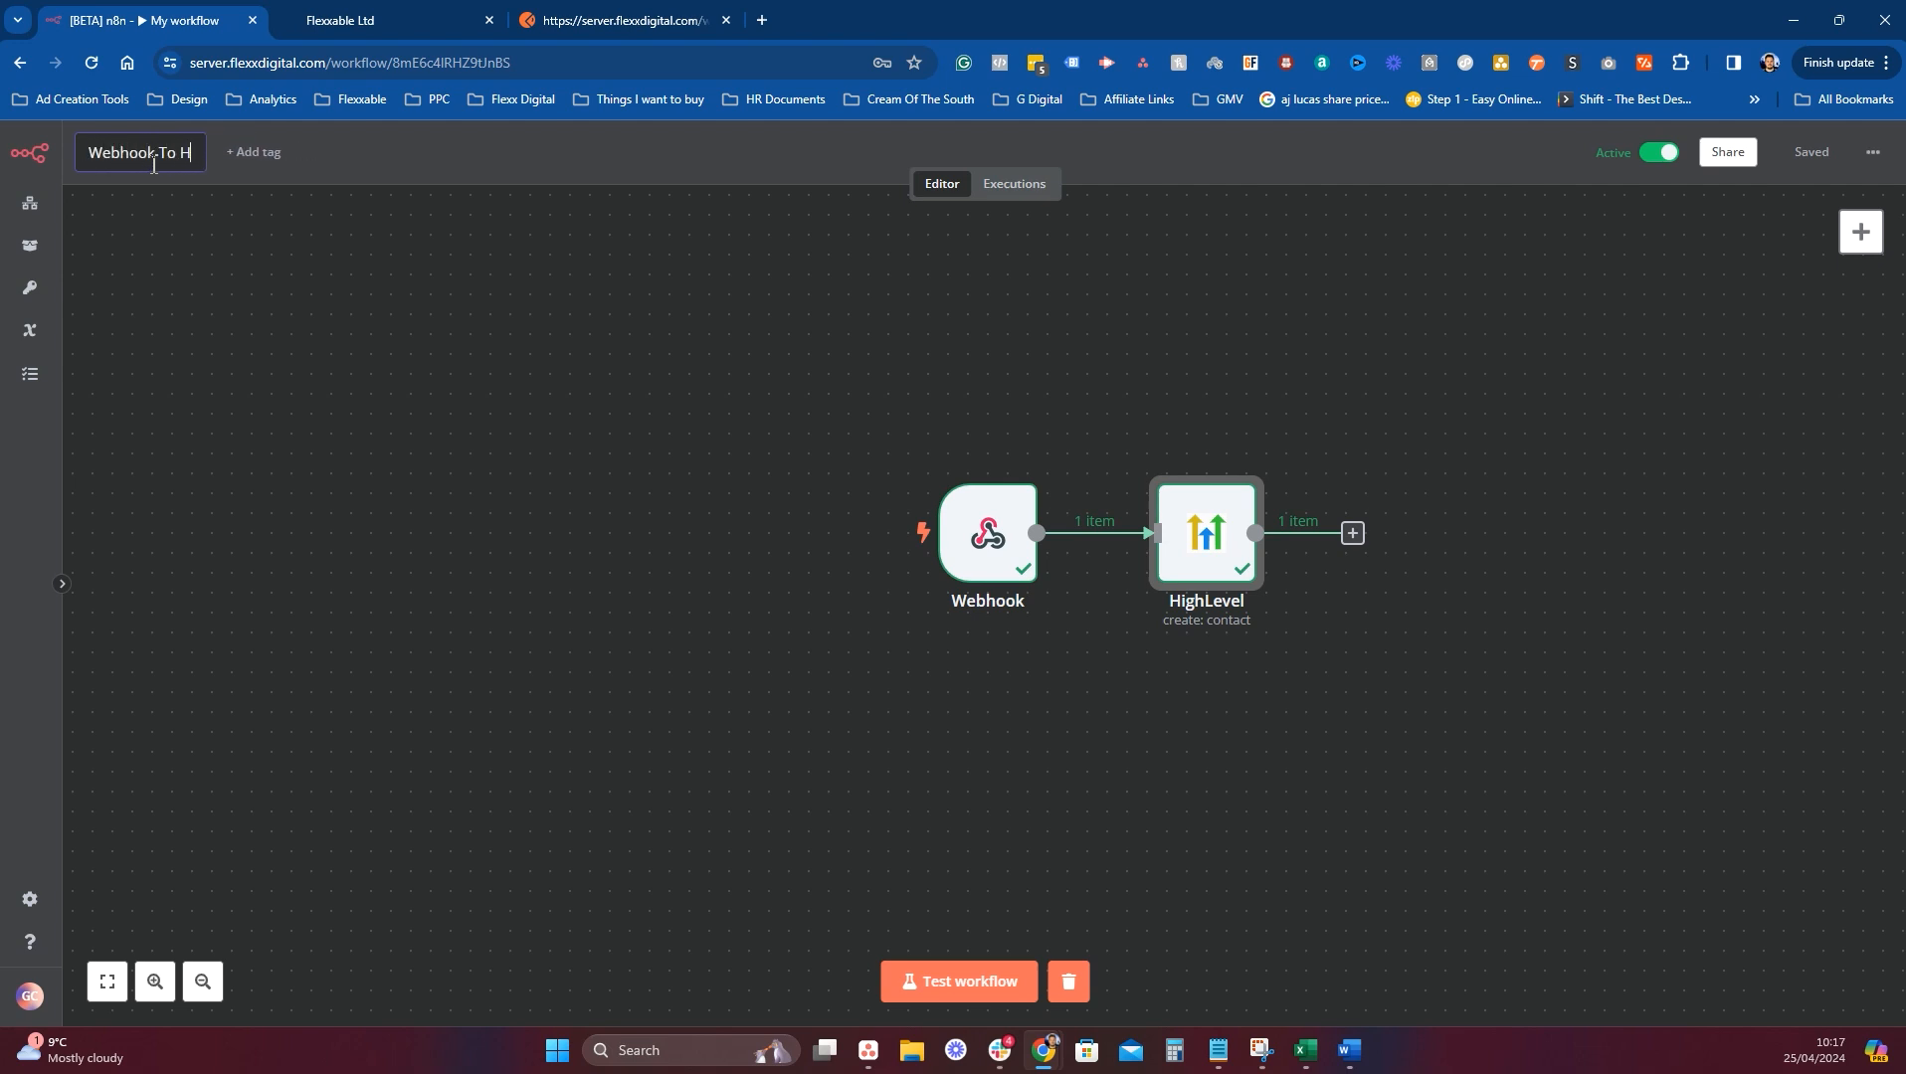
type("ighLevel")
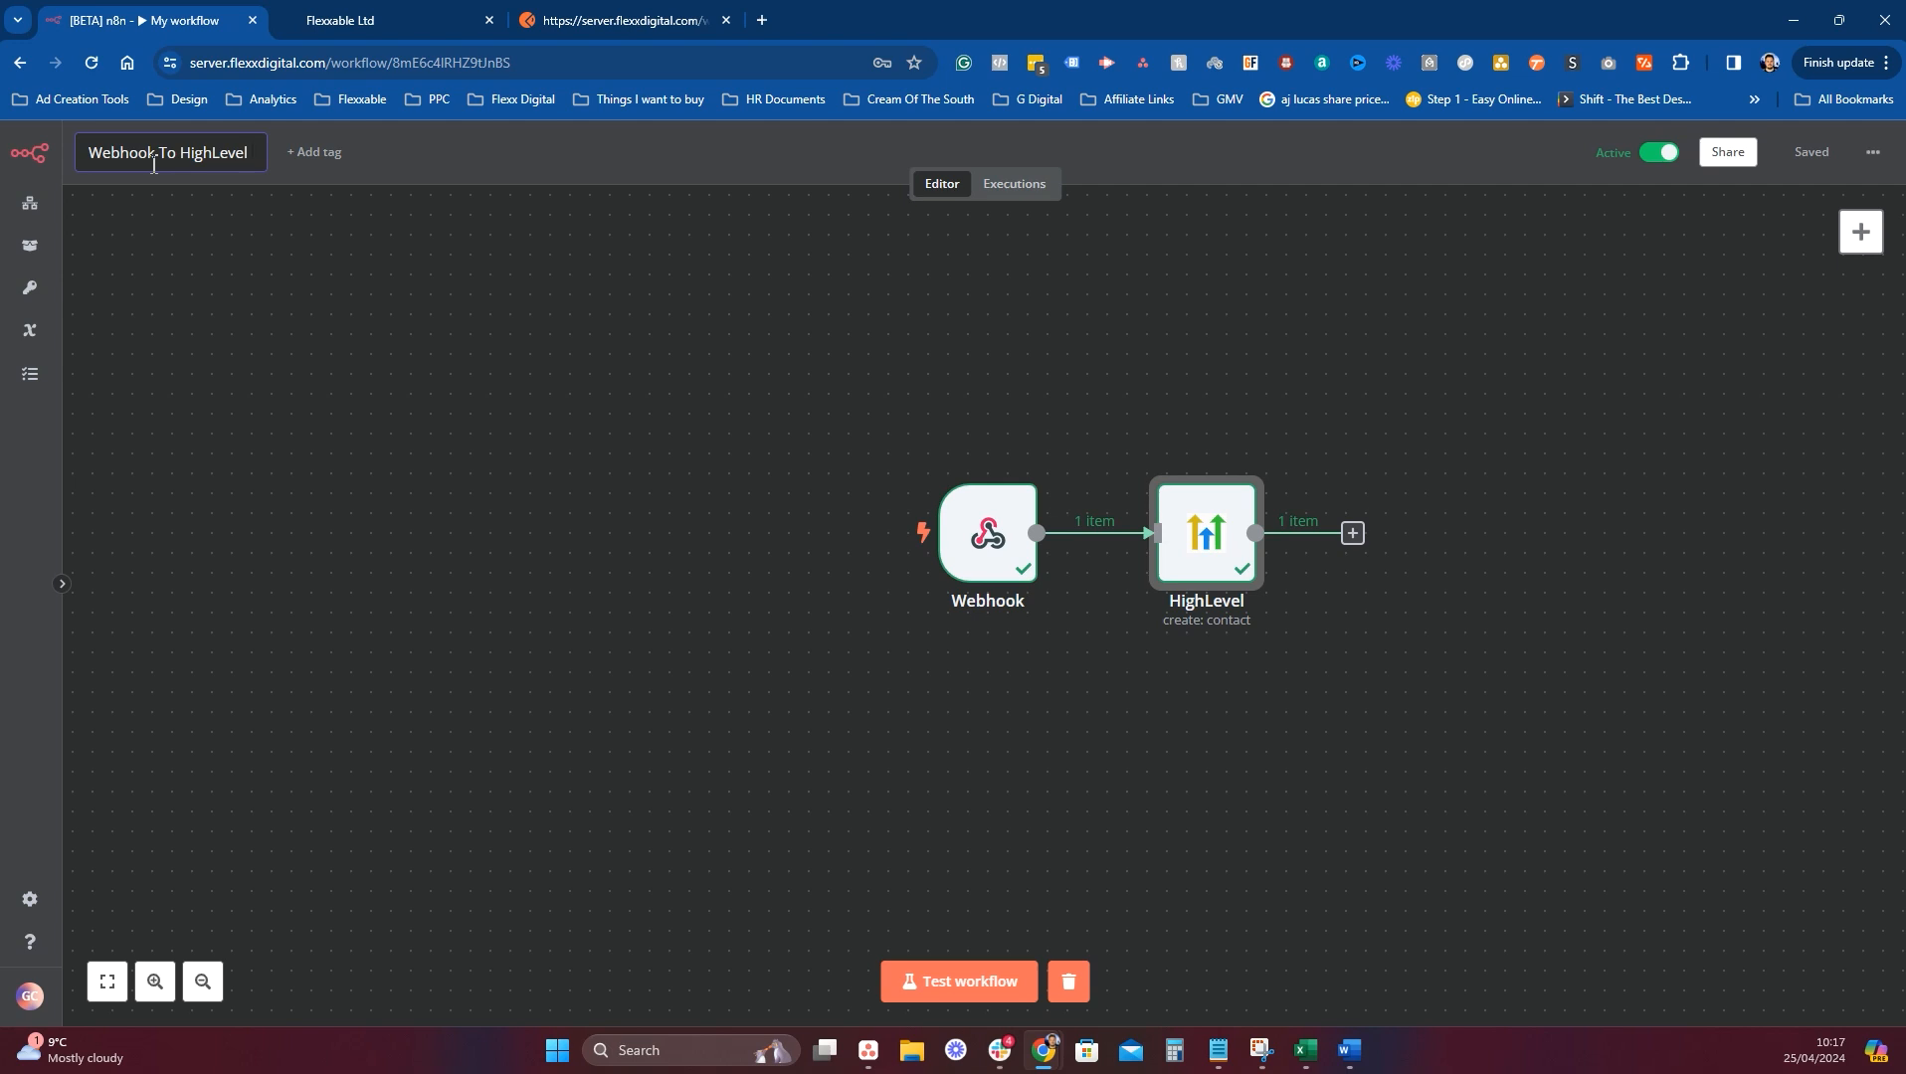
type(" (App)")
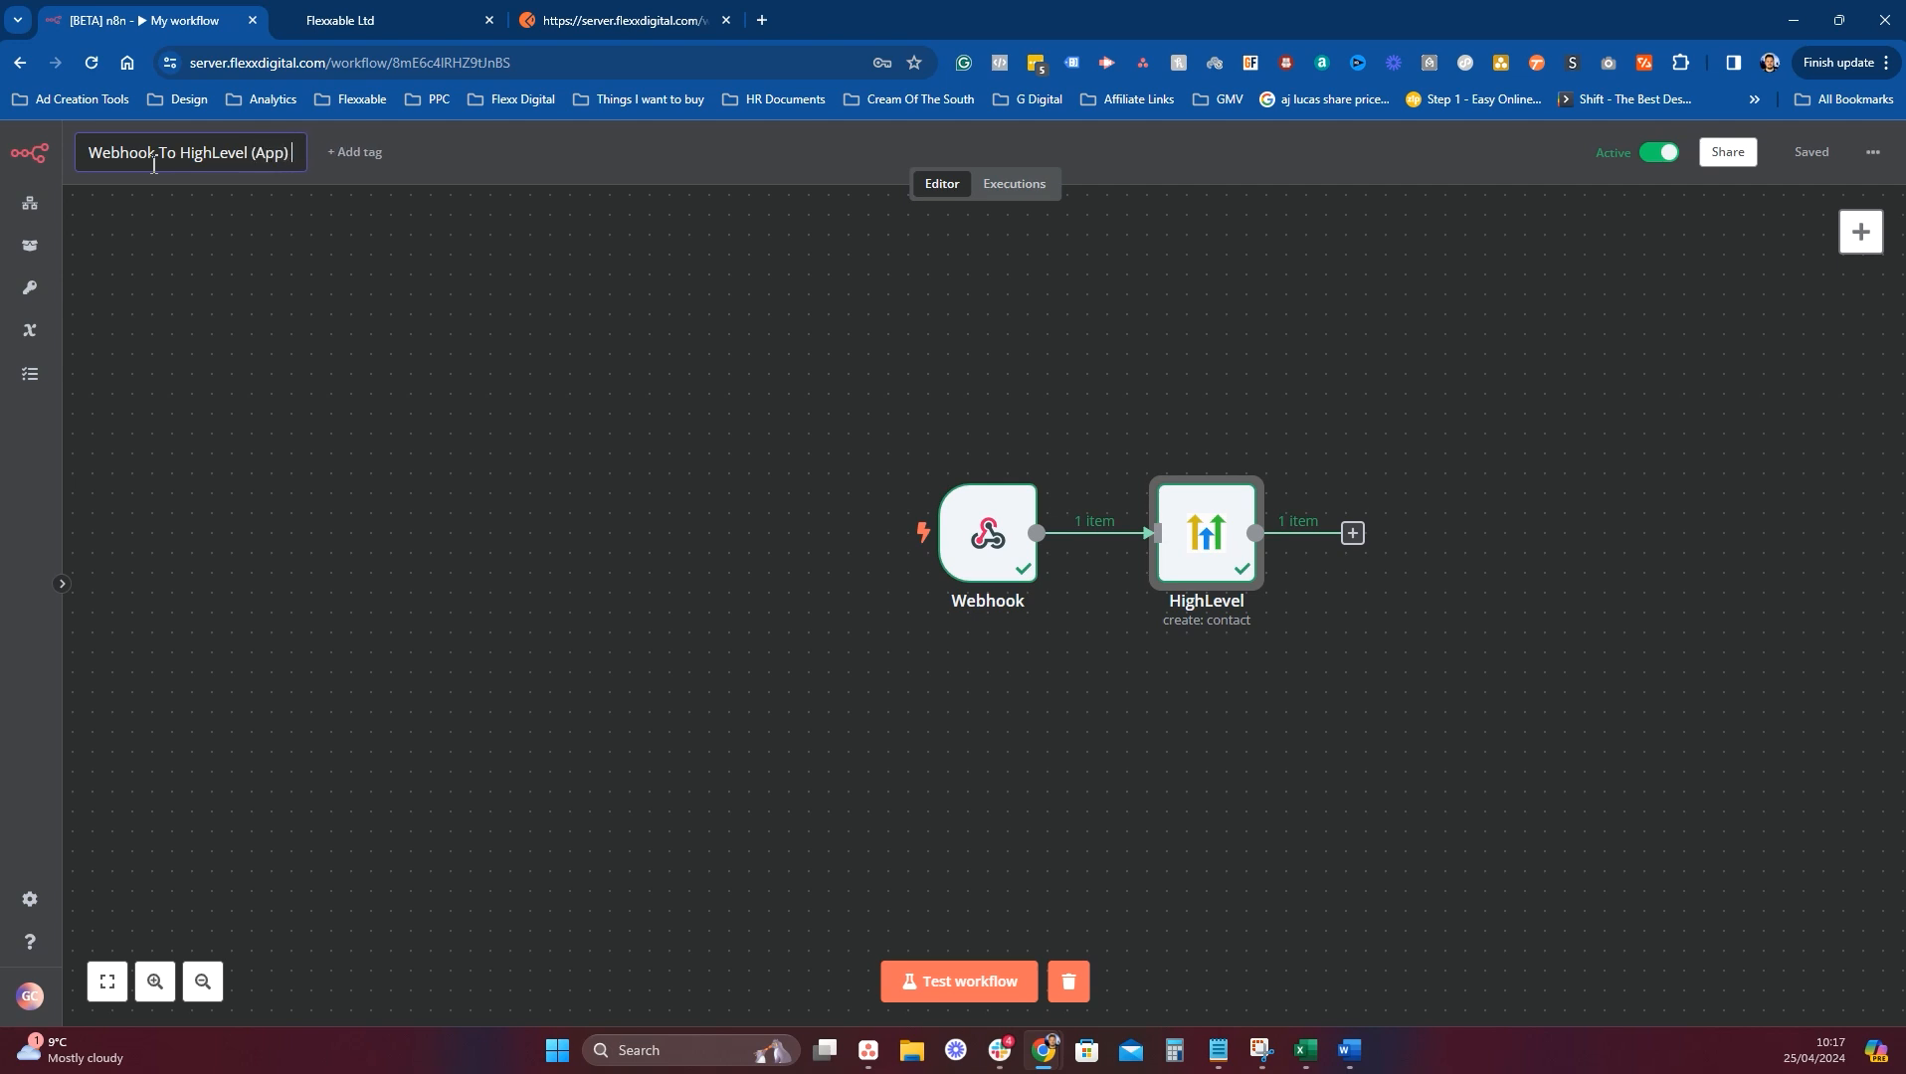
type(" - DEMO)P")
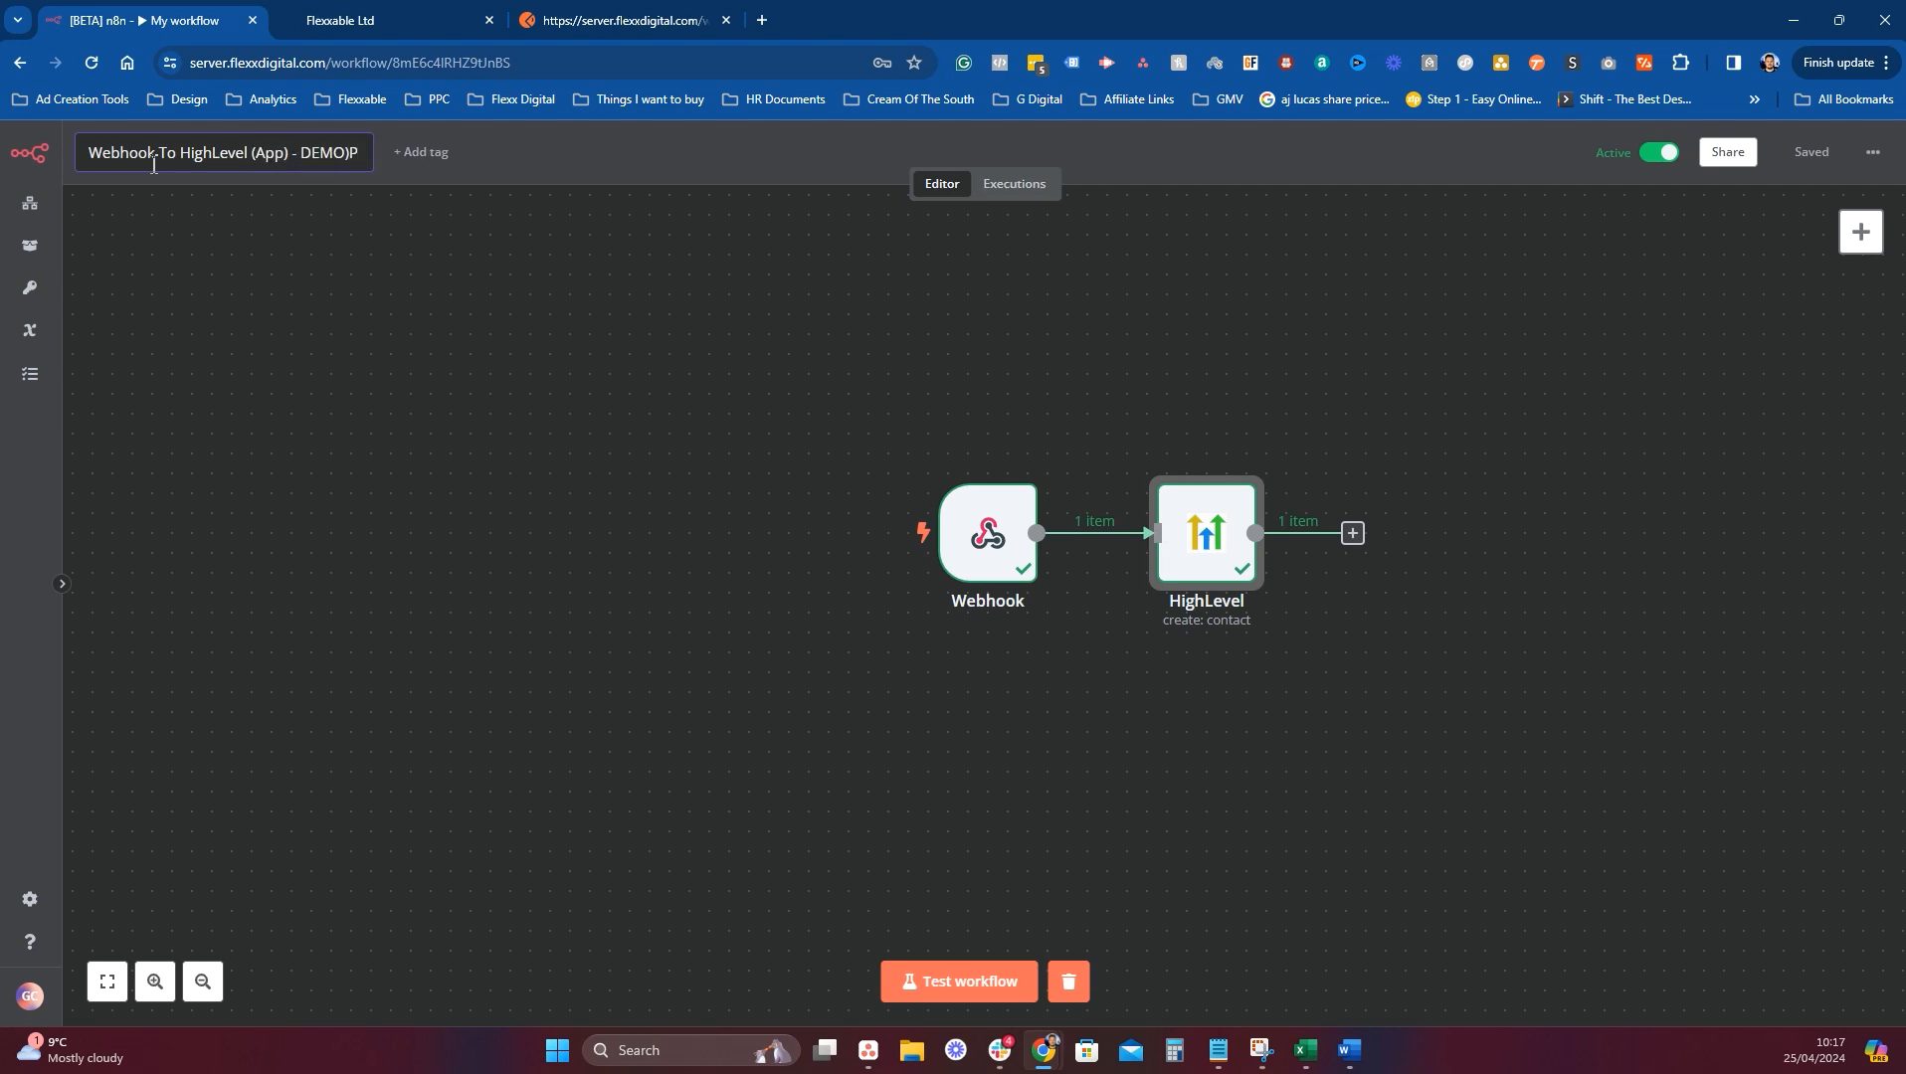
key("BackSpace")
key("BackSpace")
left_click(400, 465)
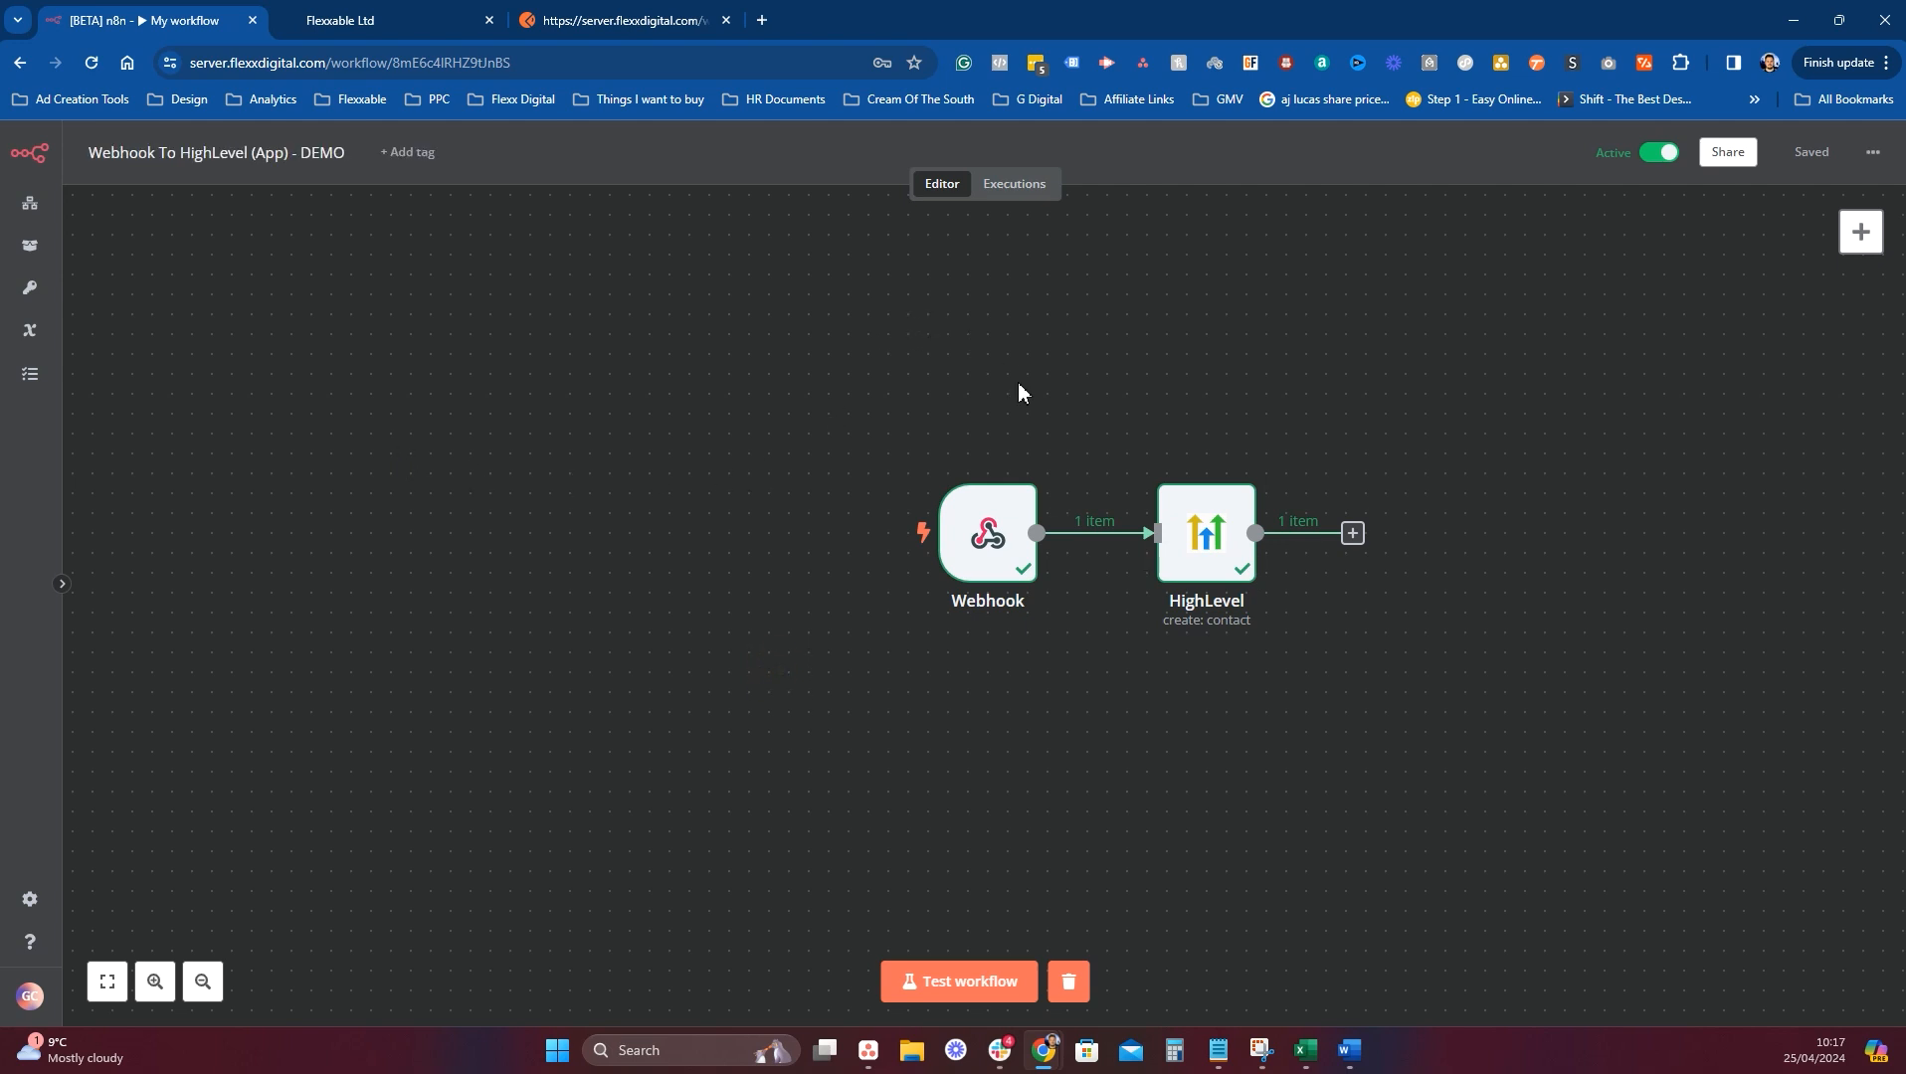
left_click(1021, 467)
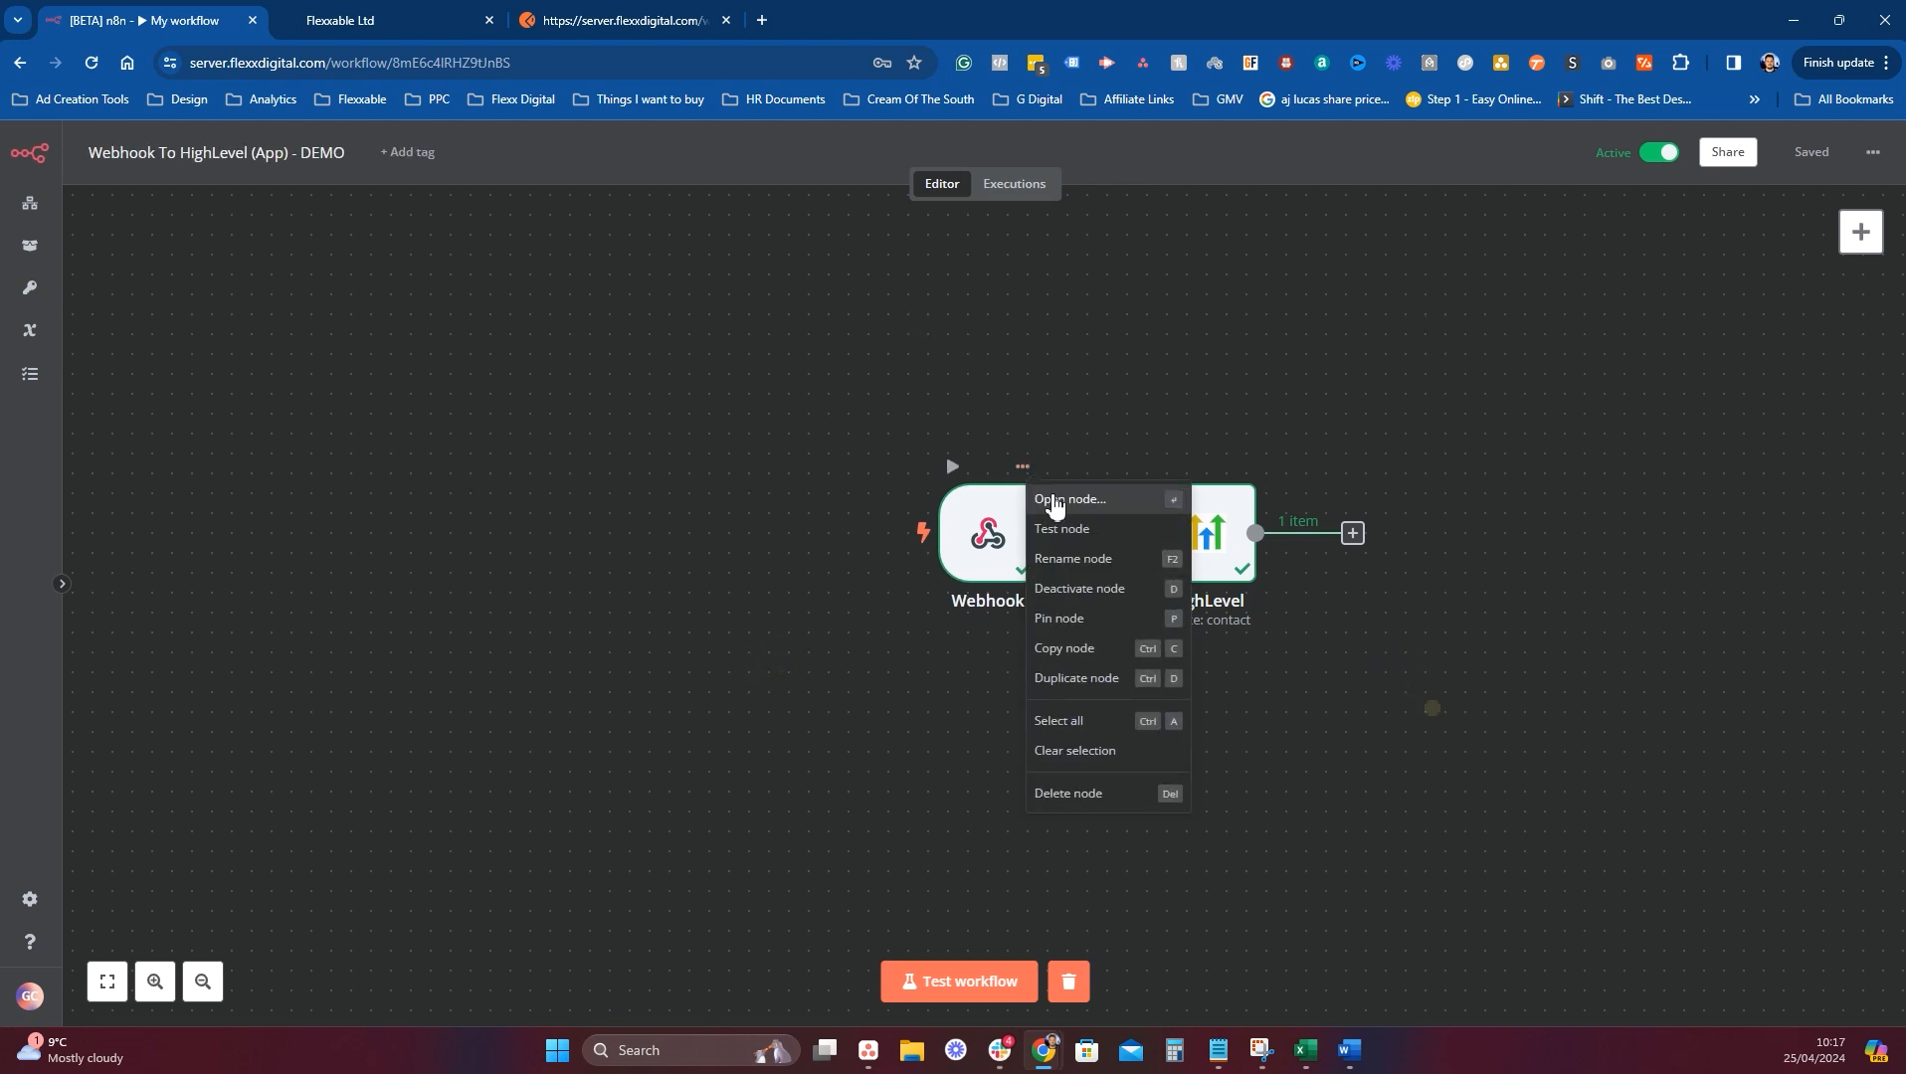
Check the Webhook node's Production URL, then switch to the GoHighLevel tab.
left_click(1055, 500)
left_click(610, 289)
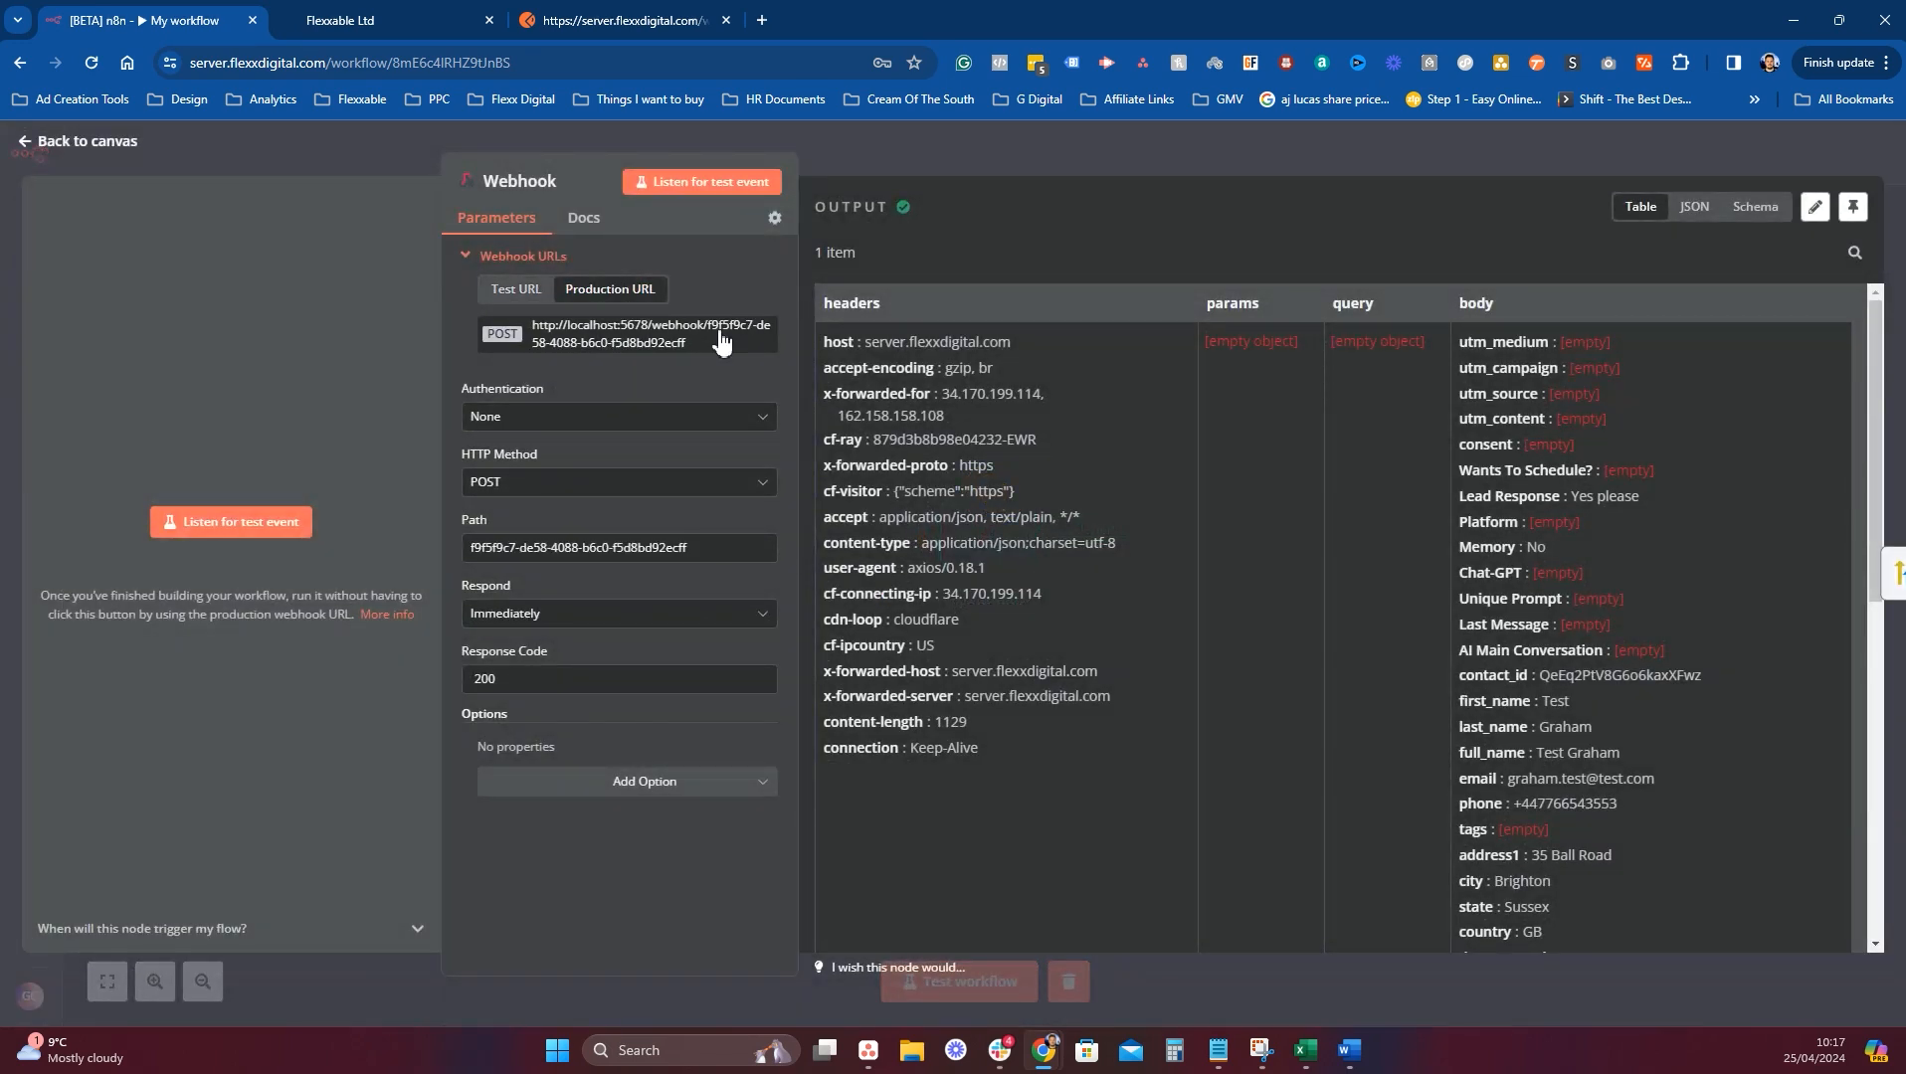
left_click(1145, 135)
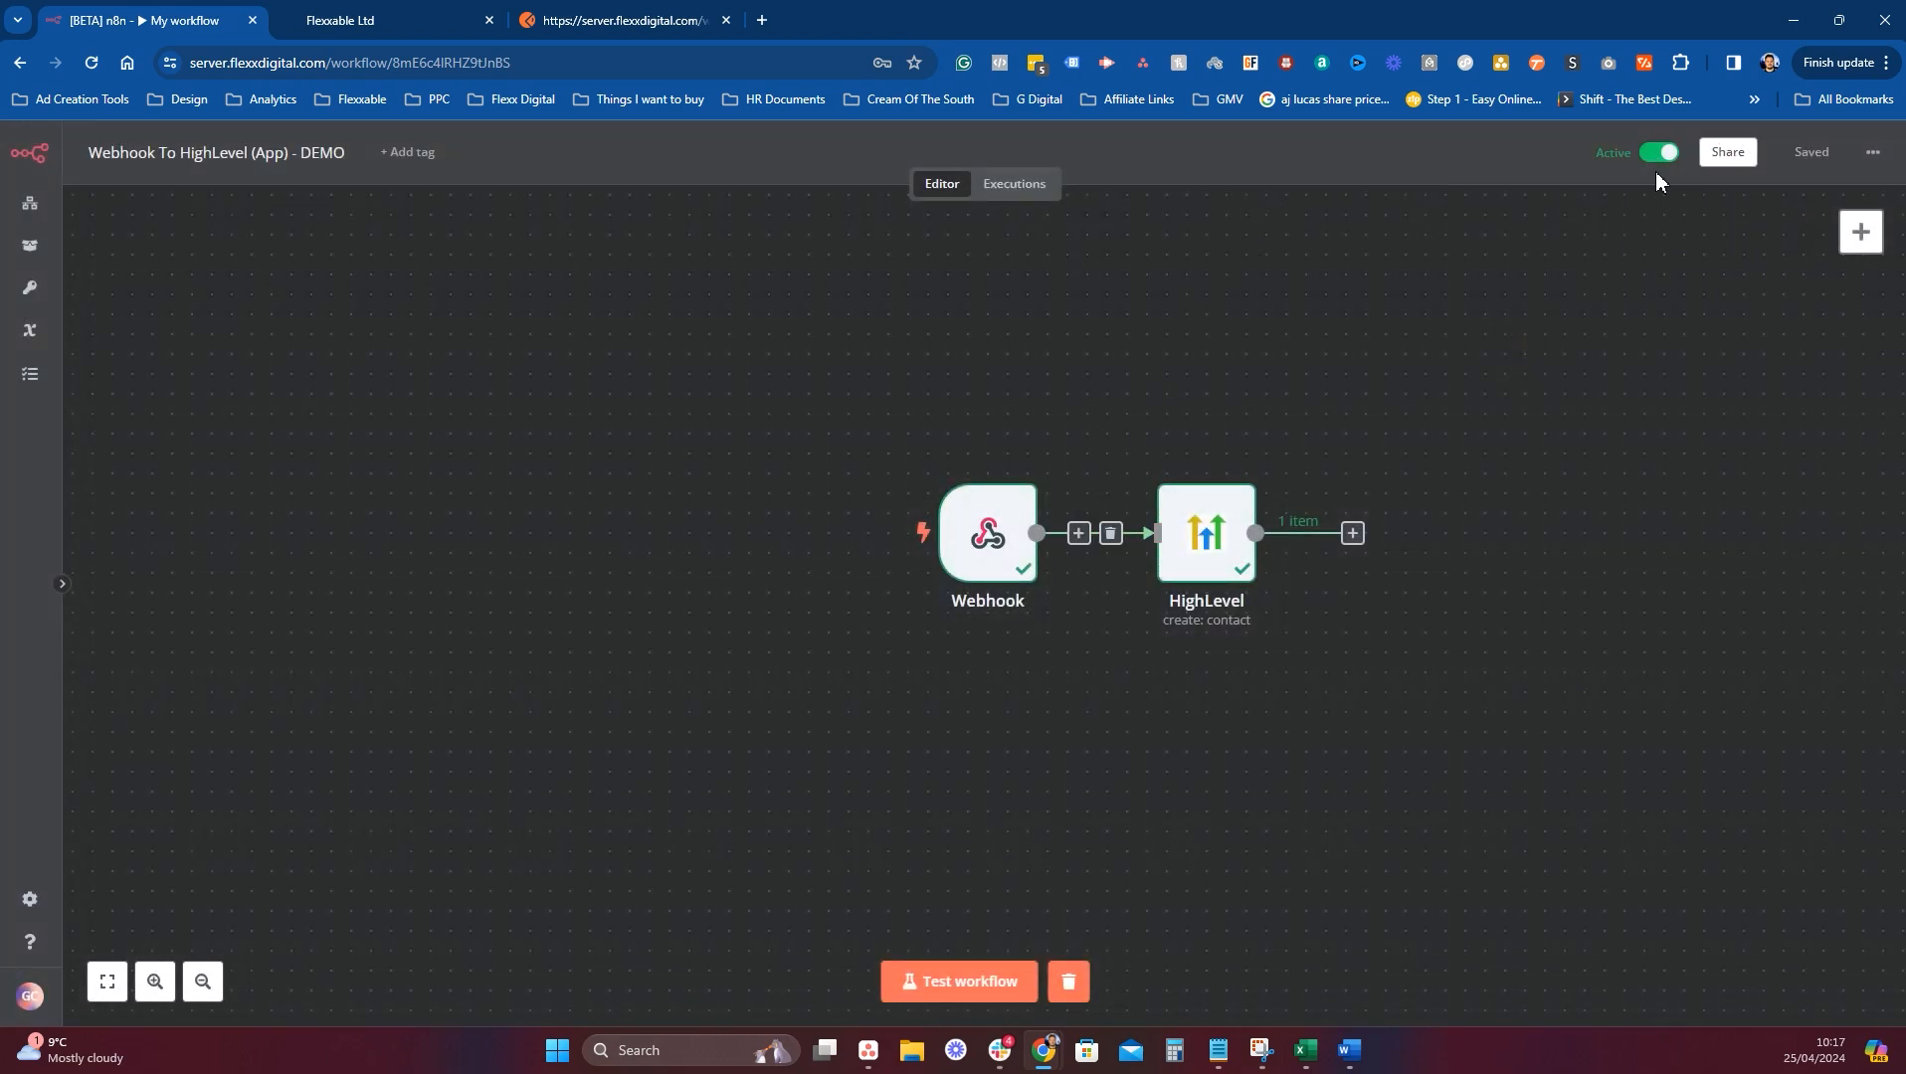
left_click(450, 12)
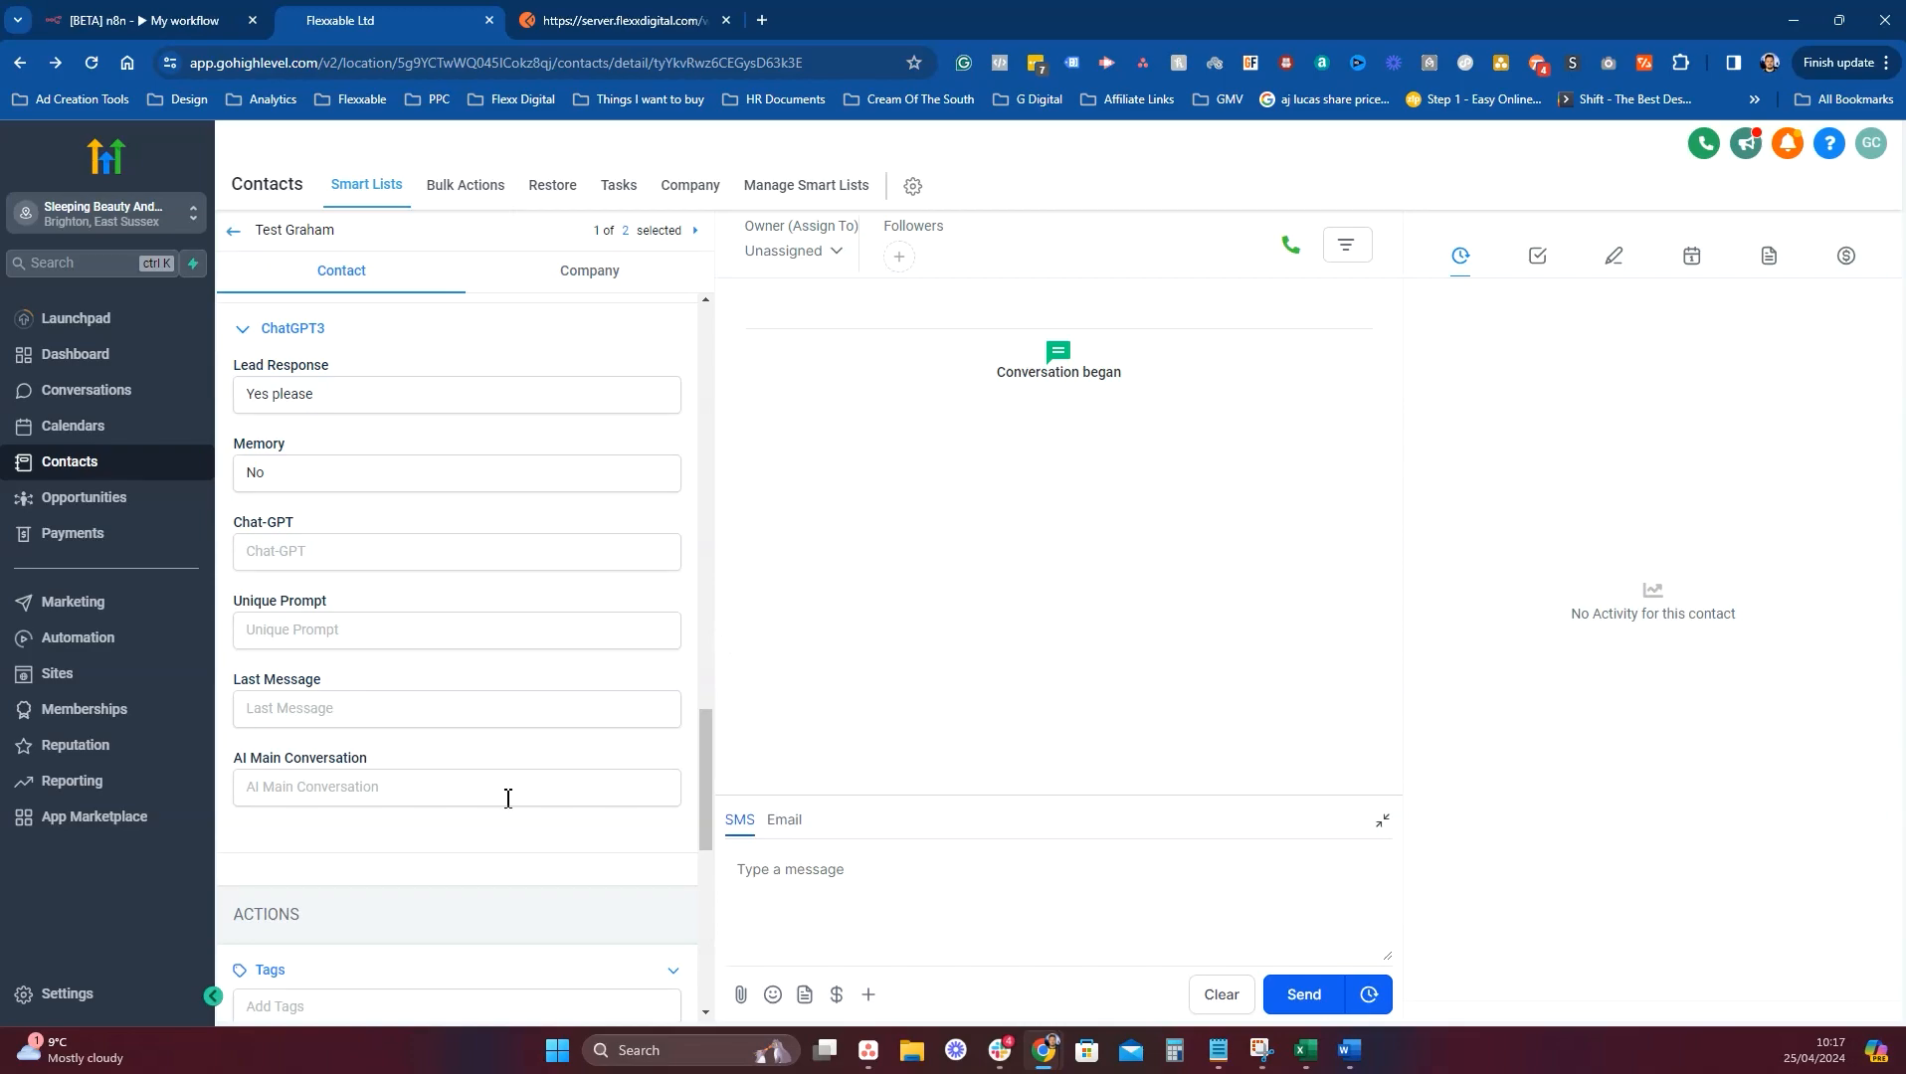
Delete '-test' from the Test N8N webhook action's URL and save the workflow.
left_click(149, 652)
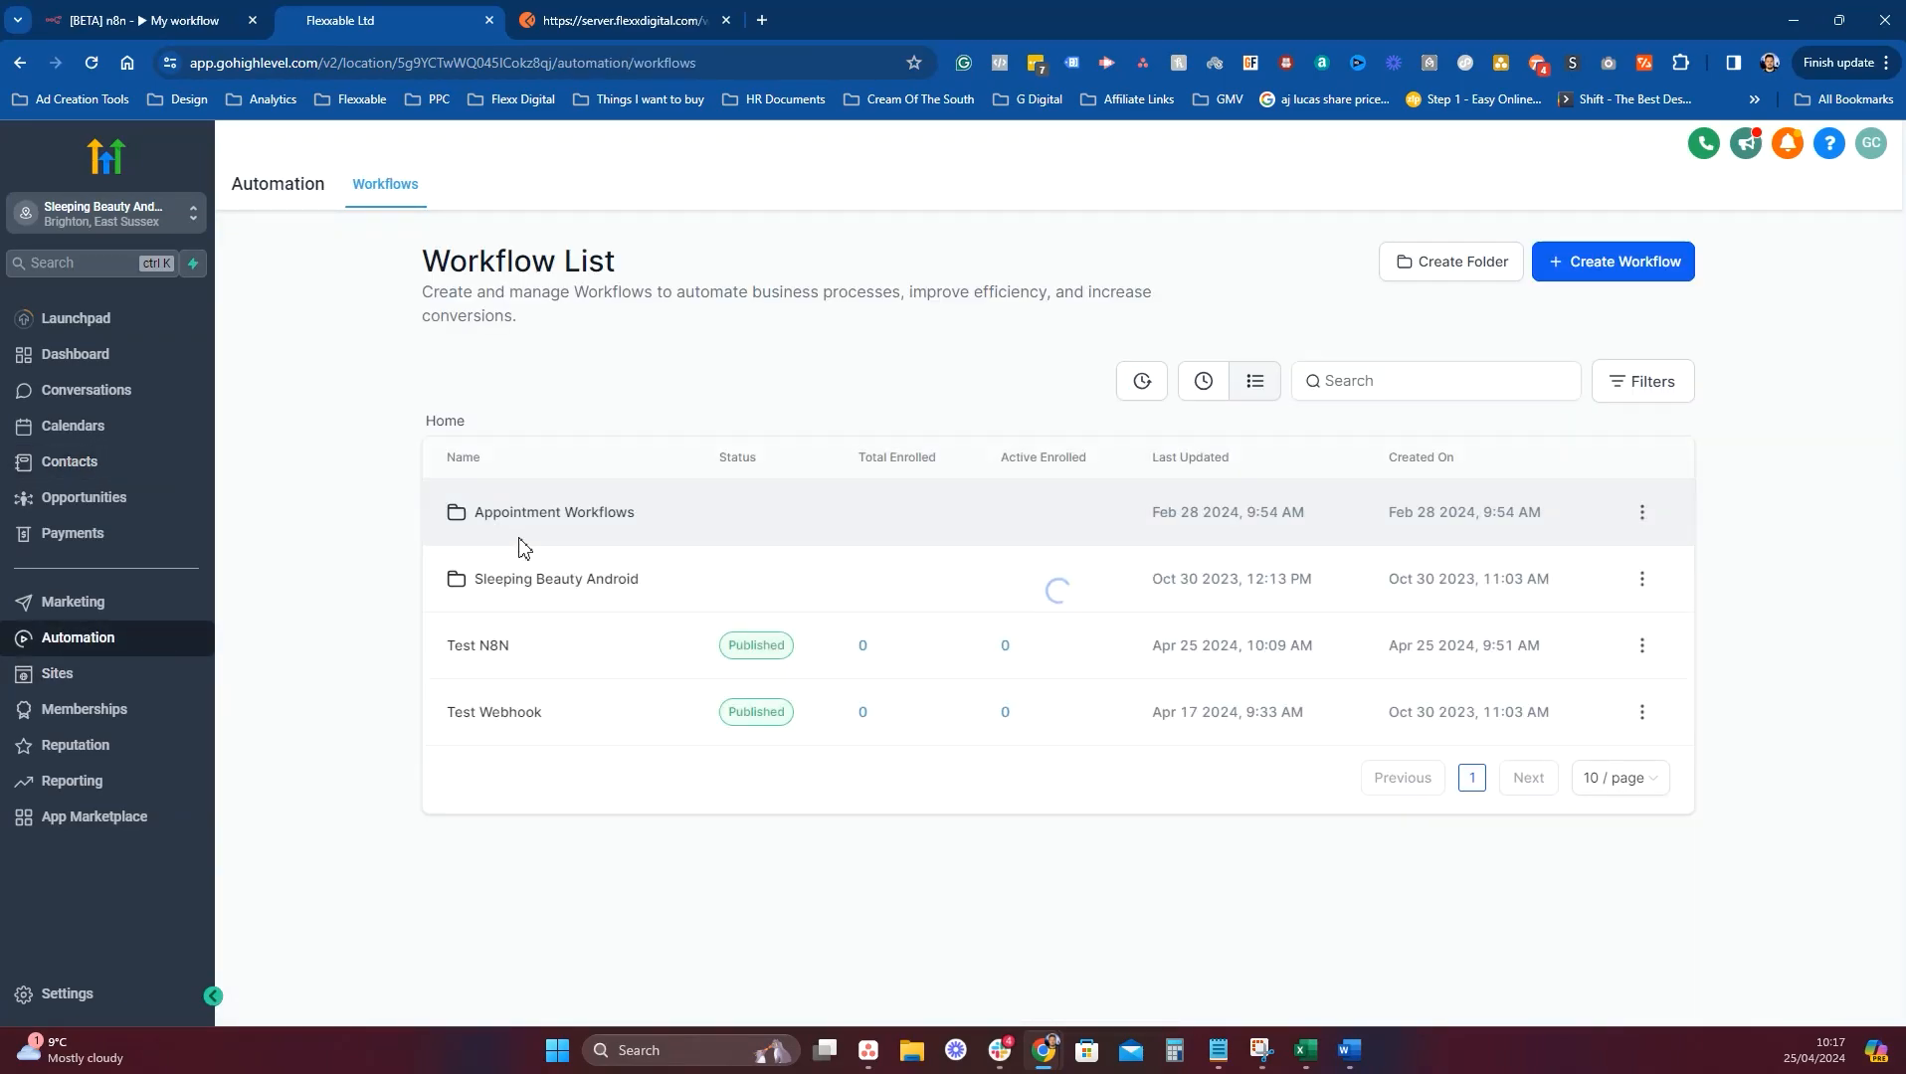
left_click(500, 659)
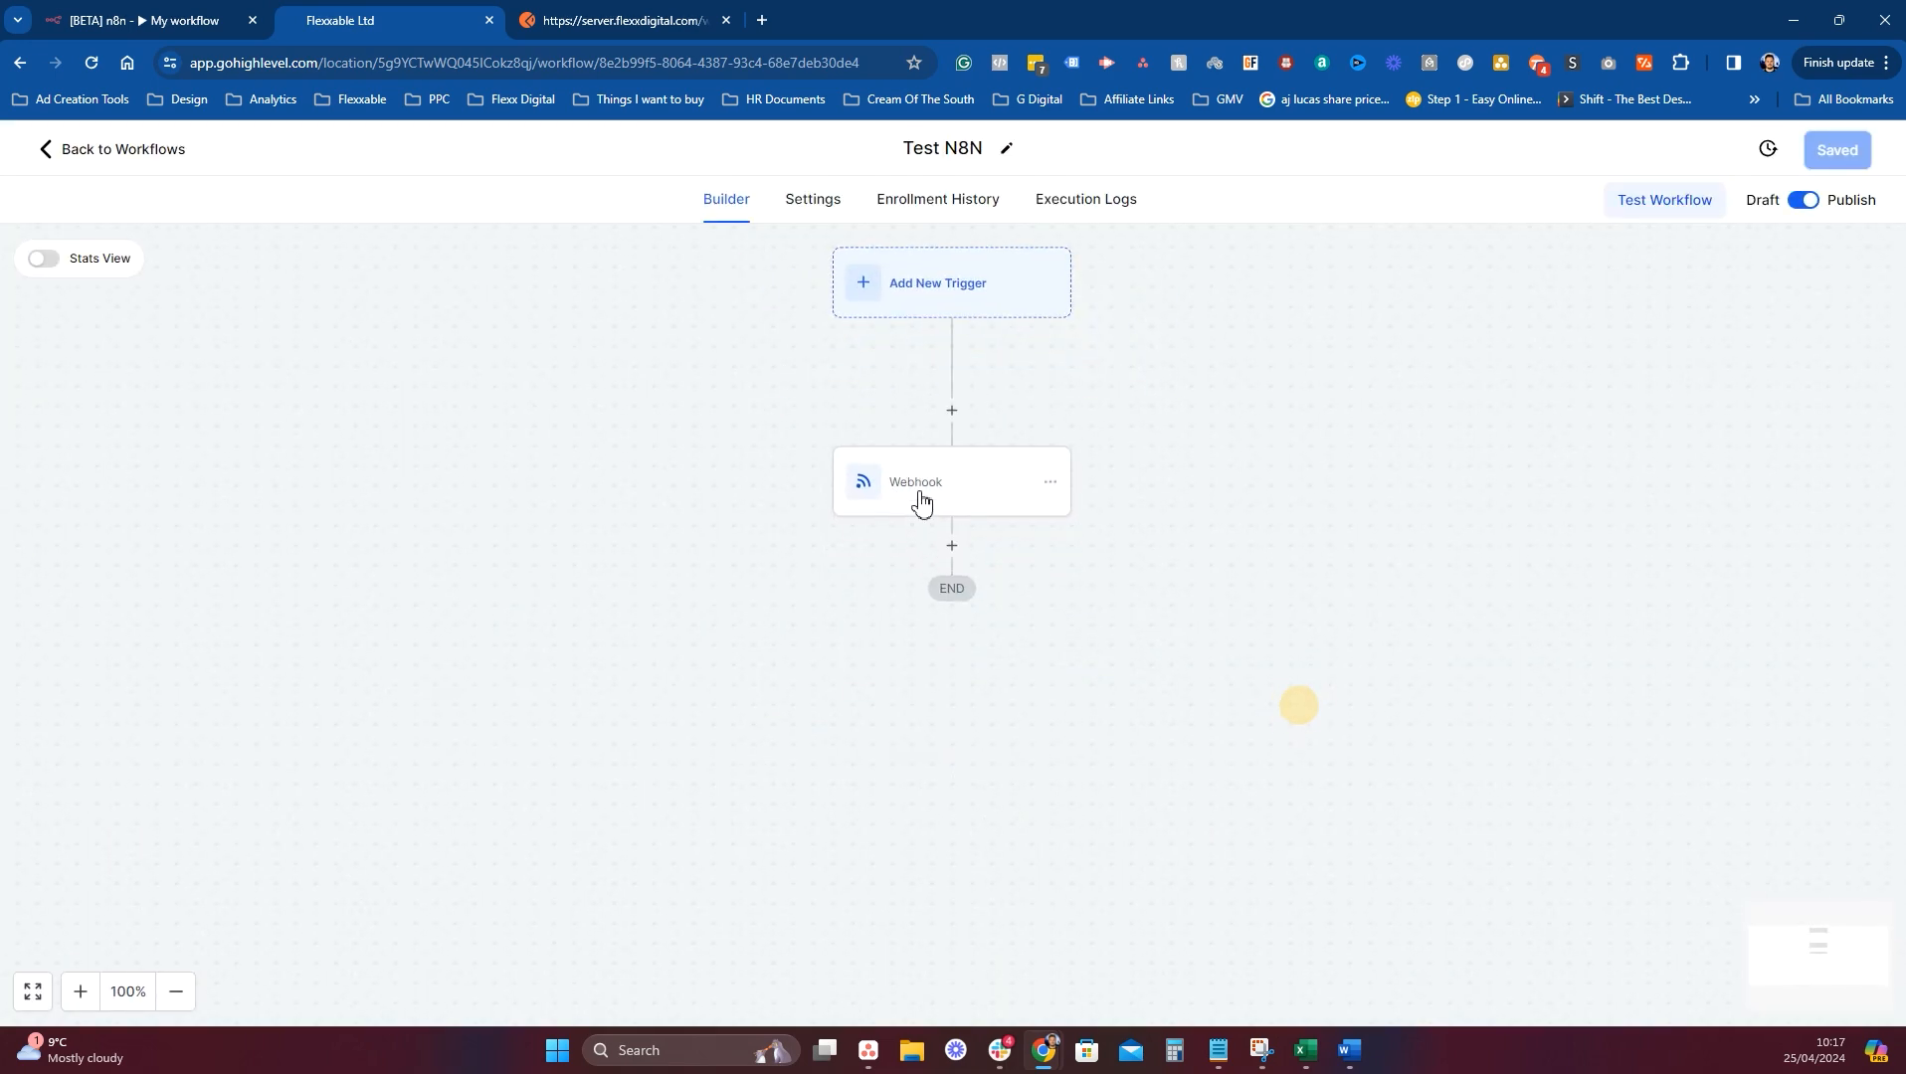
left_click(965, 497)
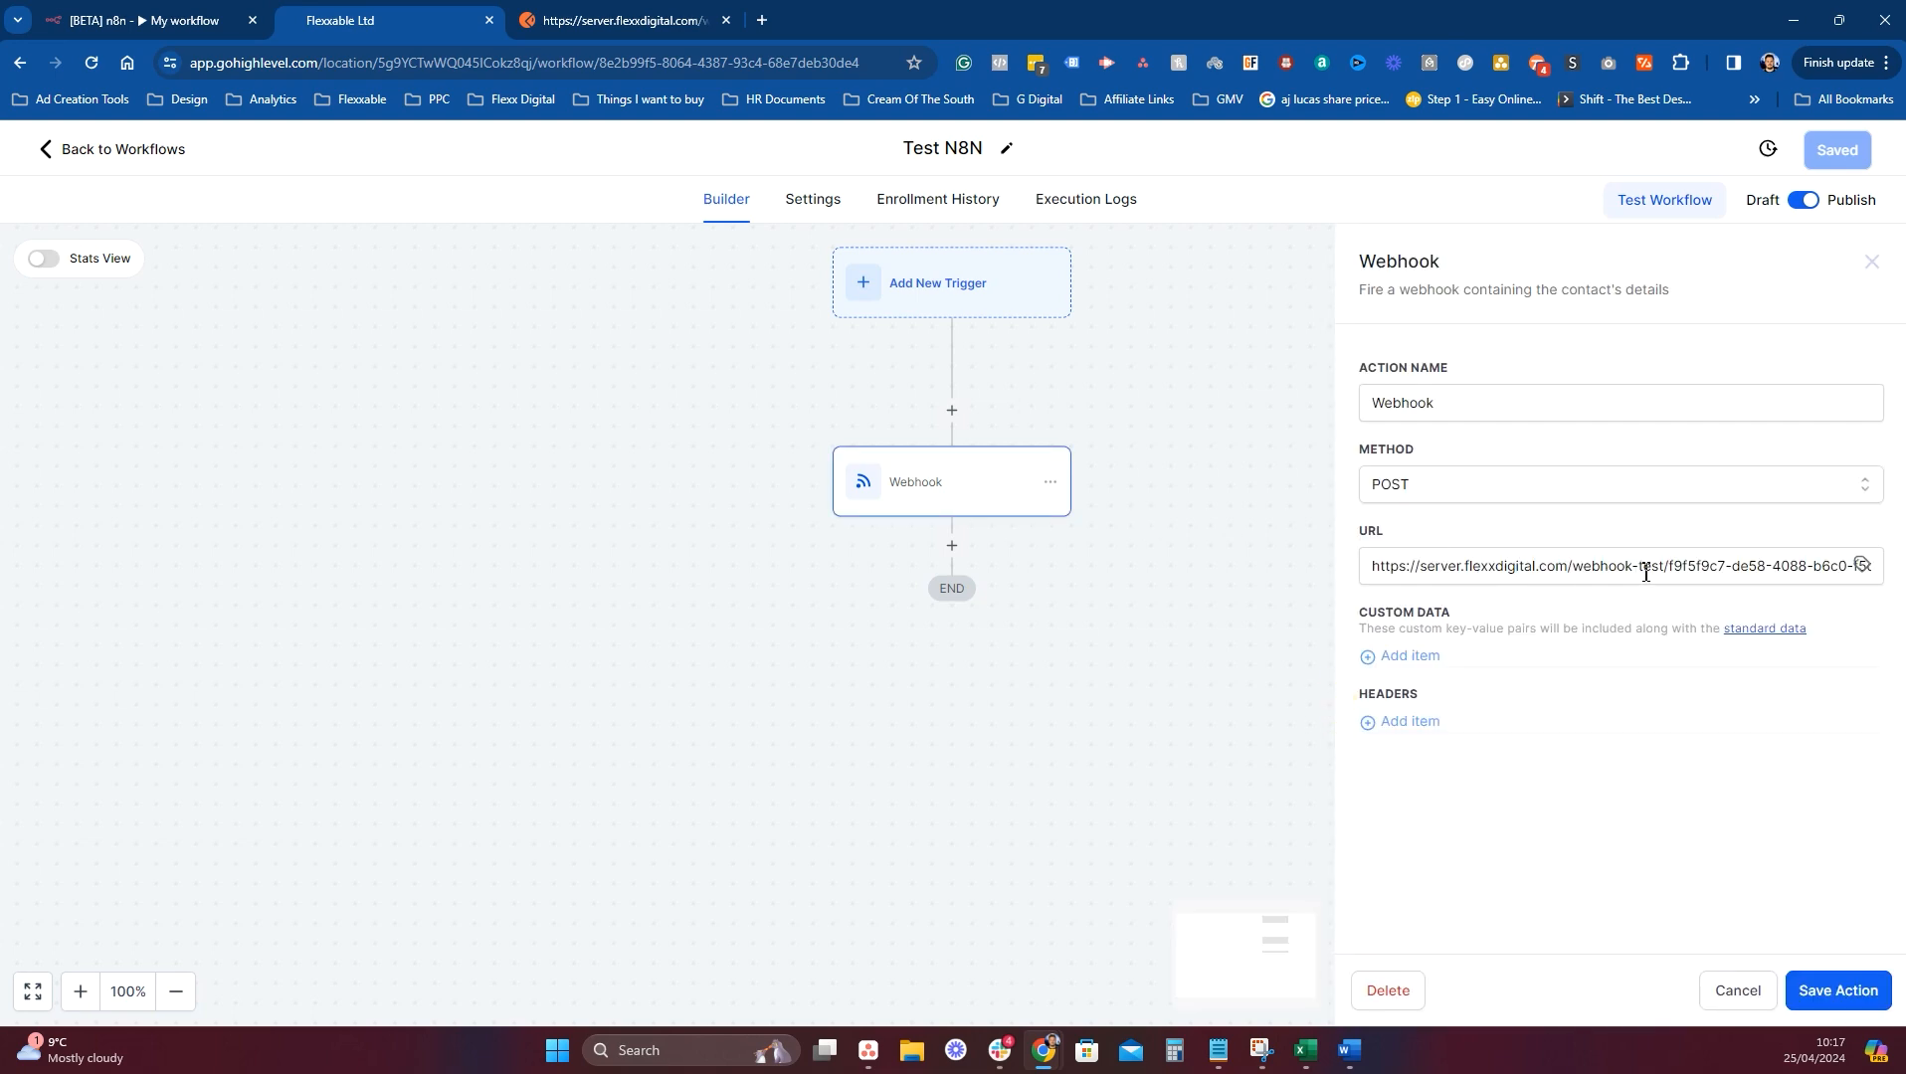
left_click(1662, 565)
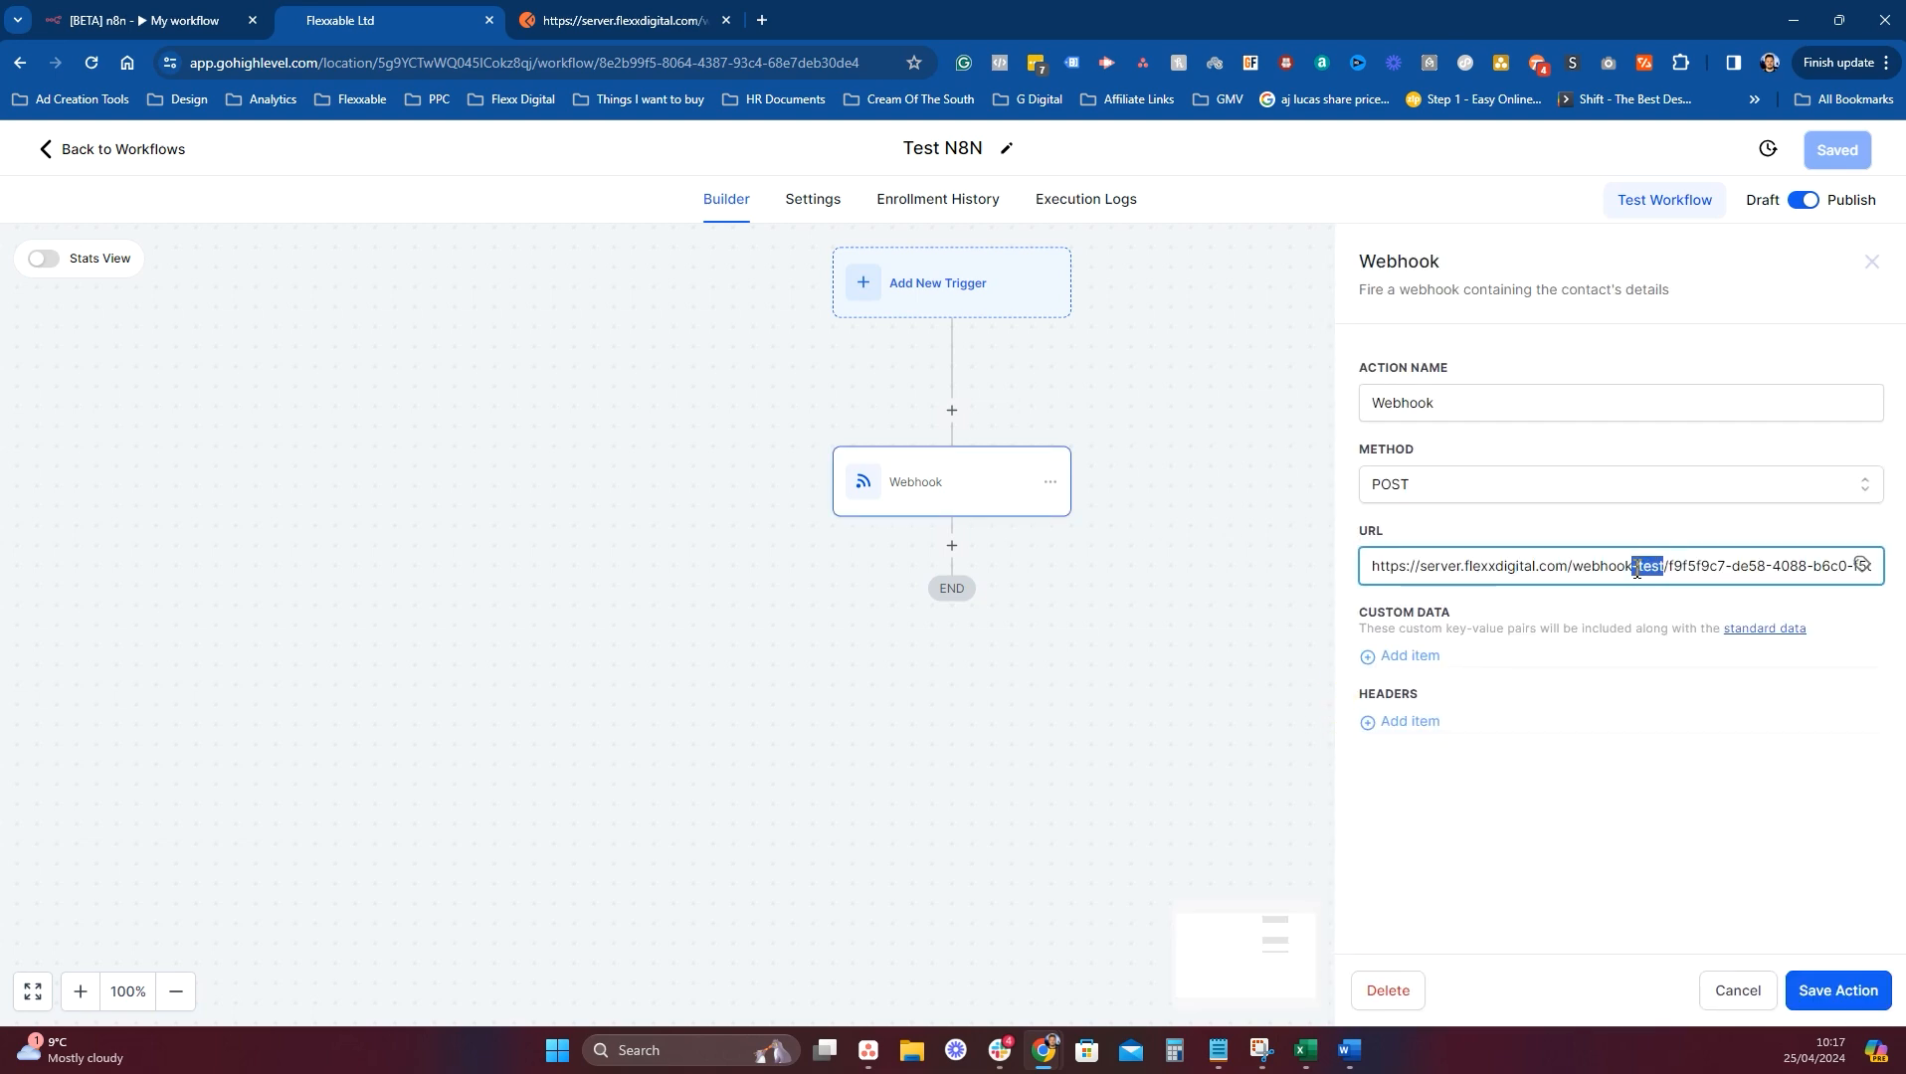
key("BackSpace")
left_click(1850, 1003)
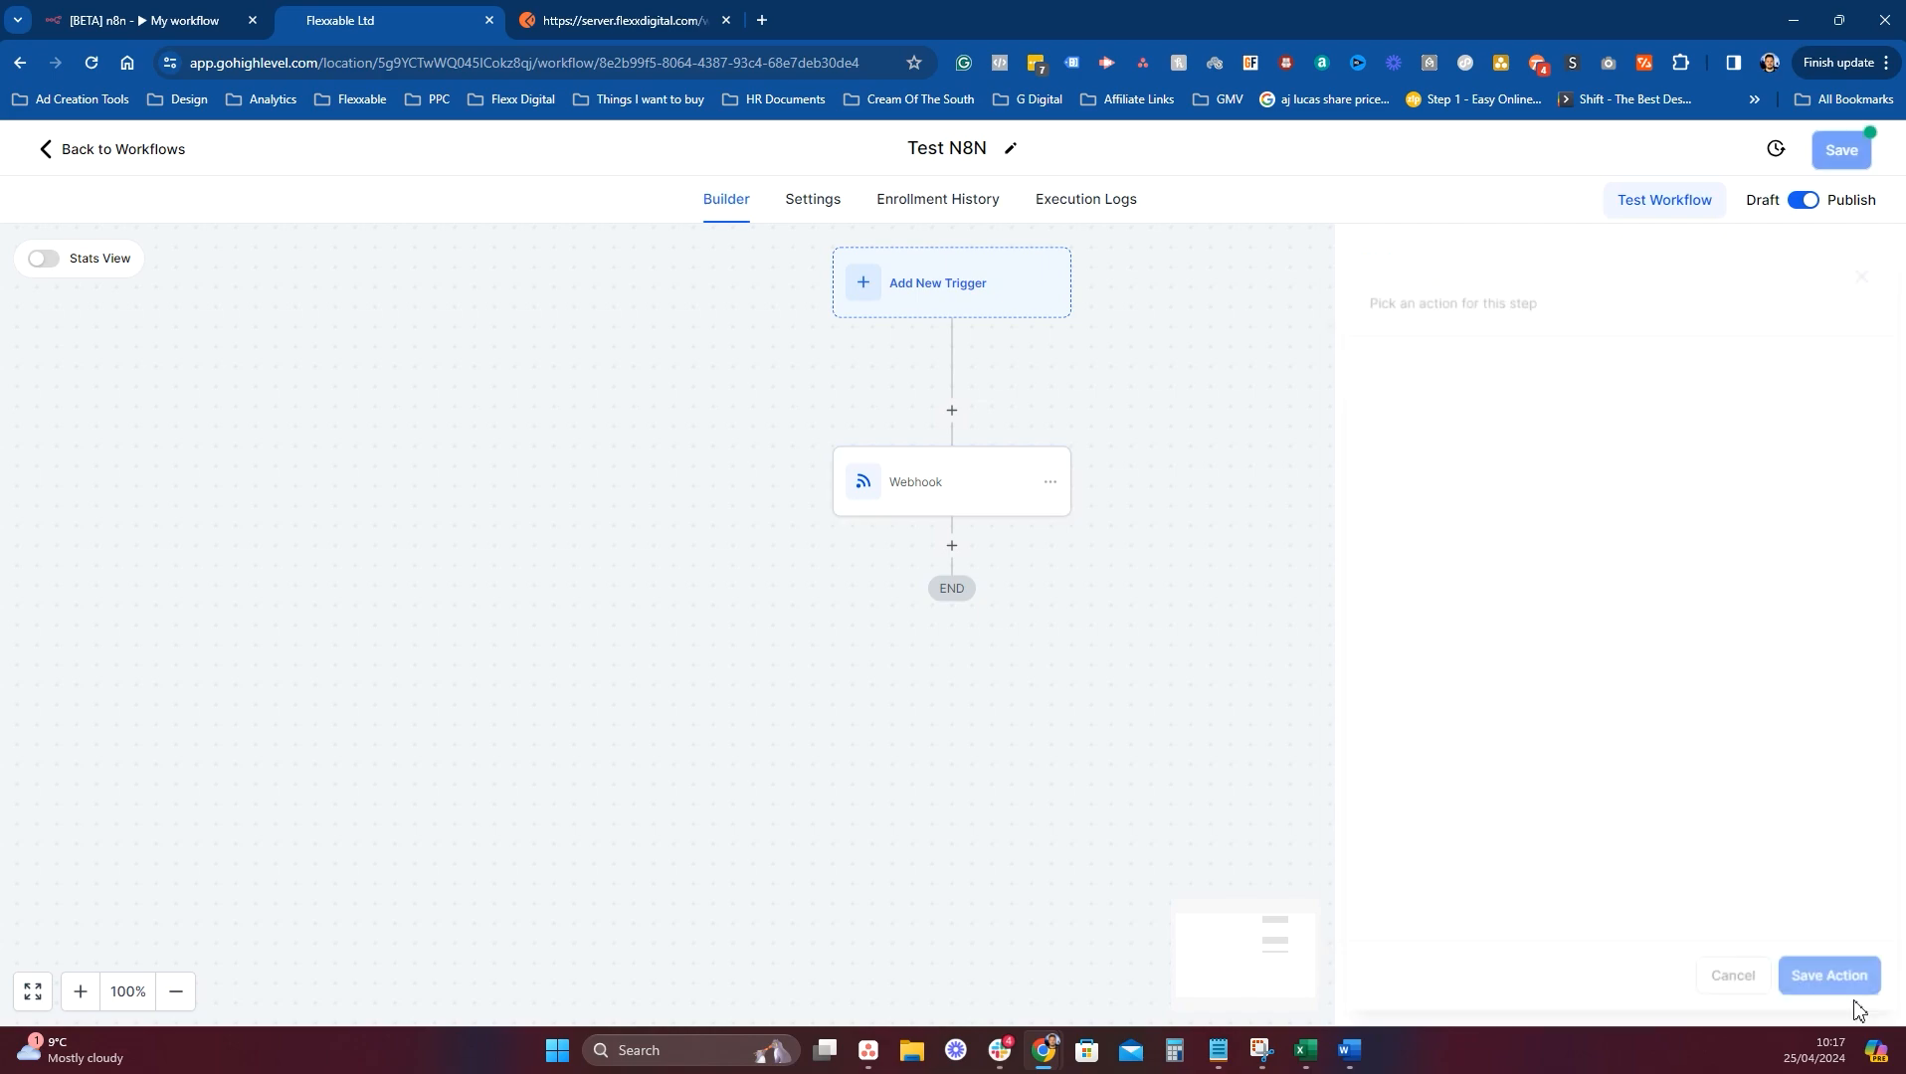
left_click(1837, 151)
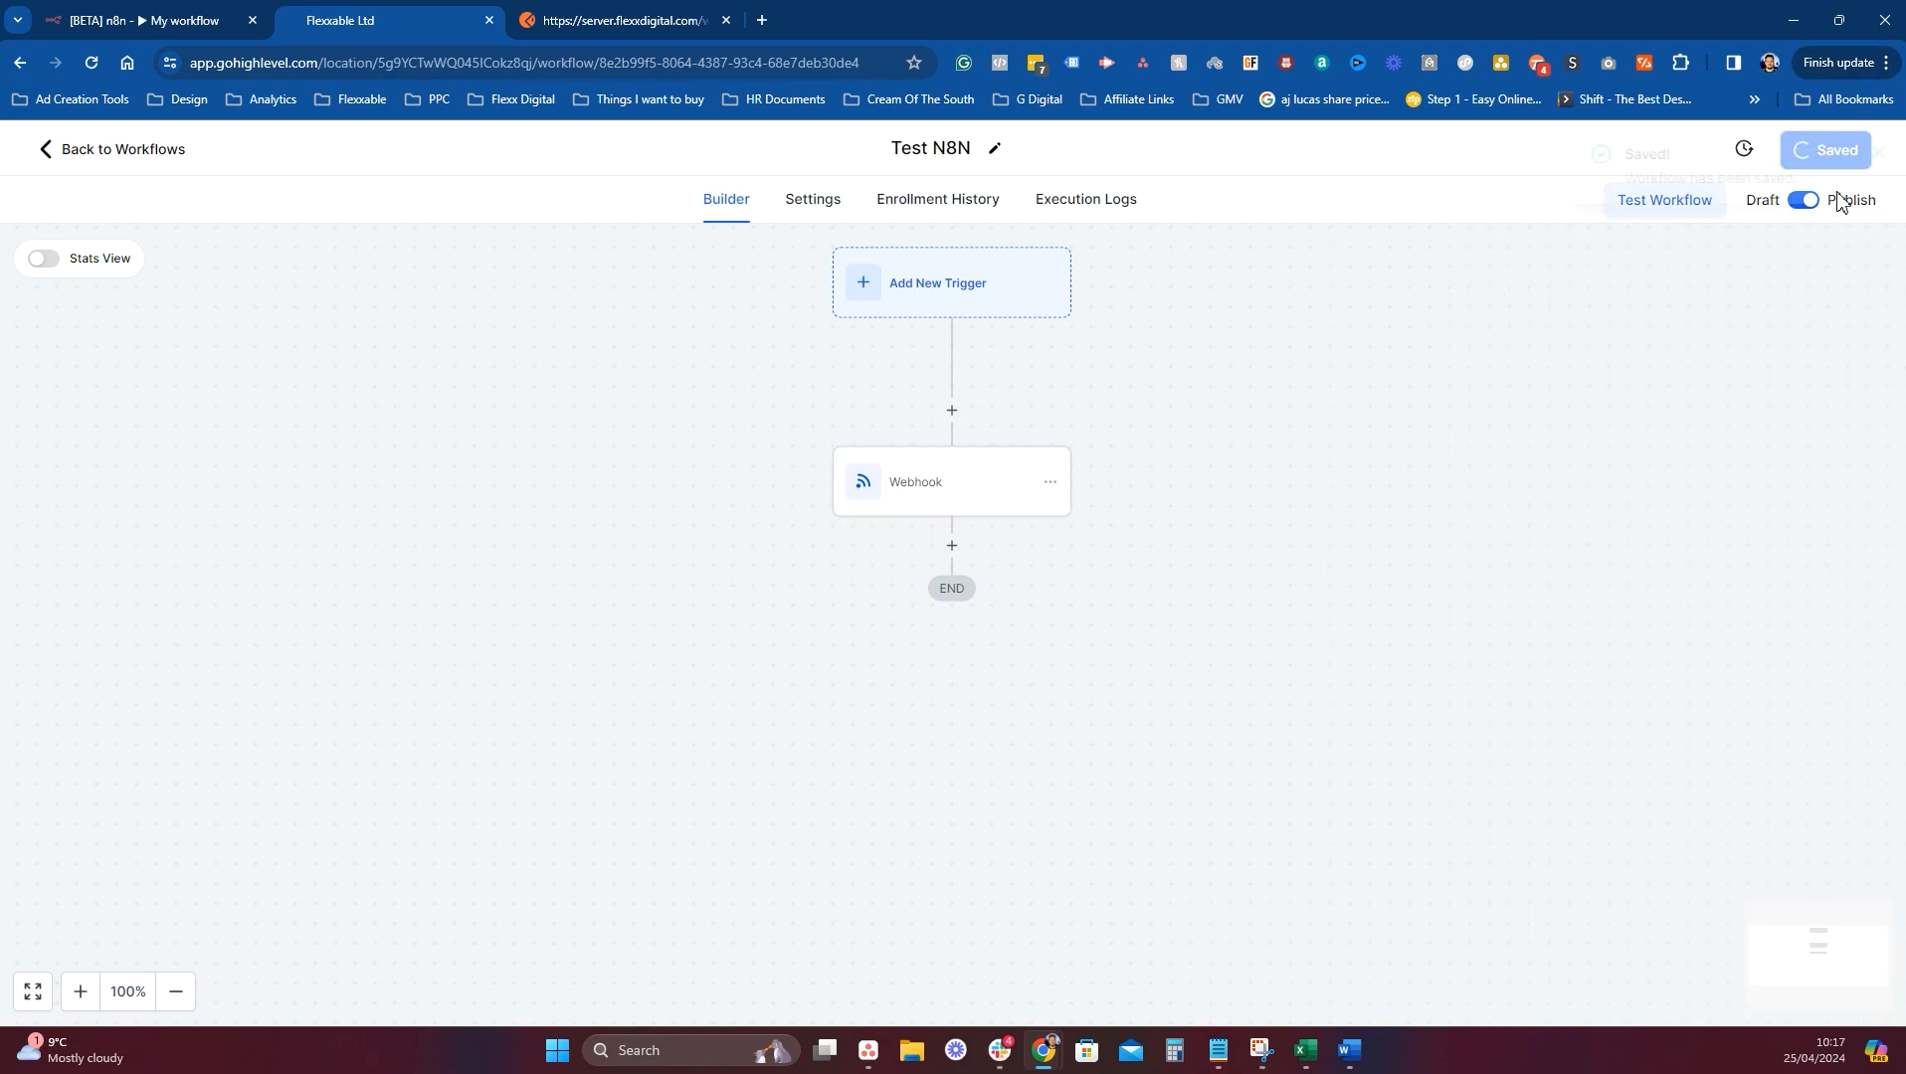
left_click(1872, 152)
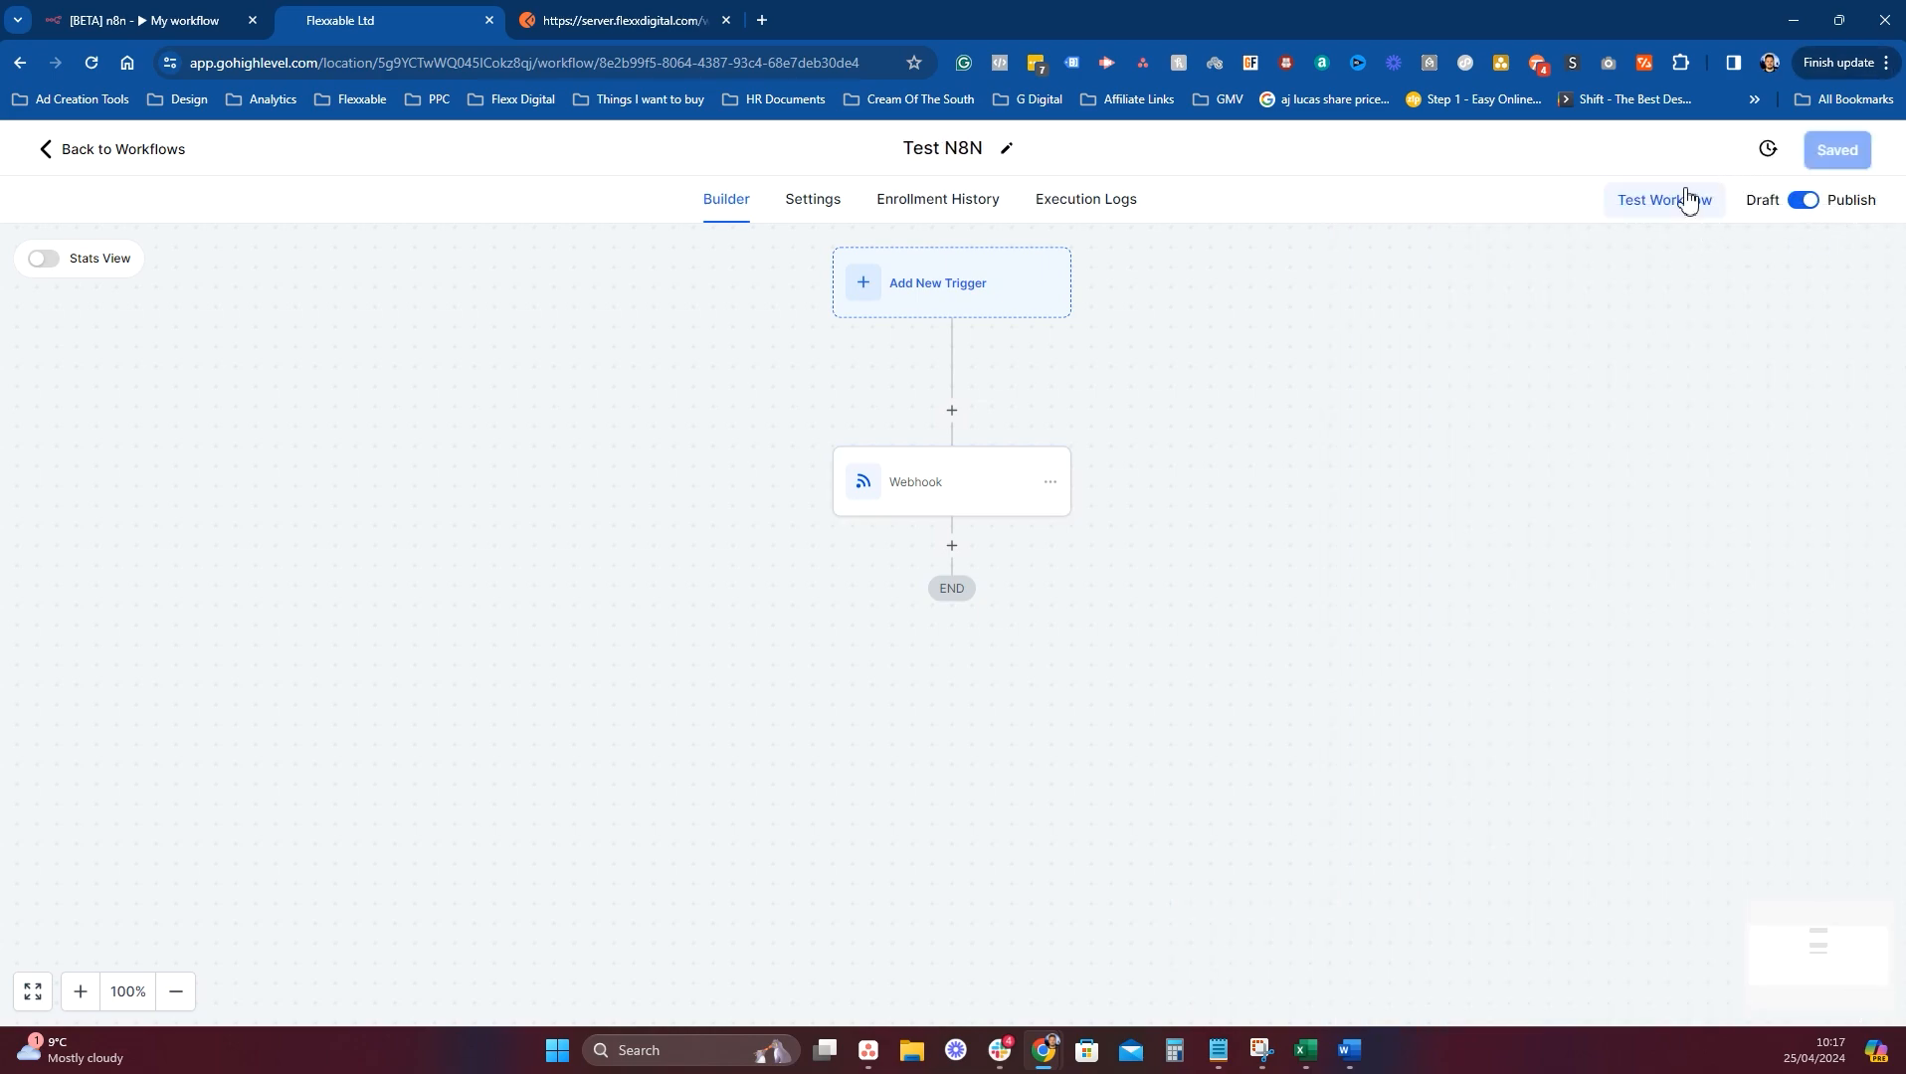
left_click(1689, 199)
left_click(1444, 401)
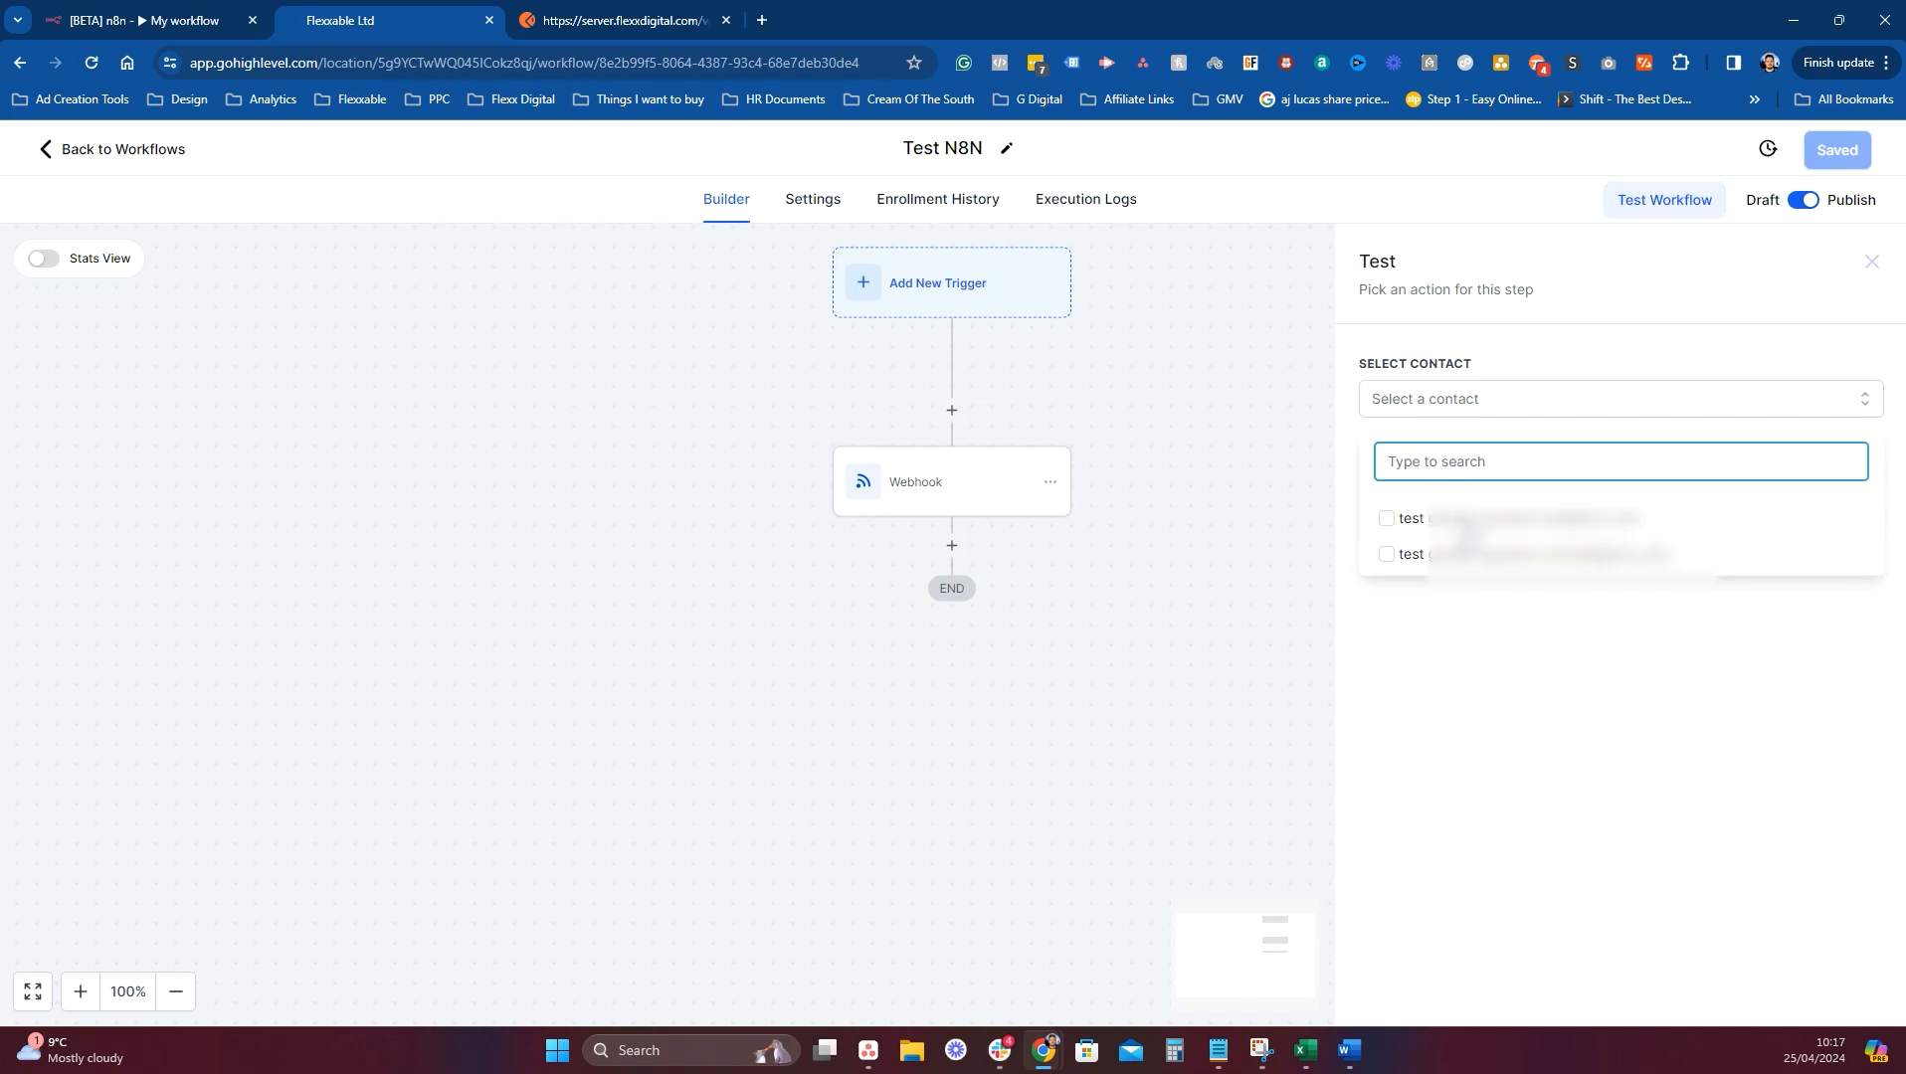
left_click(83, 154)
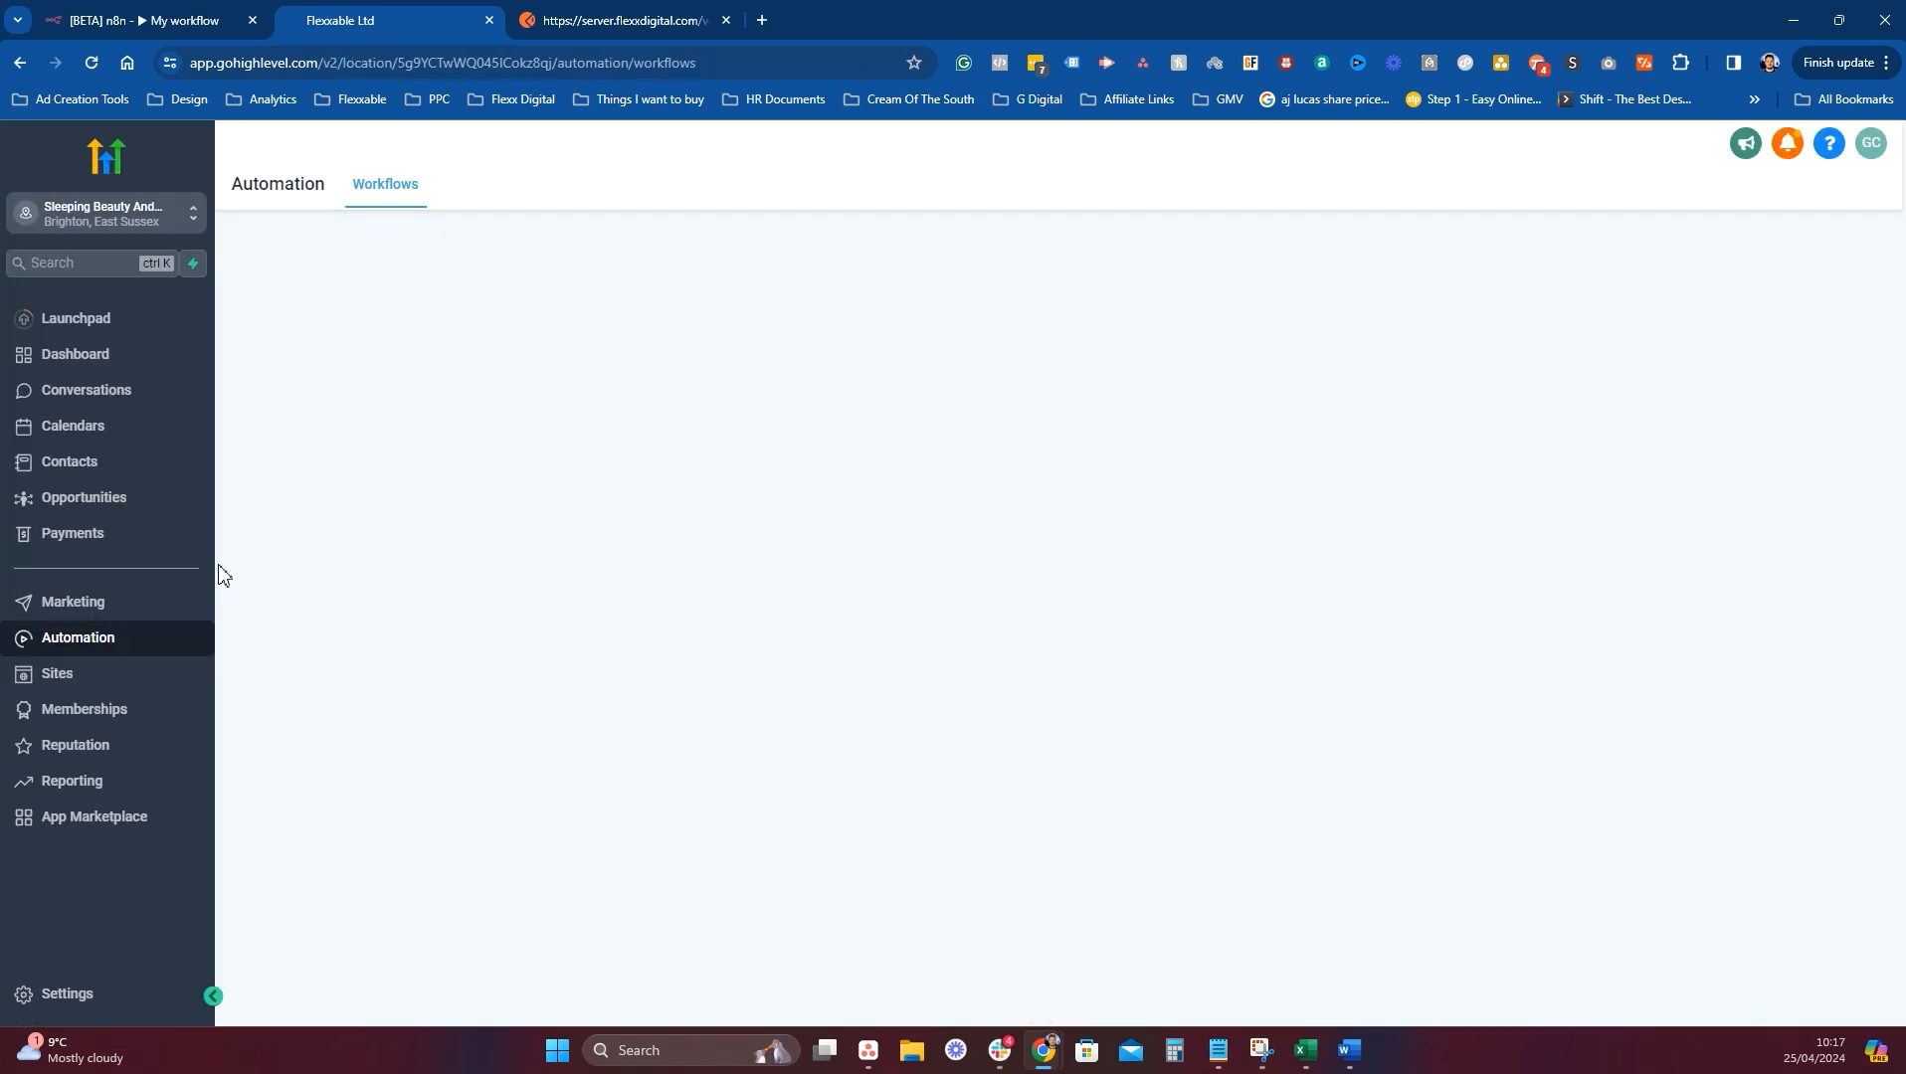
In Contacts, select the first test contact and cancel its deletion.
left_click(183, 467)
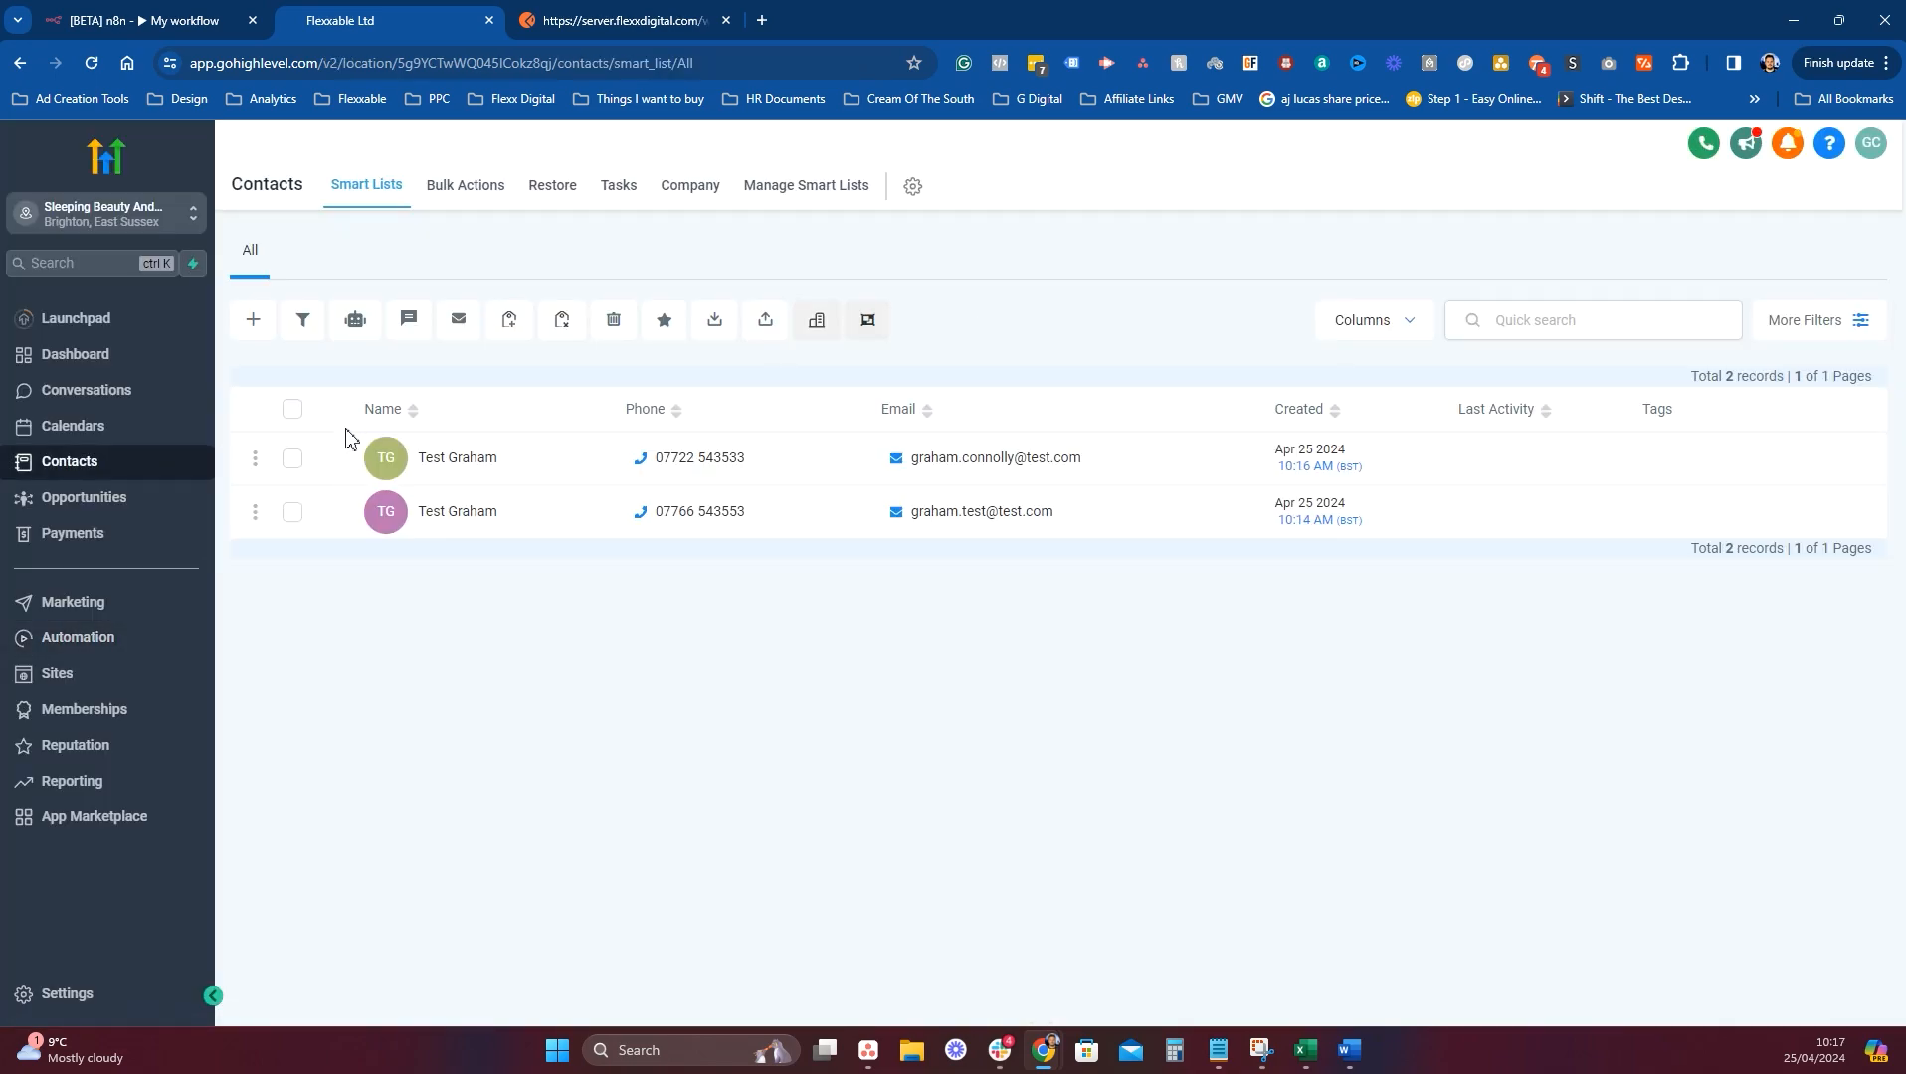
left_click(291, 458)
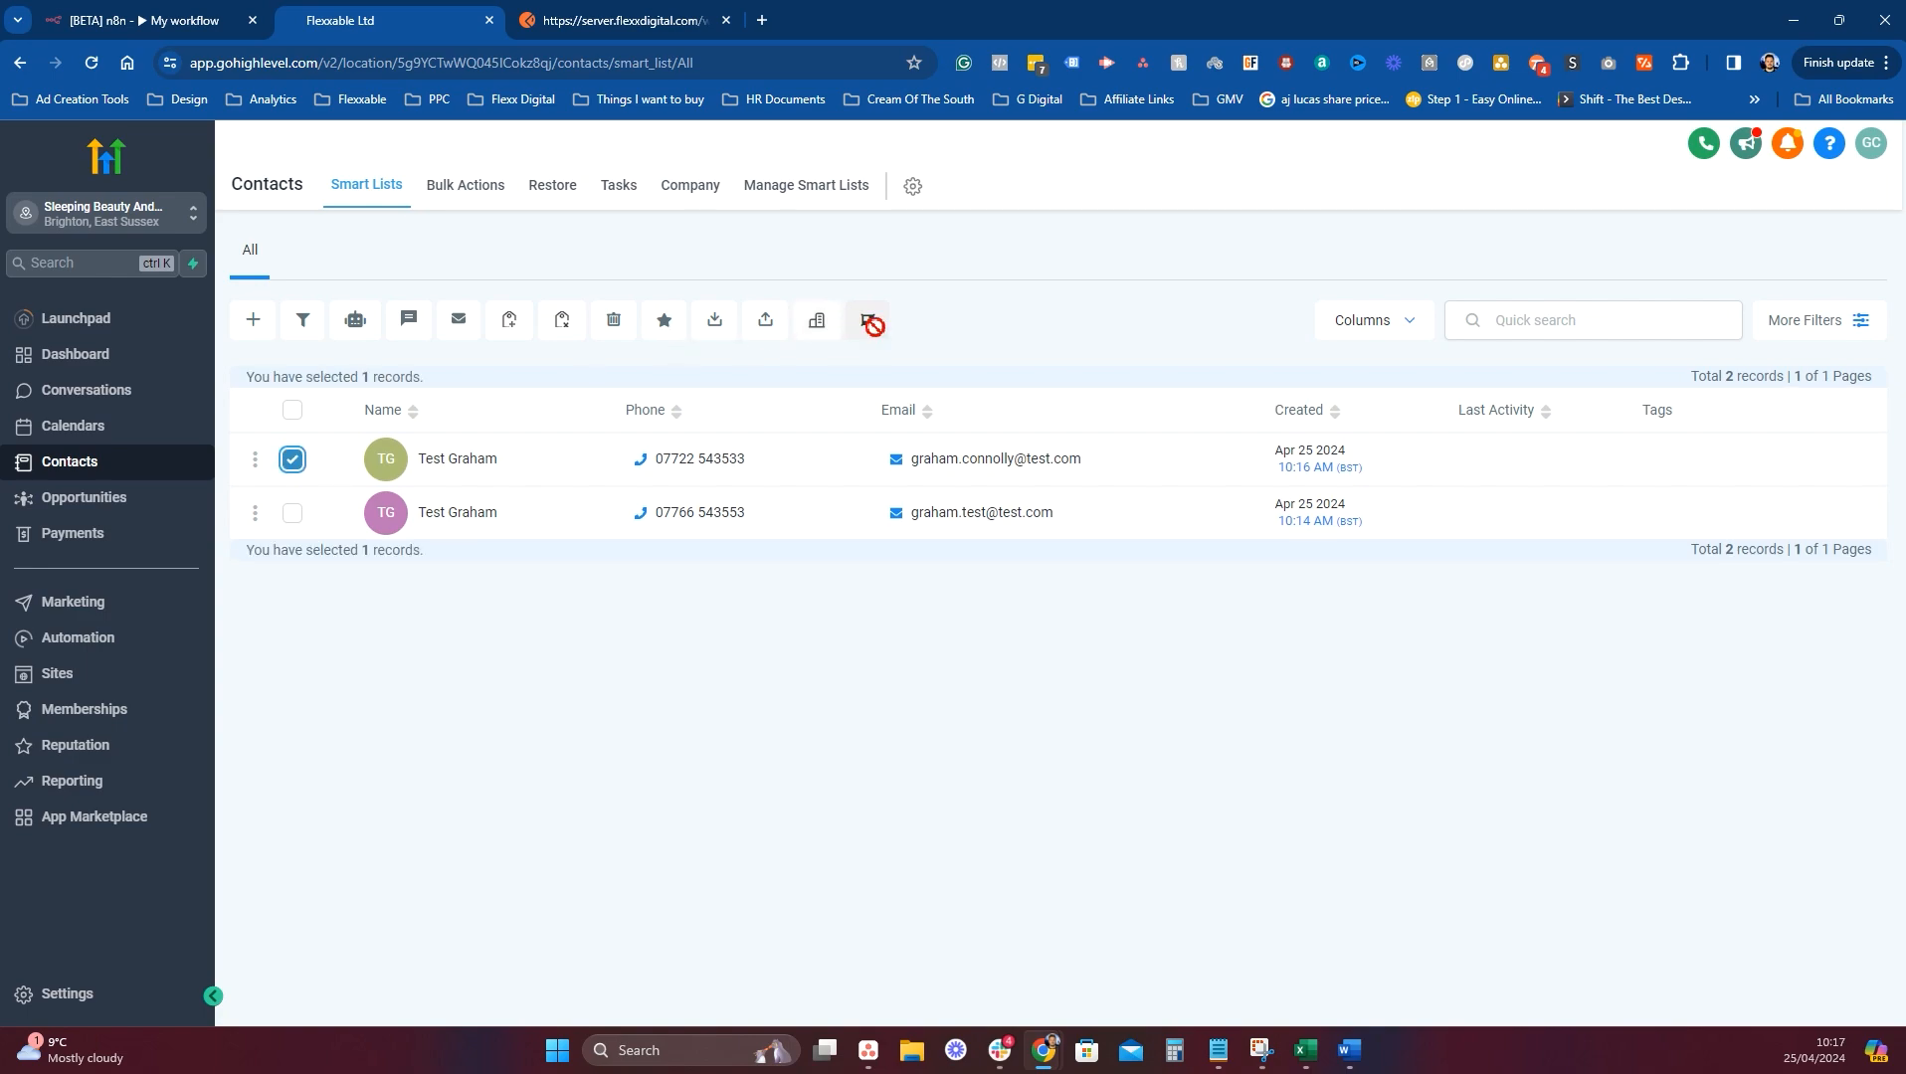
left_click(616, 321)
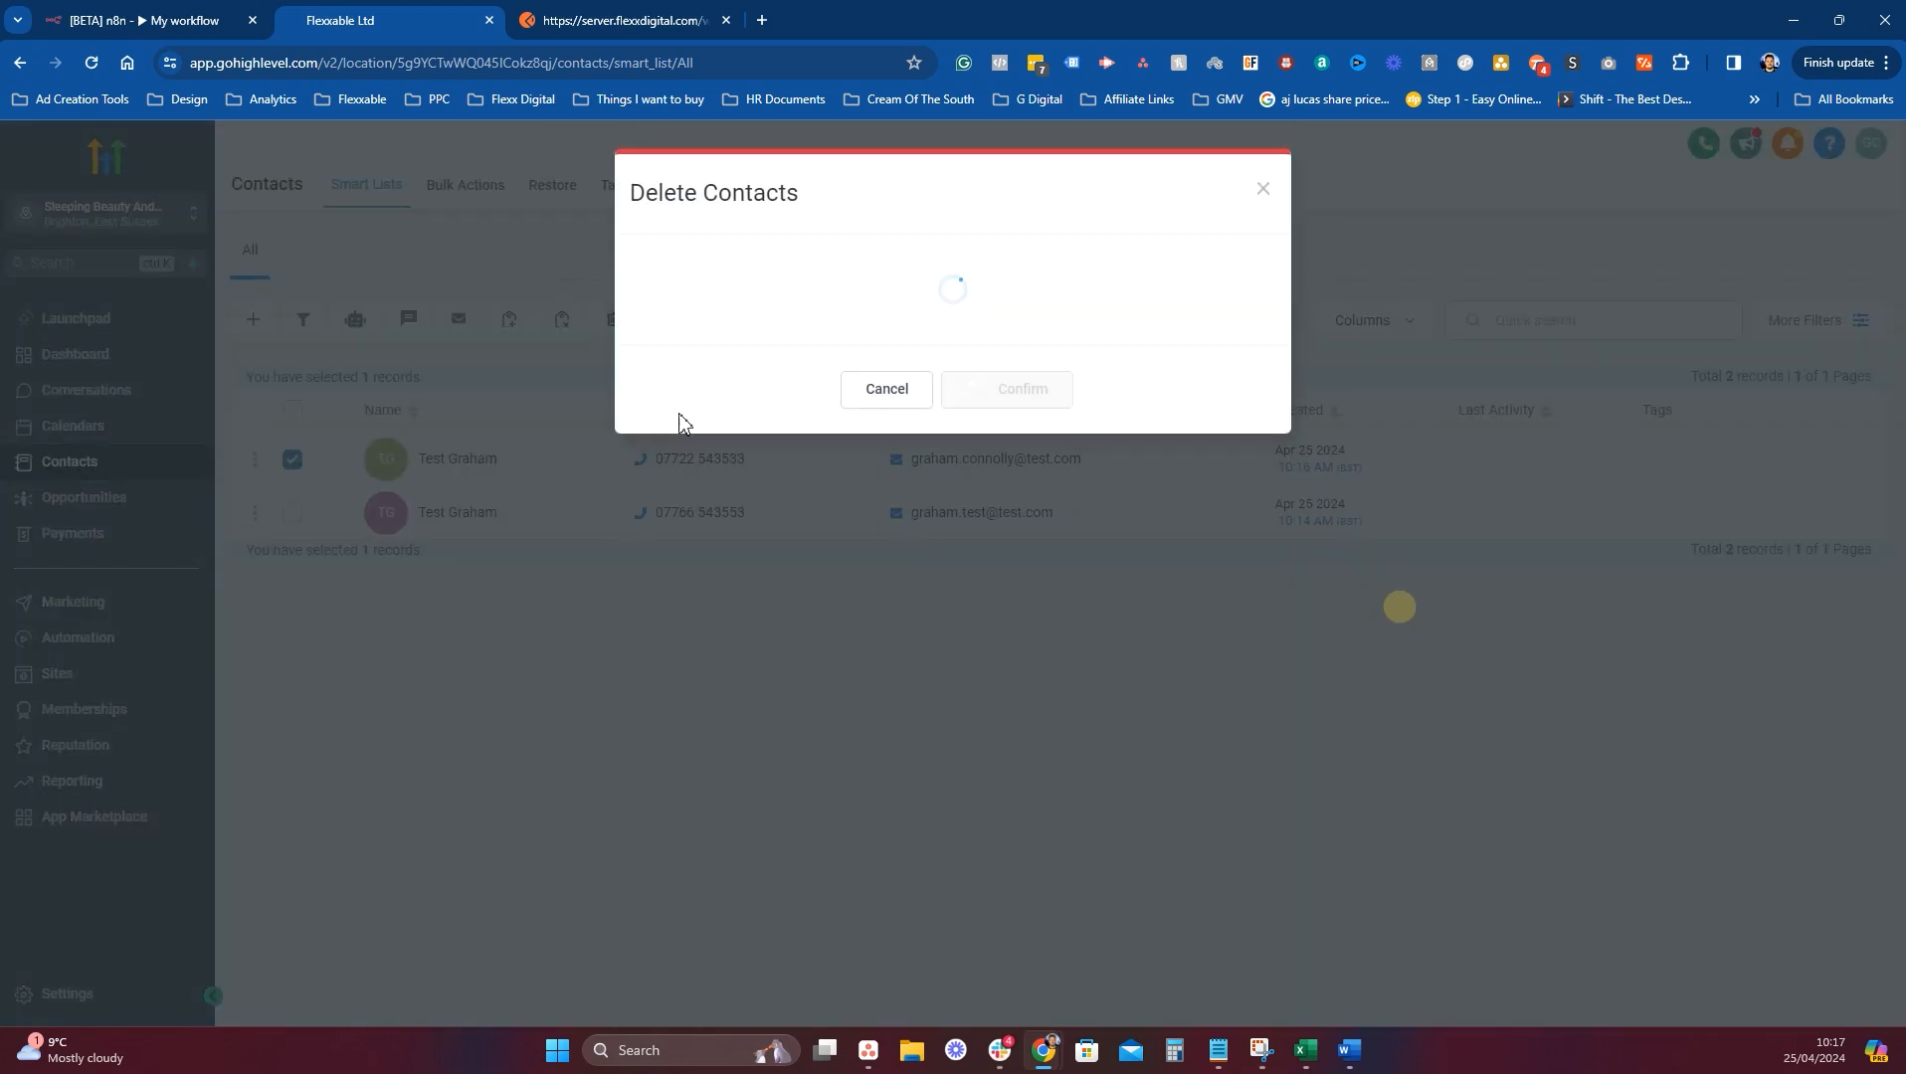
left_click(464, 482)
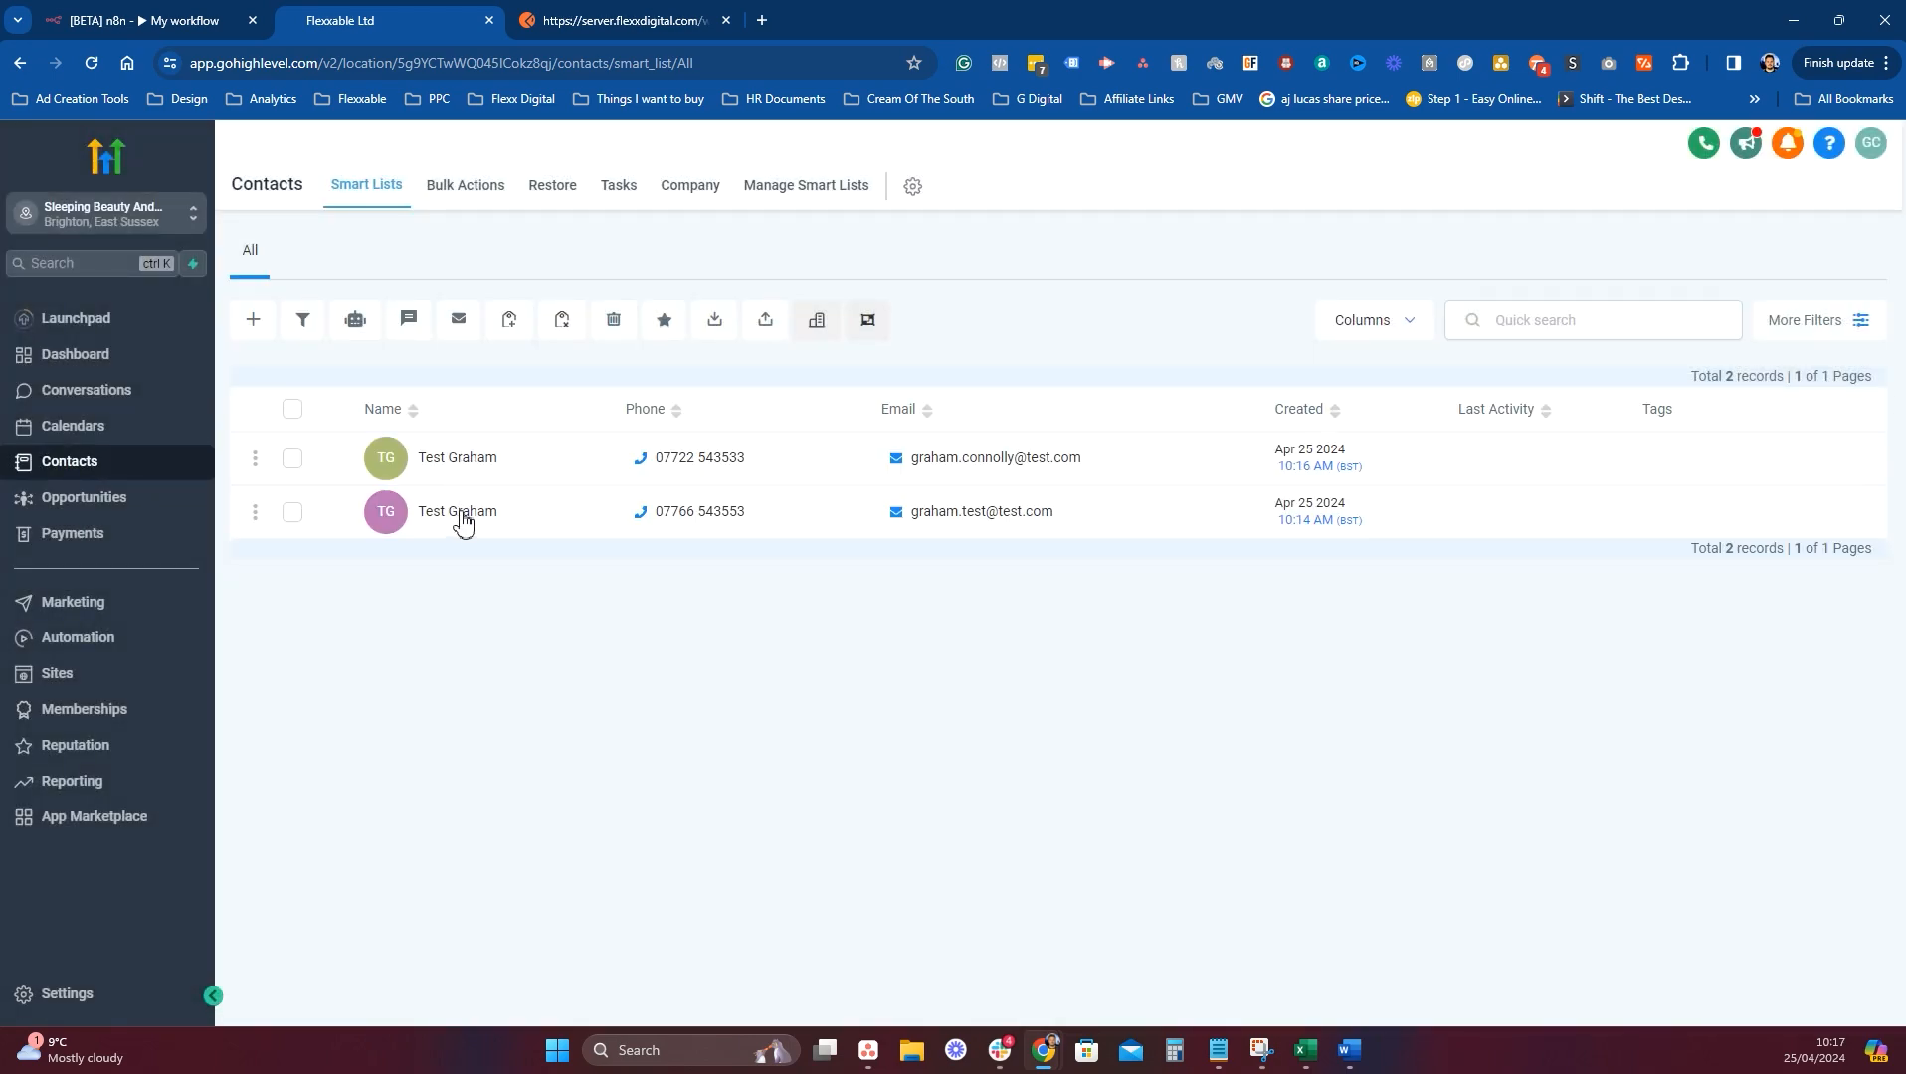
Enrol the second test contact in the Test N8N workflow, then return to n8n.
left_click(462, 514)
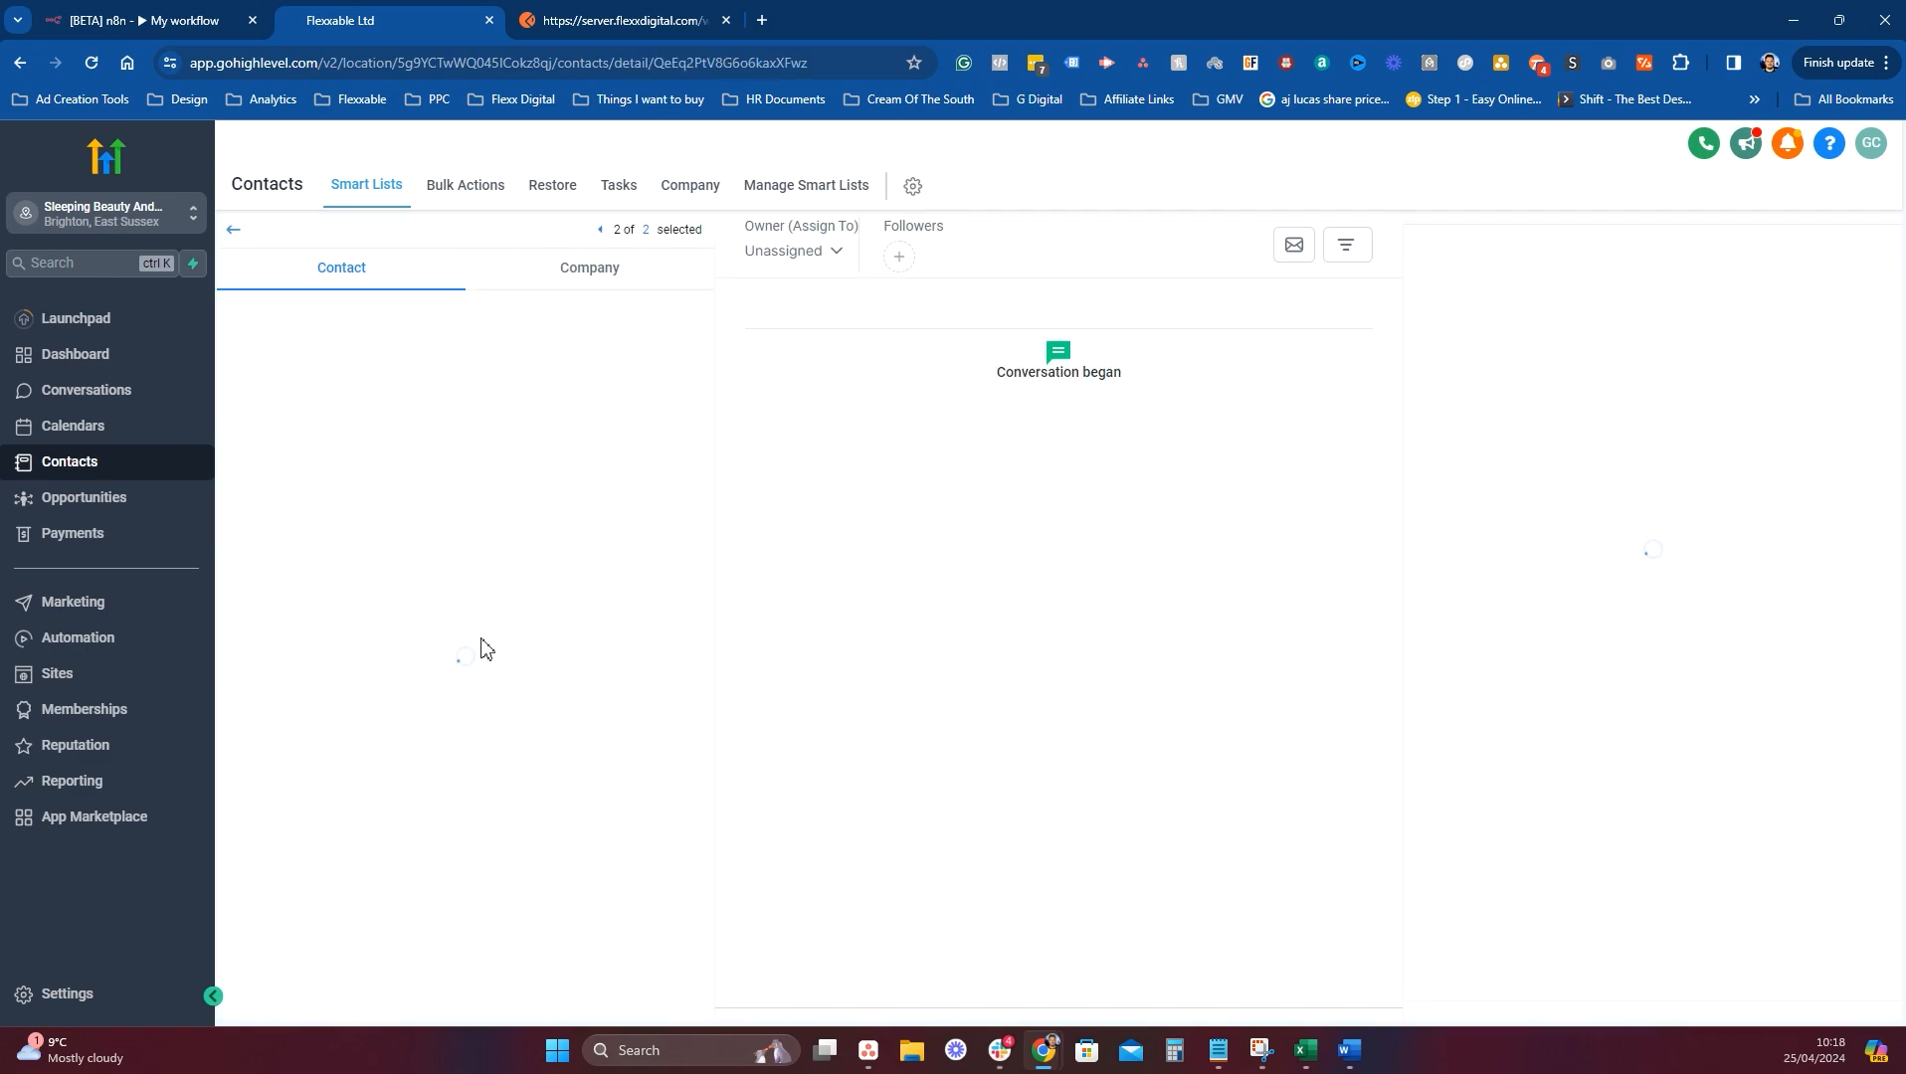
scroll(480, 647, "down", 10)
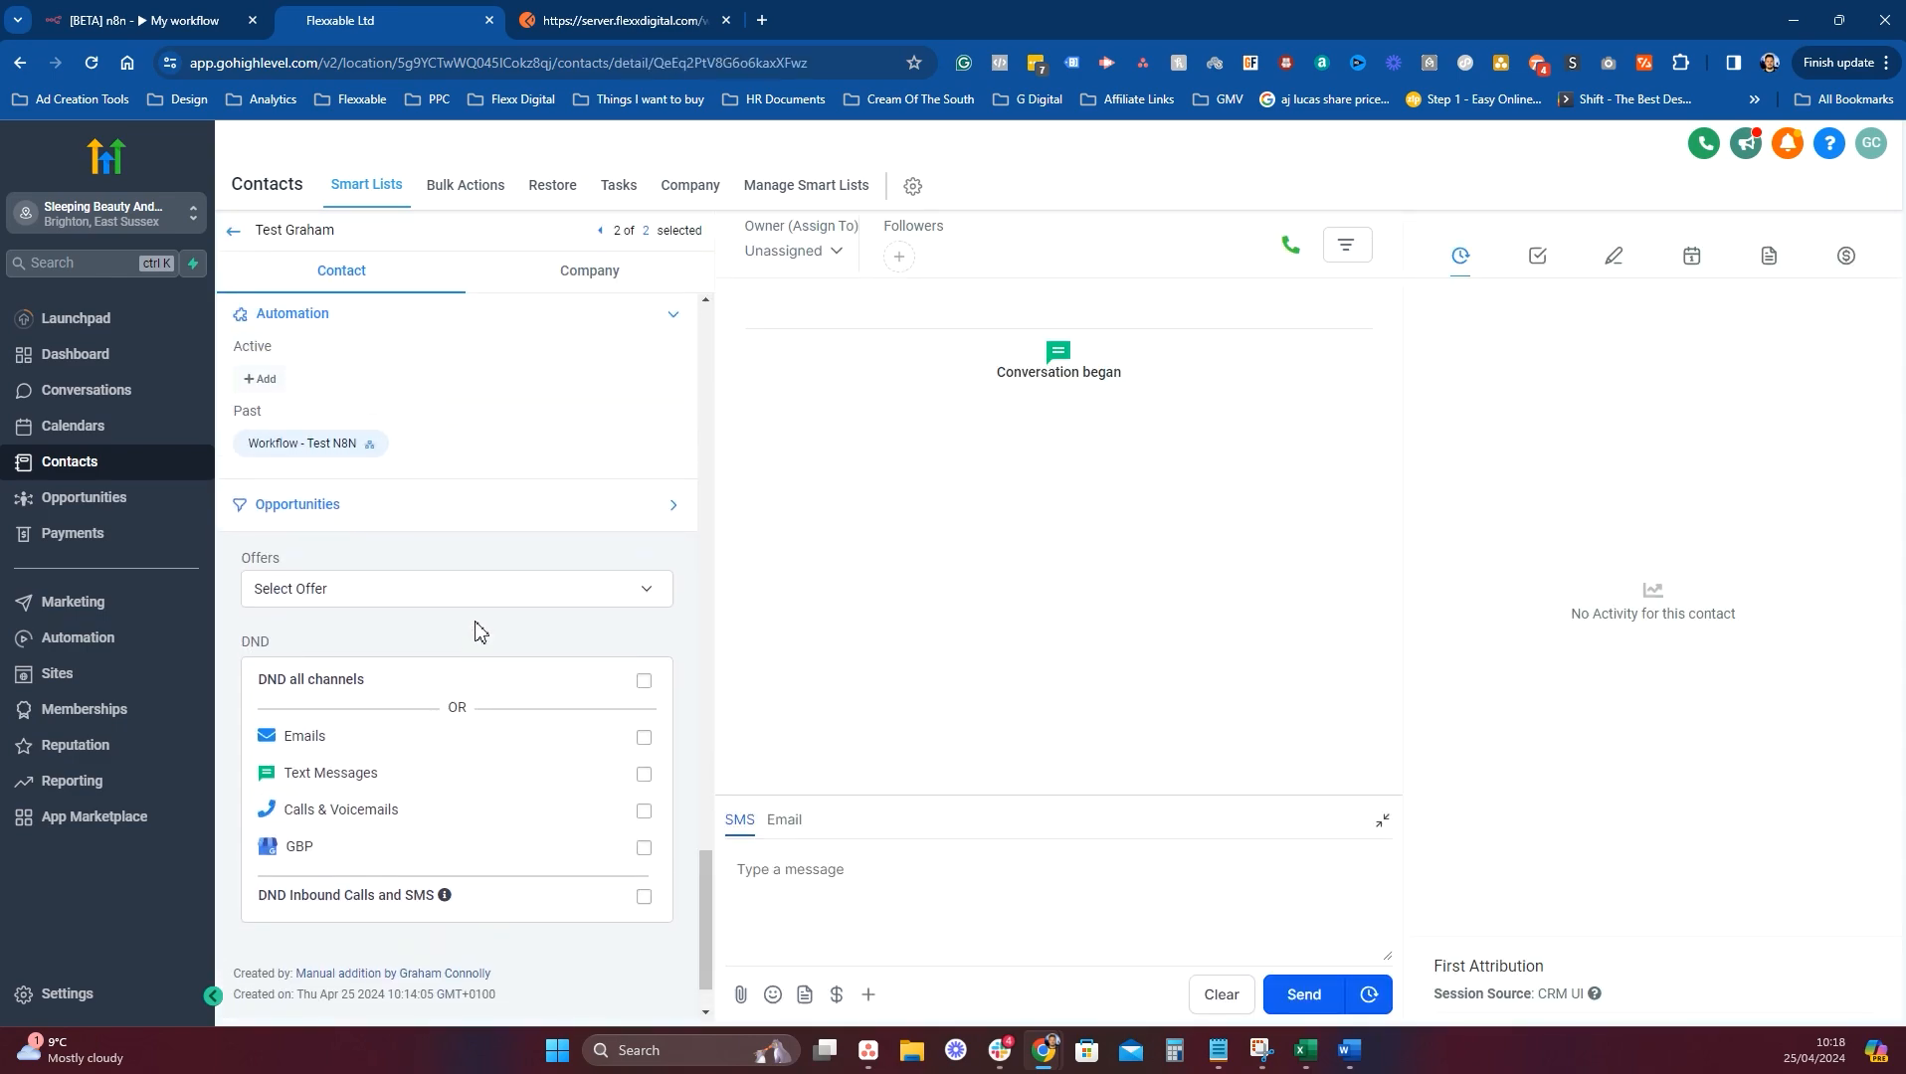
scroll(474, 629, "up", 2)
left_click(259, 601)
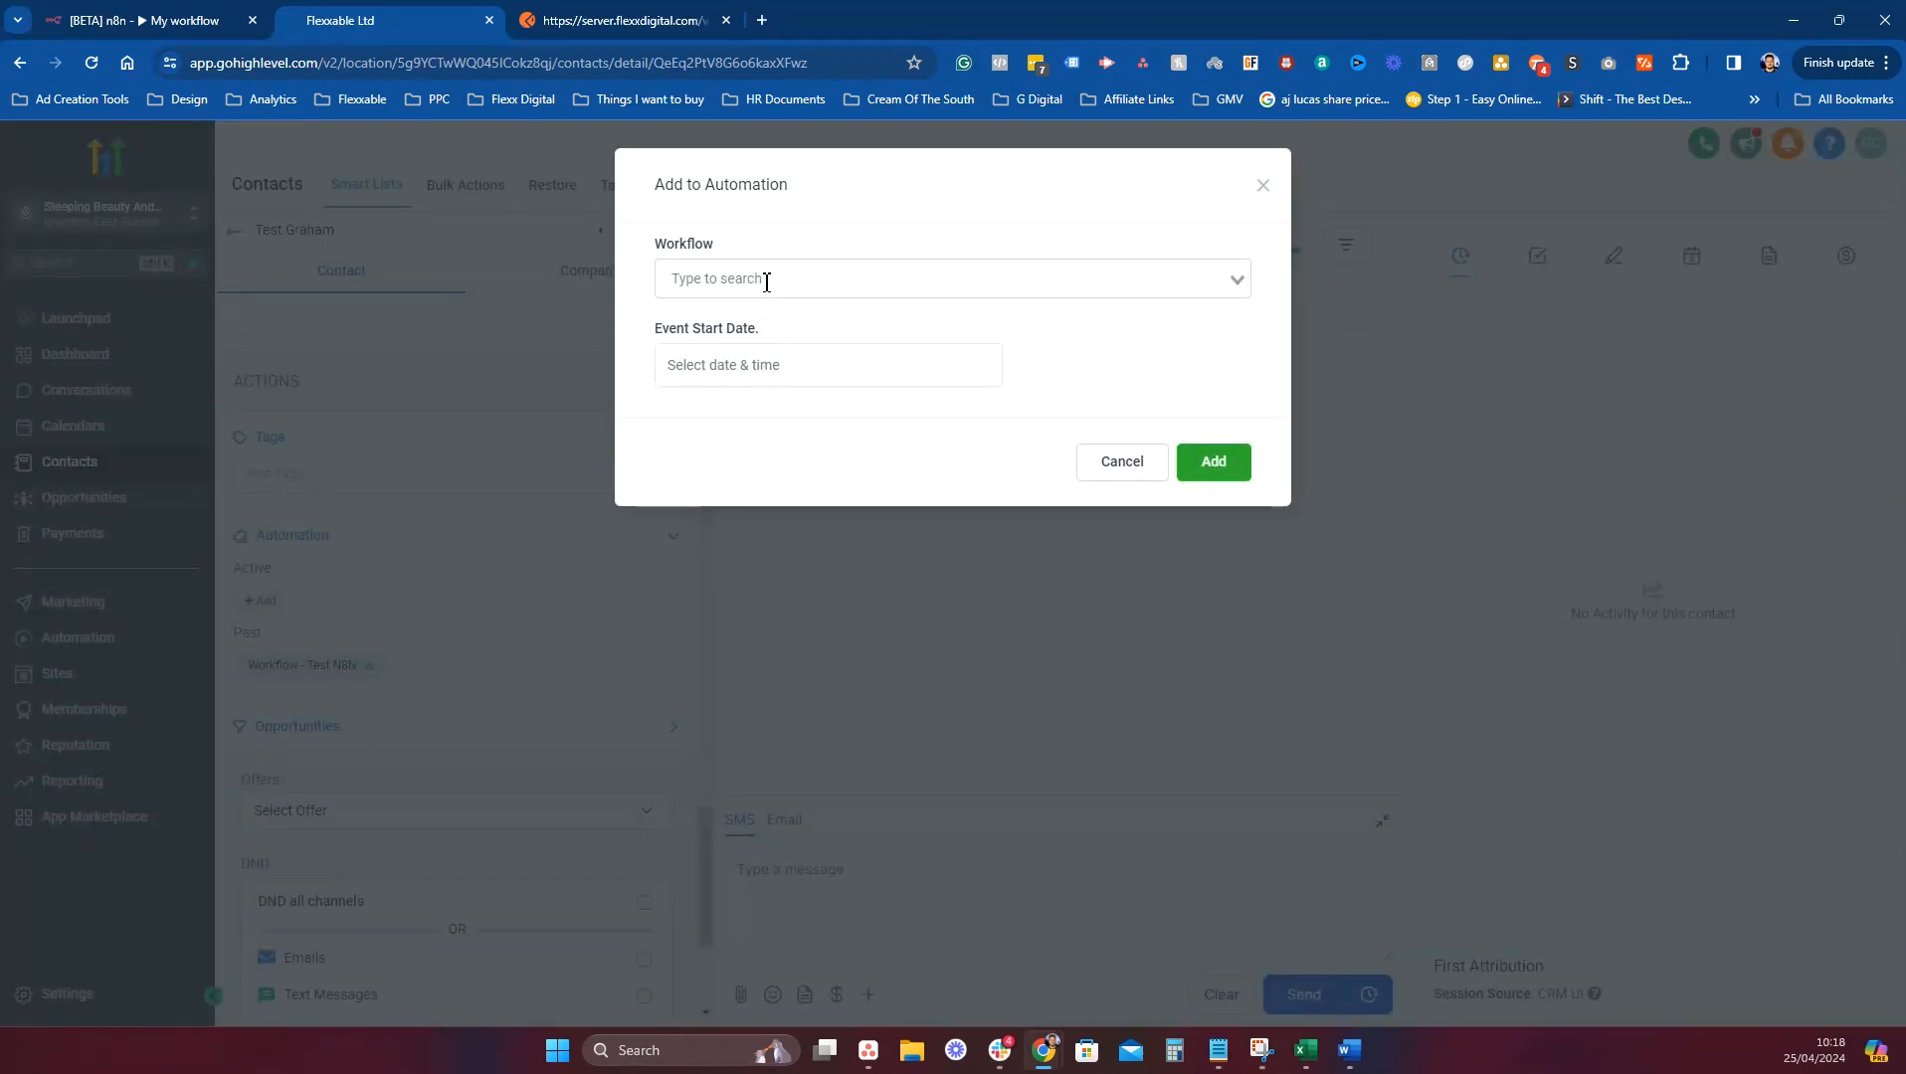
left_click(766, 282)
type("n8n")
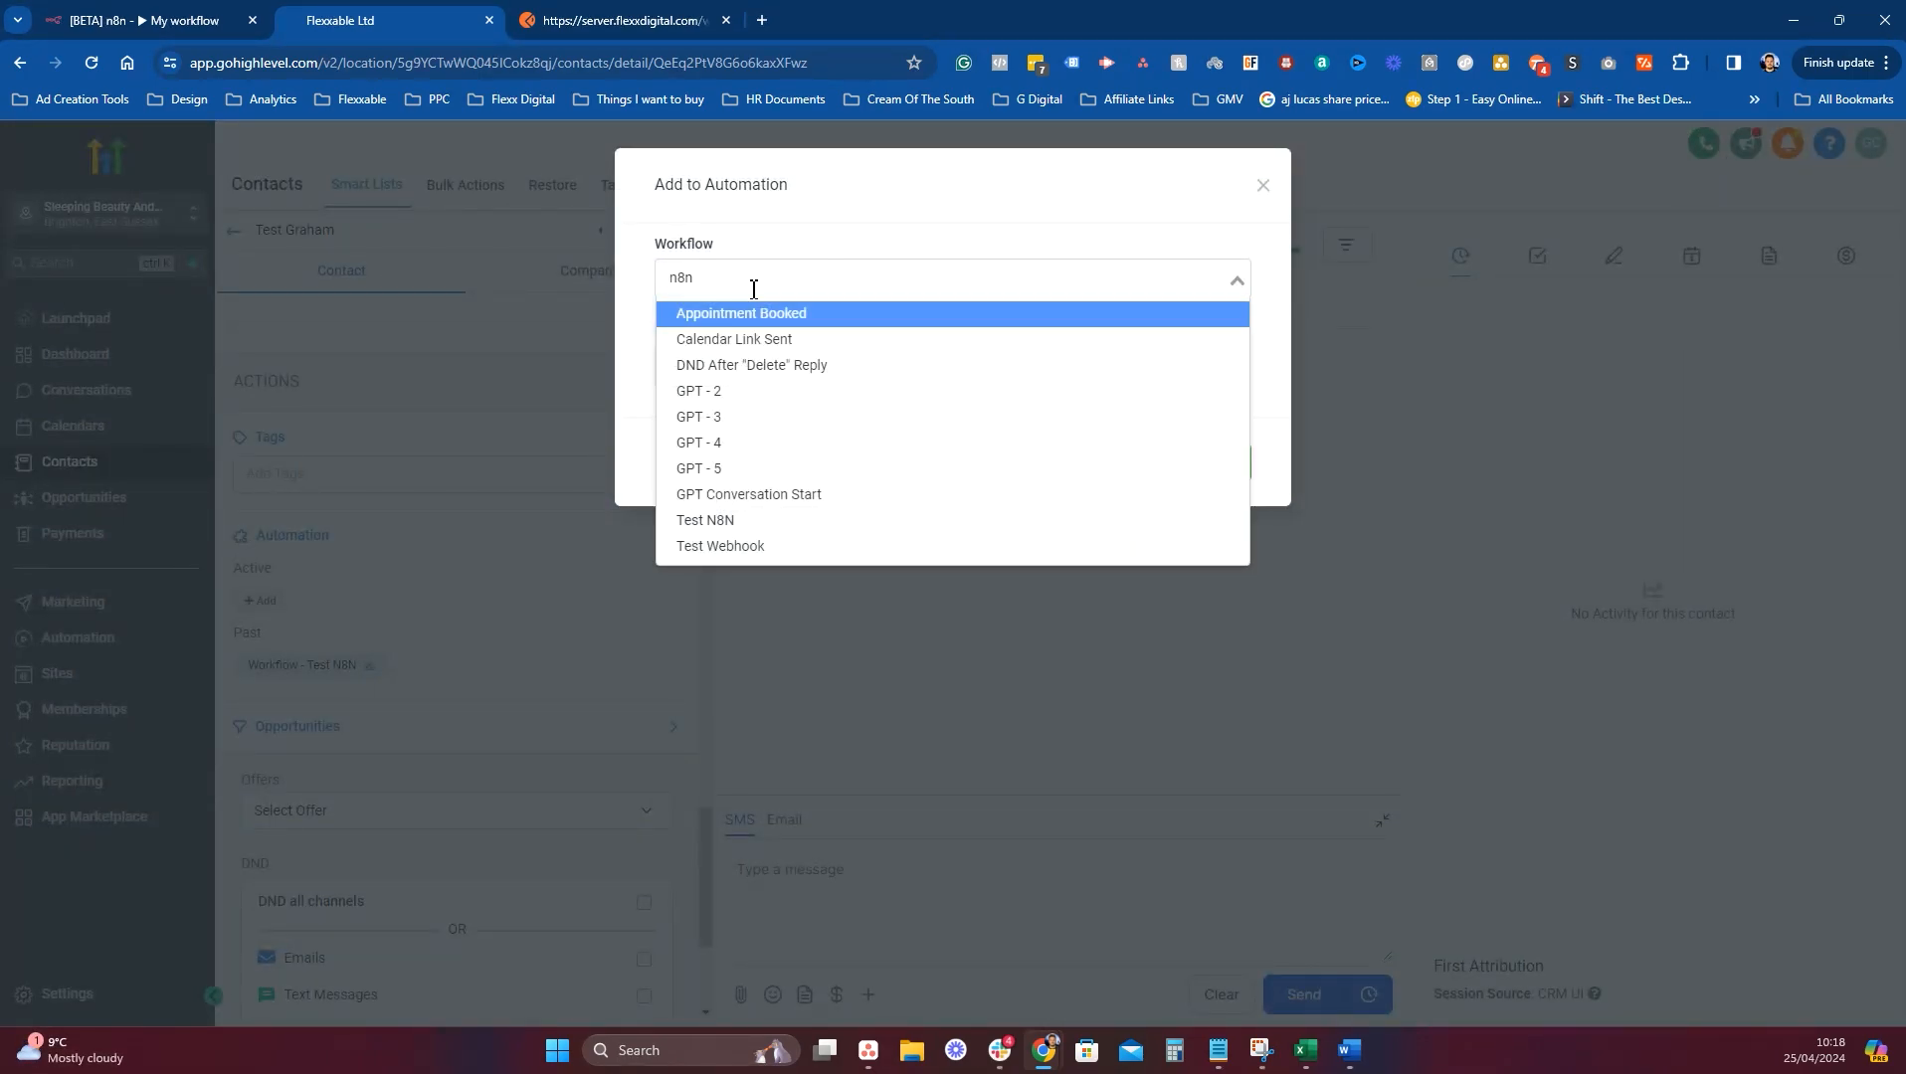
left_click(995, 319)
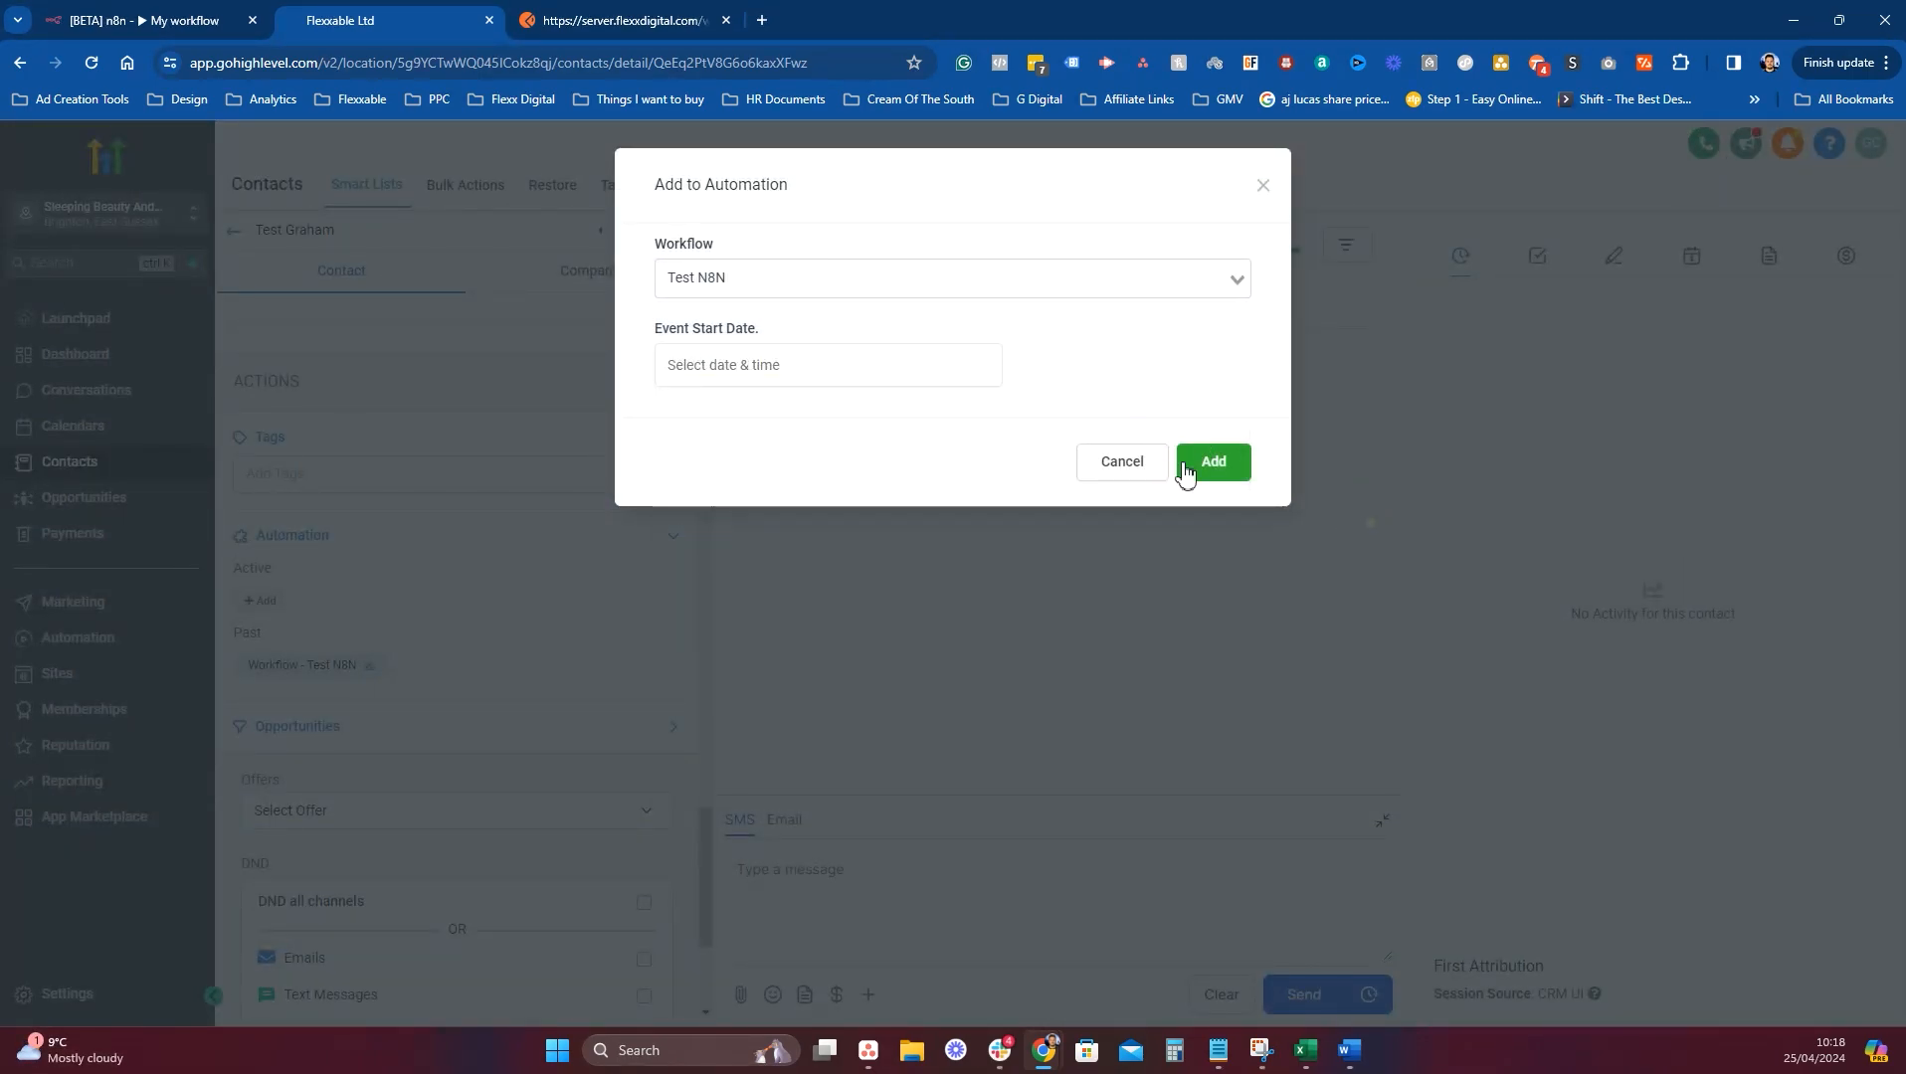
left_click(1184, 474)
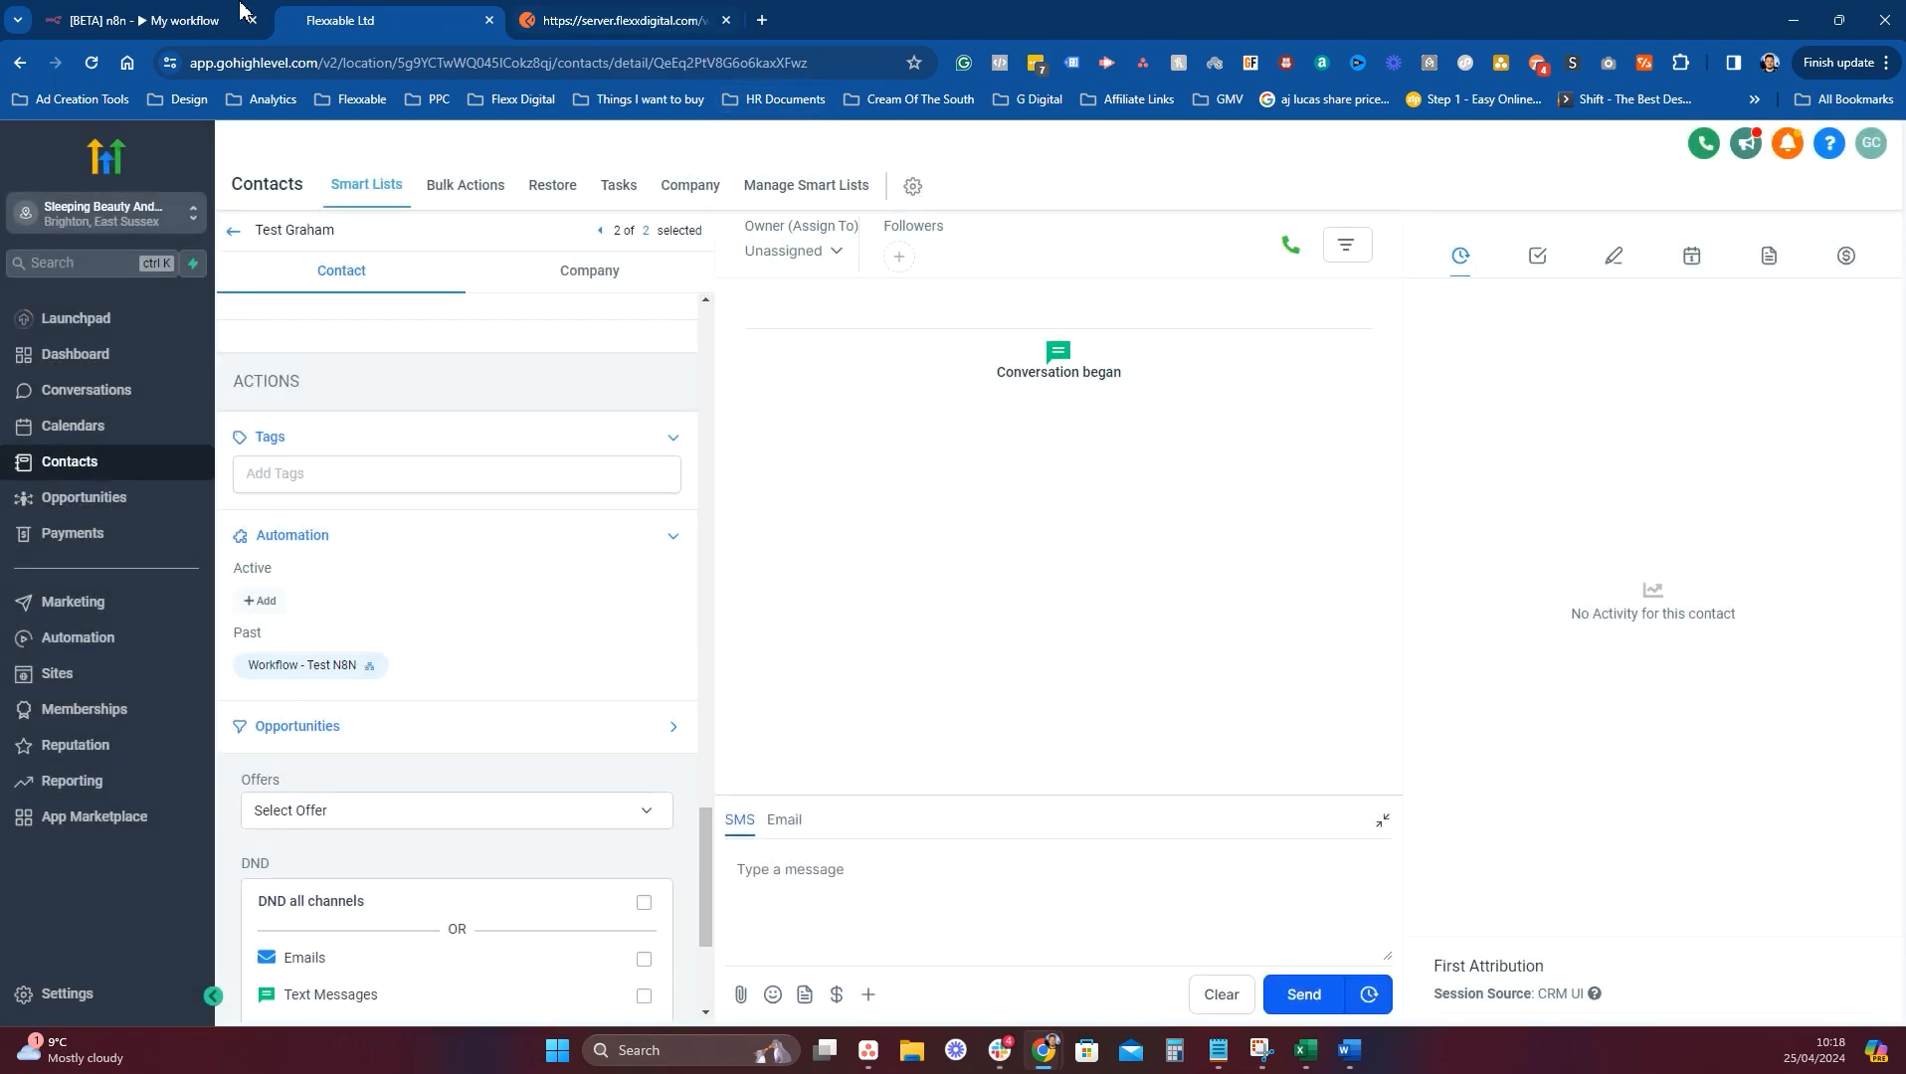
left_click(165, 18)
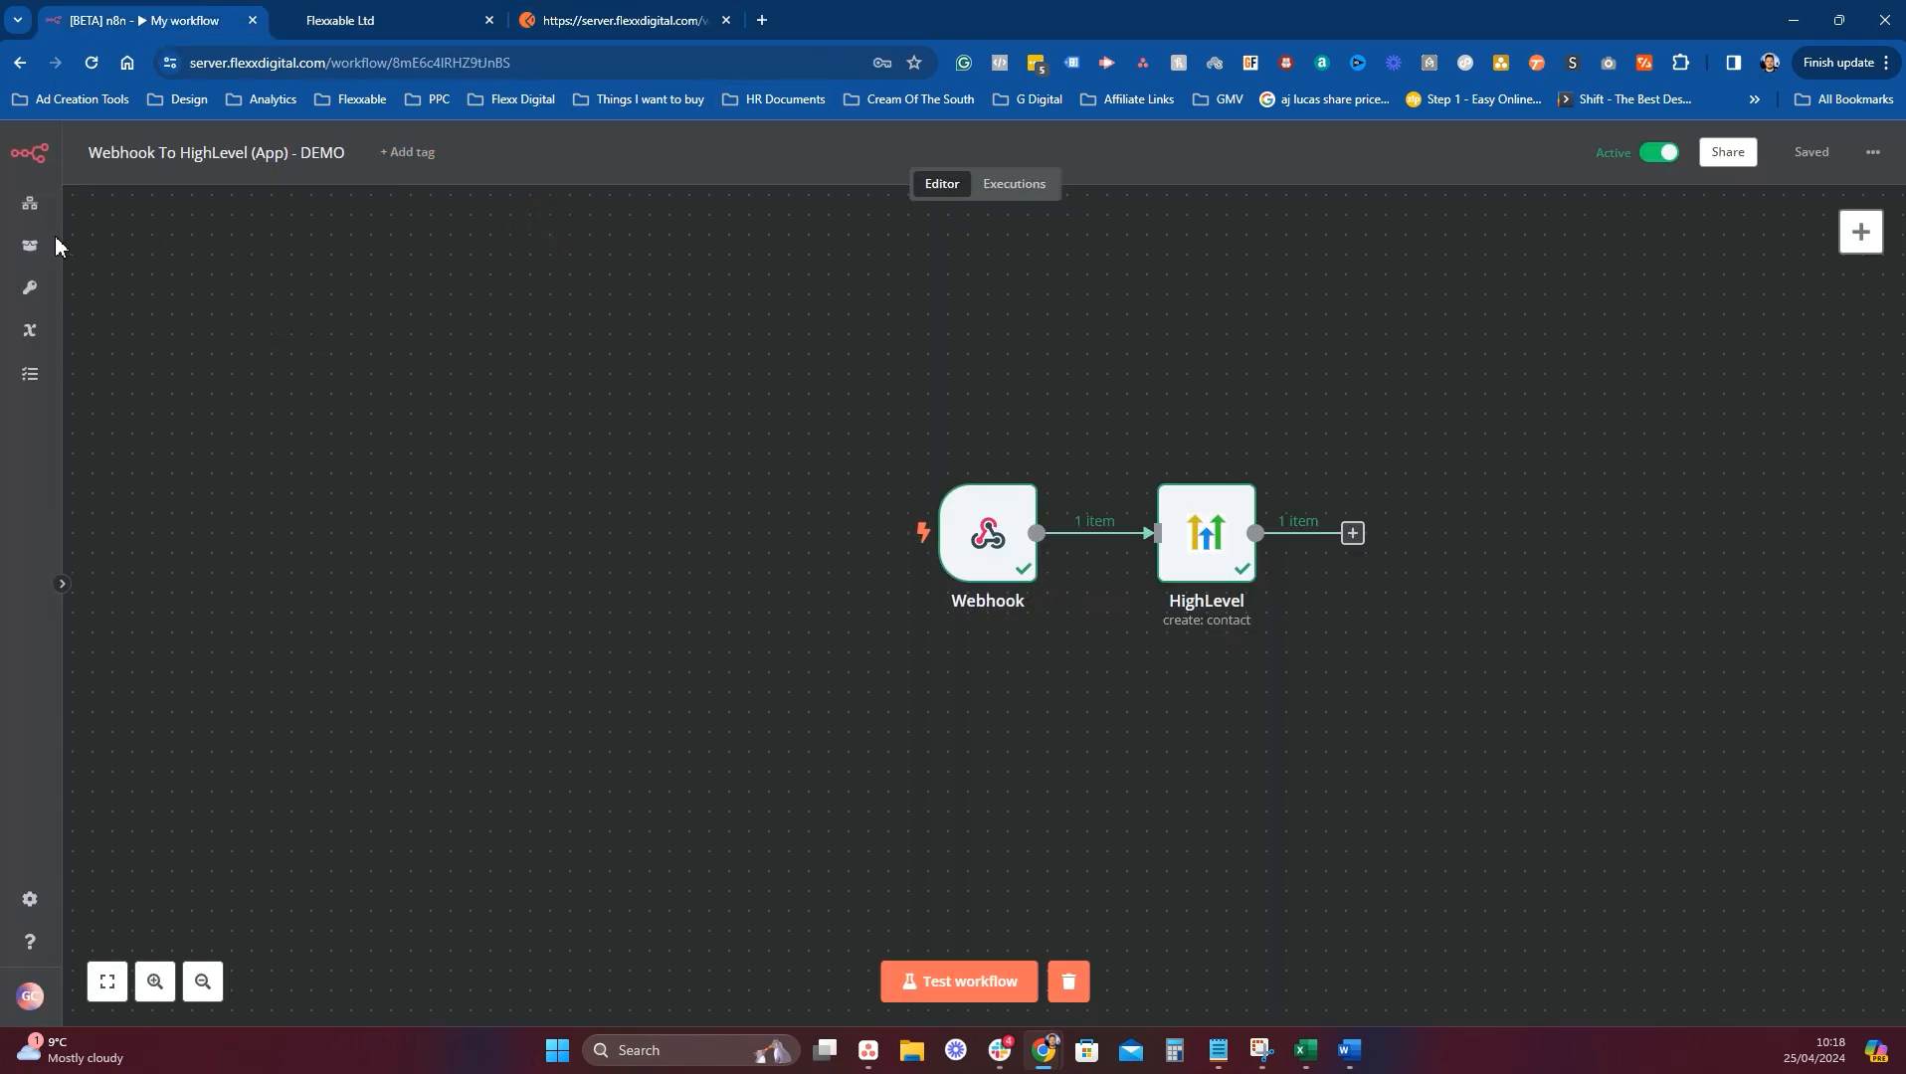
Confirm the 10:18:13 run under Executions, then reopen GoHighLevel's Contacts list.
left_click(1000, 189)
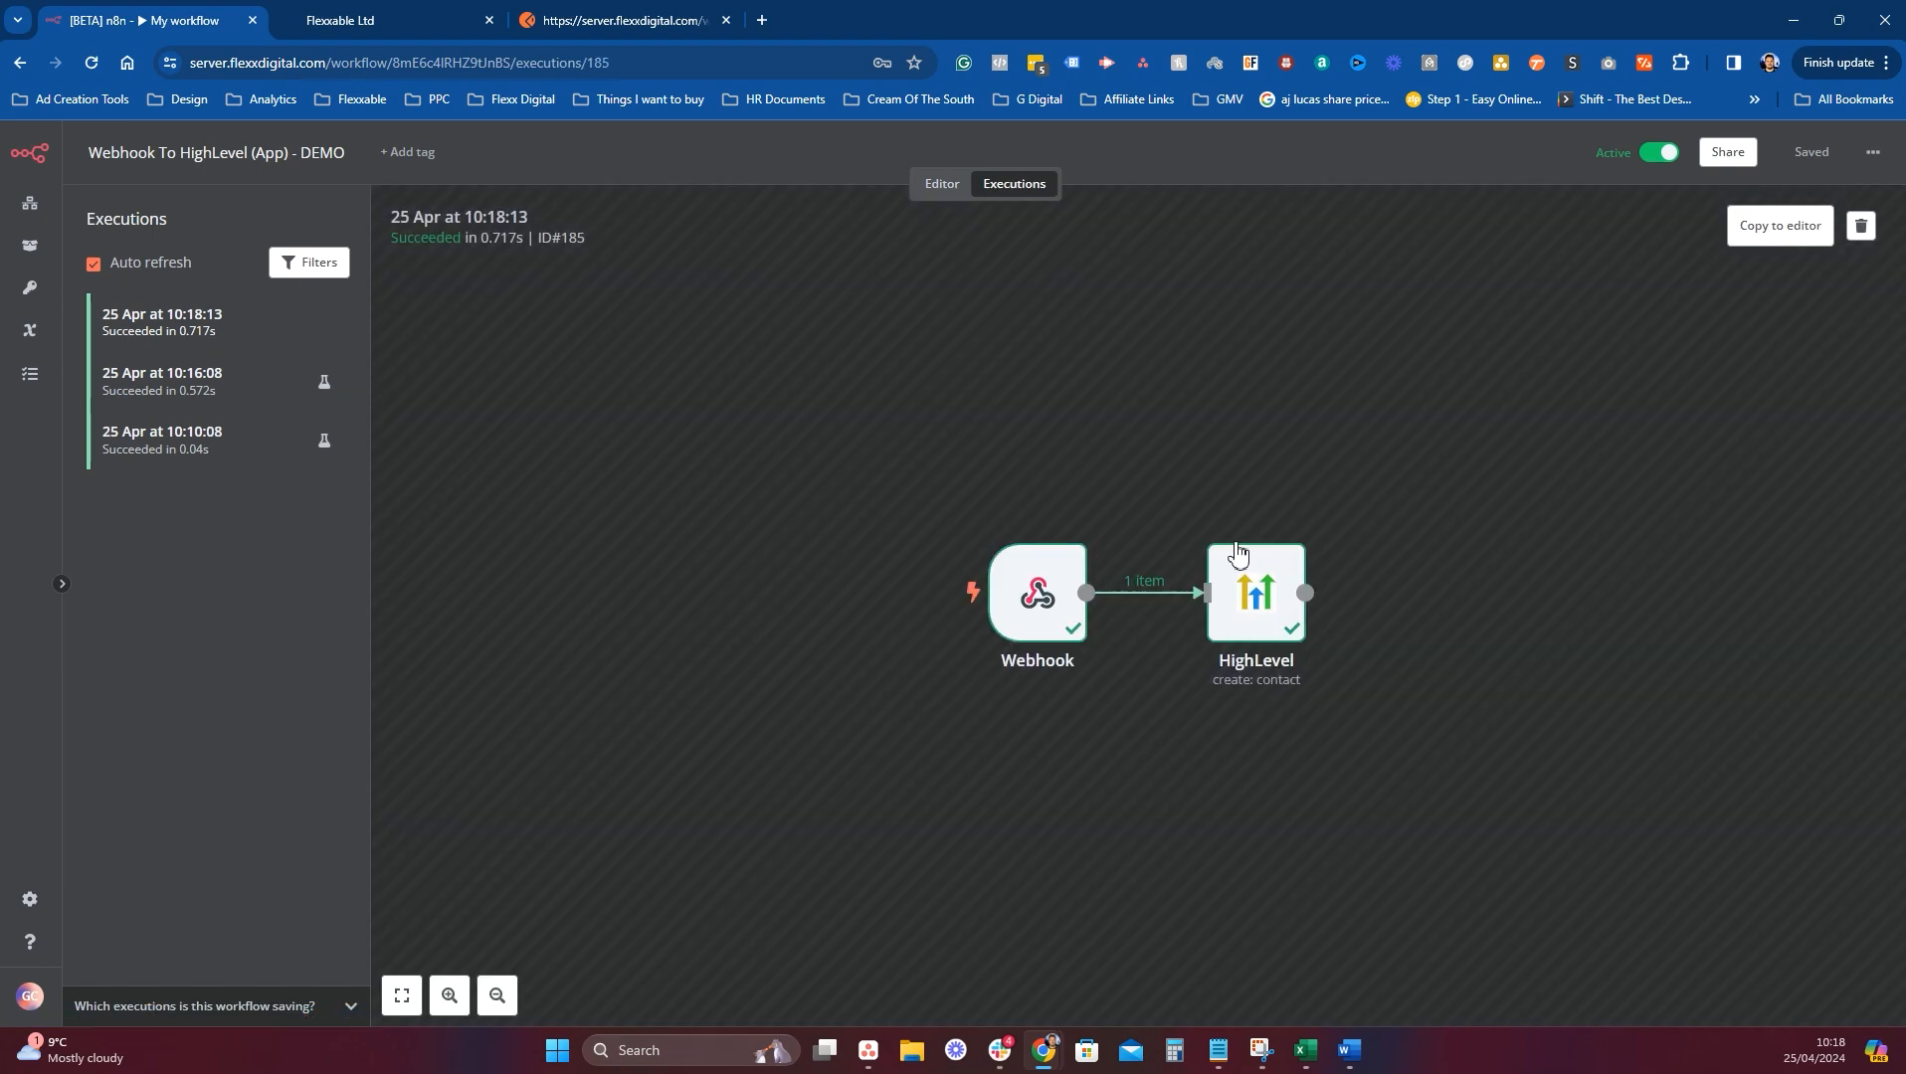
left_click(376, 21)
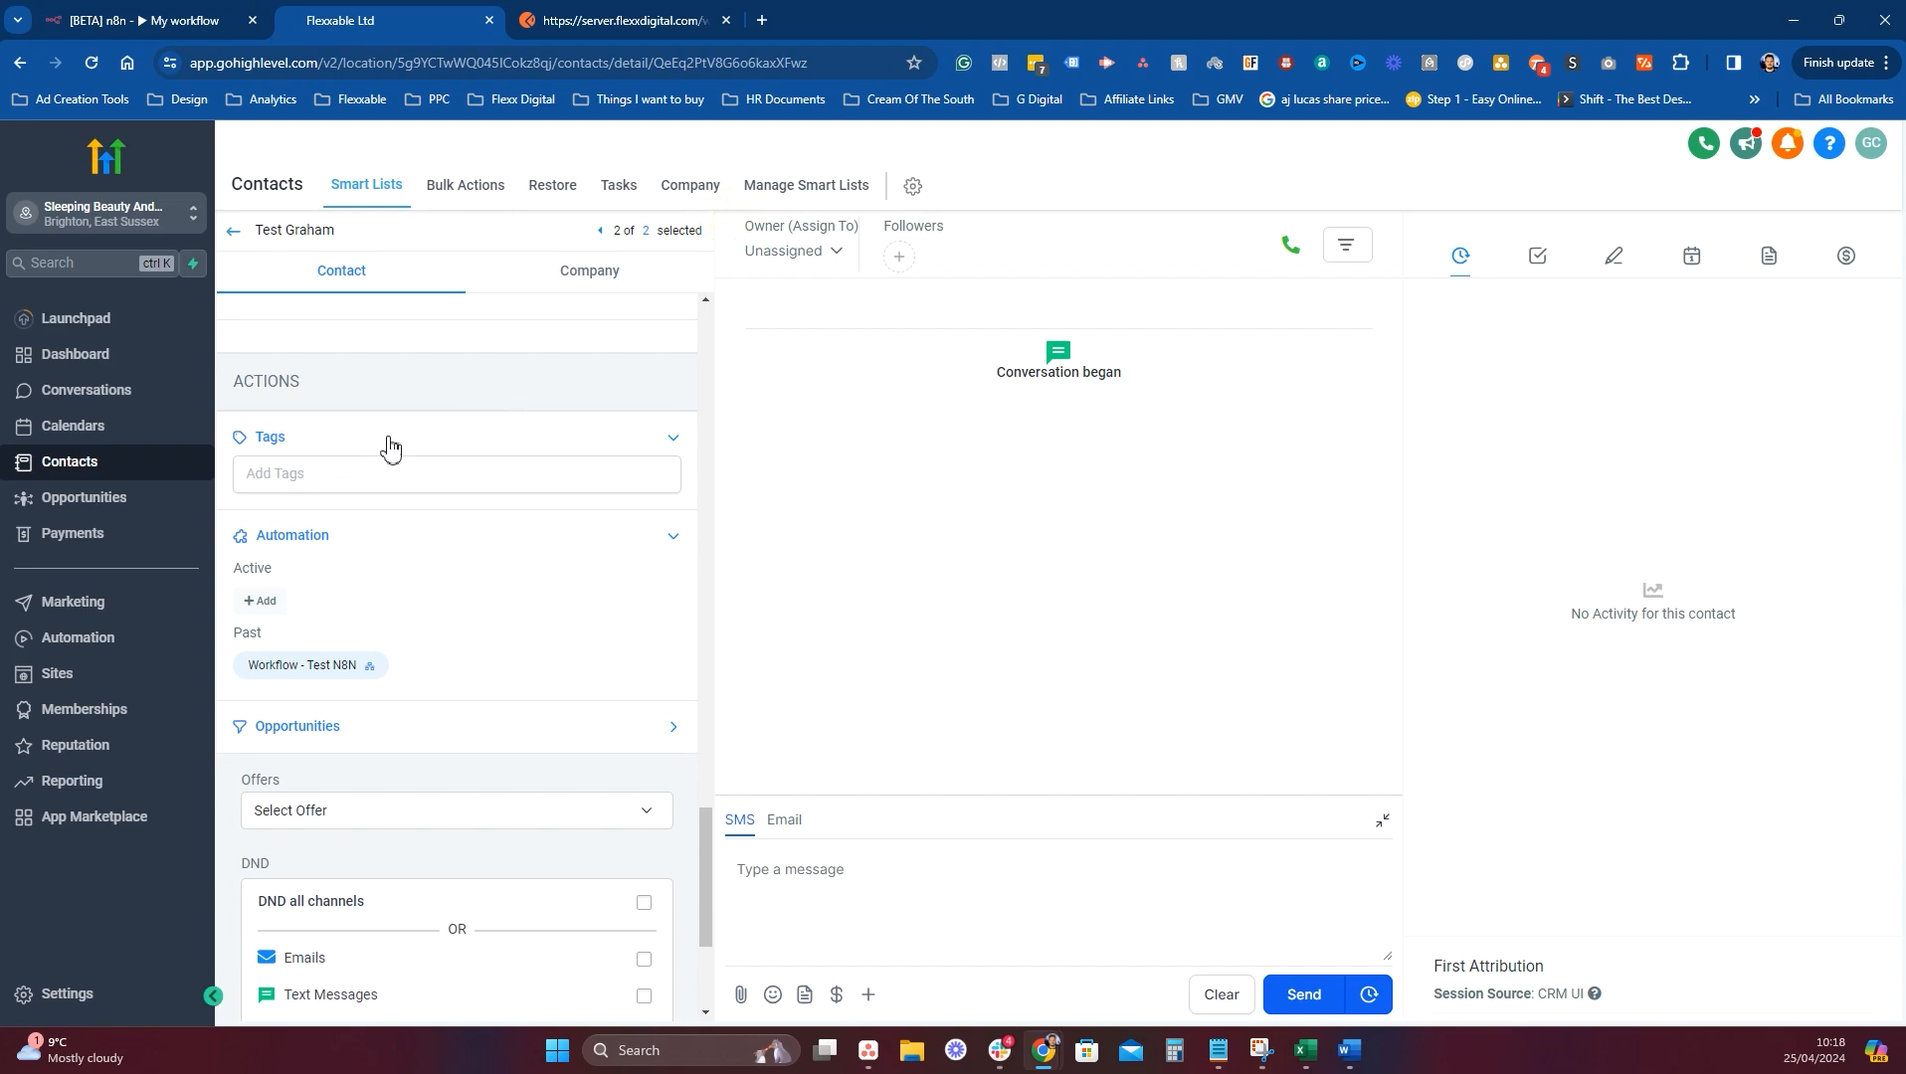
left_click(234, 232)
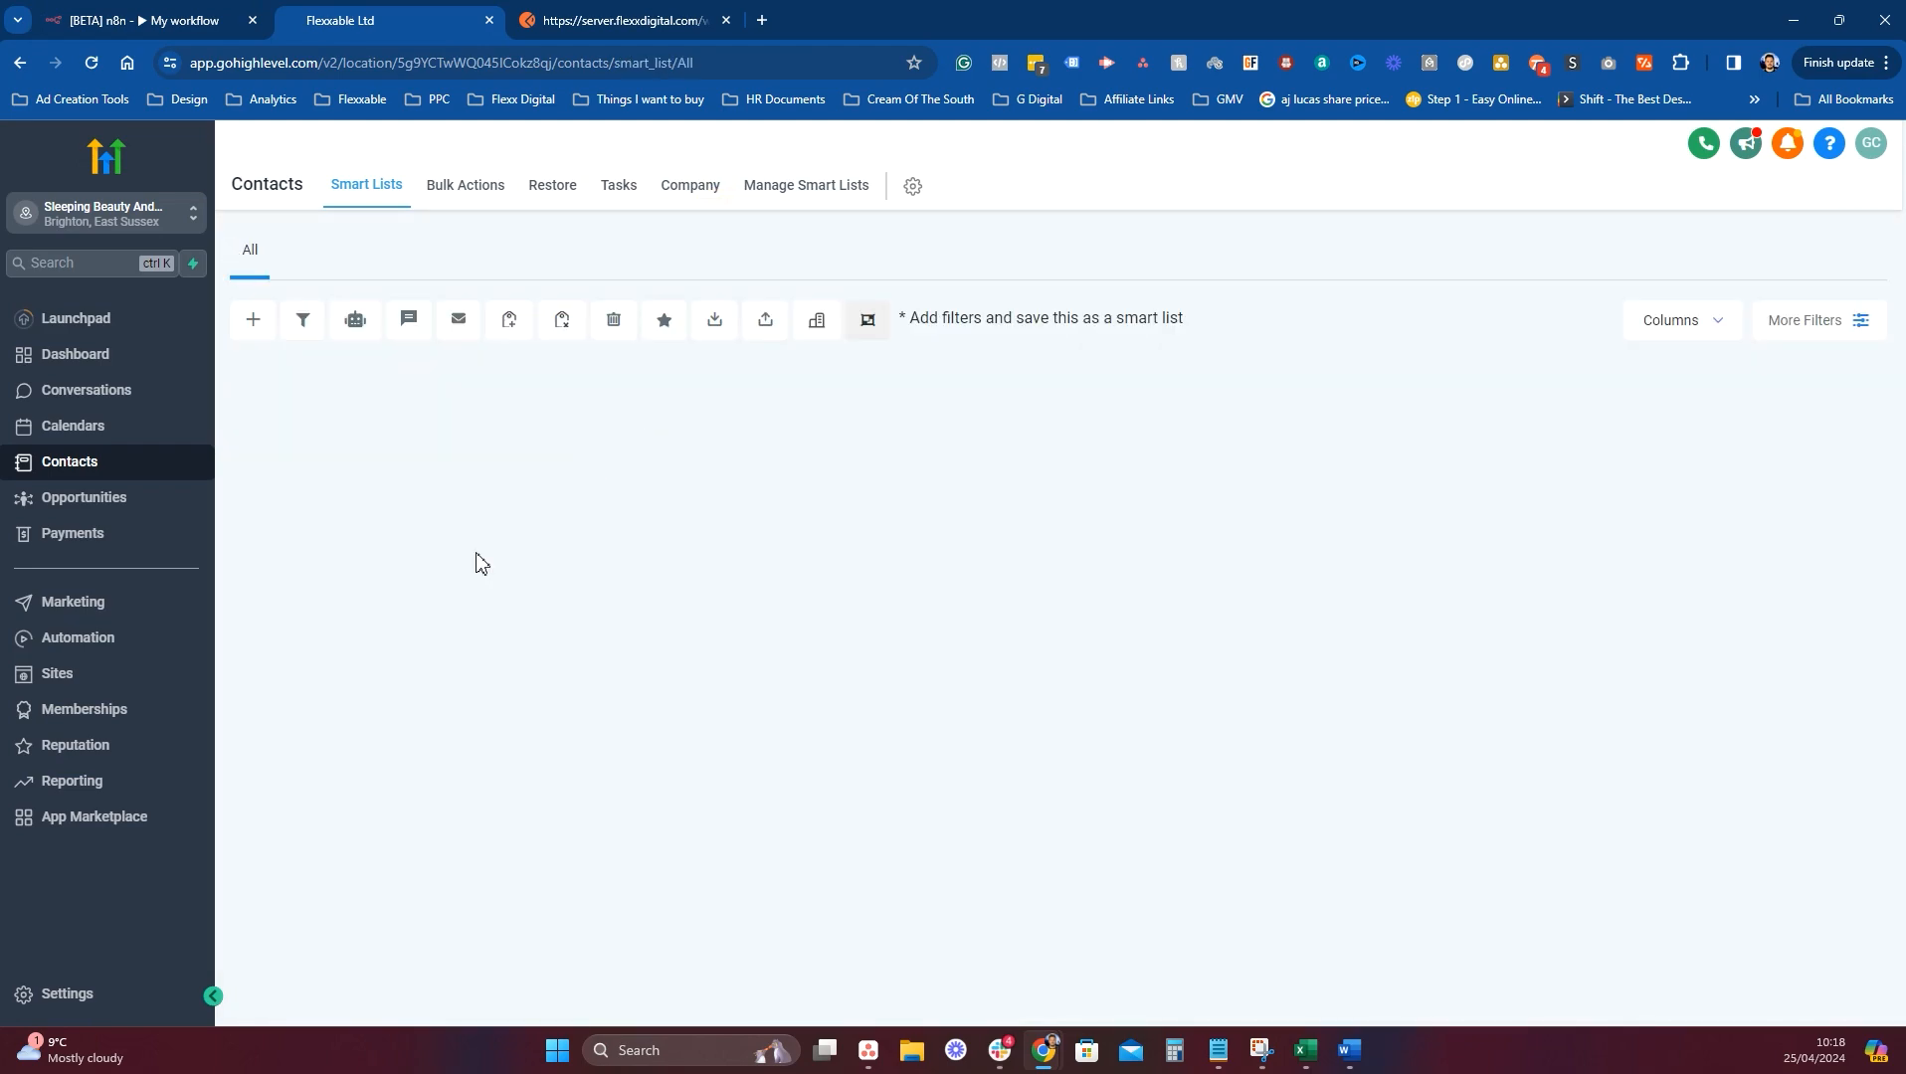